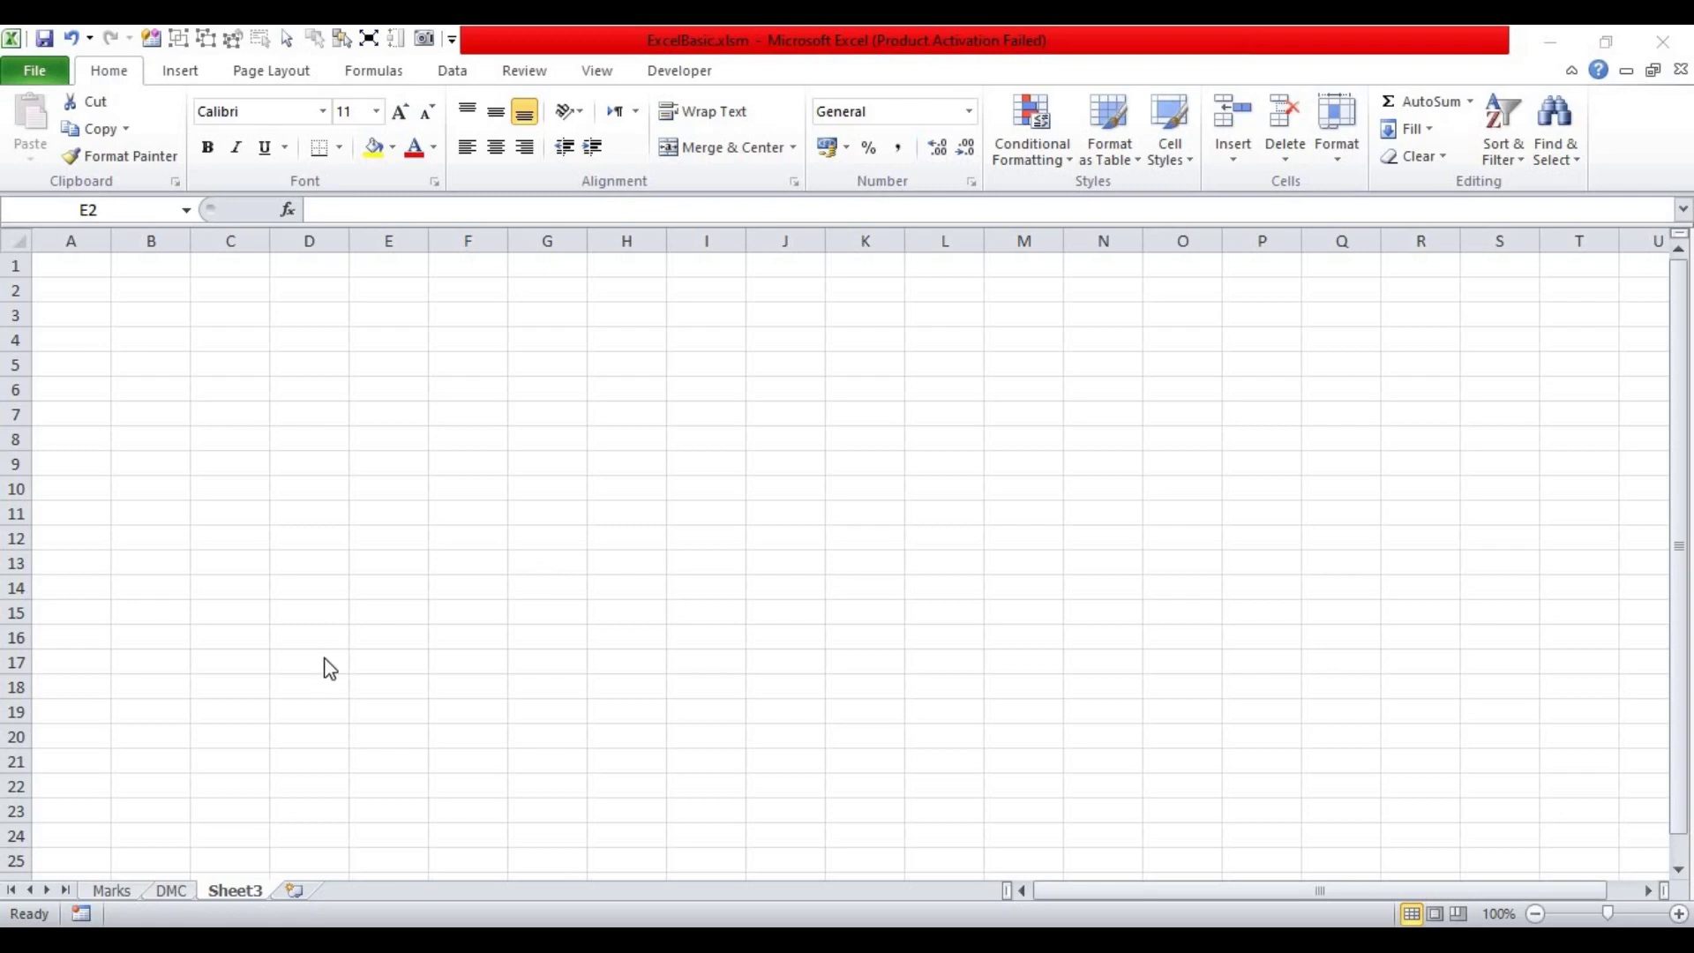
Step: Look over the Marks sheet
{"action": "left_click", "coordinate": [119, 890]}
{"action": "scroll", "coordinate": [1205, 527], "scroll_direction": "down", "scroll_amount": 3}
{"action": "scroll", "coordinate": [1205, 528], "scroll_direction": "down", "scroll_amount": 3}
{"action": "scroll", "coordinate": [1205, 528], "scroll_direction": "up", "scroll_amount": 7}
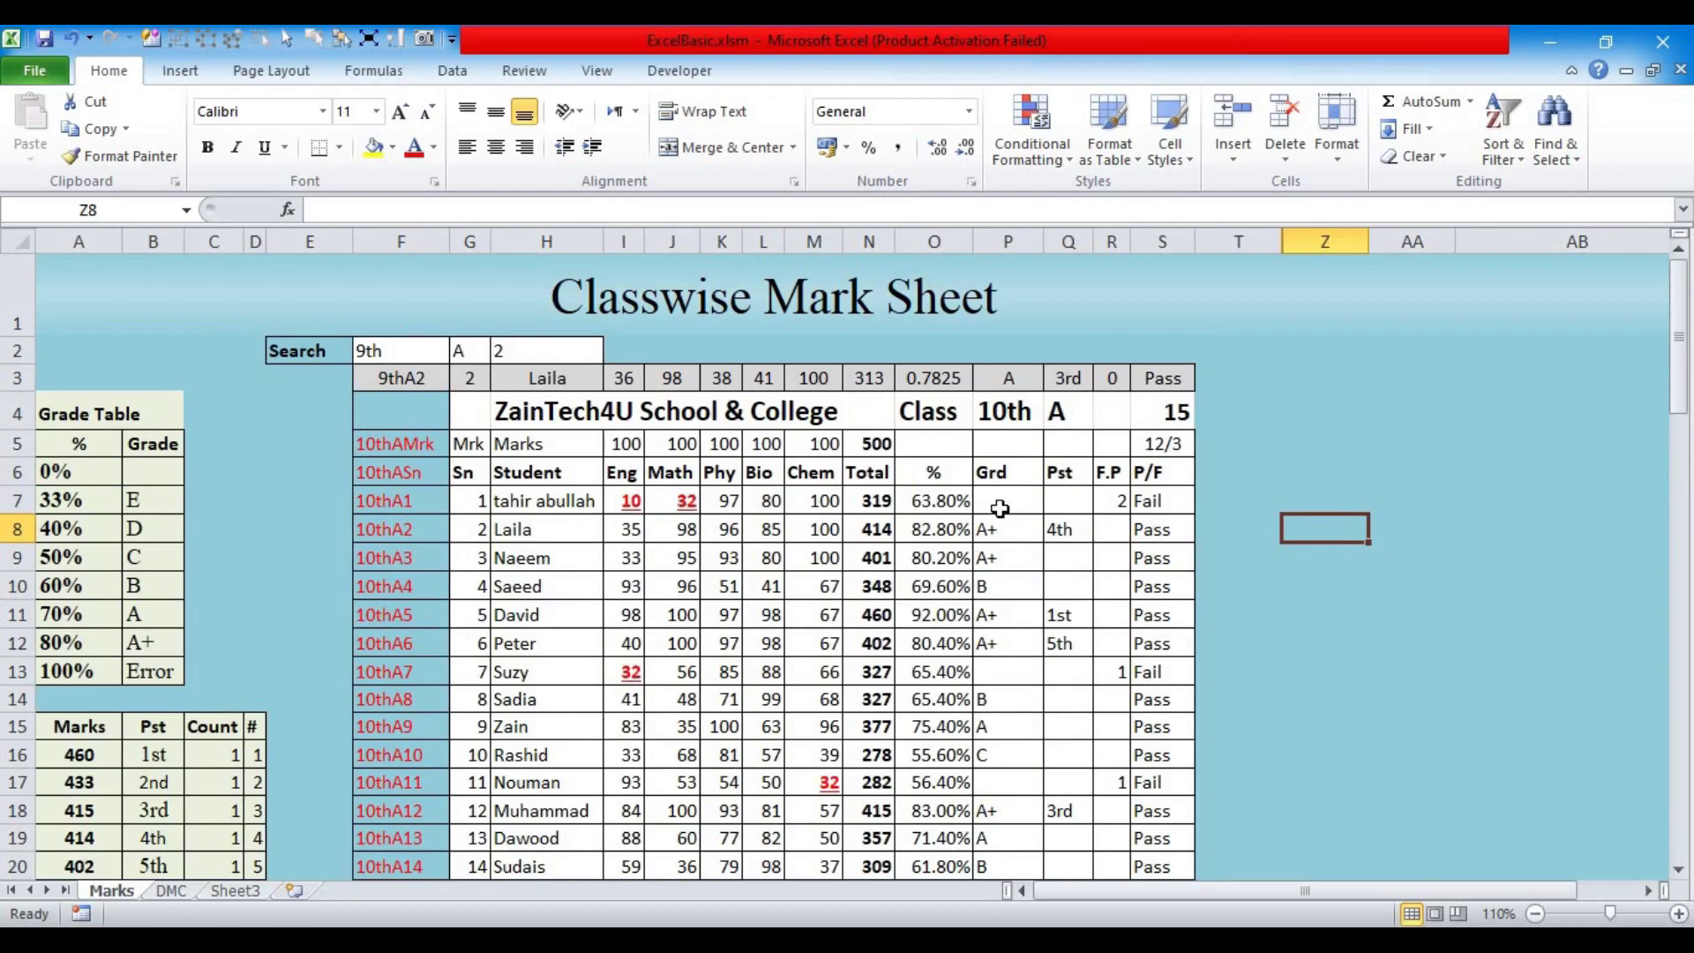
Step: On the DMC sheet, set the serial number to 1 and the class to 10th
{"action": "left_click", "coordinate": [171, 891]}
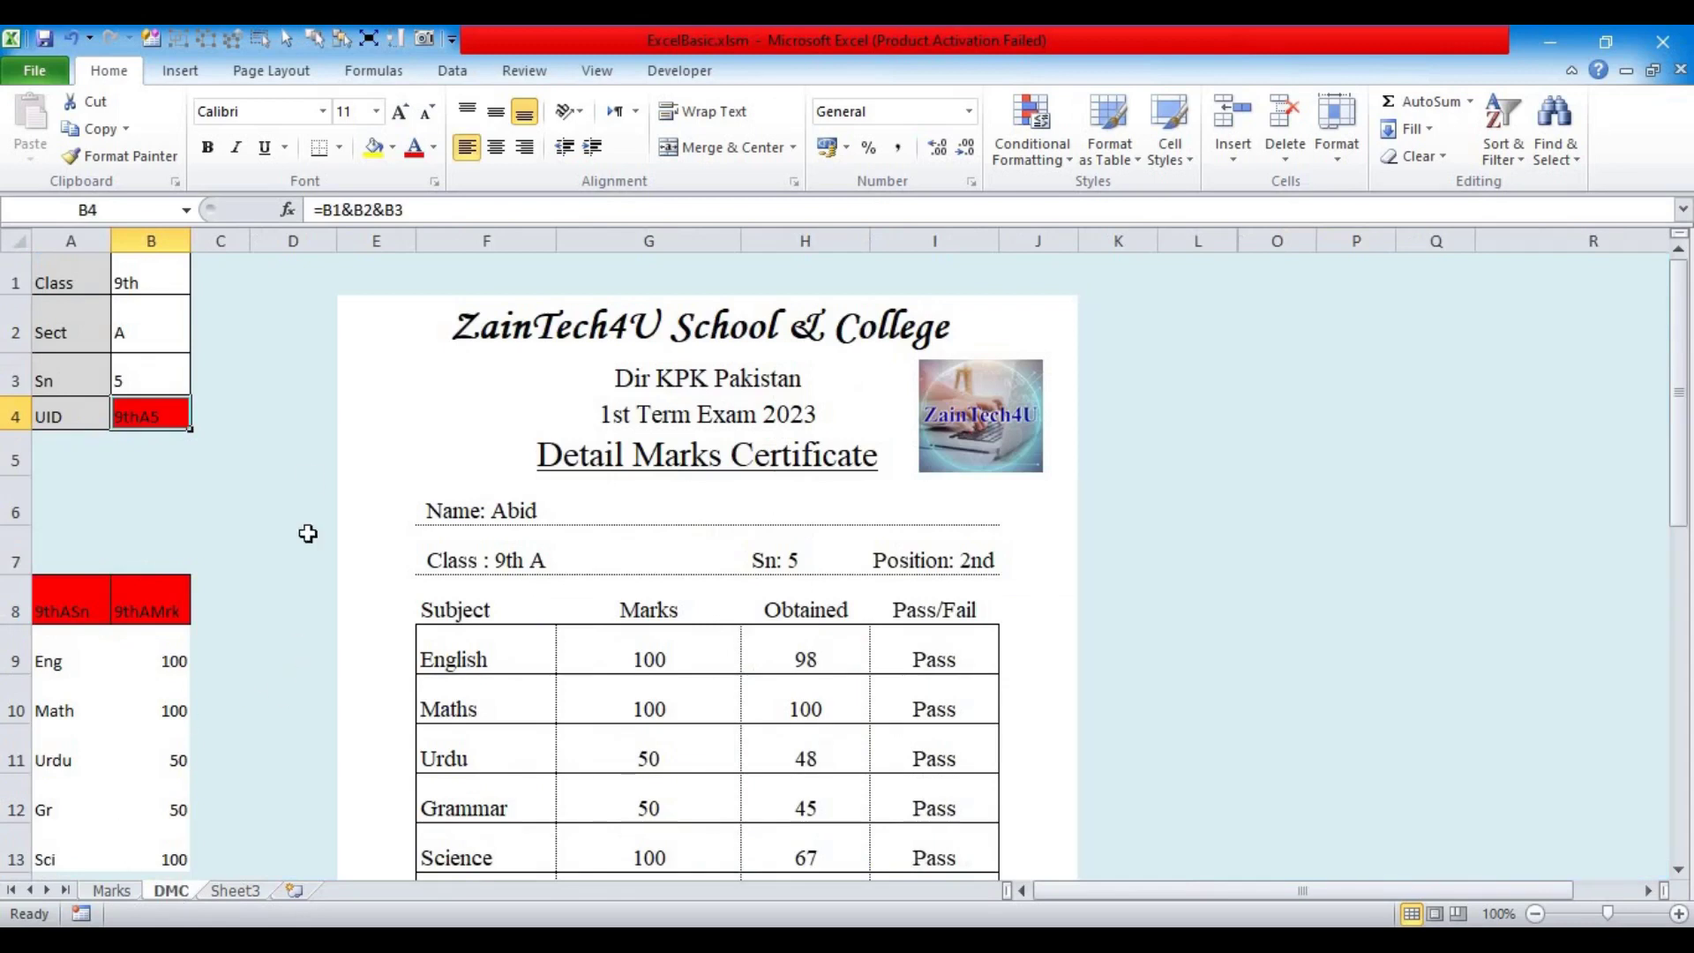
{"action": "left_click", "coordinate": [156, 376]}
{"action": "type", "text": "1"}
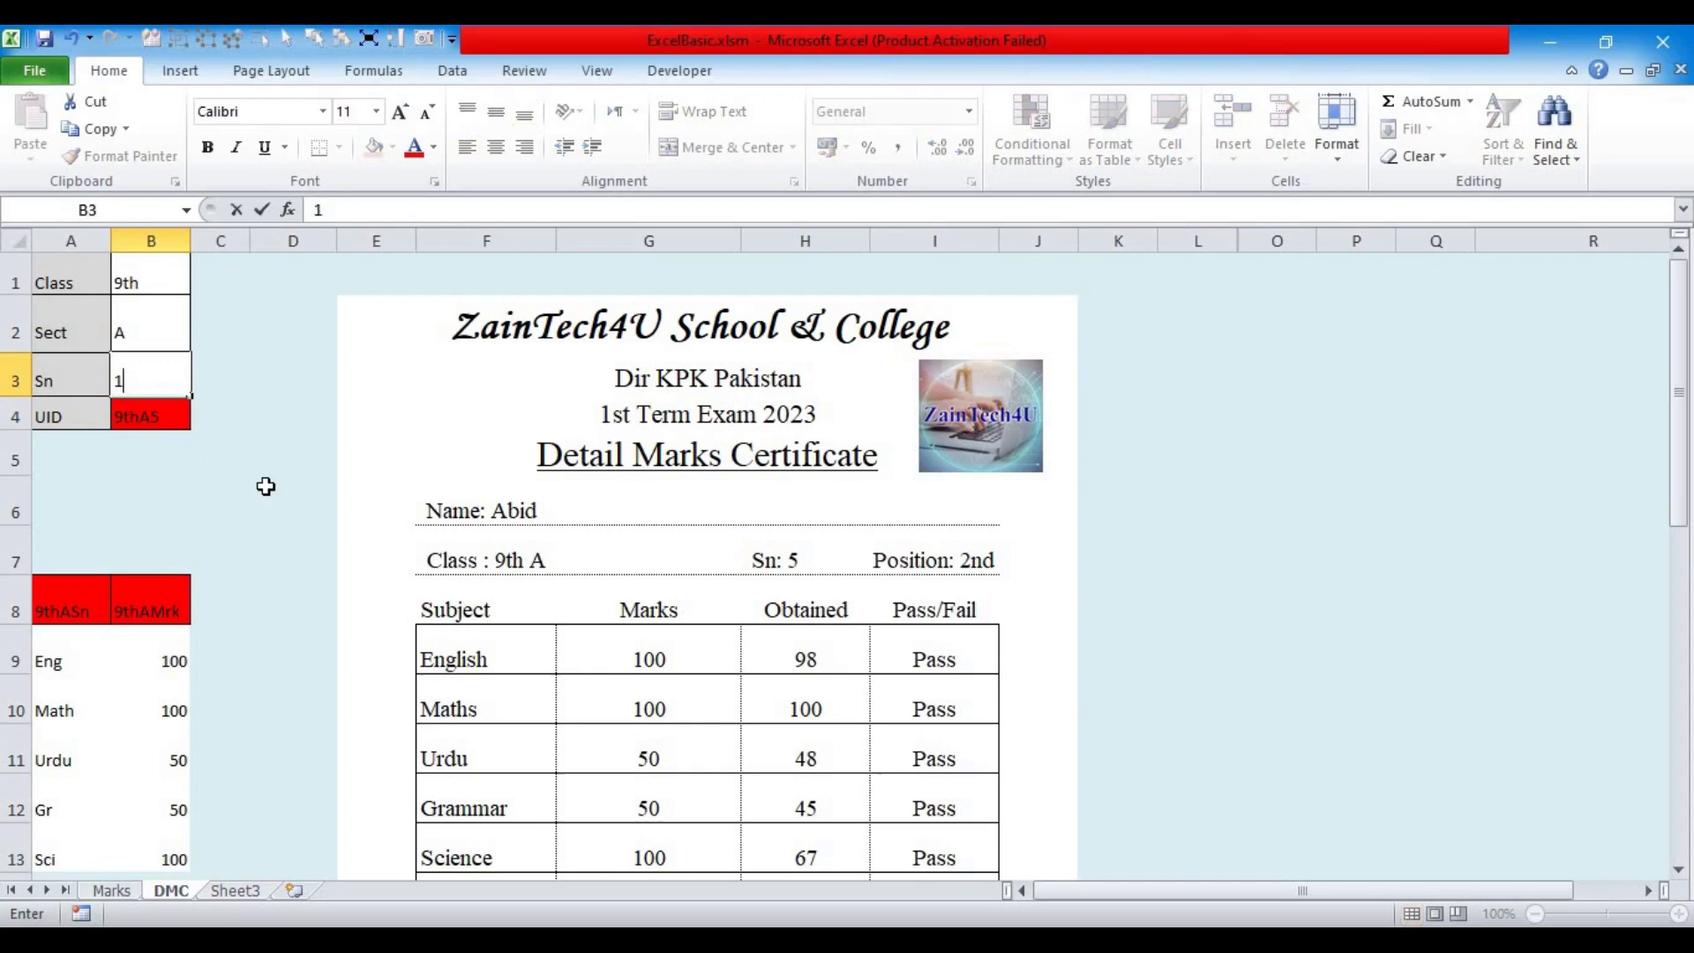
{"action": "key", "text": "Return"}
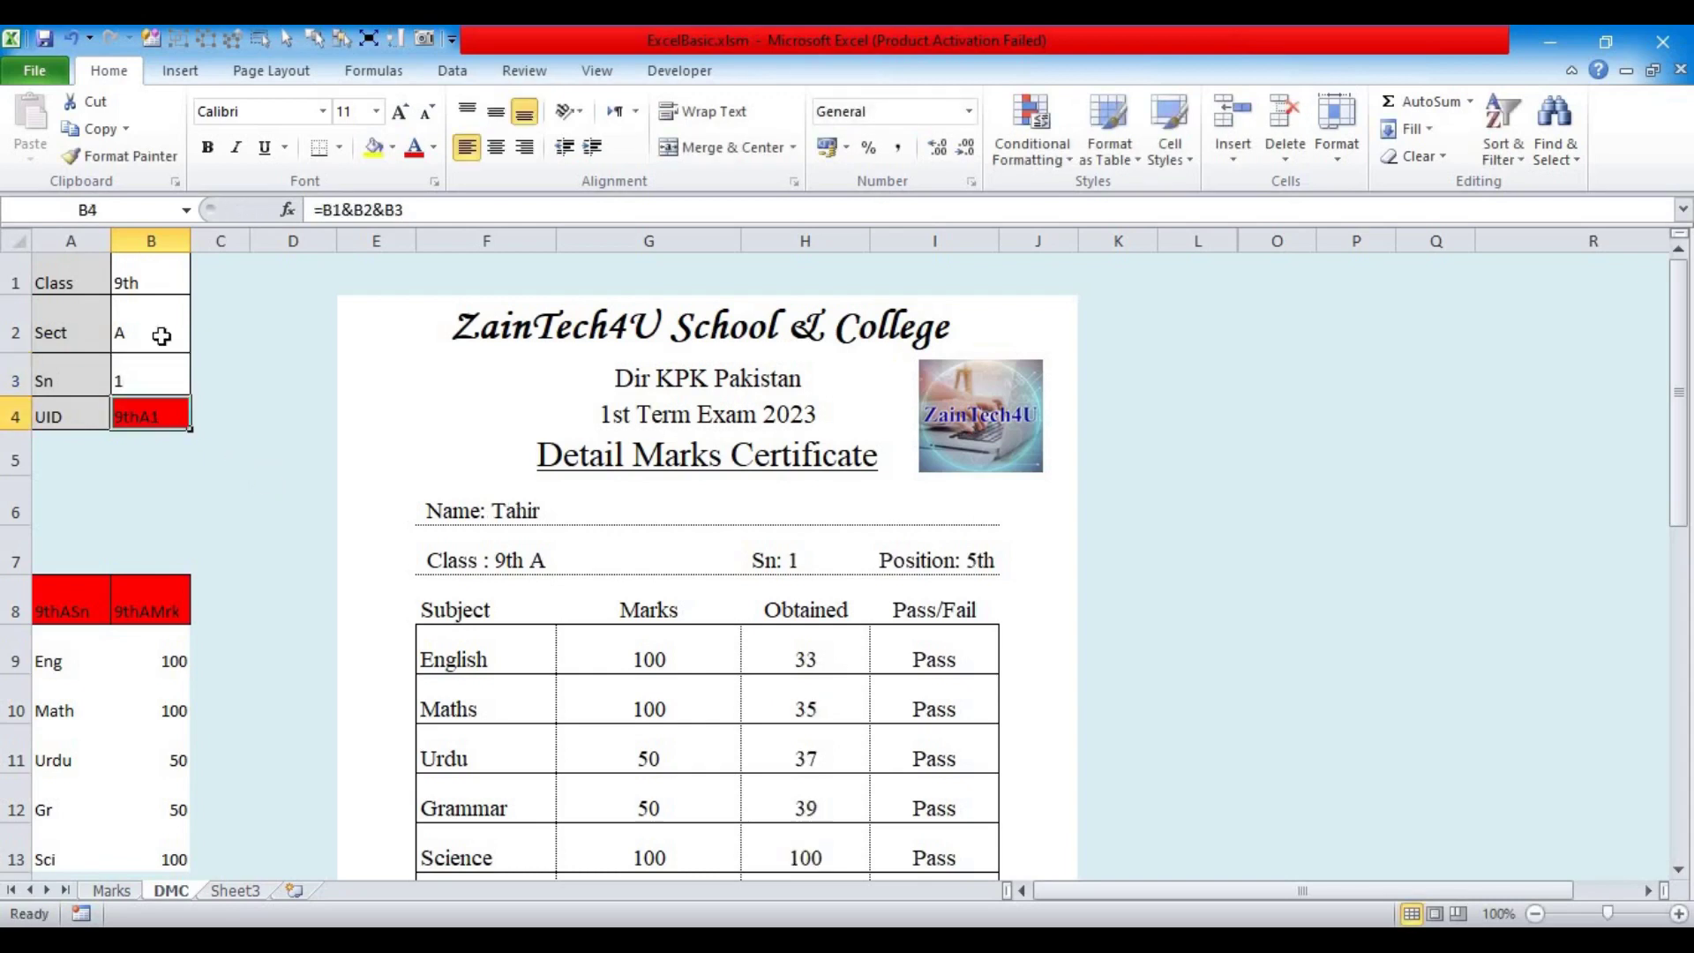
{"action": "left_click", "coordinate": [155, 286]}
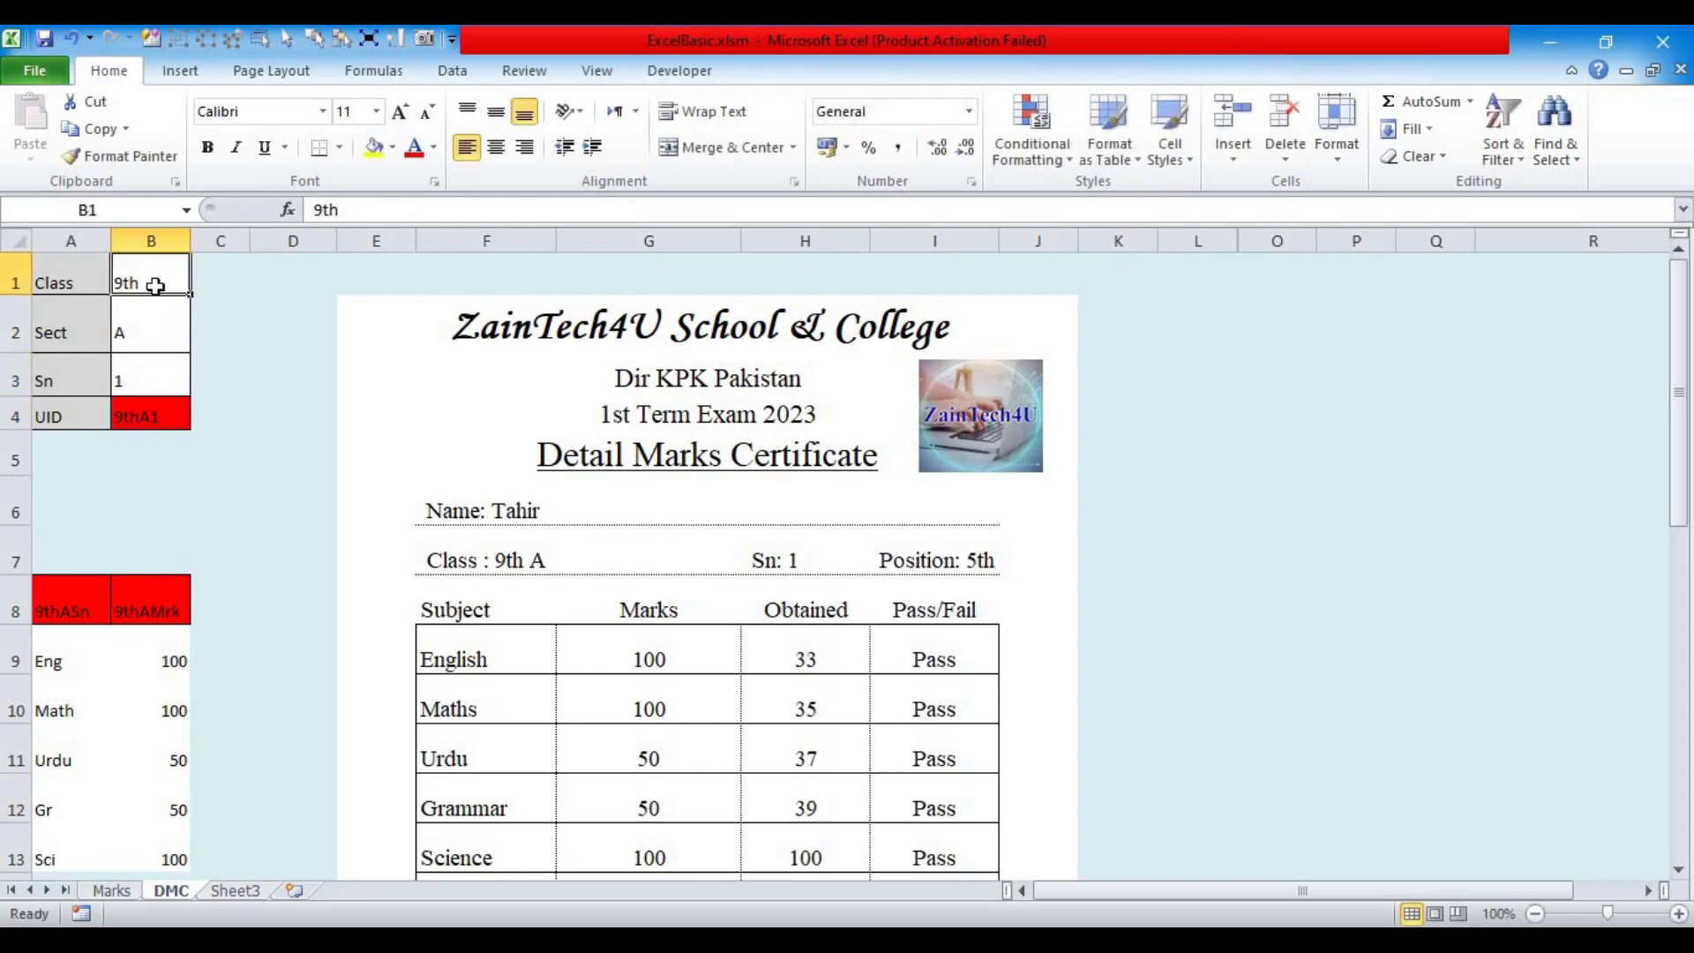
{"action": "type", "text": "10"}
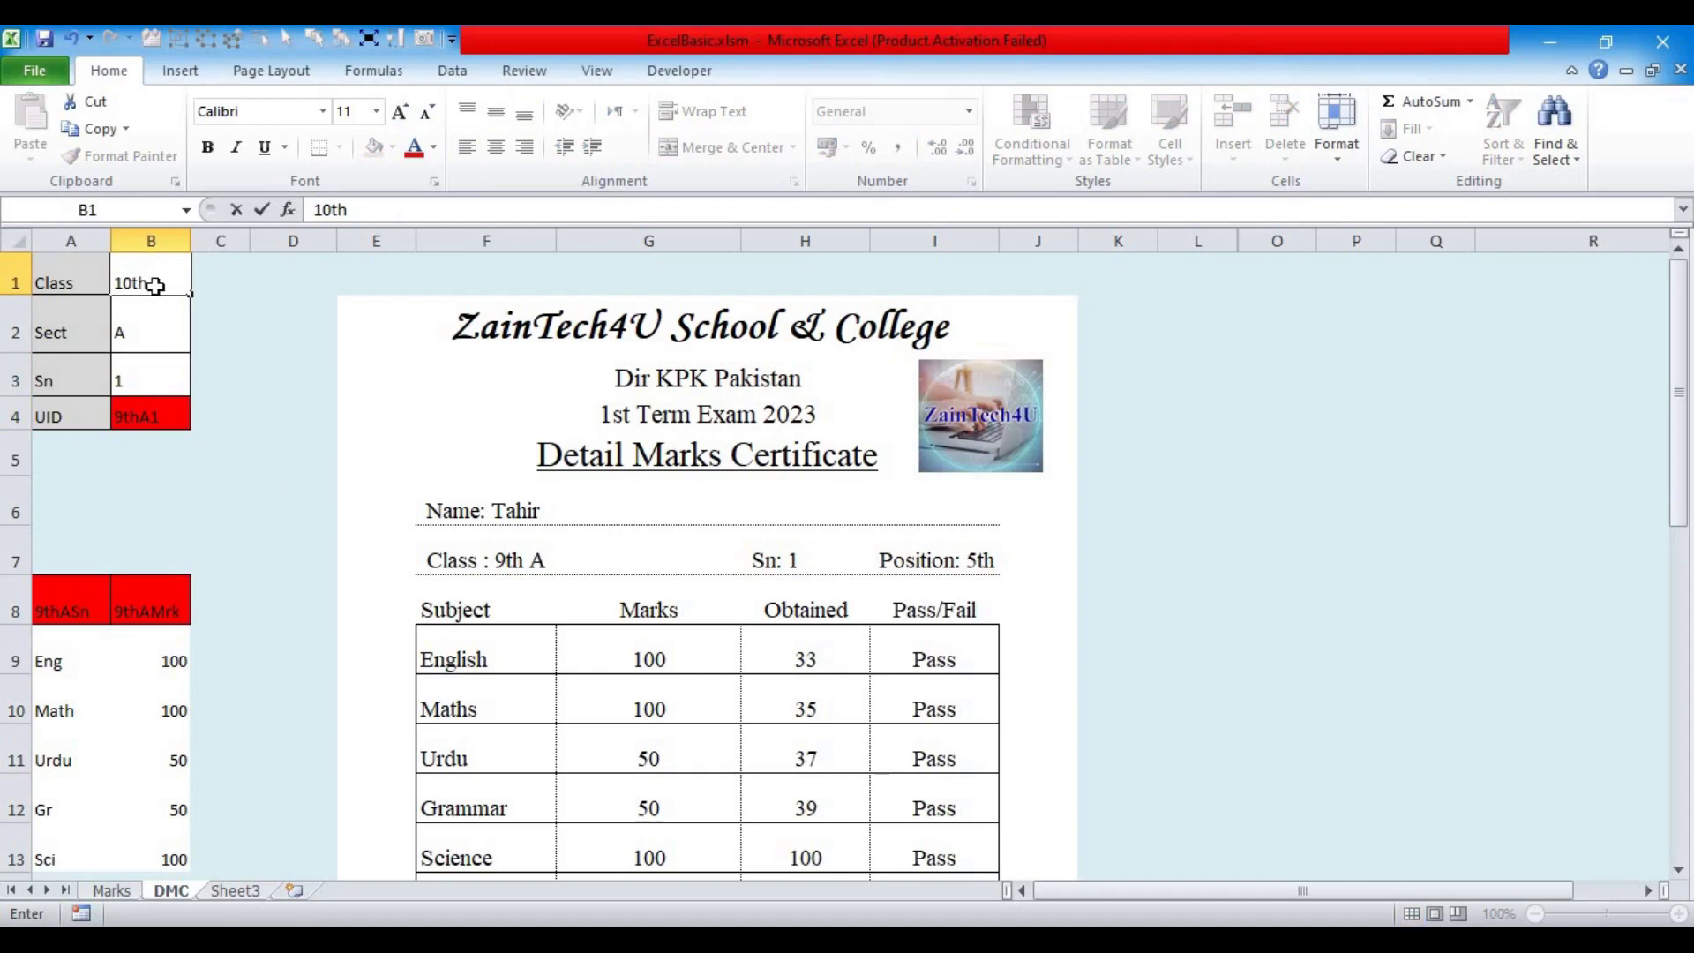
{"action": "key", "text": "Return"}
Step: Review the finished DMC certificate, then return to the empty Sheet3
{"action": "scroll", "coordinate": [818, 677], "scroll_direction": "down", "scroll_amount": 2}
{"action": "scroll", "coordinate": [819, 677], "scroll_direction": "down", "scroll_amount": 2}
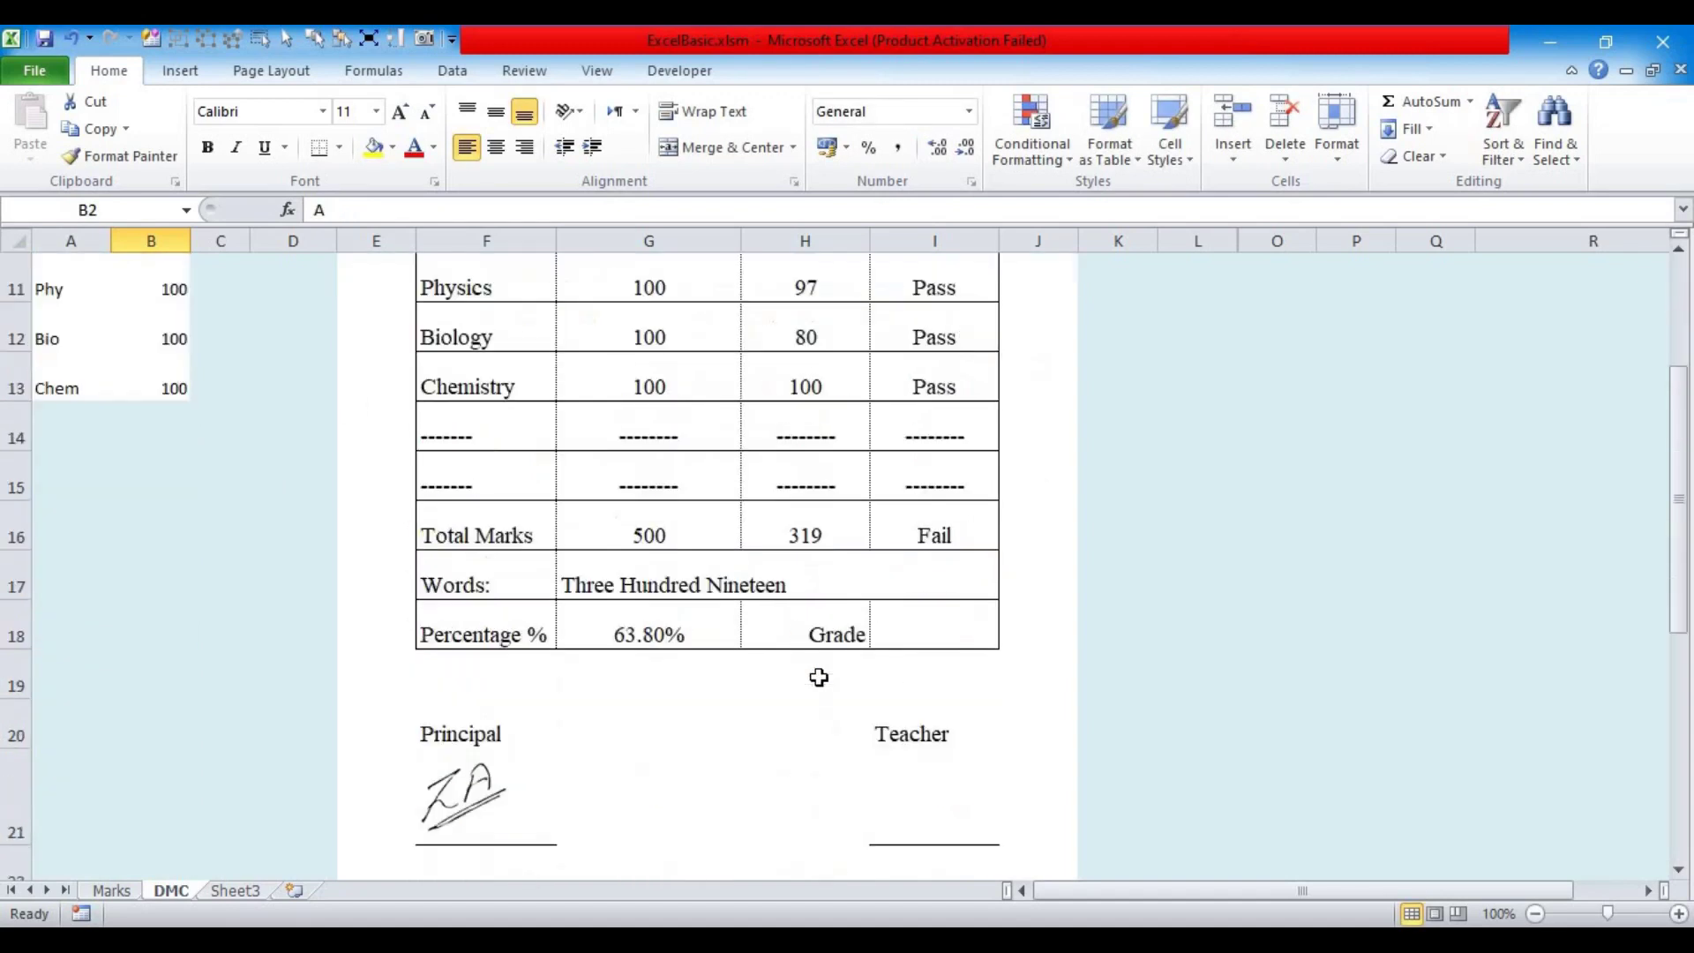
{"action": "scroll", "coordinate": [1252, 624], "scroll_direction": "up", "scroll_amount": 4}
{"action": "scroll", "coordinate": [1236, 624], "scroll_direction": "down", "scroll_amount": 5}
{"action": "scroll", "coordinate": [1213, 494], "scroll_direction": "up", "scroll_amount": 2}
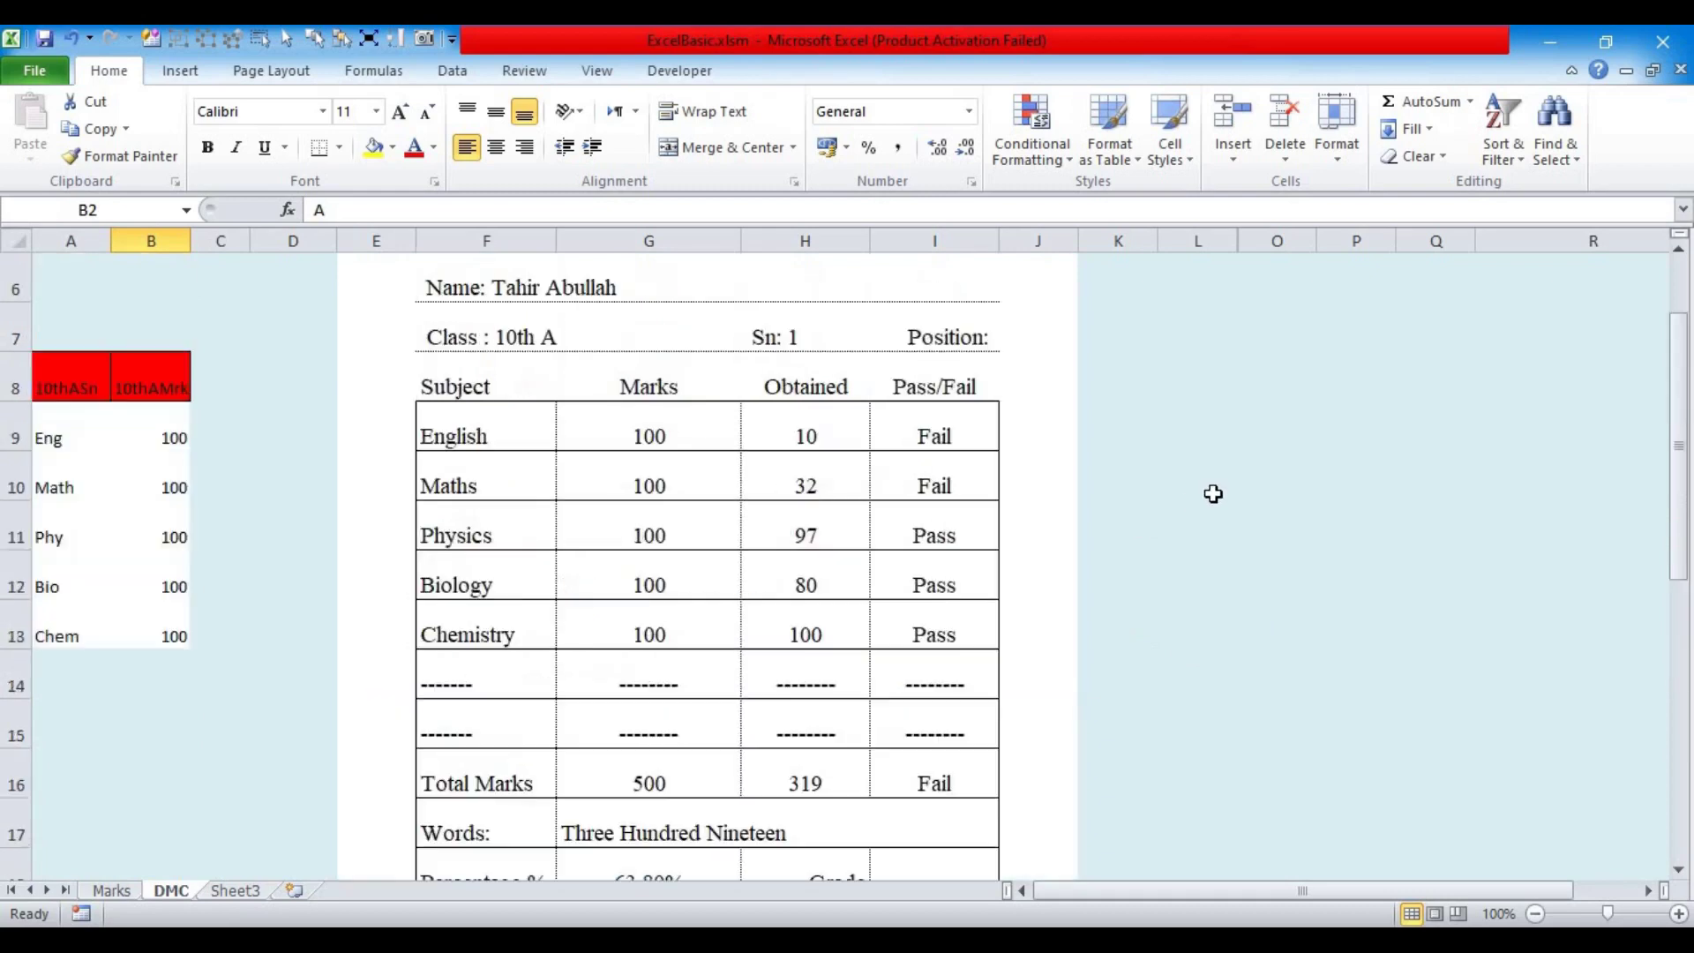
{"action": "scroll", "coordinate": [1213, 494], "scroll_direction": "up", "scroll_amount": 4}
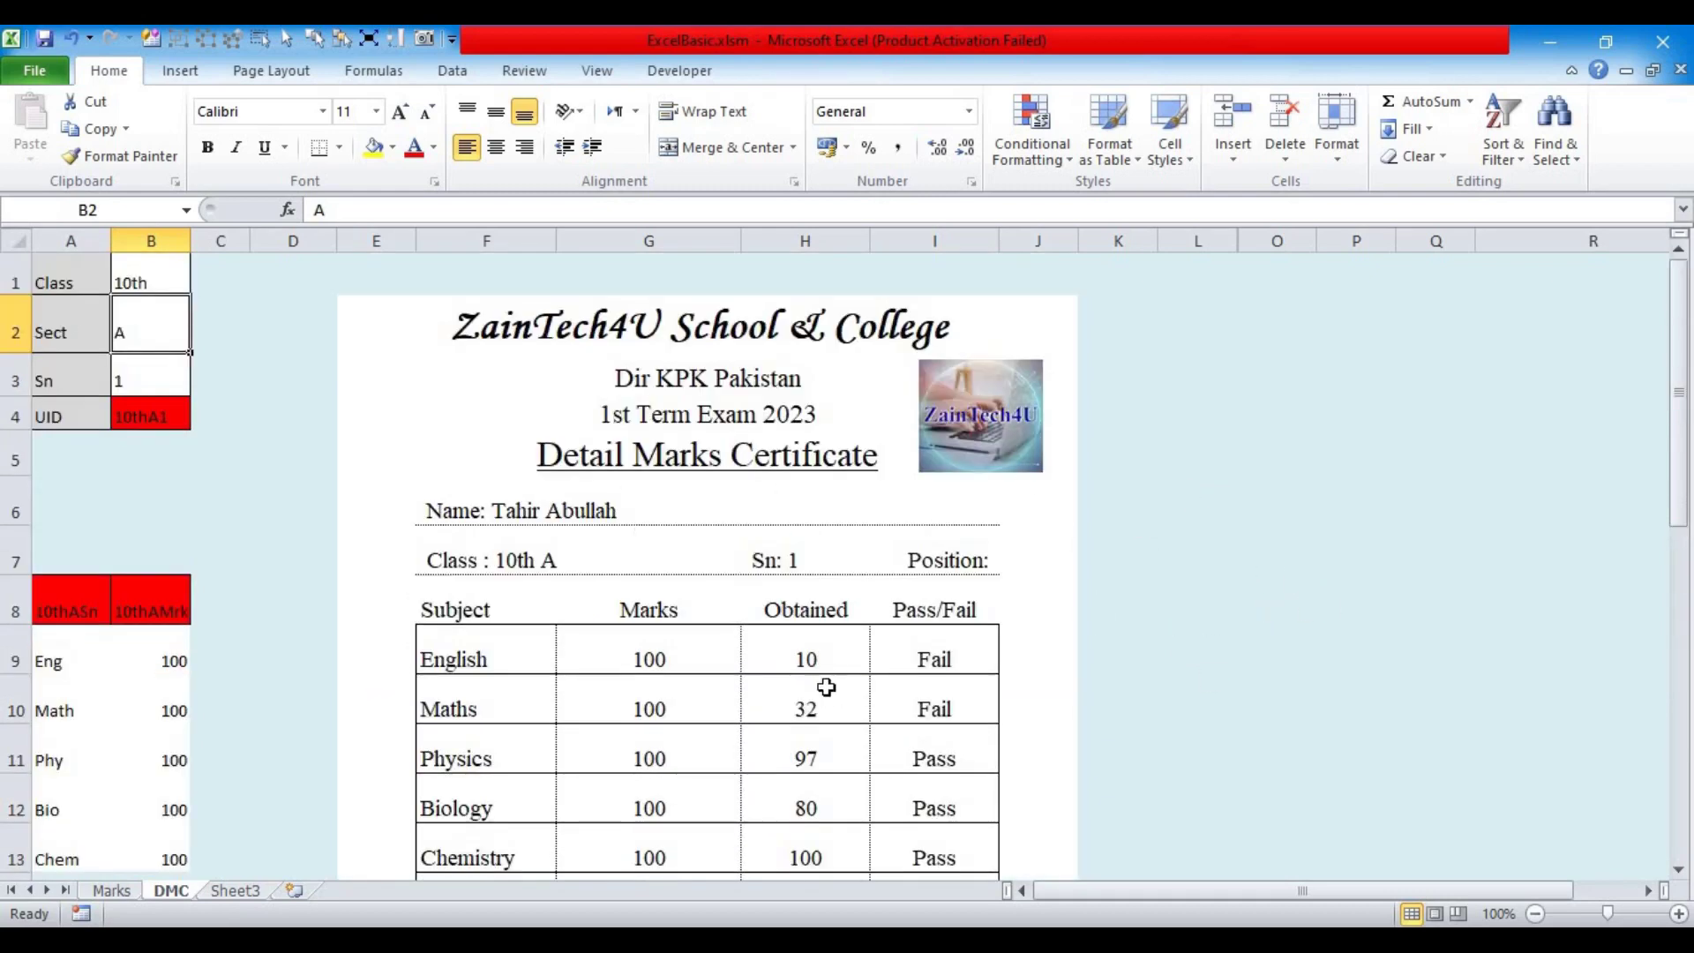
{"action": "left_click", "coordinate": [231, 891]}
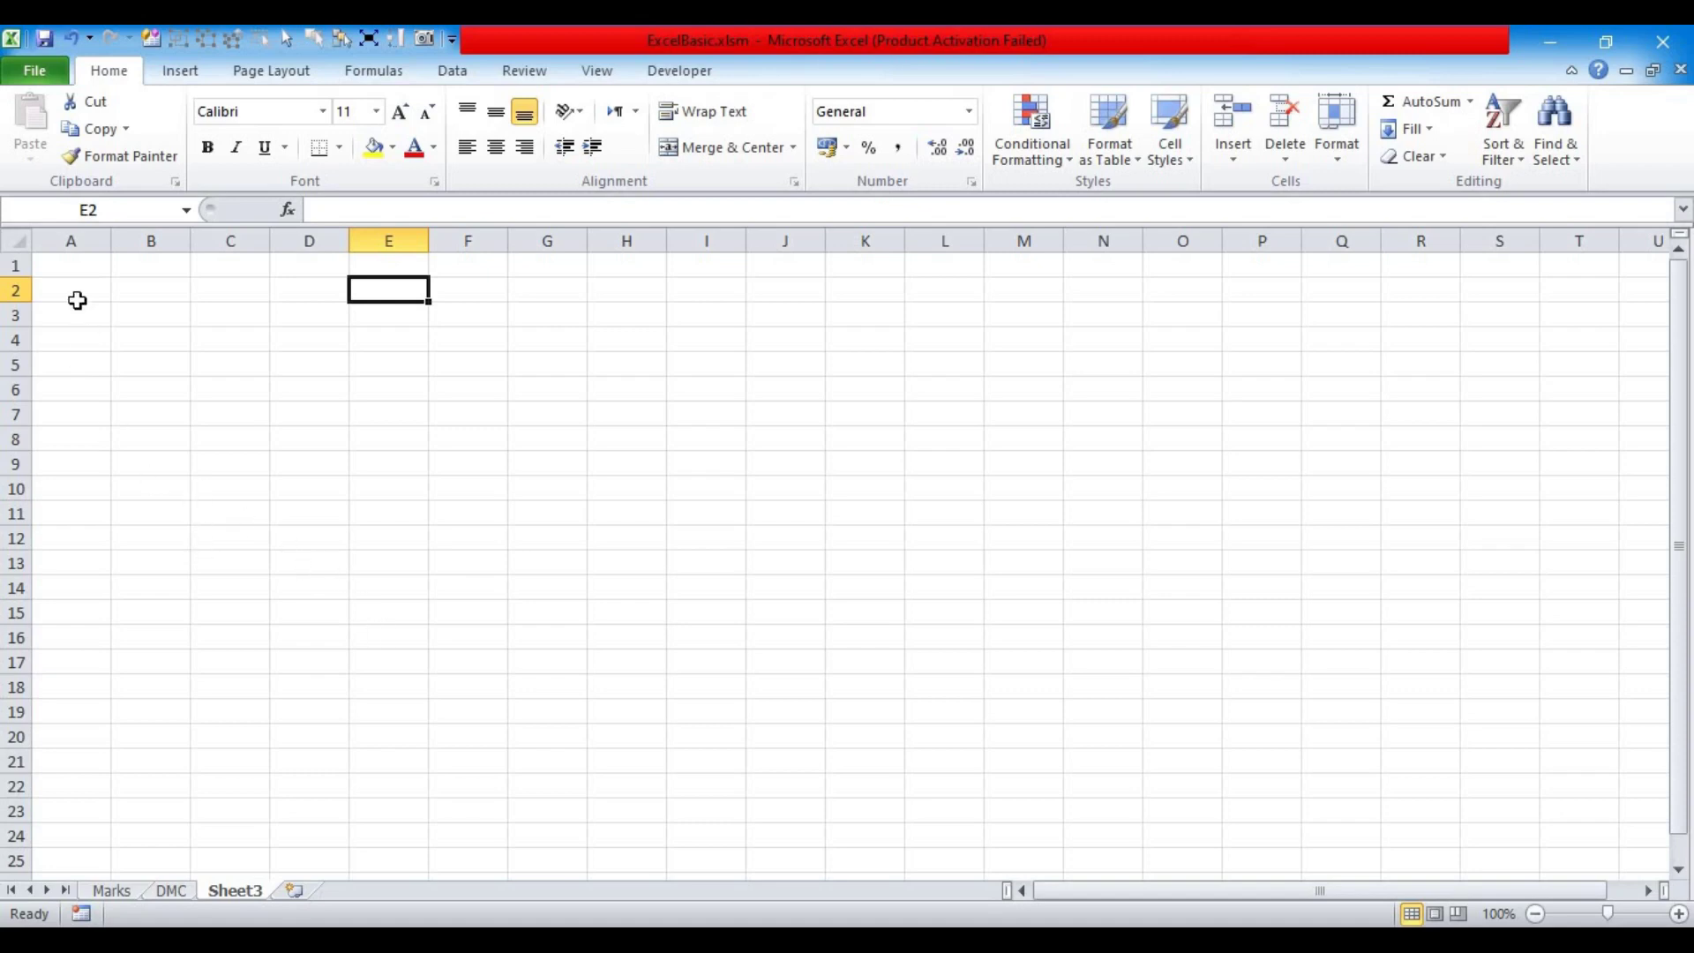
Step: Fill a large range of Sheet3 with a blue theme colour, then select C1
{"action": "left_click_drag", "start_coordinate": [55, 271], "coordinate": [989, 896]}
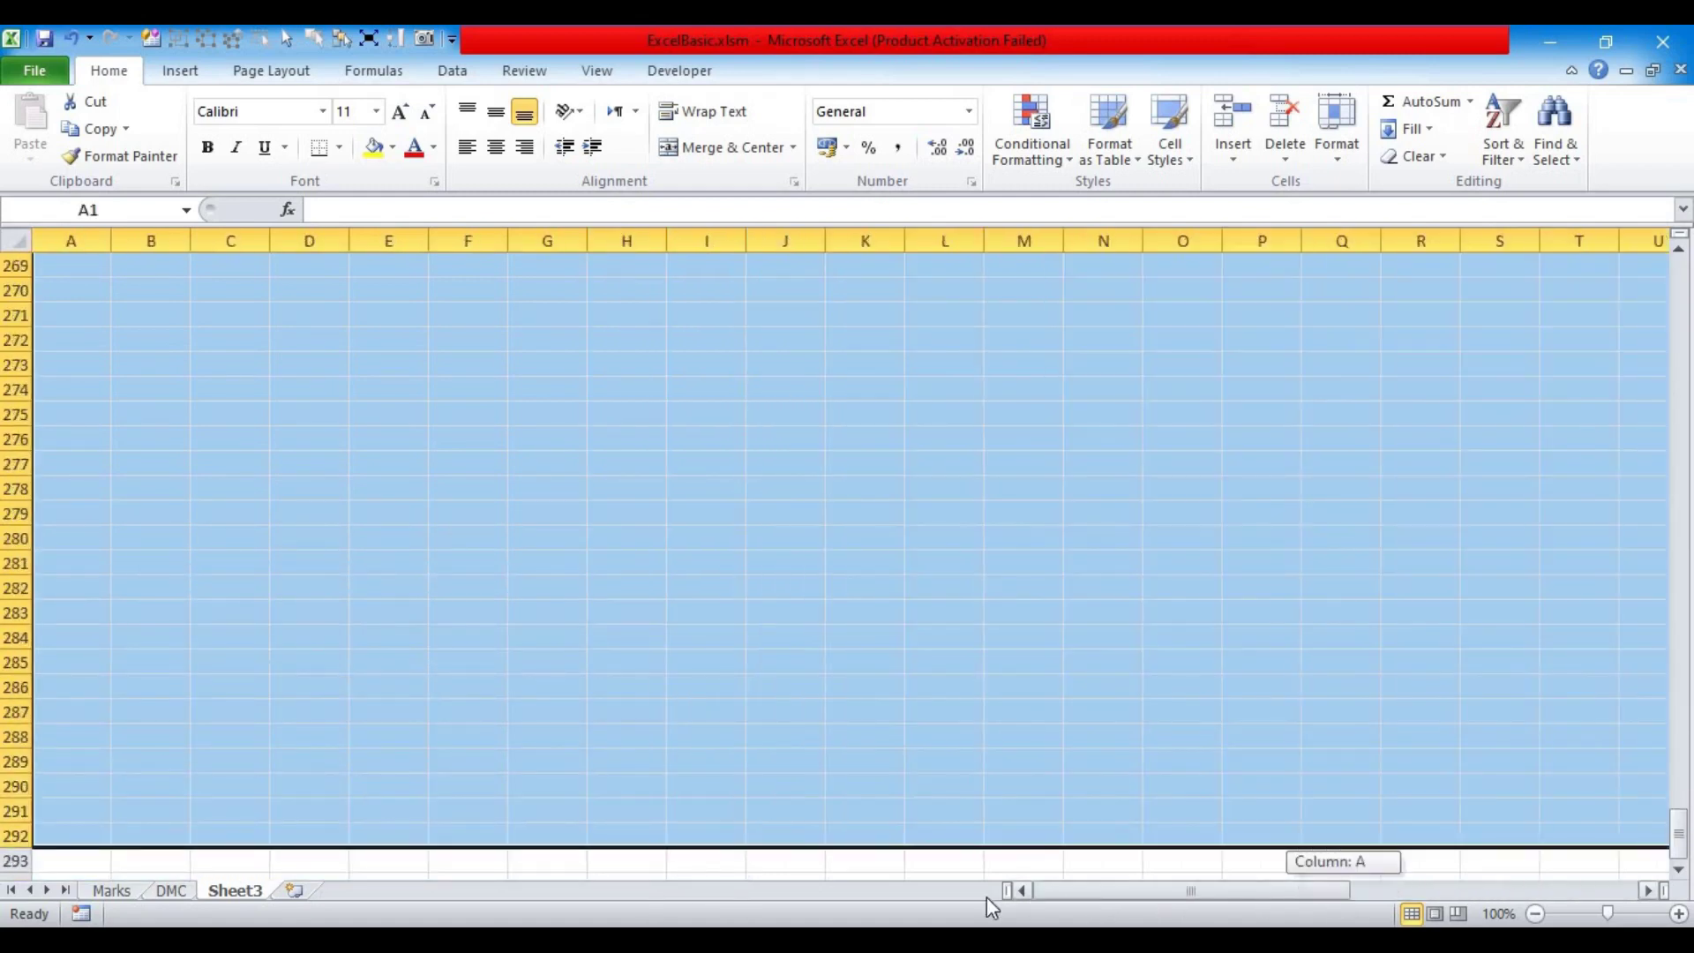
{"action": "left_click", "coordinate": [391, 149]}
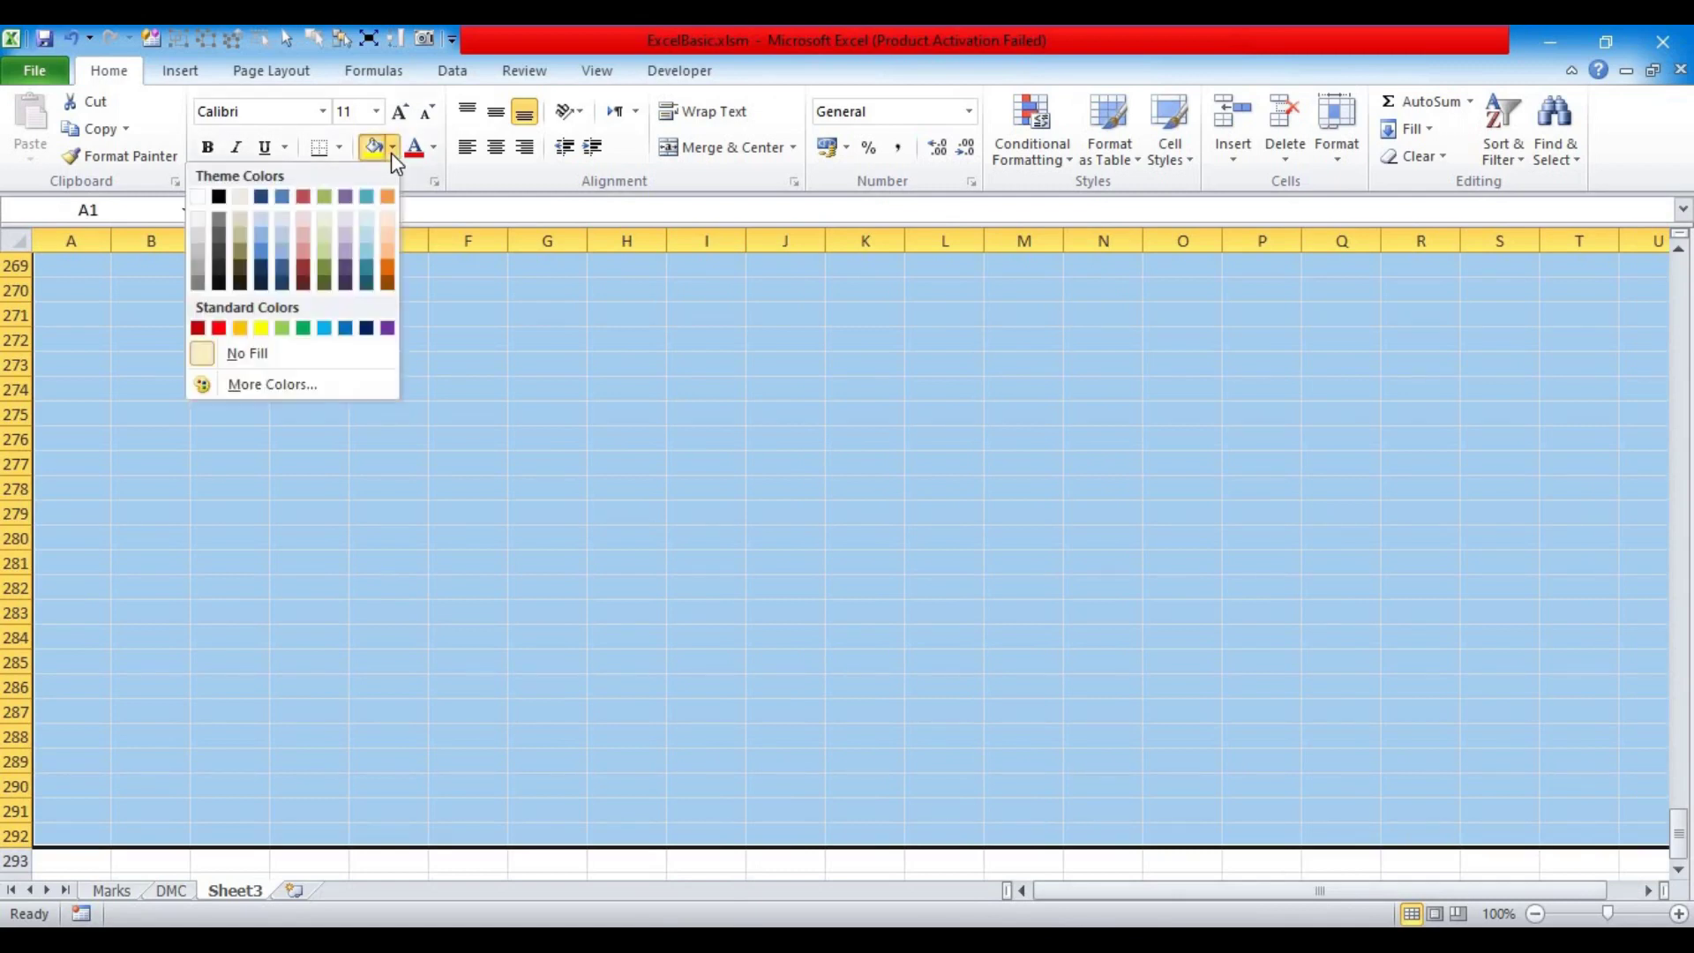
{"action": "left_click", "coordinate": [262, 236]}
{"action": "left_click", "coordinate": [349, 441]}
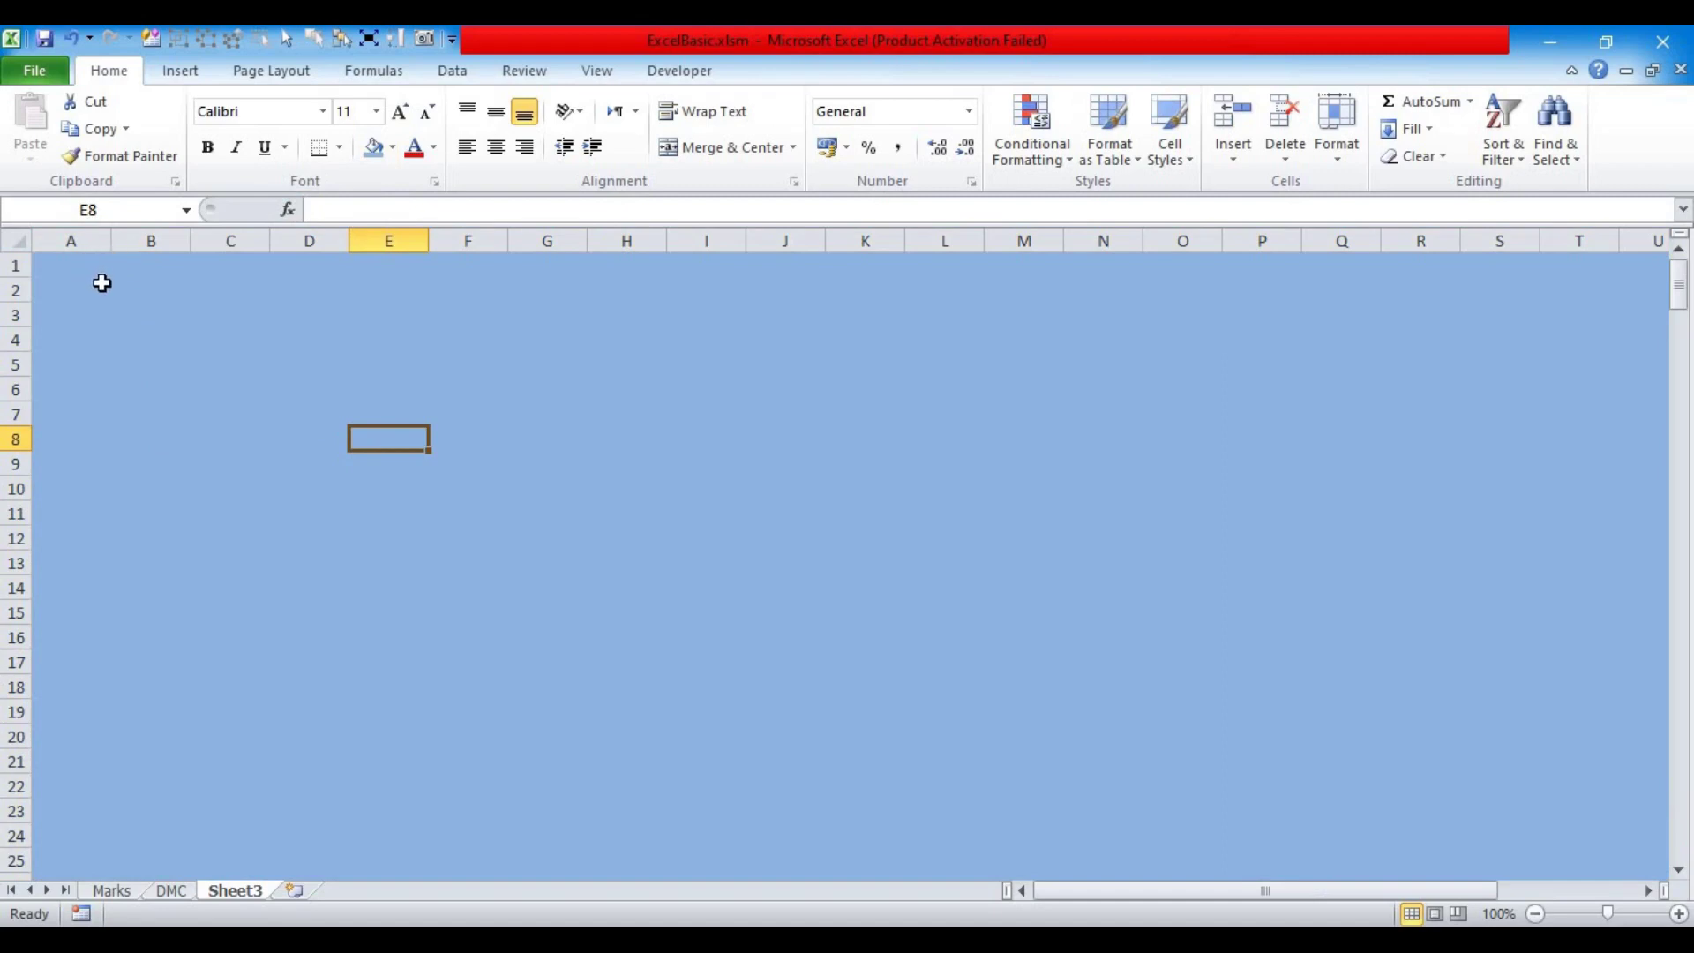
{"action": "left_click", "coordinate": [235, 265]}
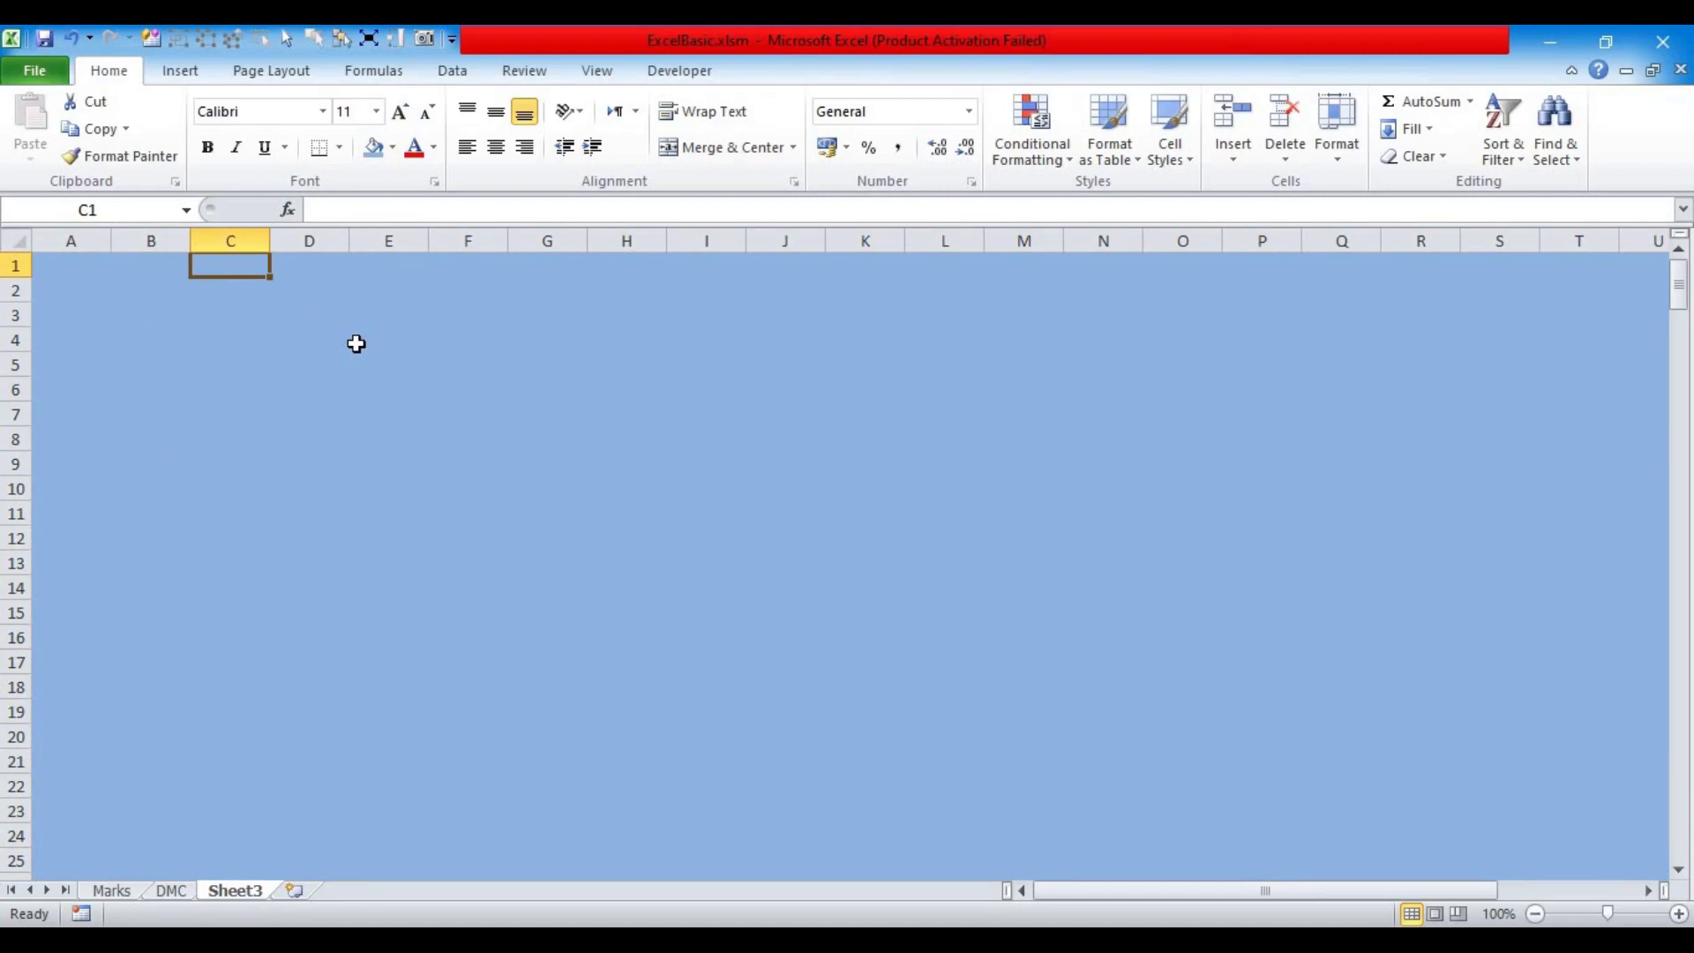
Step: Enter =COLUMN()-2 in C1 so it shows 1
{"action": "type", "text": "="}
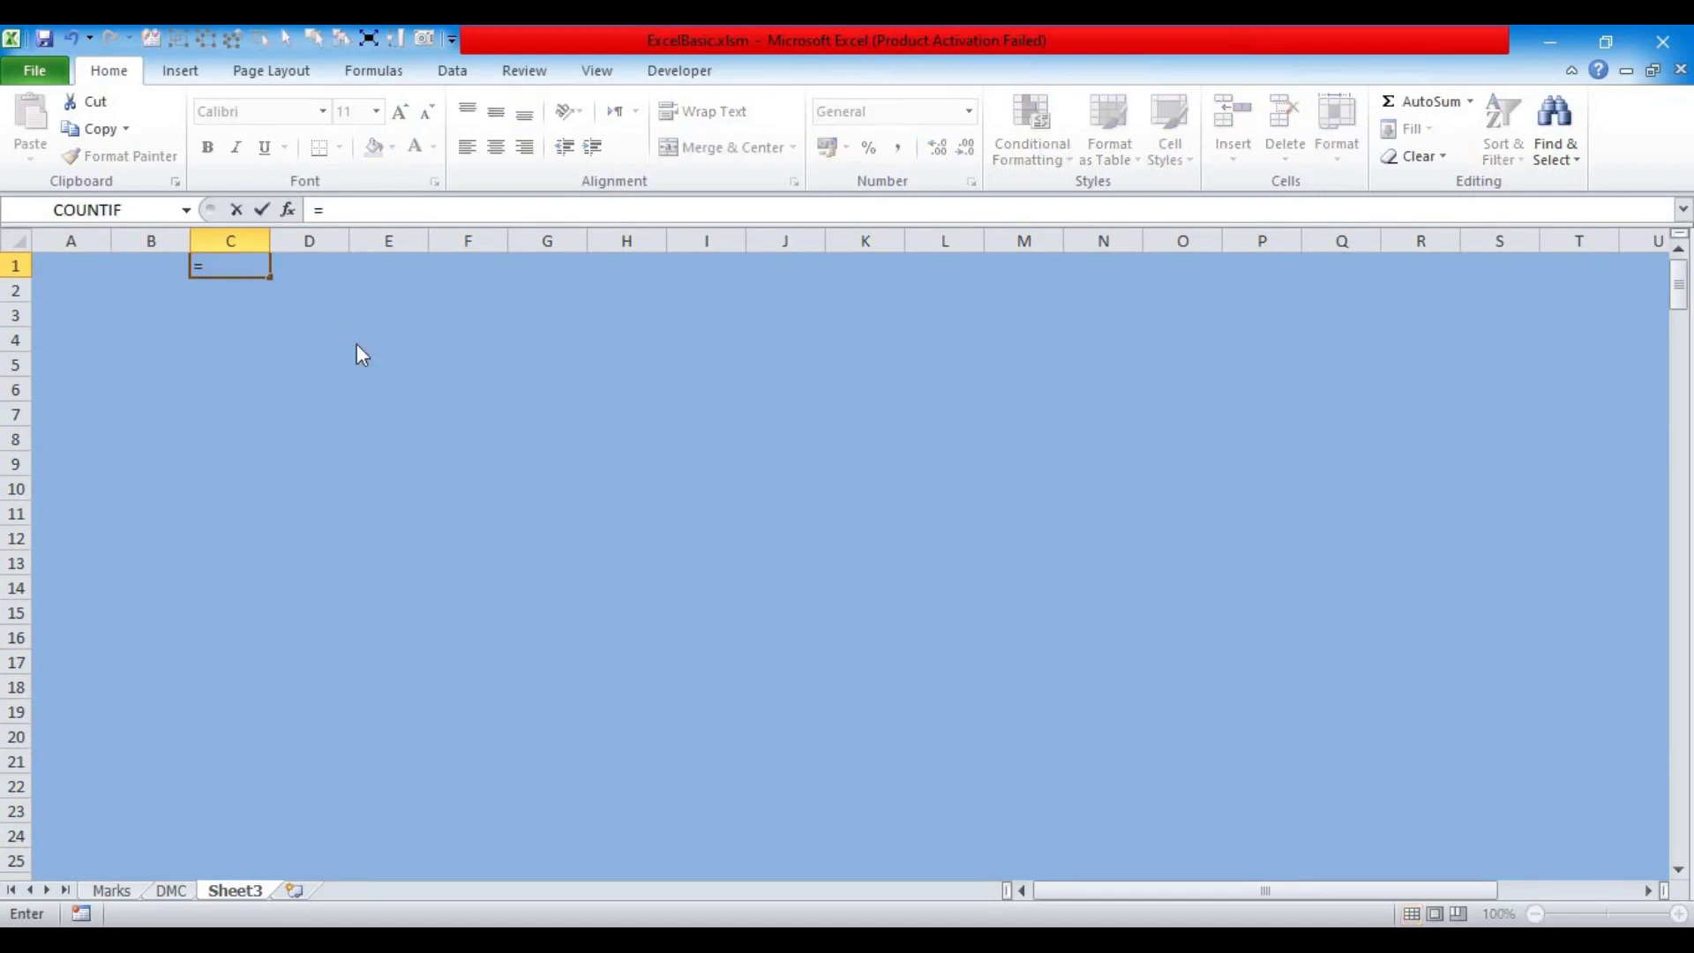
{"action": "type", "text": "col"}
{"action": "key", "text": "Tab"}
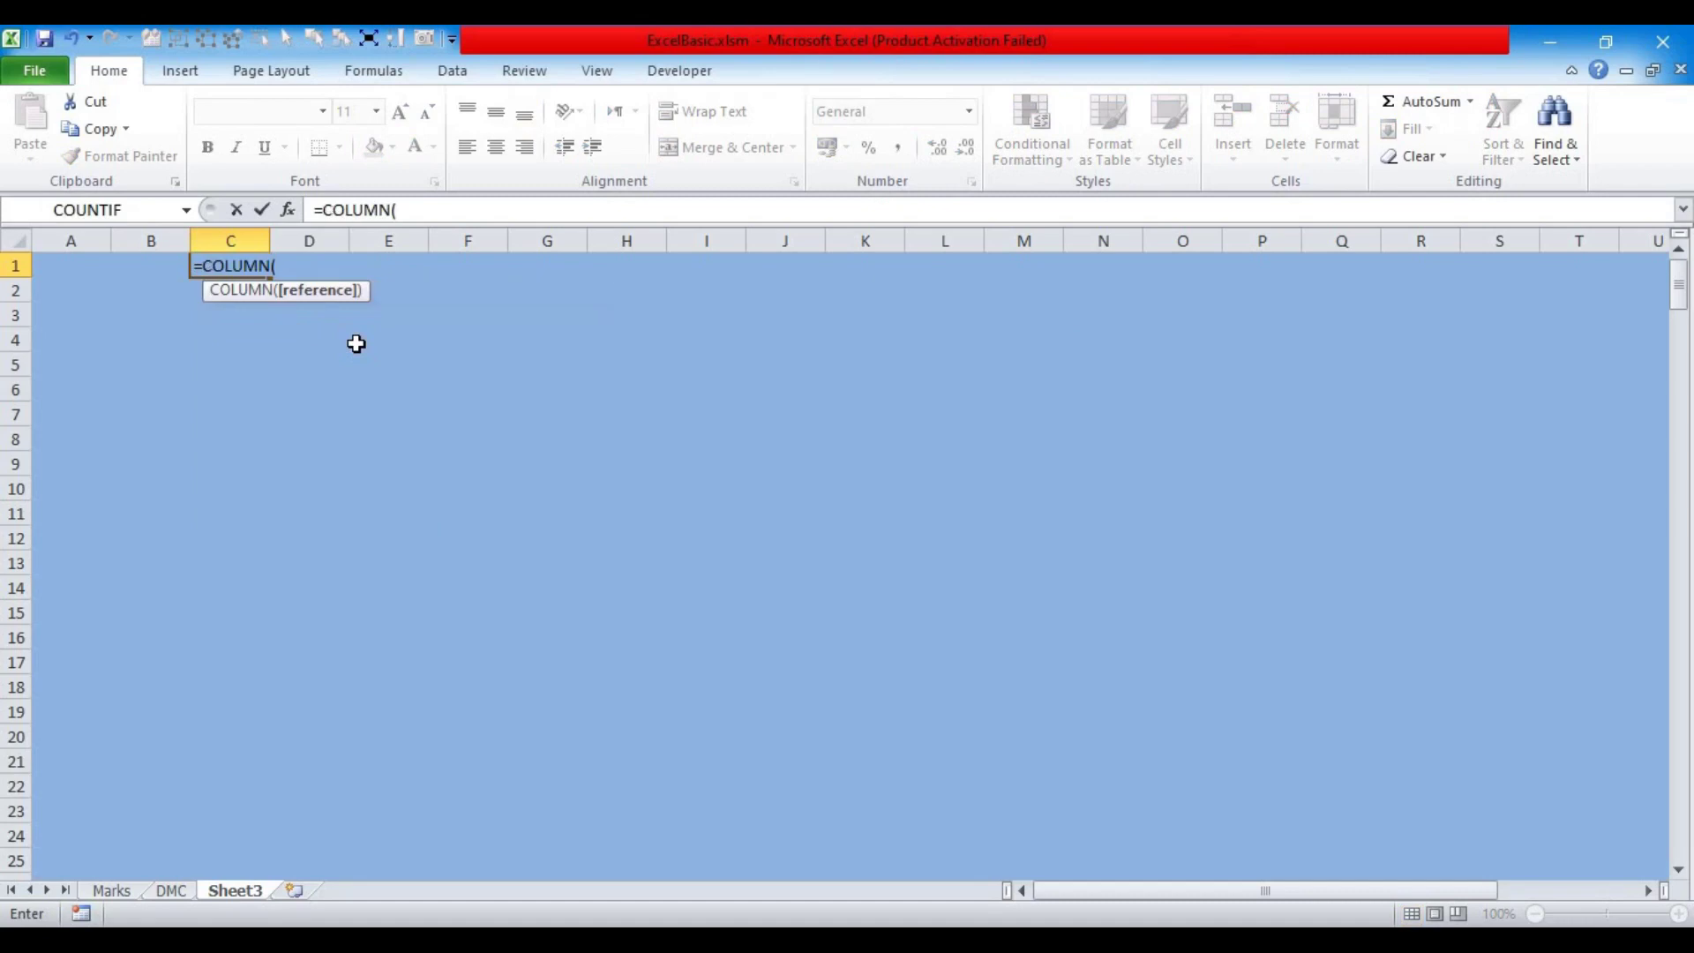
{"action": "key", "text": "Tab"}
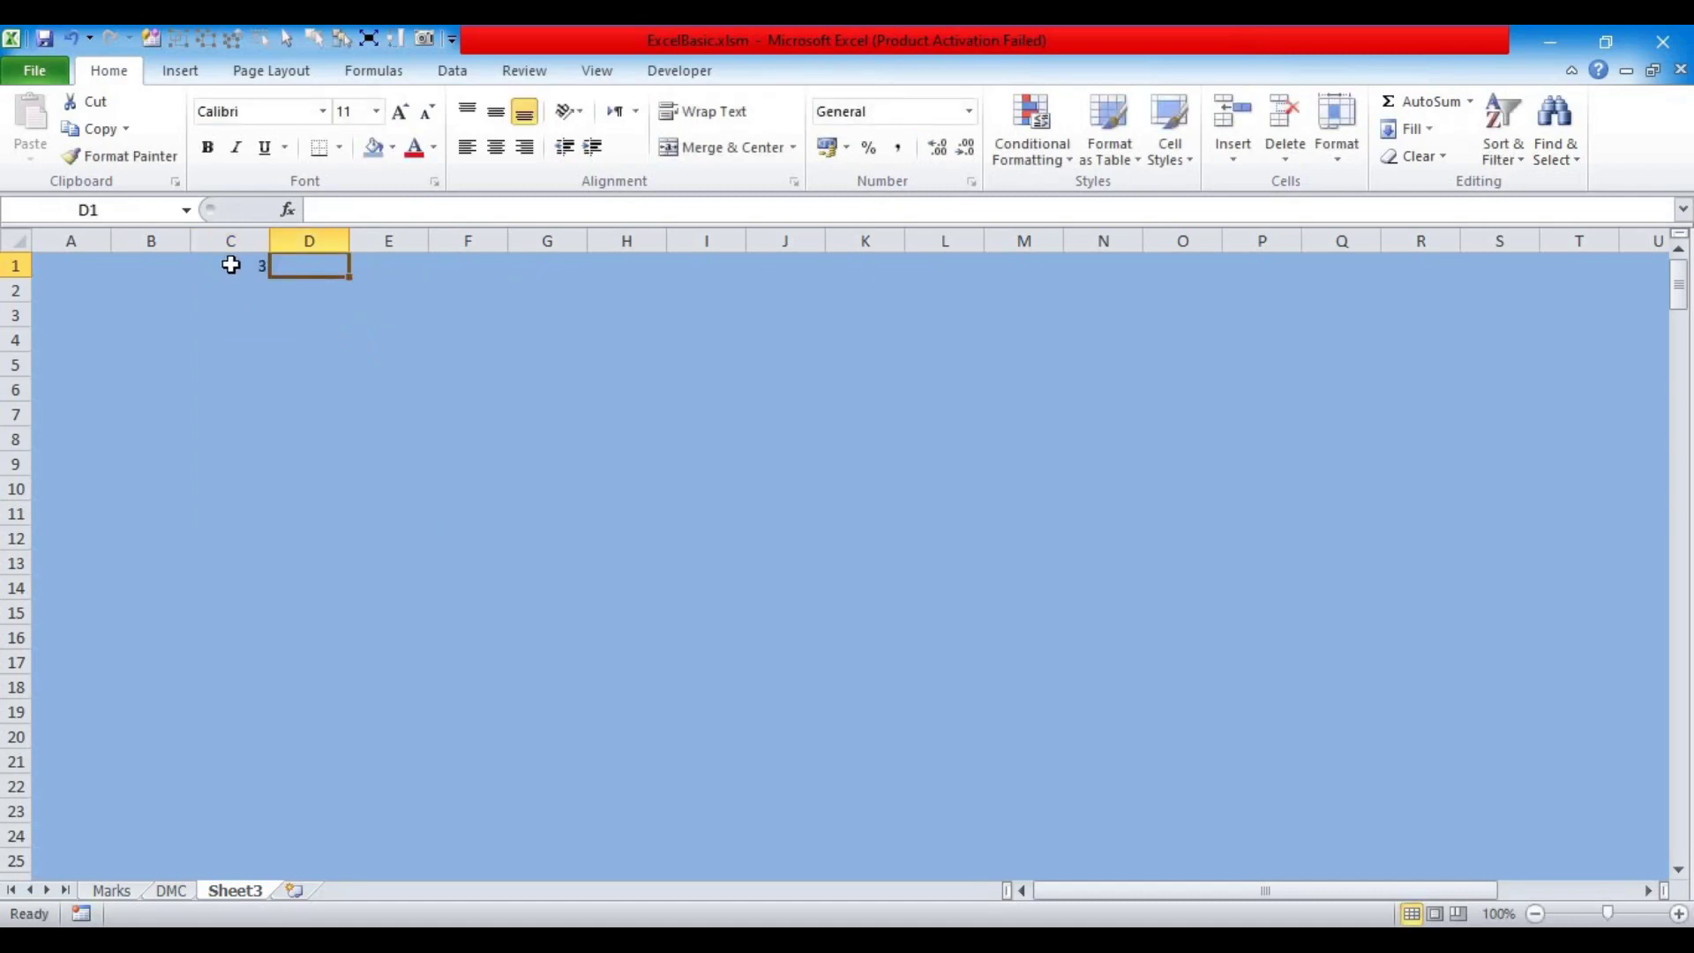
{"action": "left_click", "coordinate": [232, 263]}
{"action": "left_click", "coordinate": [429, 212]}
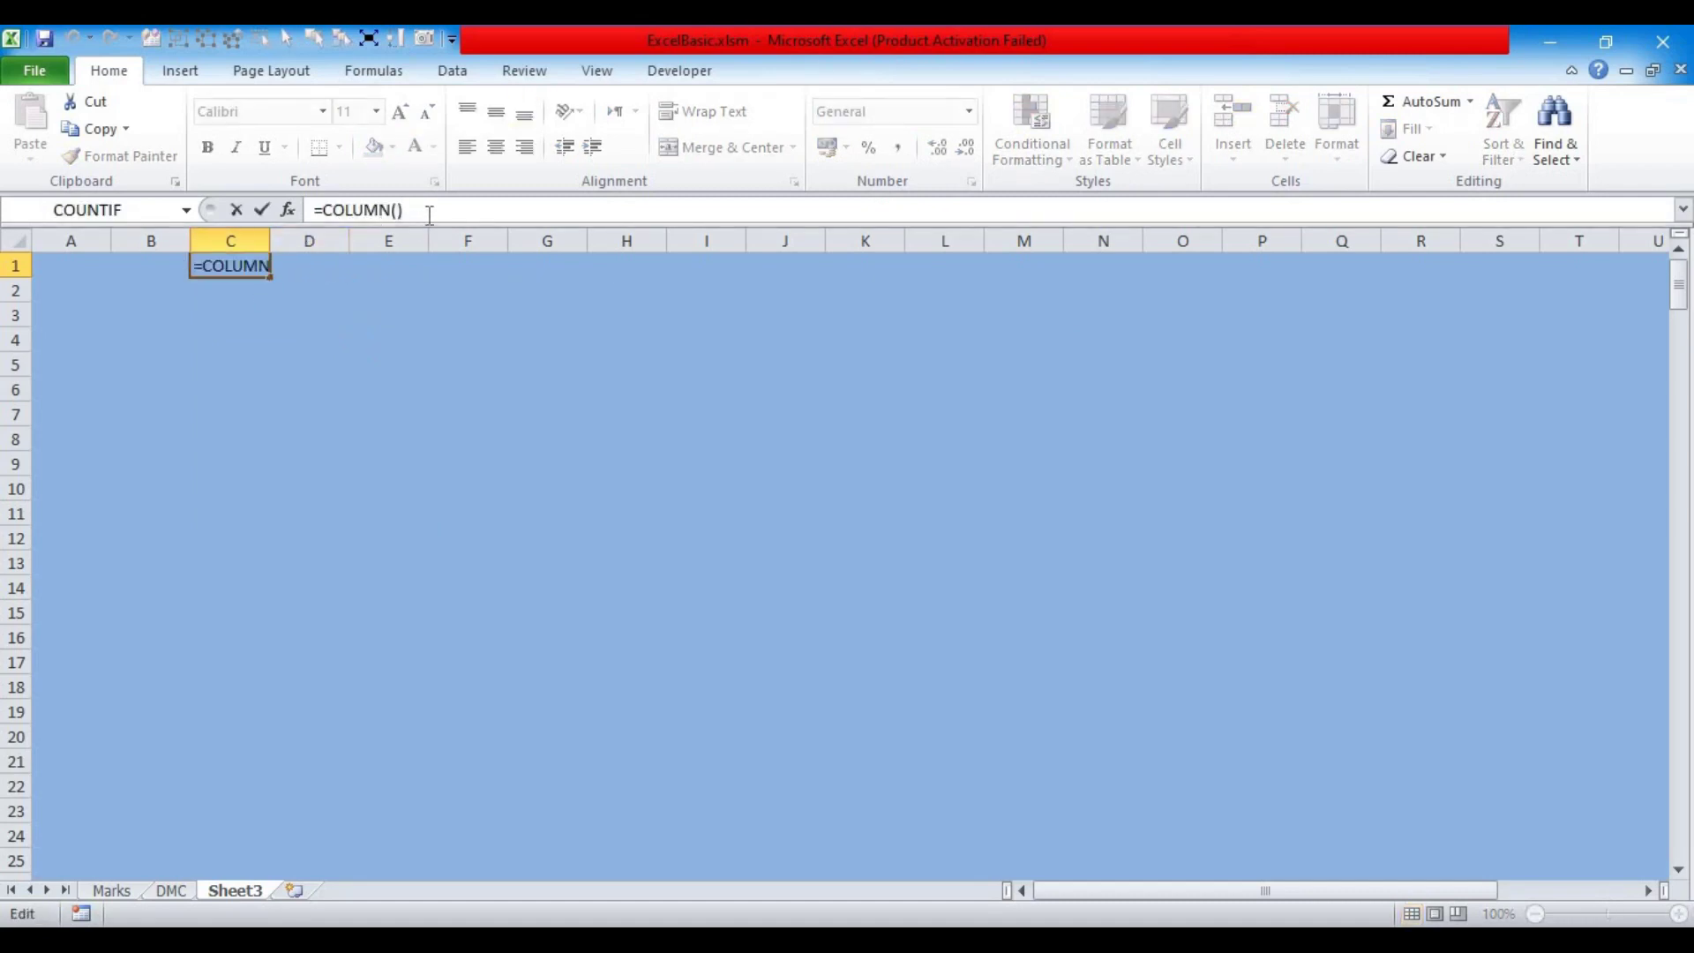
{"action": "key", "text": "Return"}
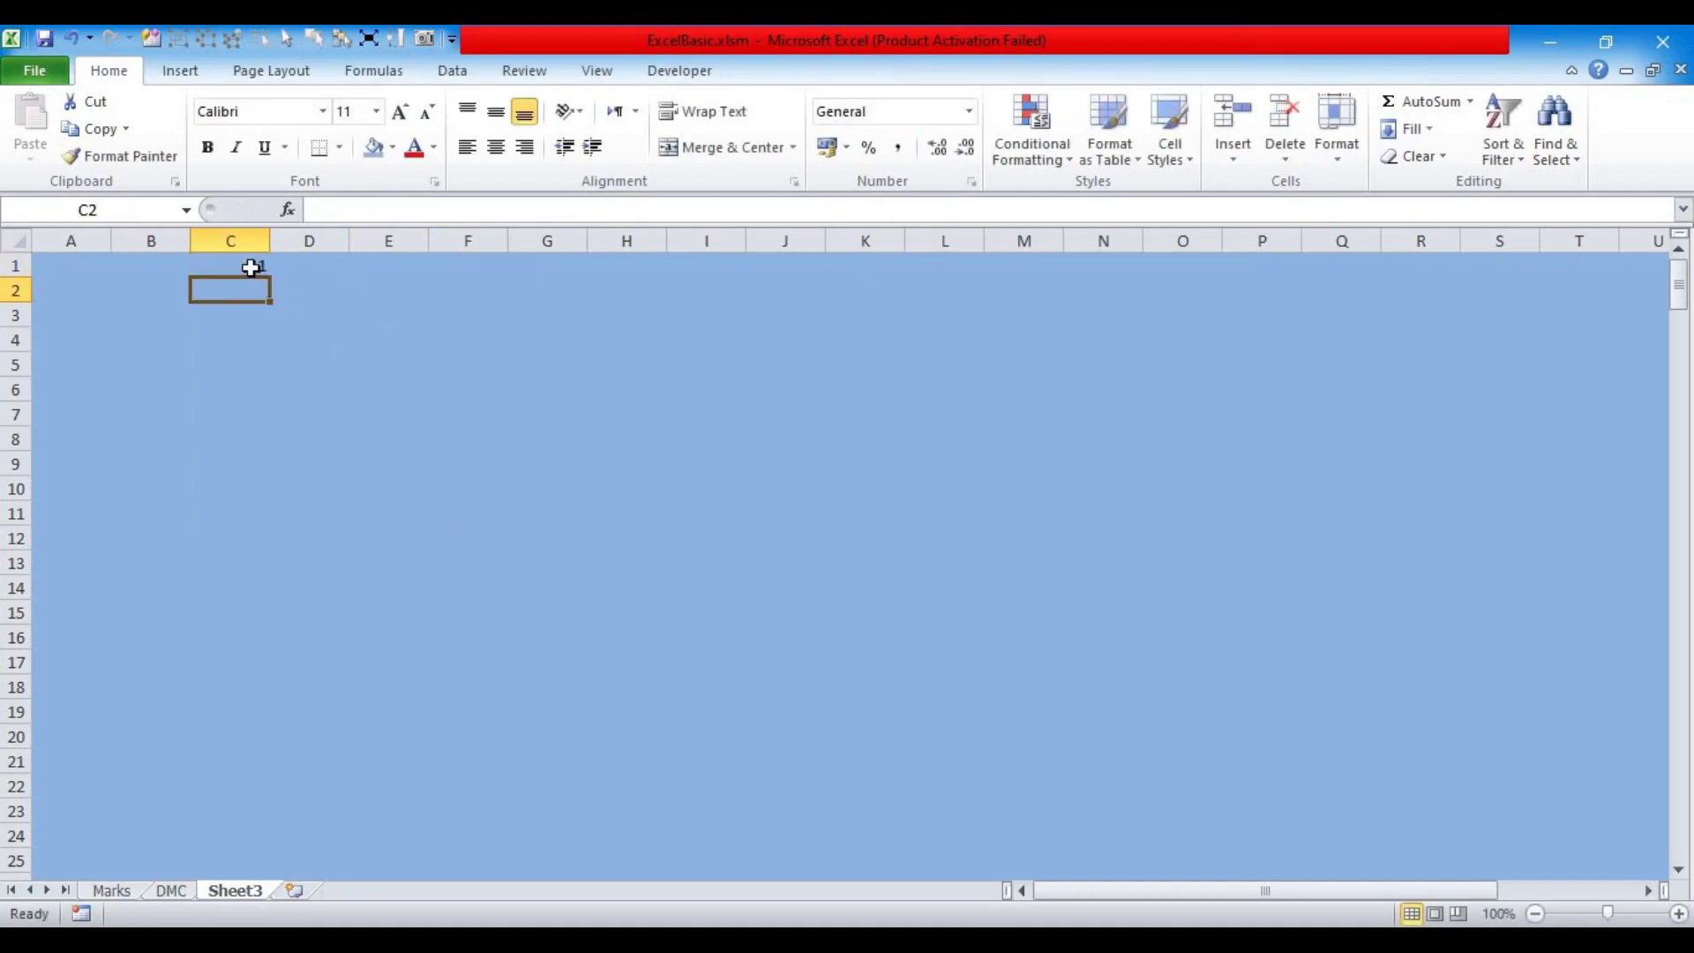
Step: Fill the formula across C1:Q1 to number the columns 1 to 15
{"action": "left_click", "coordinate": [250, 267]}
{"action": "left_click_drag", "start_coordinate": [272, 280], "coordinate": [1292, 281]}
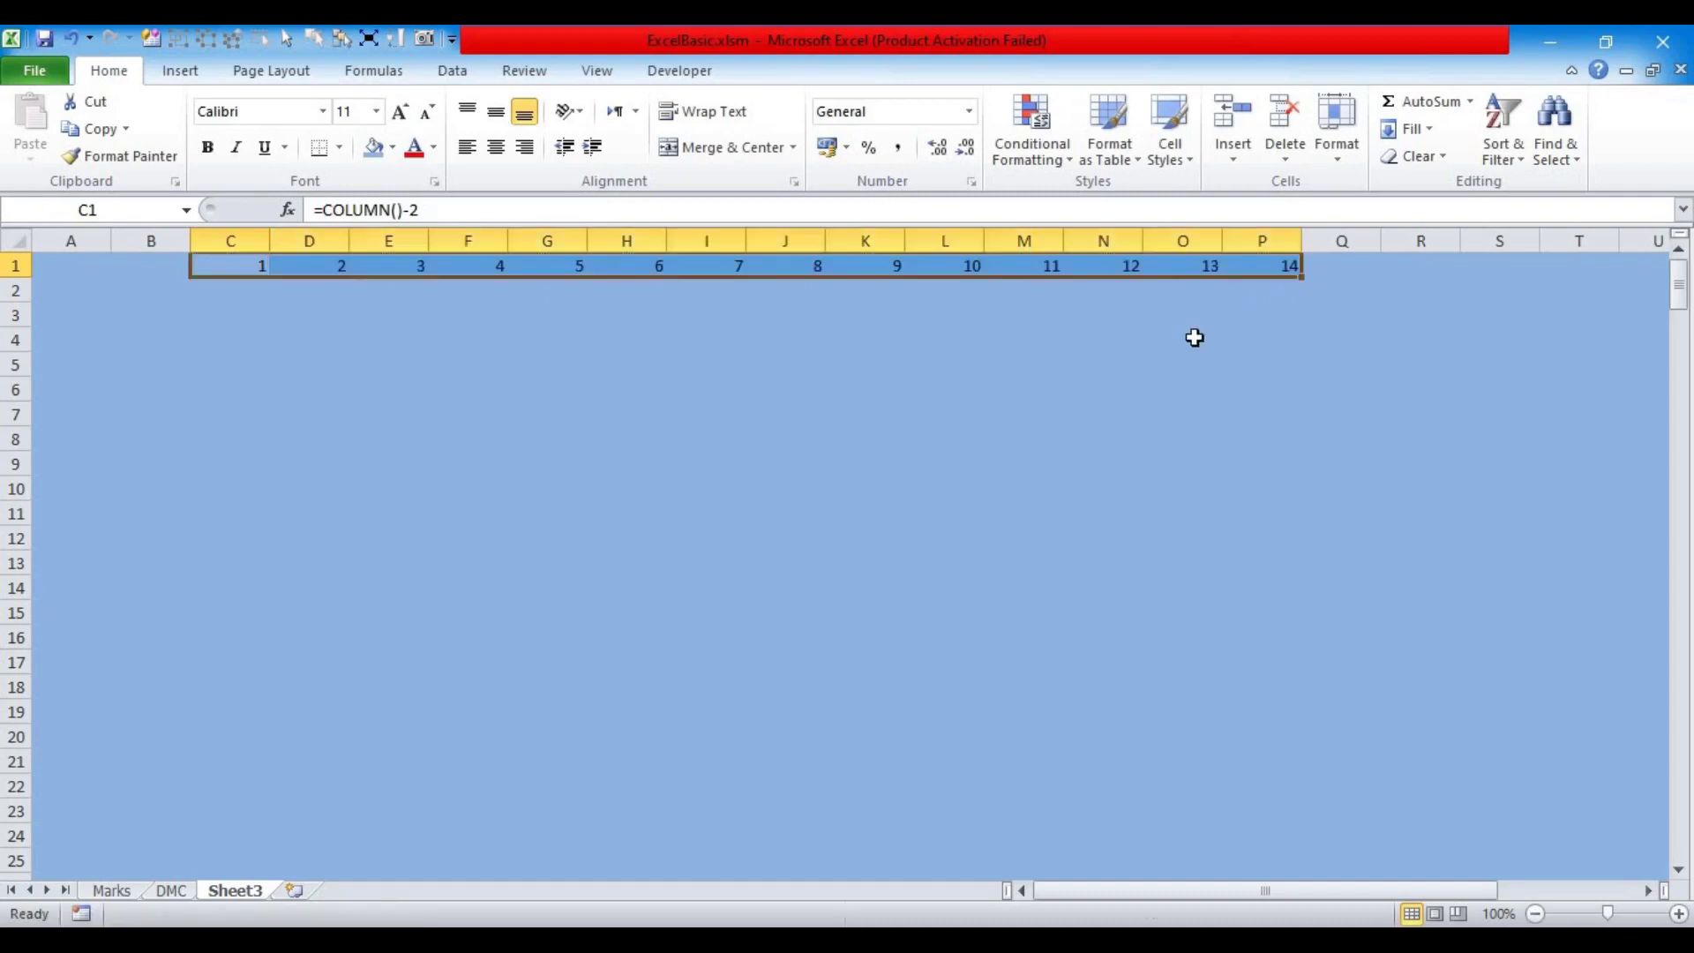
{"action": "left_click", "coordinate": [1294, 277]}
{"action": "left_click_drag", "start_coordinate": [1309, 279], "coordinate": [1372, 278]}
{"action": "left_click", "coordinate": [1293, 317]}
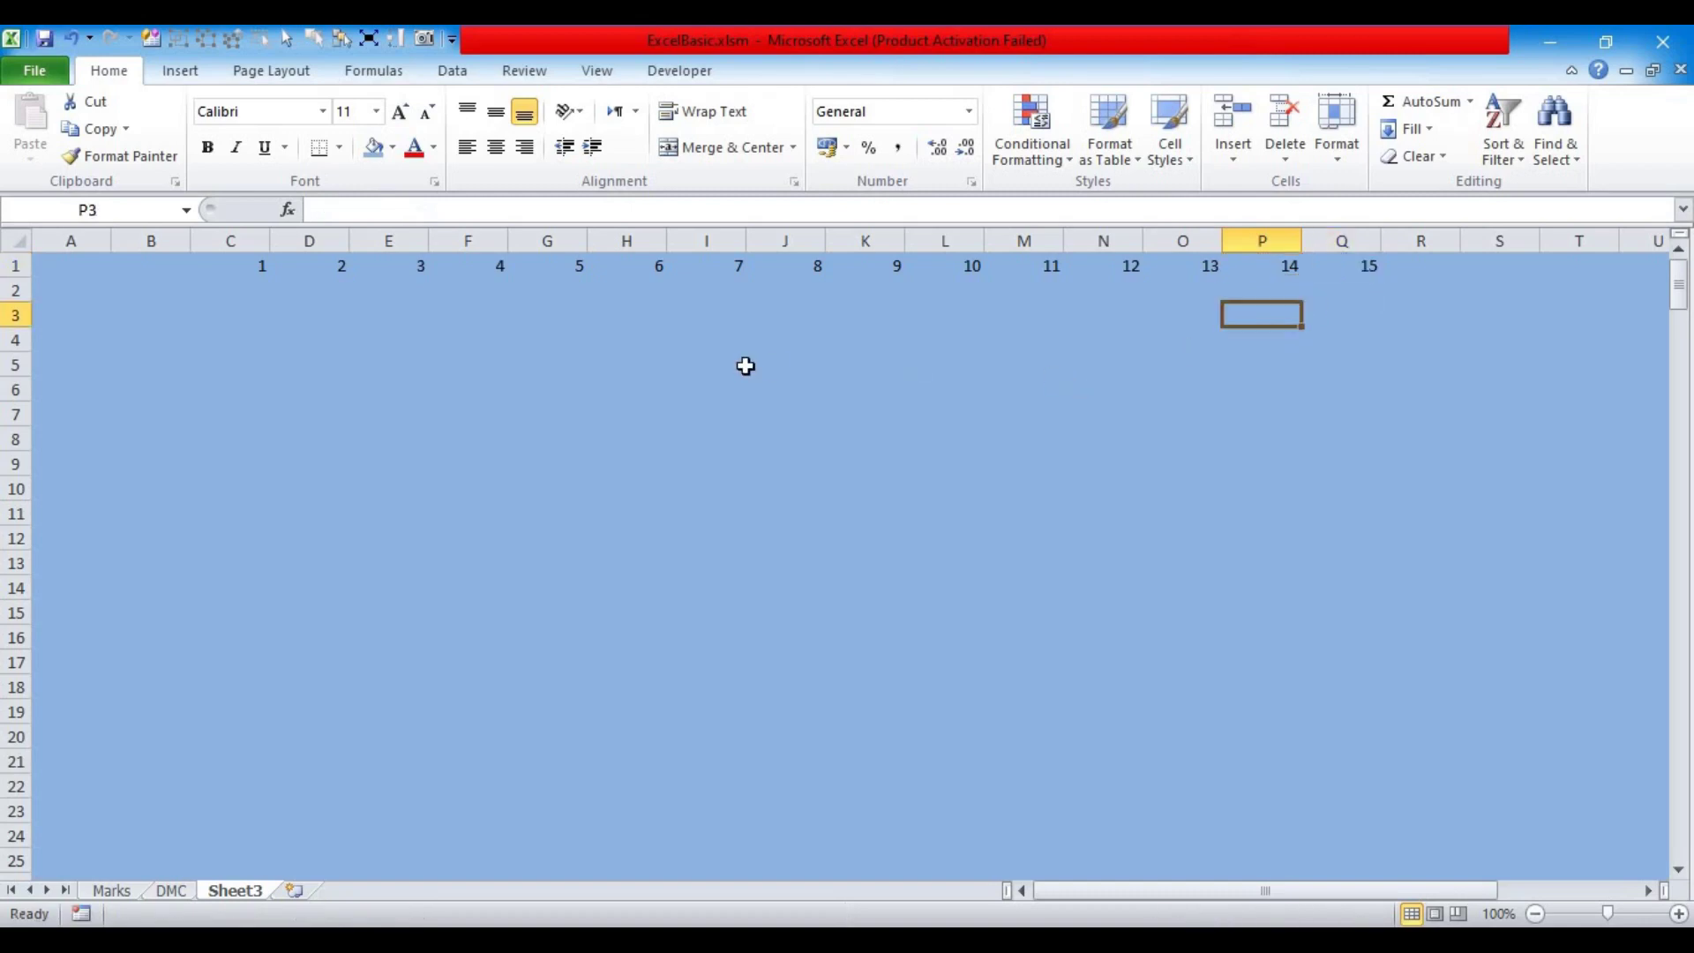
{"action": "left_click_drag", "start_coordinate": [295, 299], "coordinate": [552, 291]}
{"action": "left_click", "coordinate": [361, 332]}
Step: Outline C2:Q2 with a border, heighten row 2, and enter 'Customer List' in C2
{"action": "left_click_drag", "start_coordinate": [238, 292], "coordinate": [1339, 296]}
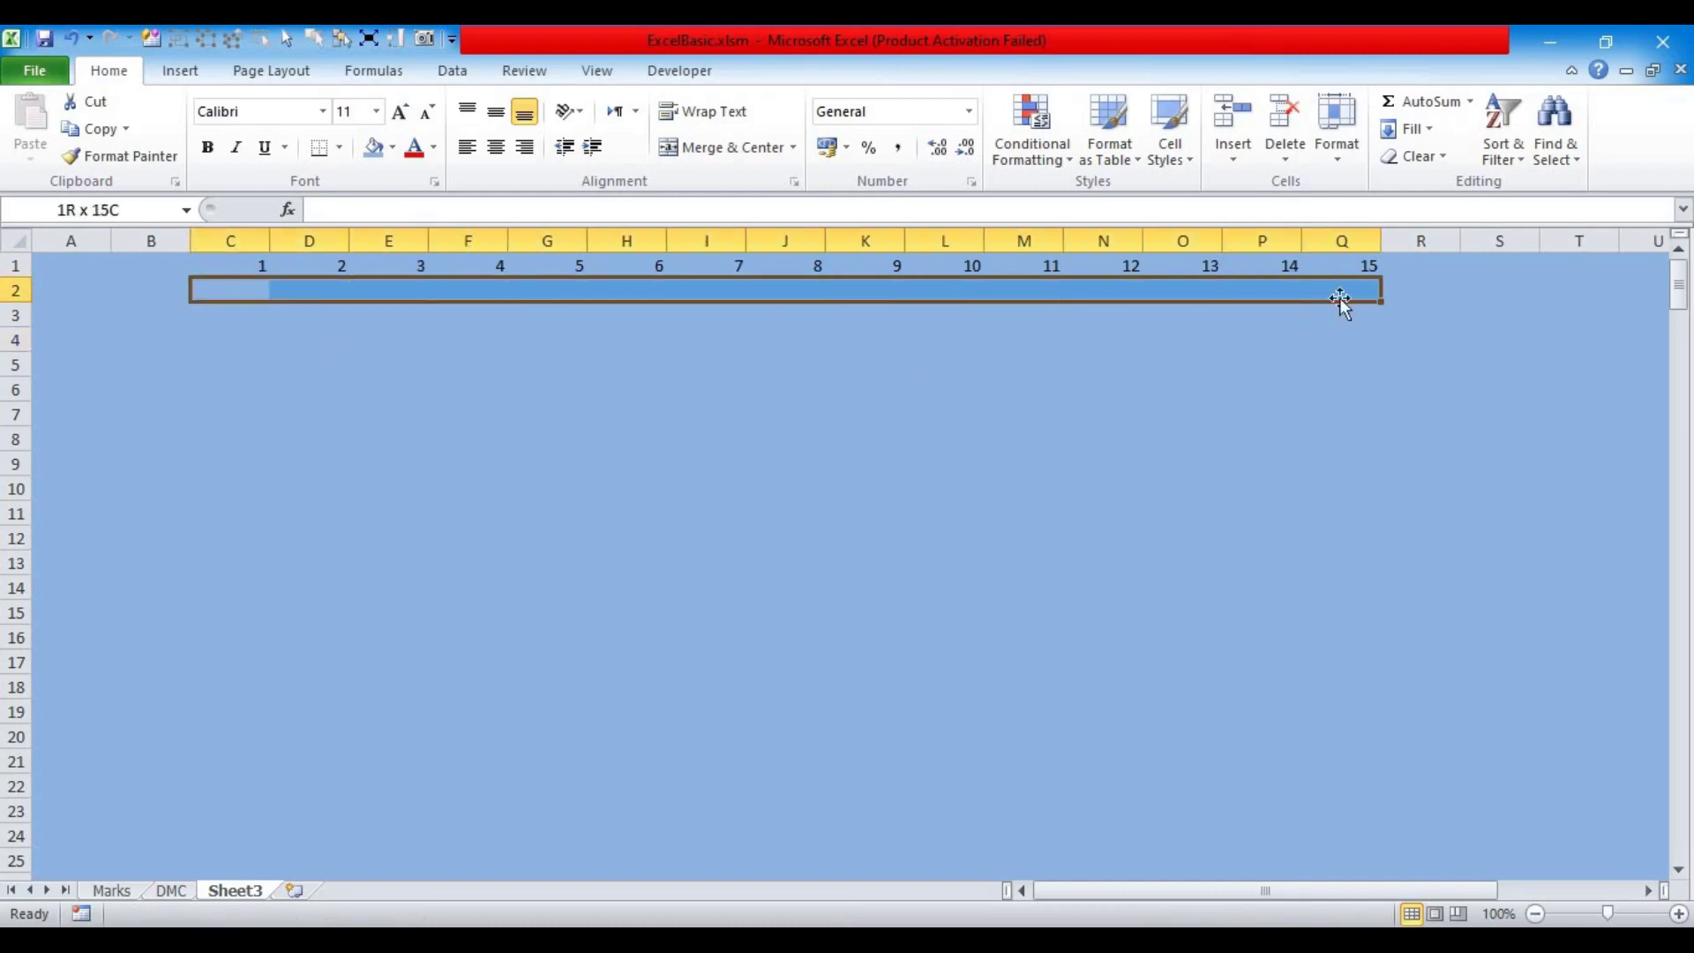
{"action": "left_click", "coordinate": [339, 147]}
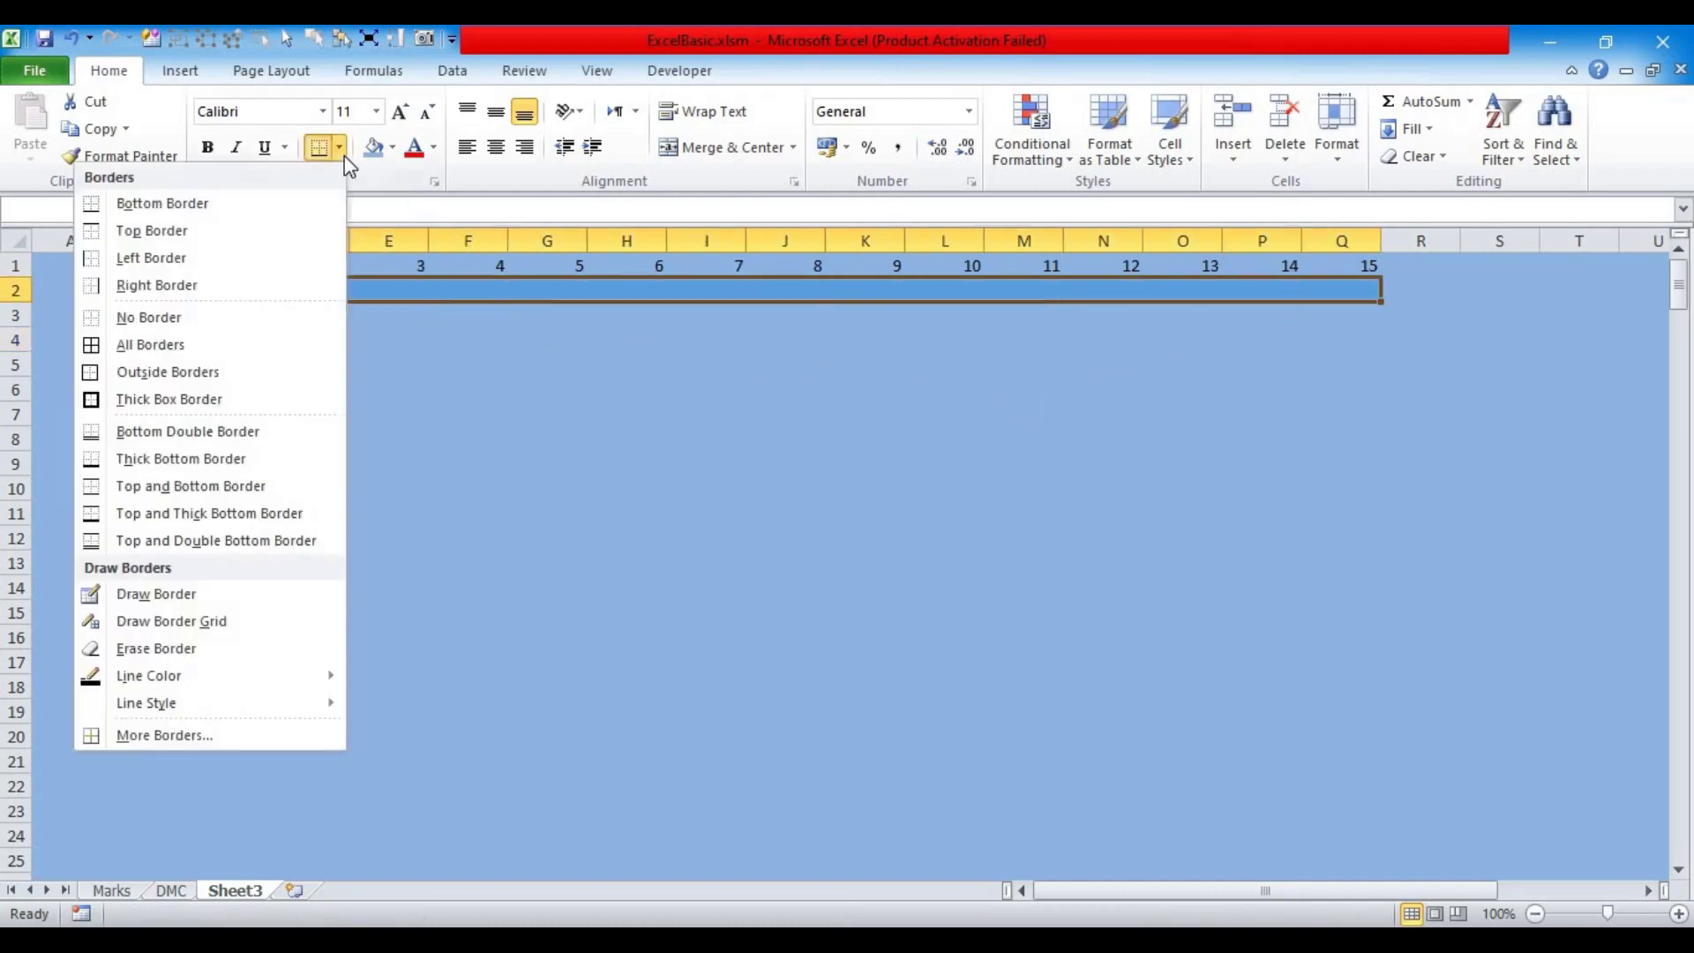
{"action": "left_click", "coordinate": [155, 373]}
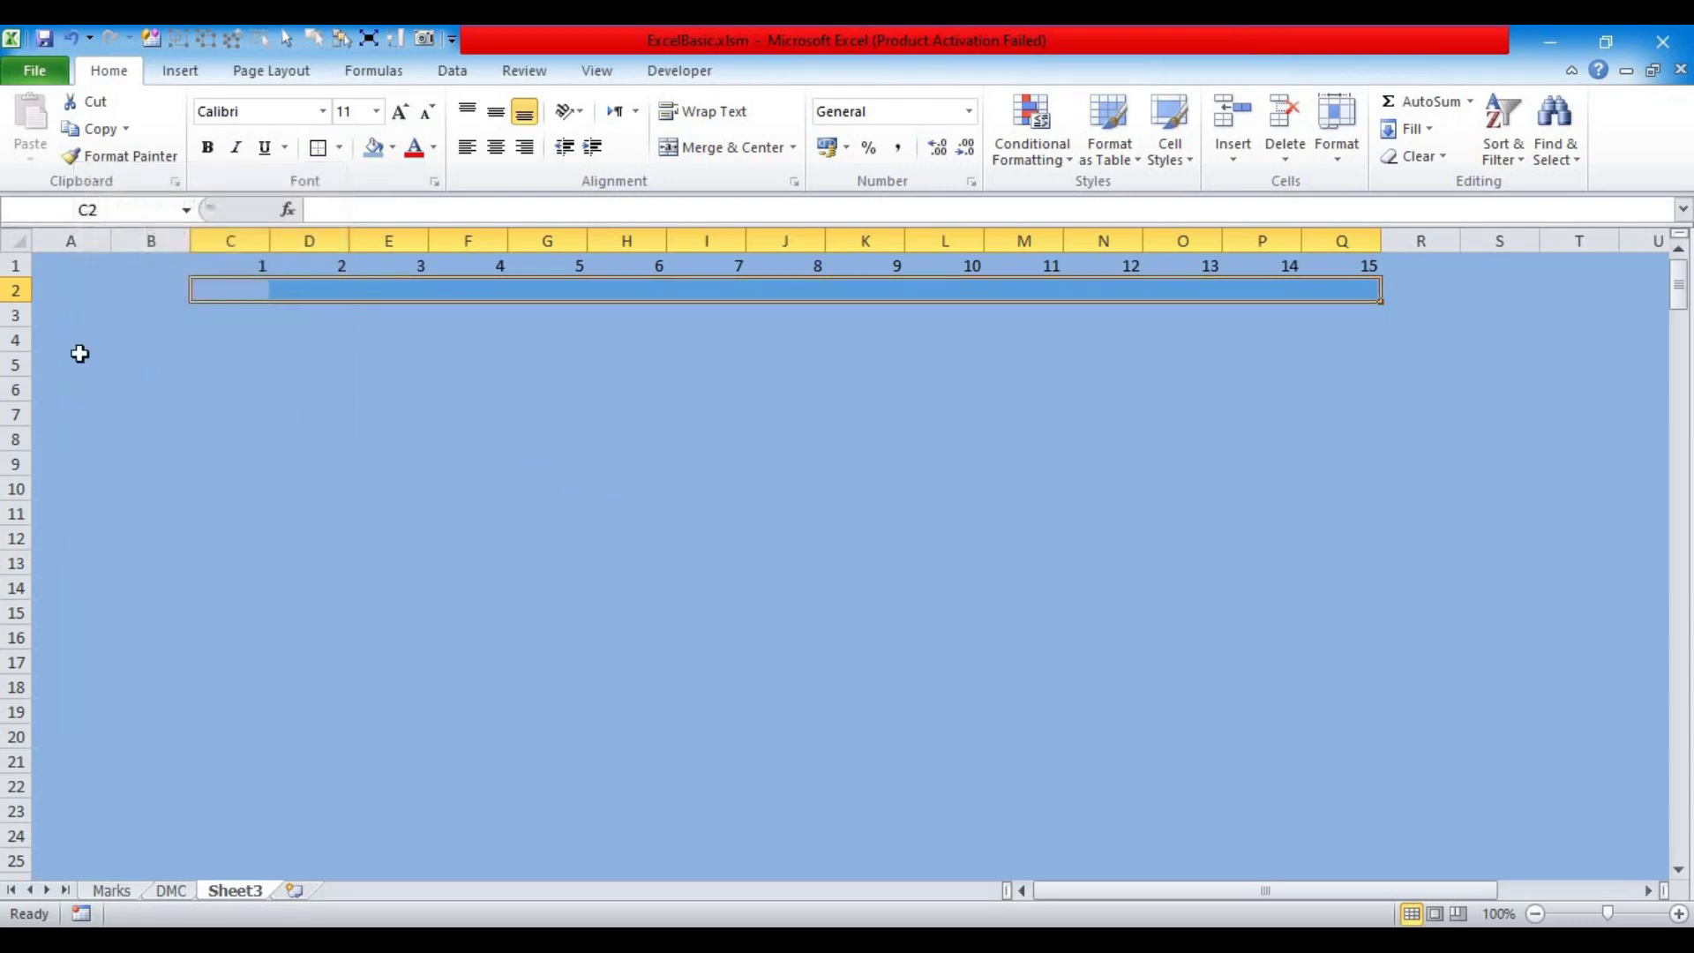
{"action": "left_click_drag", "start_coordinate": [28, 310], "coordinate": [170, 333]}
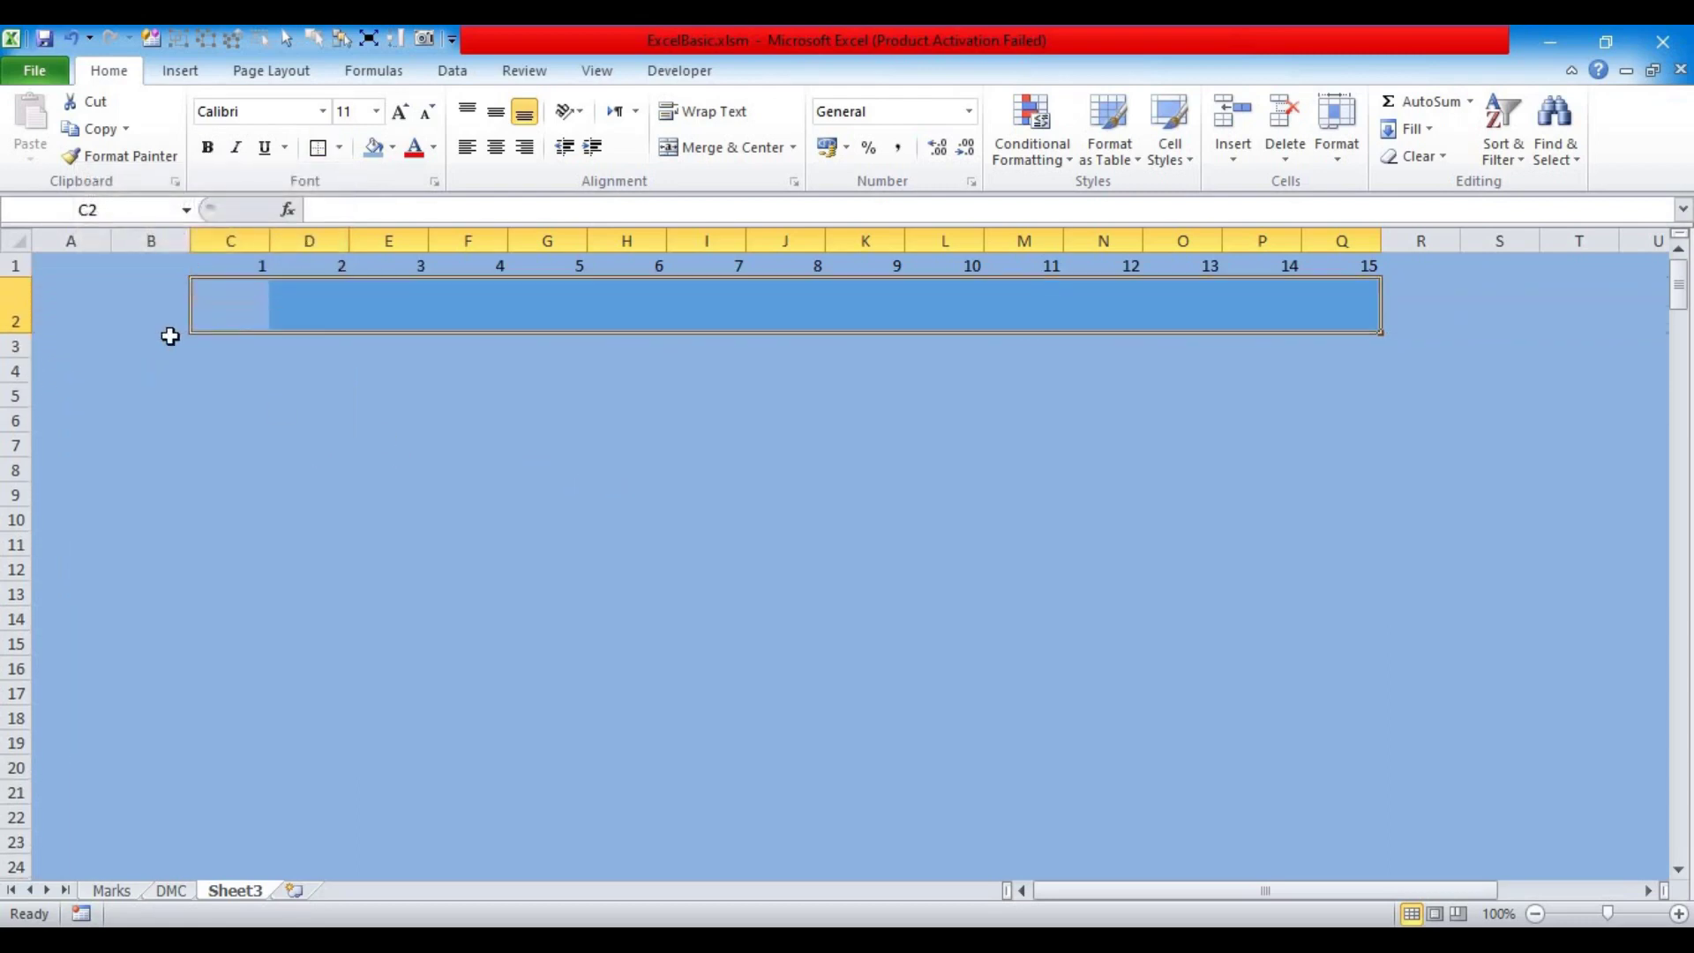
{"action": "left_click", "coordinate": [253, 305]}
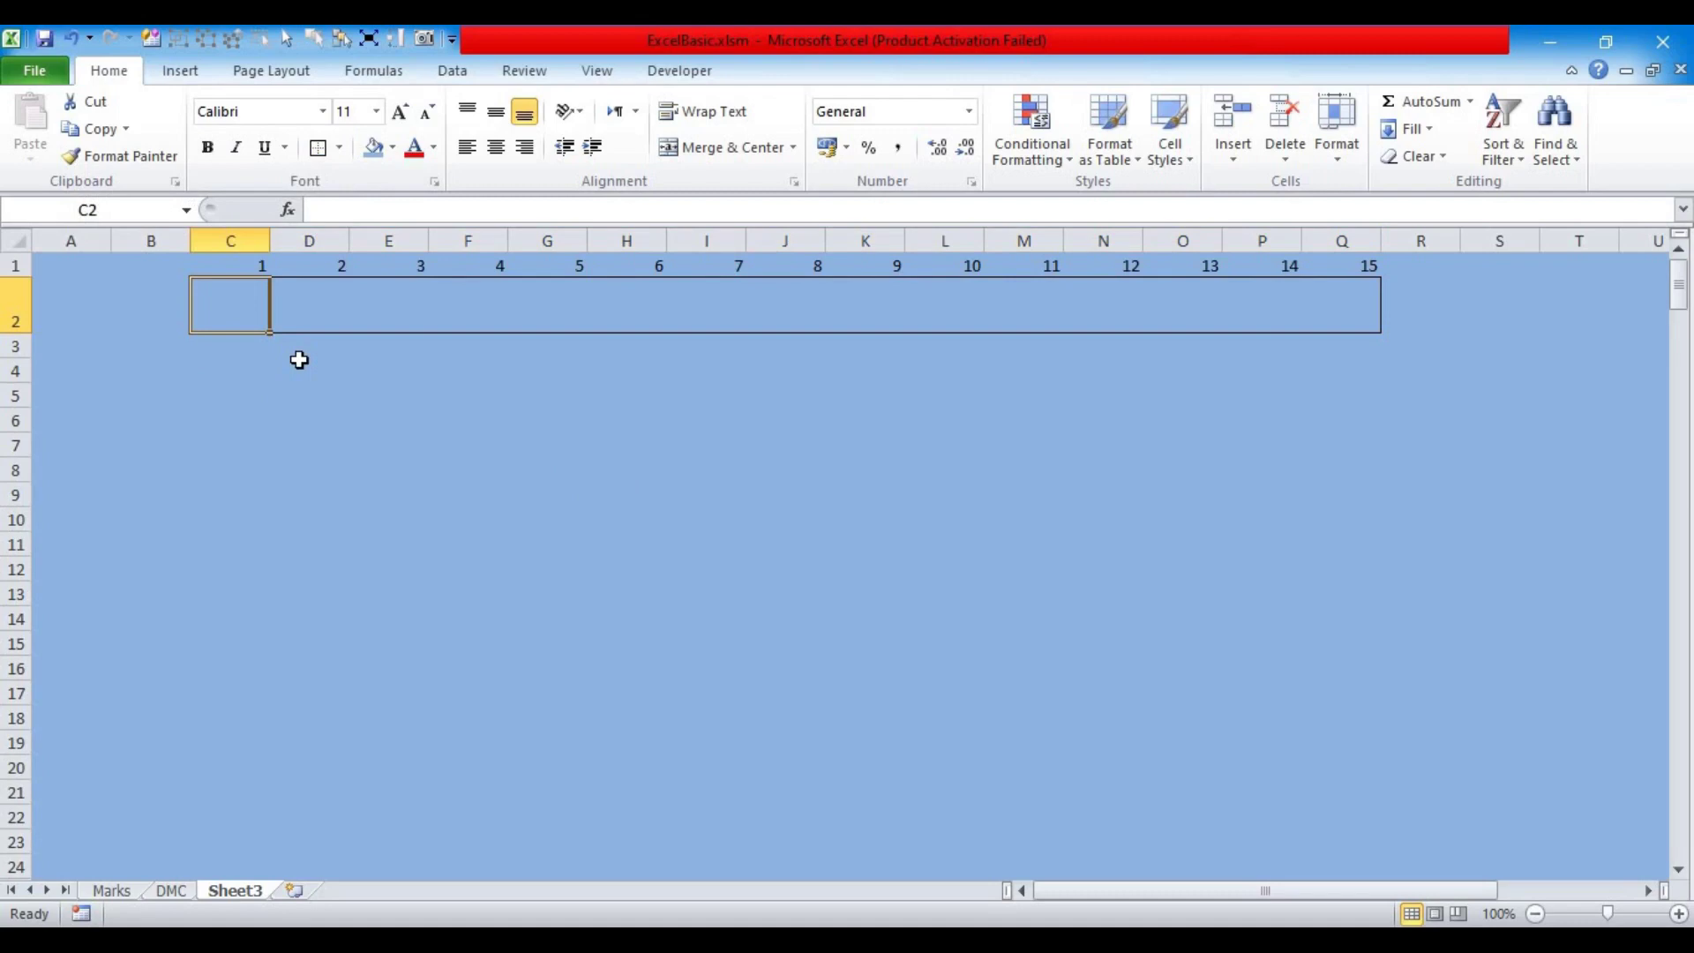
{"action": "type", "text": "Custo"}
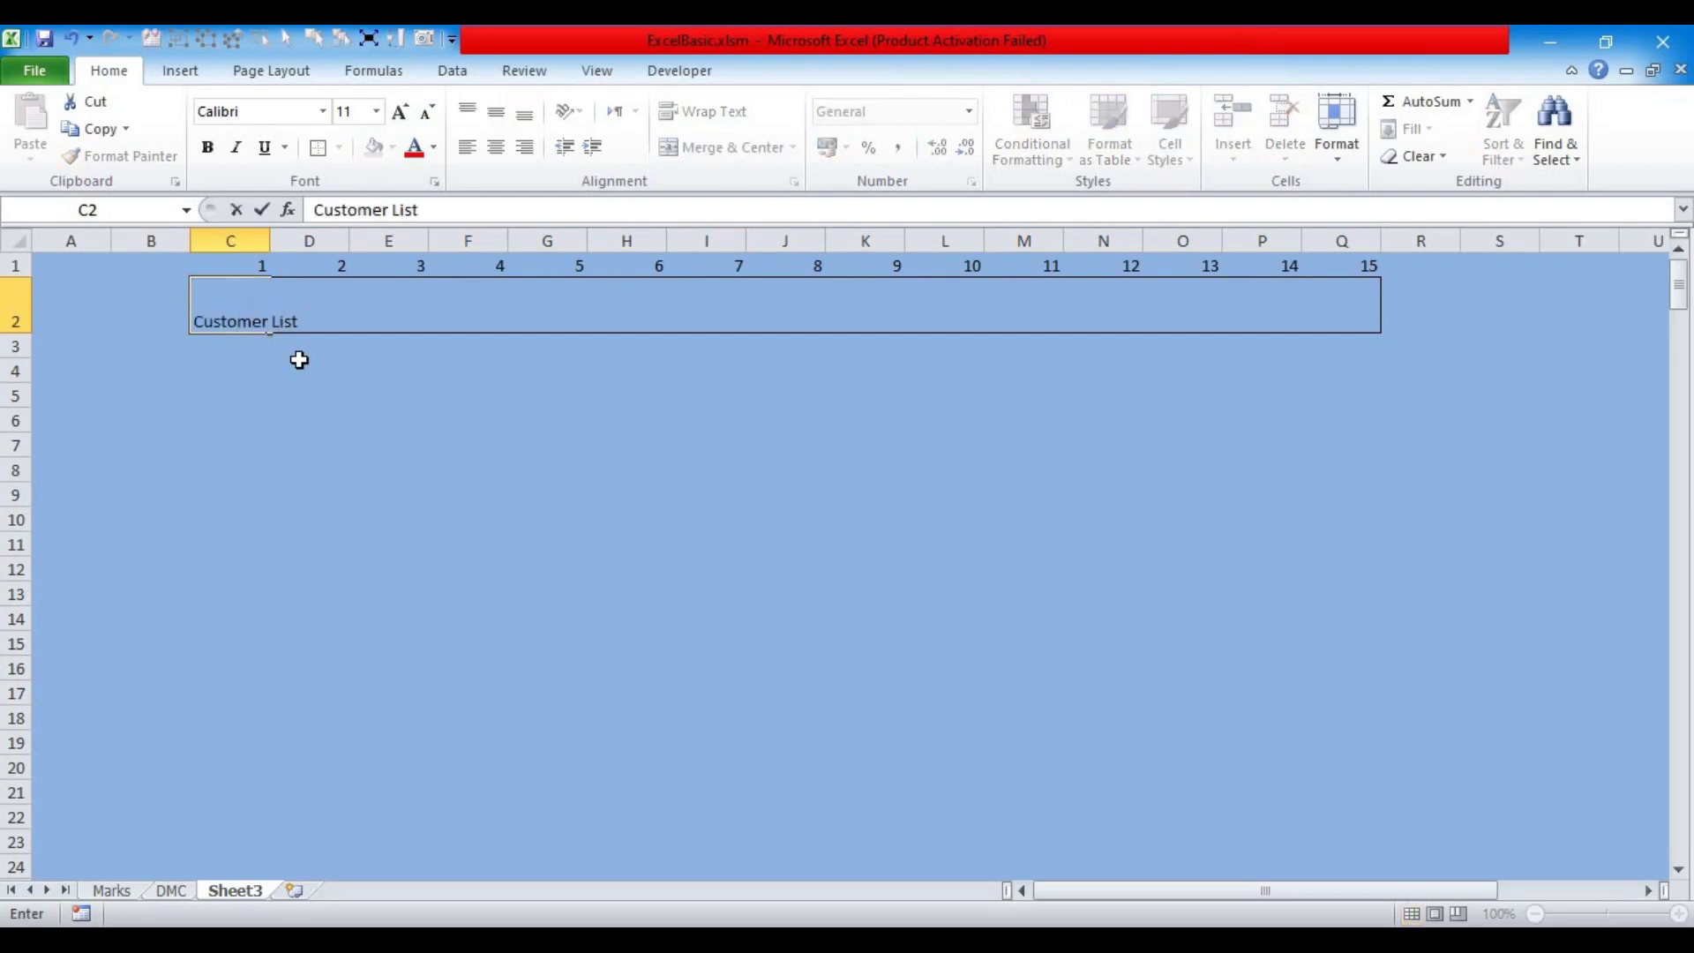
{"action": "type", "text": "mer List"}
{"action": "key", "text": "Return"}
Step: Set the Customer List title's font size to 36
{"action": "left_click", "coordinate": [244, 318]}
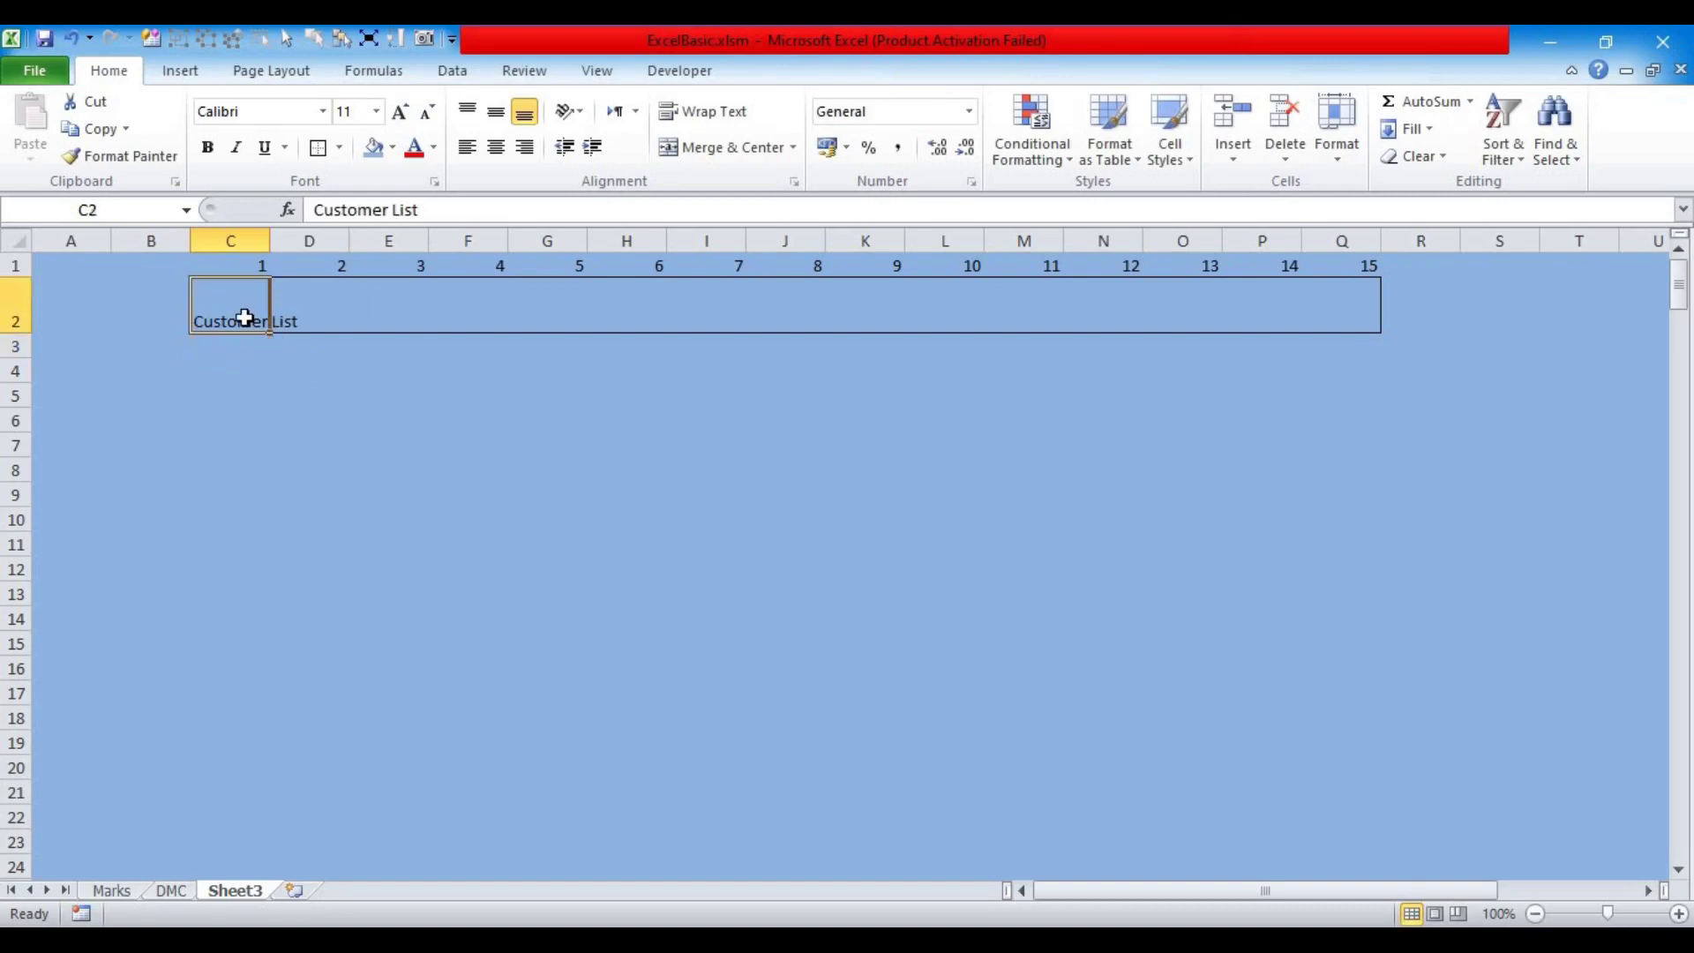
{"action": "left_click", "coordinate": [399, 112]}
{"action": "left_click", "coordinate": [400, 112]}
{"action": "left_click", "coordinate": [400, 112]}
{"action": "left_click", "coordinate": [400, 112]}
{"action": "left_click", "coordinate": [400, 112]}
{"action": "left_click", "coordinate": [400, 112]}
{"action": "left_click", "coordinate": [400, 112]}
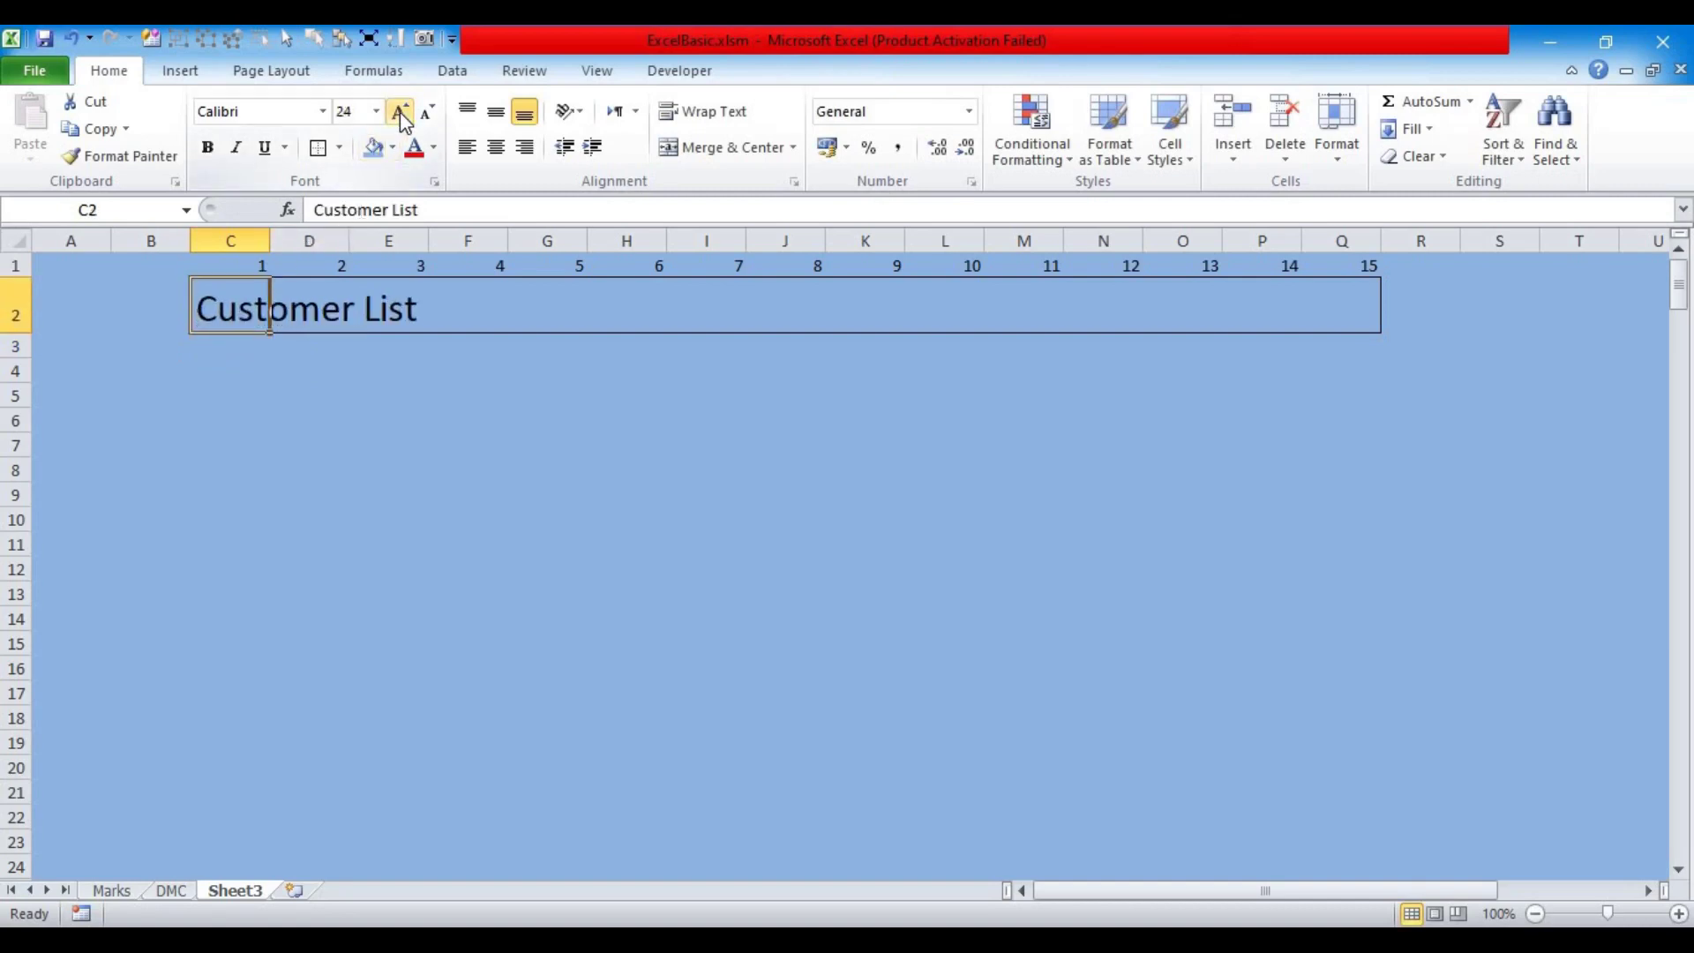
{"action": "left_click", "coordinate": [401, 114]}
{"action": "left_click", "coordinate": [402, 114]}
{"action": "left_click", "coordinate": [401, 114]}
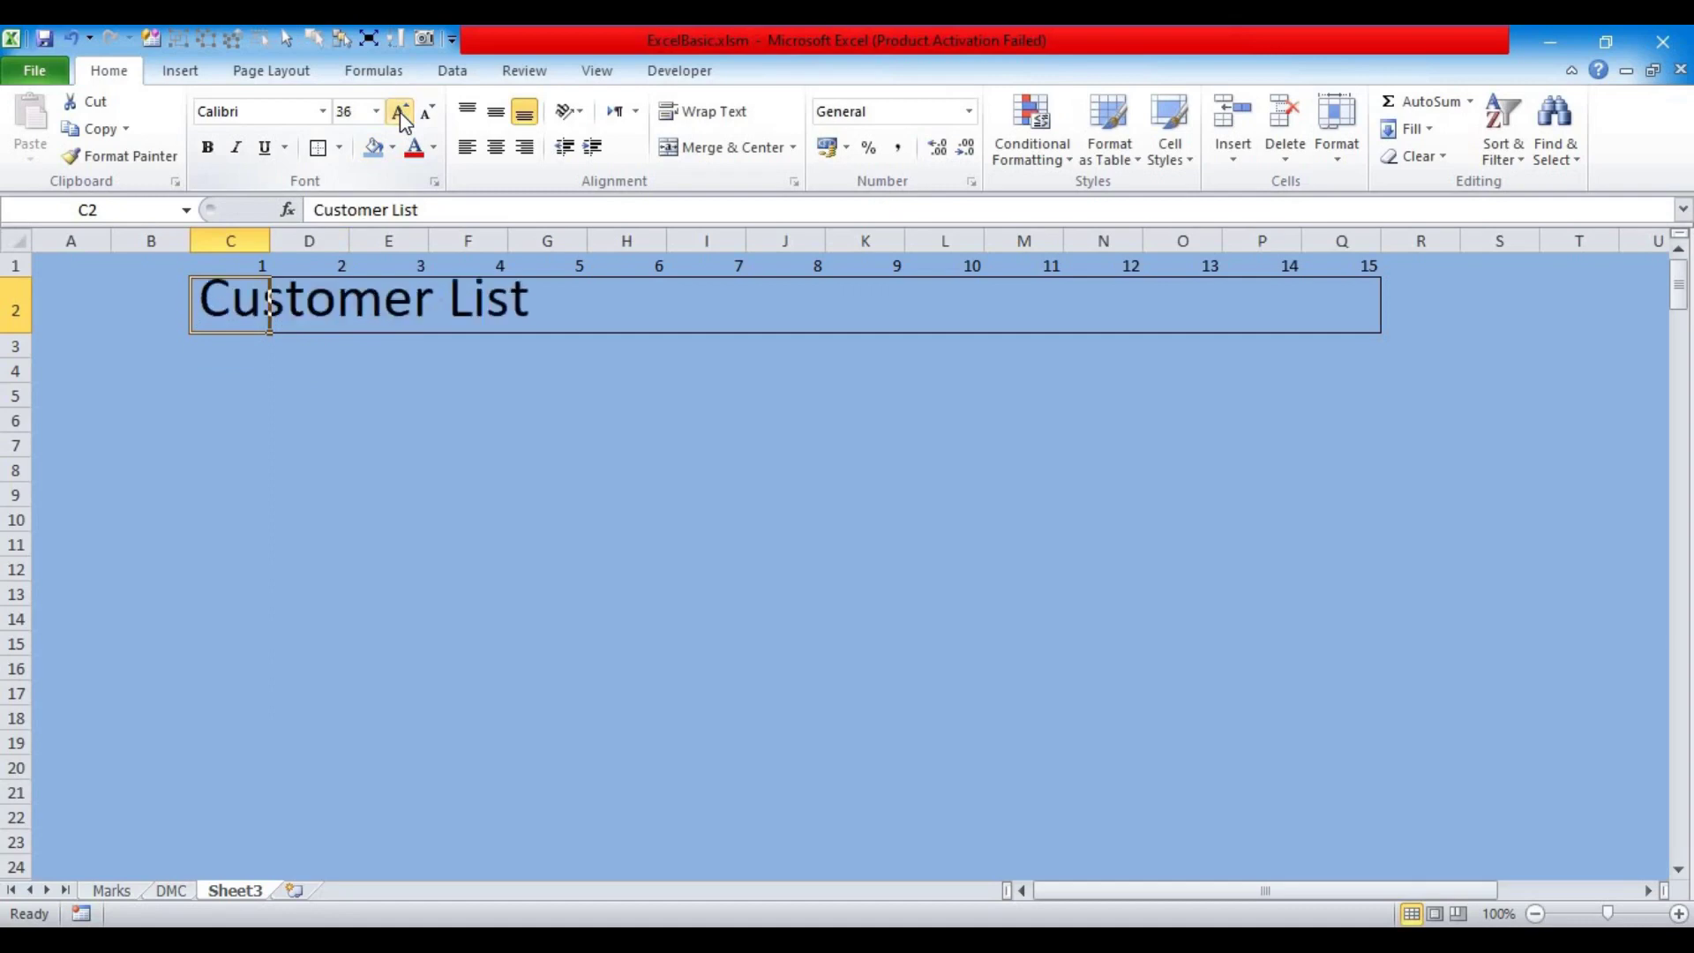
{"action": "left_click", "coordinate": [401, 114]}
{"action": "left_click", "coordinate": [428, 118]}
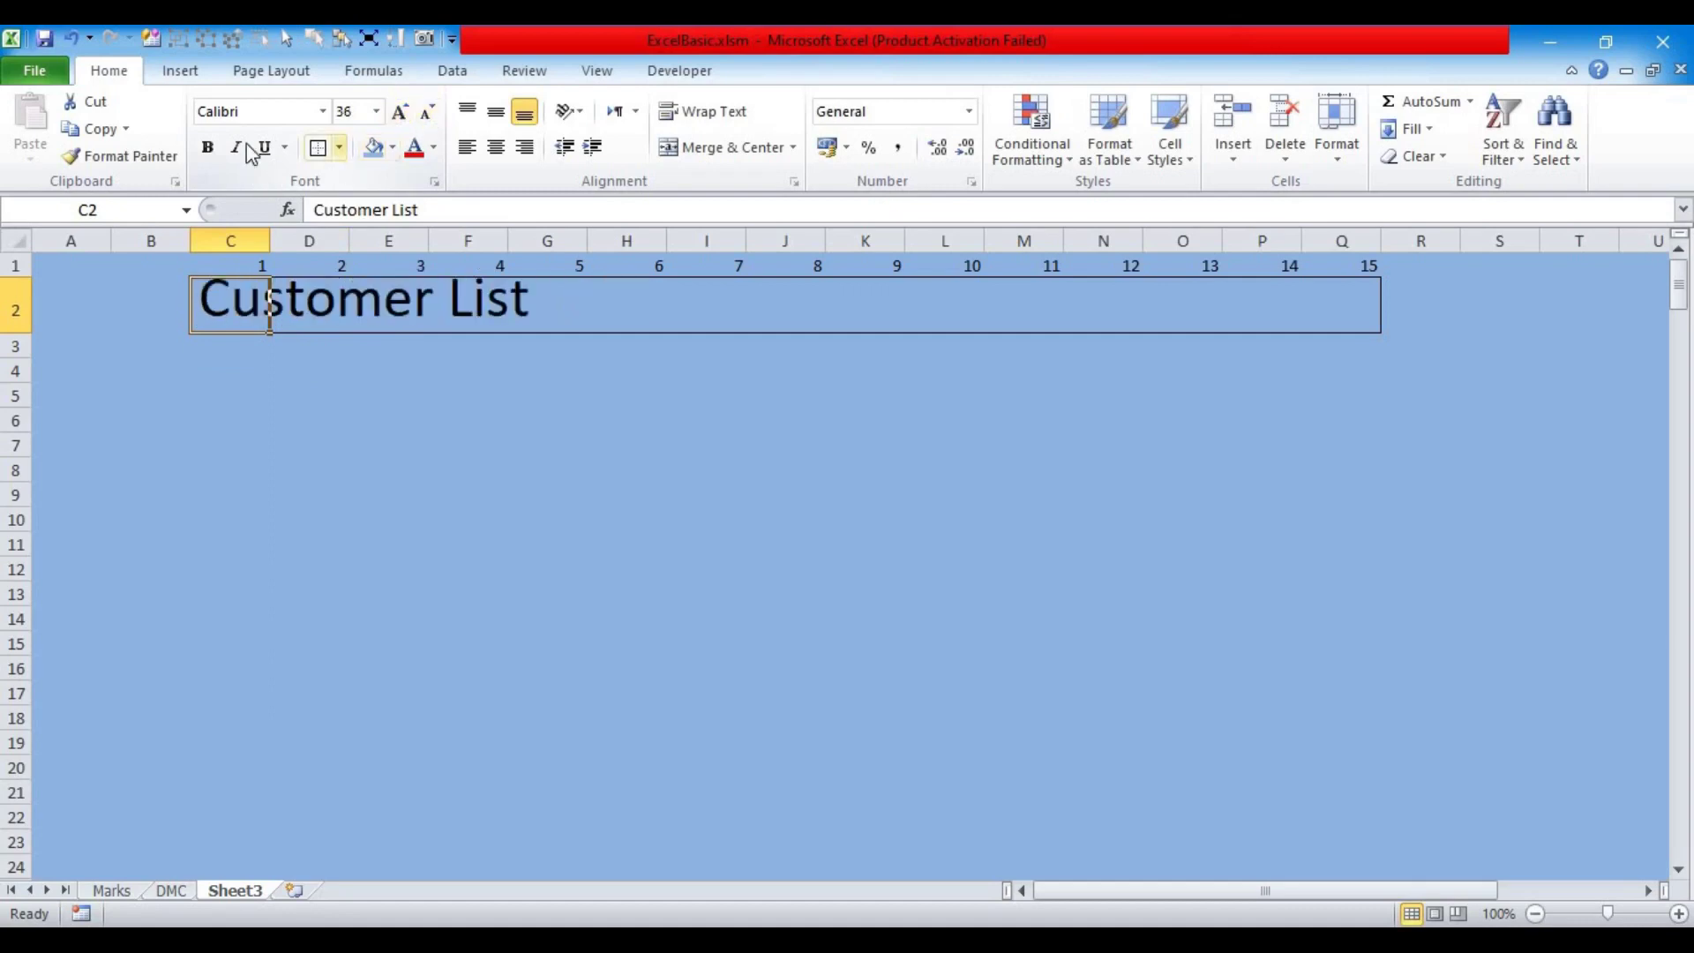
Step: Change the title font to Times New Roman
{"action": "left_click", "coordinate": [325, 113]}
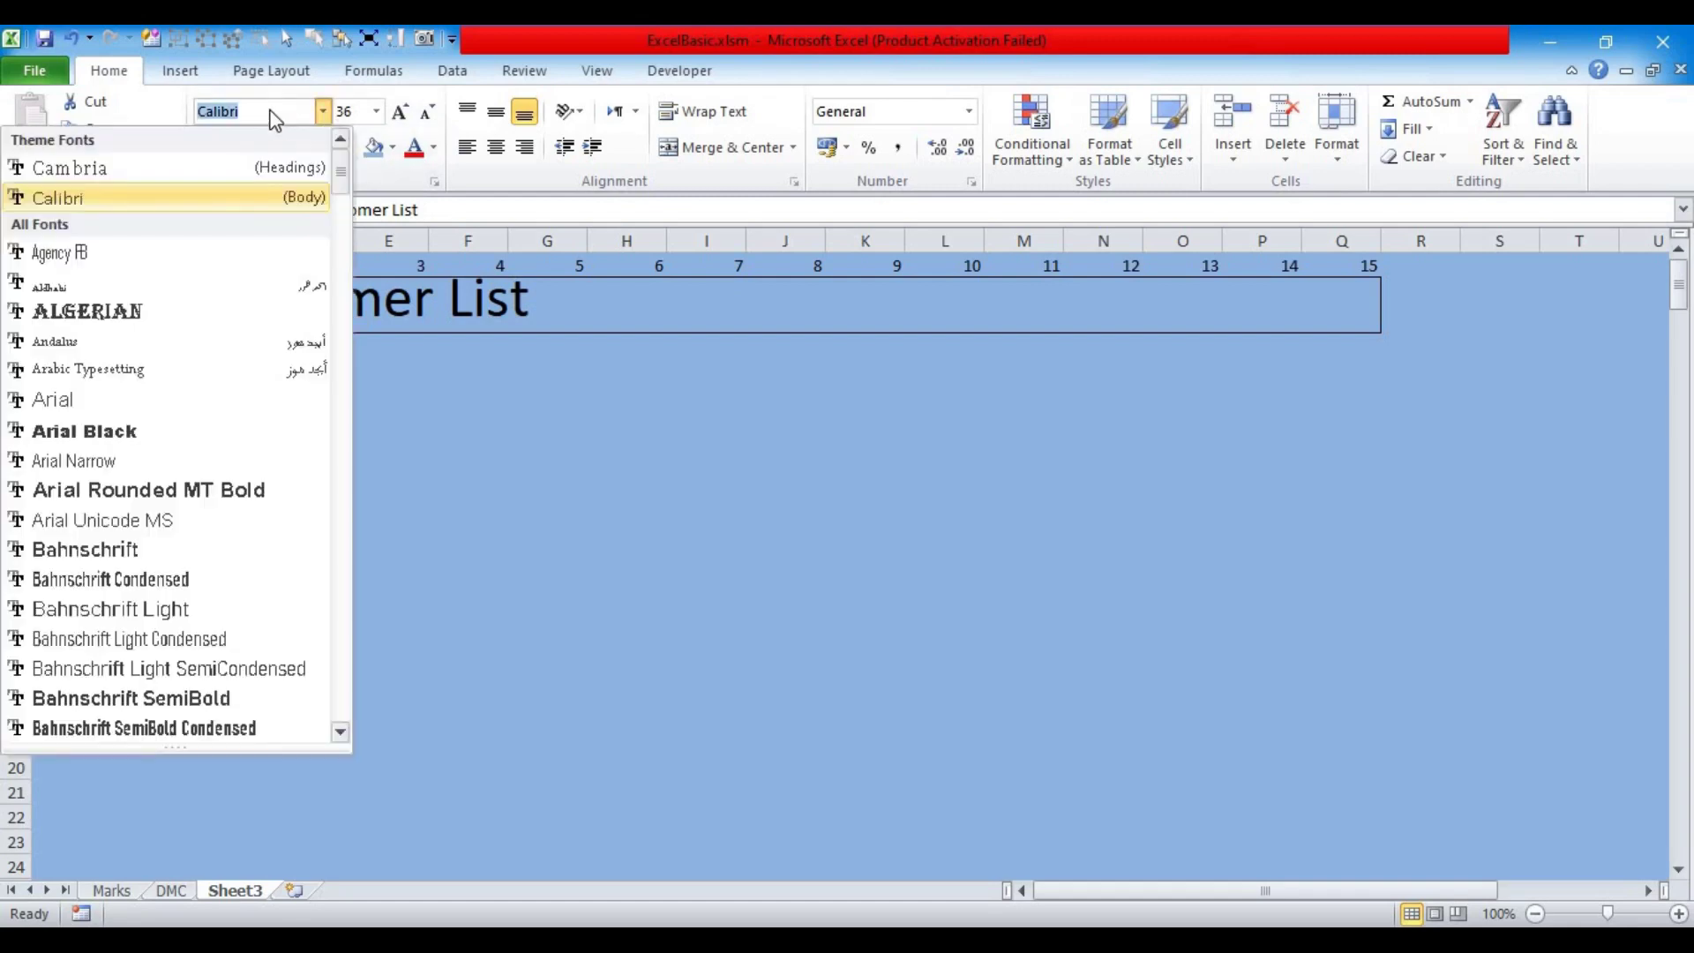
{"action": "type", "text": "Times New Roman"}
{"action": "key", "text": "Return"}
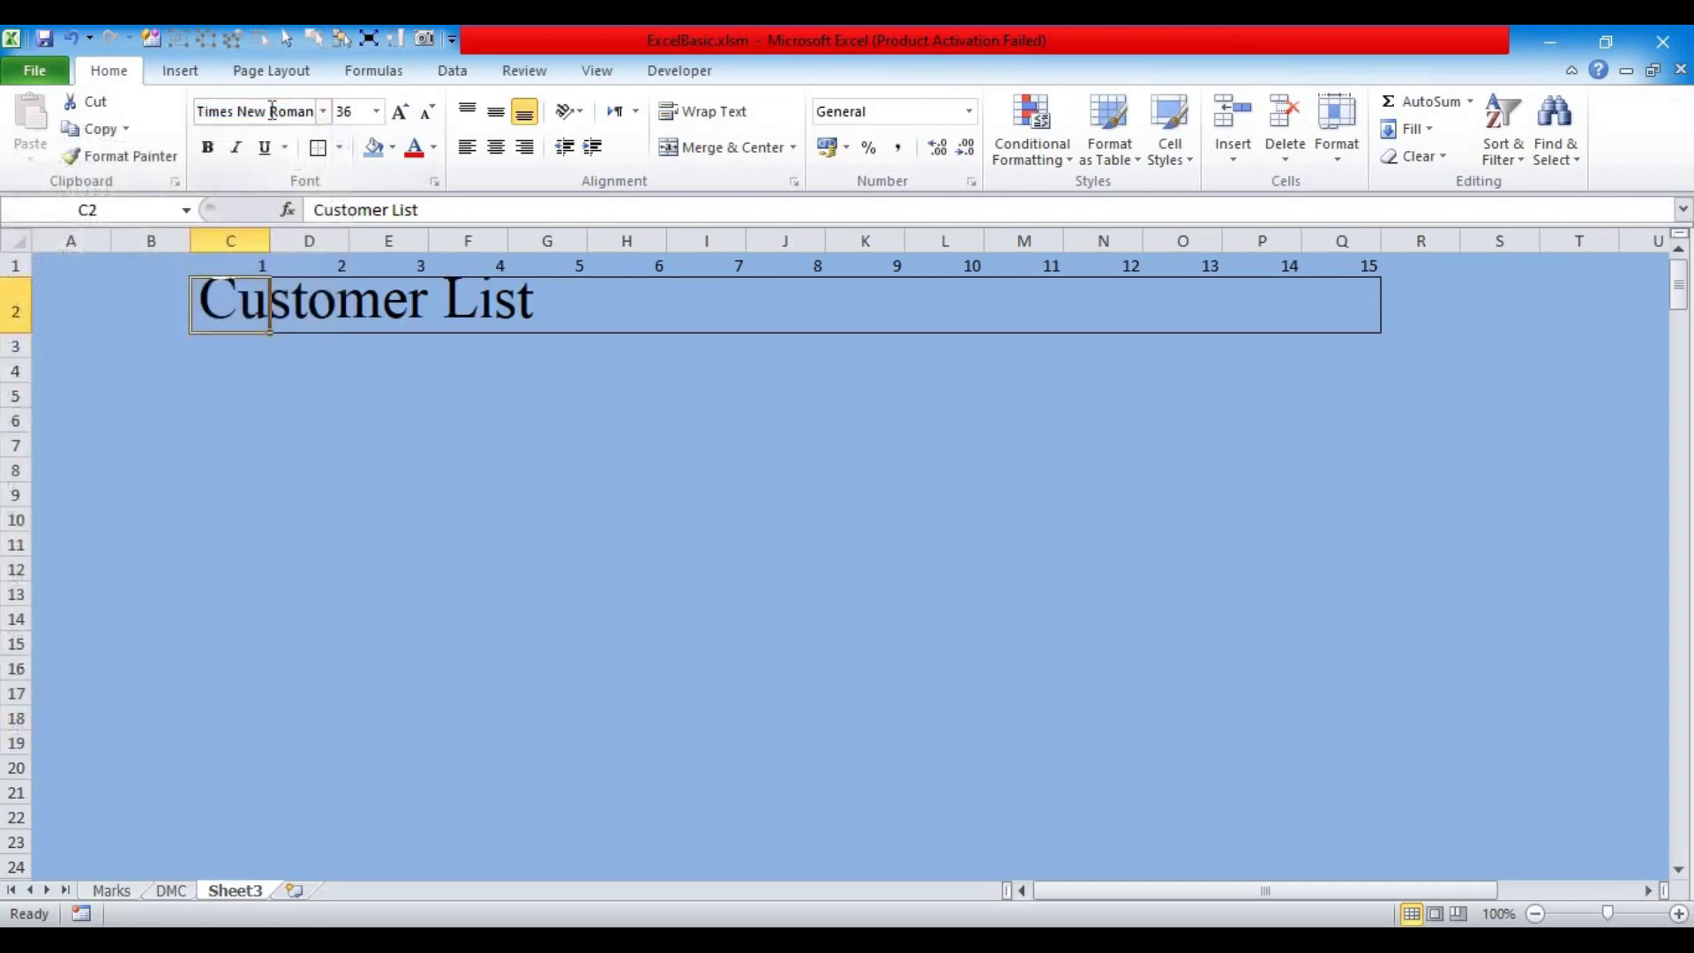
{"action": "left_click", "coordinate": [374, 465]}
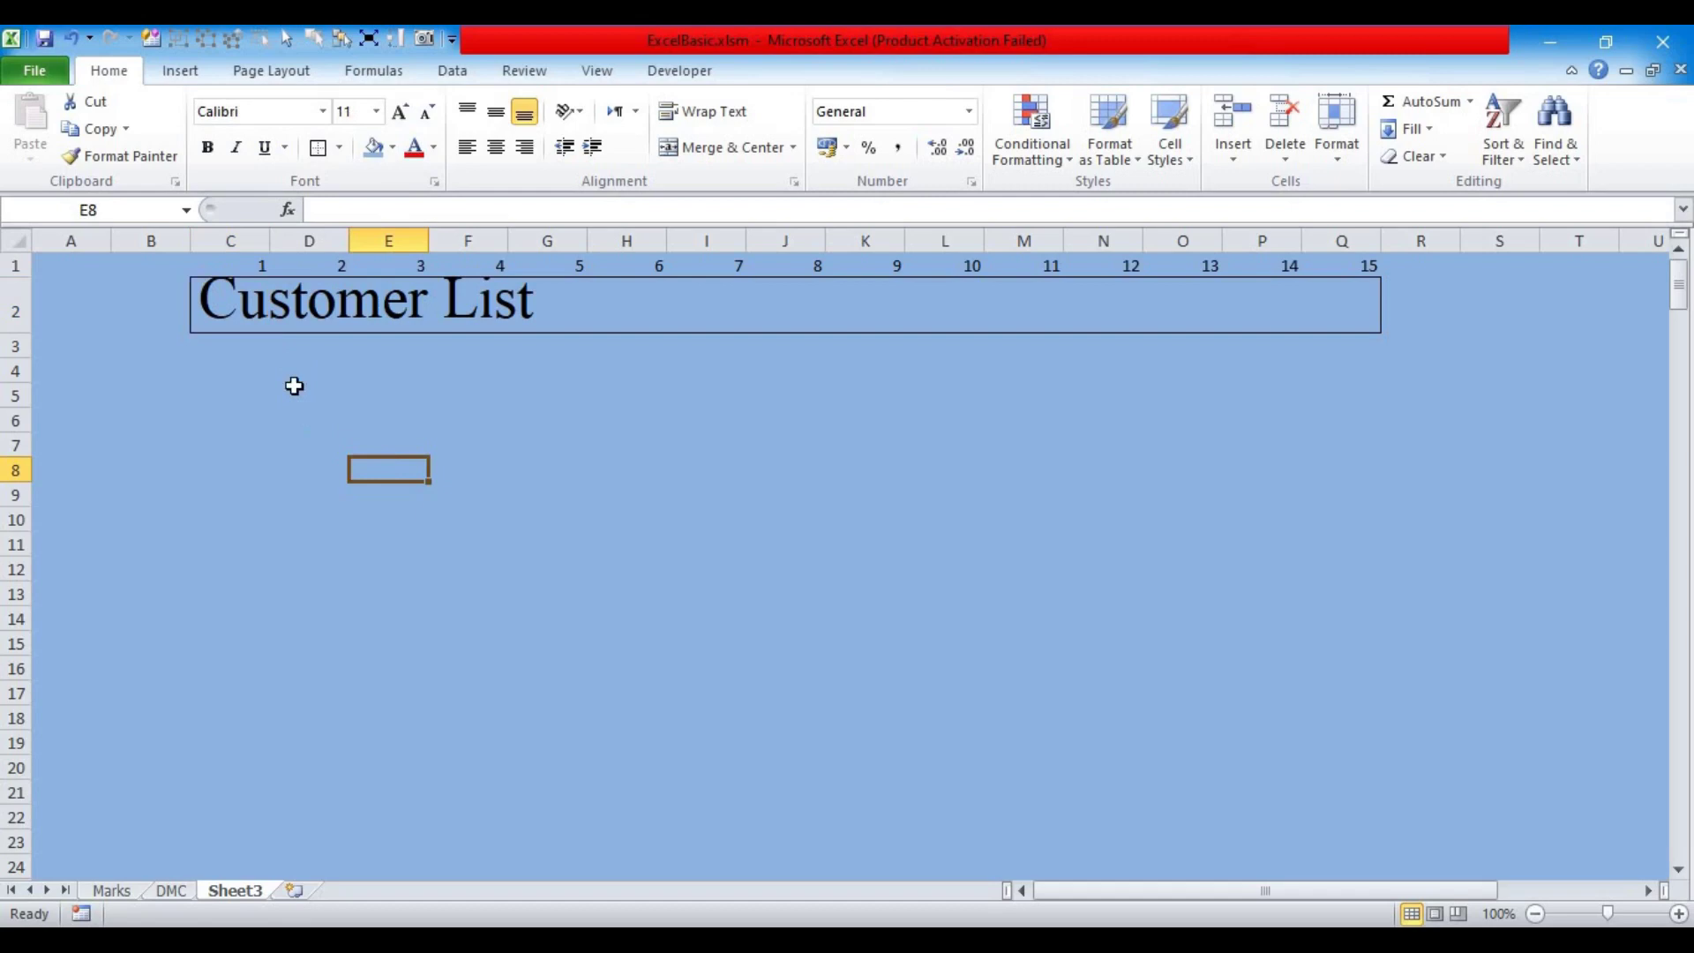
Step: Make the title row taller and select the C2:Q2 title band
{"action": "left_click", "coordinate": [236, 313]}
{"action": "left_click_drag", "start_coordinate": [24, 336], "coordinate": [24, 356]}
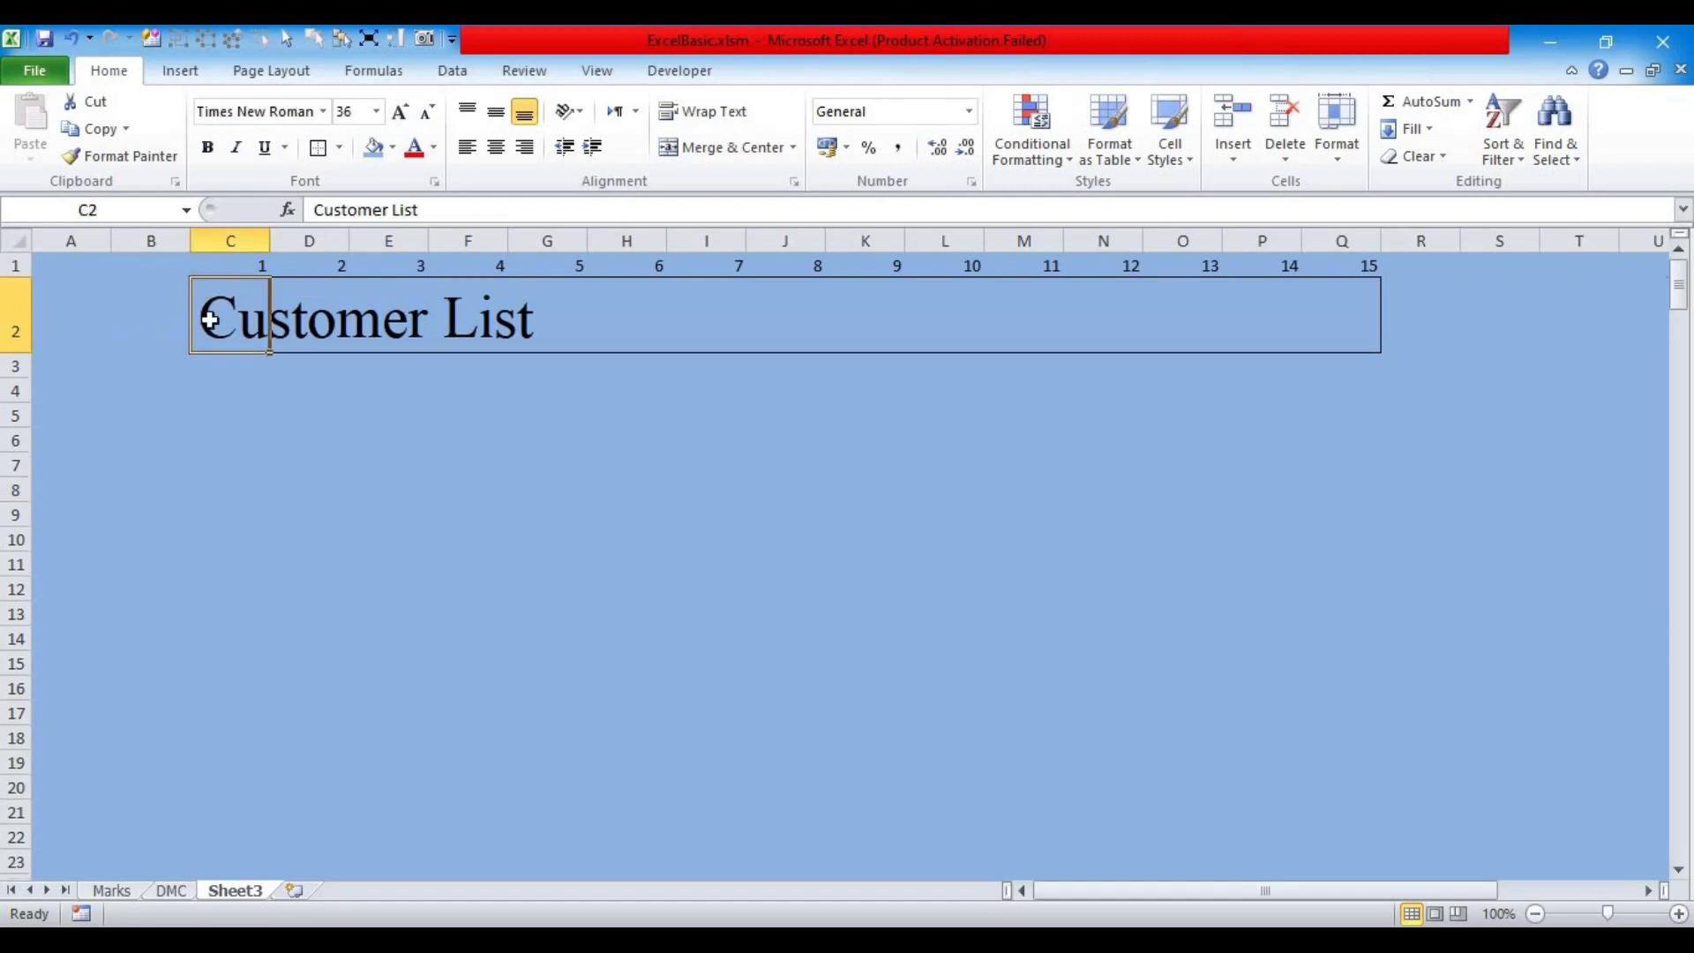
{"action": "left_click", "coordinate": [321, 480]}
{"action": "left_click", "coordinate": [225, 326]}
{"action": "left_click_drag", "start_coordinate": [357, 325], "coordinate": [1324, 326]}
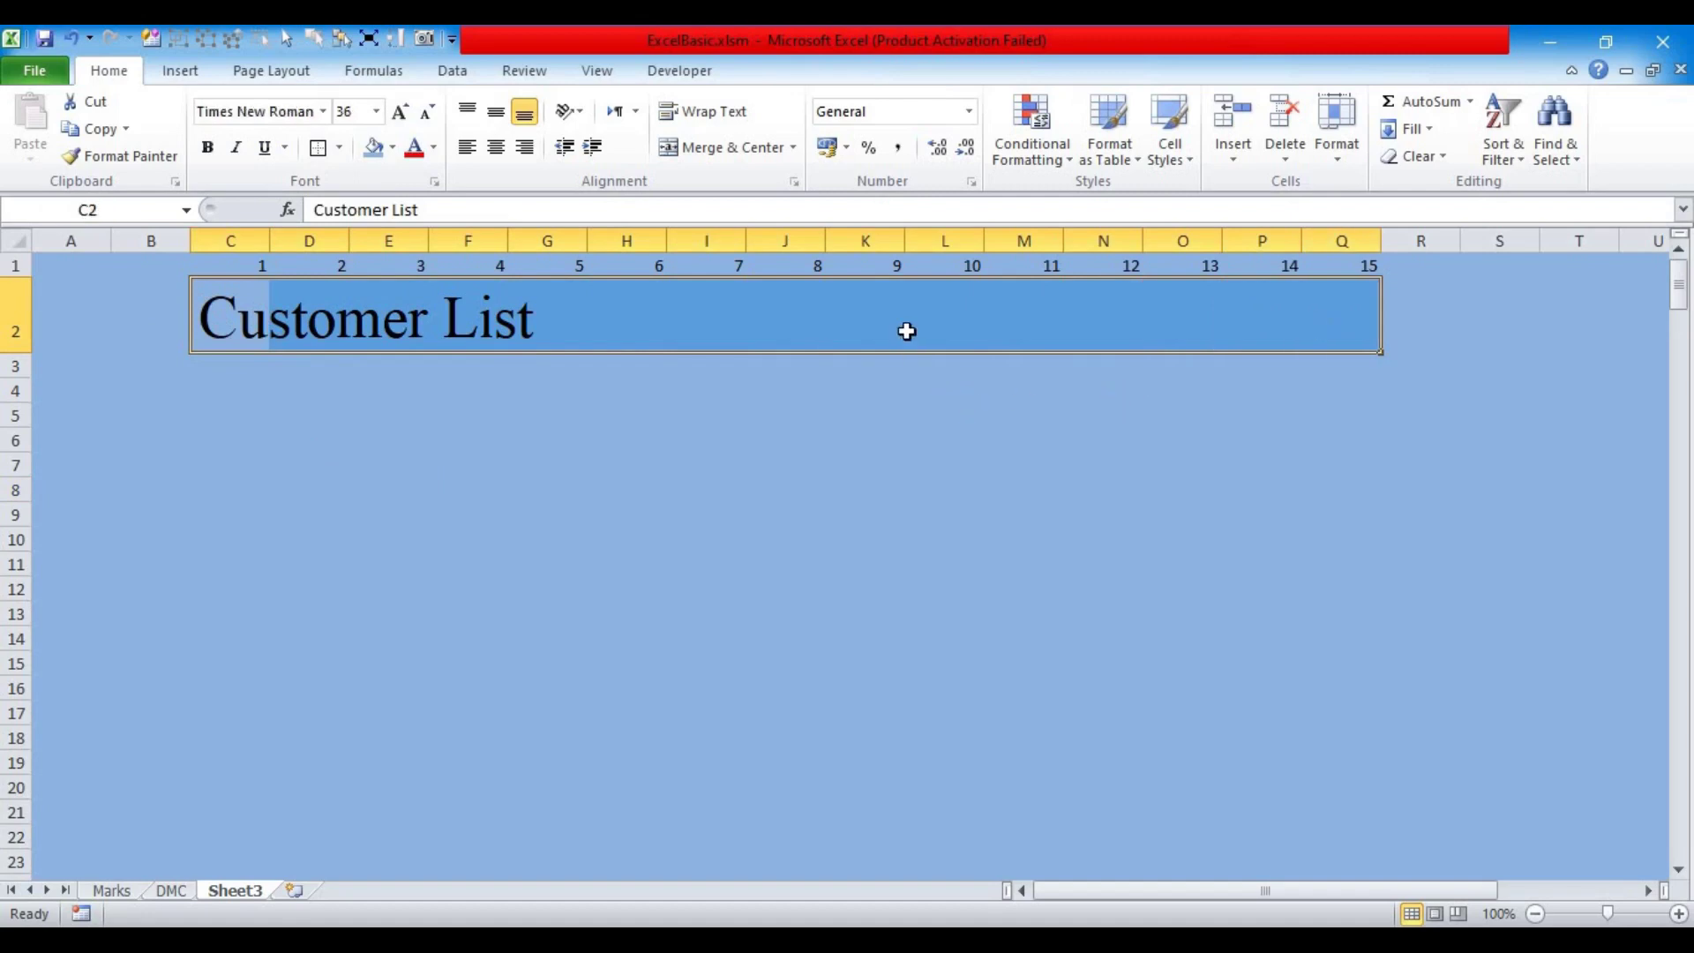
Step: Give C2:Q2 a two-colour blue-to-light-blue gradient fill
{"action": "key", "text": "ctrl+1"}
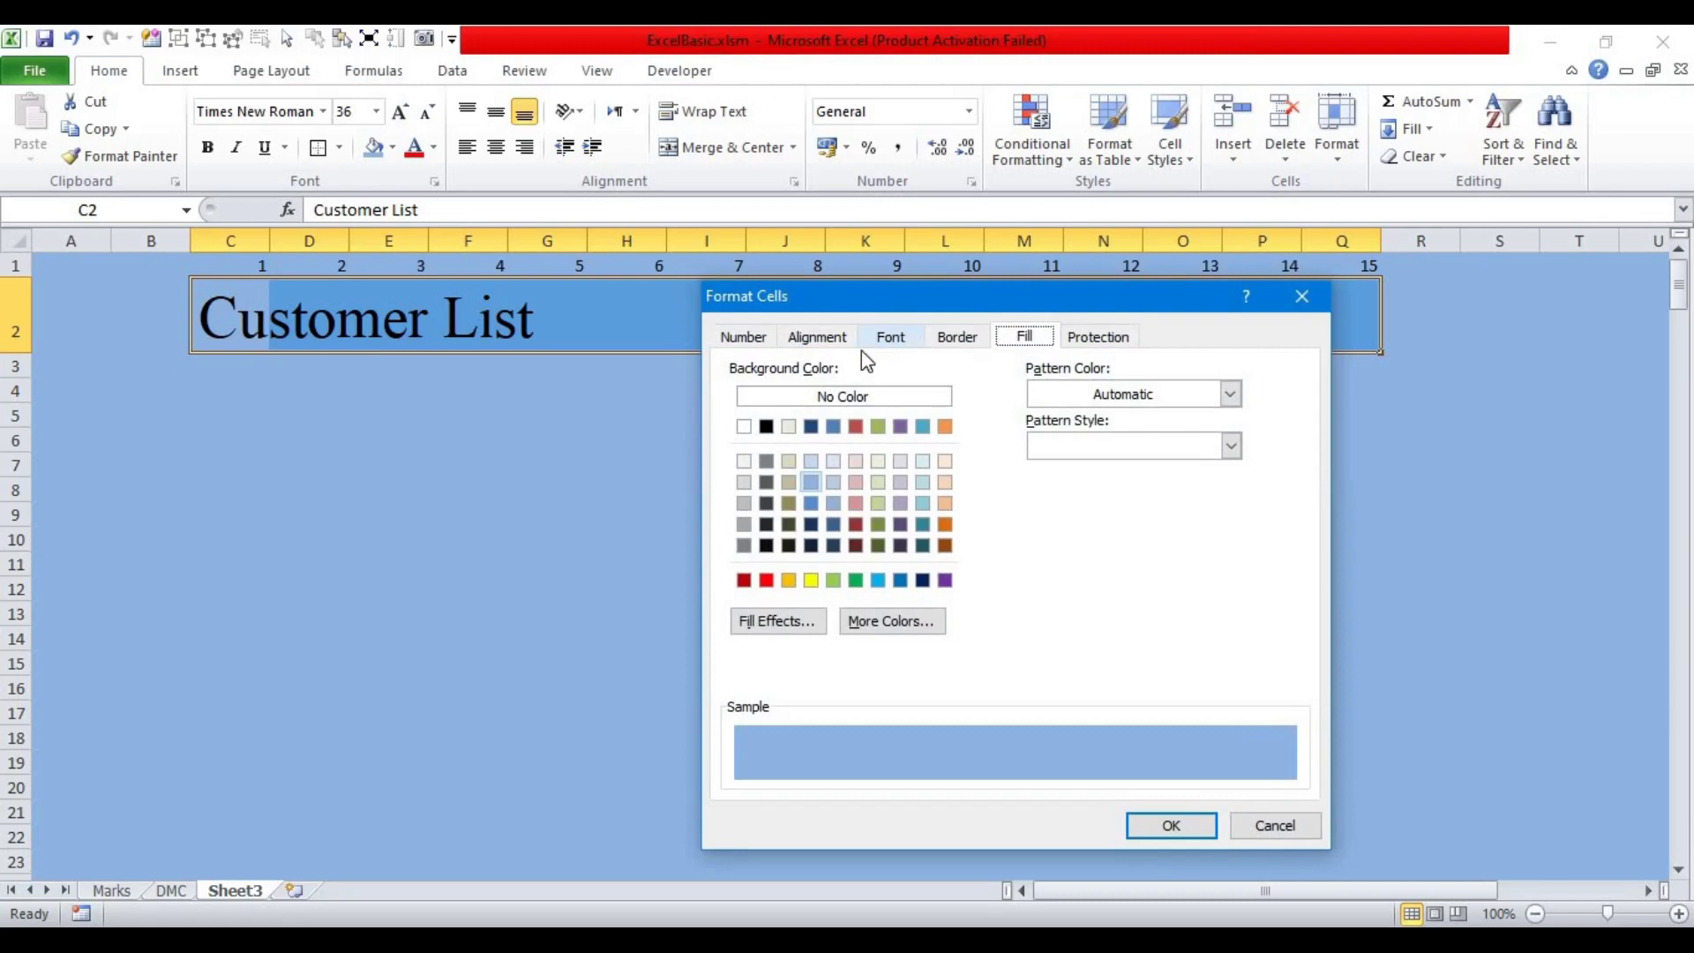
{"action": "left_click", "coordinate": [778, 622]}
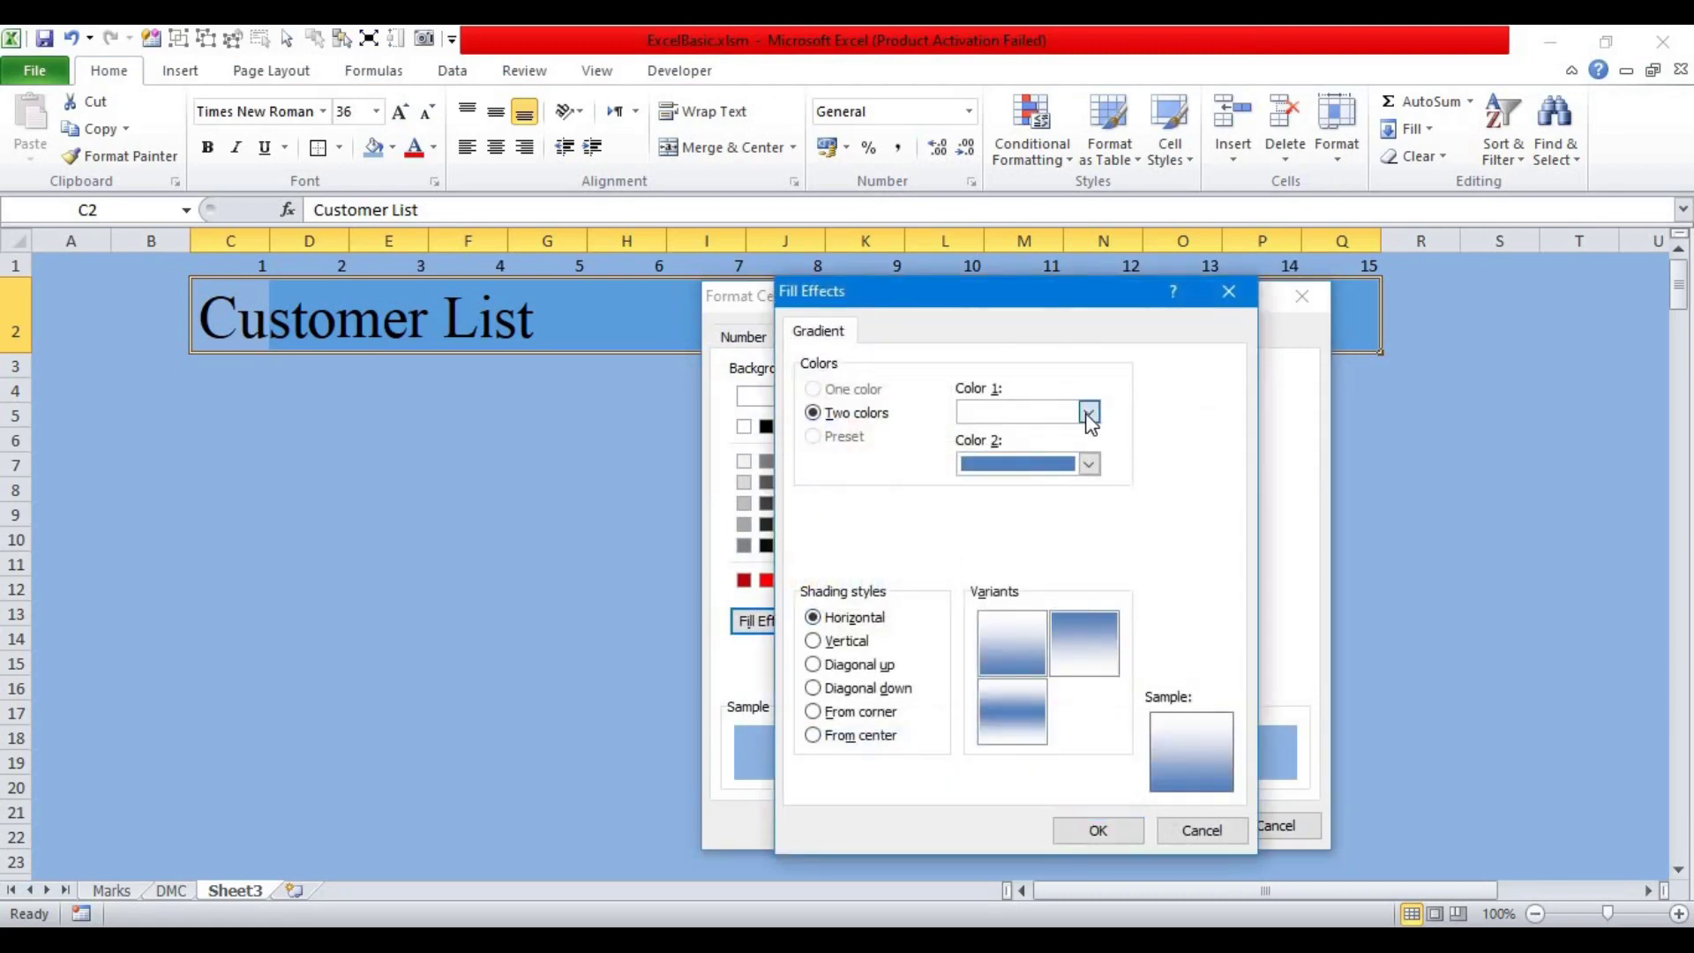
{"action": "left_click", "coordinate": [1089, 412]}
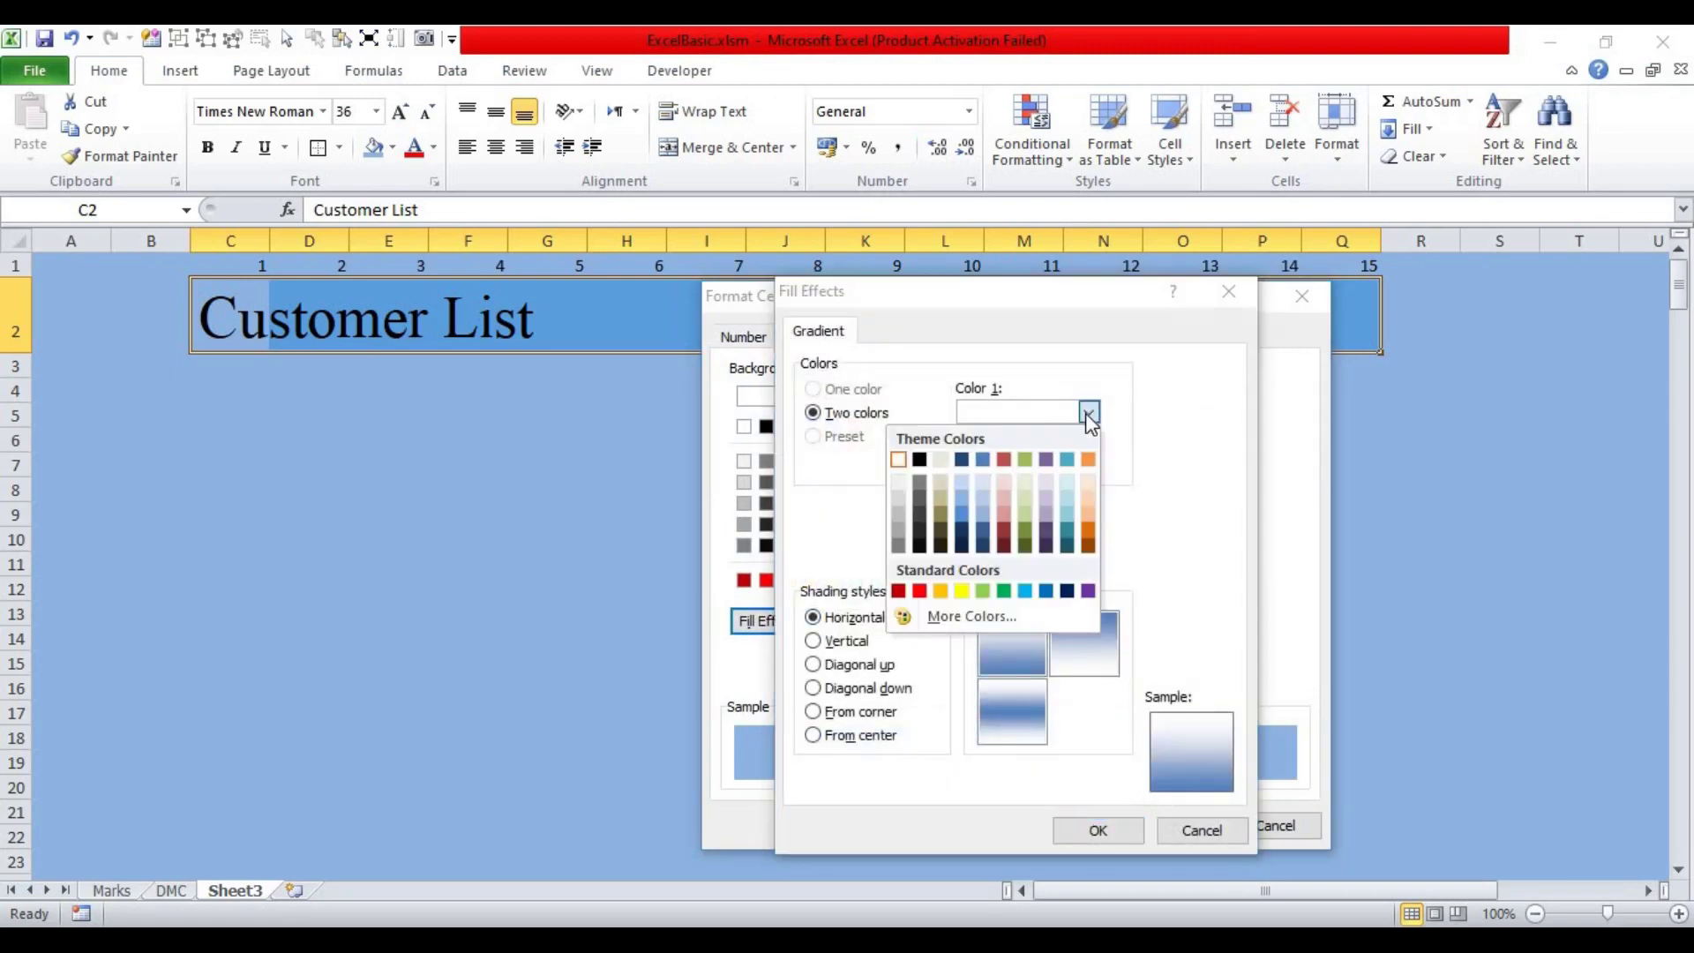
{"action": "left_click", "coordinate": [961, 515]}
{"action": "left_click", "coordinate": [1089, 465]}
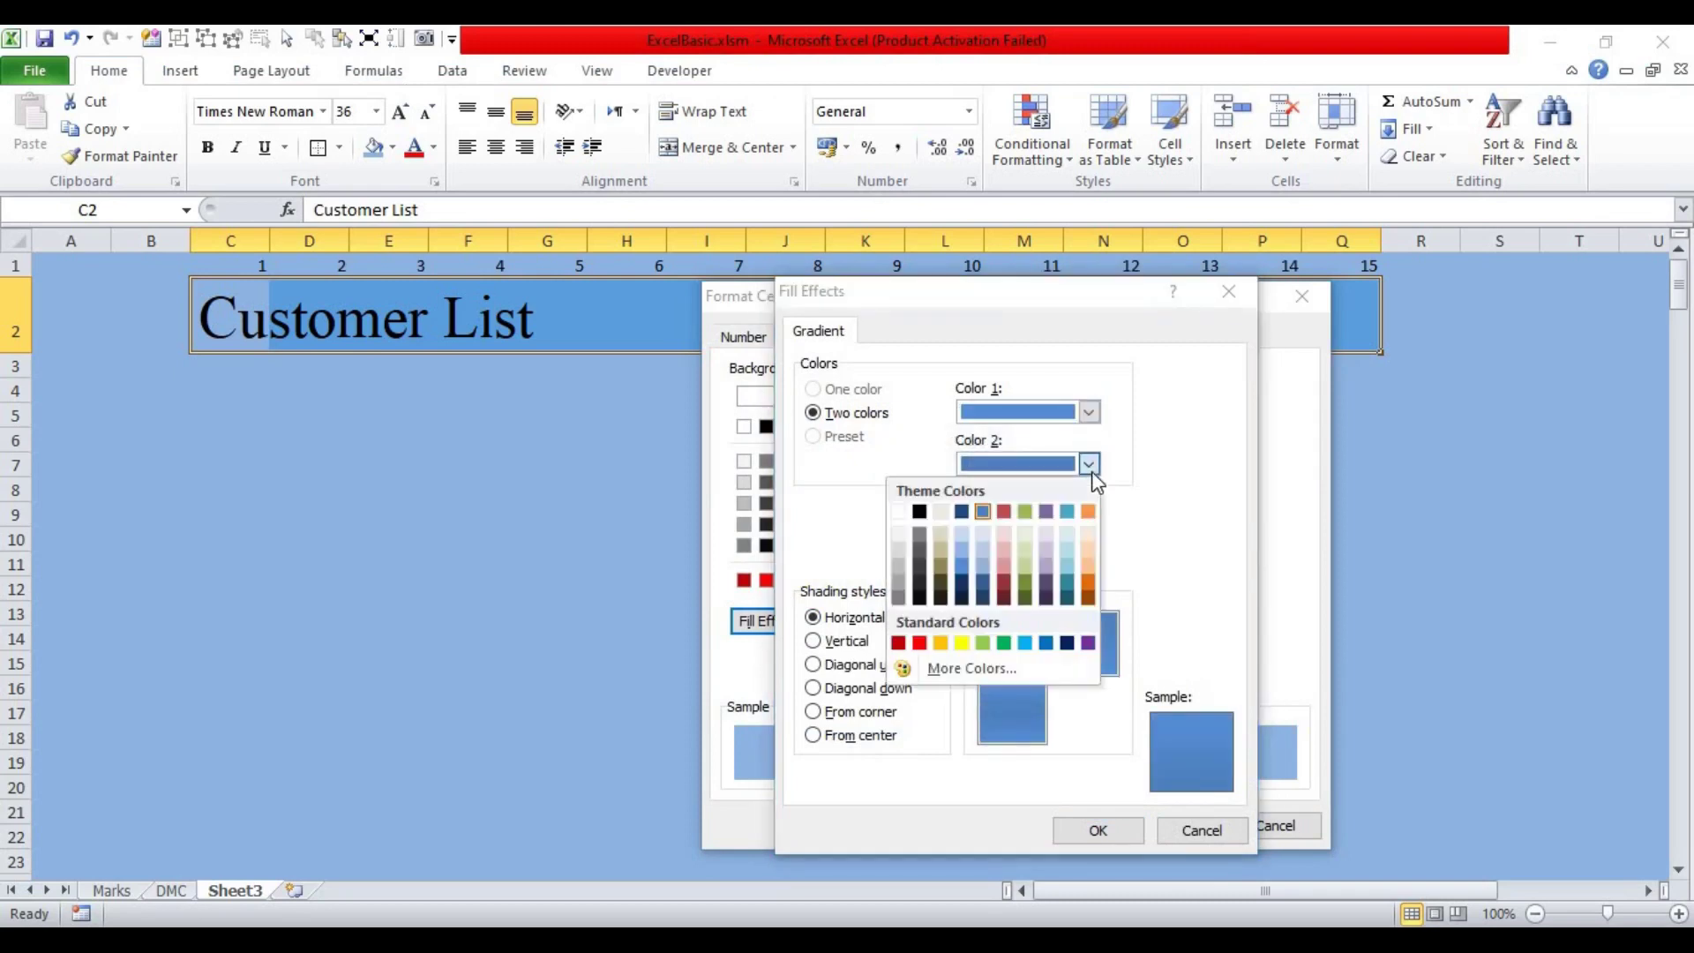
{"action": "left_click", "coordinate": [960, 533]}
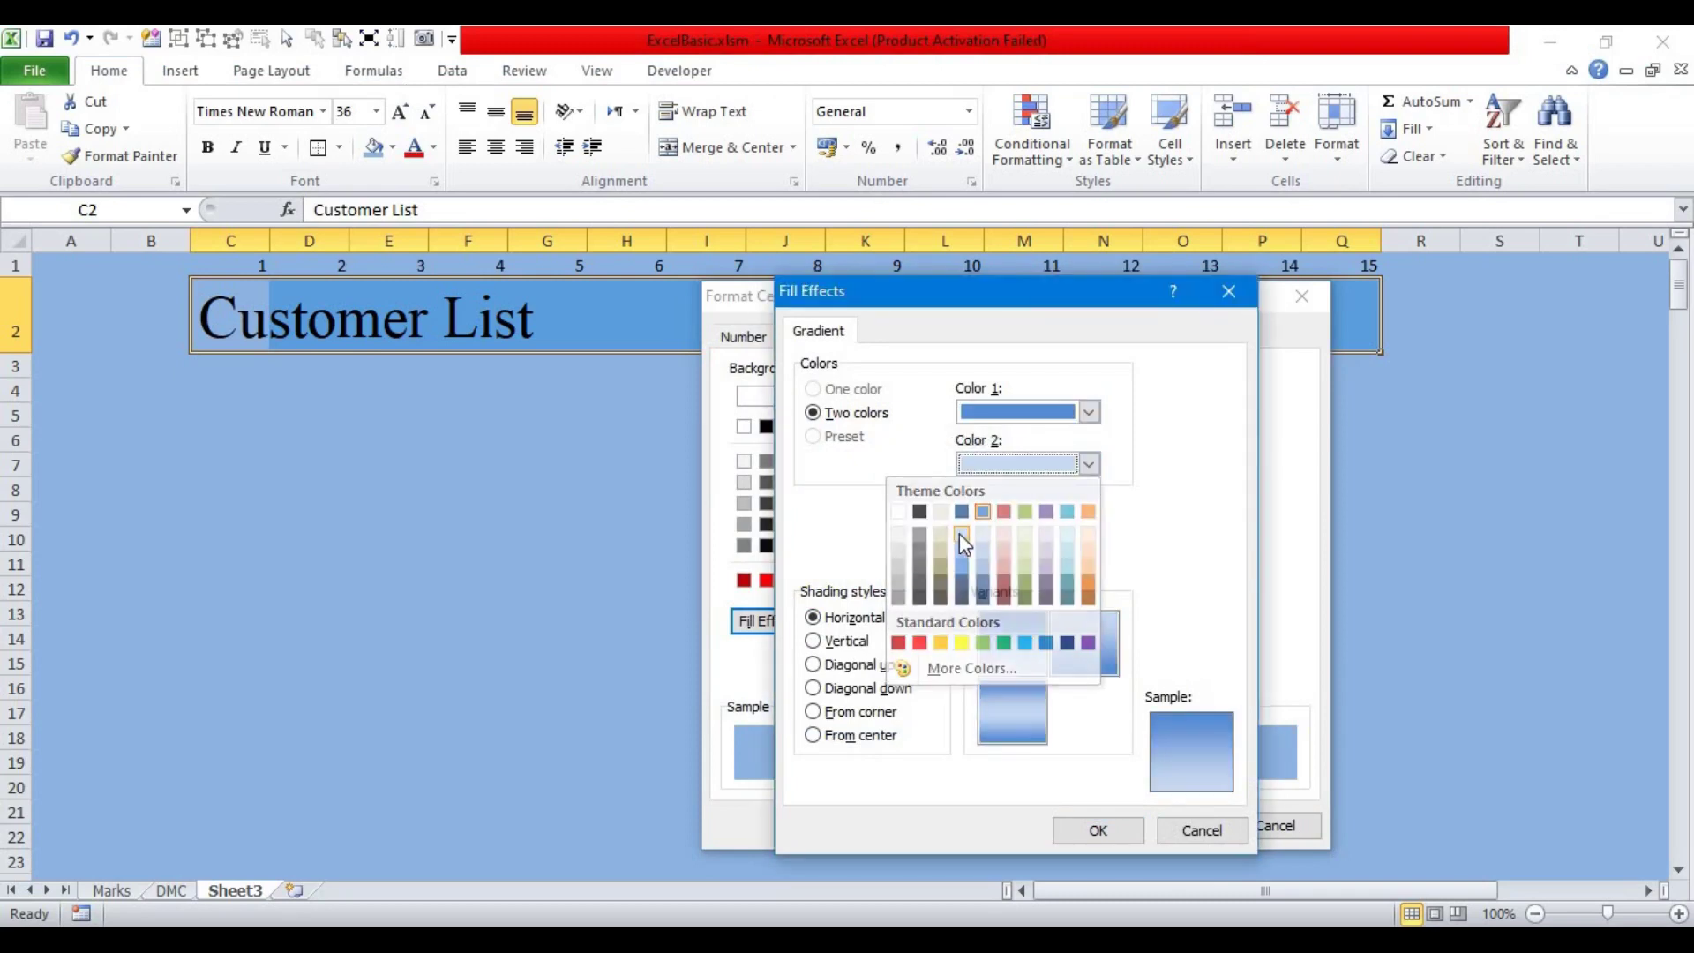
{"action": "left_click", "coordinate": [1011, 725]}
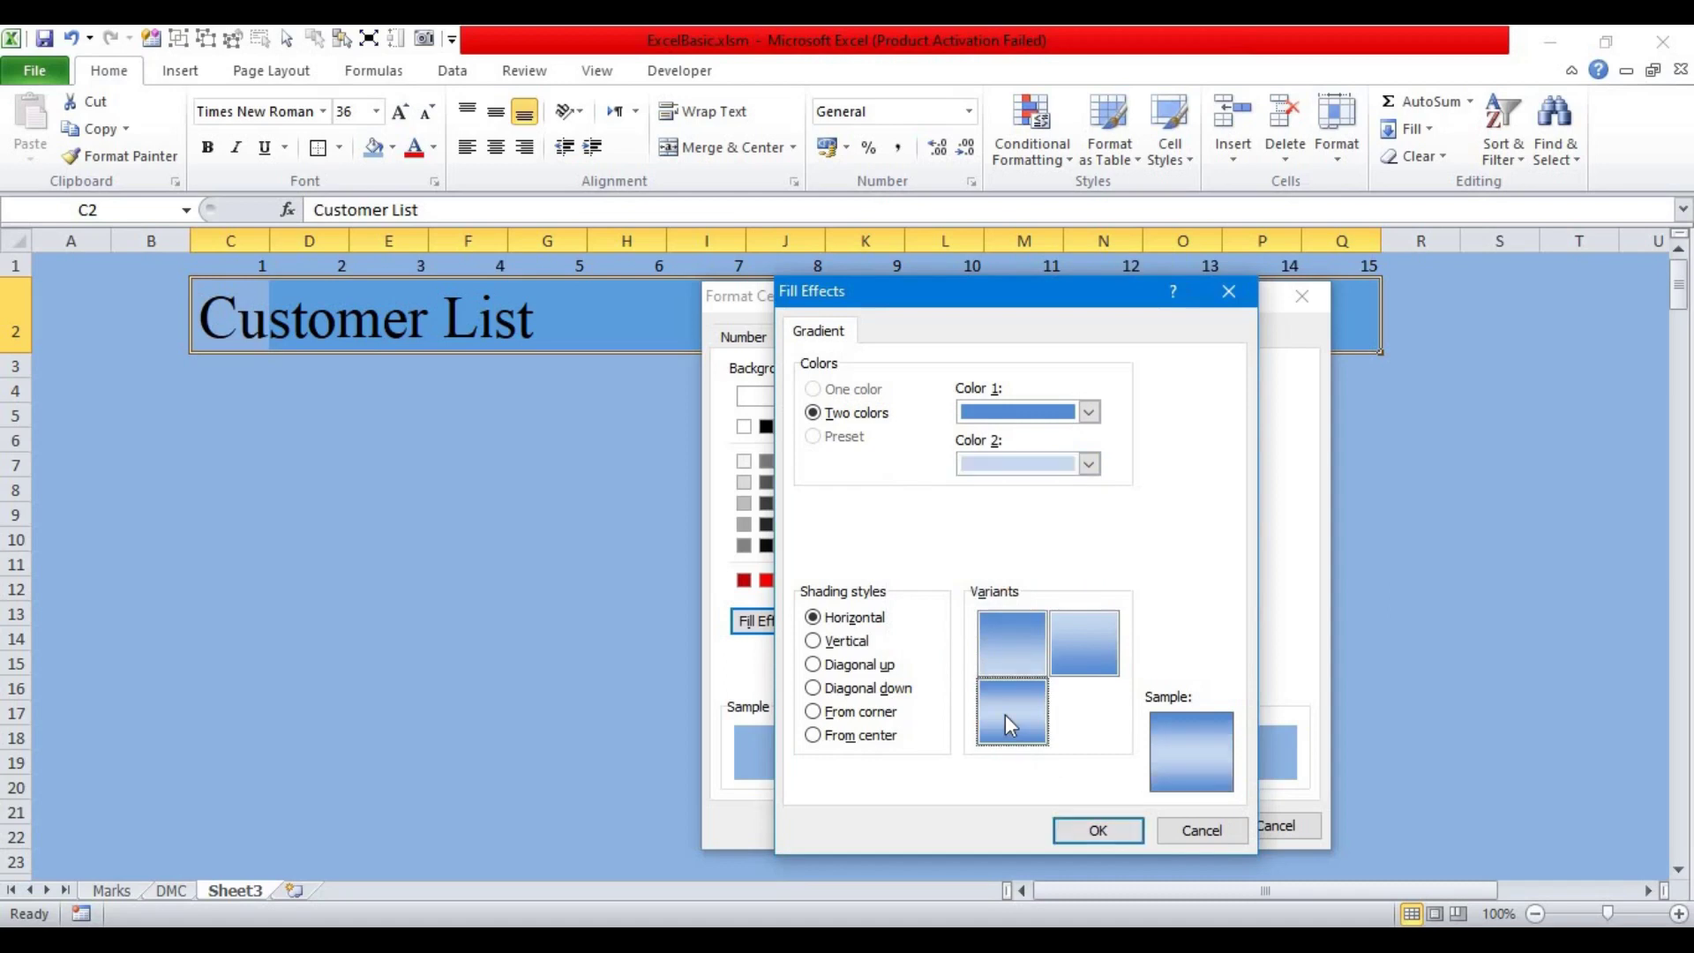
{"action": "left_click", "coordinate": [1102, 831]}
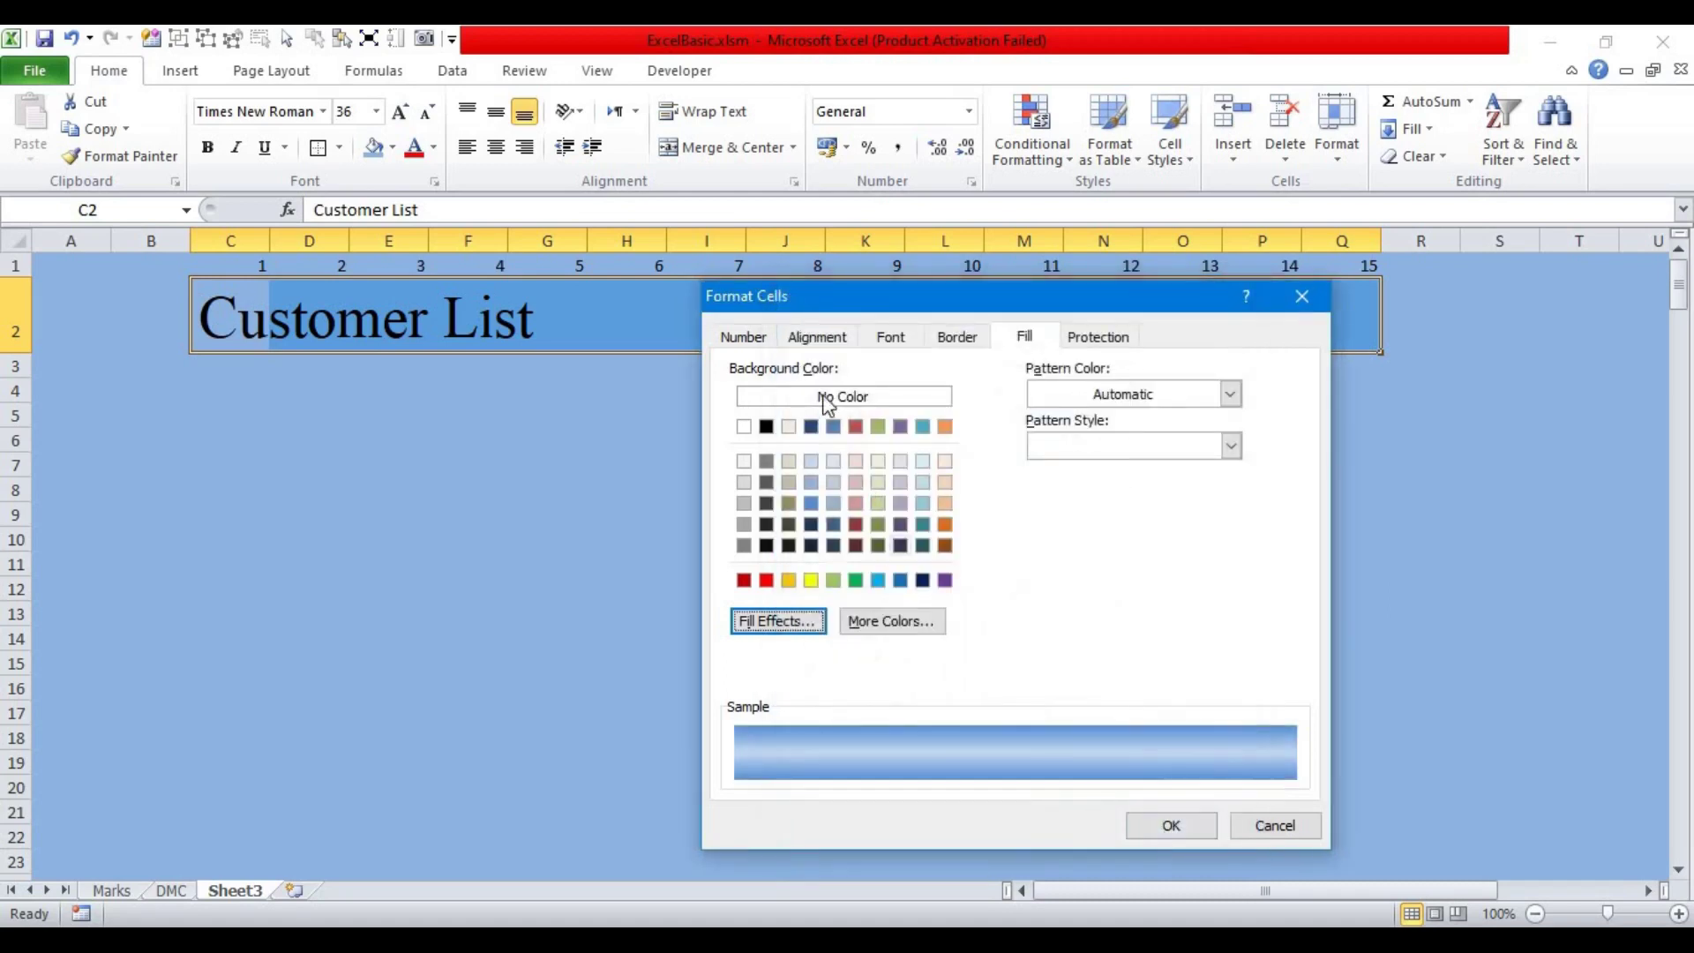
Step: Center the Customer List title across the selection C2:Q2
{"action": "left_click", "coordinate": [817, 337]}
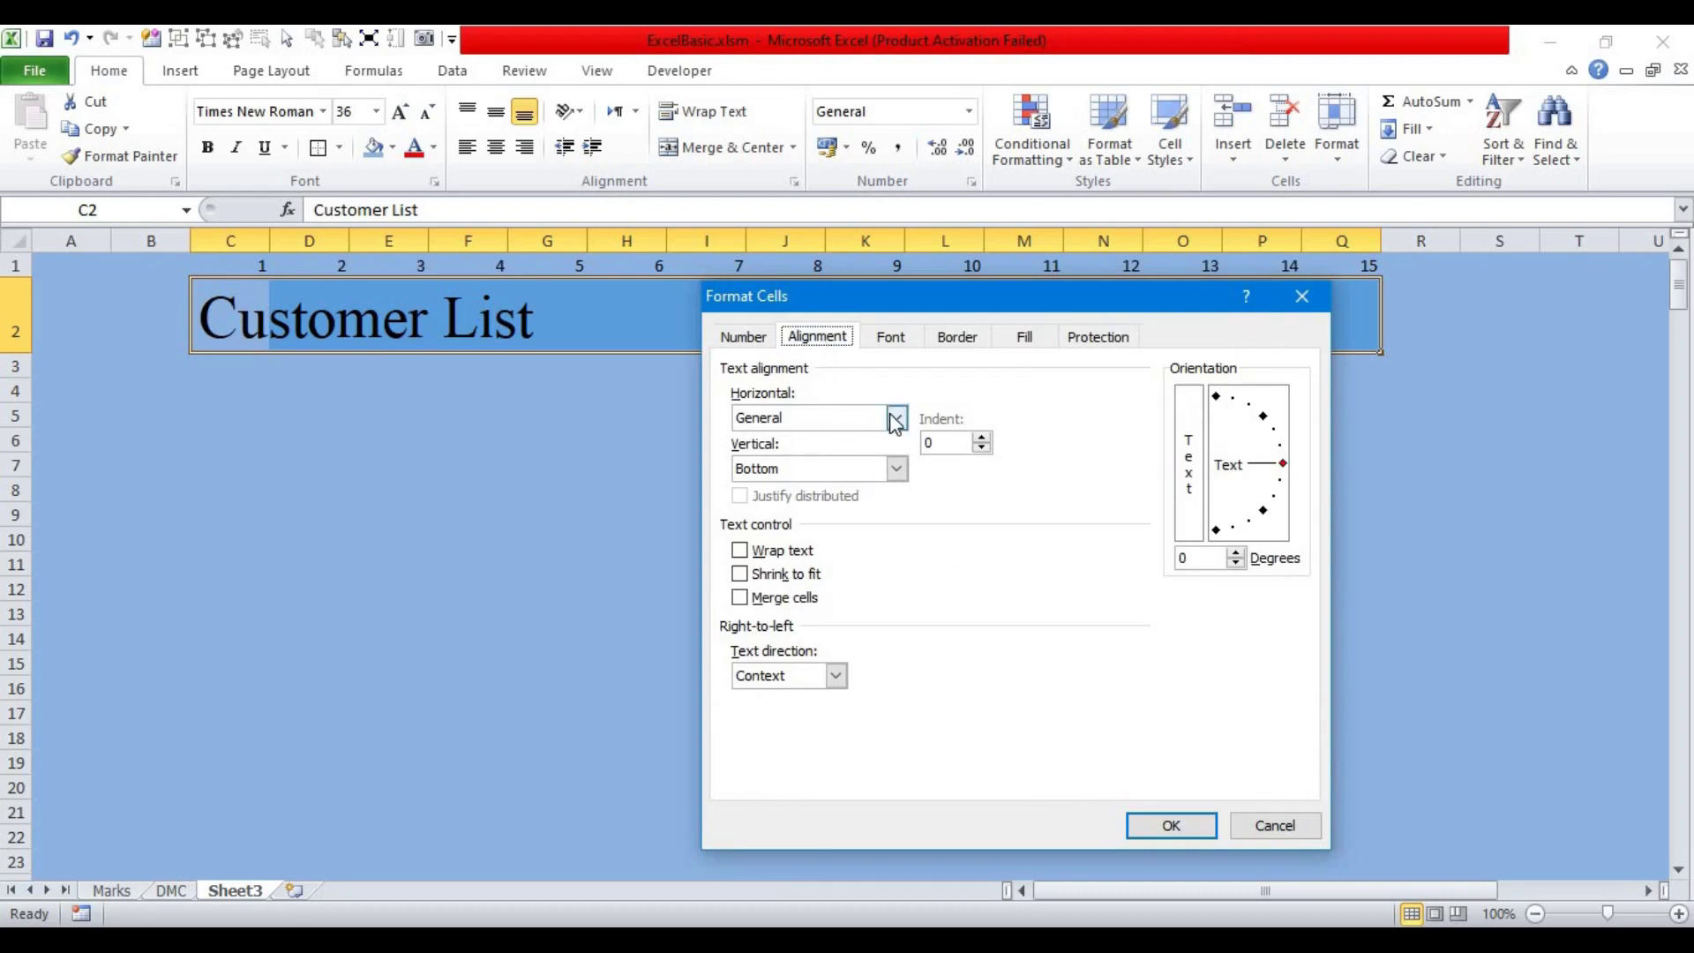
{"action": "left_click", "coordinate": [898, 420]}
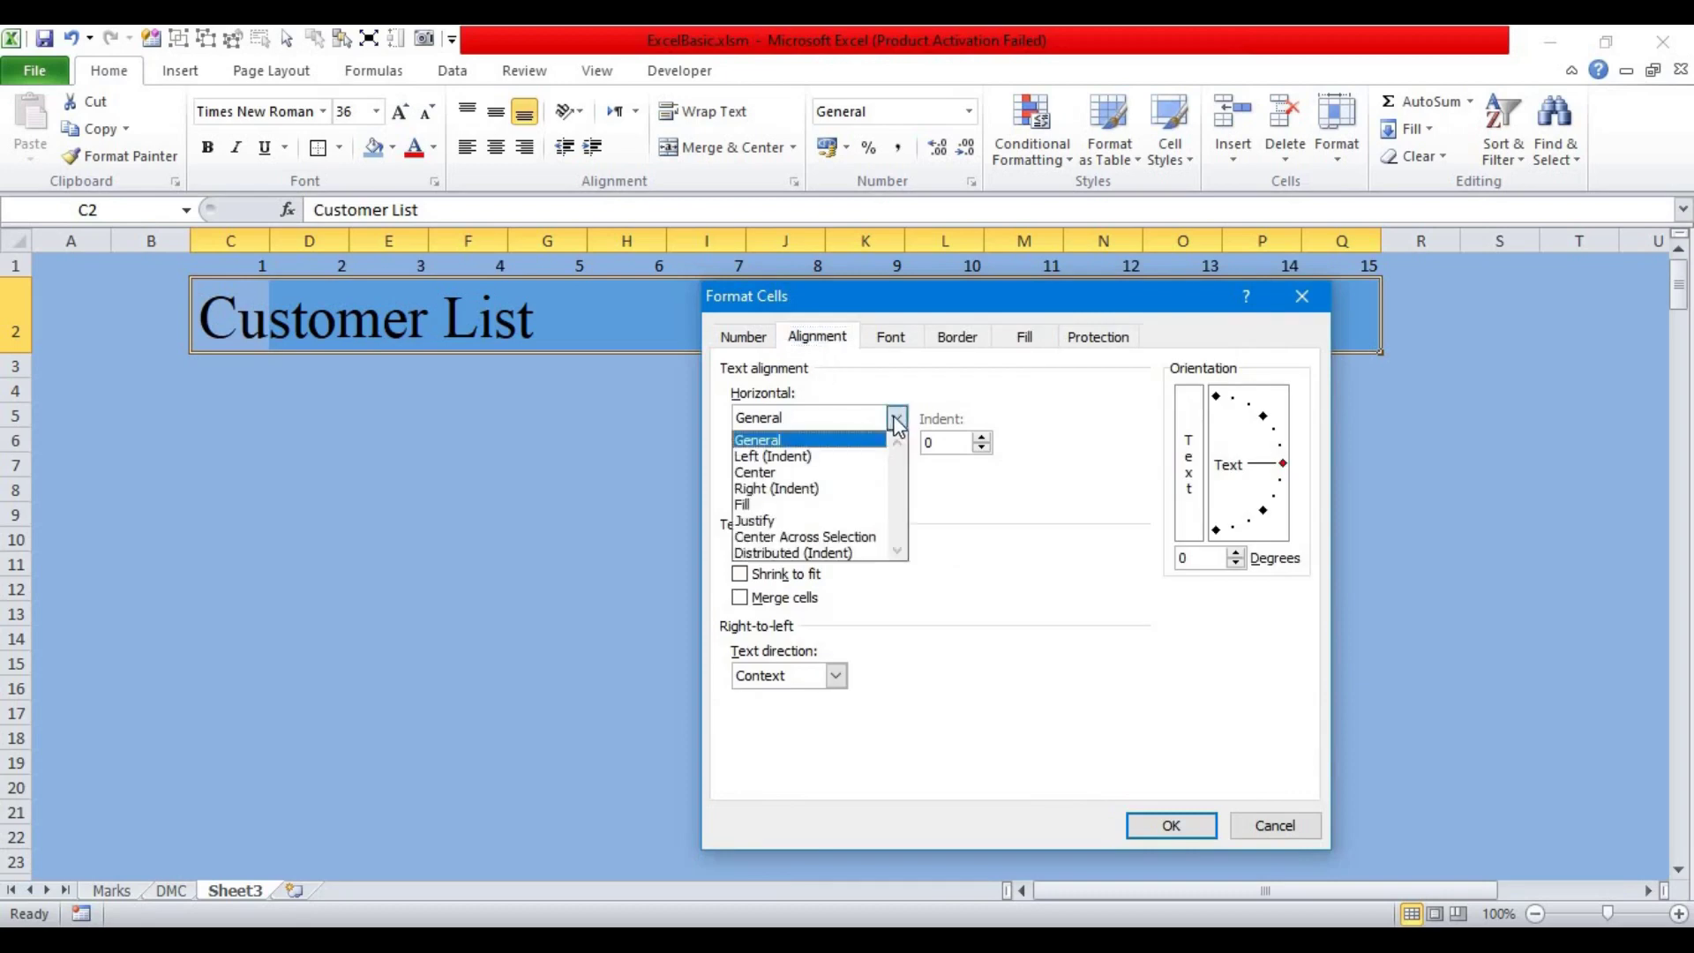
{"action": "left_click", "coordinate": [803, 538]}
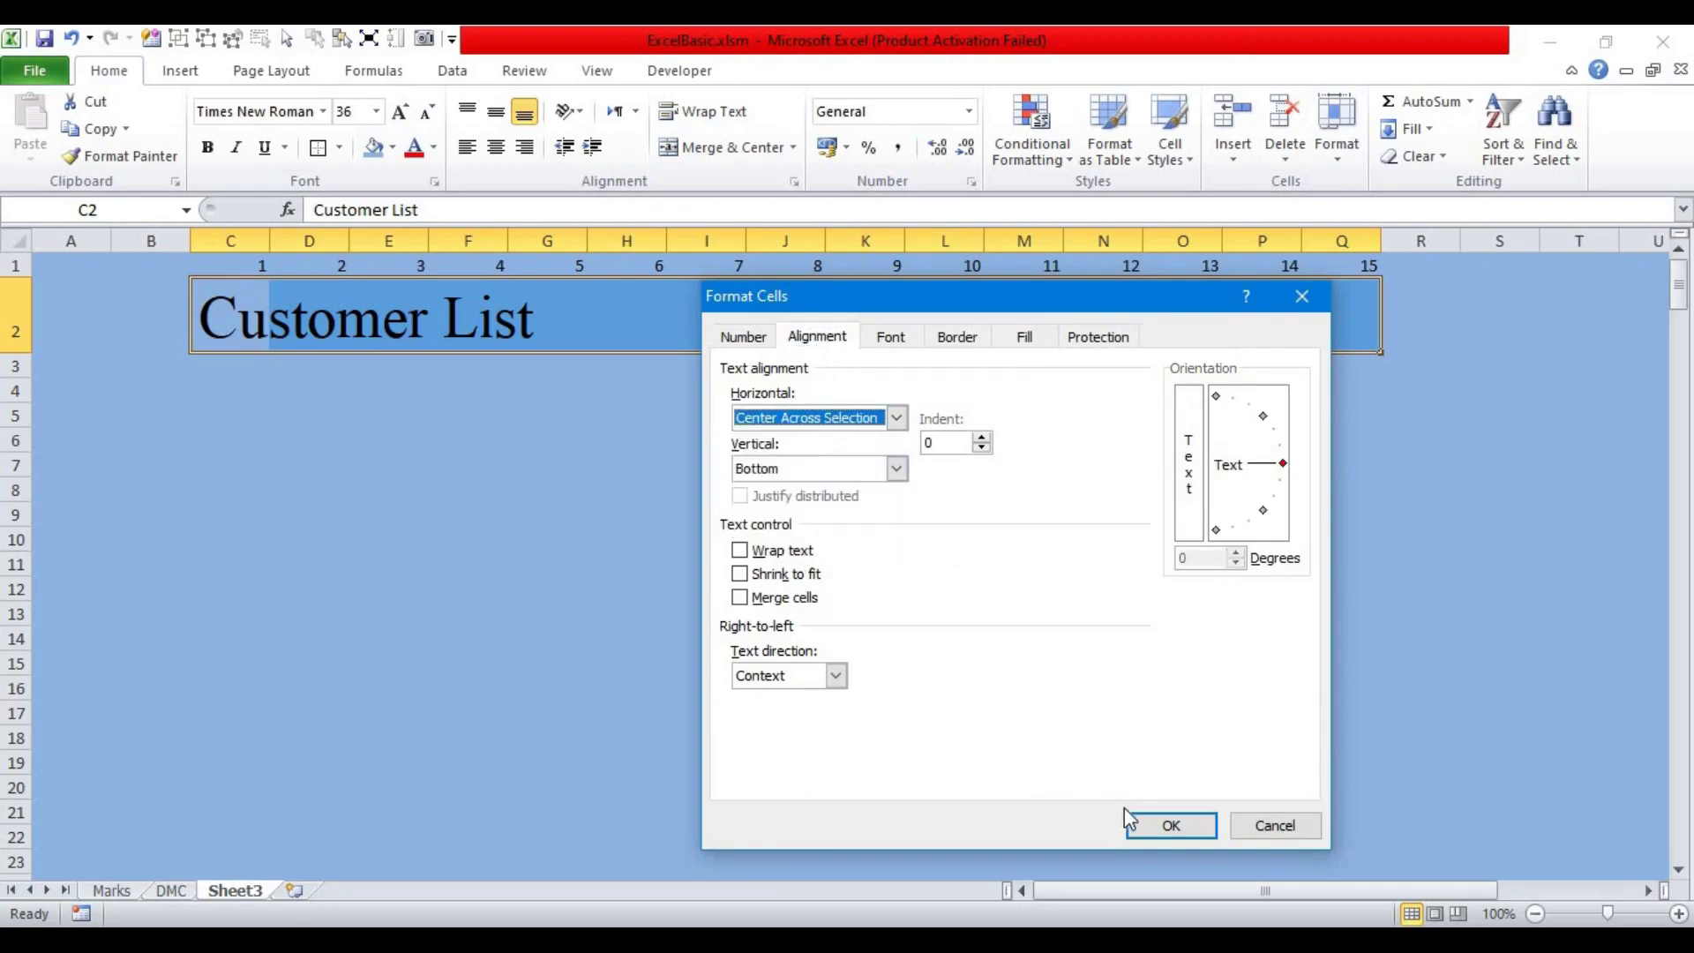
{"action": "left_click", "coordinate": [1170, 825]}
{"action": "left_click", "coordinate": [786, 639]}
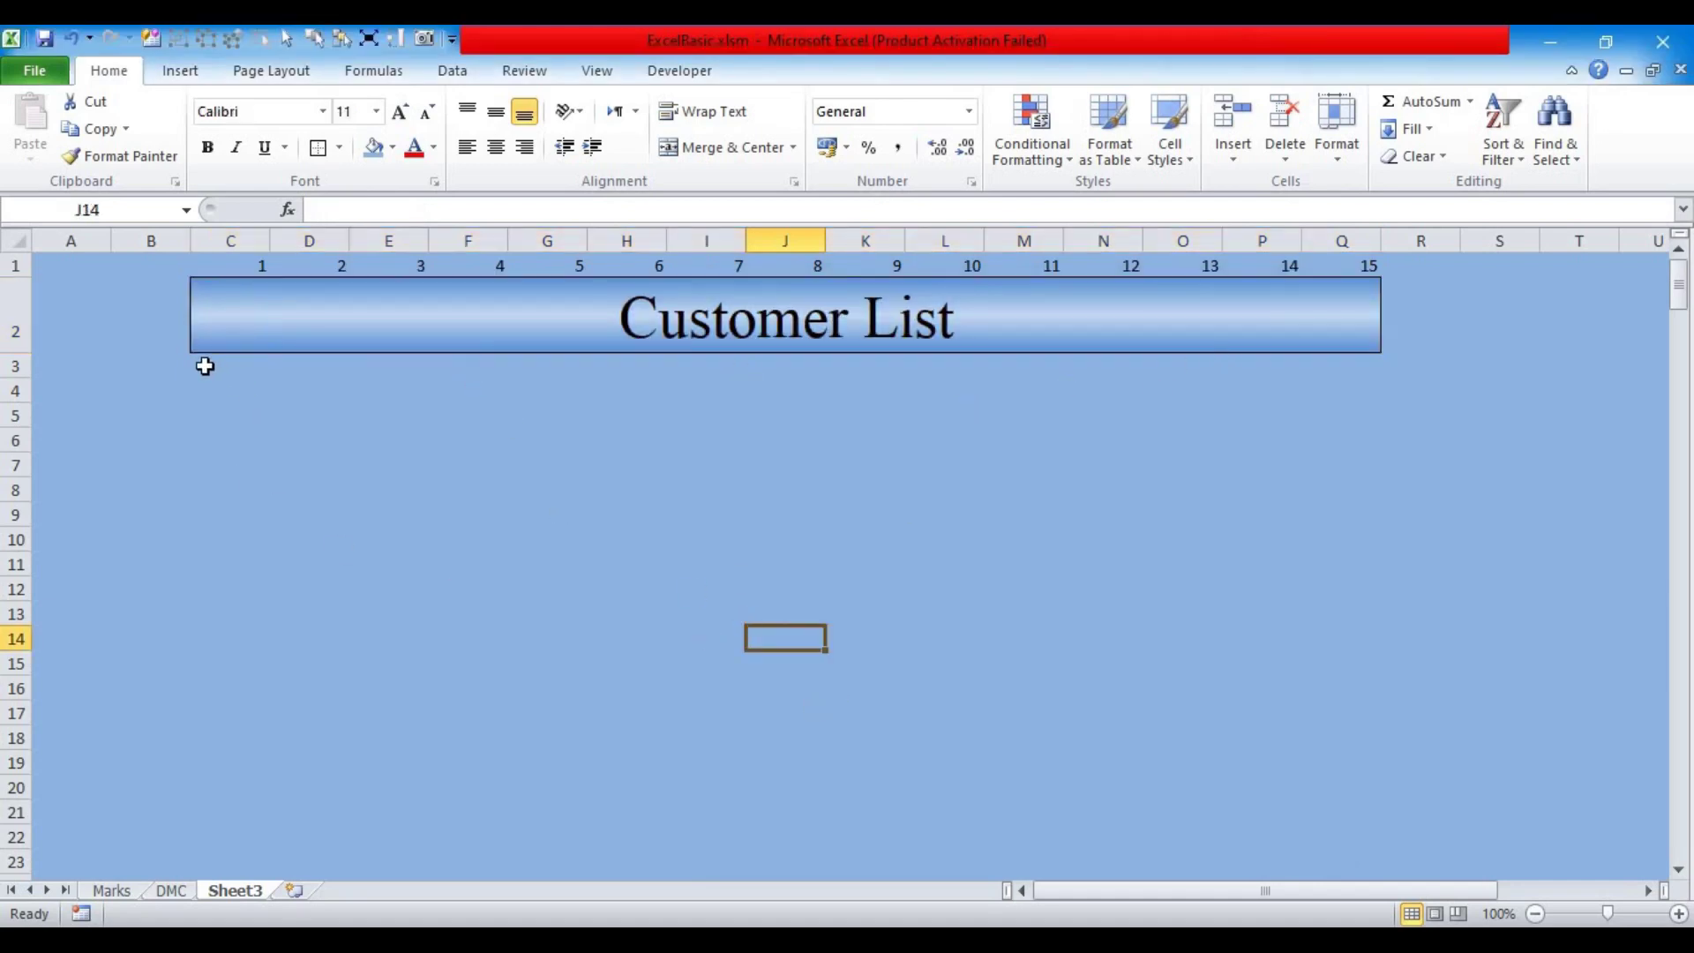
Step: Remove the blue fill from C3:Q36 and apply All Borders to it
{"action": "left_click_drag", "start_coordinate": [204, 367], "coordinate": [1336, 445]}
{"action": "left_click_drag", "start_coordinate": [1338, 584], "coordinate": [1353, 878]}
{"action": "scroll", "coordinate": [227, 374], "scroll_direction": "up", "scroll_amount": 4}
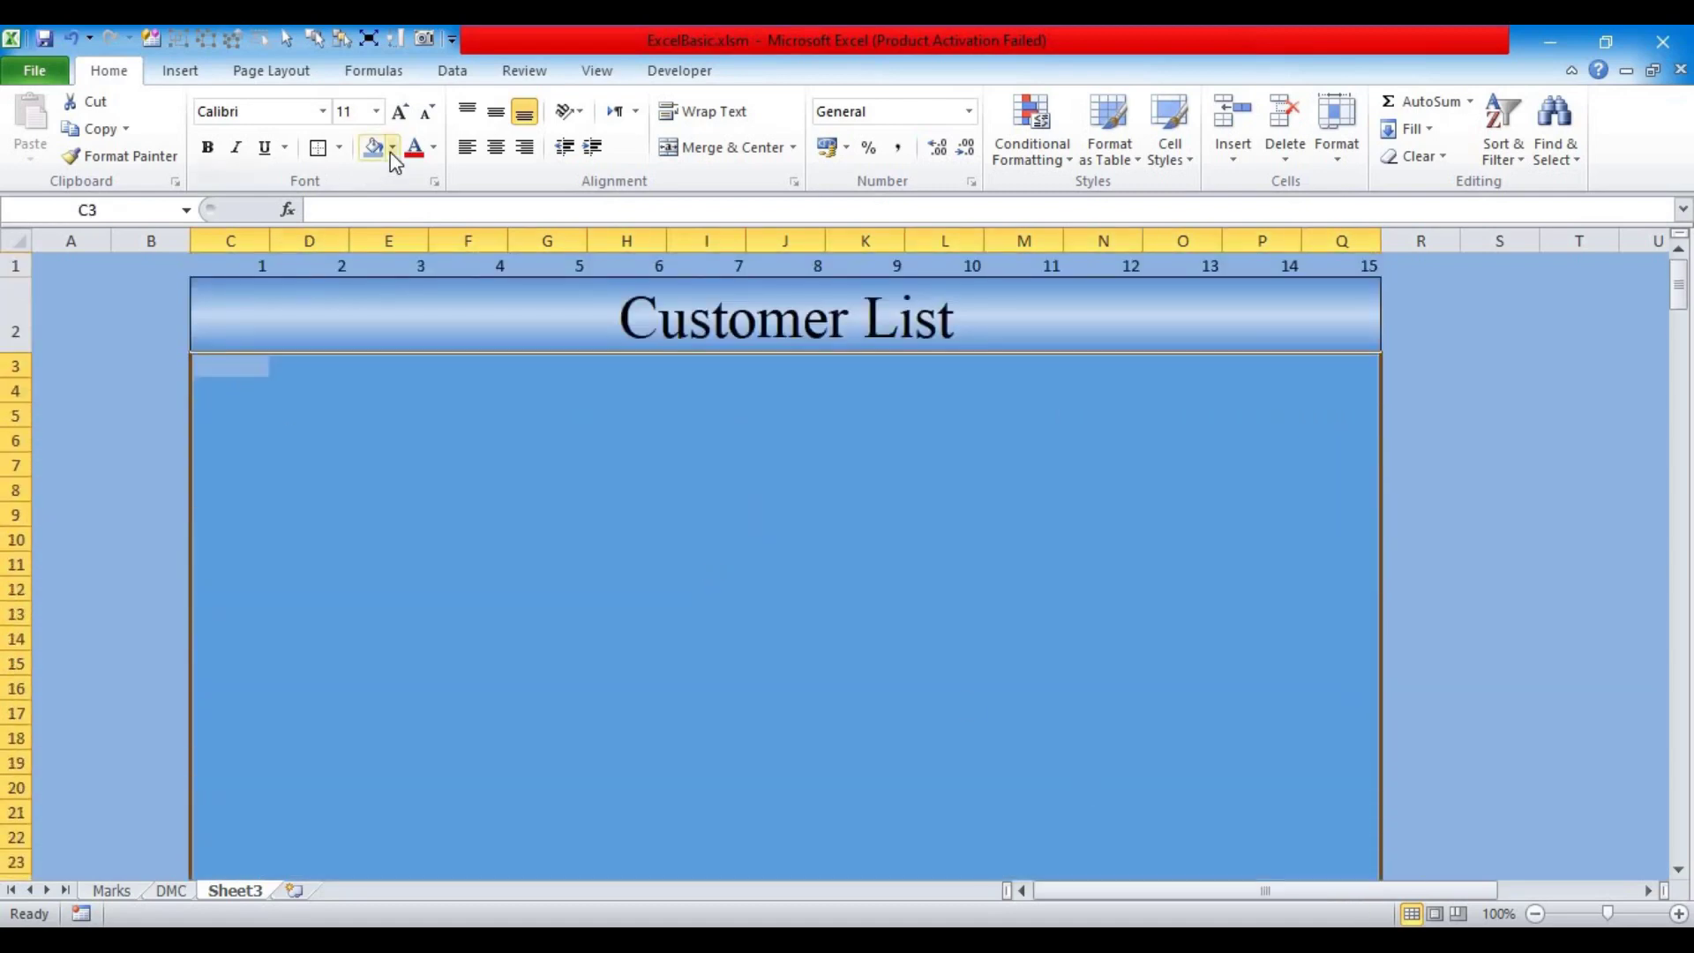
{"action": "left_click", "coordinate": [392, 150]}
{"action": "left_click", "coordinate": [233, 350]}
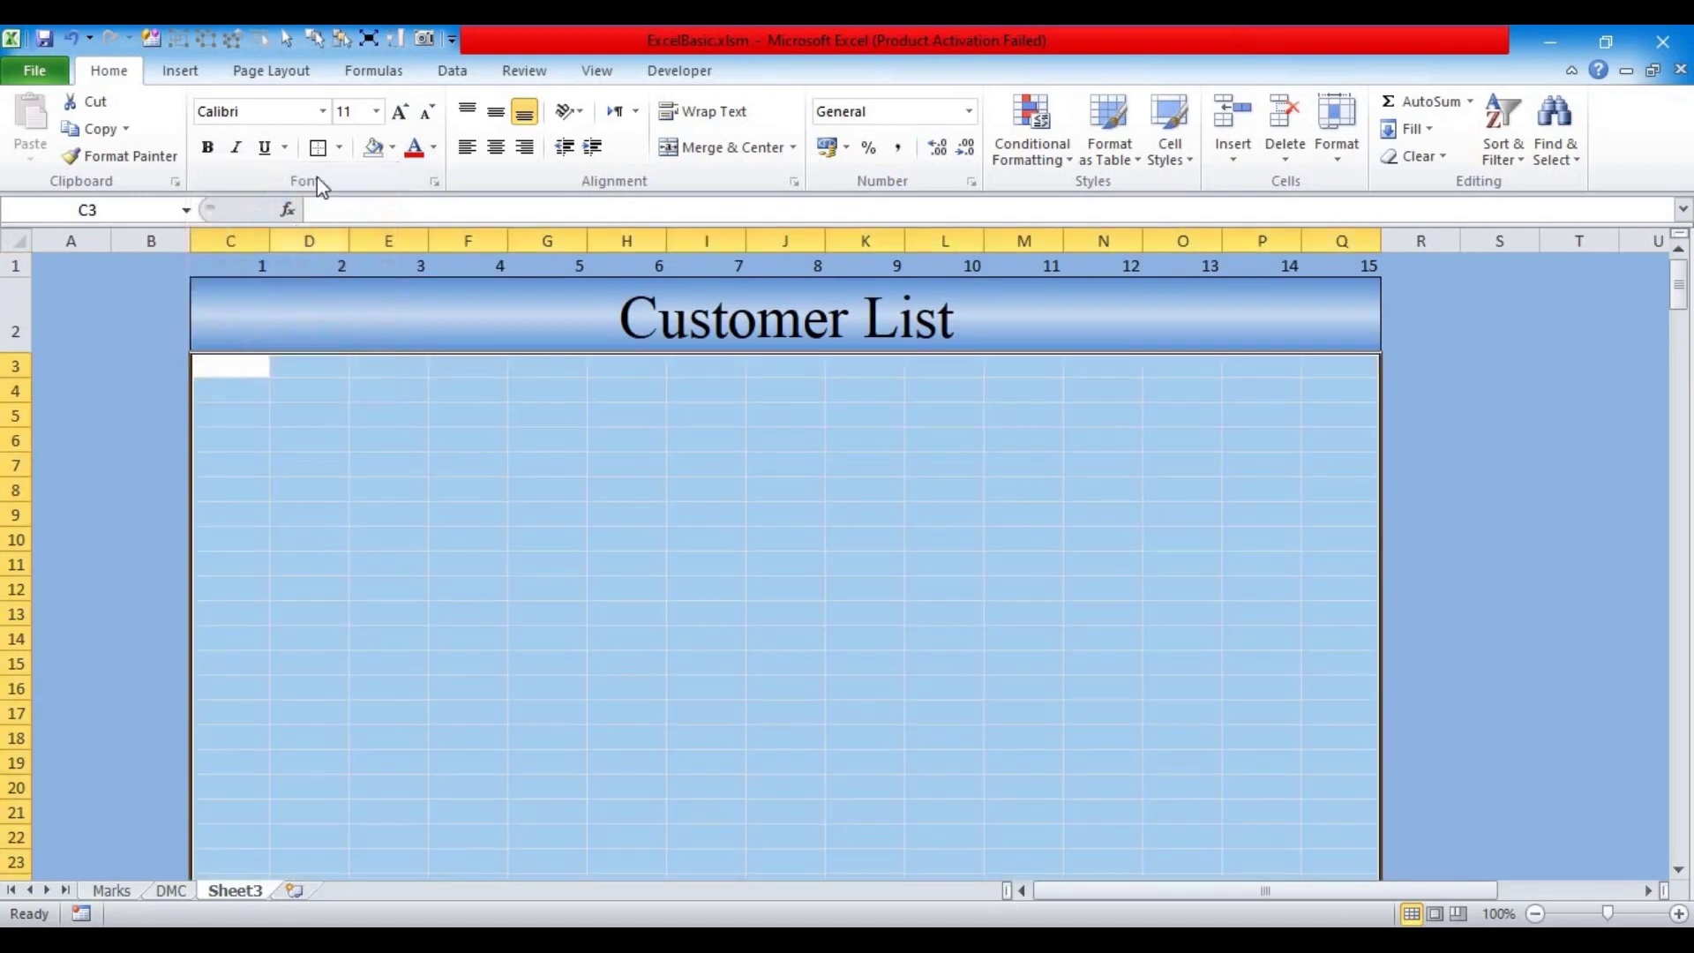
{"action": "left_click", "coordinate": [341, 148]}
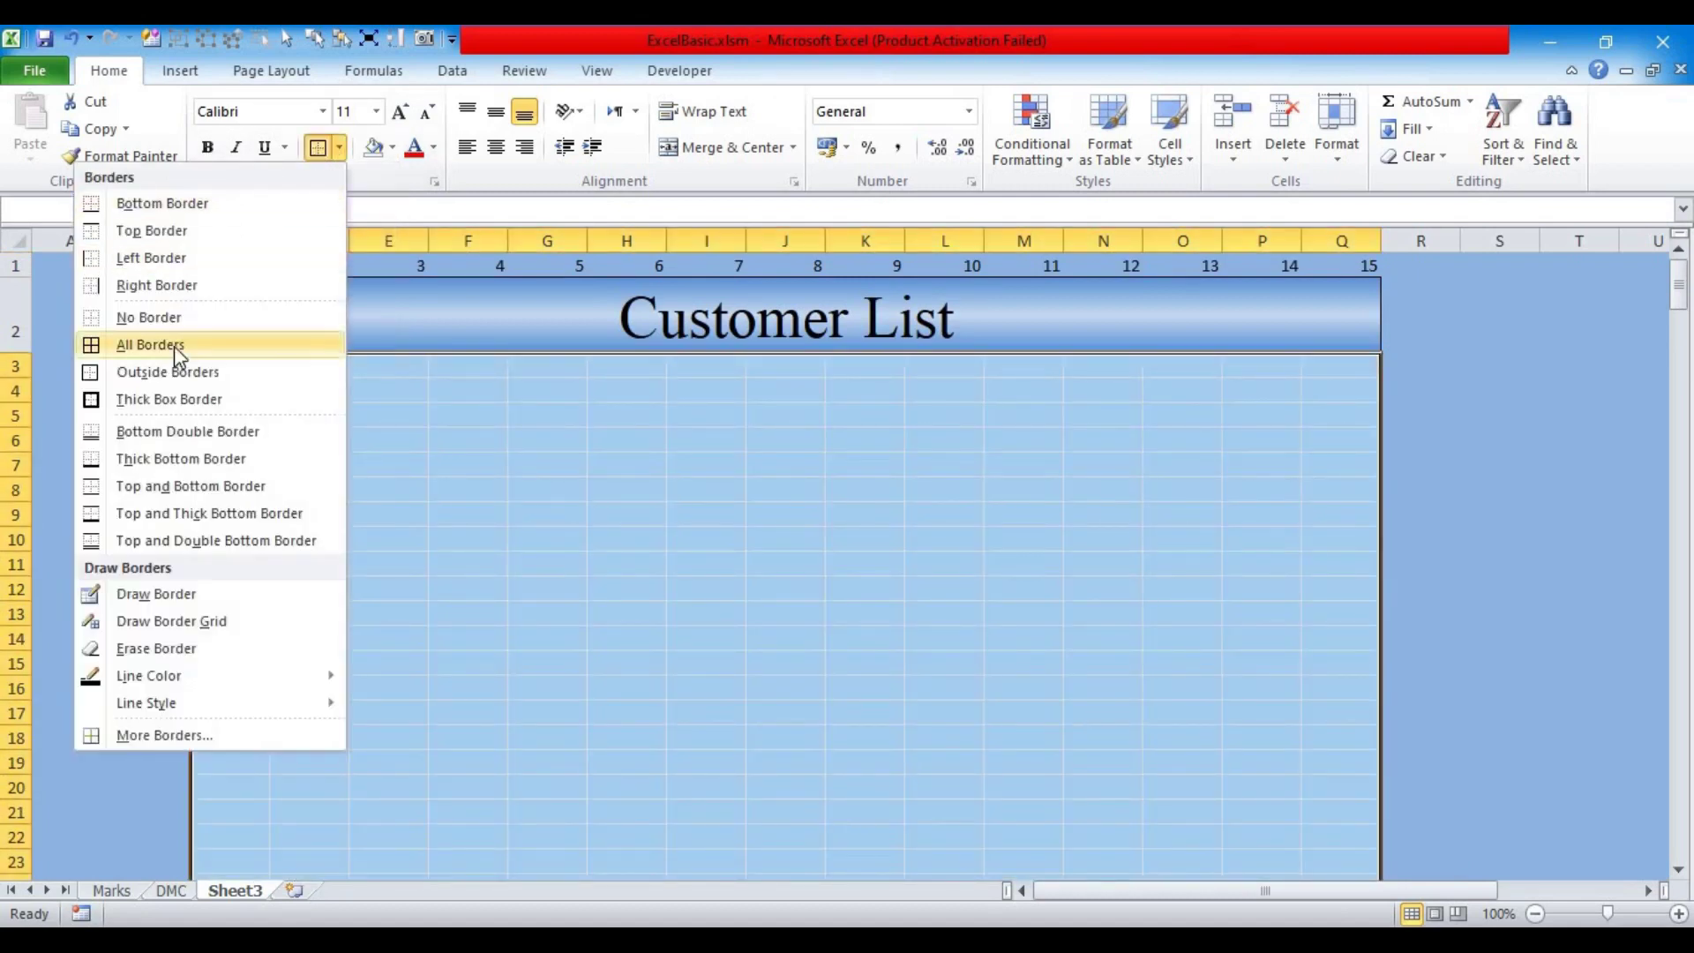
{"action": "left_click", "coordinate": [173, 346]}
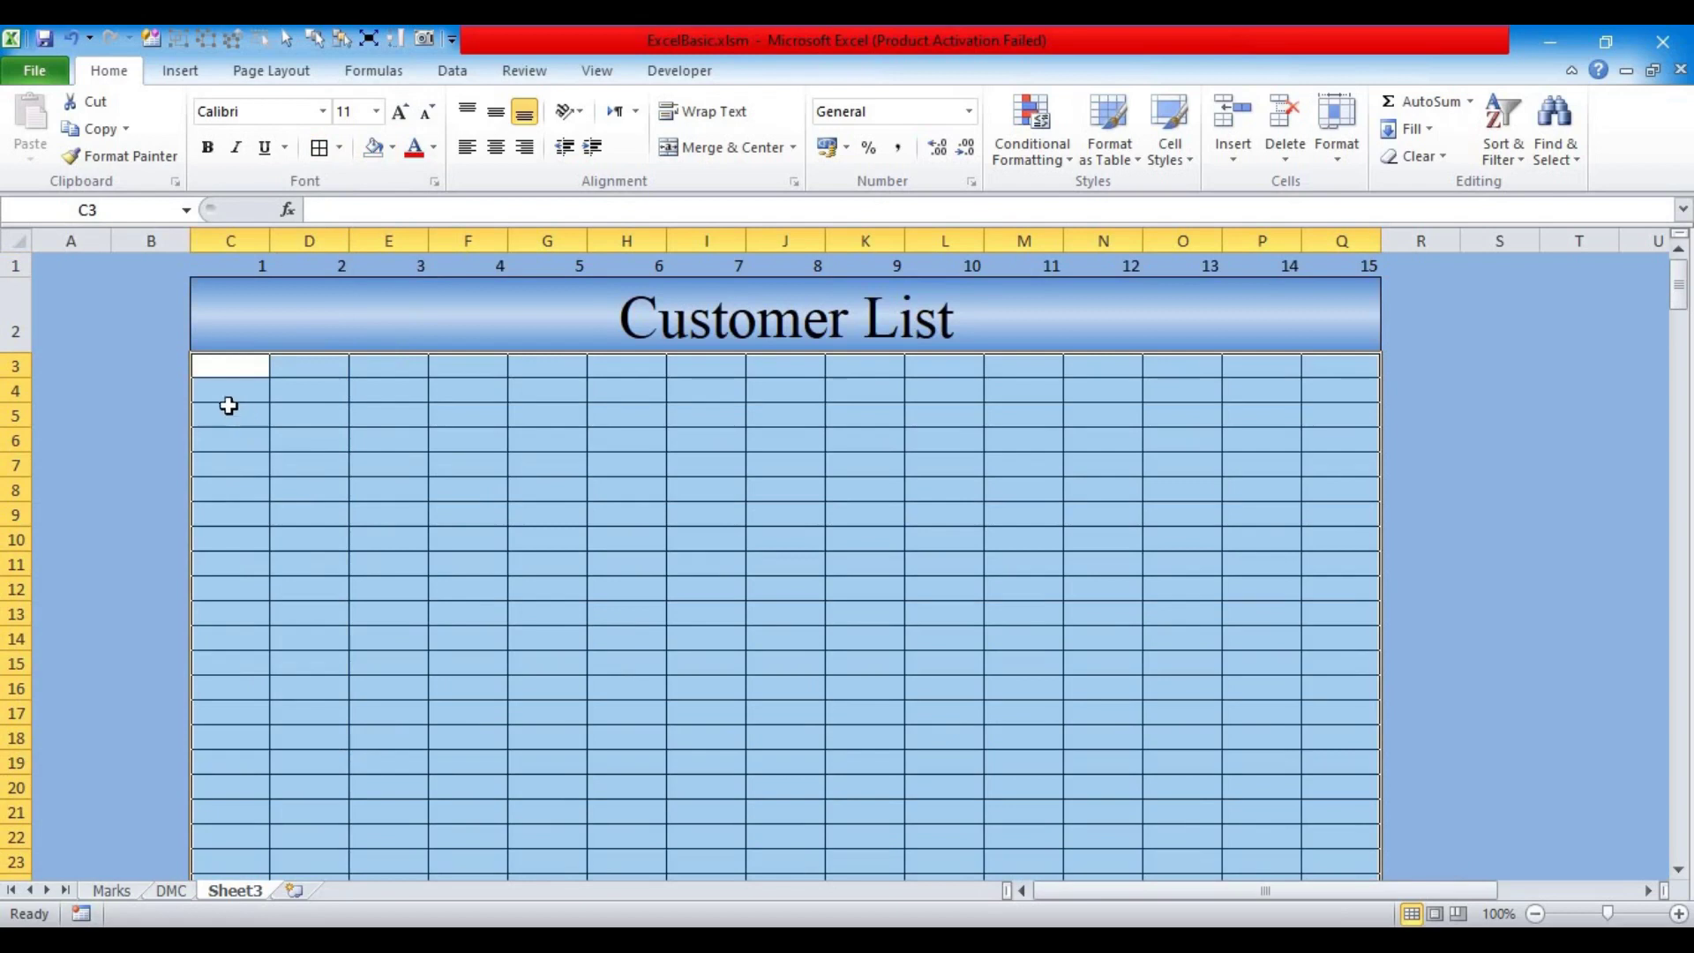
{"action": "left_click_drag", "start_coordinate": [217, 398], "coordinate": [1323, 392]}
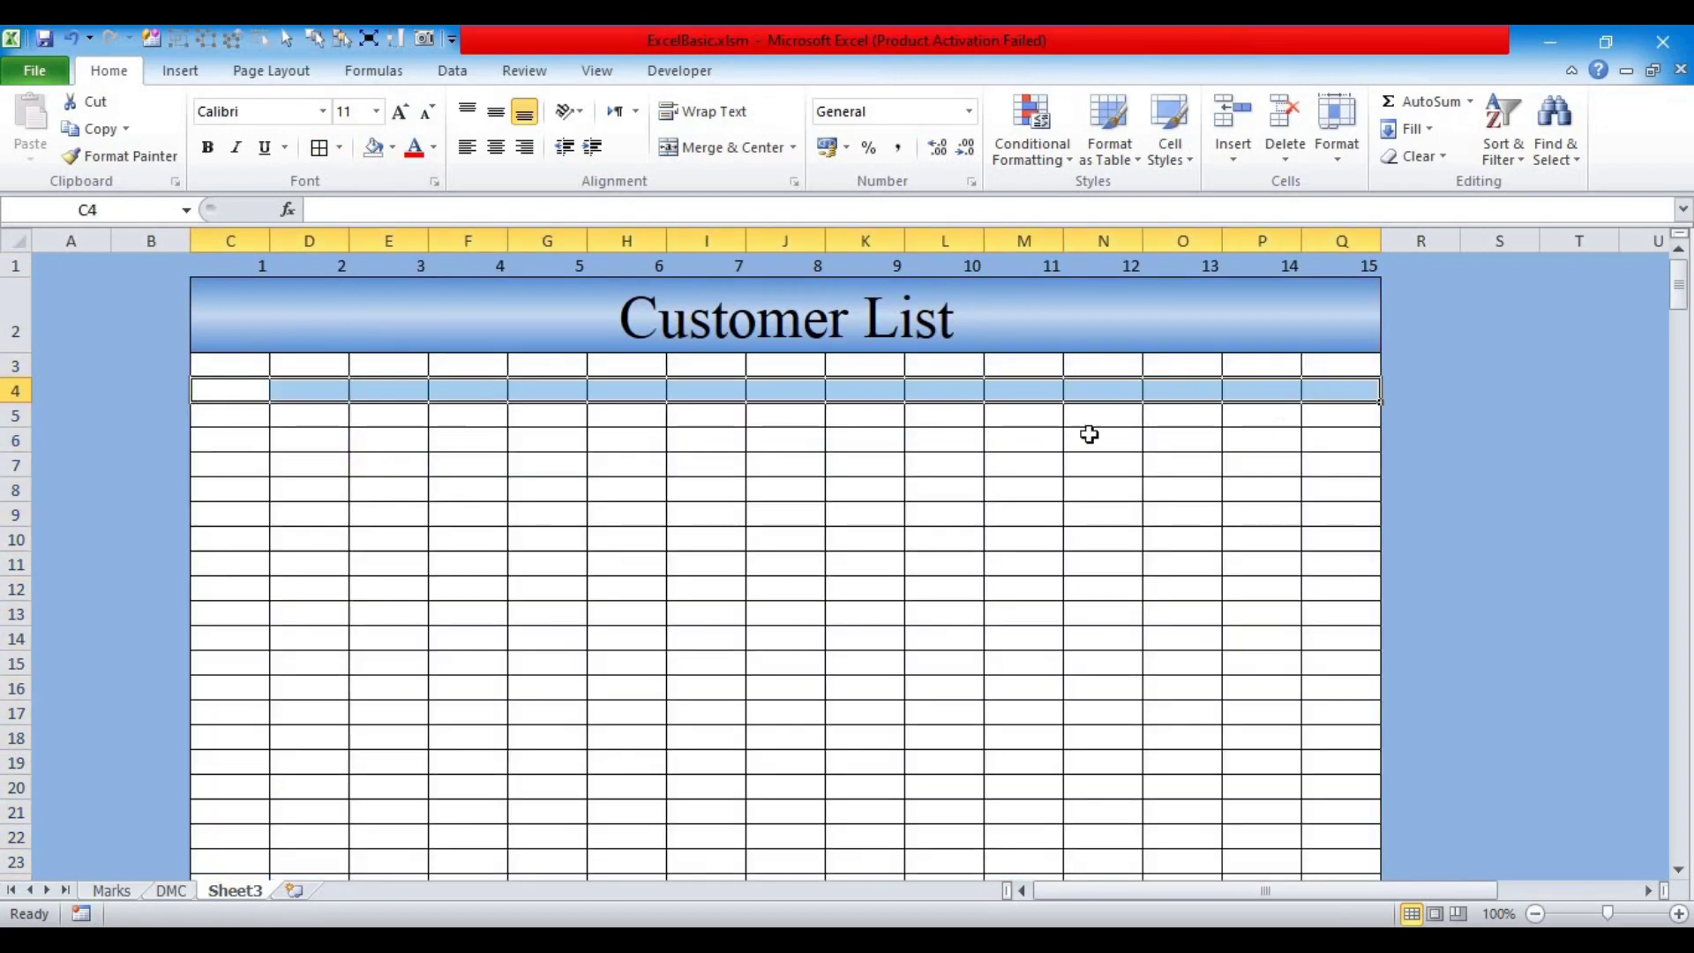
Step: Shade row 4 light blue and row 3 in Dark Blue, Text 2, Lighter 80%
{"action": "left_click", "coordinate": [393, 149]}
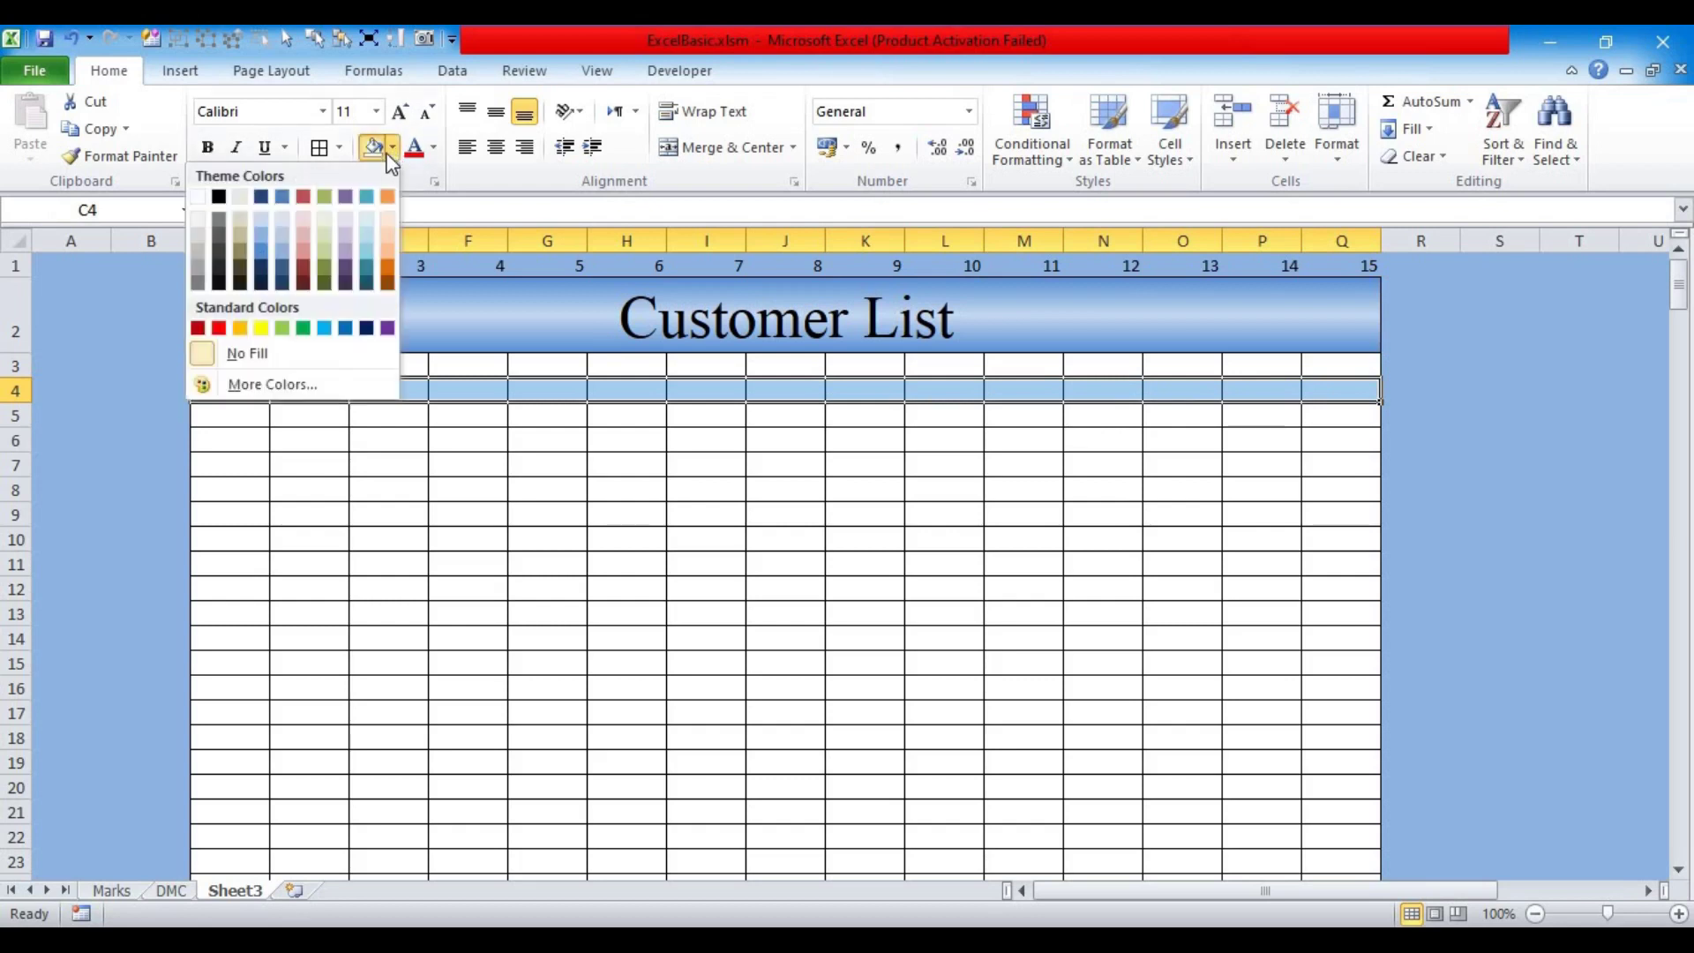
{"action": "left_click", "coordinate": [263, 237]}
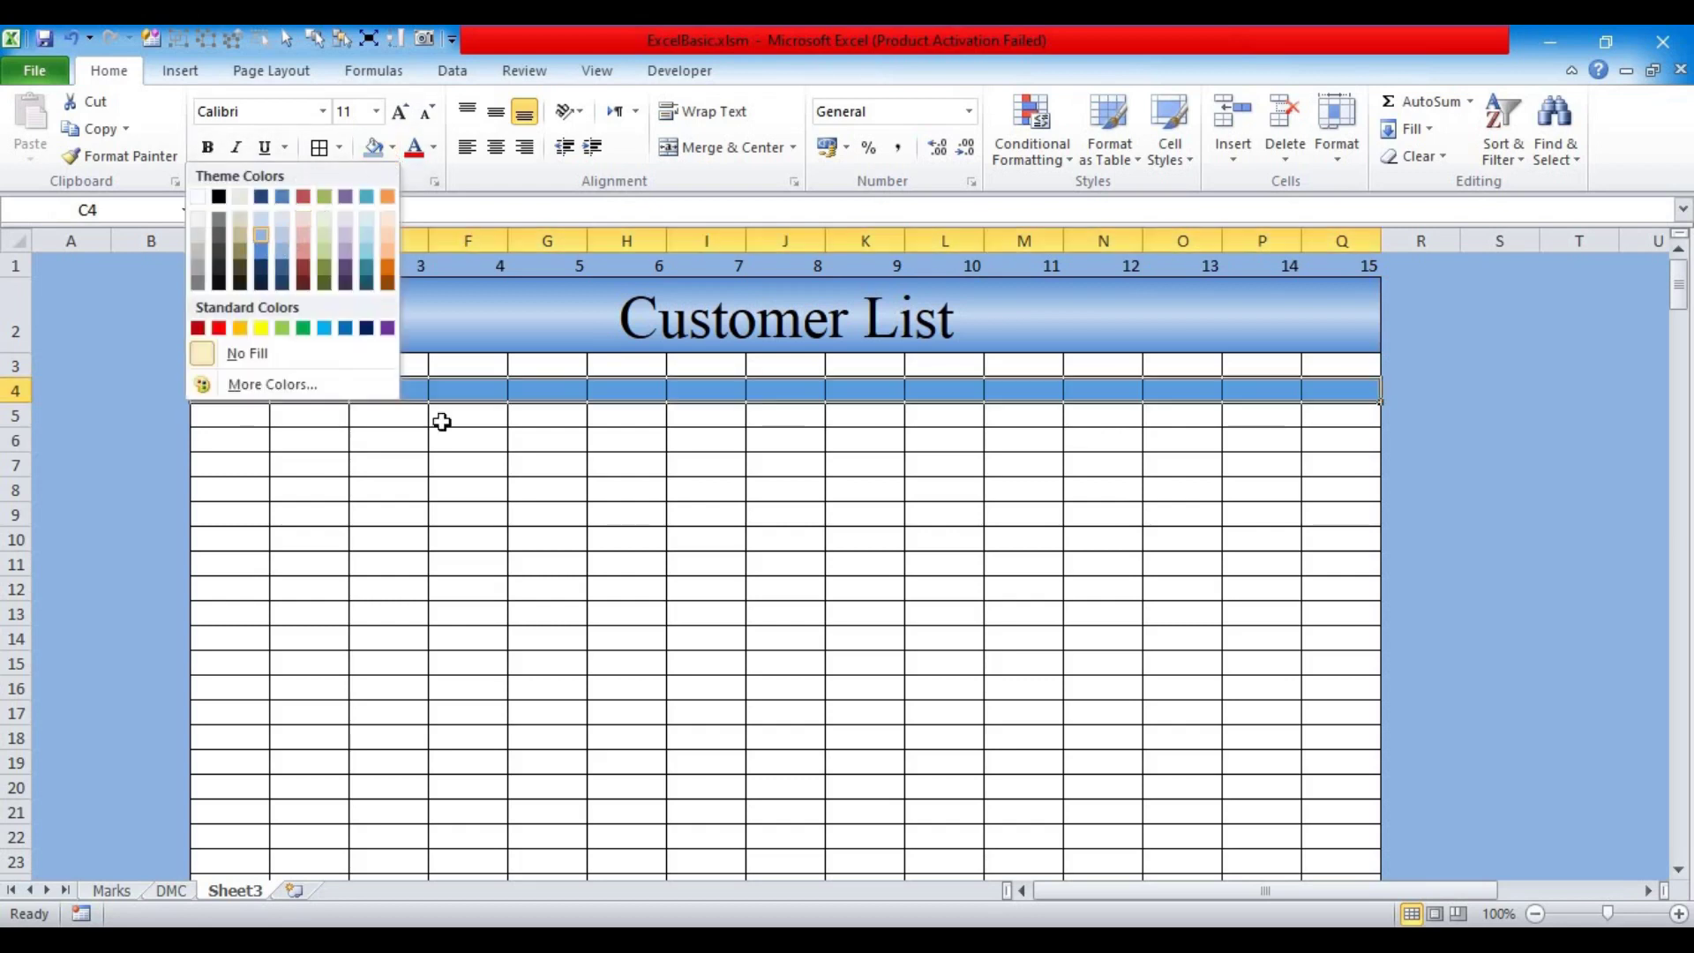
{"action": "left_click", "coordinate": [542, 489]}
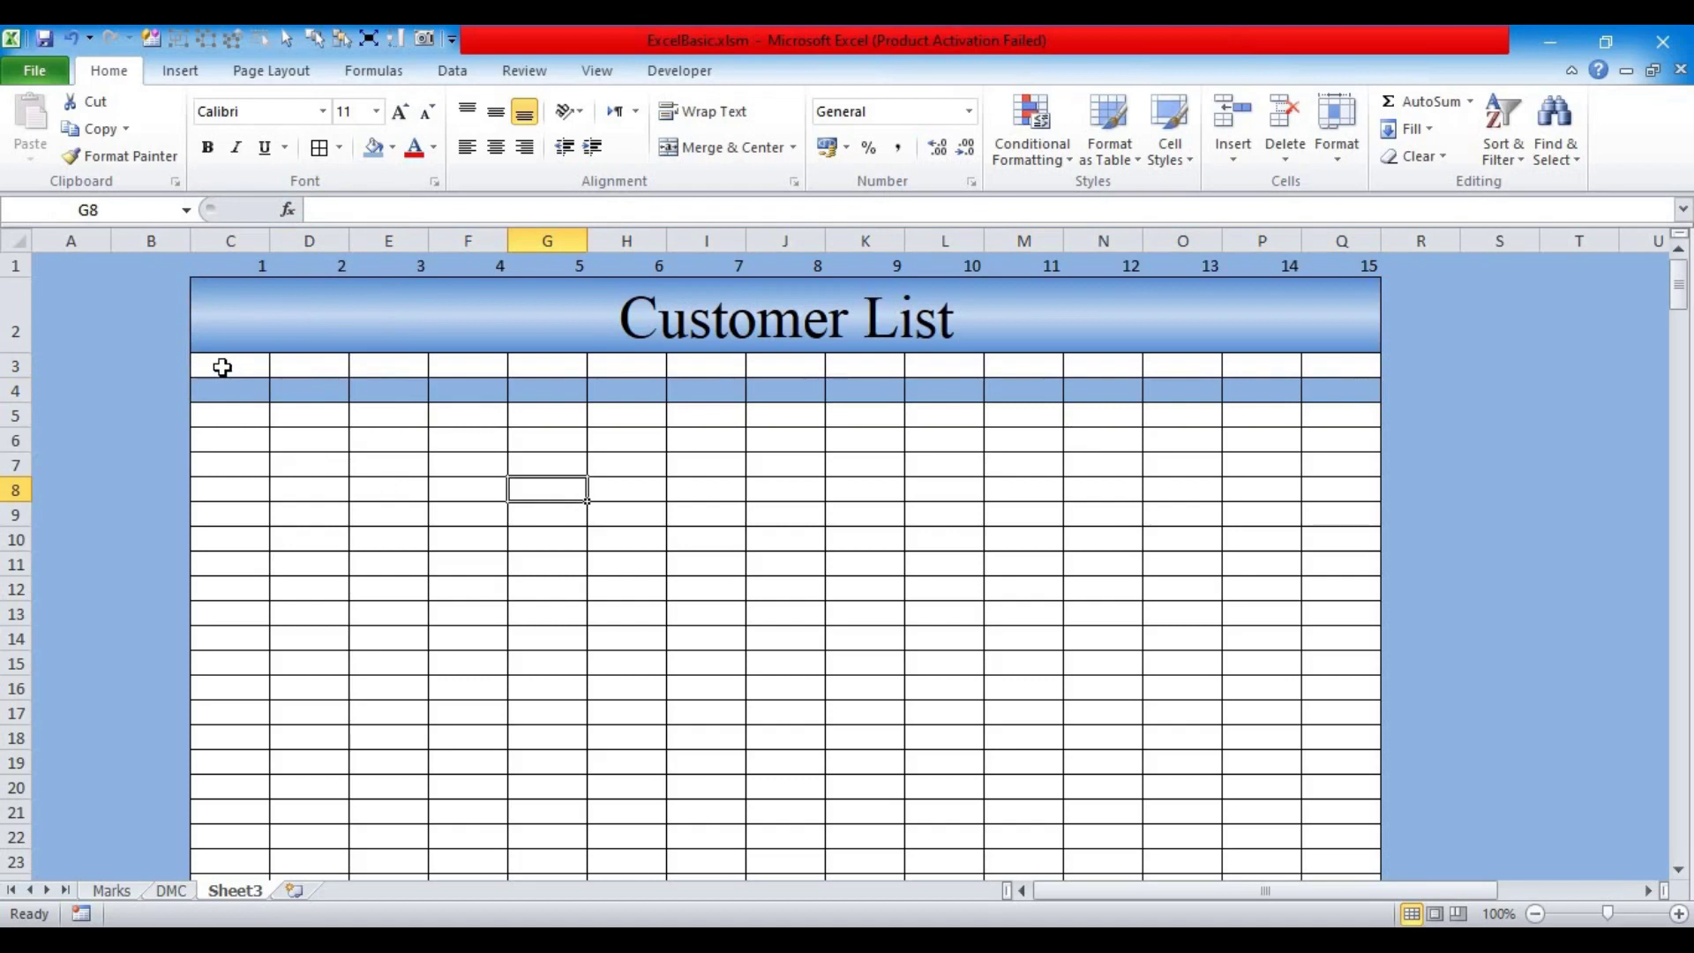
{"action": "left_click_drag", "start_coordinate": [230, 365], "coordinate": [1341, 369]}
{"action": "left_click", "coordinate": [393, 148]}
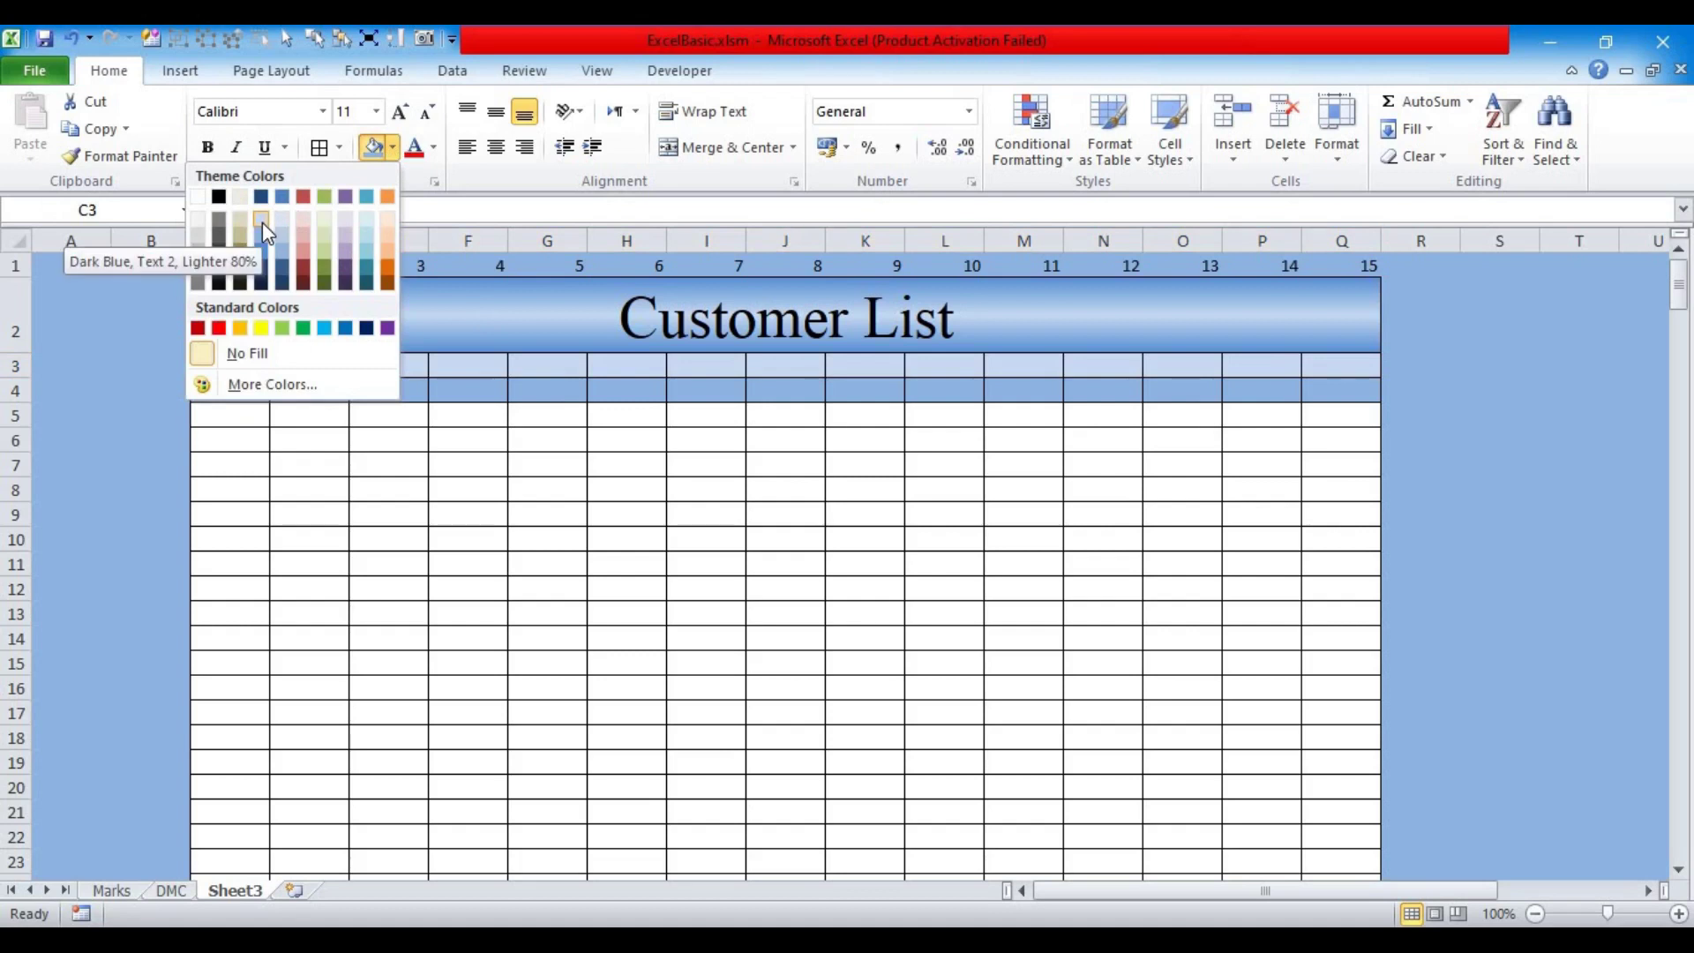
{"action": "left_click", "coordinate": [512, 641]}
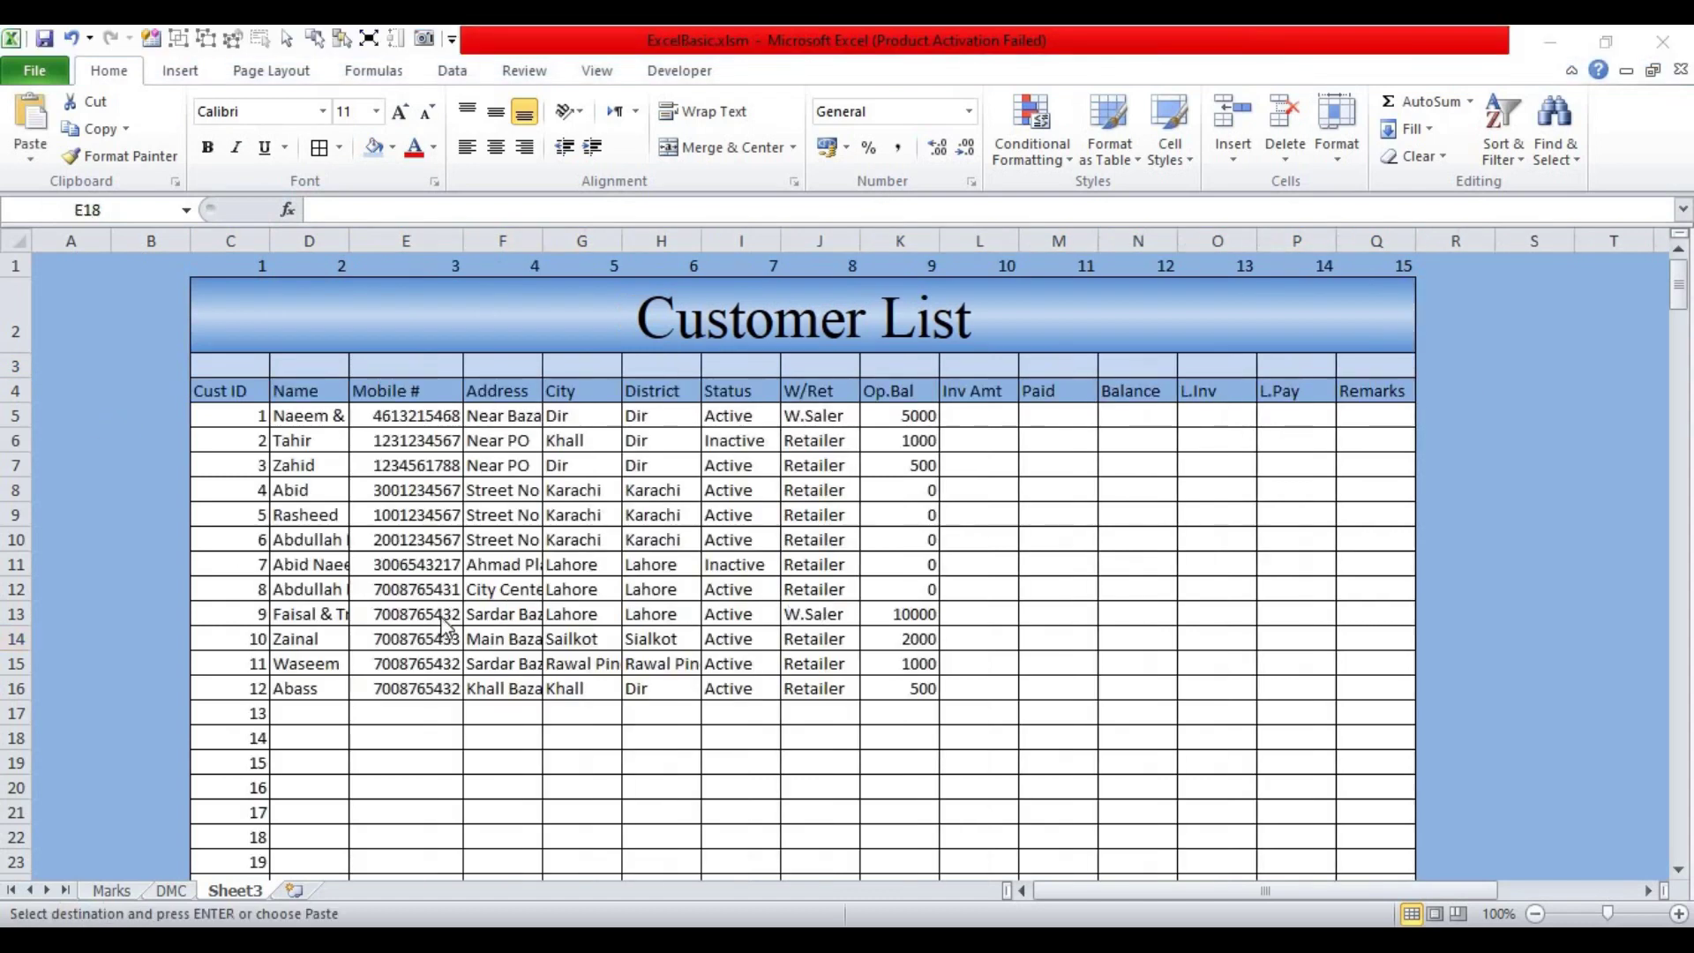
Step: Bold the header row from Cust ID through Remarks
{"action": "left_click_drag", "start_coordinate": [214, 394], "coordinate": [917, 392]}
{"action": "left_click_drag", "start_coordinate": [1021, 395], "coordinate": [1346, 415]}
{"action": "key", "text": "ctrl+b"}
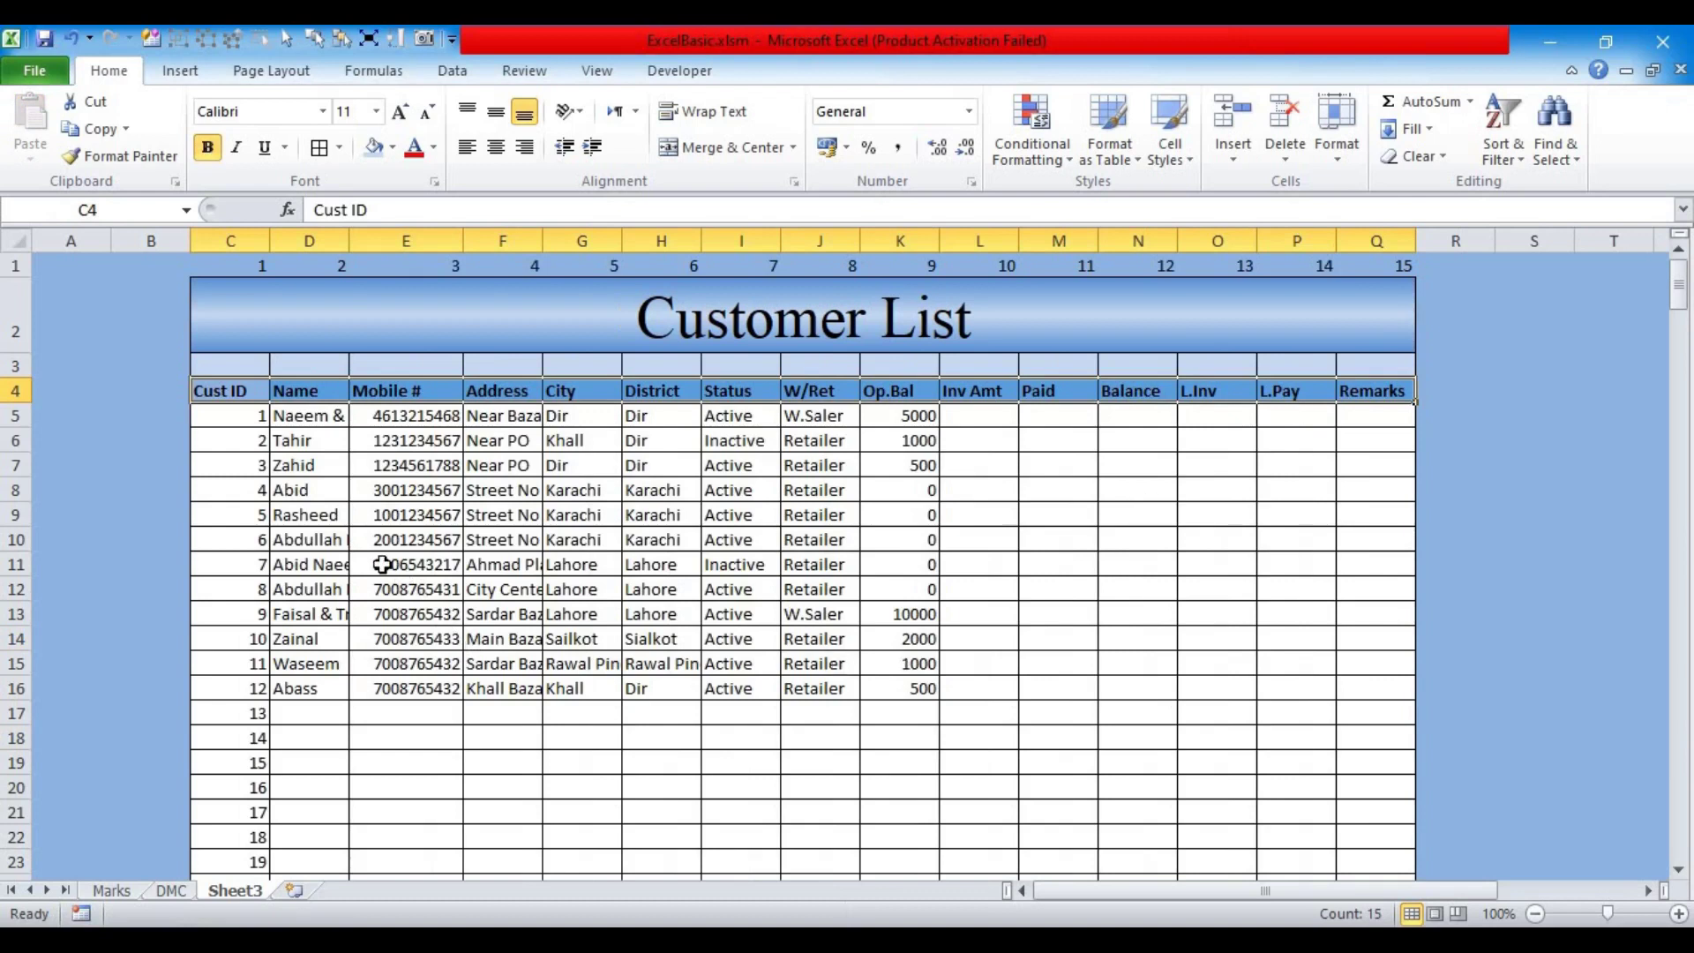
{"action": "left_click", "coordinate": [239, 515]}
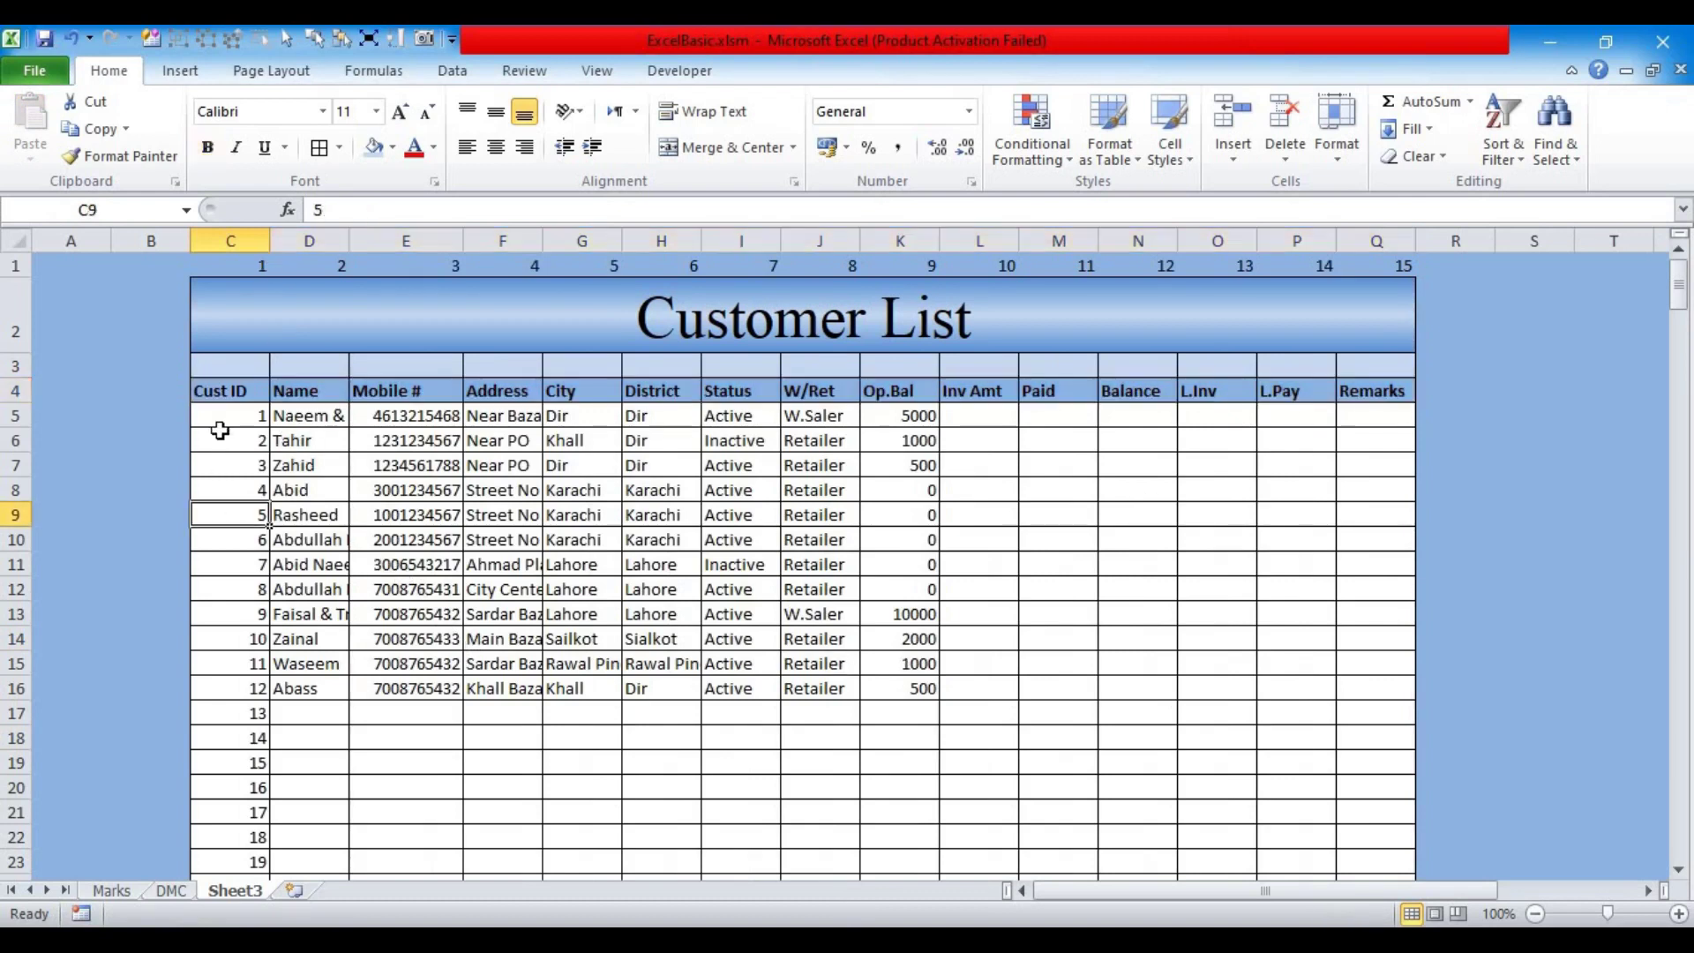
Step: Increase the customer table's font size to 12 pt
{"action": "left_click_drag", "start_coordinate": [205, 397], "coordinate": [1366, 827]}
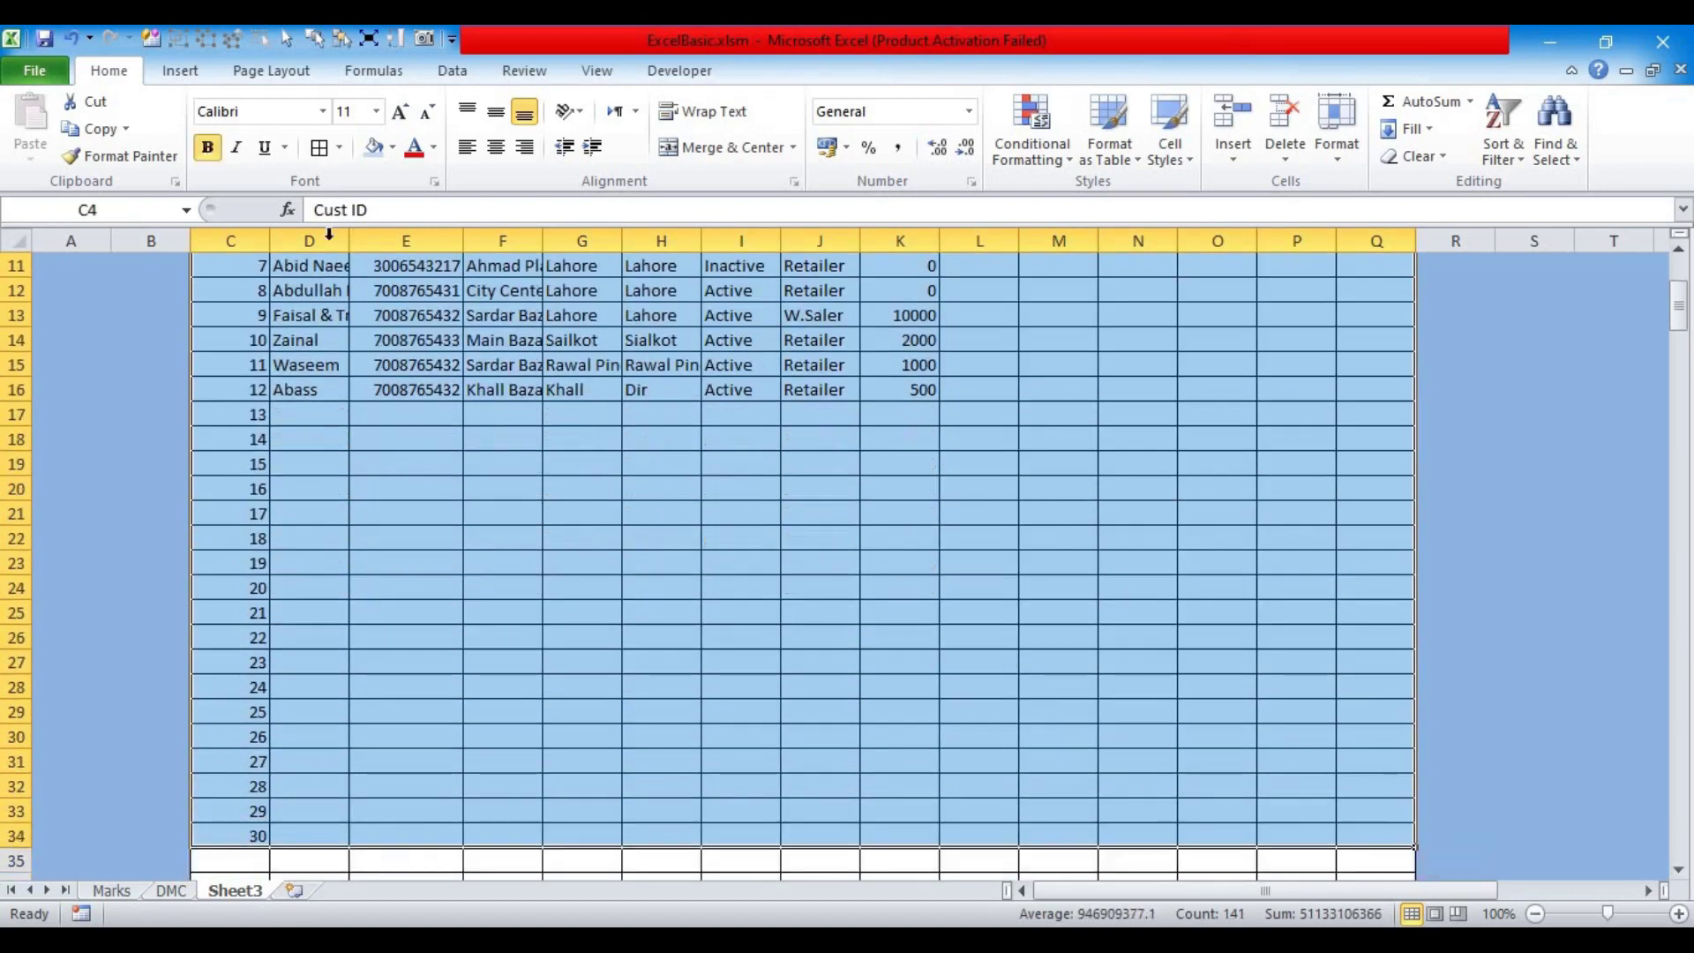
{"action": "left_click", "coordinate": [397, 124]}
{"action": "scroll", "coordinate": [445, 337], "scroll_direction": "up", "scroll_amount": 4}
{"action": "left_click", "coordinate": [454, 523]}
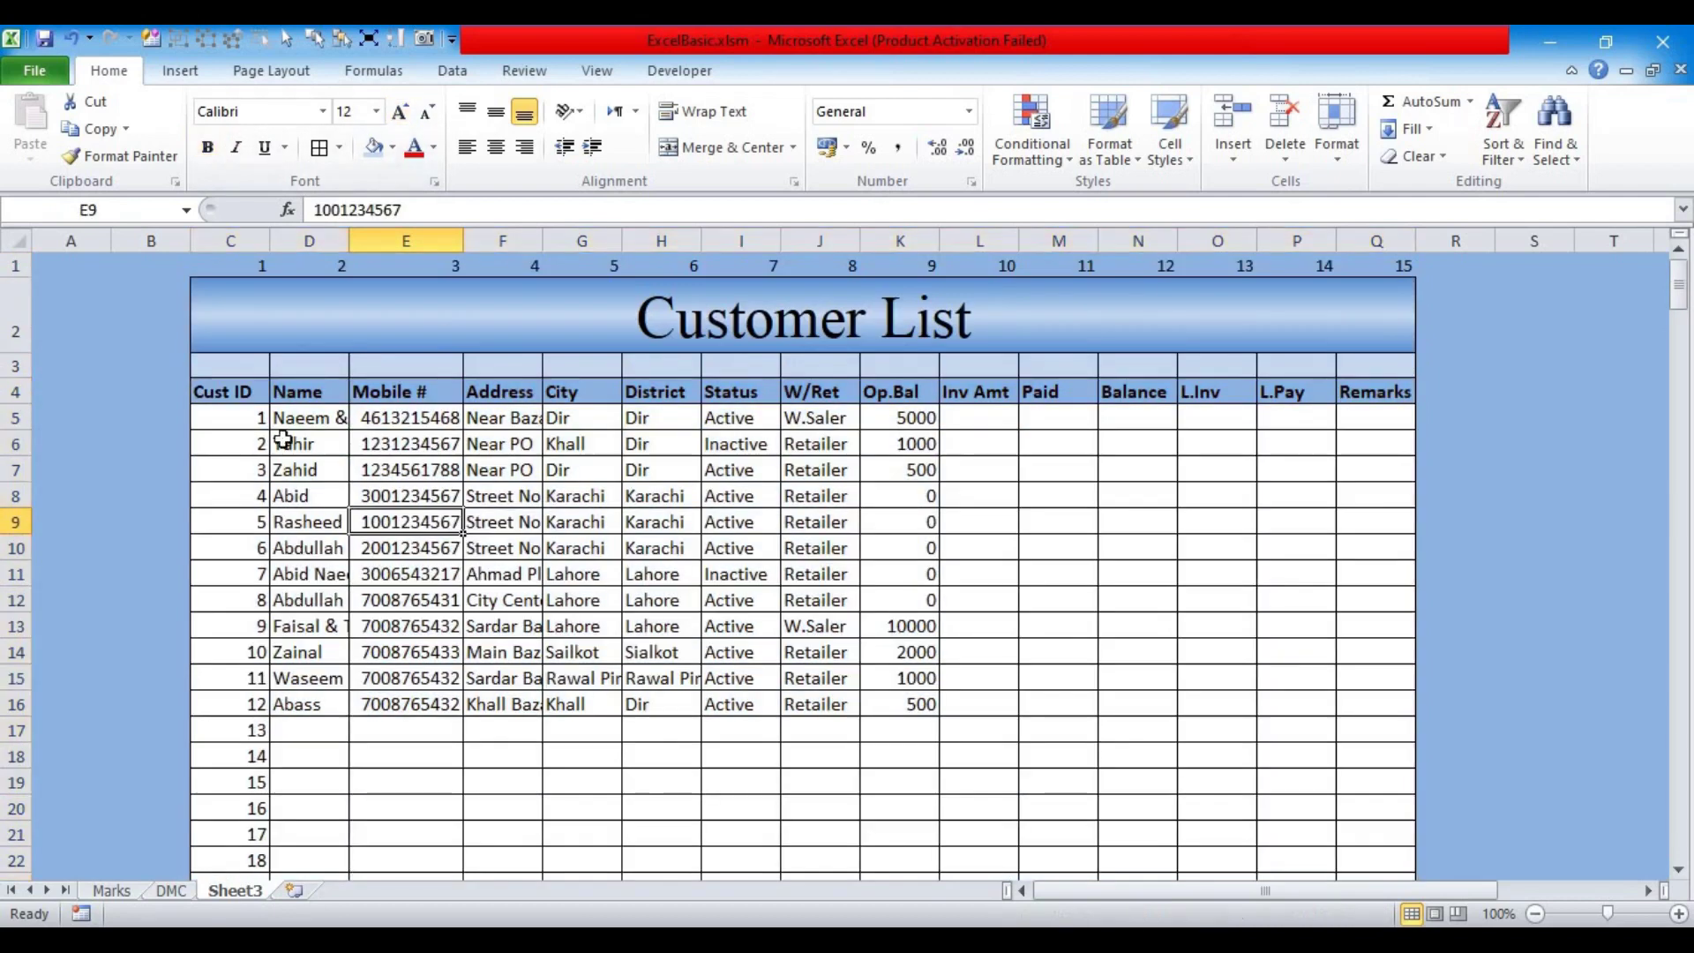
Step: AutoFit the table columns C to Q to their contents
{"action": "double_click", "coordinate": [346, 244]}
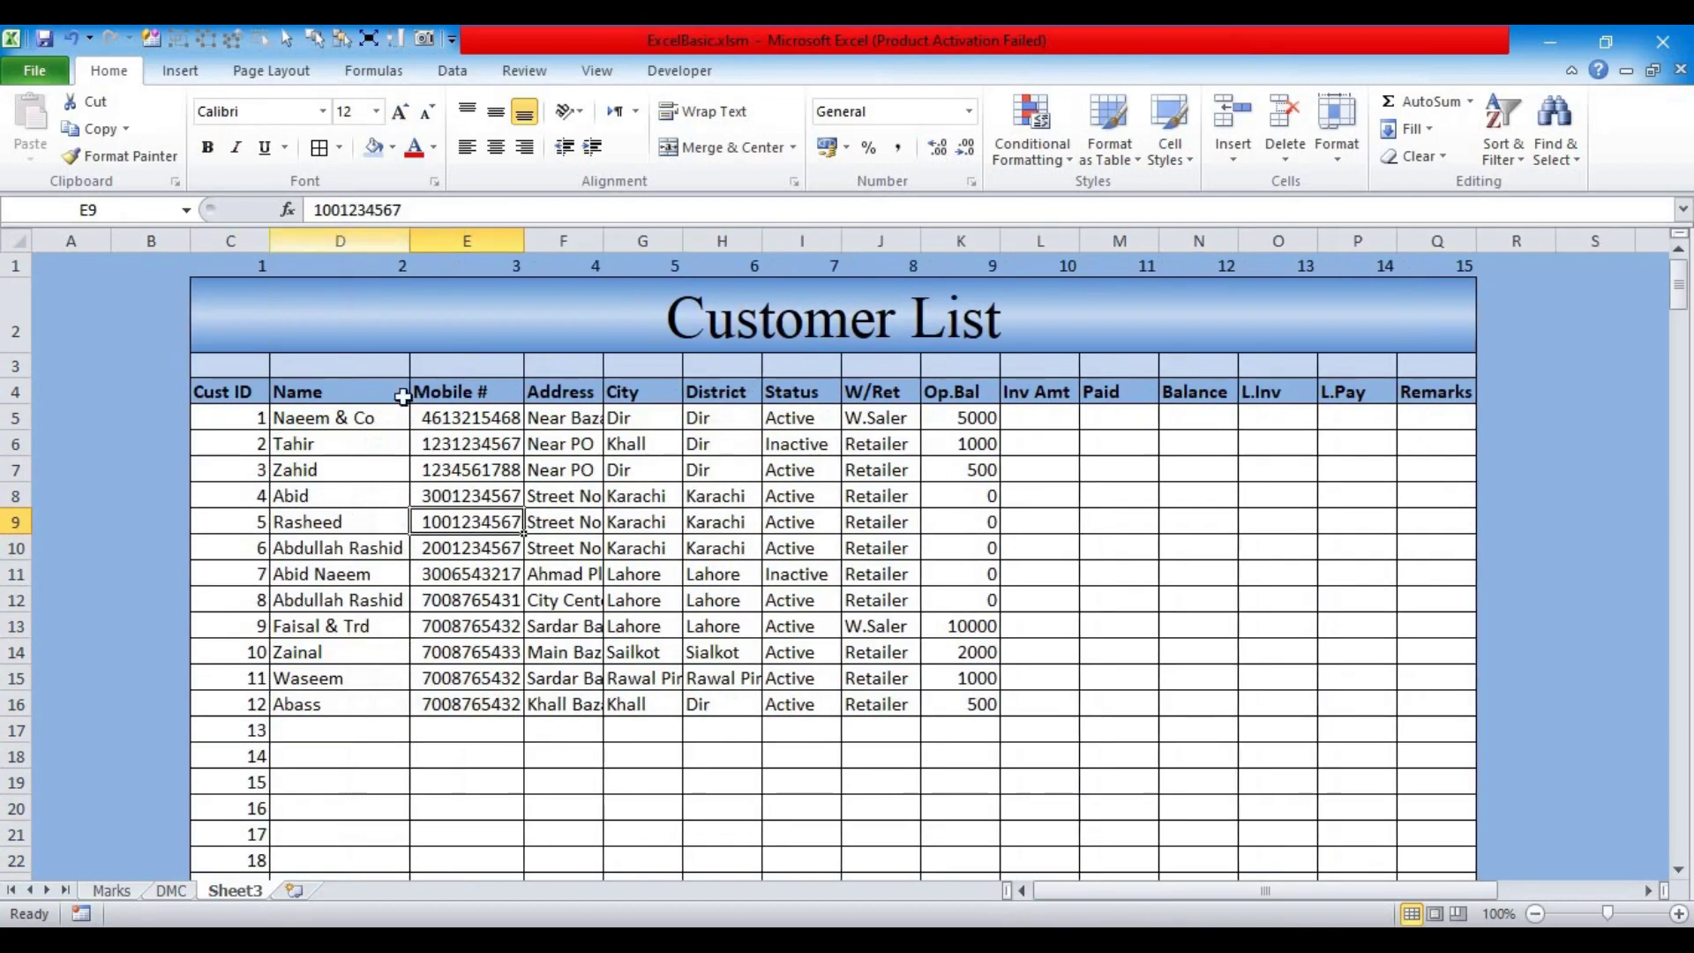
{"action": "left_click_drag", "start_coordinate": [523, 240], "coordinate": [518, 238]}
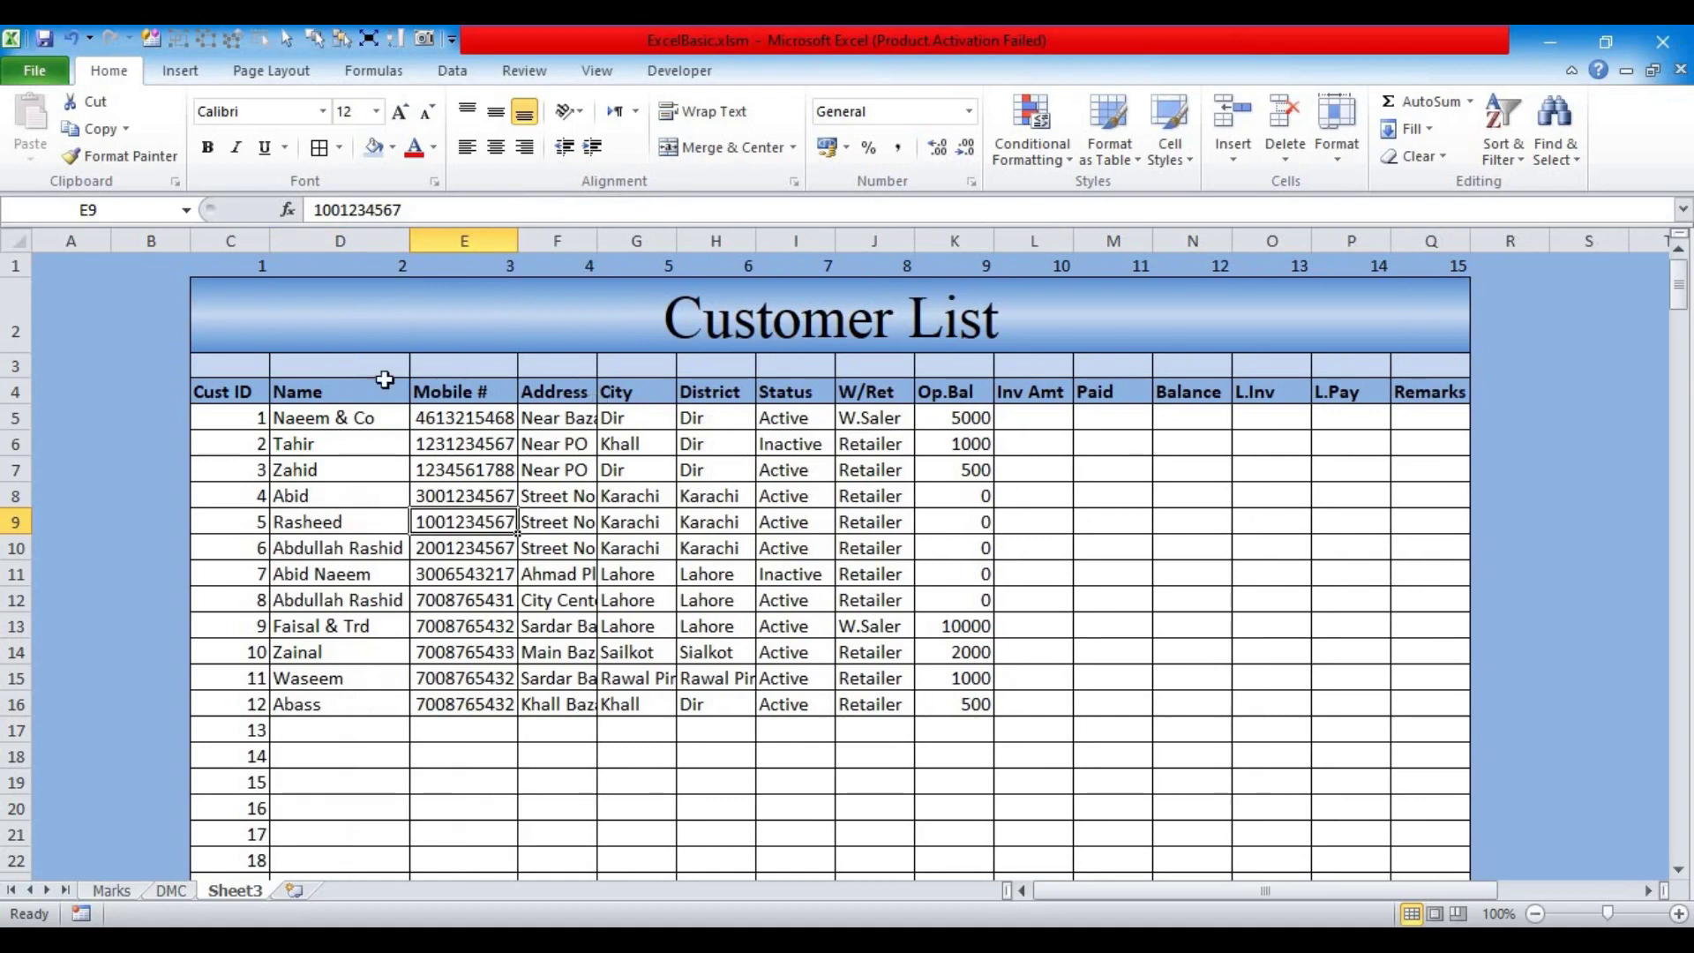
{"action": "left_click_drag", "start_coordinate": [230, 240], "coordinate": [1460, 264]}
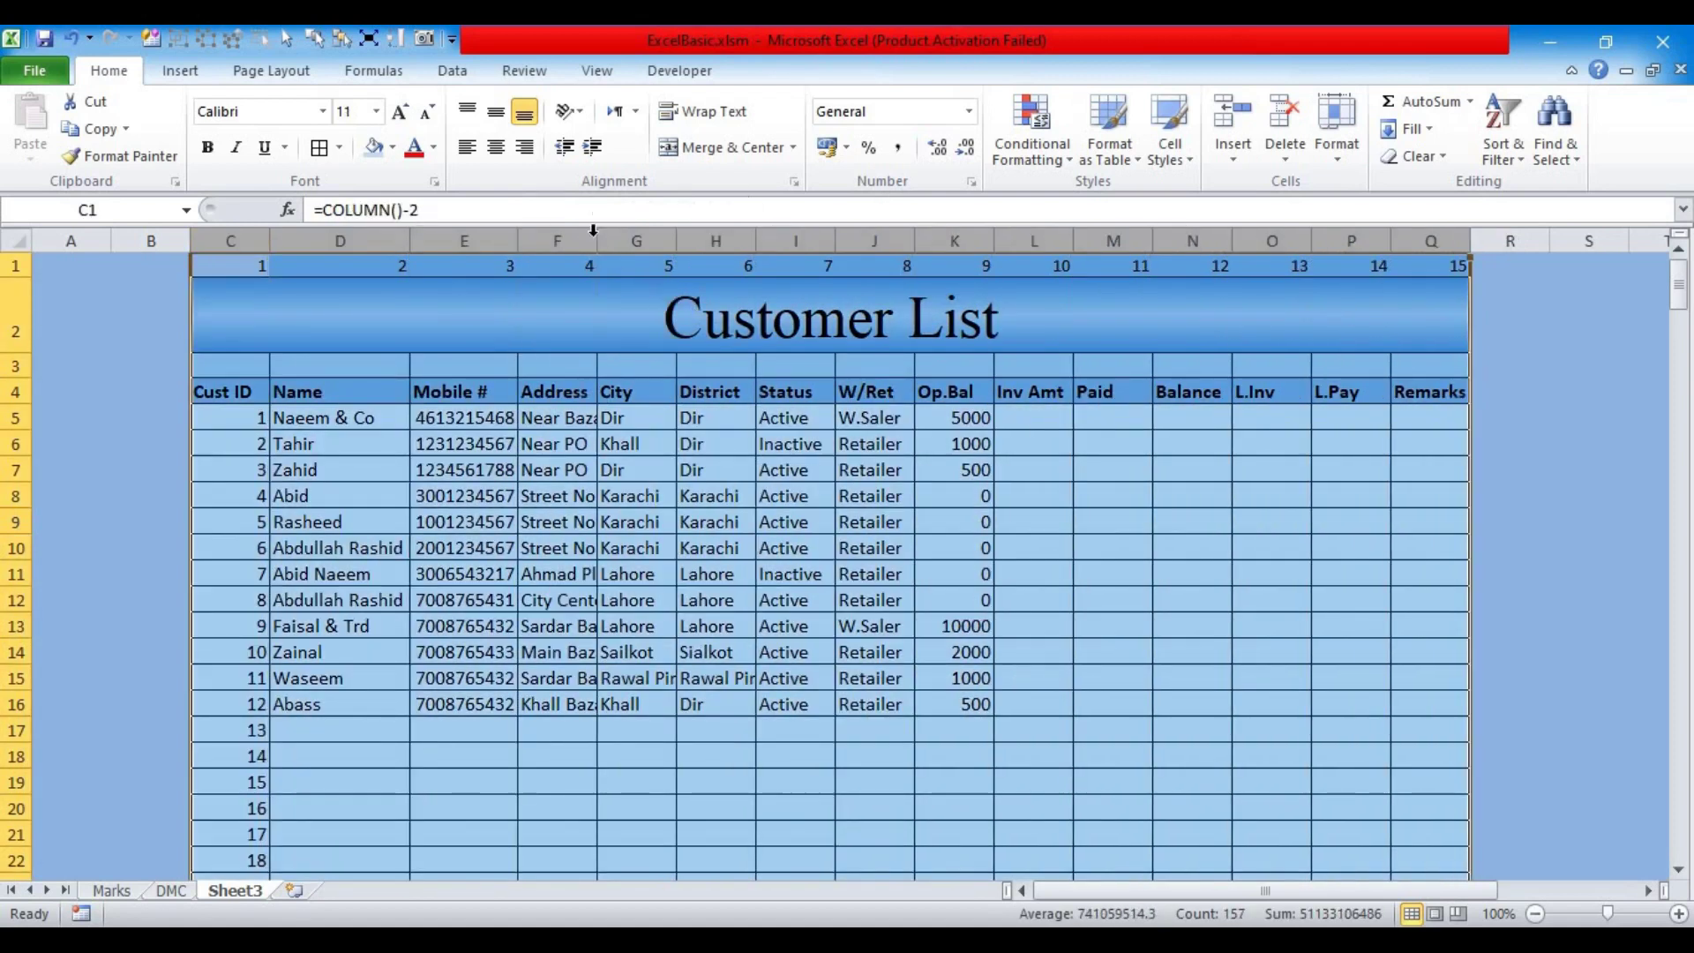
{"action": "double_click", "coordinate": [590, 237]}
{"action": "left_click", "coordinate": [578, 516]}
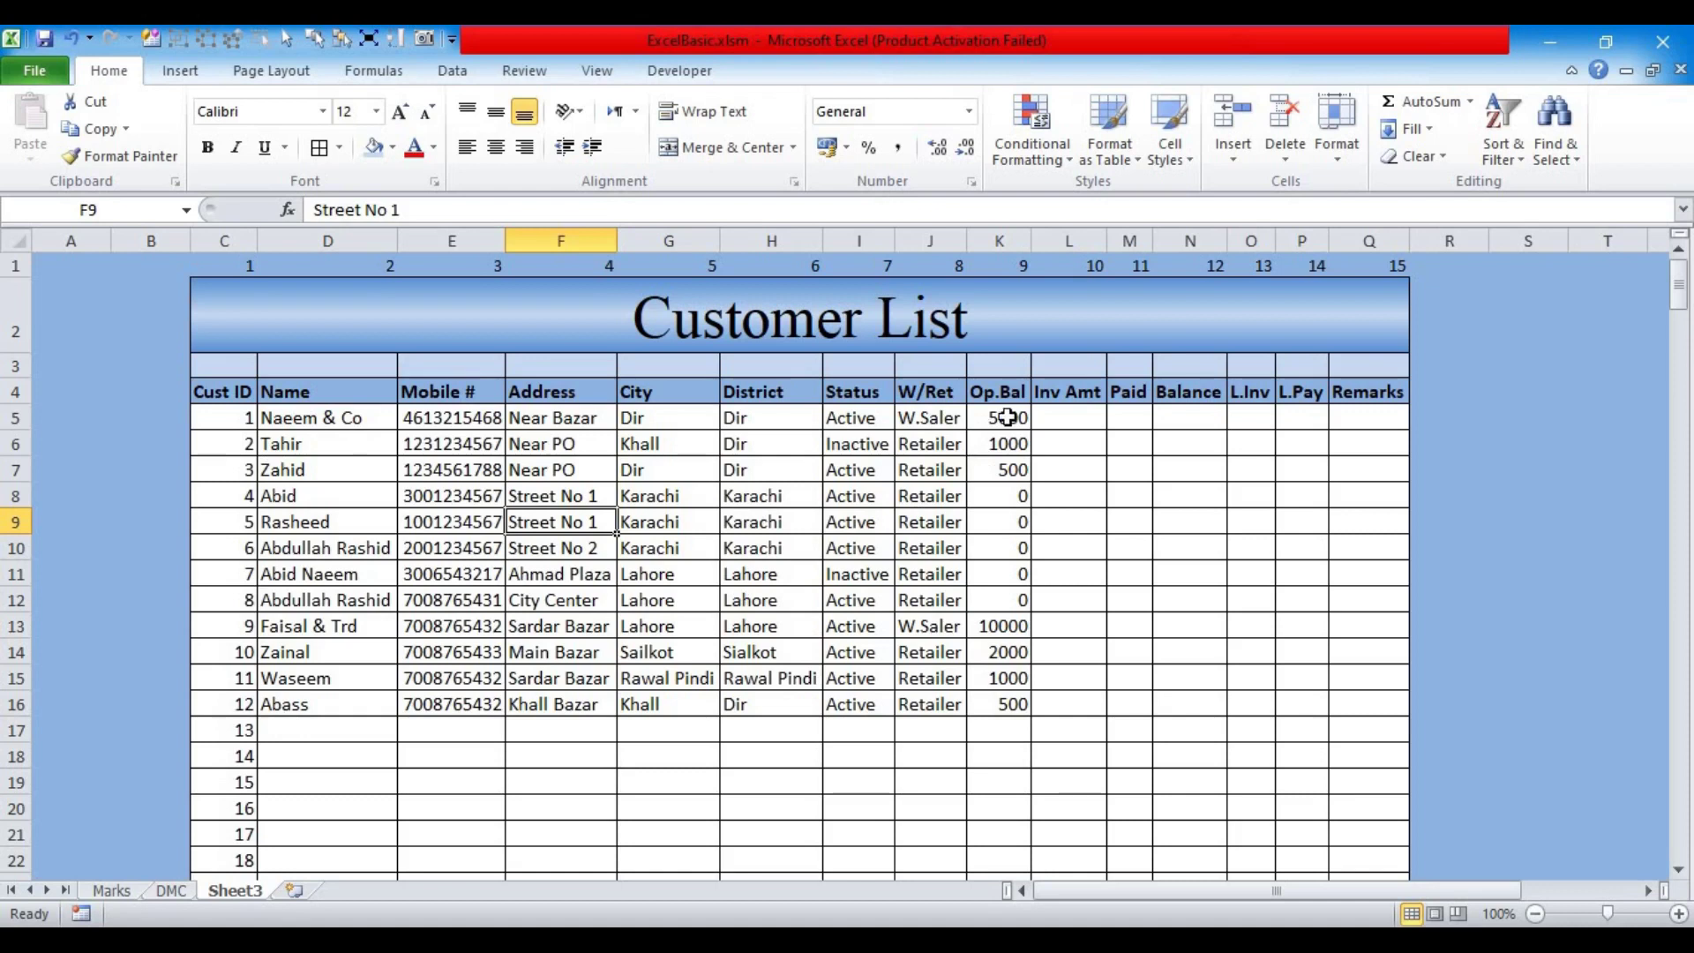
Step: Rename the Cust ID header to C.ID and narrow column C to fit
{"action": "left_click", "coordinate": [239, 391]}
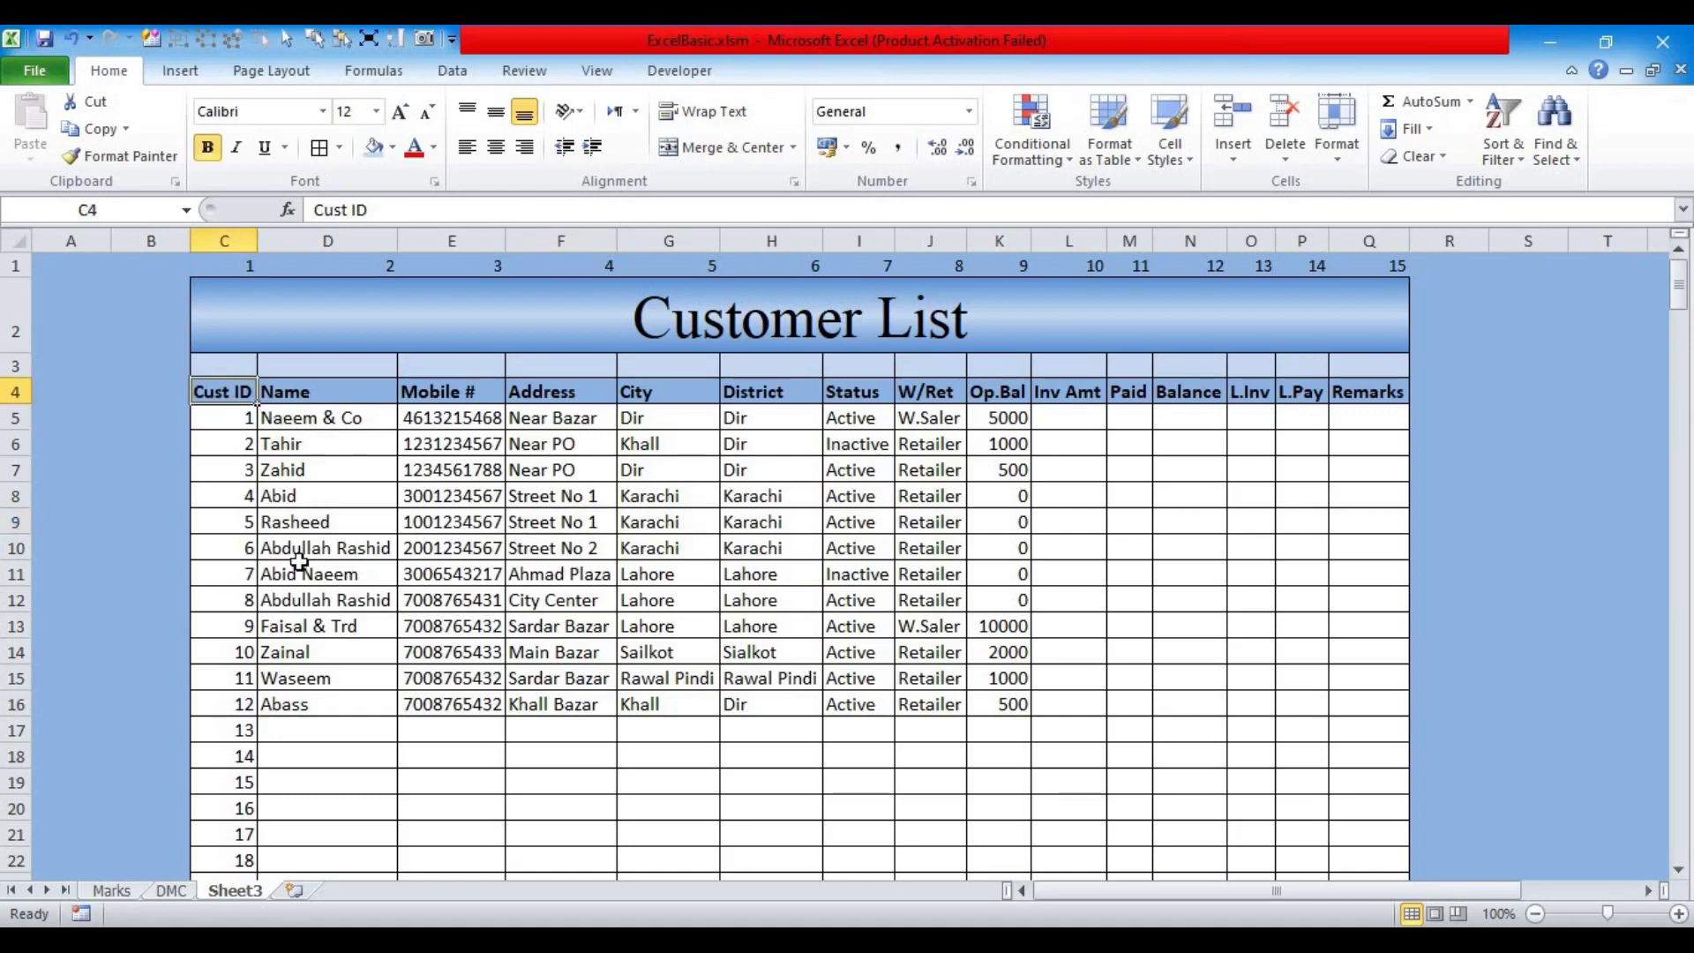
{"action": "type", "text": "C.I"}
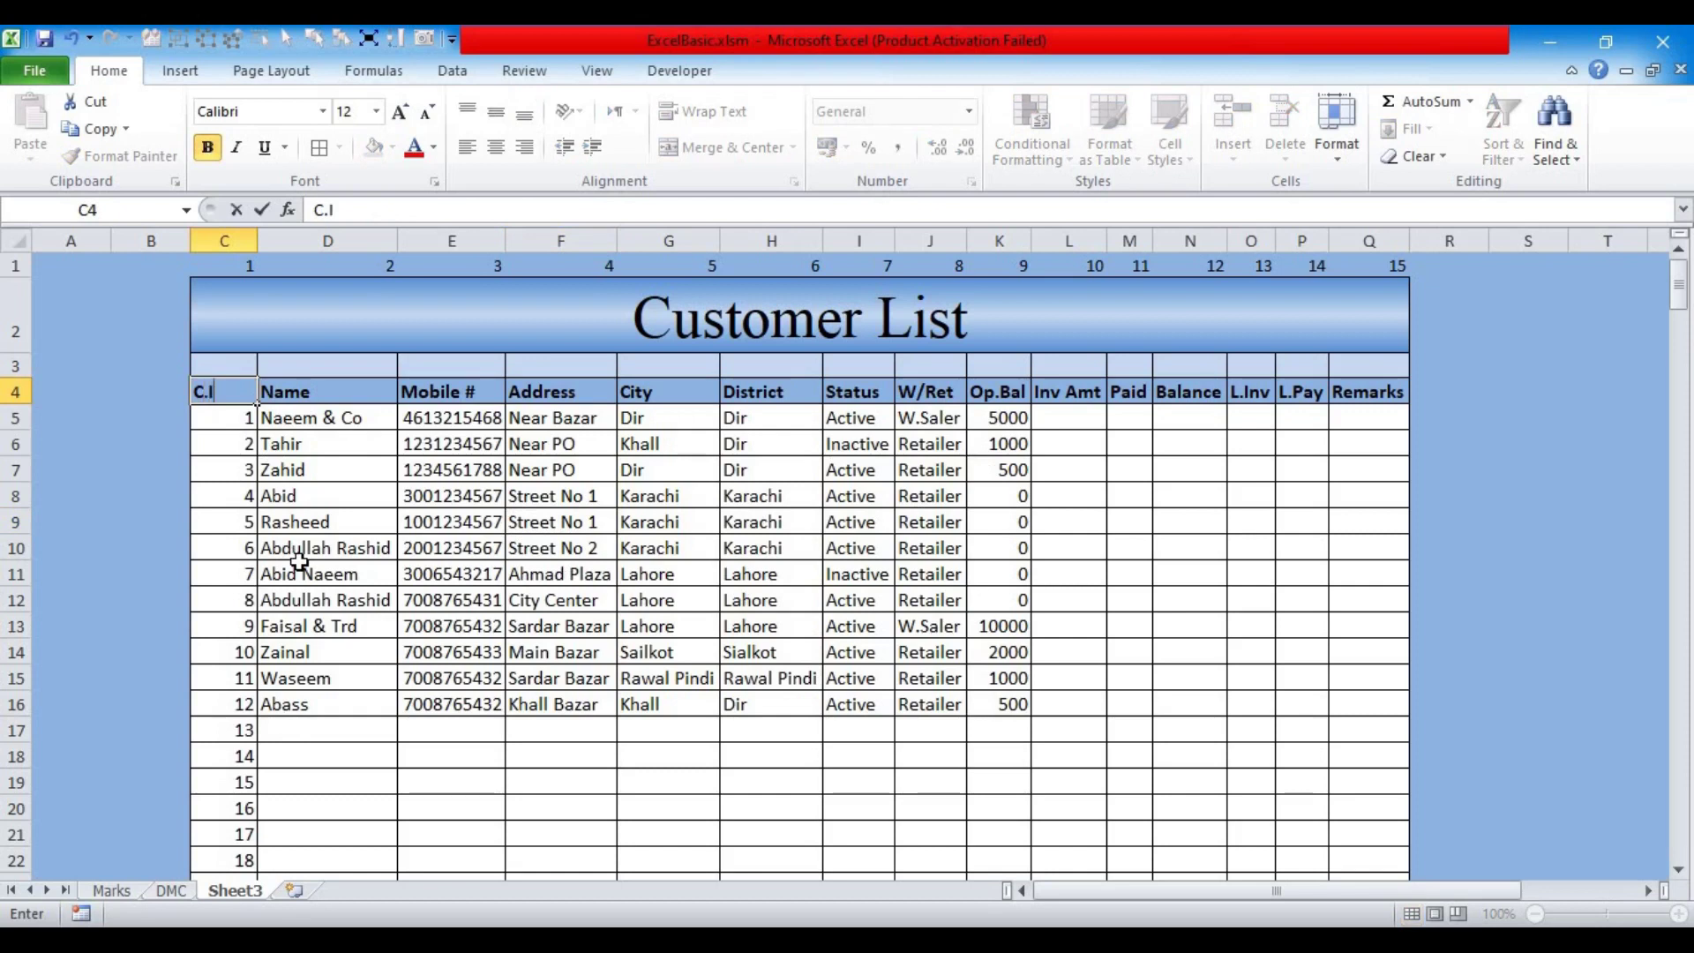
{"action": "type", "text": "D"}
{"action": "key", "text": "Tab"}
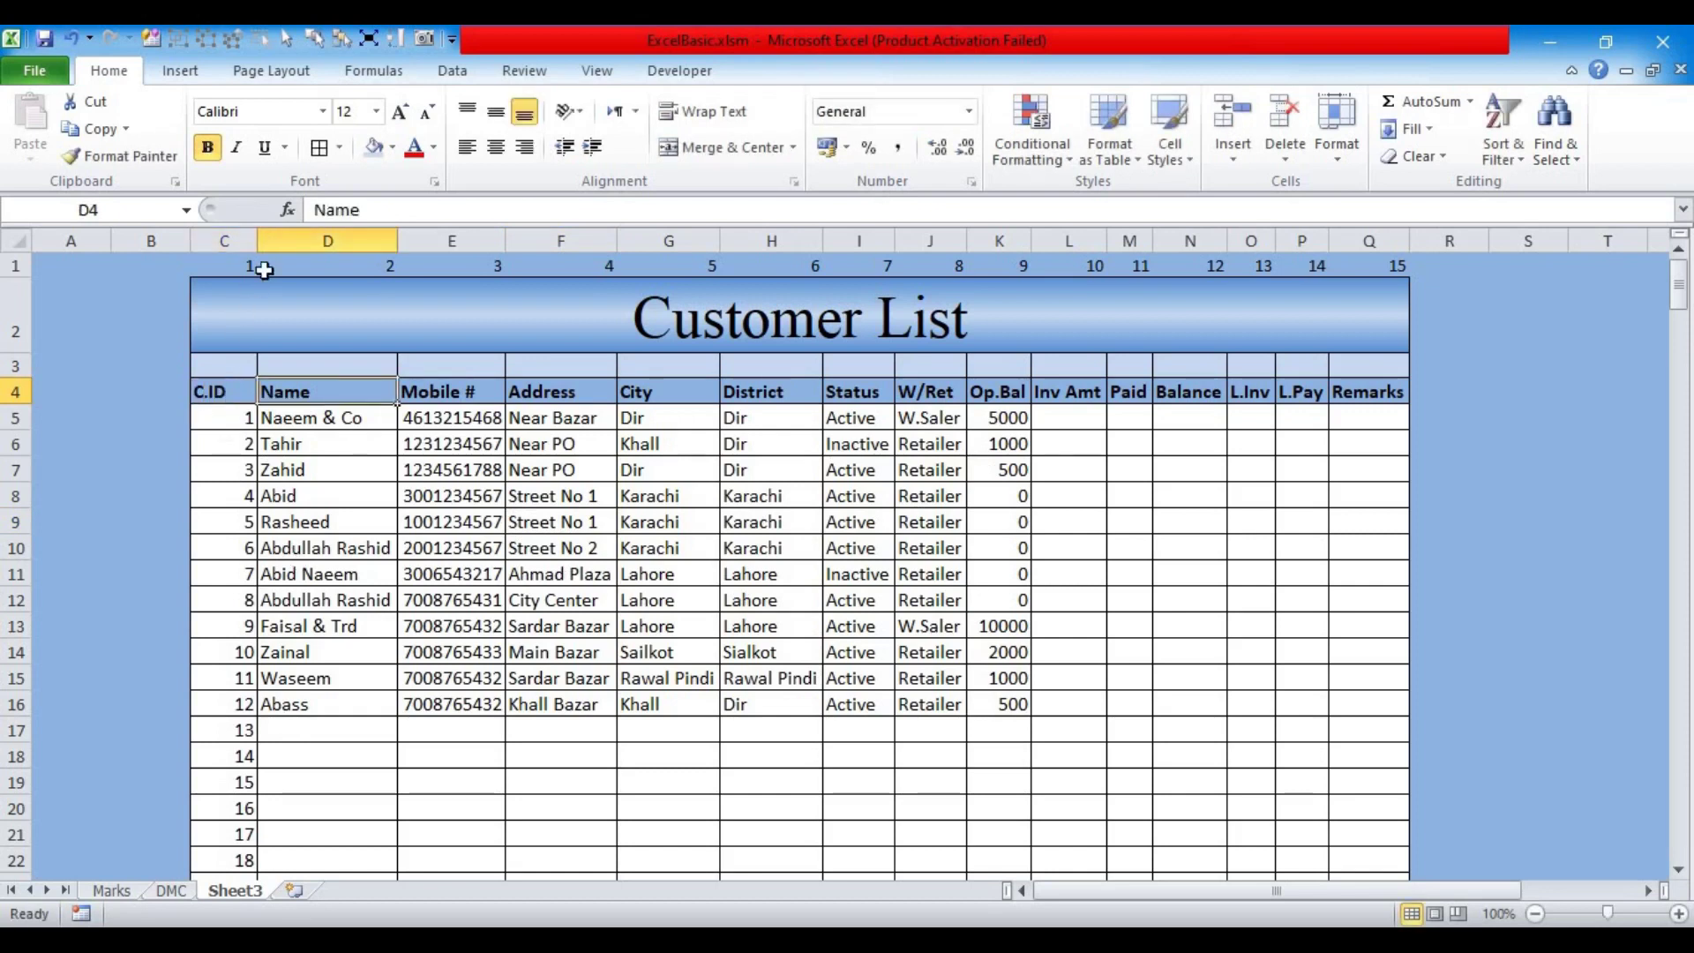
{"action": "left_click_drag", "start_coordinate": [259, 240], "coordinate": [231, 240]}
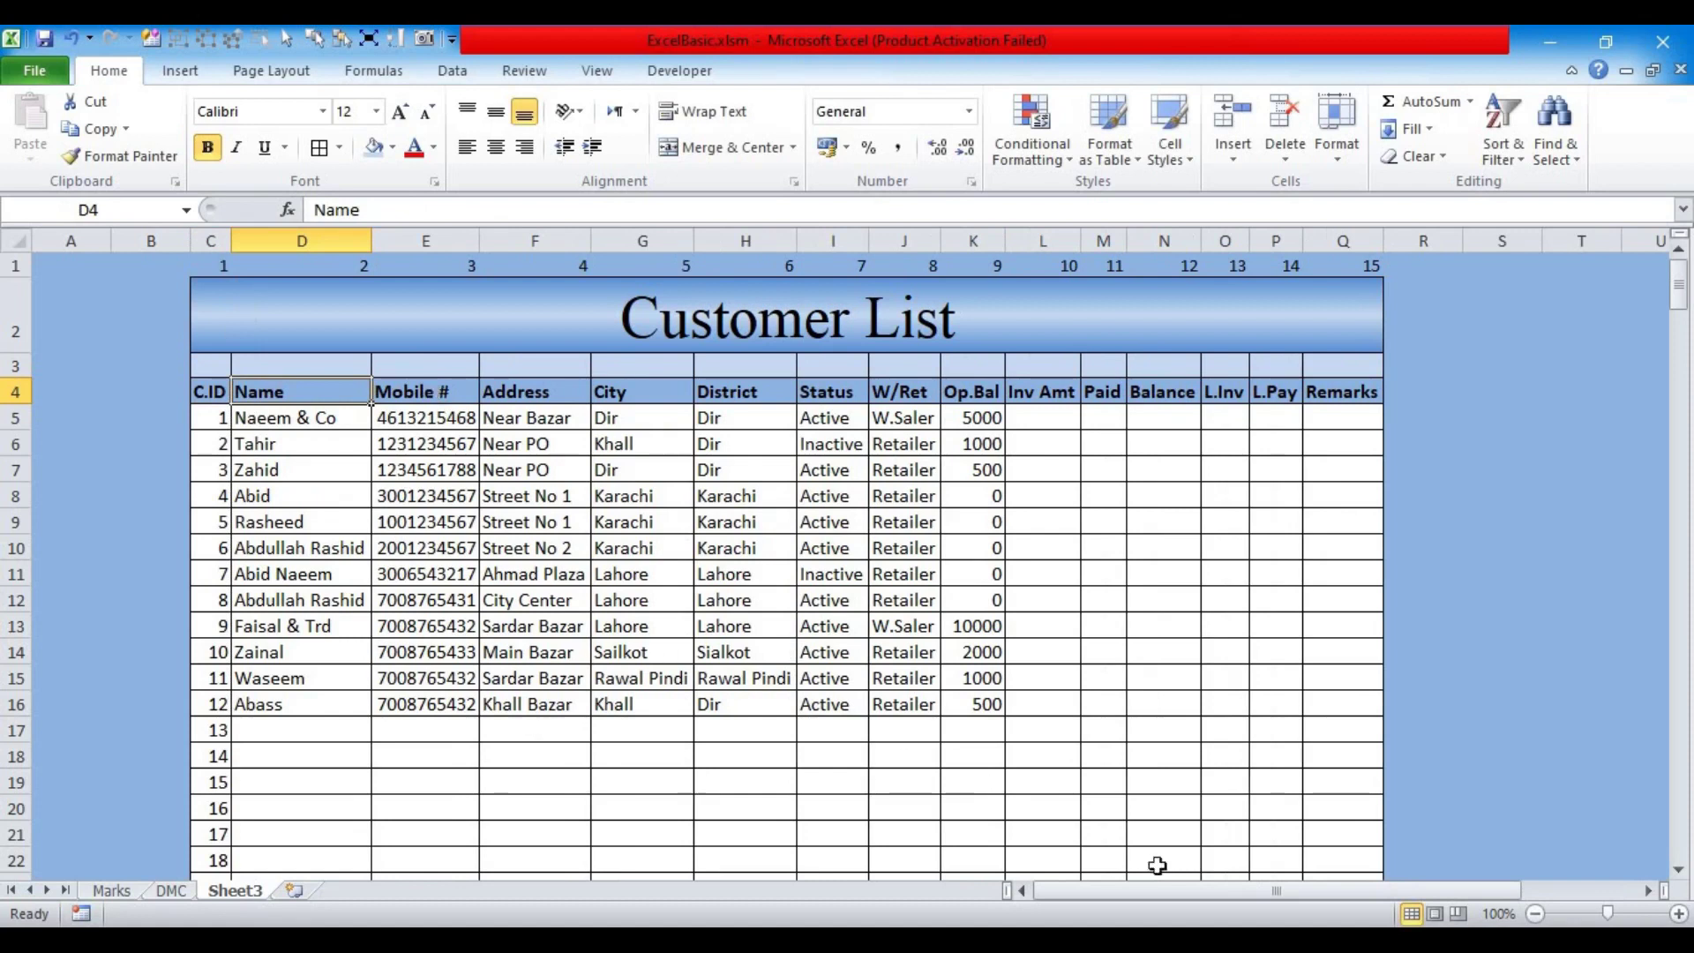
Step: Zoom in, AutoFit the Mobile # column, and narrow margin column A
{"action": "left_click", "coordinate": [1678, 913]}
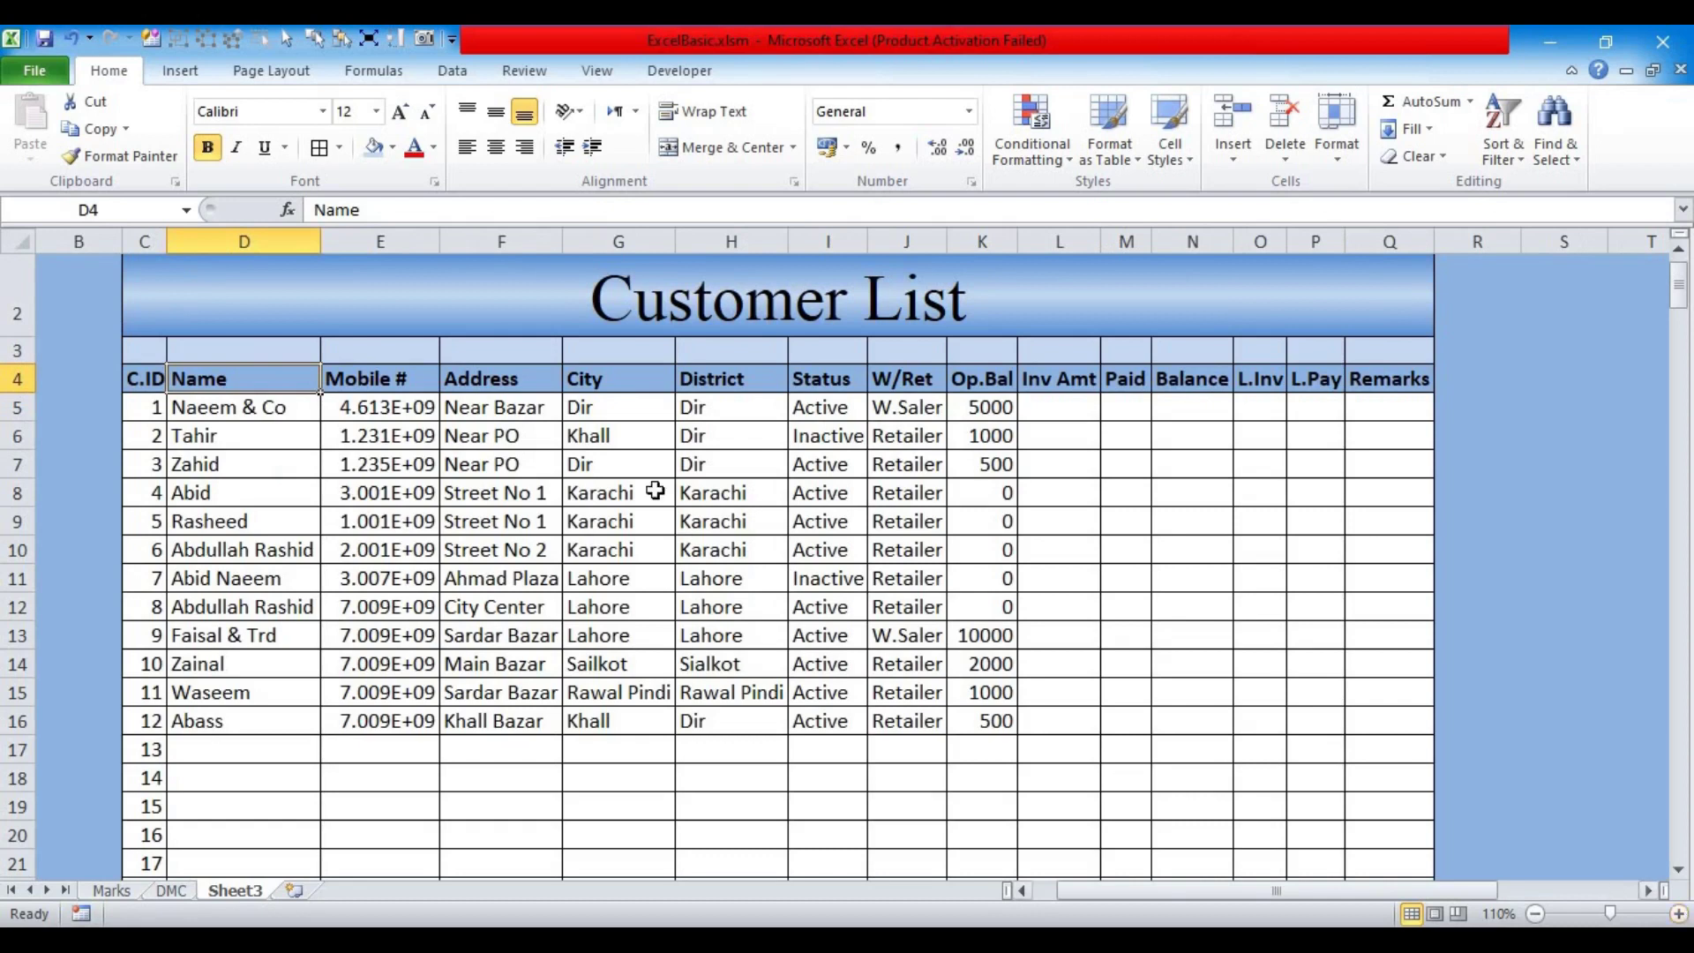
{"action": "double_click", "coordinate": [439, 246]}
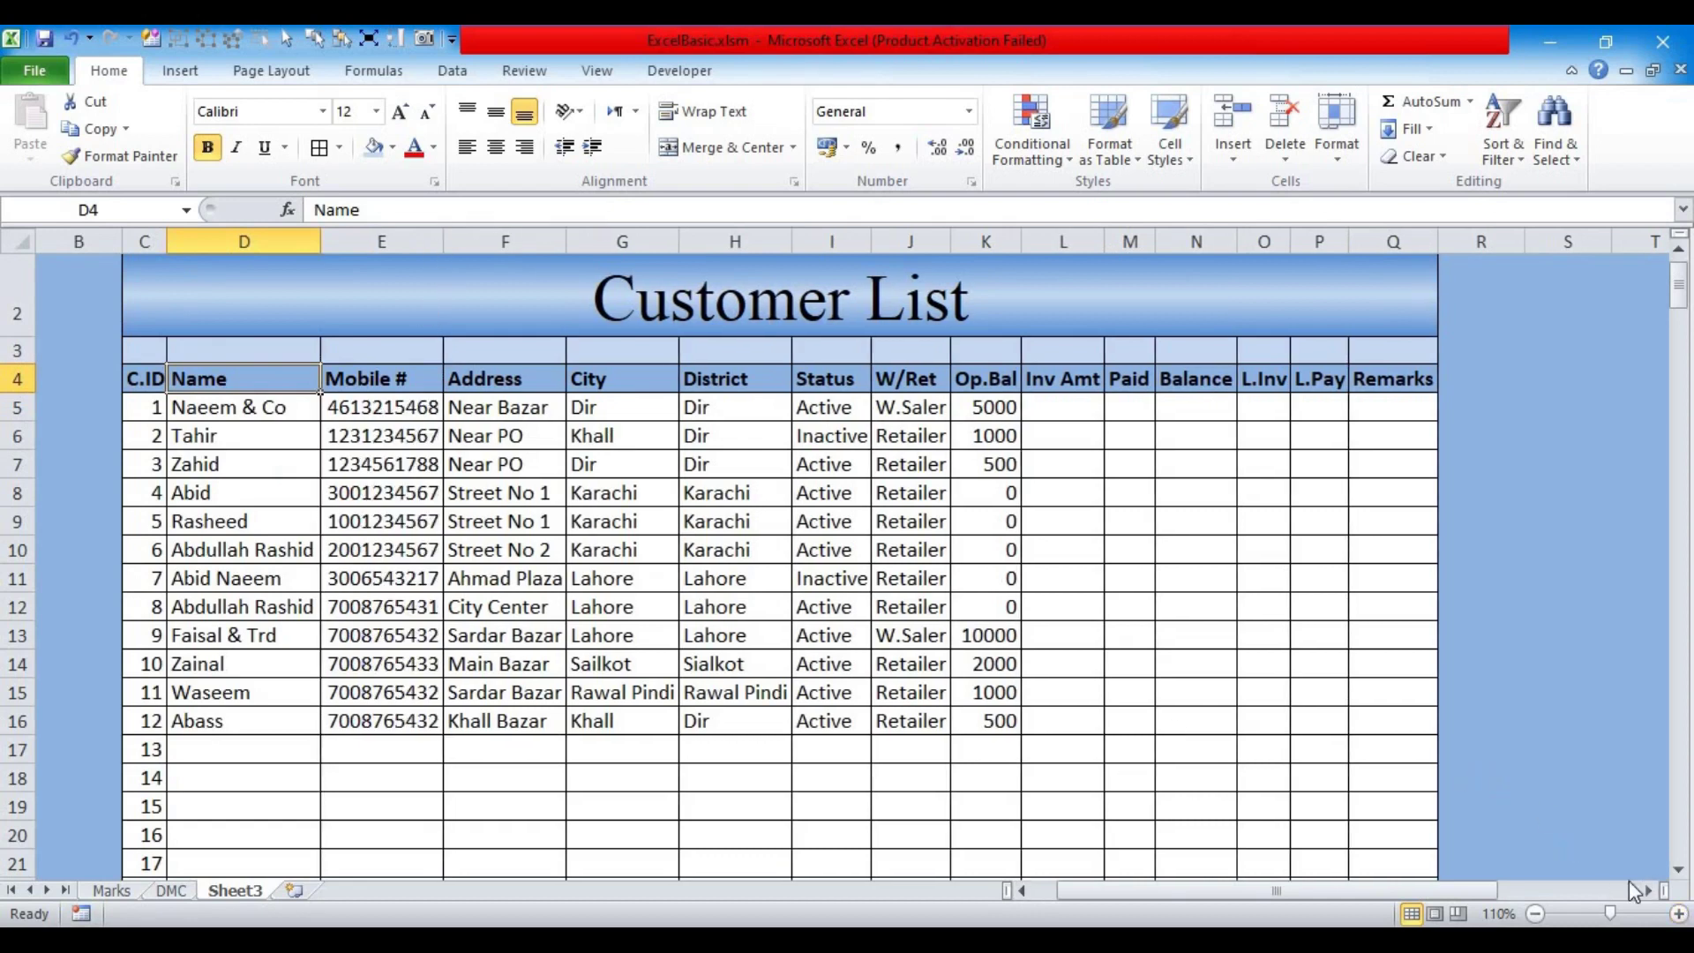
{"action": "left_click", "coordinate": [1679, 915]}
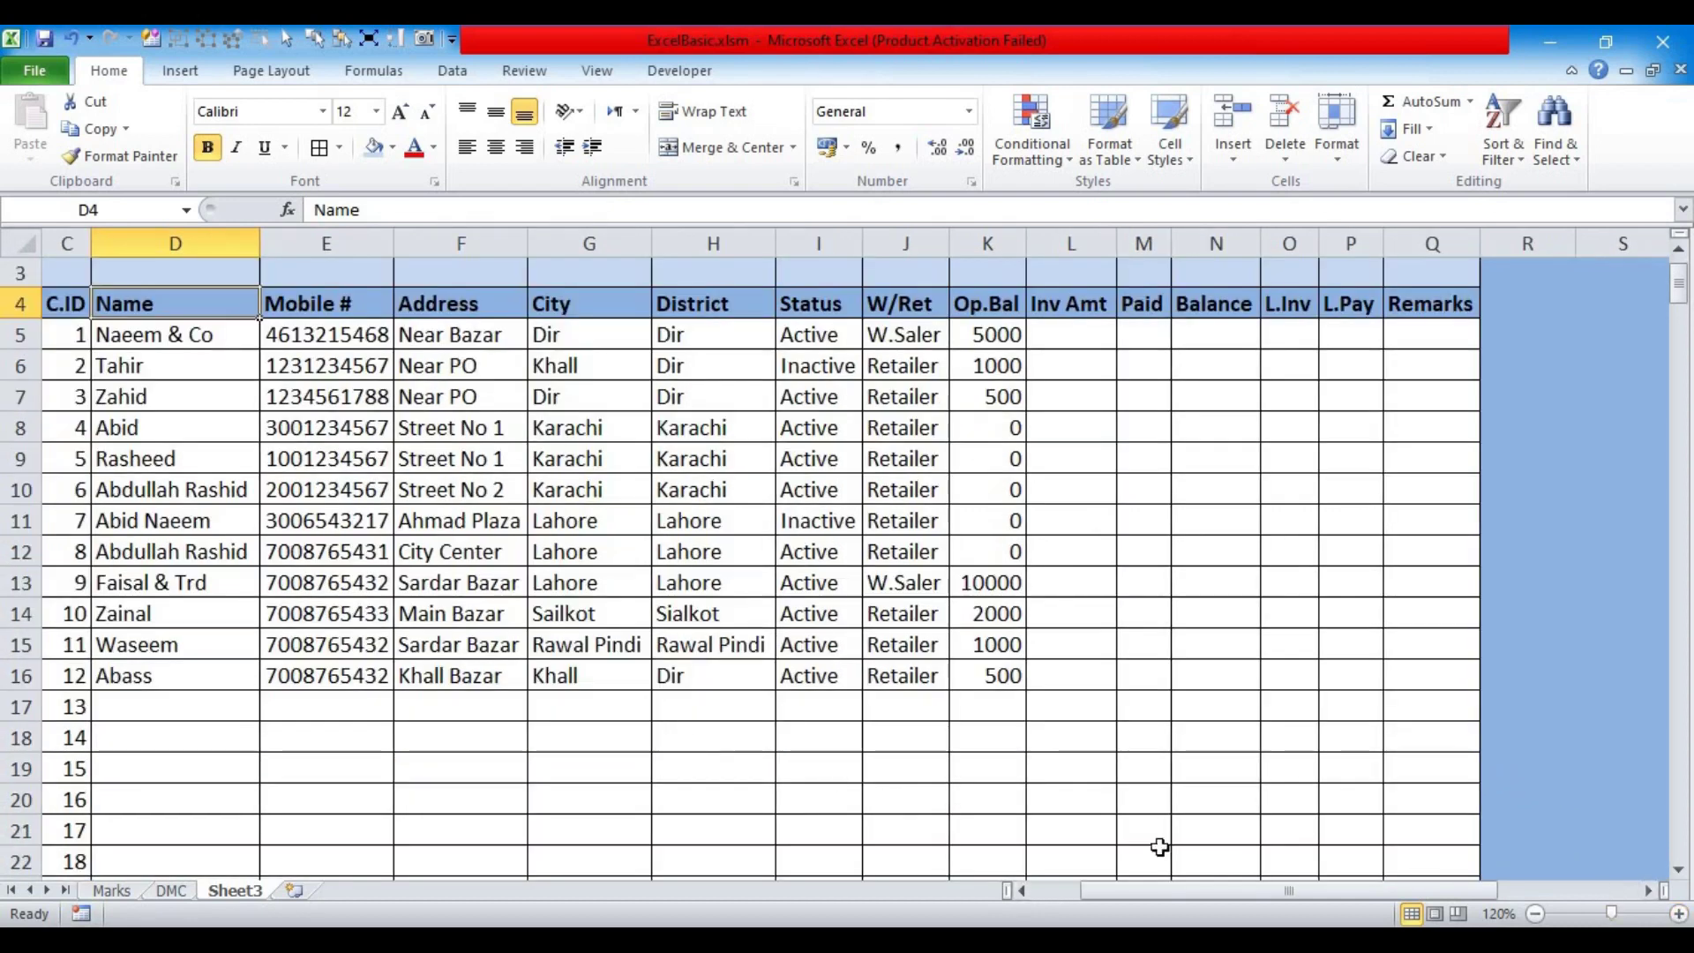
{"action": "left_click_drag", "start_coordinate": [1147, 891], "coordinate": [1120, 904]}
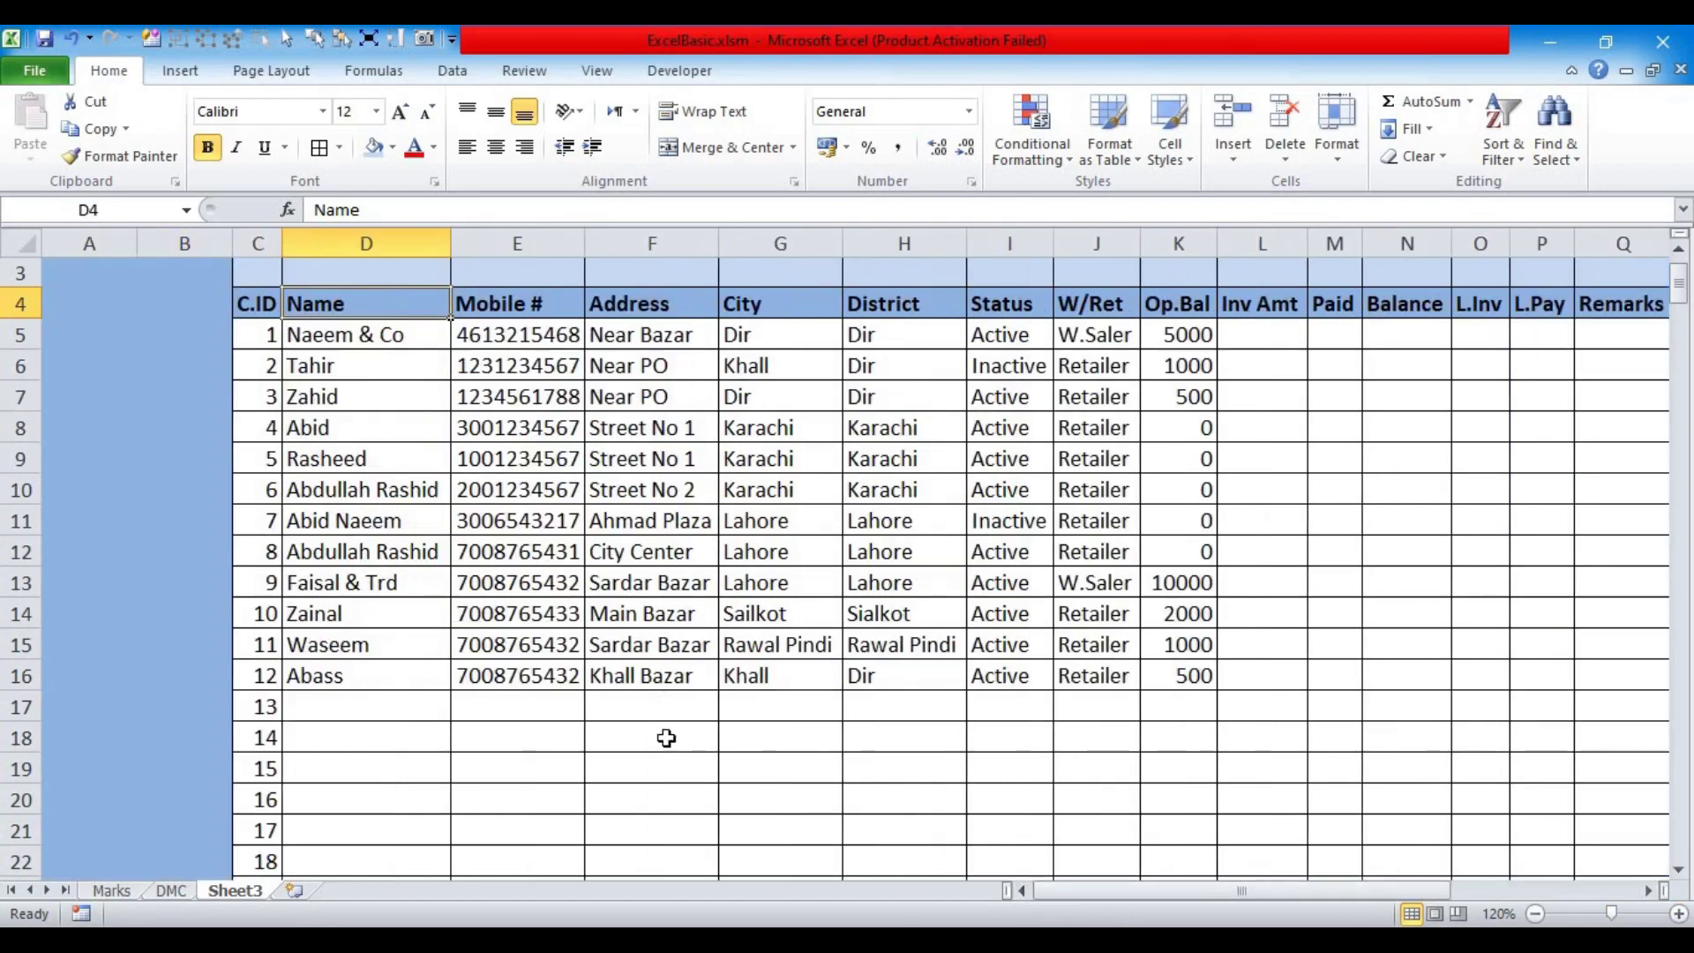
{"action": "mouse_move", "coordinate": [130, 246]}
{"action": "left_mouse_down"}
{"action": "mouse_move", "coordinate": [79, 248]}
{"action": "mouse_move", "coordinate": [163, 244]}
{"action": "mouse_move", "coordinate": [131, 245]}
{"action": "left_mouse_up"}
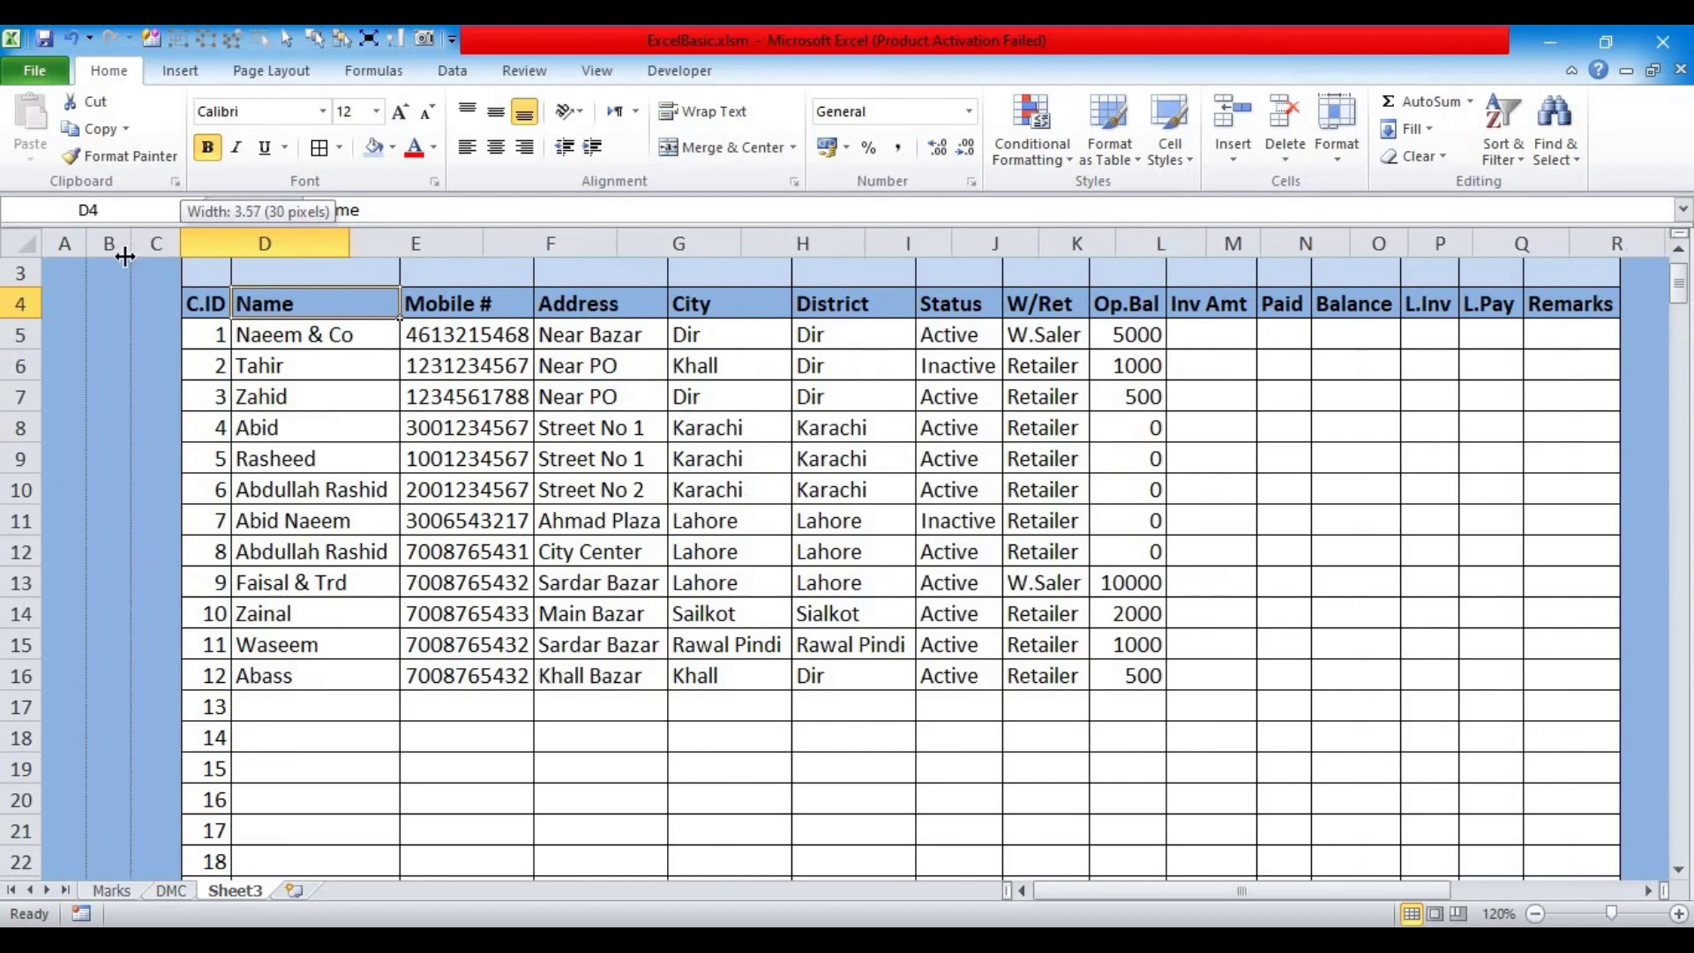
{"action": "scroll", "coordinate": [335, 441], "scroll_direction": "up", "scroll_amount": 1}
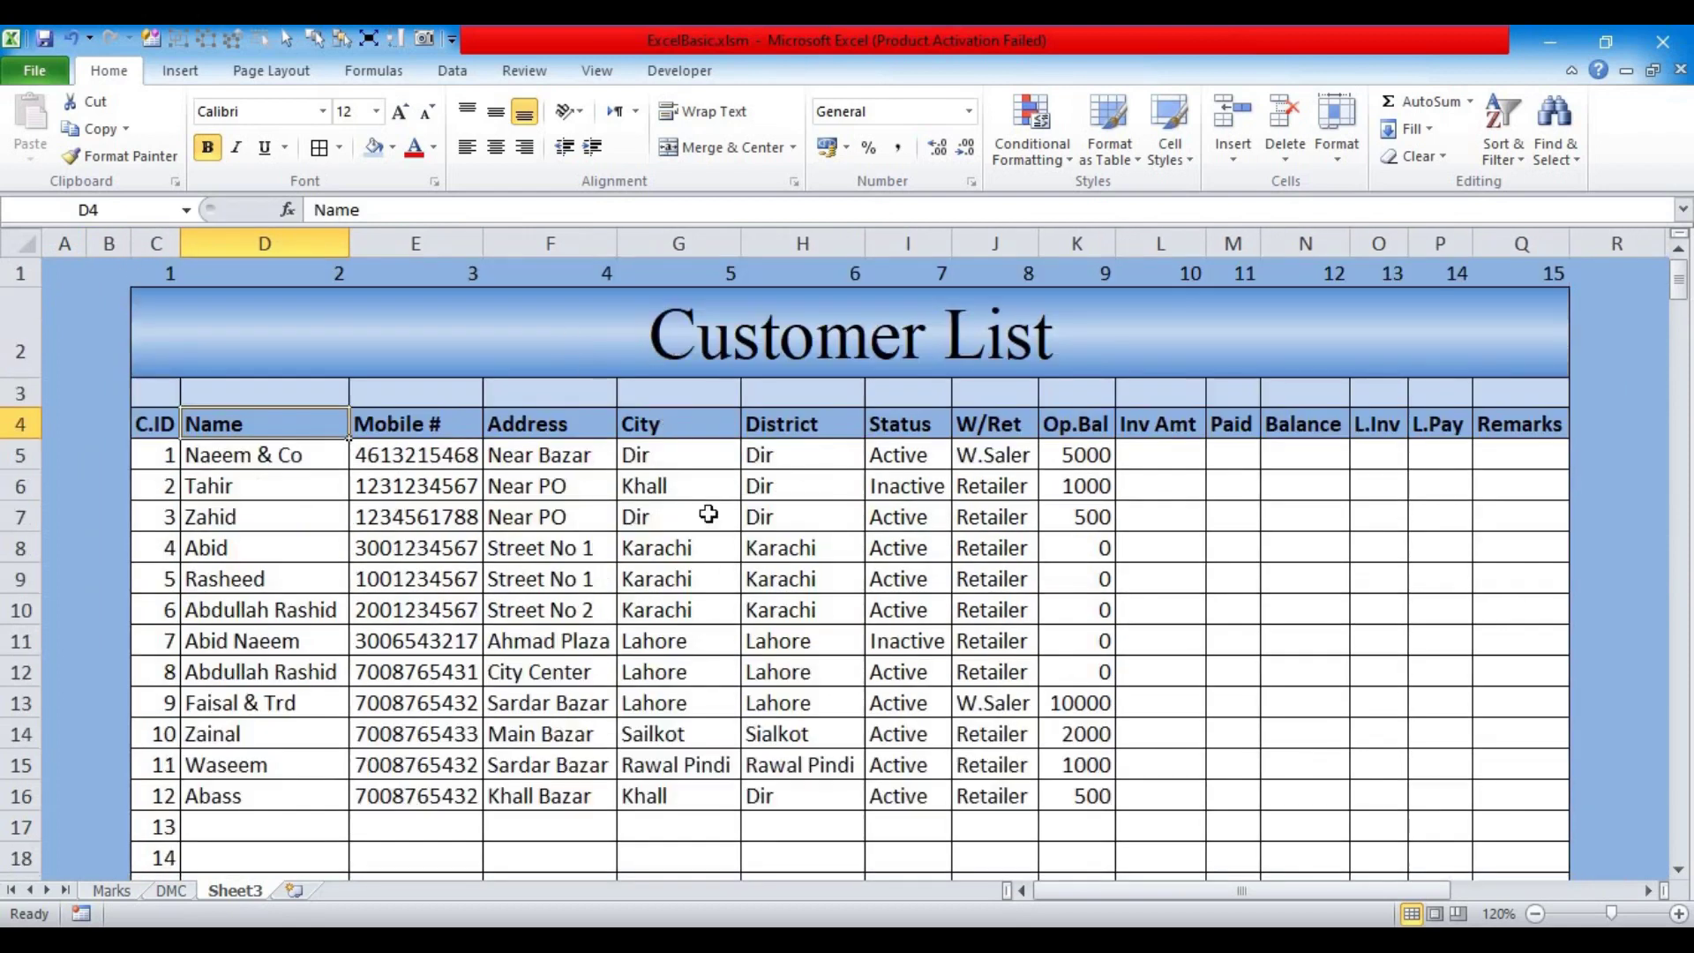
{"action": "left_click", "coordinate": [1536, 914]}
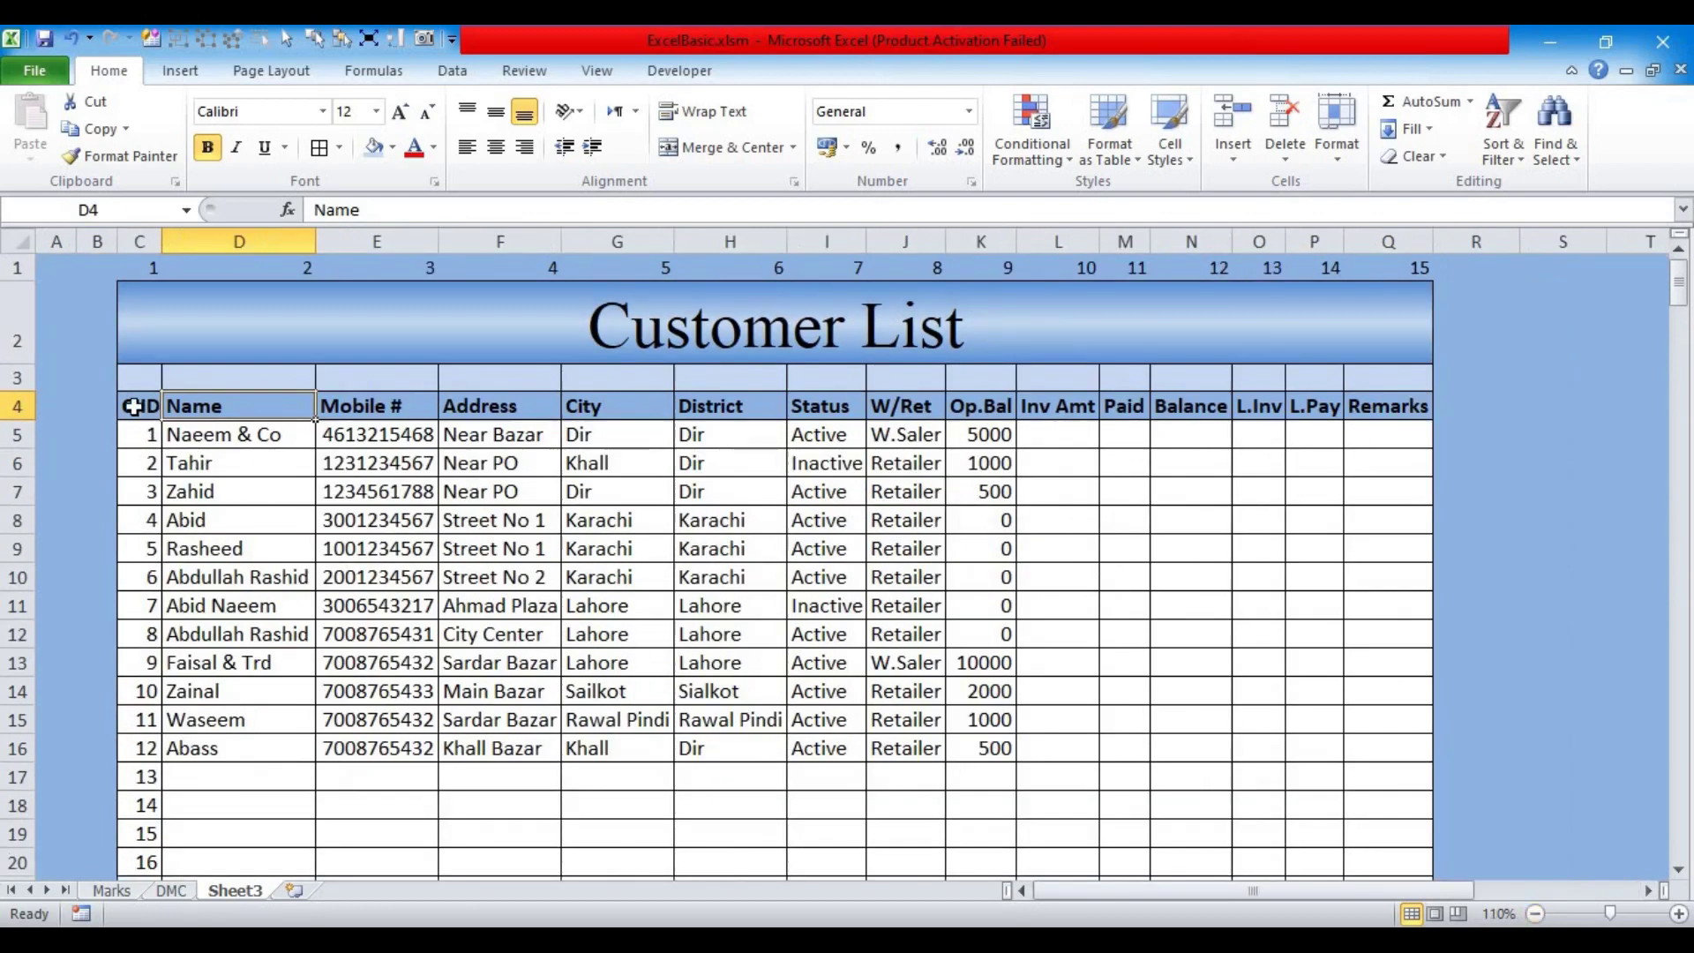
Step: Widen the Mobile #, Address, City, District and Status columns, and clear the Status values
{"action": "left_click", "coordinate": [355, 407]}
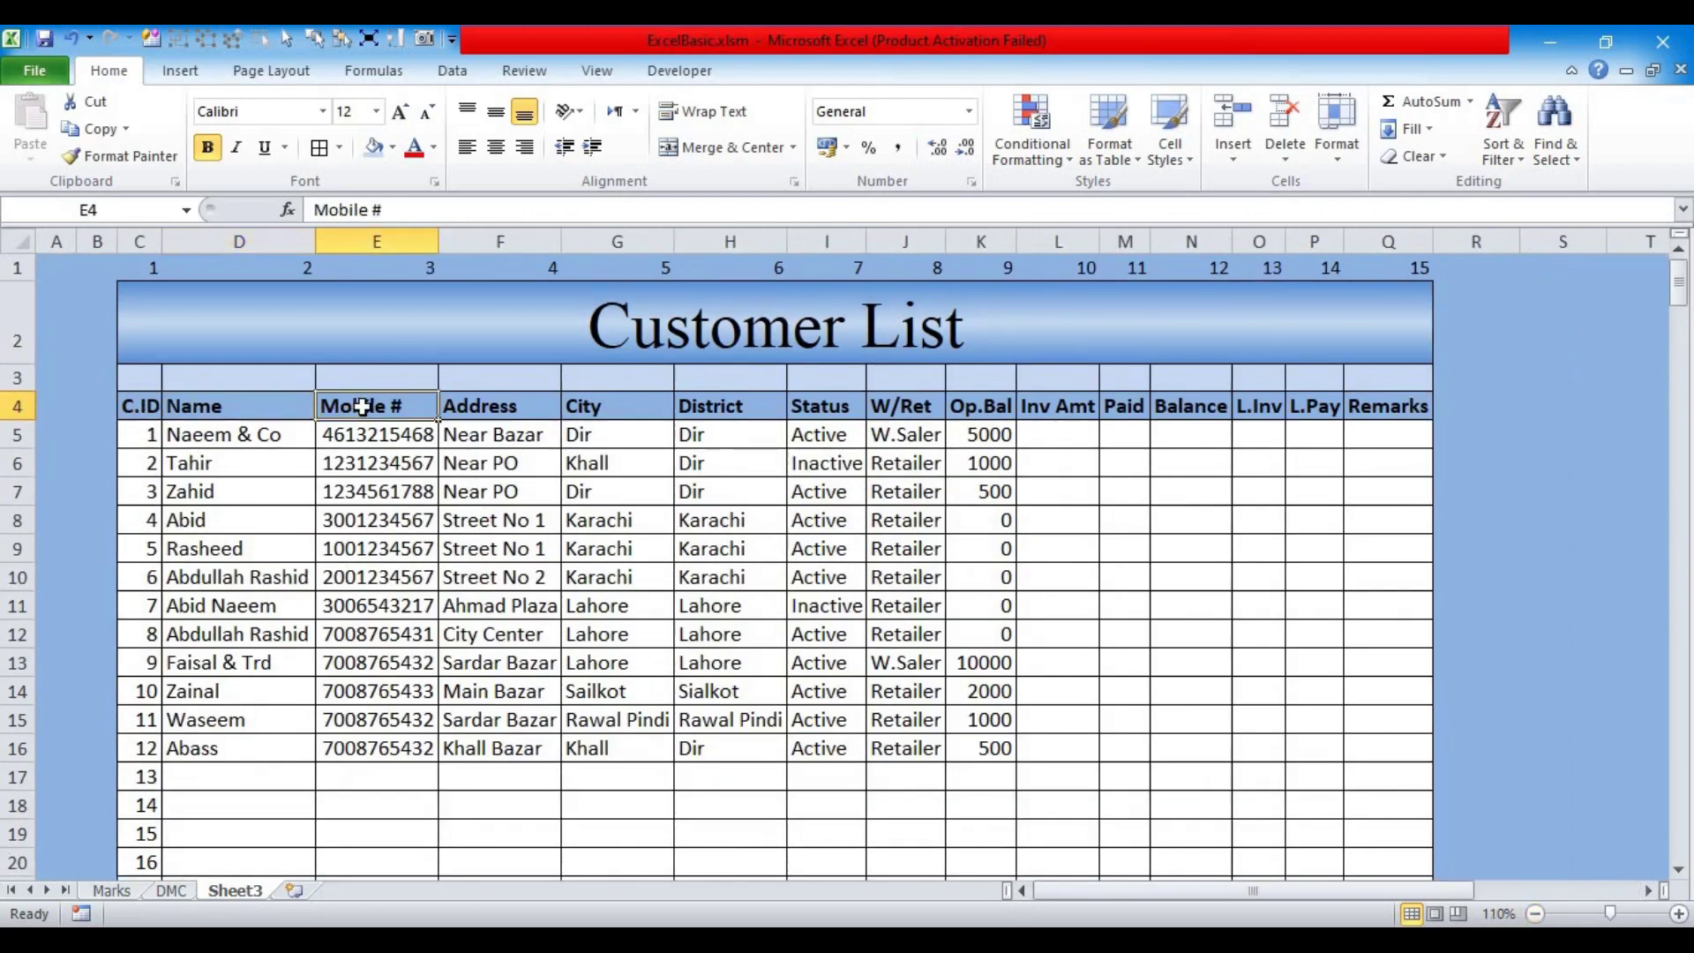
{"action": "left_click_drag", "start_coordinate": [436, 233], "coordinate": [466, 238]}
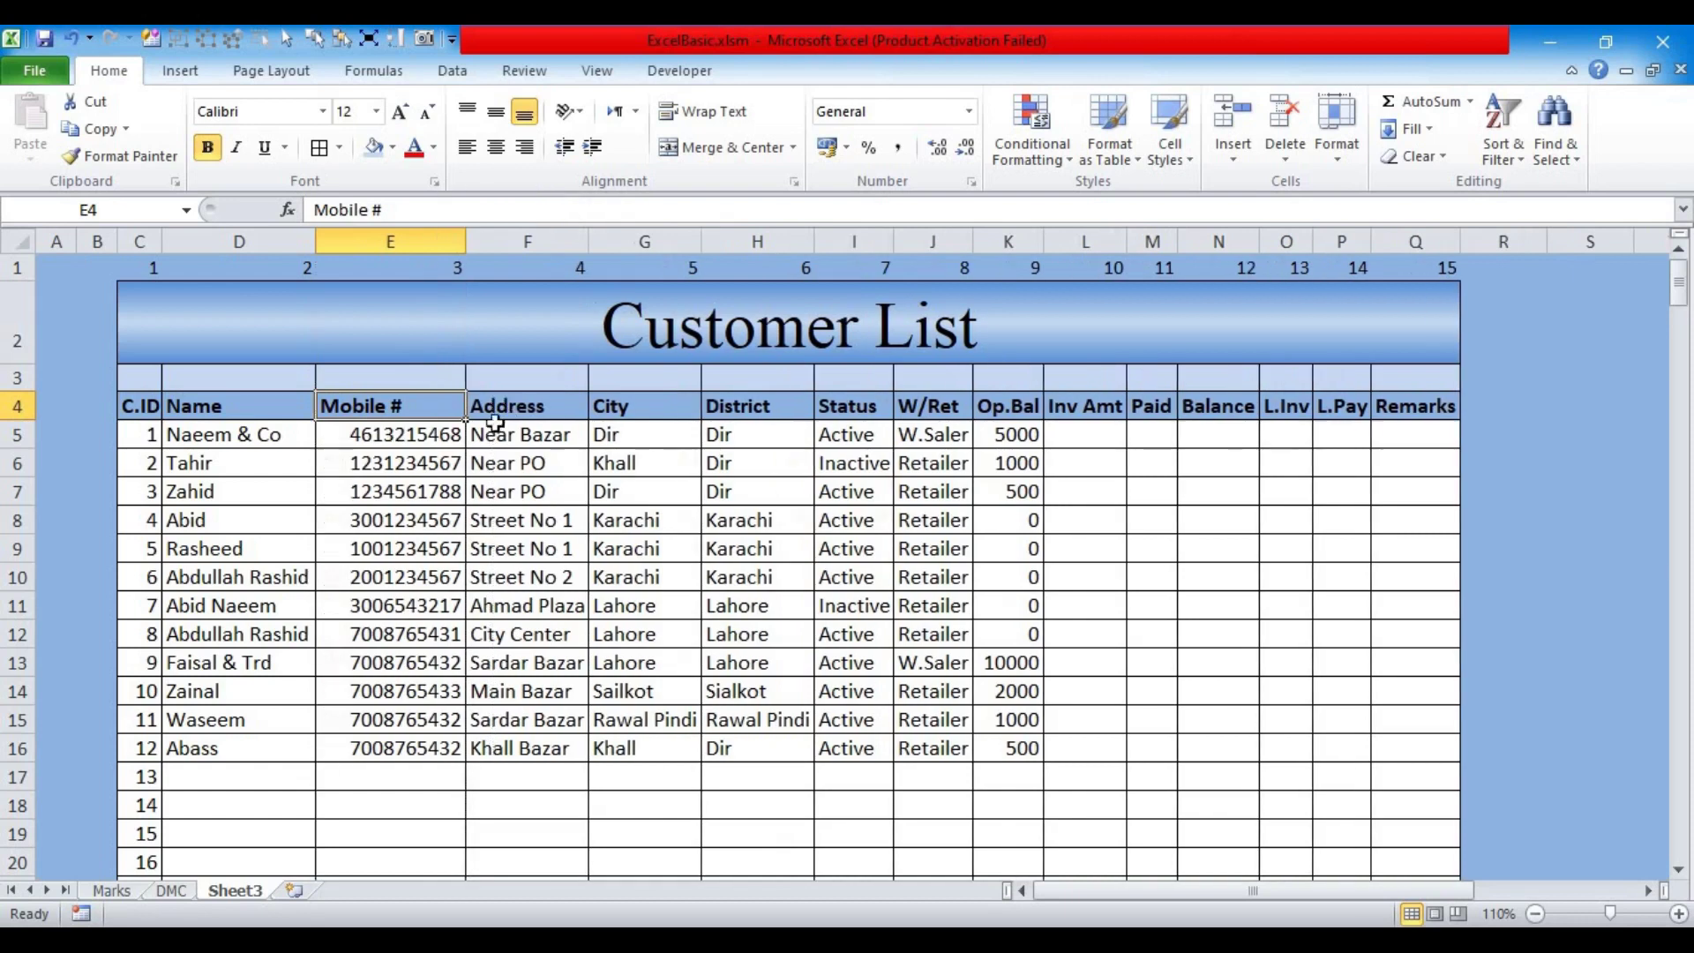
{"action": "left_click_drag", "start_coordinate": [588, 240], "coordinate": [610, 241]}
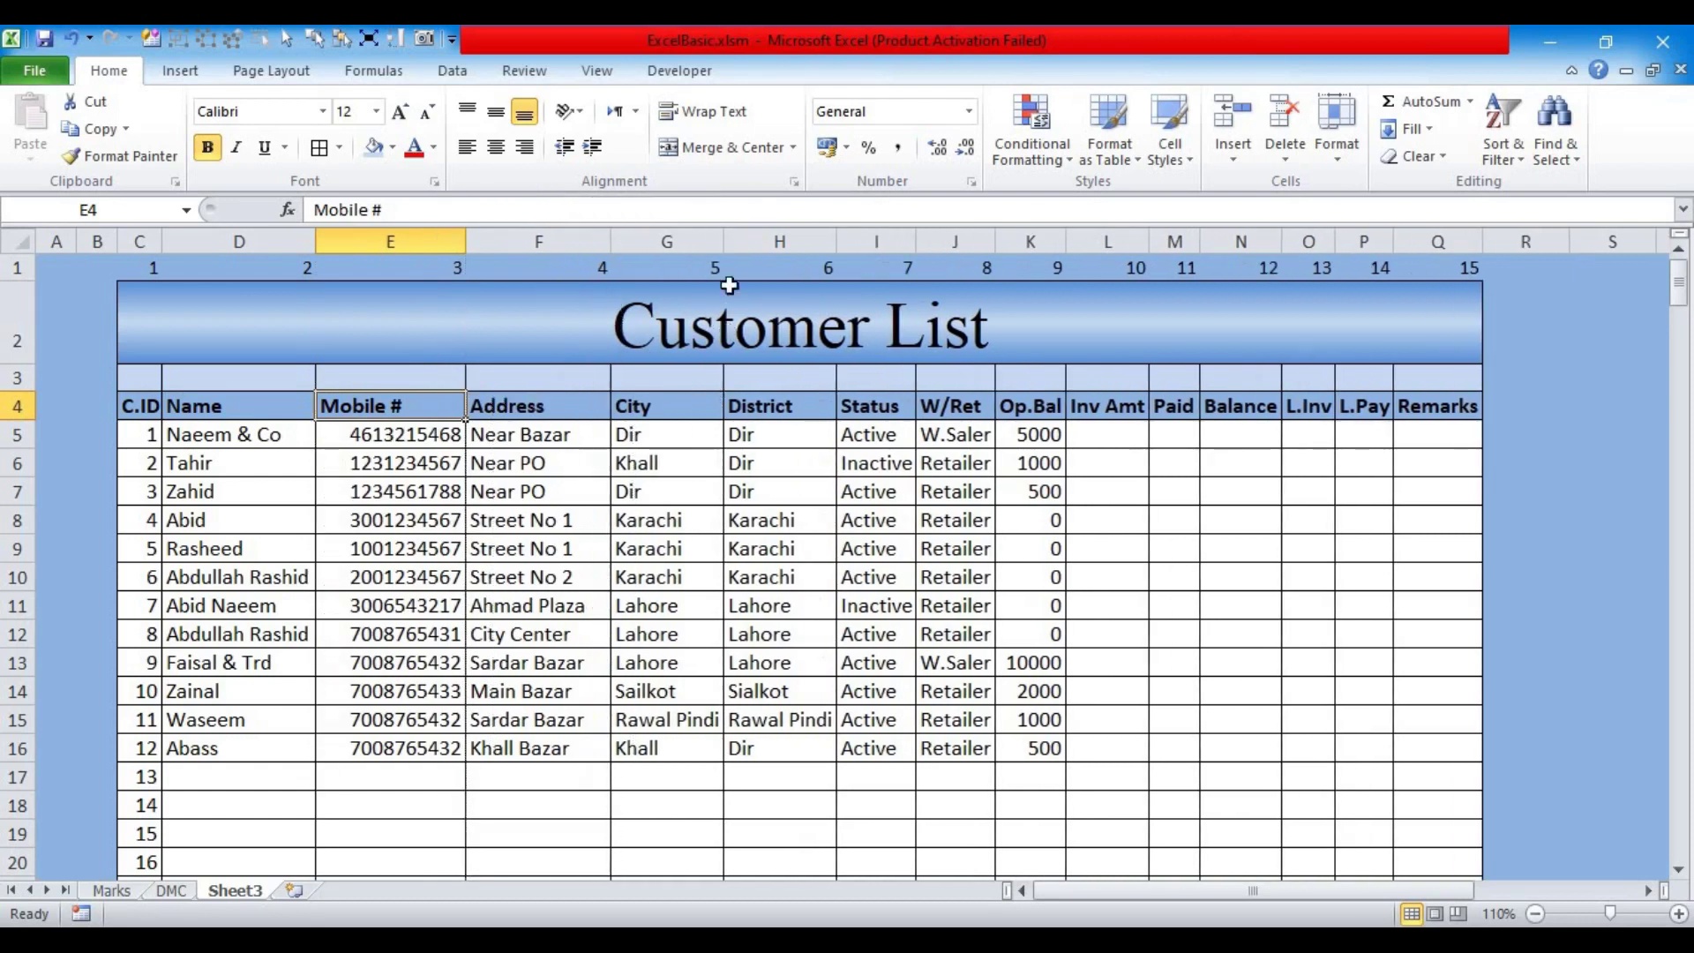
{"action": "mouse_move", "coordinate": [724, 242]}
{"action": "left_mouse_down"}
{"action": "mouse_move", "coordinate": [738, 282]}
{"action": "mouse_move", "coordinate": [744, 264]}
{"action": "left_mouse_up"}
{"action": "left_click_drag", "start_coordinate": [857, 234], "coordinate": [885, 235]}
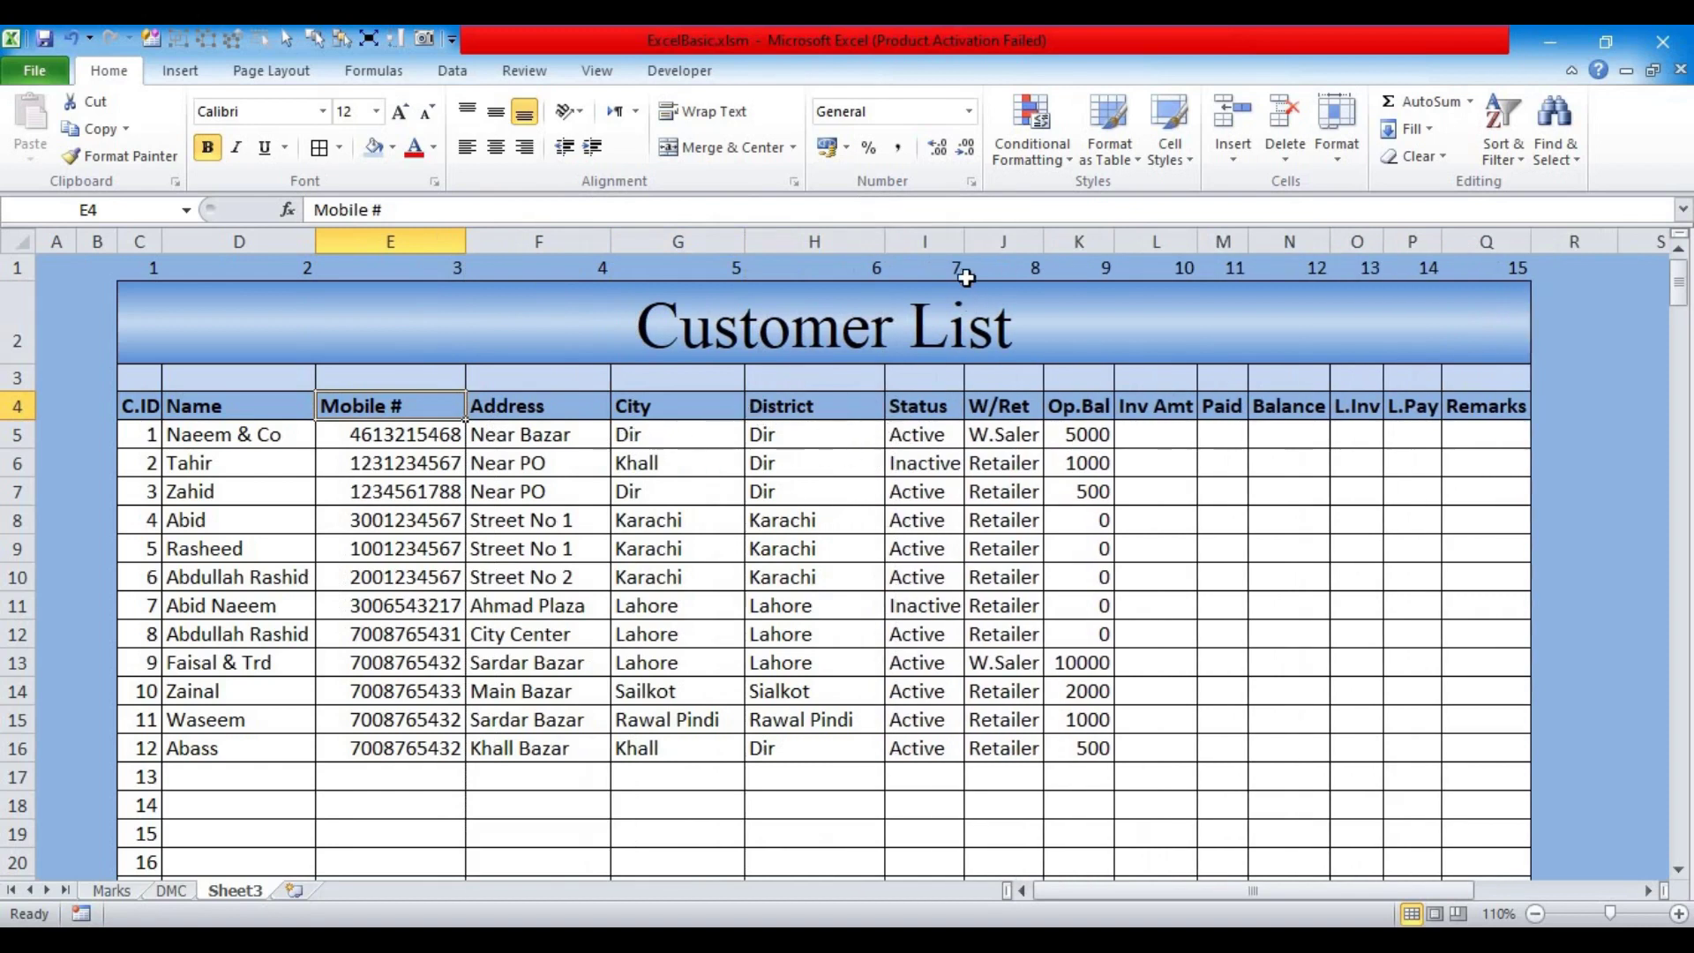
{"action": "left_click_drag", "start_coordinate": [965, 242], "coordinate": [983, 242]}
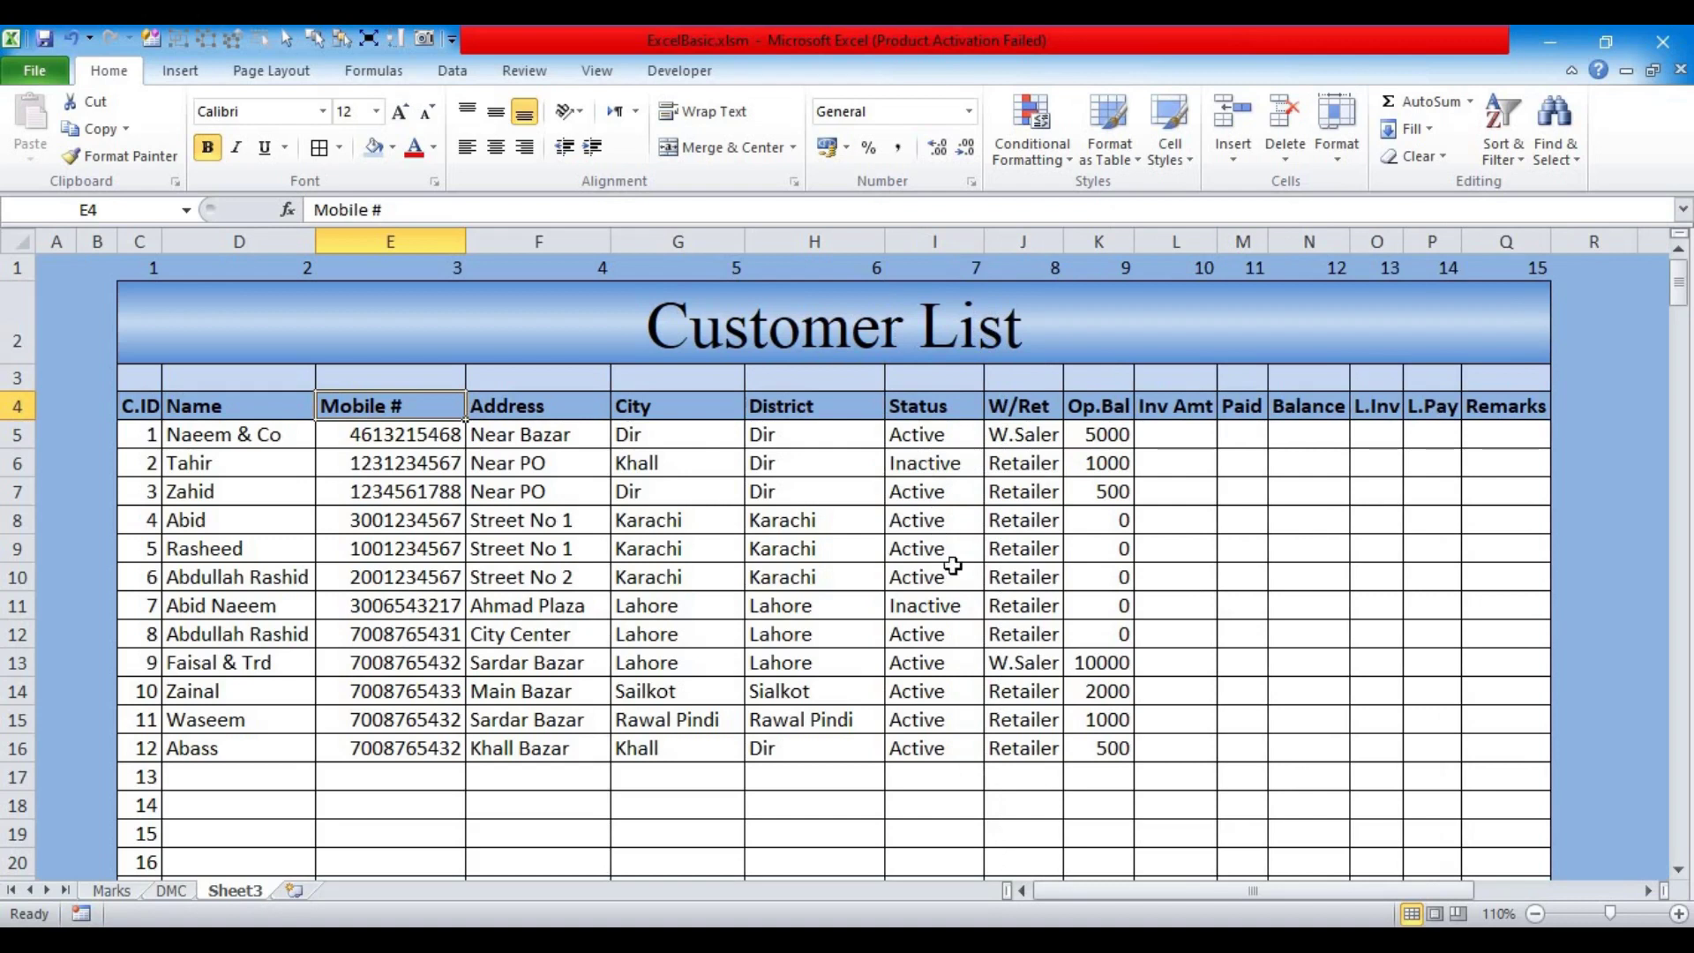
{"action": "left_click_drag", "start_coordinate": [908, 439], "coordinate": [922, 774]}
{"action": "key", "text": "Delete"}
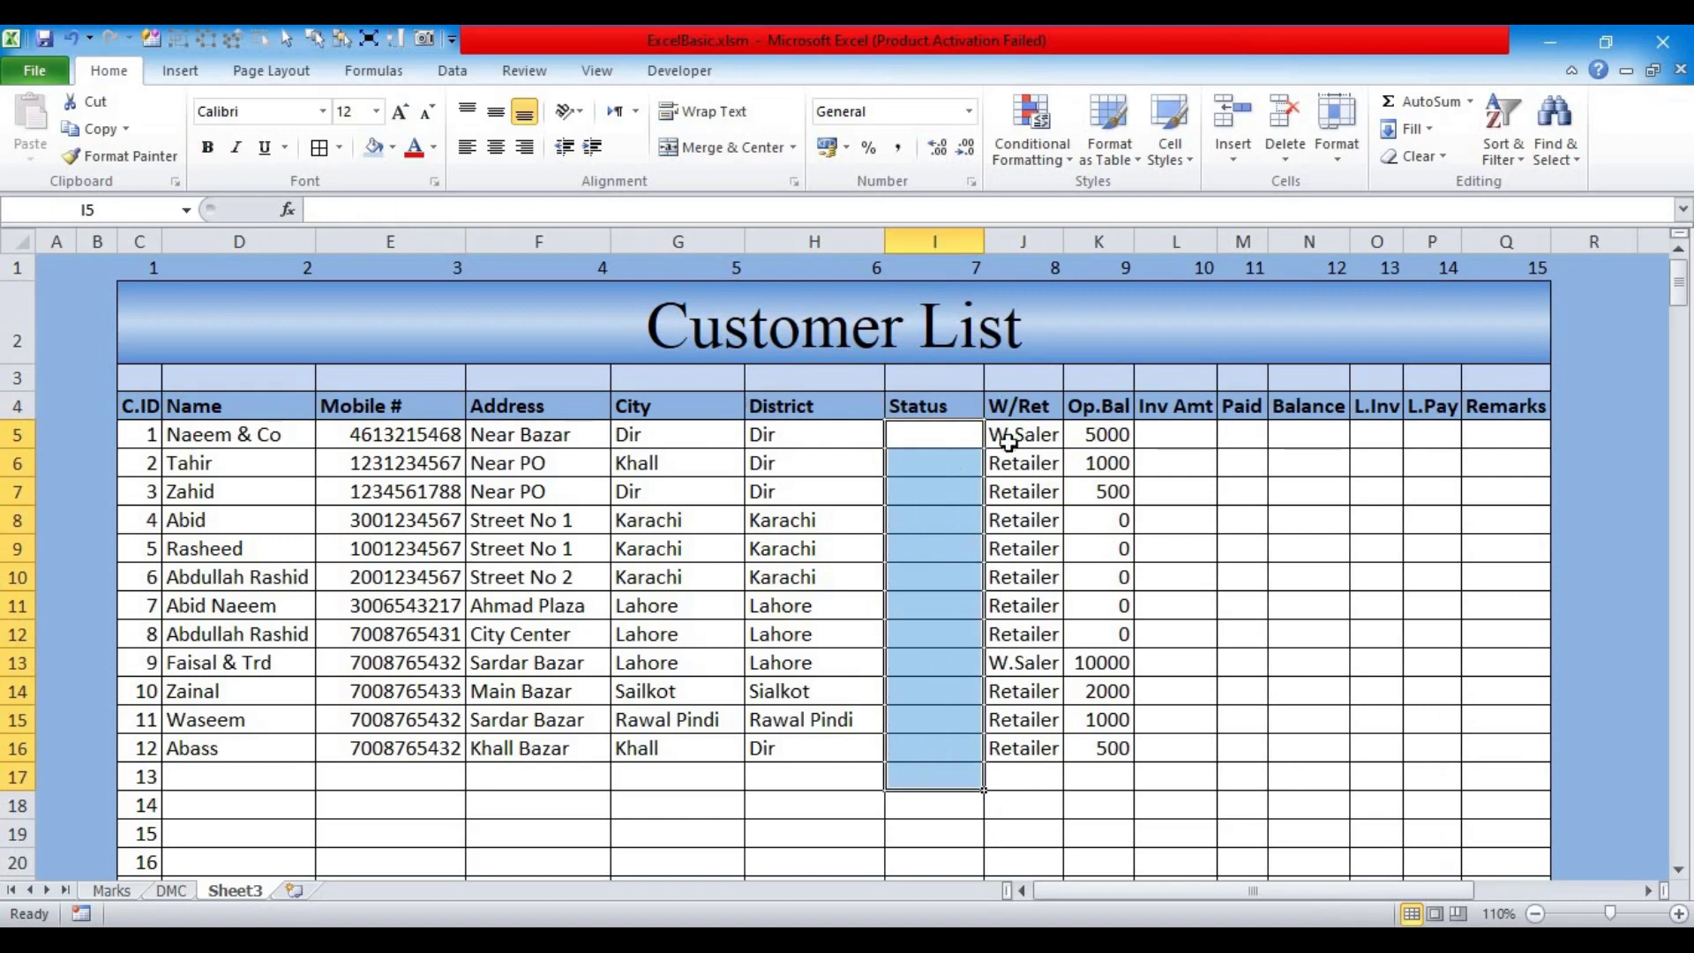
Step: Widen the W/Ret, Op.Bal, Paid, L.Inv, L.Pay and Remarks columns
{"action": "left_click_drag", "start_coordinate": [1056, 249], "coordinate": [1092, 249]}
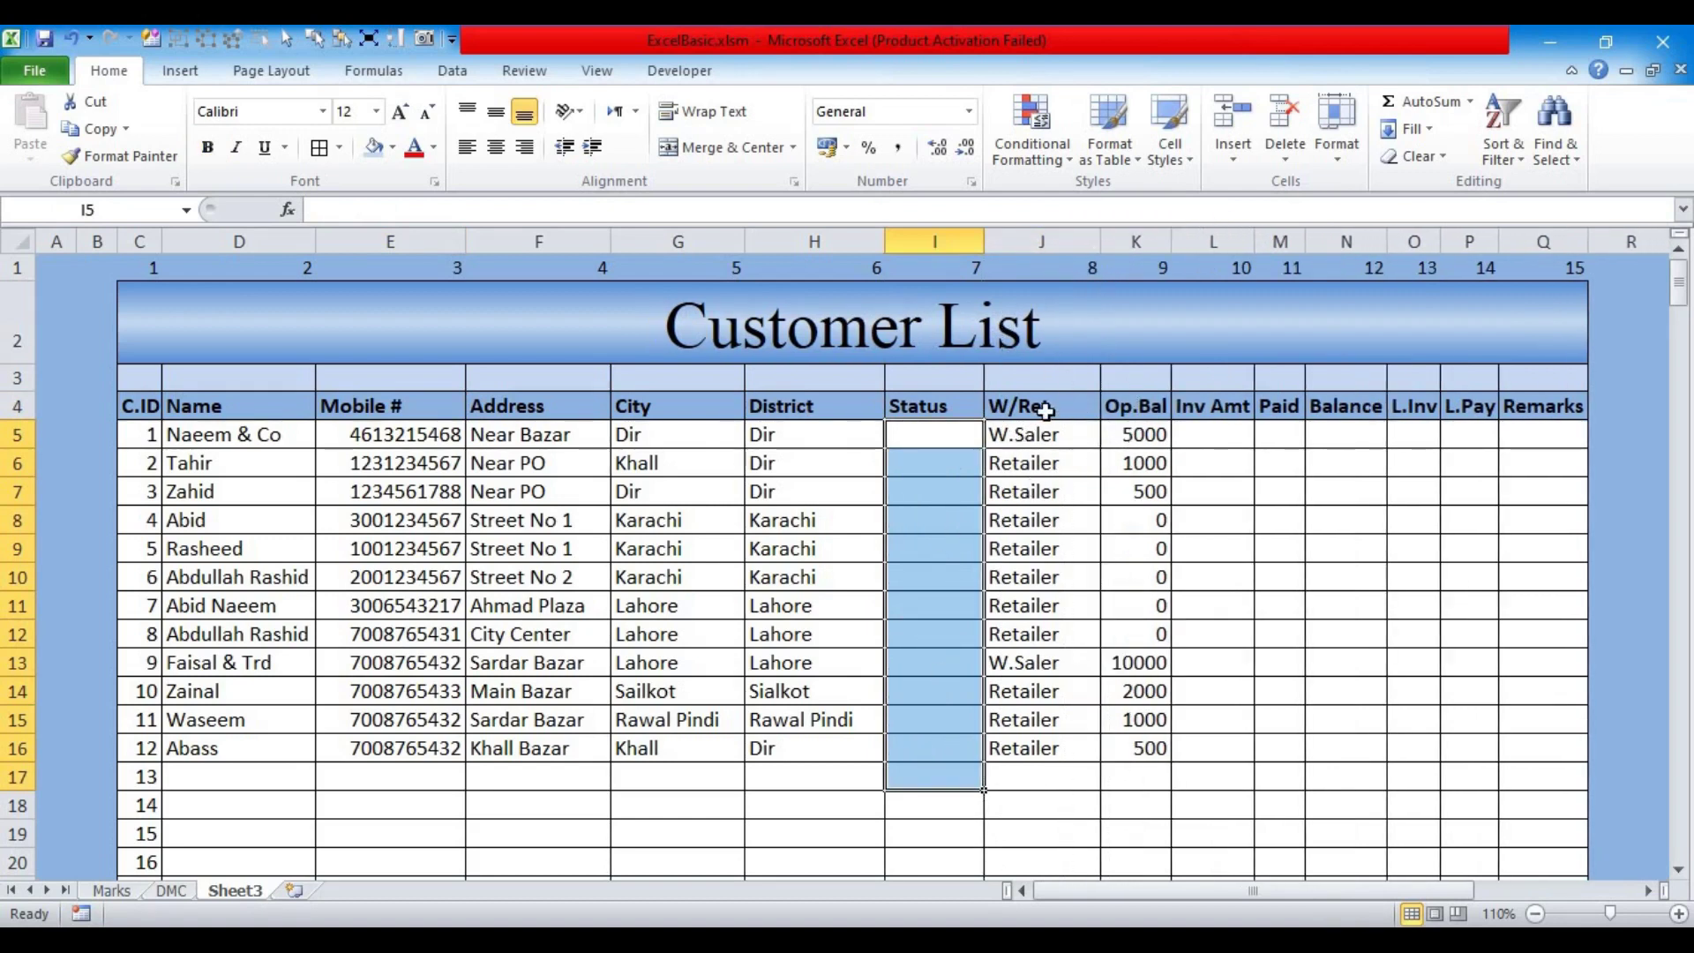
{"action": "left_click_drag", "start_coordinate": [1167, 249], "coordinate": [1191, 249]}
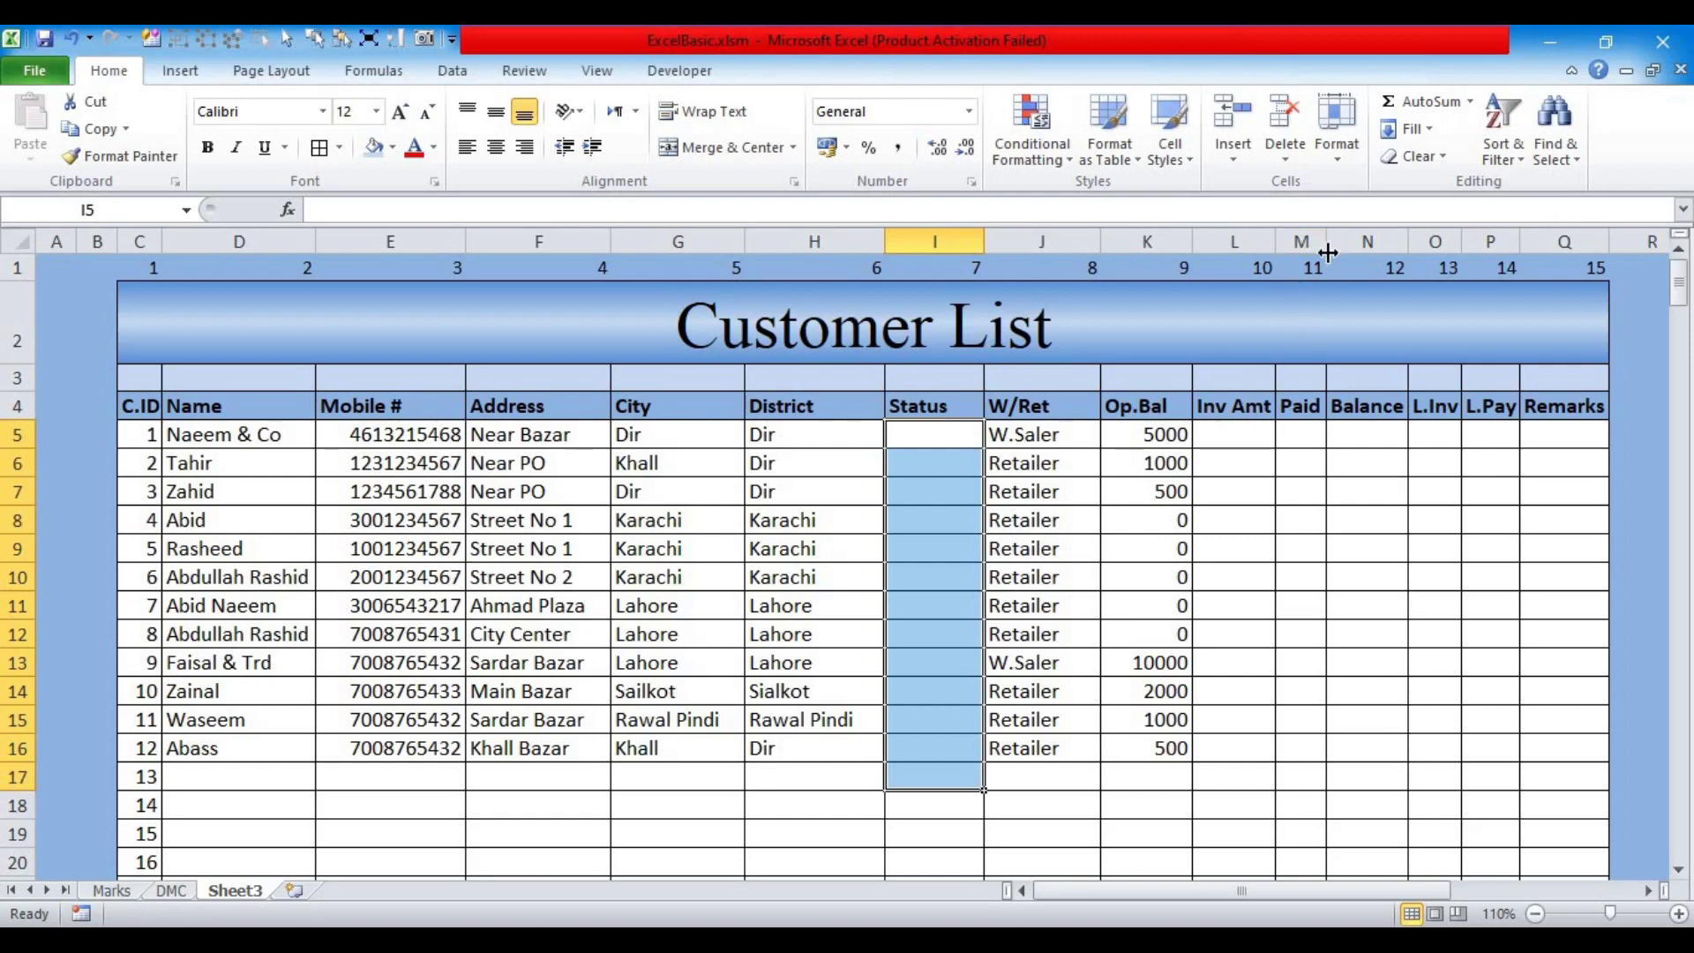
{"action": "left_click_drag", "start_coordinate": [1324, 244], "coordinate": [1355, 244]}
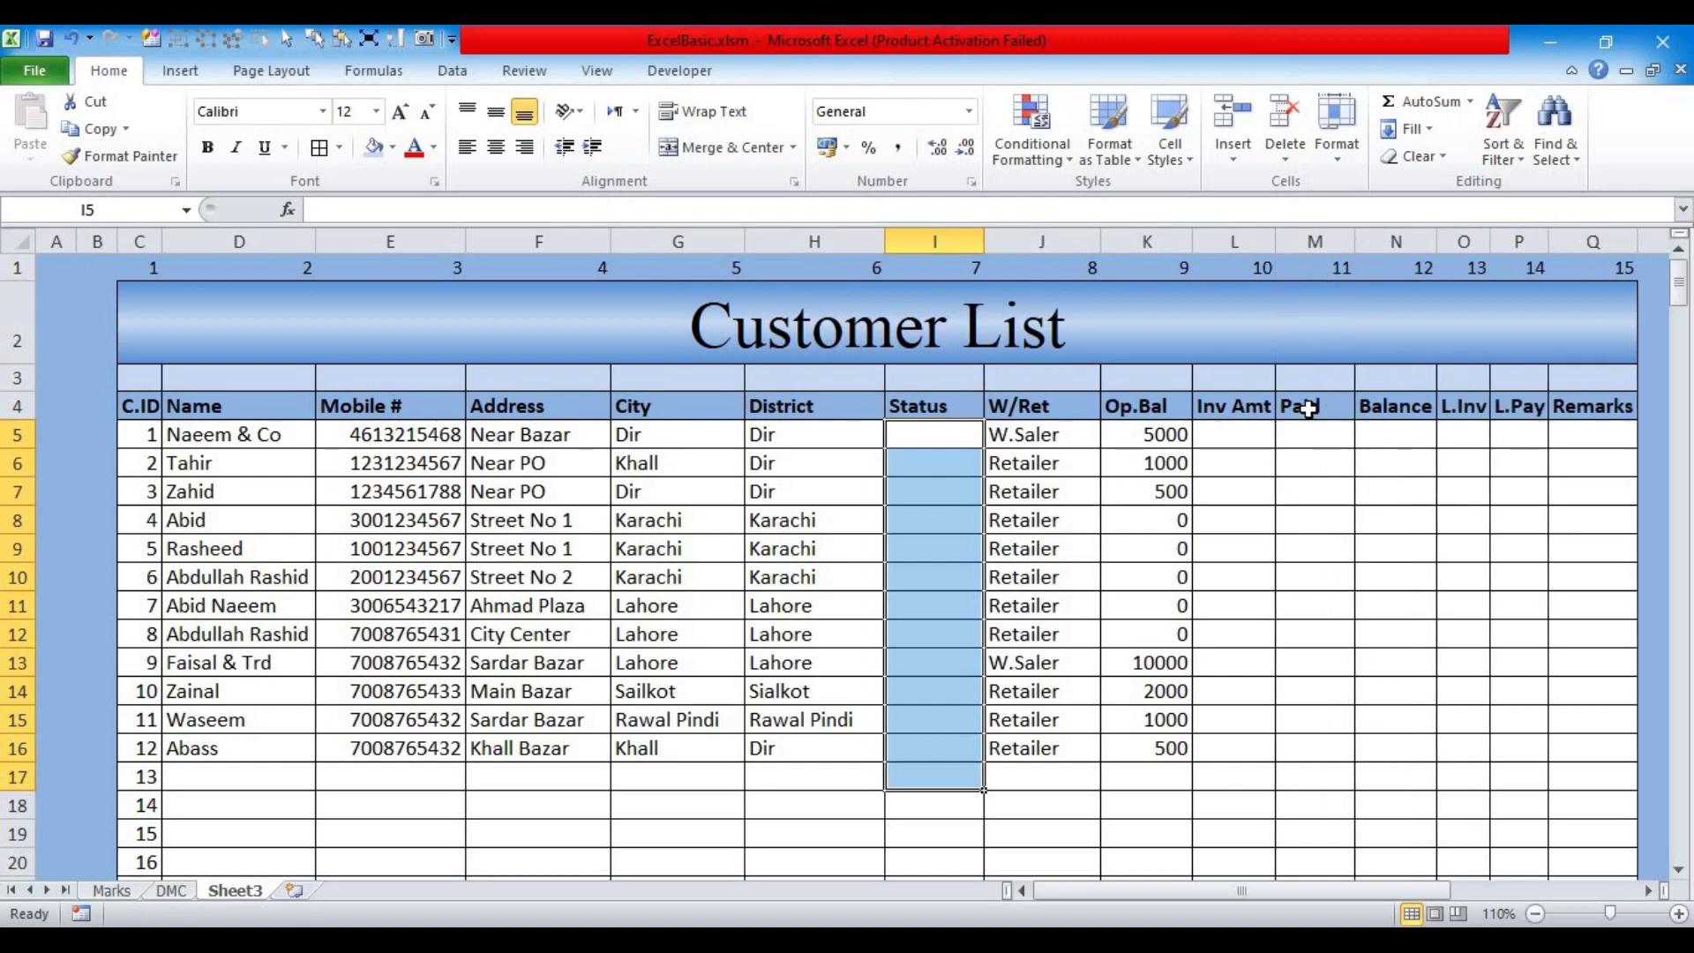
{"action": "left_click", "coordinate": [1308, 409]}
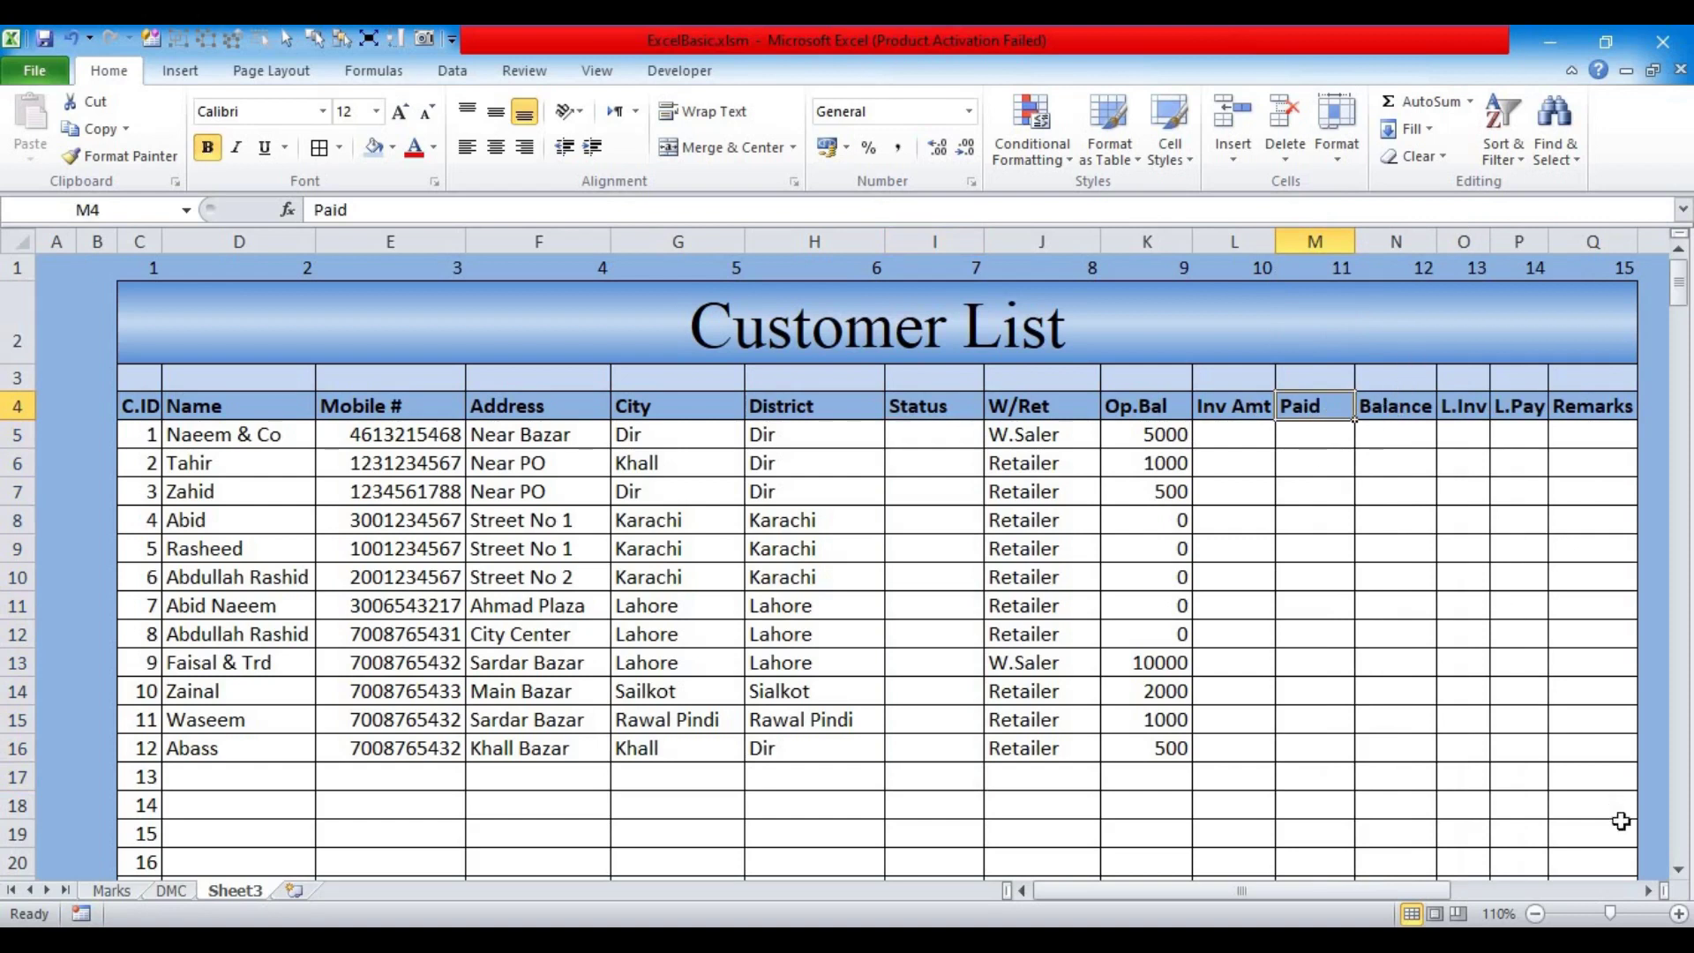
{"action": "left_click", "coordinate": [1648, 893]}
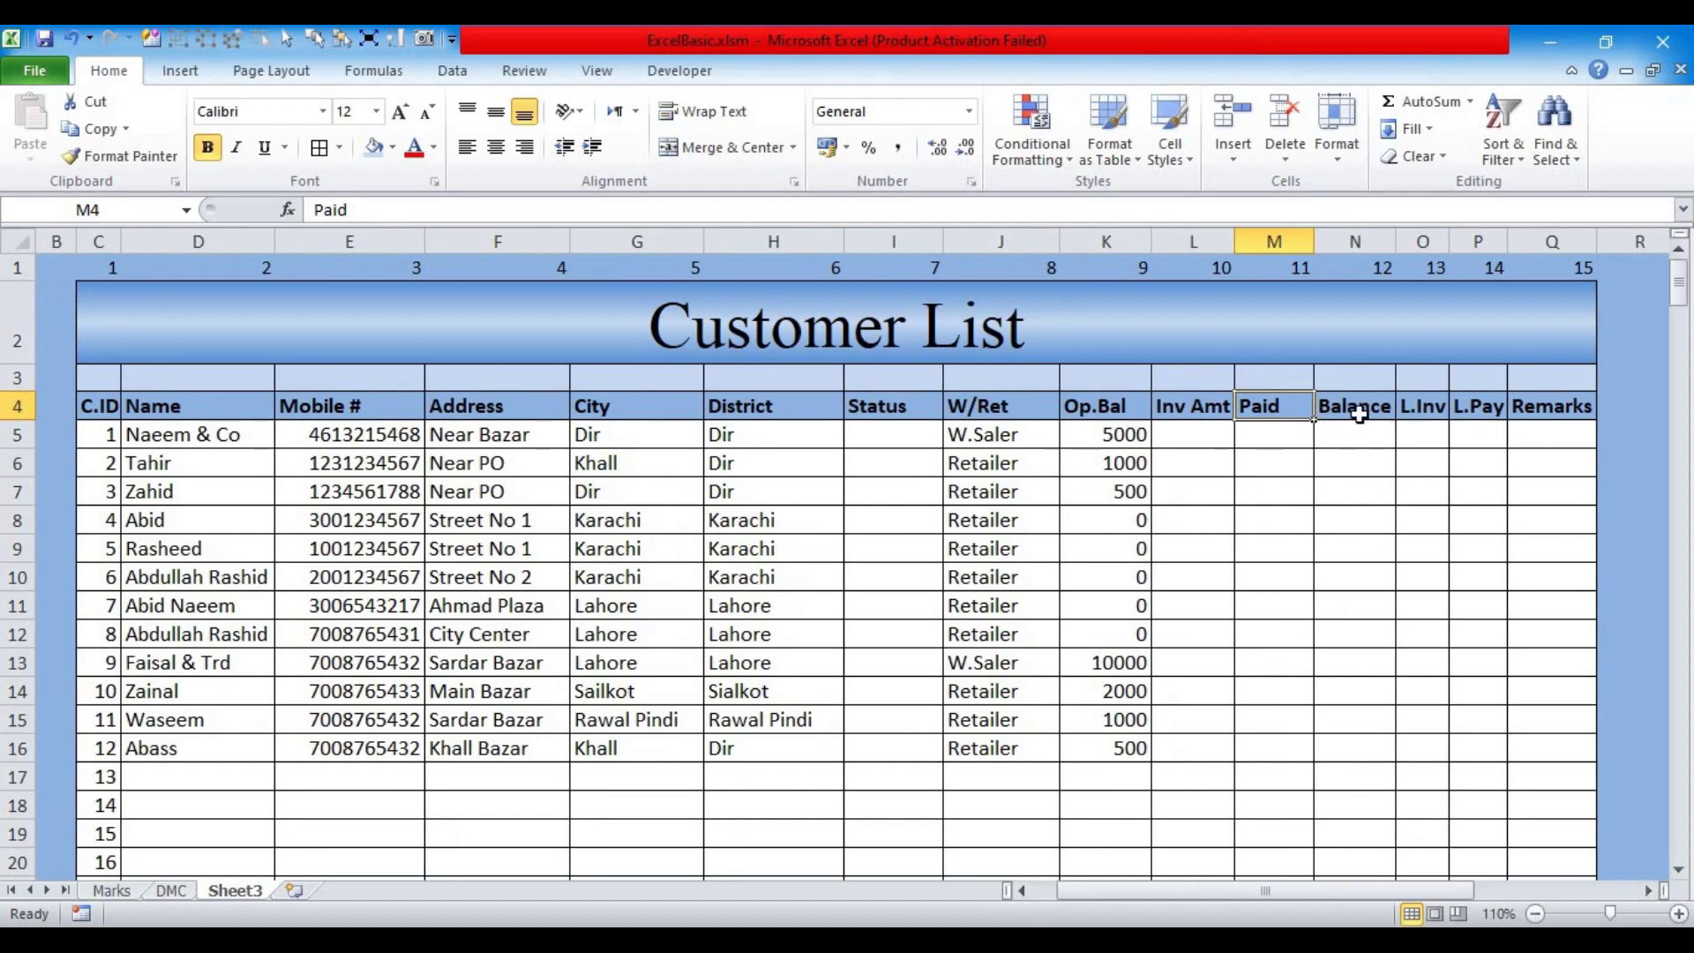
{"action": "left_click", "coordinate": [1420, 406]}
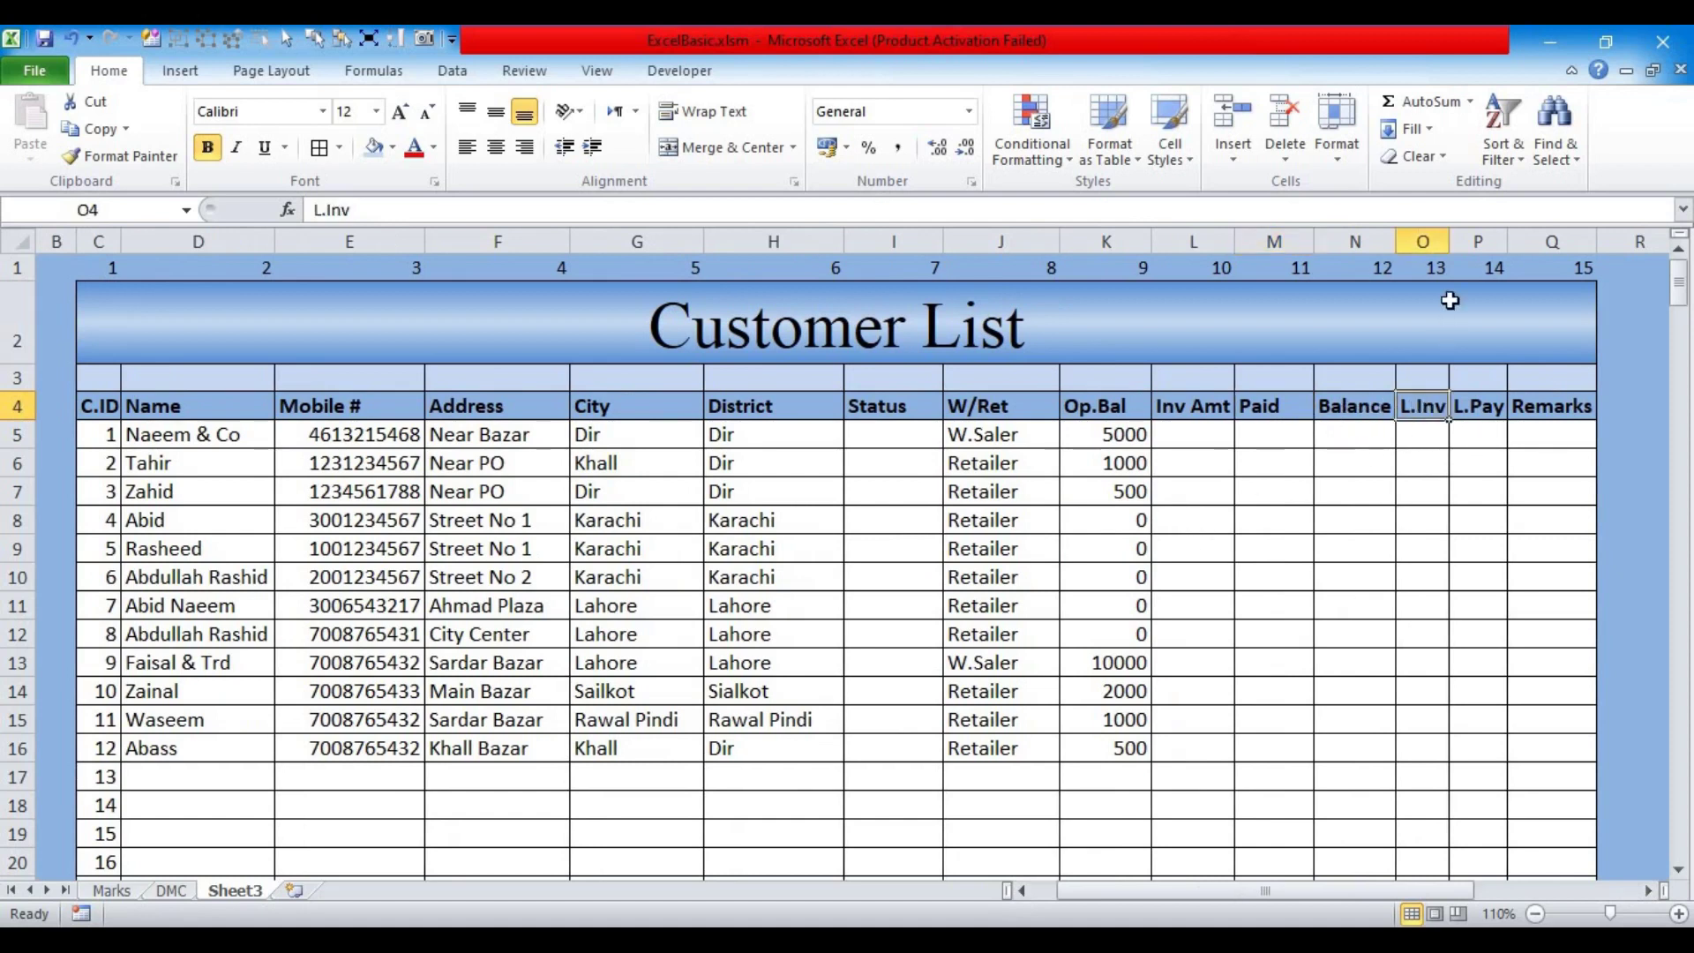
{"action": "left_click_drag", "start_coordinate": [1442, 232], "coordinate": [1461, 315]}
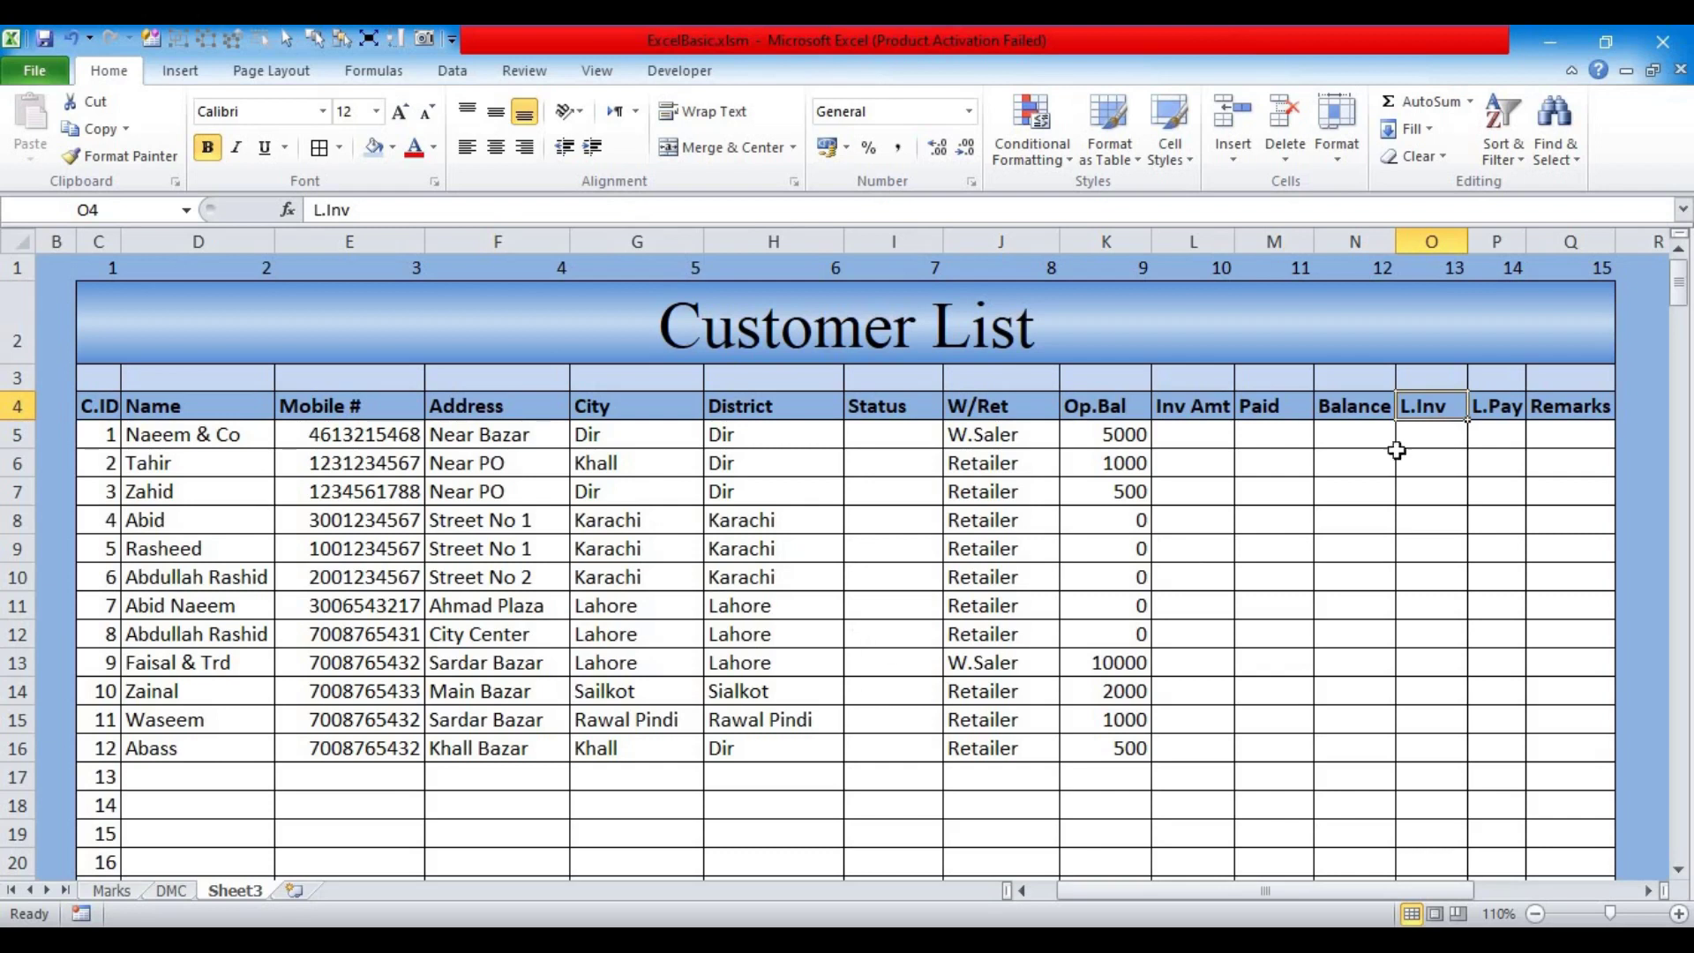
{"action": "left_click_drag", "start_coordinate": [1529, 241], "coordinate": [1547, 242]}
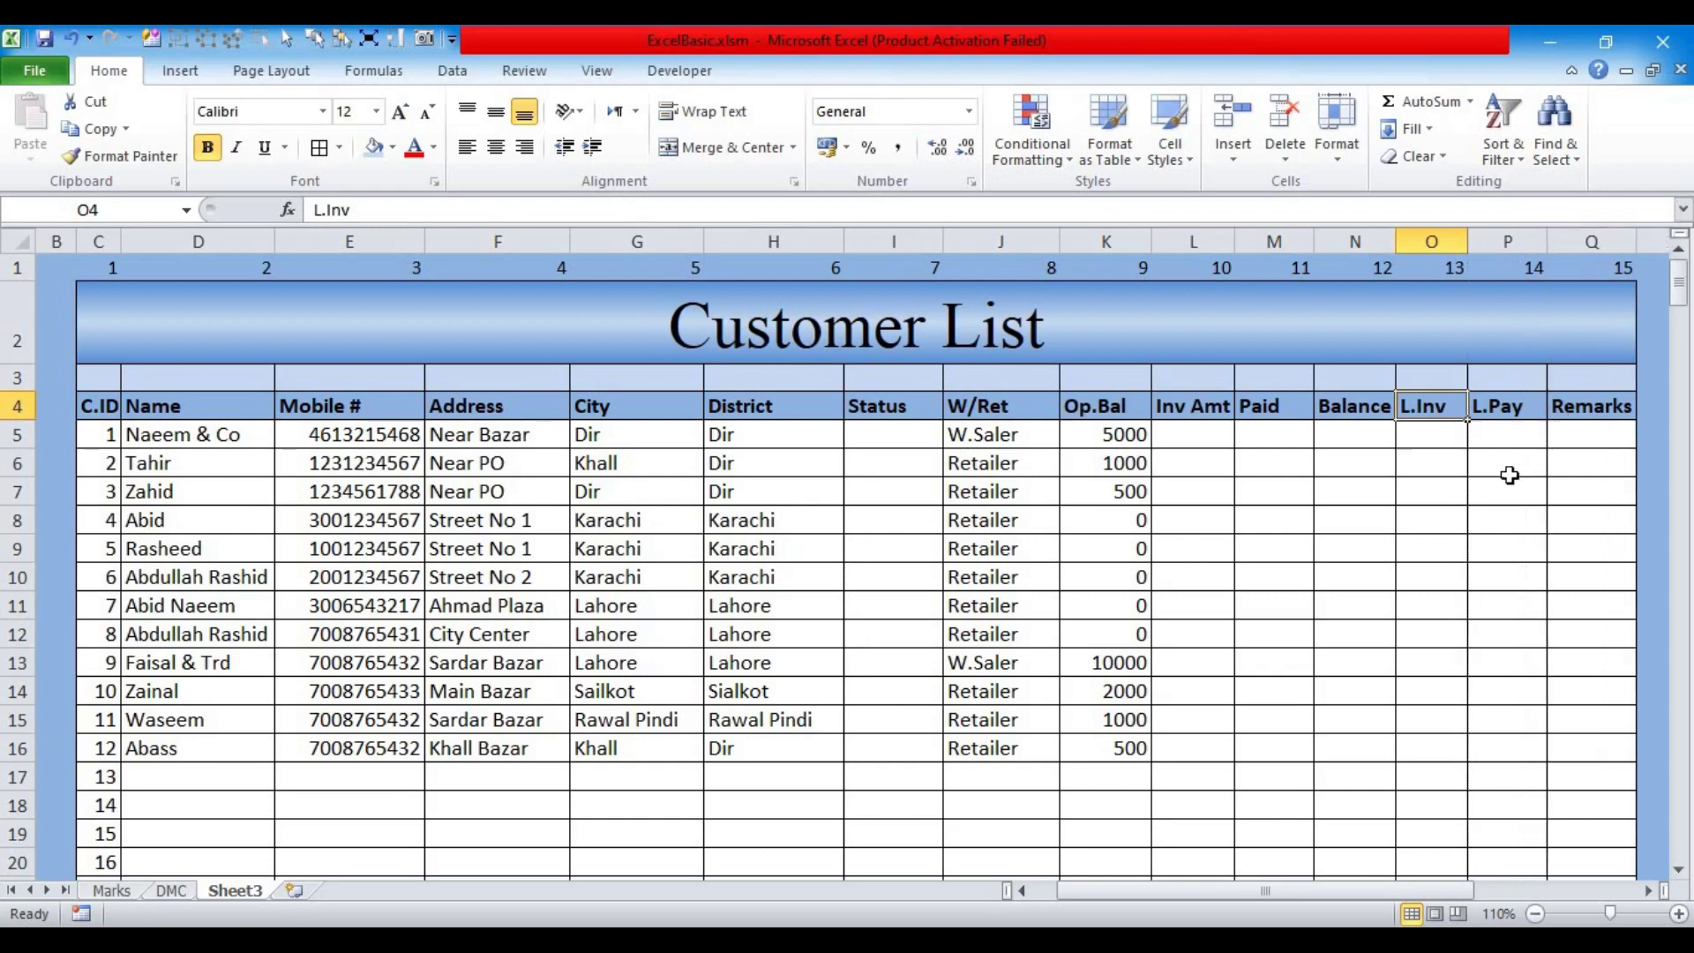
{"action": "left_click", "coordinate": [1579, 411]}
{"action": "left_click_drag", "start_coordinate": [1641, 236], "coordinate": [1668, 238]}
Step: Reset the zoom to normal and check the mobile numbers in column E
{"action": "left_click_drag", "start_coordinate": [1369, 889], "coordinate": [1416, 250]}
{"action": "left_click_drag", "start_coordinate": [1397, 893], "coordinate": [1157, 813]}
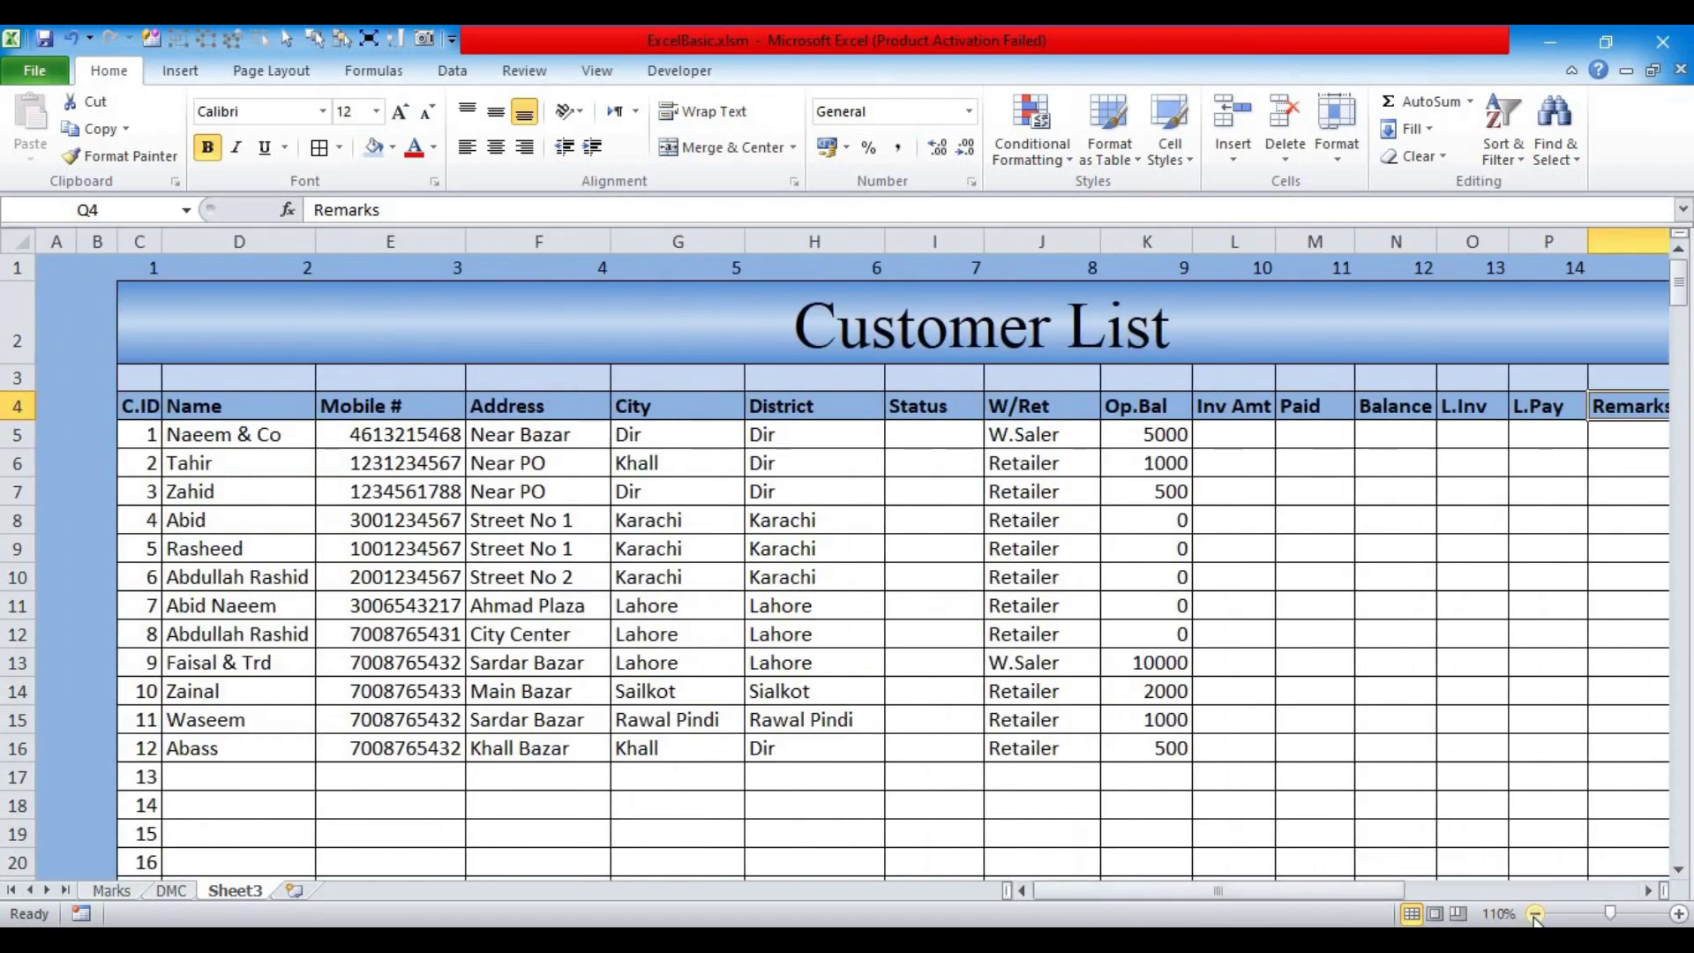
{"action": "left_click", "coordinate": [1535, 914]}
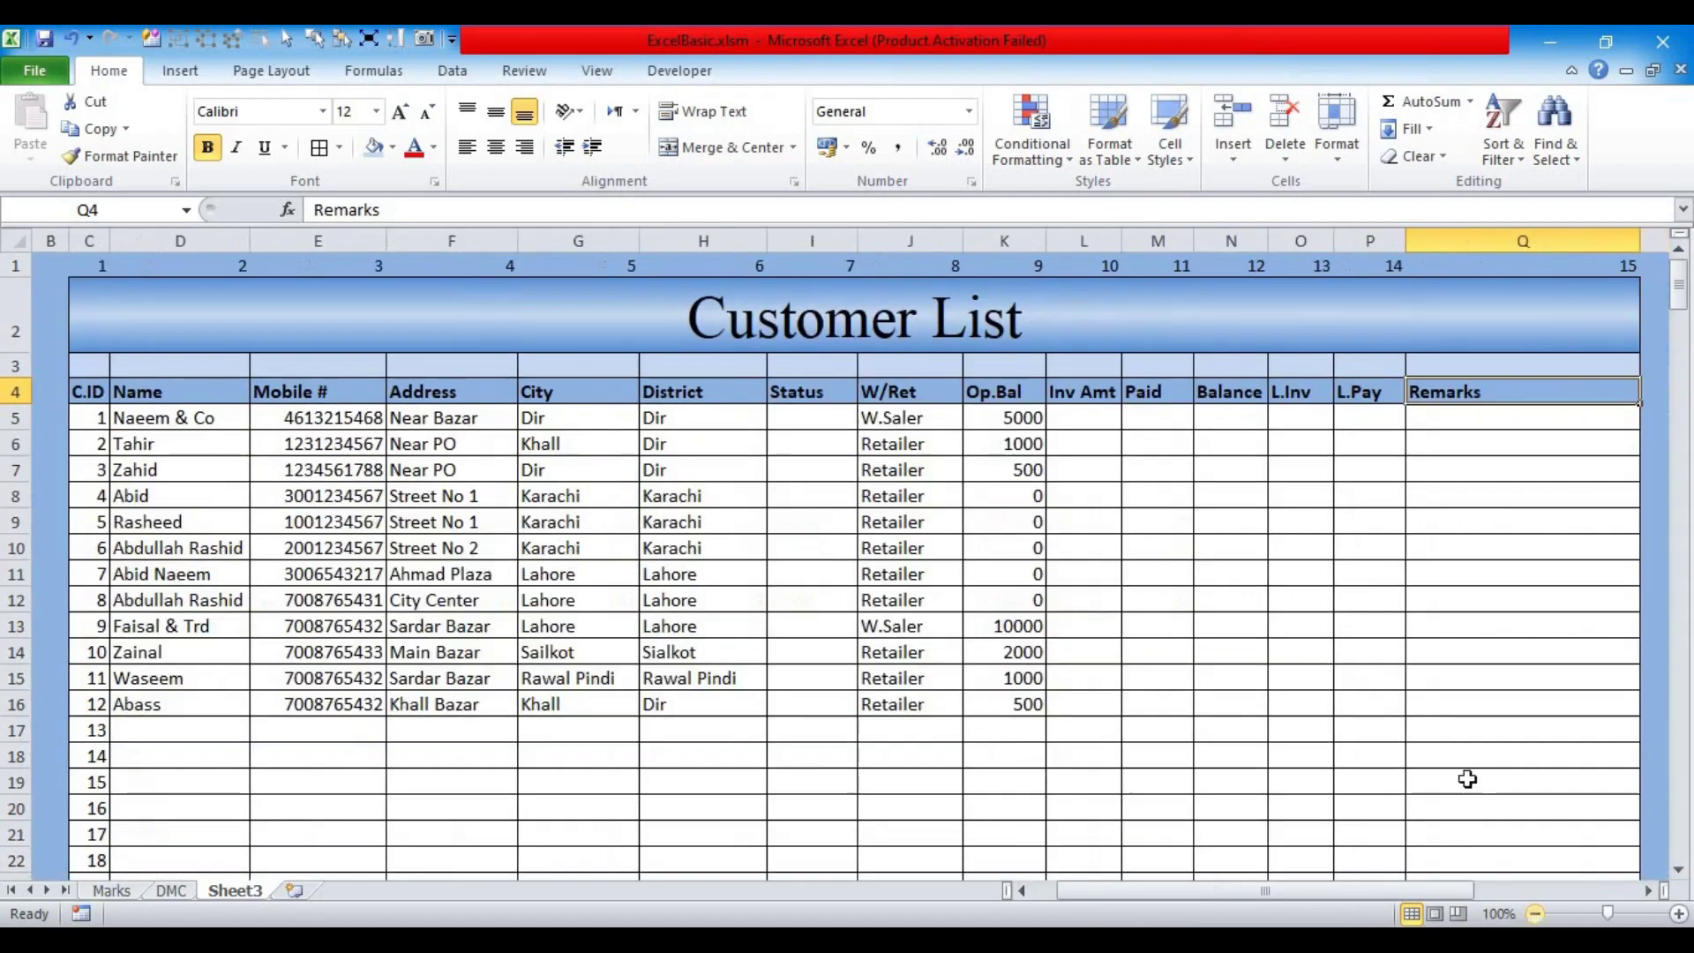
{"action": "left_click_drag", "start_coordinate": [268, 418], "coordinate": [283, 752]}
{"action": "left_click", "coordinate": [292, 696]}
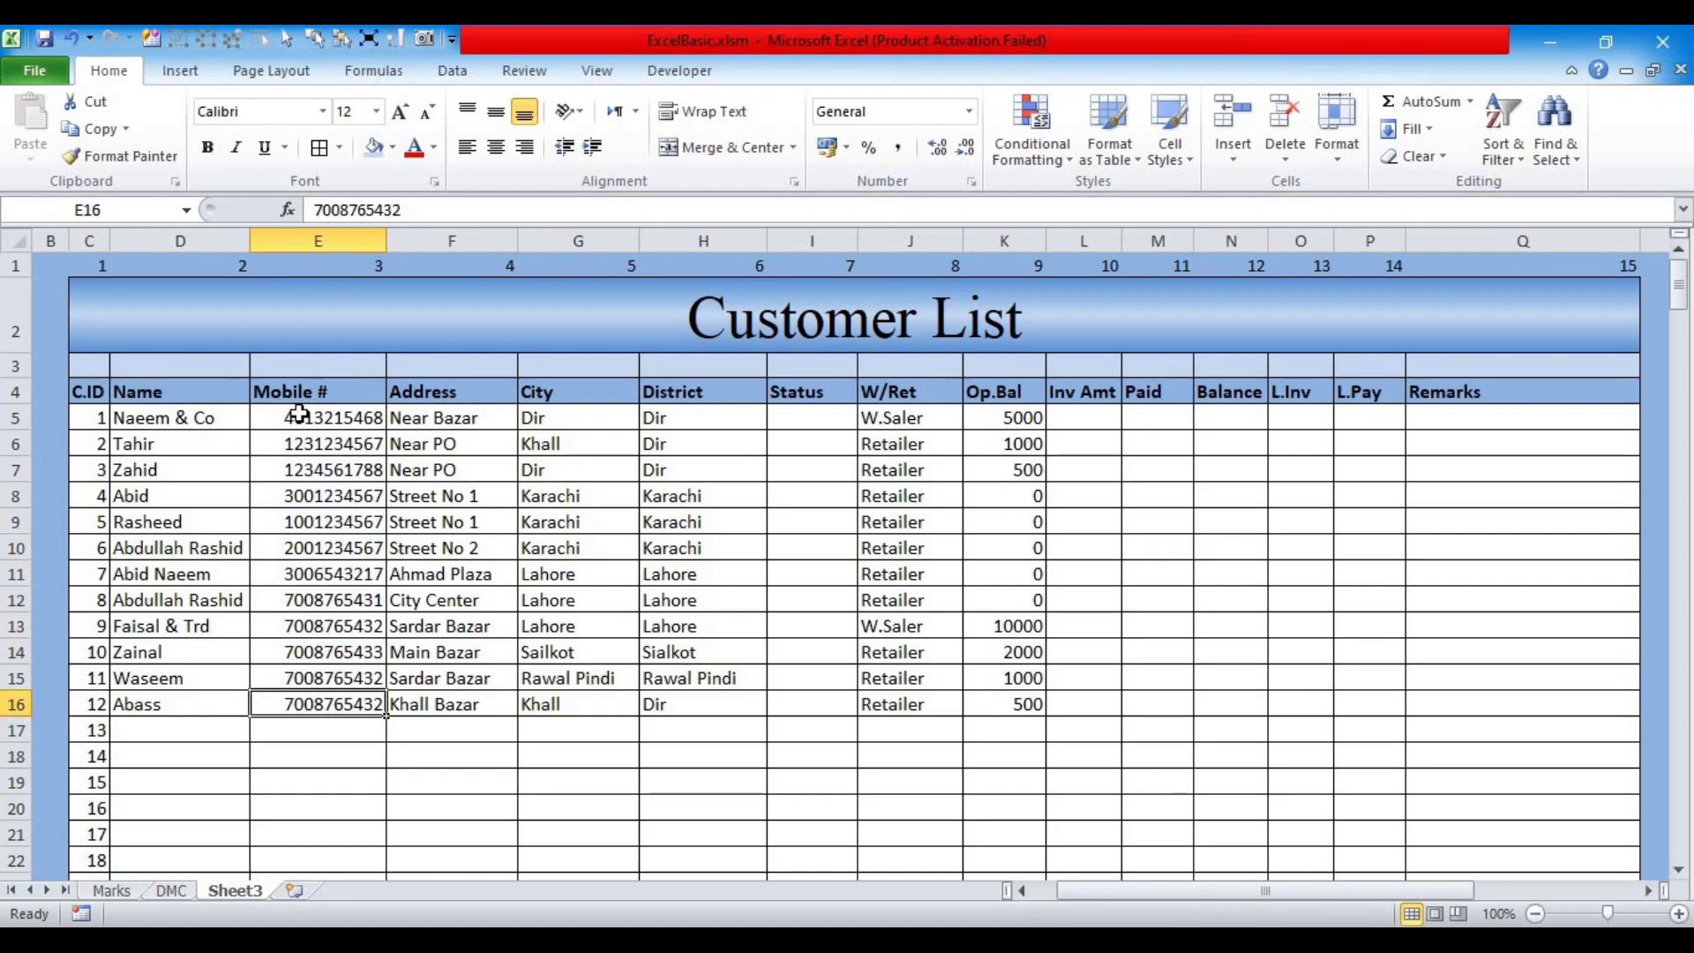
Step: Select the Mobile # cells from E5 down and browse the number format options
{"action": "left_click_drag", "start_coordinate": [300, 419], "coordinate": [322, 873]}
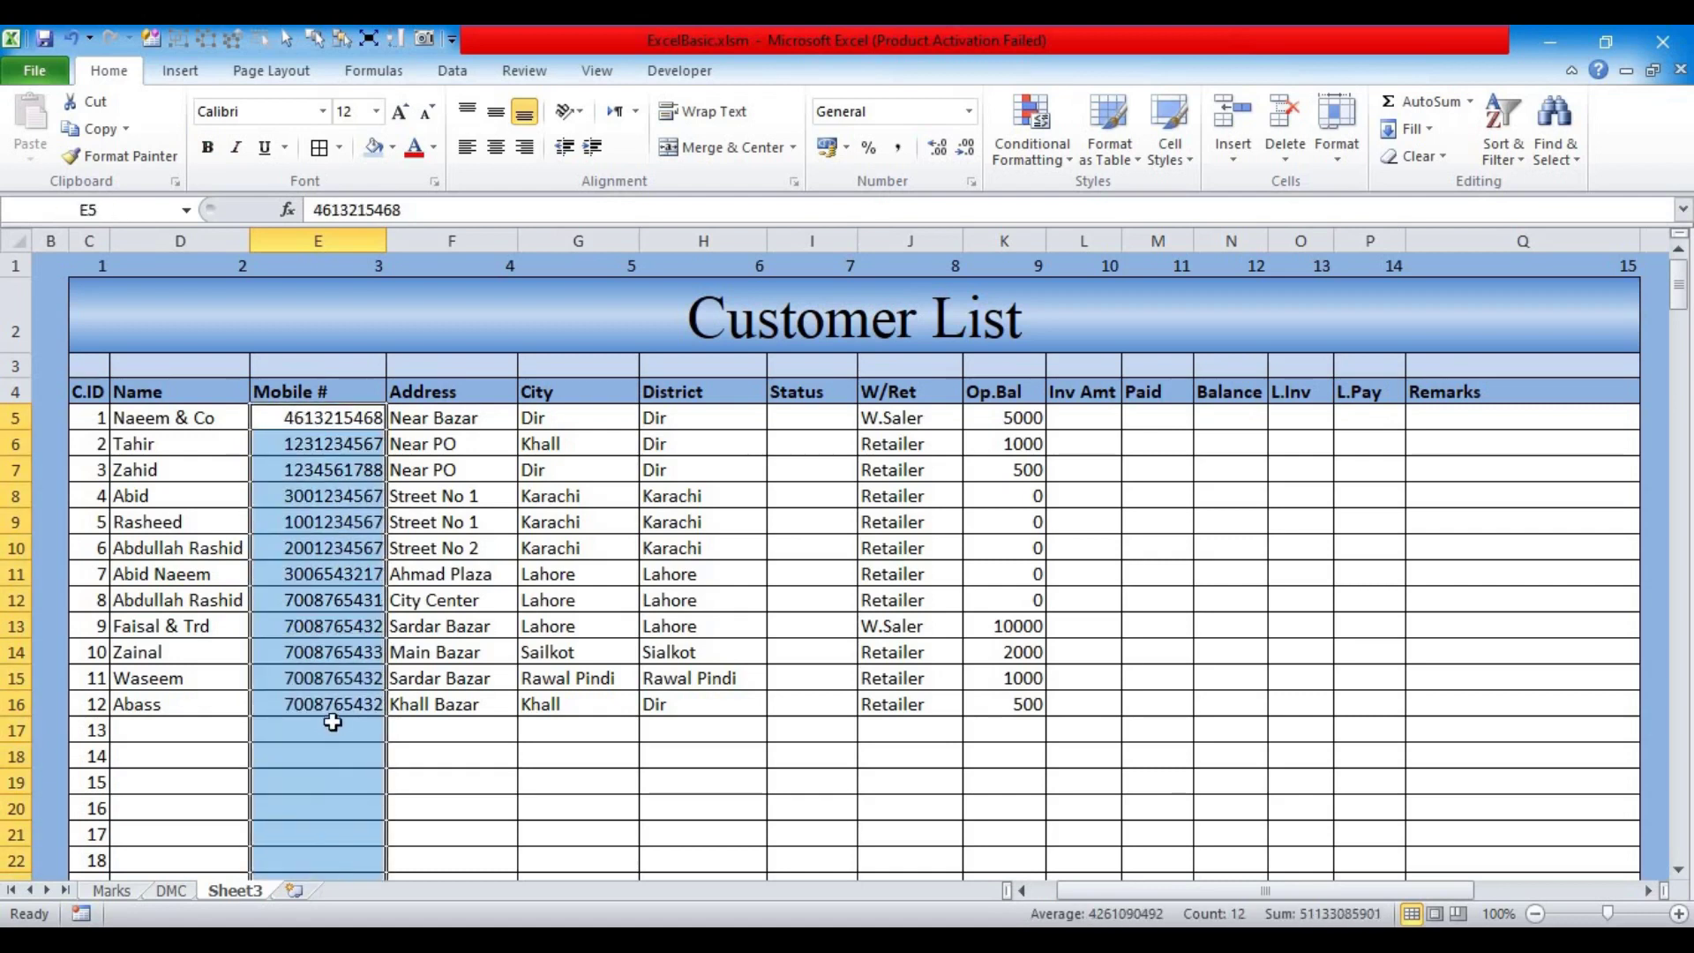
{"action": "key", "text": "ctrl+1"}
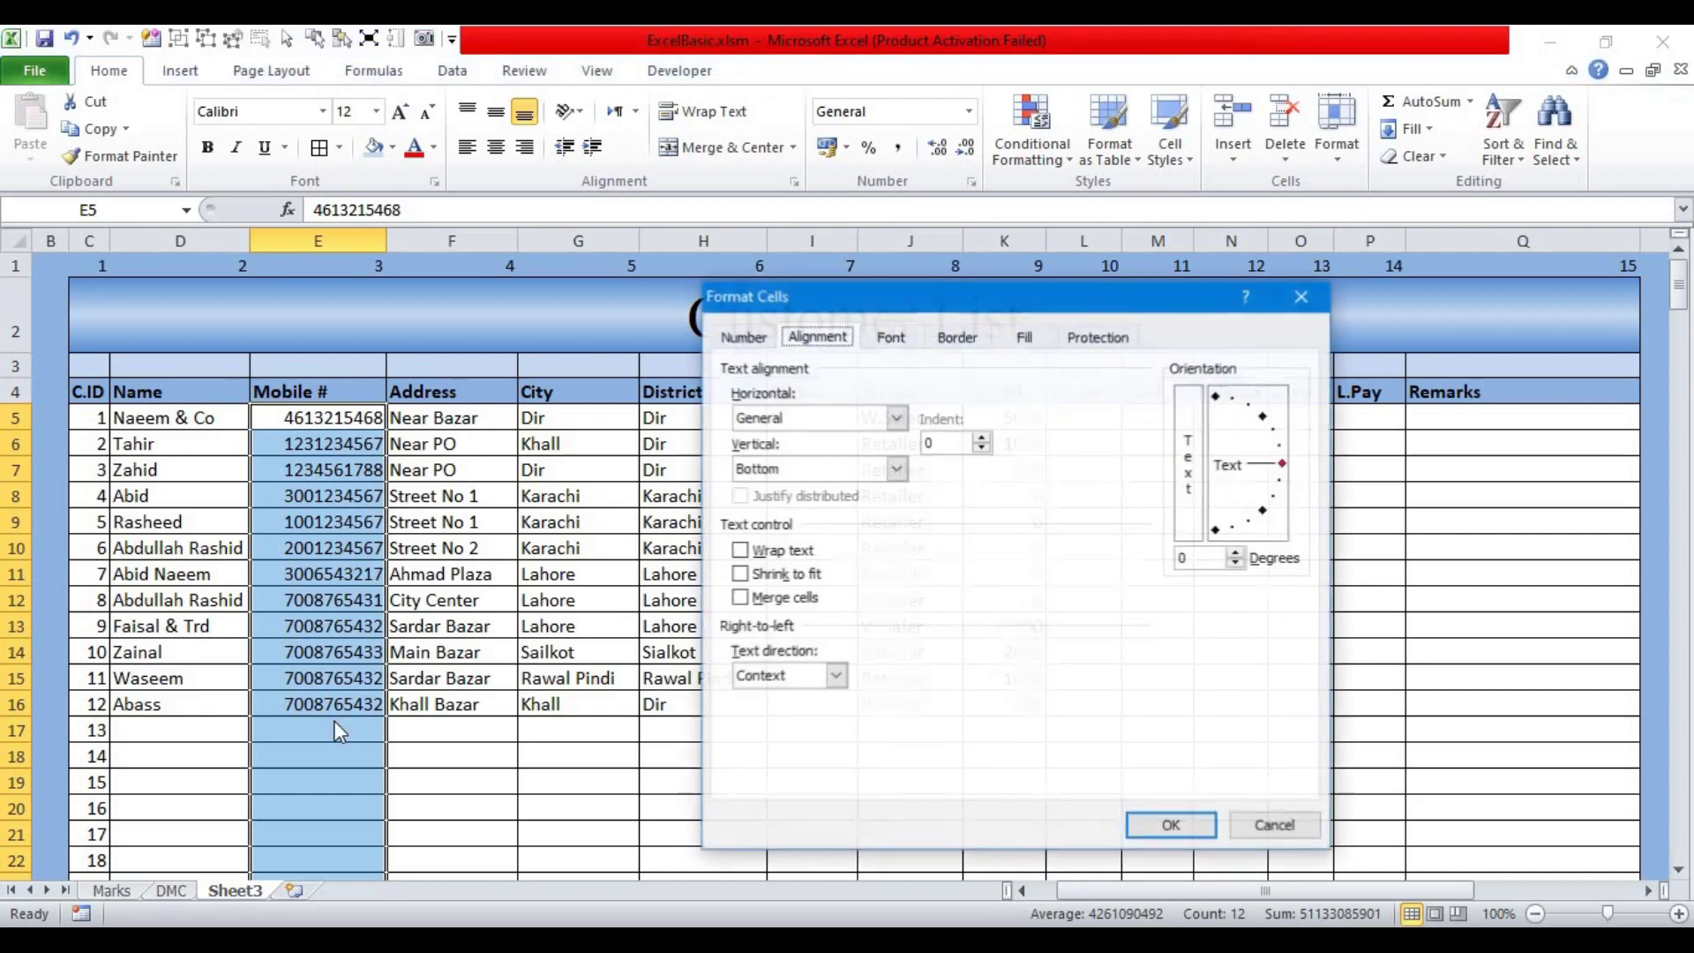
{"action": "left_click", "coordinate": [746, 337]}
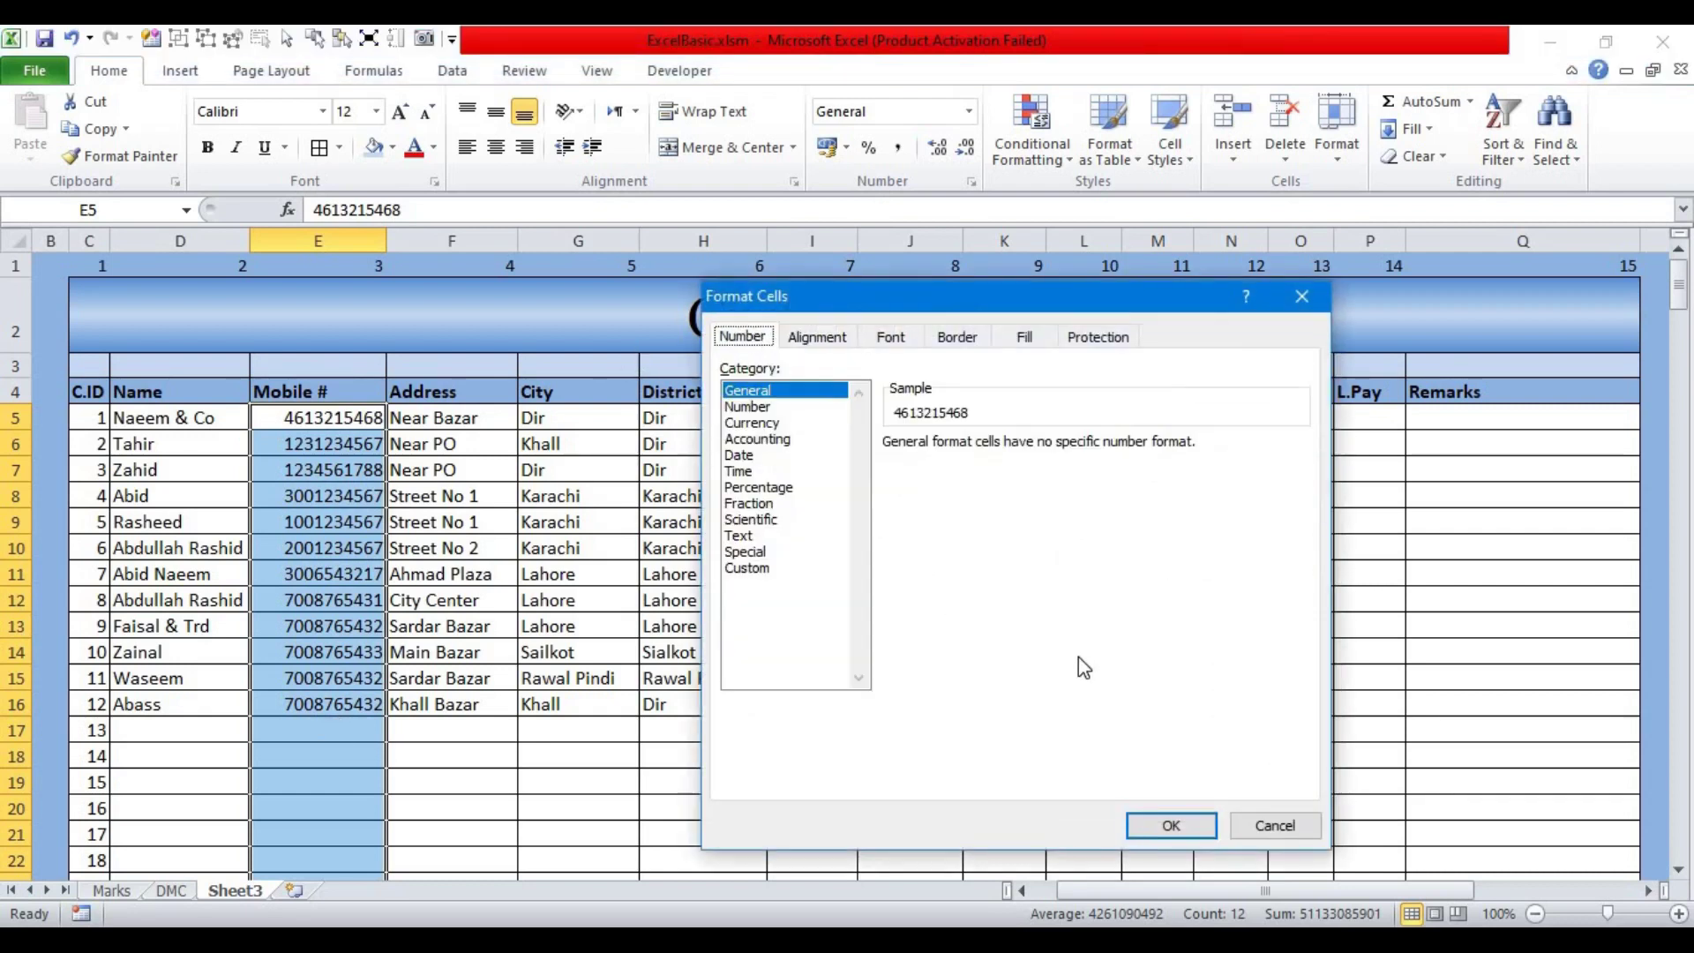
{"action": "left_click", "coordinate": [1278, 824]}
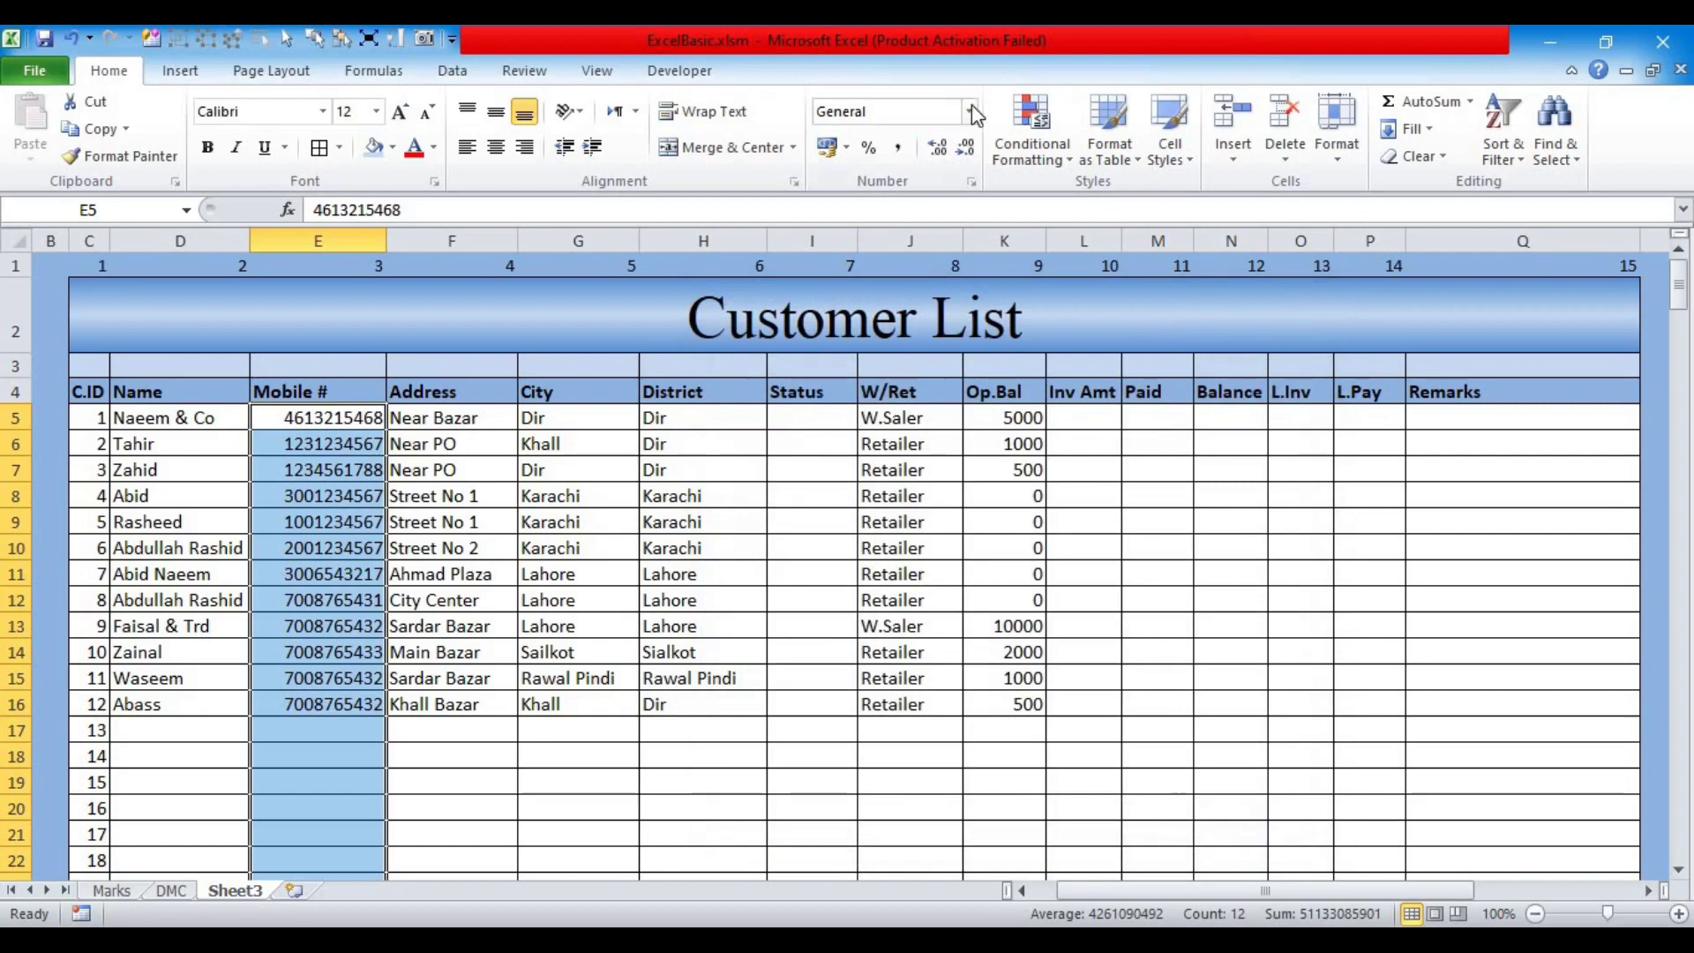
{"action": "left_click", "coordinate": [971, 113]}
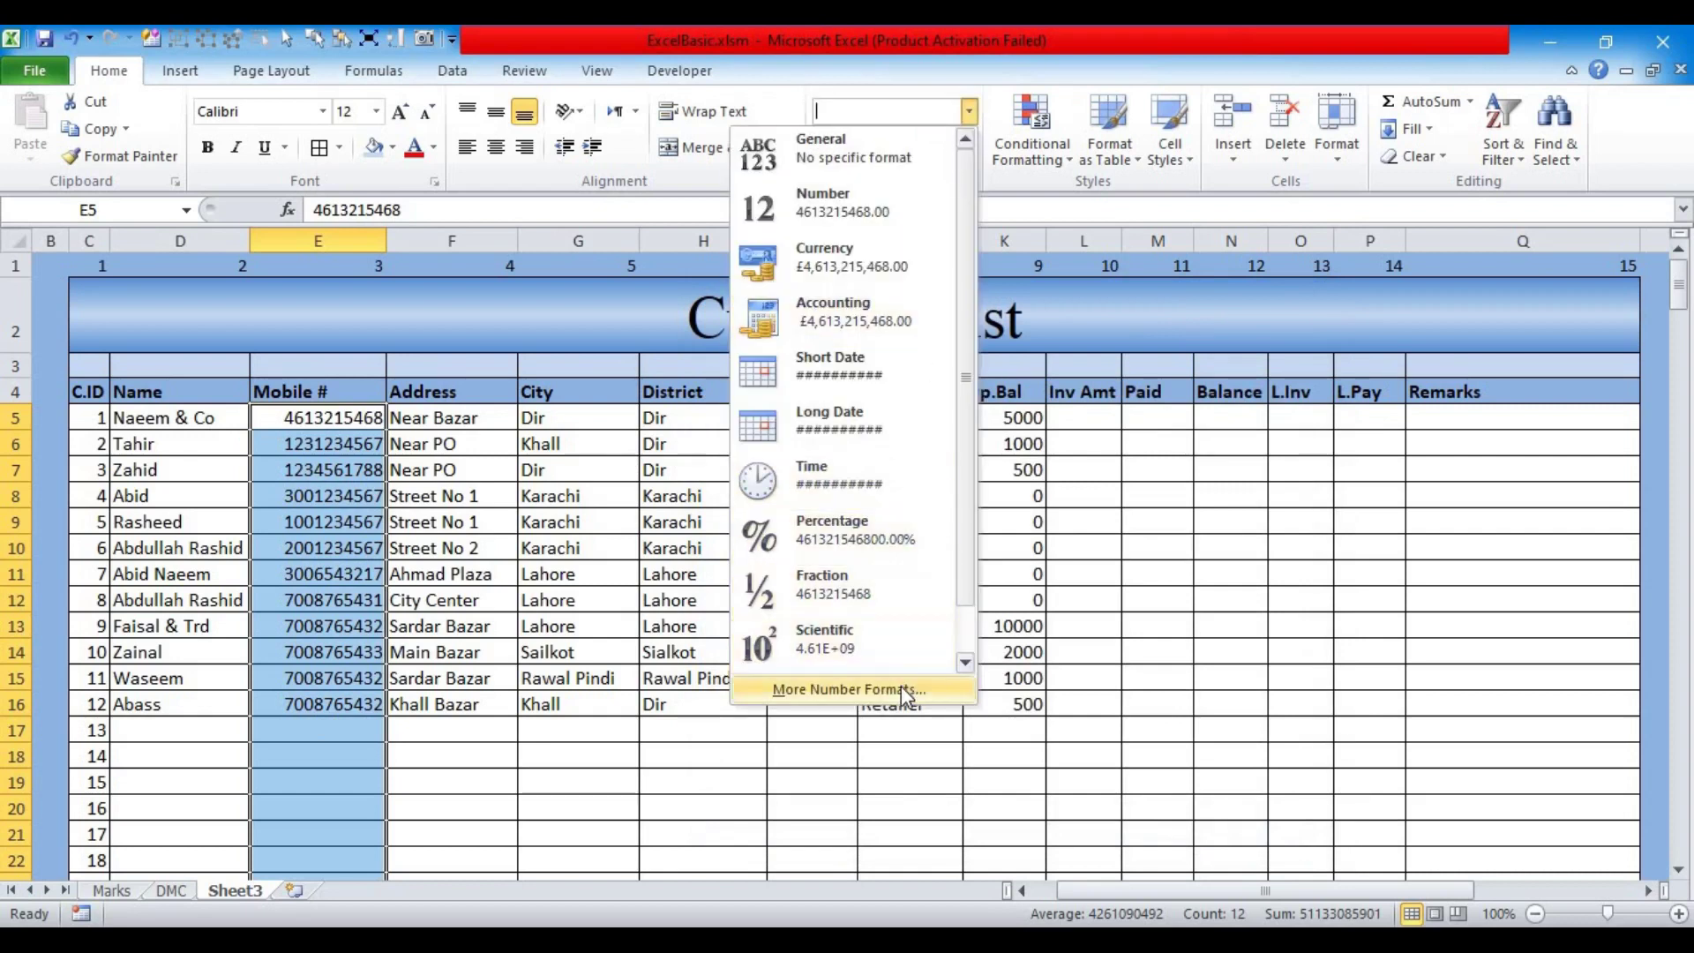
{"action": "left_click", "coordinate": [906, 696]}
{"action": "left_click", "coordinate": [1271, 822]}
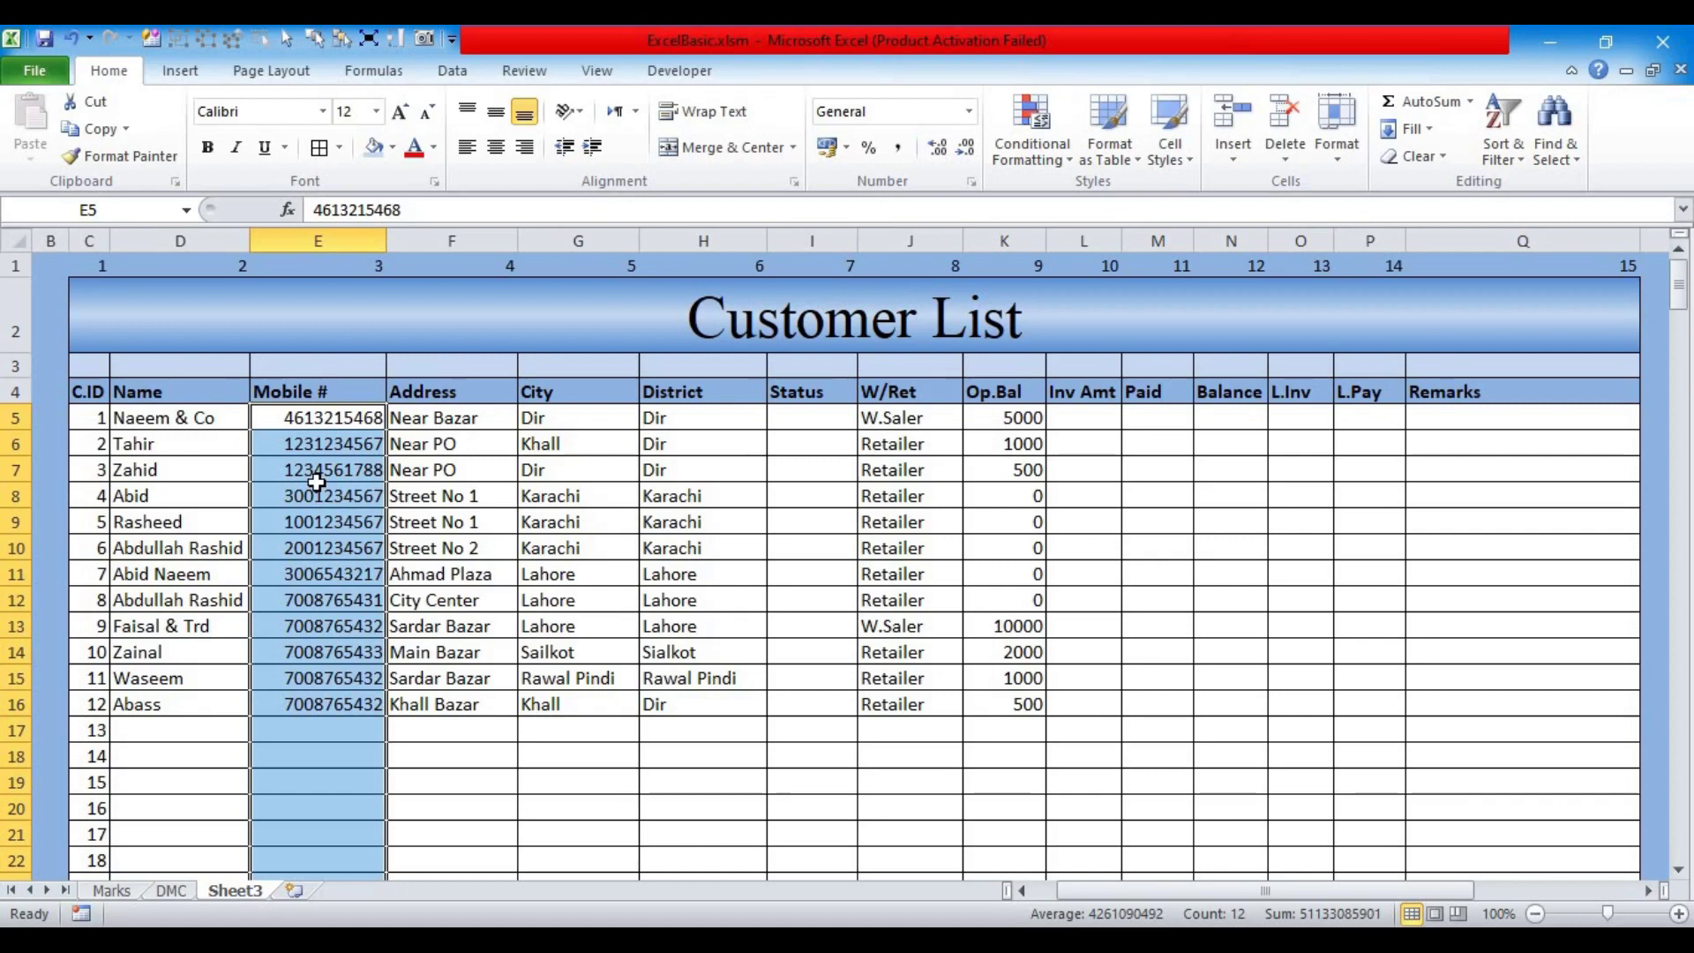
Step: Apply the custom number format 0###-### #### to the selected Mobile # cells
{"action": "key", "text": "ctrl+1"}
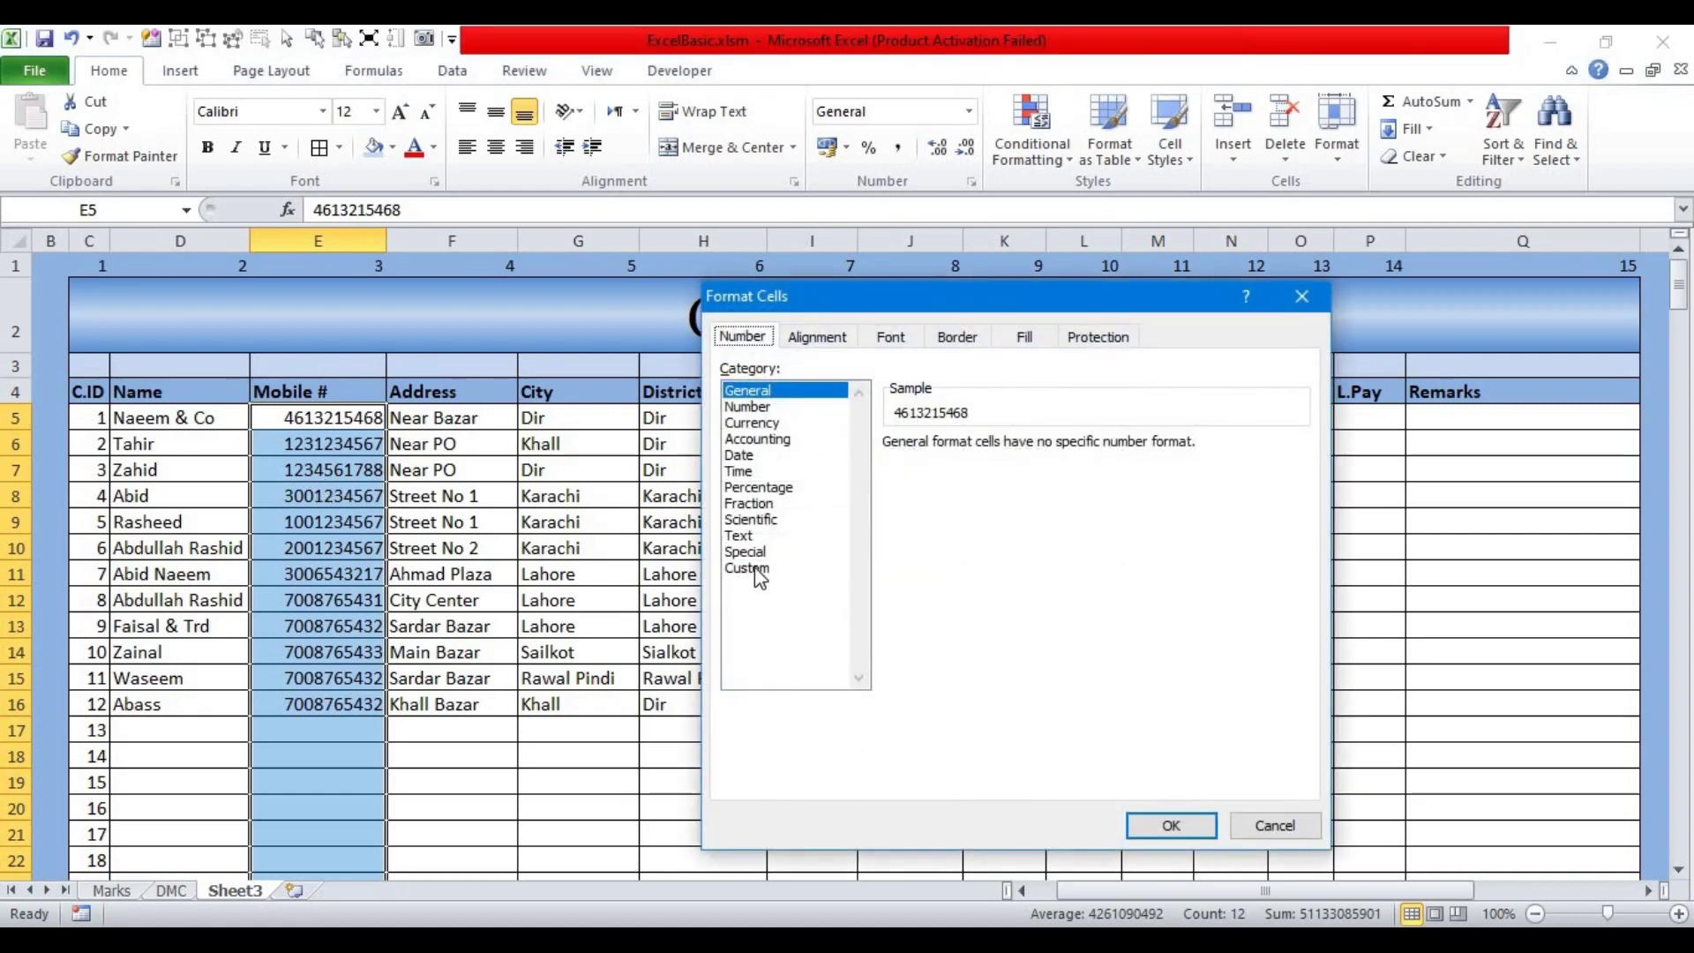
{"action": "left_click", "coordinate": [750, 568]}
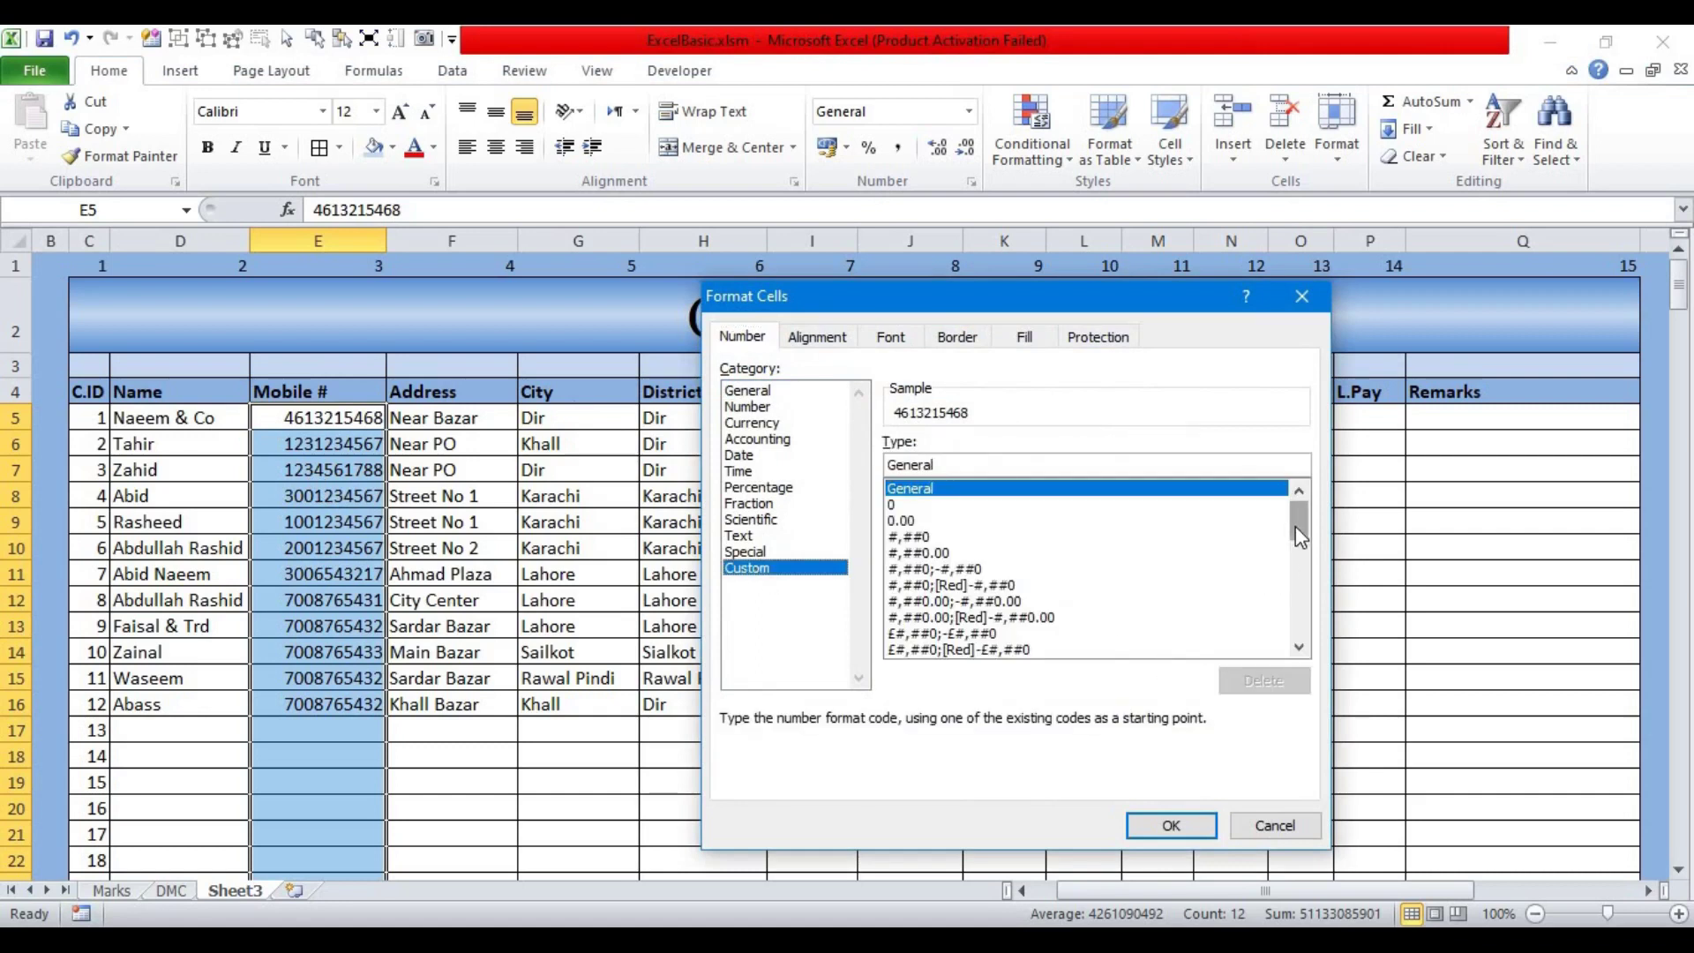
{"action": "mouse_move", "coordinate": [1301, 533]}
{"action": "left_mouse_down"}
{"action": "mouse_move", "coordinate": [1304, 643]}
{"action": "mouse_move", "coordinate": [1302, 514]}
{"action": "left_mouse_up"}
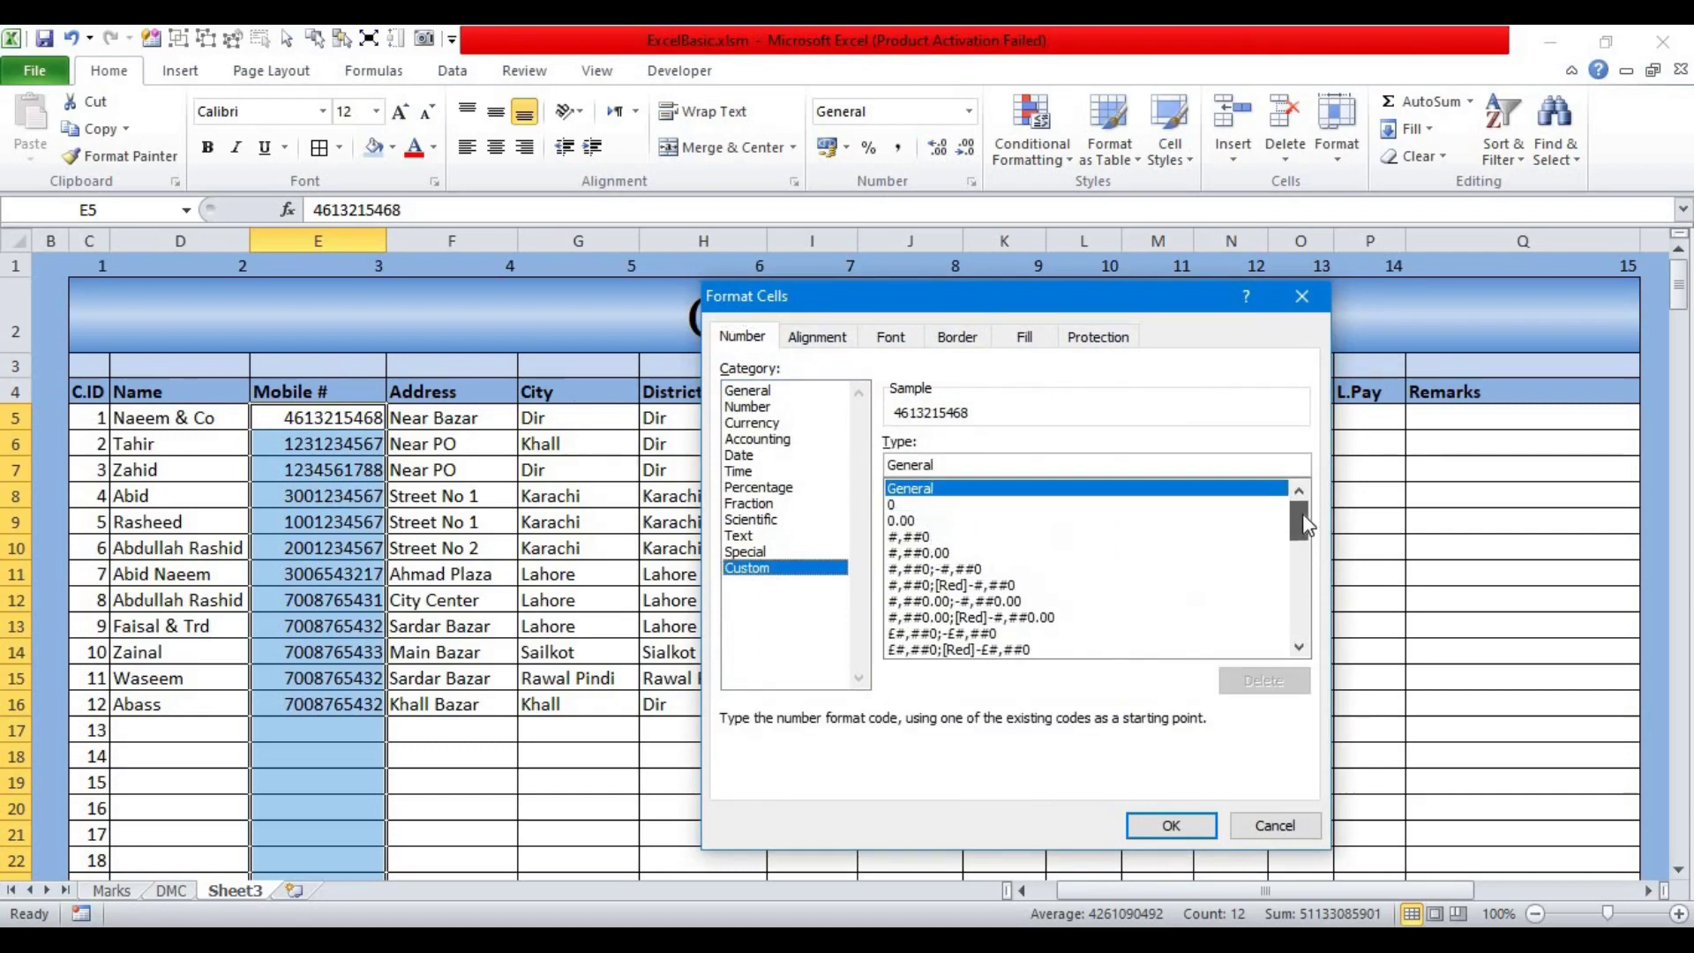
{"action": "left_click", "coordinate": [918, 537]}
{"action": "double_click", "coordinate": [891, 462]}
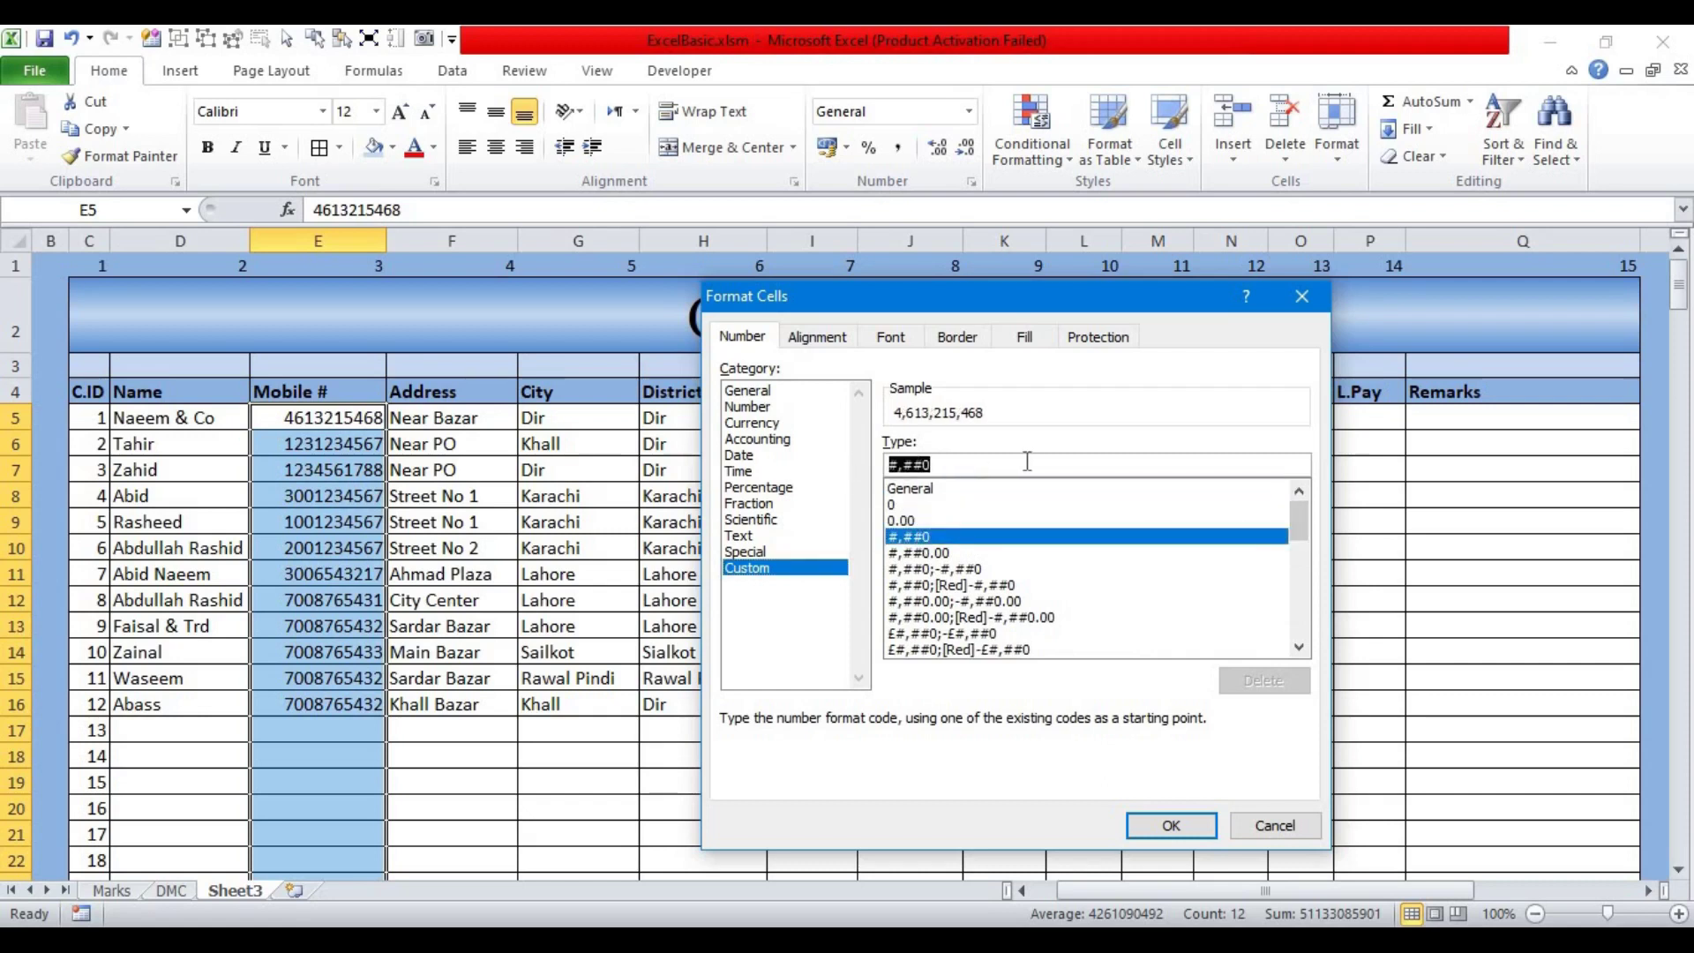
{"action": "type", "text": "0"}
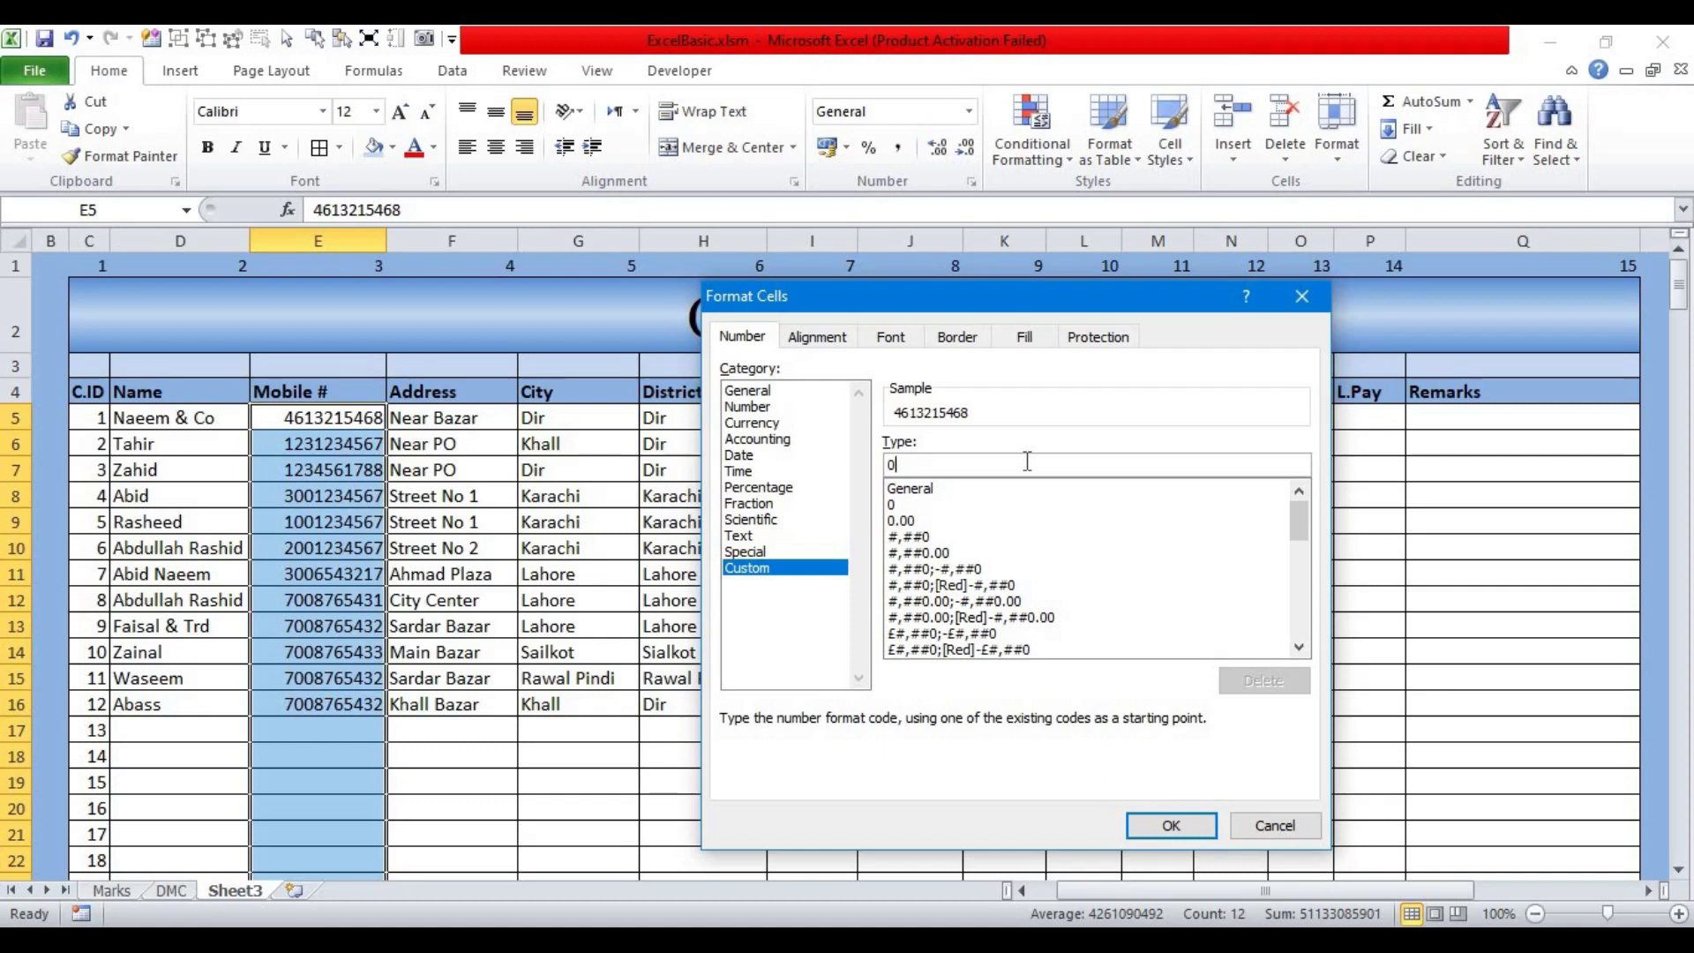
{"action": "type", "text": "###-"}
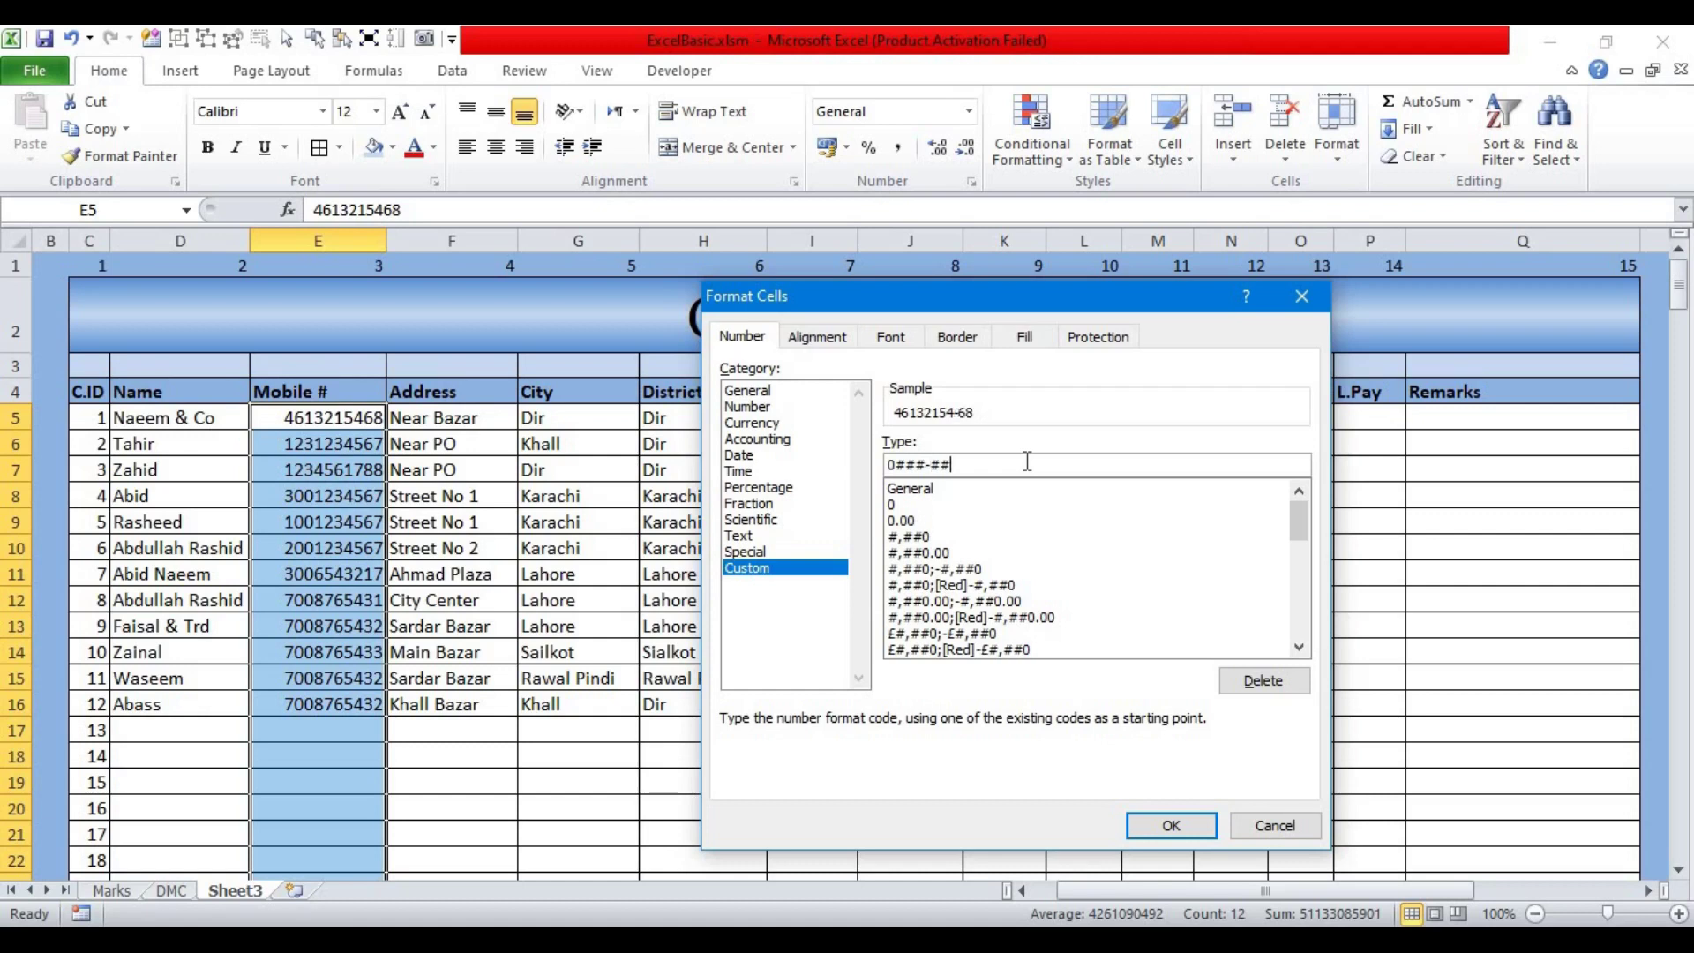
{"action": "type", "text": "#"}
{"action": "type", "text": "####"}
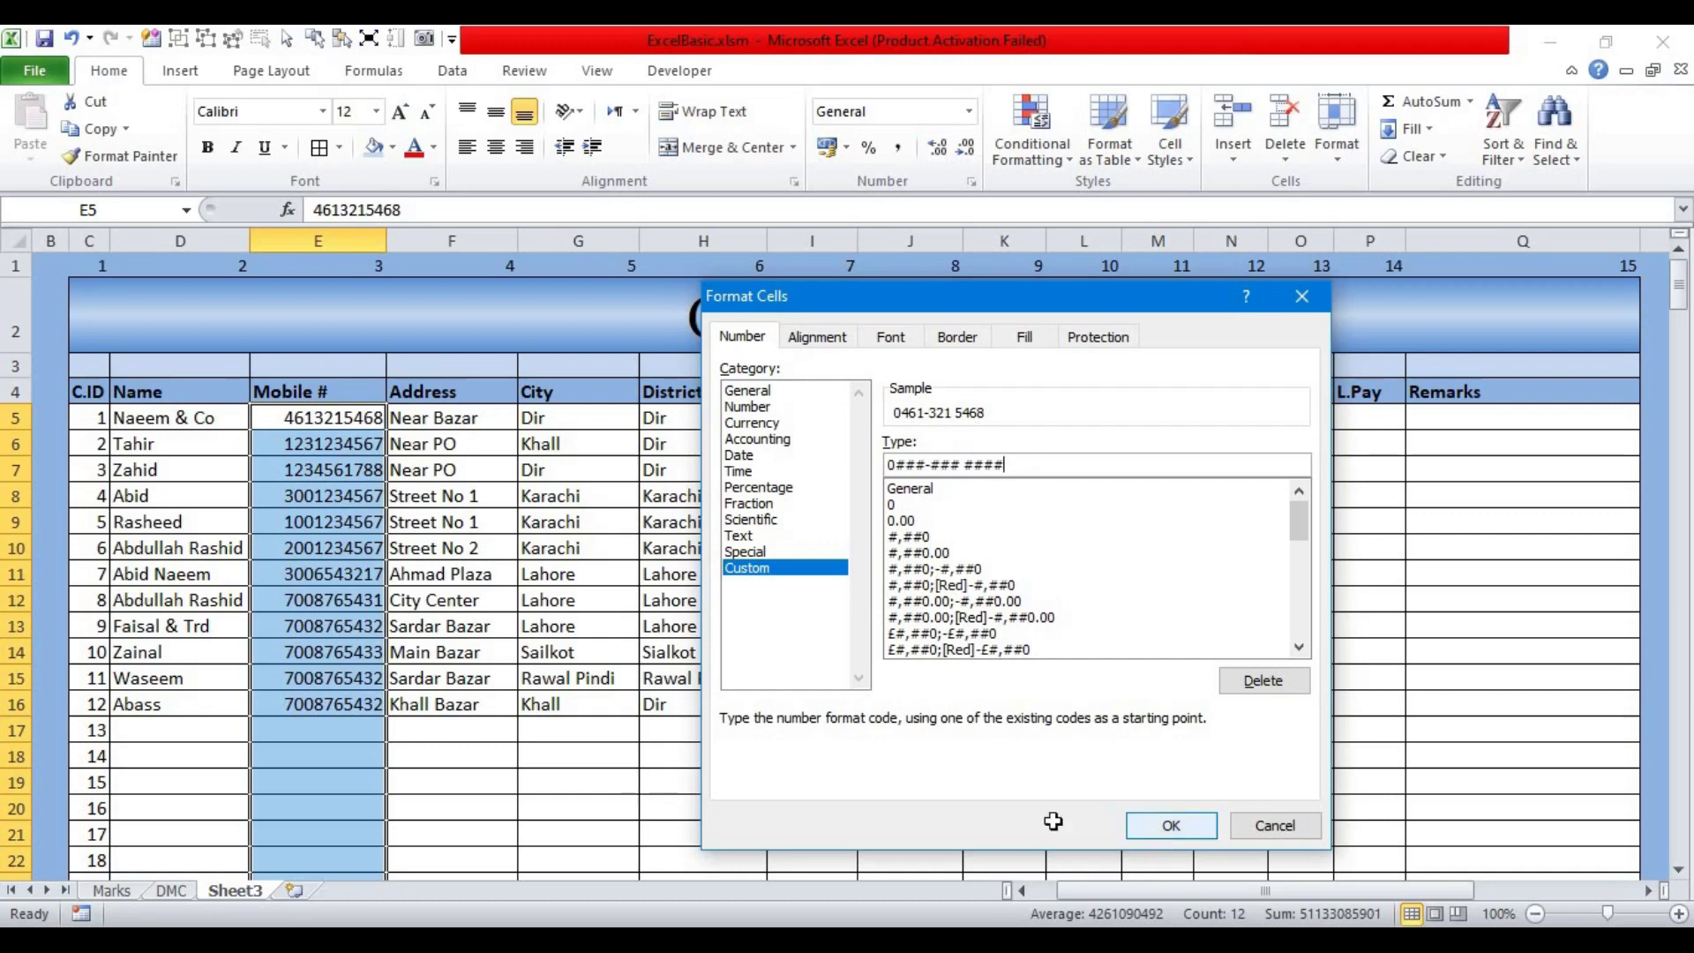
{"action": "left_click", "coordinate": [1171, 826]}
{"action": "left_click", "coordinate": [302, 487]}
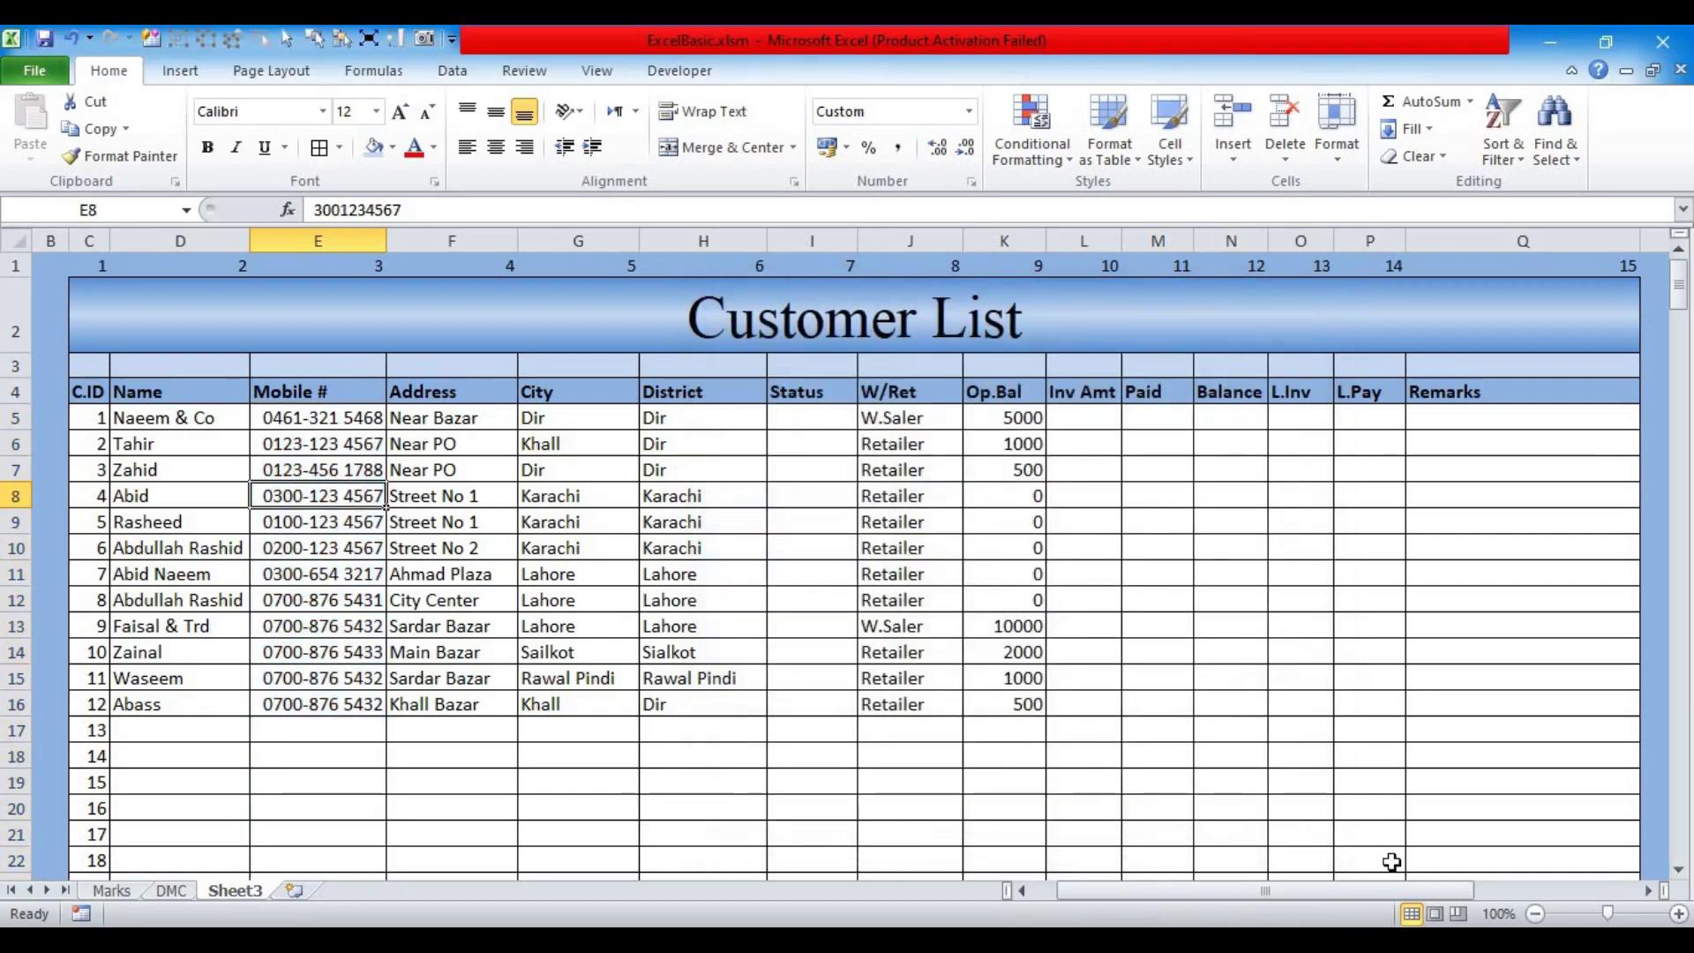
{"action": "left_click", "coordinate": [1679, 915]}
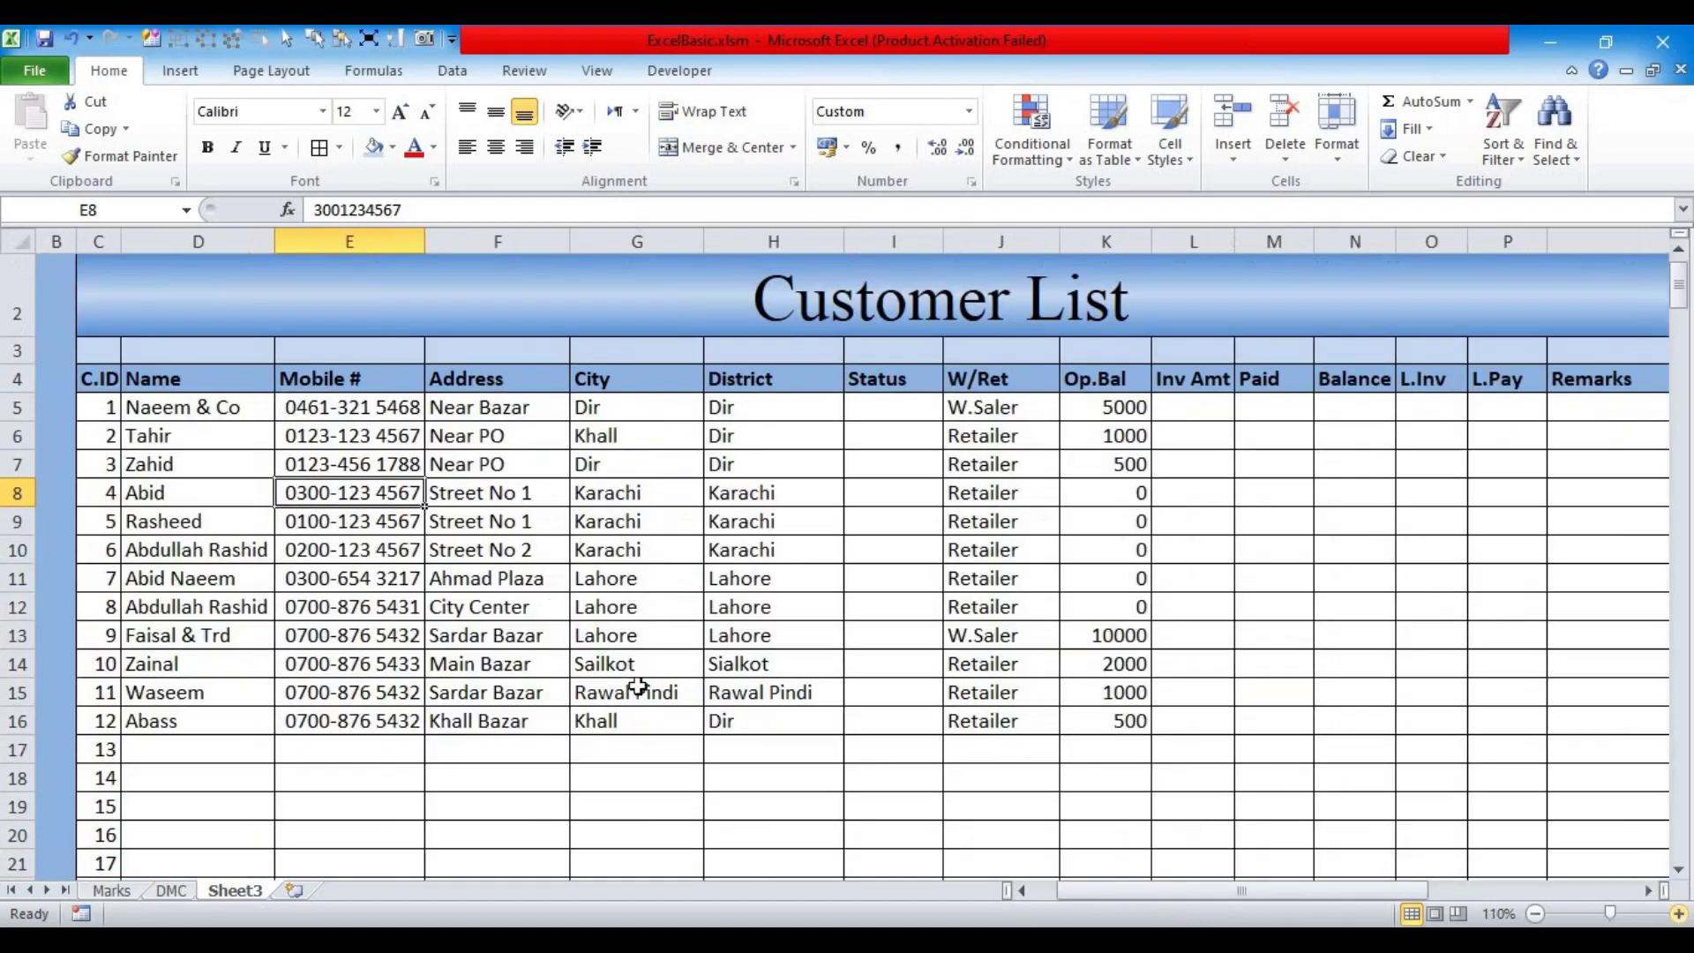
{"action": "left_click", "coordinate": [320, 753]}
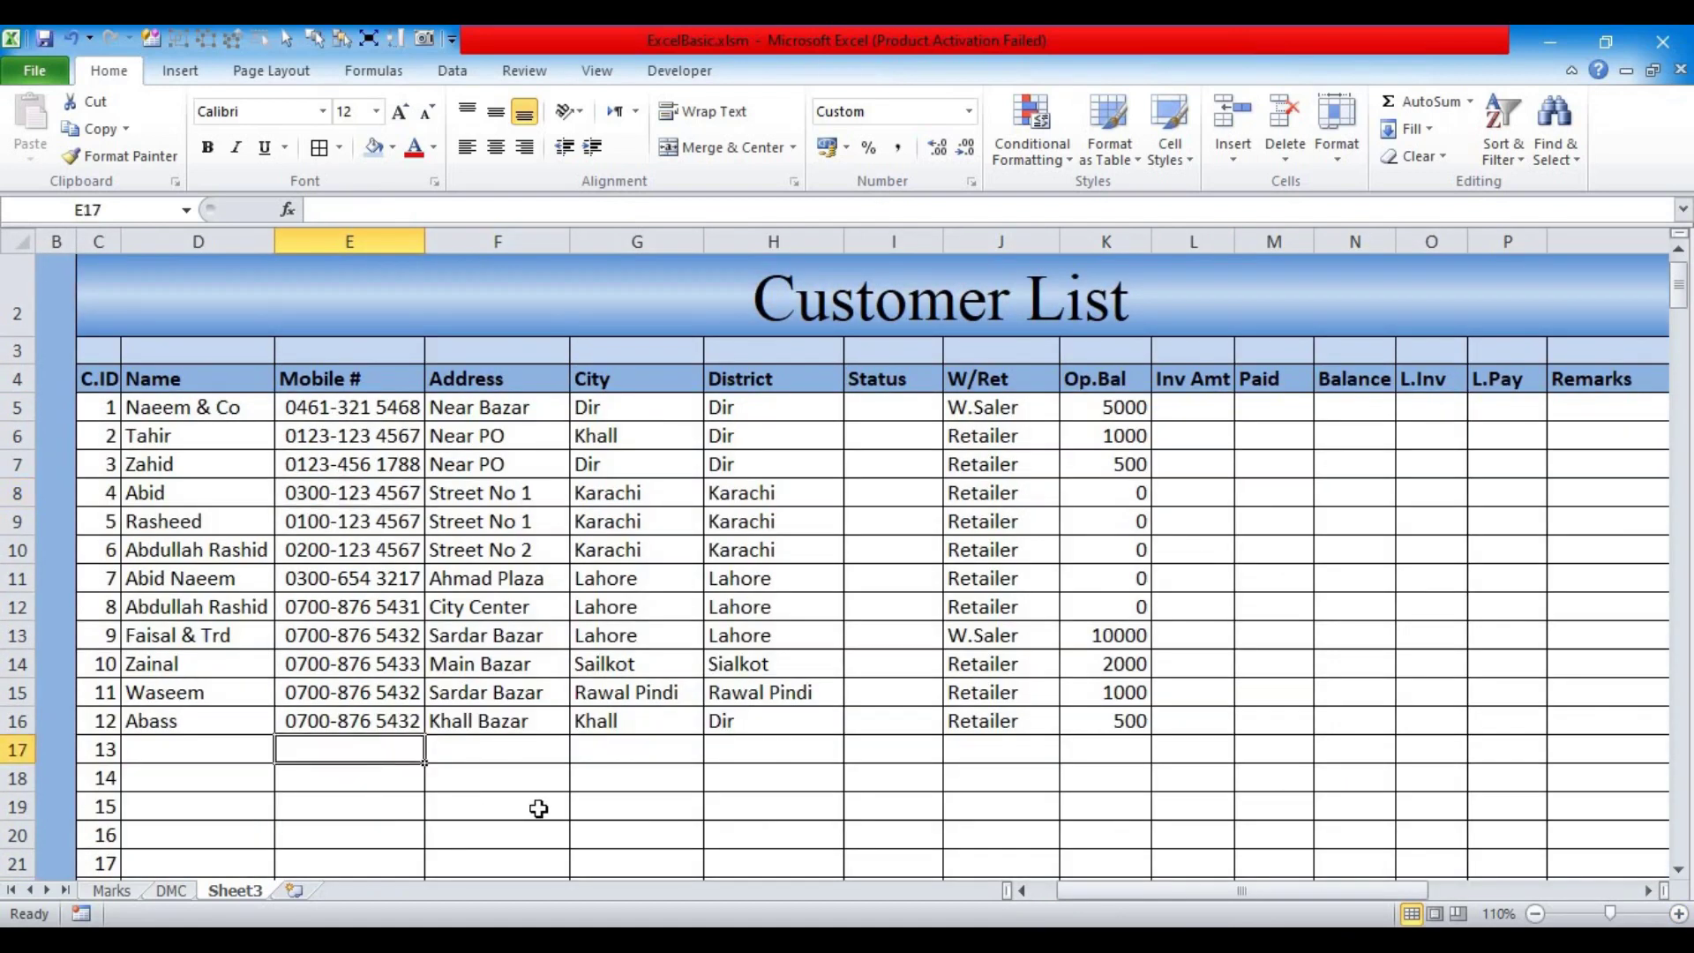
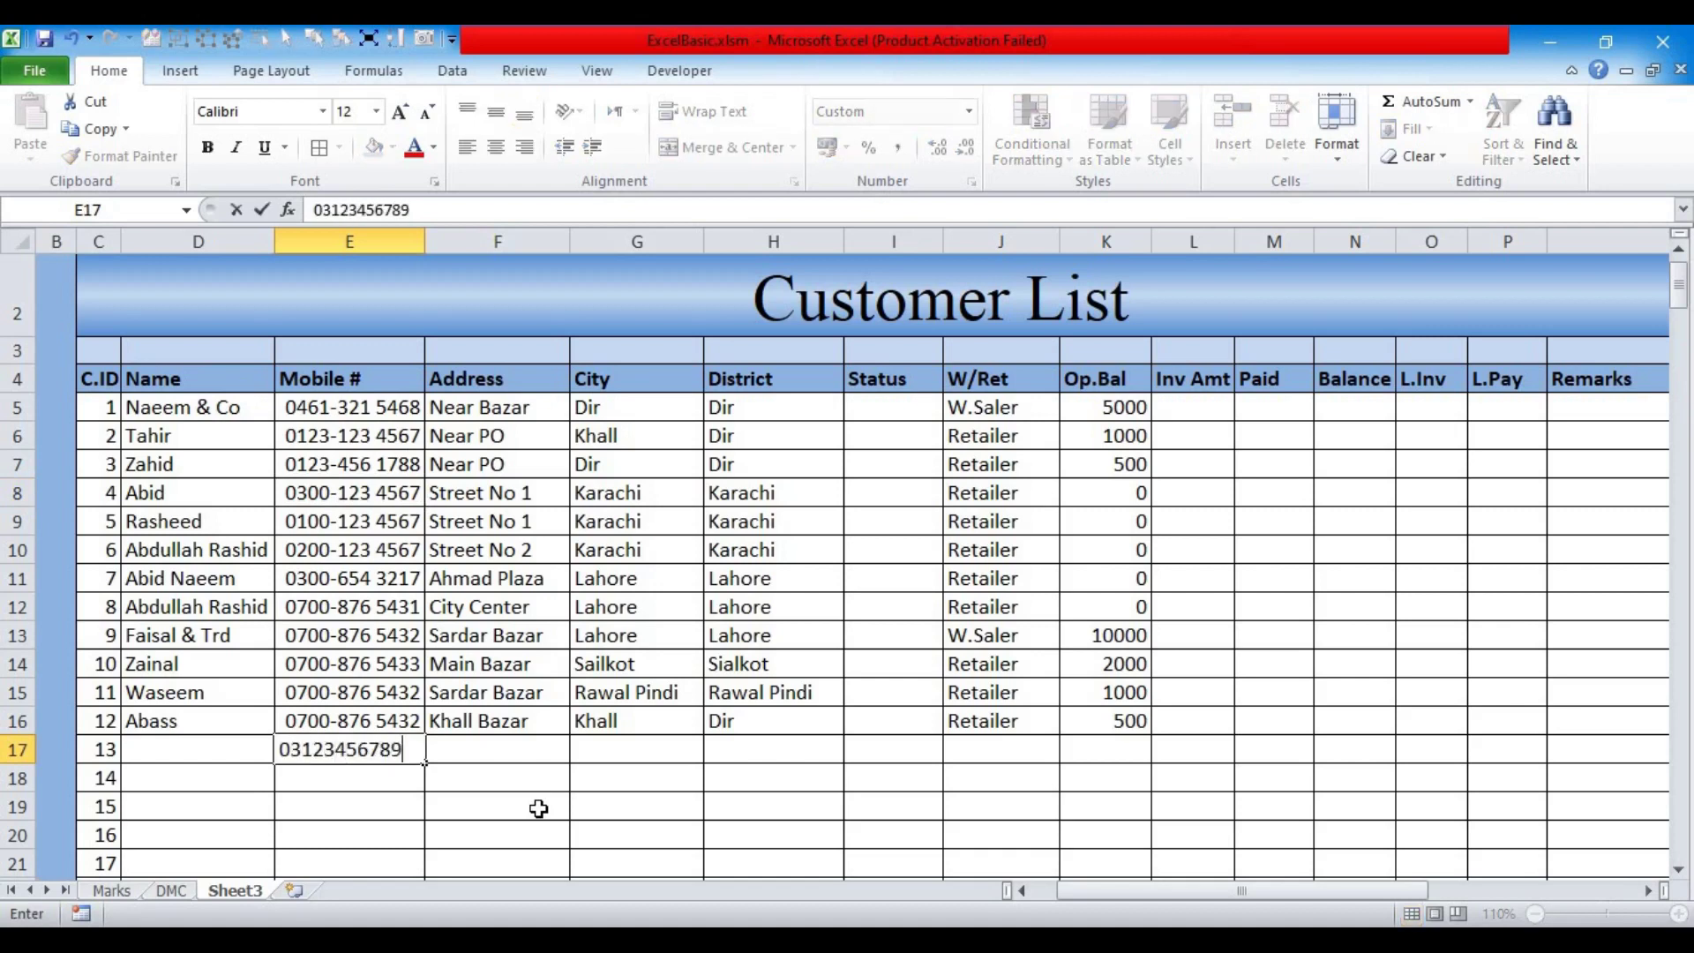
{"action": "key", "text": "Return"}
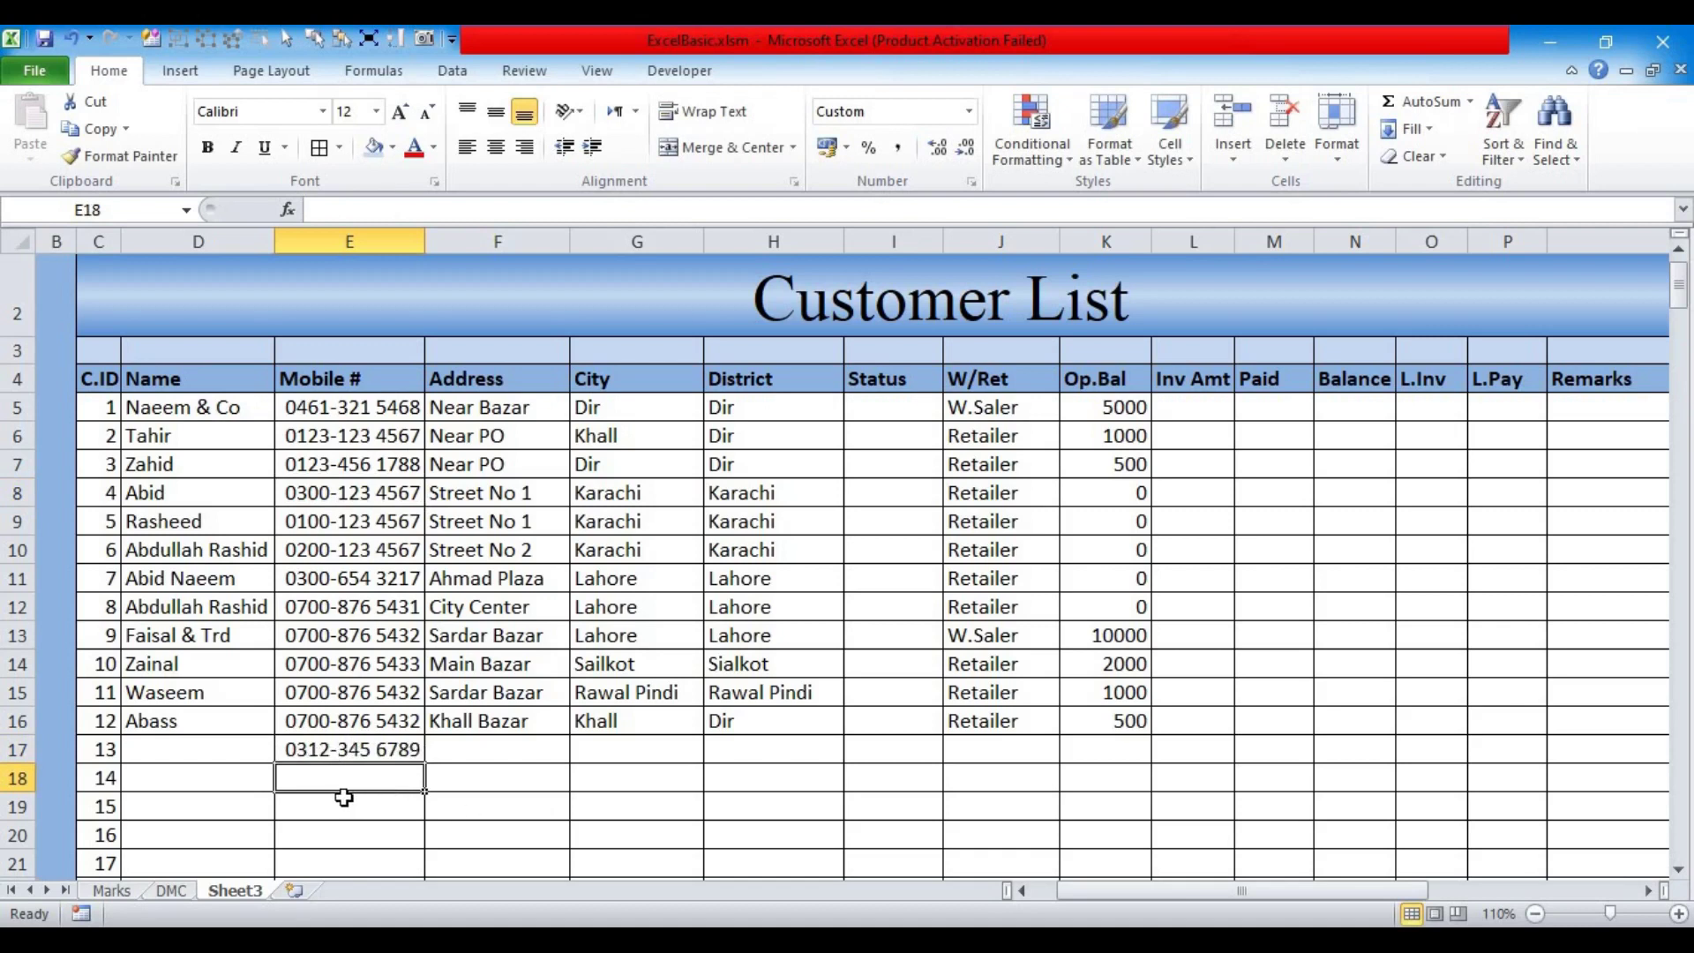
{"action": "left_click", "coordinate": [324, 751]}
{"action": "key", "text": "Delete"}
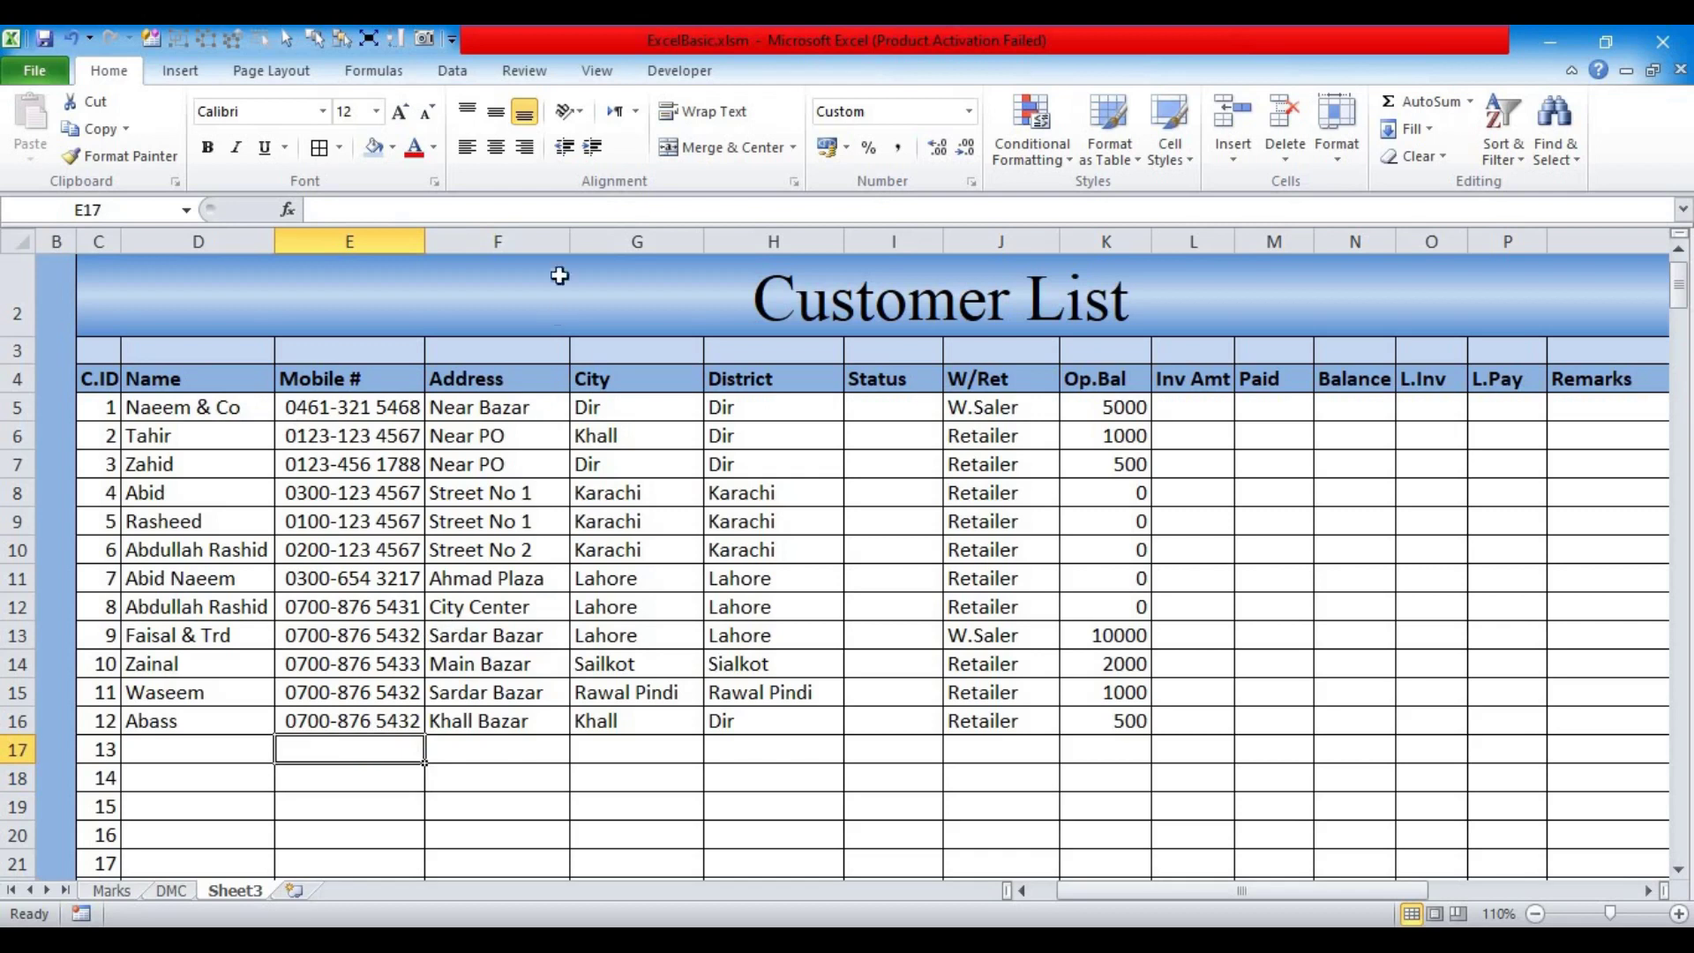
Step: Widen the Address and Status columns
{"action": "left_click_drag", "start_coordinate": [572, 240], "coordinate": [585, 240]}
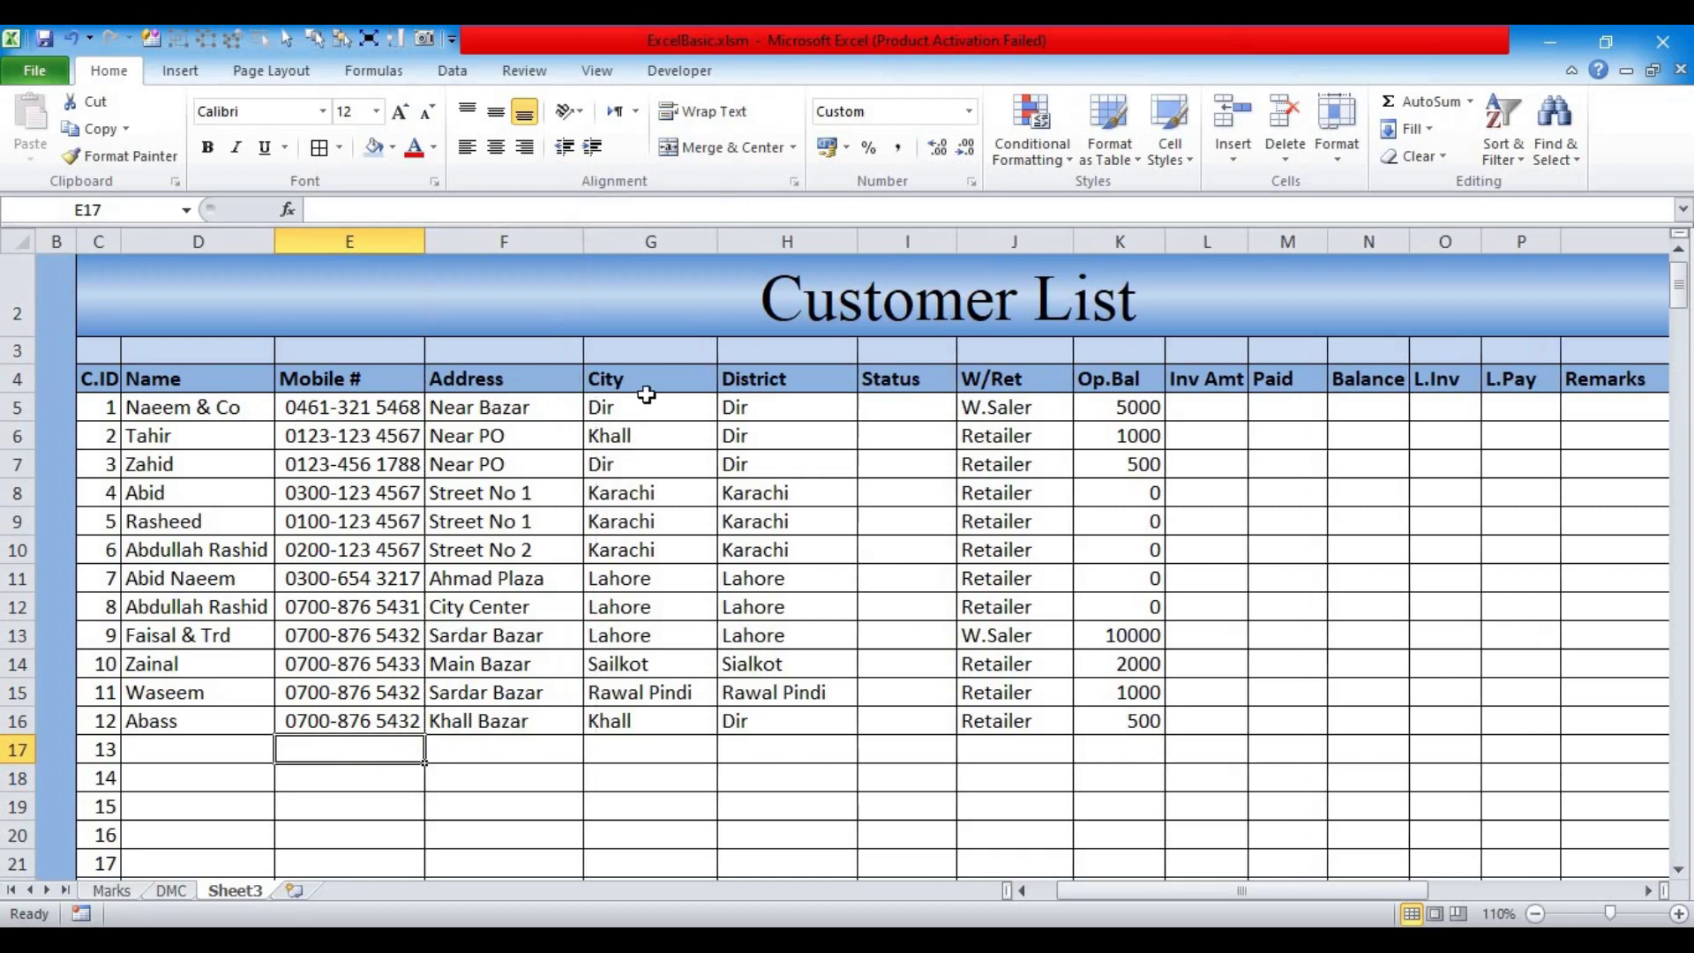
{"action": "left_click", "coordinate": [917, 409]}
{"action": "left_click_drag", "start_coordinate": [956, 240], "coordinate": [980, 239]}
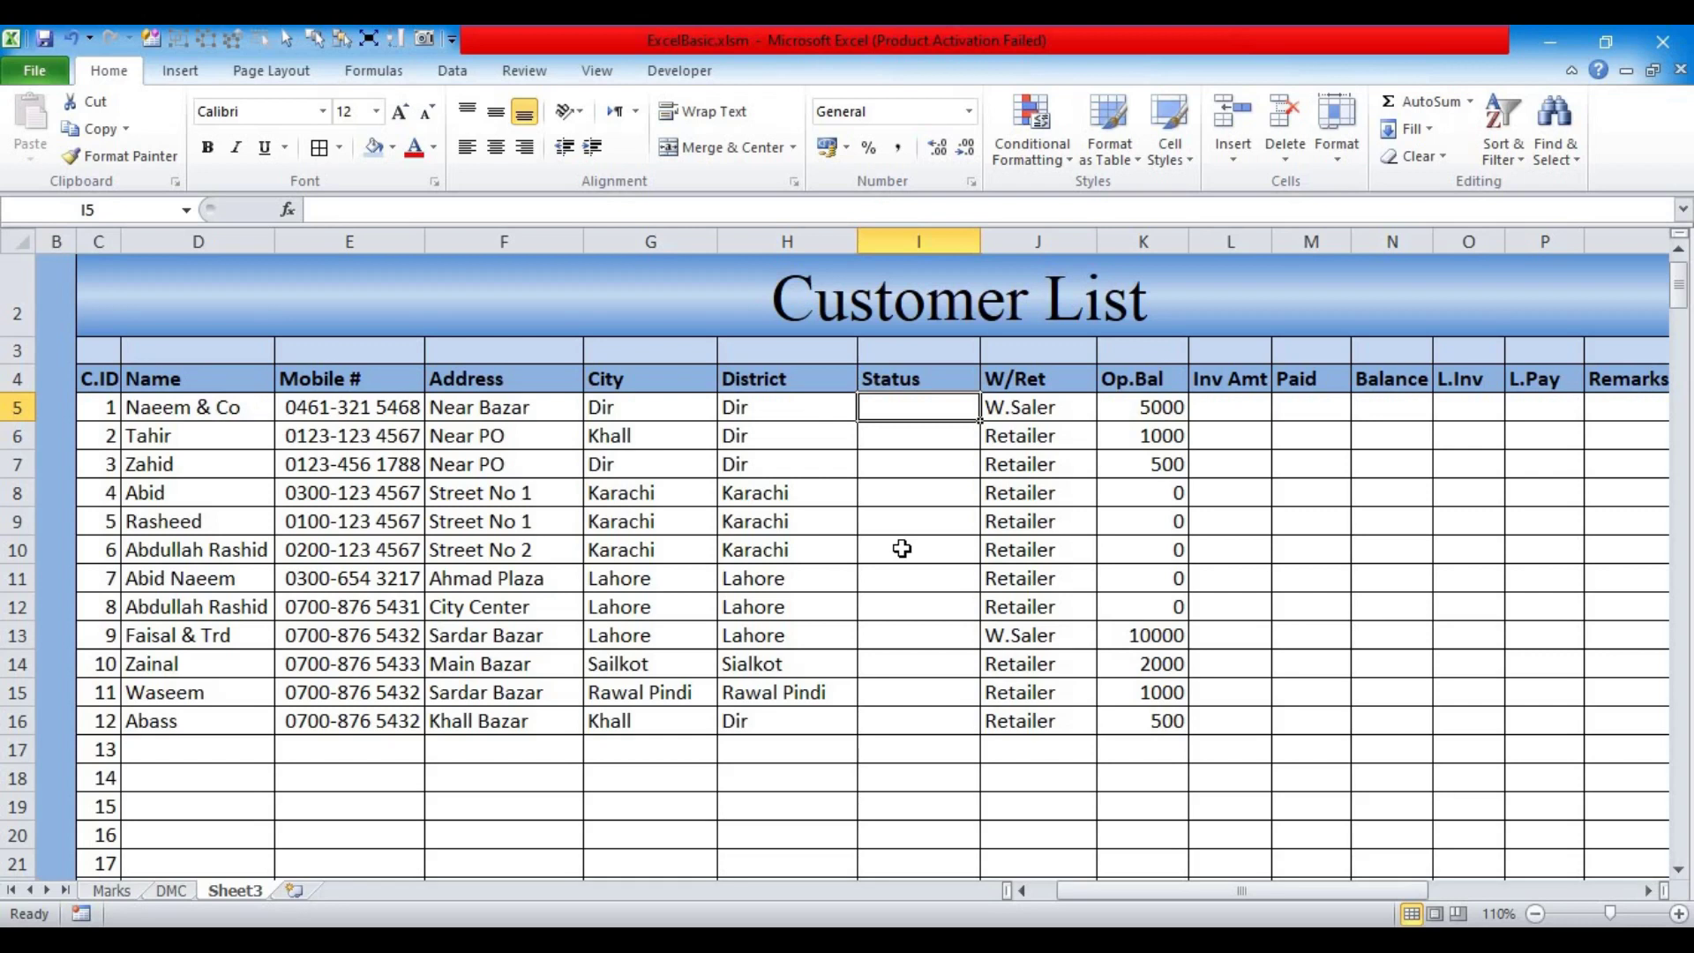
Step: Add list data validation to I5:I30 allowing Active, InActive and Blocked
{"action": "key", "text": "shift+Down"}
{"action": "key", "text": "shift+Down"}
{"action": "key", "text": "shift+Down"}
{"action": "key", "text": "shift+Down"}
{"action": "key", "text": "shift+Down"}
{"action": "key", "text": "shift+Down"}
{"action": "key", "text": "shift+Down"}
{"action": "key", "text": "shift+Down"}
{"action": "key", "text": "shift+Down"}
{"action": "key", "text": "shift+Down"}
{"action": "key", "text": "shift+Down"}
{"action": "key", "text": "shift+Down"}
{"action": "key", "text": "shift+Down"}
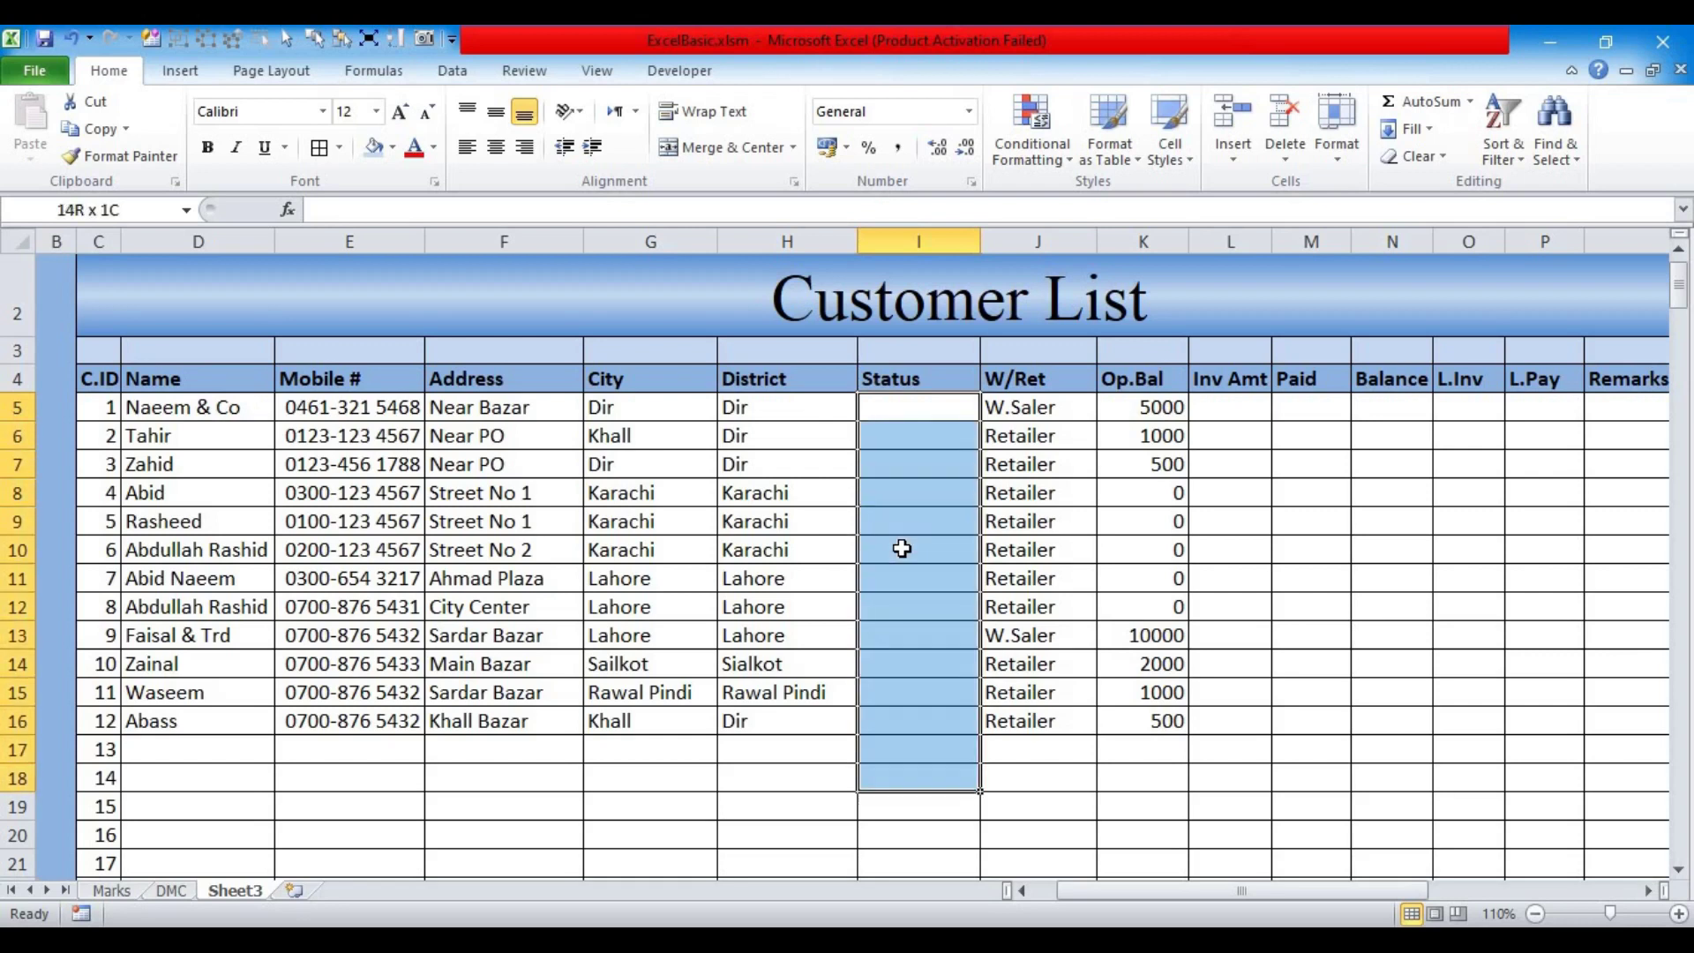
{"action": "key", "text": "shift+Down"}
{"action": "key", "text": "shift+Down"}
{"action": "key", "text": "shift+Down"}
{"action": "key", "text": "shift+Down"}
{"action": "key", "text": "shift+Down"}
{"action": "key", "text": "shift+Down"}
{"action": "key", "text": "shift+Down"}
{"action": "key", "text": "shift+Down"}
{"action": "key", "text": "shift+Down"}
{"action": "key", "text": "shift+Down"}
{"action": "key", "text": "shift+Down"}
{"action": "key", "text": "shift+Down"}
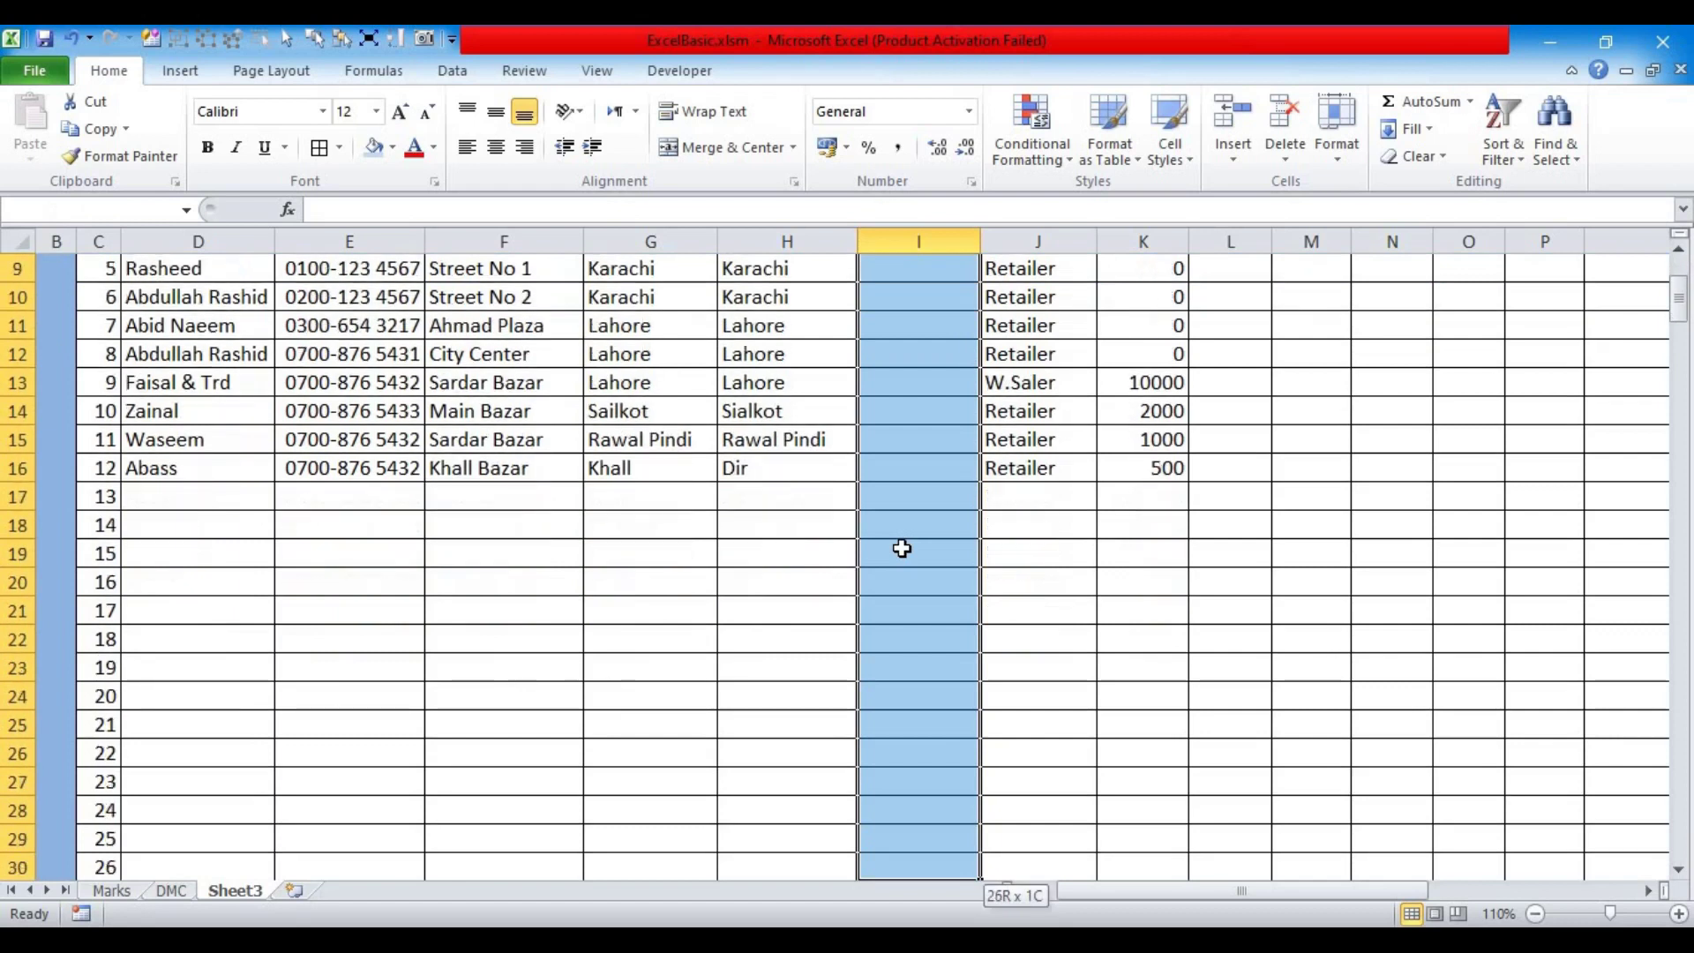
{"action": "scroll", "coordinate": [901, 548], "scroll_direction": "up", "scroll_amount": 3}
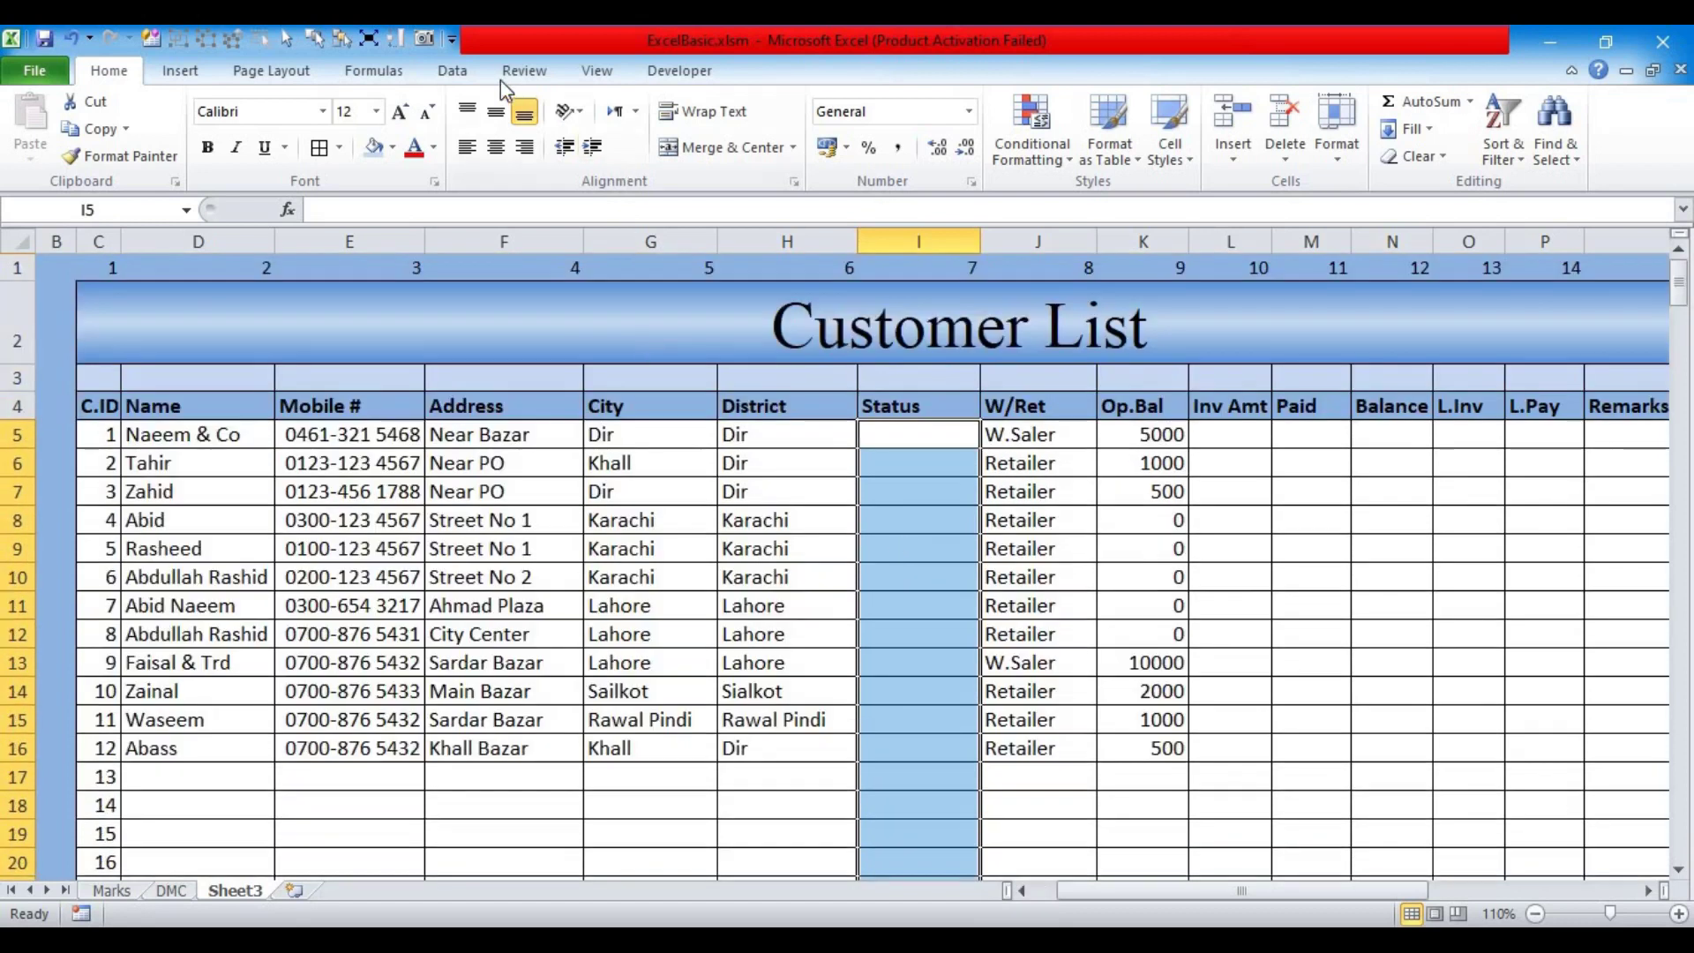
{"action": "left_click", "coordinate": [453, 71]}
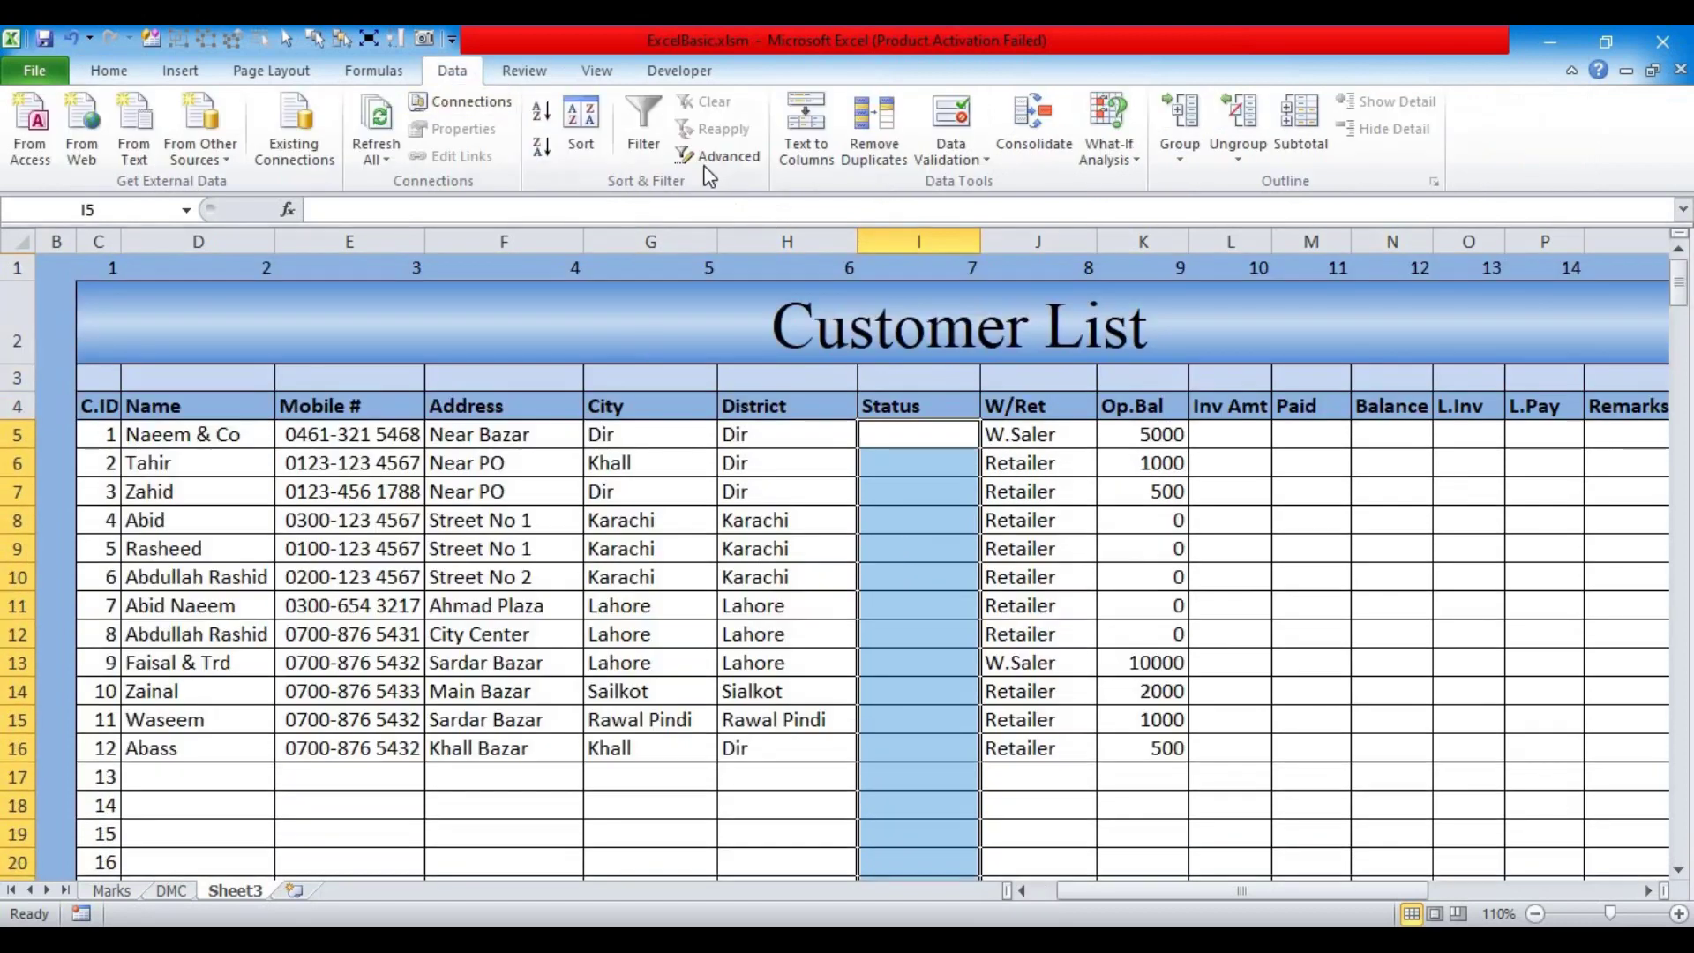
{"action": "left_click", "coordinate": [975, 164]}
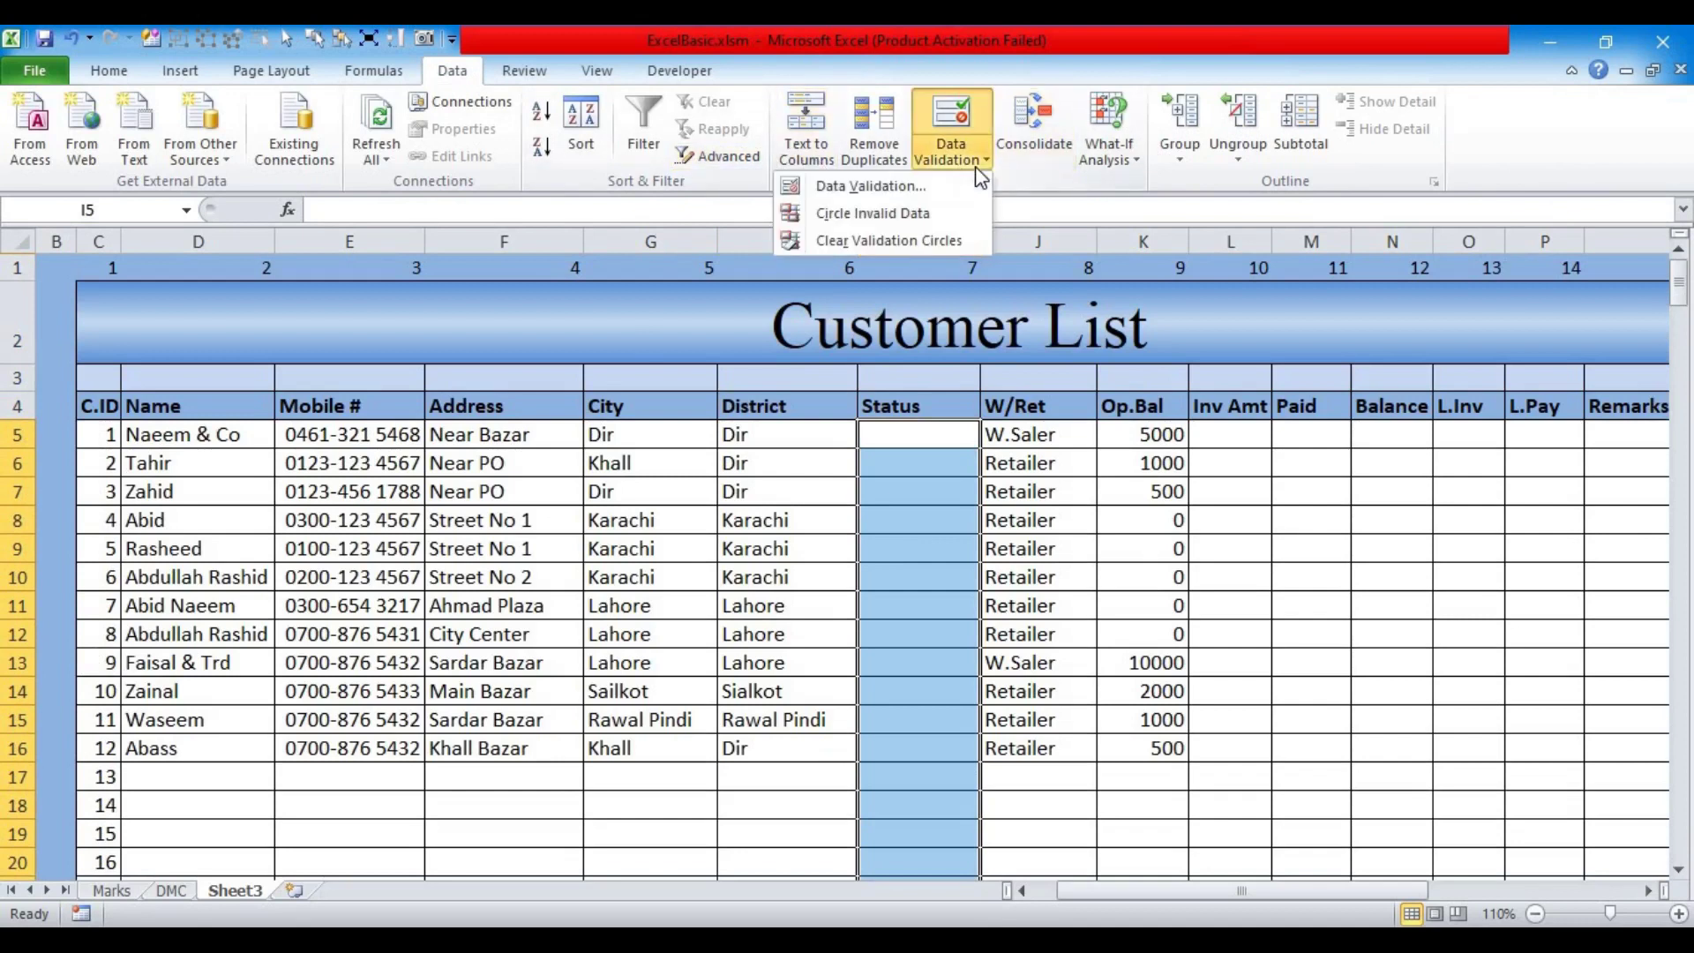
{"action": "left_click", "coordinate": [885, 193]}
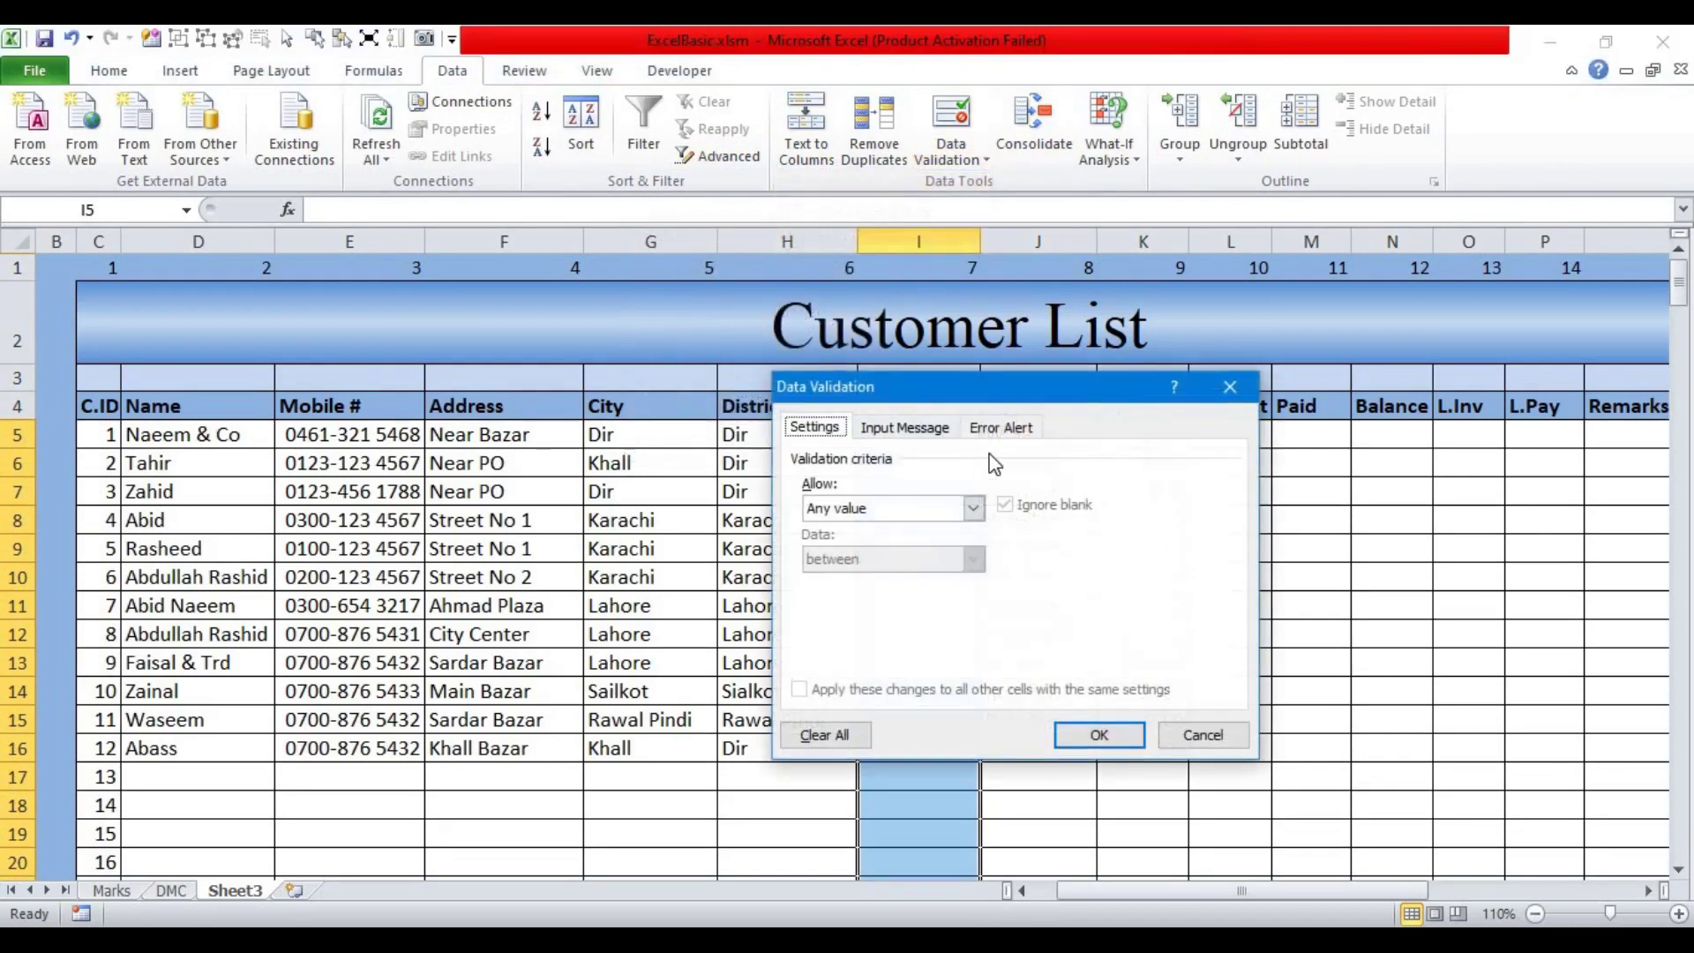
{"action": "left_click_drag", "start_coordinate": [822, 369], "coordinate": [772, 353]}
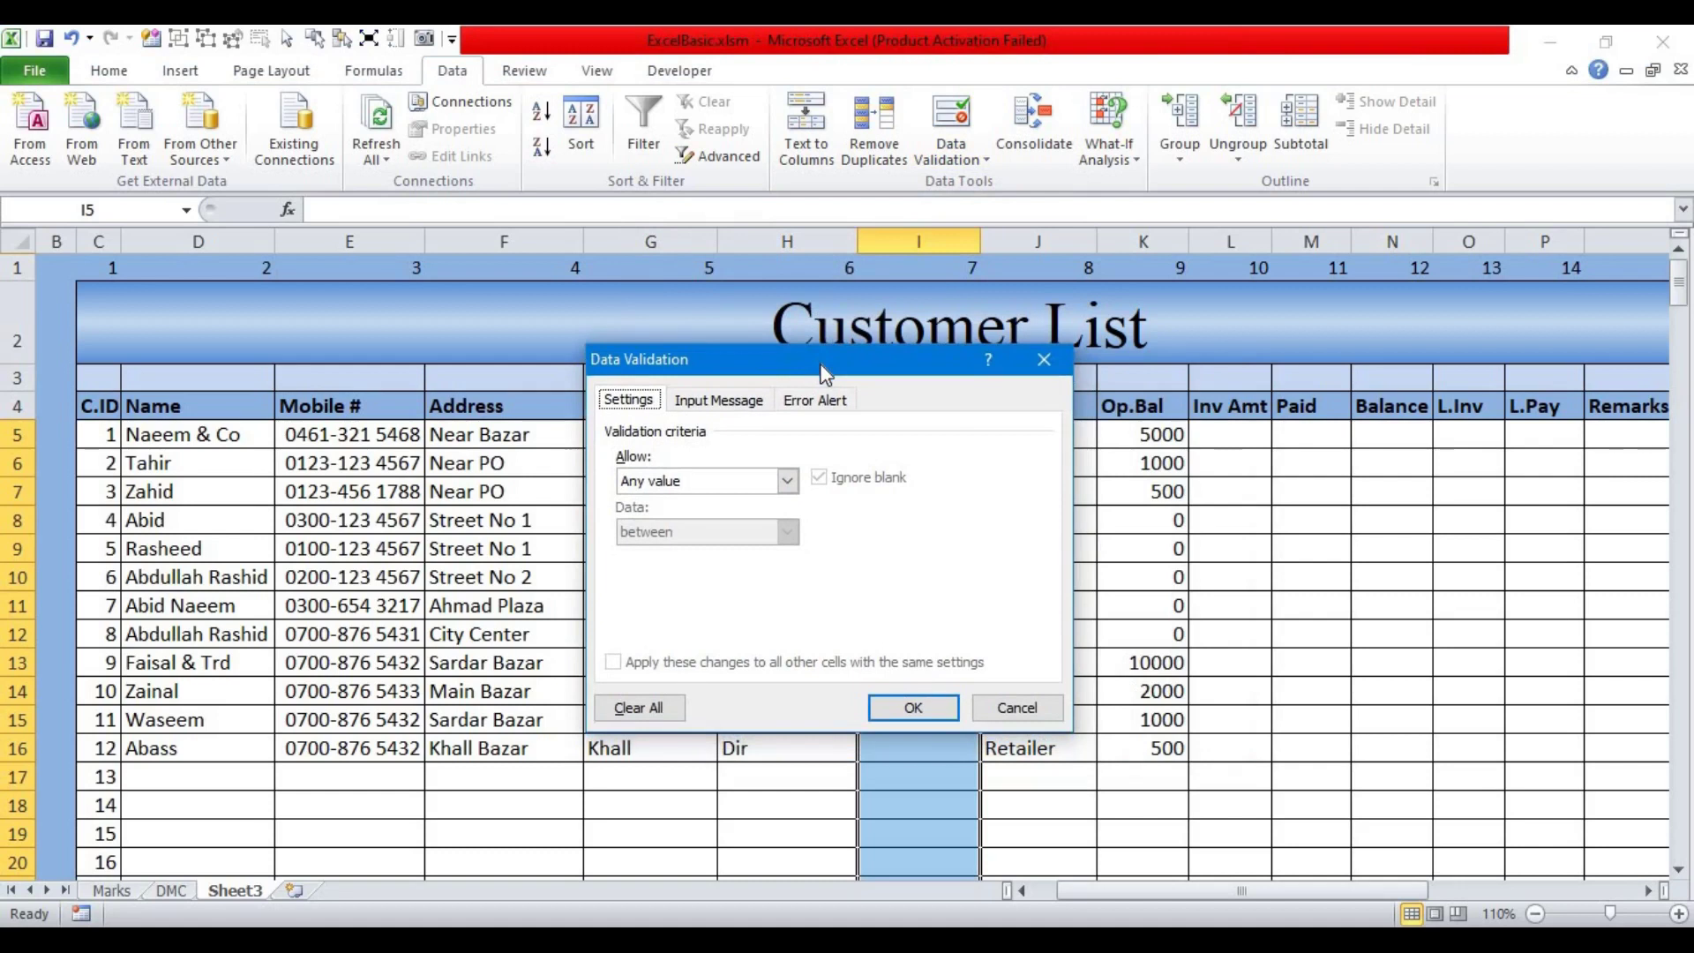
{"action": "left_click", "coordinate": [788, 480]}
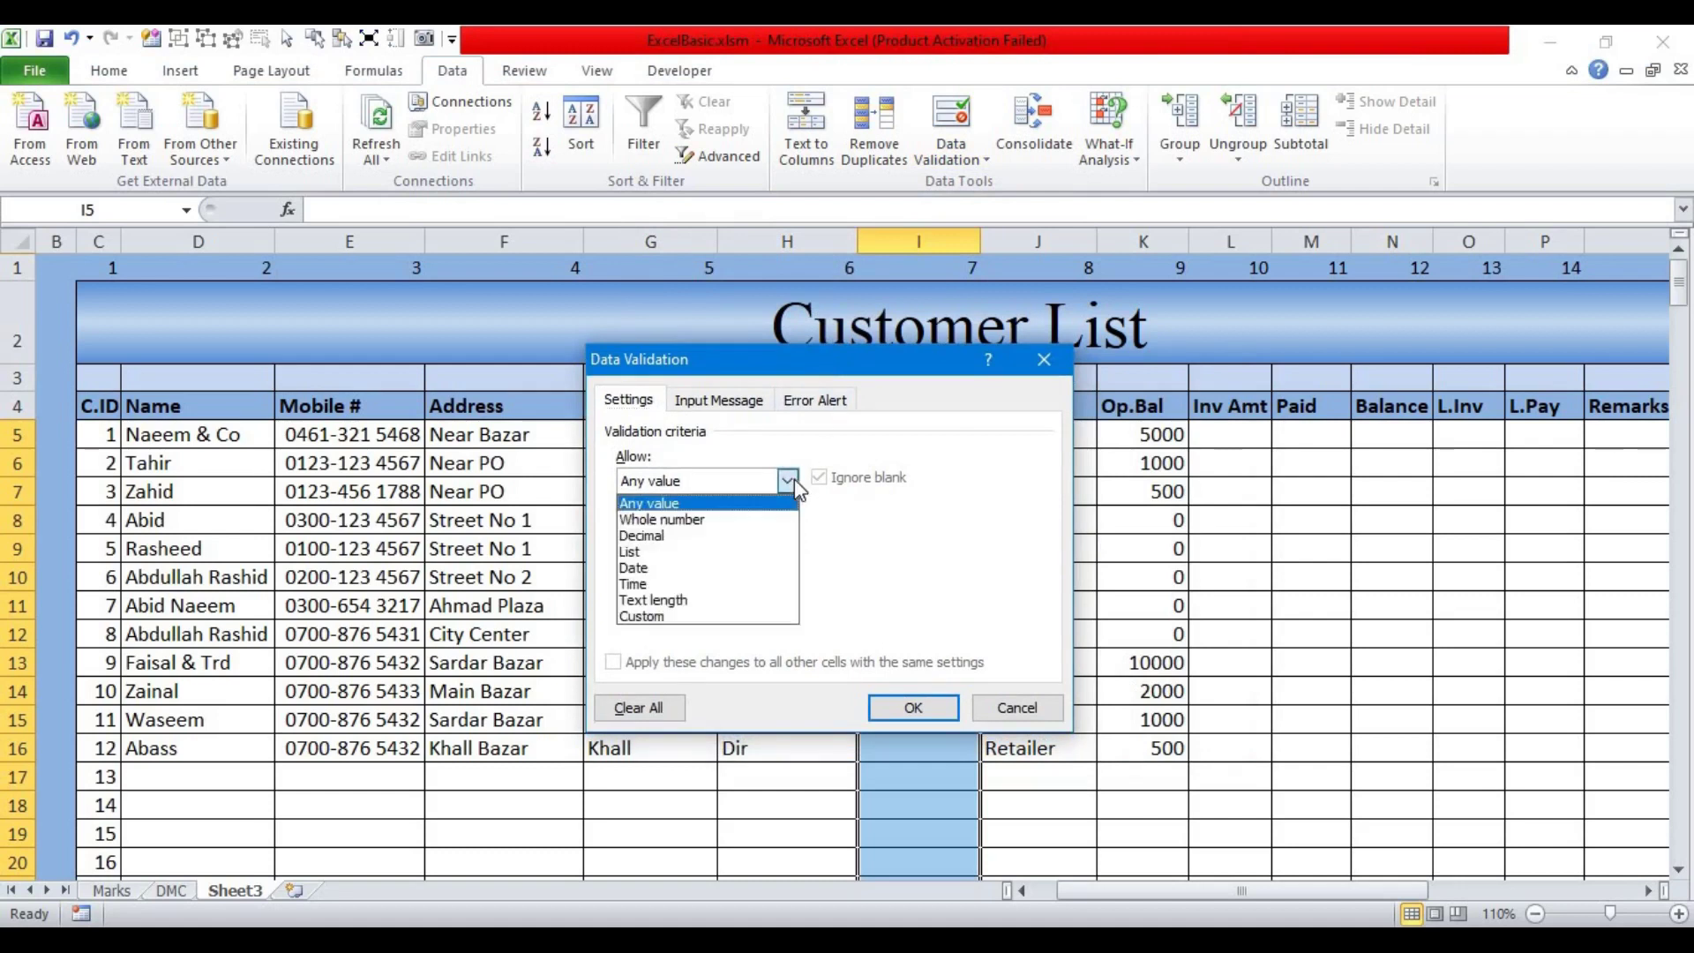
{"action": "left_click", "coordinate": [647, 552]}
{"action": "left_click", "coordinate": [689, 582]}
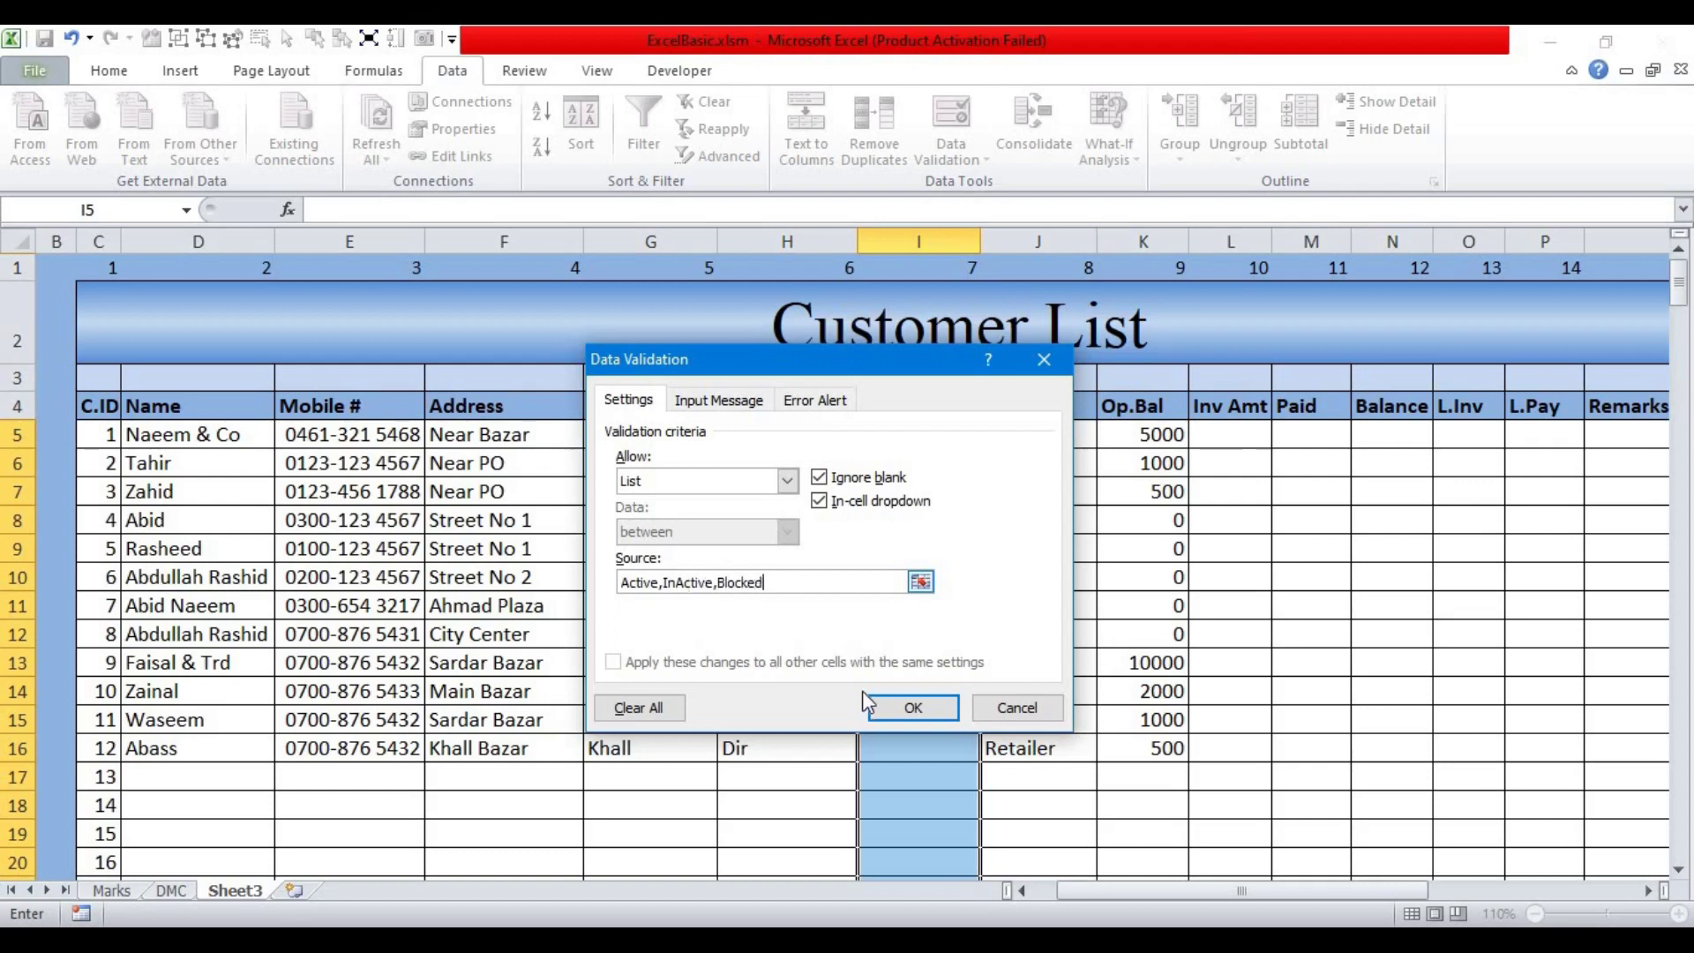
{"action": "left_click", "coordinate": [913, 707]}
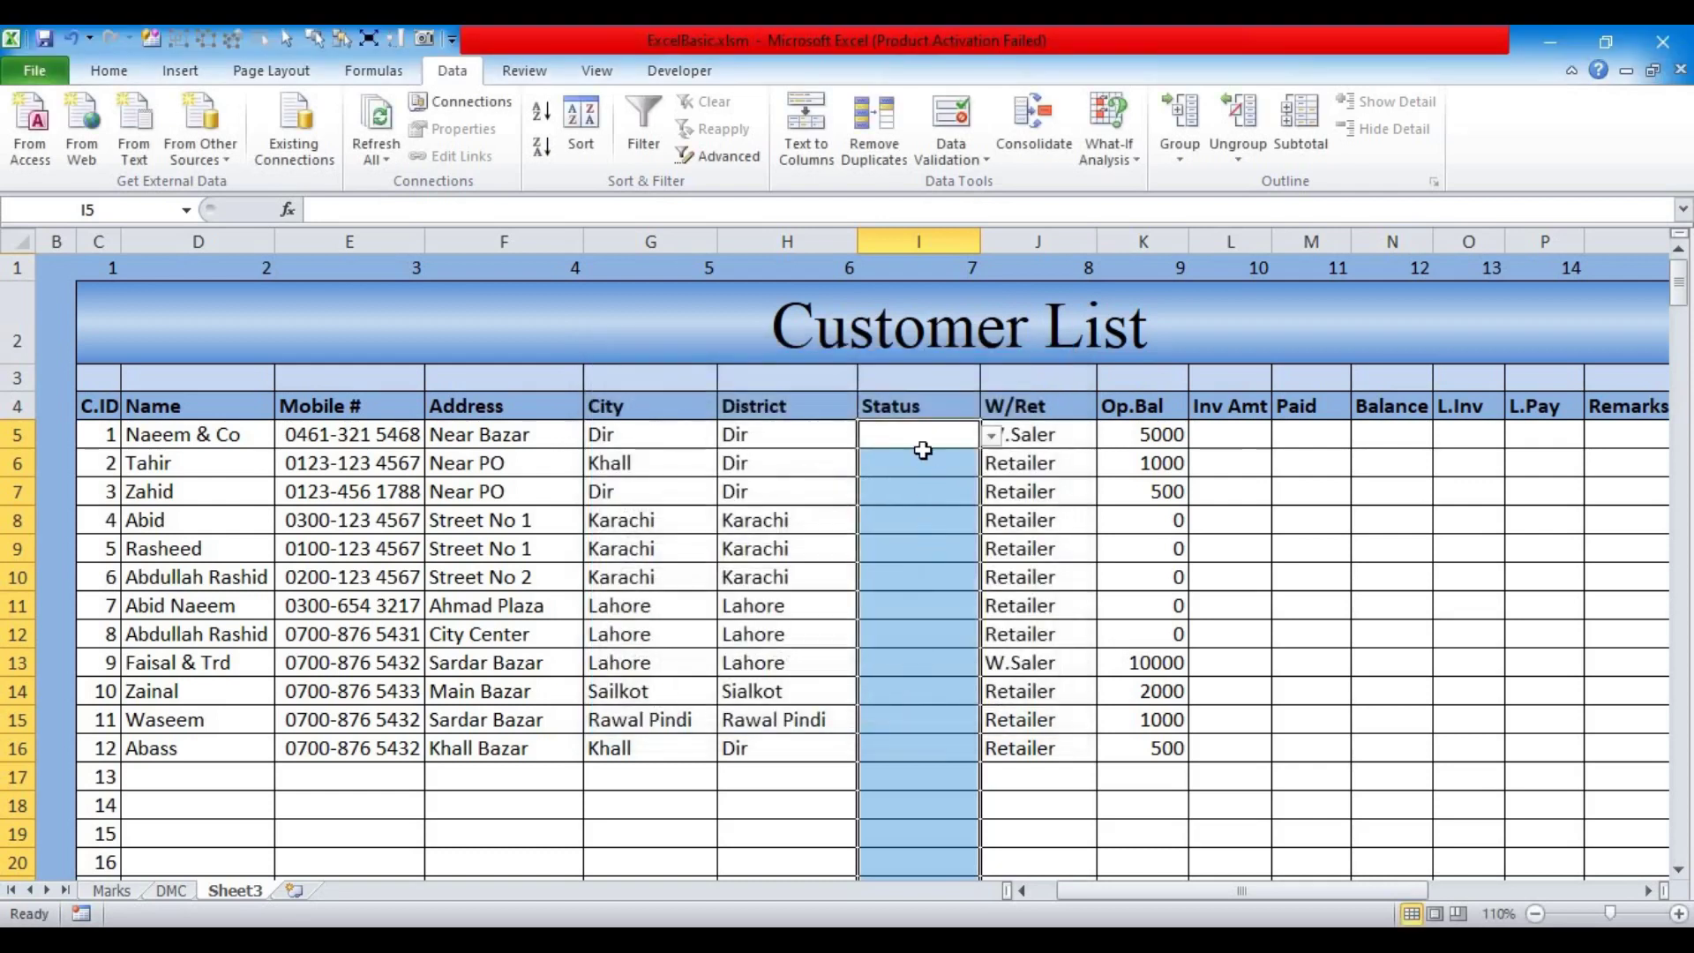
Step: Set I5 to Active from its dropdown and fill it down through I17
{"action": "left_click", "coordinate": [992, 436]}
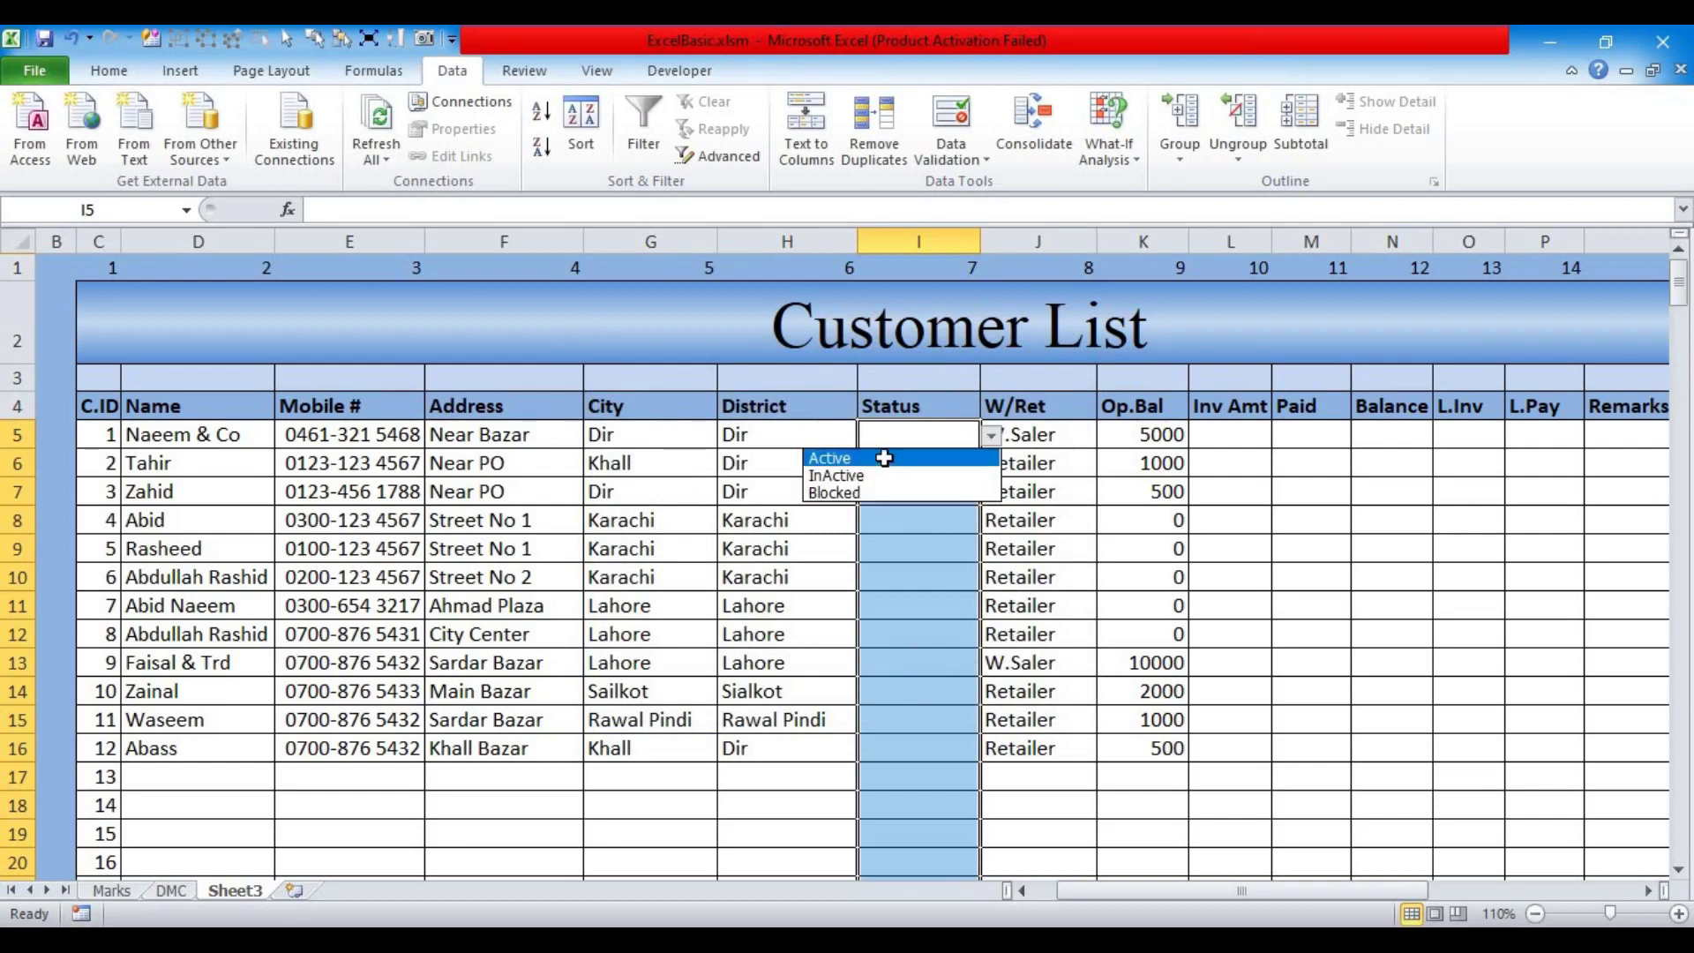
{"action": "left_click", "coordinate": [926, 459]}
{"action": "left_click", "coordinate": [953, 463]}
{"action": "left_click", "coordinate": [991, 464]}
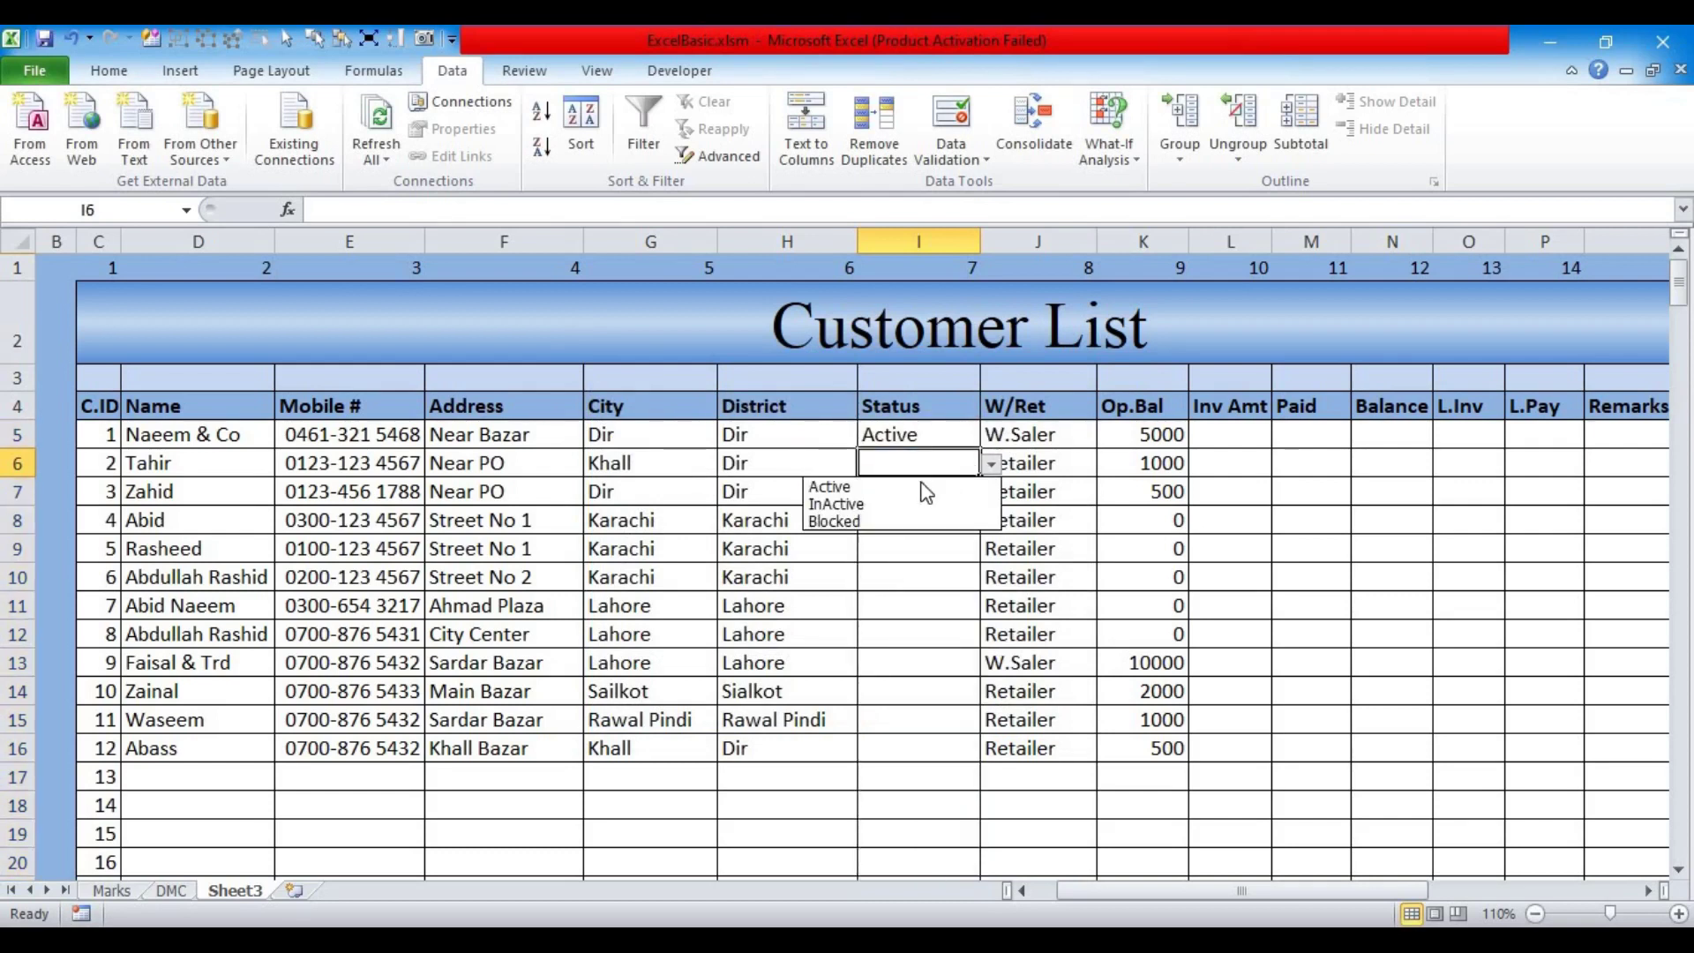
{"action": "left_click", "coordinate": [883, 504]}
{"action": "left_click_drag", "start_coordinate": [894, 432], "coordinate": [891, 463]}
{"action": "left_click_drag", "start_coordinate": [880, 572], "coordinate": [881, 777]}
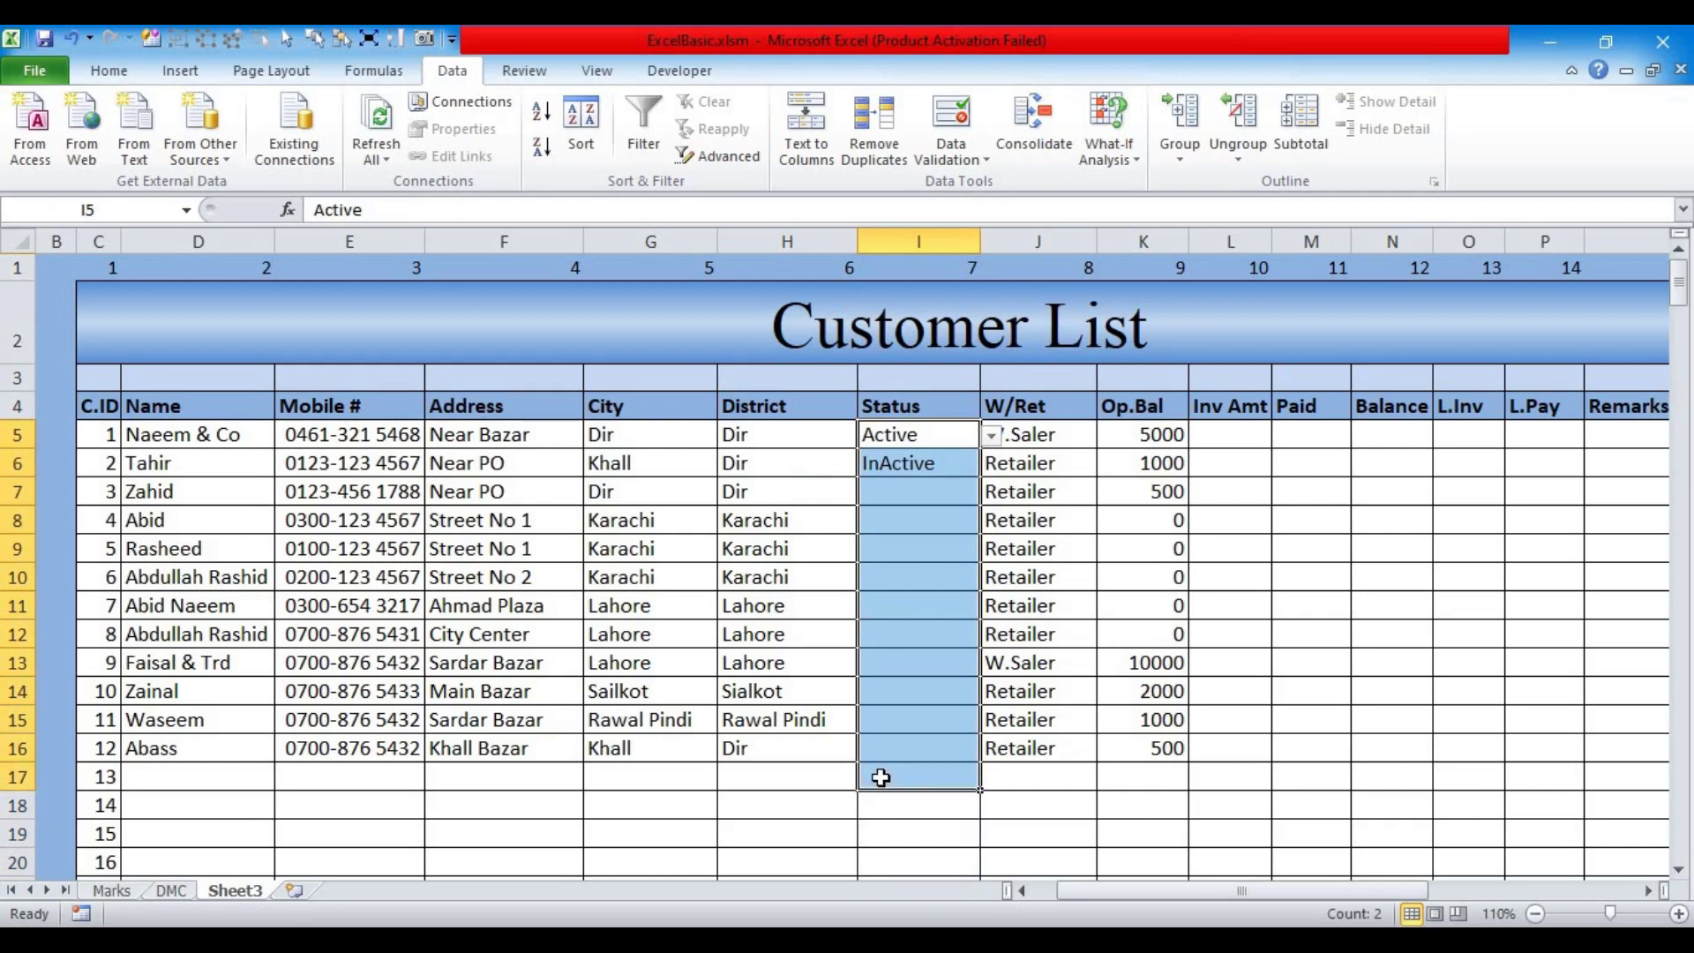
{"action": "key", "text": "ctrl+d"}
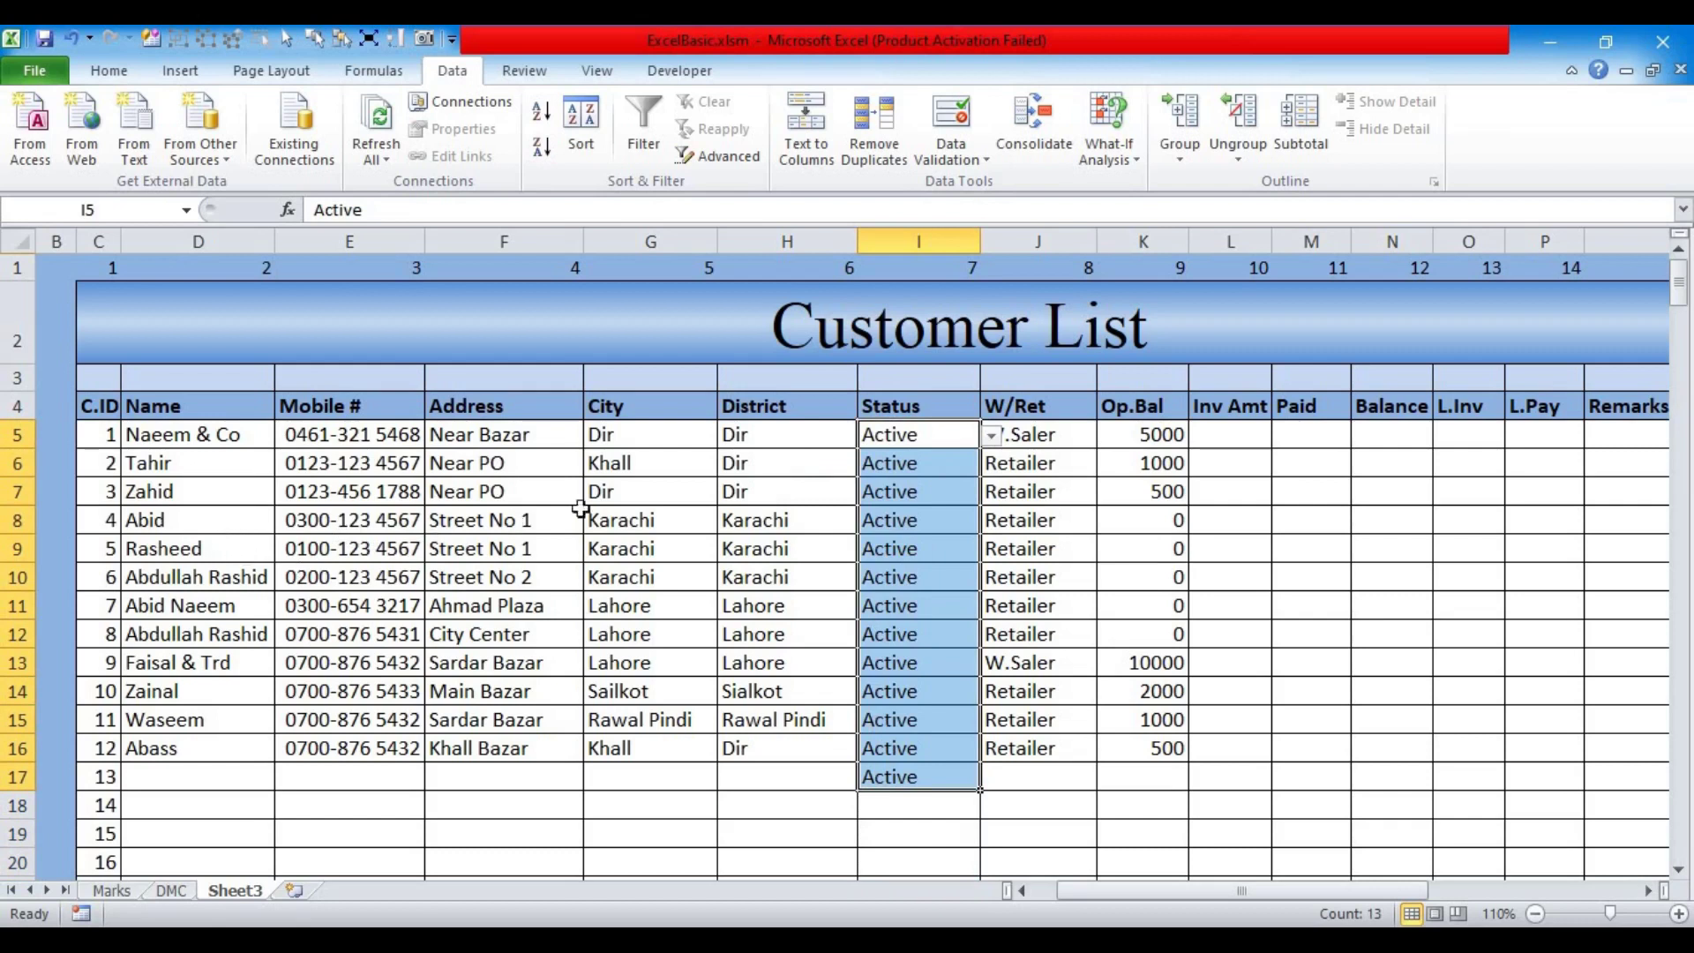
Step: Set I8's Status to InActive and I15's Status to Blocked
{"action": "left_click", "coordinate": [917, 520]}
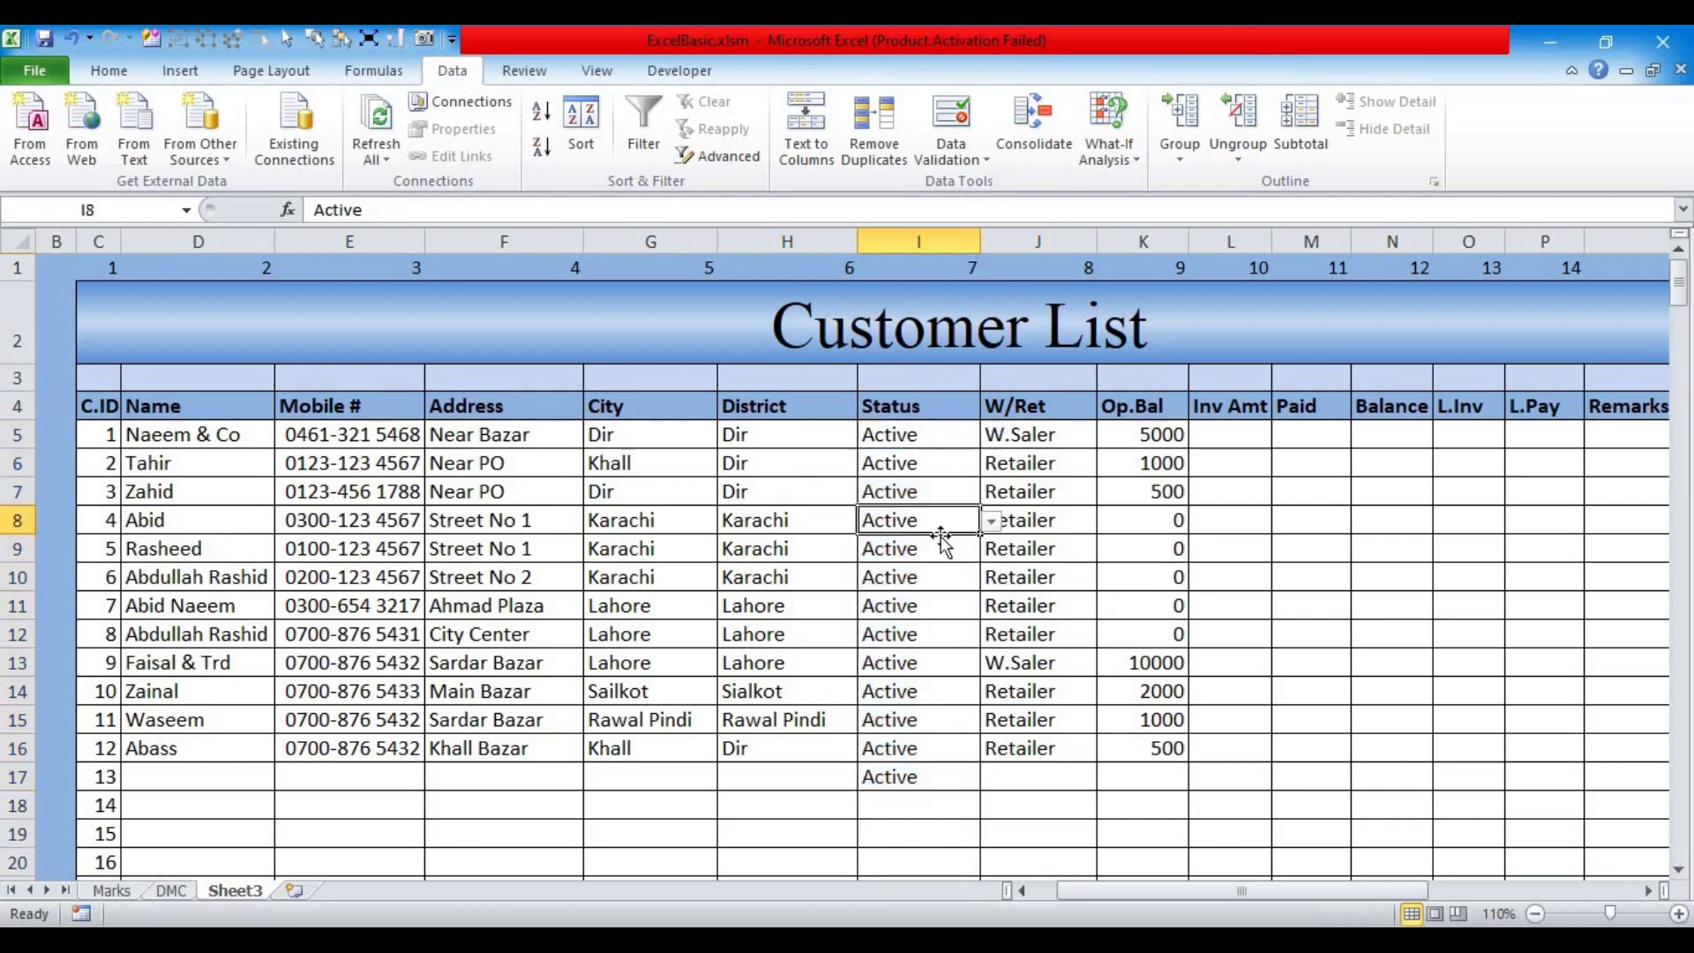
{"action": "left_click", "coordinate": [991, 529]}
{"action": "left_click", "coordinate": [878, 561]}
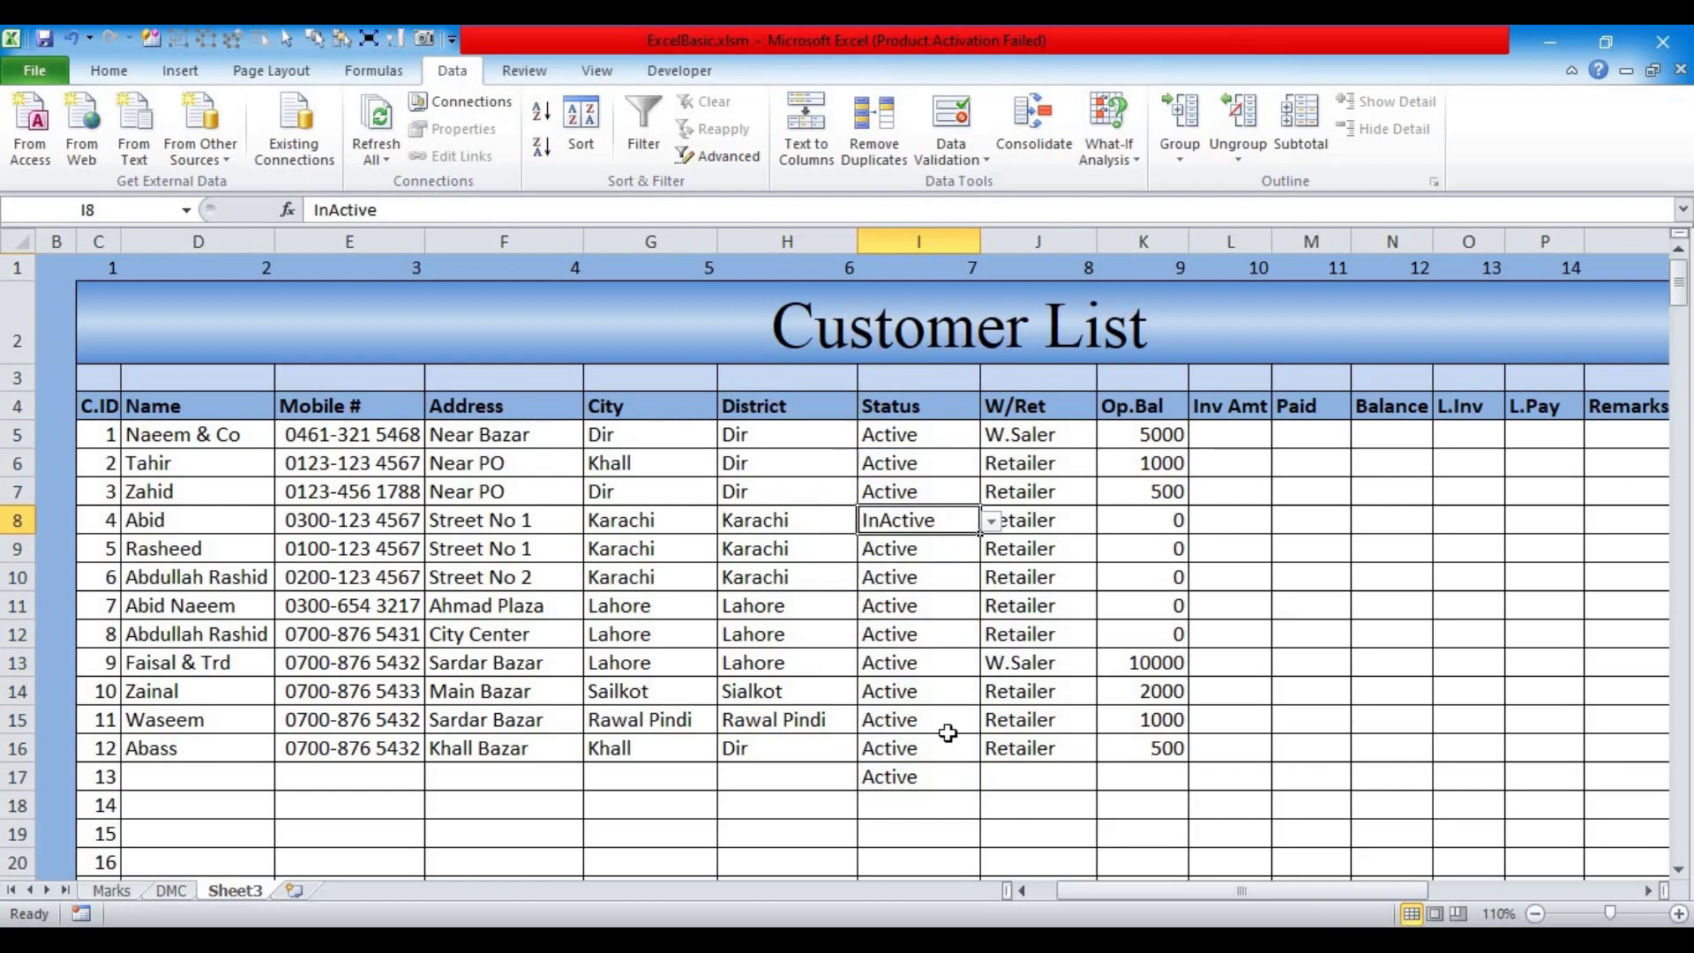
{"action": "left_click", "coordinate": [904, 724]}
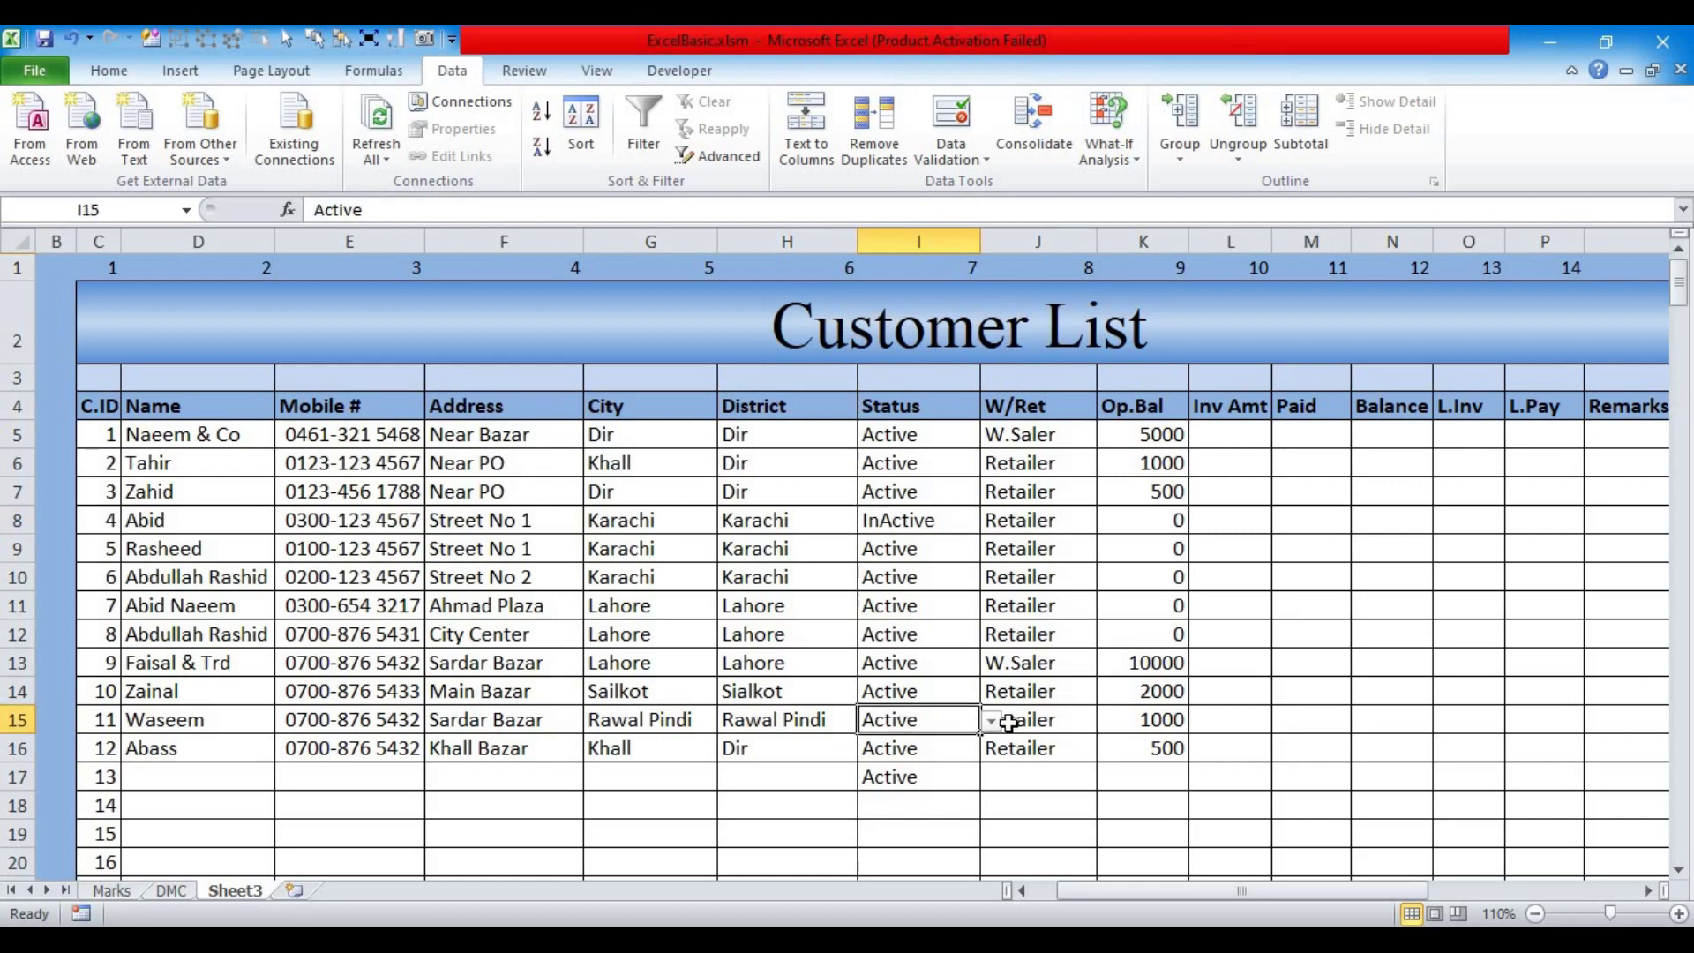
{"action": "left_click", "coordinate": [992, 722]}
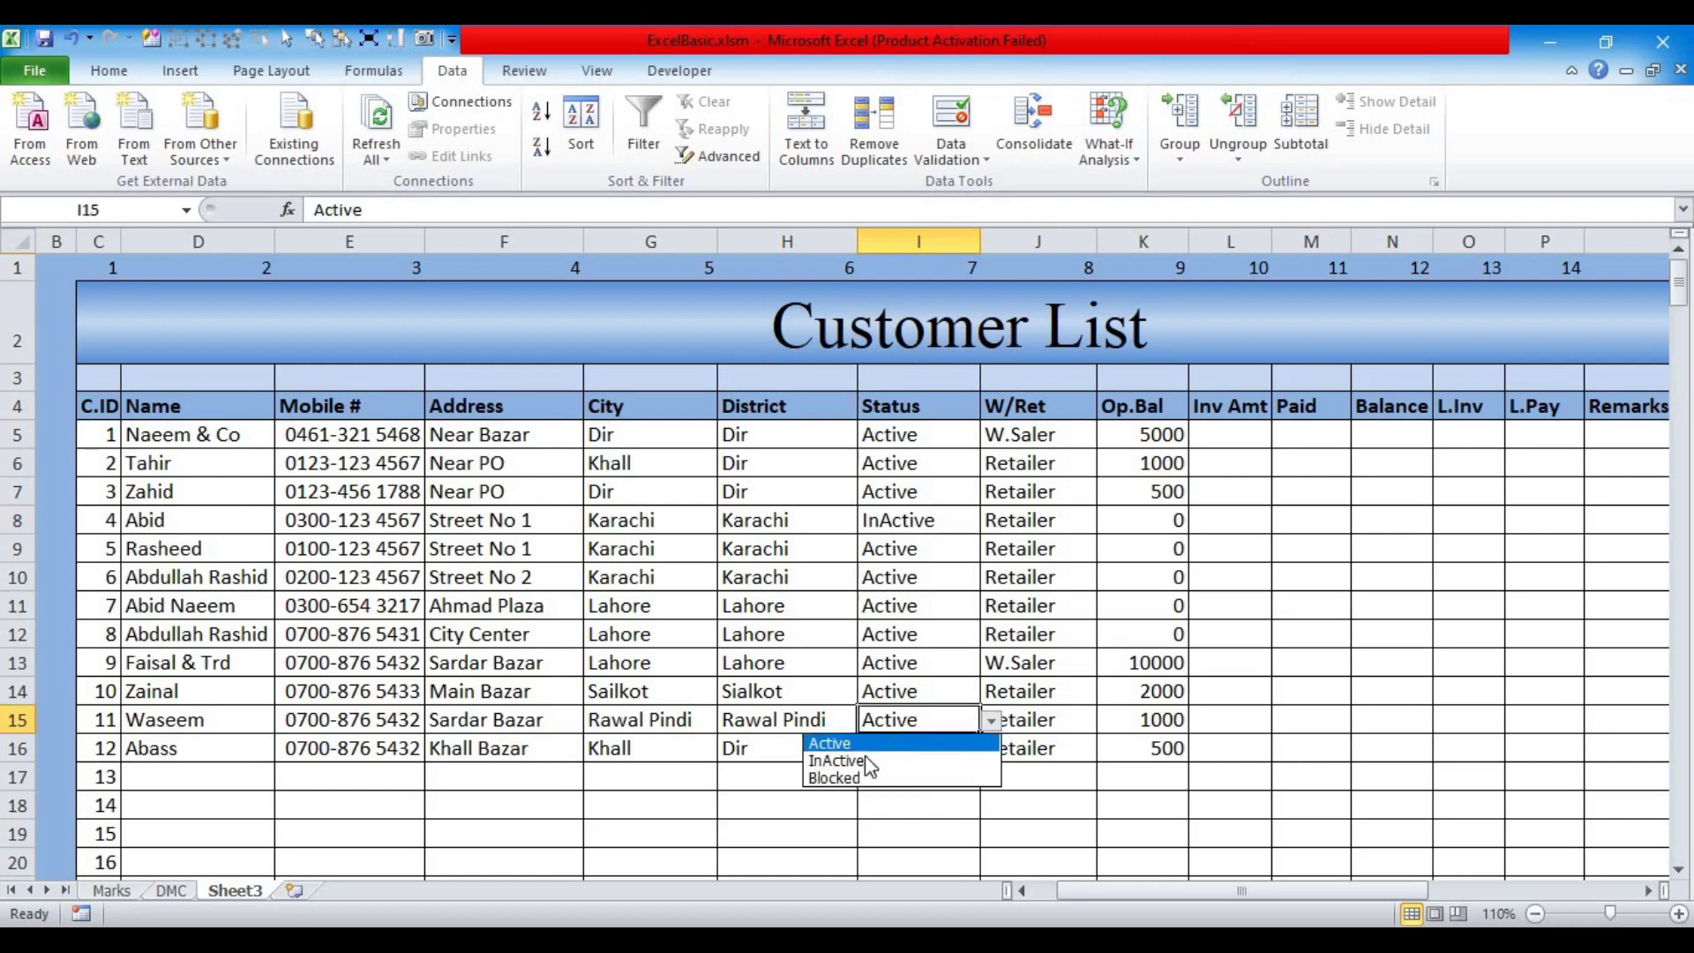
{"action": "left_click", "coordinate": [838, 778]}
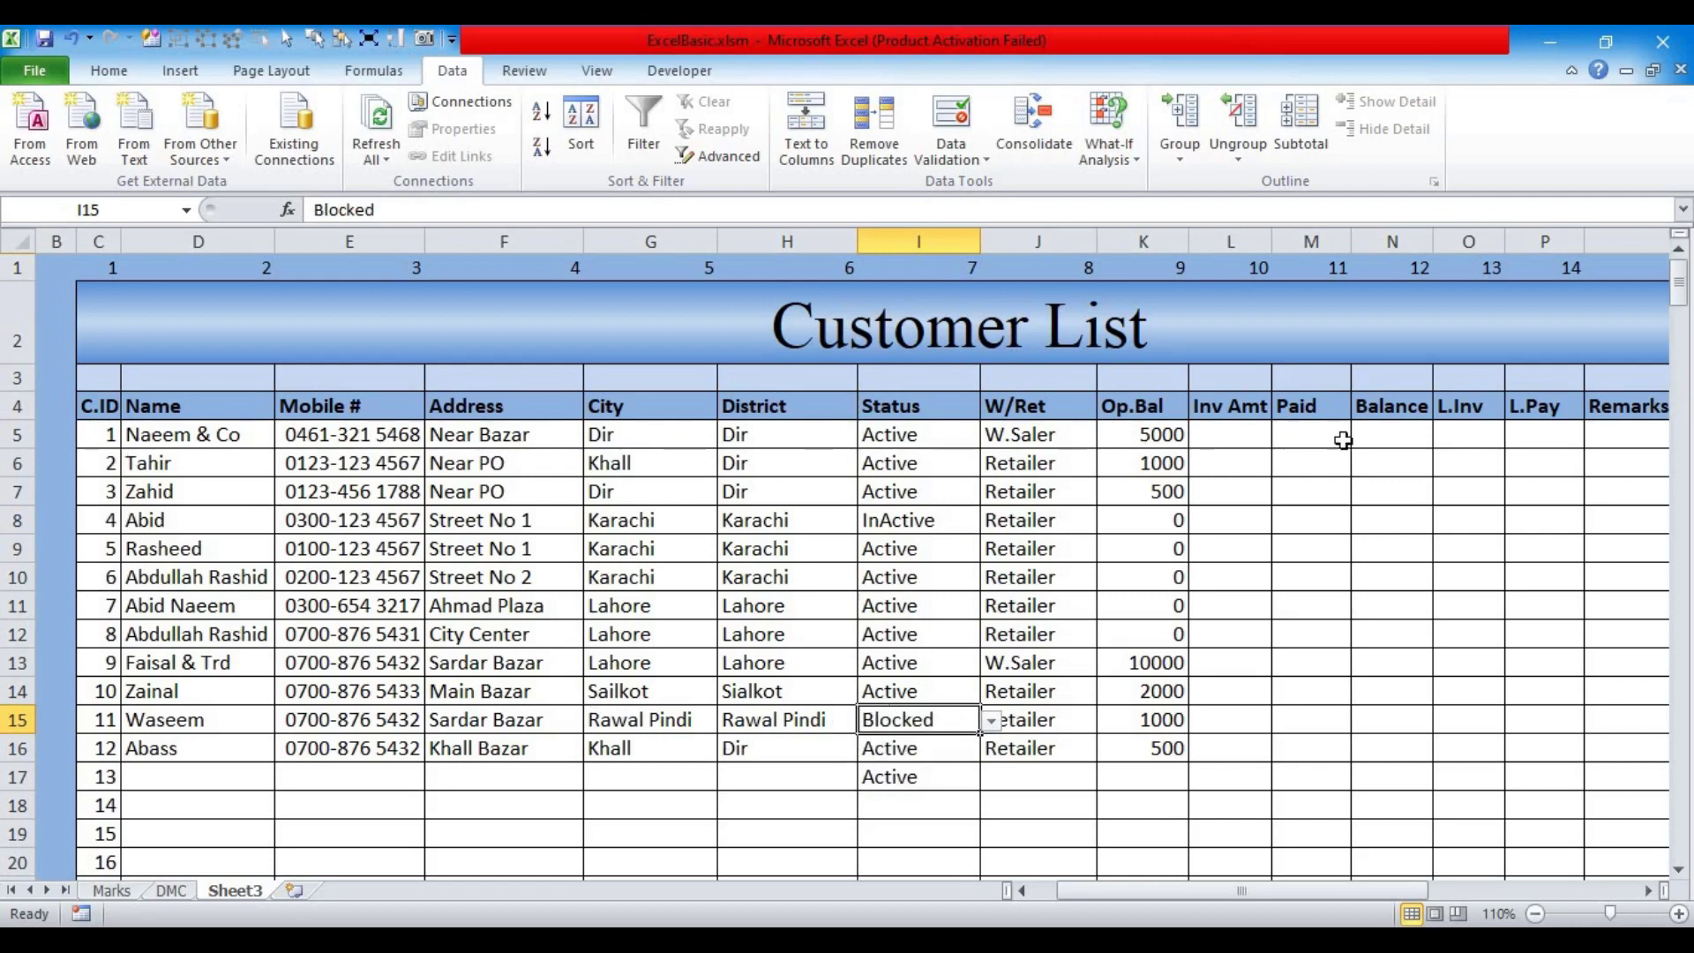
Step: Change I5's Status to Blocked as well
{"action": "left_click", "coordinate": [1648, 891]}
{"action": "left_click", "coordinate": [1648, 891]}
{"action": "left_click", "coordinate": [1648, 891]}
{"action": "left_click", "coordinate": [1648, 891]}
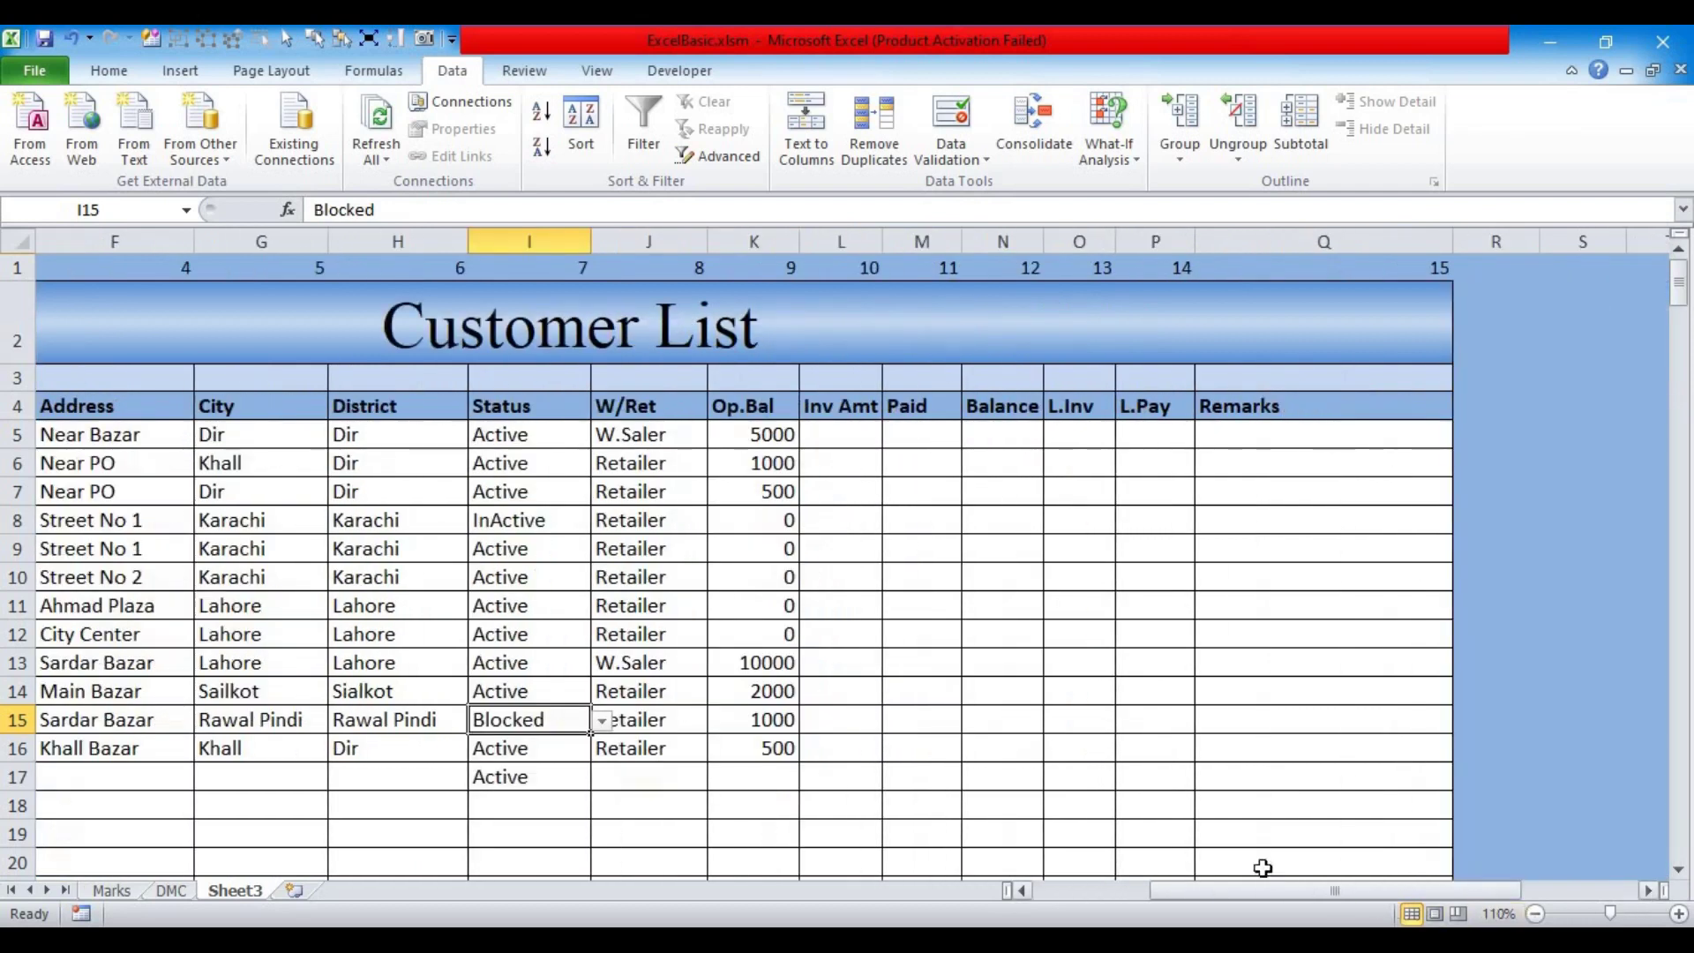
{"action": "left_click", "coordinate": [527, 441]}
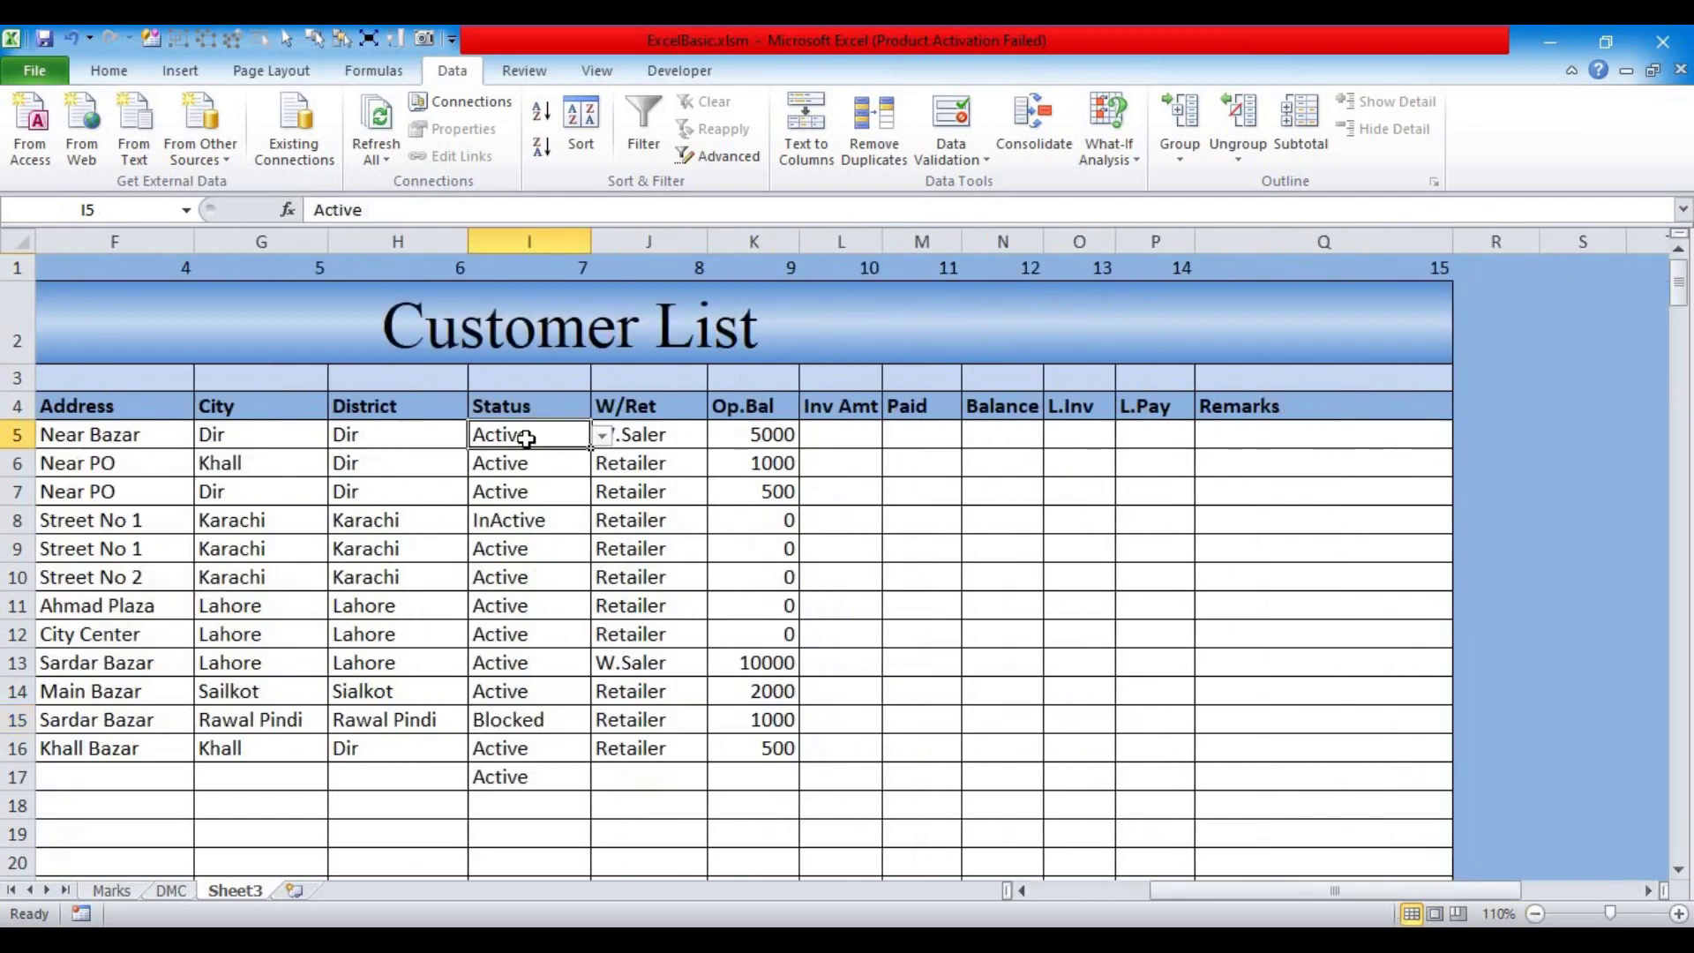
{"action": "left_click", "coordinate": [600, 436]}
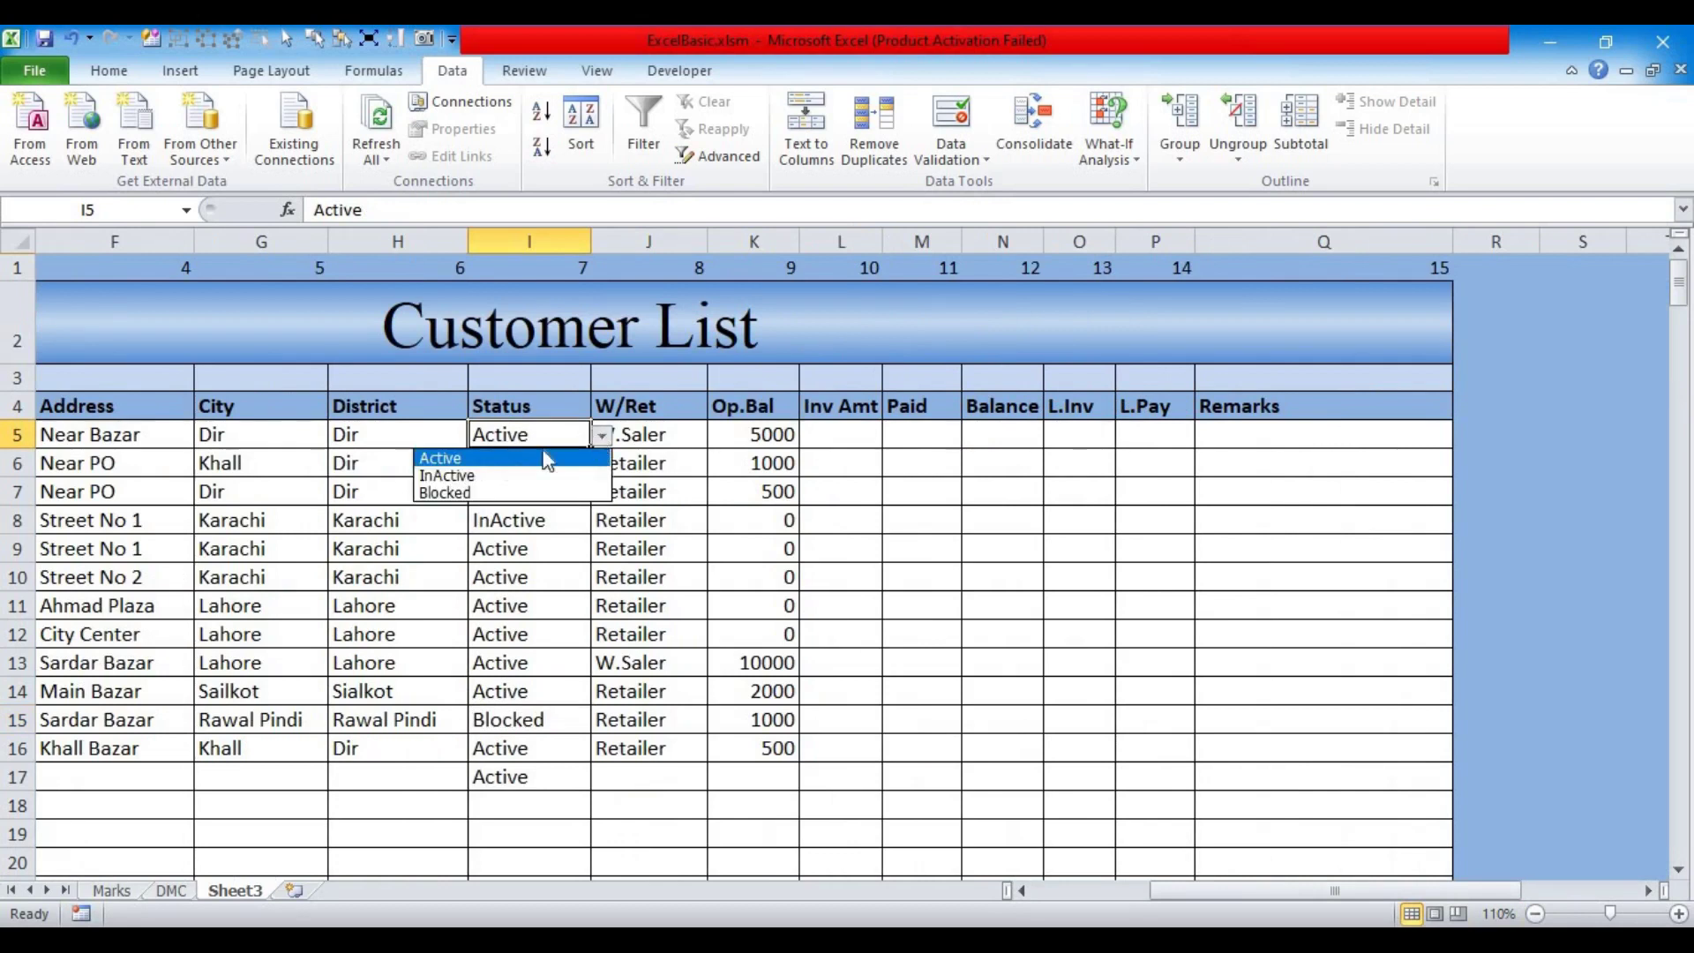
{"action": "left_click", "coordinate": [468, 488]}
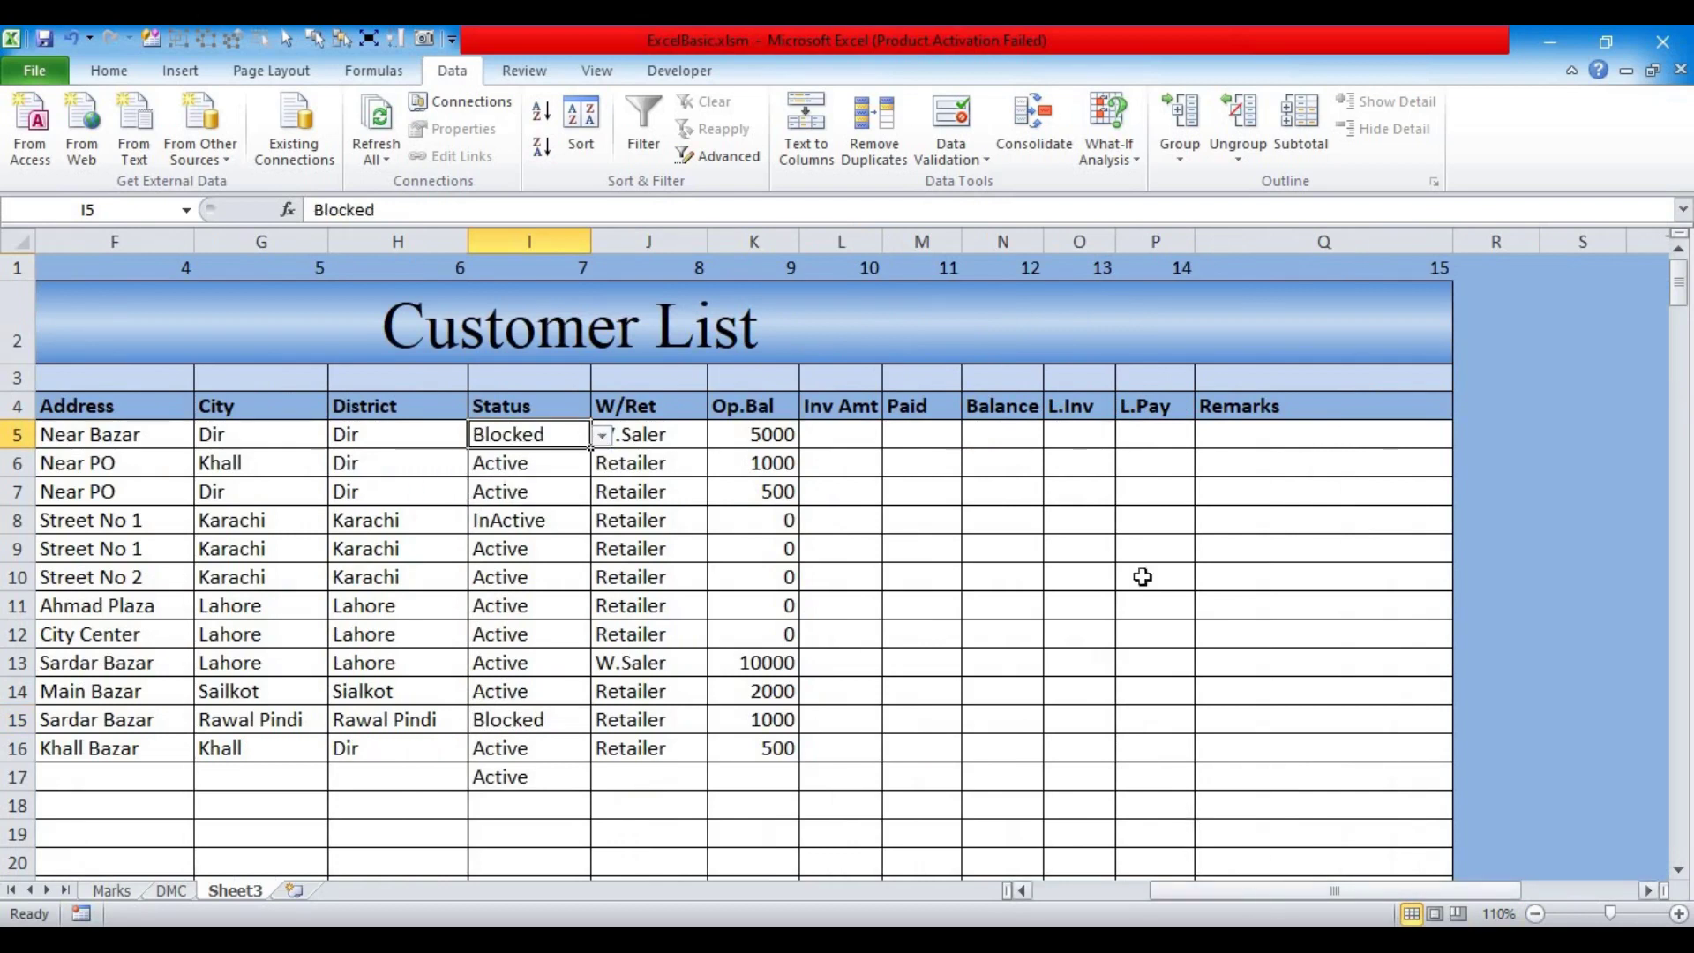
{"action": "left_click", "coordinate": [1229, 435]}
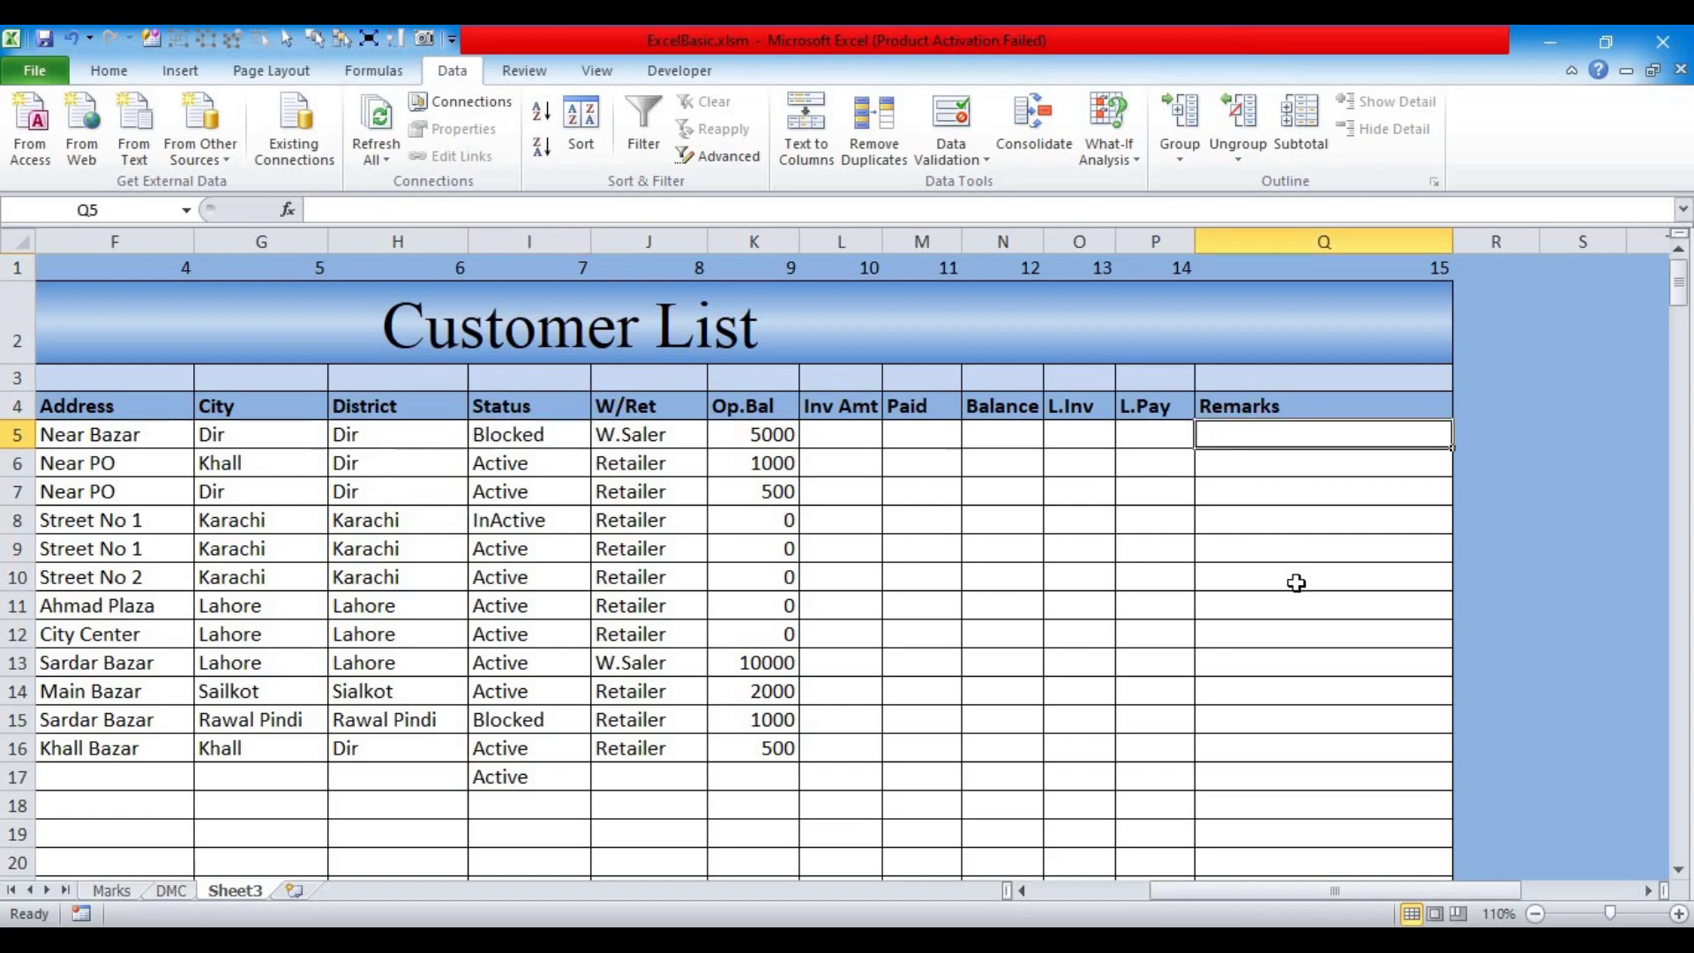
Step: Enter a formula in Q5 comparing I5 to "Blocked", then clear the copies in Q6:Q9
{"action": "type", "text": "="}
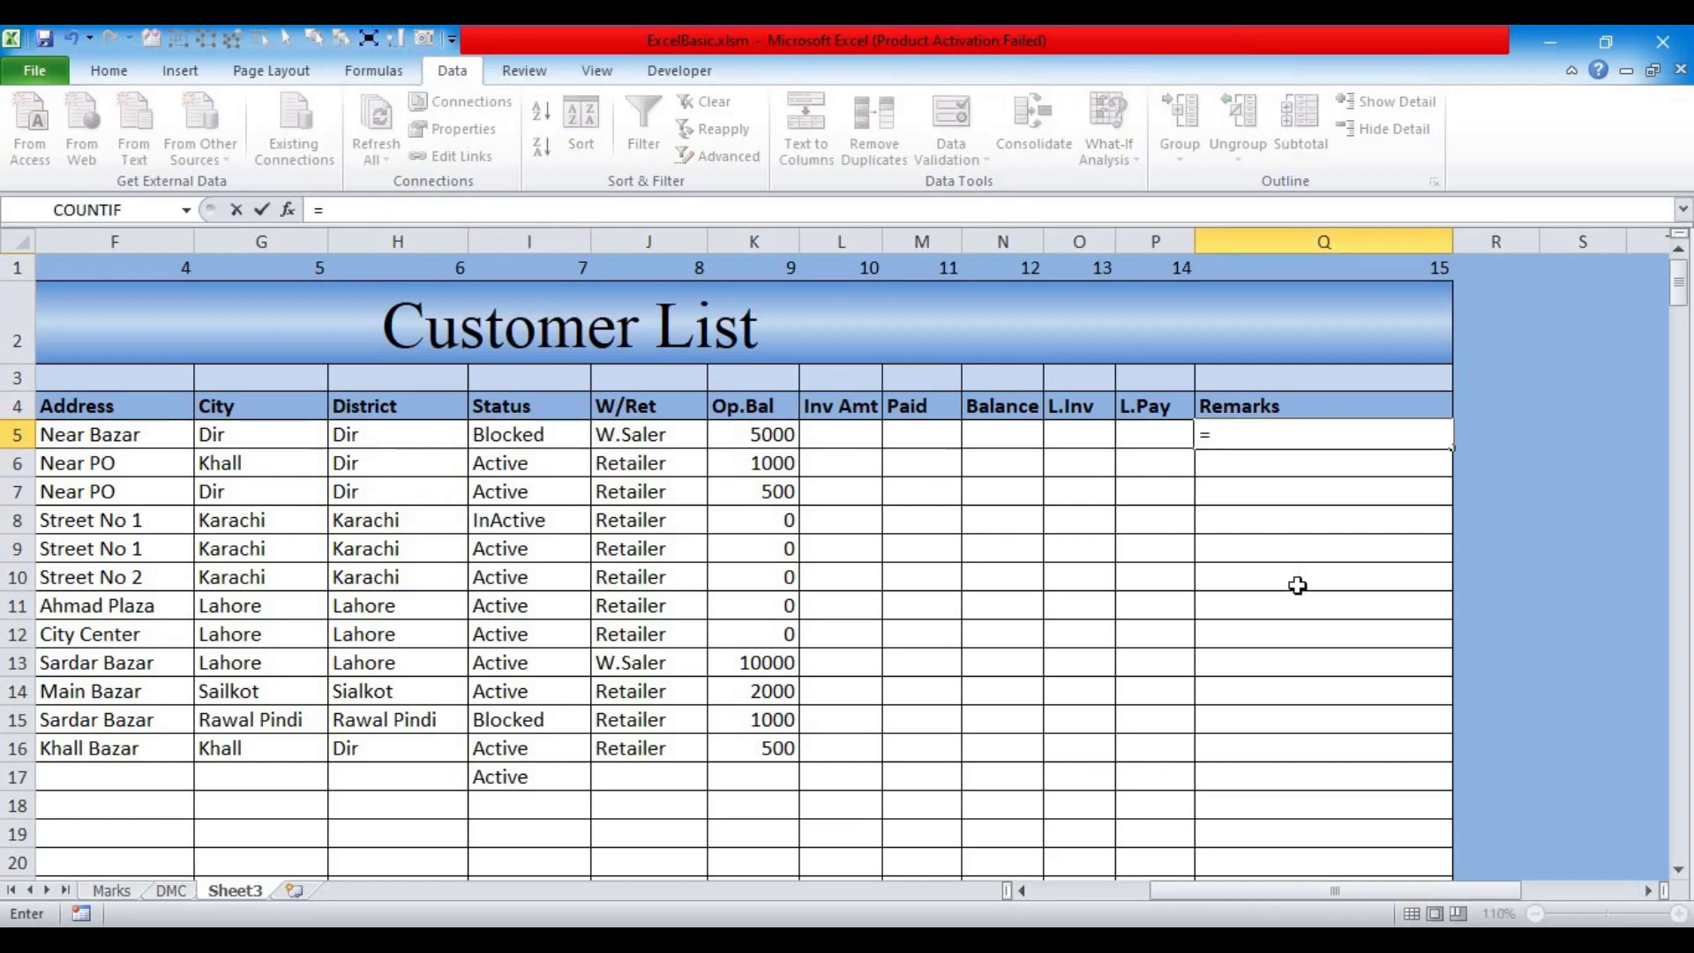
{"action": "left_click", "coordinate": [558, 435]}
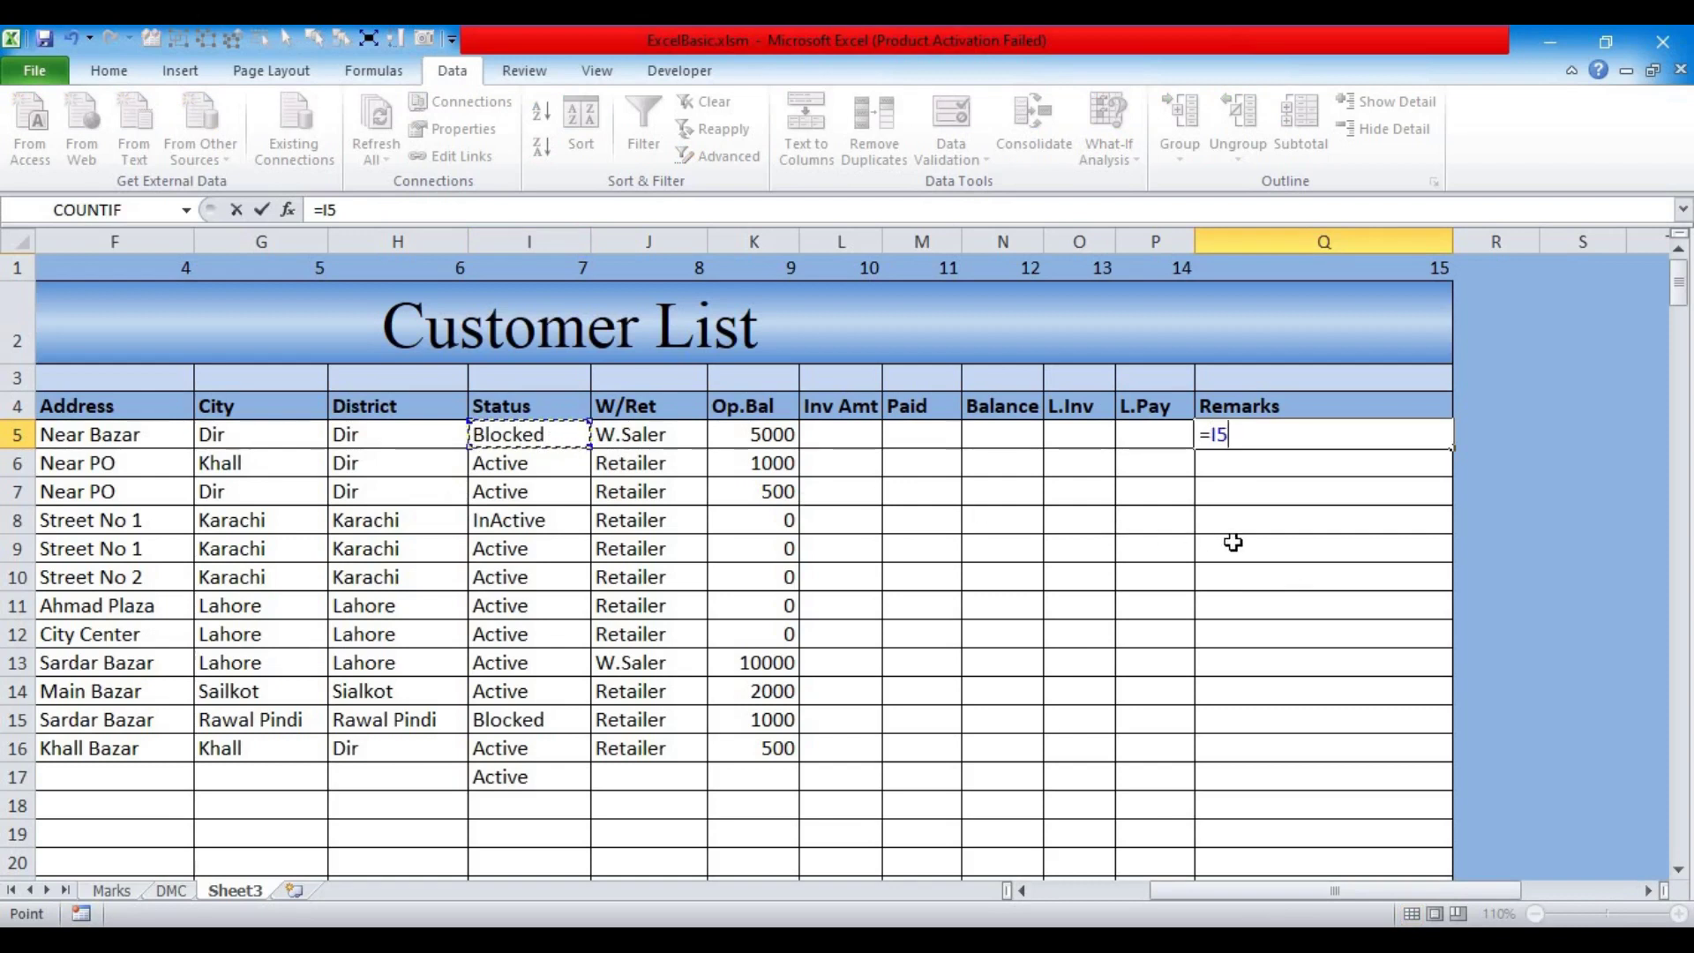
{"action": "type", "text": "="}
{"action": "type", "text": "\"Blo"}
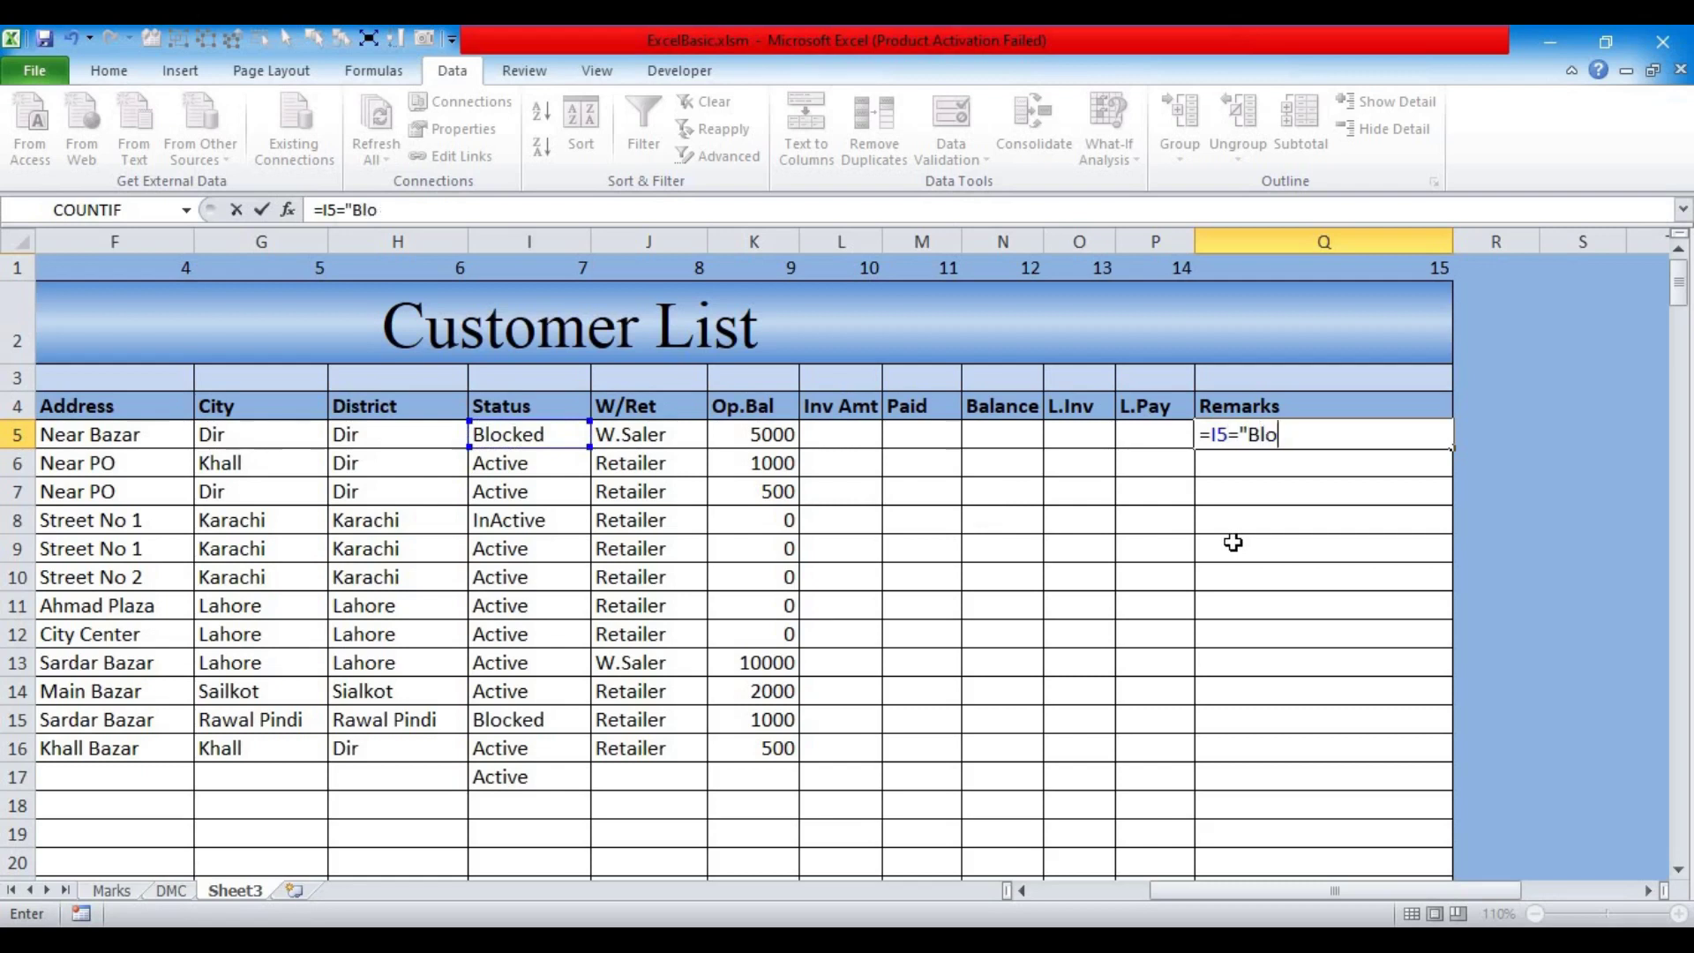
{"action": "type", "text": "aked"}
{"action": "key", "text": "Return"}
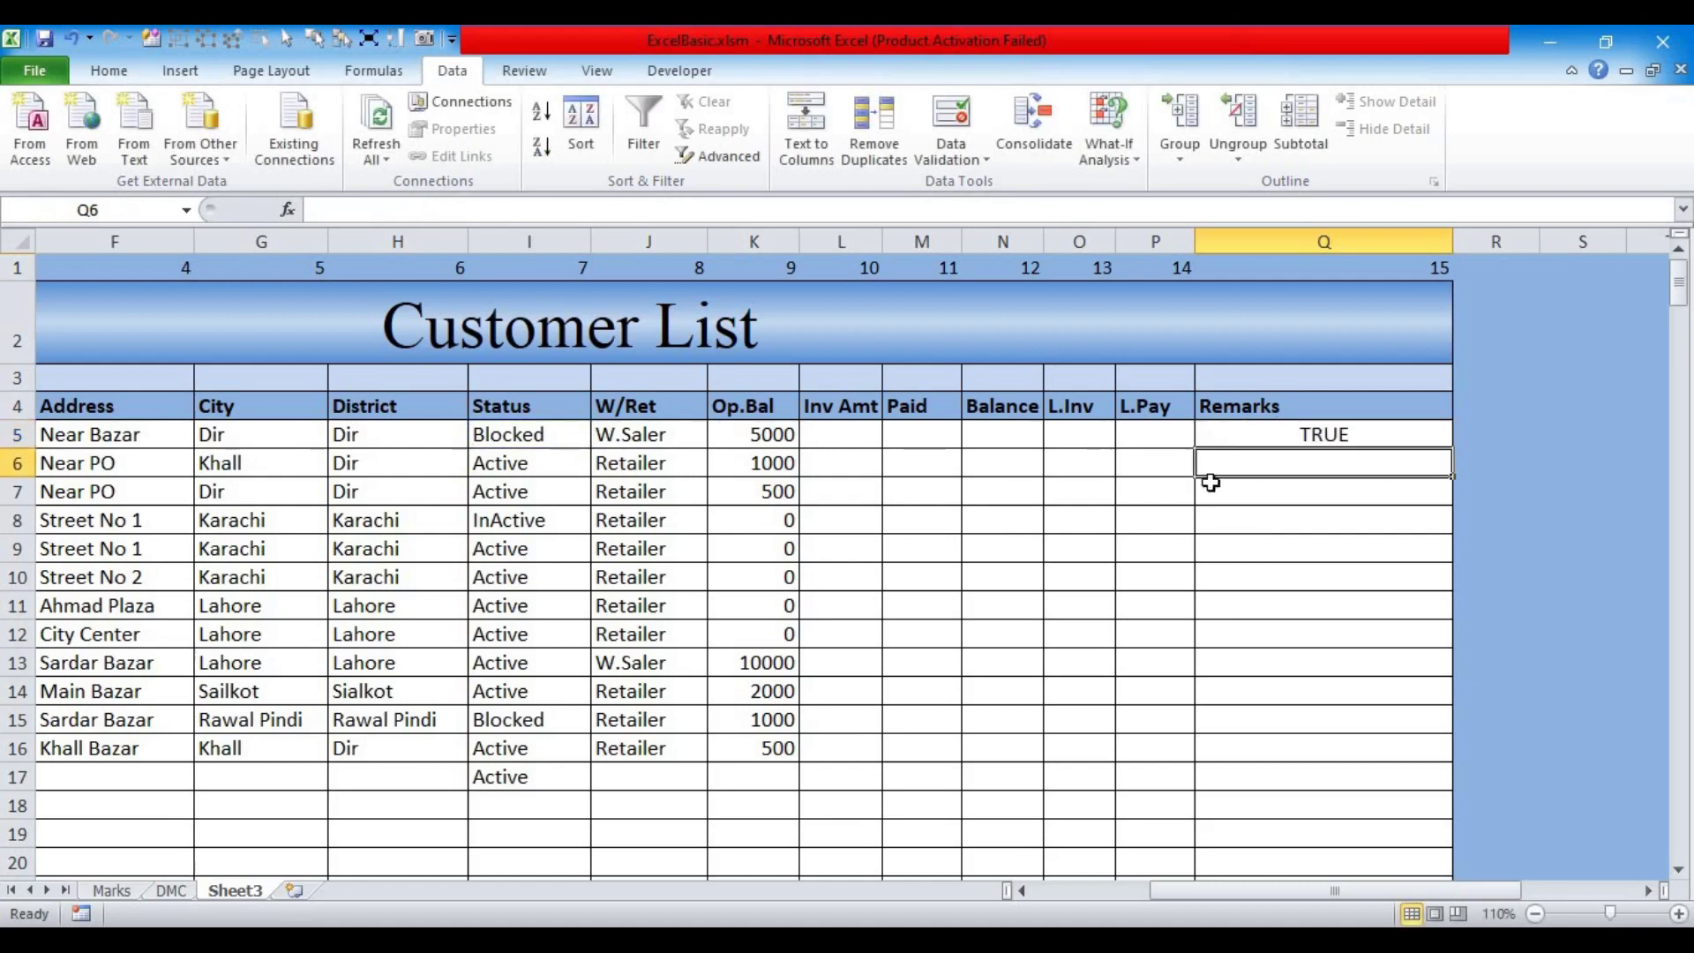
{"action": "left_click", "coordinate": [1204, 434]}
{"action": "left_click_drag", "start_coordinate": [1455, 450], "coordinate": [1448, 554]}
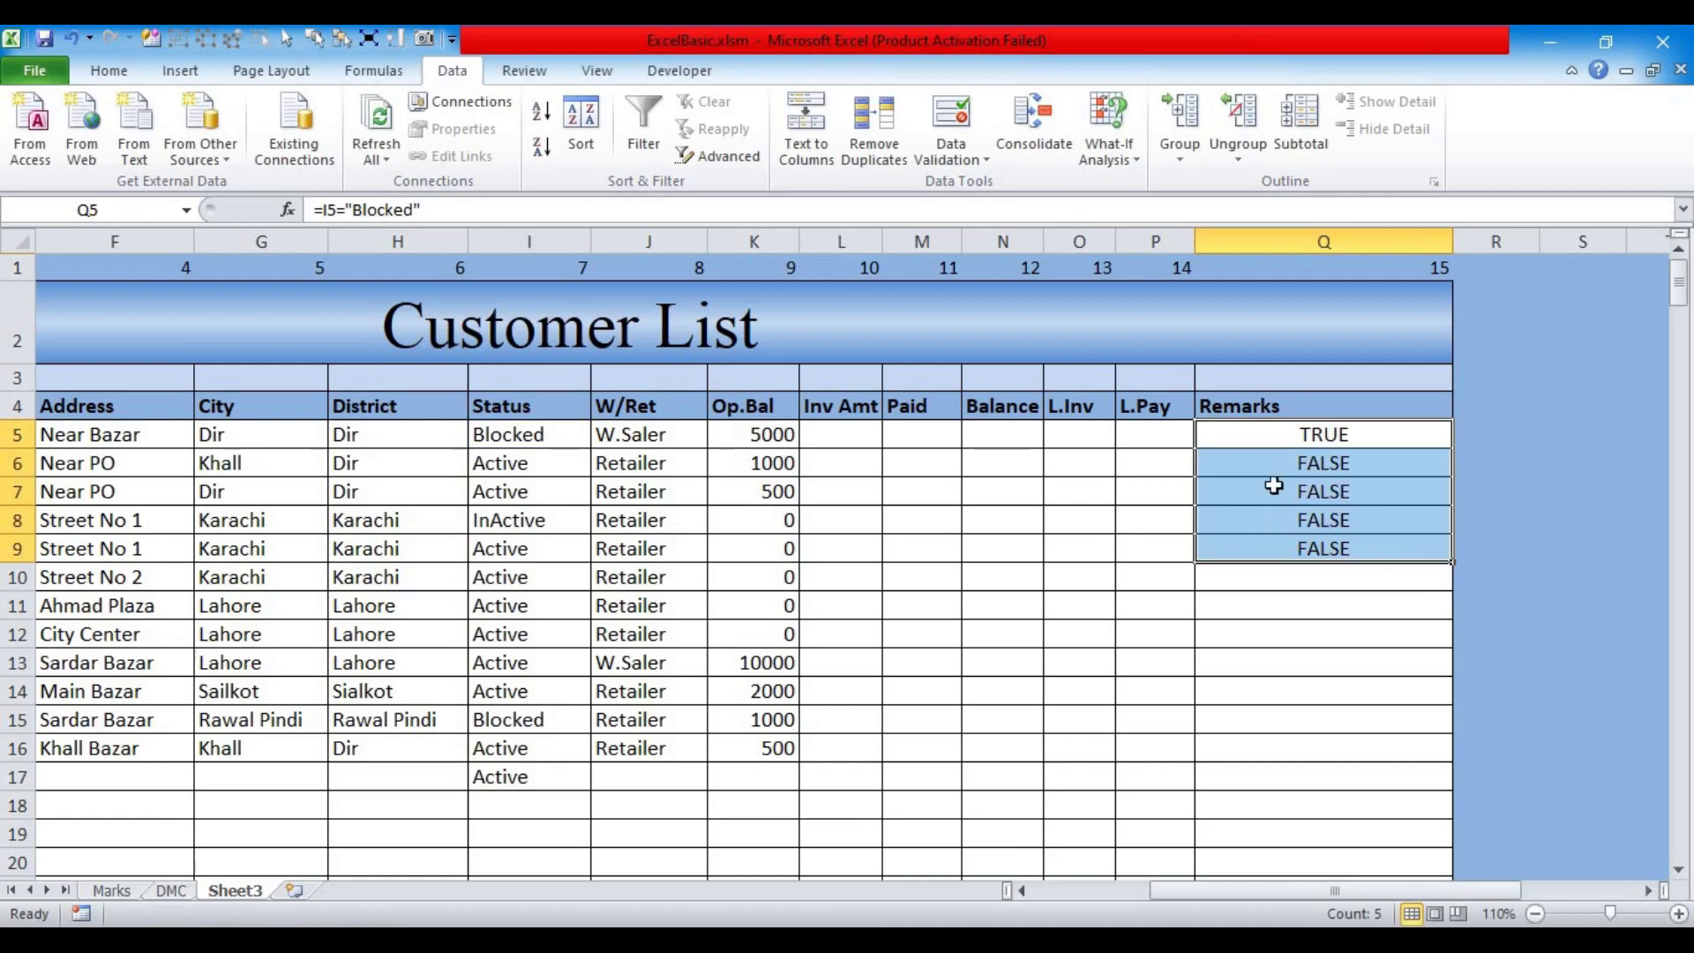
{"action": "left_click_drag", "start_coordinate": [1274, 464], "coordinate": [1263, 543]}
{"action": "key", "text": "Delete"}
Step: Change Q5's formula to =$I5="Blocked" so the Status column is locked
{"action": "left_click", "coordinate": [1260, 434]}
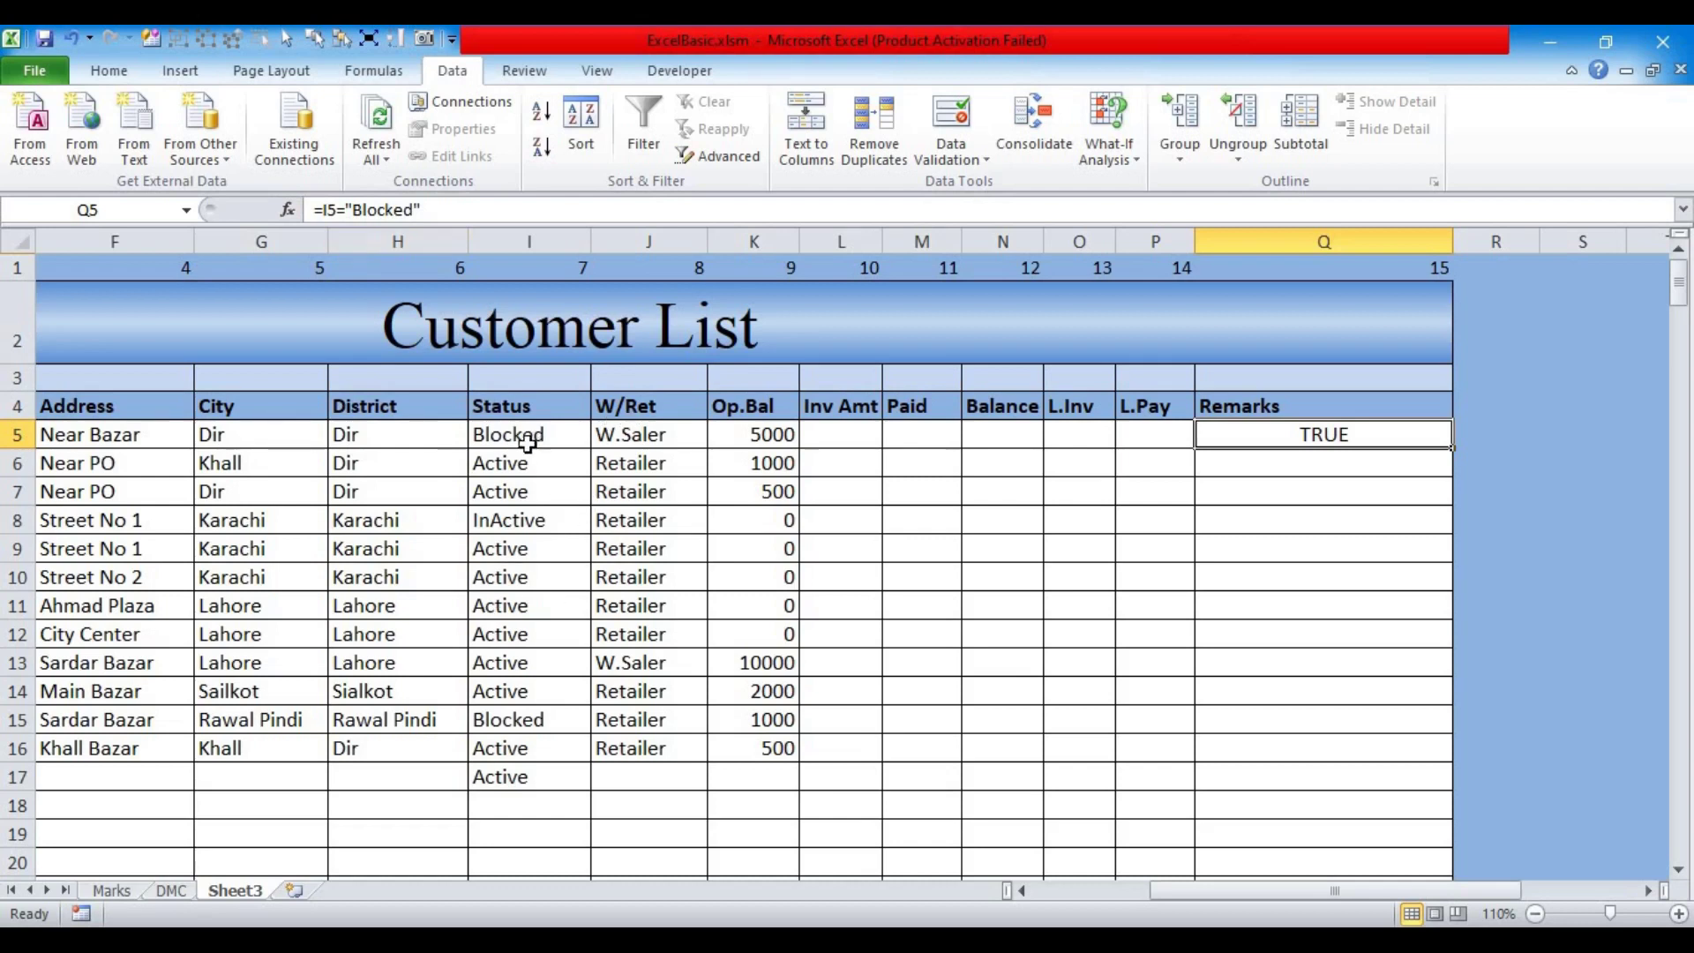
{"action": "left_click", "coordinate": [326, 209]}
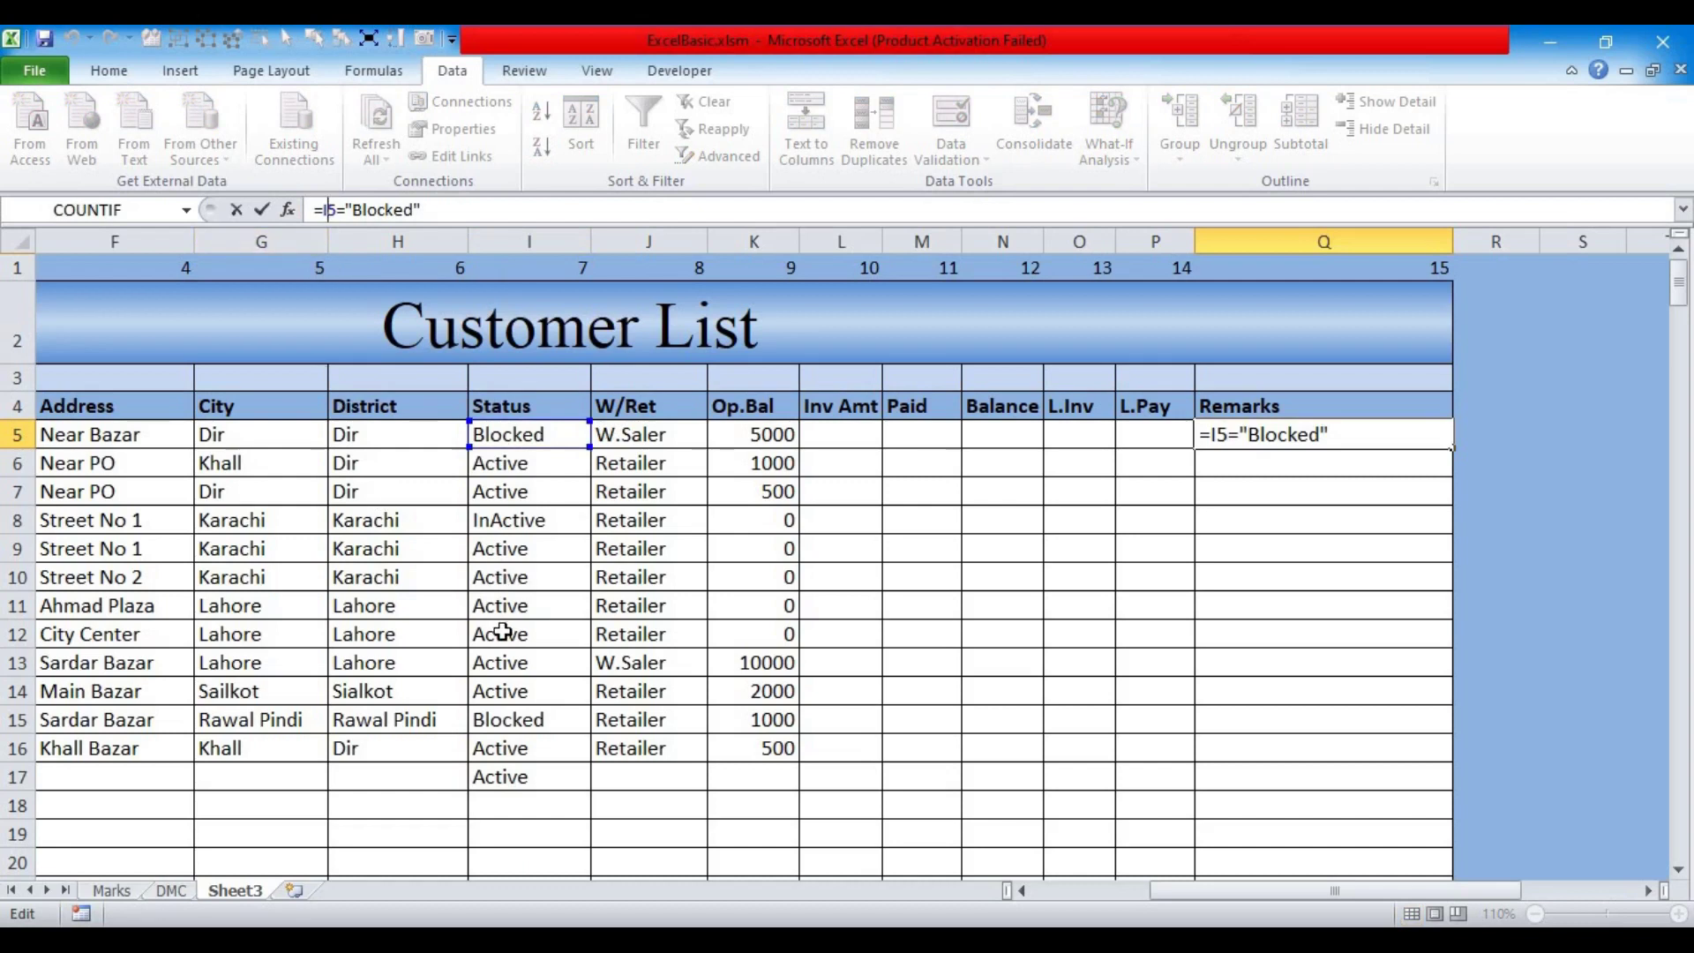
{"action": "key", "text": "F4"}
{"action": "key", "text": "F4"}
{"action": "key", "text": "F4"}
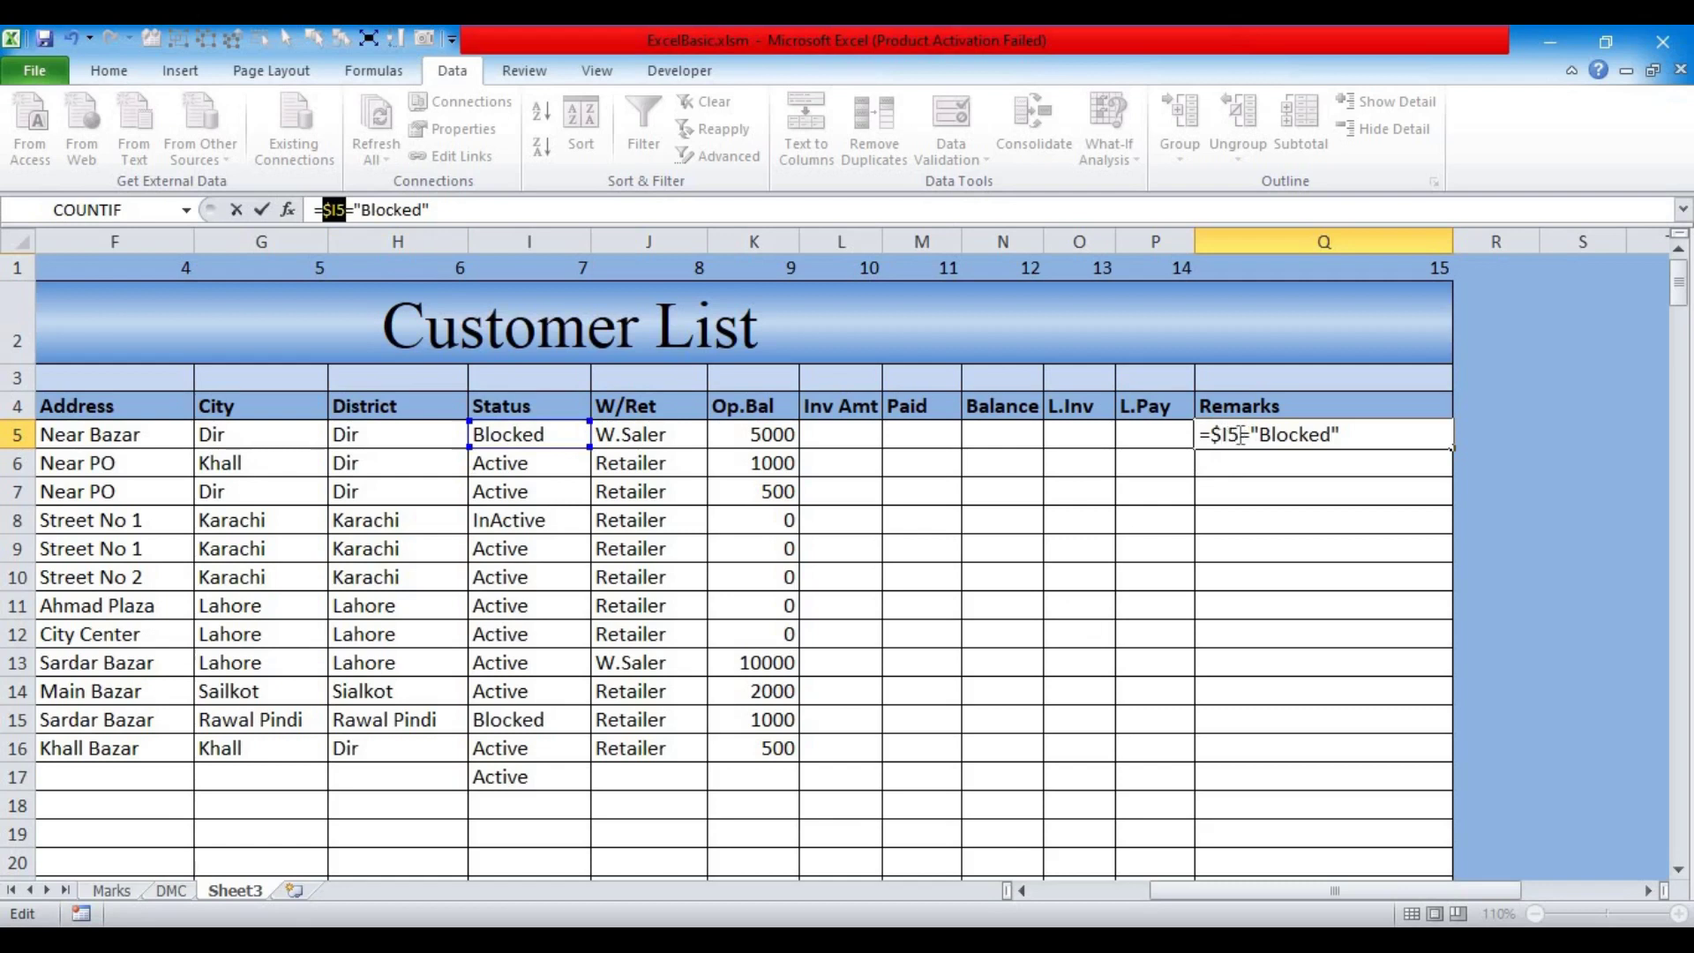
{"action": "key", "text": "Return"}
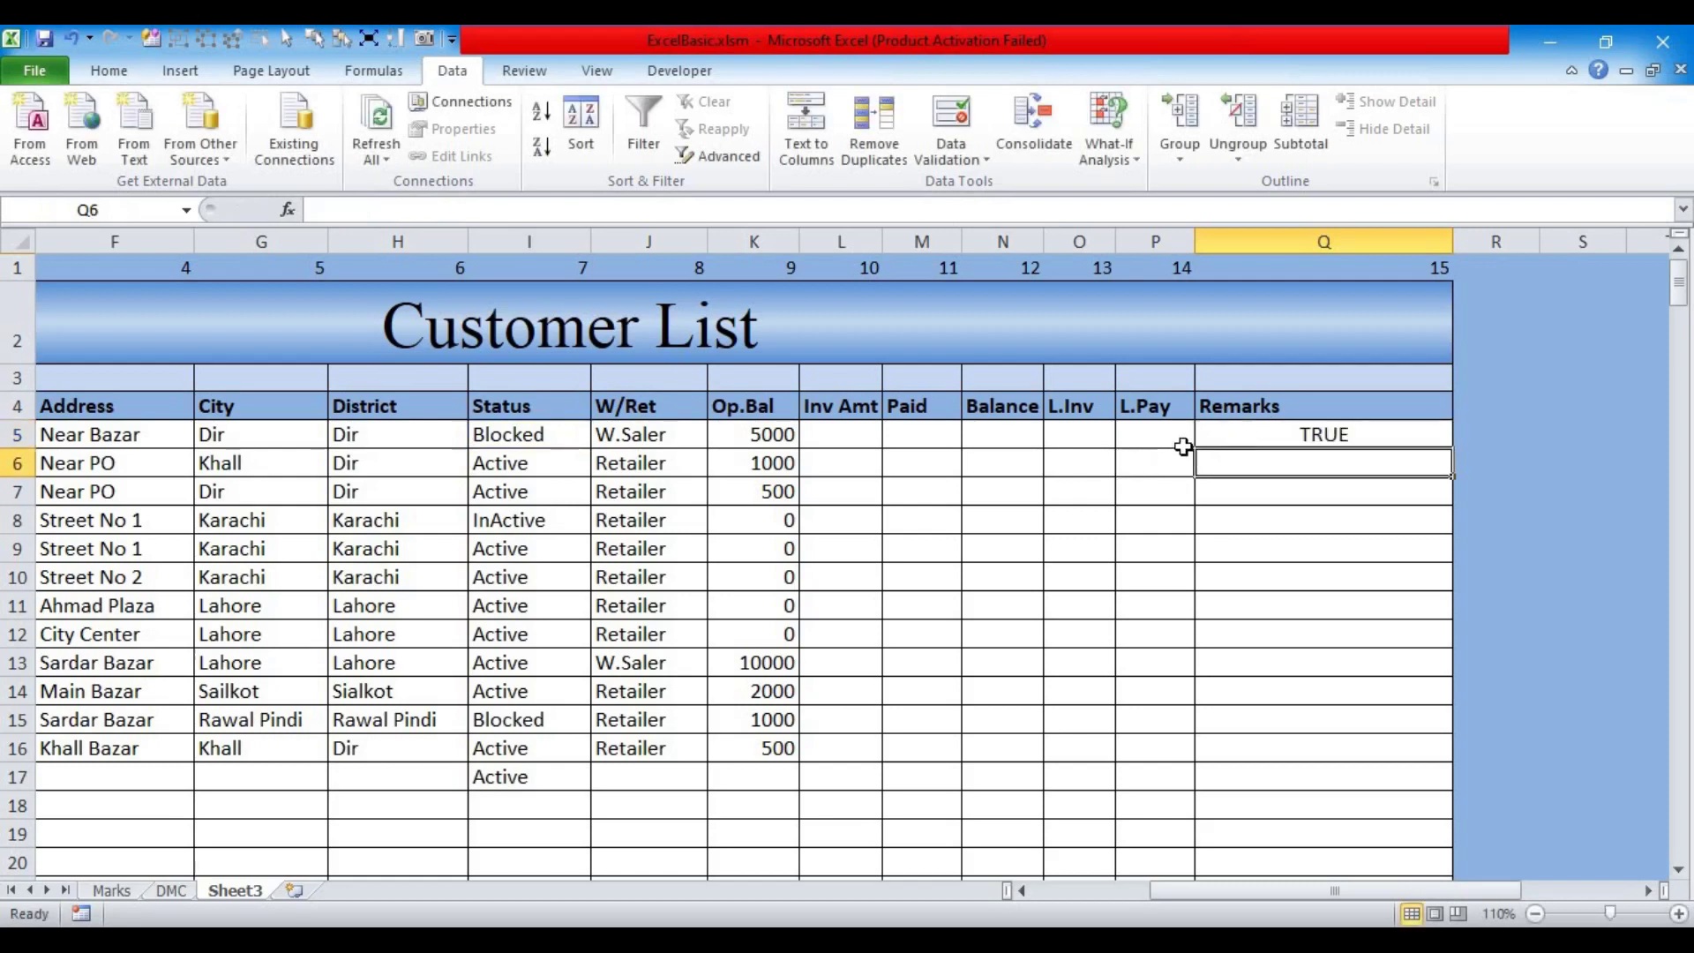
{"action": "left_click", "coordinate": [1247, 438]}
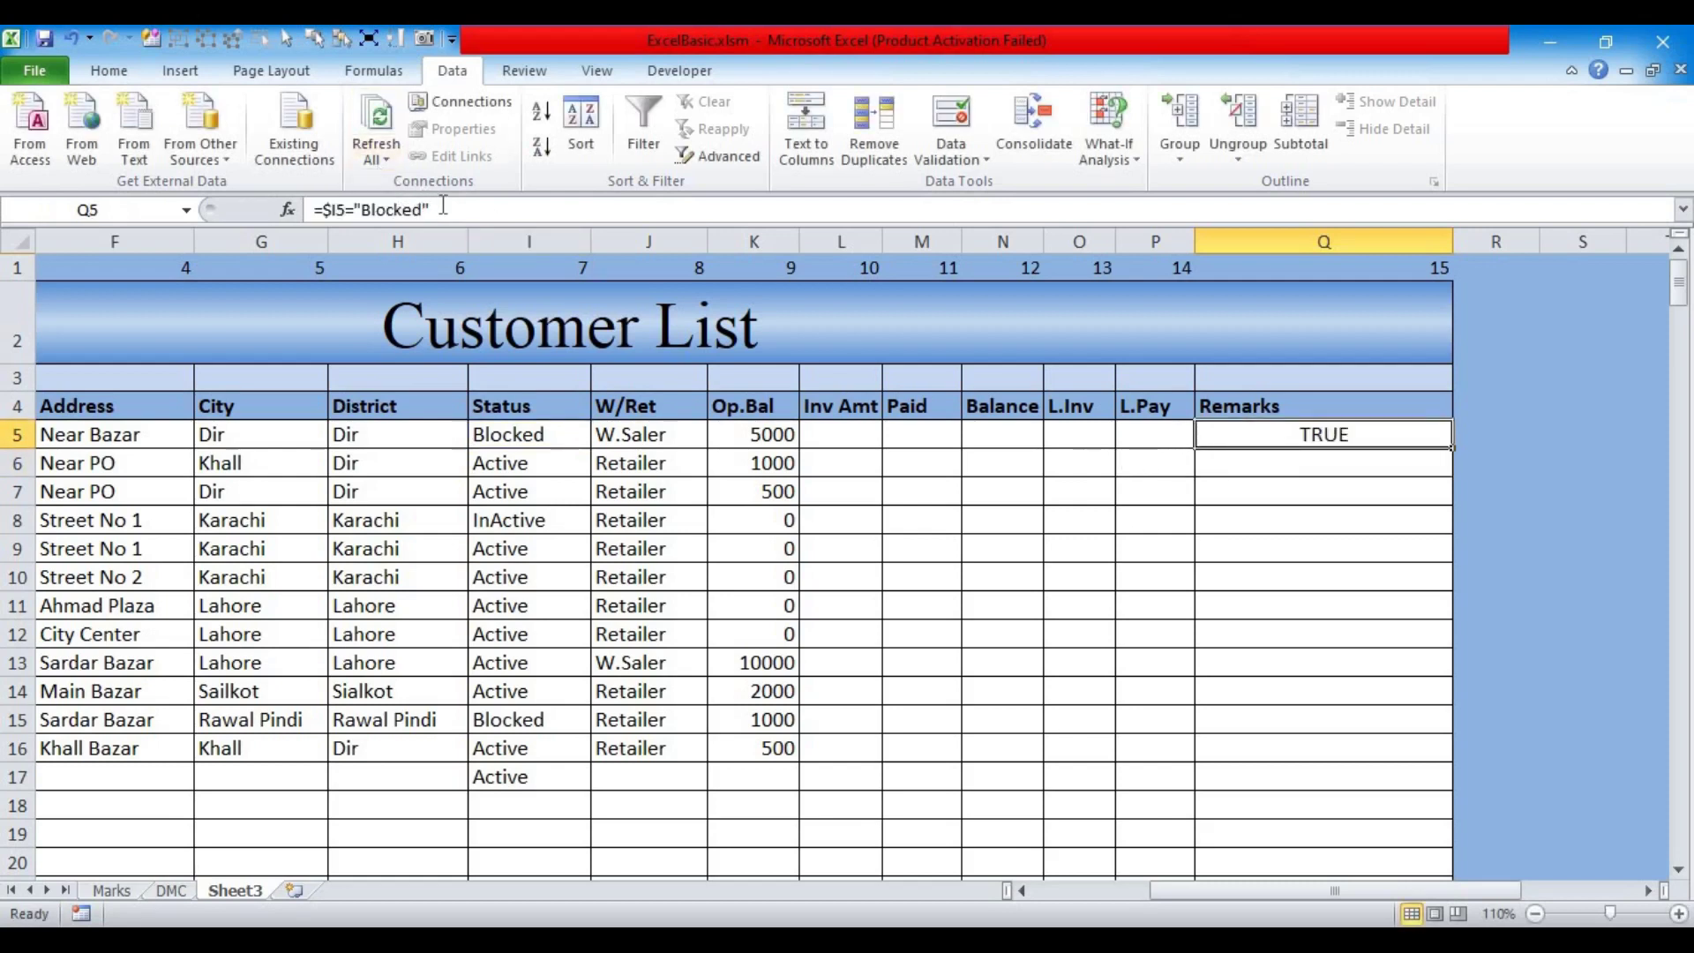
{"action": "left_click_drag", "start_coordinate": [444, 205], "coordinate": [261, 210]}
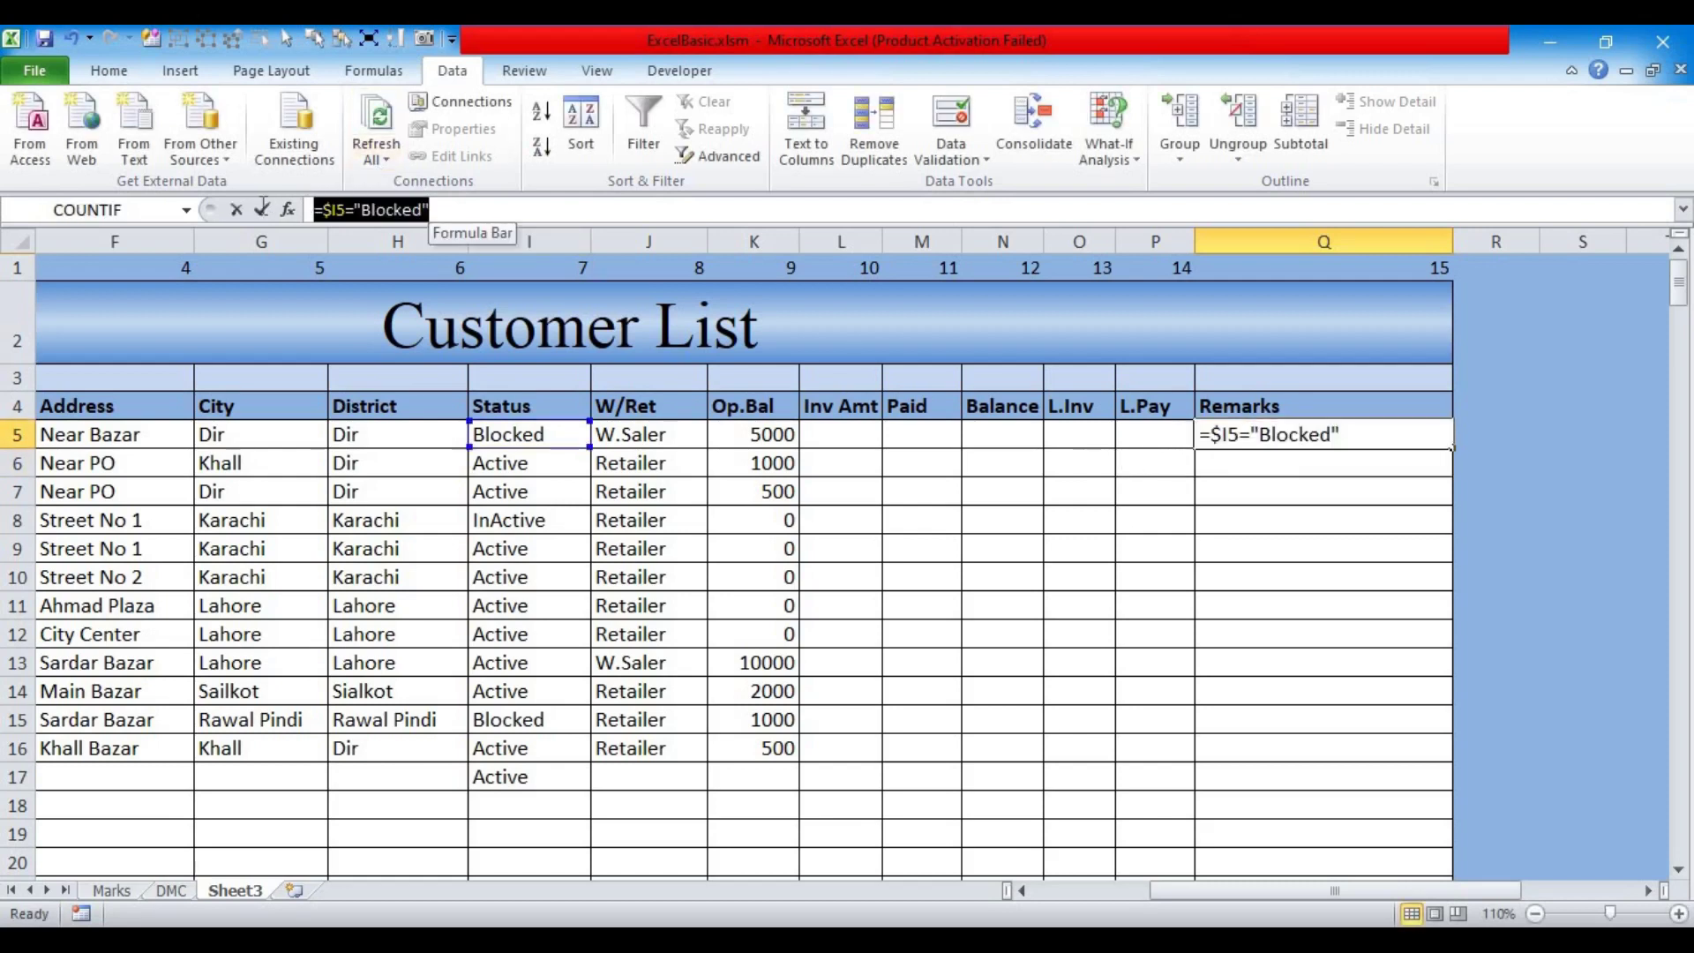
{"action": "left_click", "coordinate": [262, 210]}
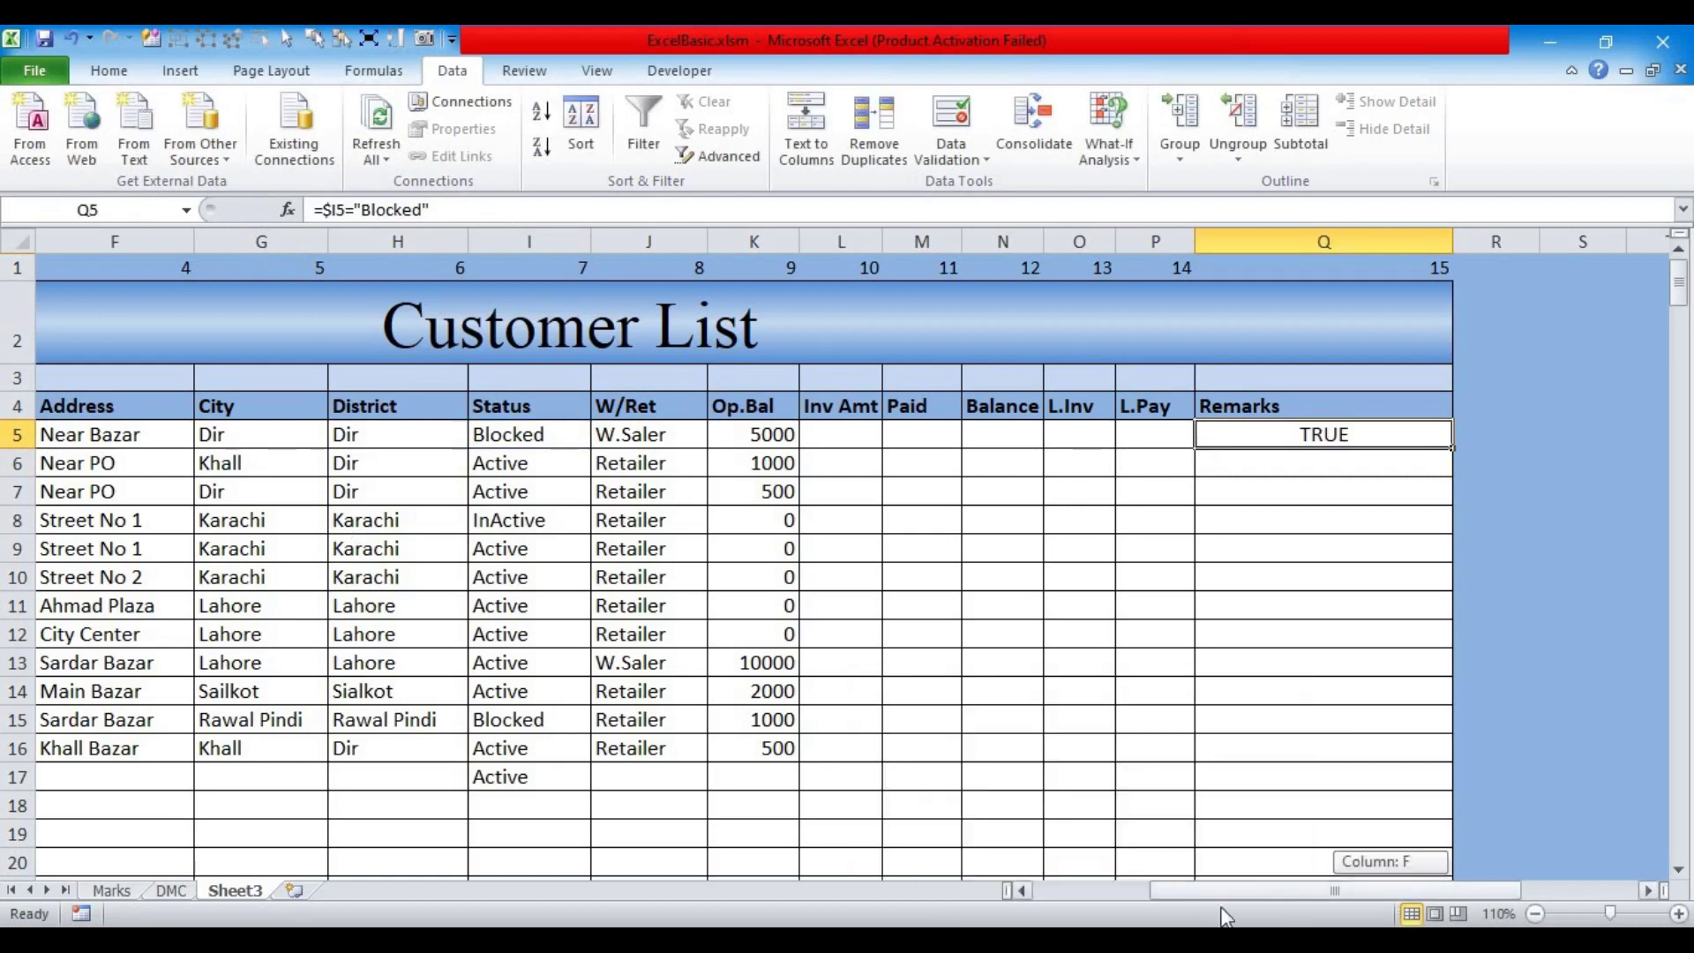
{"action": "left_click_drag", "start_coordinate": [1222, 915], "coordinate": [1108, 914]}
{"action": "left_click_drag", "start_coordinate": [136, 437], "coordinate": [1006, 668]}
Step: Add a conditional formatting rule =$I5="Blocked" that colours matching rows' text red
{"action": "scroll", "coordinate": [1004, 665], "scroll_direction": "up", "scroll_amount": 5}
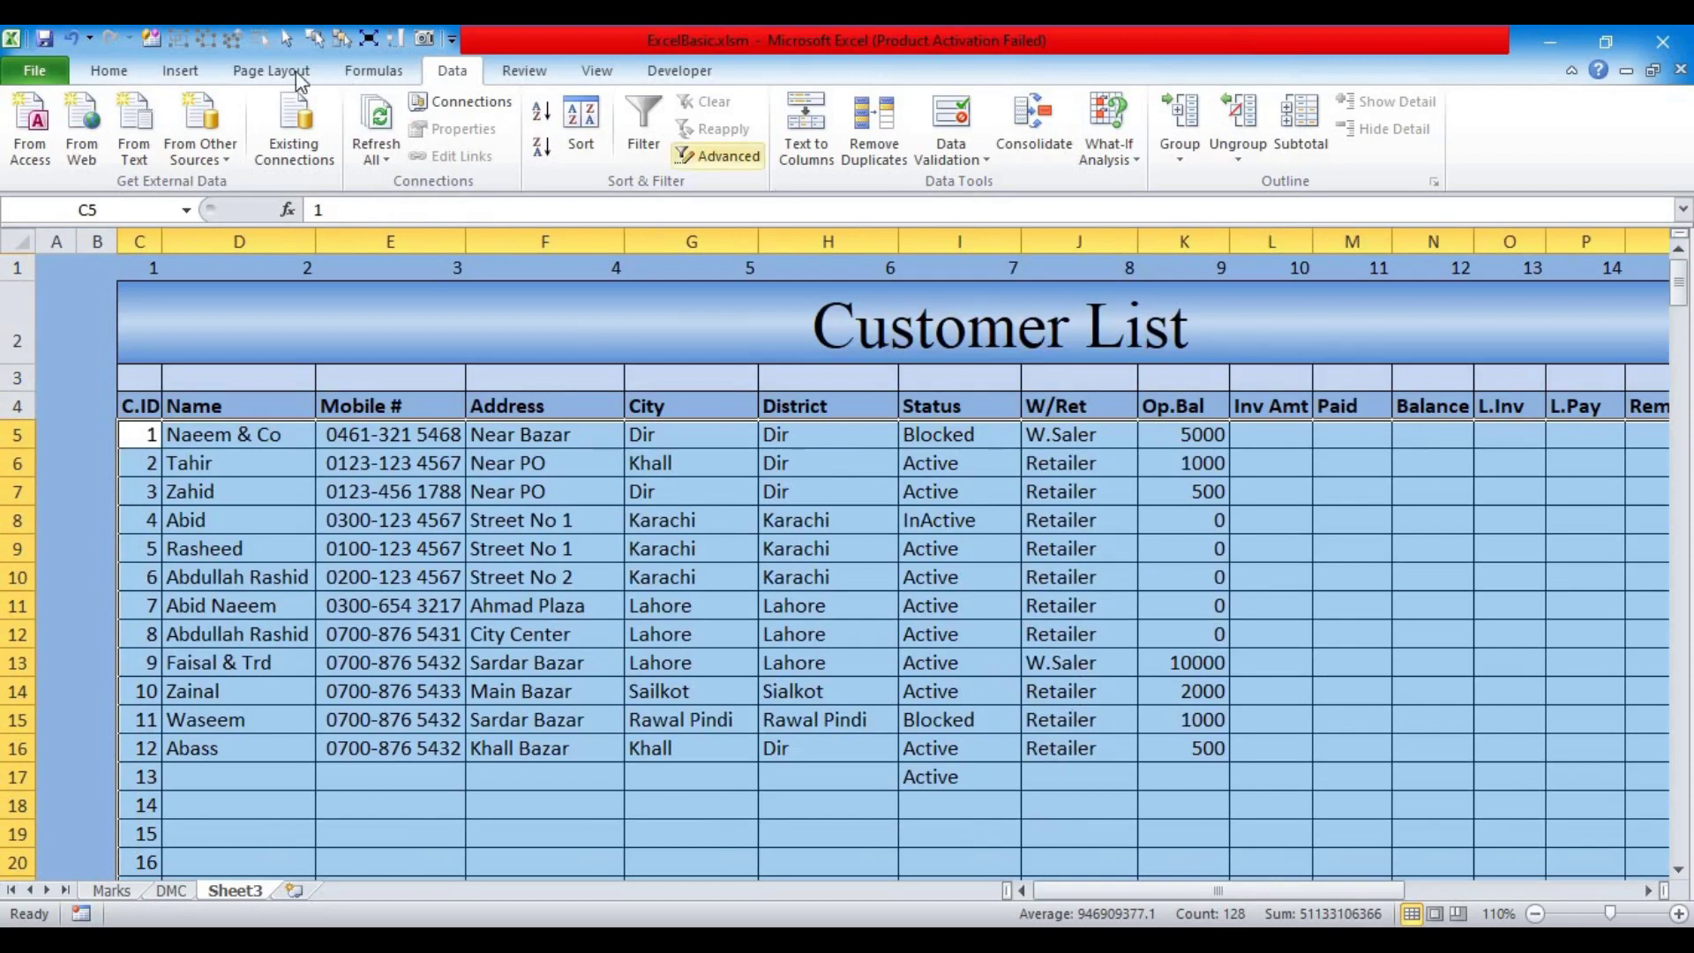
{"action": "left_click", "coordinate": [108, 71]}
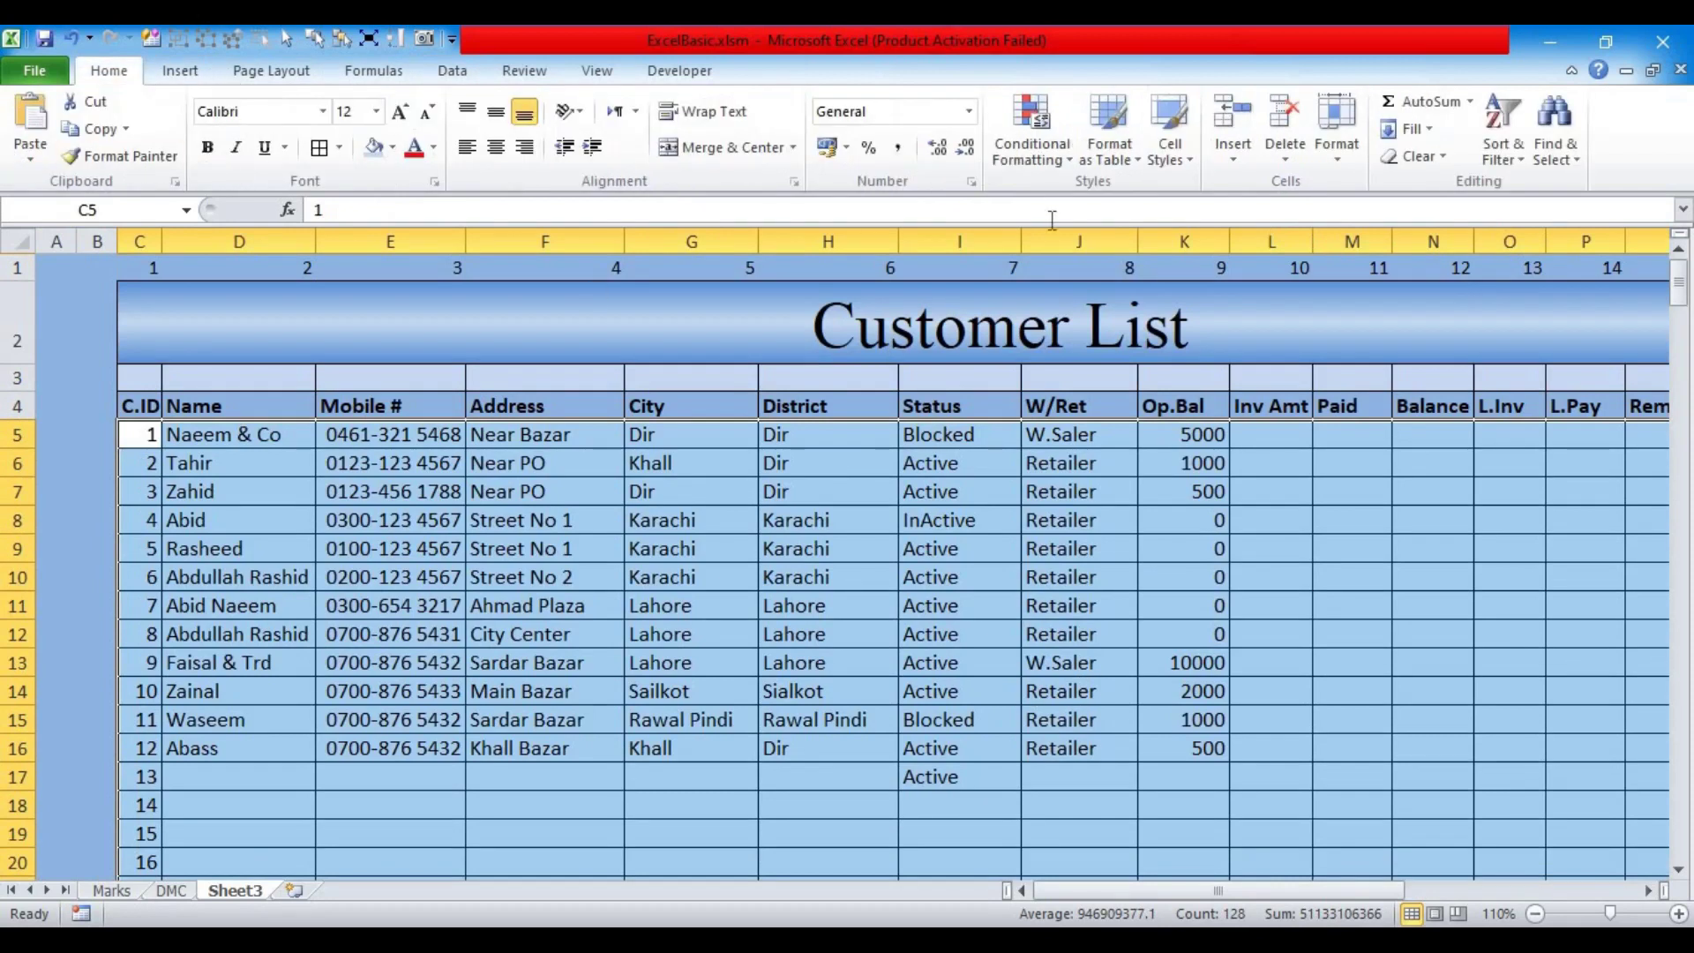
{"action": "left_click", "coordinate": [1061, 167]}
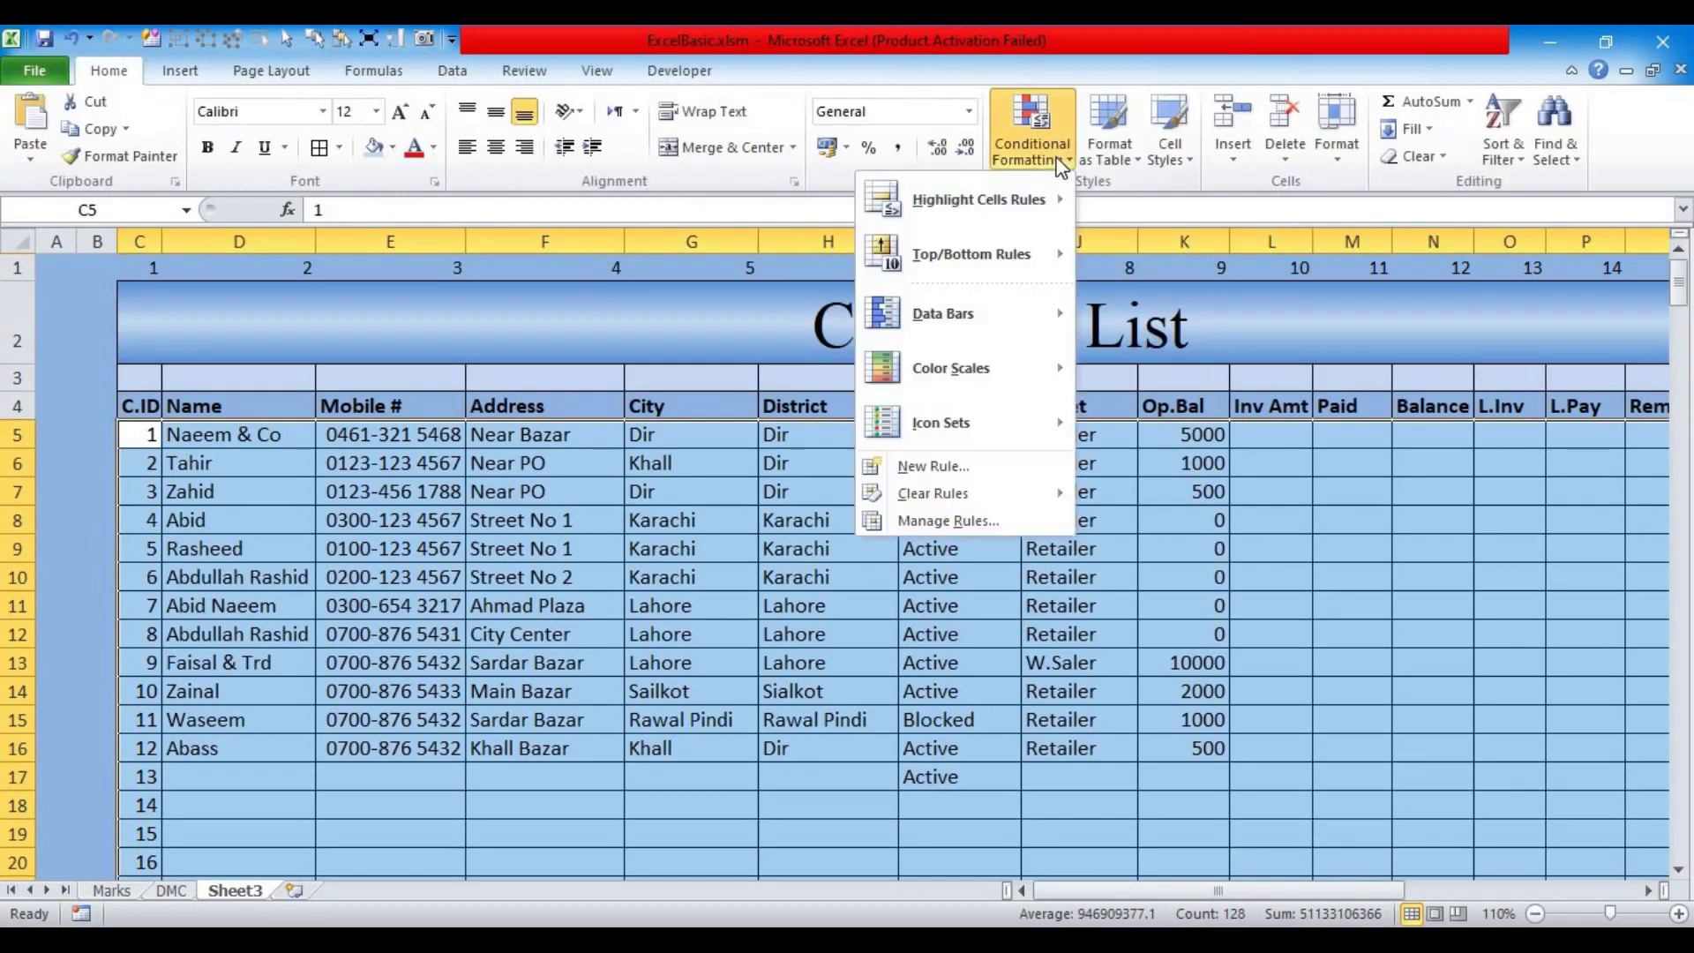
{"action": "left_click", "coordinate": [932, 469]}
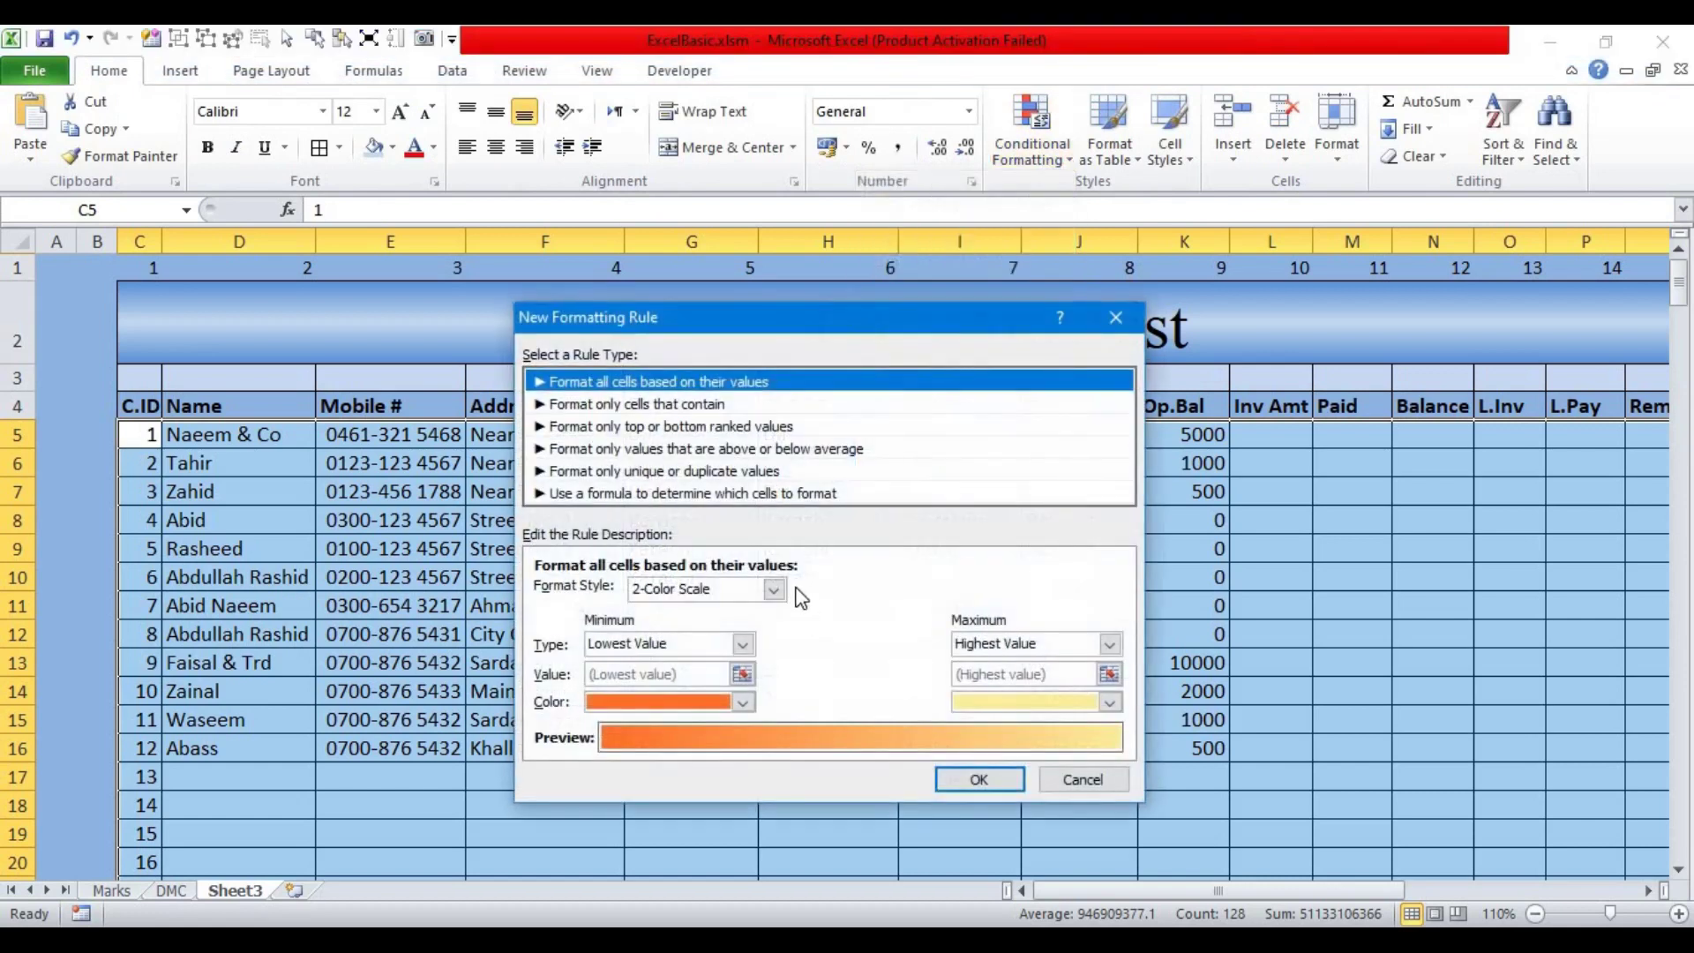
{"action": "left_click", "coordinate": [622, 494]}
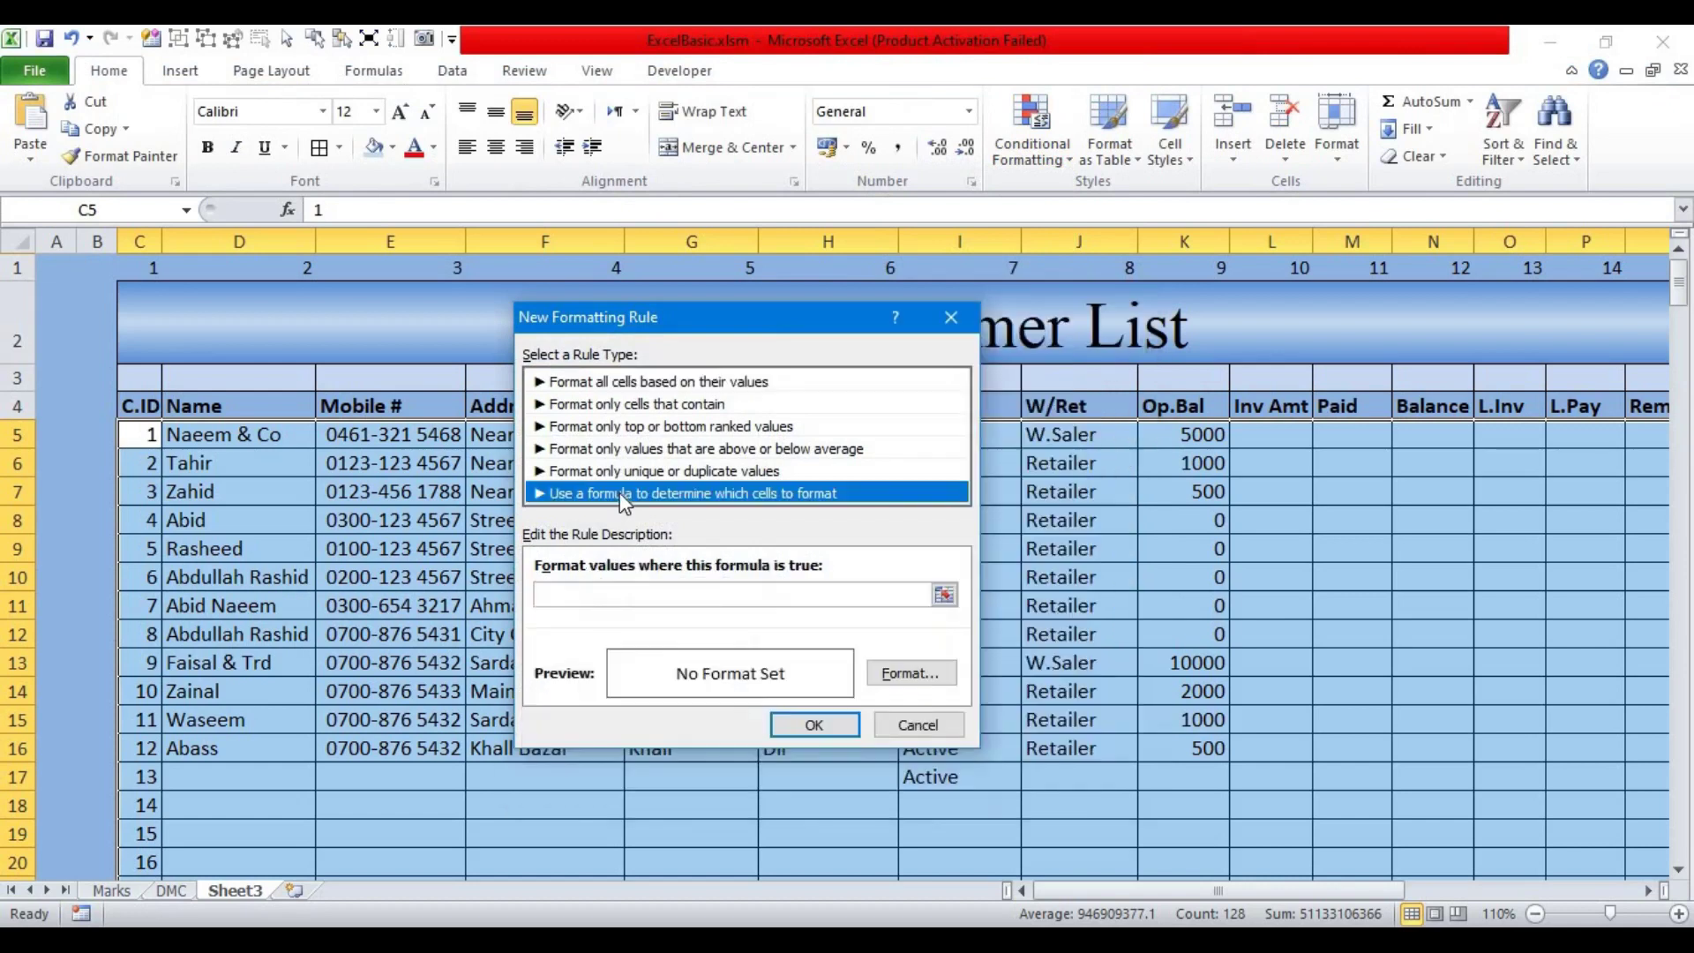
{"action": "left_click", "coordinate": [574, 597]}
{"action": "key", "text": "ctrl+v"}
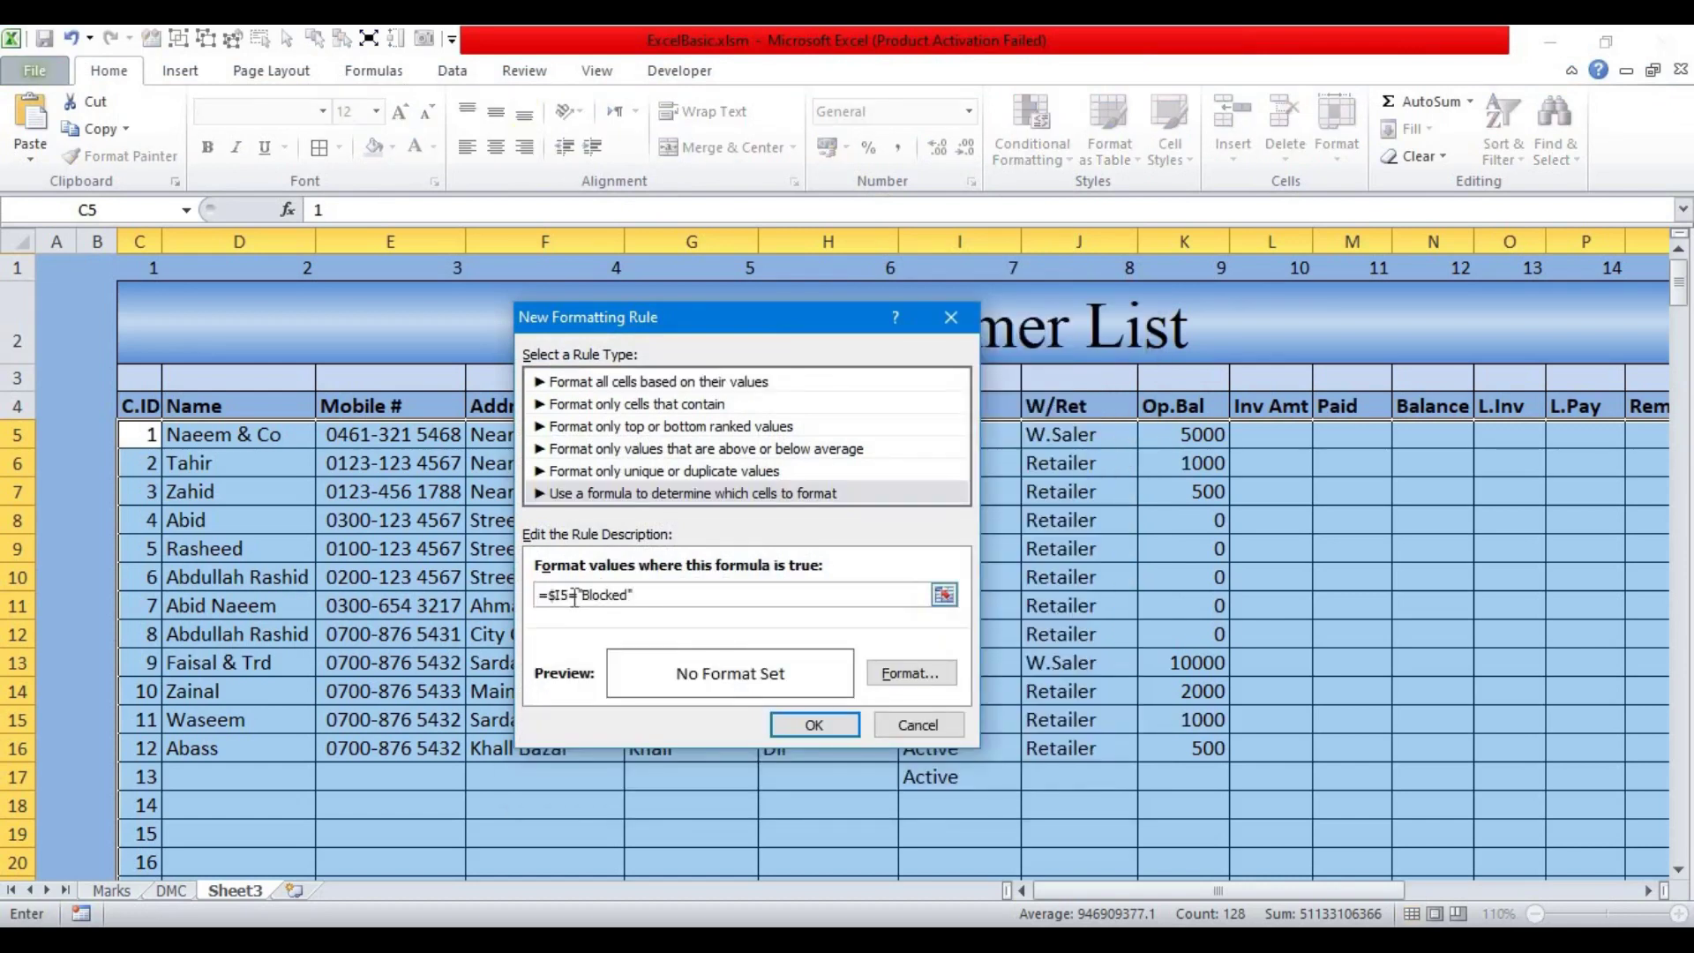
{"action": "left_click", "coordinate": [939, 681]}
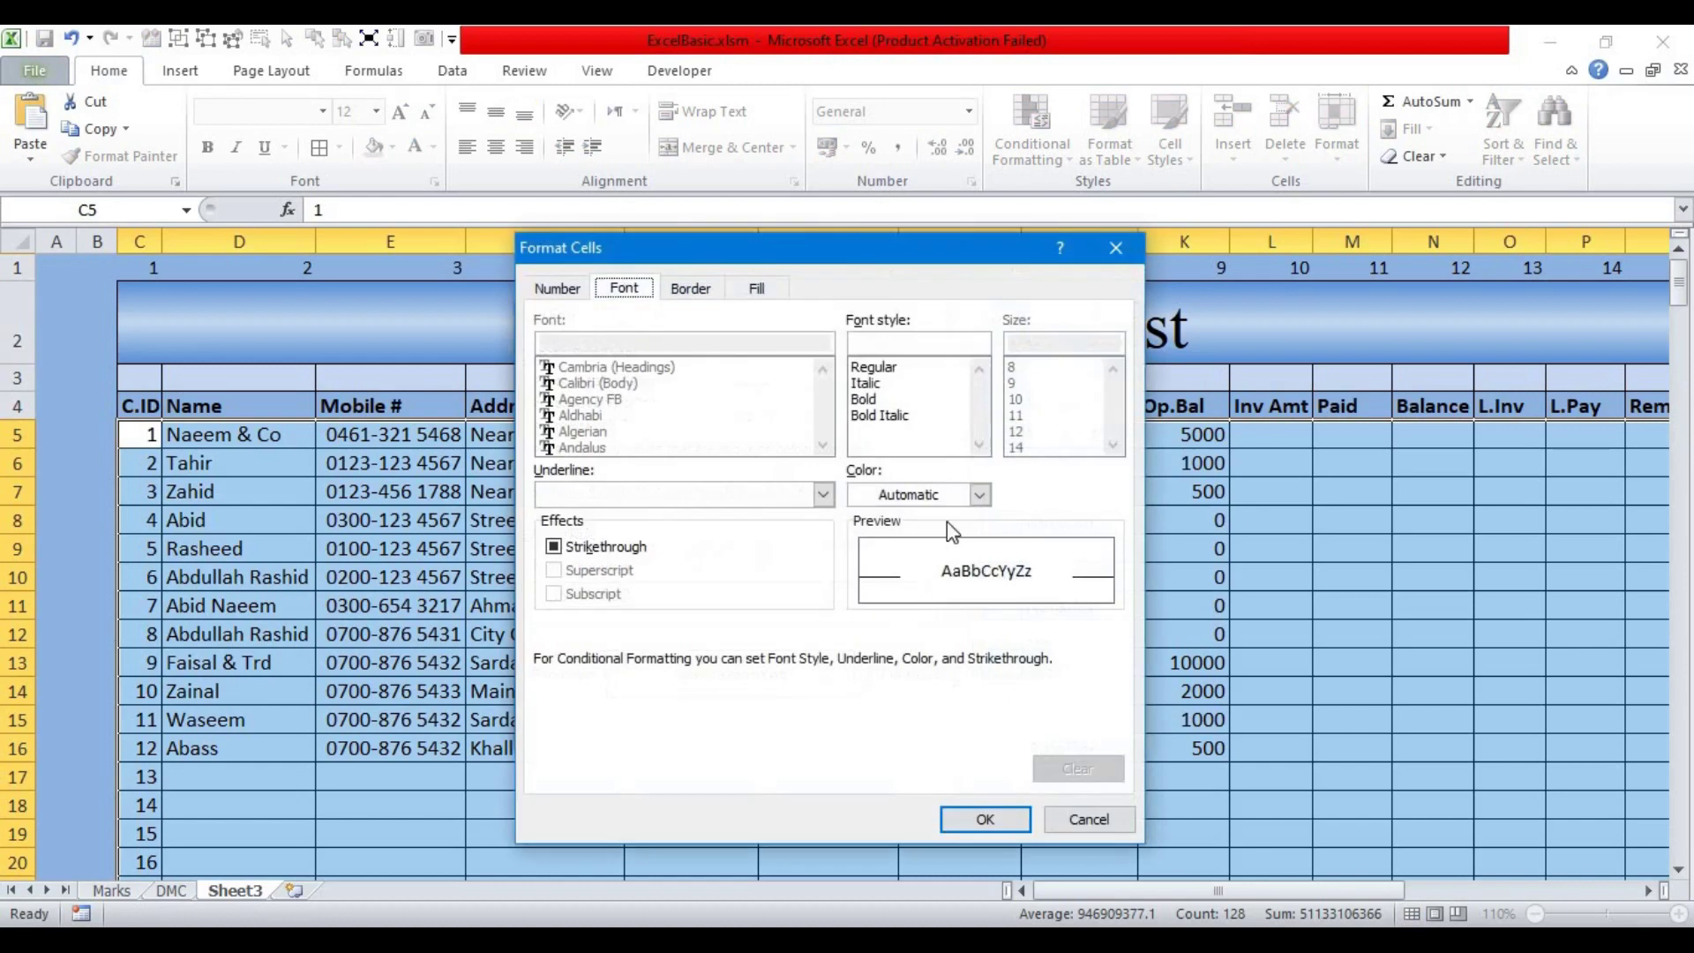
{"action": "left_click", "coordinate": [979, 494]}
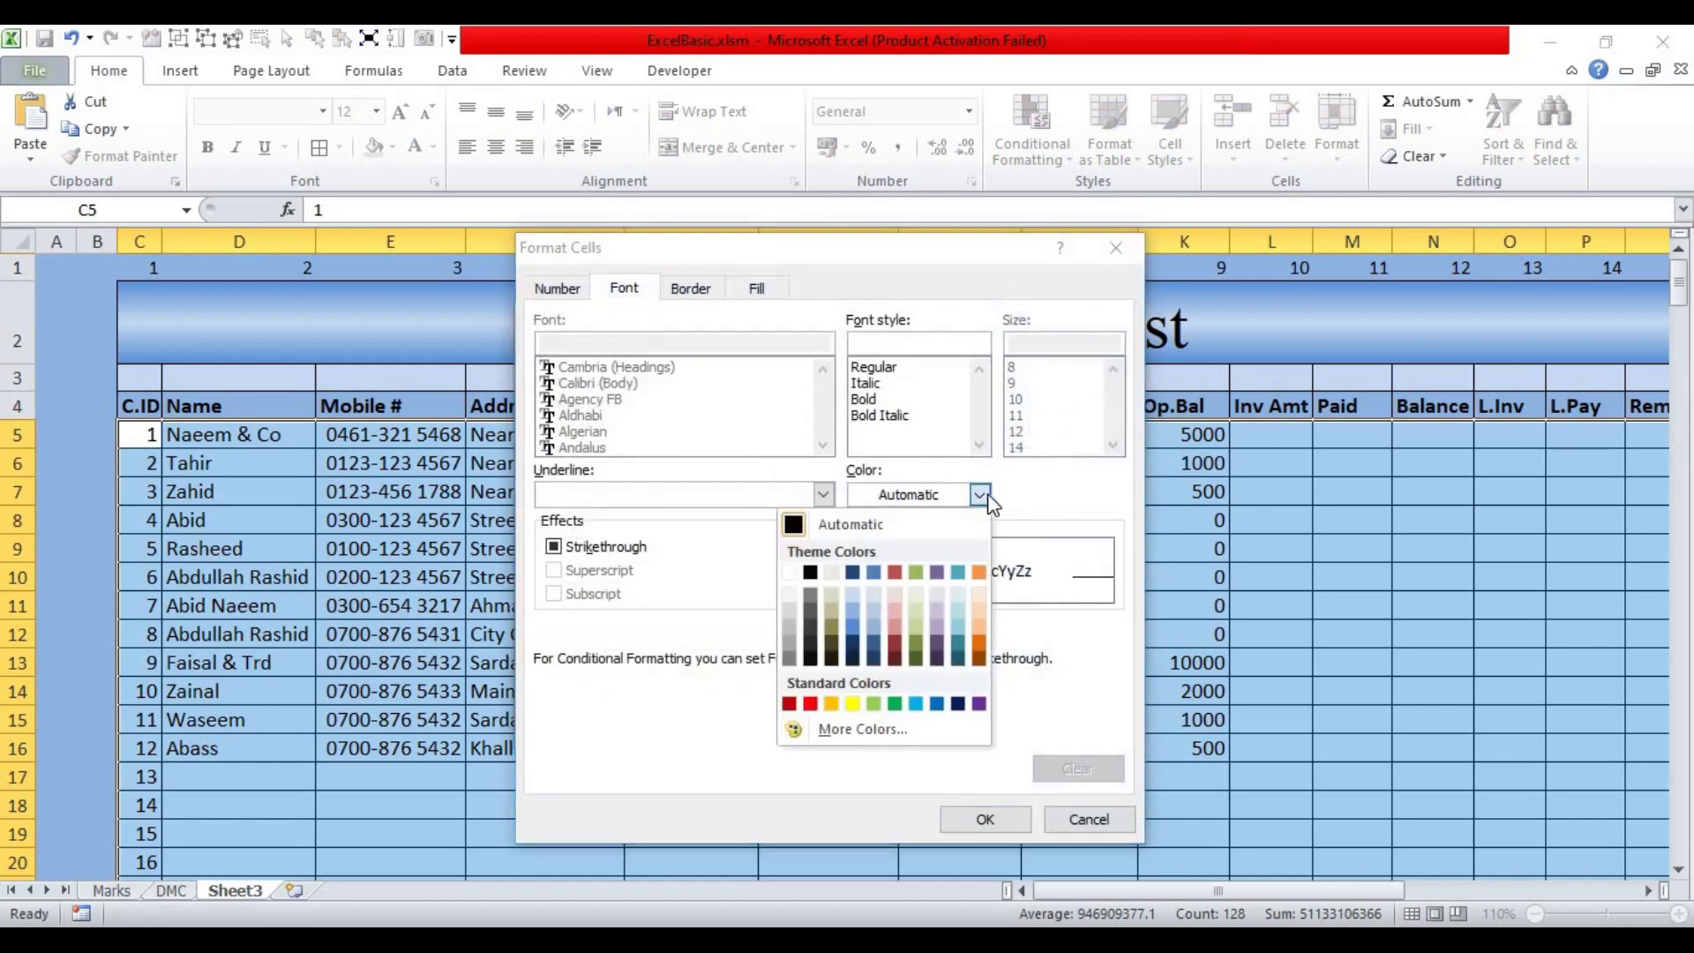
{"action": "left_click", "coordinate": [811, 705]}
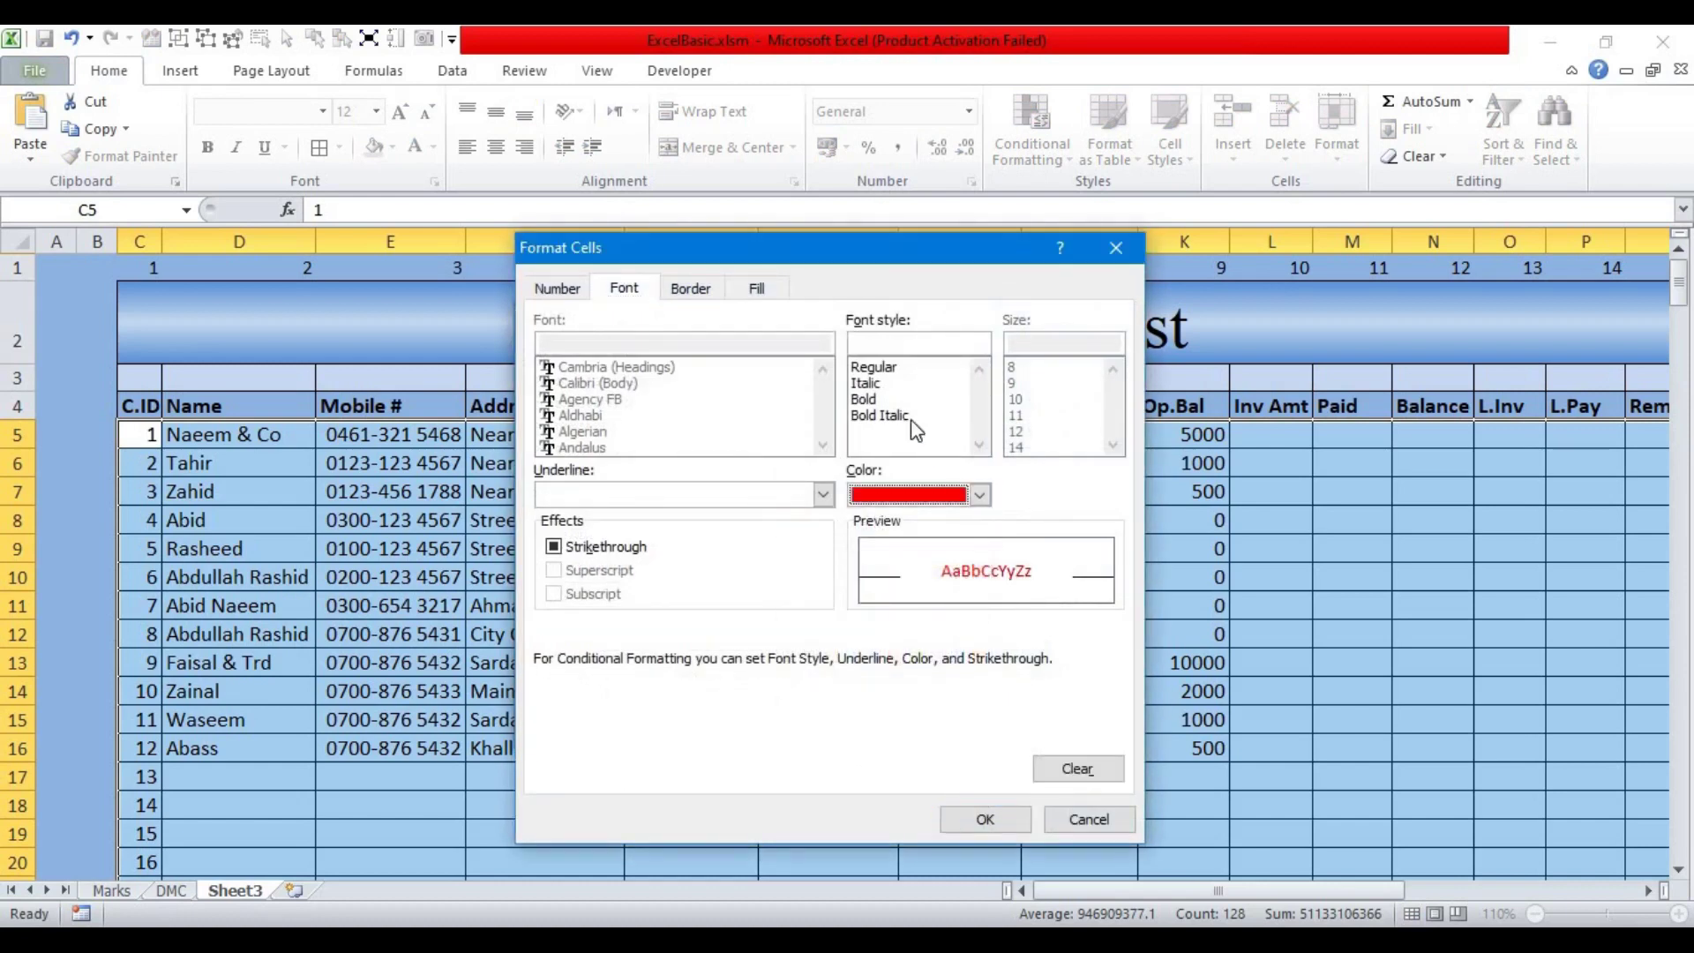
{"action": "left_click", "coordinate": [983, 819]}
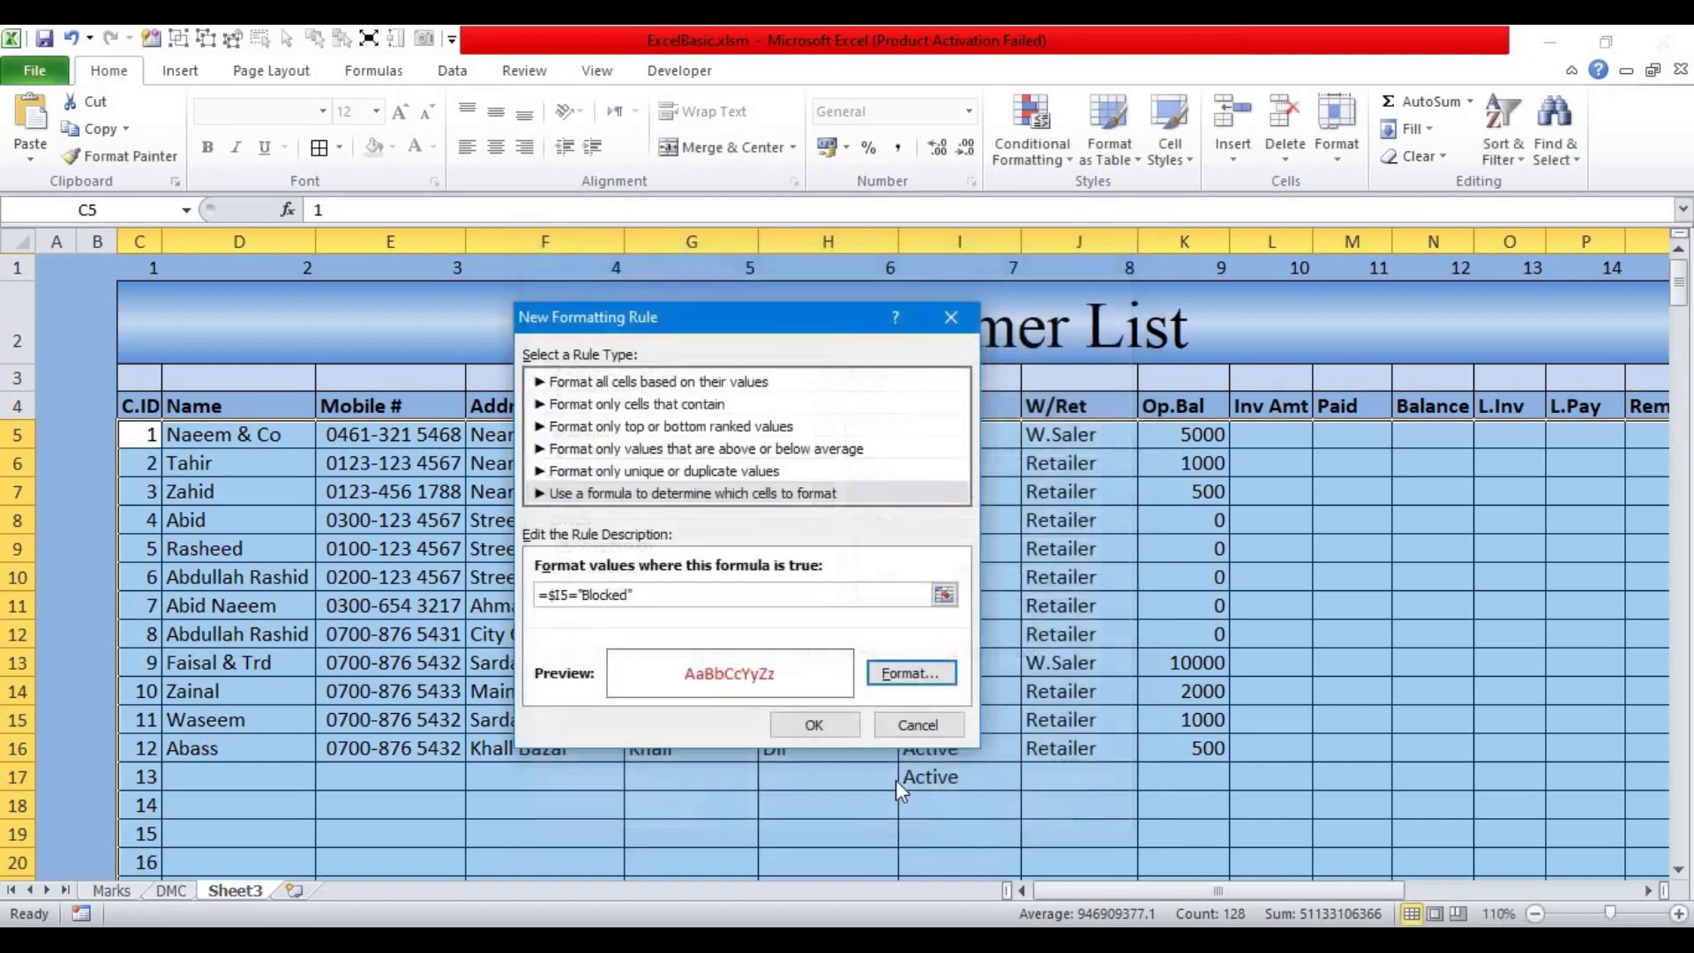
{"action": "left_click", "coordinate": [813, 724]}
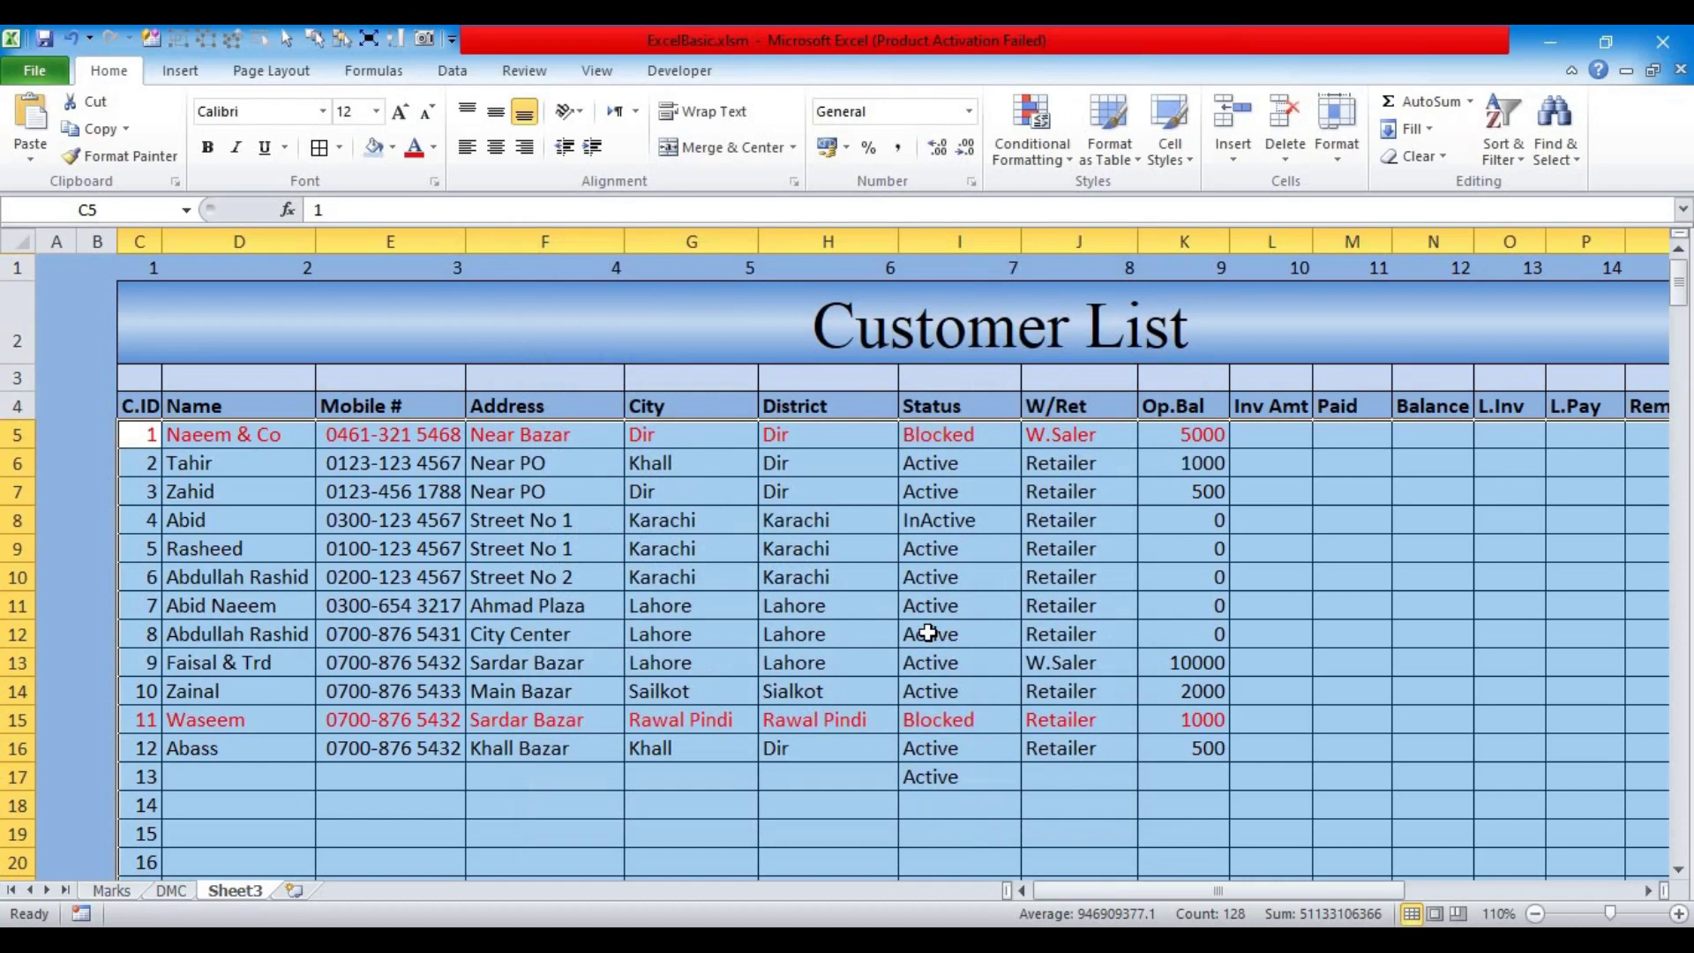
Step: Set cell I5's Status back to Active from its dropdown
{"action": "left_click", "coordinate": [960, 637]}
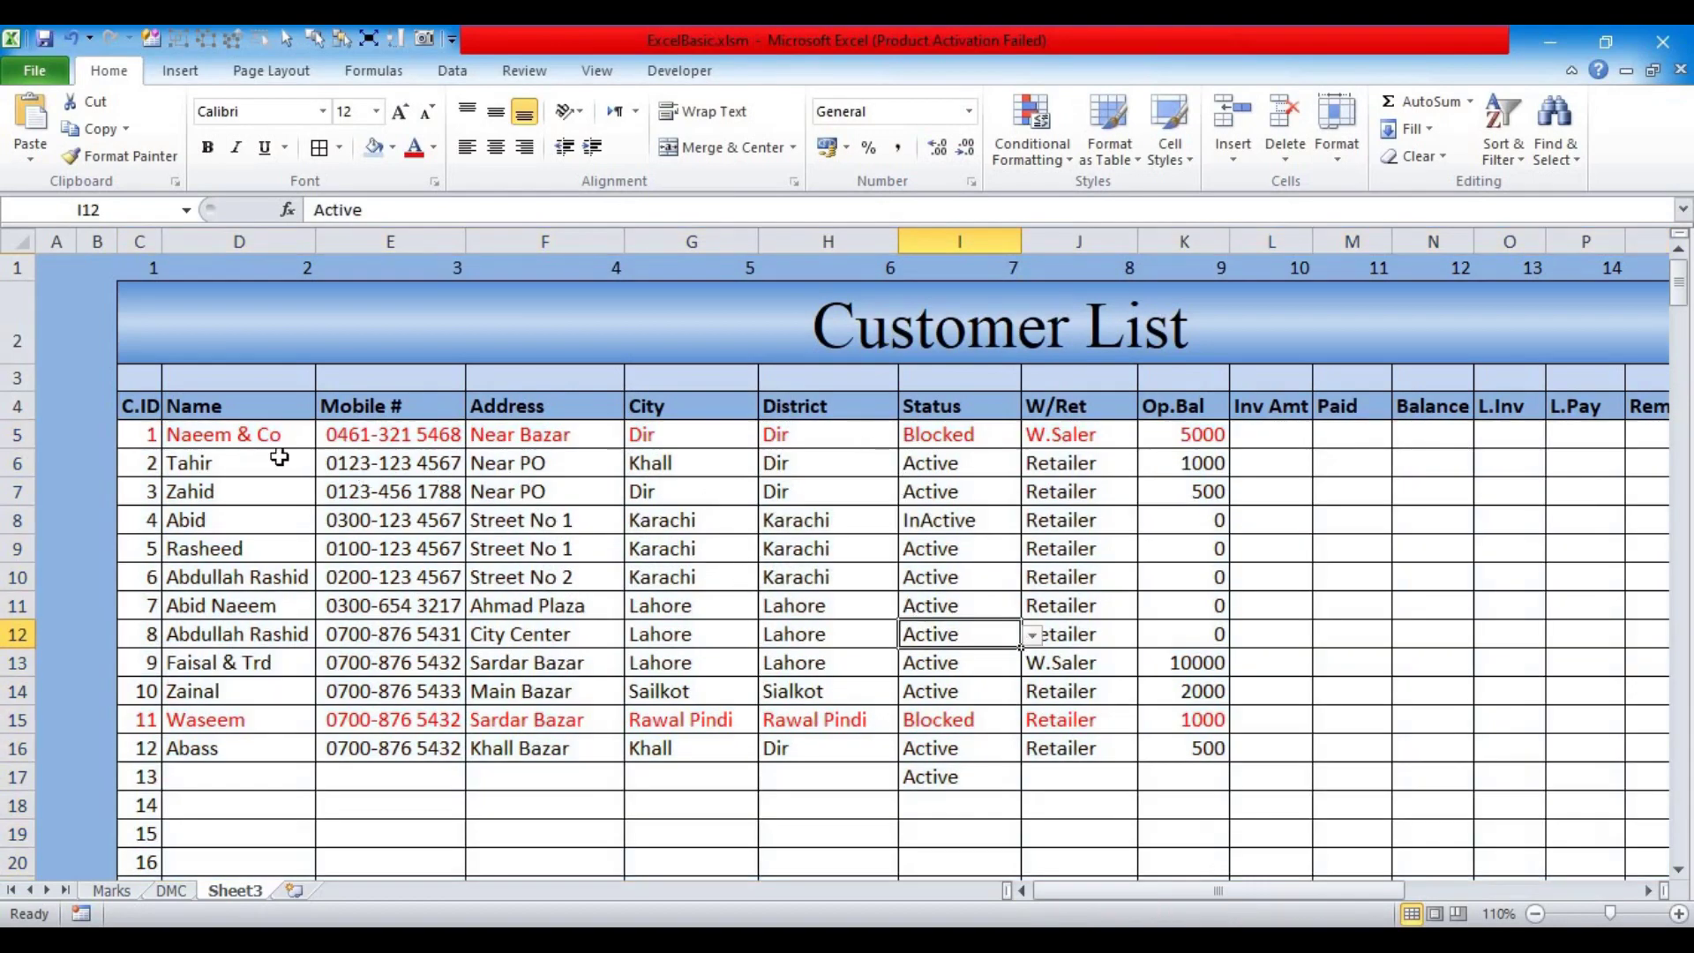
{"action": "left_click", "coordinate": [1001, 441]}
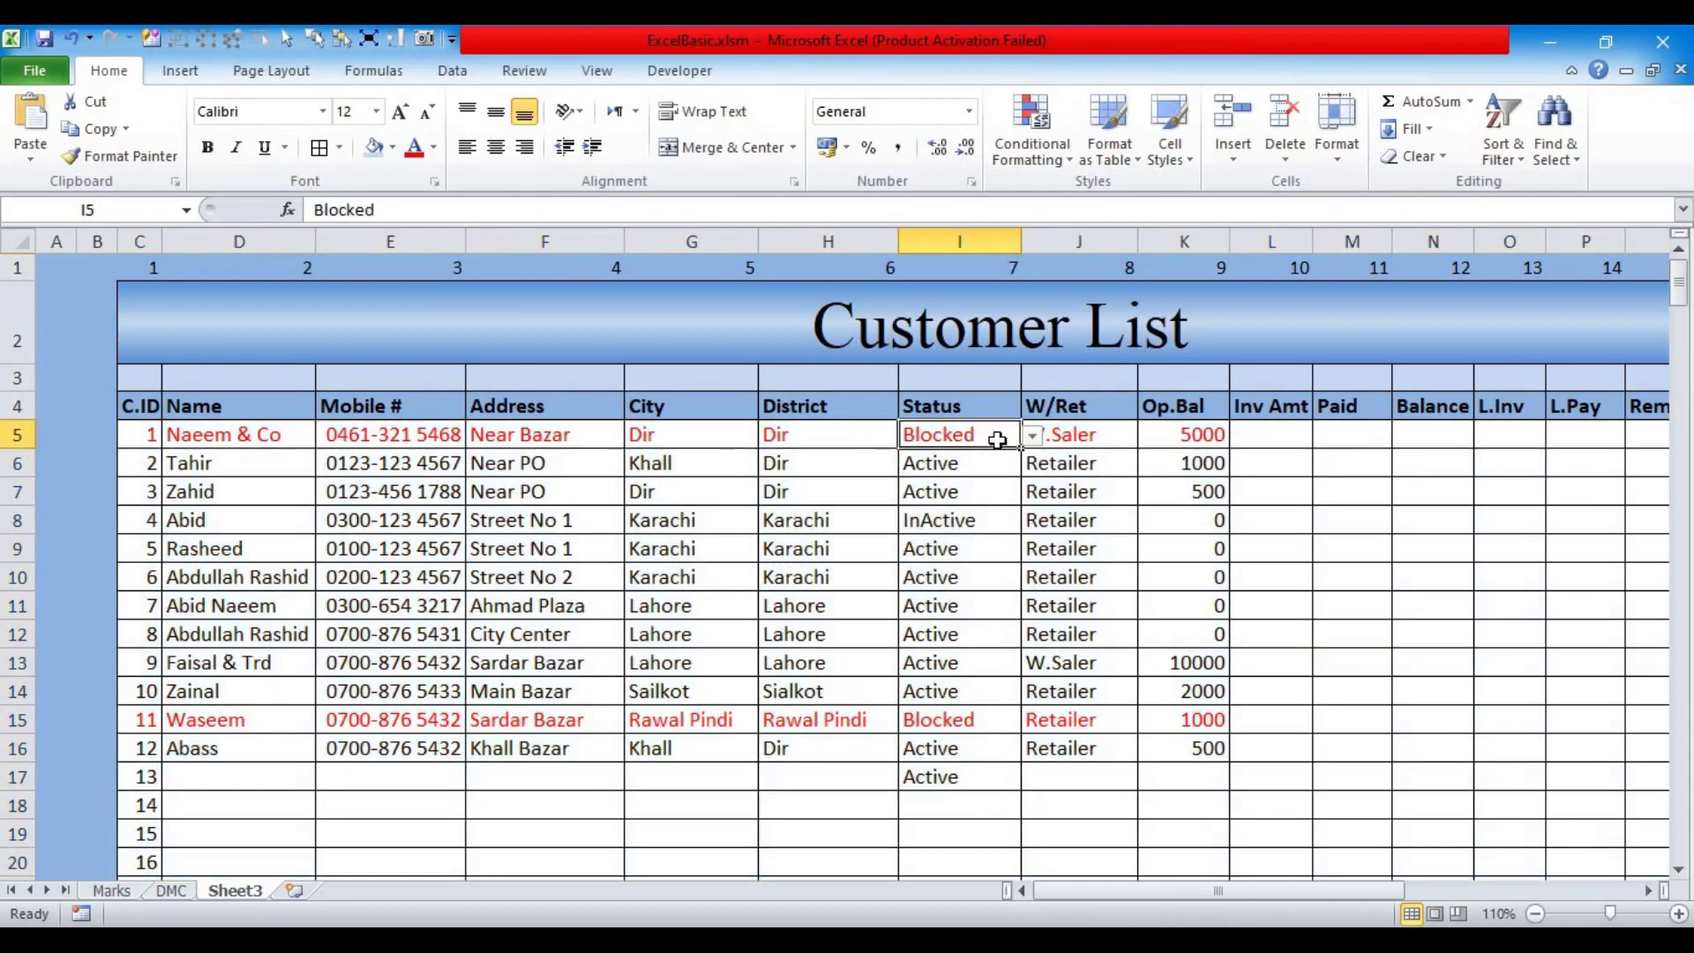
{"action": "left_click", "coordinate": [1032, 436]}
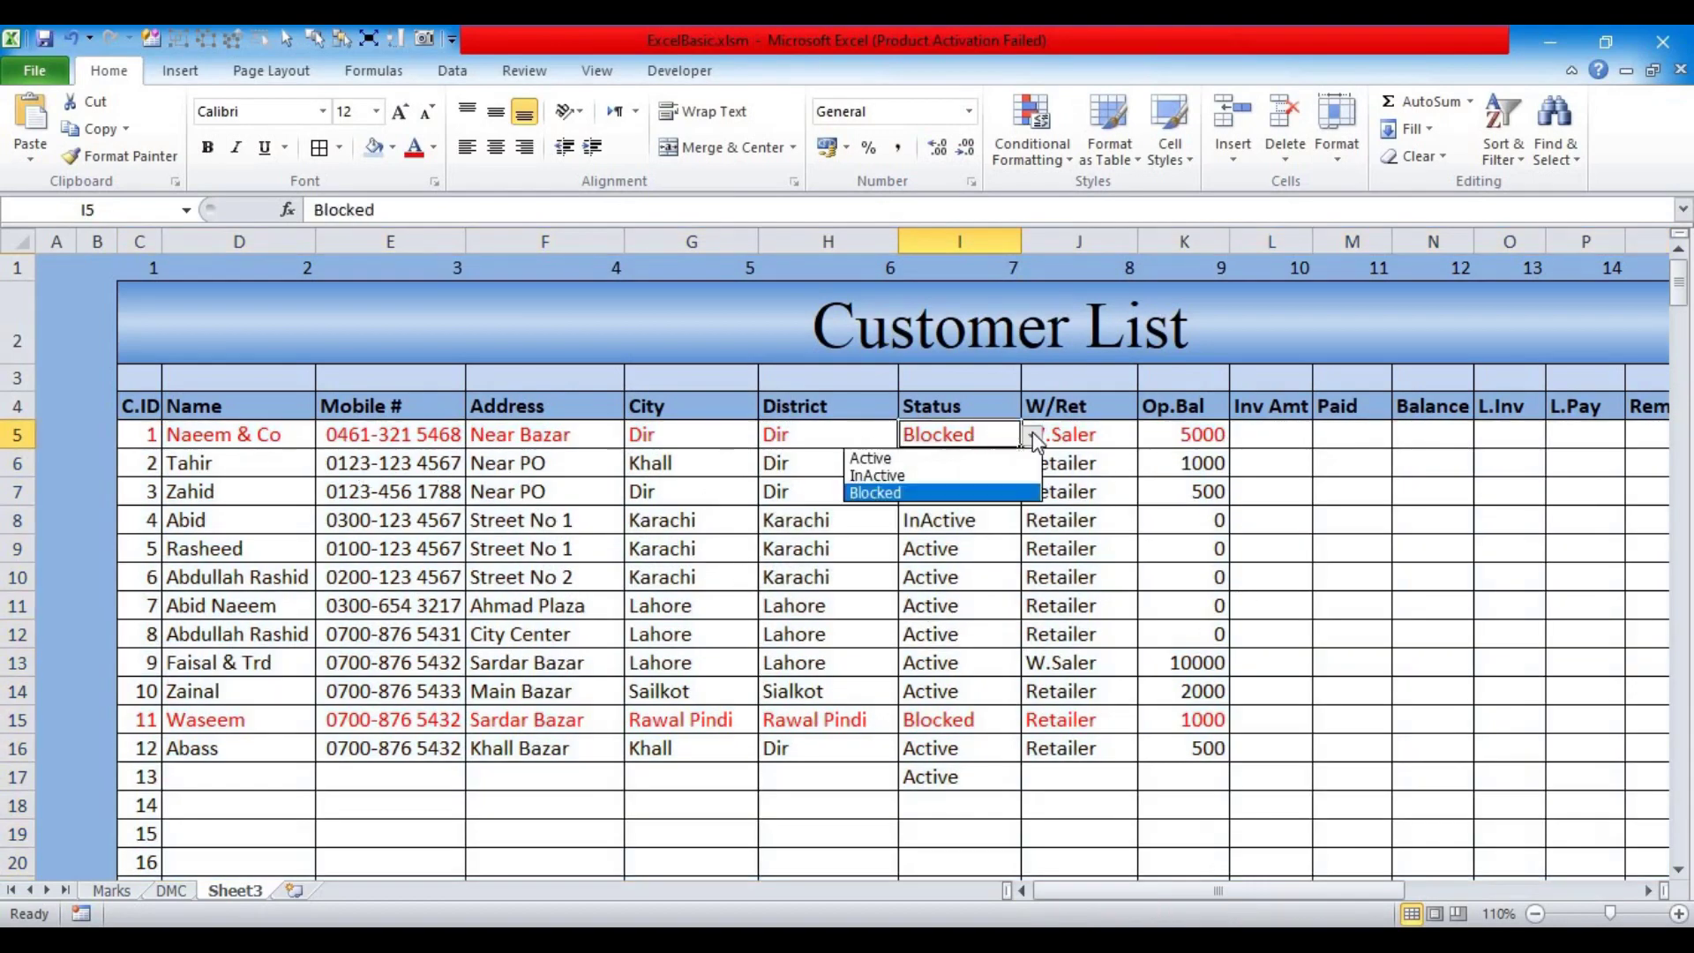
{"action": "left_click", "coordinate": [917, 459]}
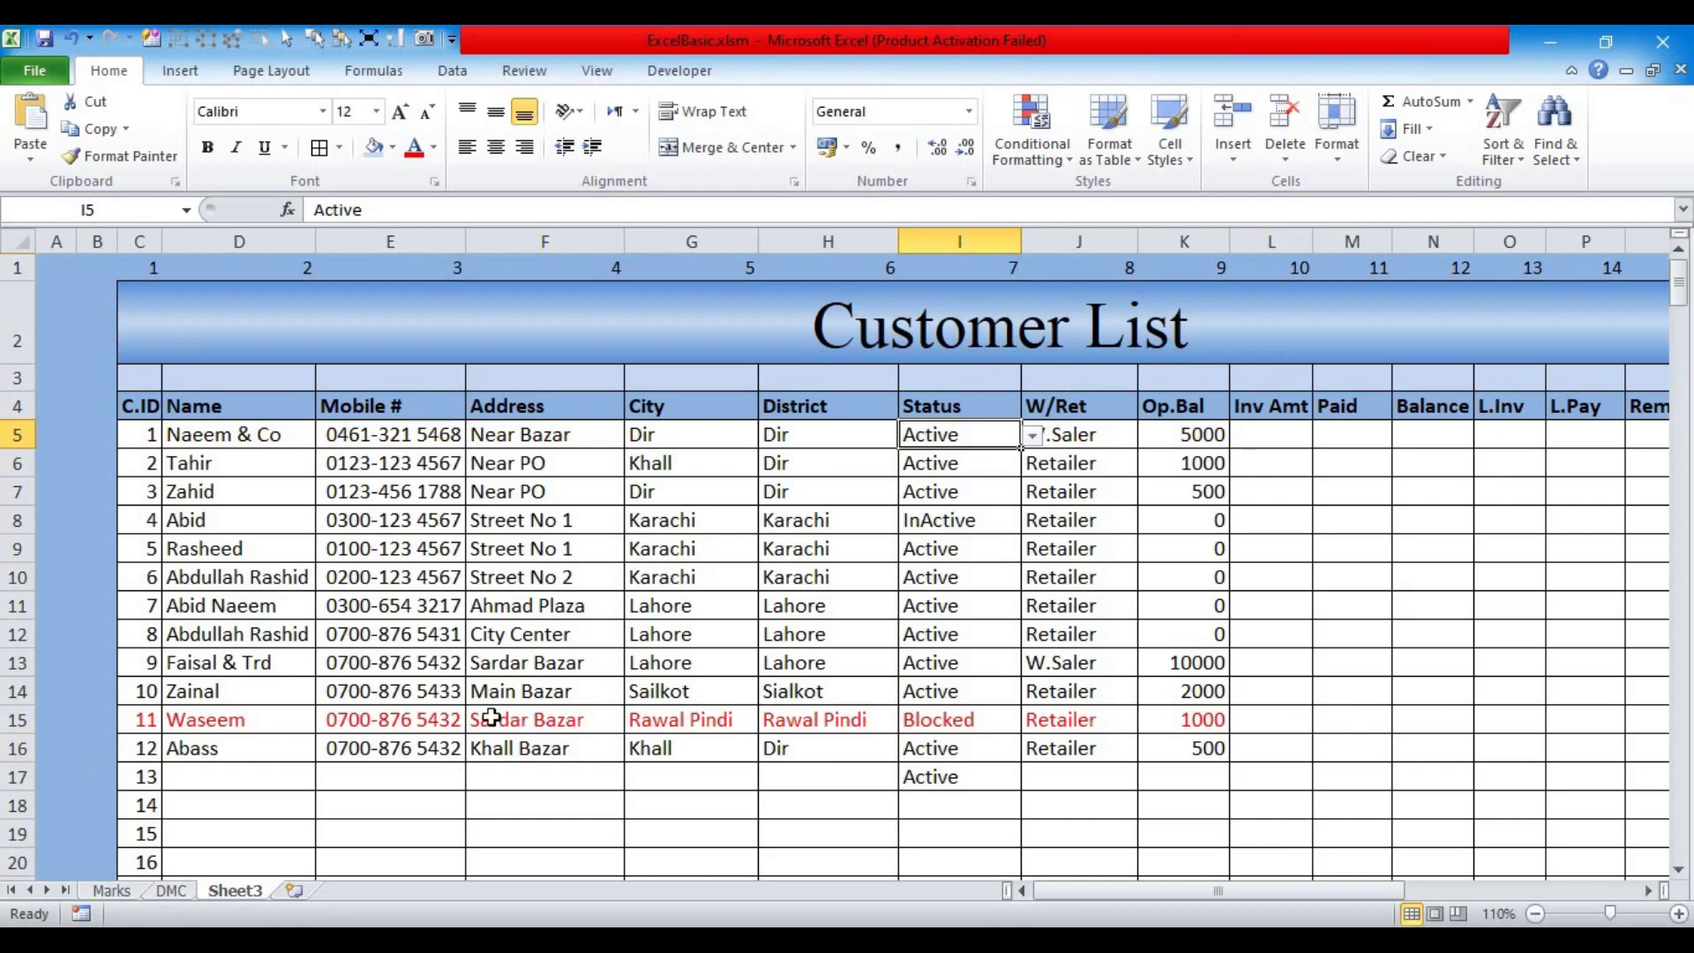
Step: Scroll right to the Remarks column and delete the test formula in Q5
{"action": "mouse_move", "coordinate": [1174, 892]}
{"action": "left_mouse_down"}
{"action": "mouse_move", "coordinate": [1295, 902]}
{"action": "mouse_move", "coordinate": [1201, 893]}
{"action": "left_mouse_up"}
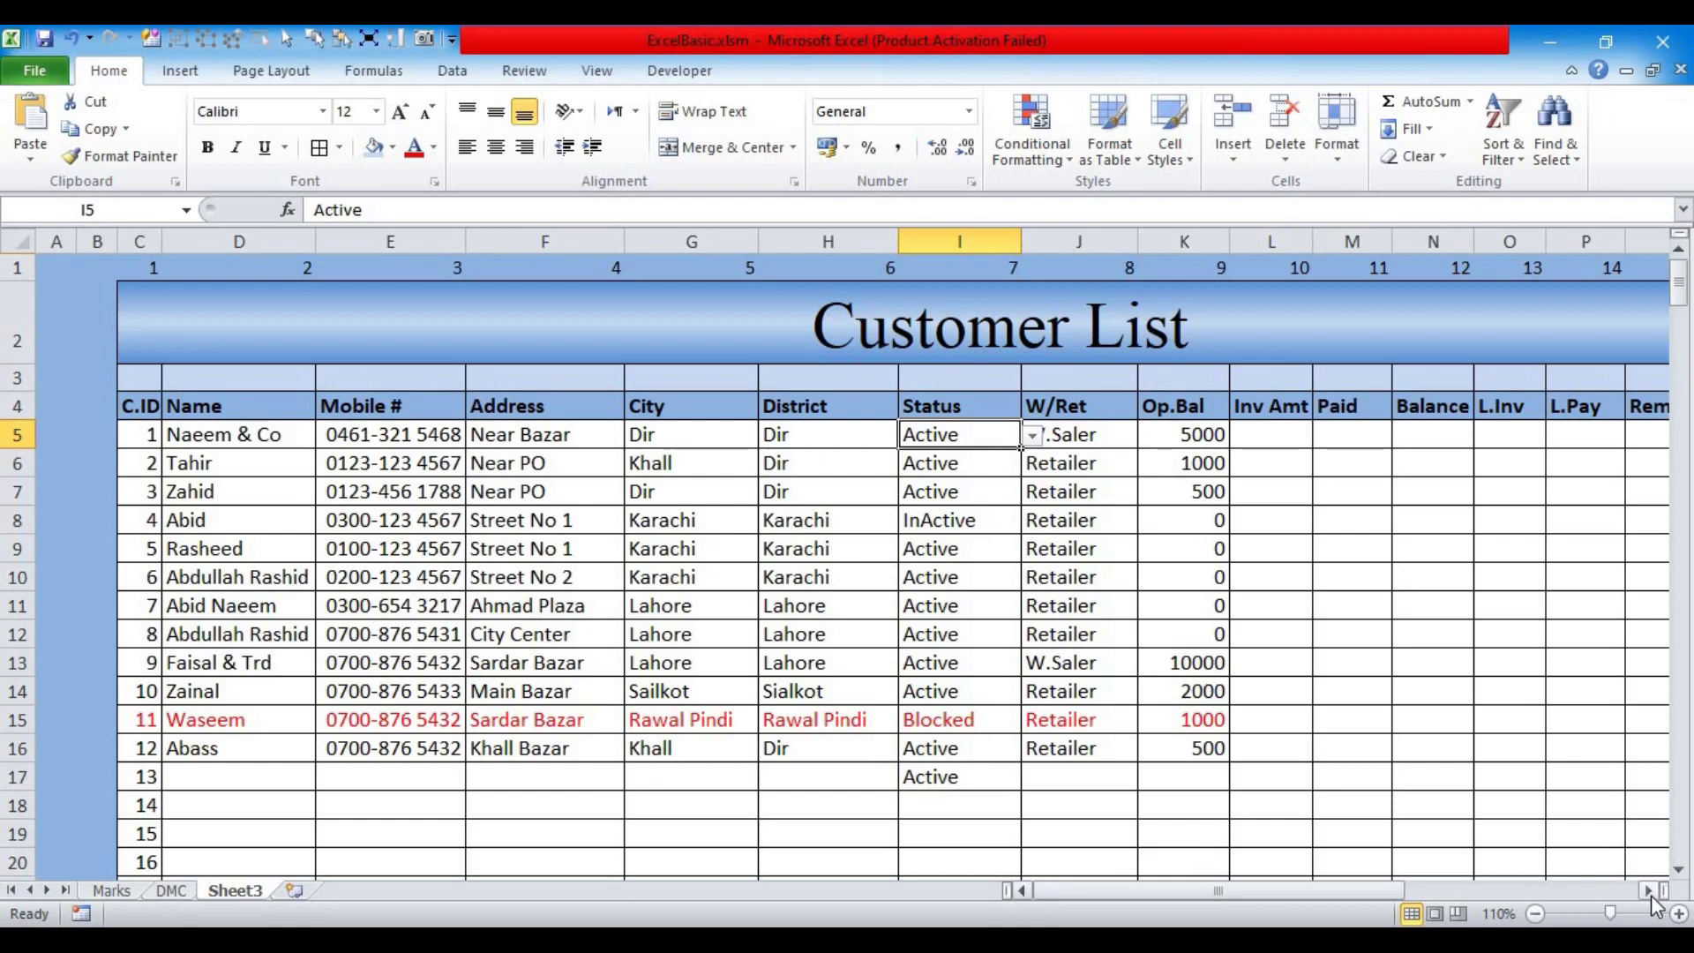
{"action": "left_click", "coordinate": [1647, 891]}
{"action": "left_click", "coordinate": [1647, 891]}
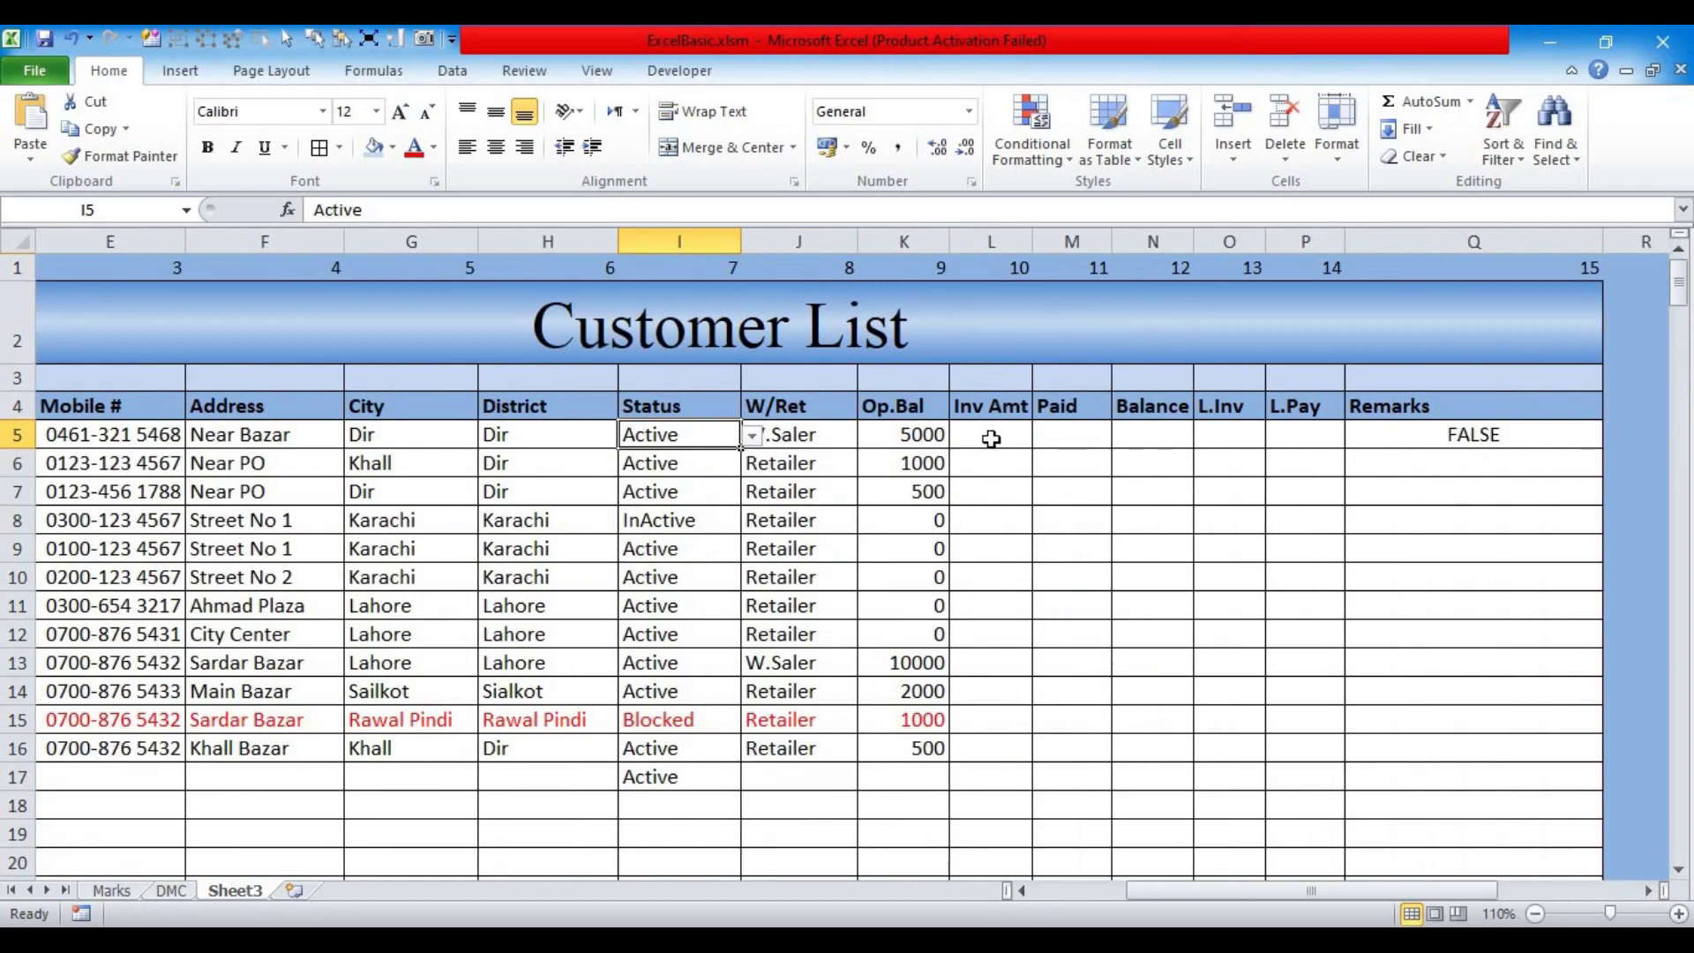
{"action": "left_click", "coordinate": [1374, 438]}
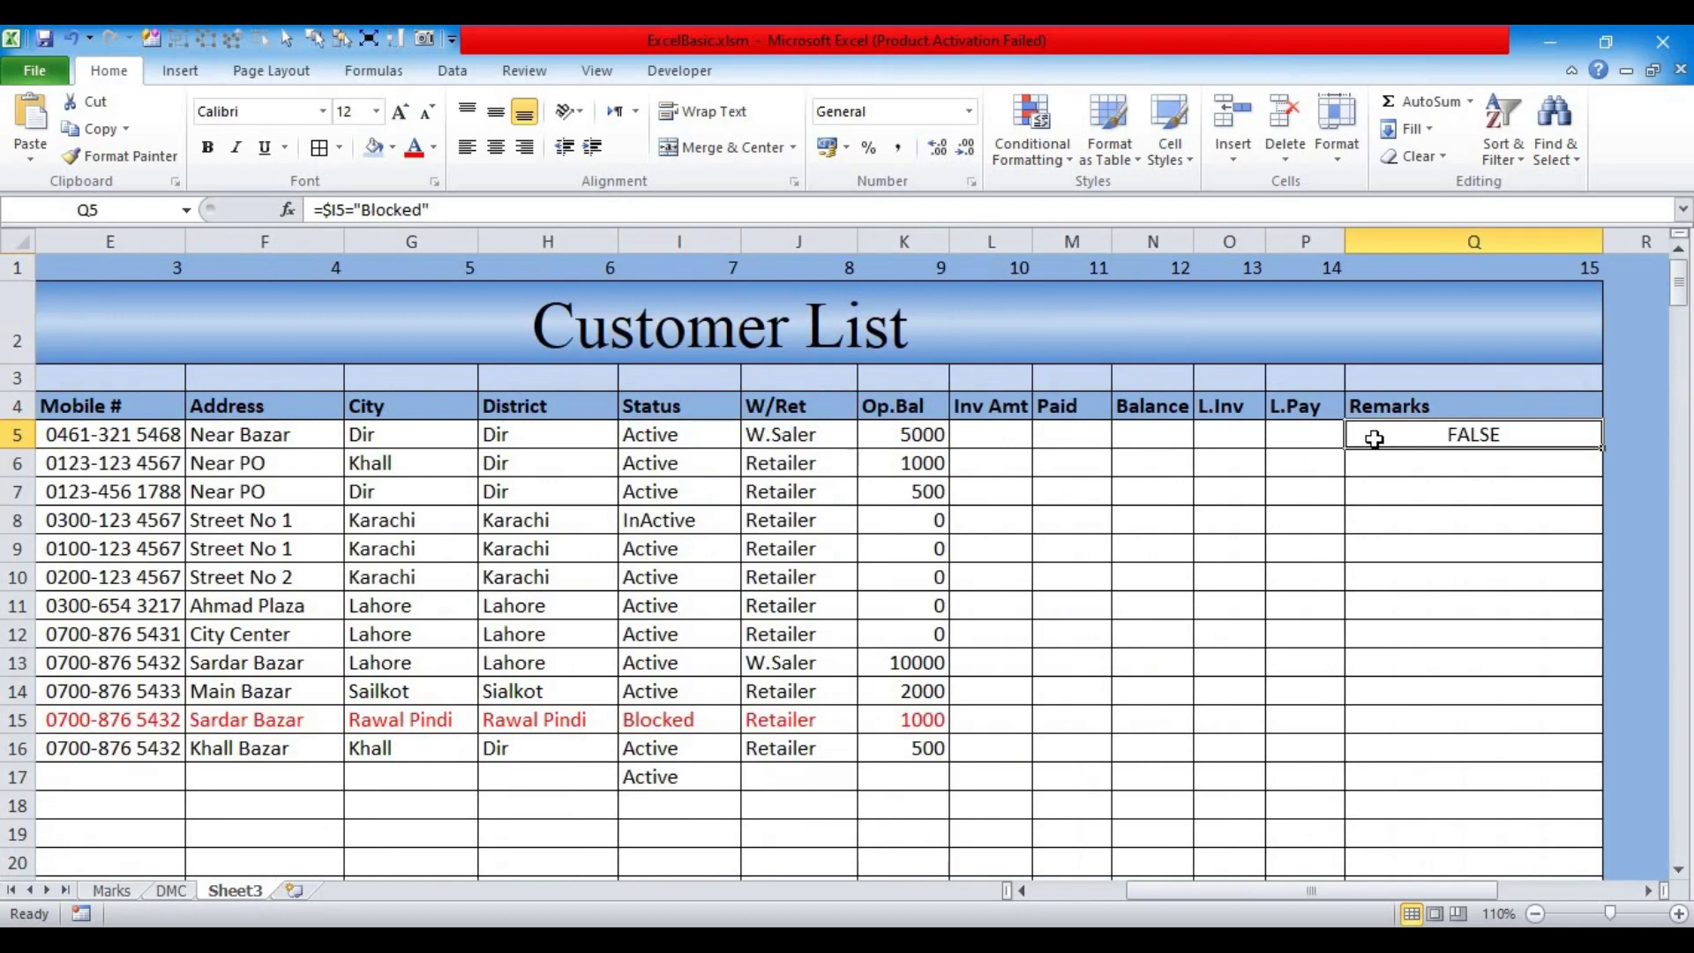
{"action": "key", "text": "Delete"}
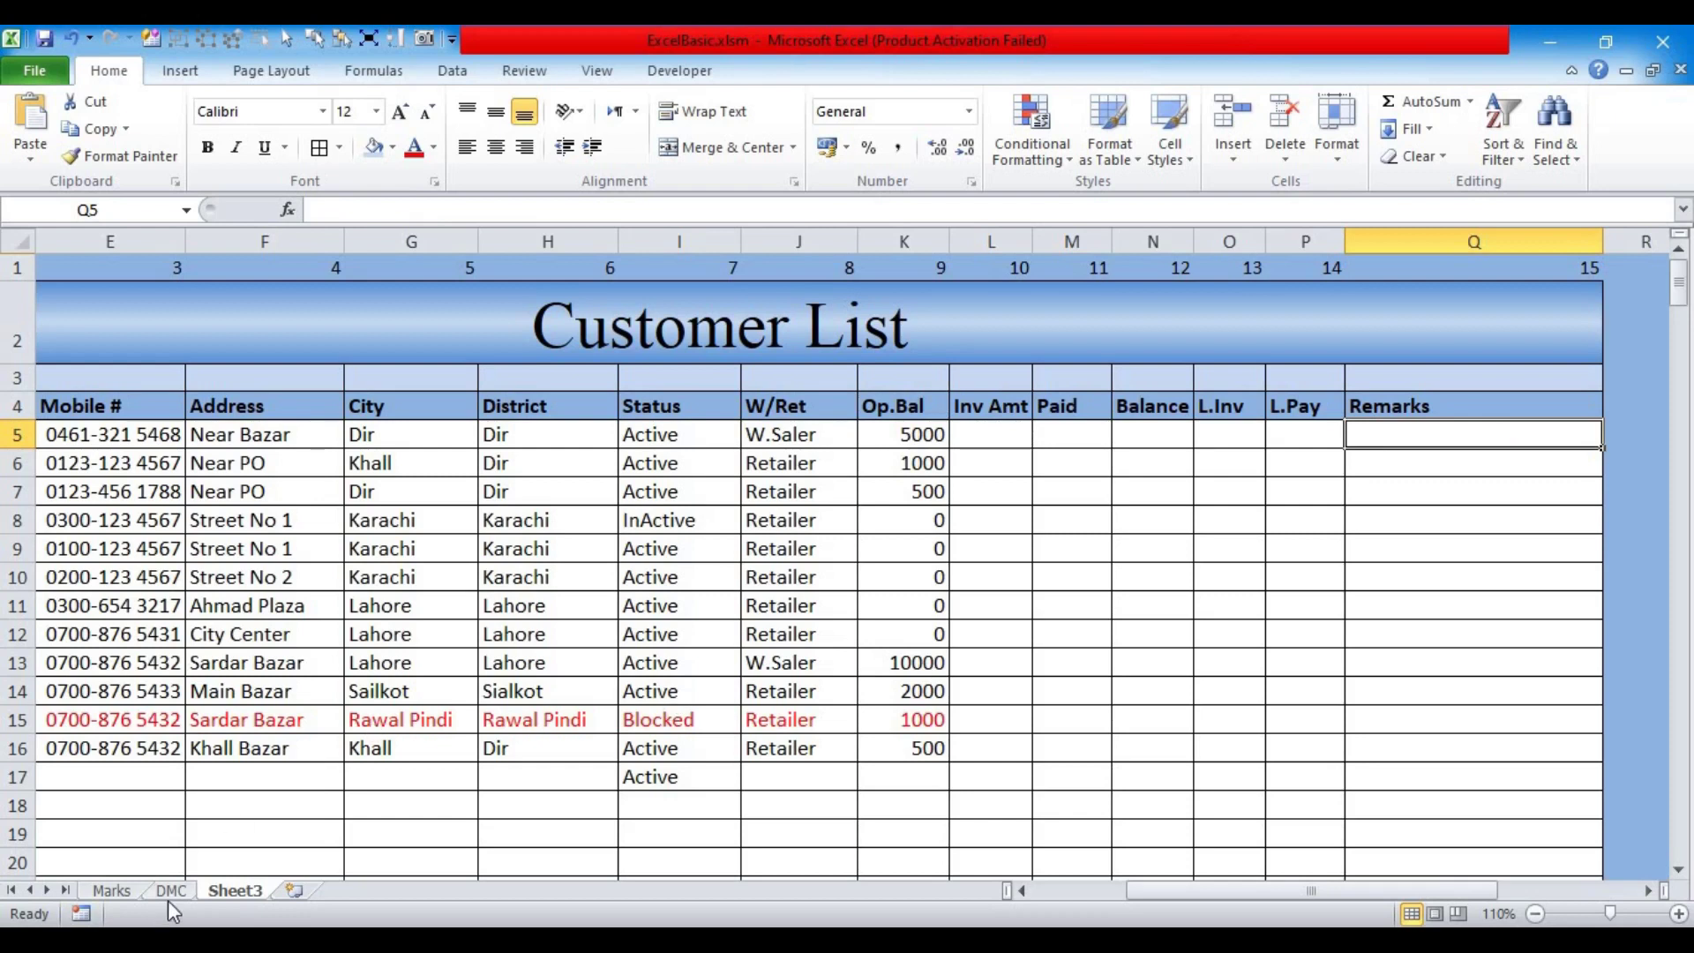
Step: Rename the Sheet3 tab to Cust List
{"action": "right_click", "coordinate": [231, 893]}
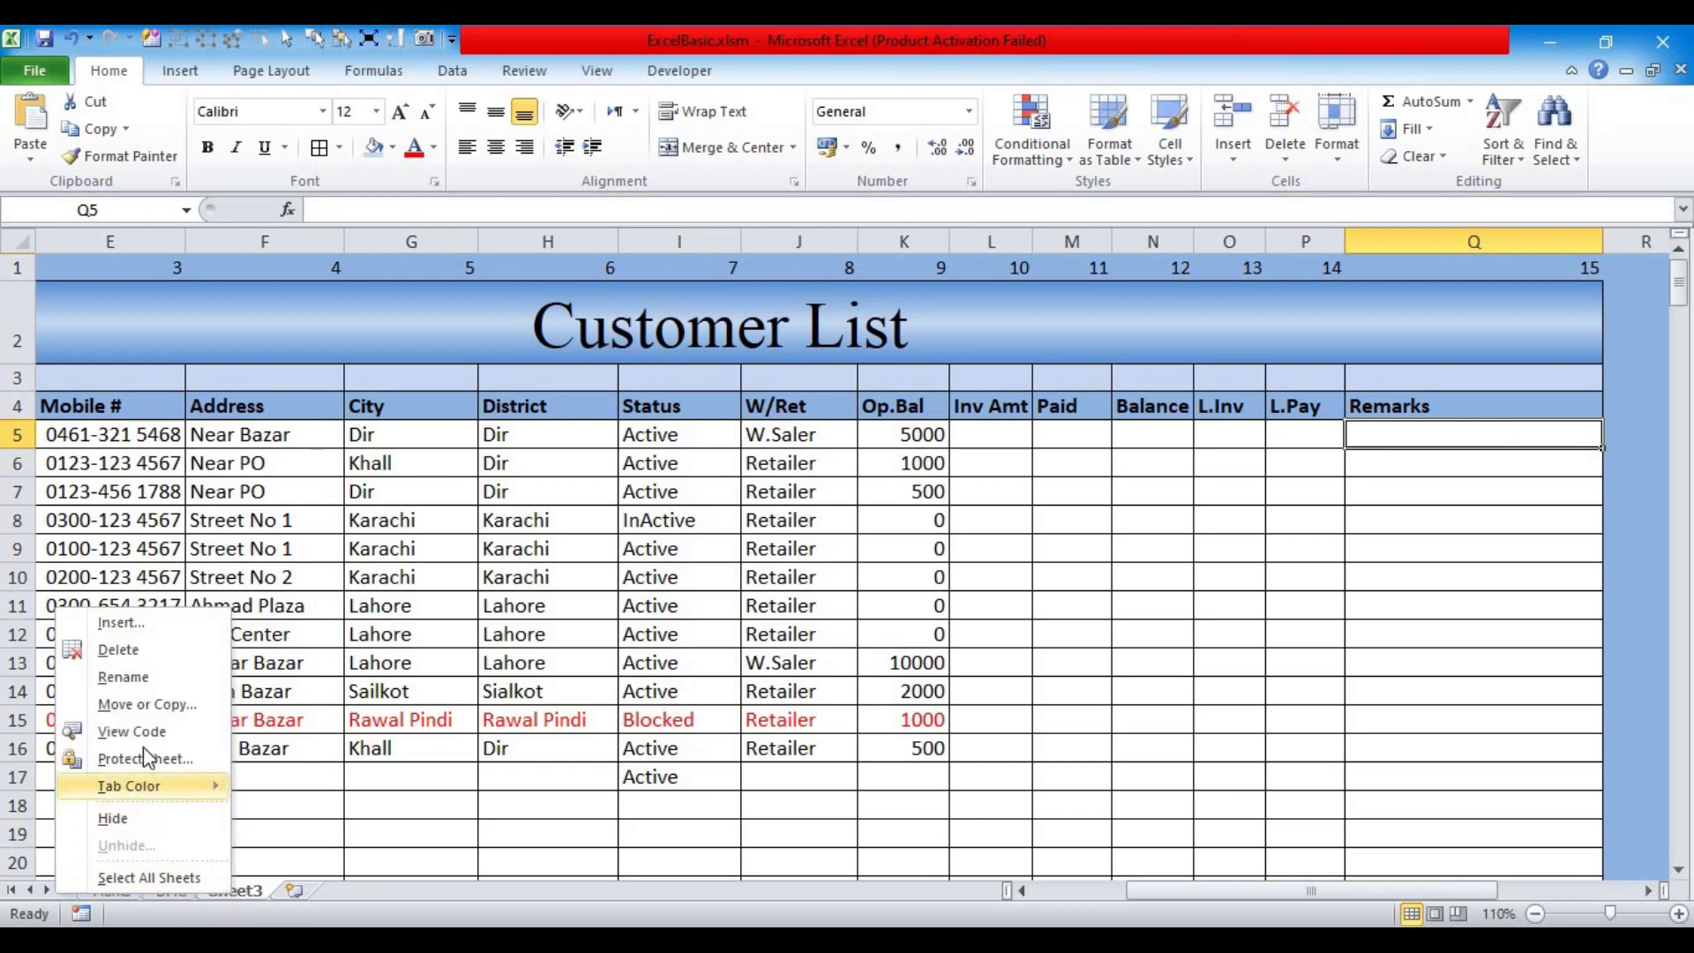
{"action": "left_click", "coordinate": [141, 703]}
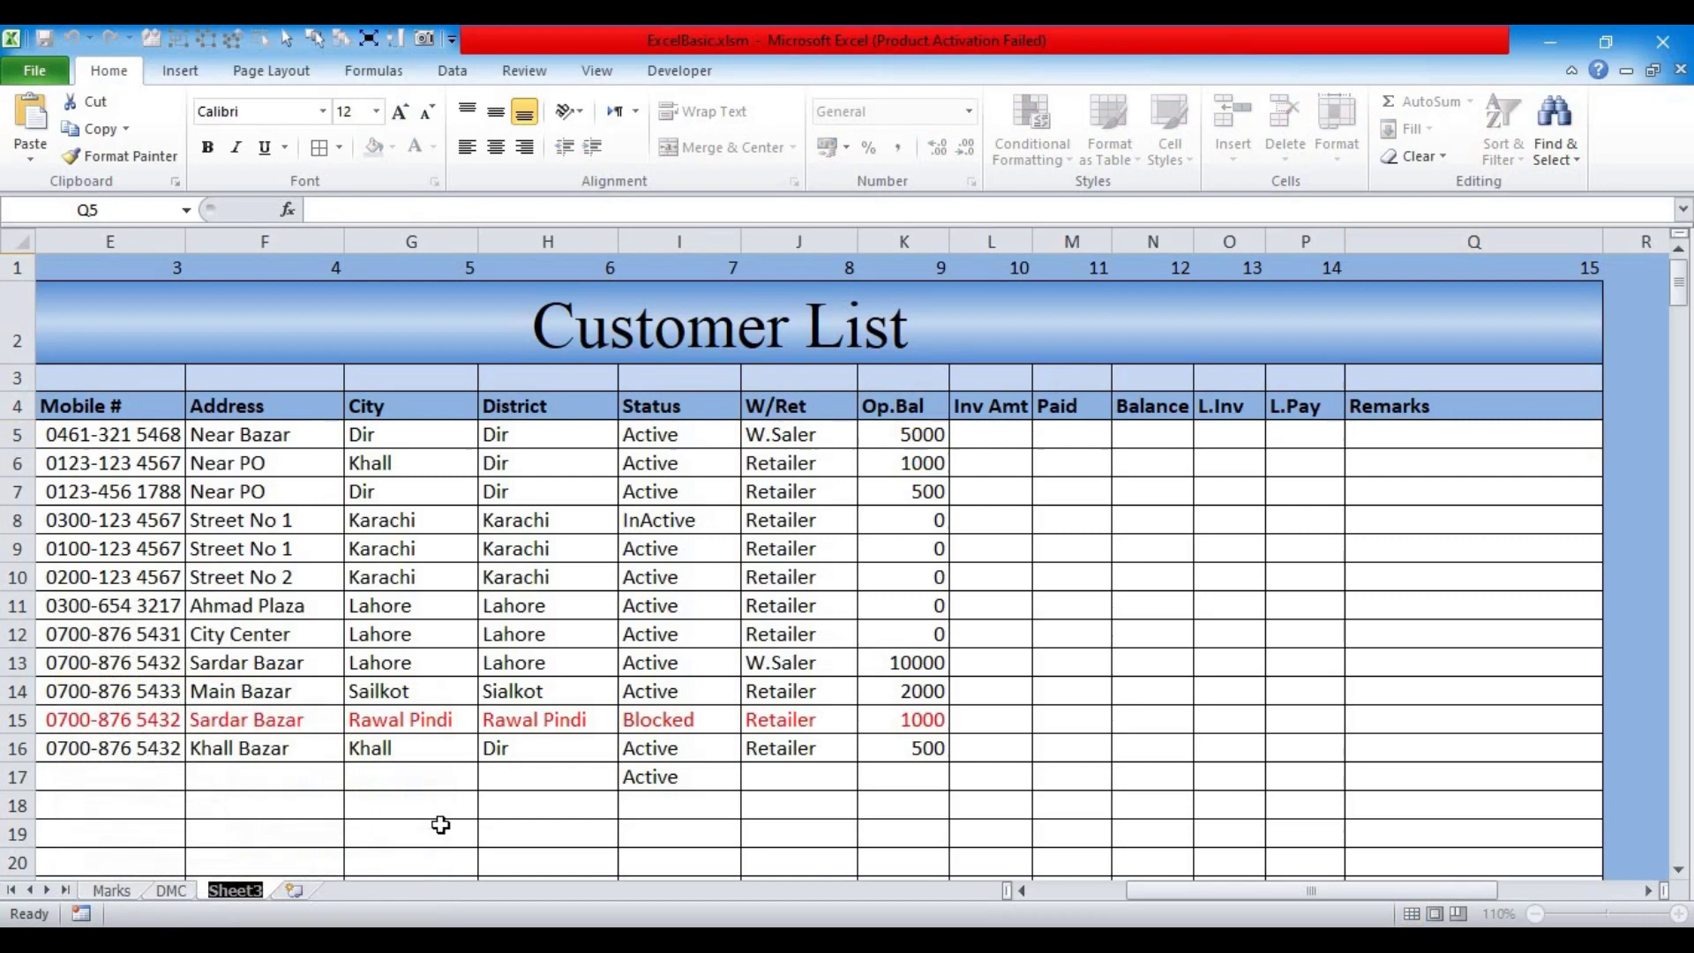
{"action": "type", "text": "Cust"}
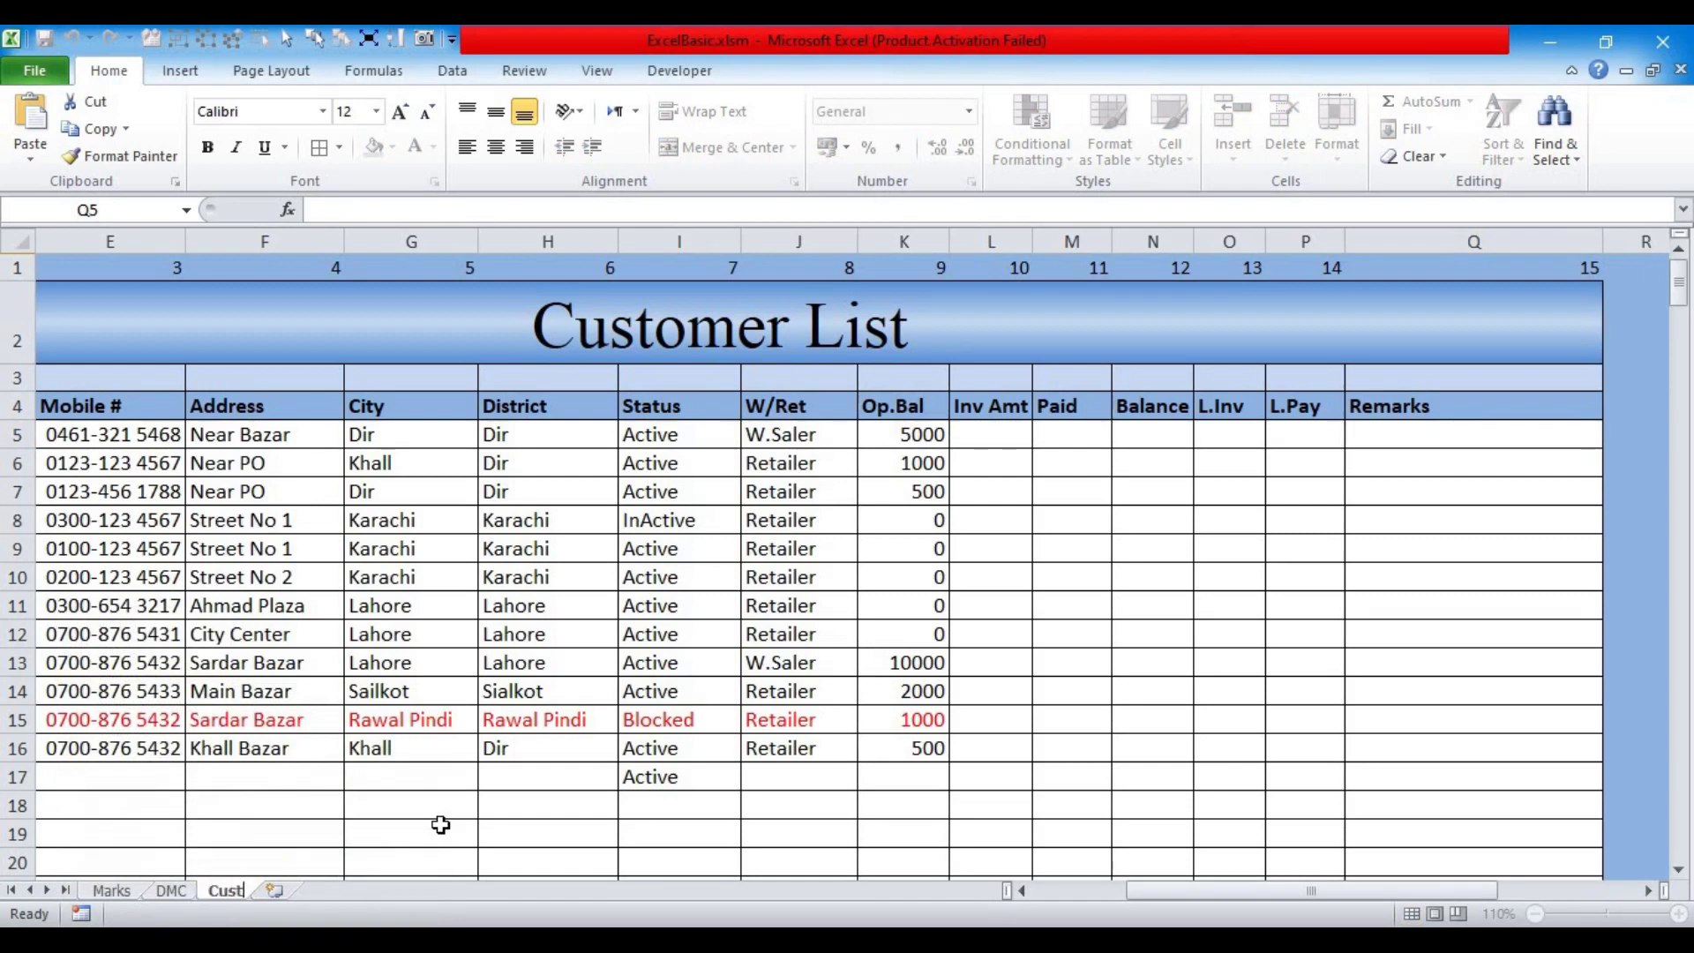
{"action": "type", "text": " List"}
{"action": "key", "text": "Return"}
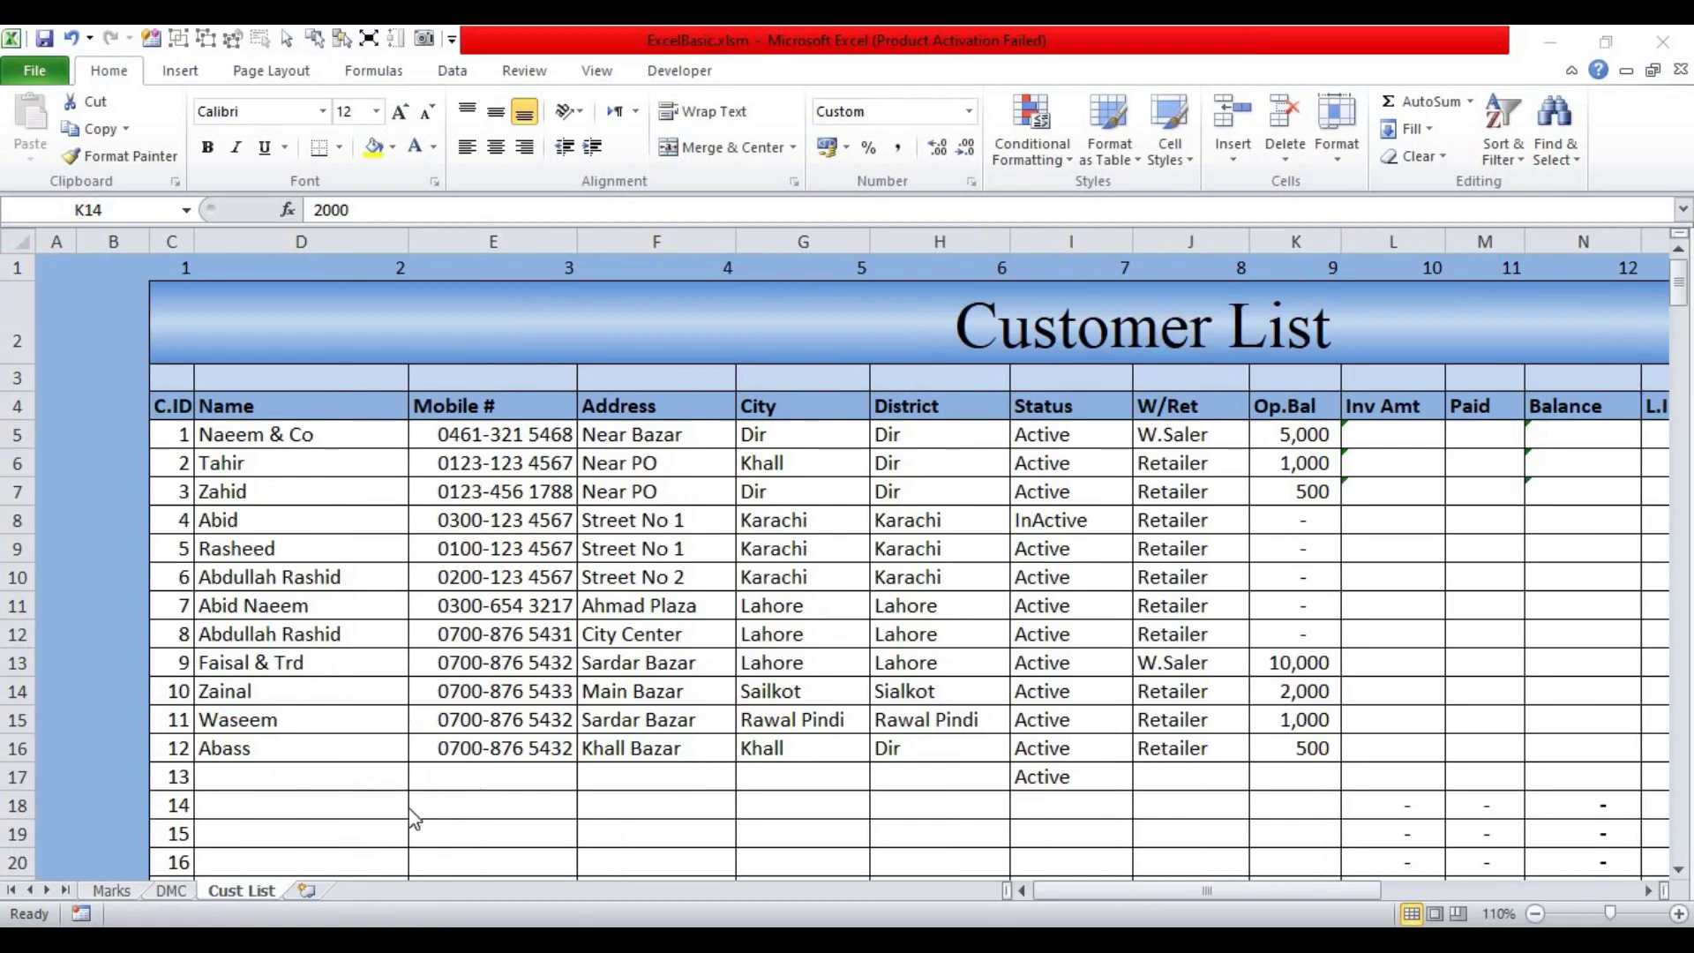
Step: Add four new blank worksheets to the workbook
{"action": "left_click", "coordinate": [305, 893]}
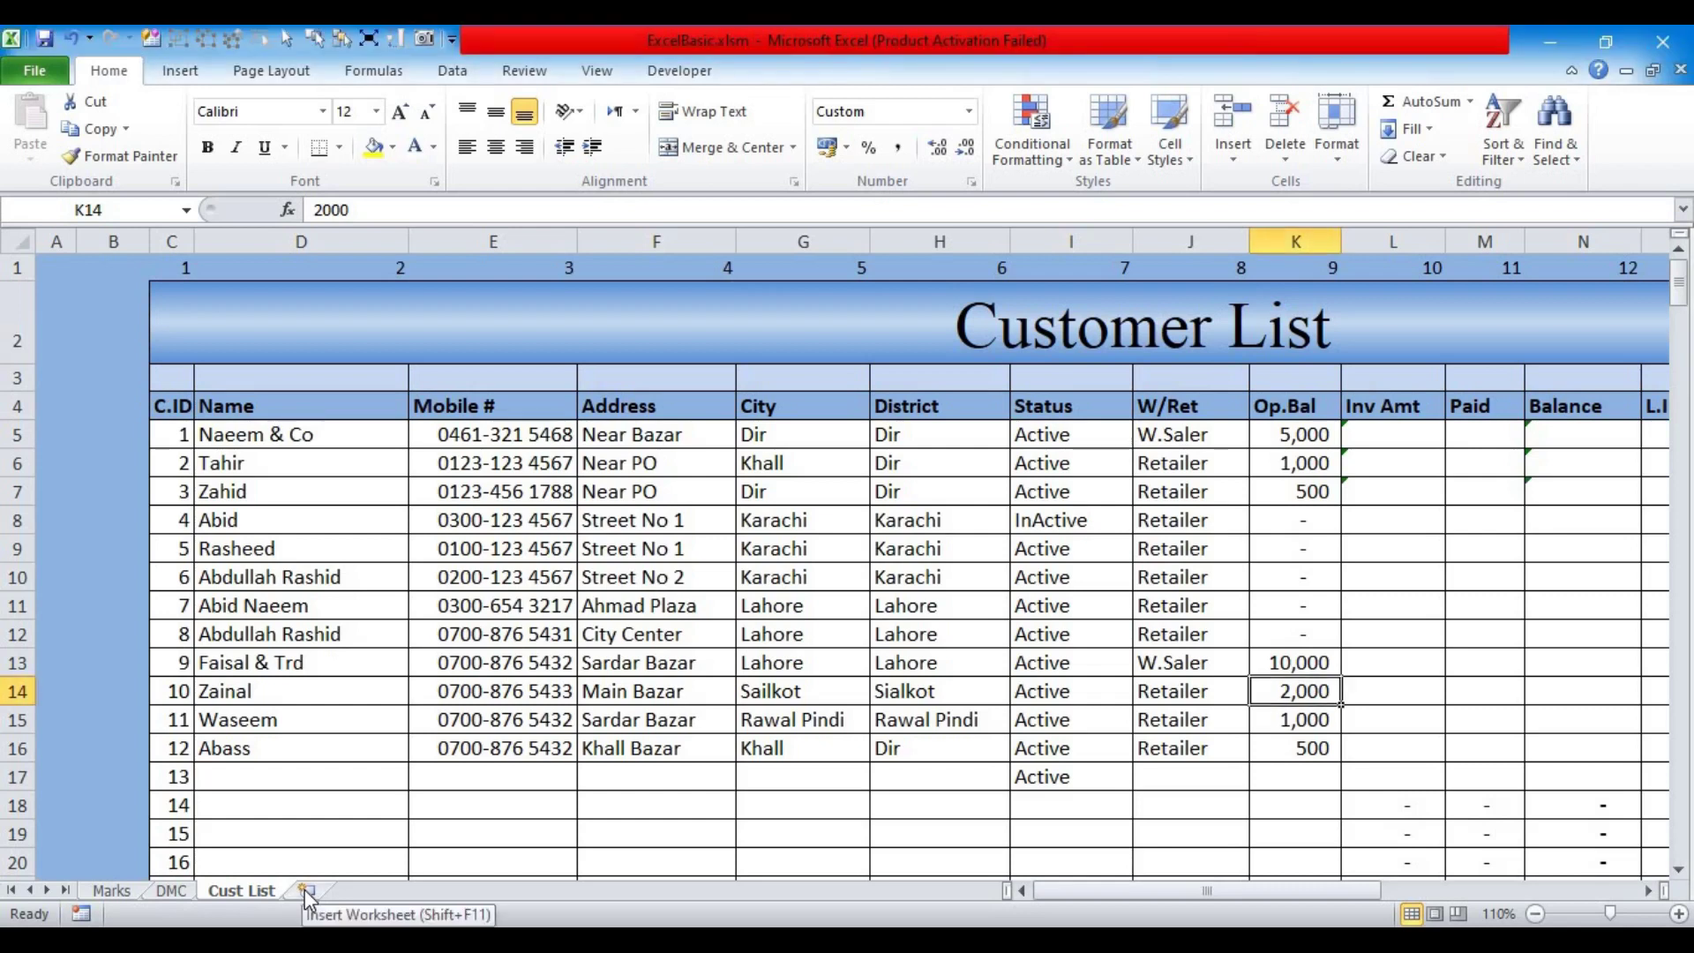
{"action": "left_click", "coordinate": [307, 892]}
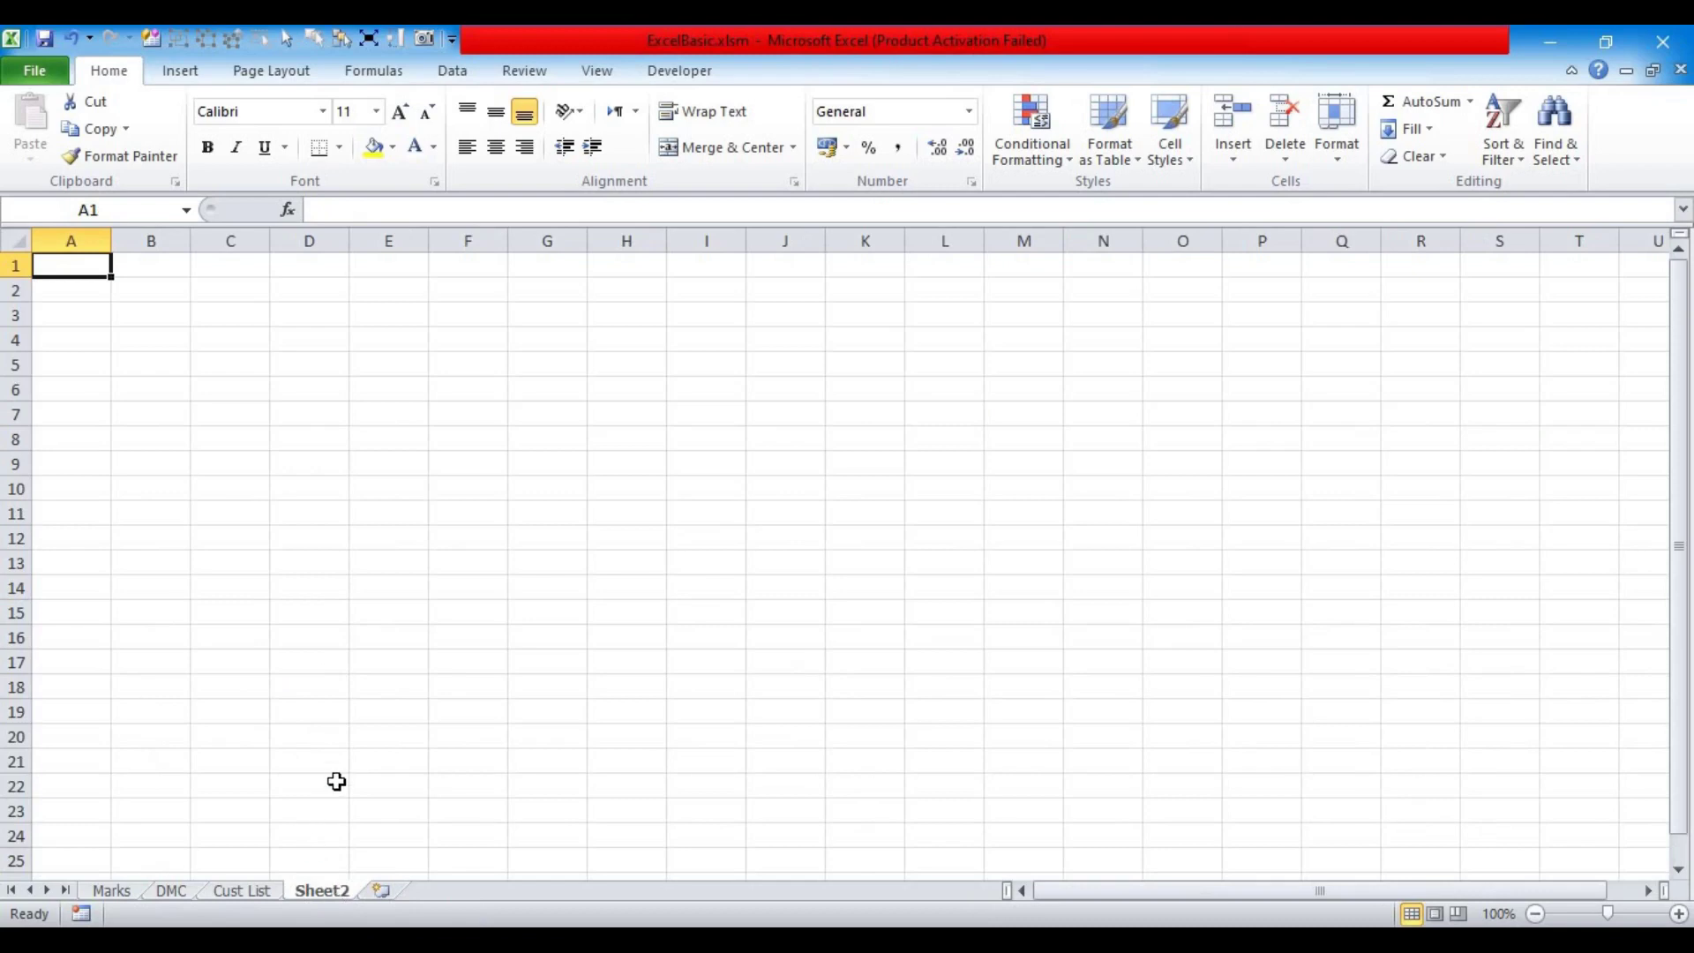
{"action": "key", "text": "shift+F11"}
{"action": "right_click", "coordinate": [326, 891]}
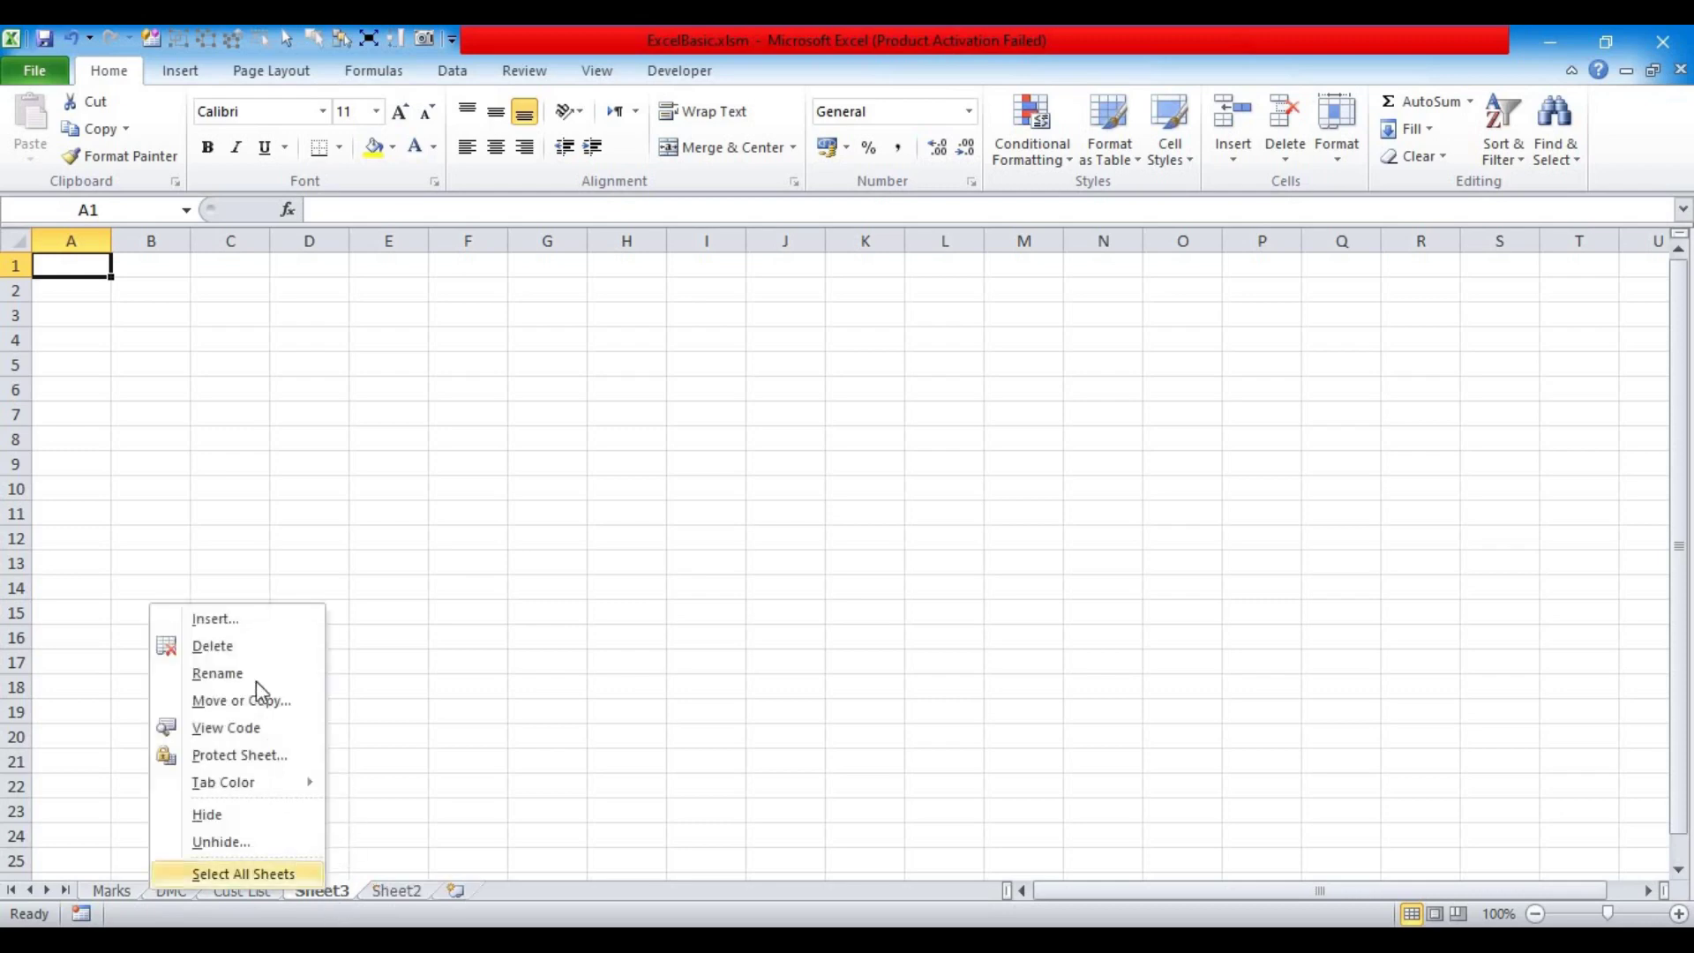
{"action": "left_click", "coordinate": [215, 619]}
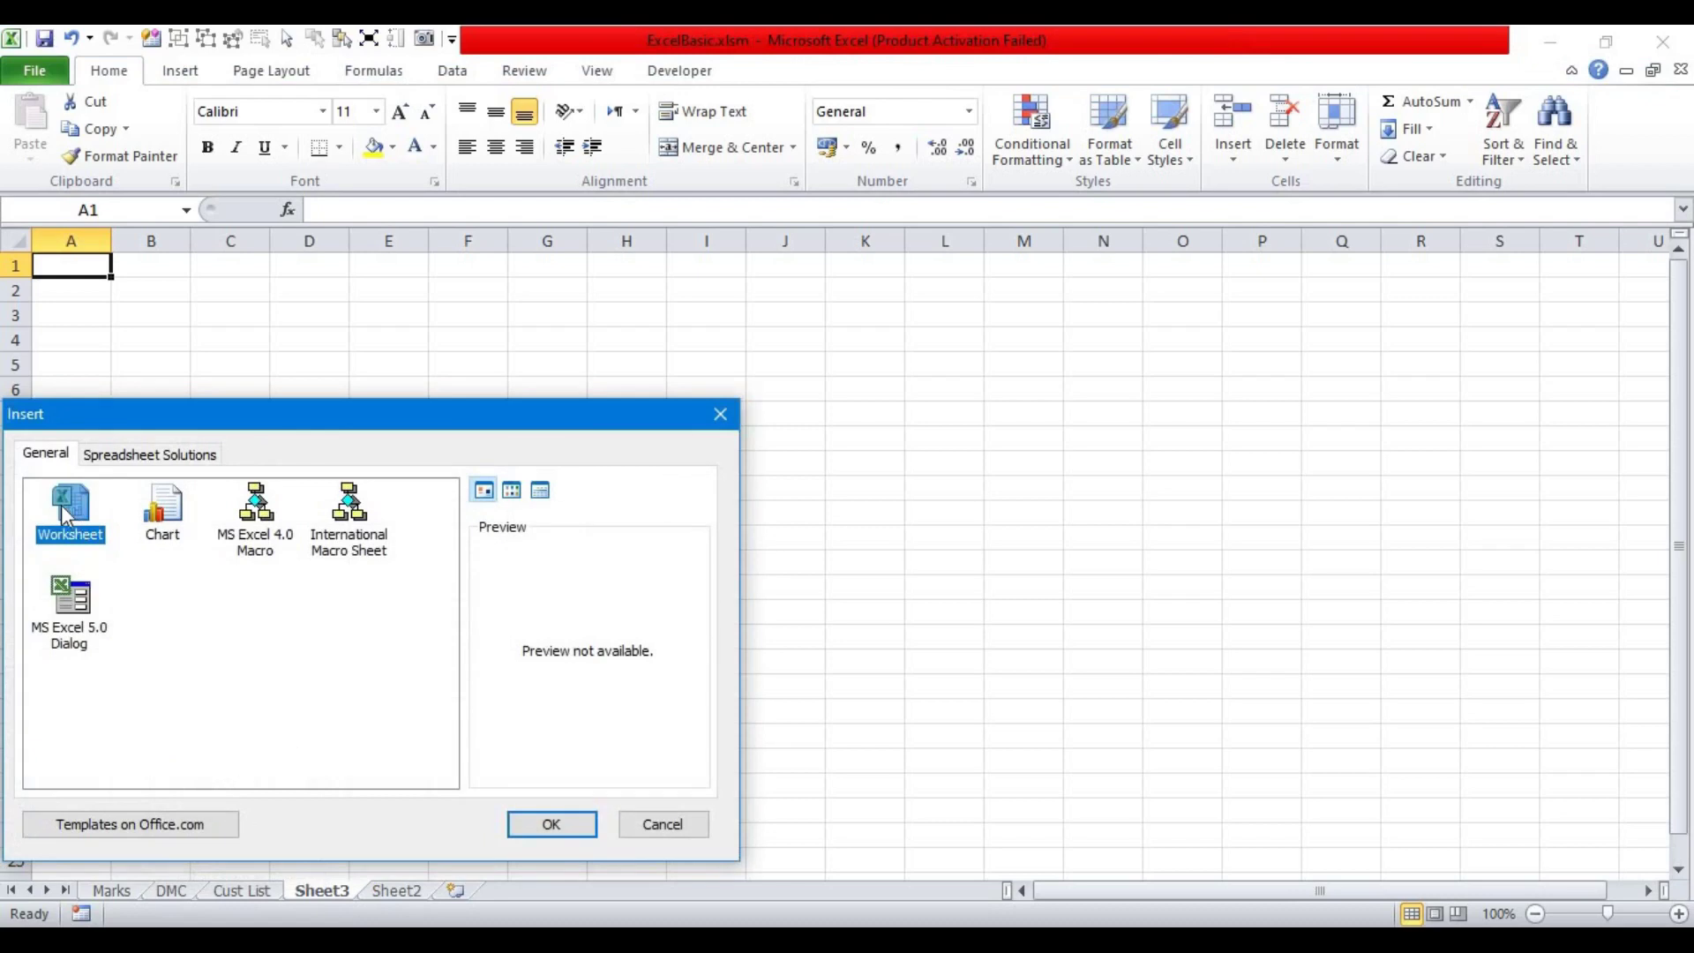
{"action": "left_click", "coordinate": [548, 824]}
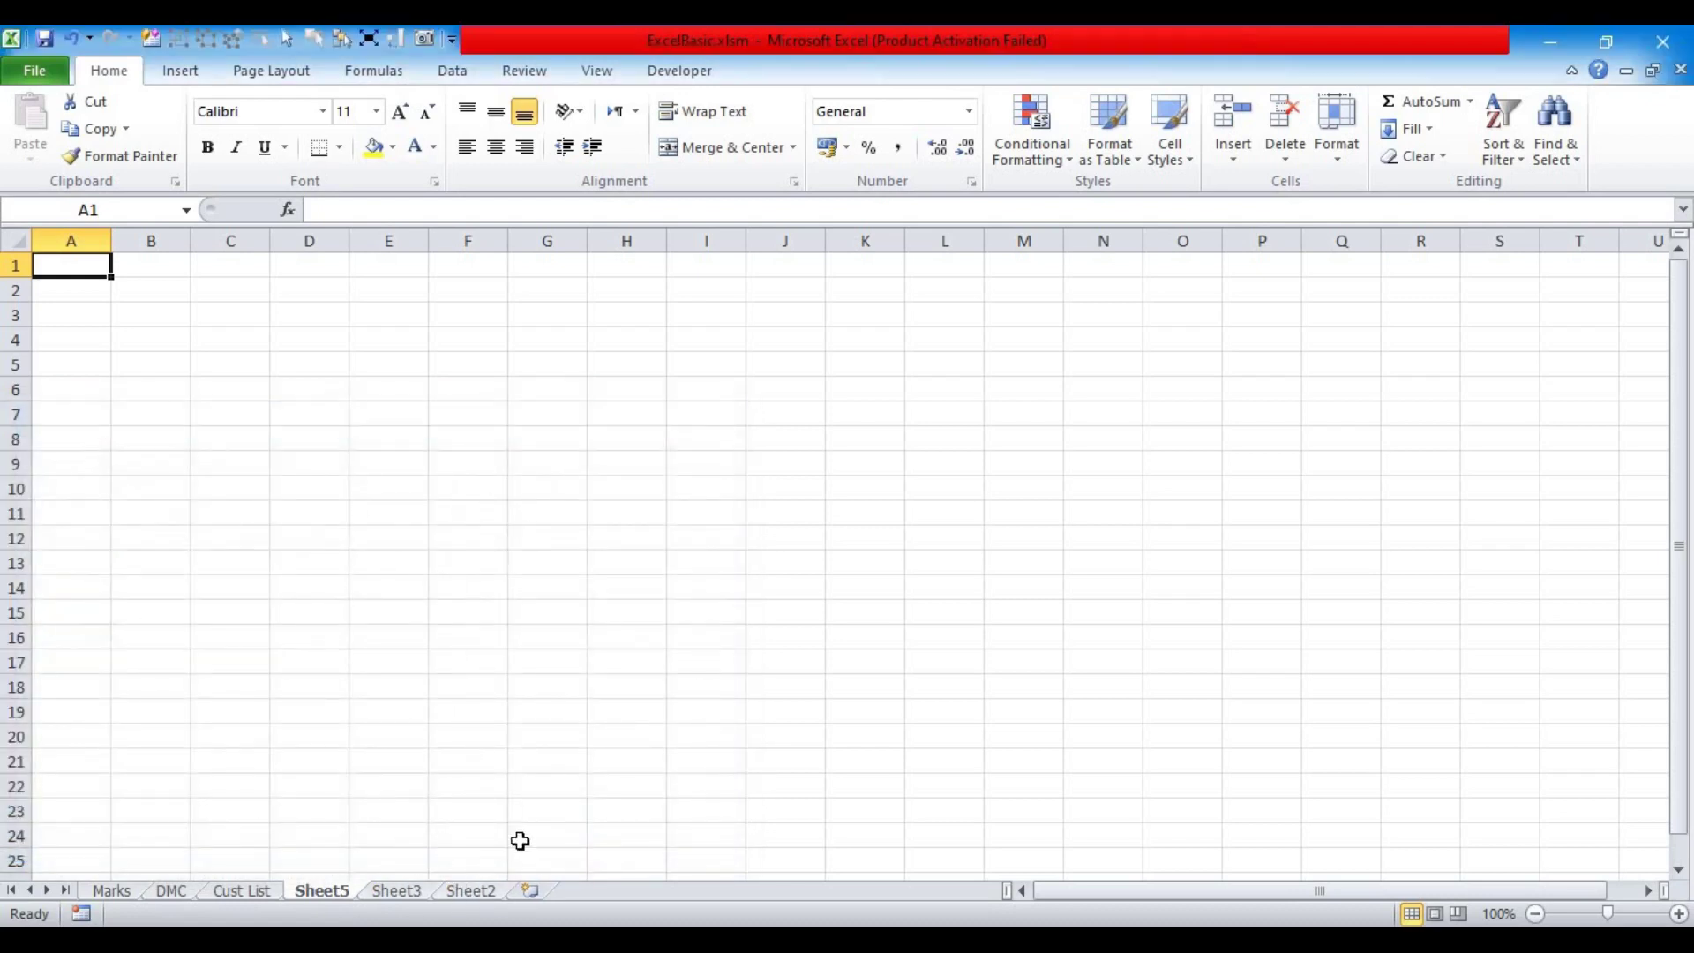
{"action": "left_click", "coordinate": [530, 890]}
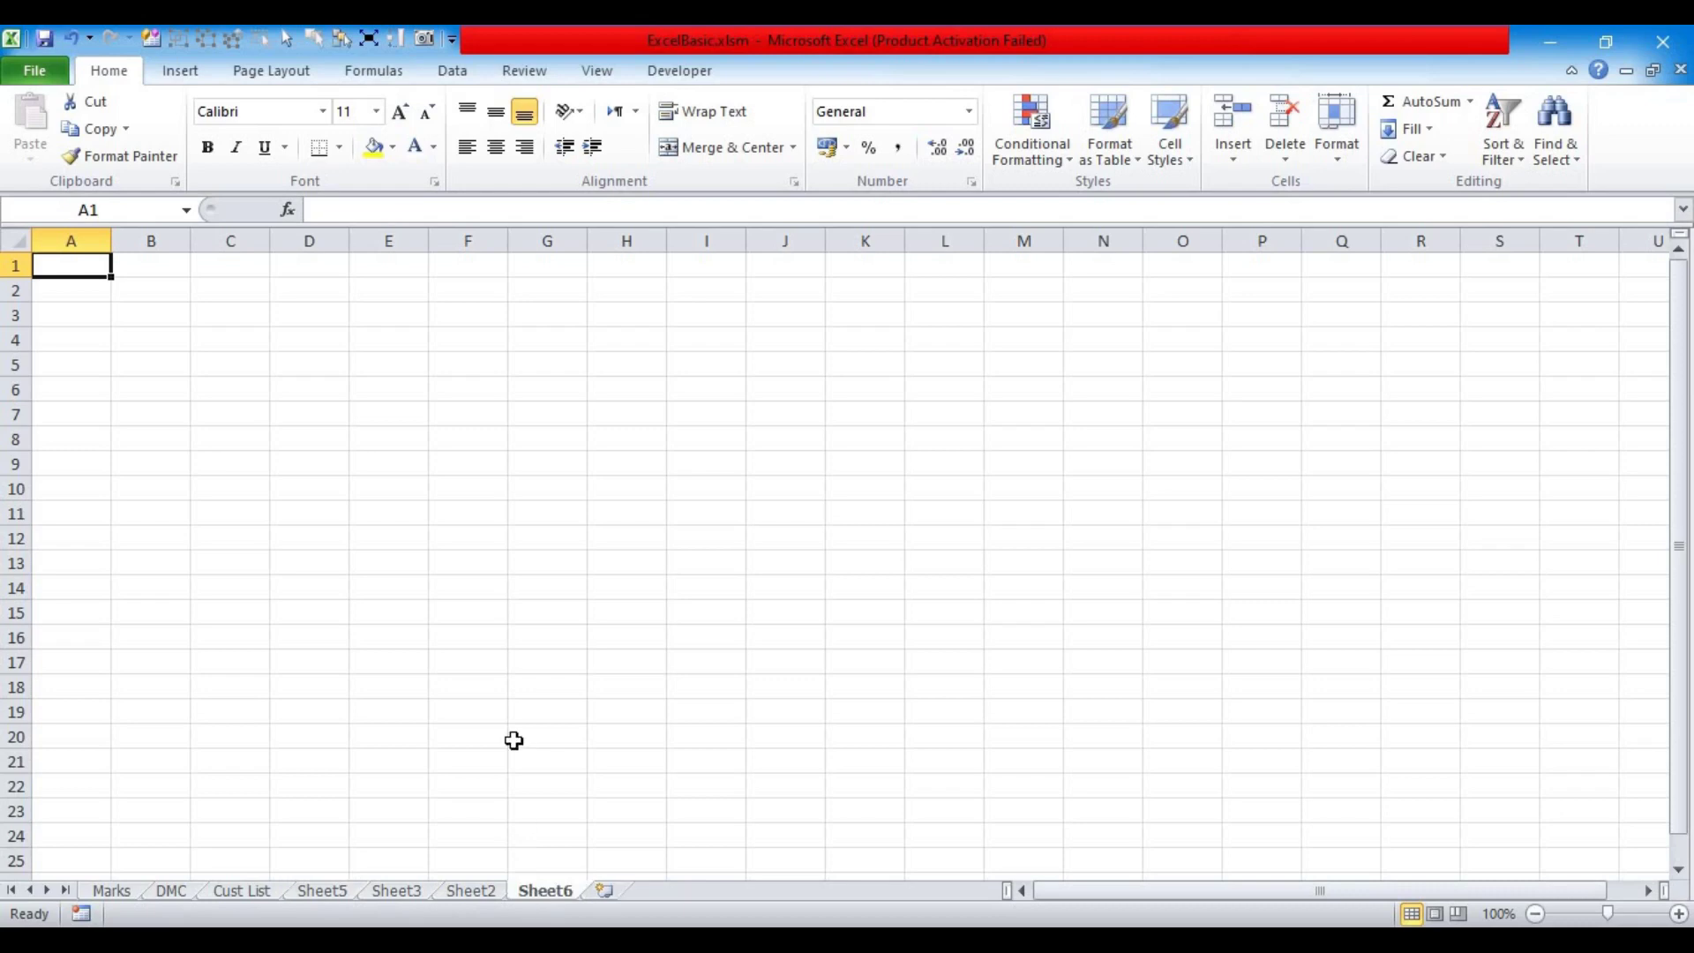
{"action": "left_click", "coordinate": [252, 893]}
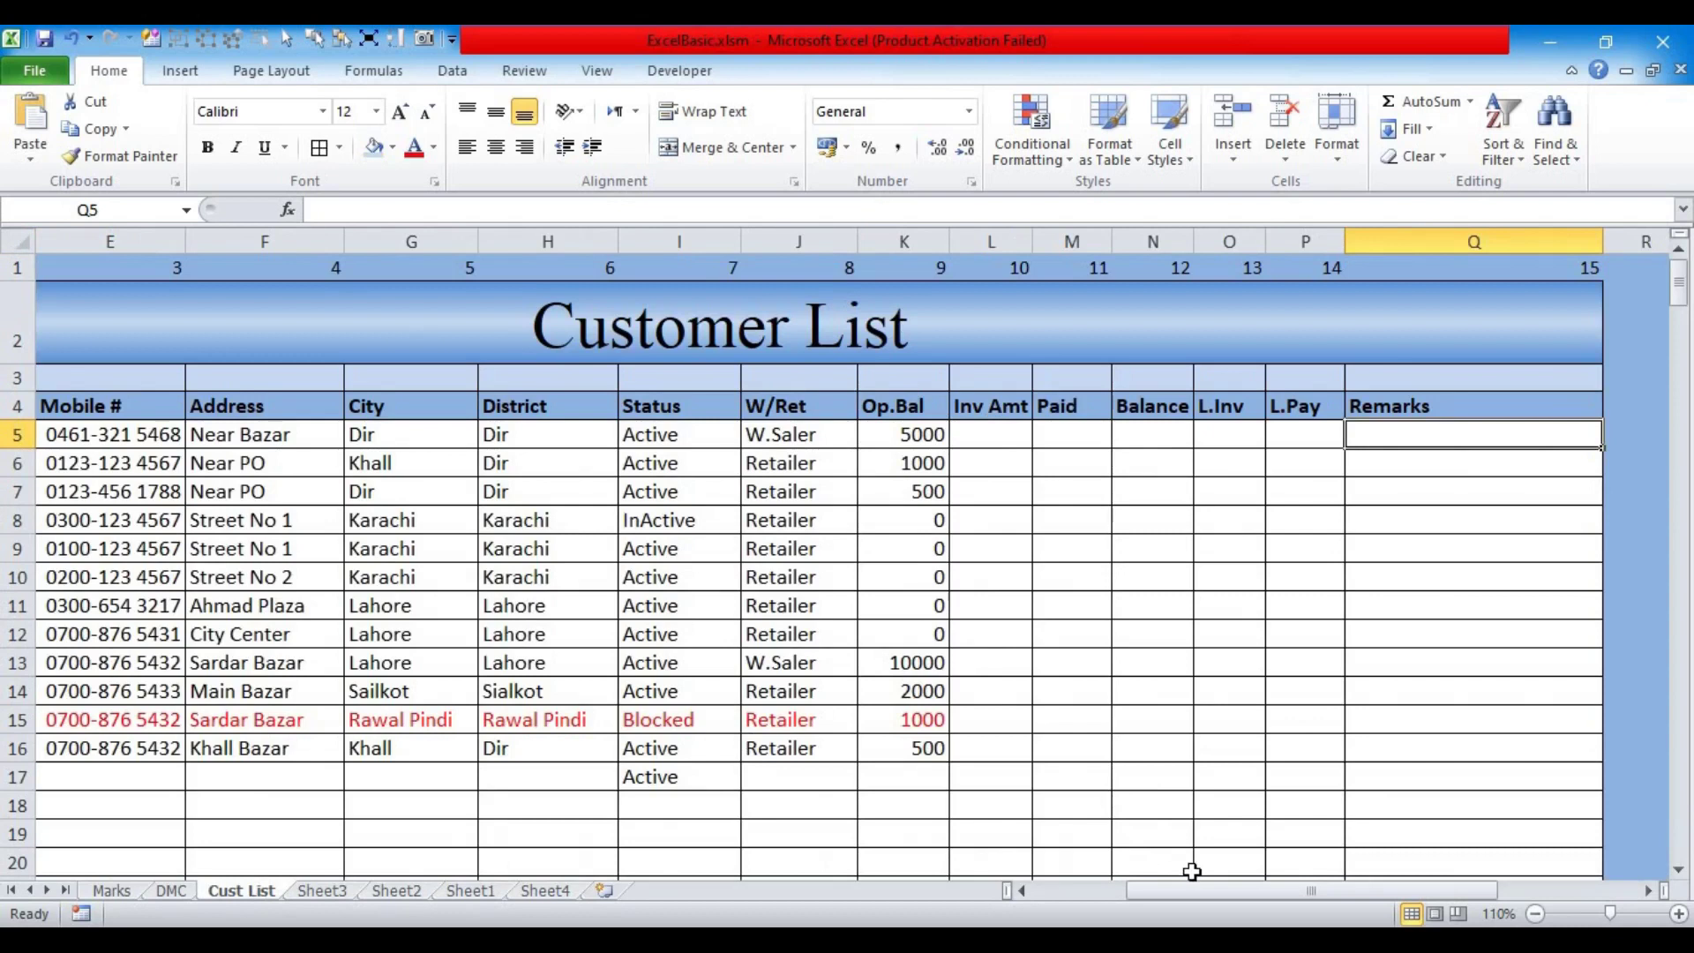
Step: Rename the blank Sheet3 to S.Inv
{"action": "left_click", "coordinate": [325, 893]}
{"action": "right_click", "coordinate": [324, 892]}
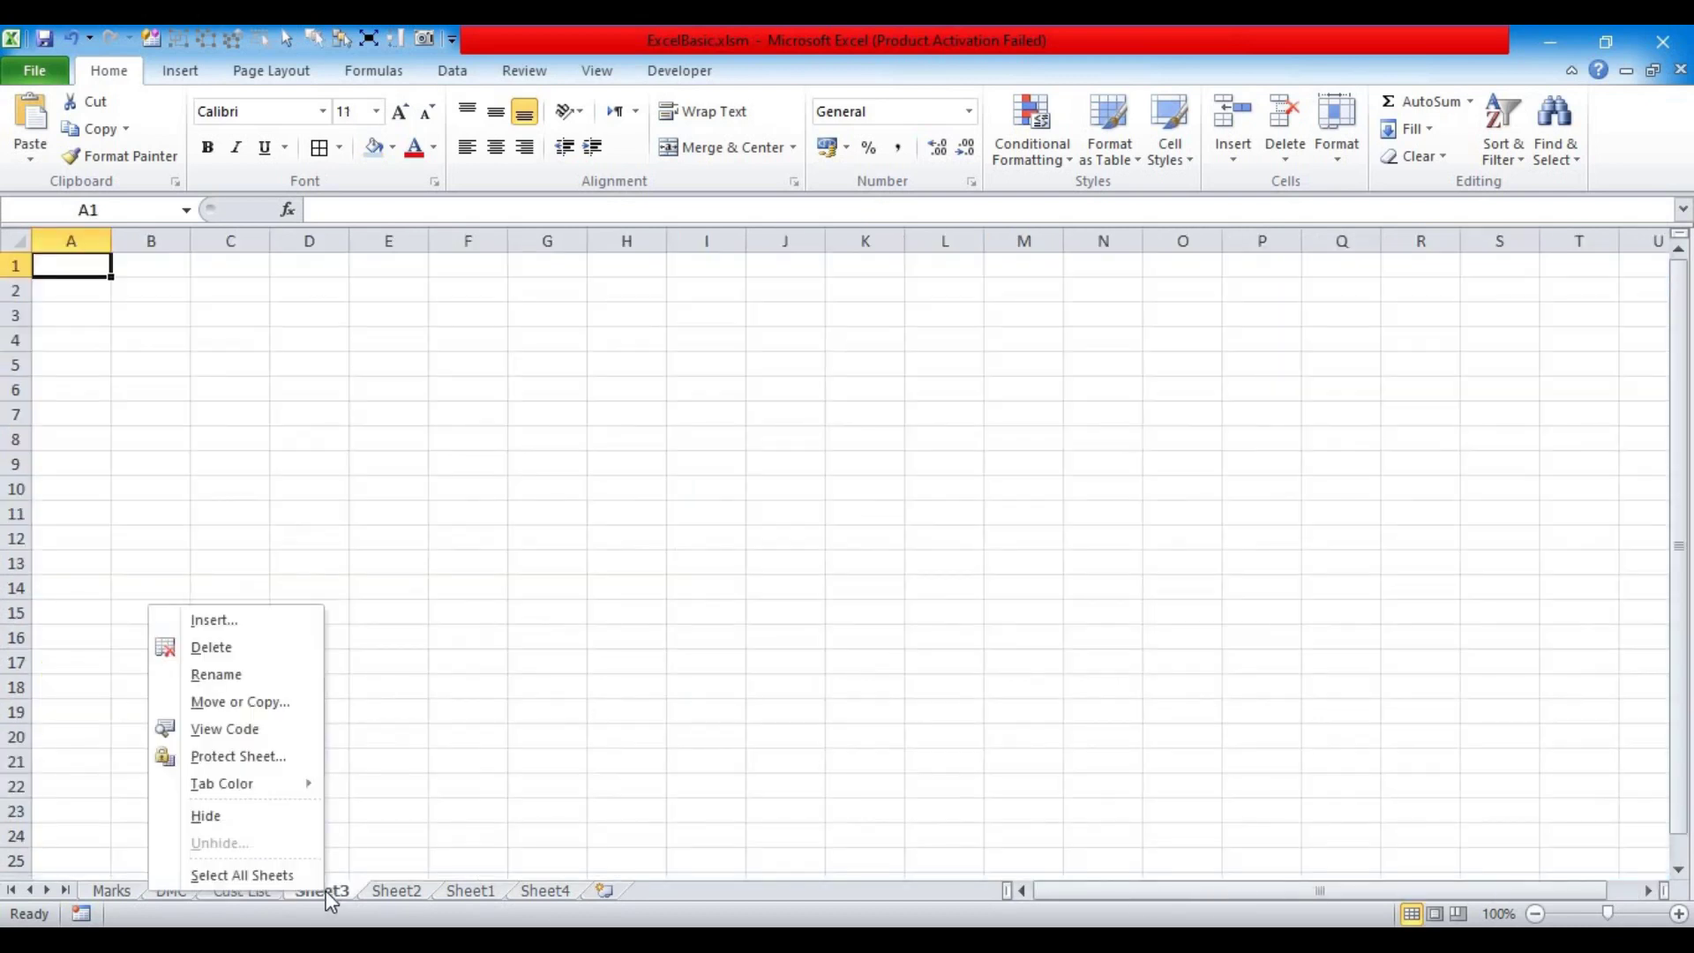
{"action": "left_click", "coordinate": [295, 685]}
{"action": "type", "text": "S.Inv"}
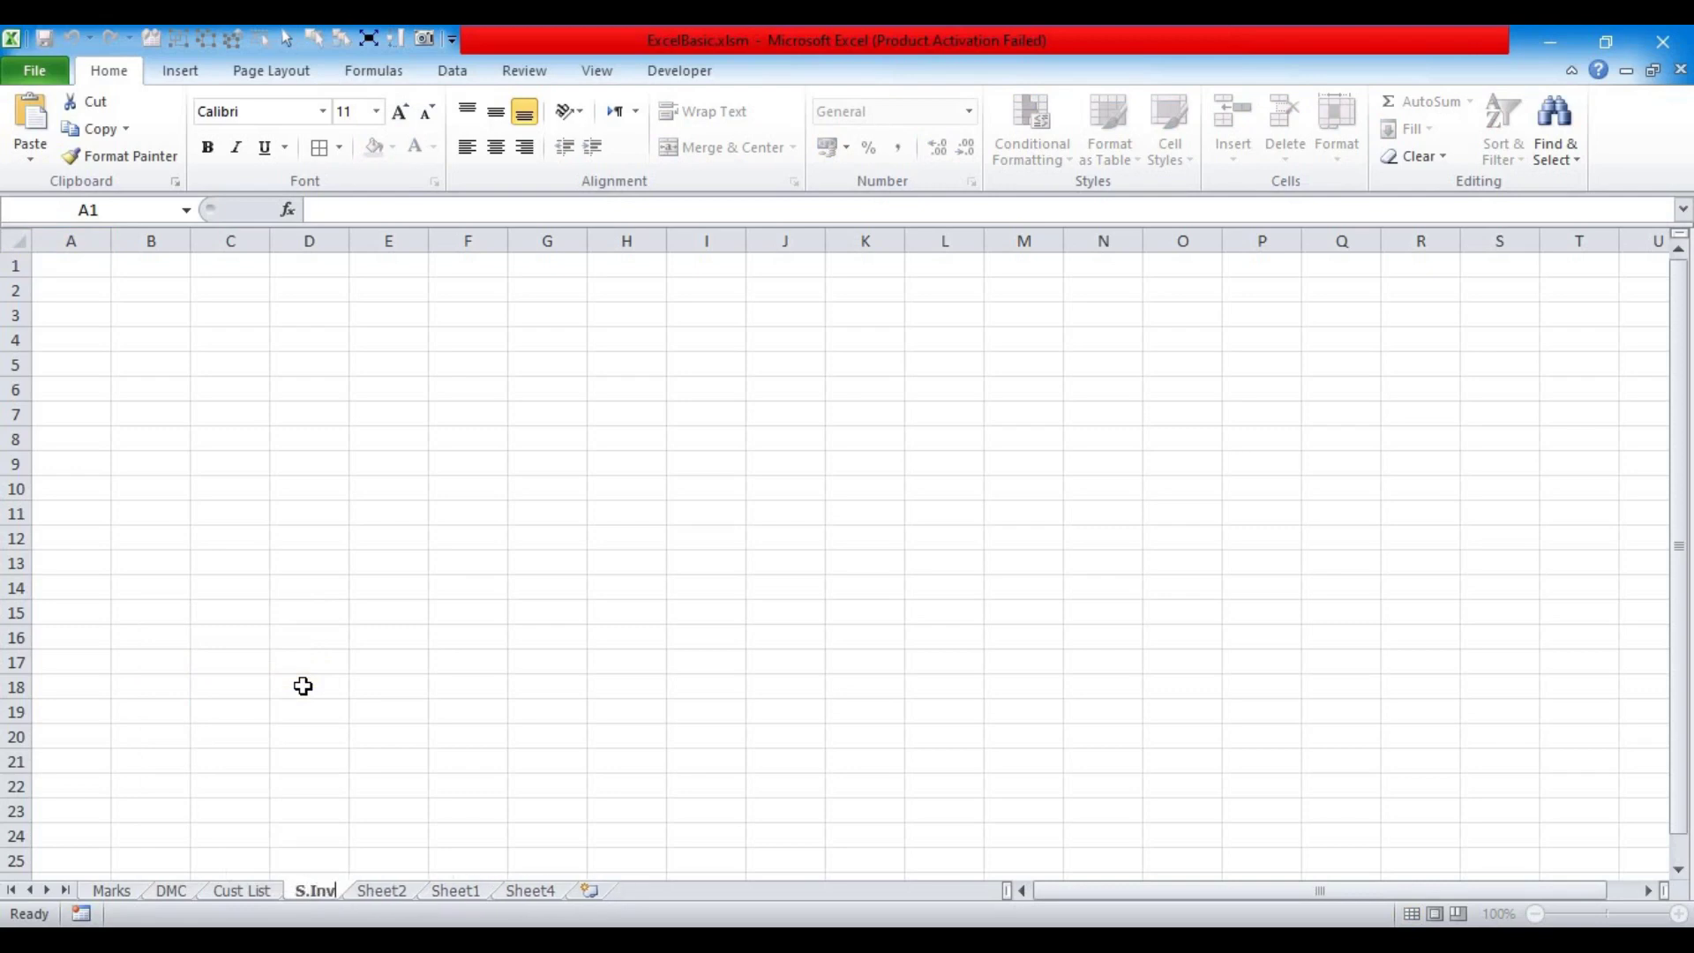
{"action": "left_click", "coordinate": [268, 684]}
Step: Rename Sheet2 to R.V, correcting its name, then return to Cust List
{"action": "left_click", "coordinate": [382, 891]}
{"action": "right_click", "coordinate": [379, 893]}
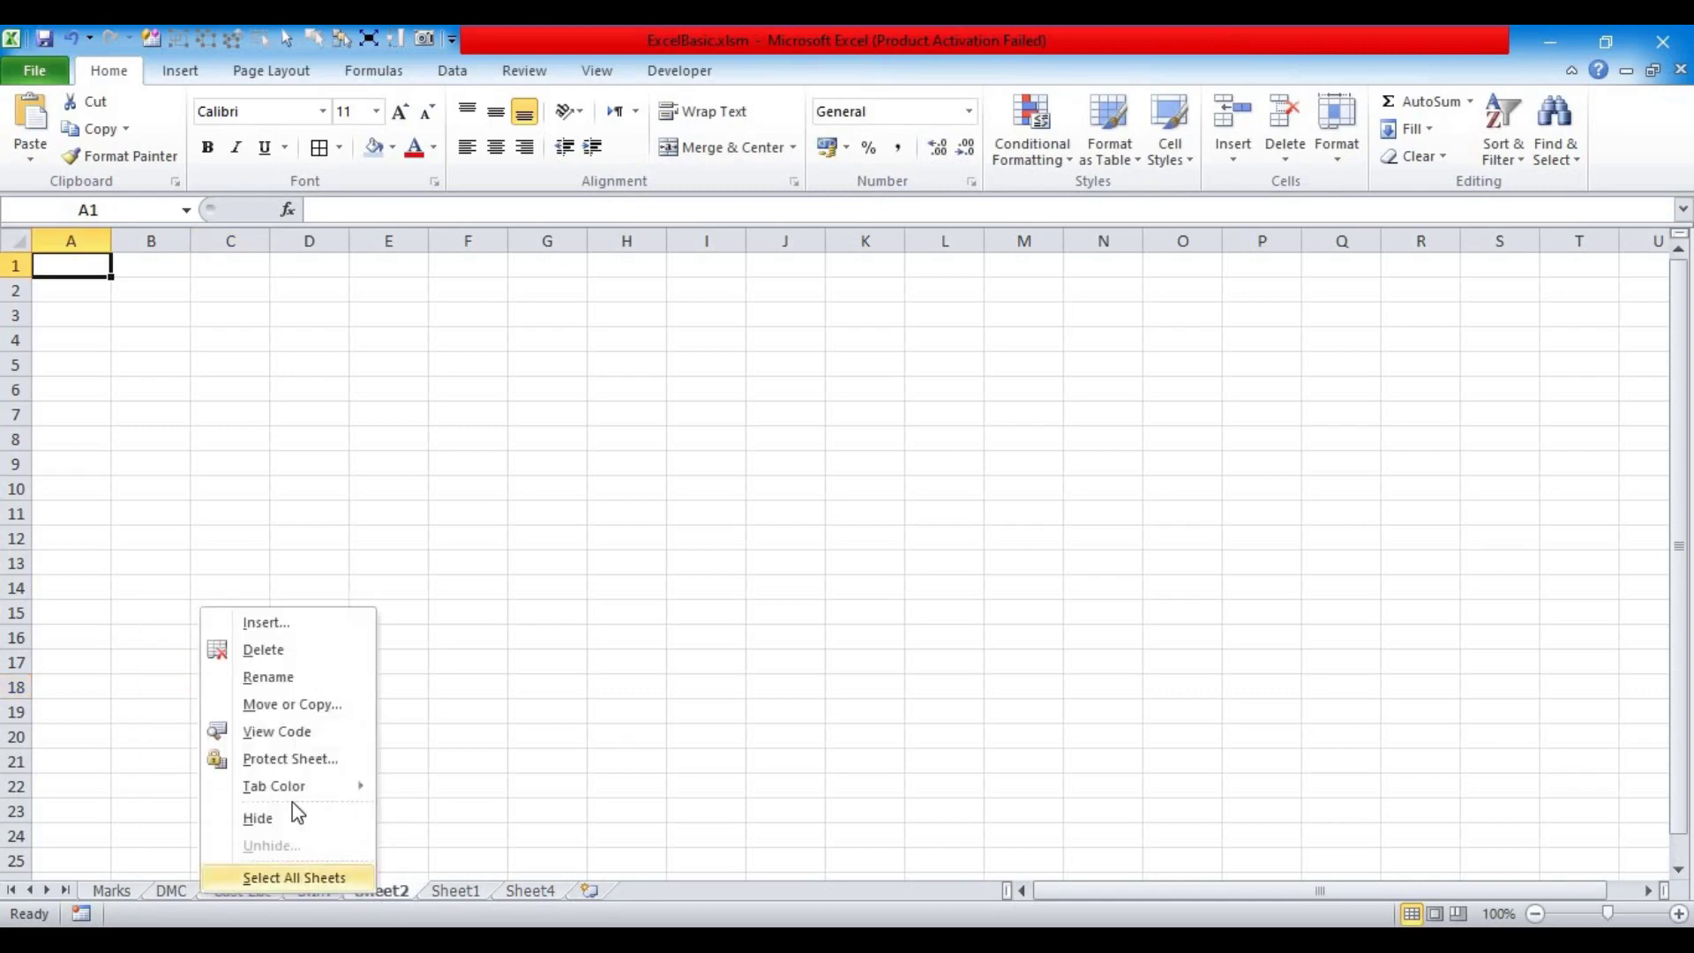
{"action": "left_click", "coordinate": [273, 678]}
{"action": "type", "text": "R.V"}
{"action": "key", "text": "Return"}
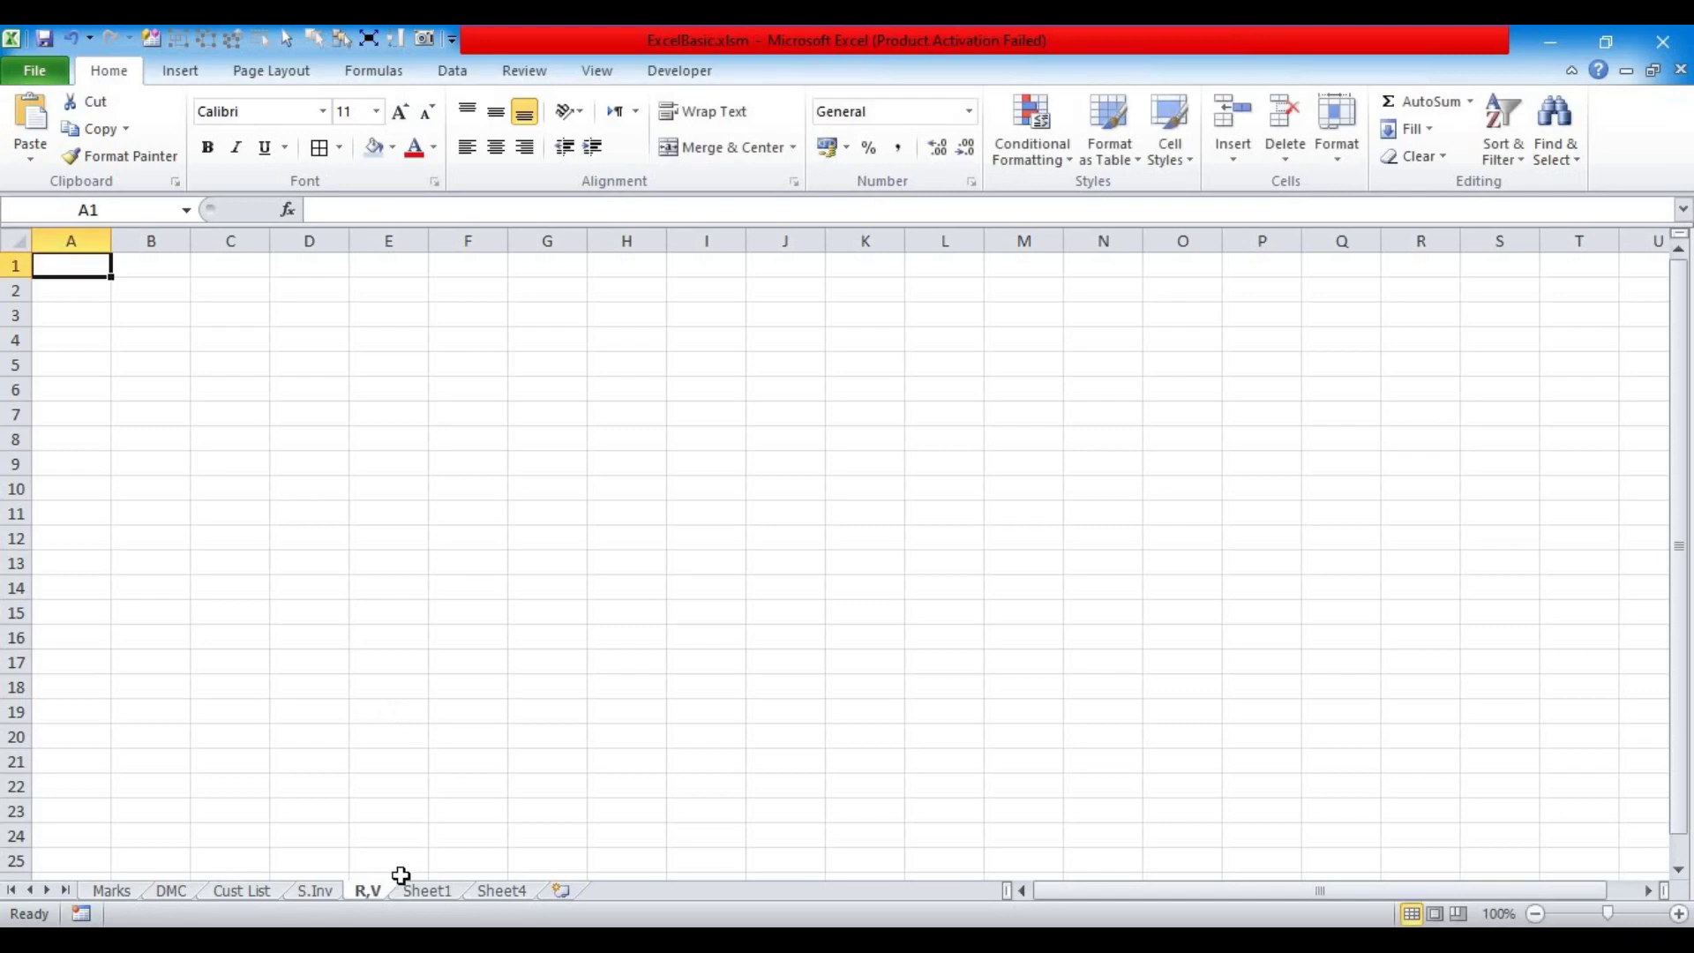
{"action": "right_click", "coordinate": [369, 891]}
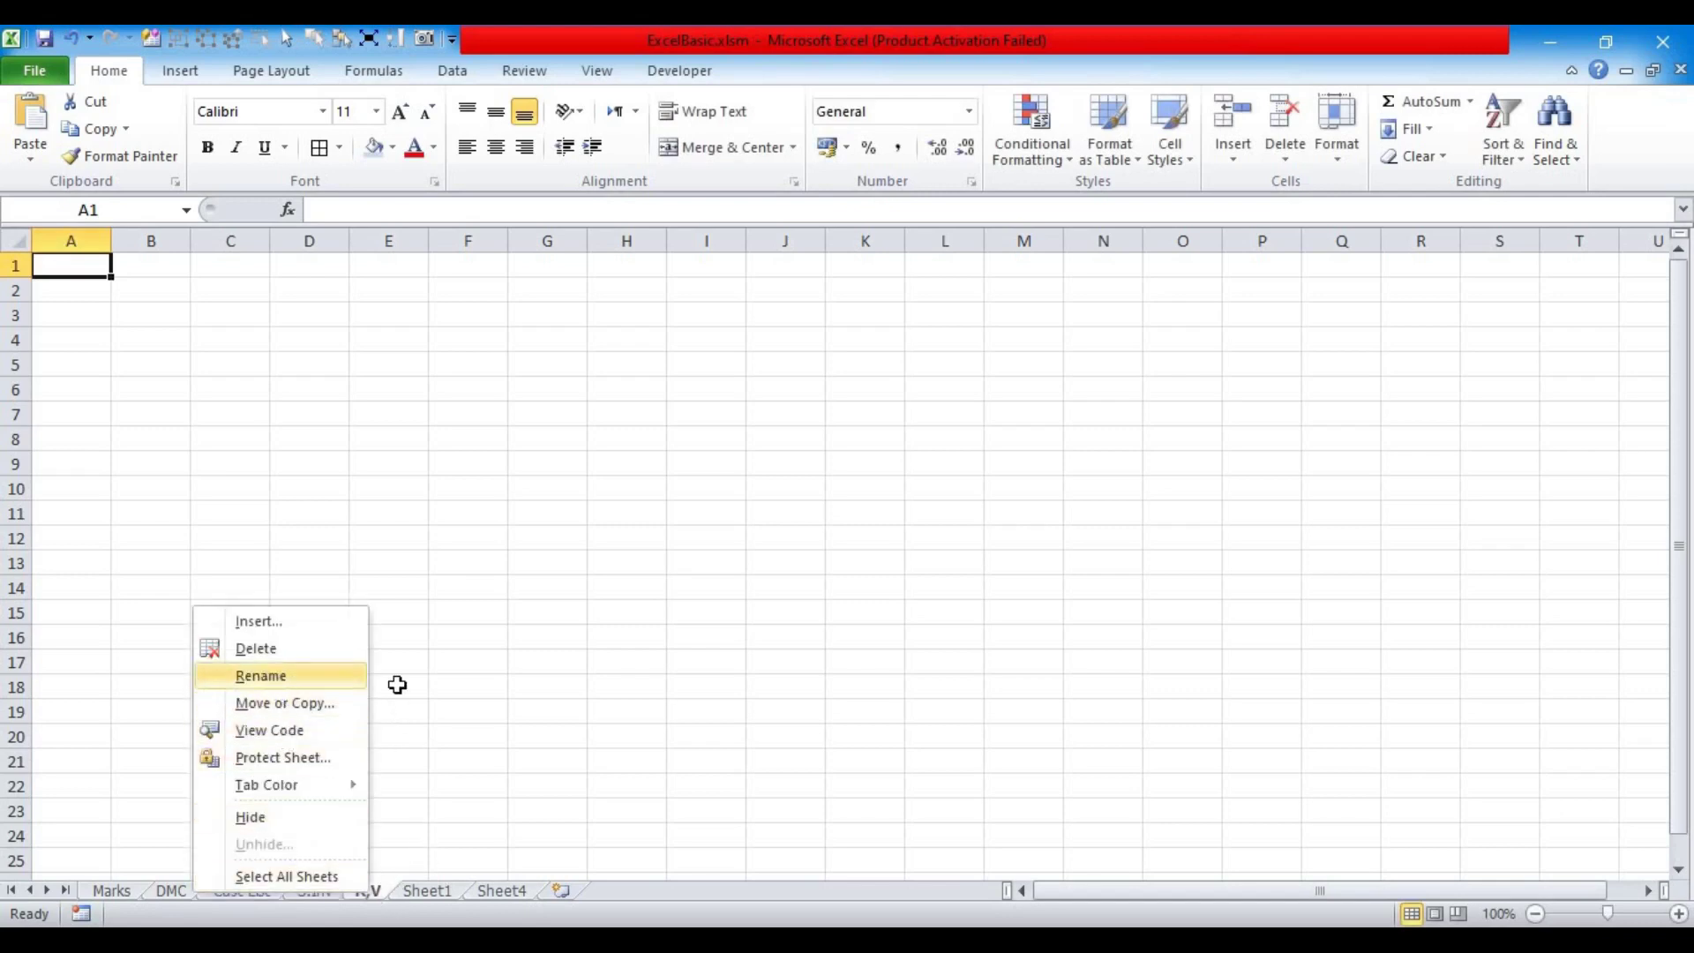
{"action": "key", "text": "Return"}
{"action": "type", "text": "R."}
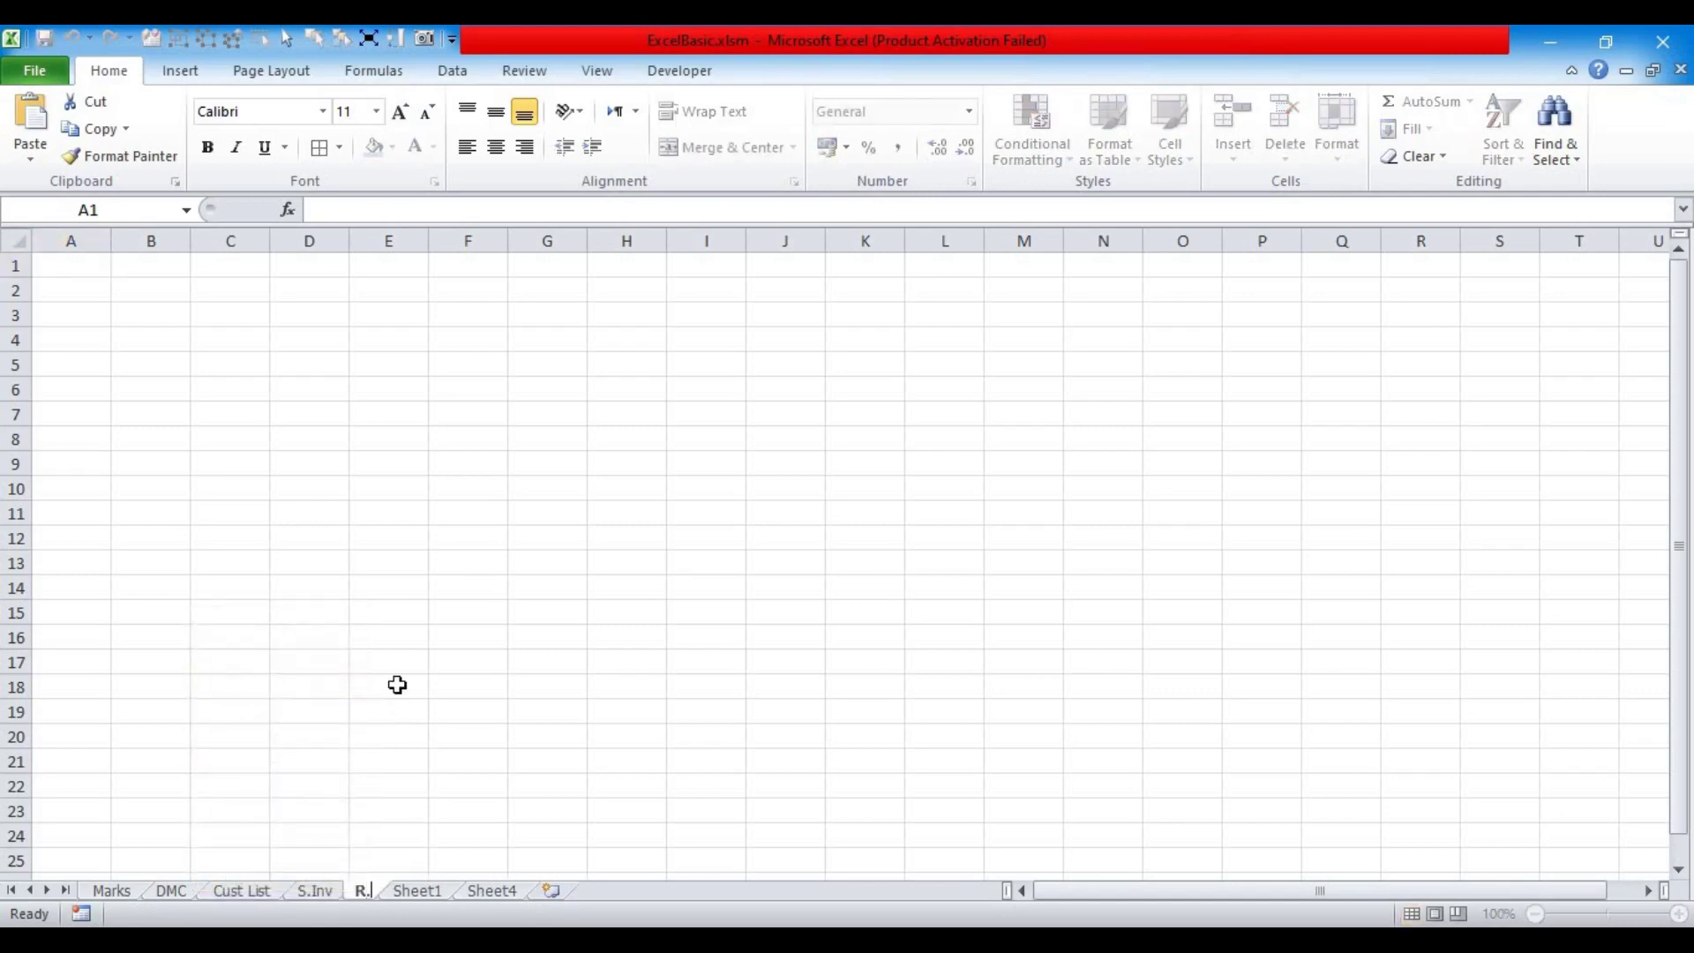
{"action": "type", "text": "V"}
{"action": "key", "text": "Return"}
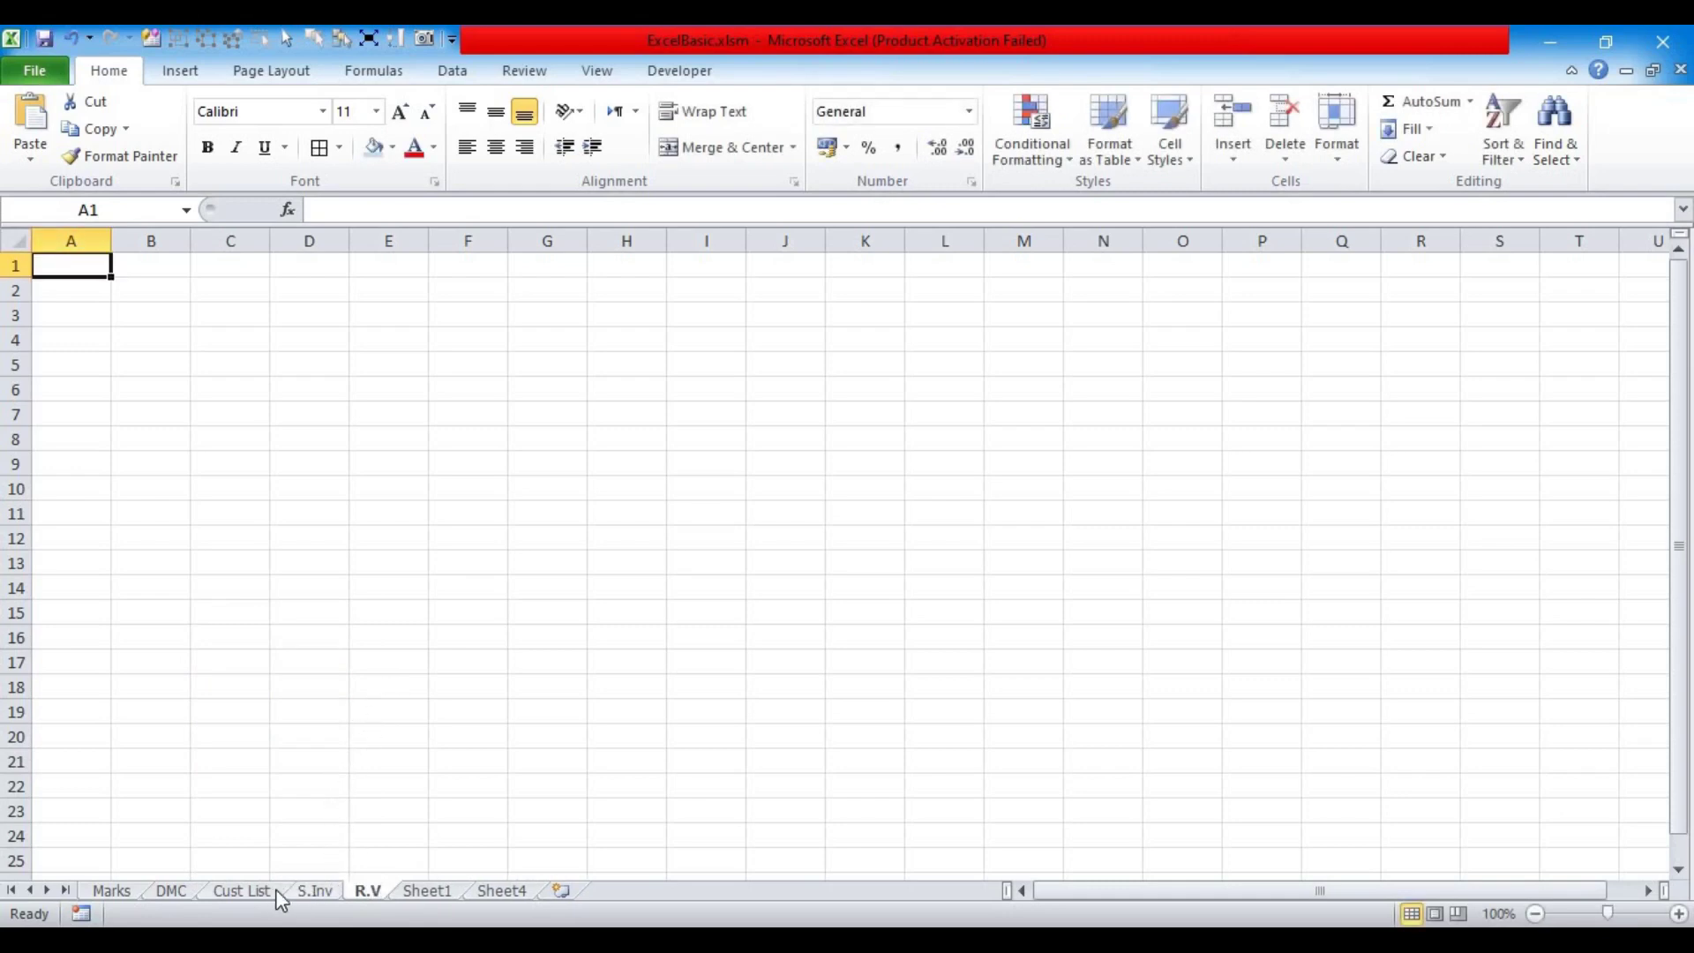
{"action": "left_click", "coordinate": [241, 890]}
Step: Copy the whole Customer List sheet and paste it at A1 of the blank S.Inv sheet
{"action": "left_click_drag", "start_coordinate": [1205, 895], "coordinate": [1029, 898]}
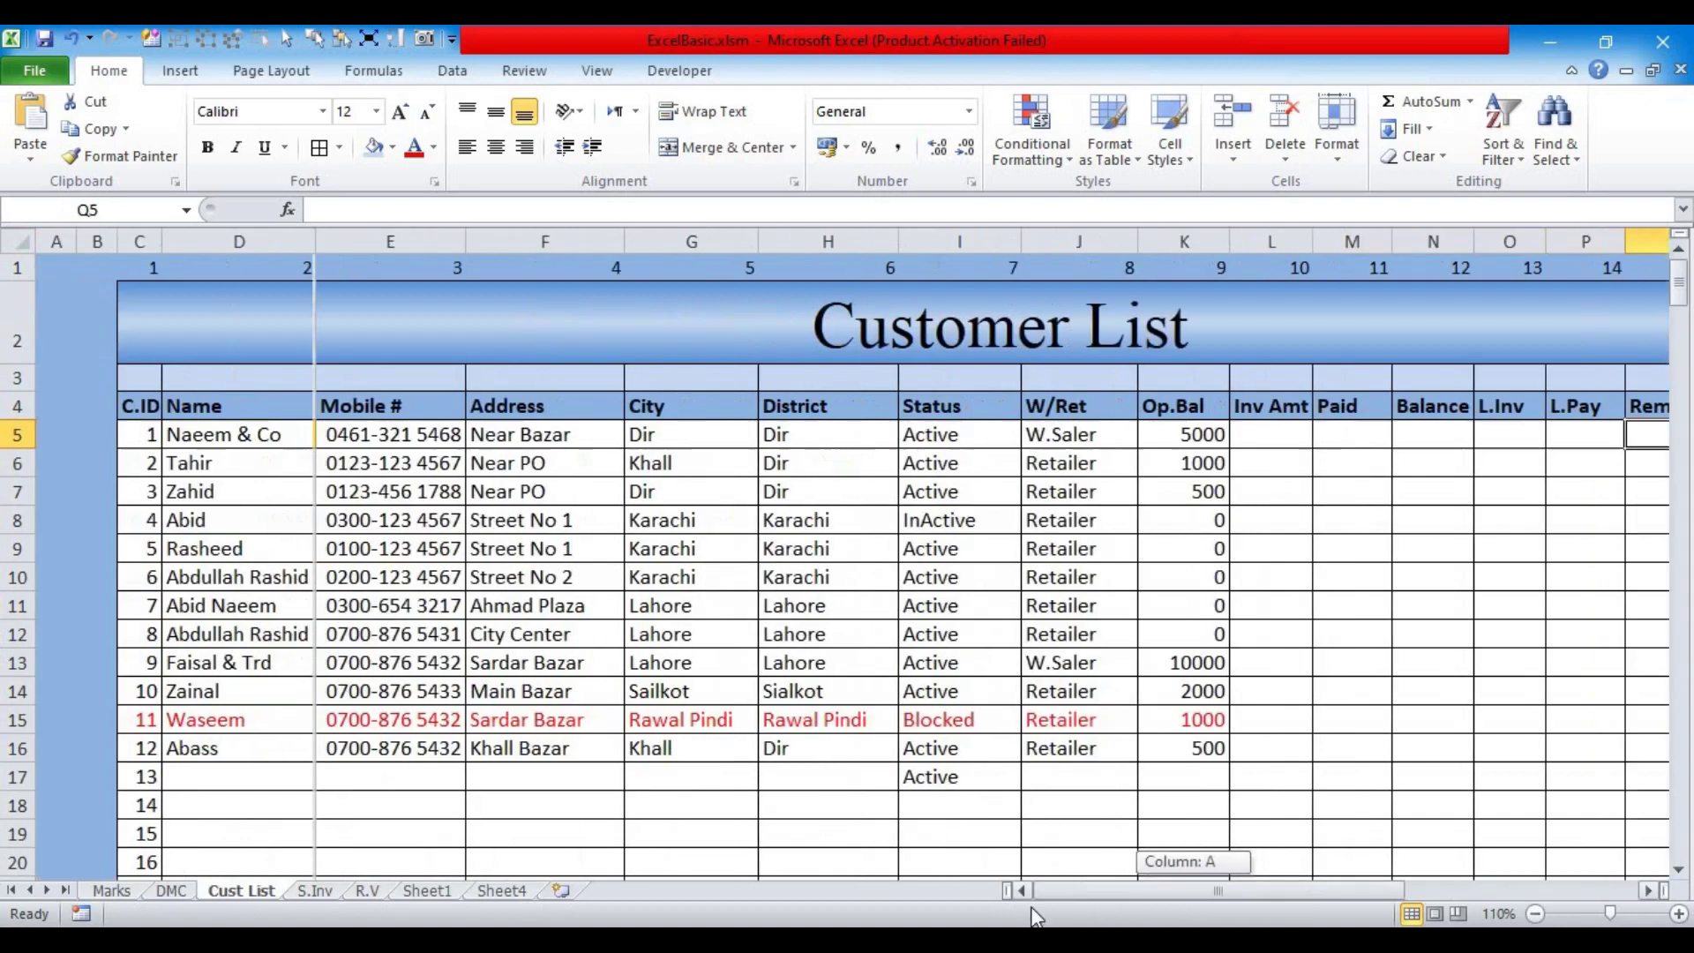
{"action": "left_click", "coordinate": [278, 498]}
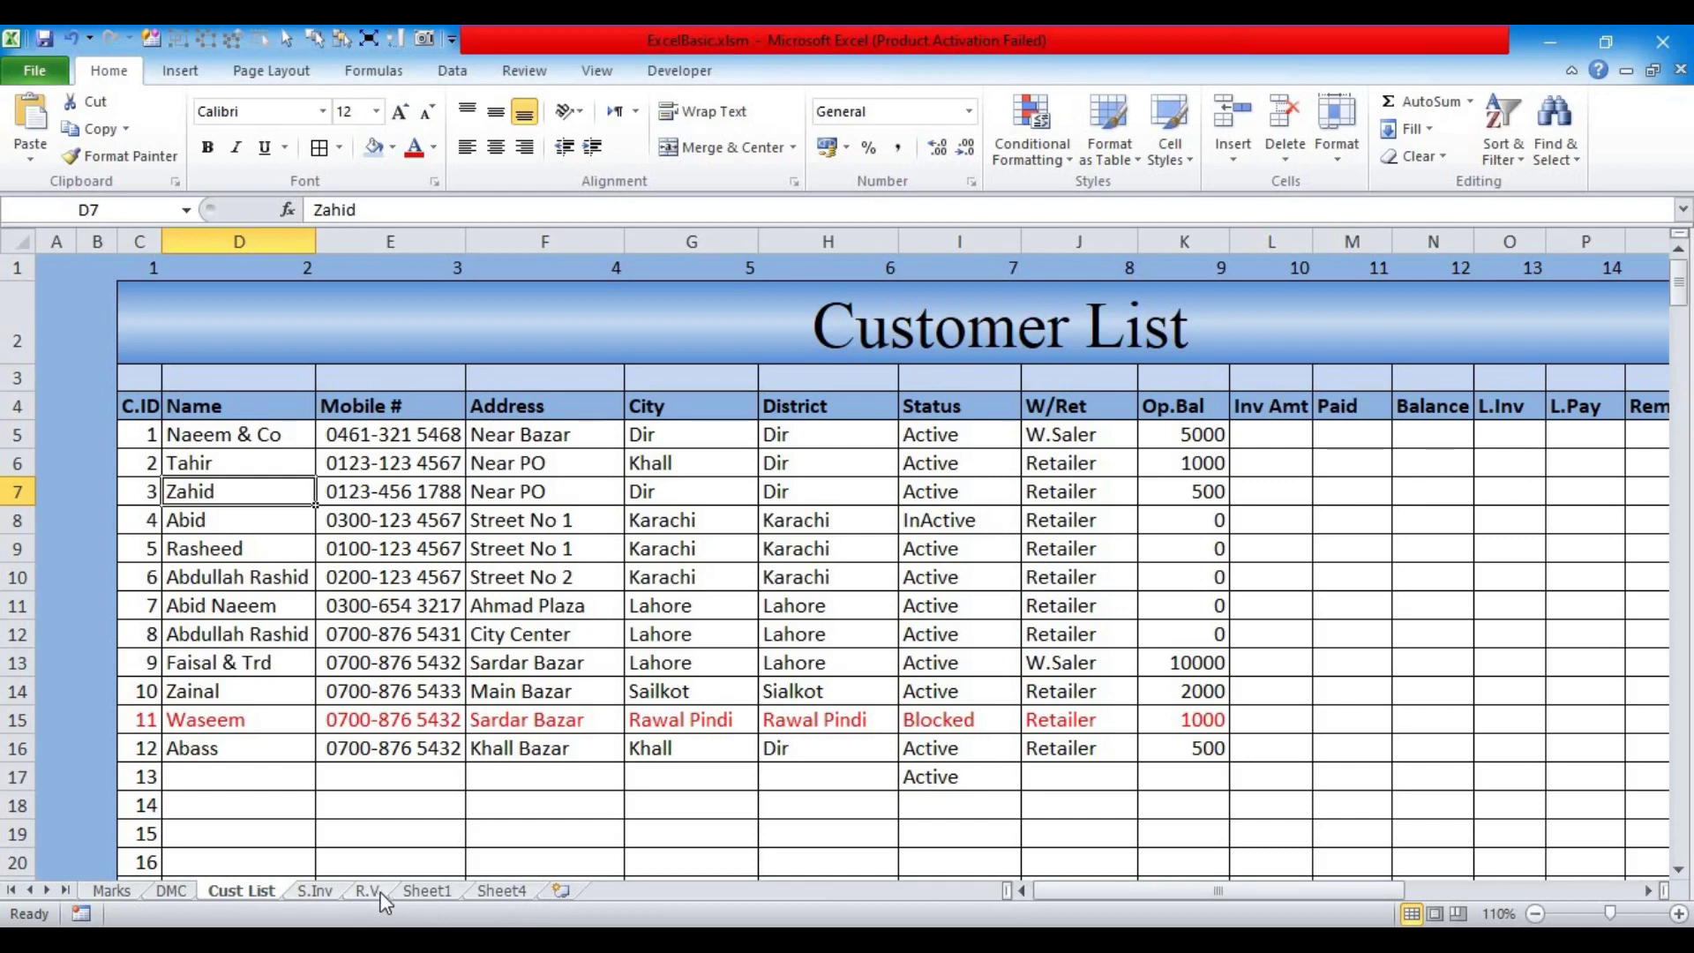
{"action": "mouse_move", "coordinate": [1082, 892]}
{"action": "left_mouse_down"}
{"action": "mouse_move", "coordinate": [1183, 893]}
{"action": "mouse_move", "coordinate": [1057, 887]}
{"action": "left_mouse_up"}
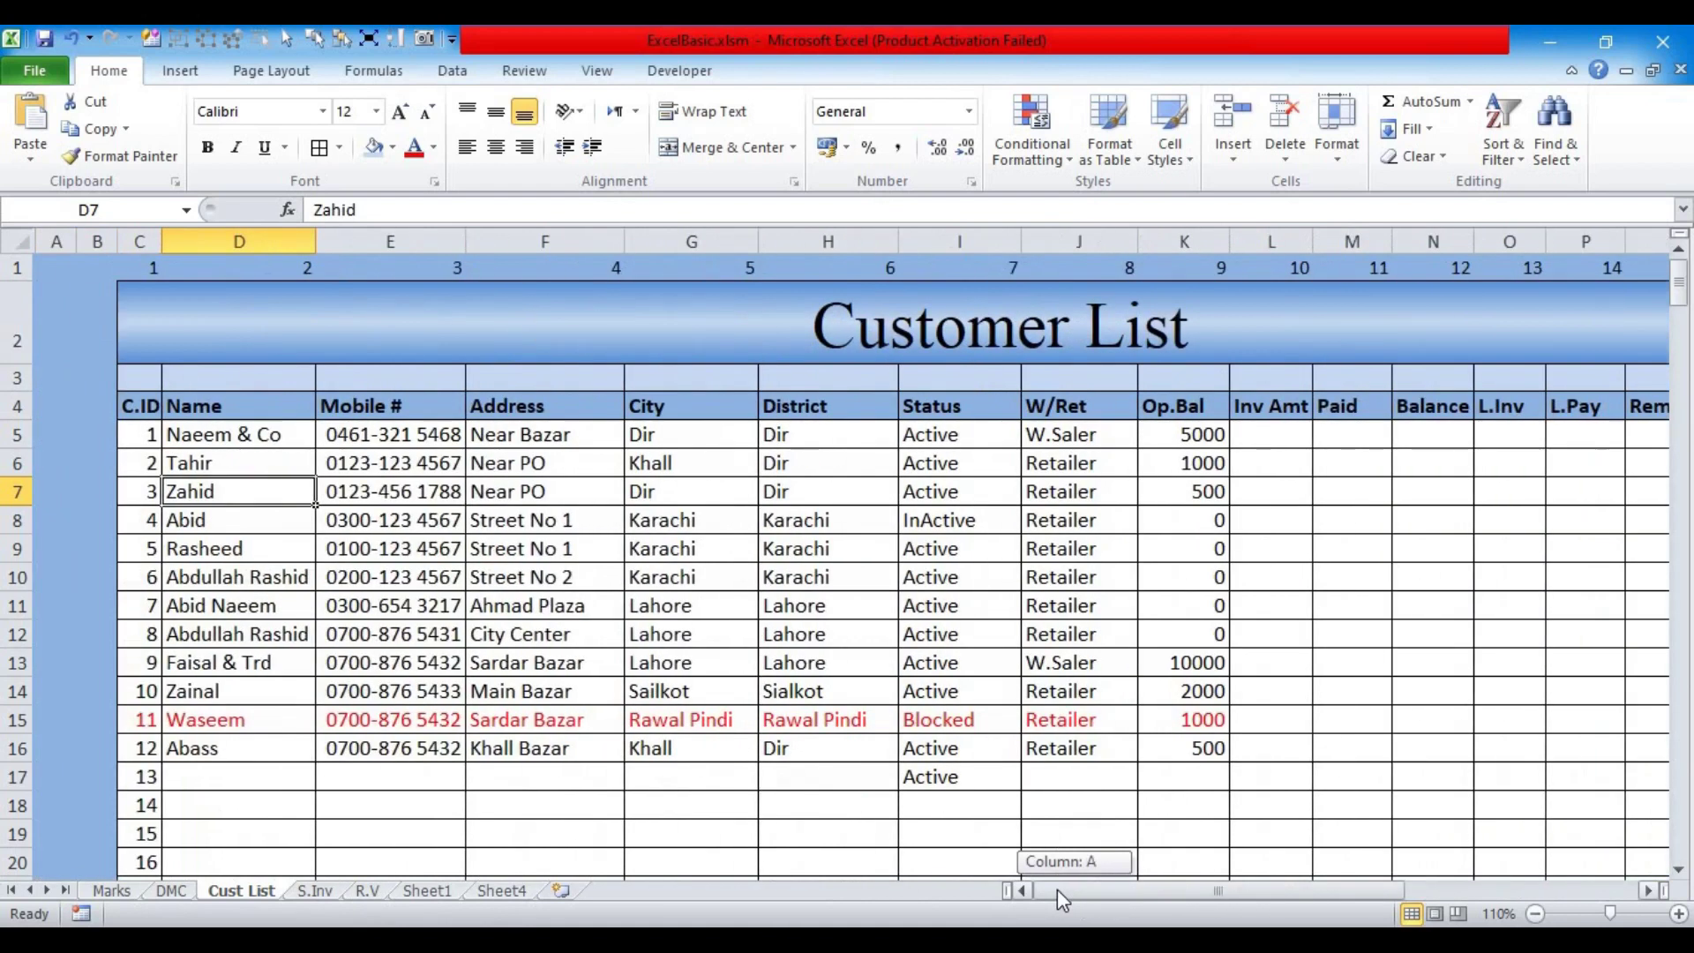
{"action": "left_click", "coordinate": [13, 241]}
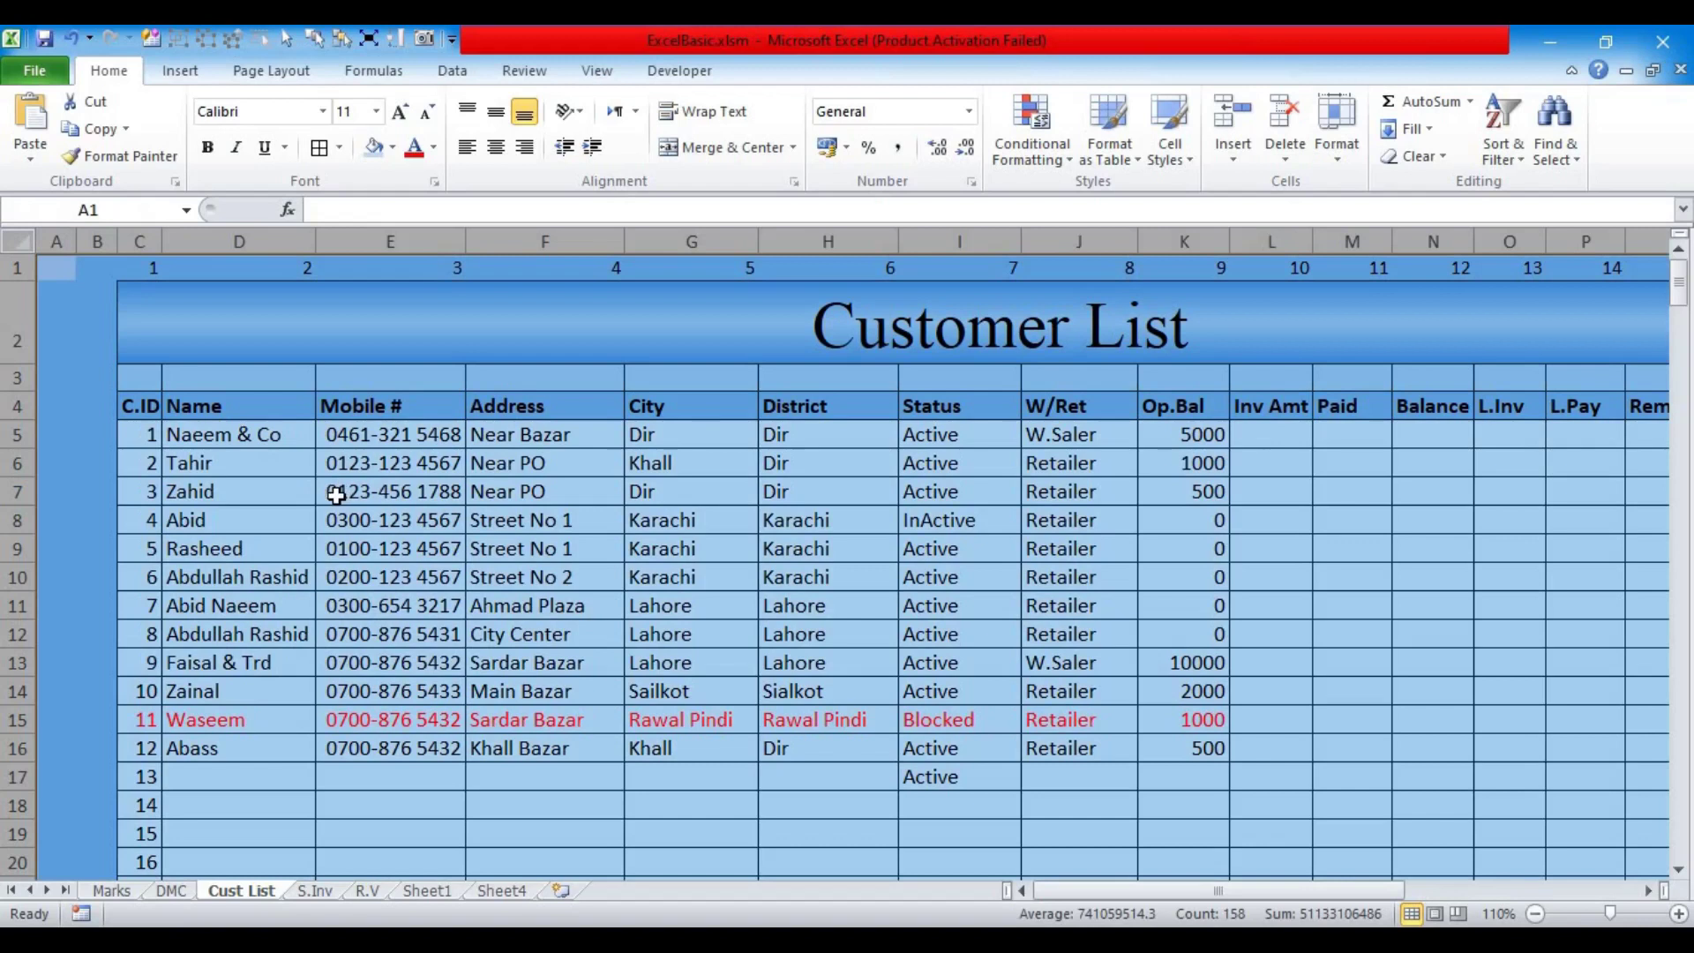
{"action": "key", "text": "ctrl+c"}
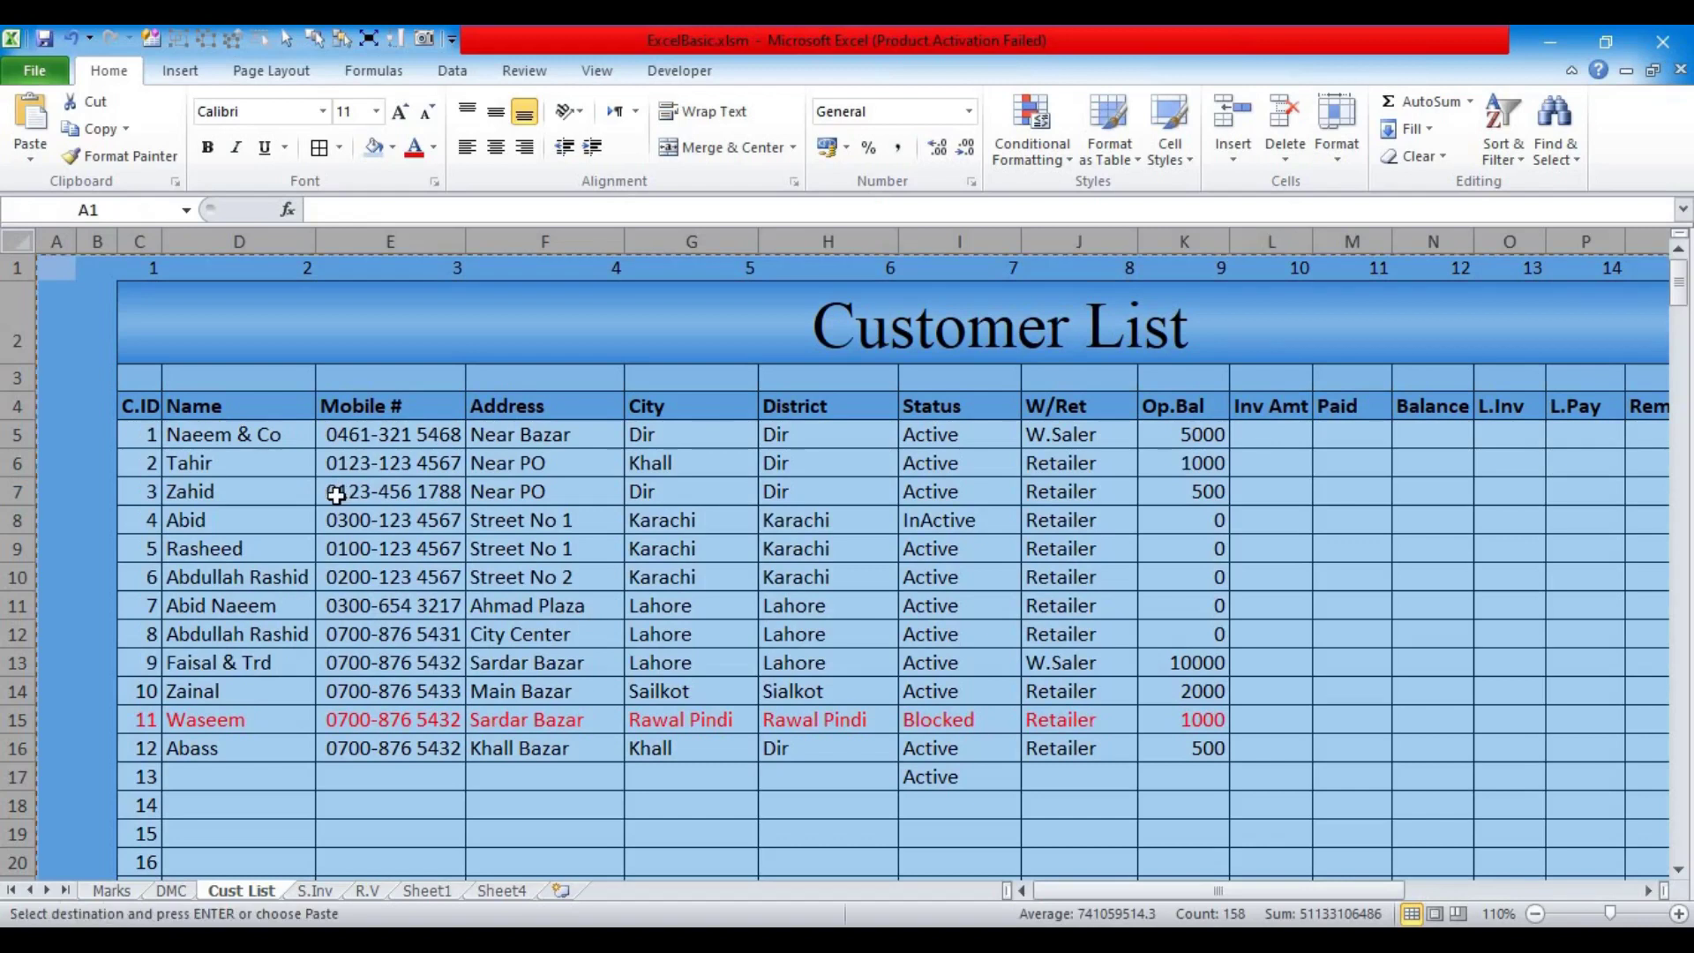
{"action": "left_click", "coordinate": [313, 891]}
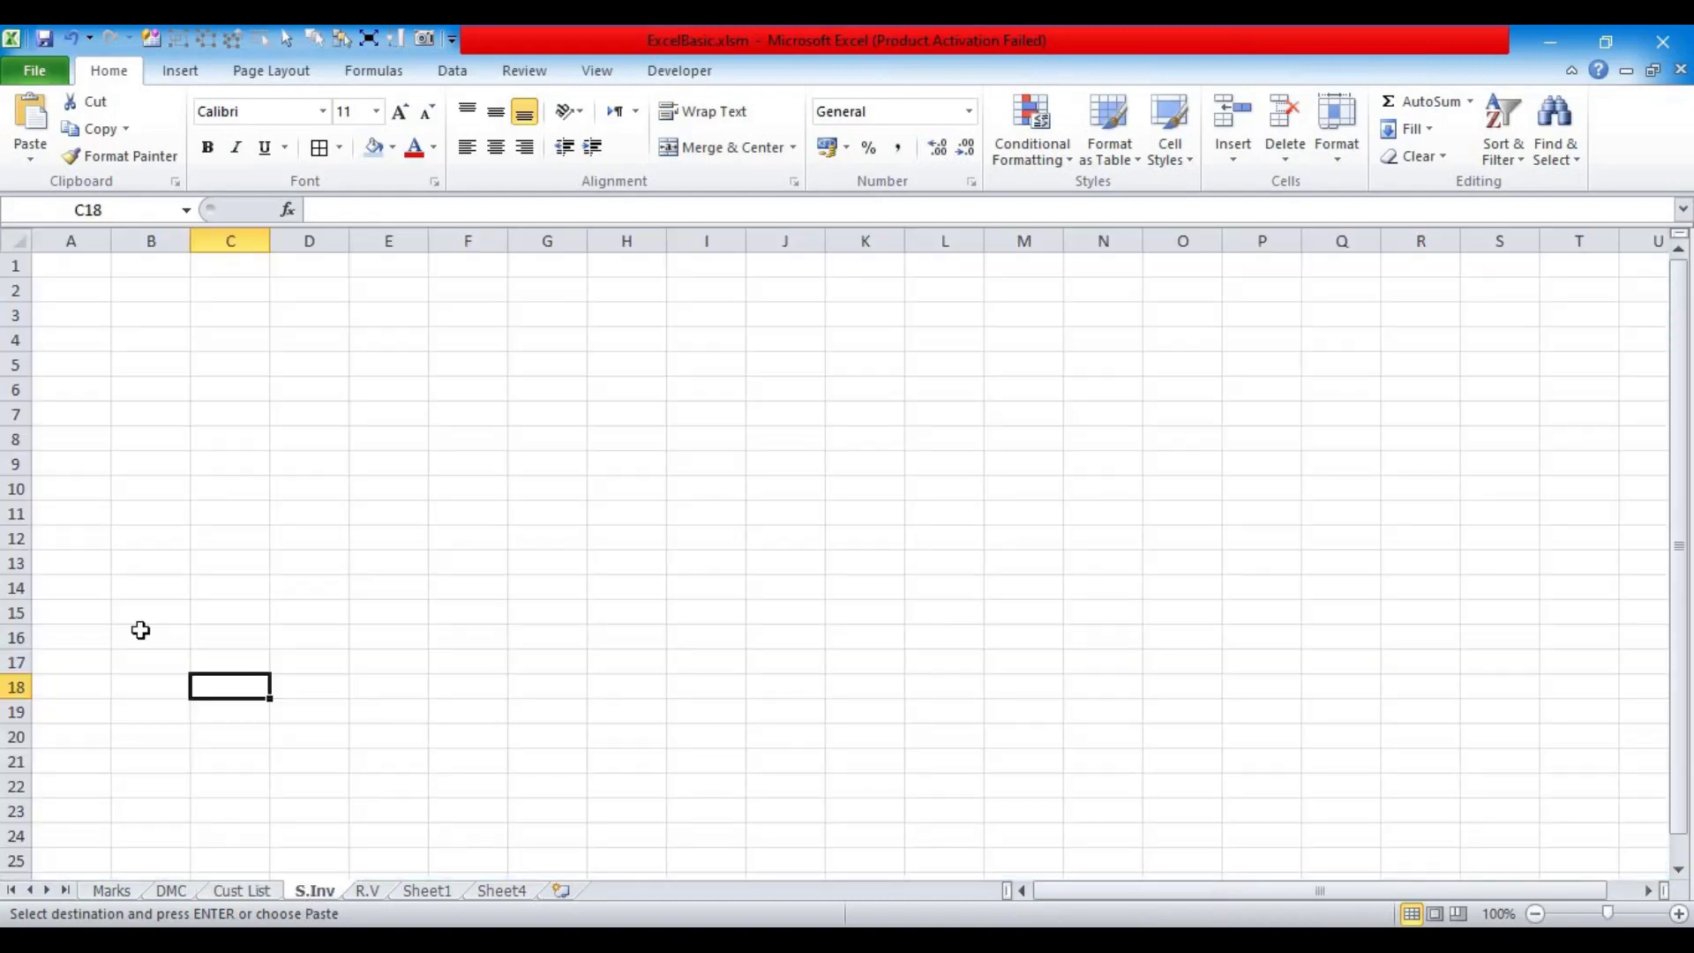
{"action": "left_click", "coordinate": [50, 262]}
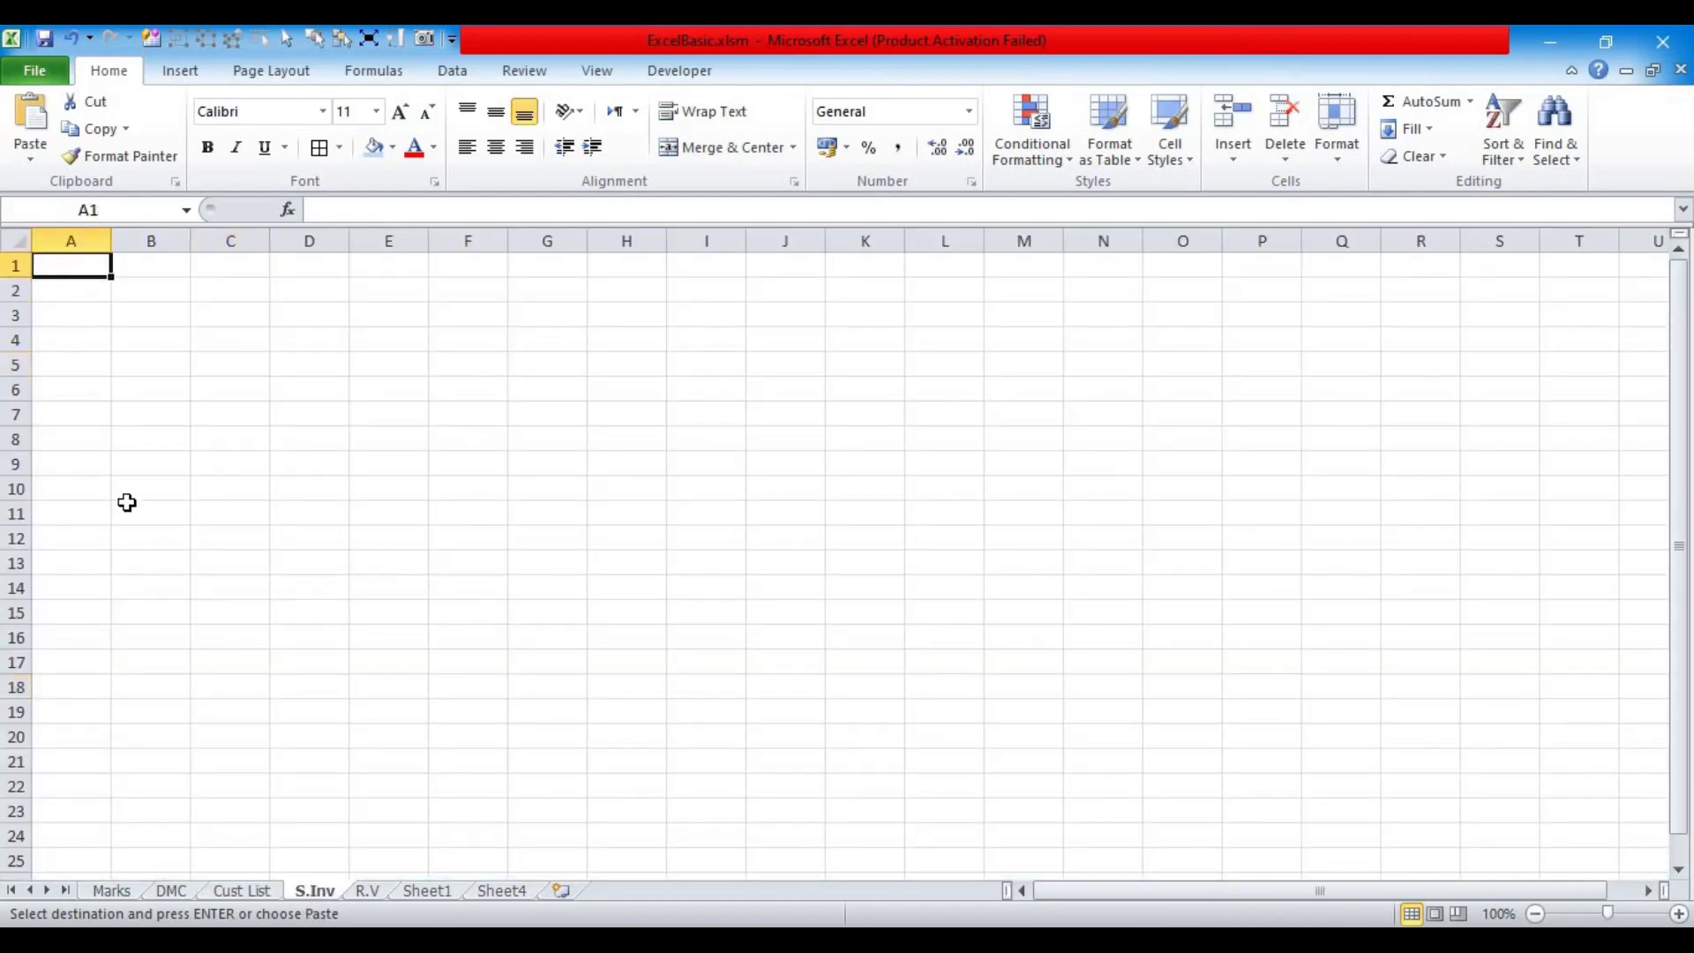
{"action": "key", "text": "ctrl+v"}
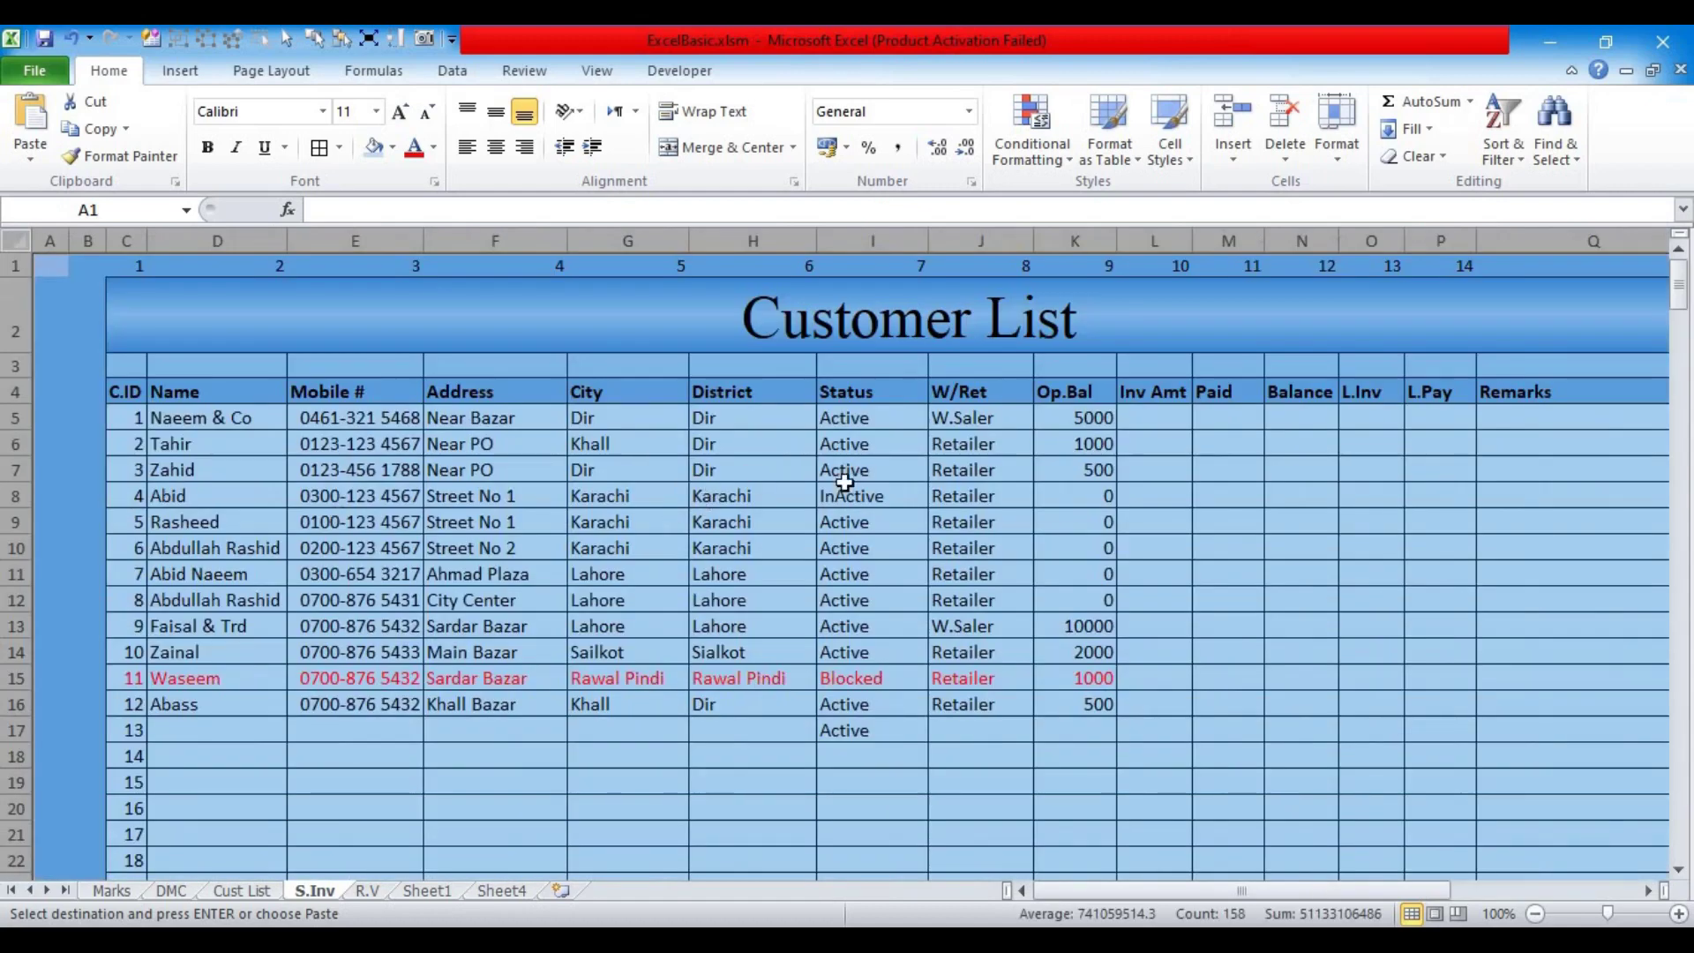
Step: Change the C2 banner title to 'Sale Invoices' and begin selecting the row 4 headings from C.ID
{"action": "left_click", "coordinate": [165, 322]}
{"action": "left_click", "coordinate": [134, 315]}
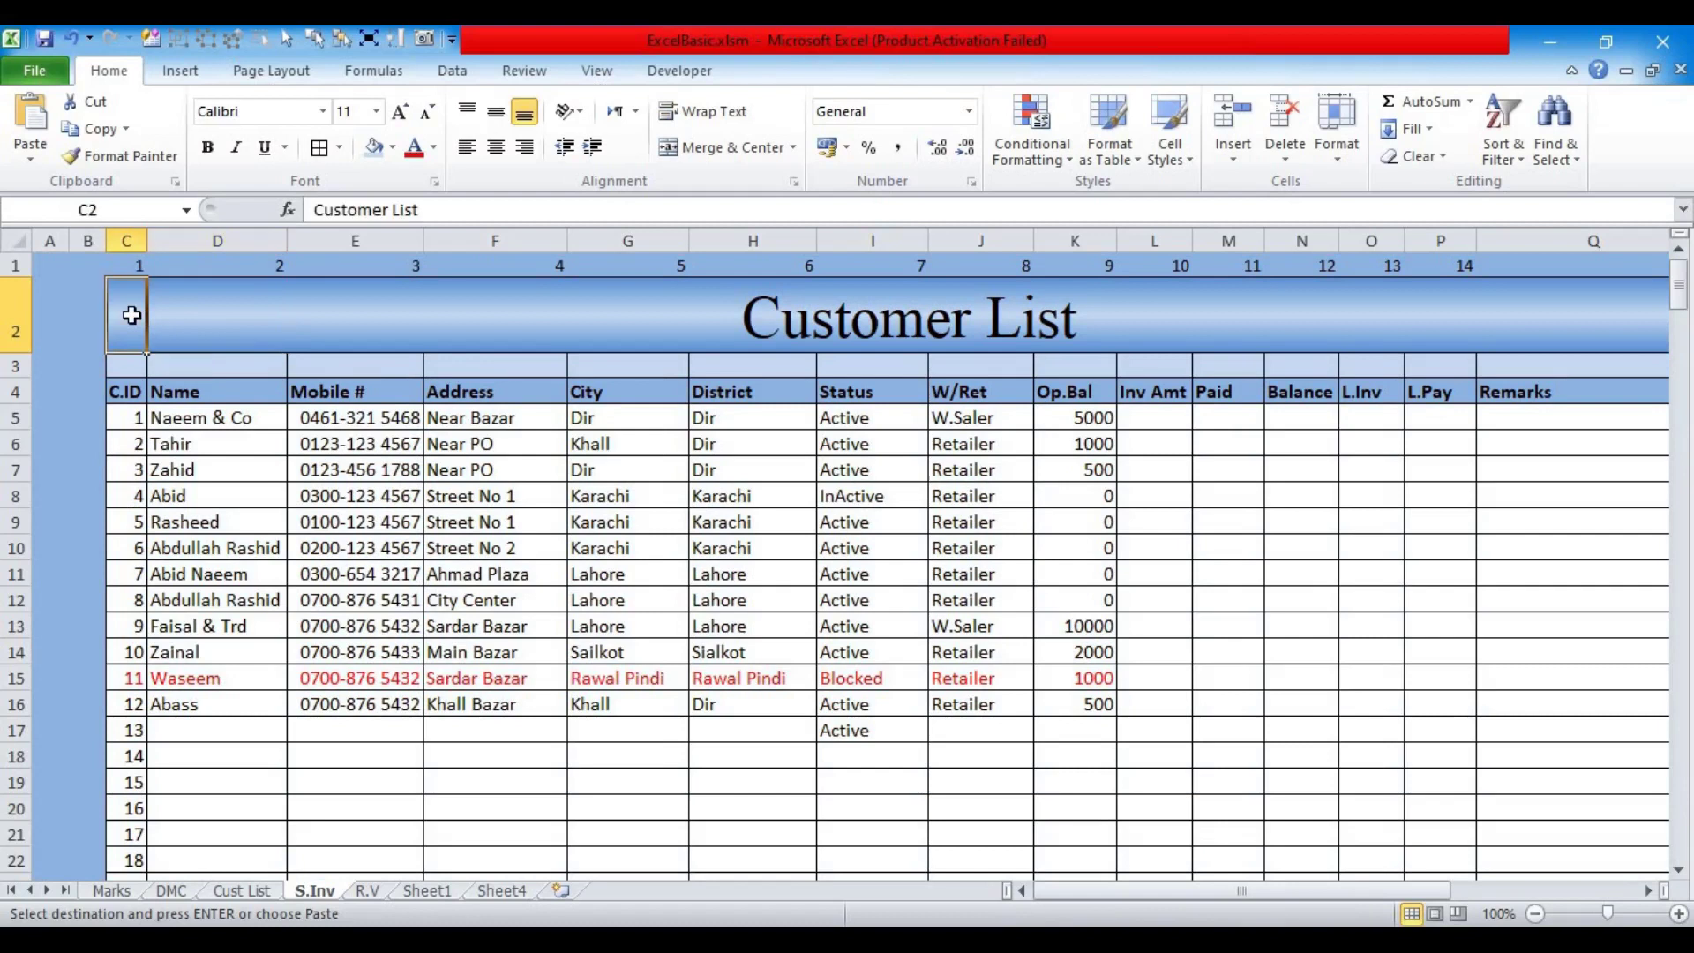
{"action": "triple_click", "coordinate": [462, 212]}
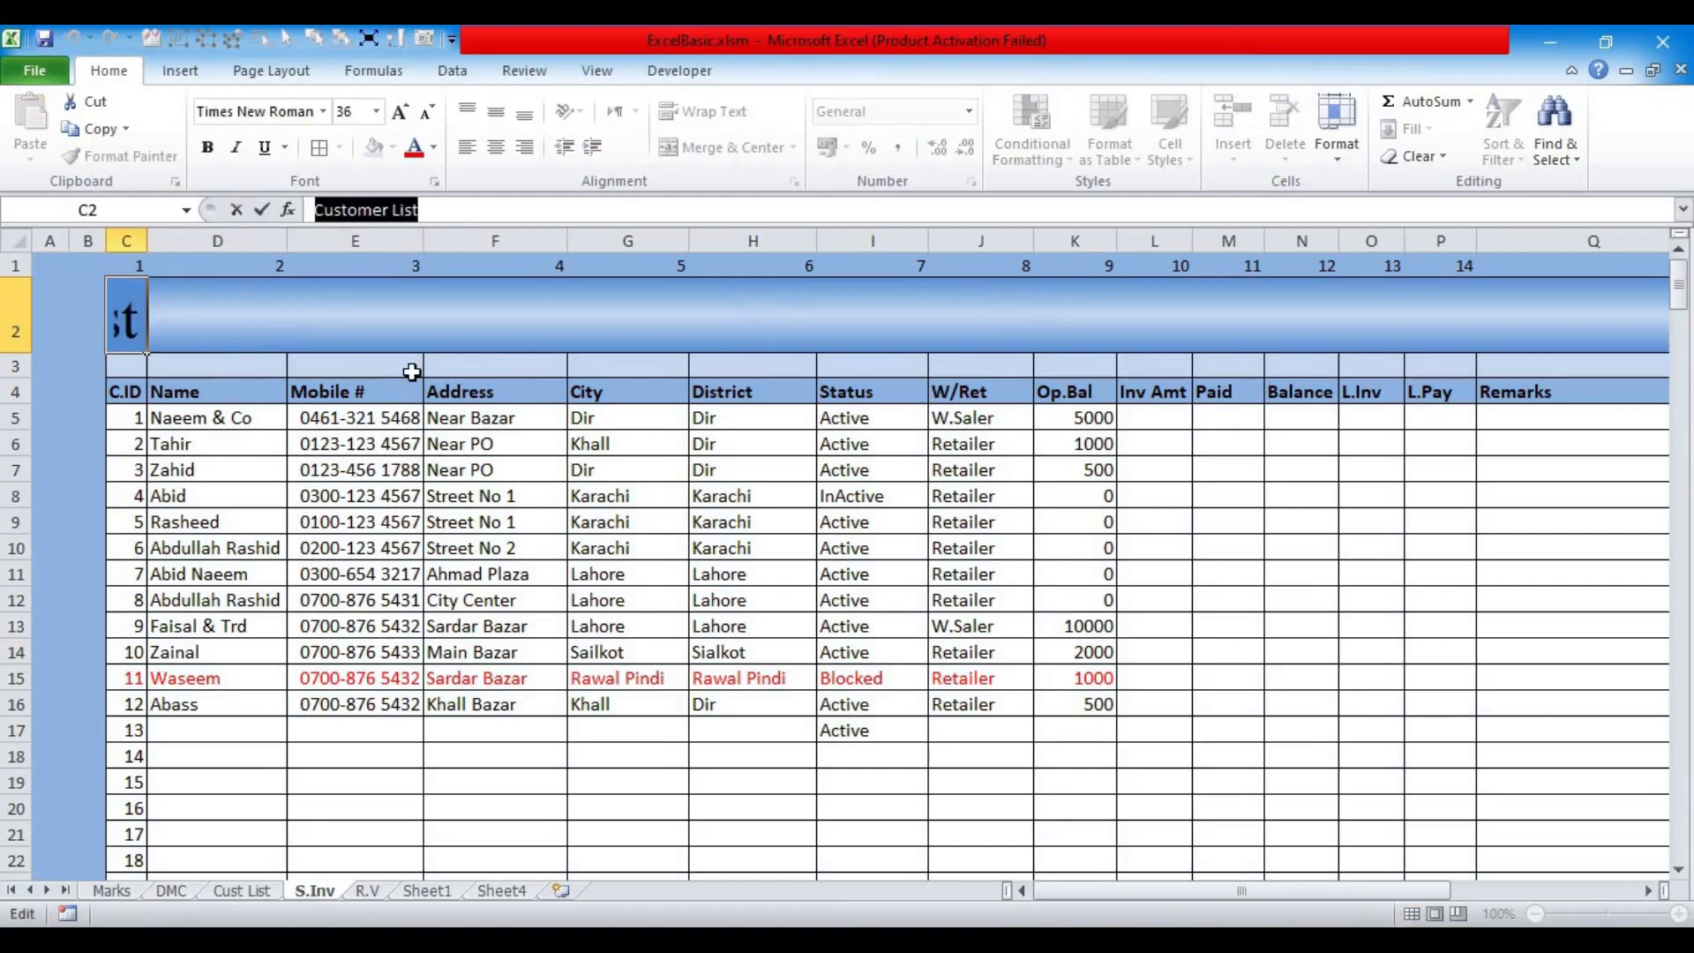
{"action": "type", "text": "Slle"}
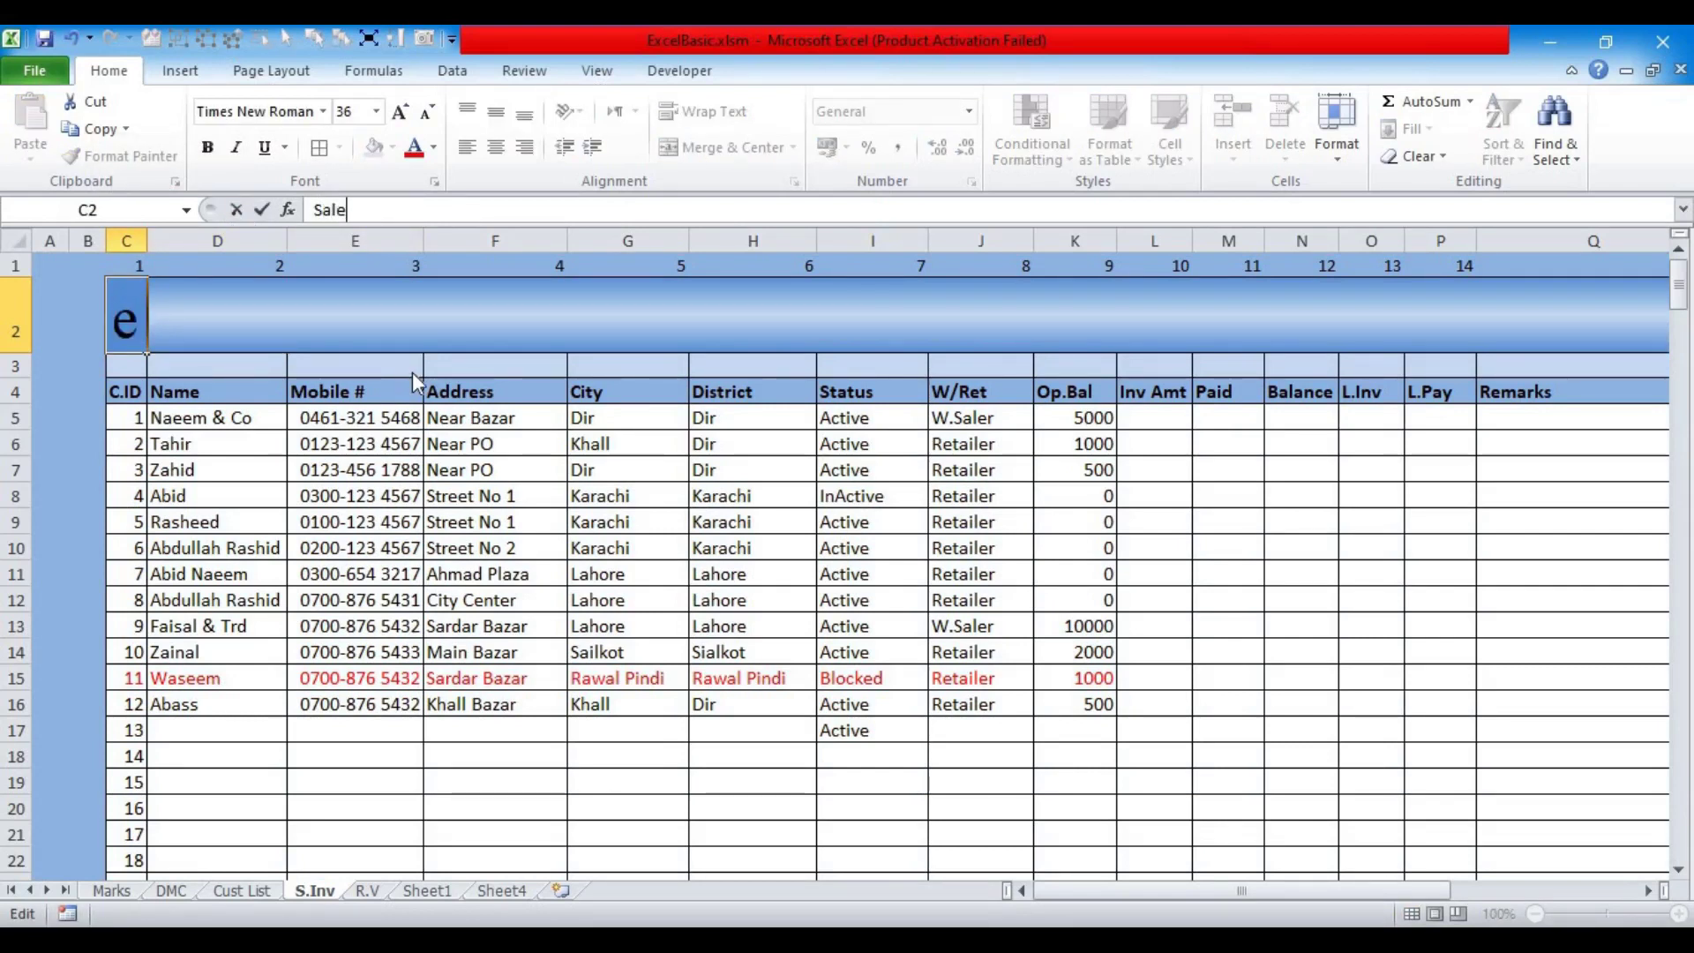
{"action": "type", "text": " Inv"}
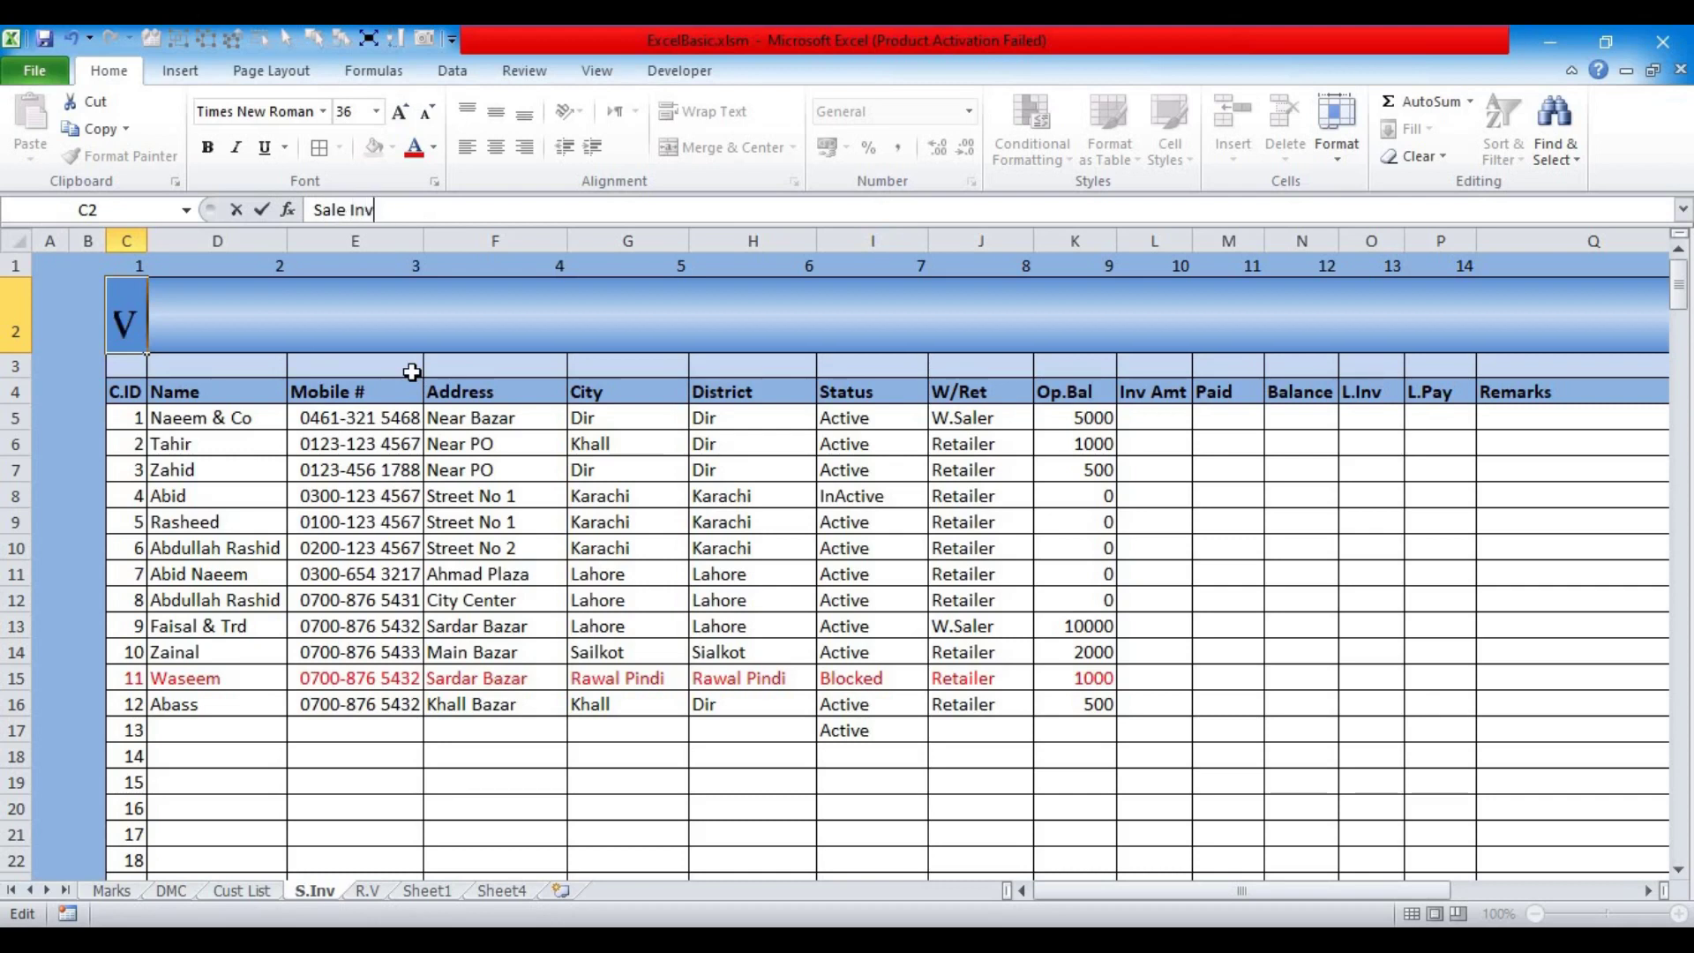
{"action": "type", "text": "oice Manager"}
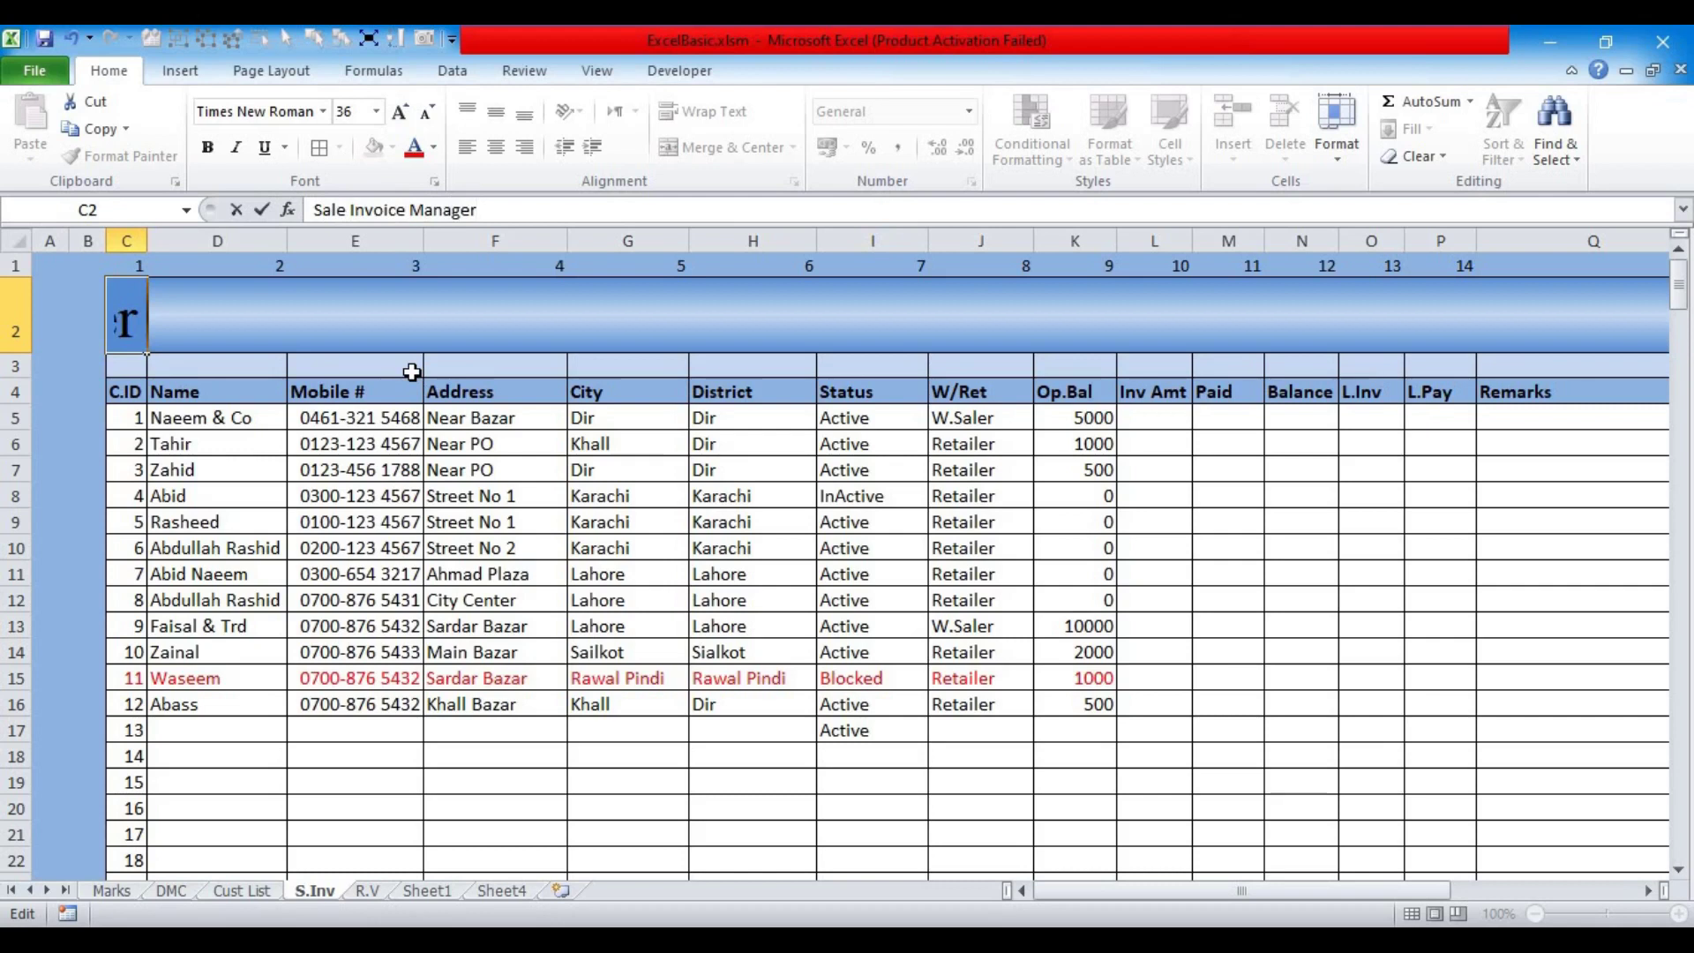
{"action": "key", "text": "Return"}
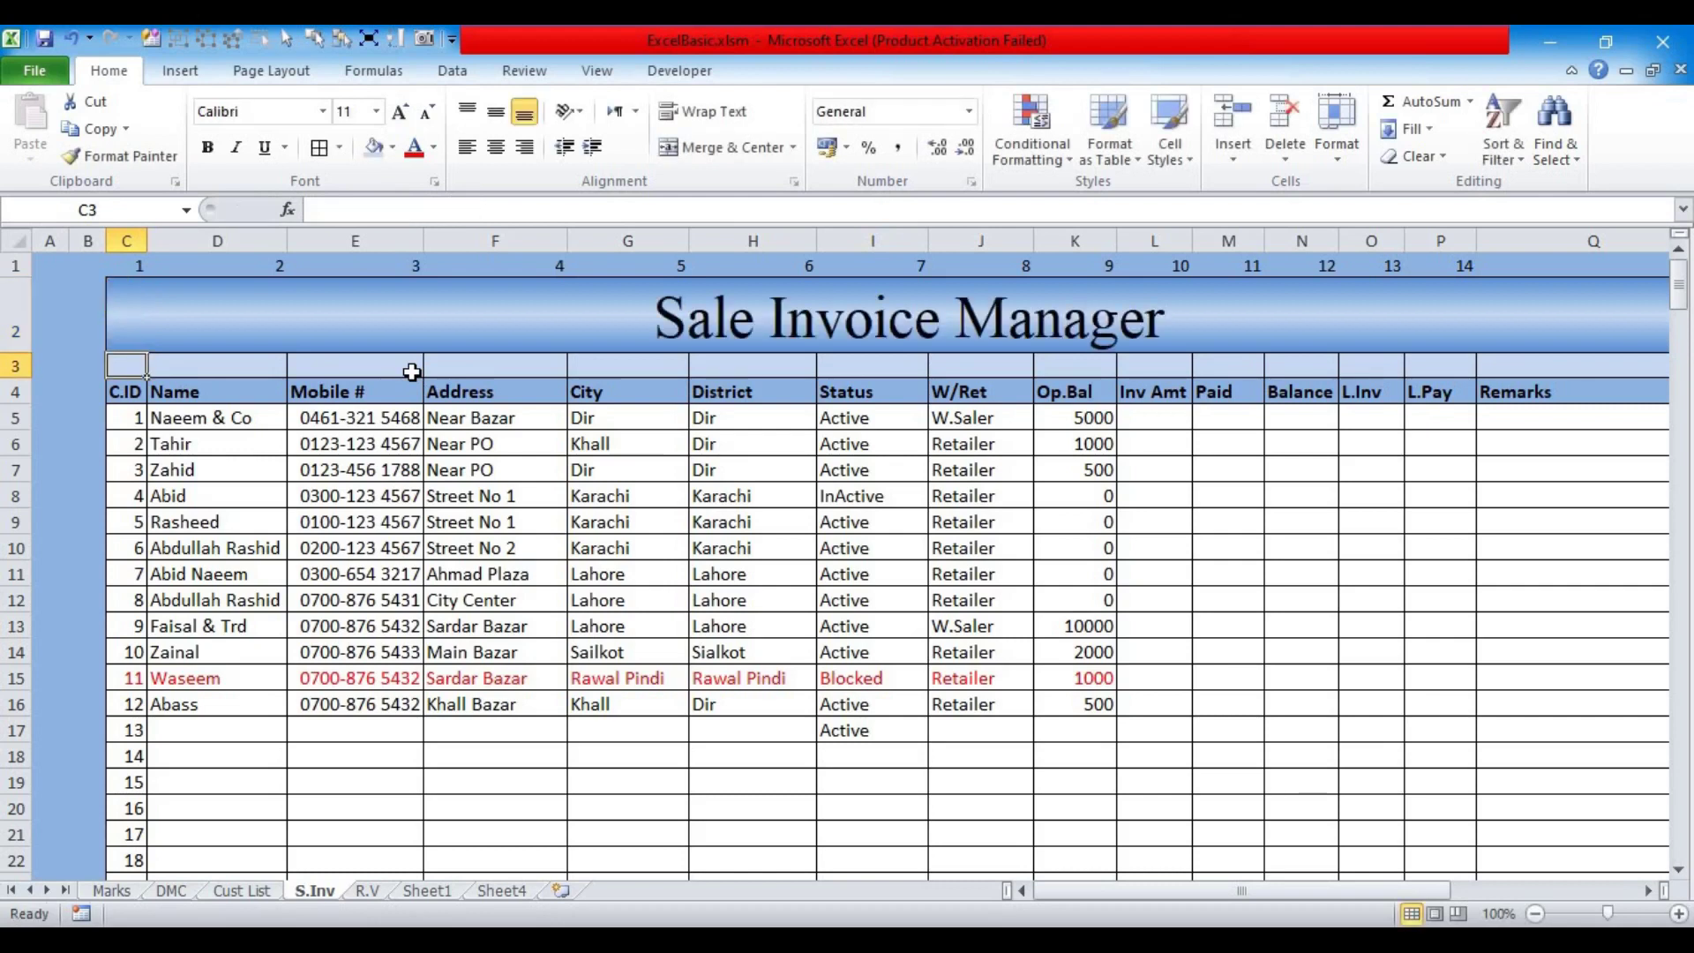
{"action": "left_click", "coordinate": [129, 315]}
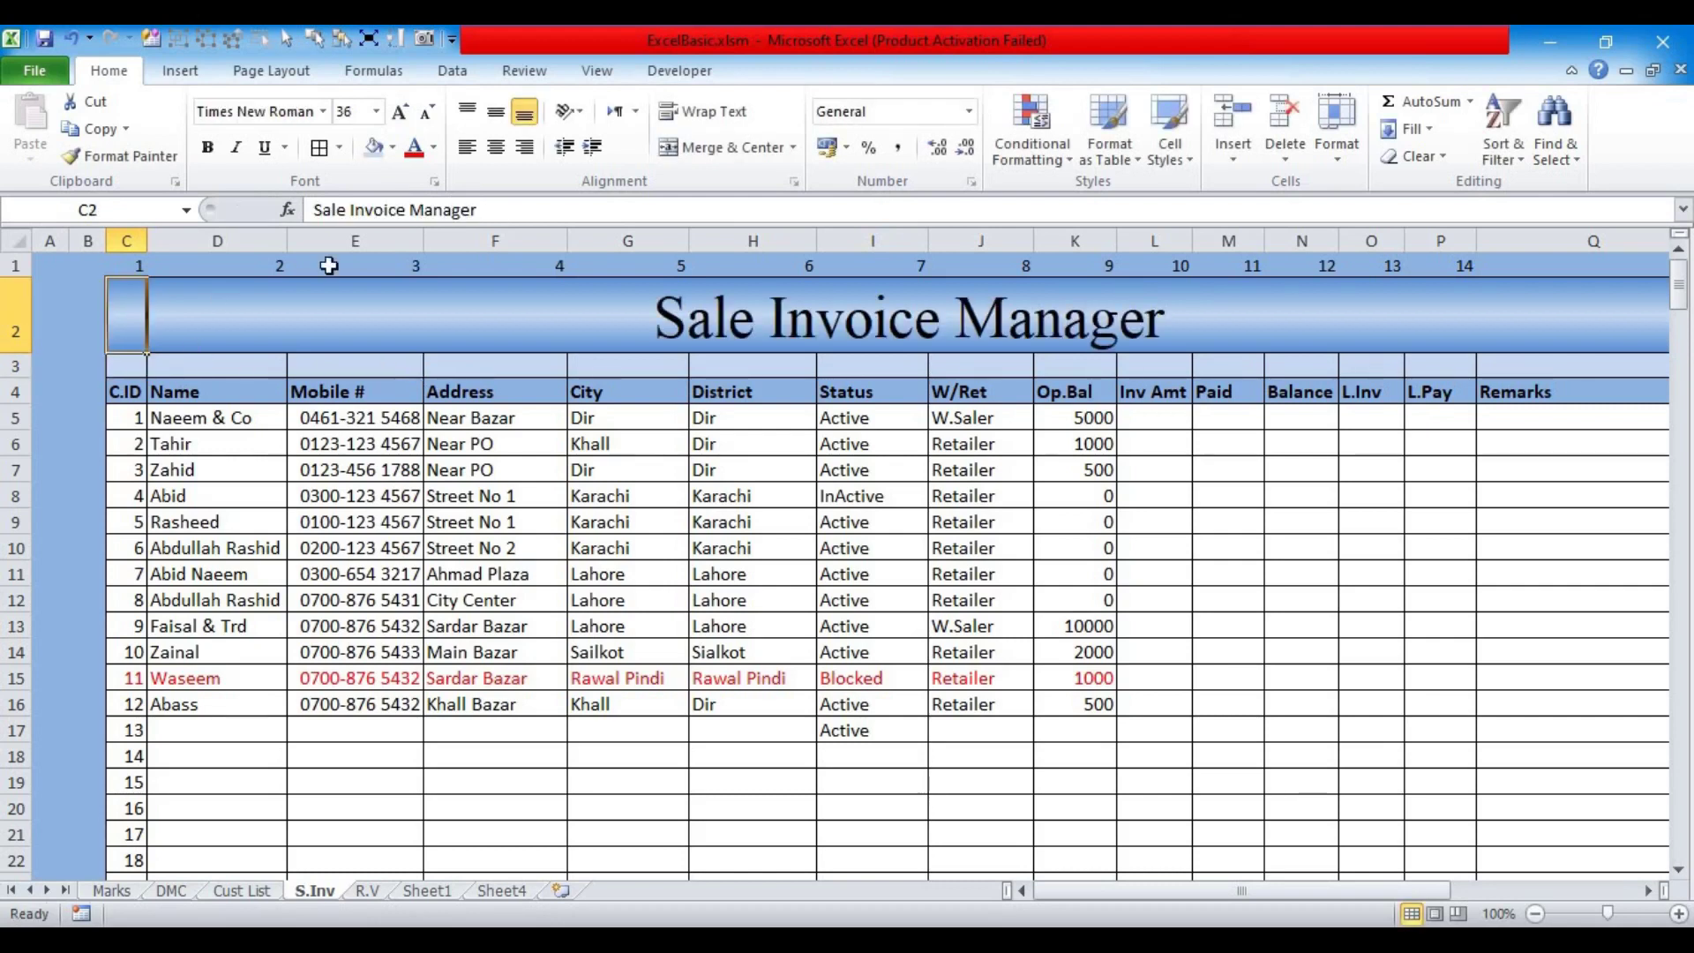
{"action": "left_click", "coordinate": [514, 206]}
{"action": "key", "text": "BackSpace"}
{"action": "key", "text": "BackSpace"}
{"action": "key", "text": "BackSpace"}
{"action": "key", "text": "BackSpace"}
{"action": "key", "text": "BackSpace"}
{"action": "key", "text": "BackSpace"}
{"action": "key", "text": "BackSpace"}
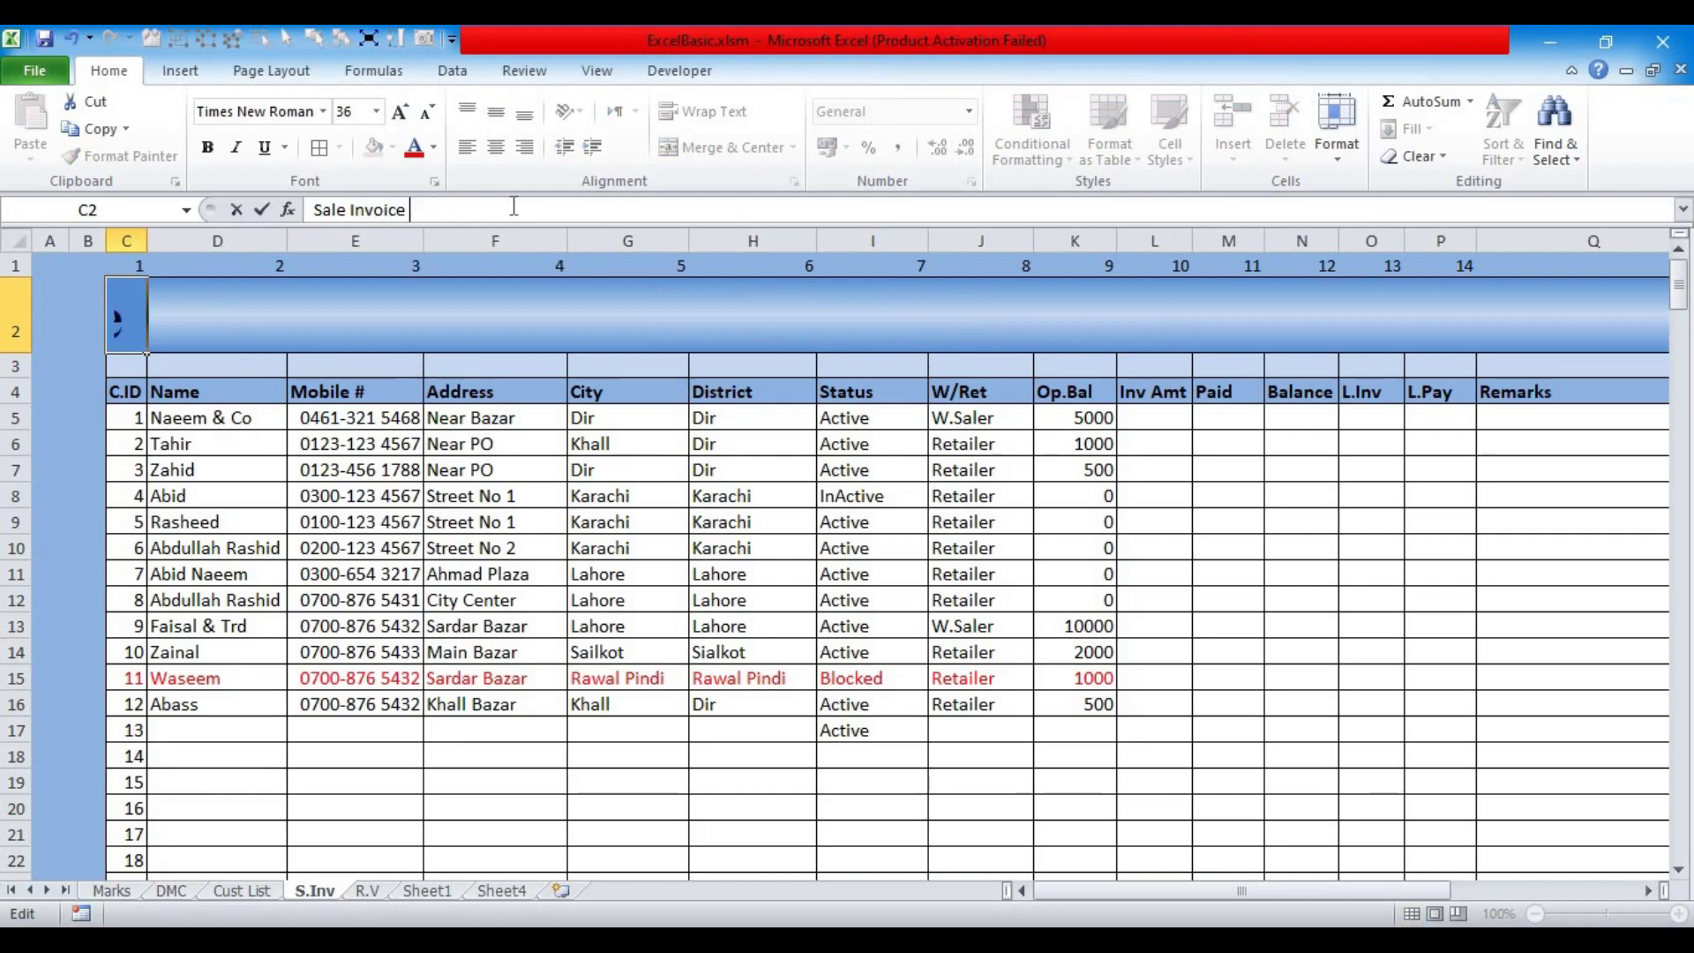
{"action": "type", "text": "s"}
{"action": "key", "text": "Return"}
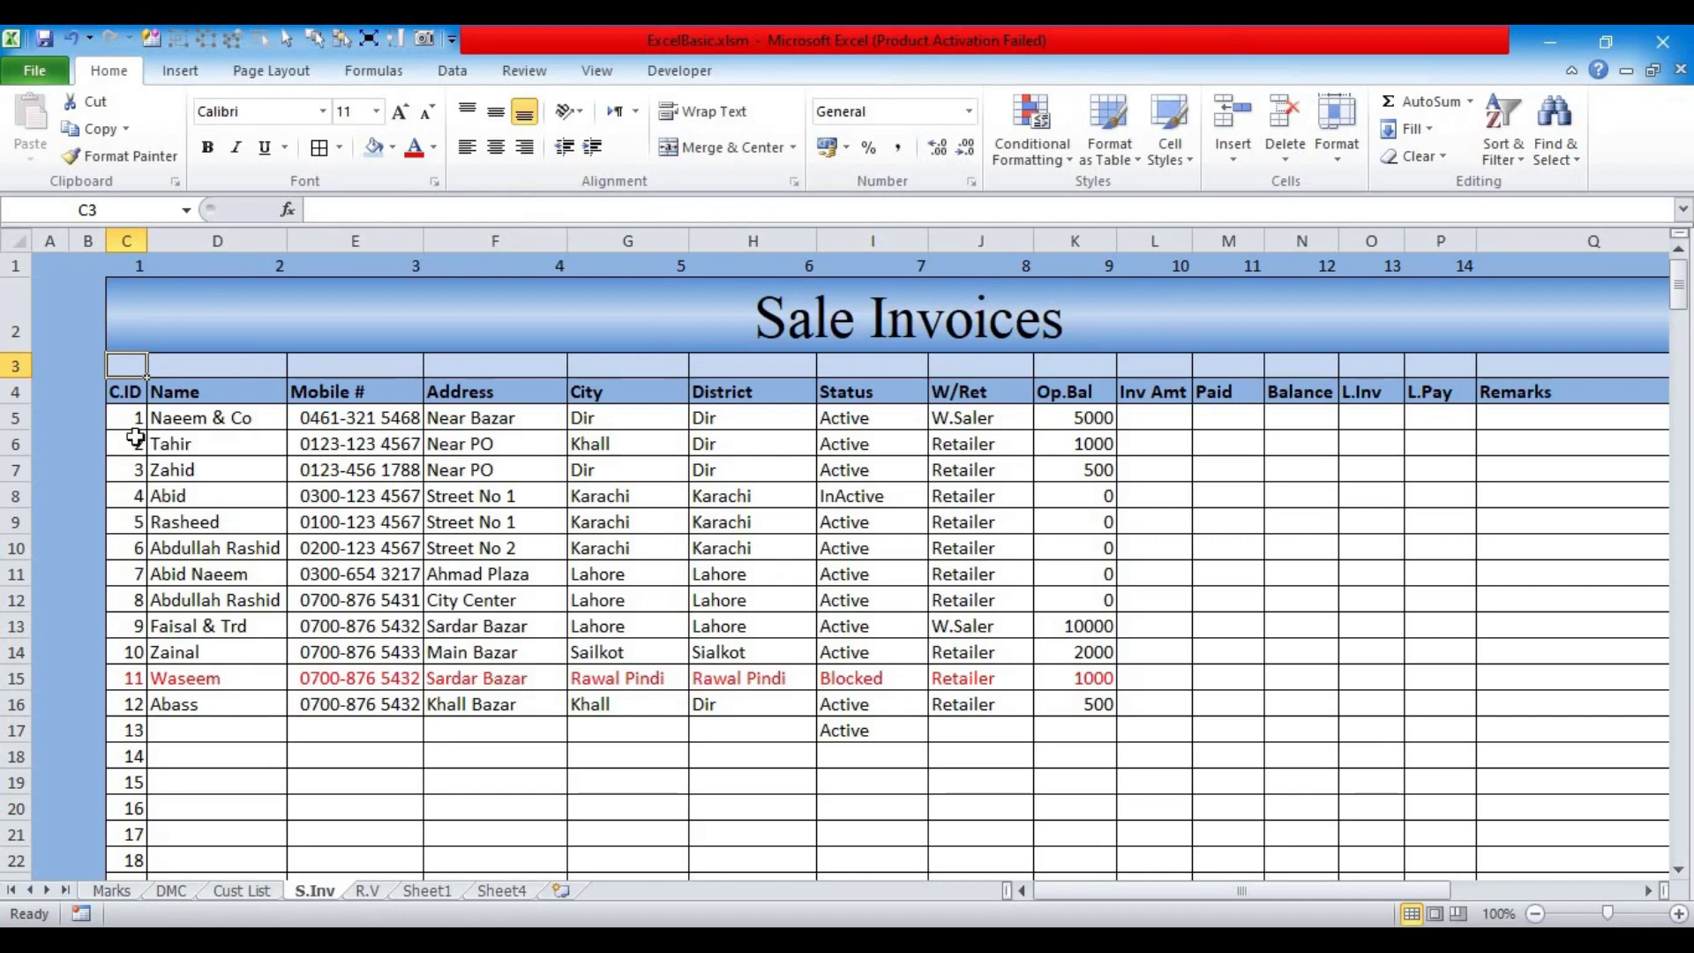
{"action": "left_click", "coordinate": [127, 393]}
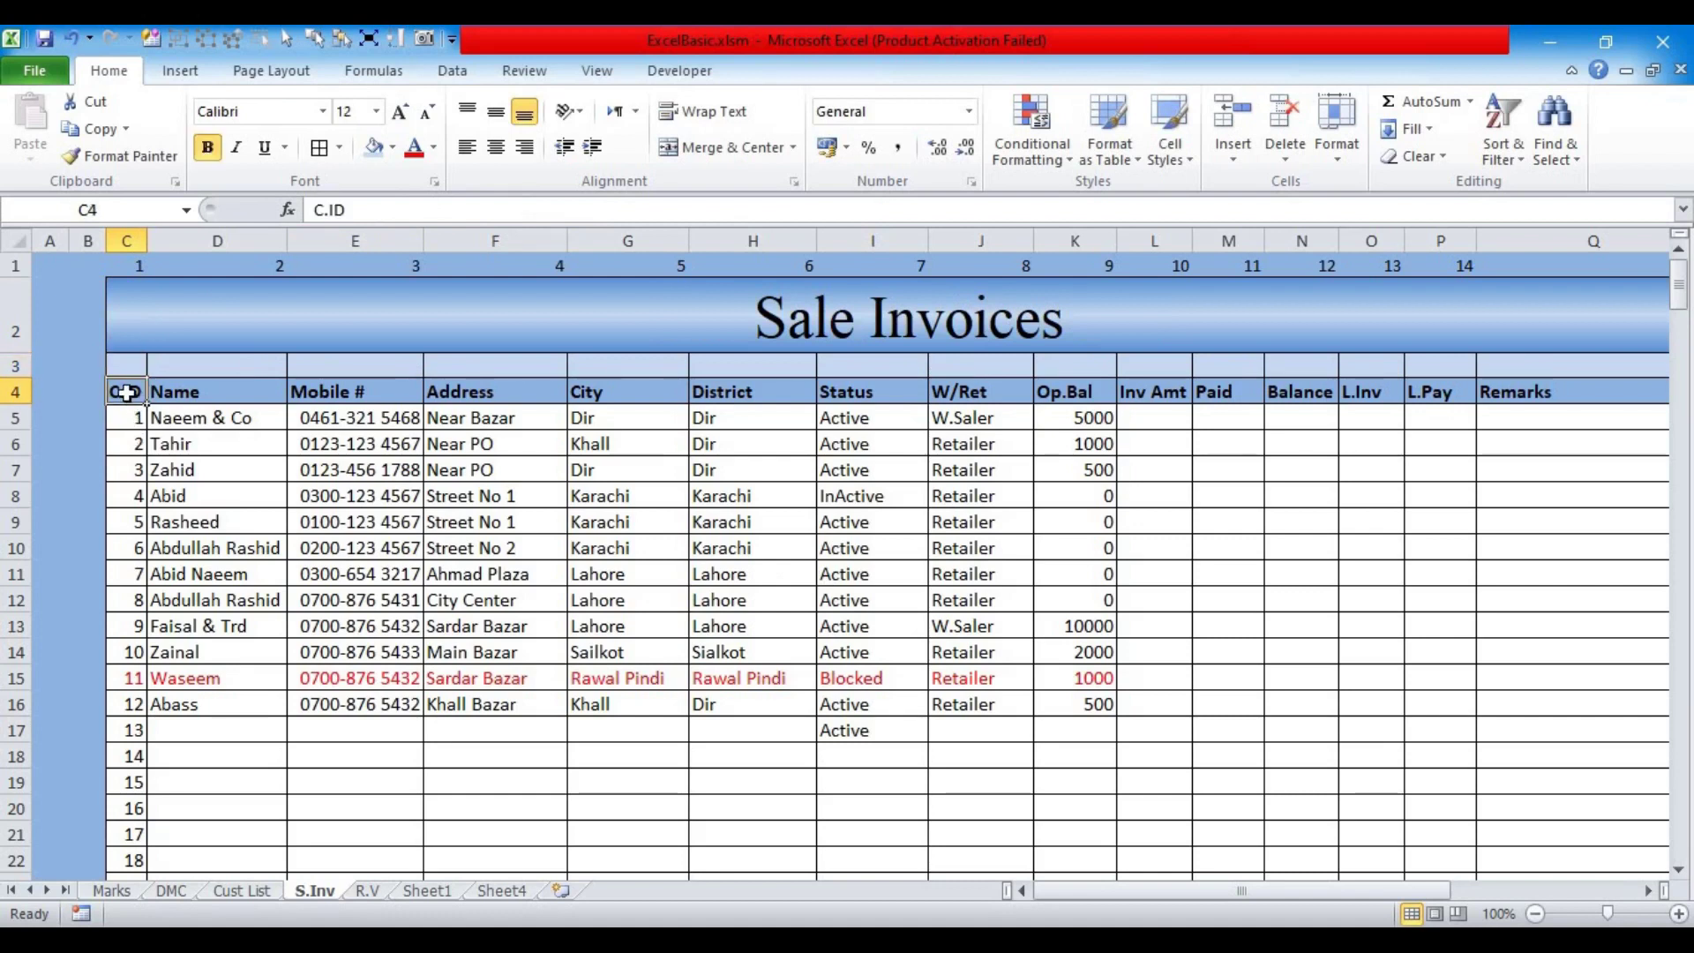
{"action": "key", "text": "shift+Right"}
{"action": "key", "text": "shift+Right"}
{"action": "key", "text": "shift+Right"}
{"action": "key", "text": "shift+Right"}
{"action": "key", "text": "shift+Right"}
{"action": "key", "text": "shift+Right"}
{"action": "key", "text": "shift+Right"}
{"action": "key", "text": "shift+Right"}
{"action": "key", "text": "shift+Right"}
{"action": "key", "text": "shift+Right"}
{"action": "key", "text": "shift+Right"}
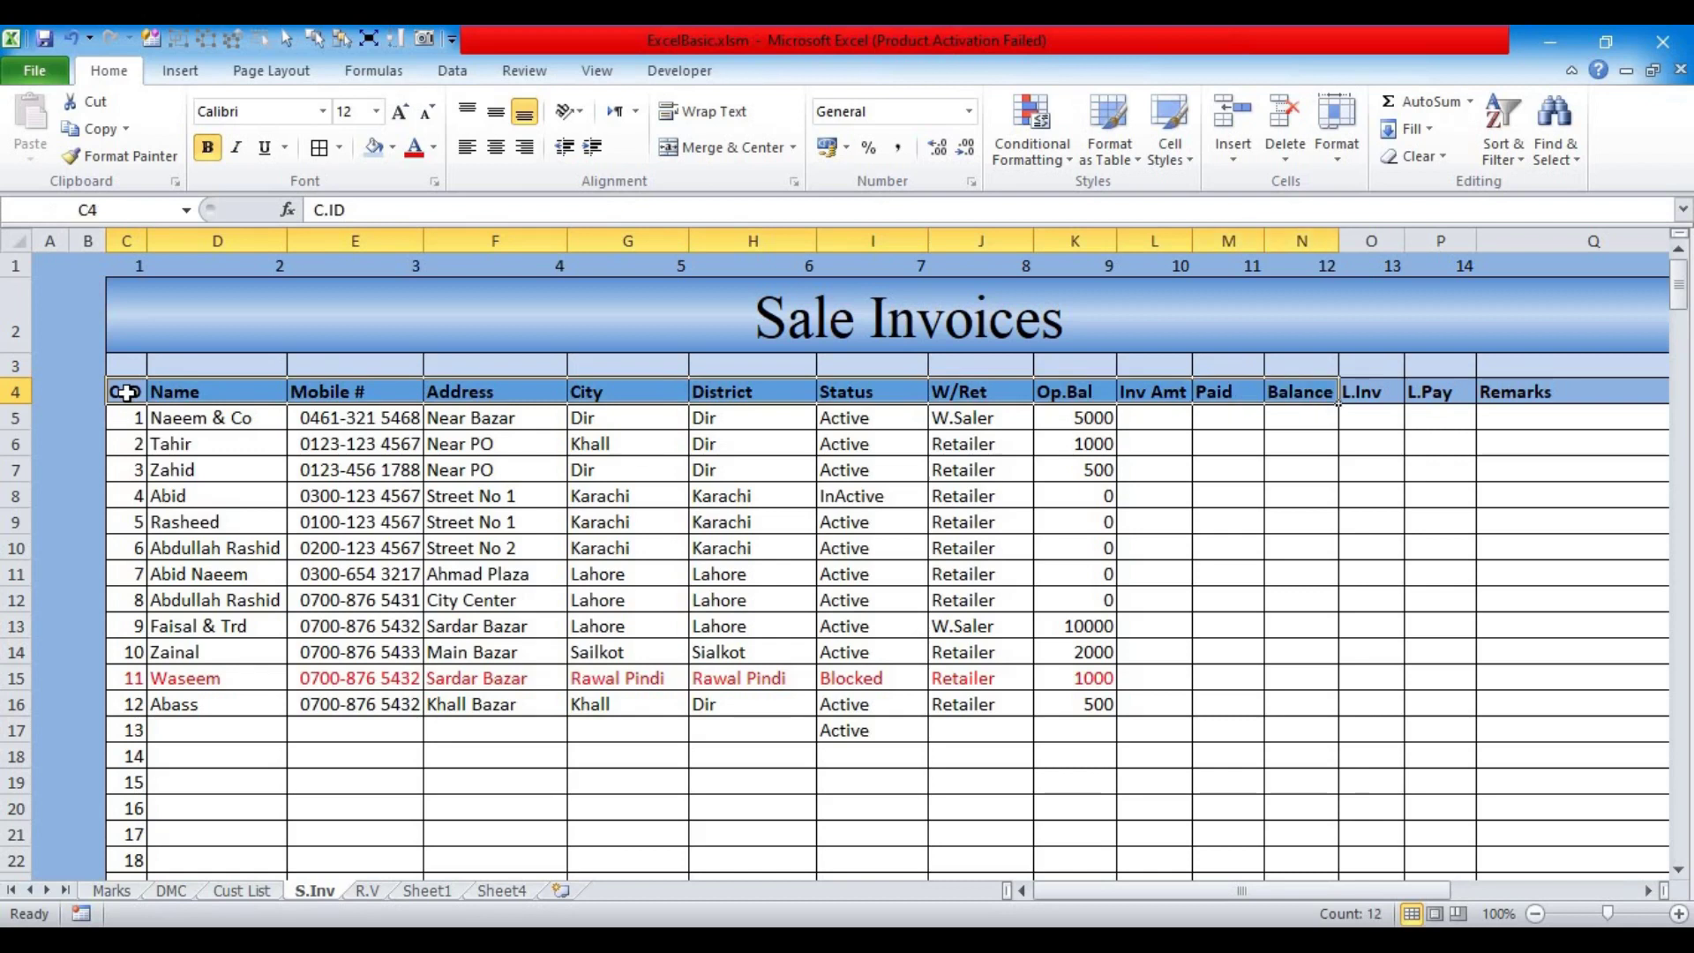
Step: Clear the row 4 column headings from C.ID through Remarks
{"action": "left_click", "coordinate": [520, 542]}
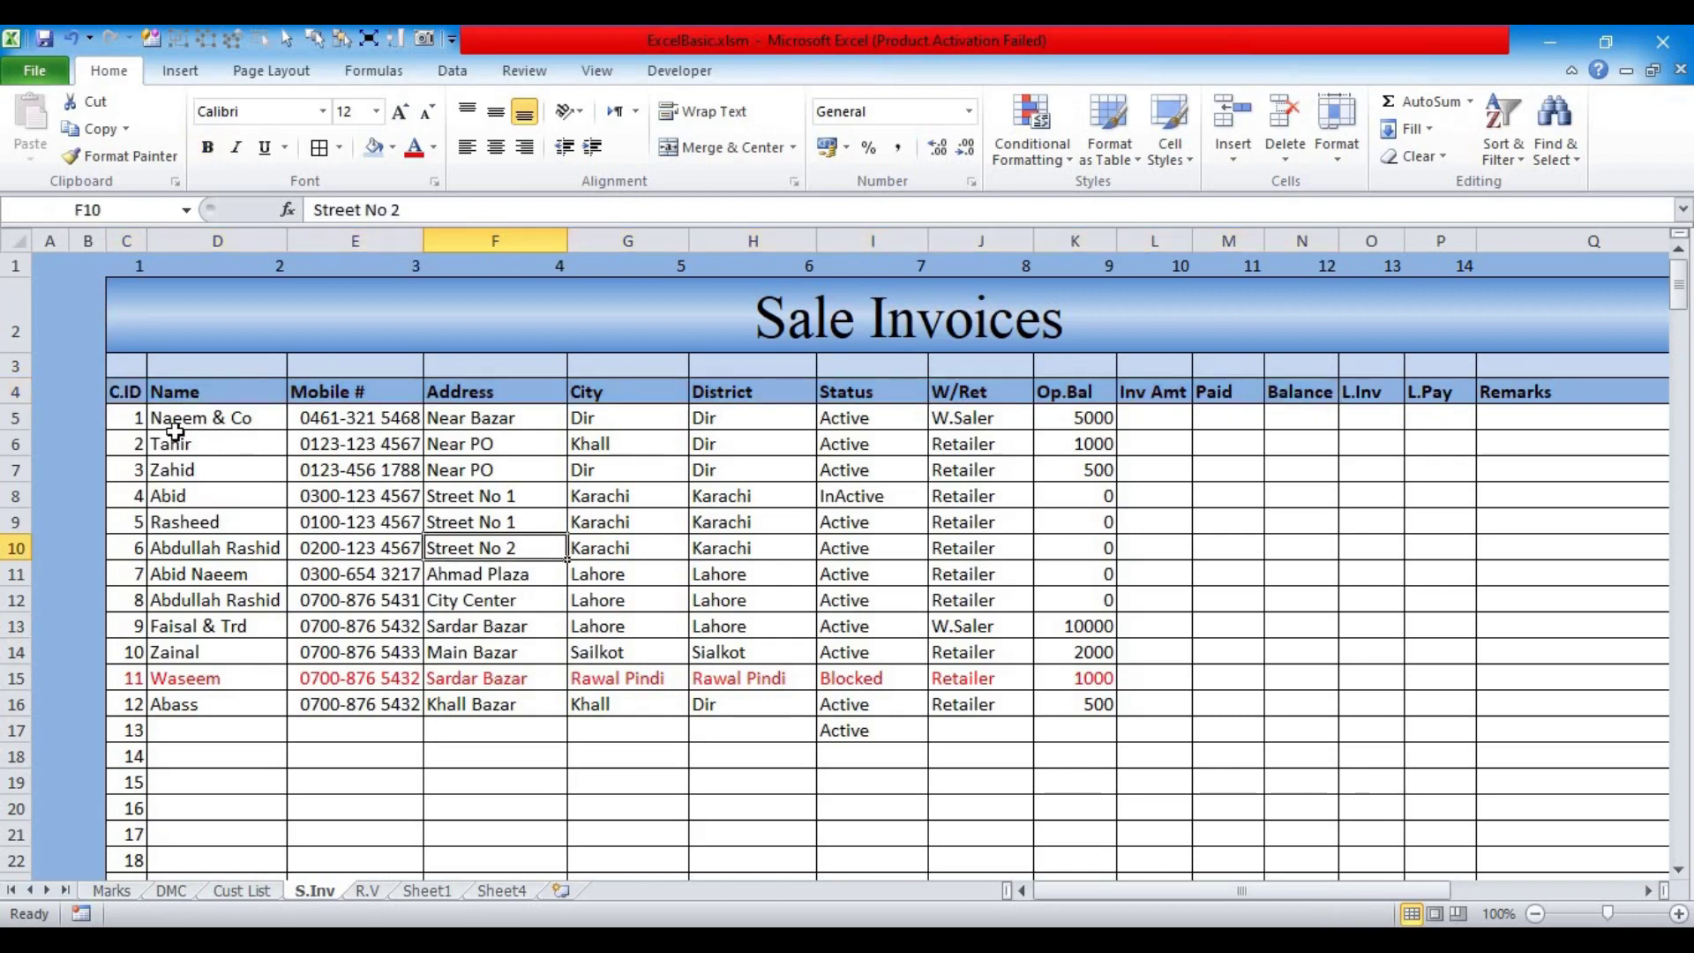
{"action": "left_click", "coordinate": [130, 395]}
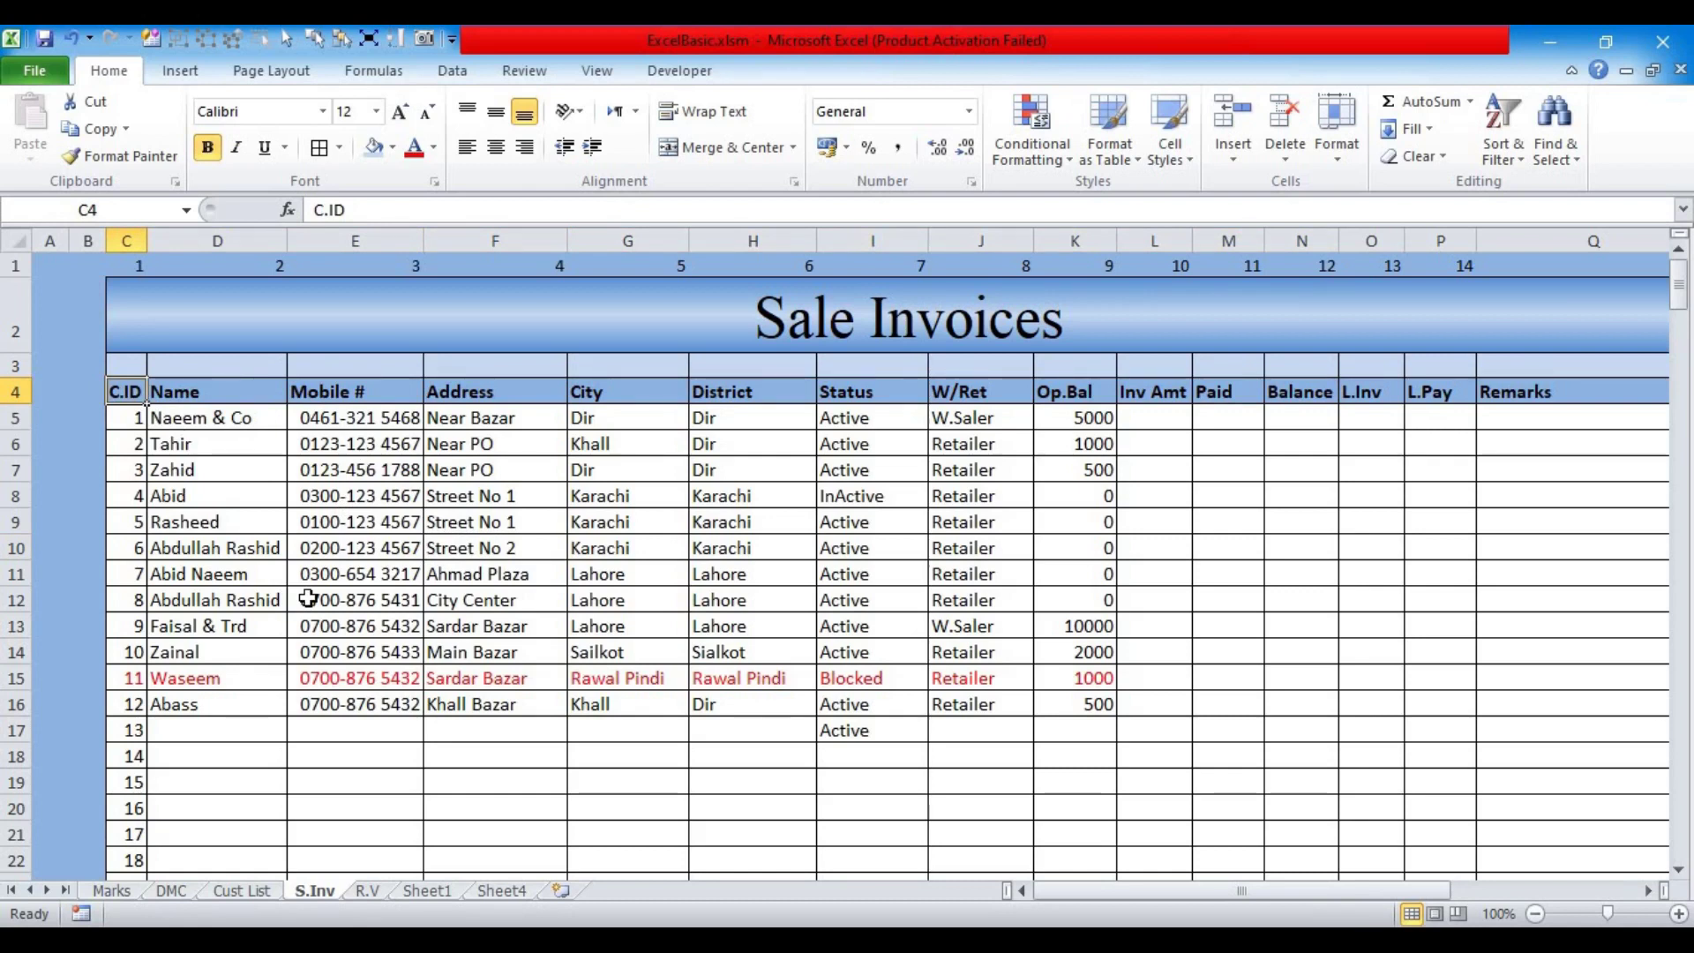
{"action": "key", "text": "ctrl+shift+Right"}
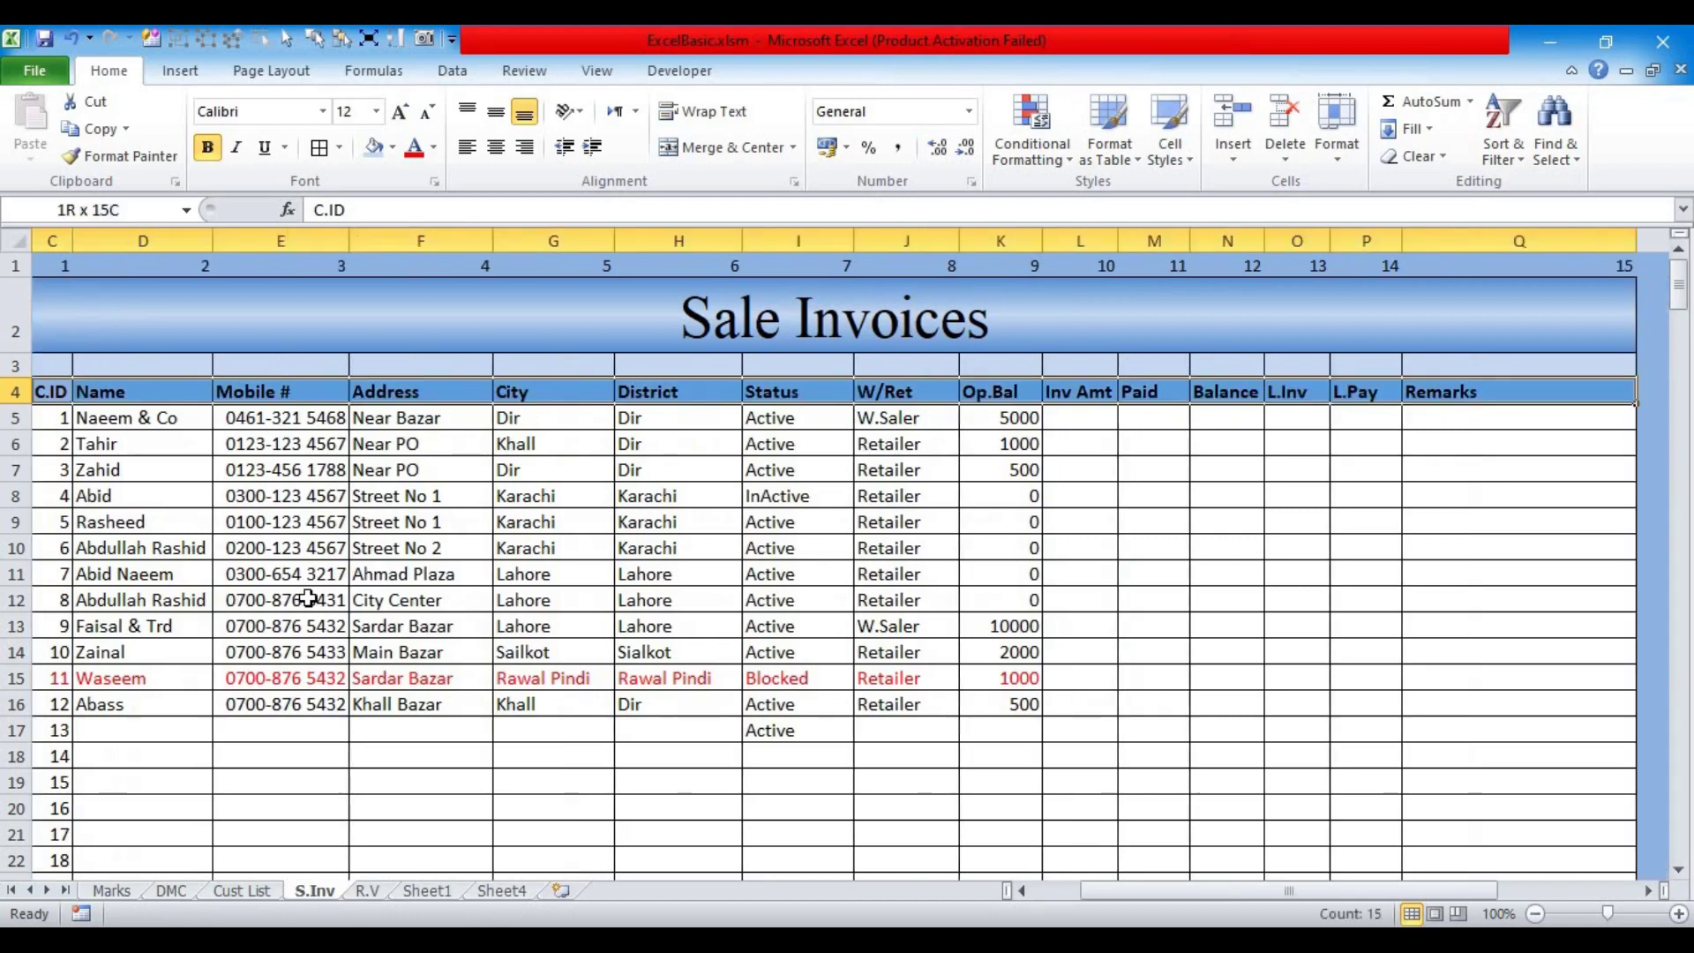
{"action": "key", "text": "Delete"}
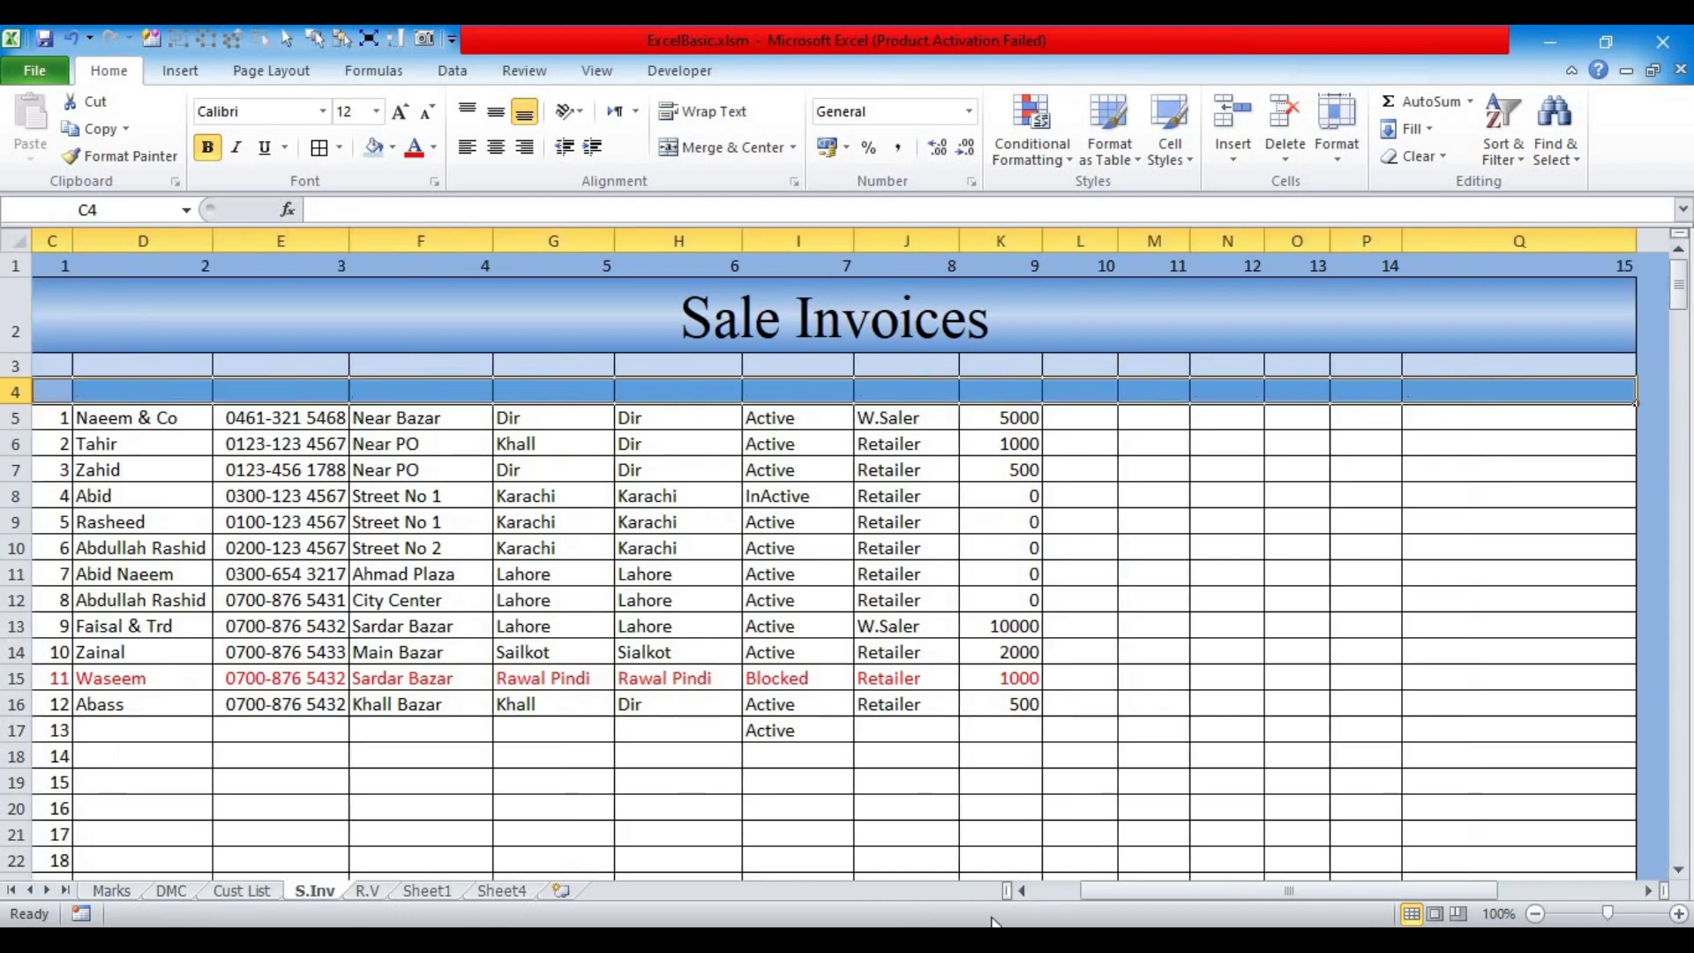
Step: Clear all customer records in C5:K34, leaving the bordered grid empty
{"action": "left_click_drag", "start_coordinate": [1110, 884], "coordinate": [1061, 884]}
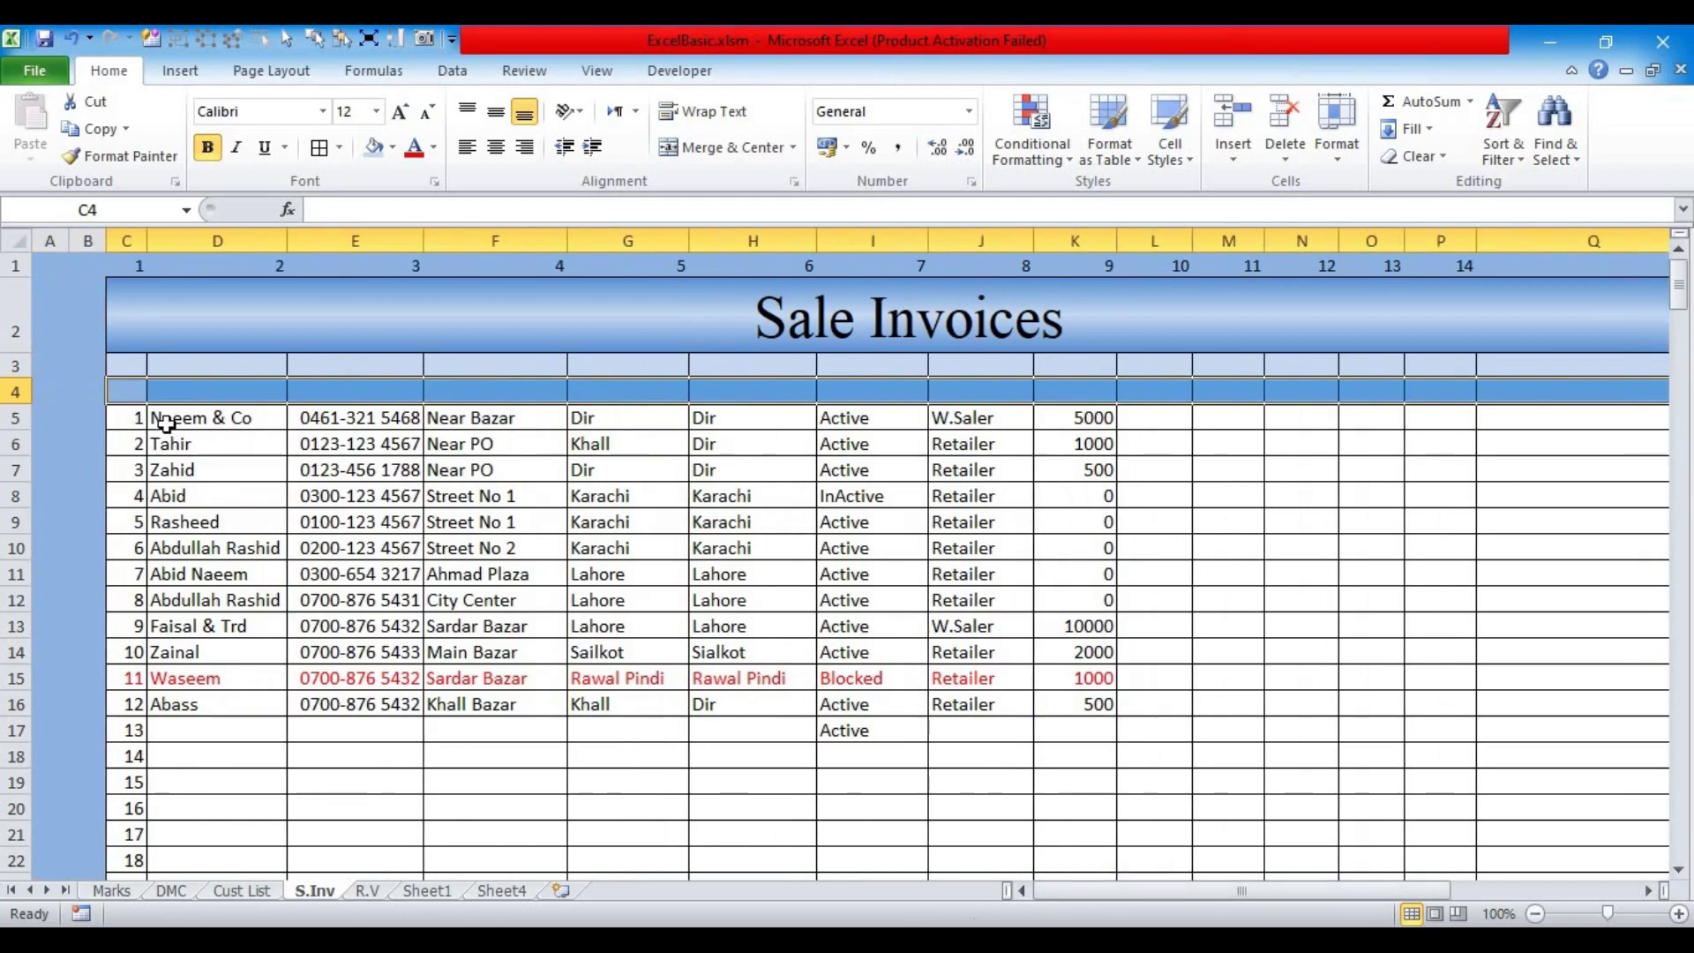
{"action": "left_click_drag", "start_coordinate": [984, 473], "coordinate": [1085, 868]}
{"action": "key", "text": "Delete"}
{"action": "scroll", "coordinate": [1009, 800], "scroll_direction": "up", "scroll_amount": 4}
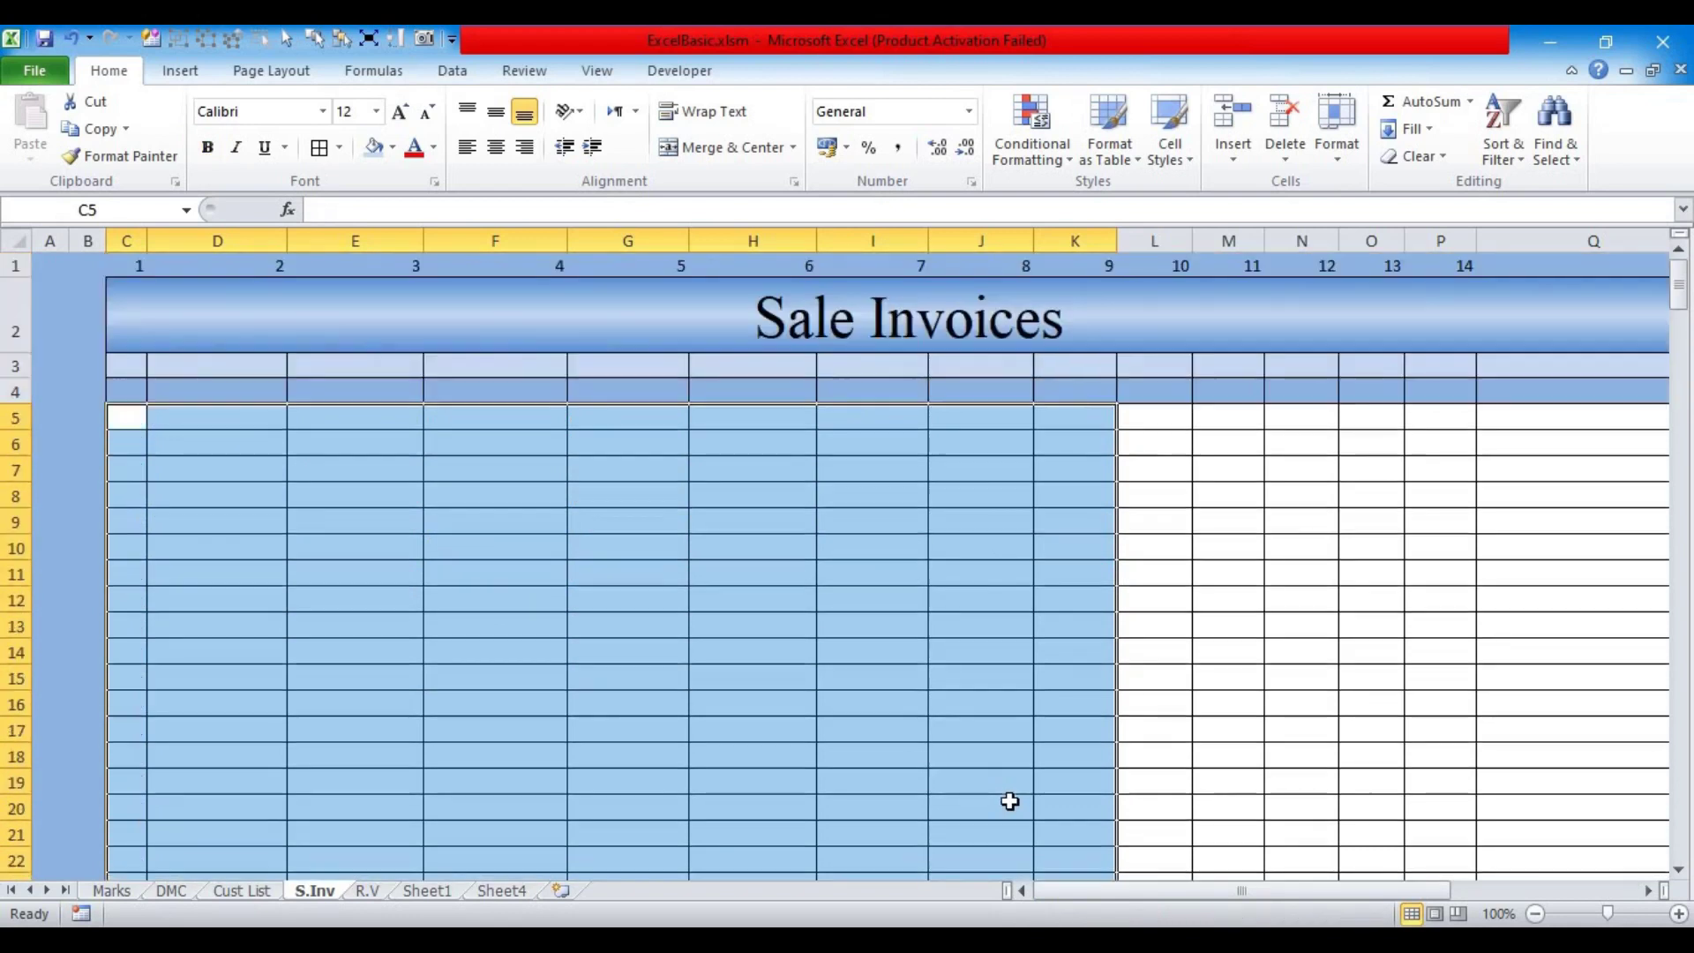
Step: Copy the whole Sale Invoices sheet and paste it into the blank R.V sheet
{"action": "left_click", "coordinate": [706, 554]}
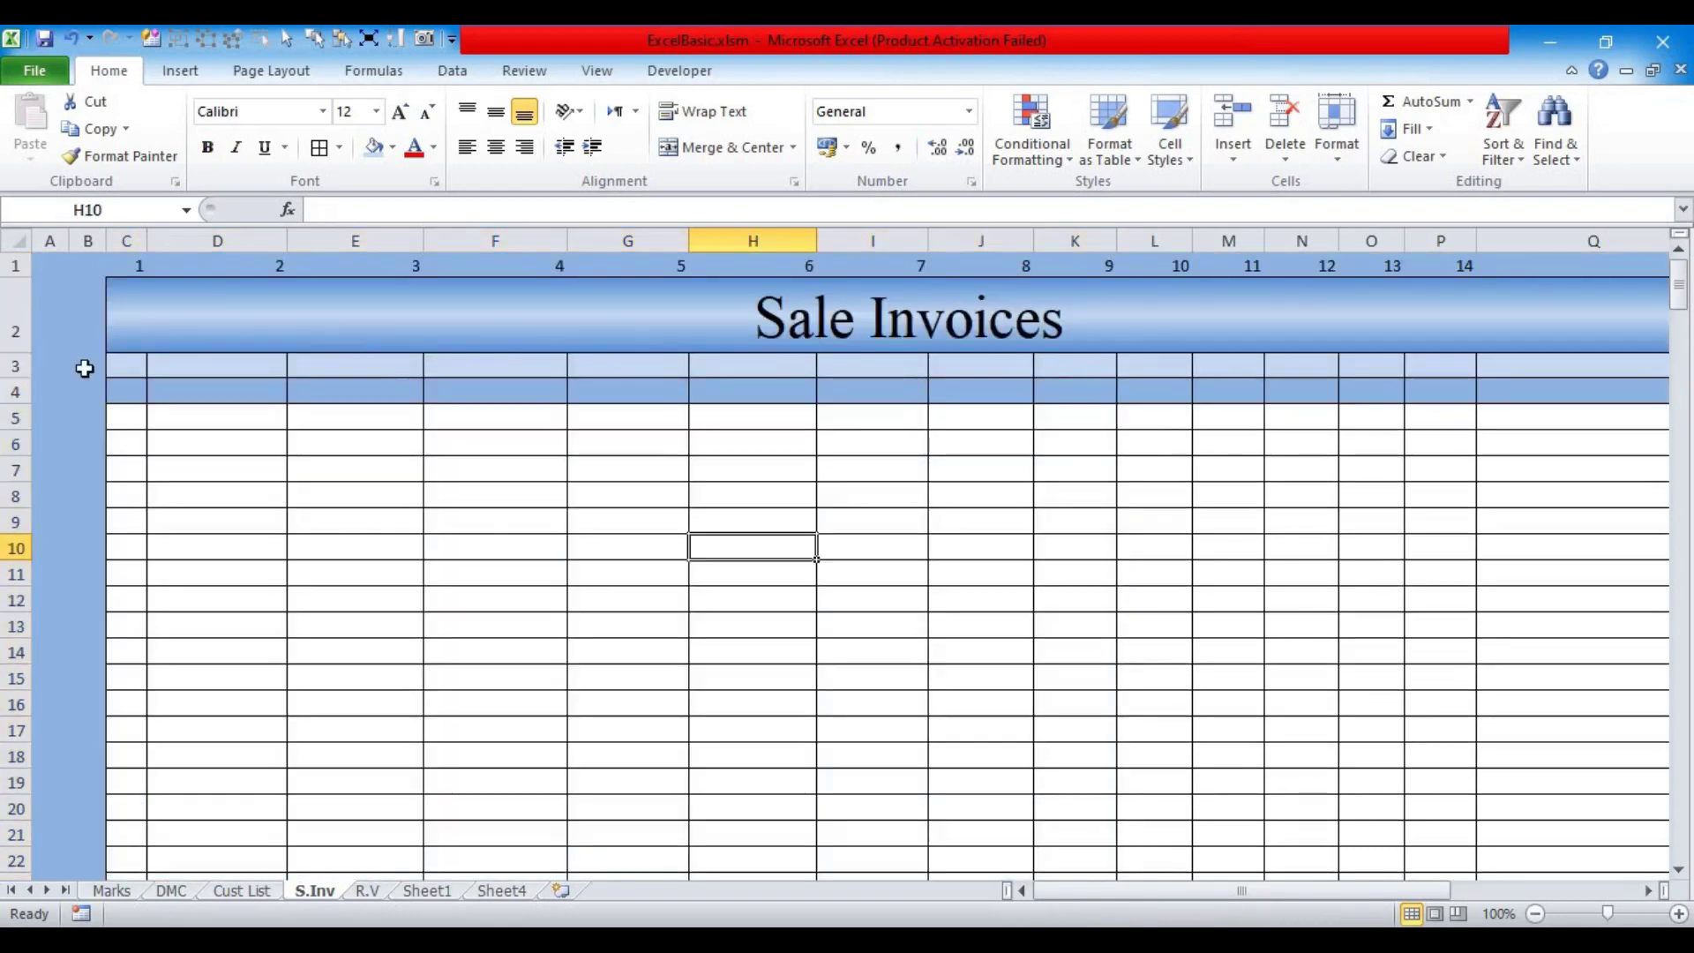
{"action": "left_click", "coordinate": [16, 240]}
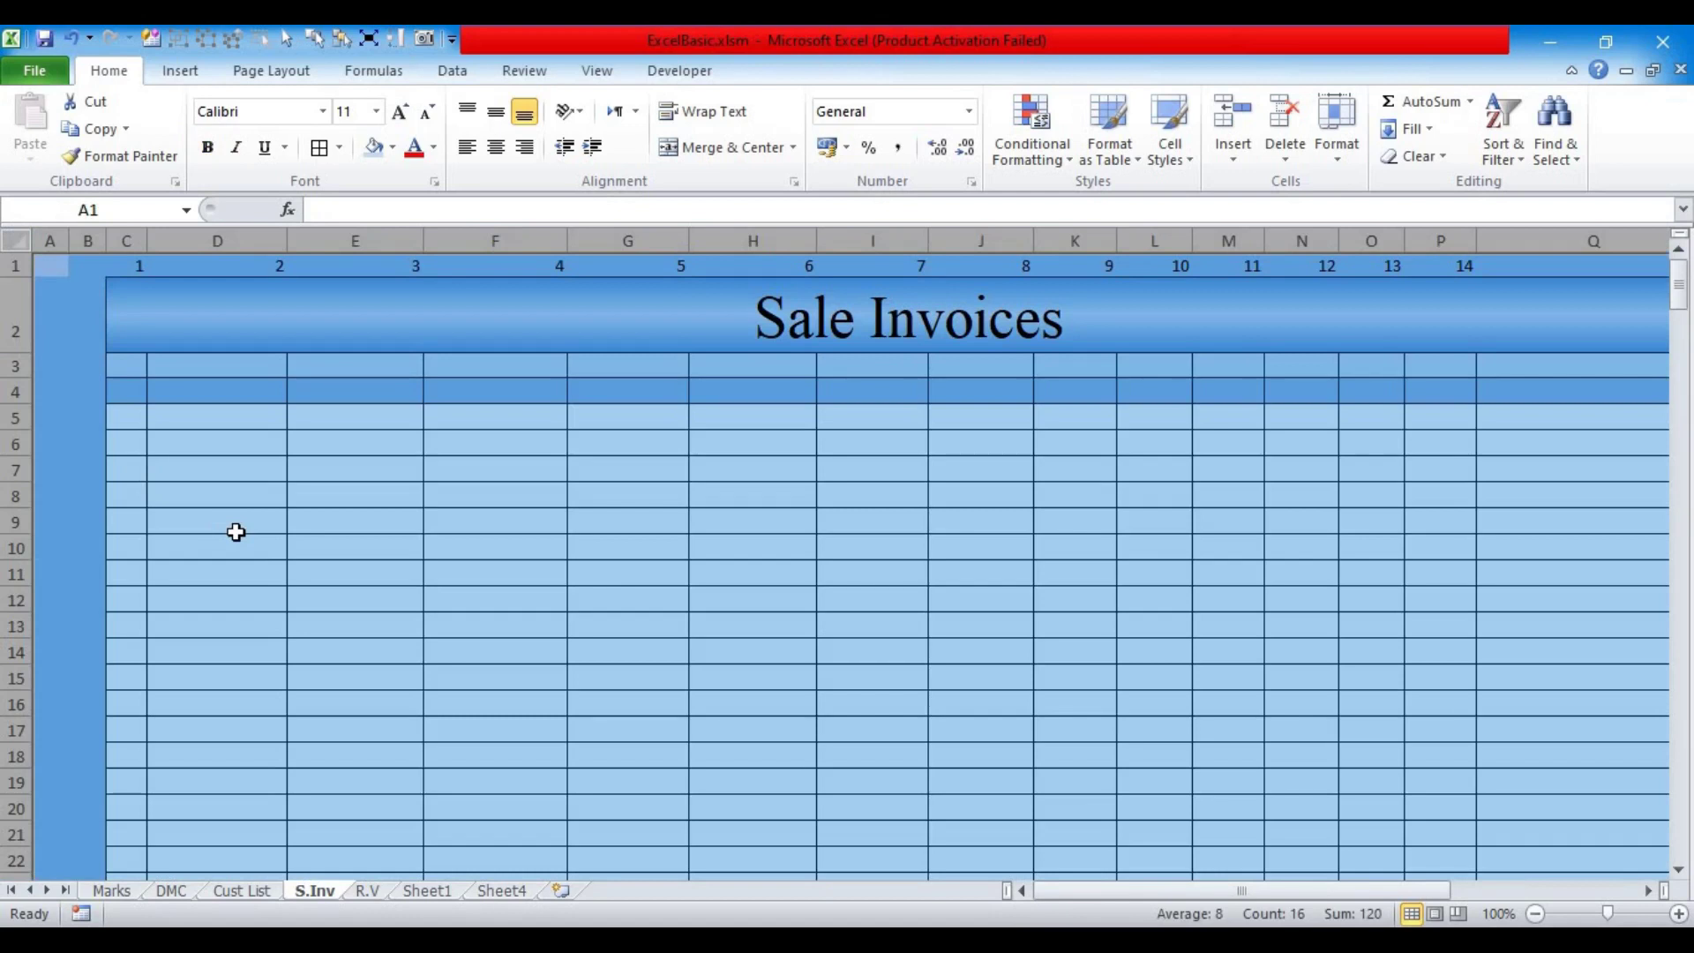
{"action": "key", "text": "ctrl+c"}
{"action": "left_click", "coordinate": [379, 891]}
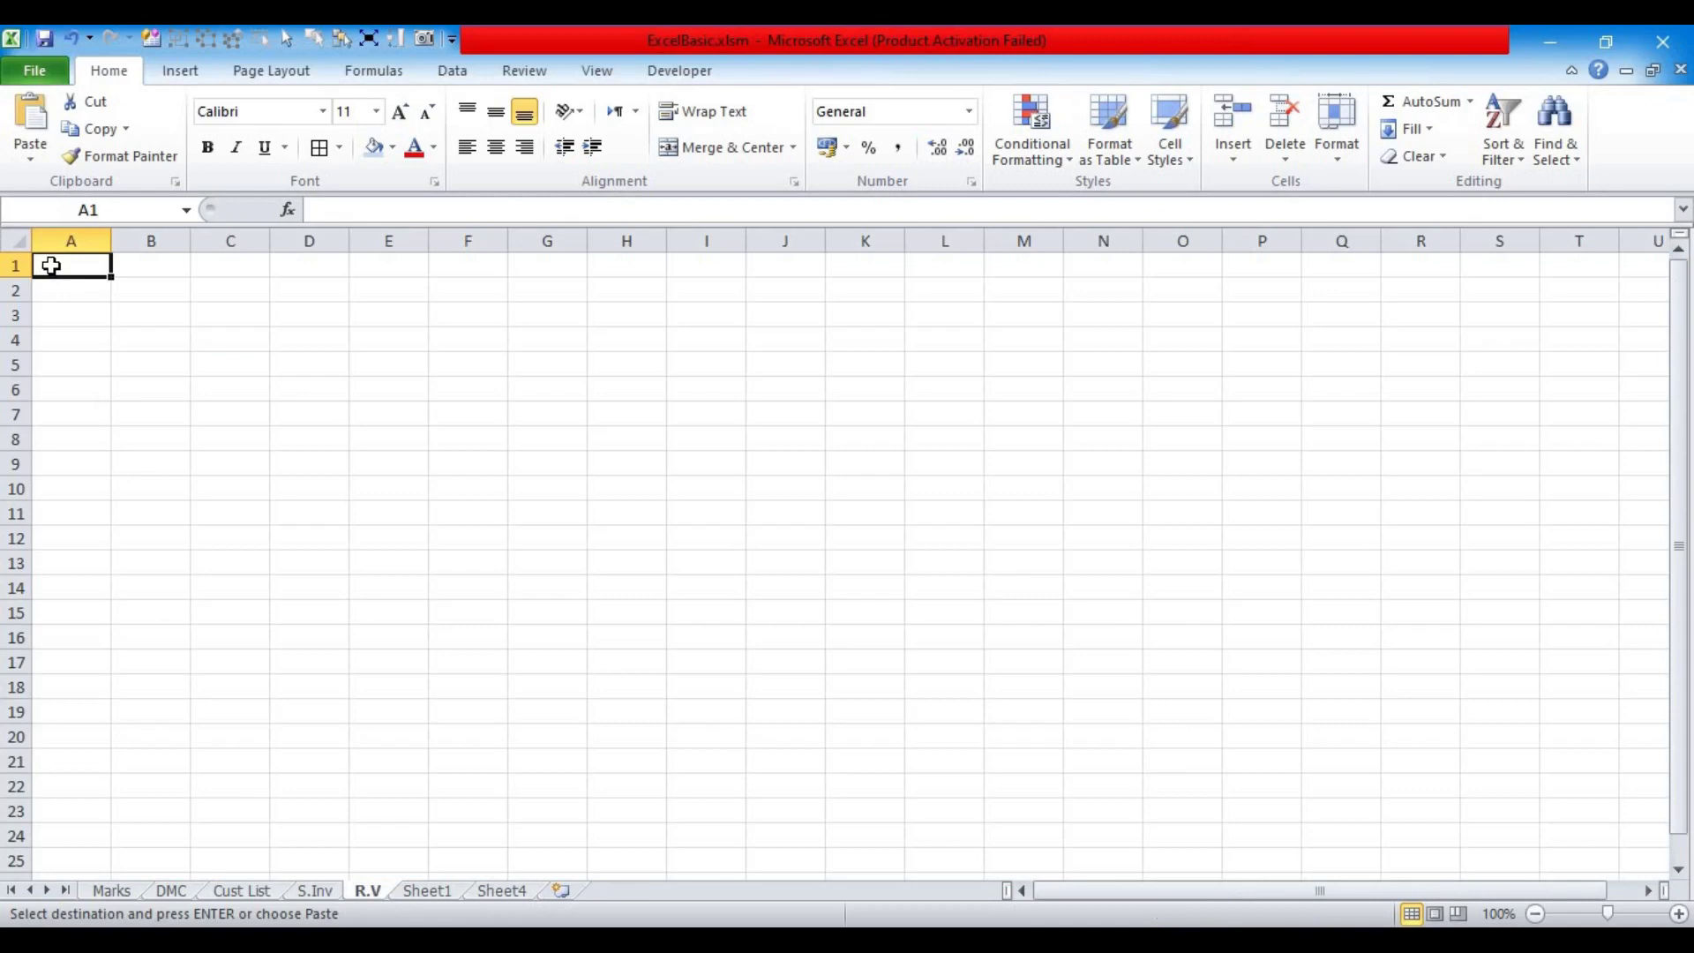
{"action": "key", "text": "ctrl+v"}
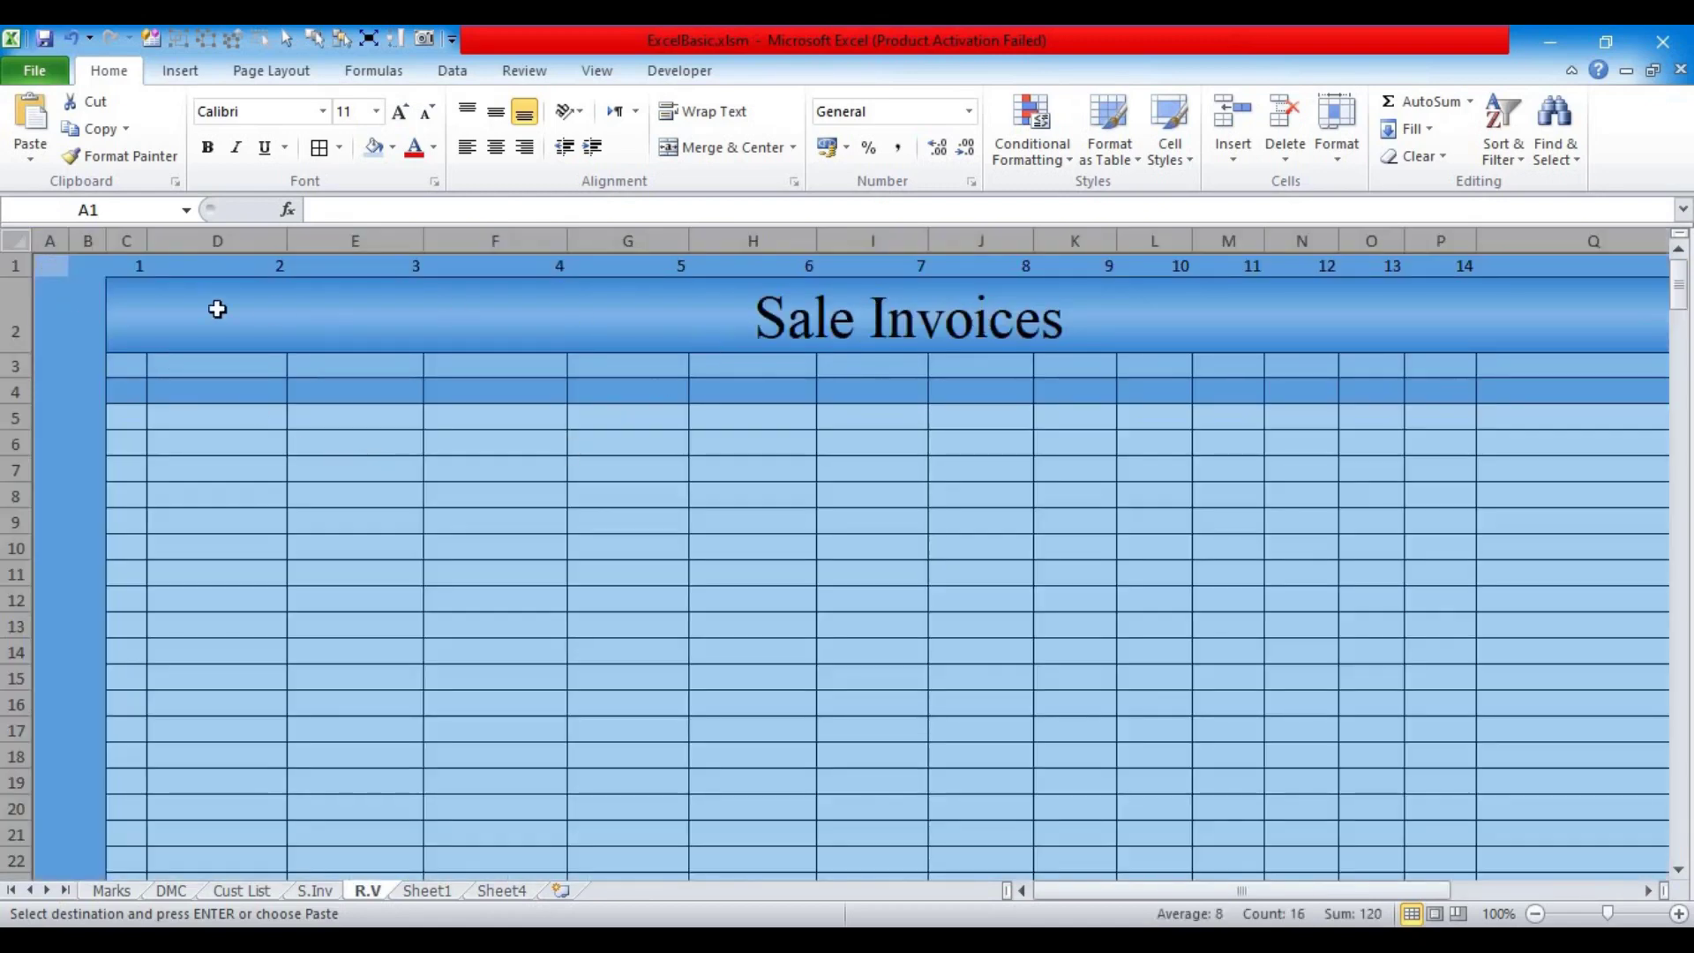
Step: Retitle the R.V banner to 'Receipt Vouchers' and return to Sale Invoices
{"action": "left_click", "coordinate": [140, 317]}
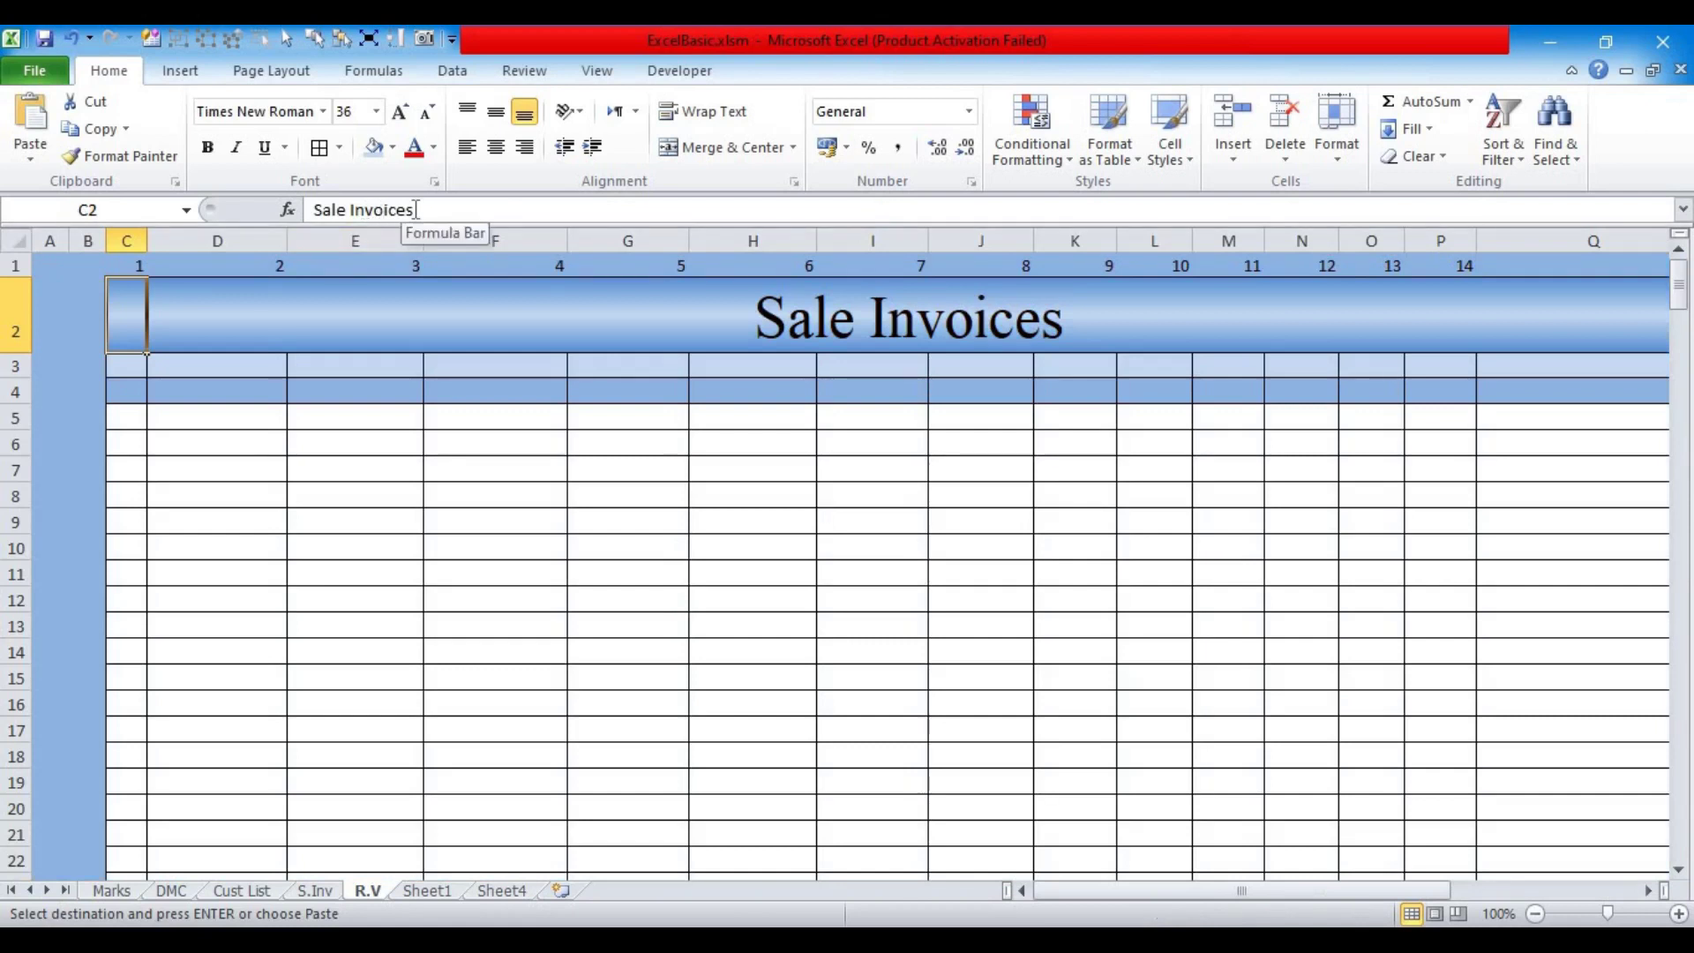
{"action": "left_click_drag", "start_coordinate": [422, 210], "coordinate": [269, 215]}
{"action": "type", "text": "R"}
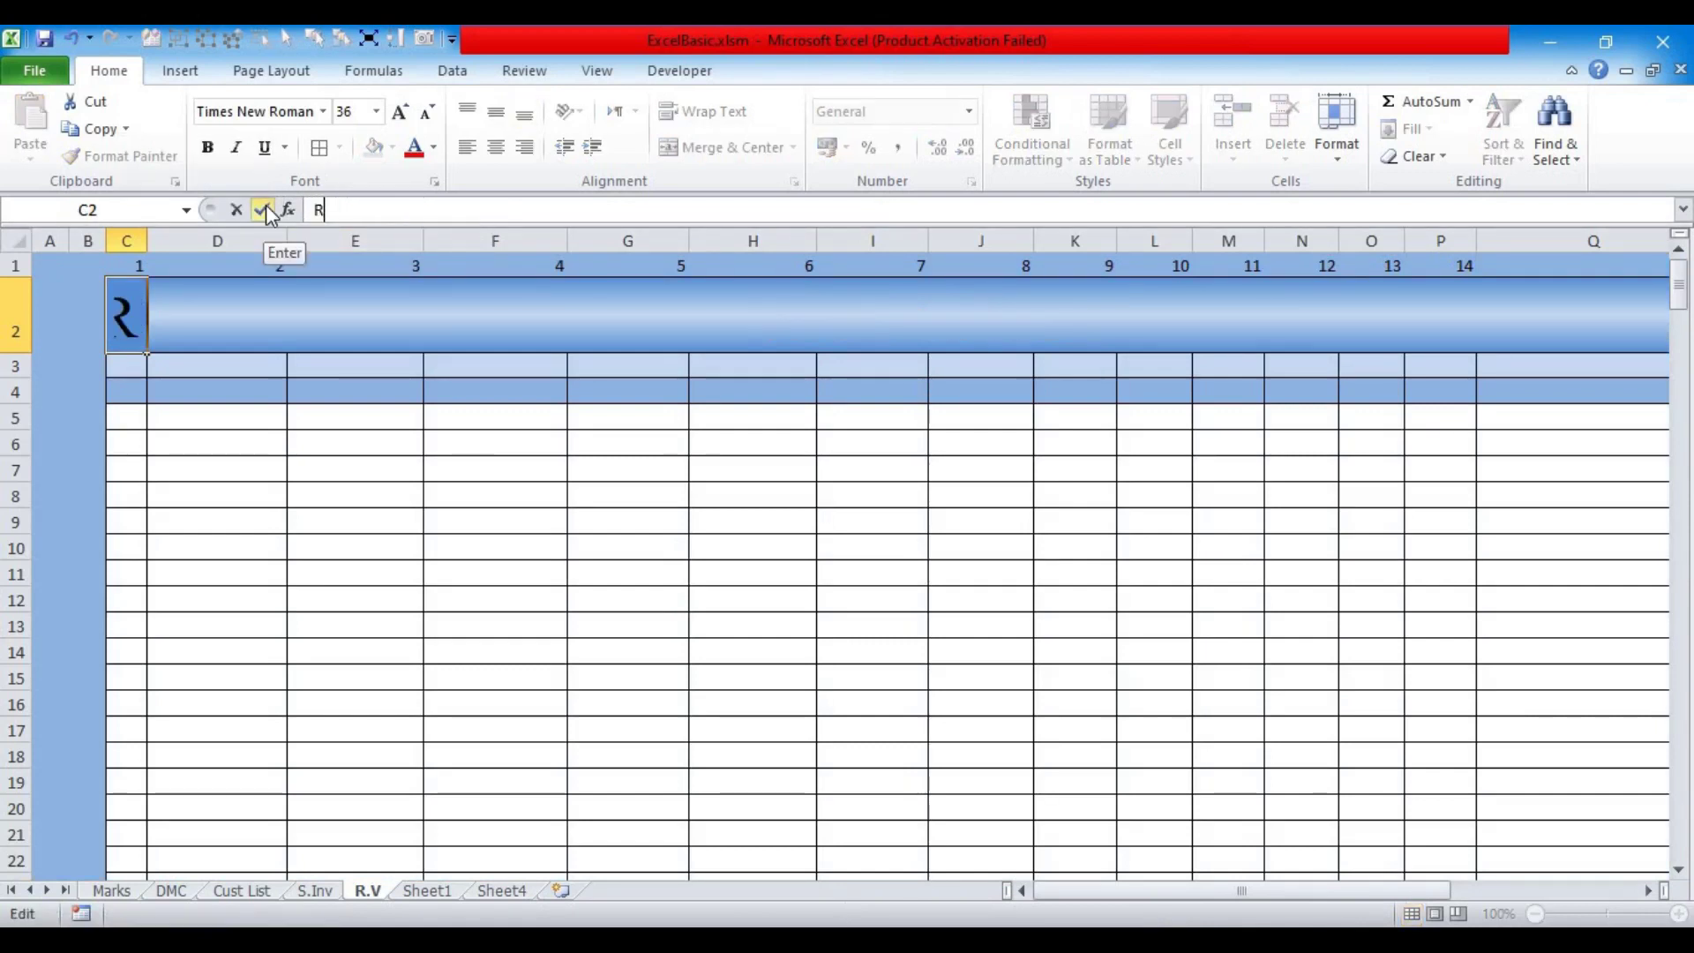
{"action": "type", "text": "eceipt Vouchers"}
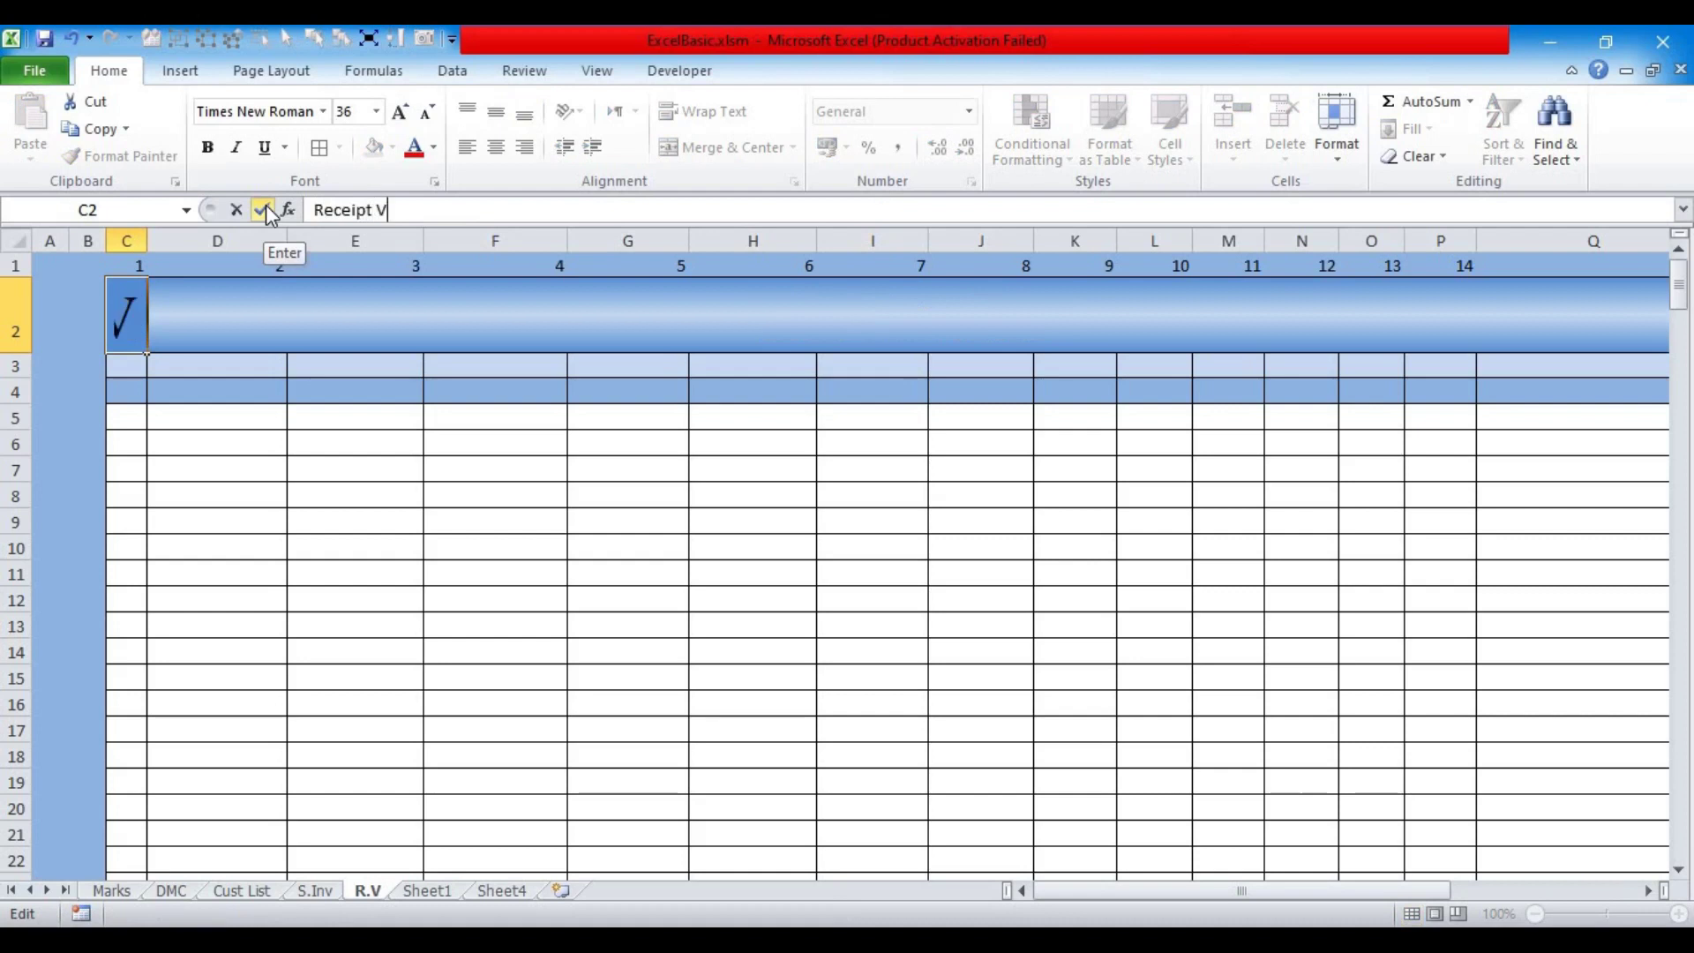
{"action": "key", "text": "Return"}
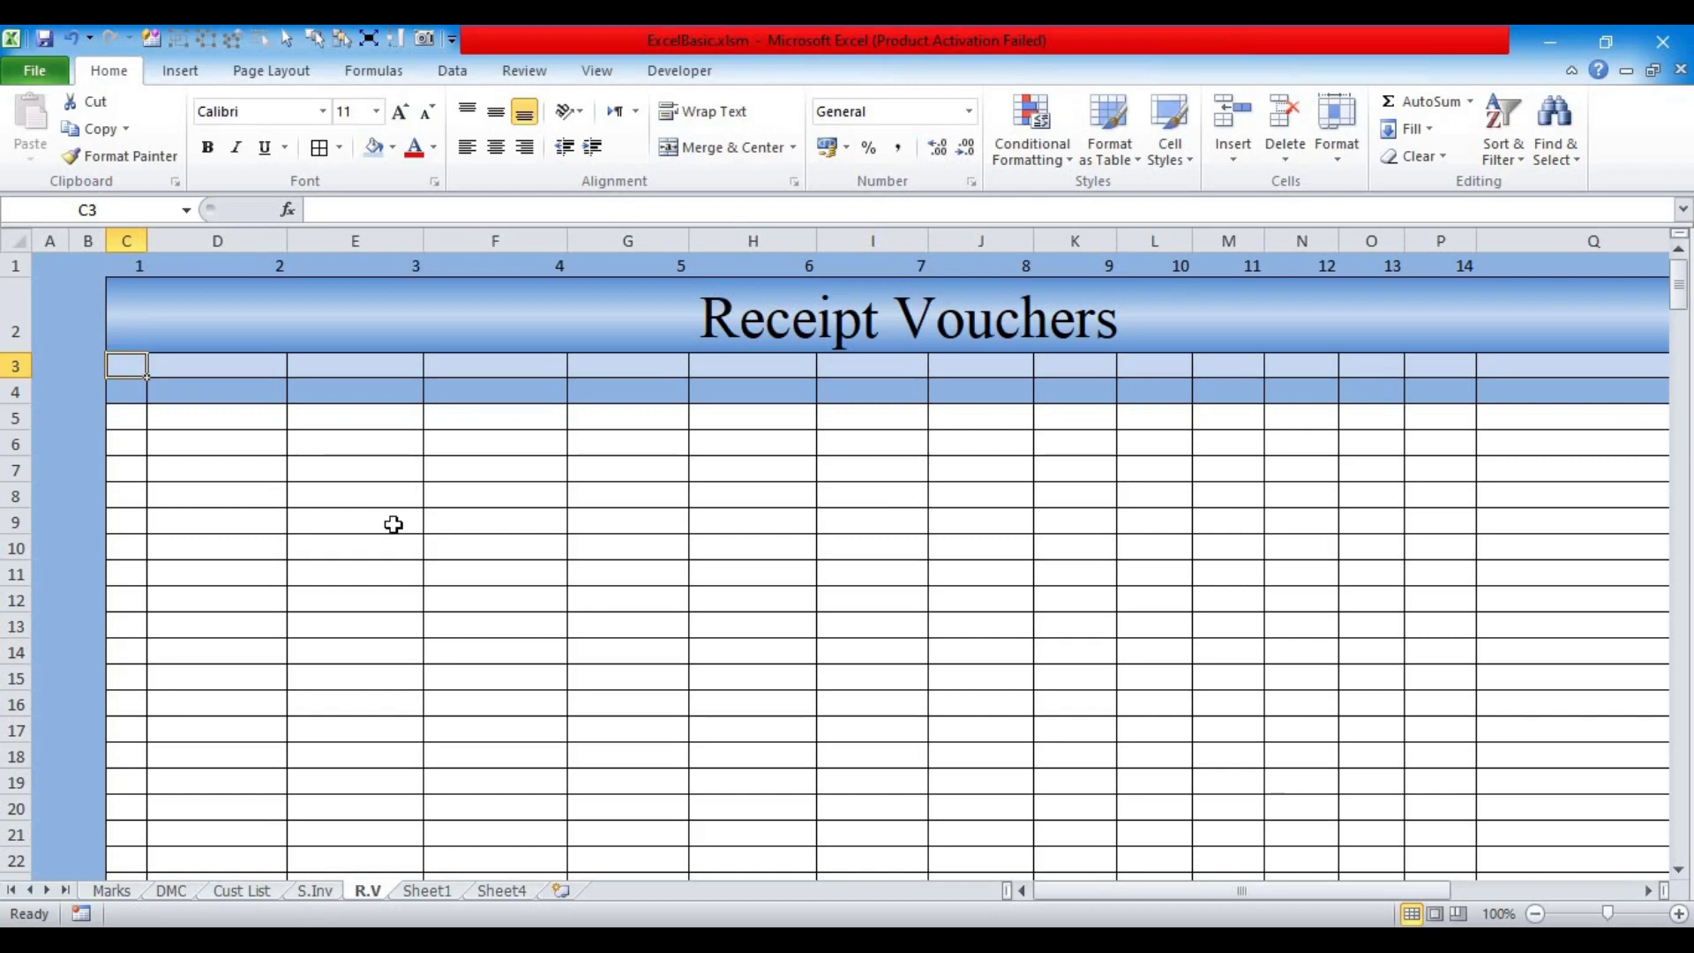
{"action": "key", "text": "ctrl+Page_Up"}
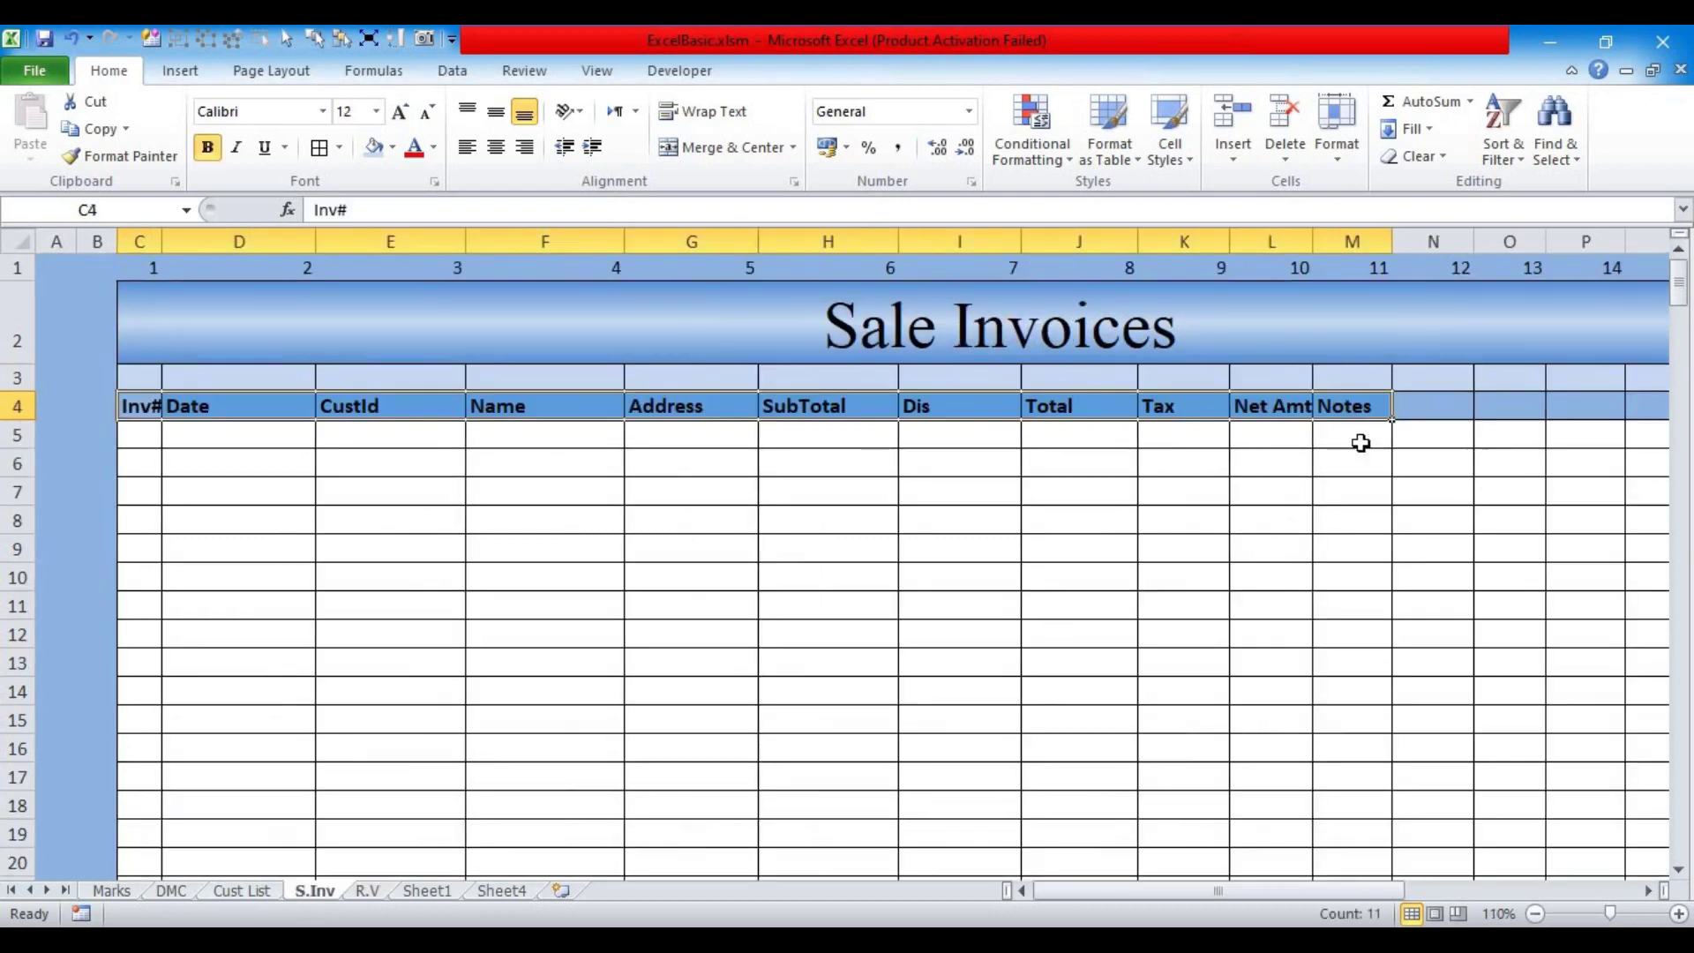
Step: Widen column C to fit Inv# and delete the spare columns N through Q
{"action": "left_click", "coordinate": [221, 494]}
{"action": "left_click_drag", "start_coordinate": [158, 241], "coordinate": [181, 242]}
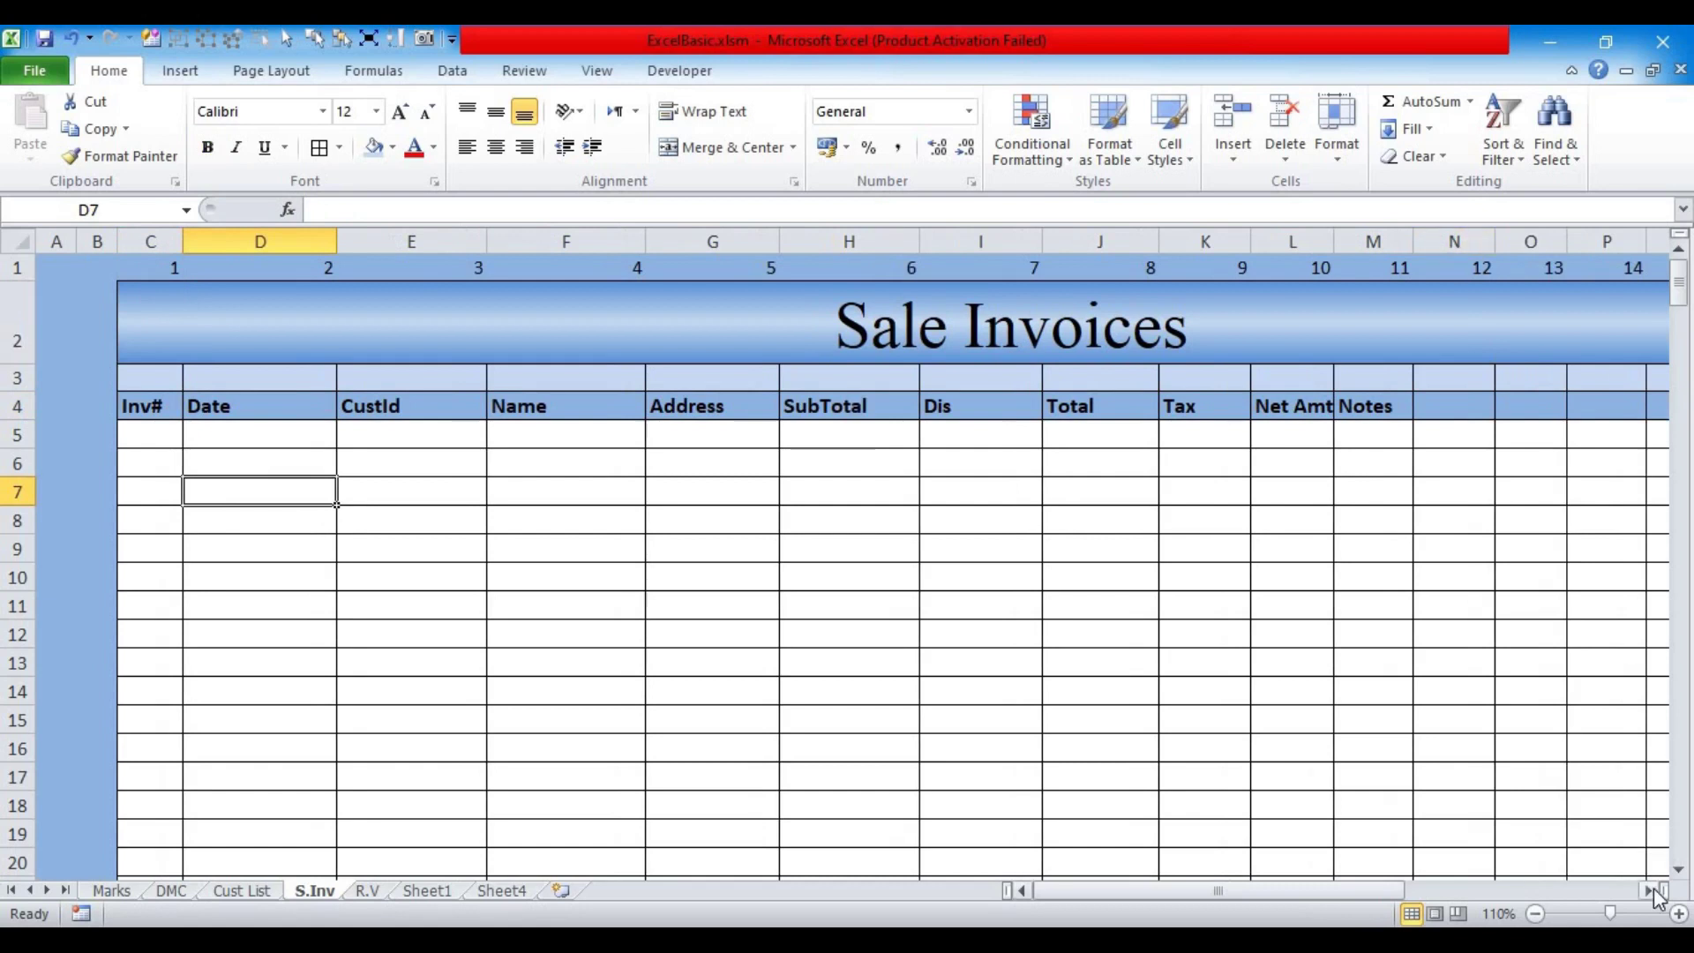
{"action": "scroll", "coordinate": [1652, 876], "scroll_direction": "right", "scroll_amount": 6}
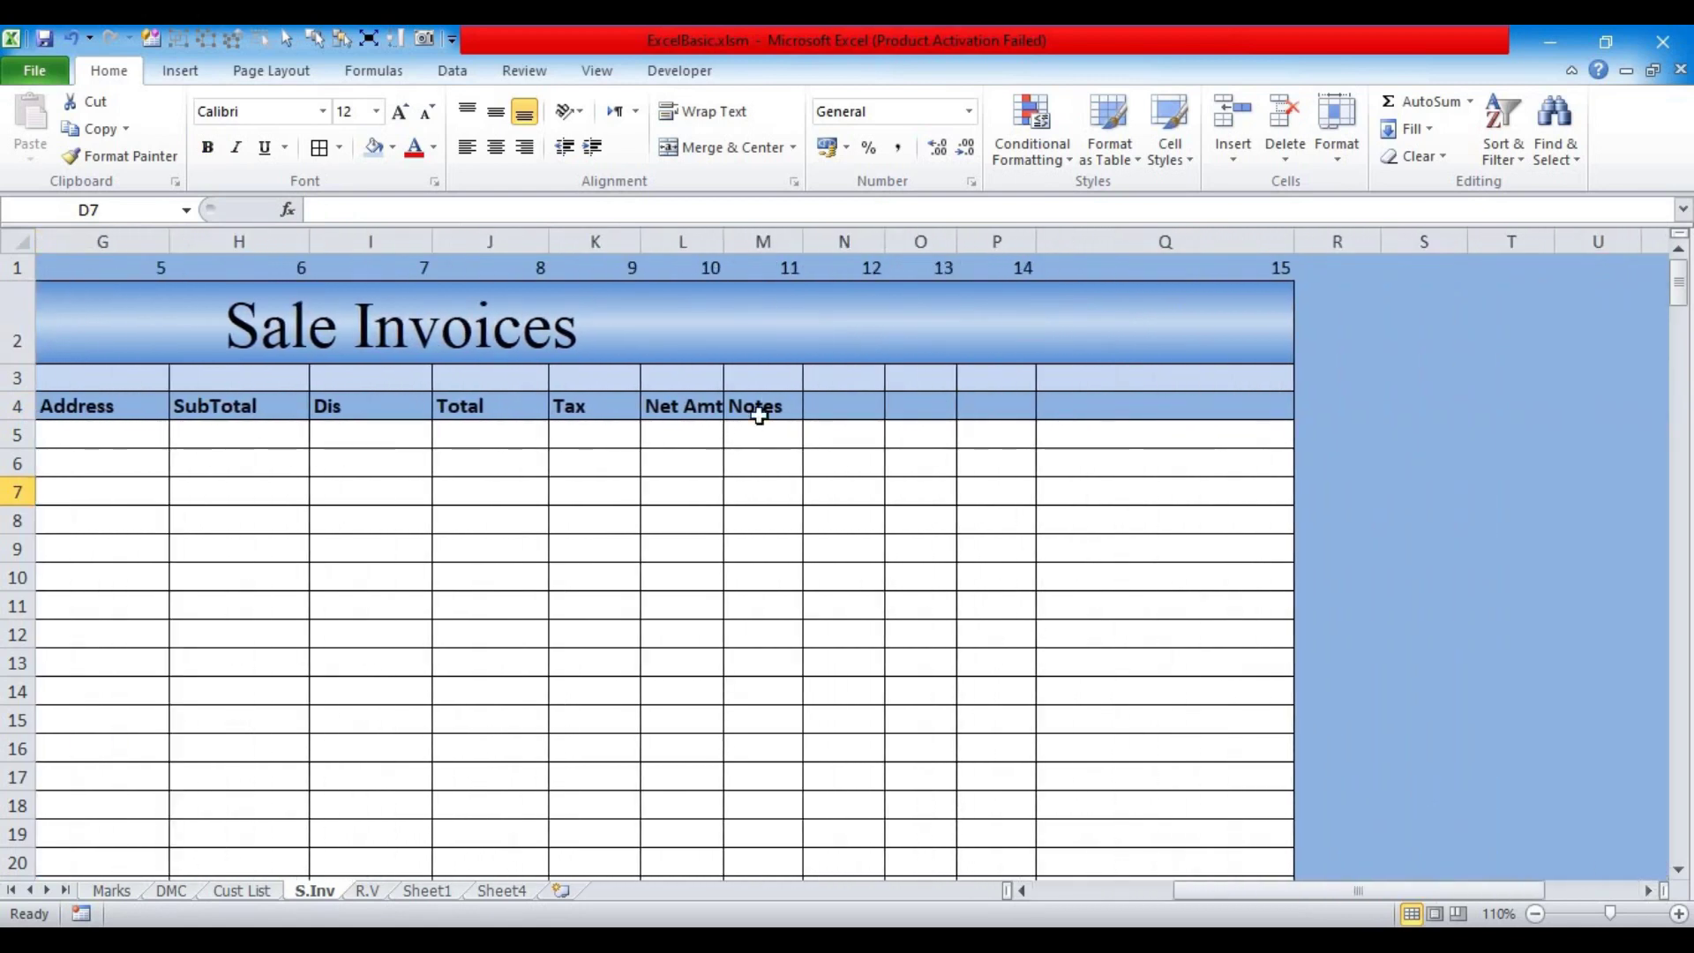
{"action": "left_click_drag", "start_coordinate": [839, 237], "coordinate": [1111, 247]}
{"action": "right_click", "coordinate": [1112, 249]}
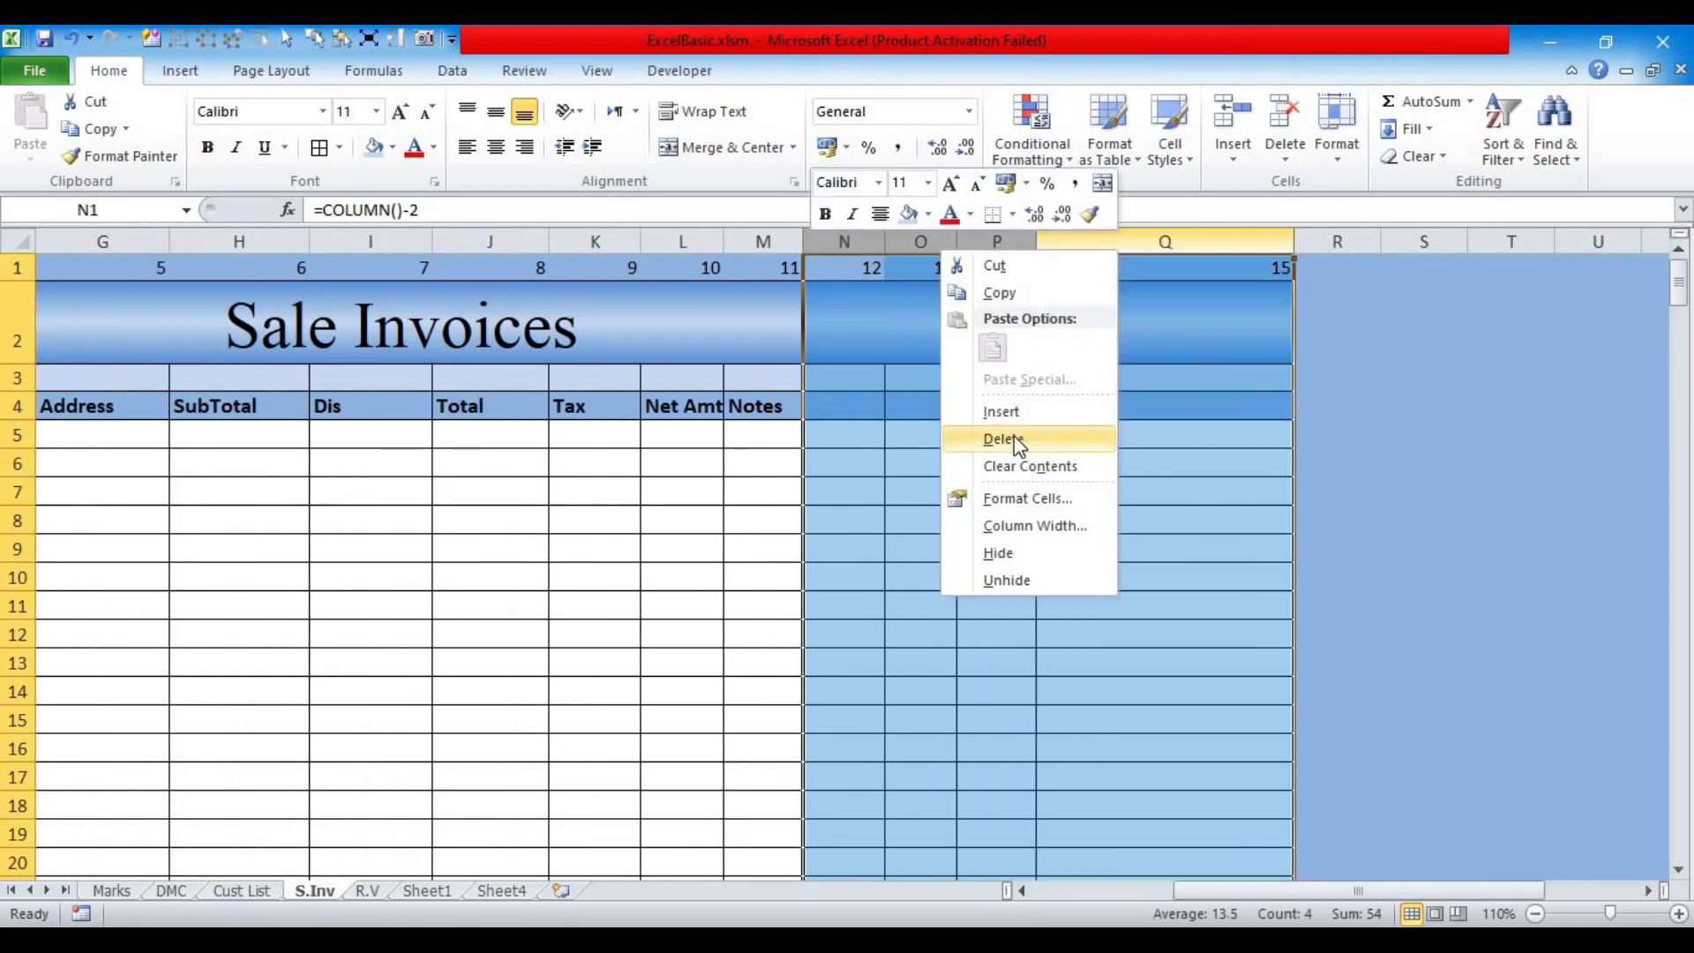
{"action": "left_click", "coordinate": [1014, 438]}
{"action": "left_click", "coordinate": [869, 692]}
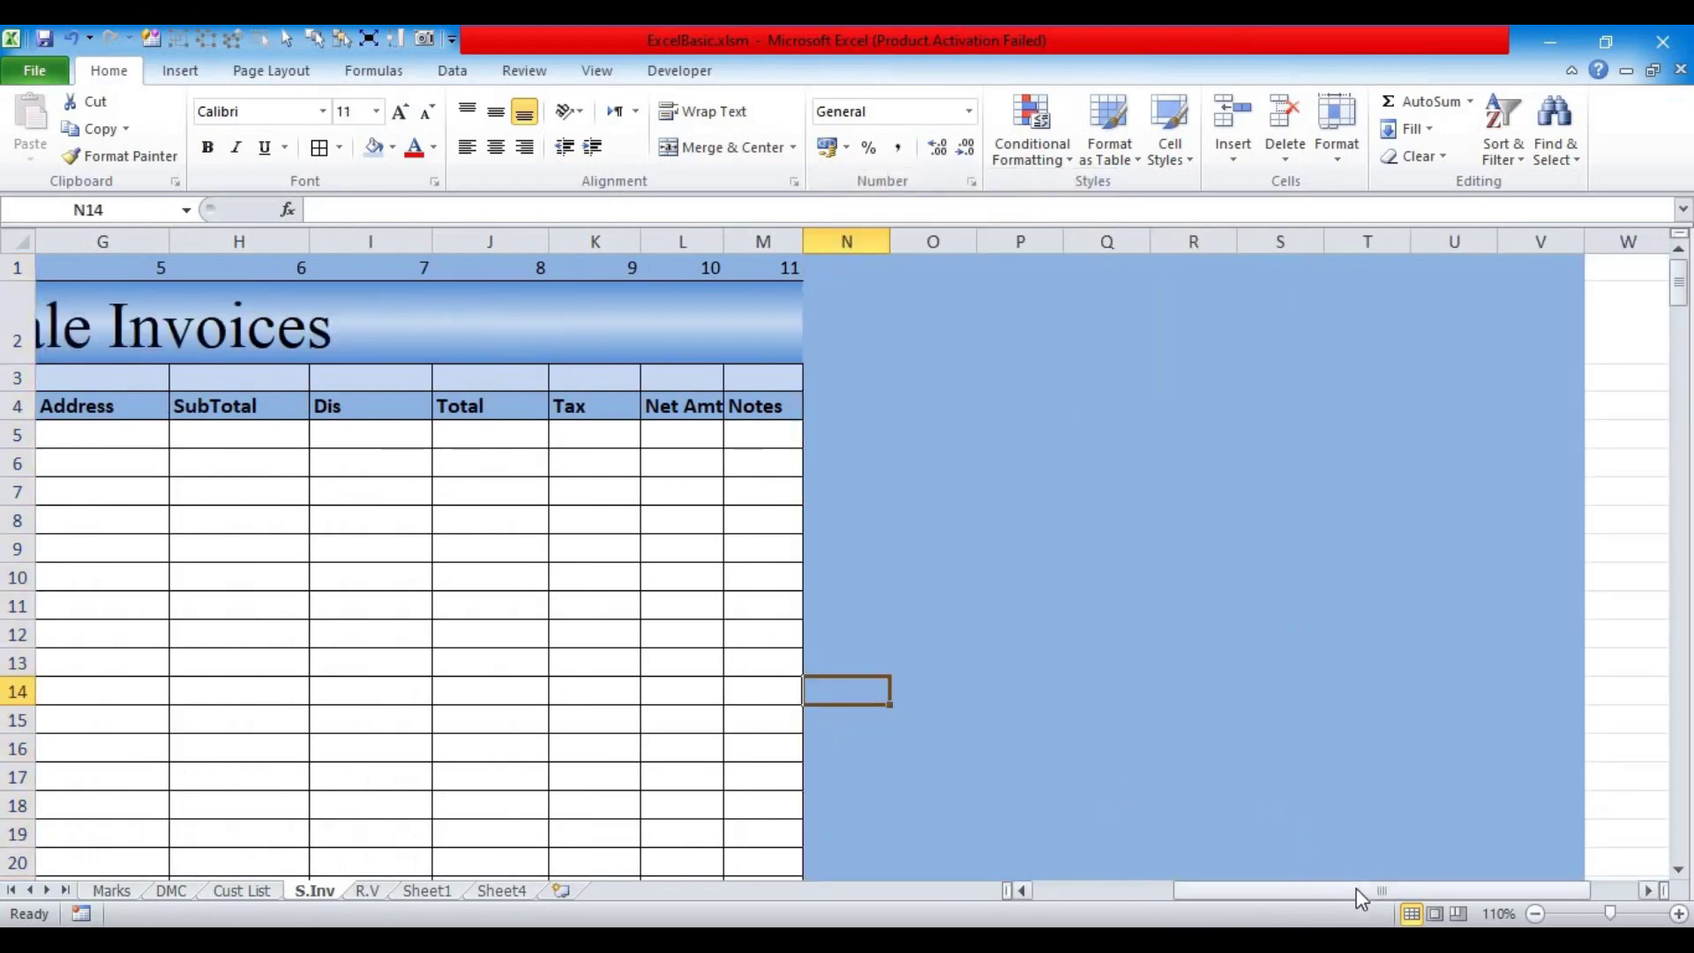
Step: Add a right border to cell M2 at the title's right end
{"action": "left_click_drag", "start_coordinate": [1357, 887], "coordinate": [1125, 900]}
{"action": "left_click", "coordinate": [1202, 559]}
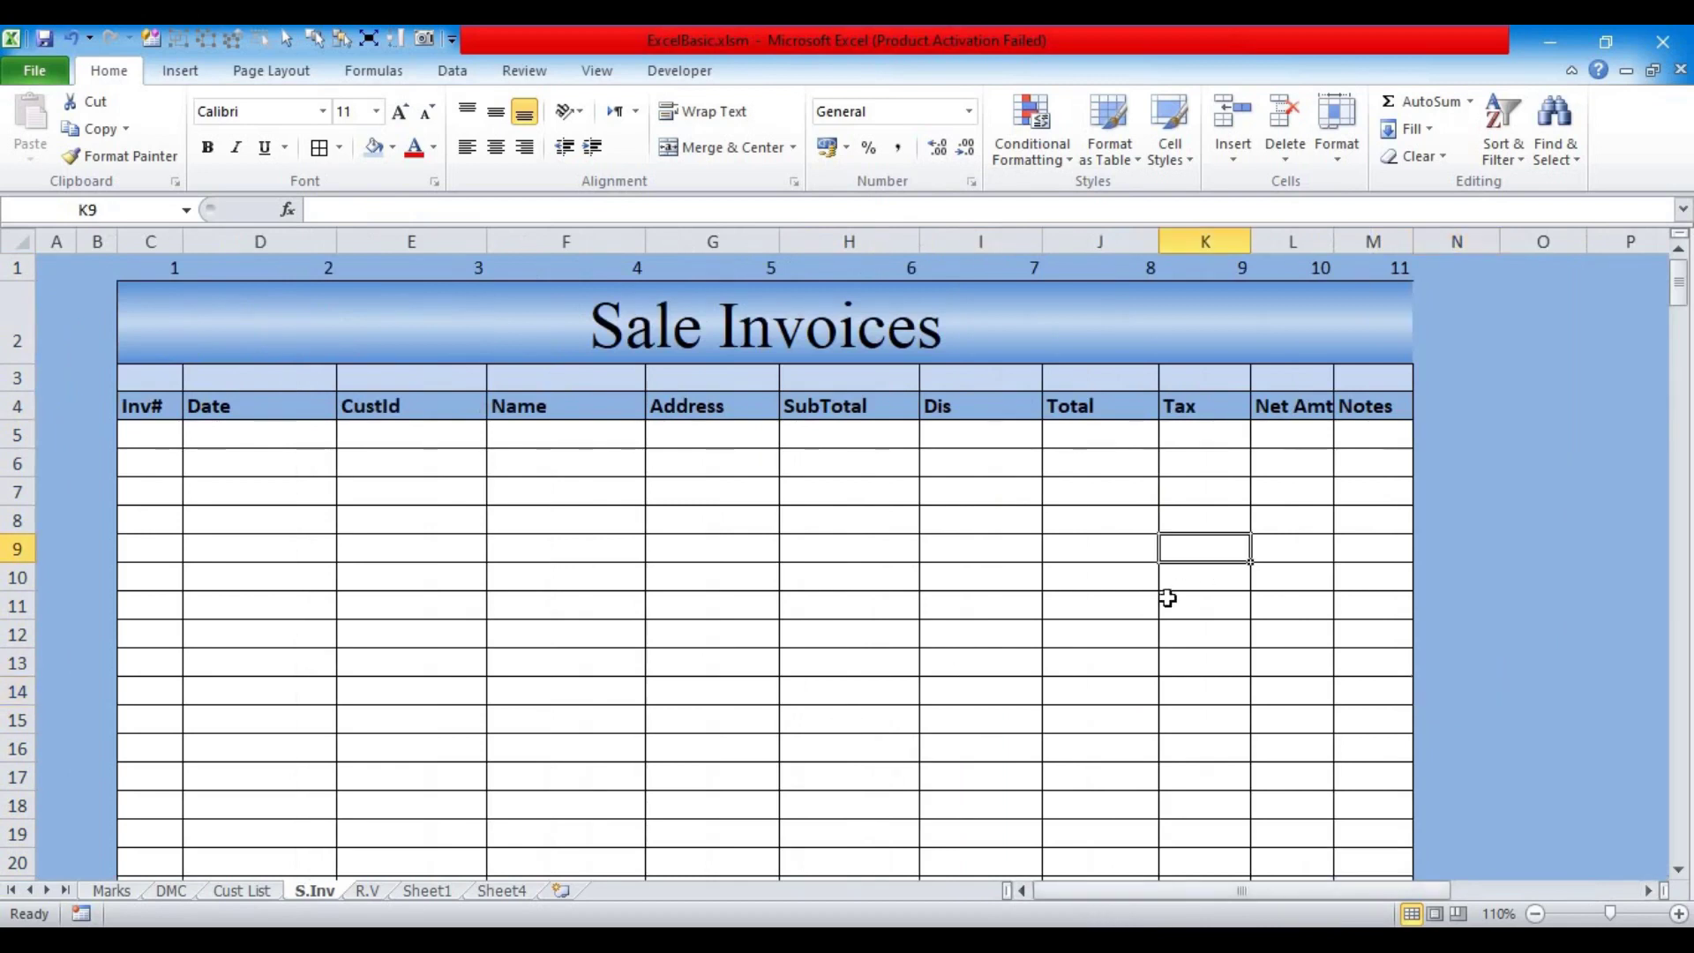
{"action": "left_click", "coordinate": [1395, 319]}
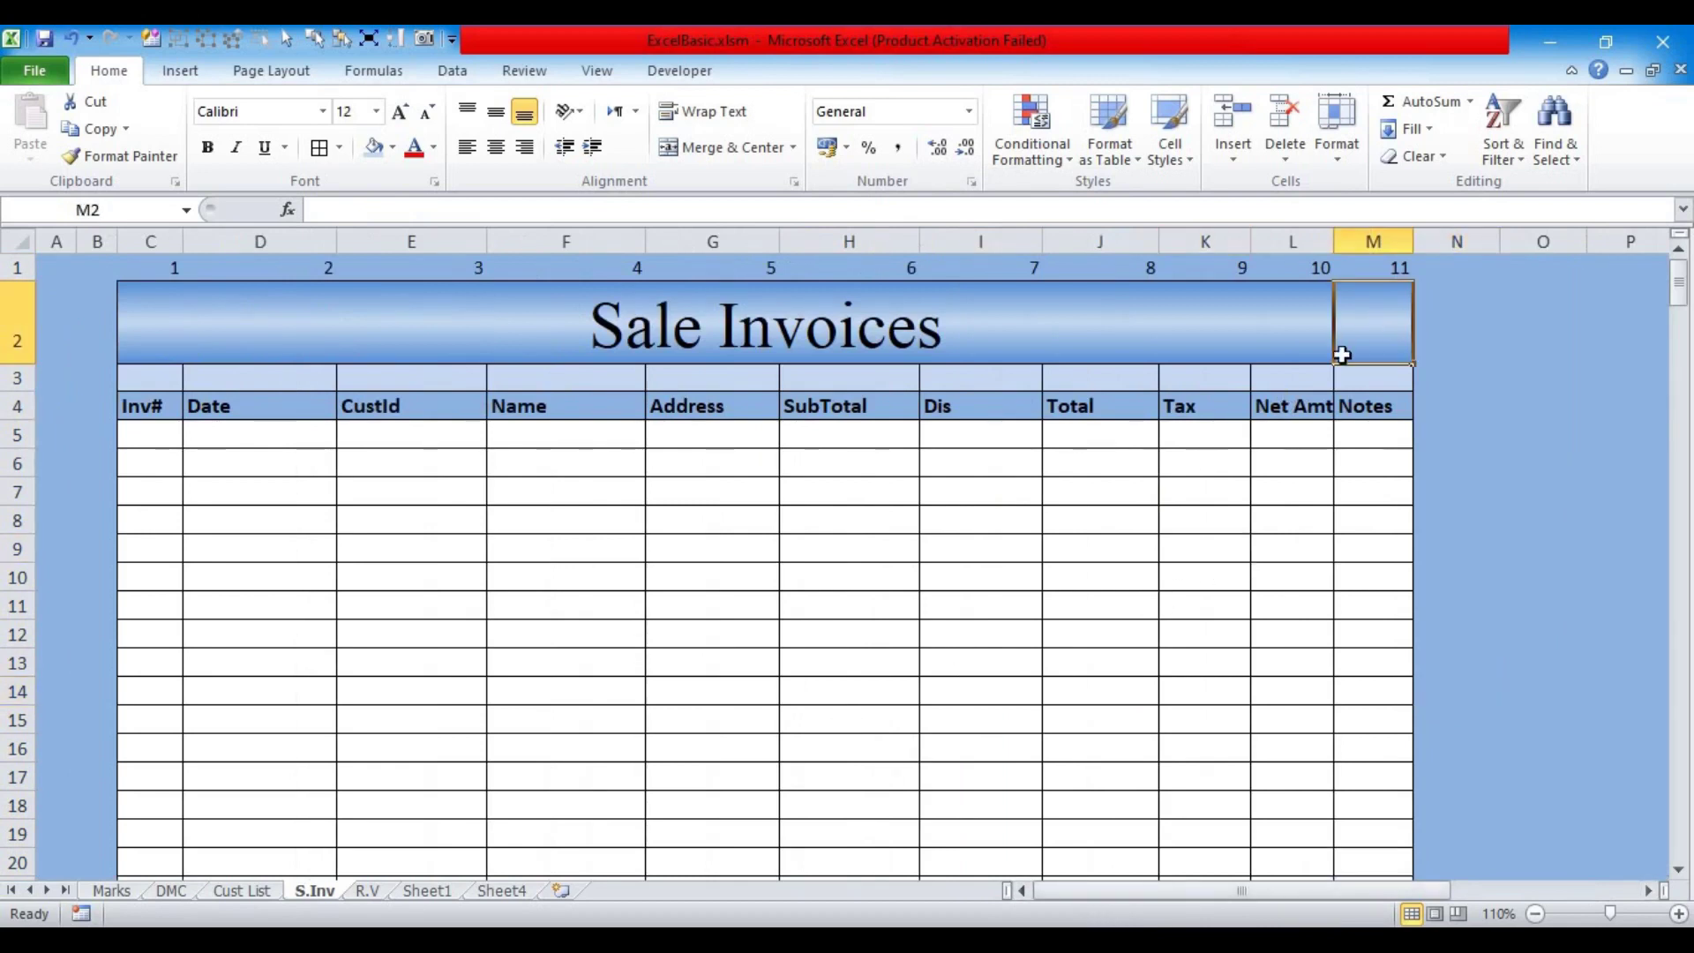
{"action": "left_click", "coordinate": [339, 159]}
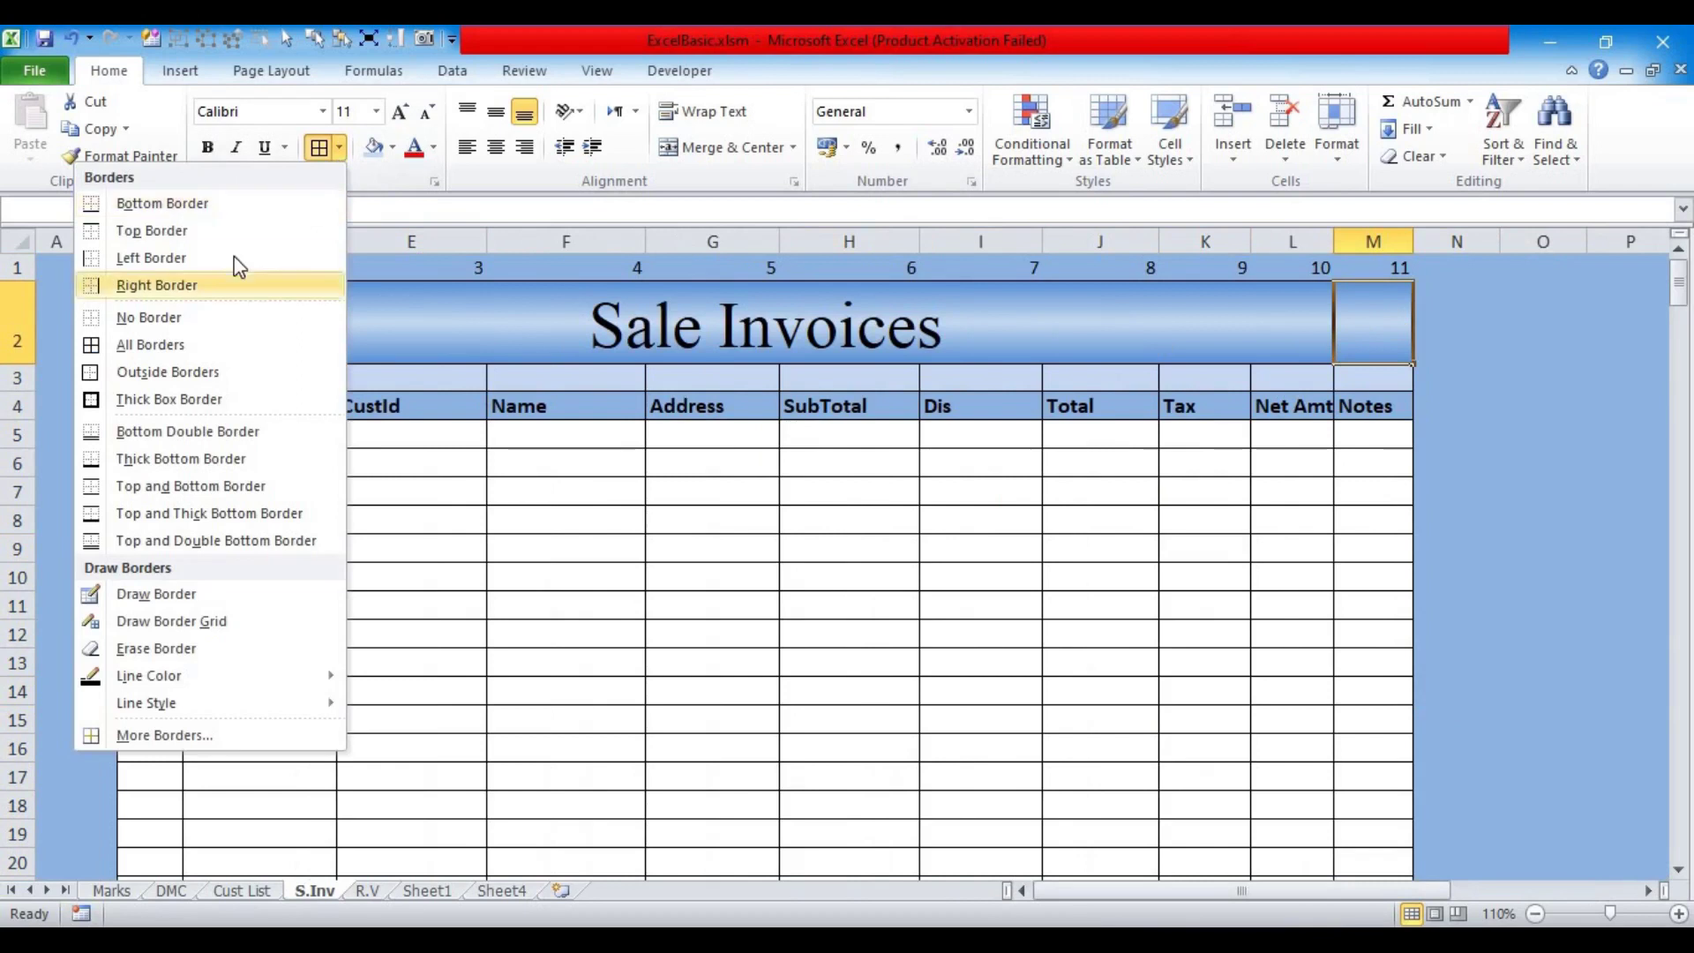
{"action": "left_click", "coordinate": [172, 287]}
{"action": "left_click", "coordinate": [899, 550]}
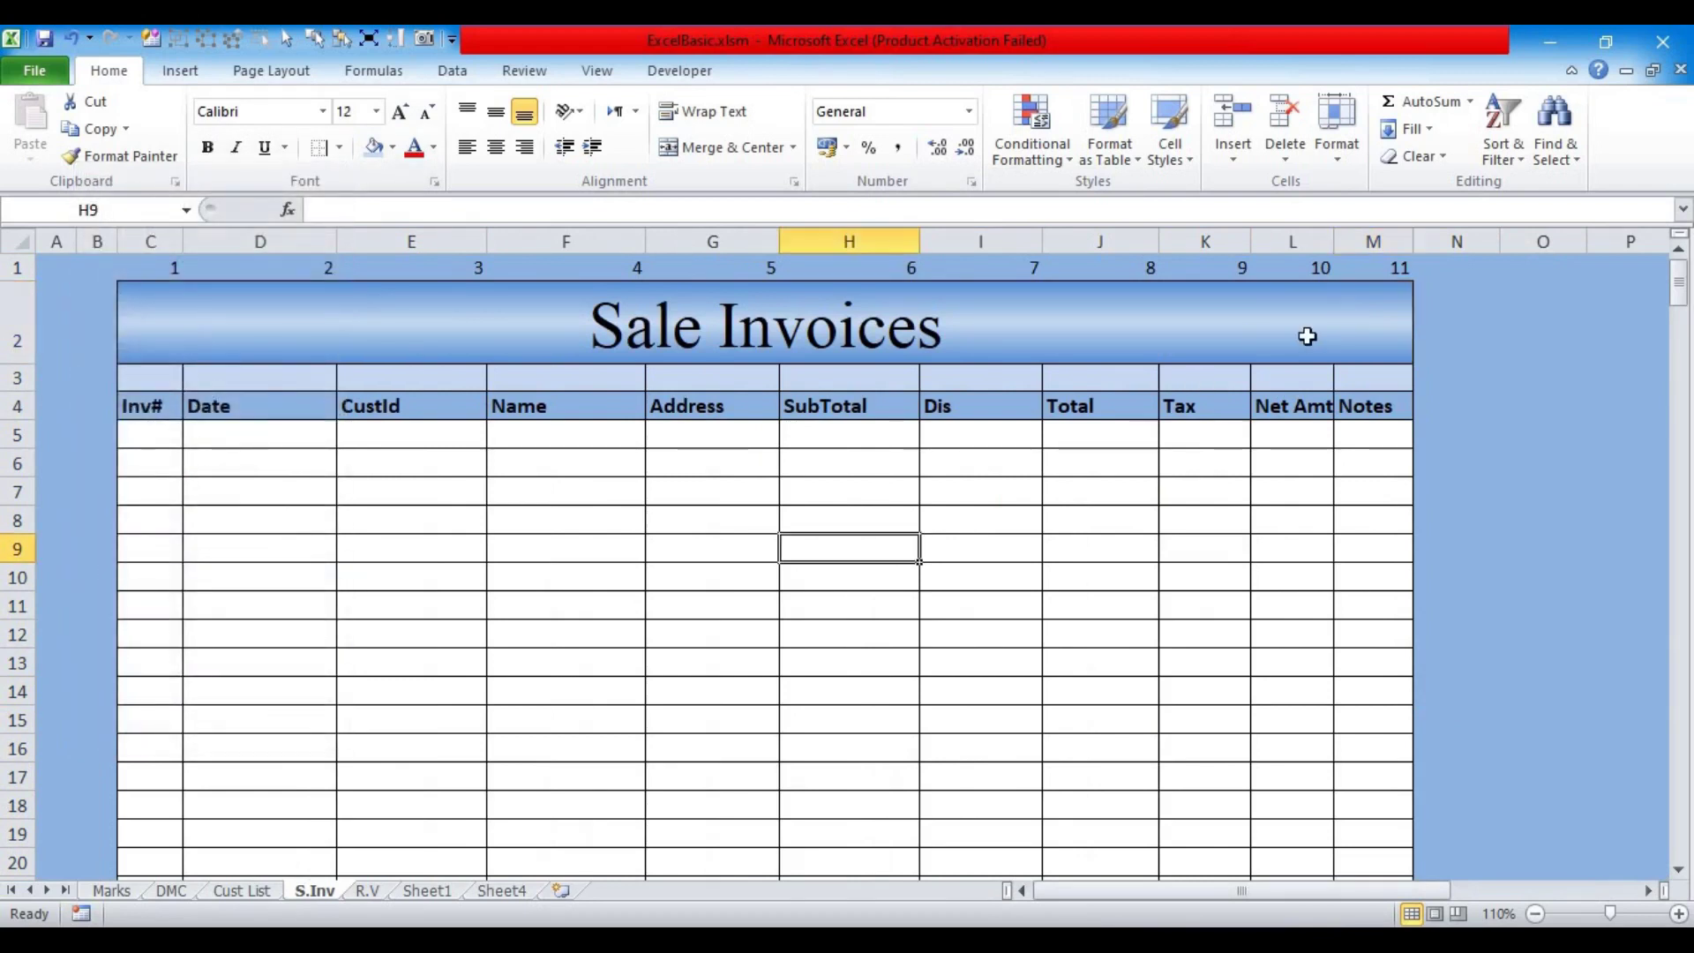
{"action": "left_click", "coordinate": [367, 890]}
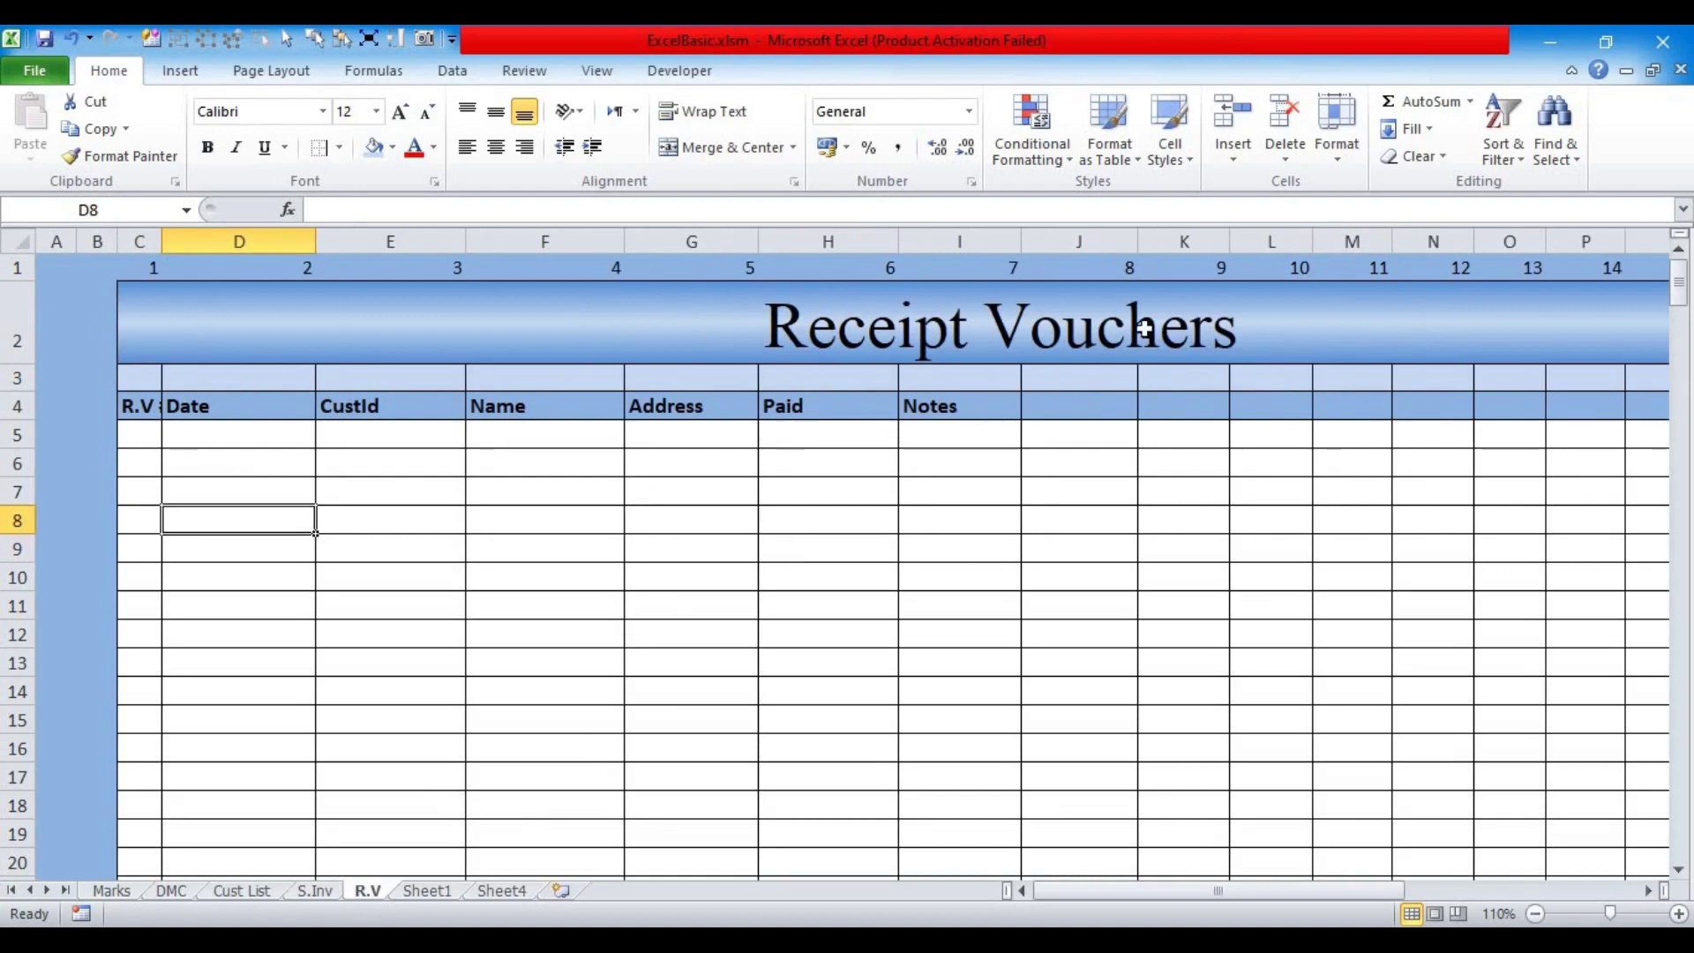
Step: Delete the spare columns J through Q so Receipt Vouchers ends at Notes
{"action": "left_click_drag", "start_coordinate": [1090, 890], "coordinate": [960, 635]}
{"action": "left_click_drag", "start_coordinate": [788, 241], "coordinate": [1486, 236]}
{"action": "right_click", "coordinate": [1486, 237]}
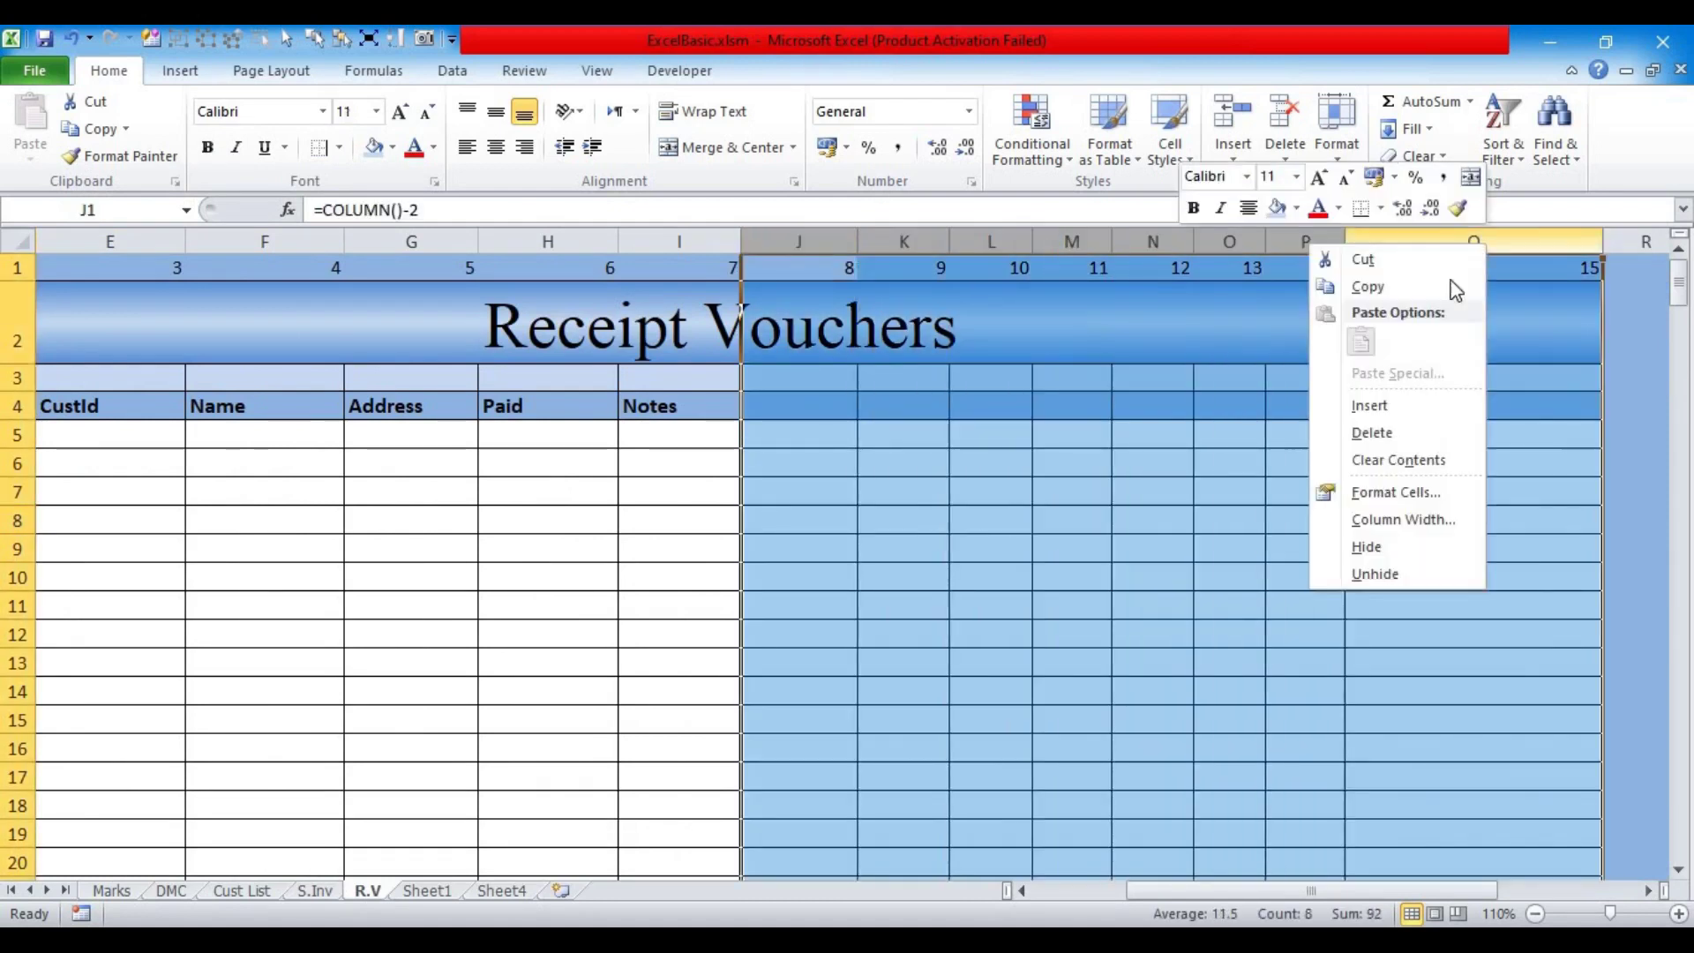
{"action": "left_click", "coordinate": [1367, 433]}
{"action": "left_click", "coordinate": [942, 438]}
Step: Widen column C so the R.V # heading shows fully
{"action": "left_click_drag", "start_coordinate": [1232, 900], "coordinate": [1138, 899]}
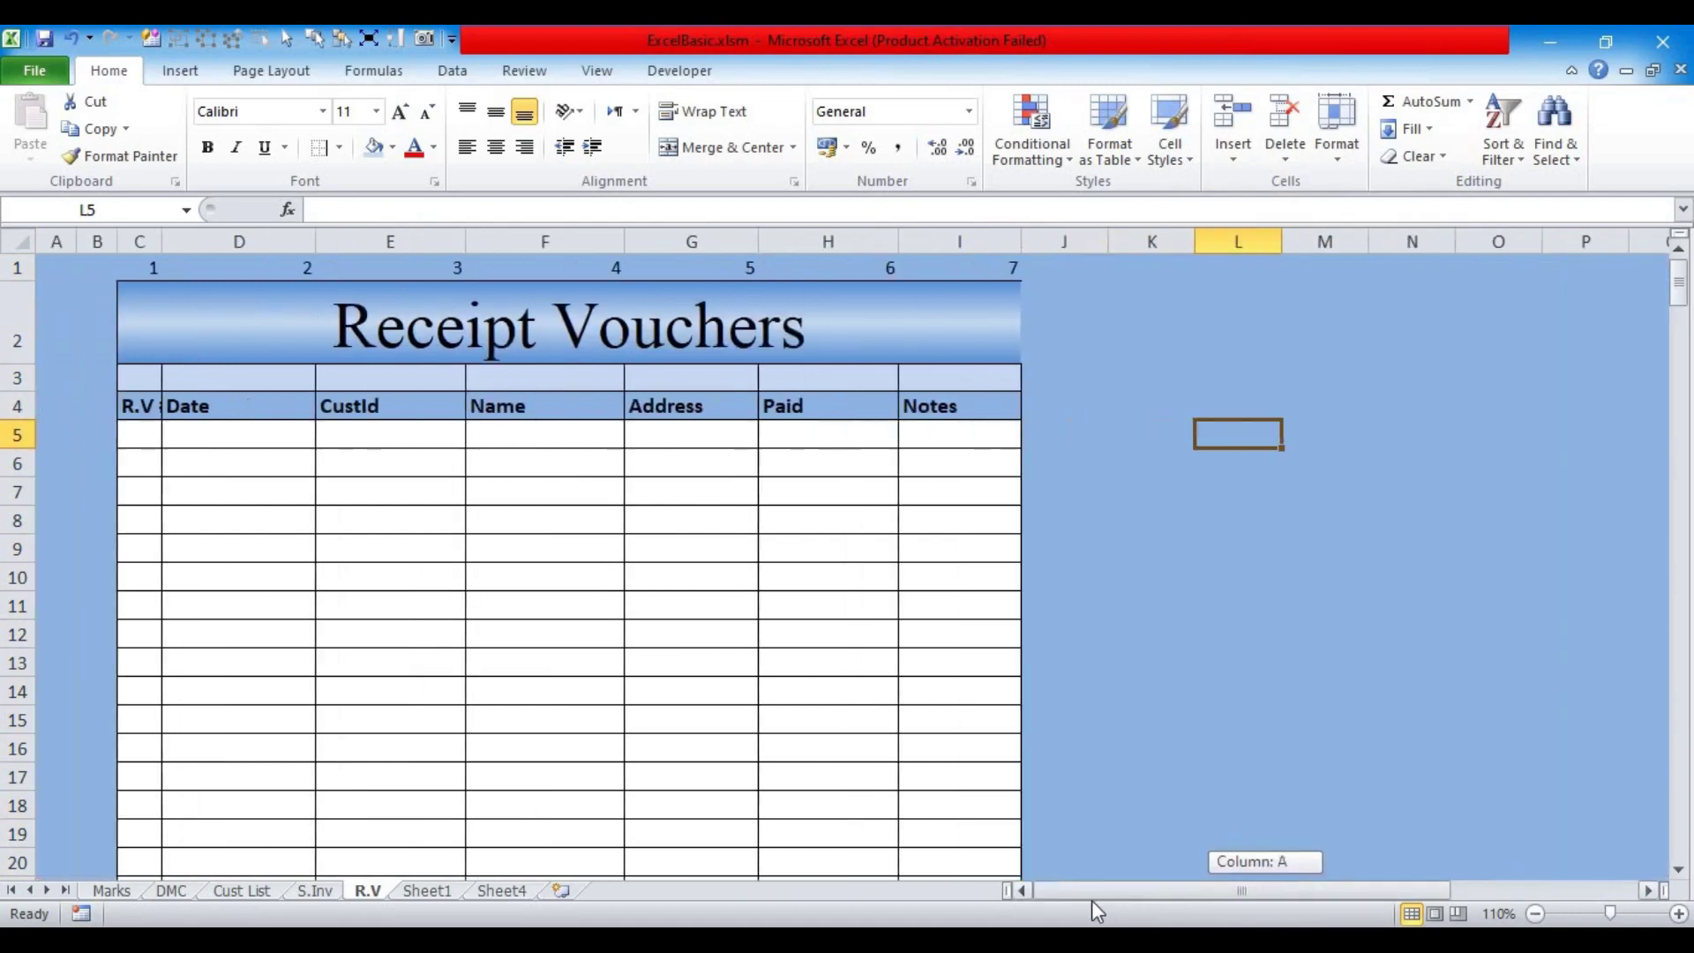
{"action": "left_click", "coordinate": [970, 340]}
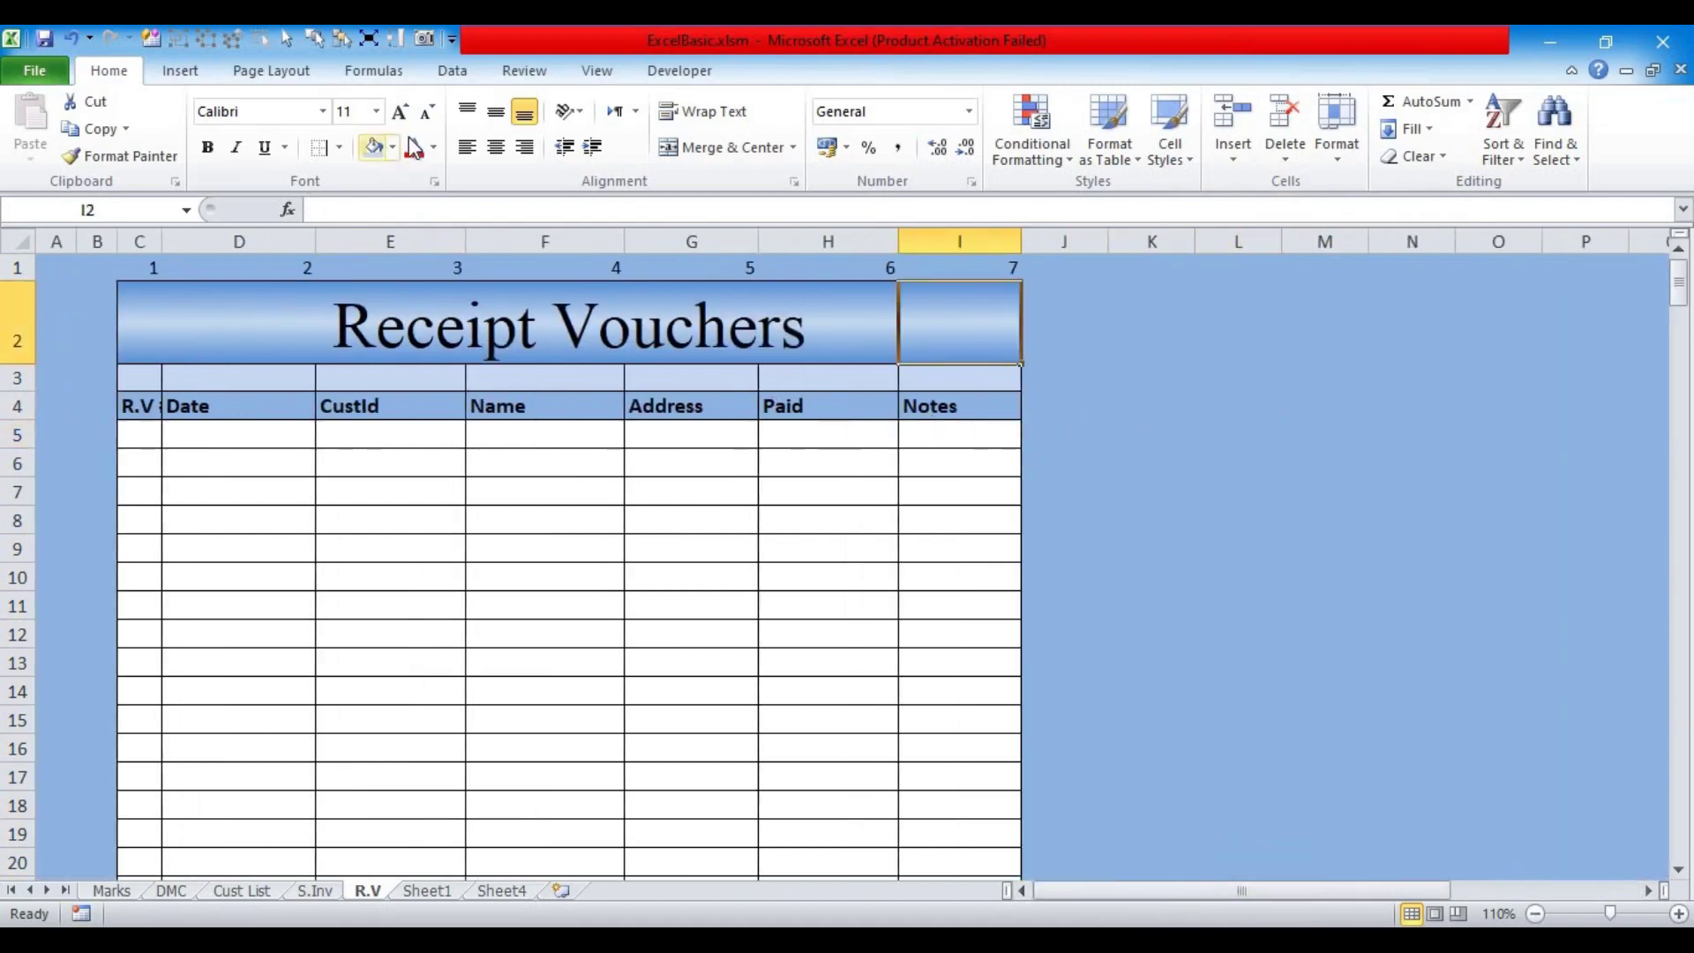
{"action": "left_click", "coordinate": [537, 694]}
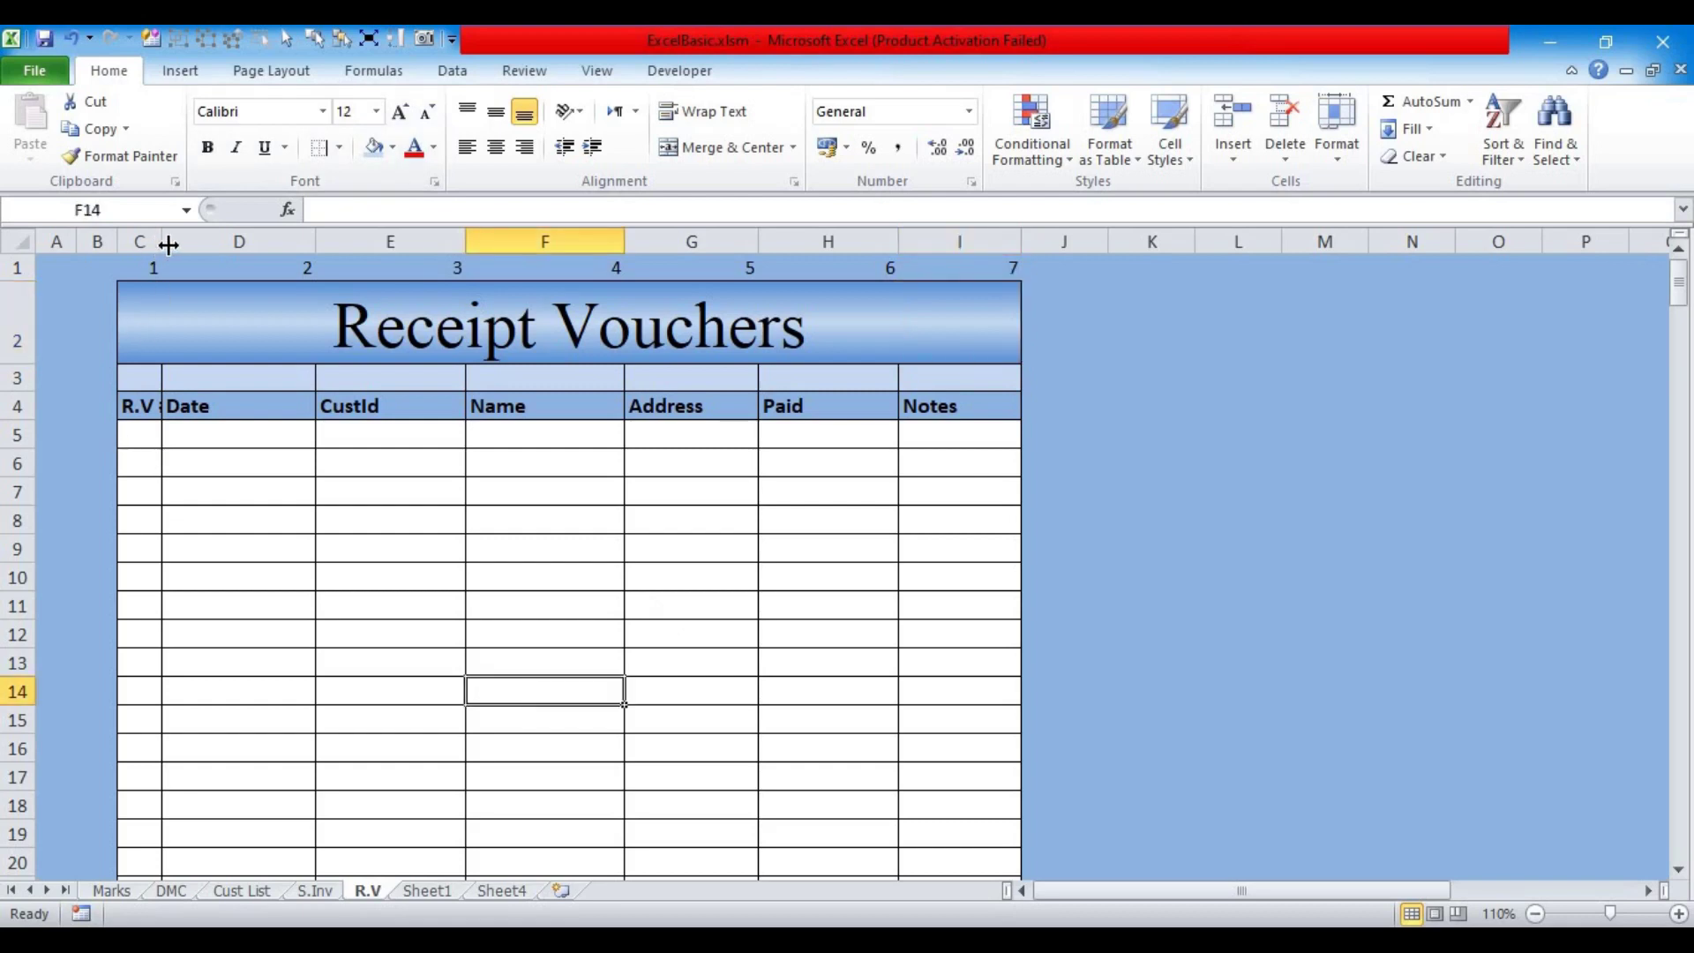
{"action": "left_click_drag", "start_coordinate": [163, 242], "coordinate": [179, 241]}
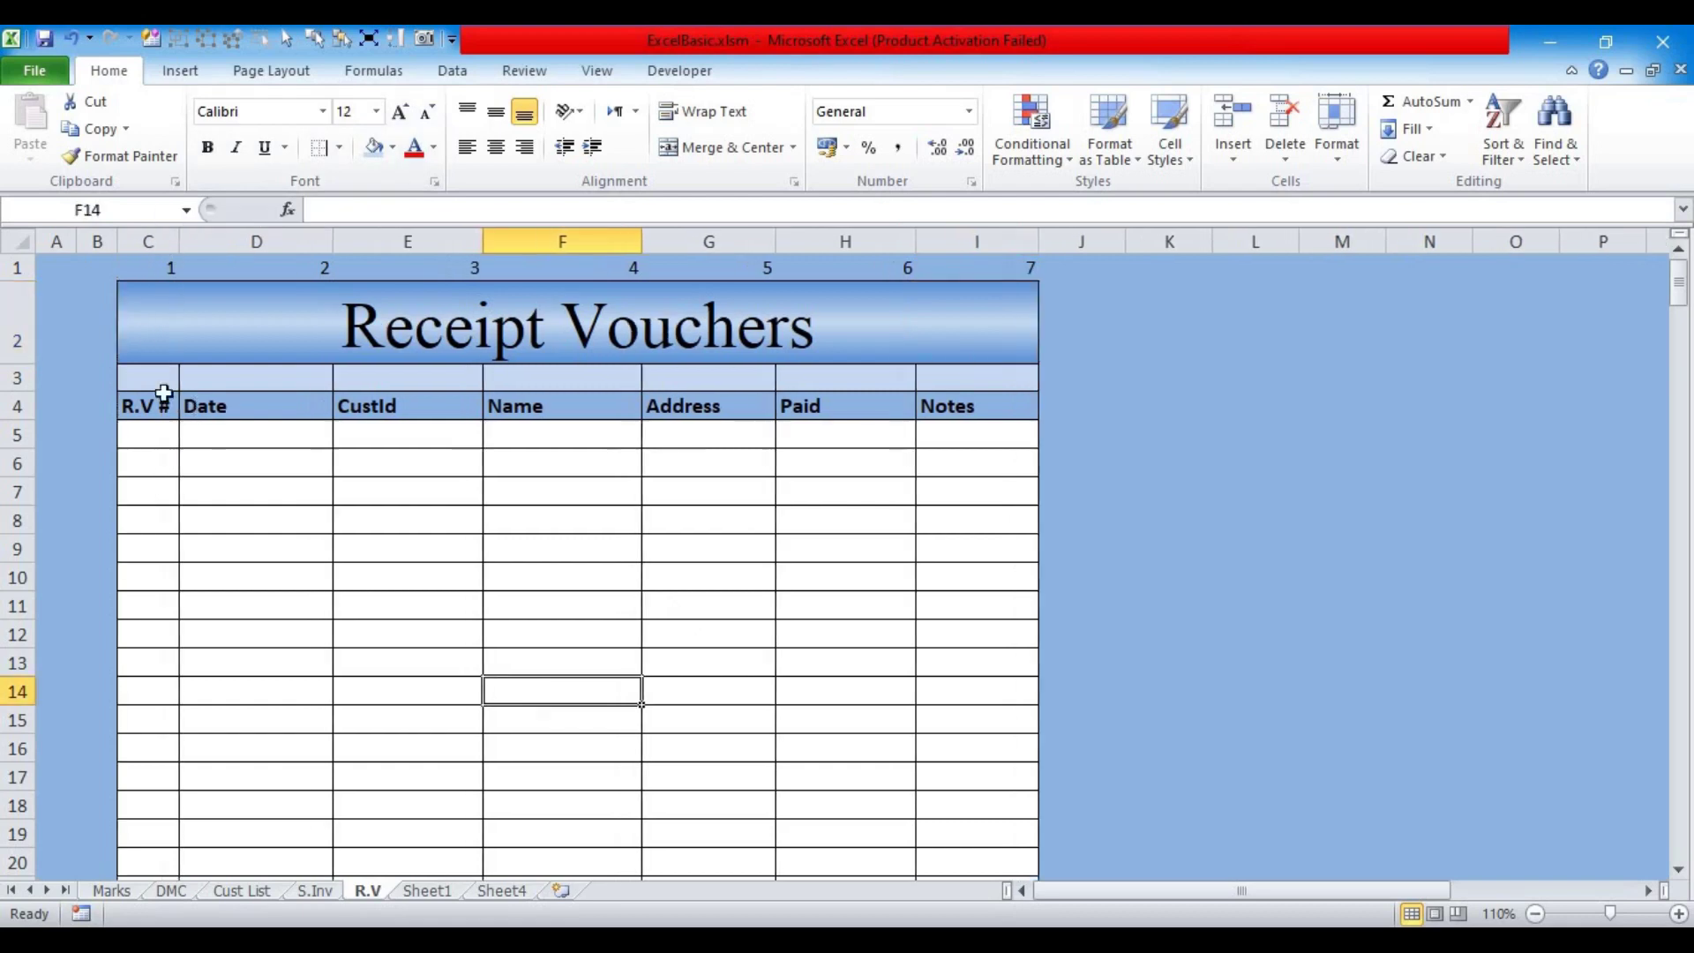
{"action": "left_click", "coordinate": [314, 890]}
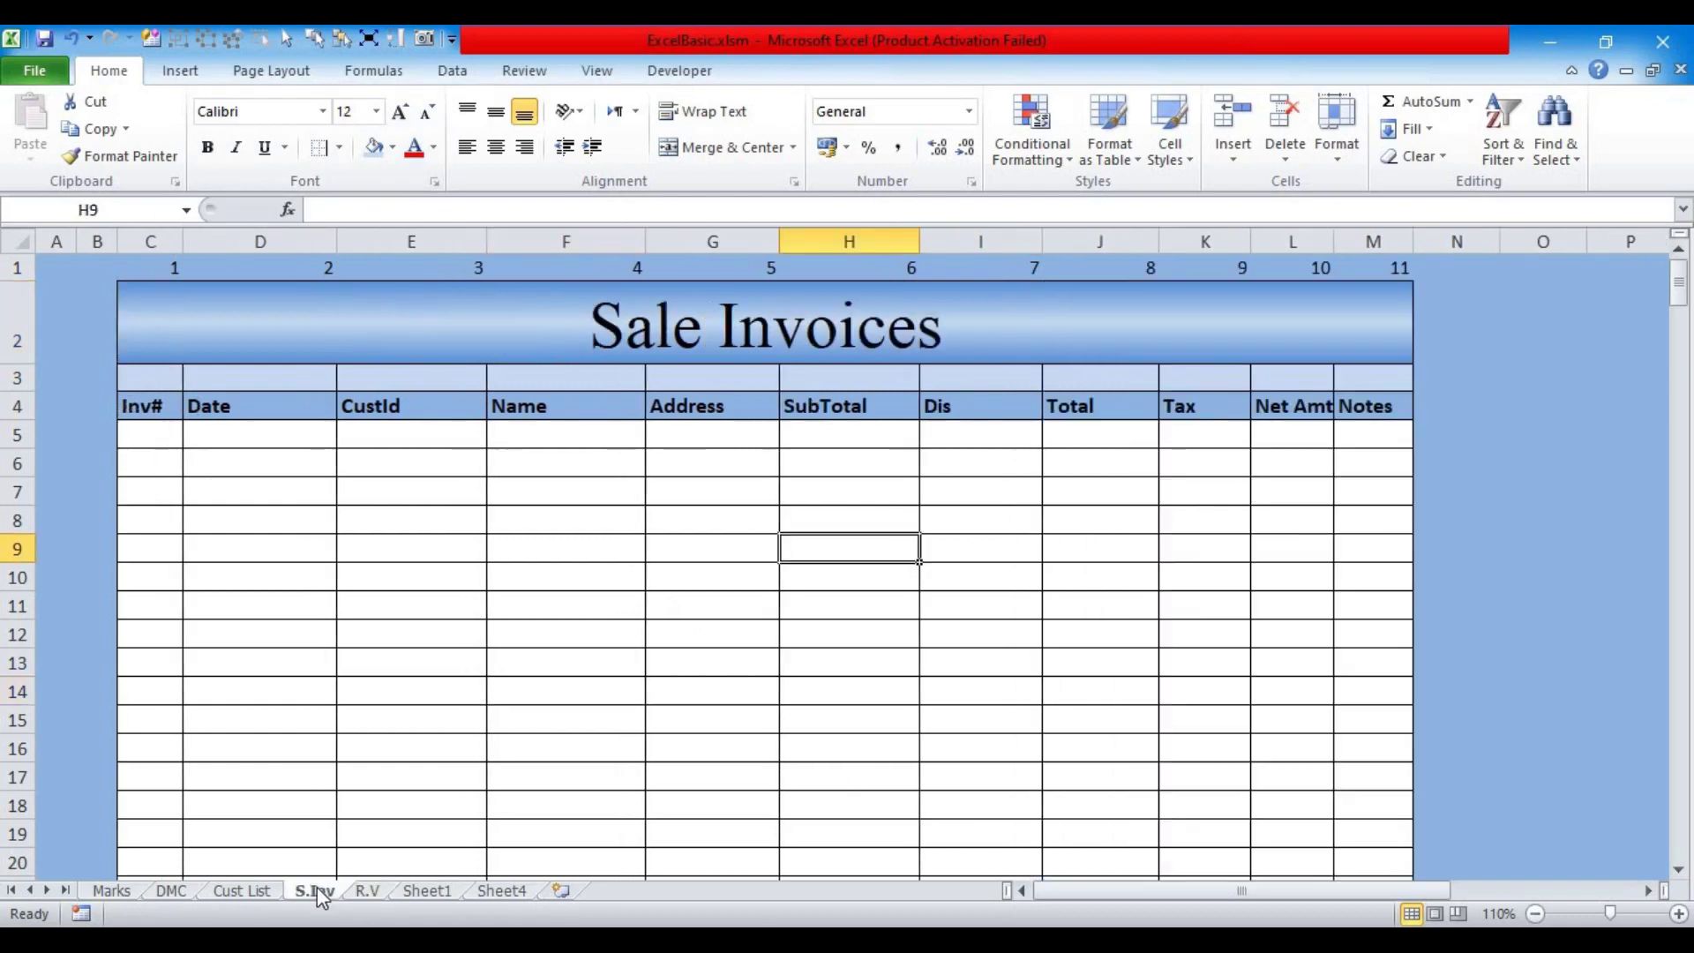
{"action": "left_click", "coordinate": [250, 888]}
{"action": "left_click", "coordinate": [550, 752]}
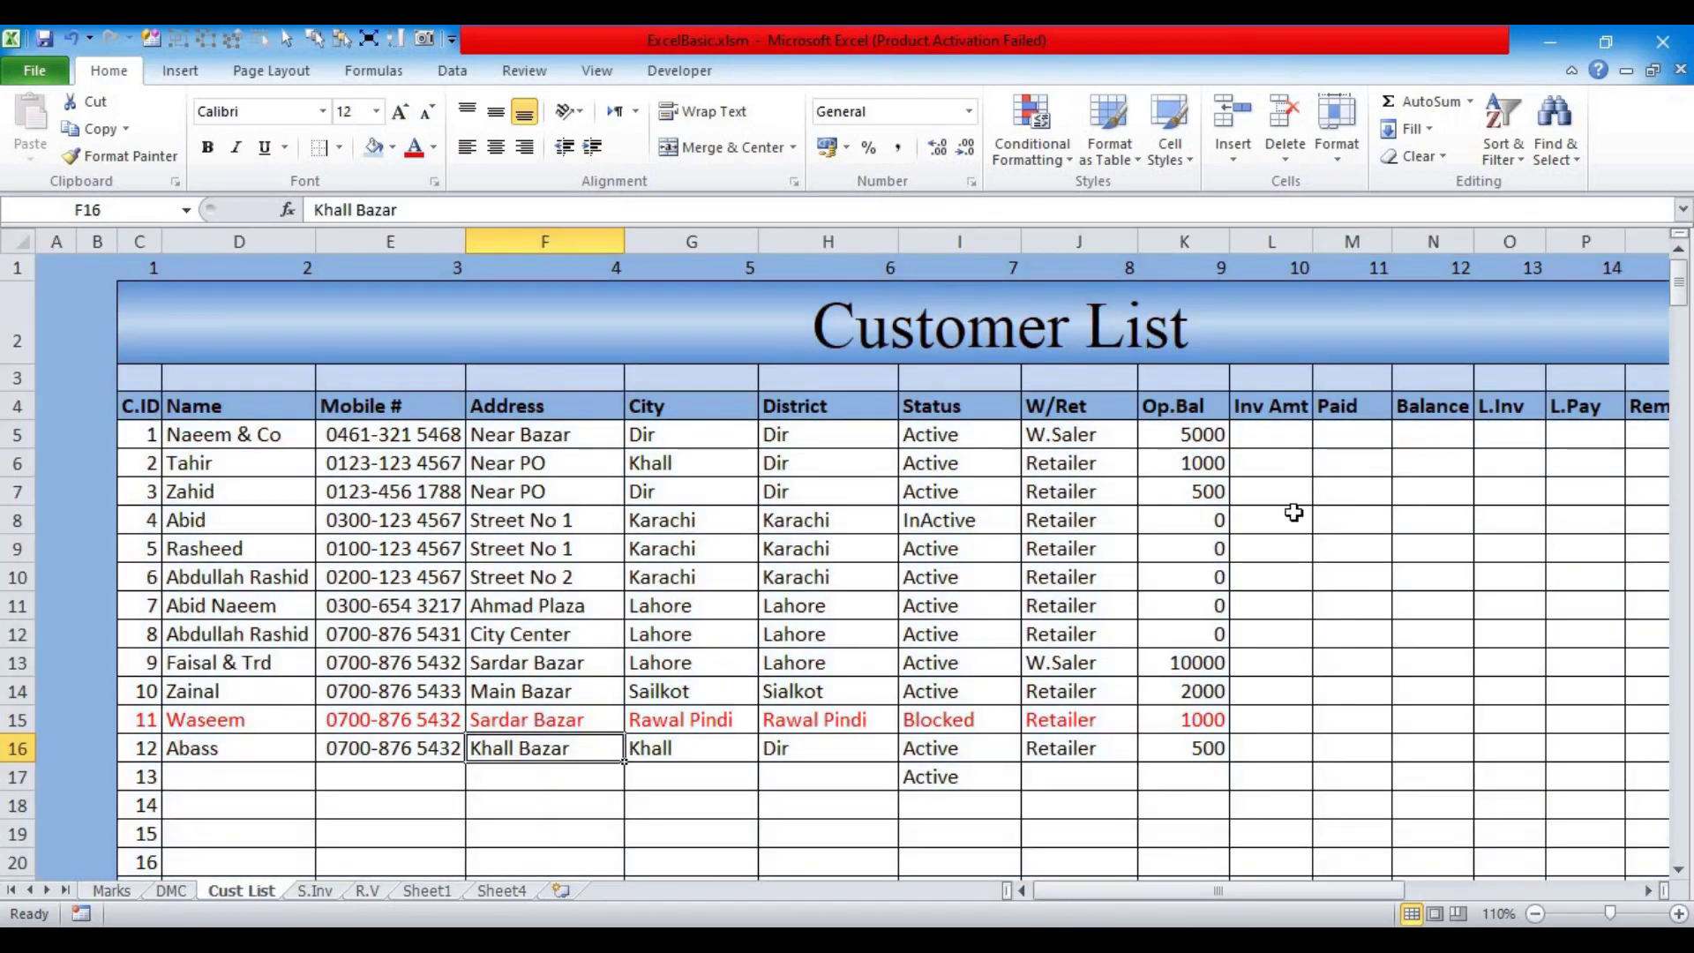
{"action": "left_click", "coordinate": [1270, 438]}
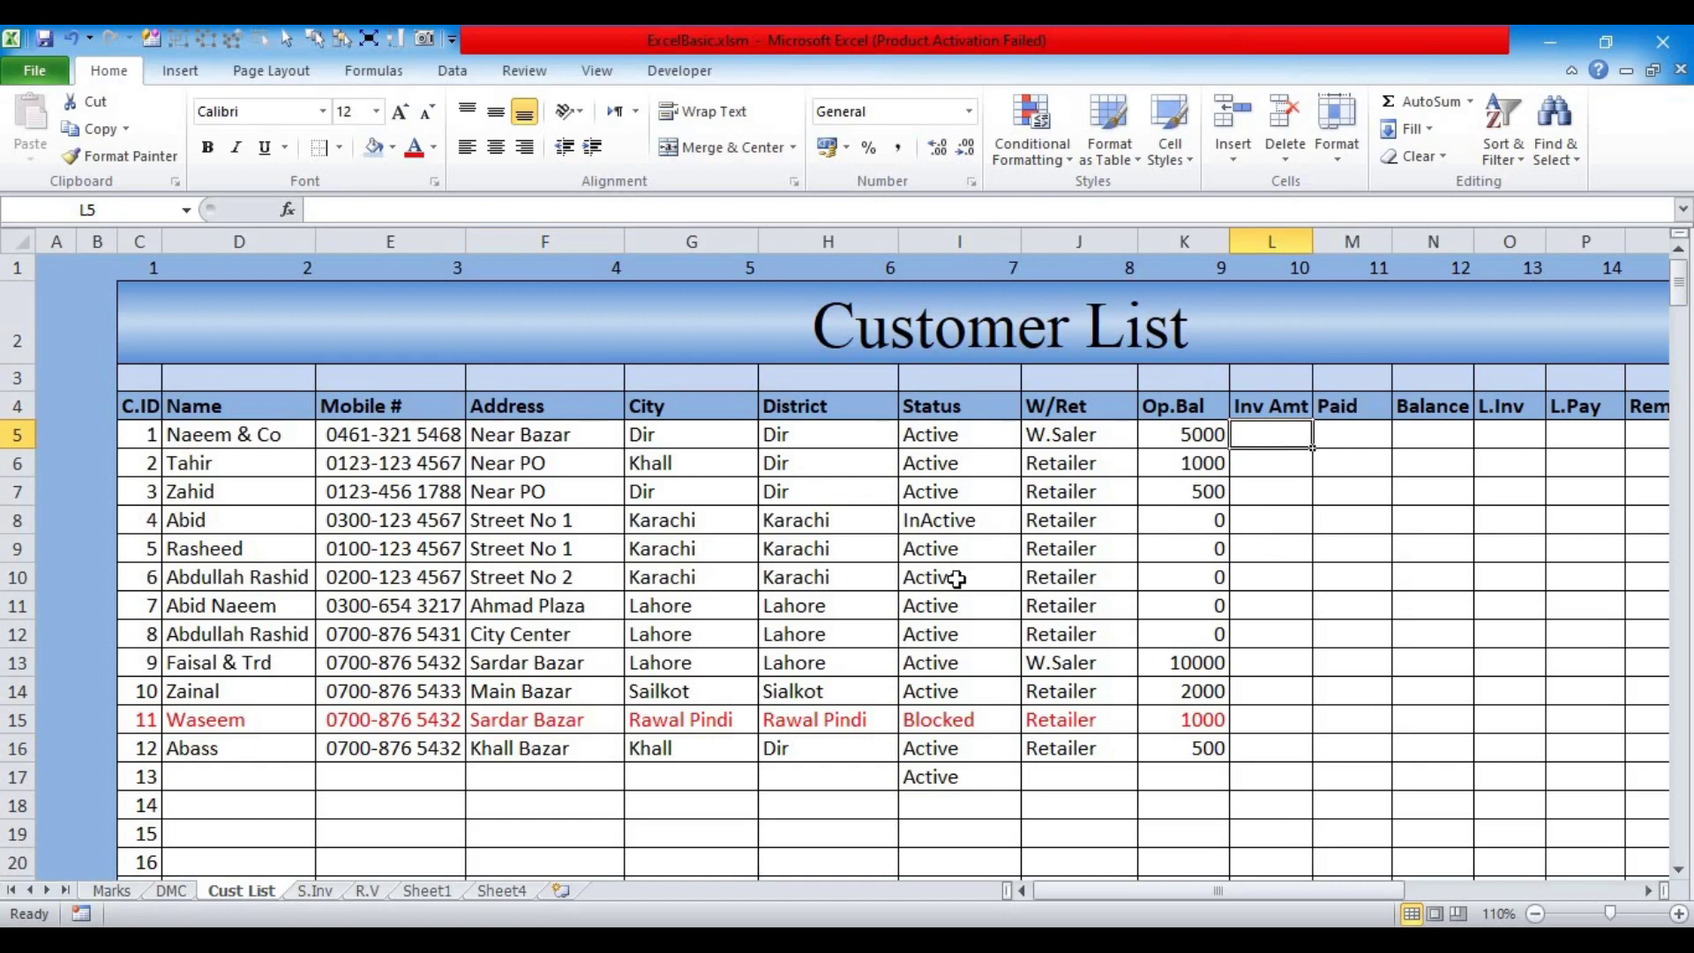
{"action": "left_click", "coordinate": [144, 439]}
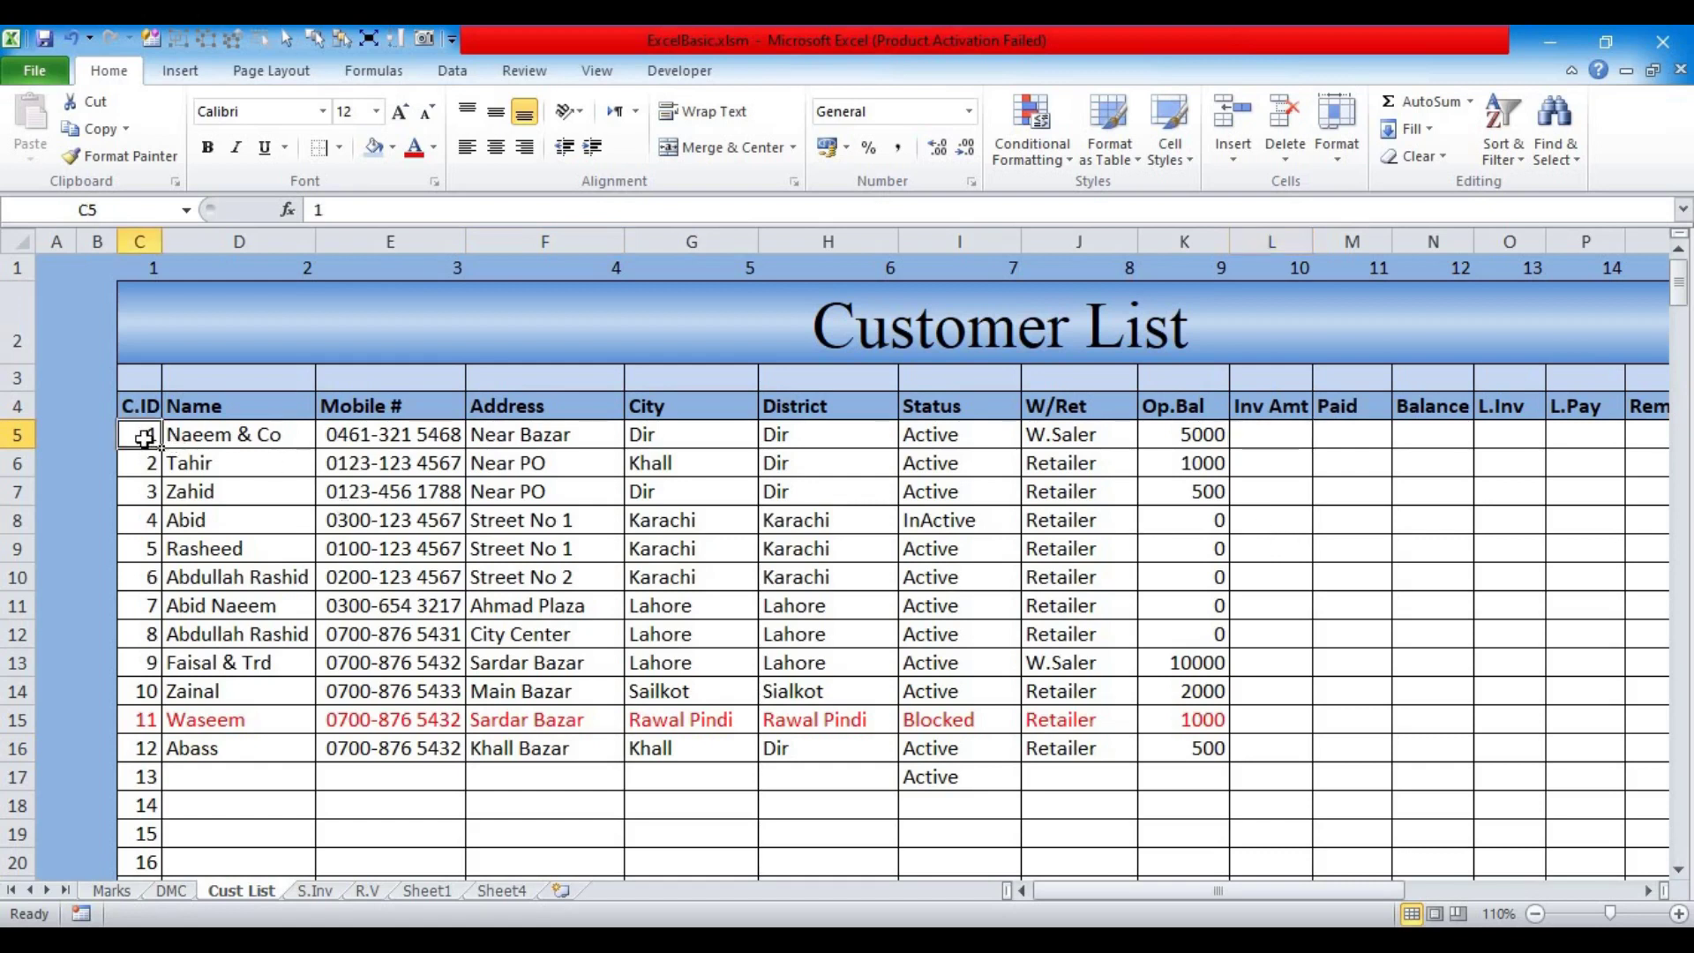
{"action": "left_click", "coordinate": [1254, 439]}
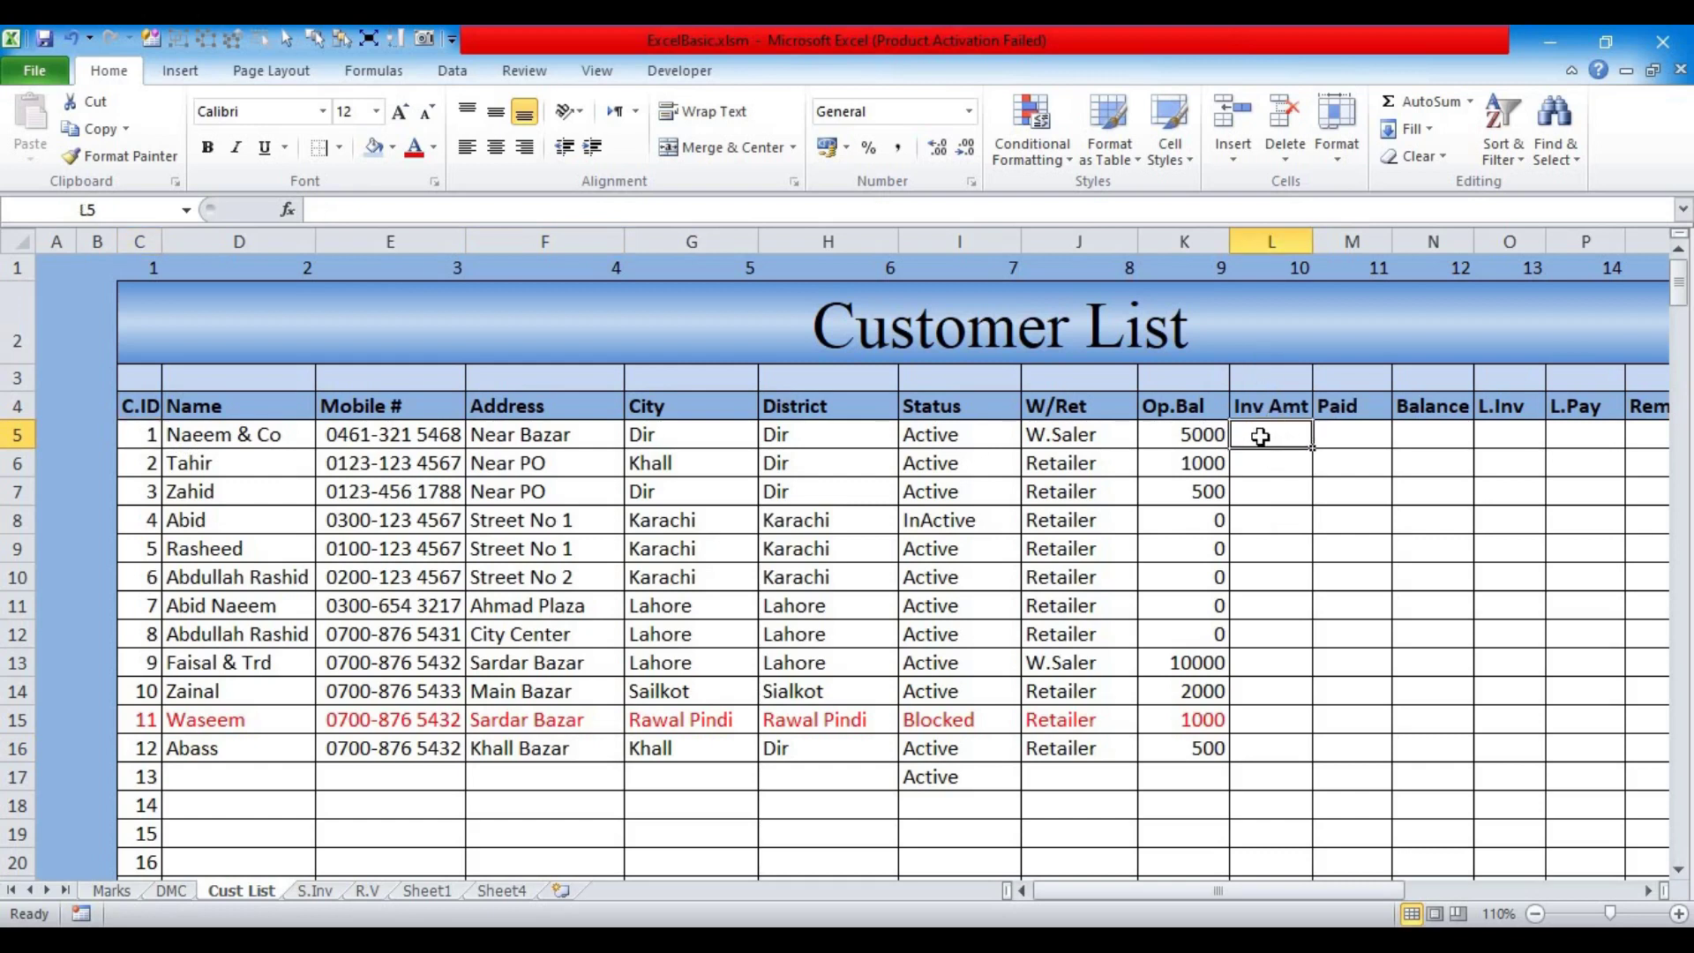
{"action": "left_click", "coordinate": [316, 891]}
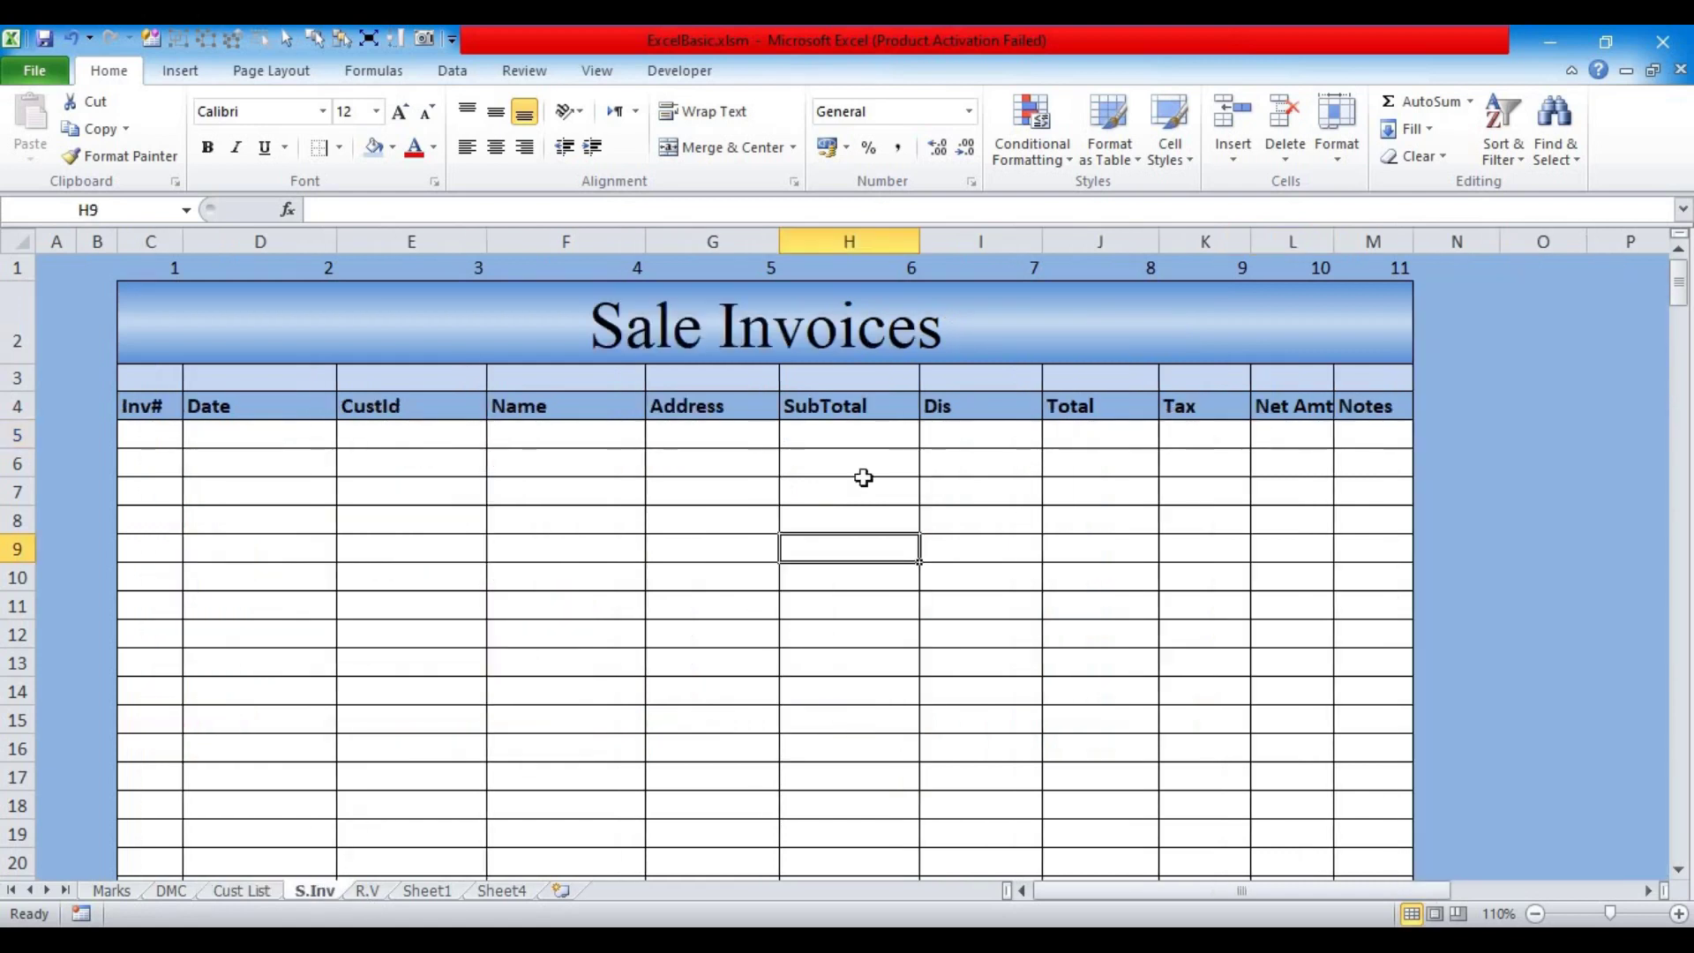
{"action": "left_click", "coordinate": [157, 439]}
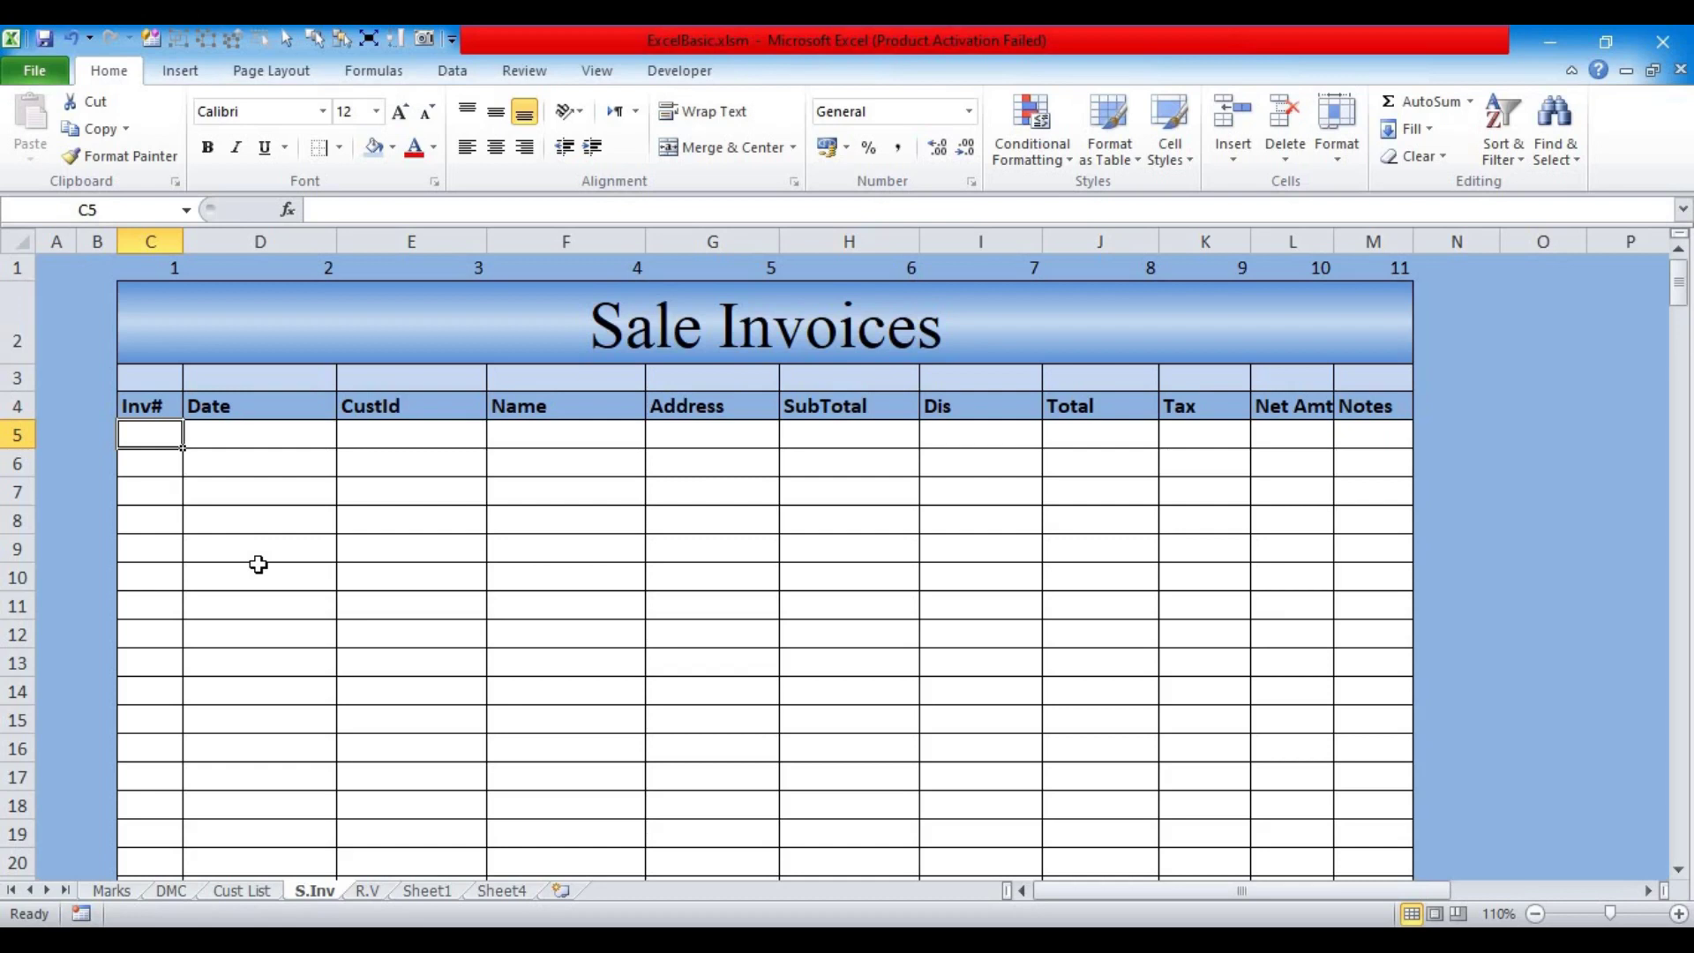
Step: Enter invoice 501 dated 1/7 for customer ID 1 in C5:E5
{"action": "type", "text": "501"}
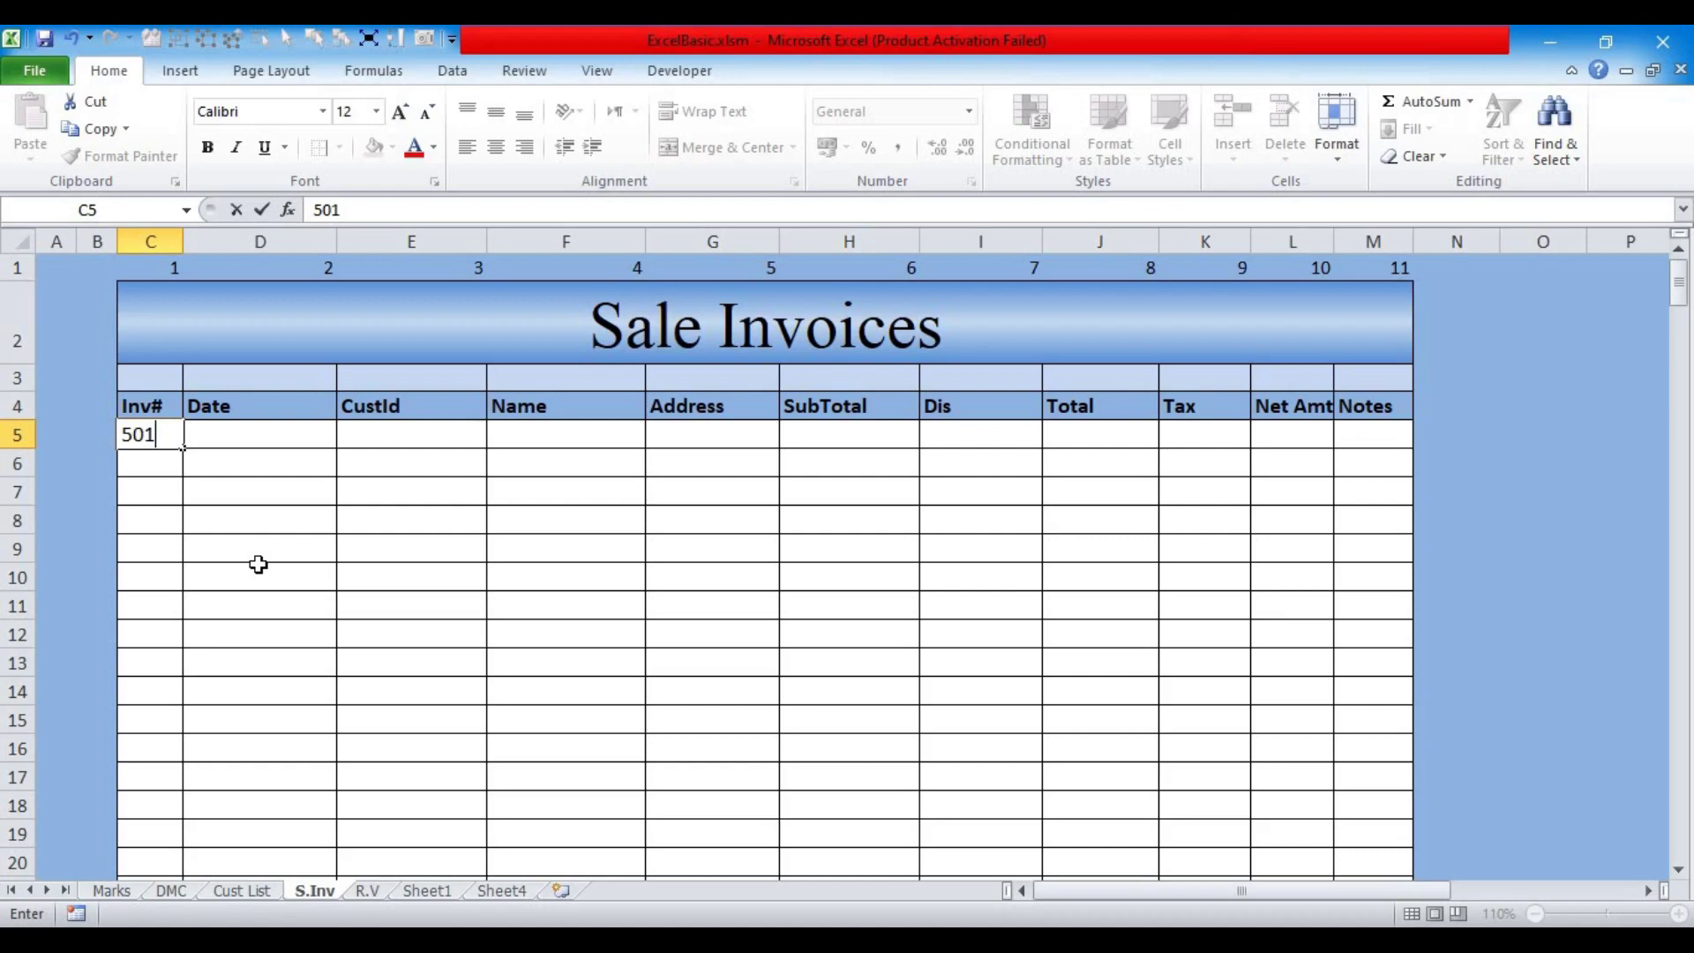
{"action": "key", "text": "Return"}
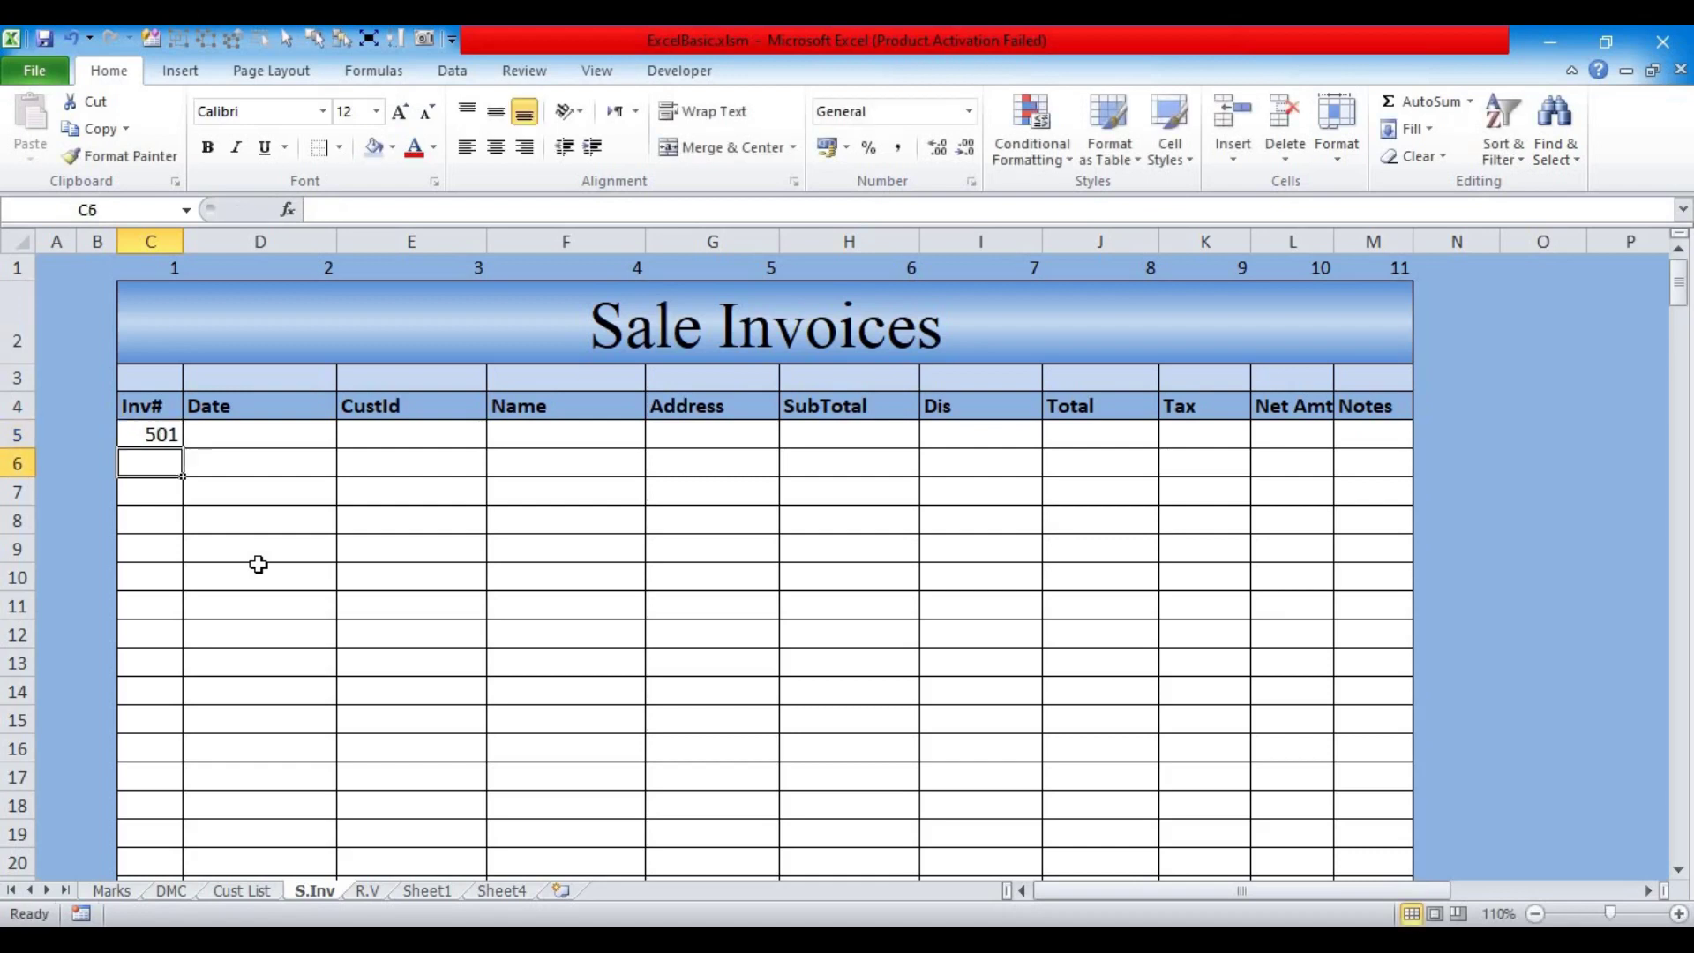
{"action": "key", "text": "Up"}
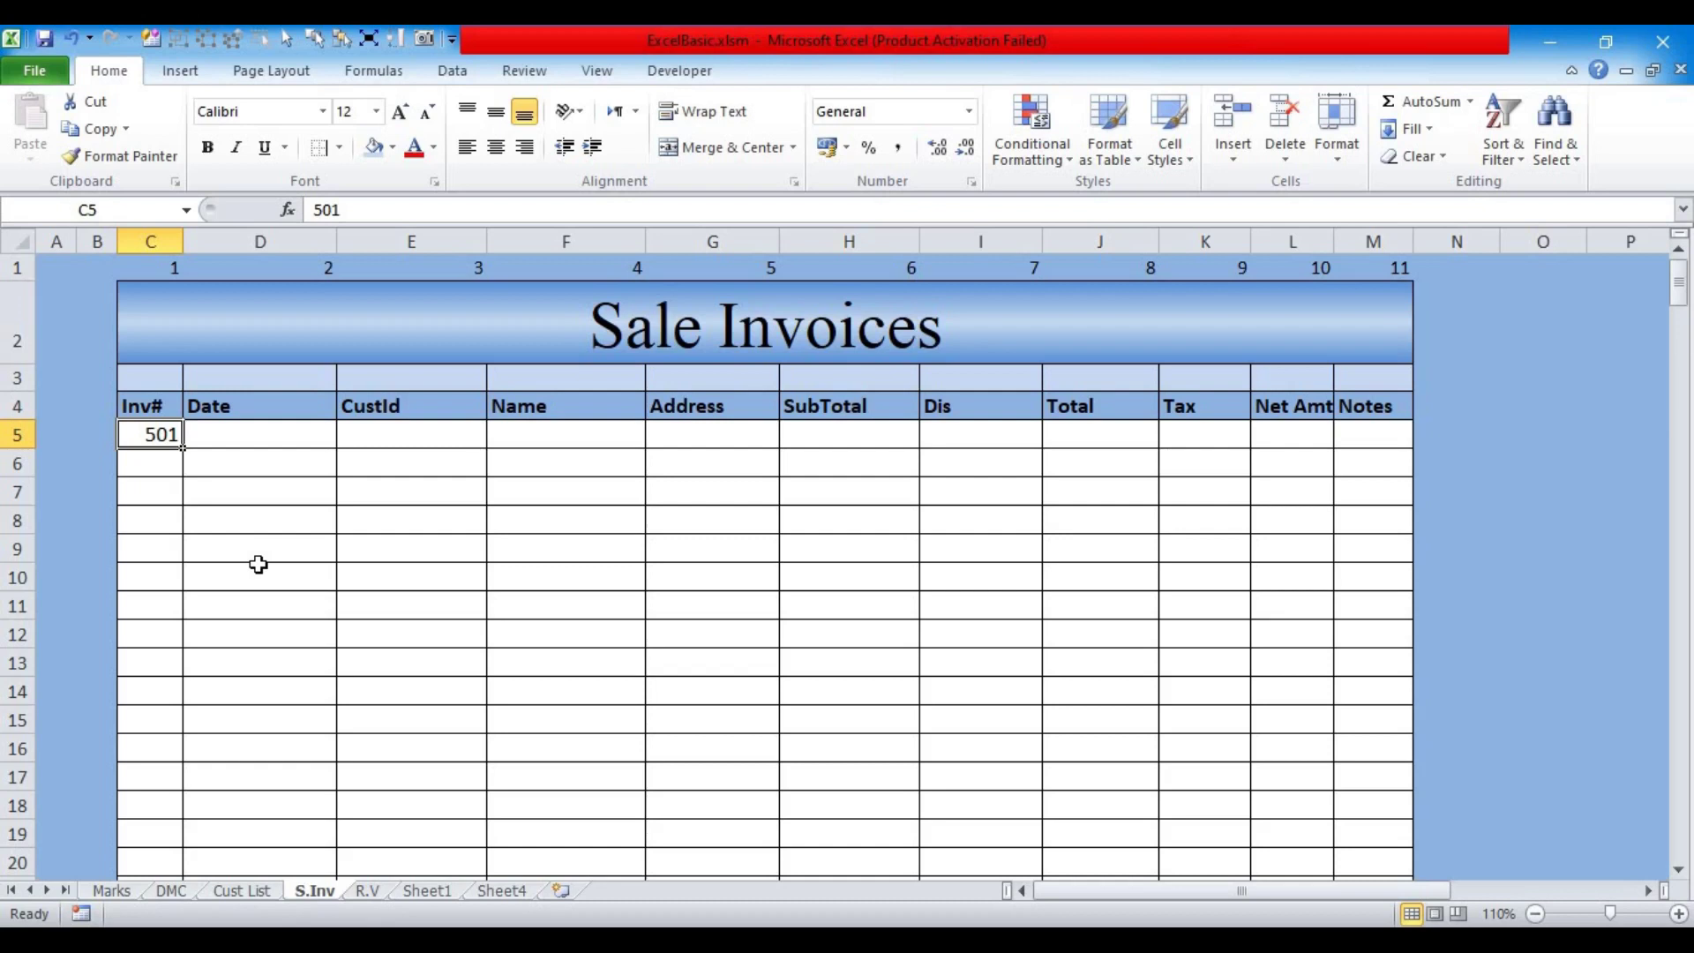
{"action": "key", "text": "Tab"}
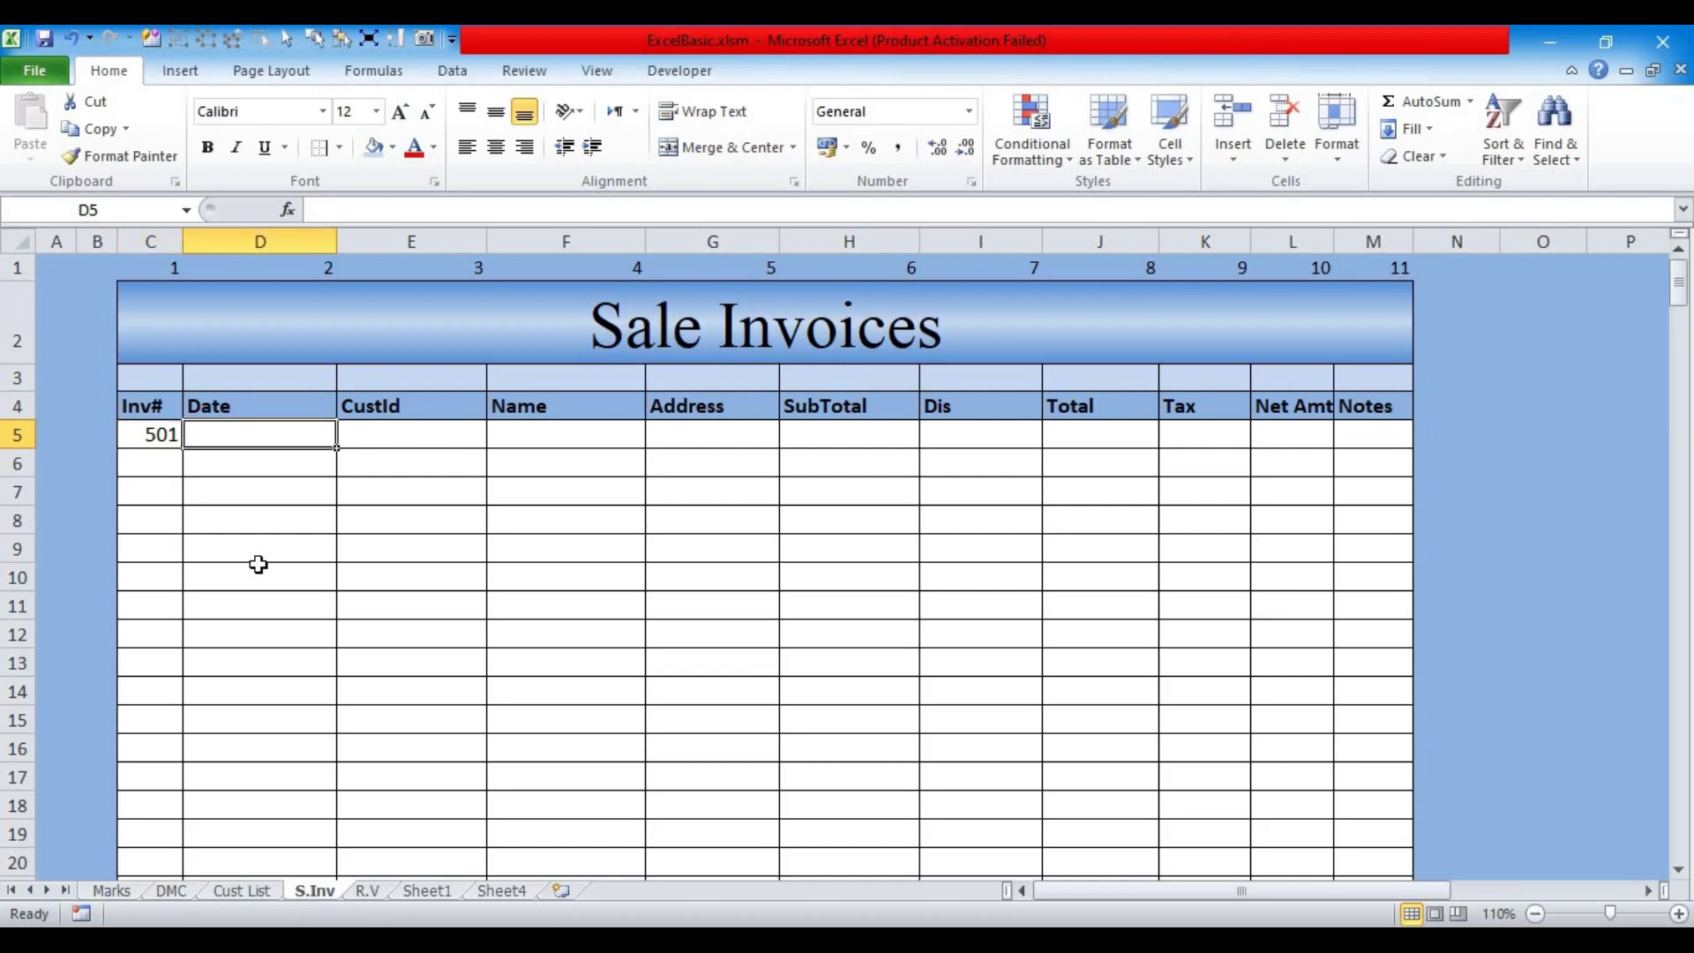
{"action": "type", "text": "1/7"}
{"action": "key", "text": "Tab"}
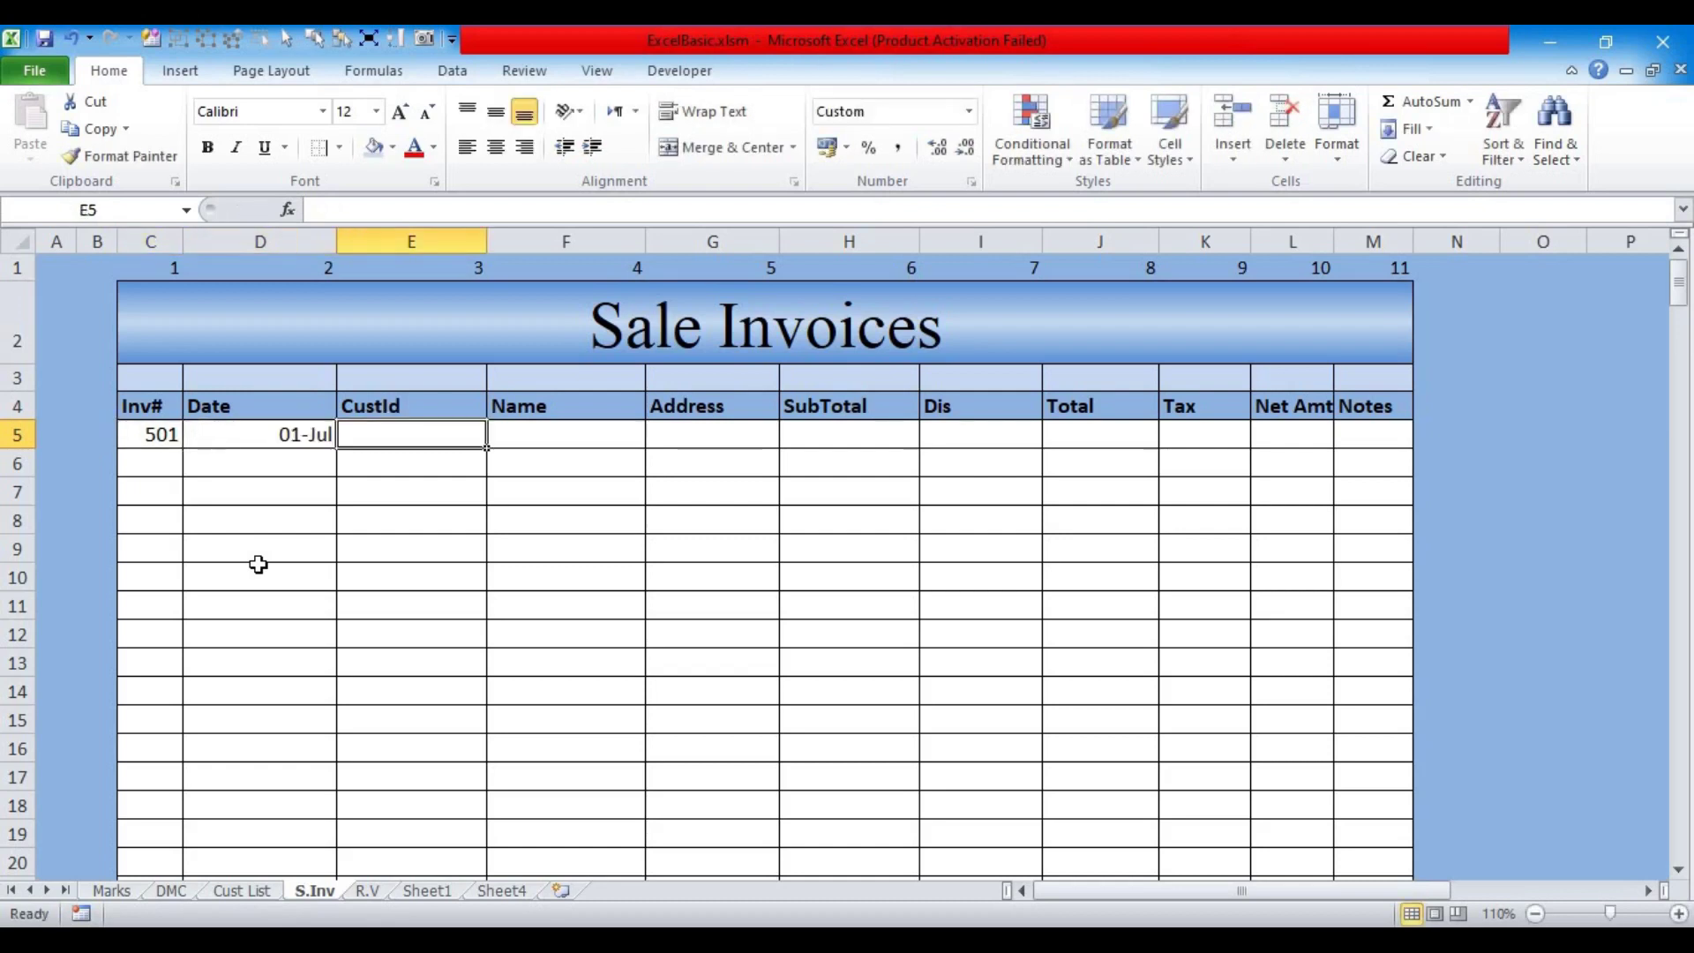
{"action": "type", "text": "1"}
{"action": "key", "text": "Tab"}
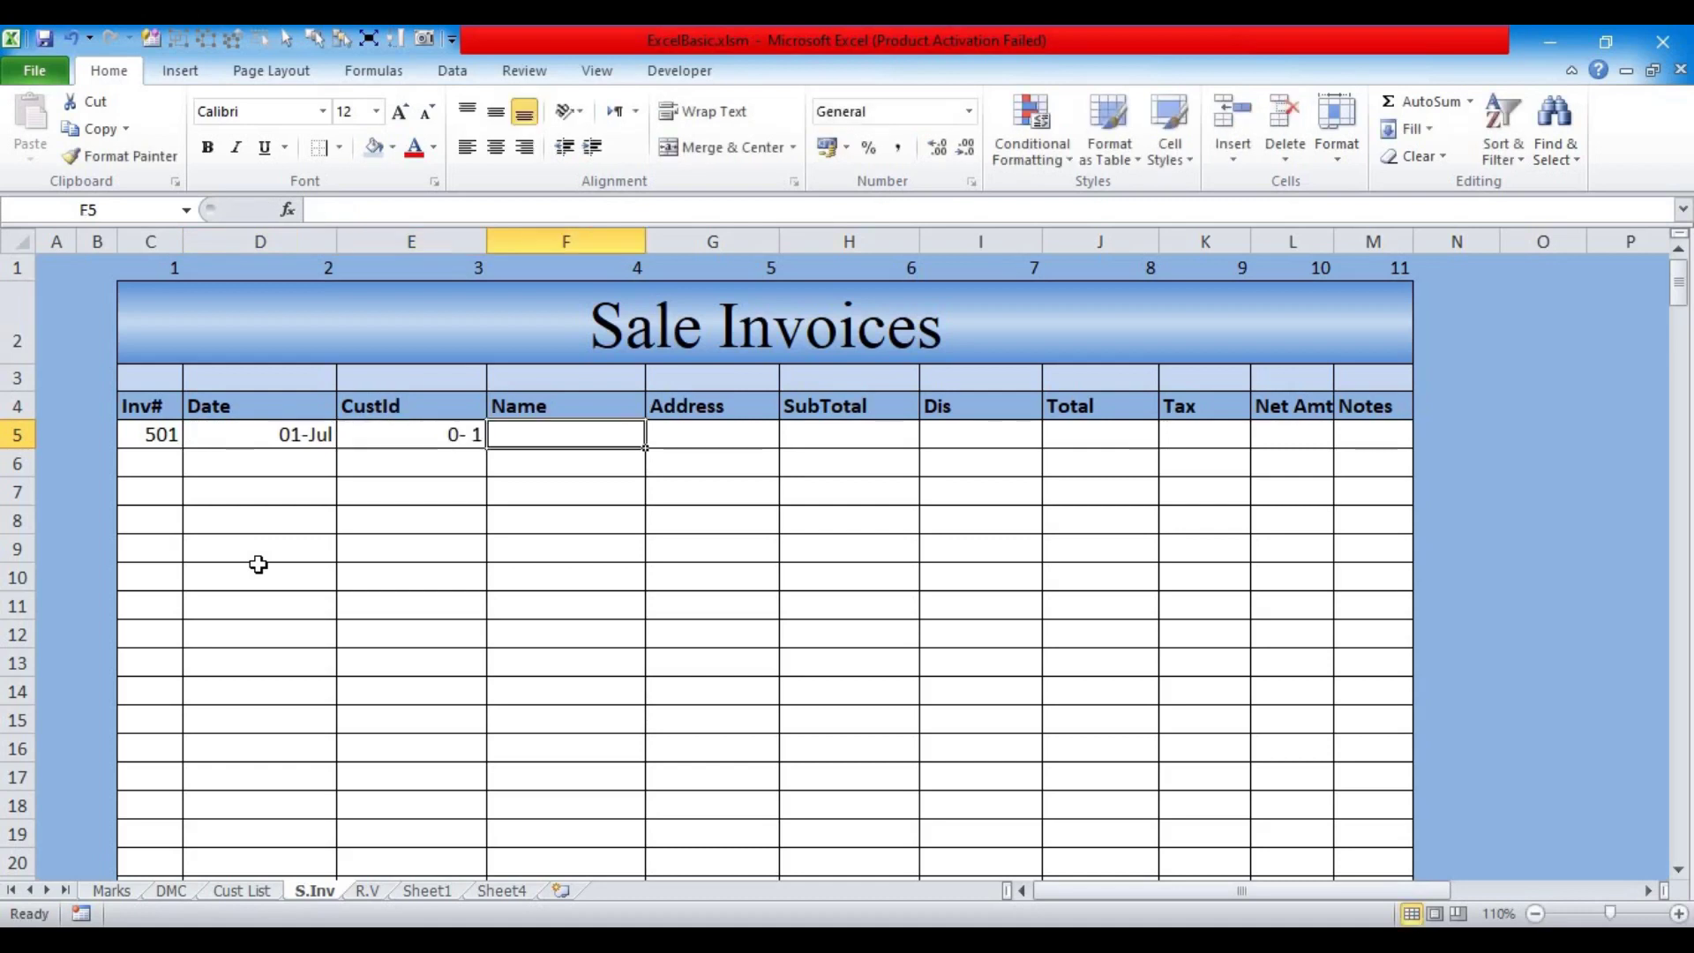
Step: Format the customer ID as General, autofit column E, and rename the CustId header to C.ID
{"action": "left_click", "coordinate": [428, 441]}
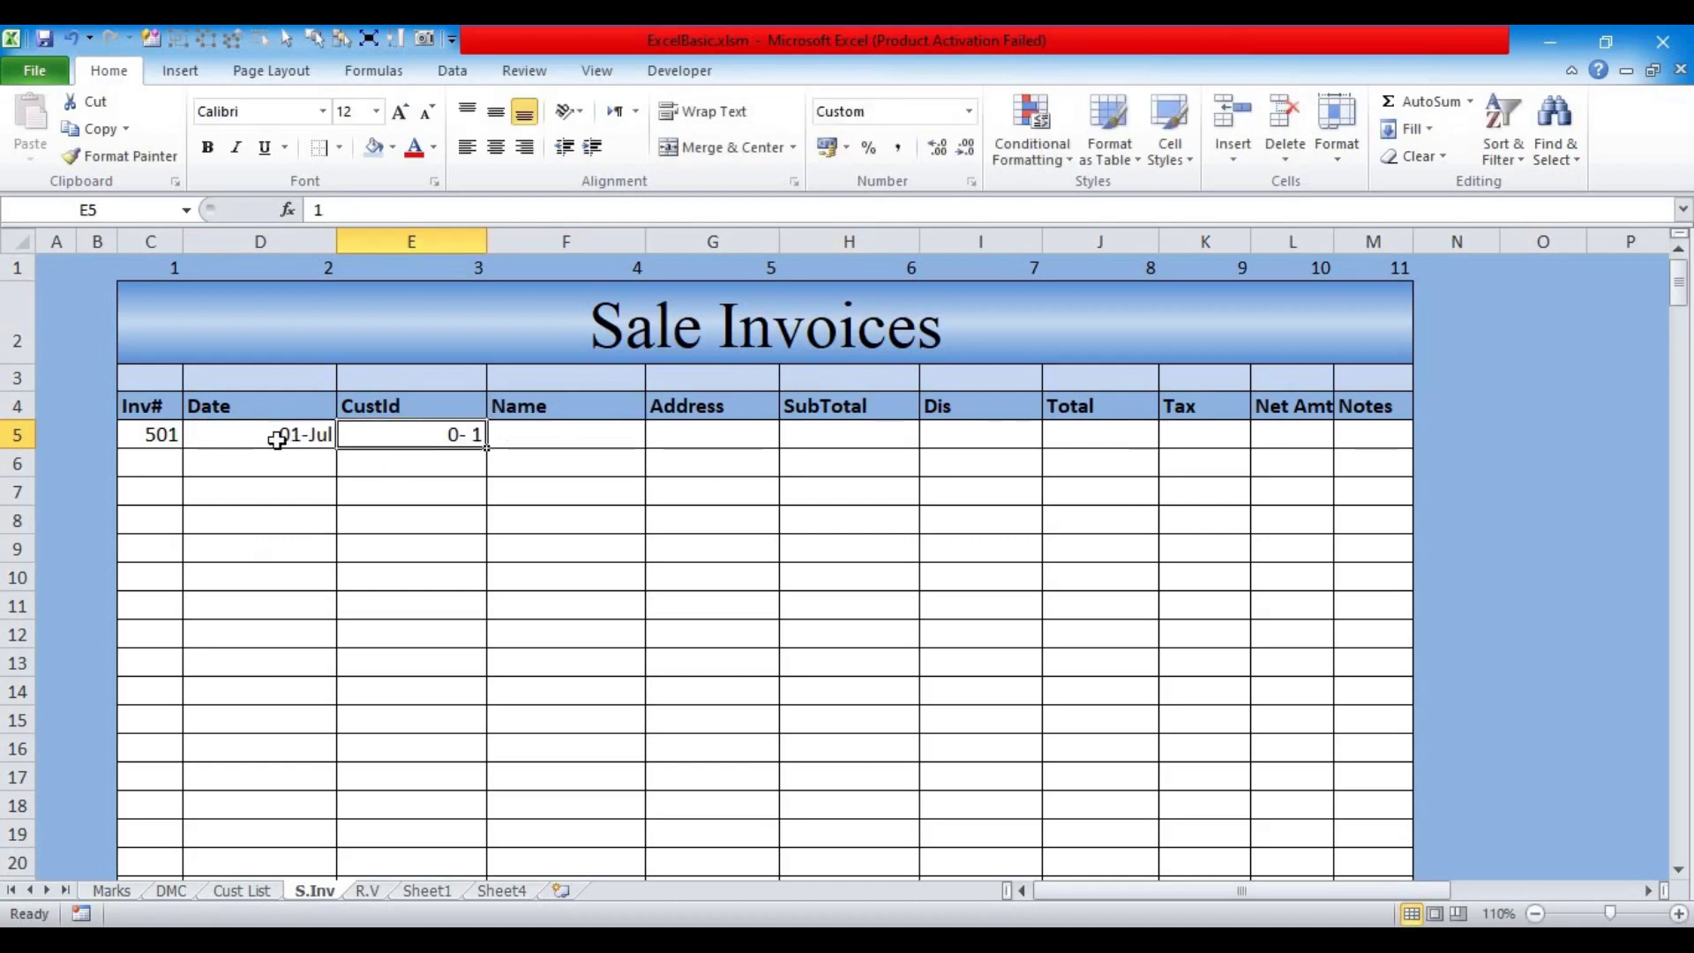
{"action": "left_click", "coordinate": [967, 112]}
{"action": "left_click", "coordinate": [794, 143]}
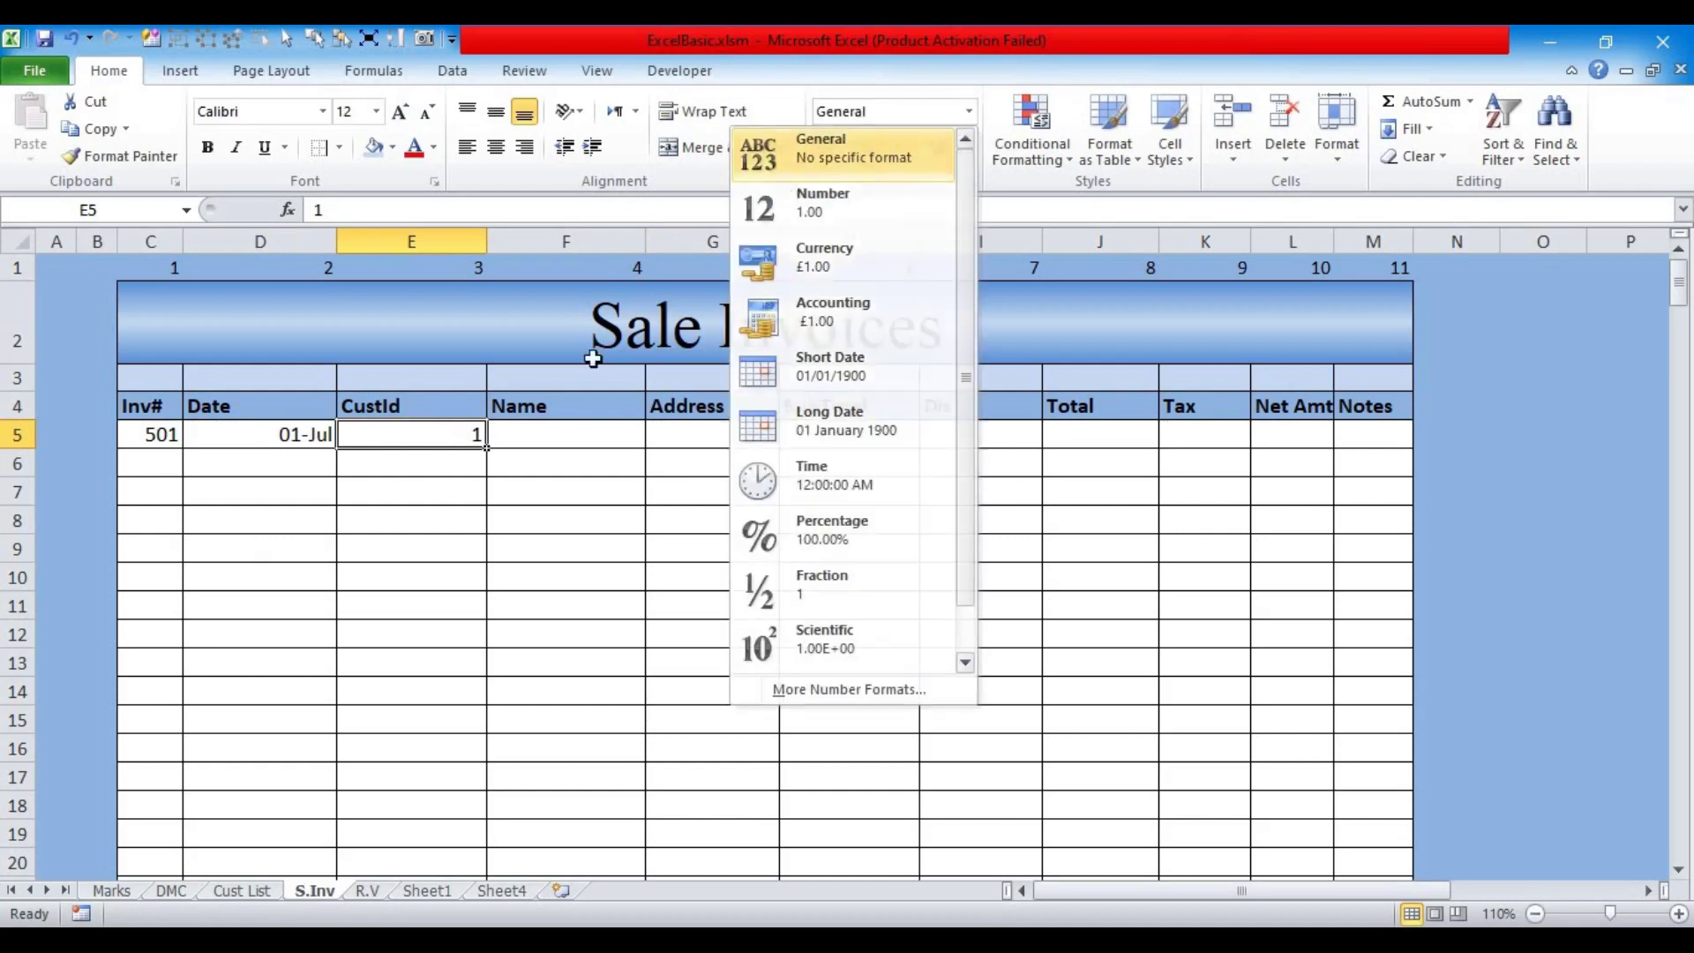
{"action": "double_click", "coordinate": [486, 241]}
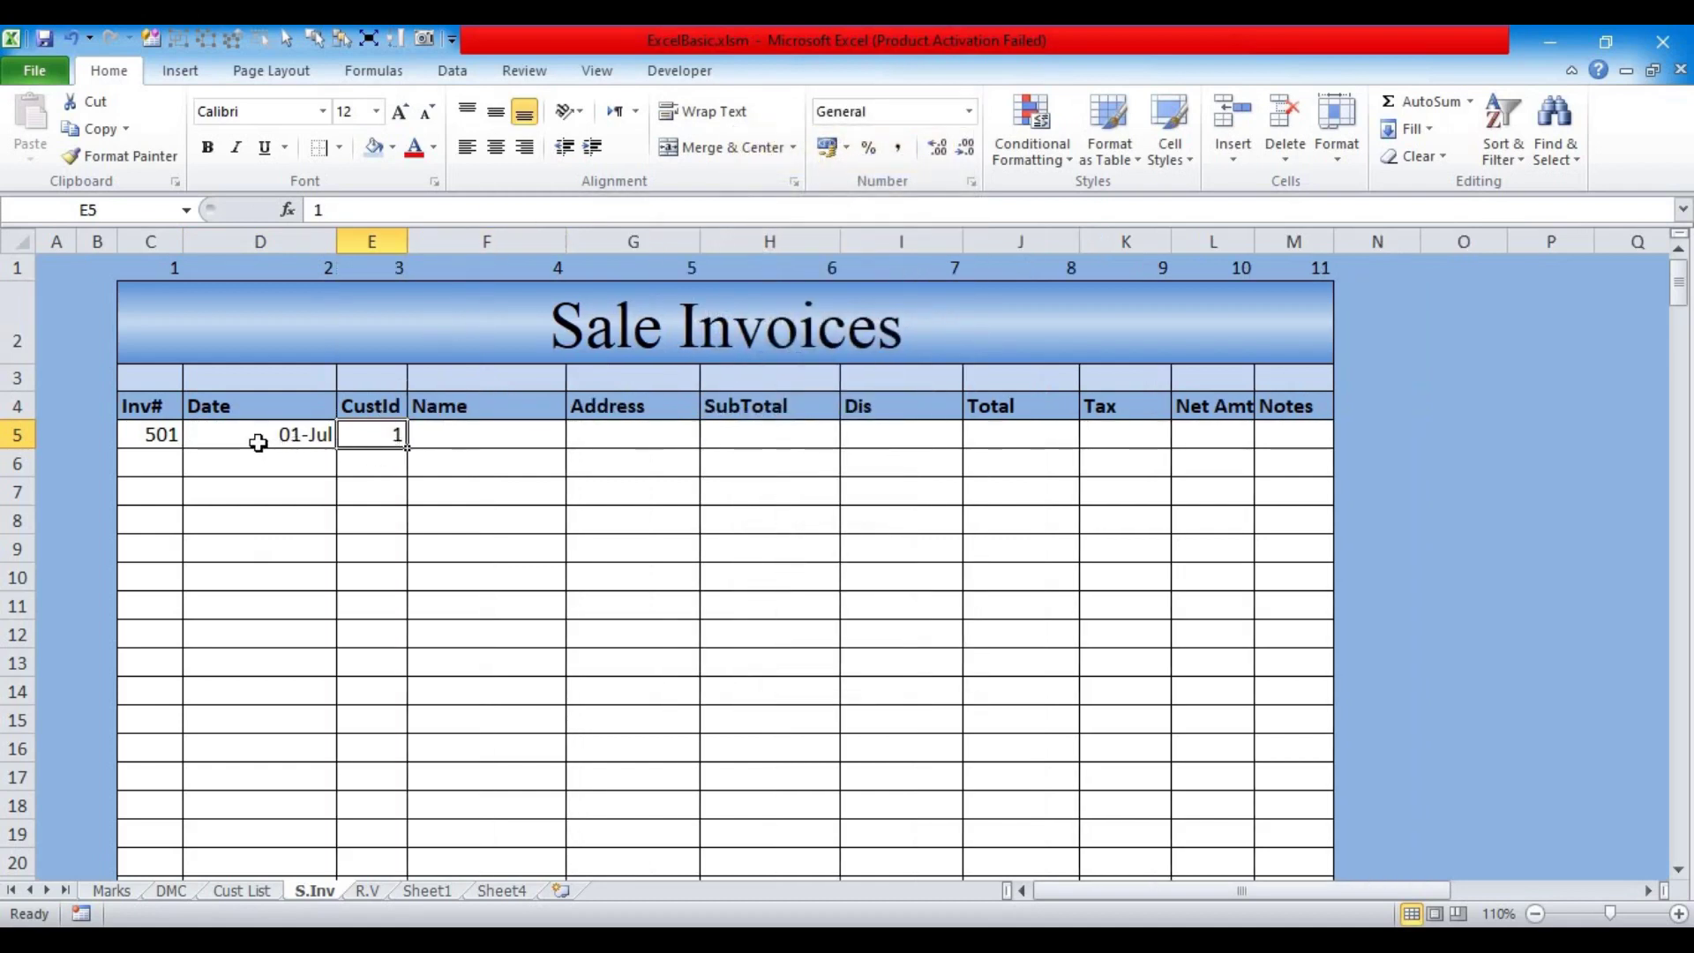
{"action": "left_click", "coordinate": [370, 407]}
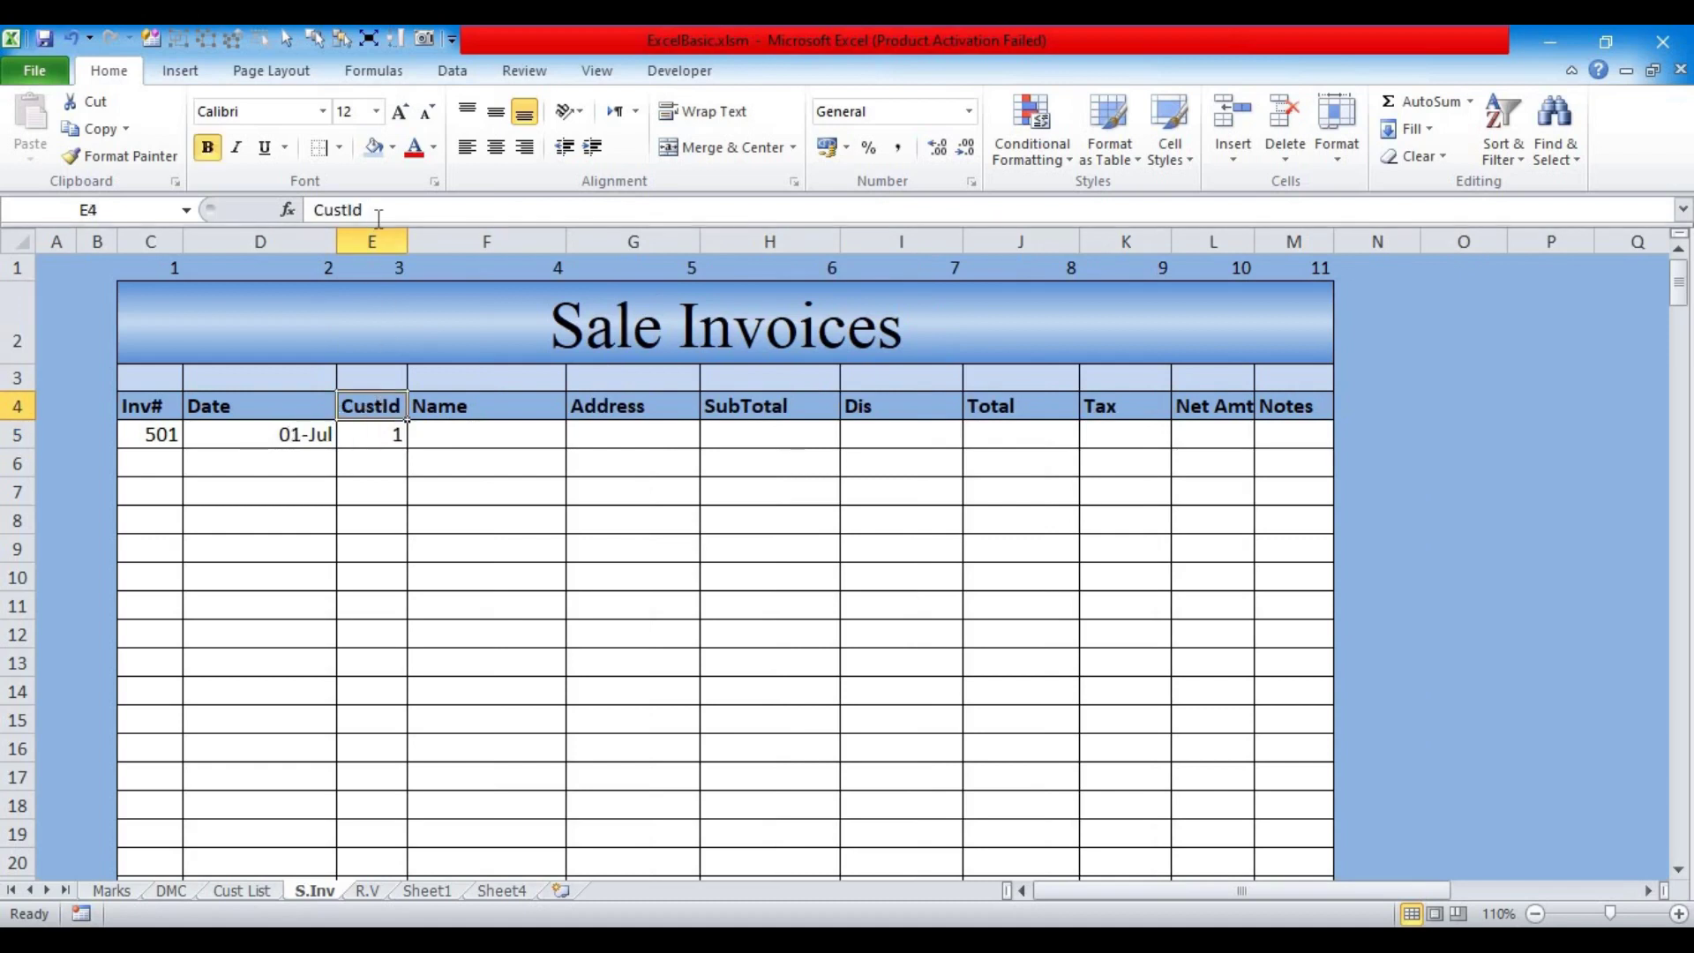
{"action": "left_click_drag", "start_coordinate": [376, 212], "coordinate": [262, 190]}
{"action": "type", "text": "C.ID"}
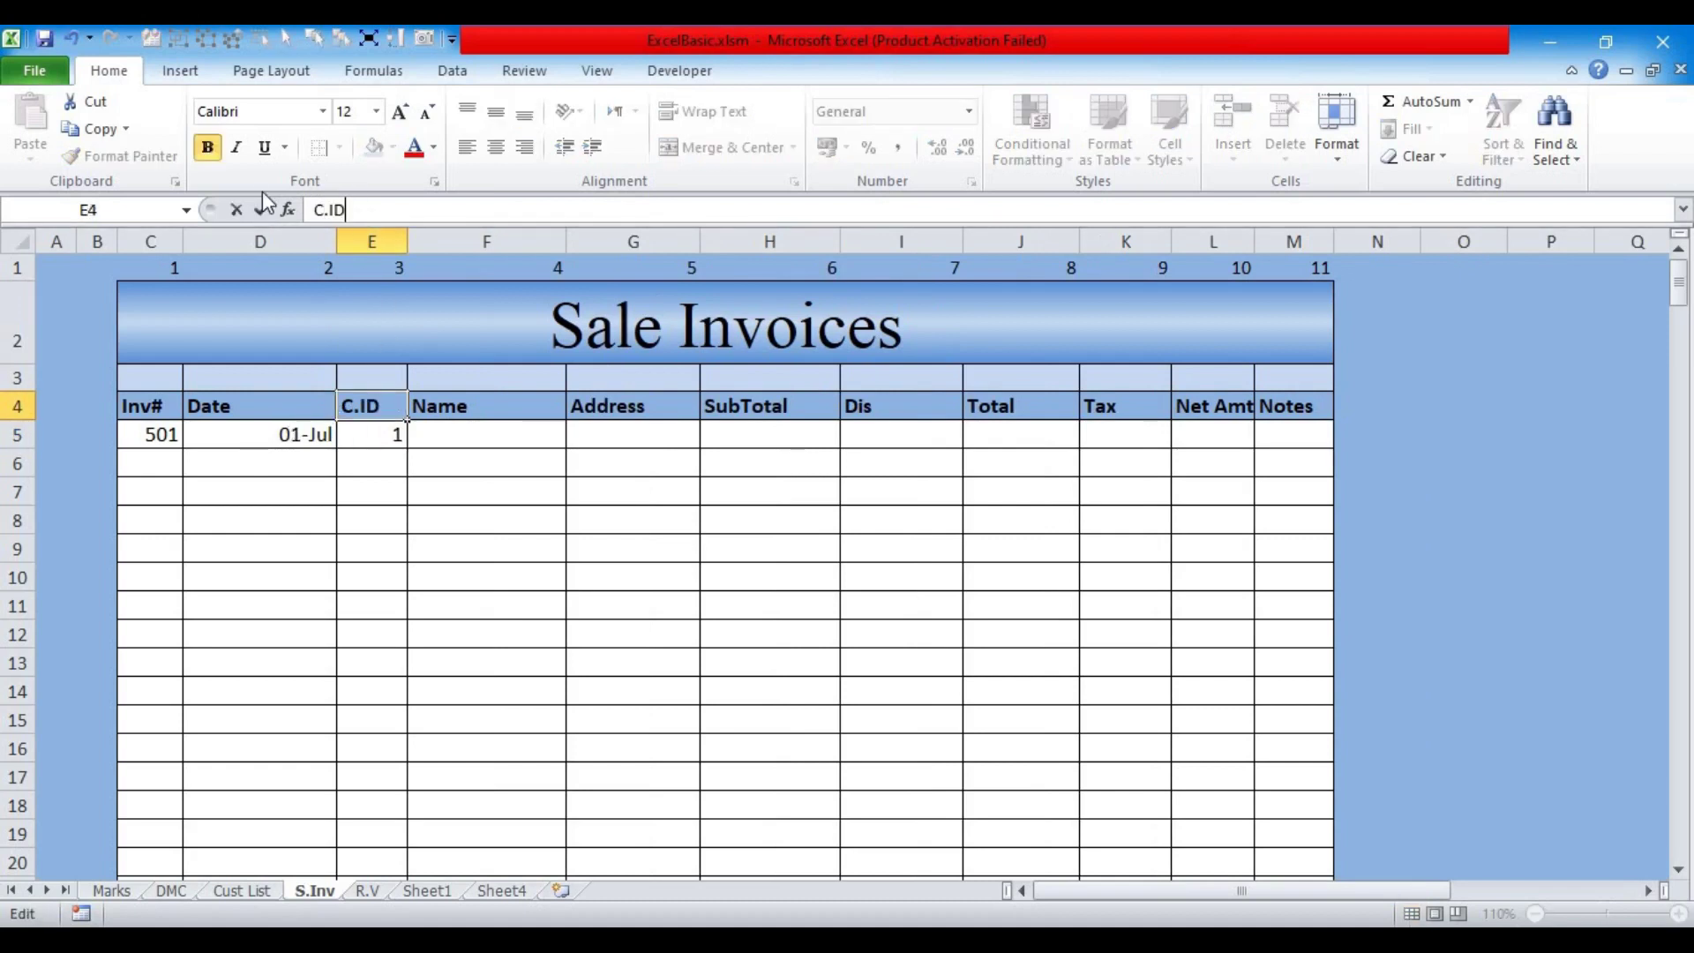
{"action": "key", "text": "Return"}
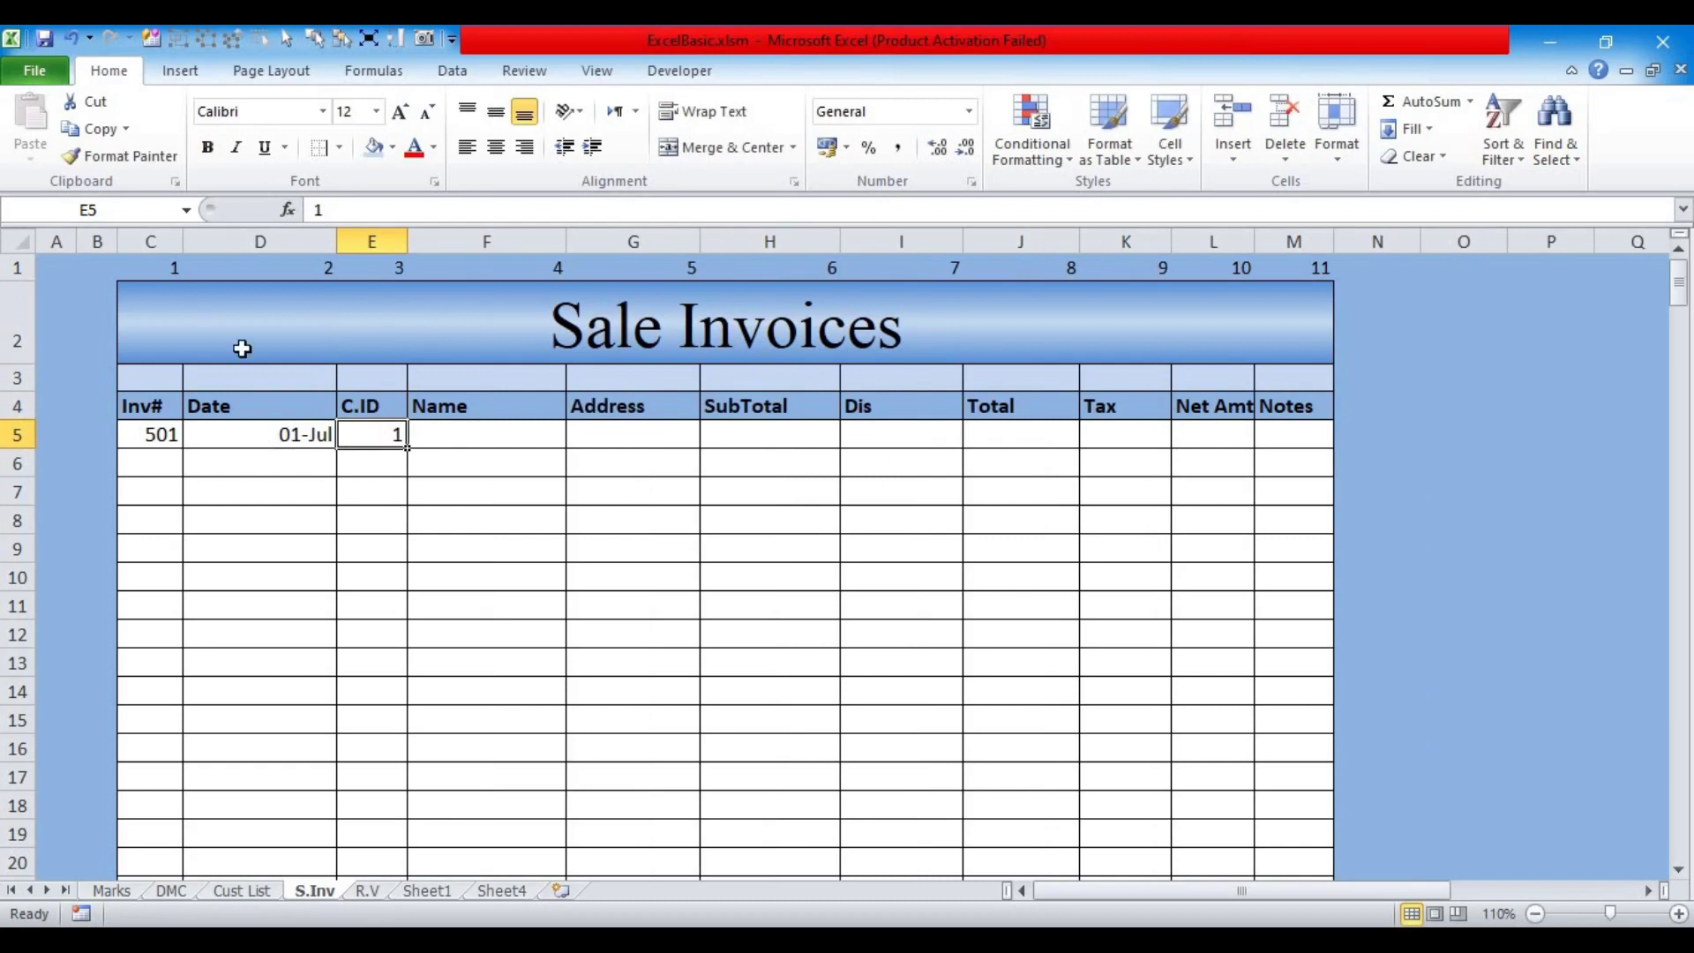
{"action": "left_click", "coordinate": [271, 435]}
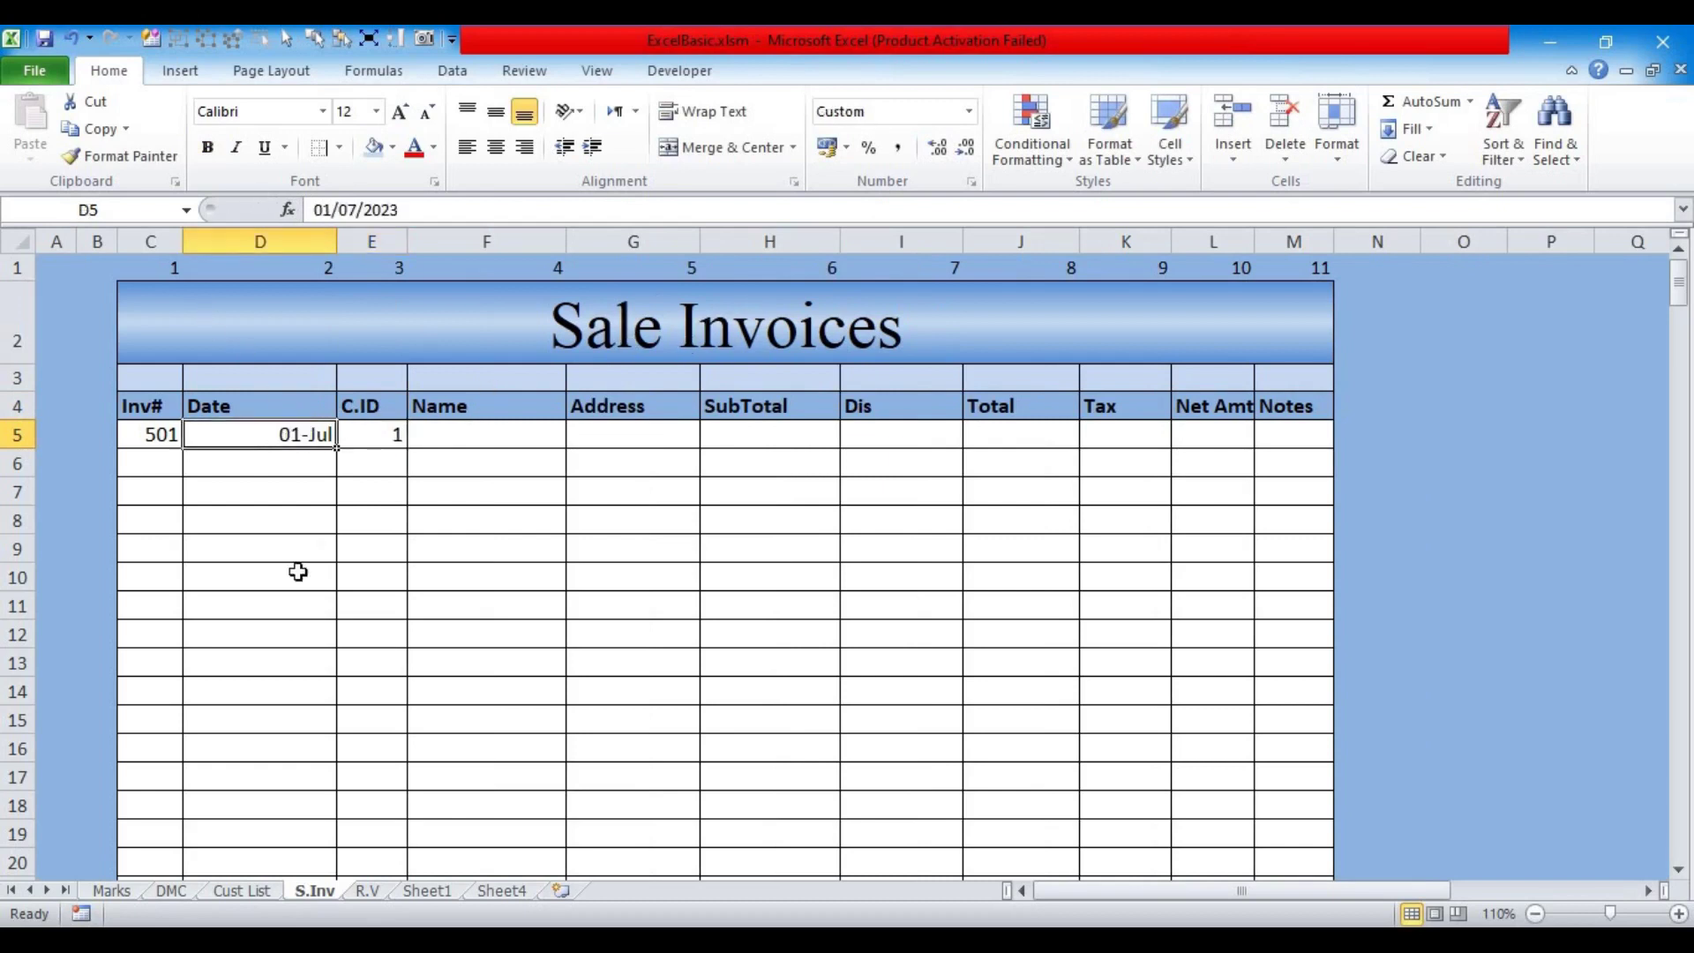
Step: Give the first invoice date in D5 the custom format dd/mm/yy
{"action": "left_click", "coordinate": [970, 112]}
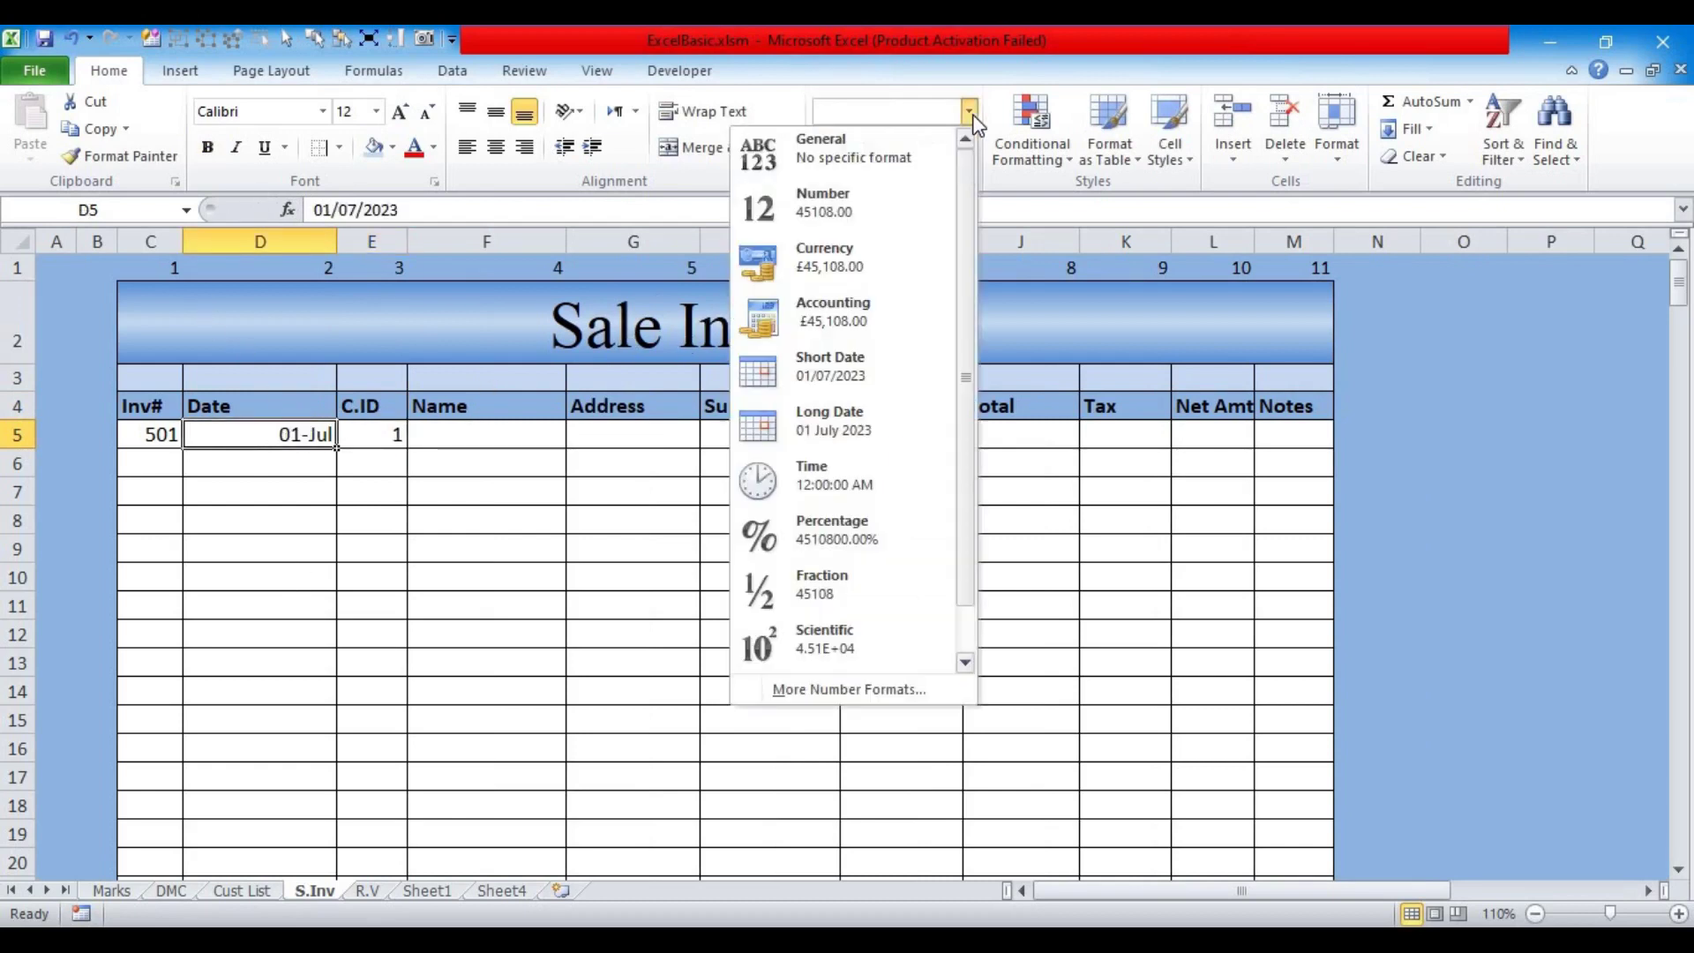
{"action": "left_click", "coordinate": [271, 433]}
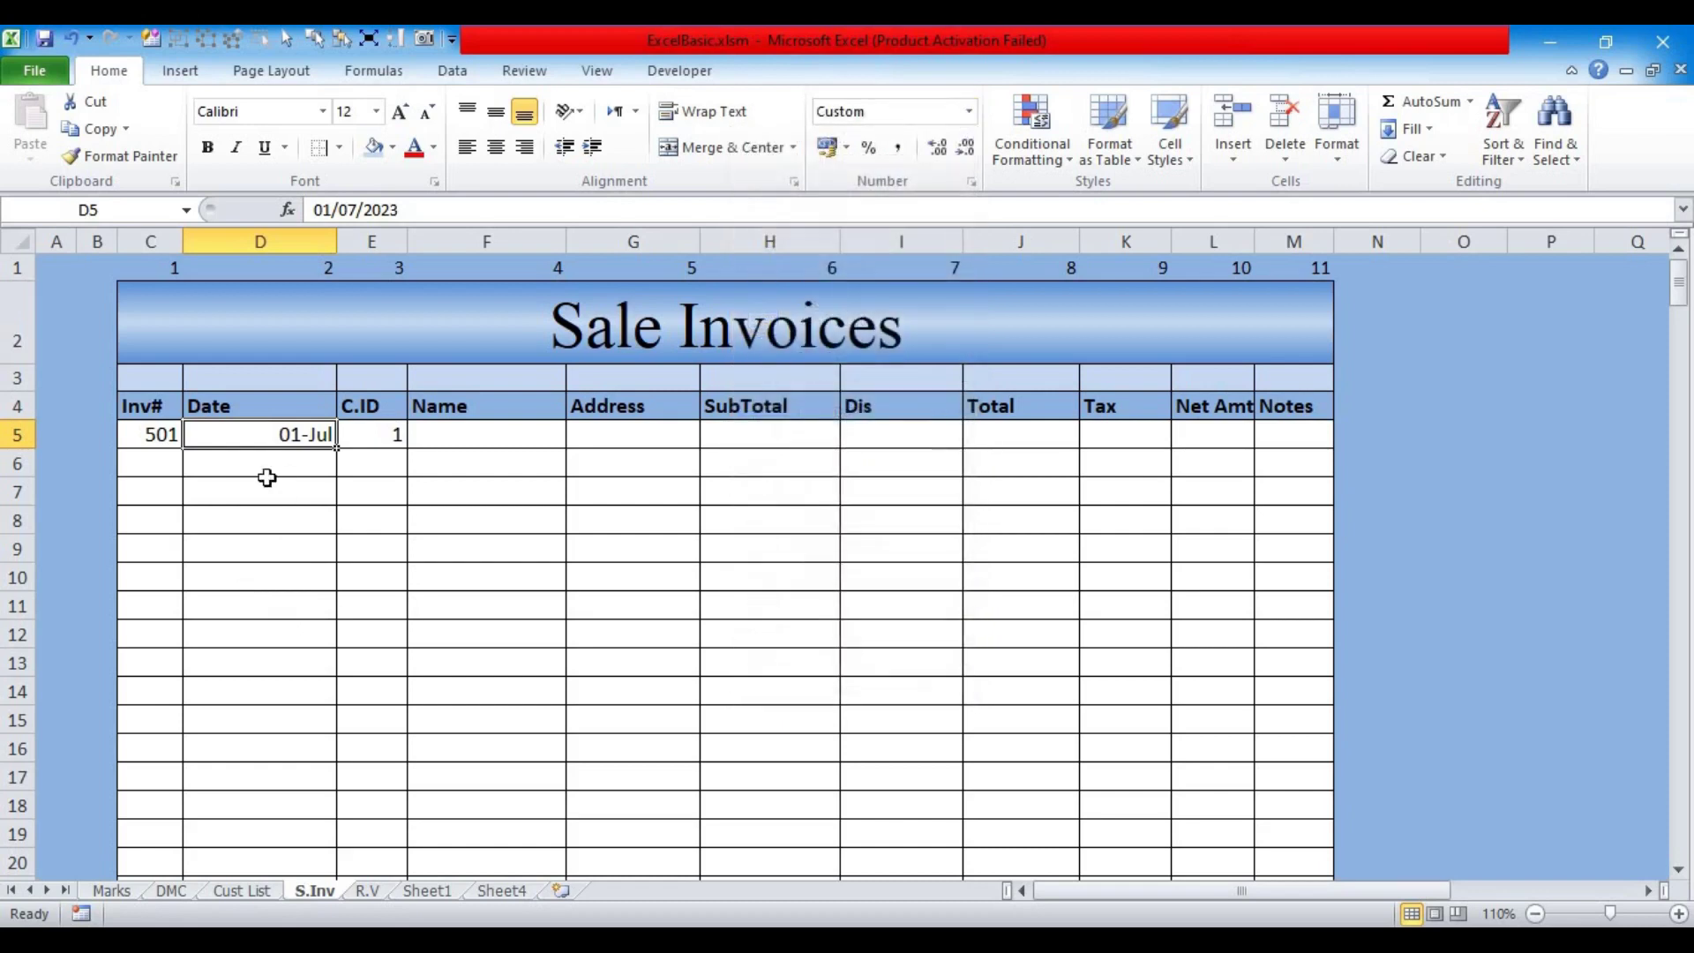
{"action": "key", "text": "ctrl+1"}
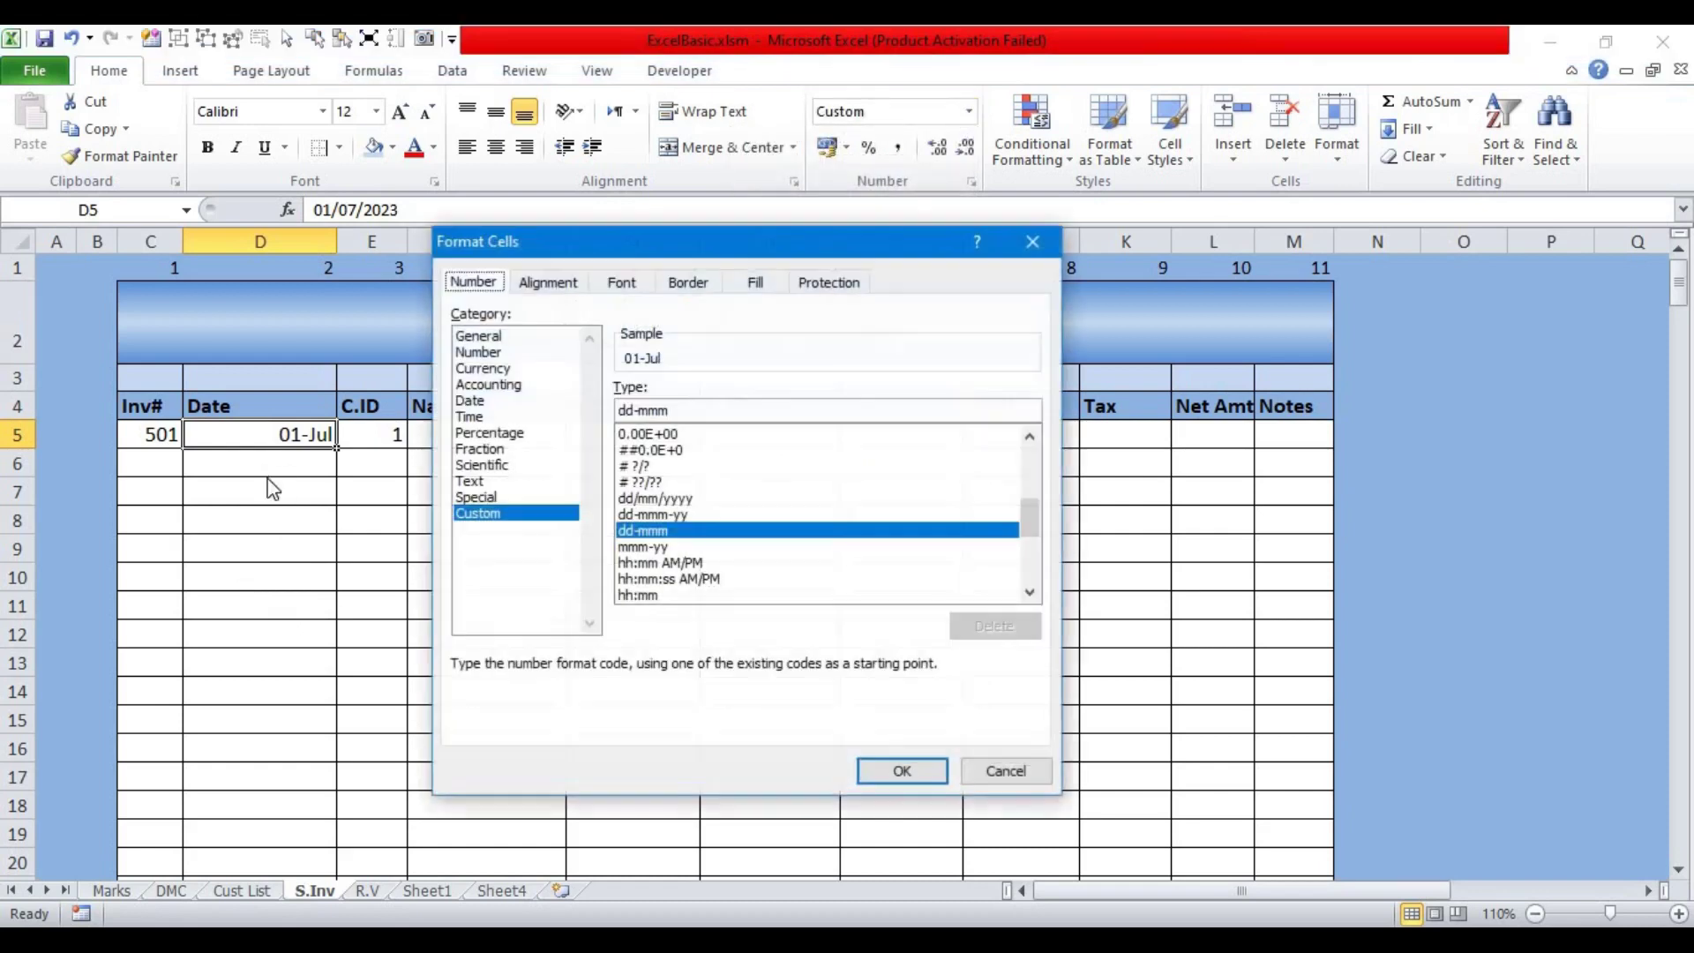
{"action": "left_click", "coordinate": [472, 401]}
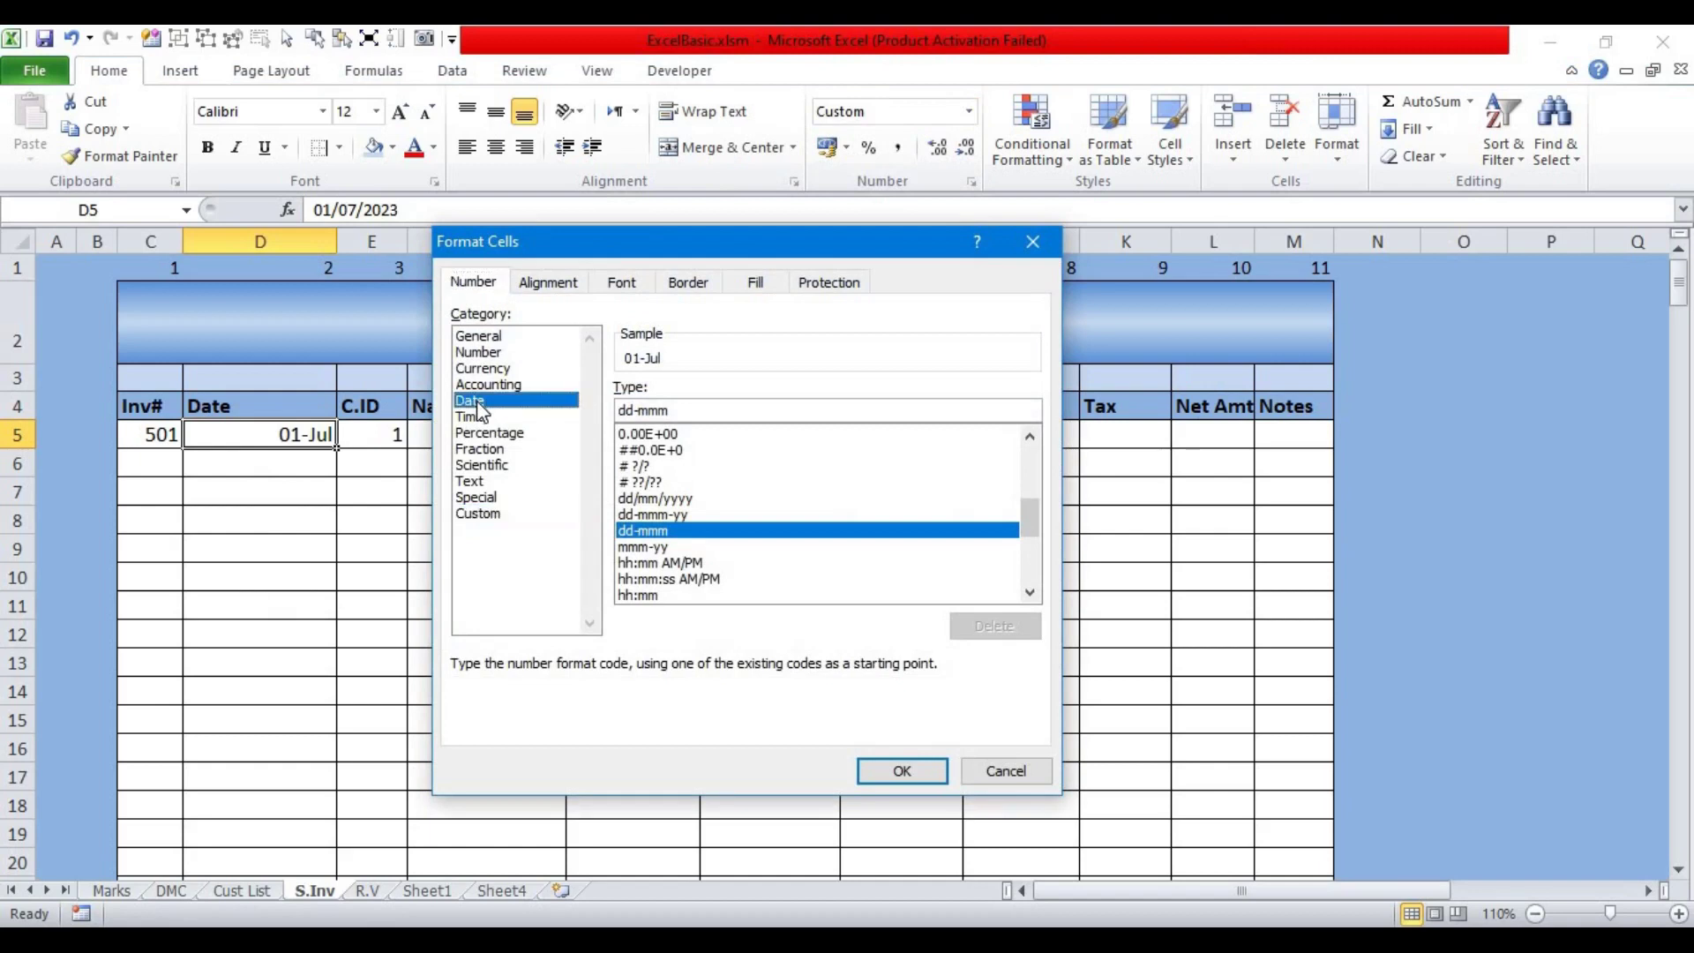
{"action": "left_click", "coordinate": [558, 516]}
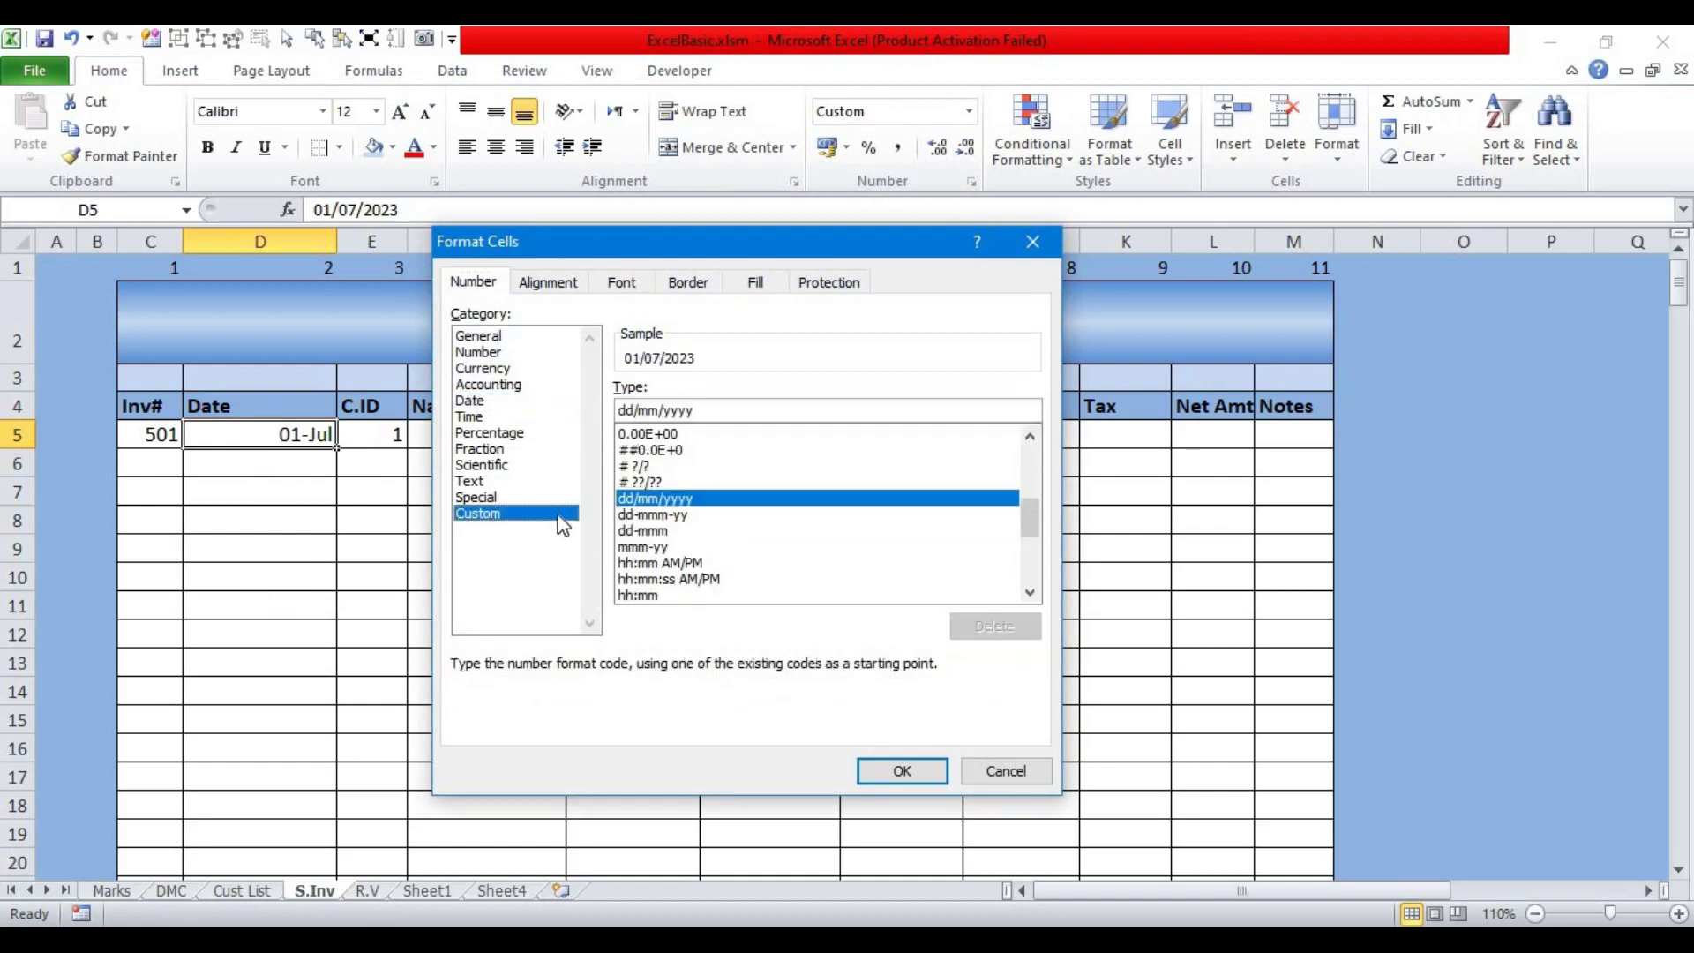
{"action": "left_click", "coordinate": [703, 408]}
{"action": "key", "text": "BackSpace"}
{"action": "key", "text": "BackSpace"}
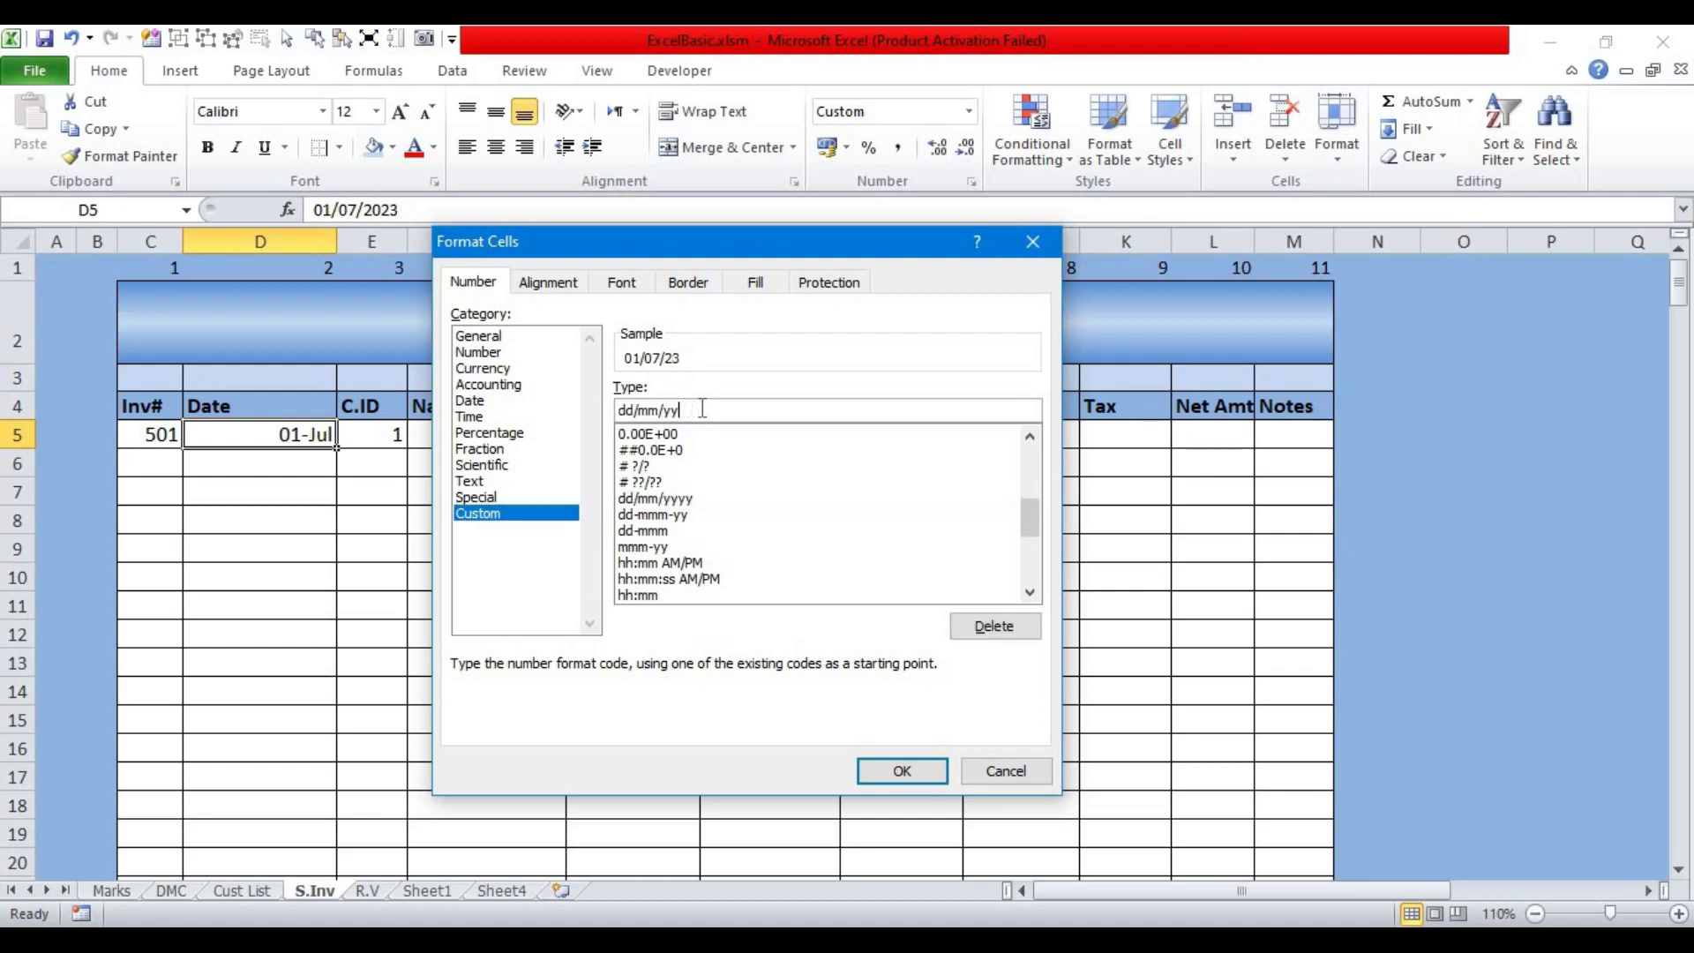
{"action": "left_click", "coordinate": [900, 774]}
Step: Copy D5's date format down to D6:D20 with the Format Painter
{"action": "left_click_drag", "start_coordinate": [251, 431], "coordinate": [245, 782]}
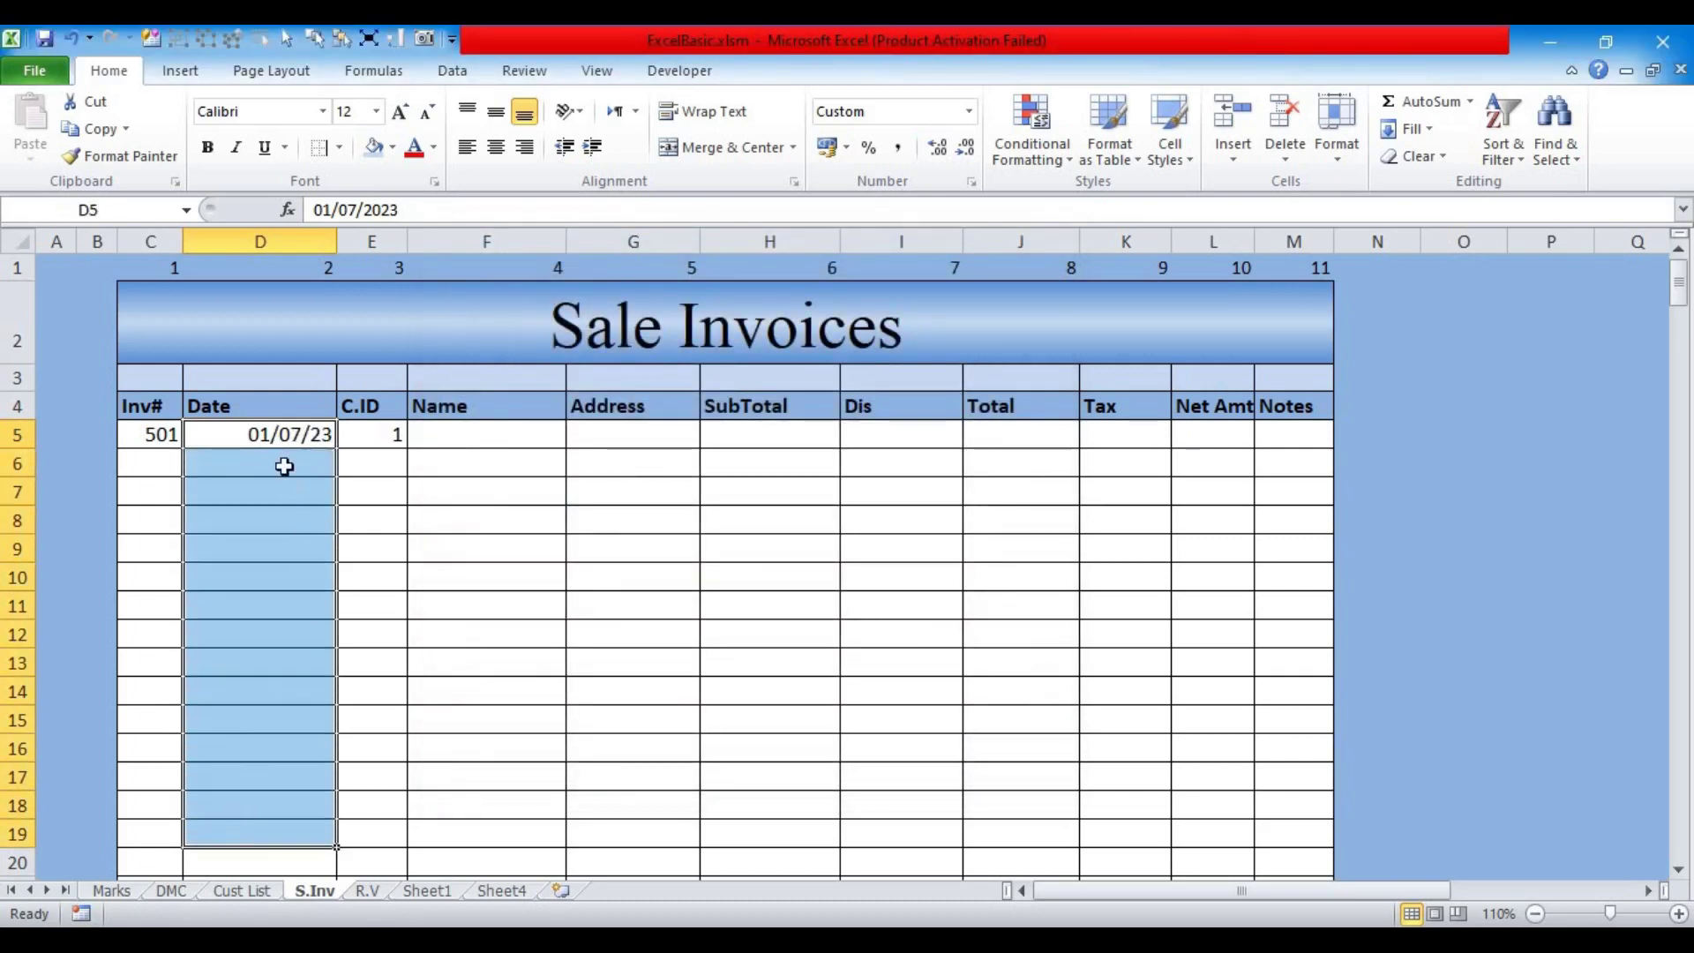
{"action": "left_click", "coordinate": [270, 431]}
{"action": "left_click", "coordinate": [144, 157]}
{"action": "mouse_move", "coordinate": [243, 463]}
{"action": "left_mouse_down"}
{"action": "mouse_move", "coordinate": [291, 862]}
{"action": "mouse_move", "coordinate": [279, 850]}
{"action": "left_mouse_up"}
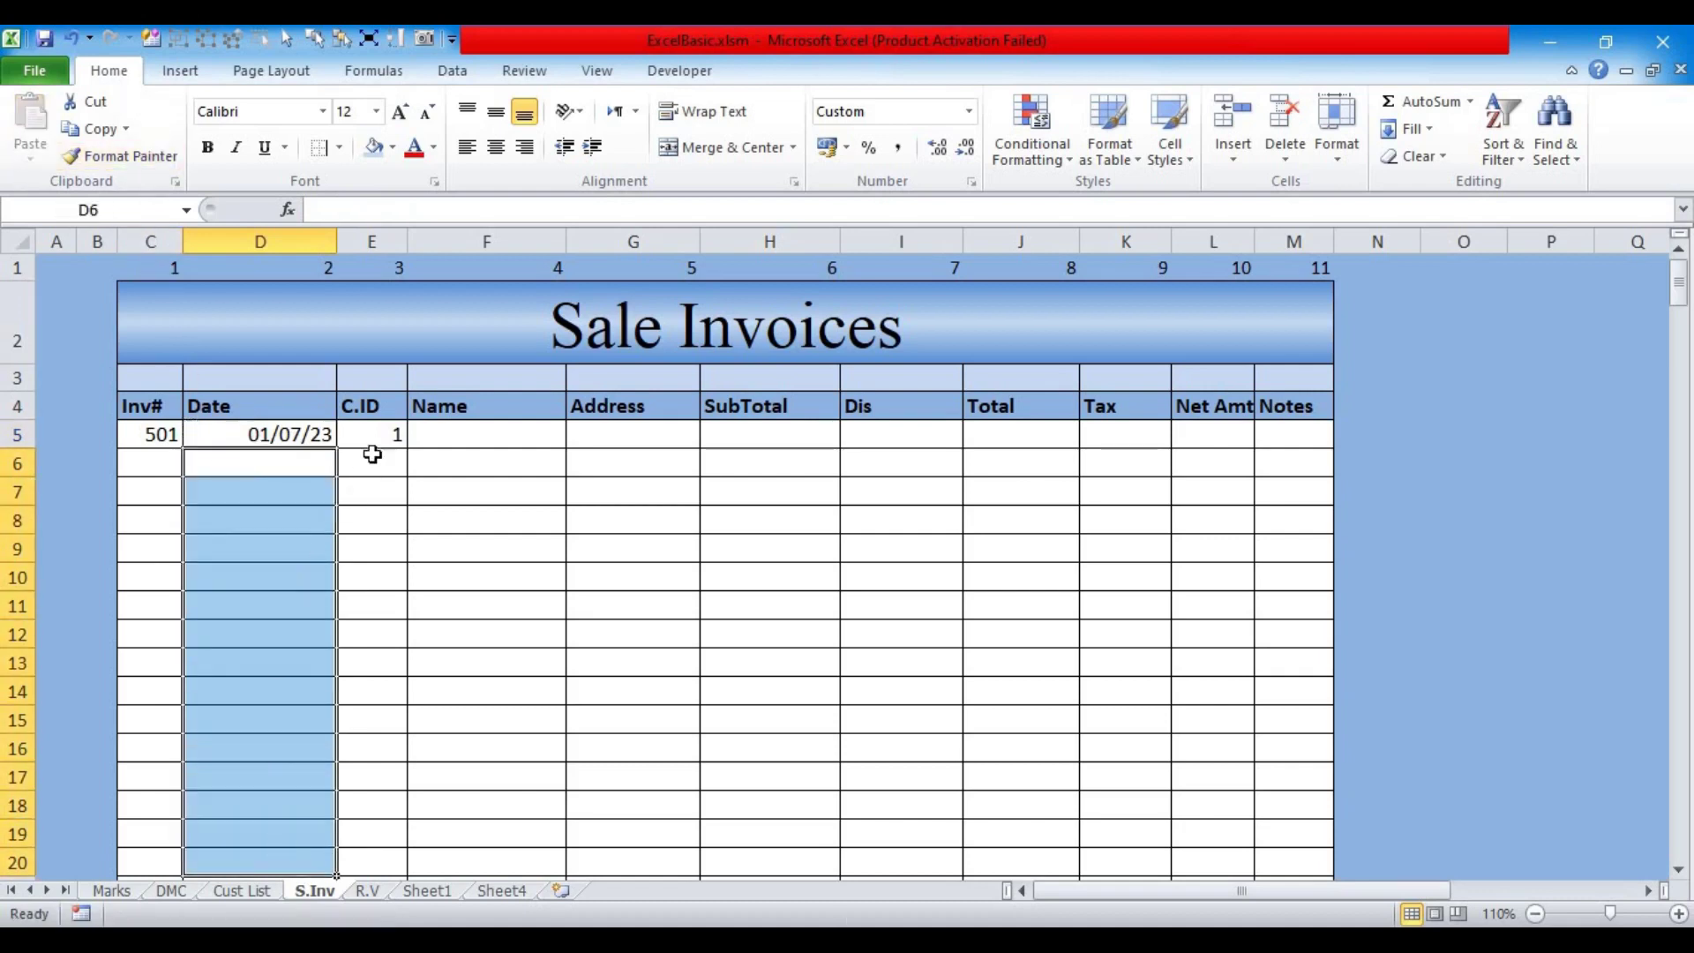
{"action": "left_click", "coordinate": [352, 431]}
{"action": "left_click", "coordinate": [449, 436]}
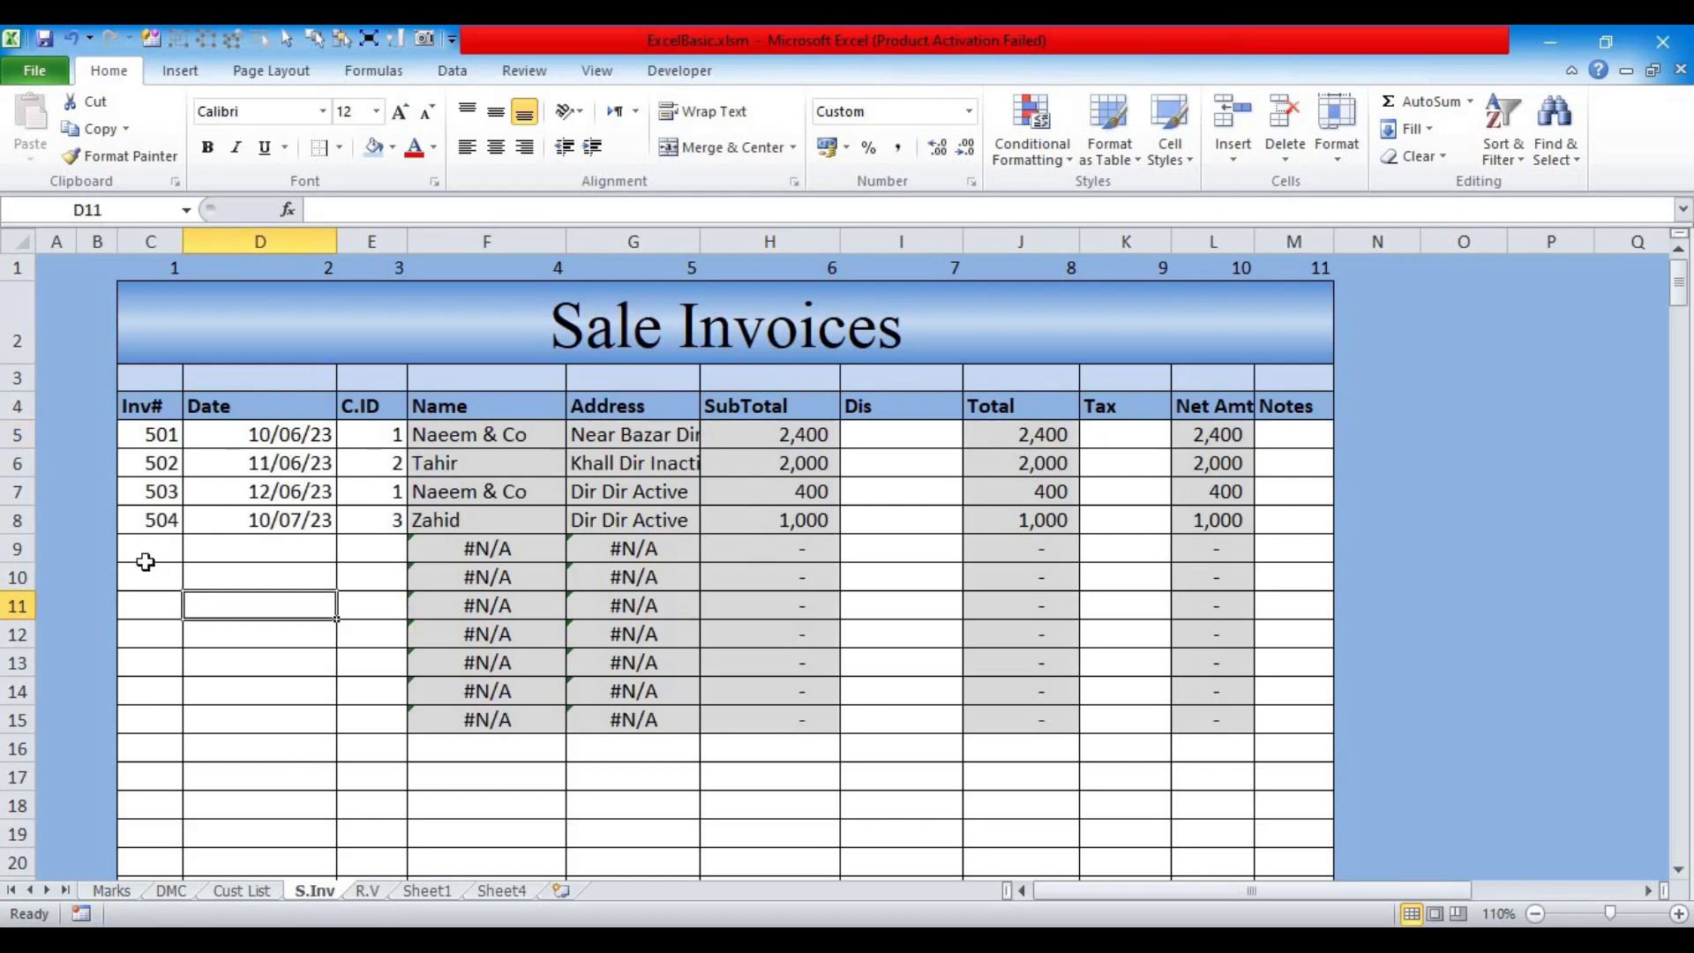
Step: Review the invoice number, date and customer ID entries, then move to the Cust List sheet
{"action": "left_click", "coordinate": [161, 441]}
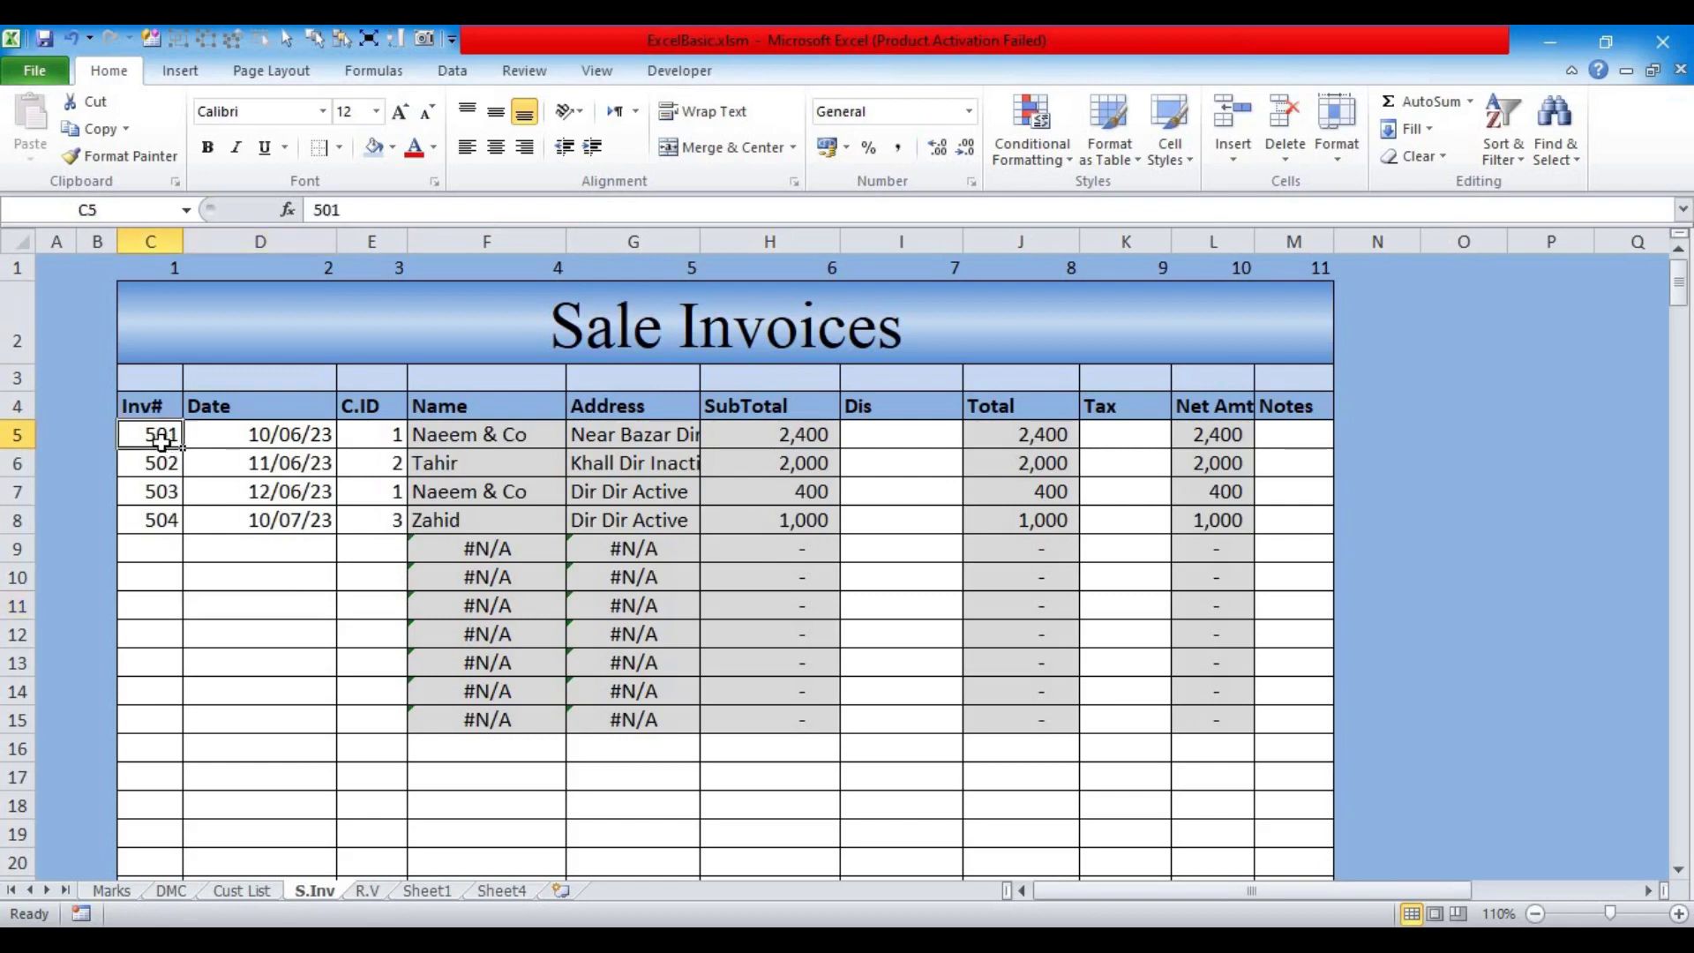
{"action": "left_click", "coordinate": [254, 441]}
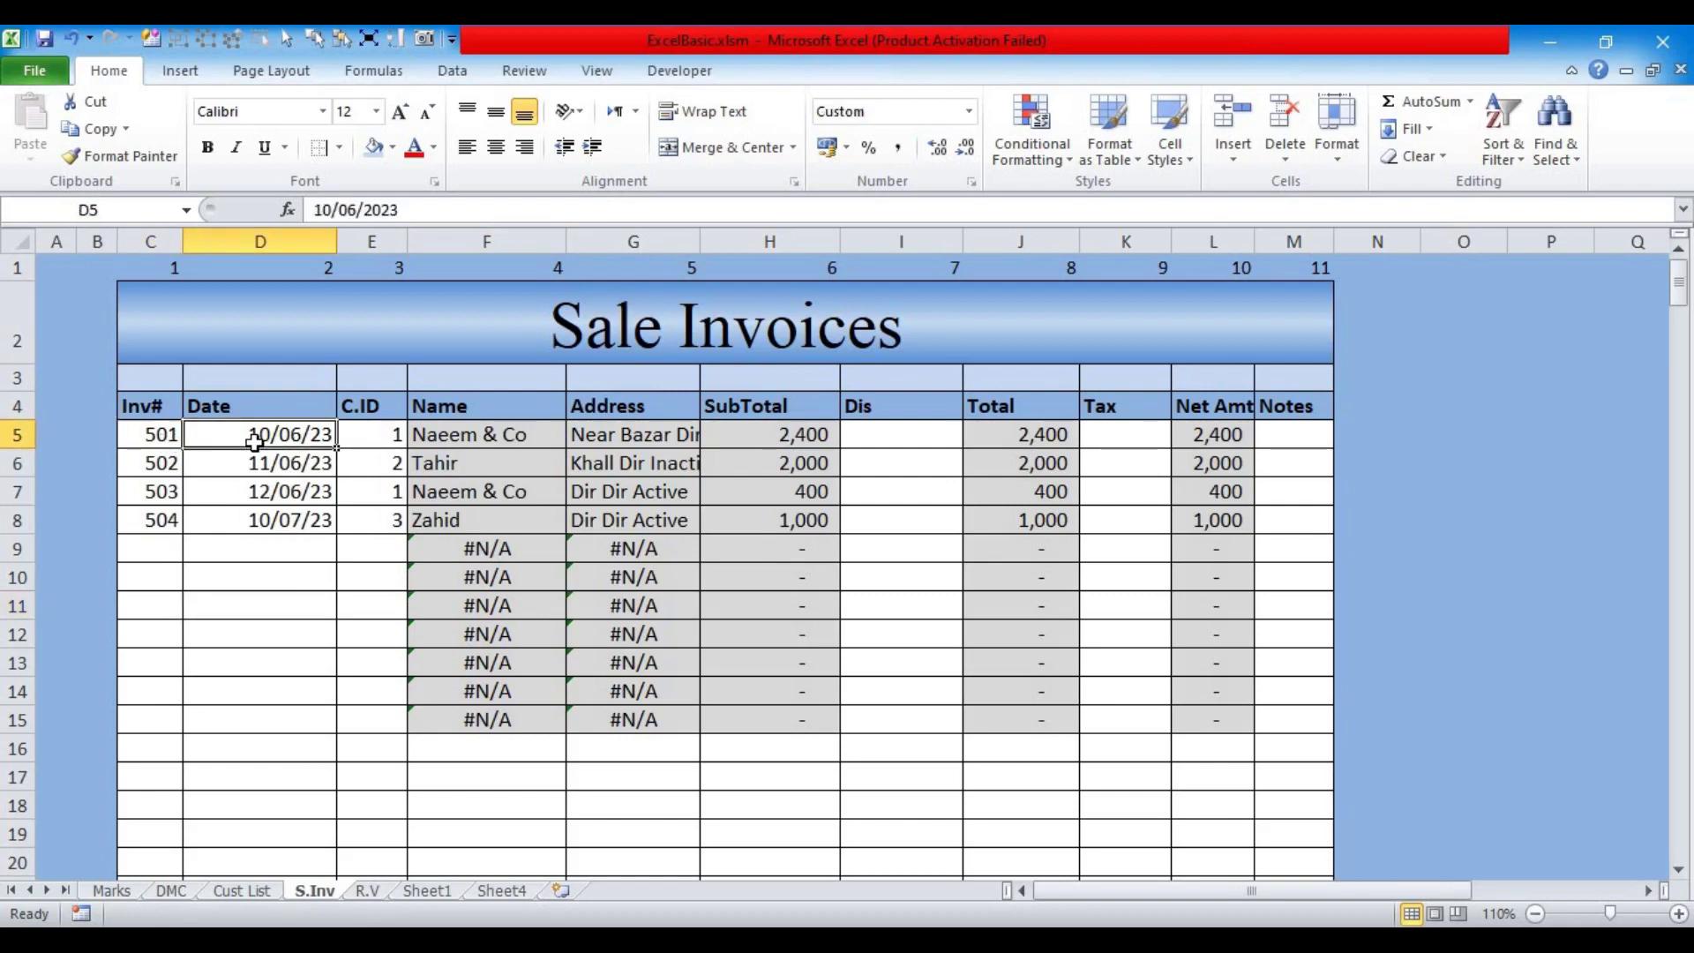
{"action": "left_click", "coordinate": [363, 437]}
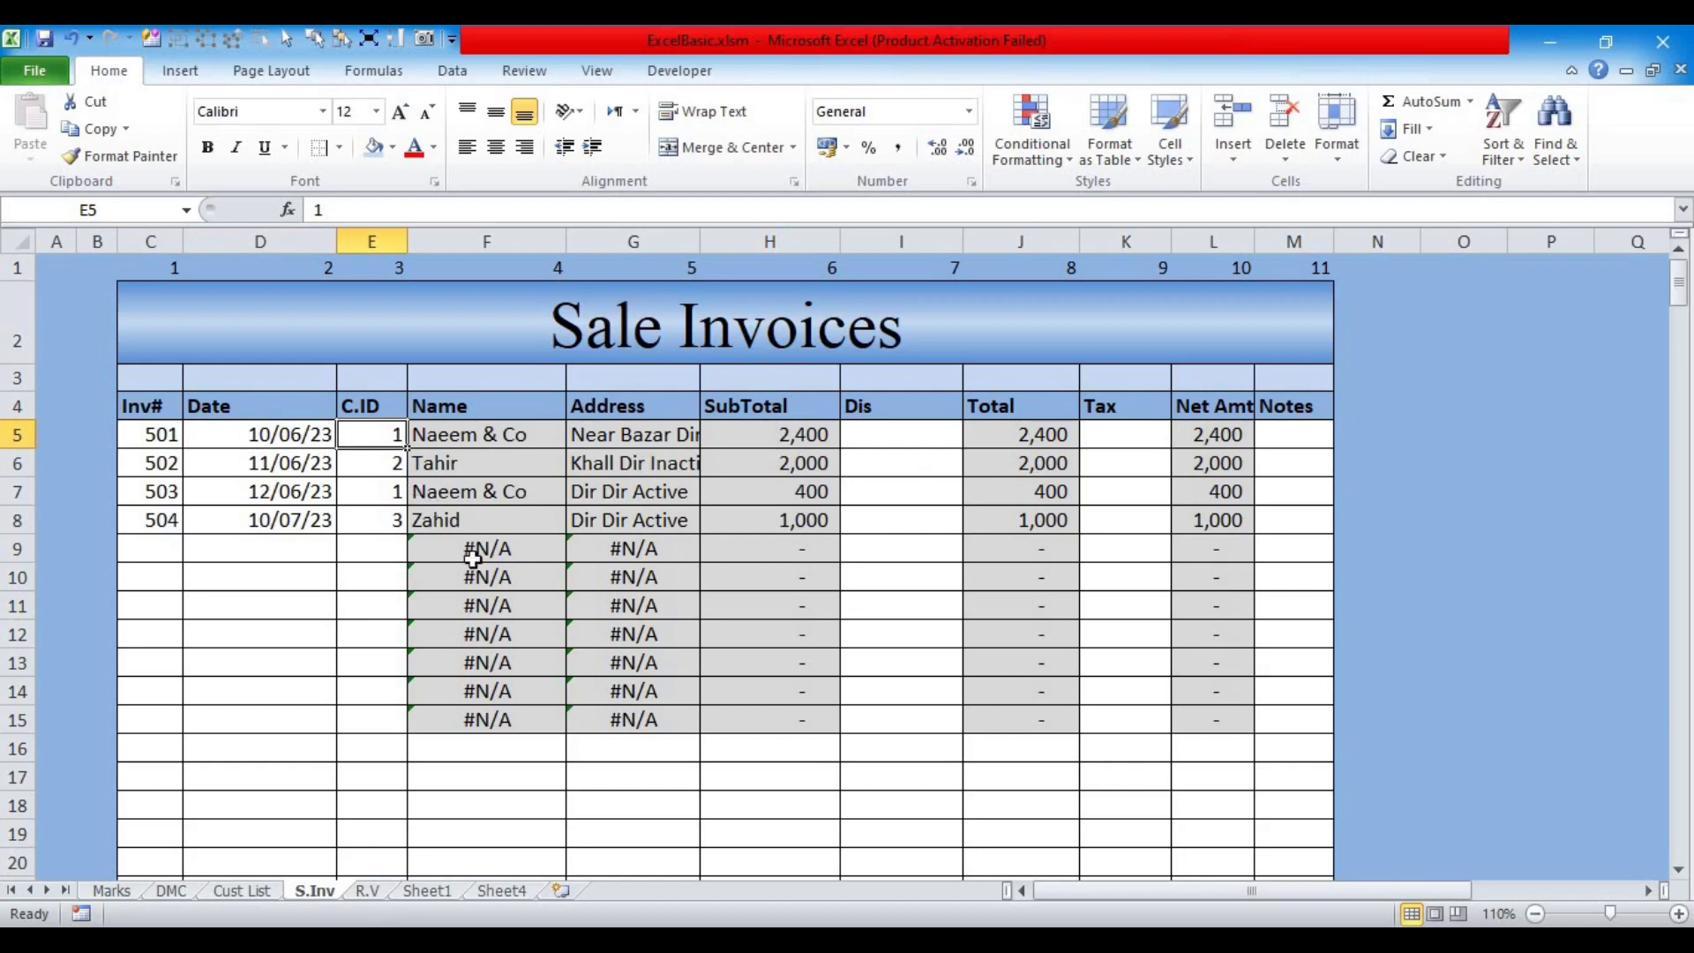
{"action": "left_click", "coordinate": [258, 465]}
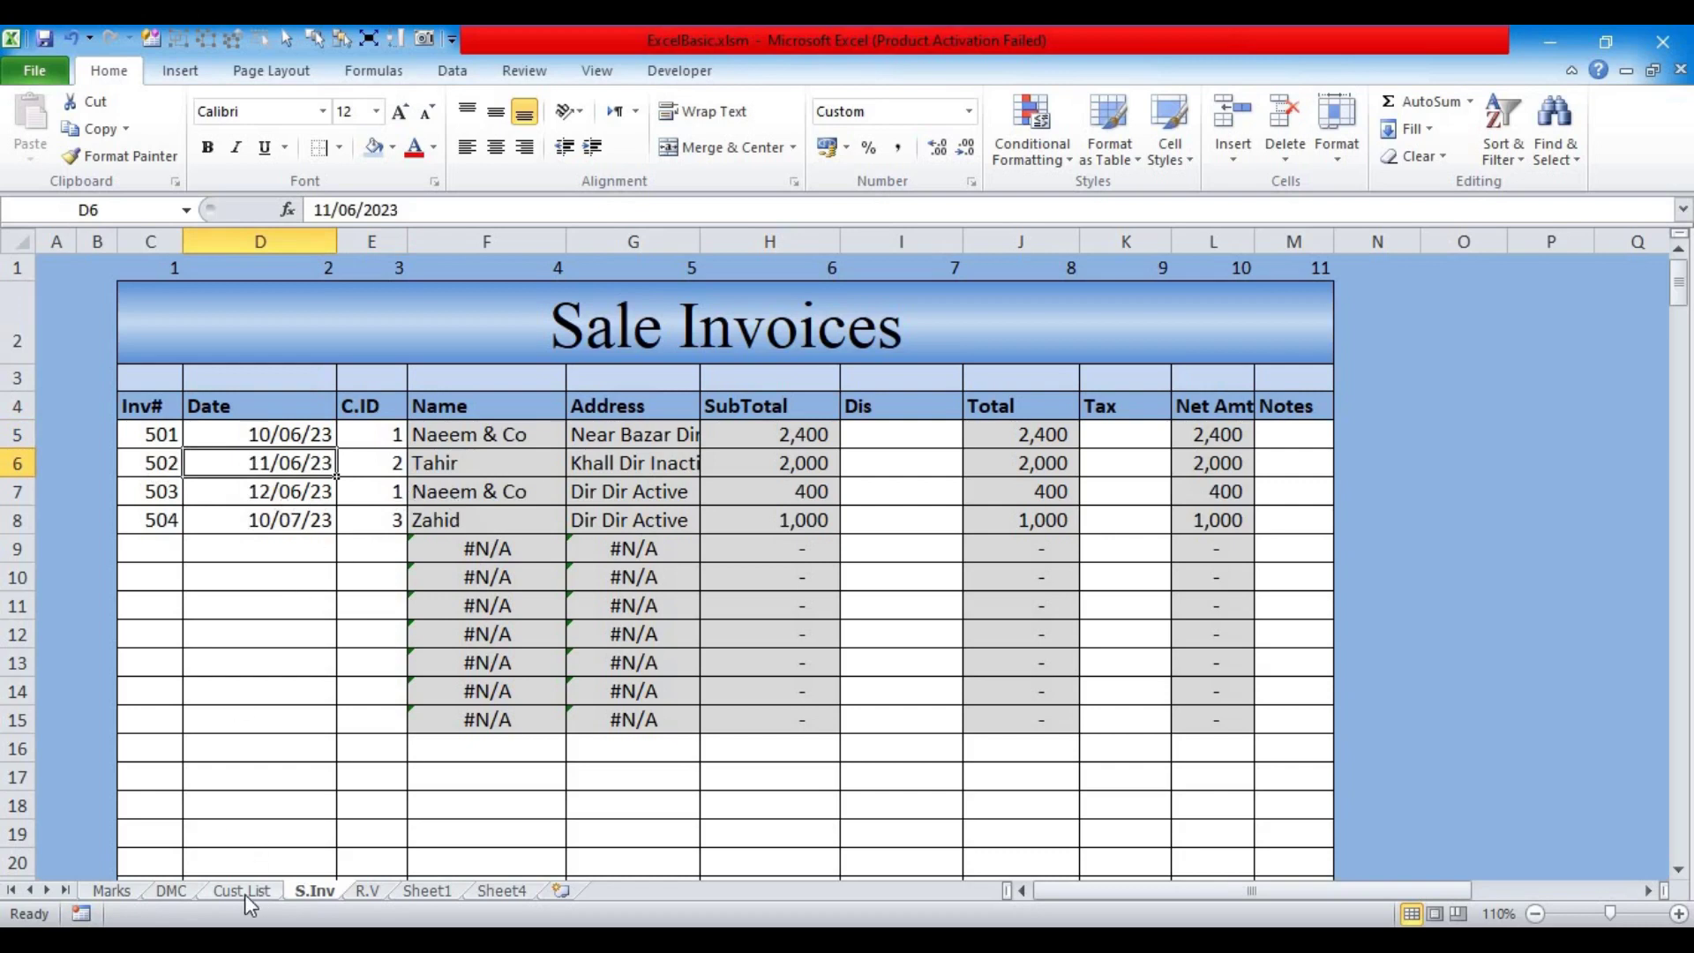
{"action": "left_click", "coordinate": [243, 891]}
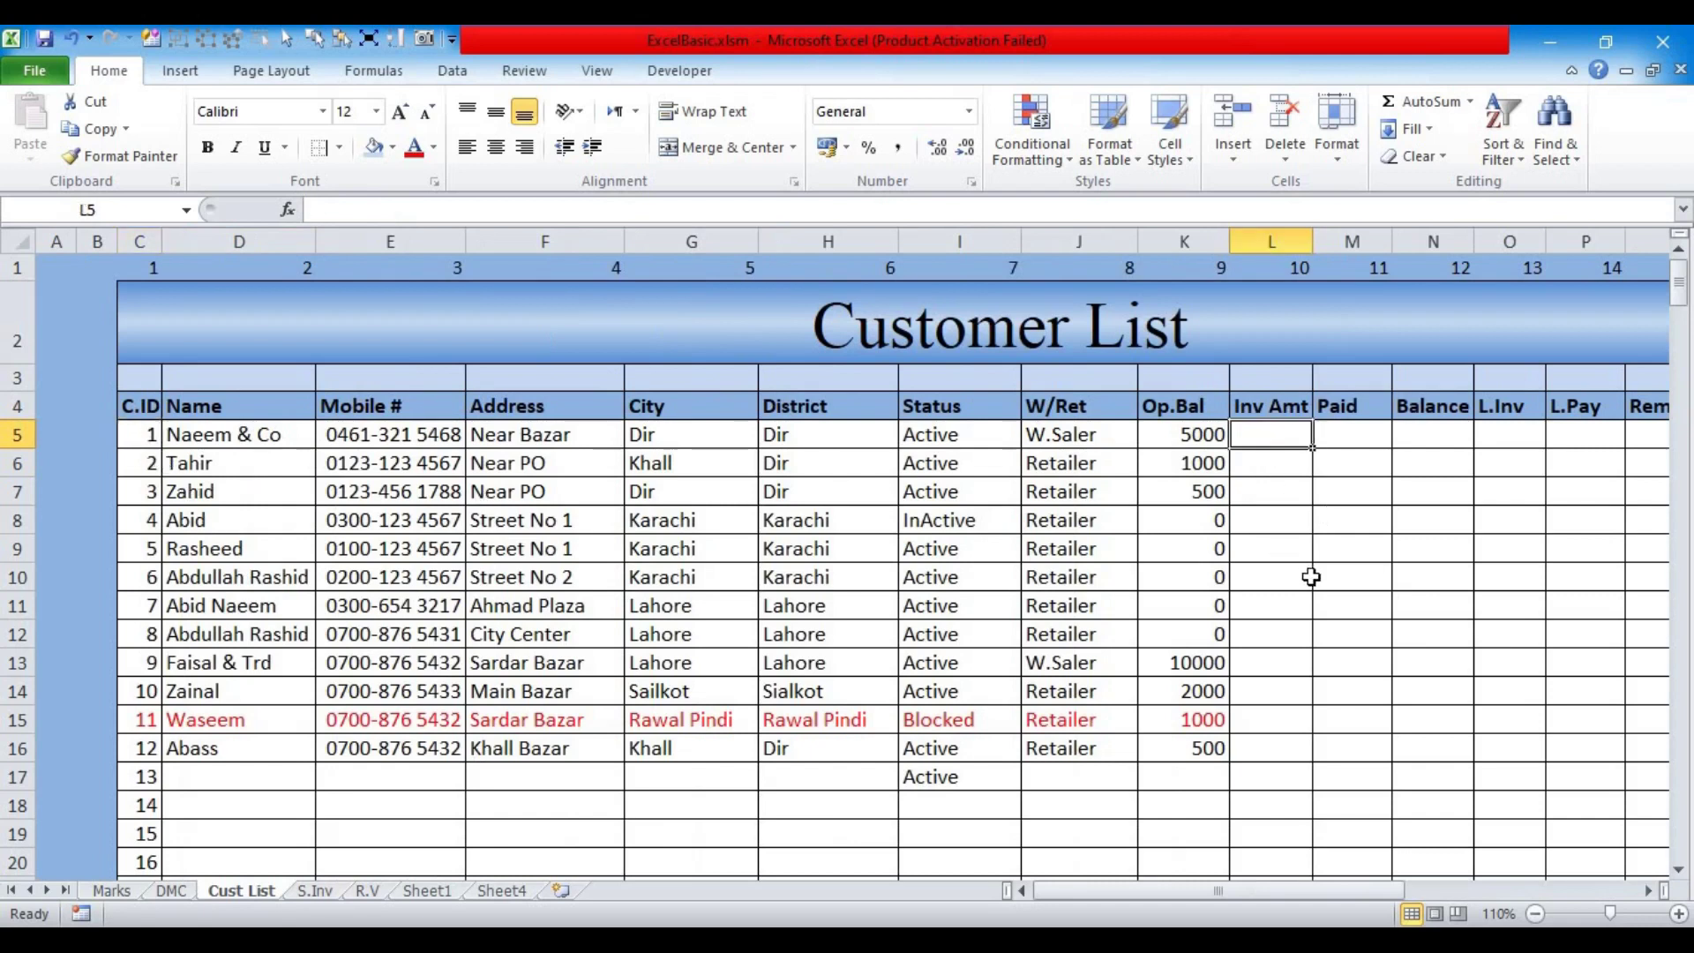
Step: In L5 enter =SUMIF(S.Inv!E5:E9999, C5, S.Inv!L5:L9999) to total customer 1's invoices
{"action": "type", "text": "="}
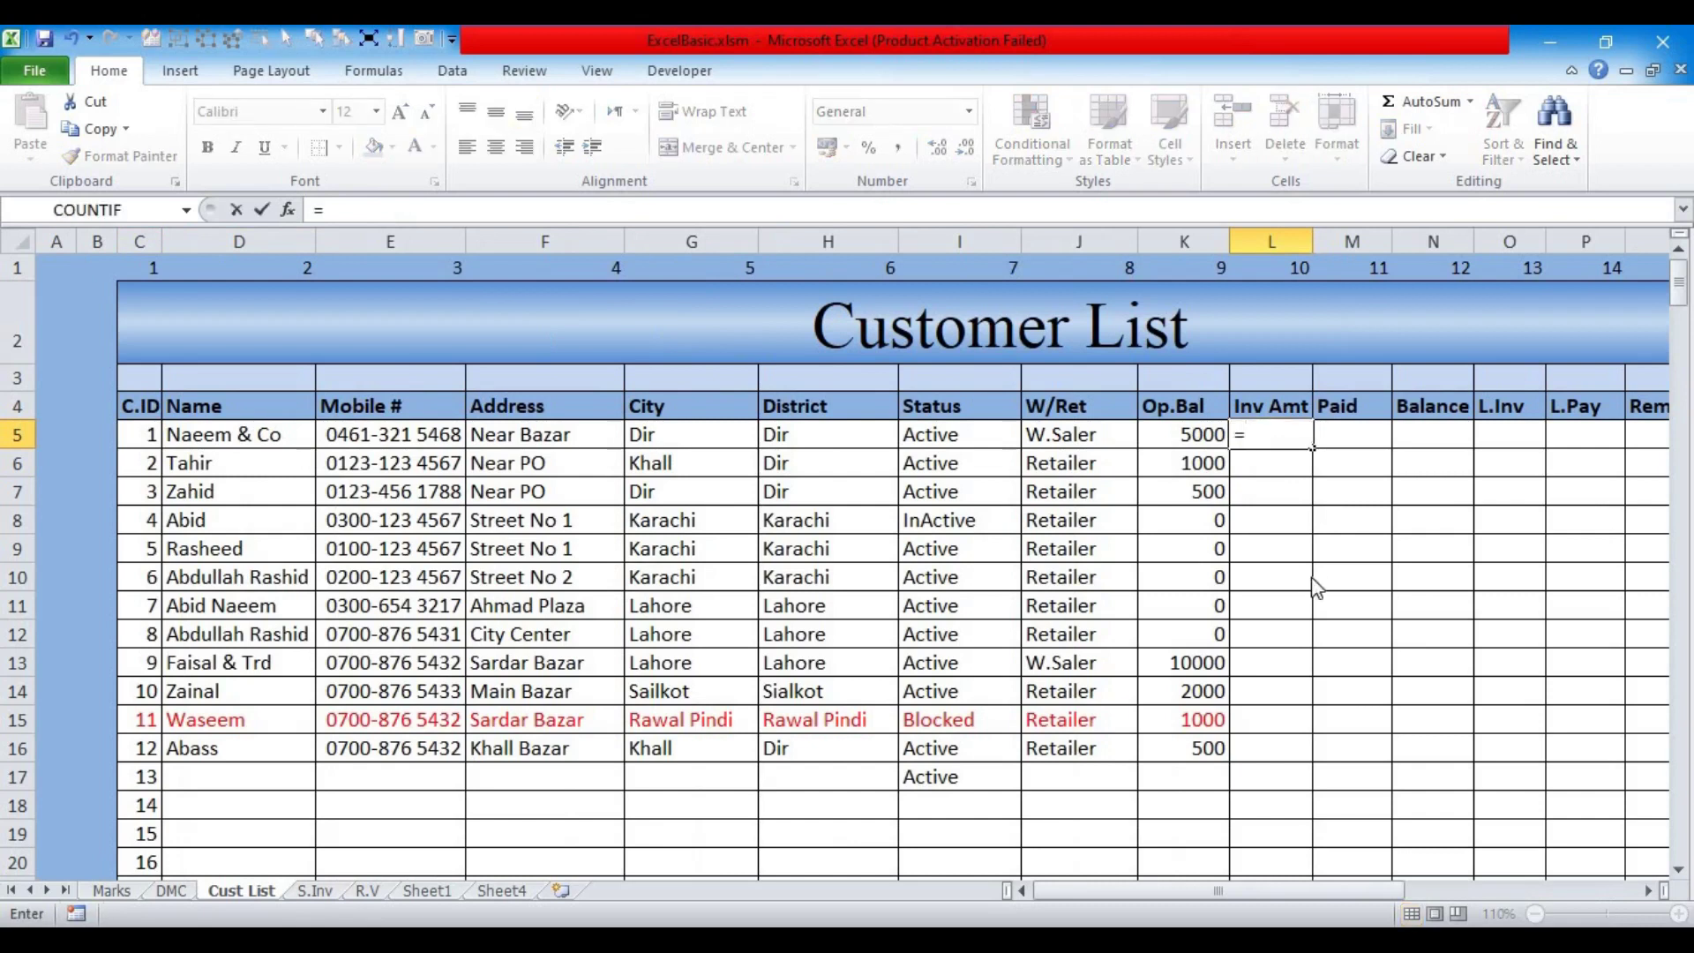
{"action": "type", "text": "sumif"}
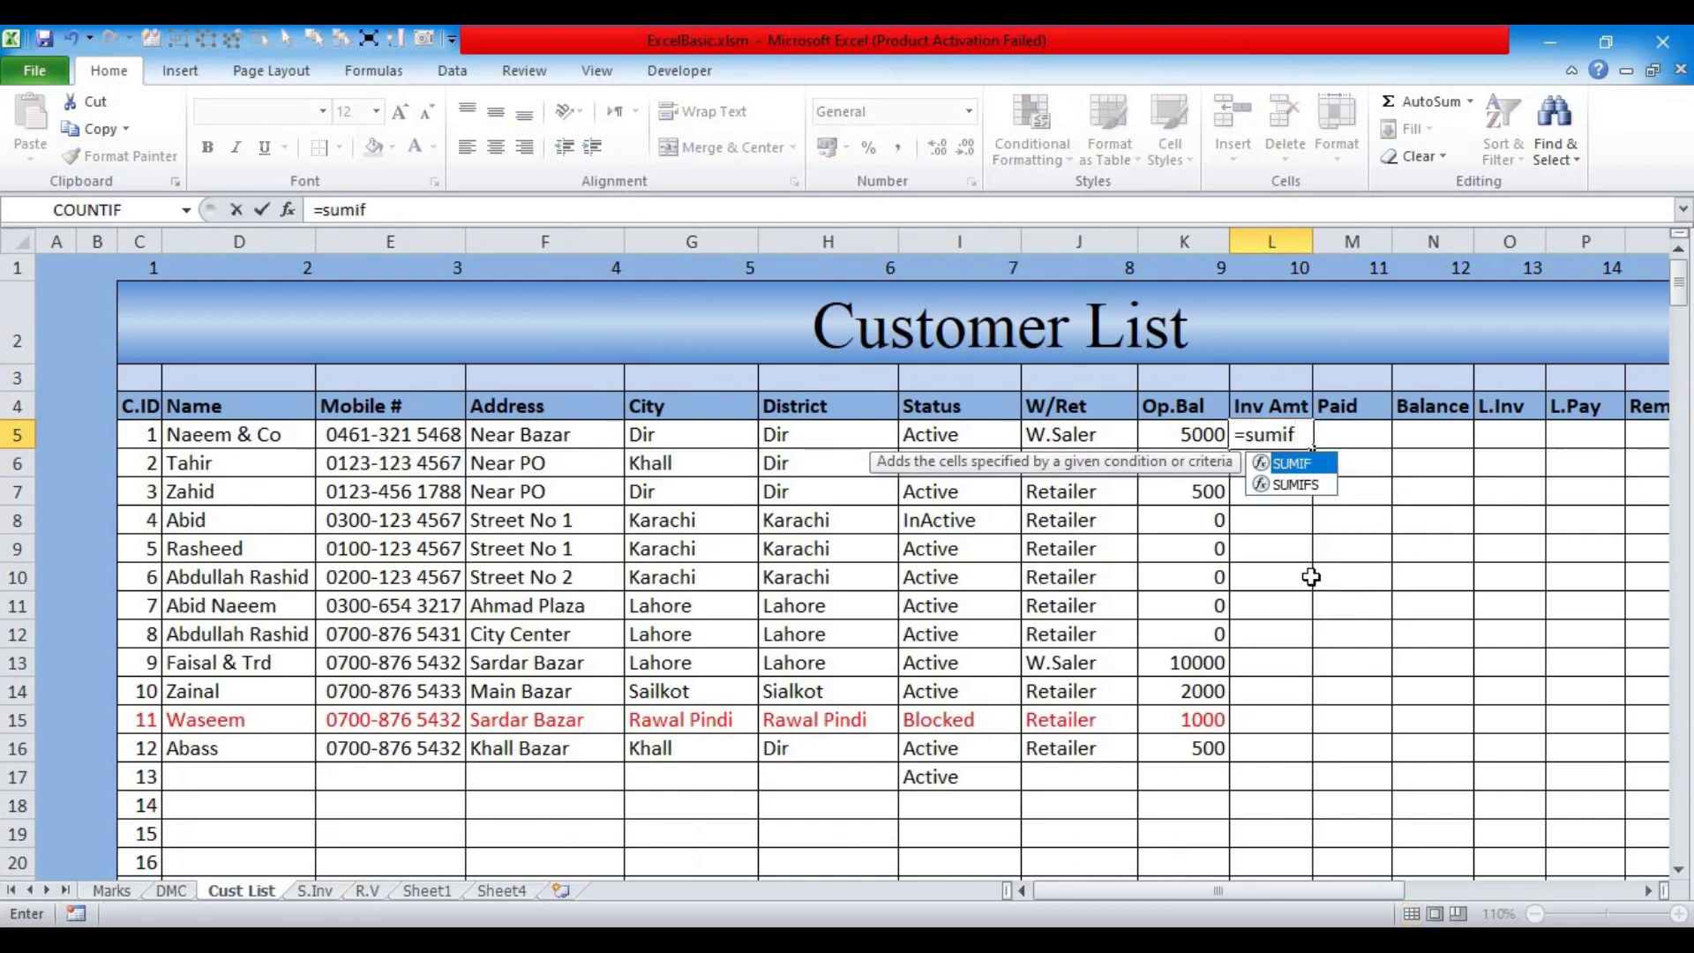
{"action": "key", "text": "Tab"}
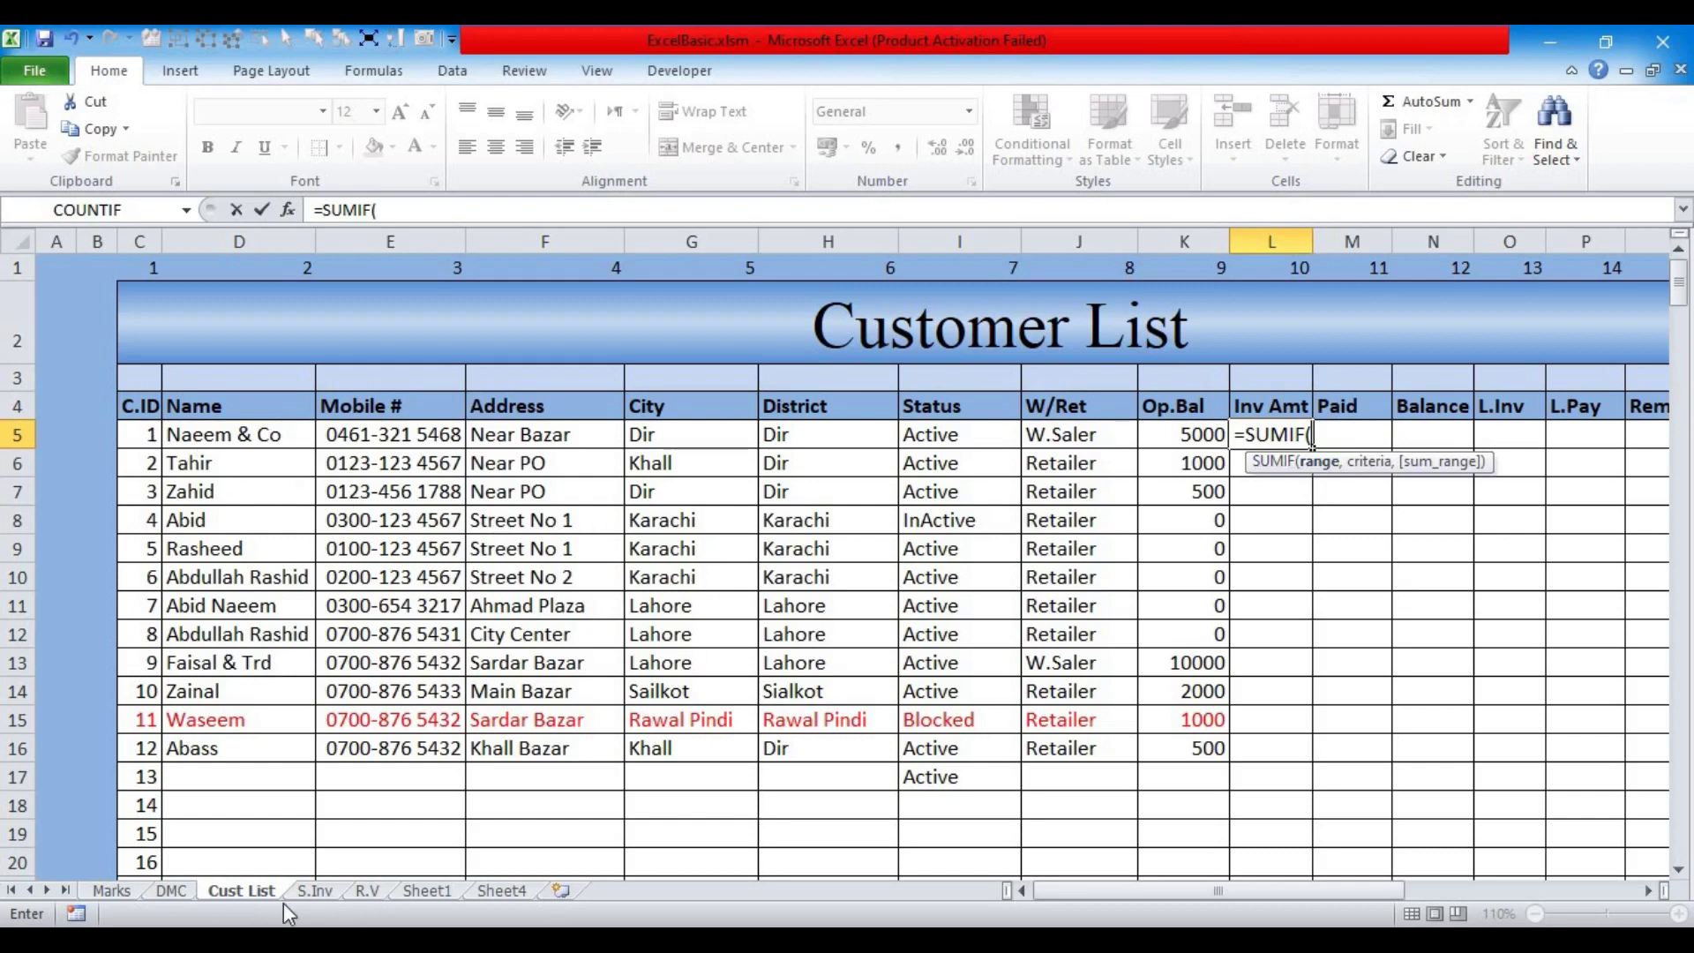
{"action": "left_click", "coordinate": [325, 893]}
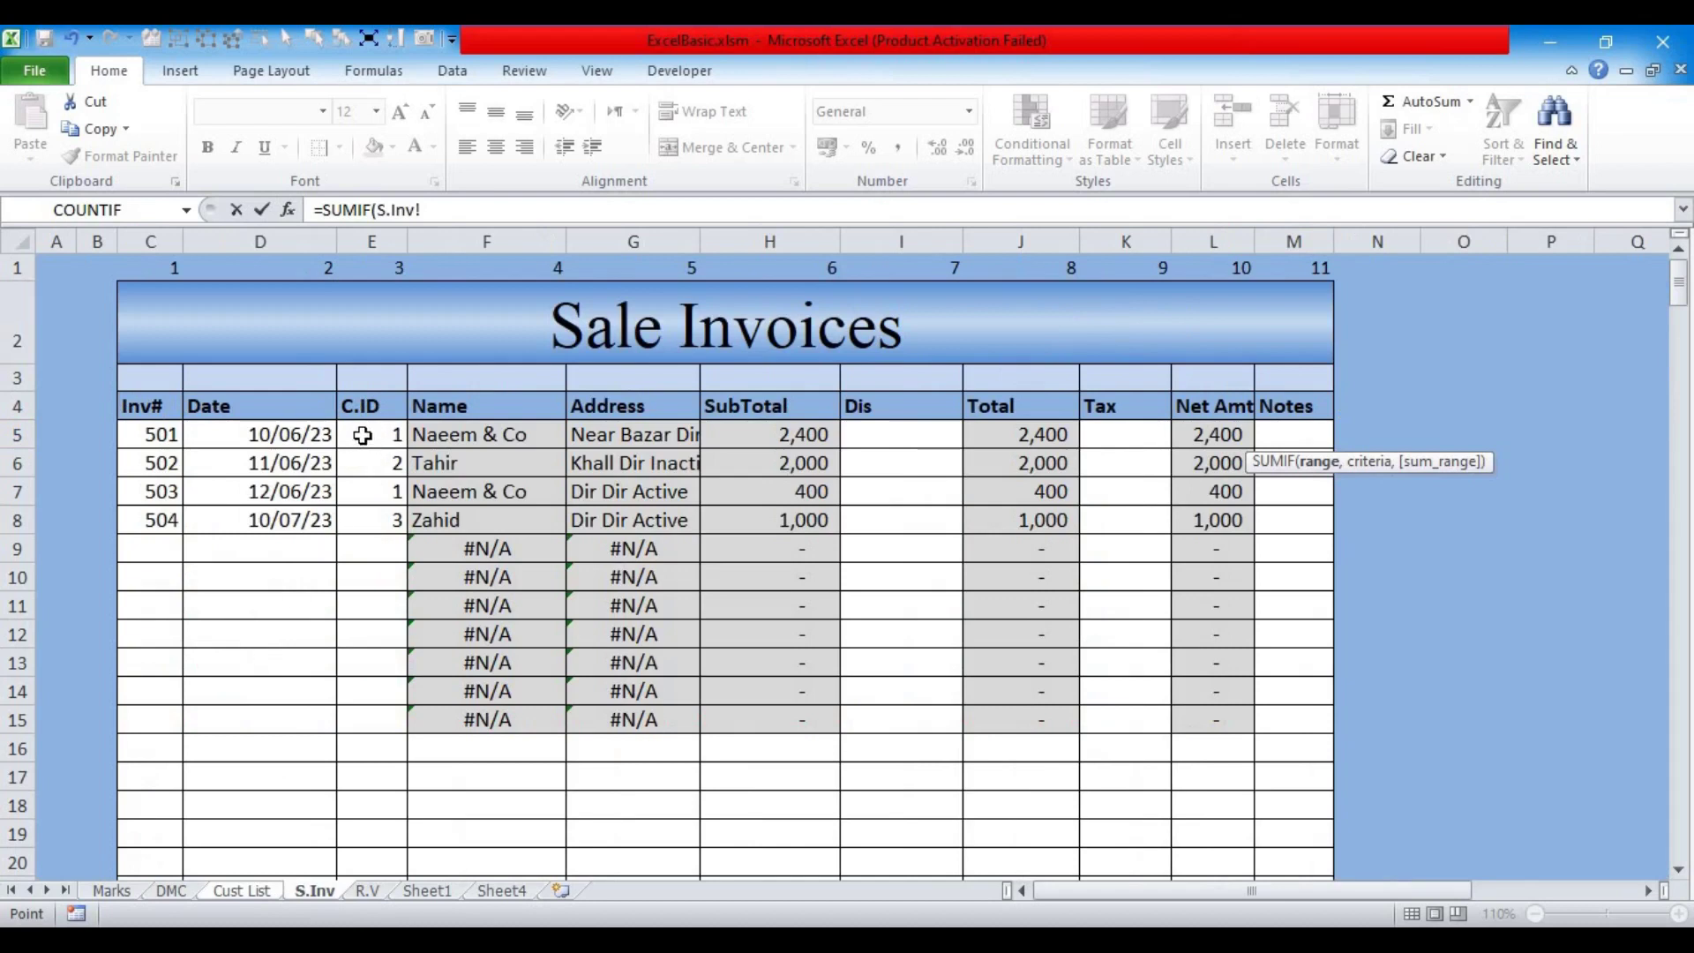
{"action": "left_click_drag", "start_coordinate": [363, 435], "coordinate": [370, 719]}
{"action": "left_click", "coordinate": [500, 209]}
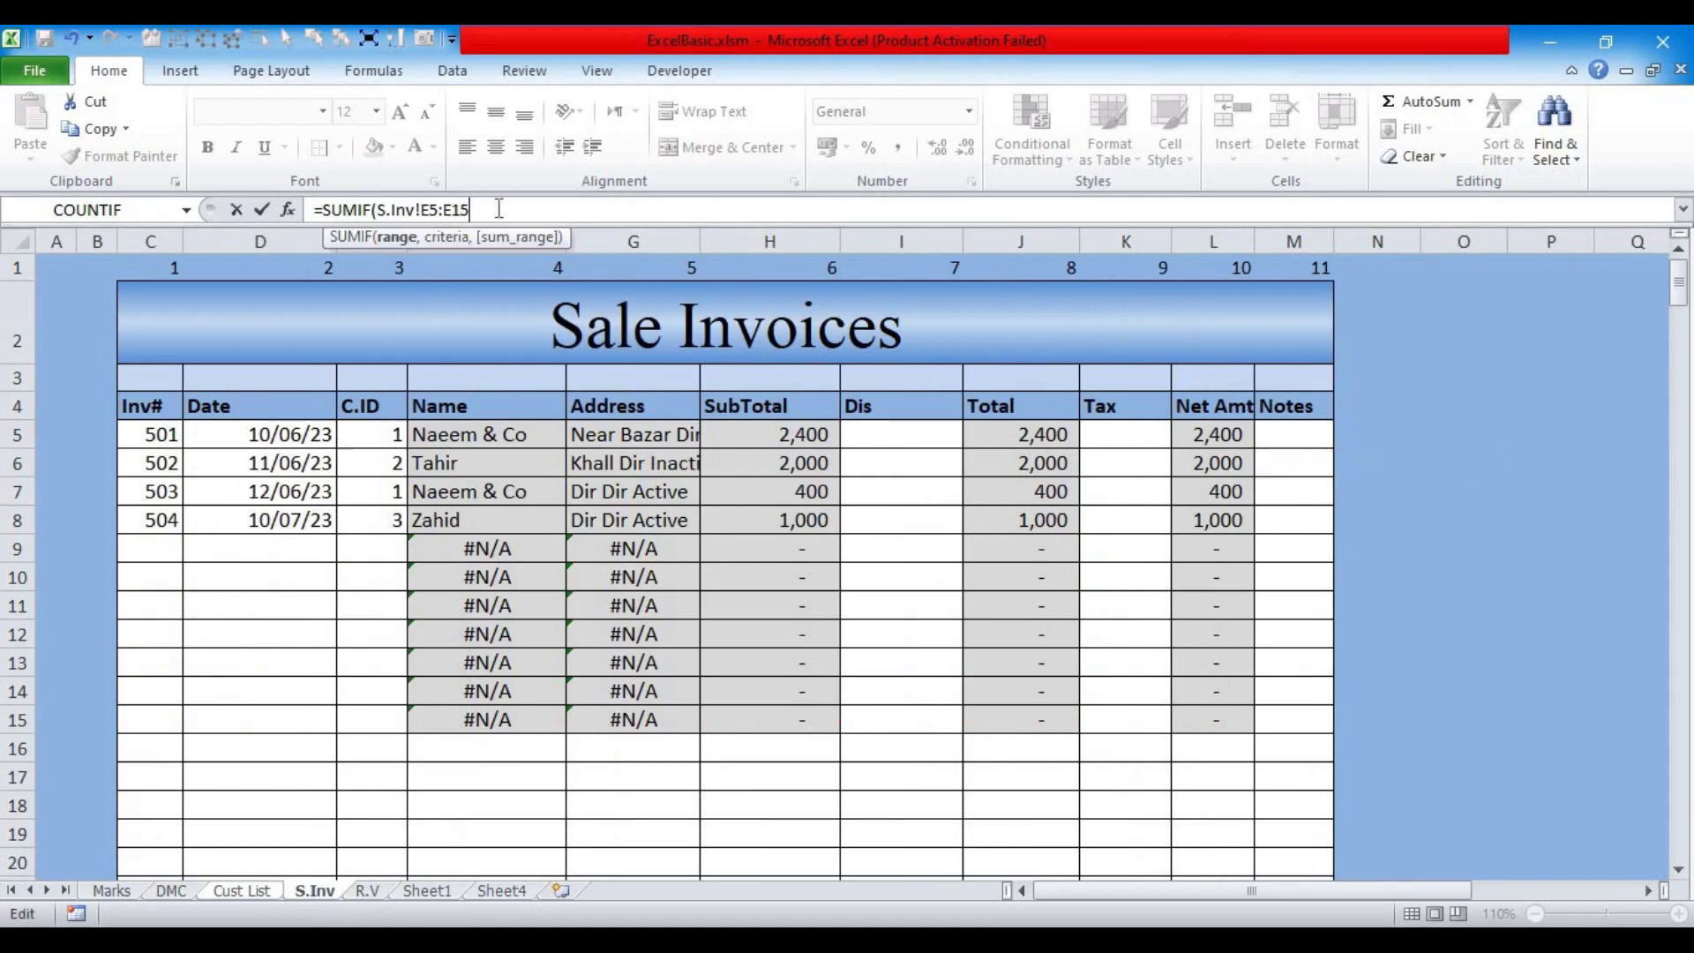
{"action": "key", "text": "BackSpace"}
{"action": "type", "text": "999,"}
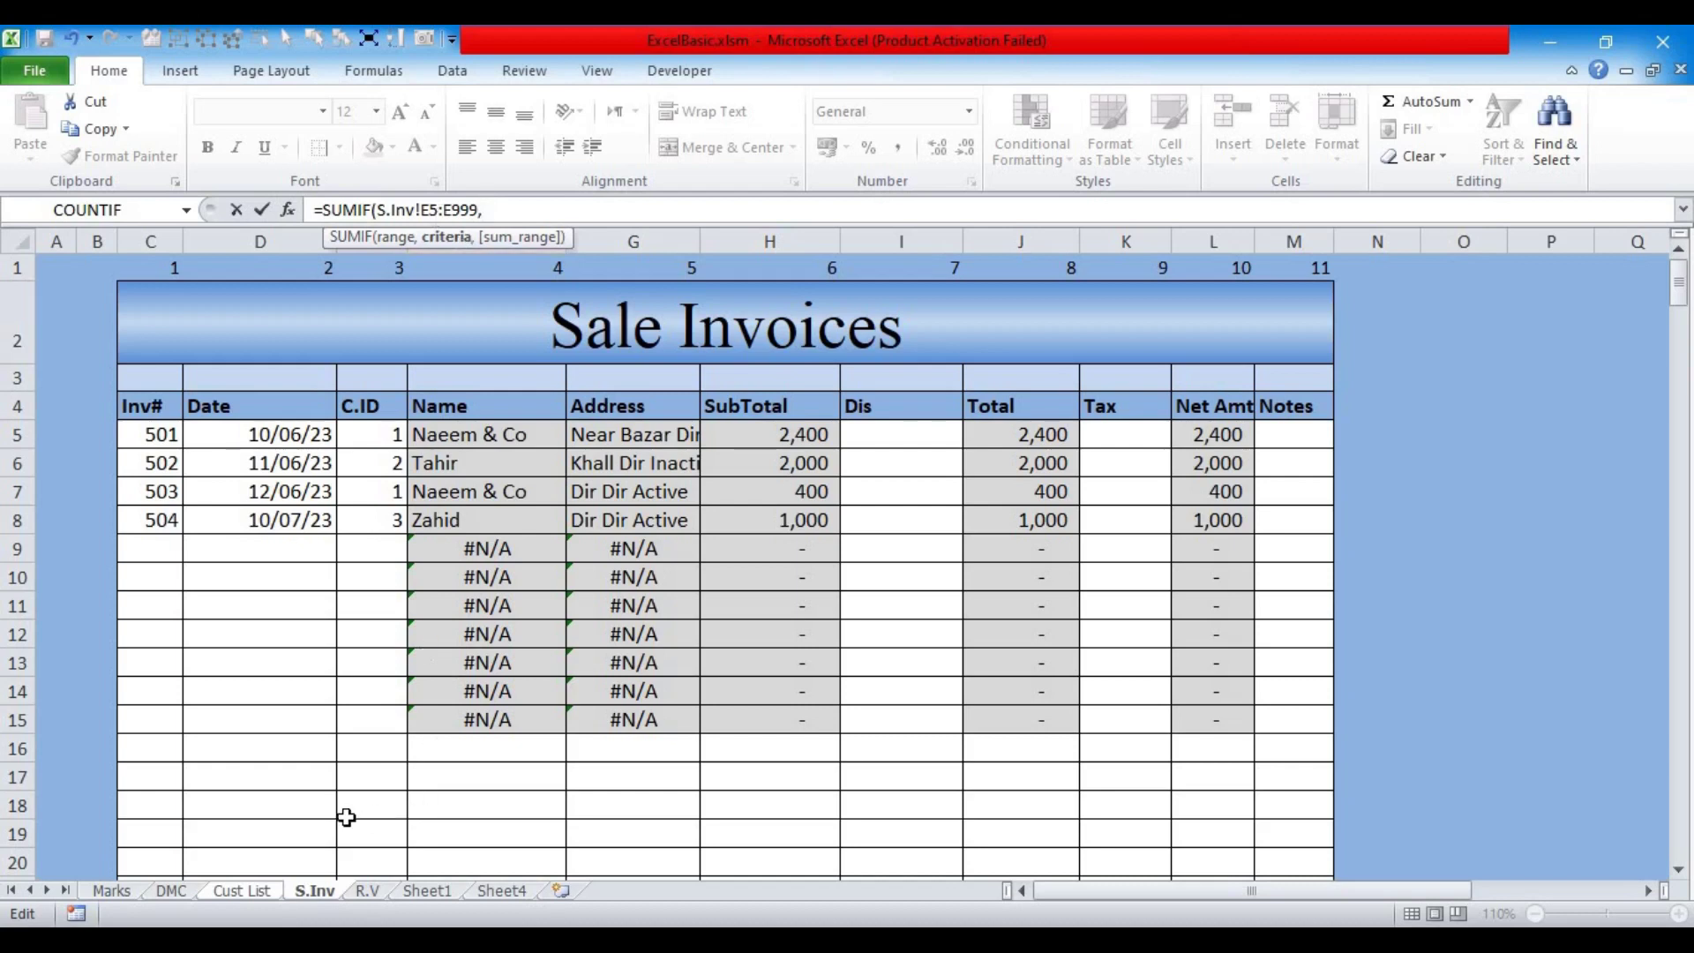
{"action": "left_click", "coordinate": [242, 891]}
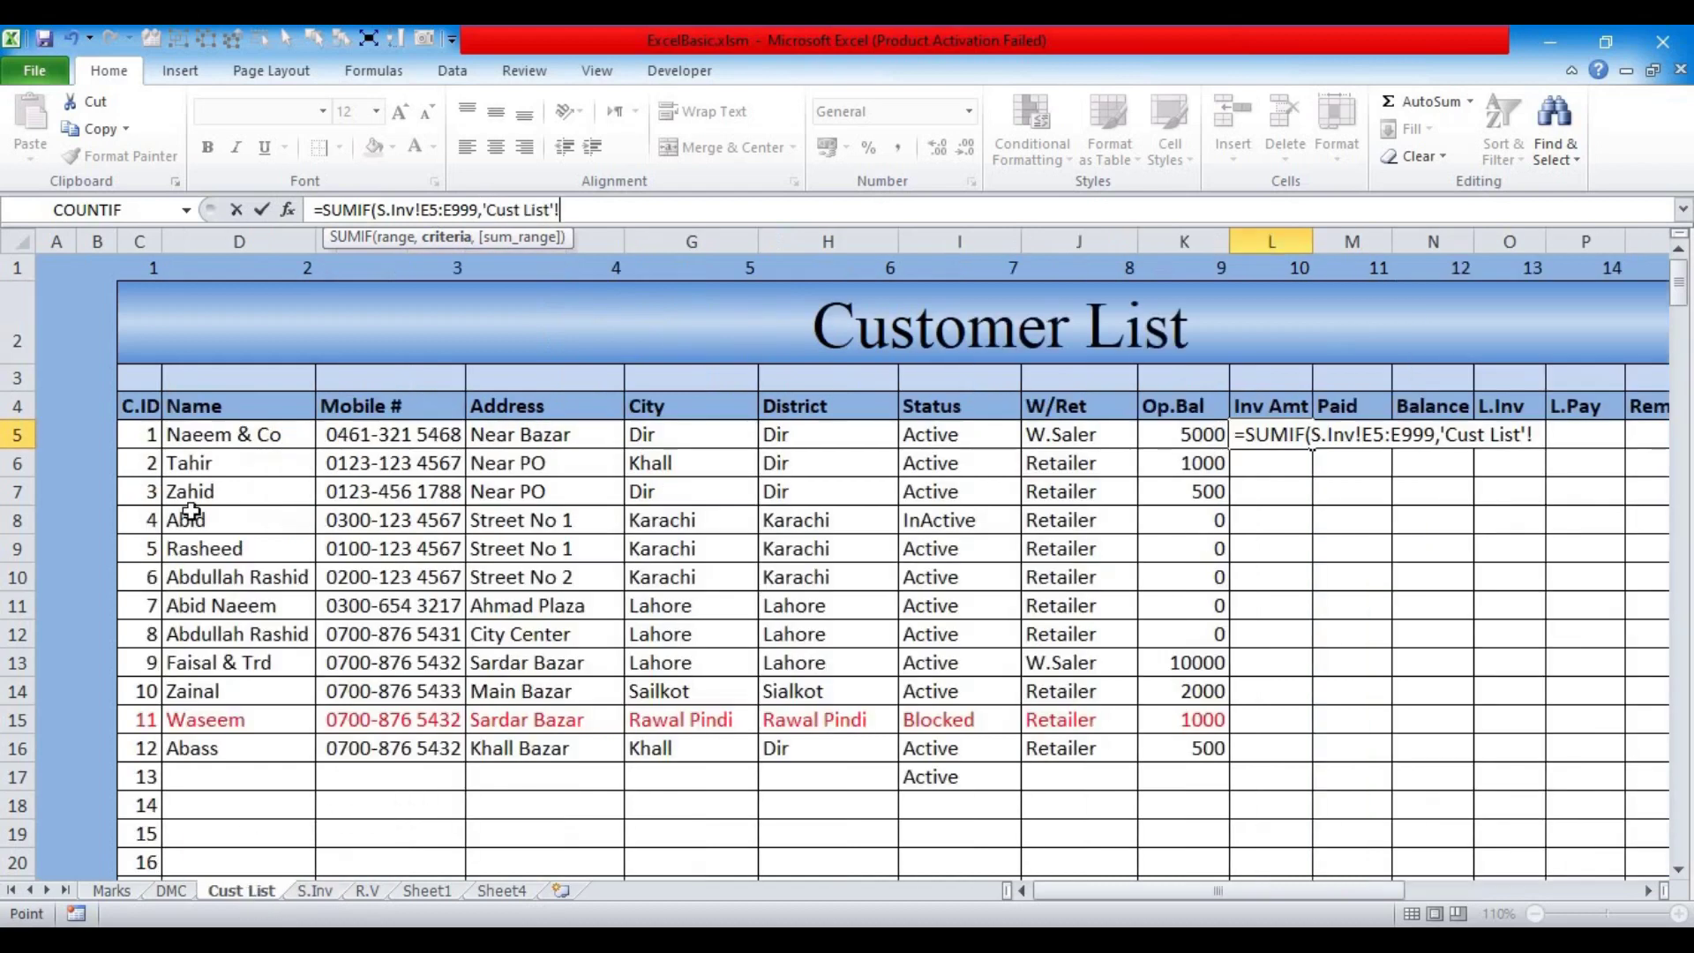
{"action": "left_click", "coordinate": [131, 439]}
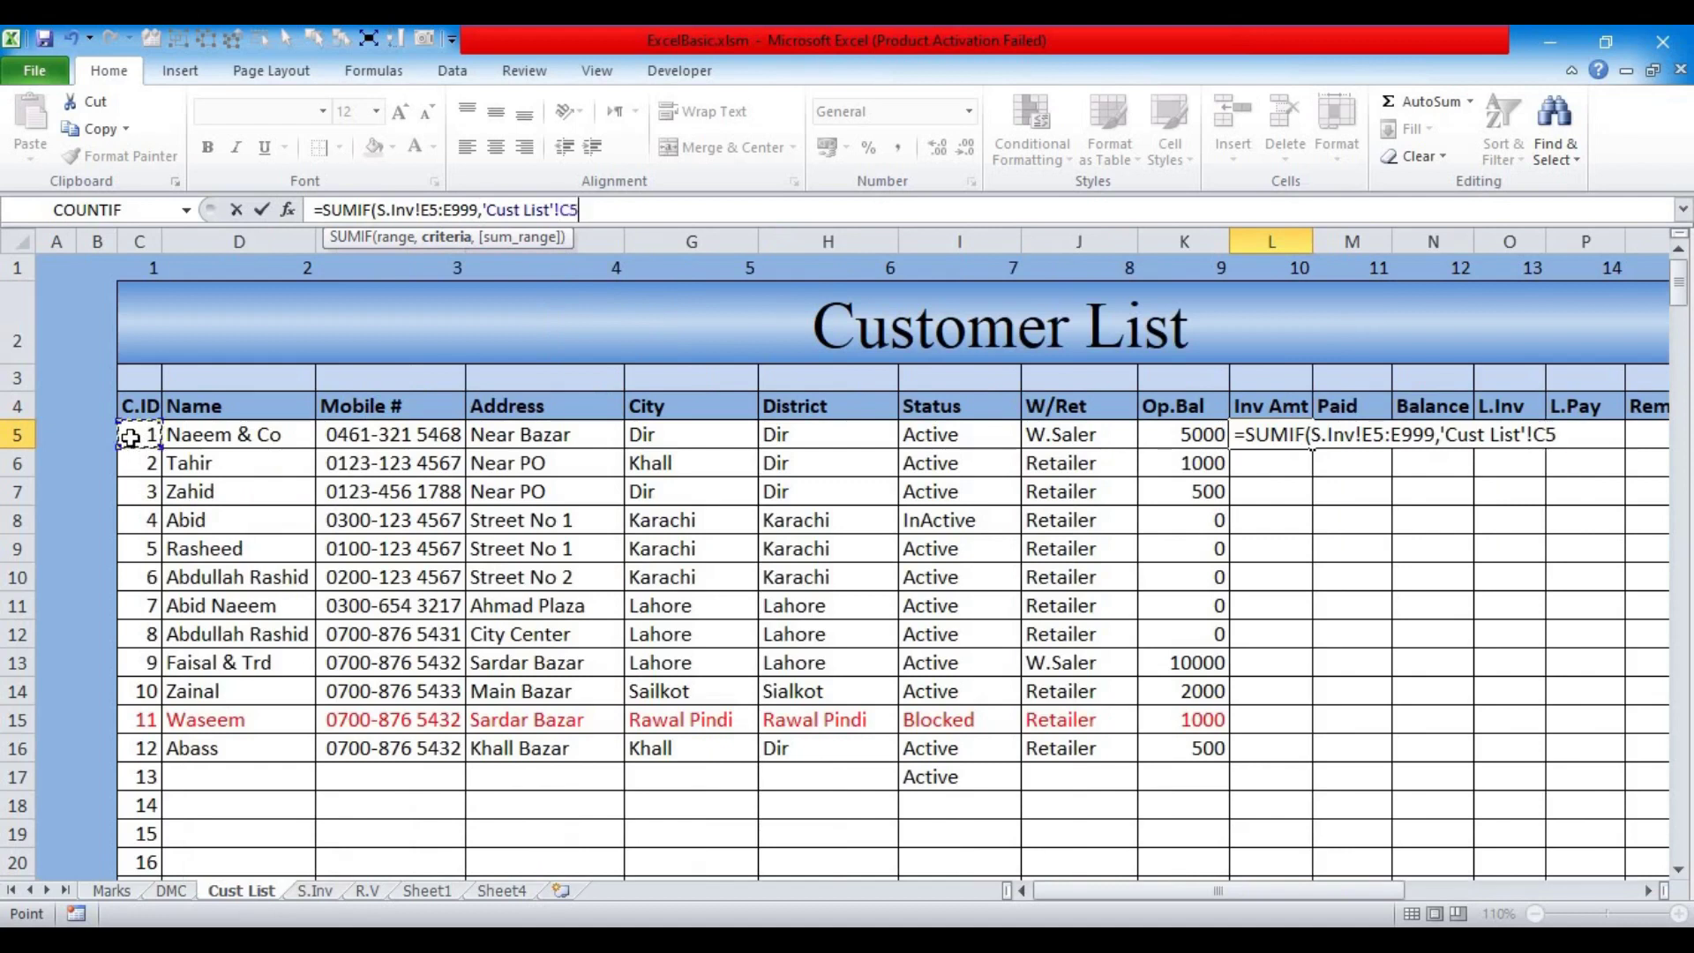
{"action": "type", "text": ","}
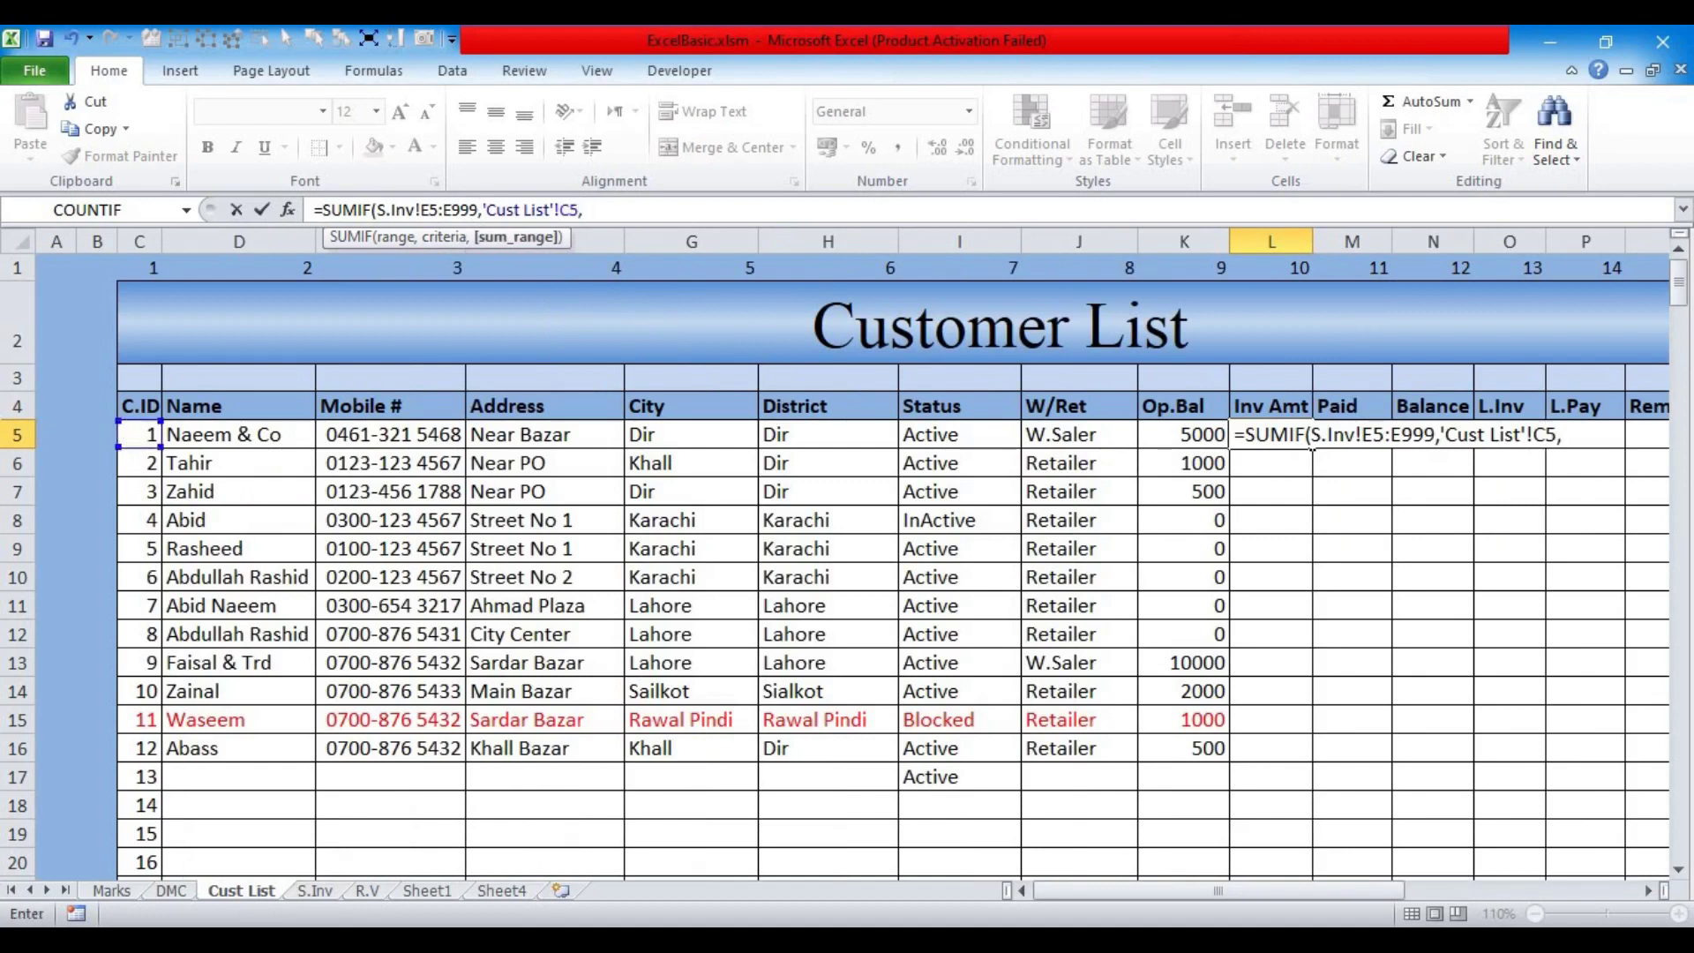
{"action": "left_click", "coordinate": [316, 893]}
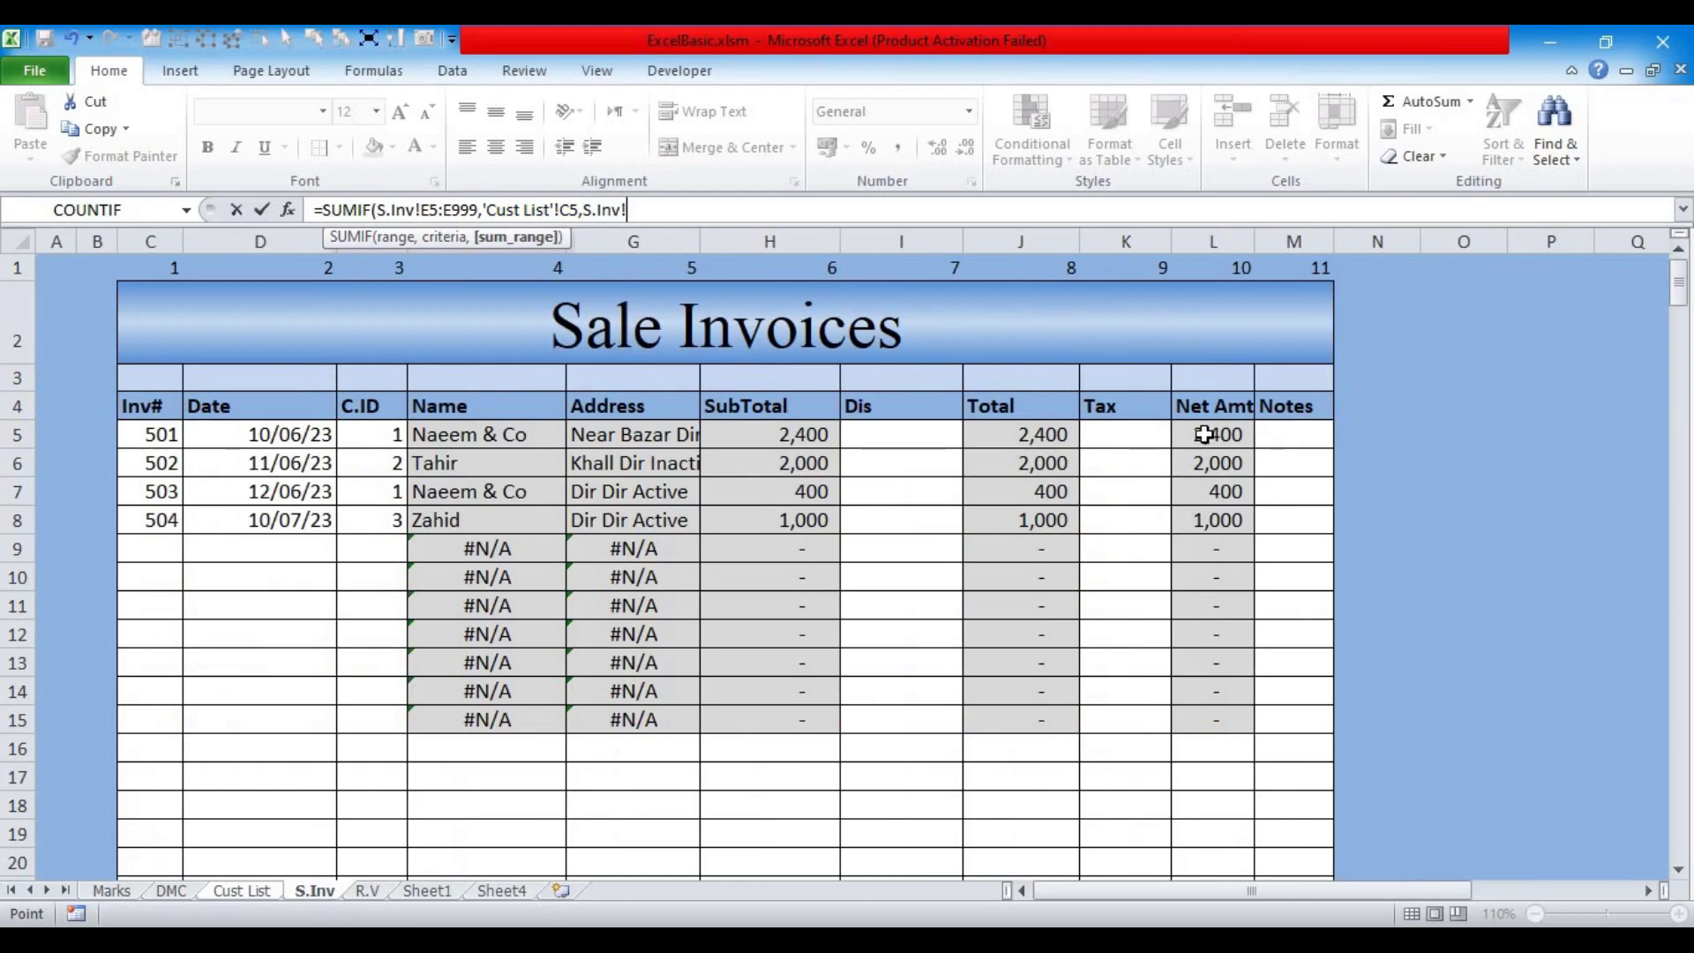
{"action": "left_click_drag", "start_coordinate": [1205, 434], "coordinate": [1187, 719]}
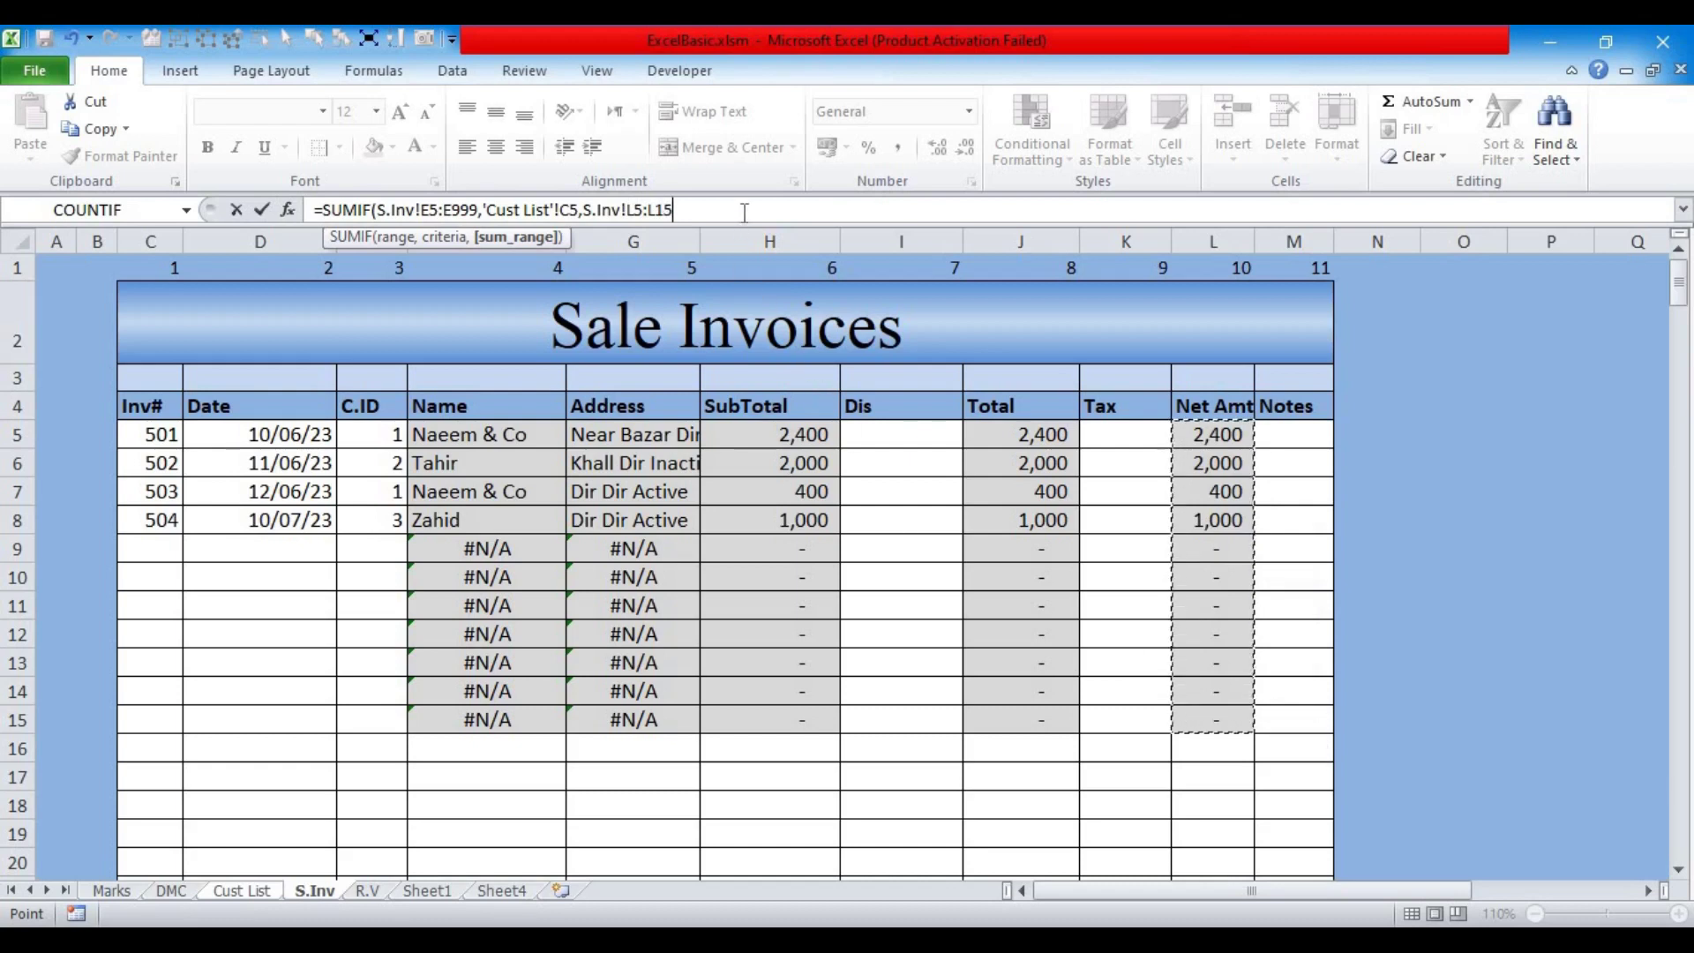
{"action": "key", "text": "BackSpace"}
{"action": "key", "text": "BackSpace"}
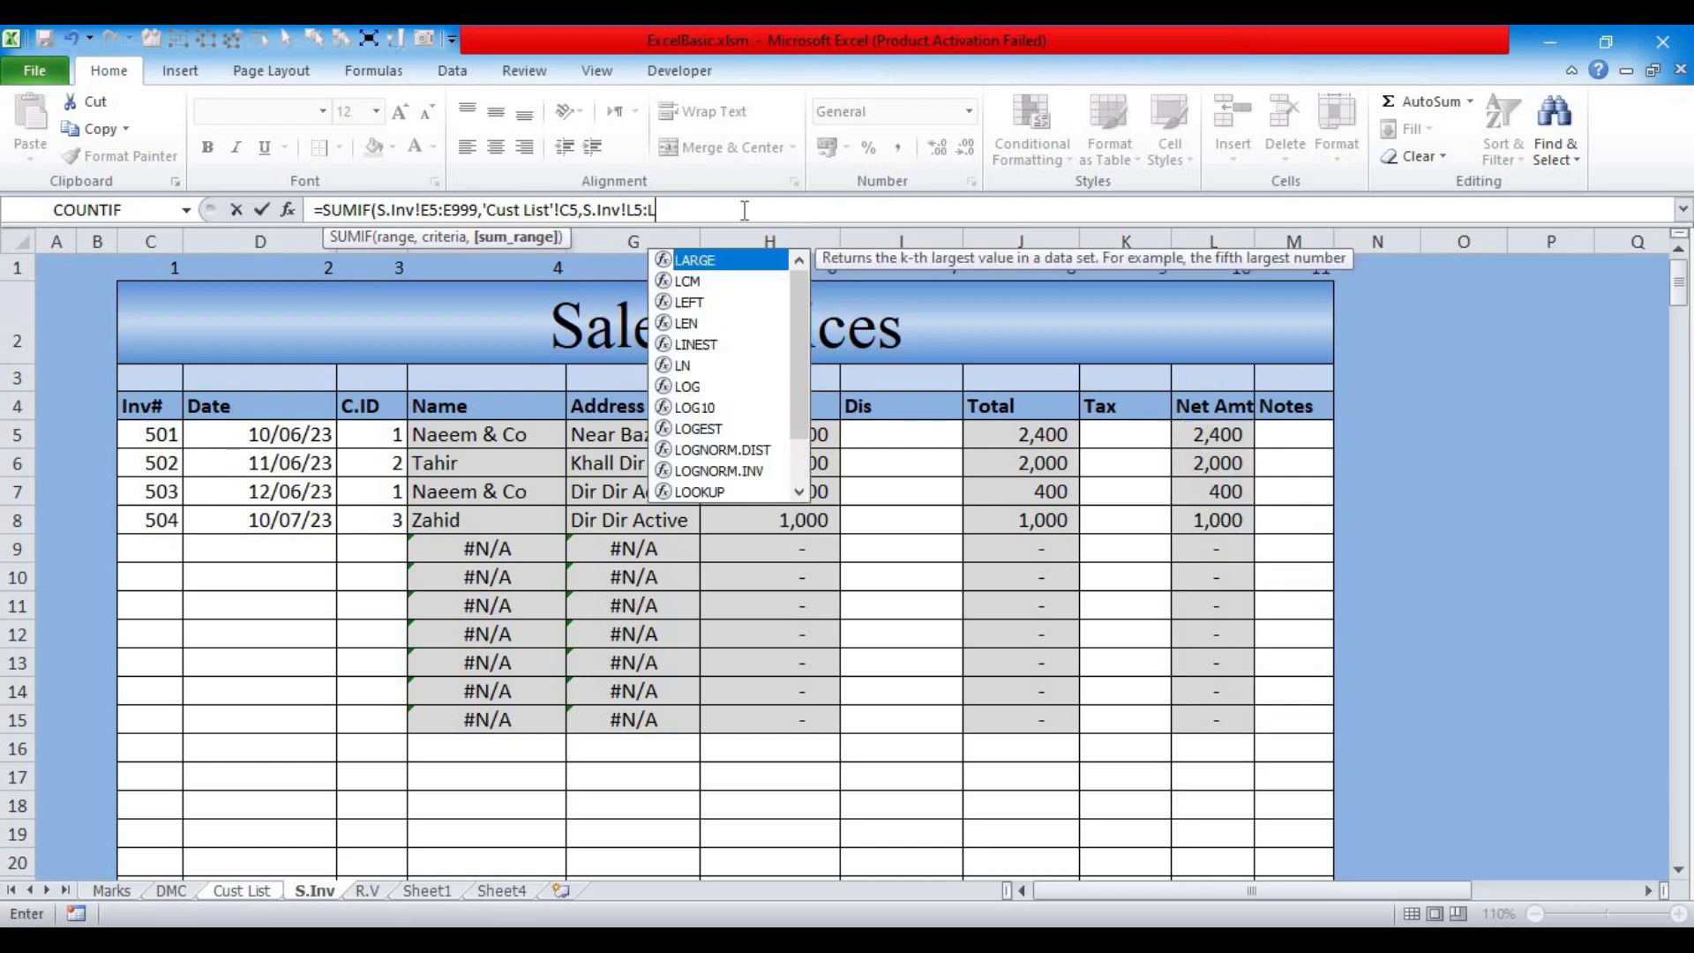
{"action": "type", "text": "999"}
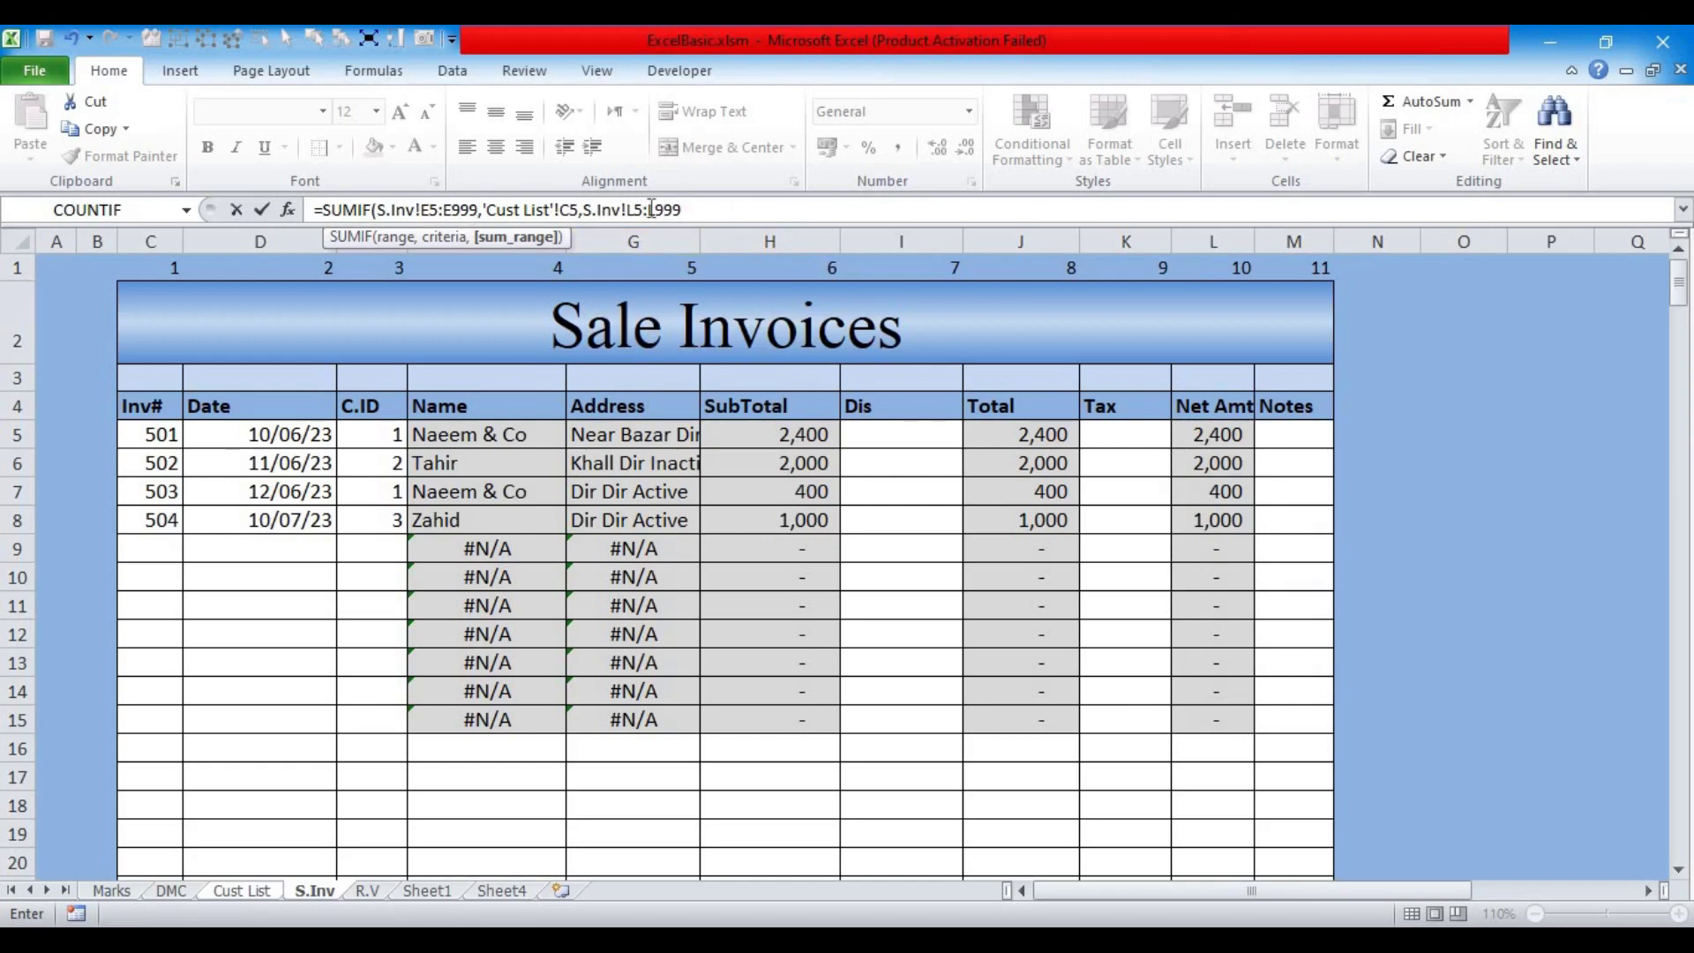
{"action": "left_click", "coordinate": [478, 210]}
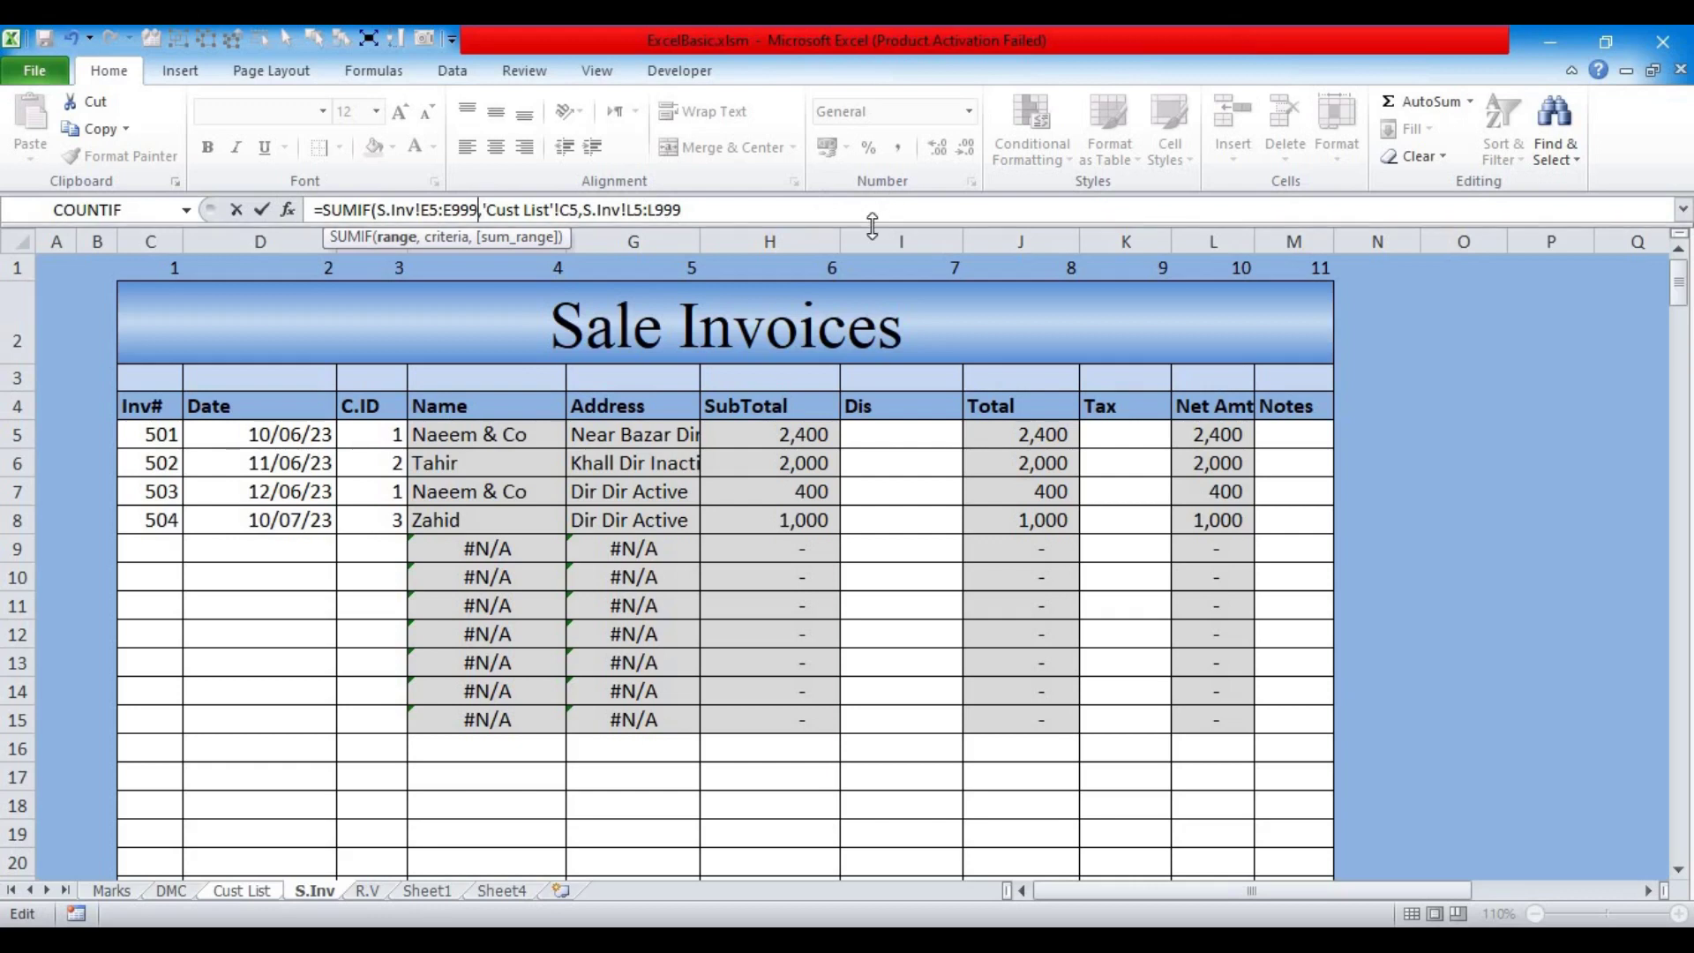
{"action": "type", "text": "9"}
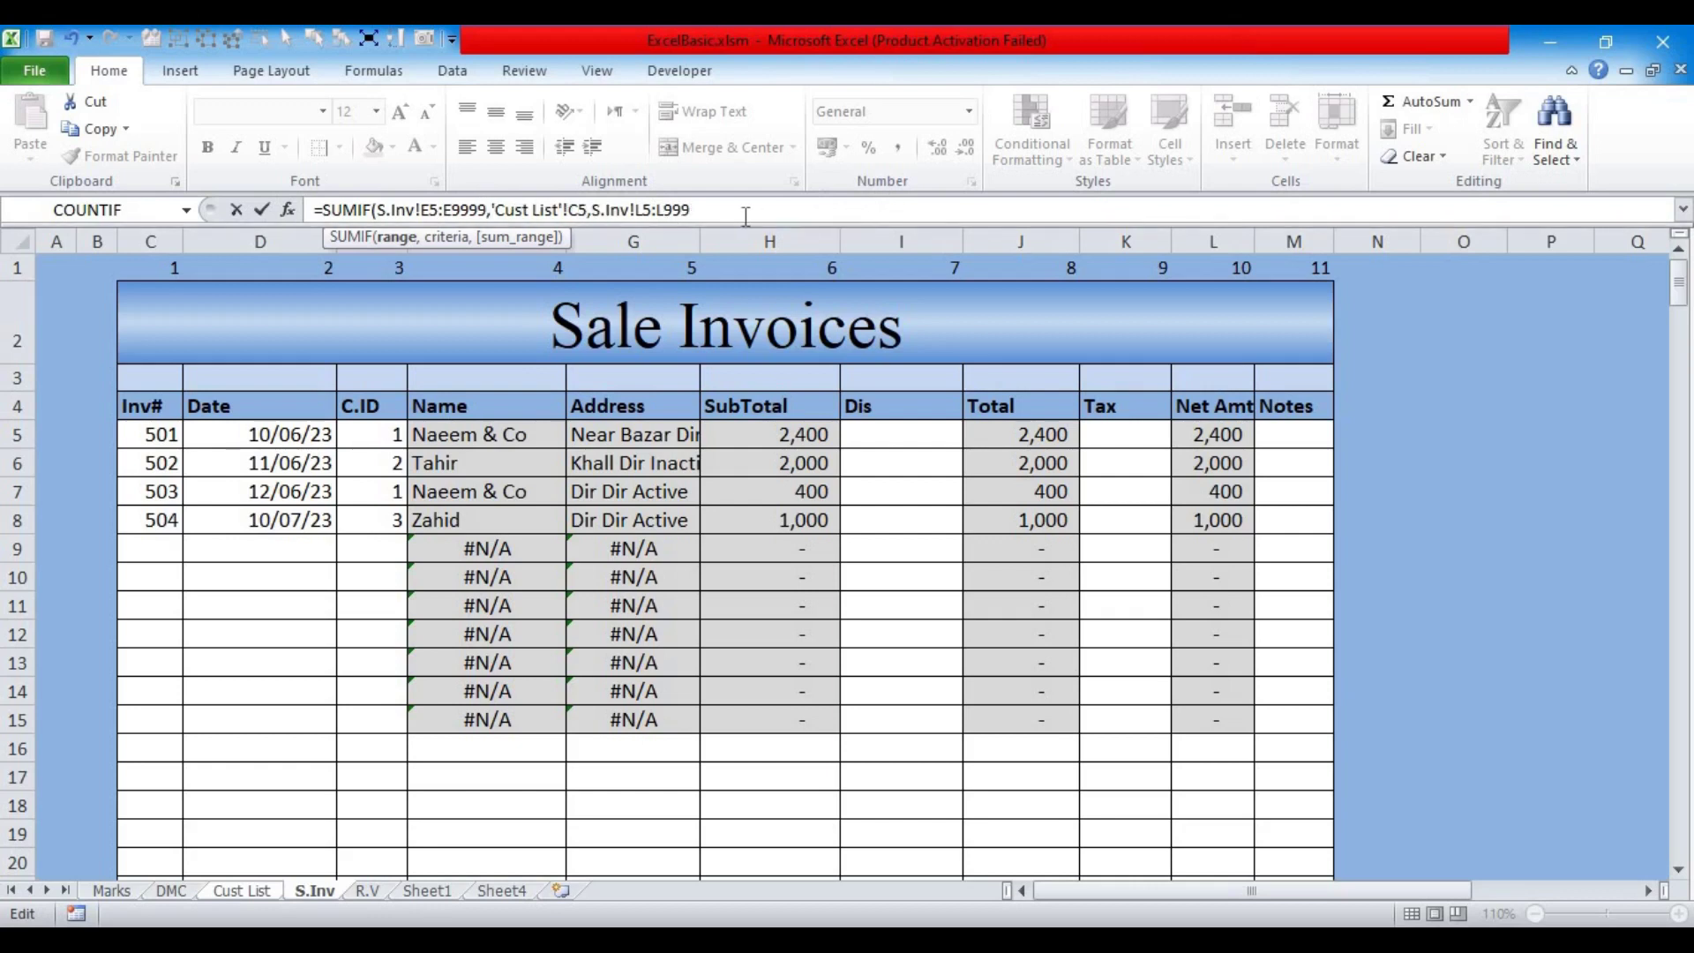
{"action": "left_click", "coordinate": [716, 209]}
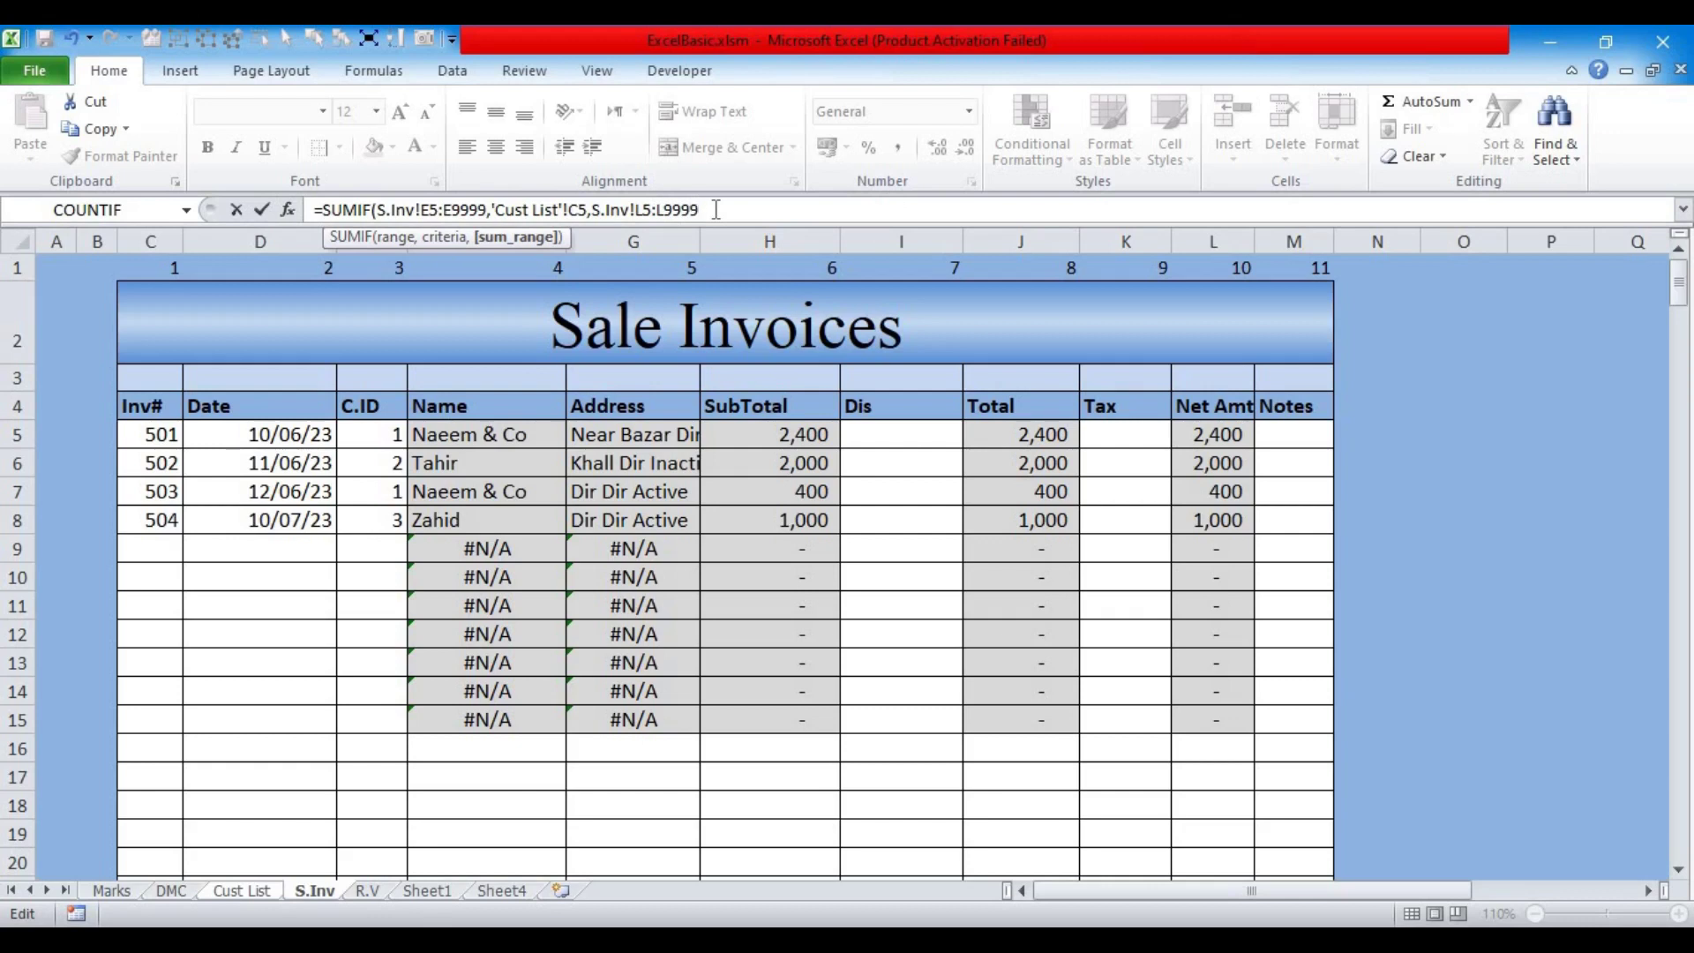
{"action": "key", "text": "Return"}
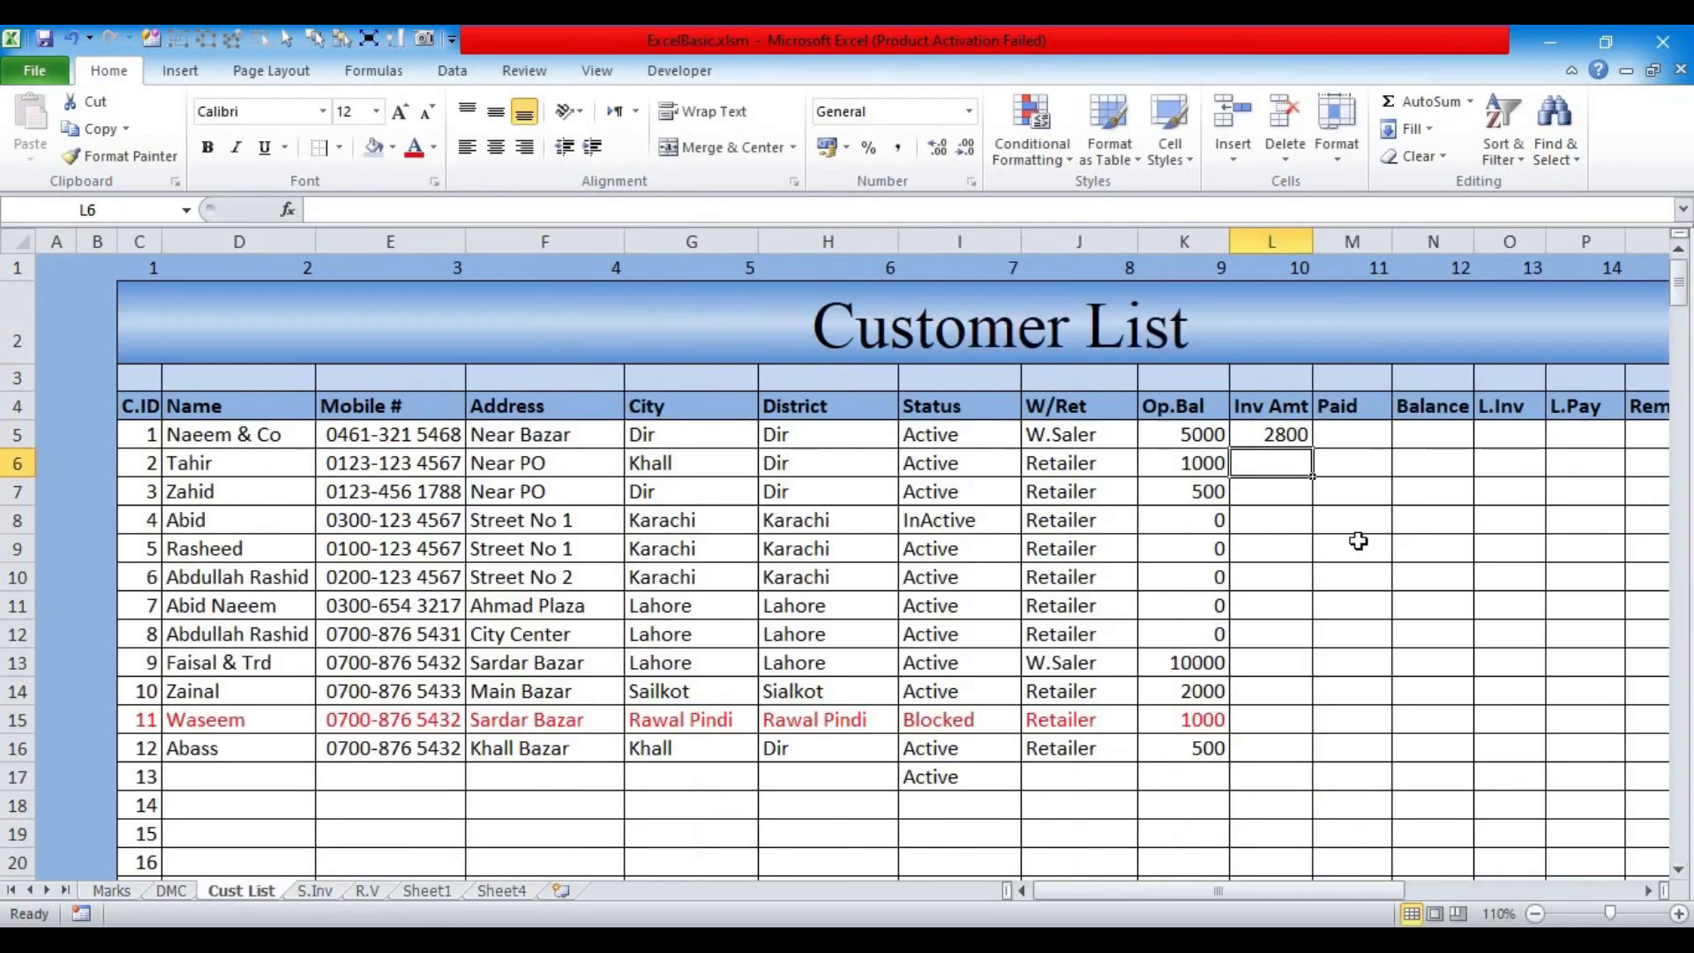
Step: Lock the SUMIF ranges as absolute, drop the sheet prefix, and anchor criteria as $C5
{"action": "left_click", "coordinate": [1265, 437]}
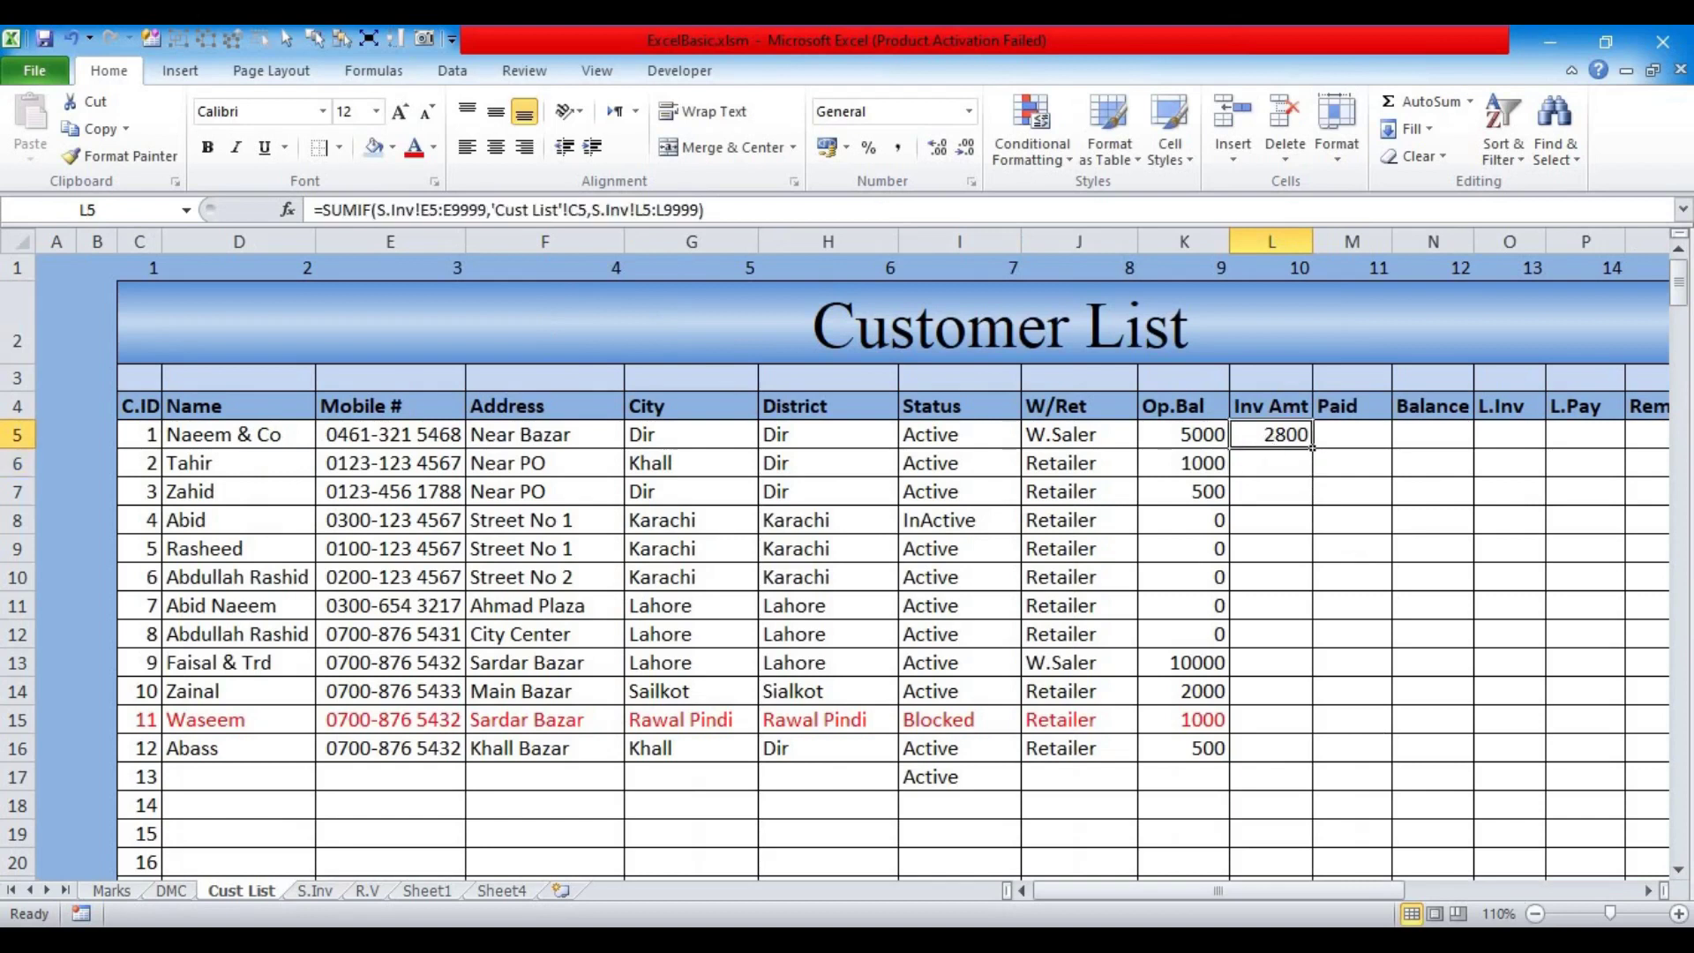
{"action": "scroll", "coordinate": [1347, 729], "scroll_direction": "right", "scroll_amount": 2}
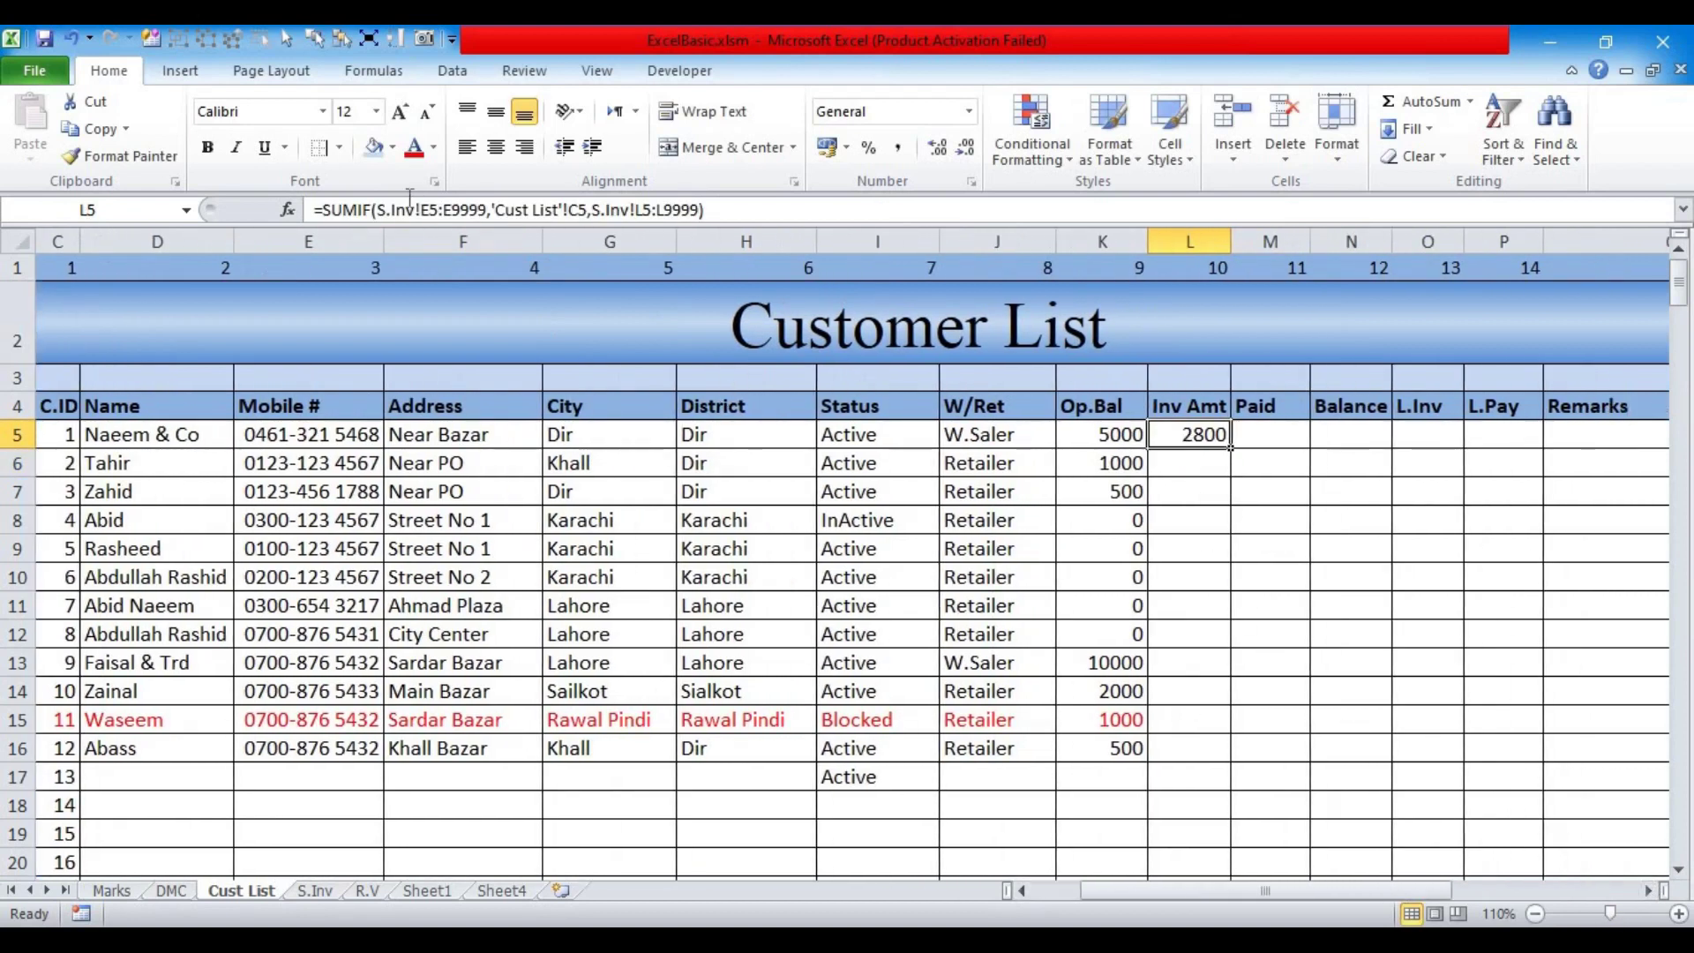
{"action": "left_click", "coordinate": [429, 209]}
{"action": "left_click", "coordinate": [395, 236]}
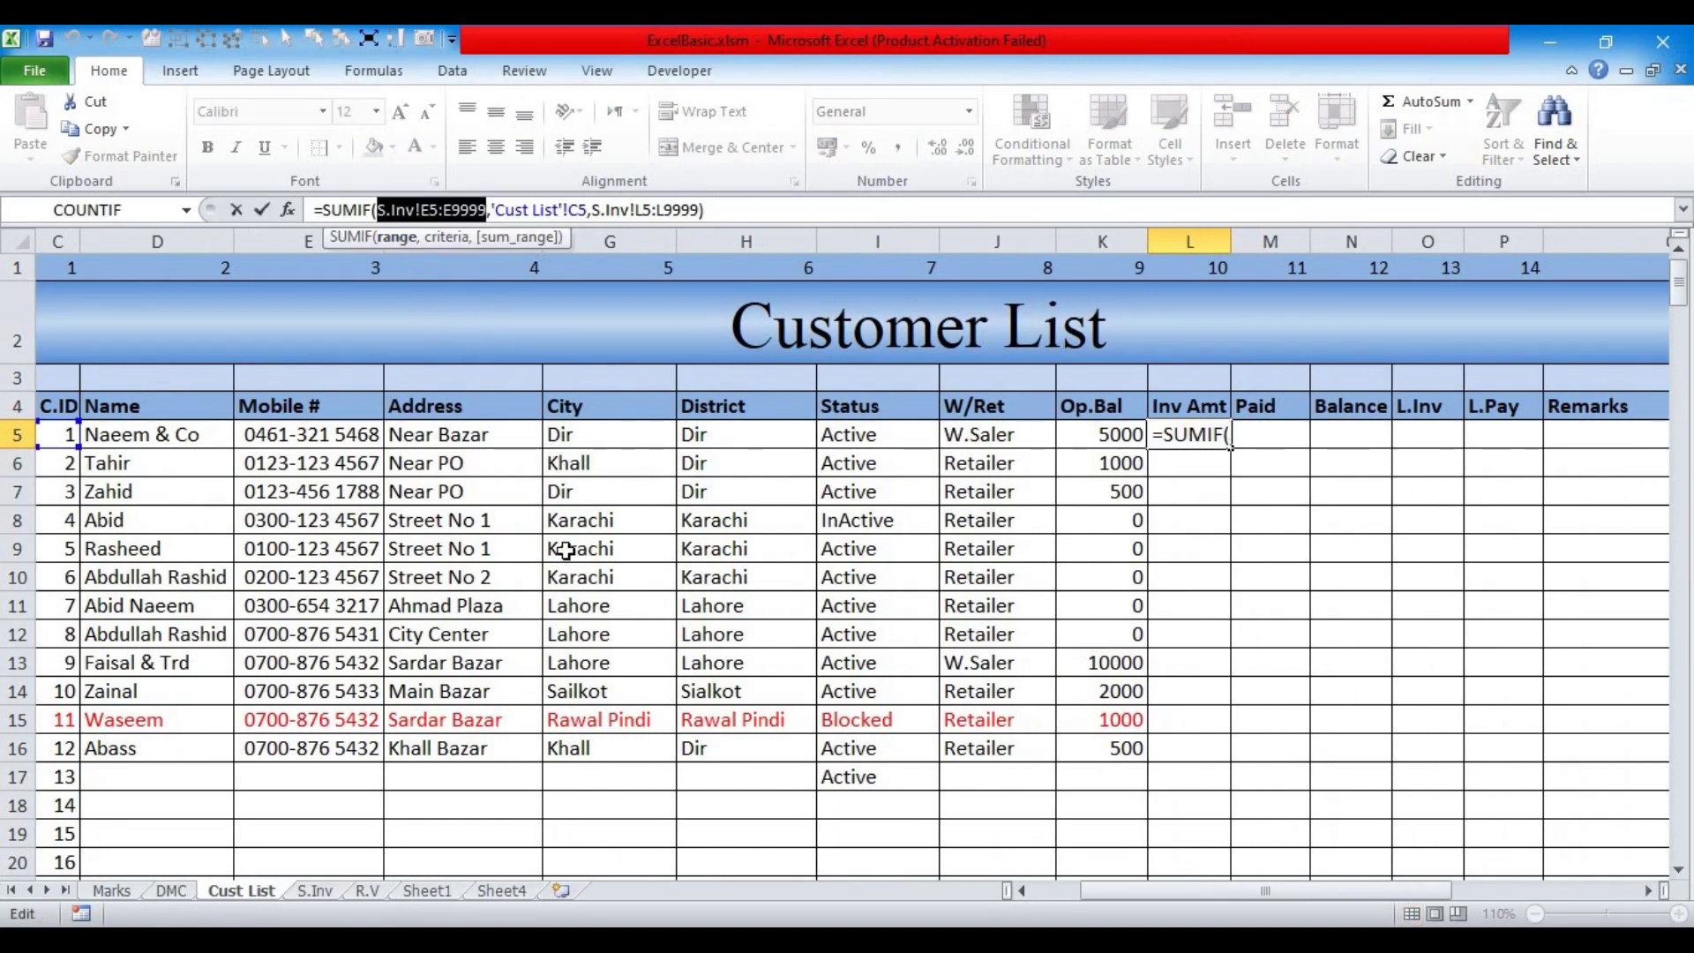
{"action": "key", "text": "F4"}
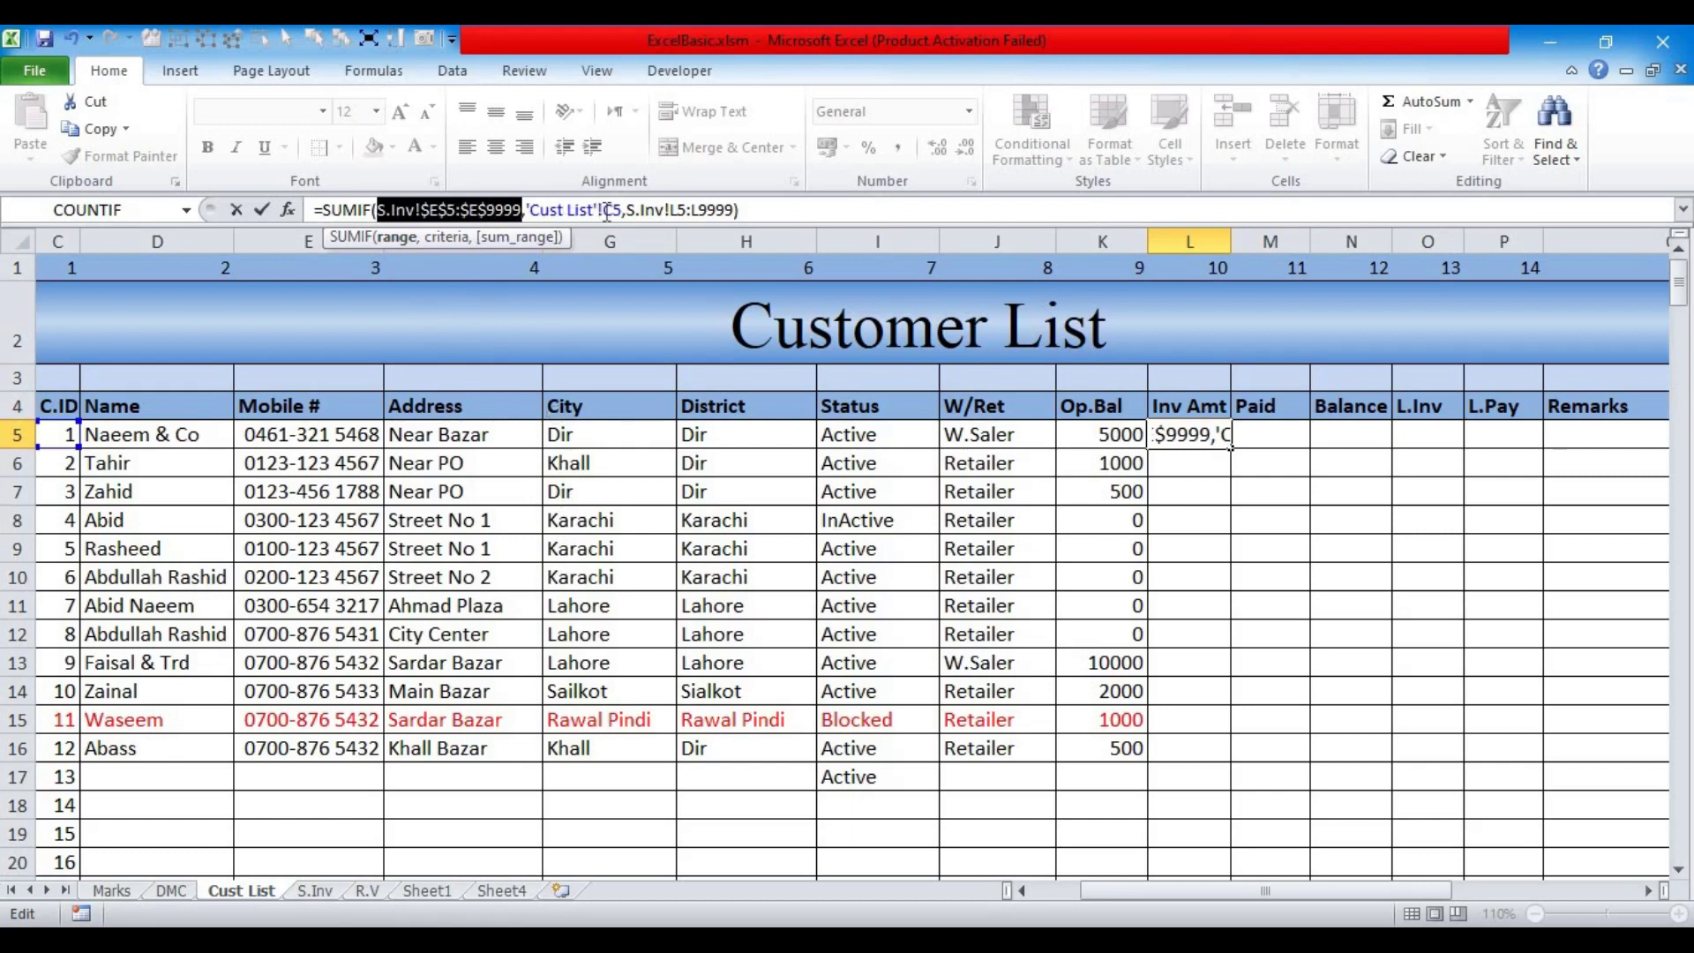
{"action": "left_click", "coordinate": [606, 210]}
{"action": "key", "text": "BackSpace"}
{"action": "key", "text": "BackSpace"}
{"action": "key", "text": "BackSpace"}
{"action": "key", "text": "BackSpace"}
{"action": "key", "text": "BackSpace"}
{"action": "key", "text": "BackSpace"}
{"action": "key", "text": "BackSpace"}
{"action": "key", "text": "BackSpace"}
{"action": "key", "text": "BackSpace"}
{"action": "key", "text": "BackSpace"}
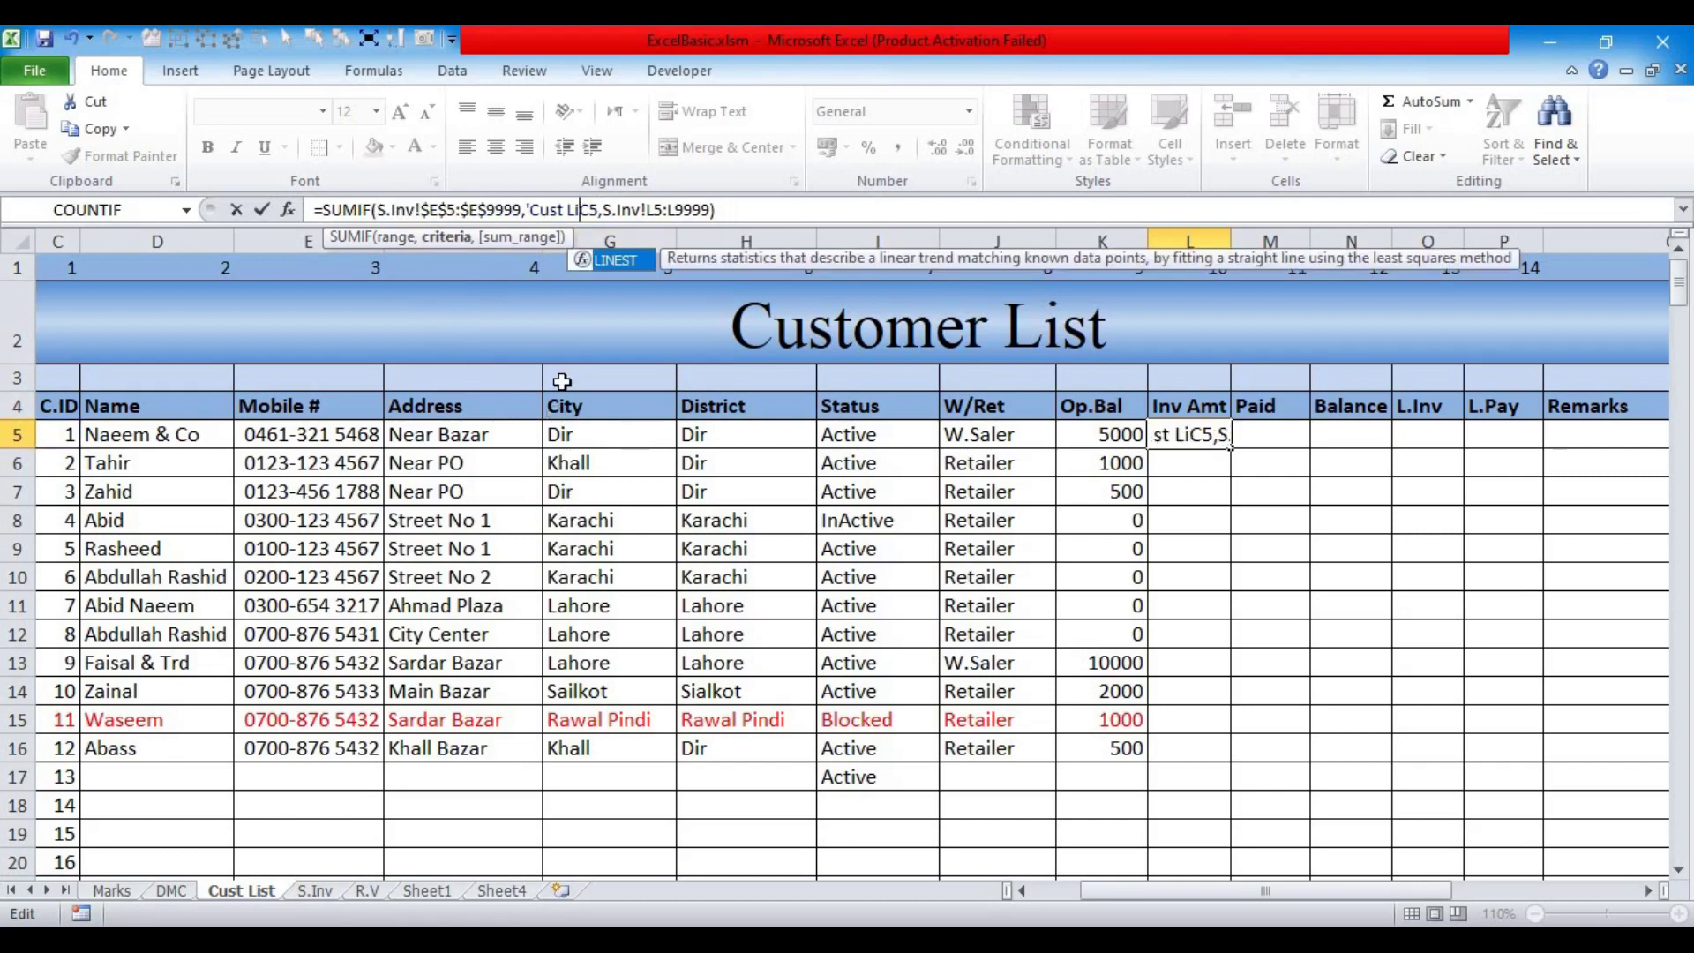
{"action": "key", "text": "BackSpace"}
{"action": "key", "text": "BackSpace"}
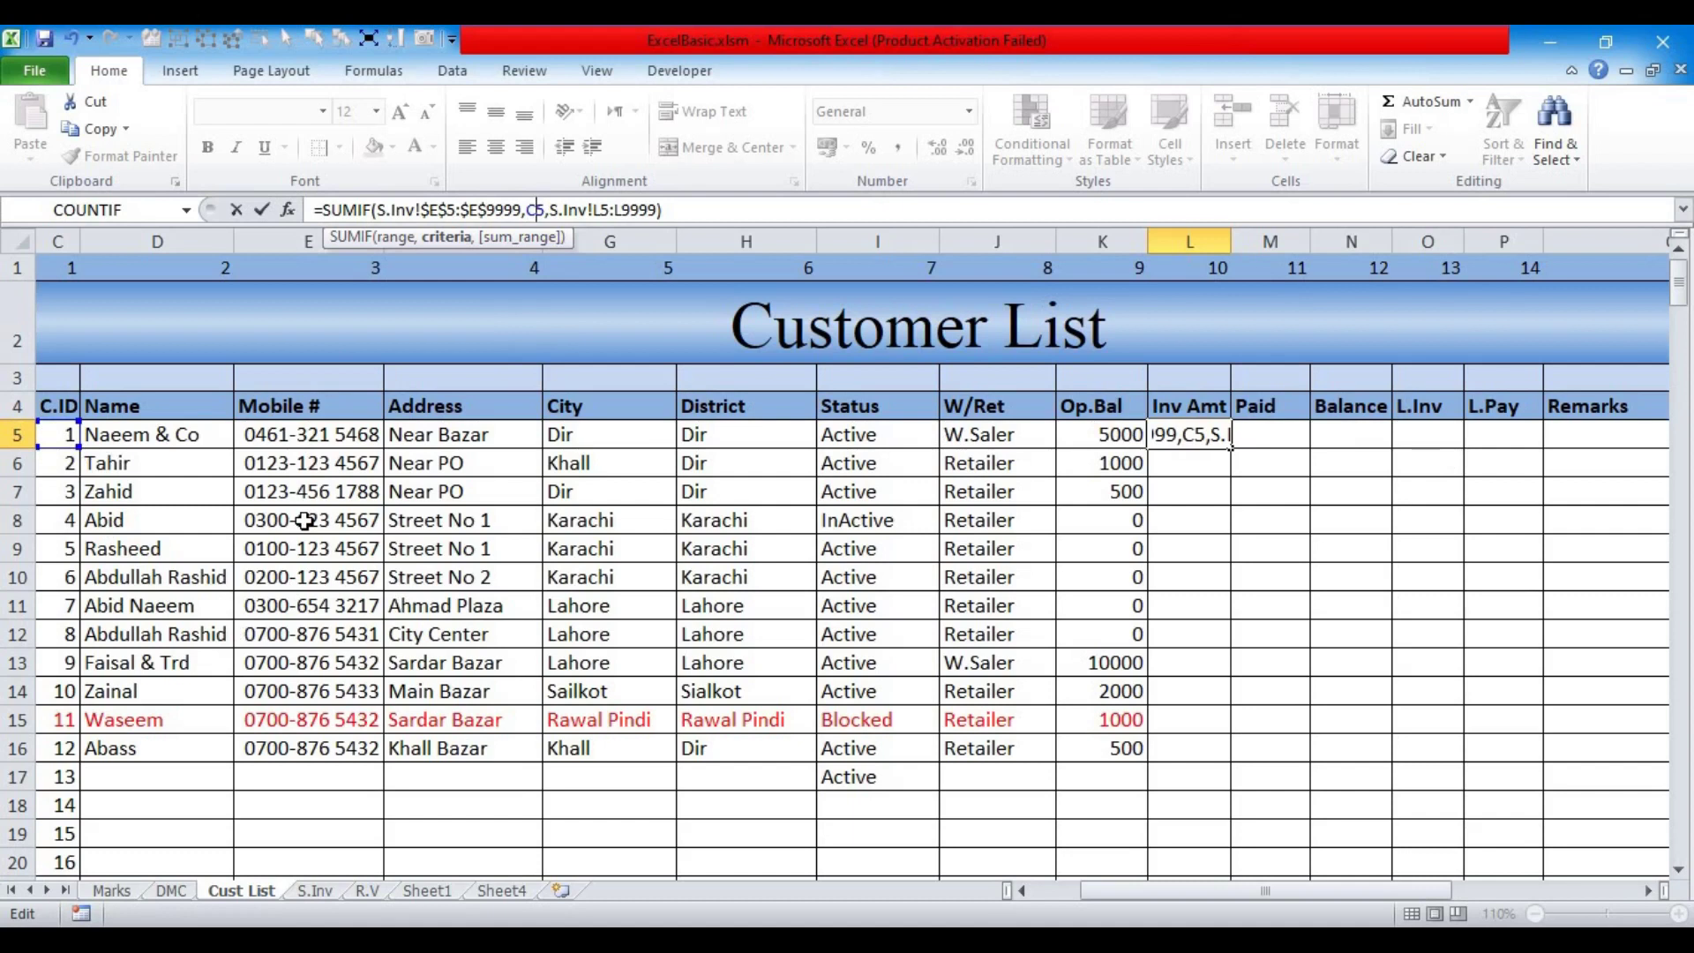
{"action": "key", "text": "F4"}
{"action": "key", "text": "F4"}
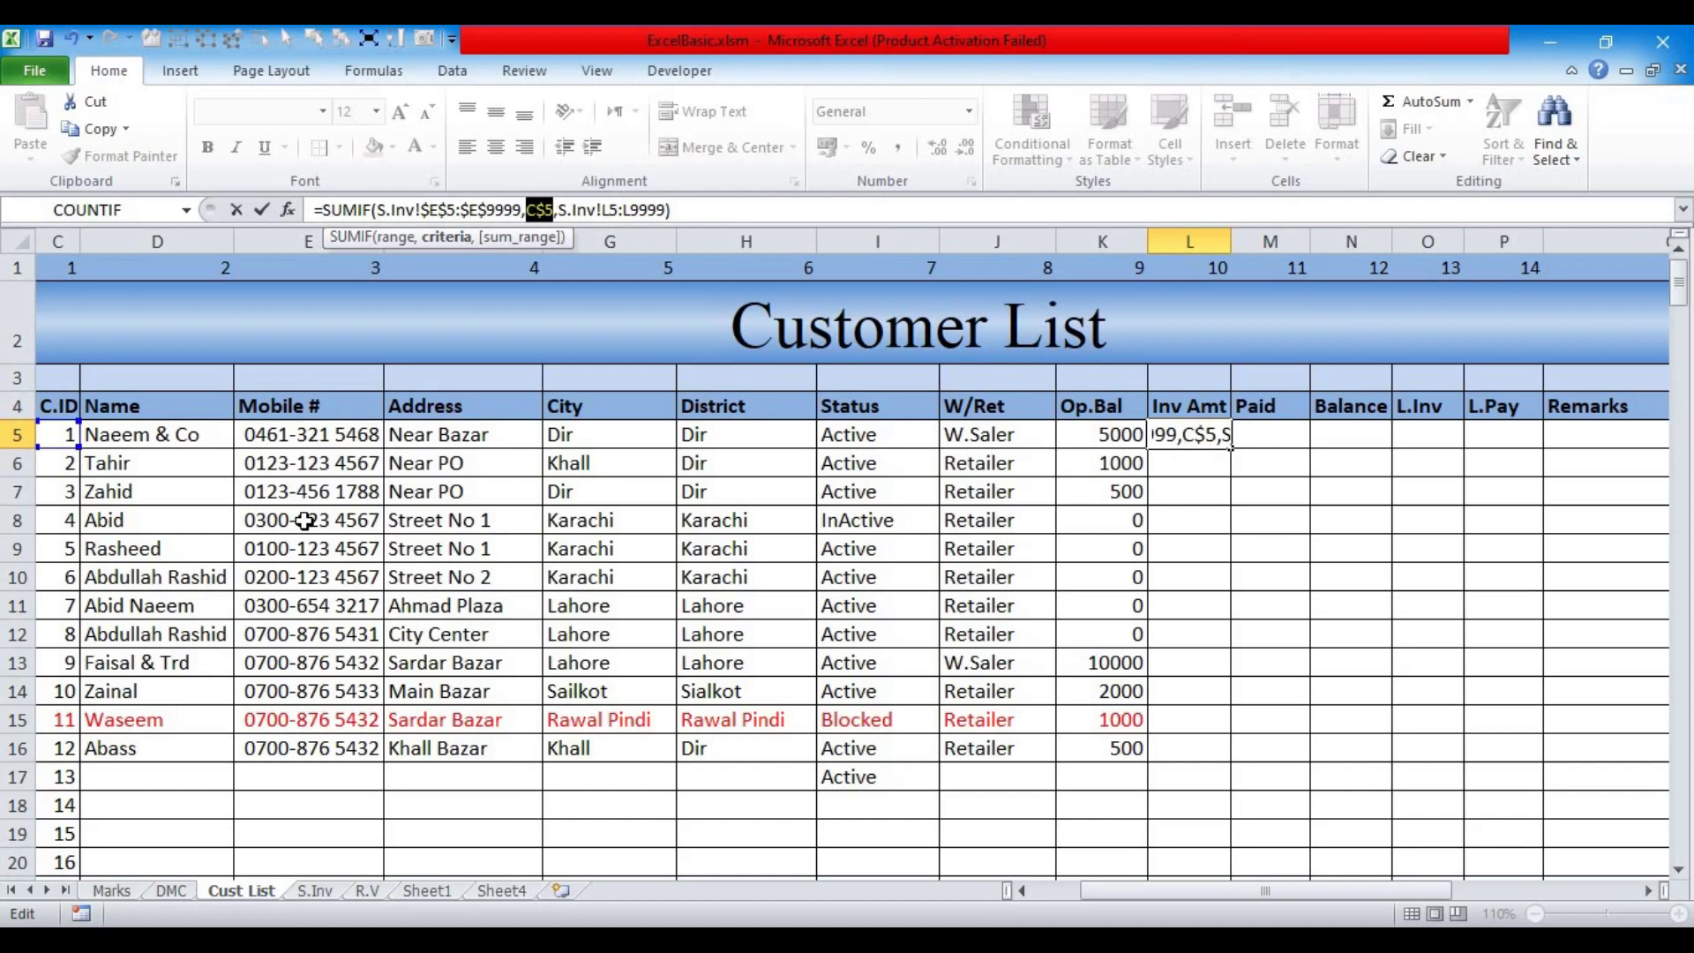
{"action": "key", "text": "F4"}
{"action": "left_click", "coordinate": [511, 240]}
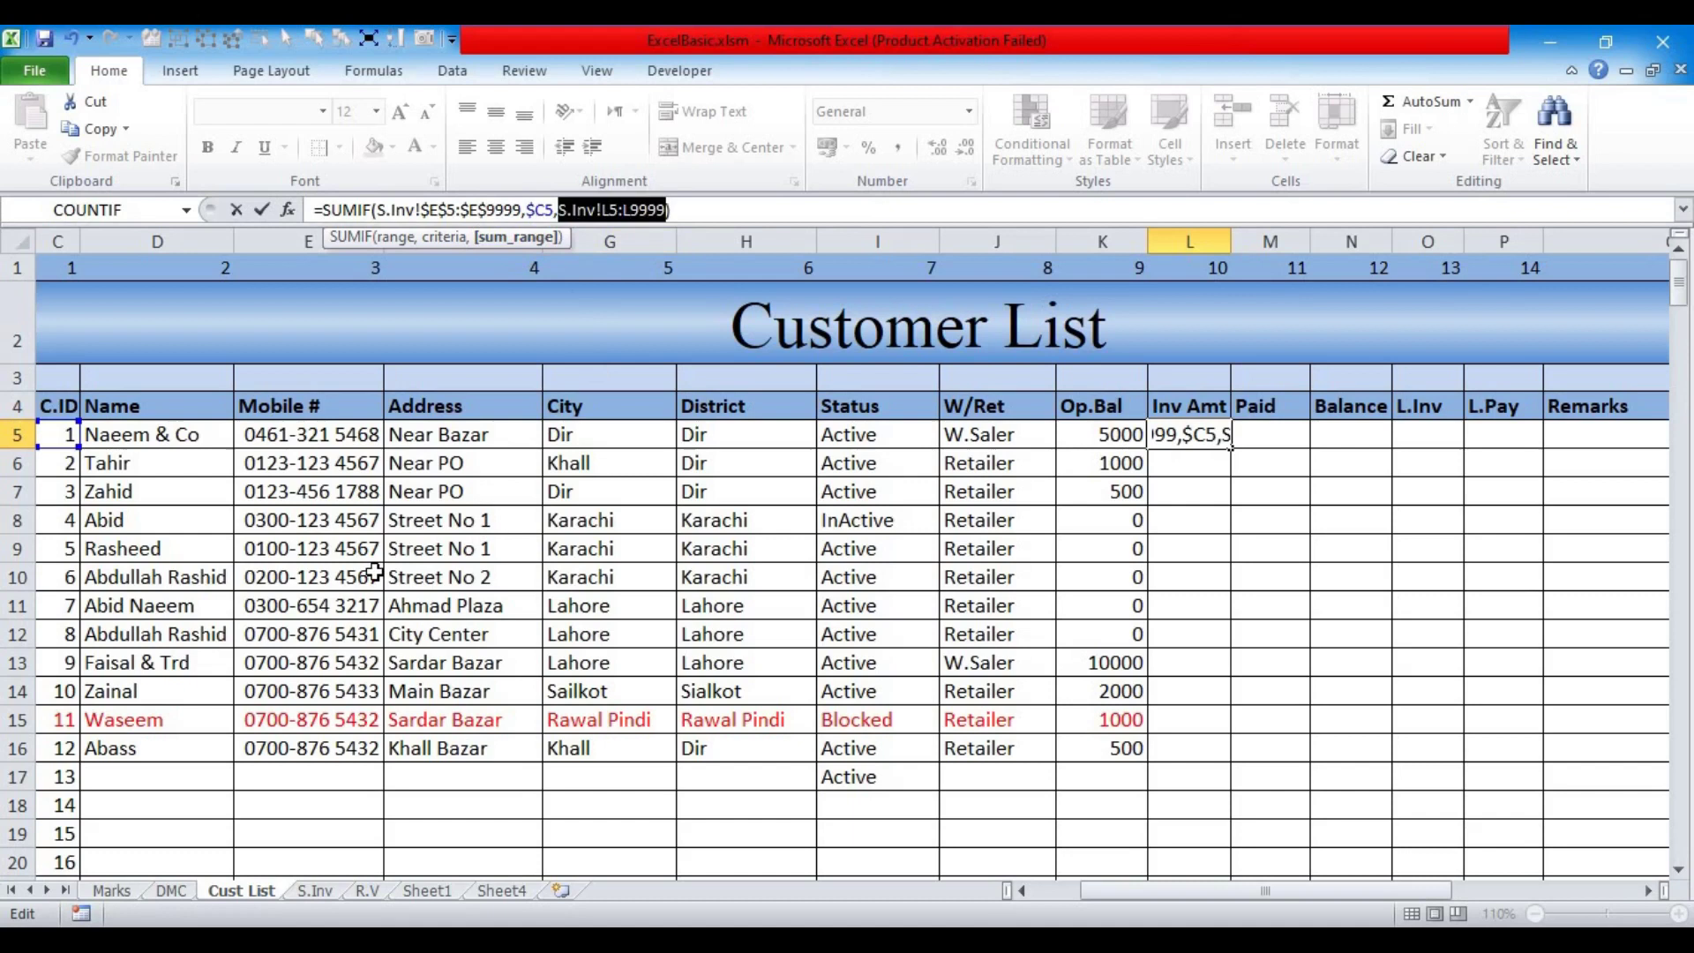
{"action": "key", "text": "F4"}
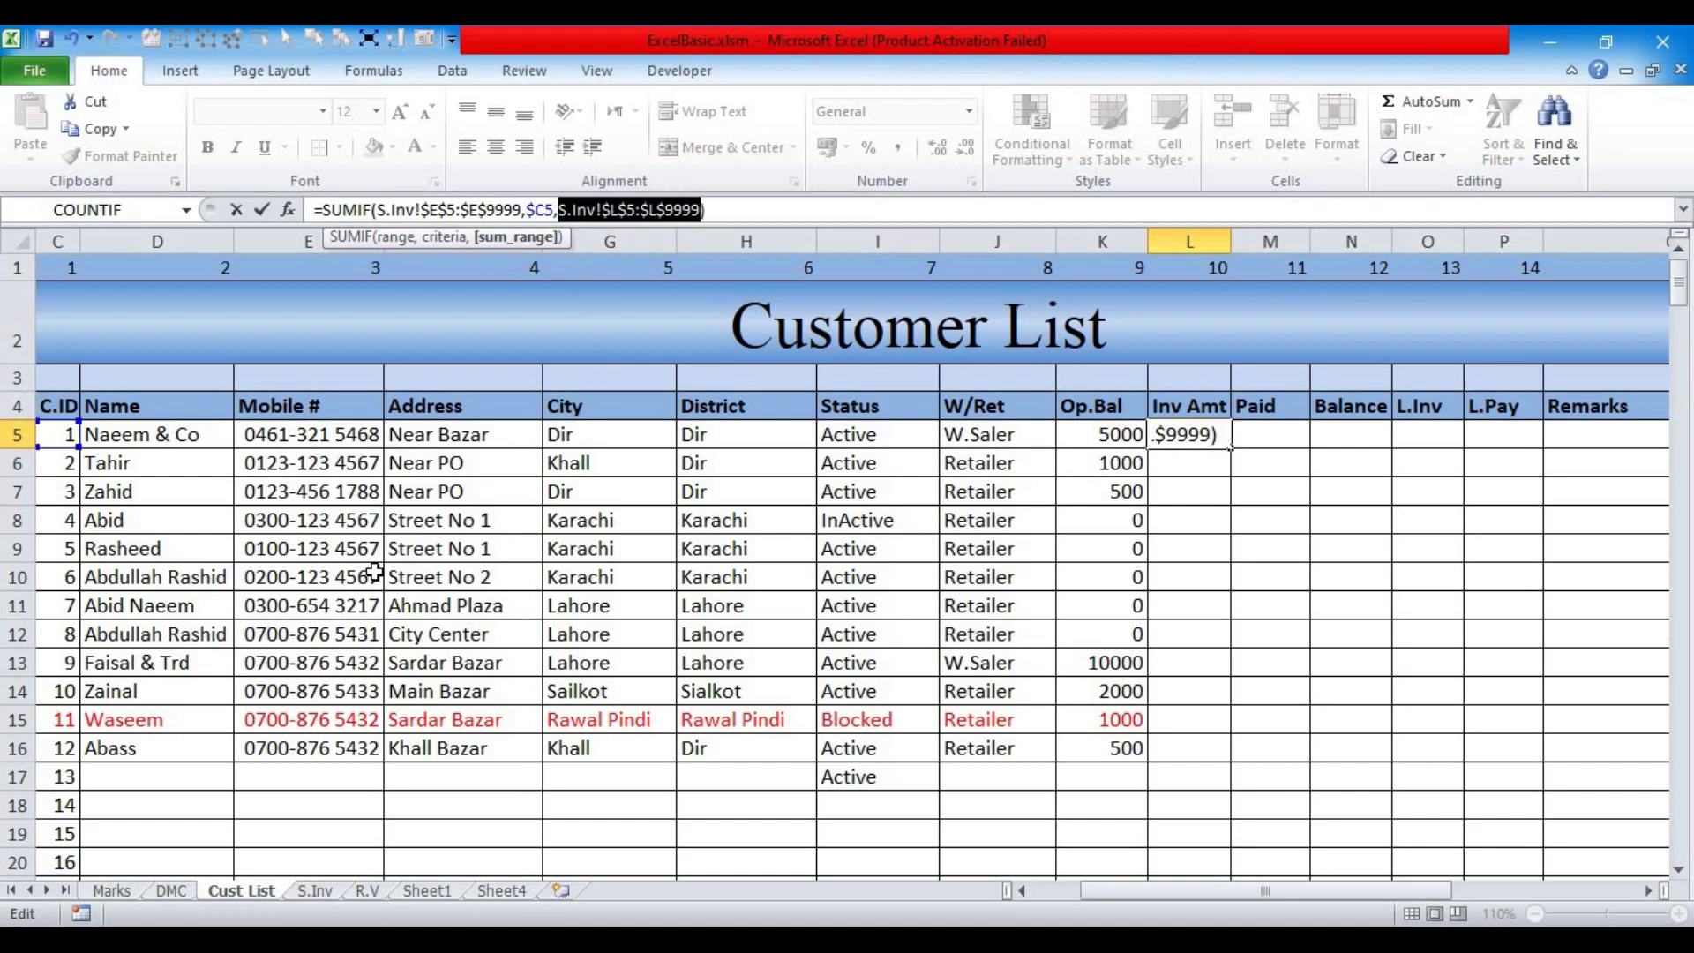
{"action": "key", "text": "Return"}
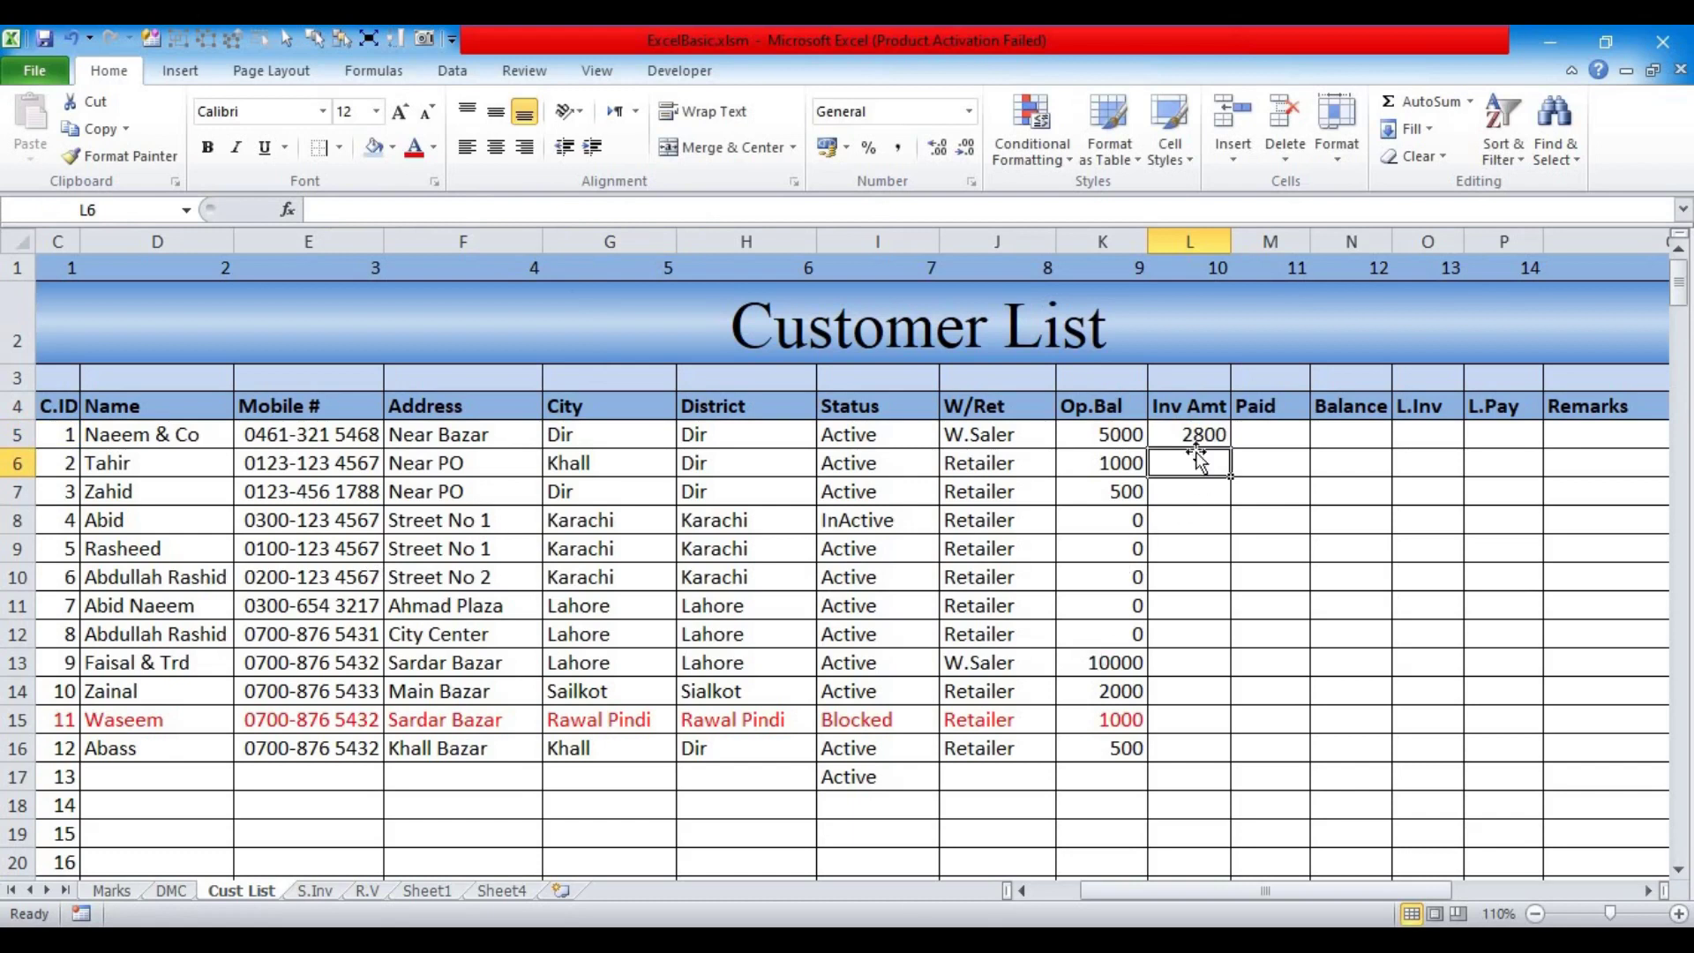
{"action": "left_click", "coordinate": [1192, 437]}
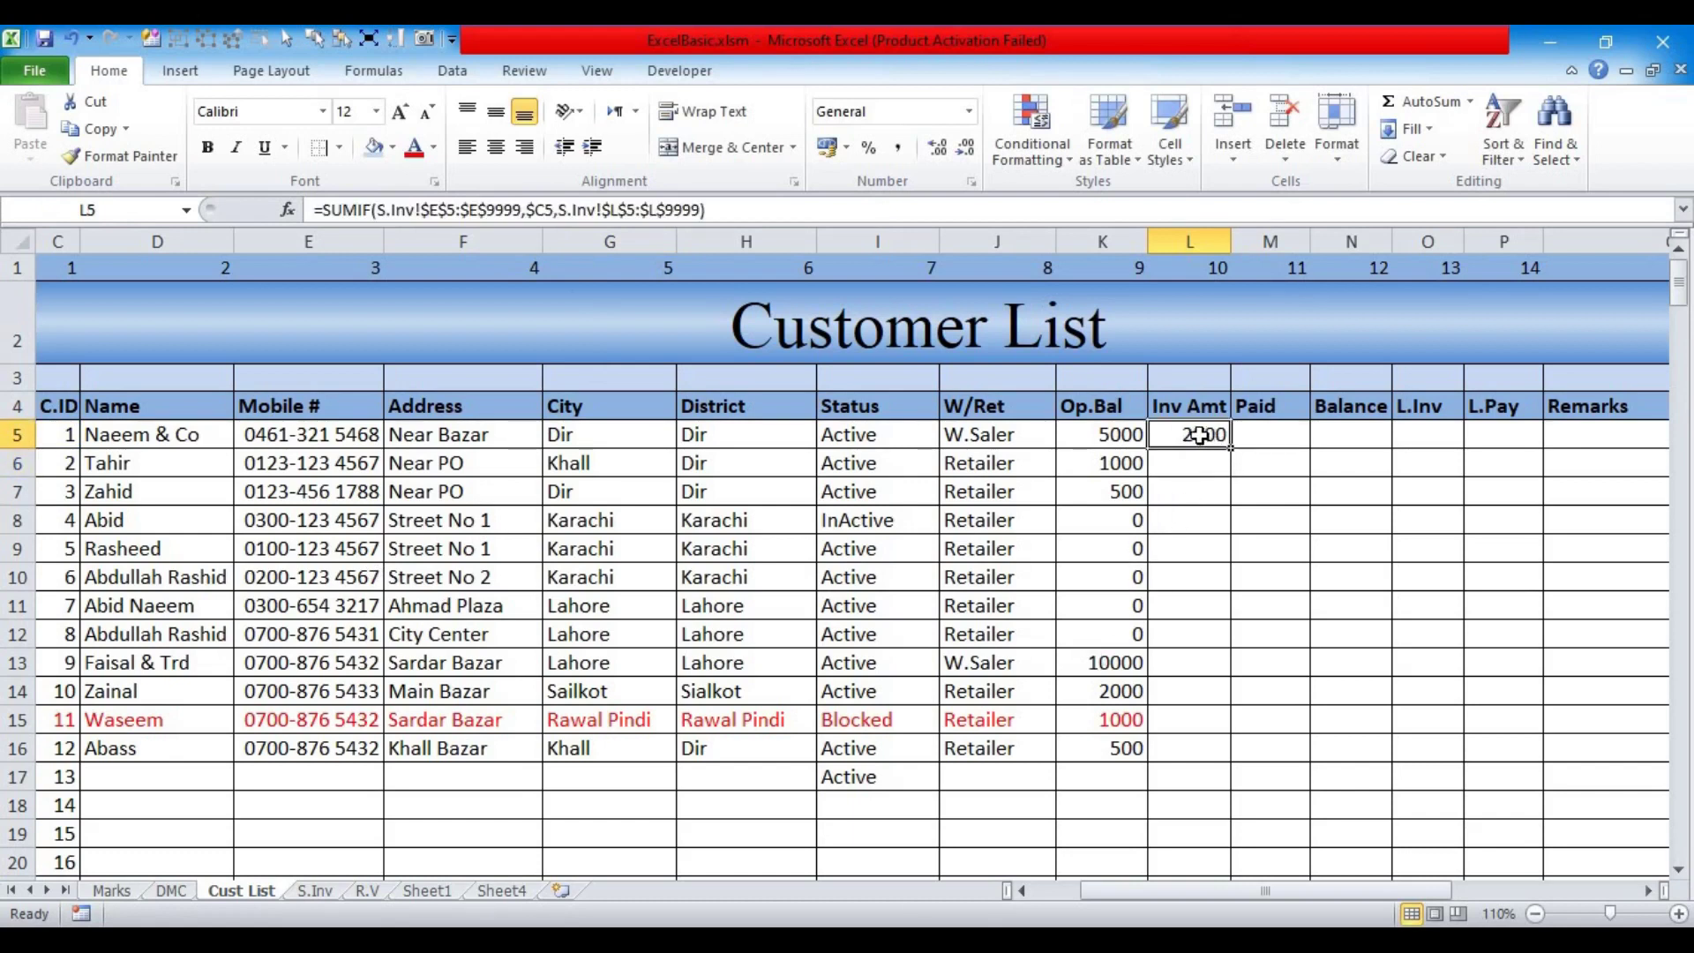
Step: Fill the Inv Amt formula from L5 down to L30, giving 2000 and 1000 for customers 2 and 3
{"action": "left_click_drag", "start_coordinate": [1233, 451], "coordinate": [1189, 883]}
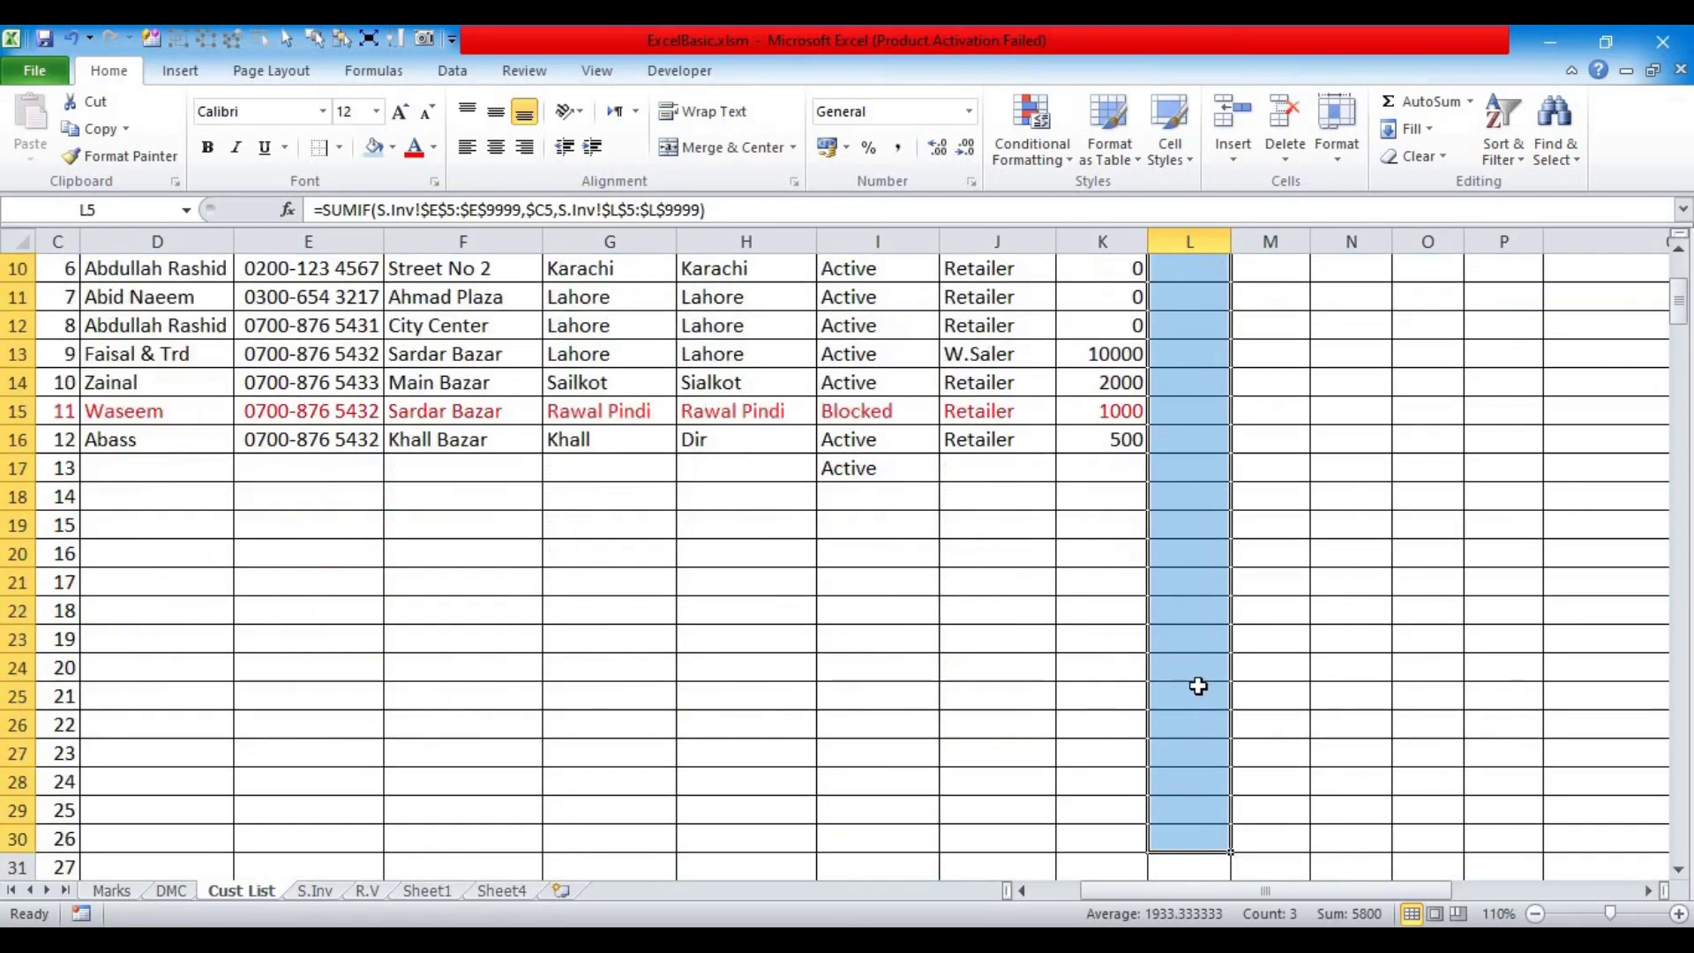
{"action": "key", "text": "ctrl+d"}
{"action": "scroll", "coordinate": [1063, 675], "scroll_direction": "up", "scroll_amount": 3}
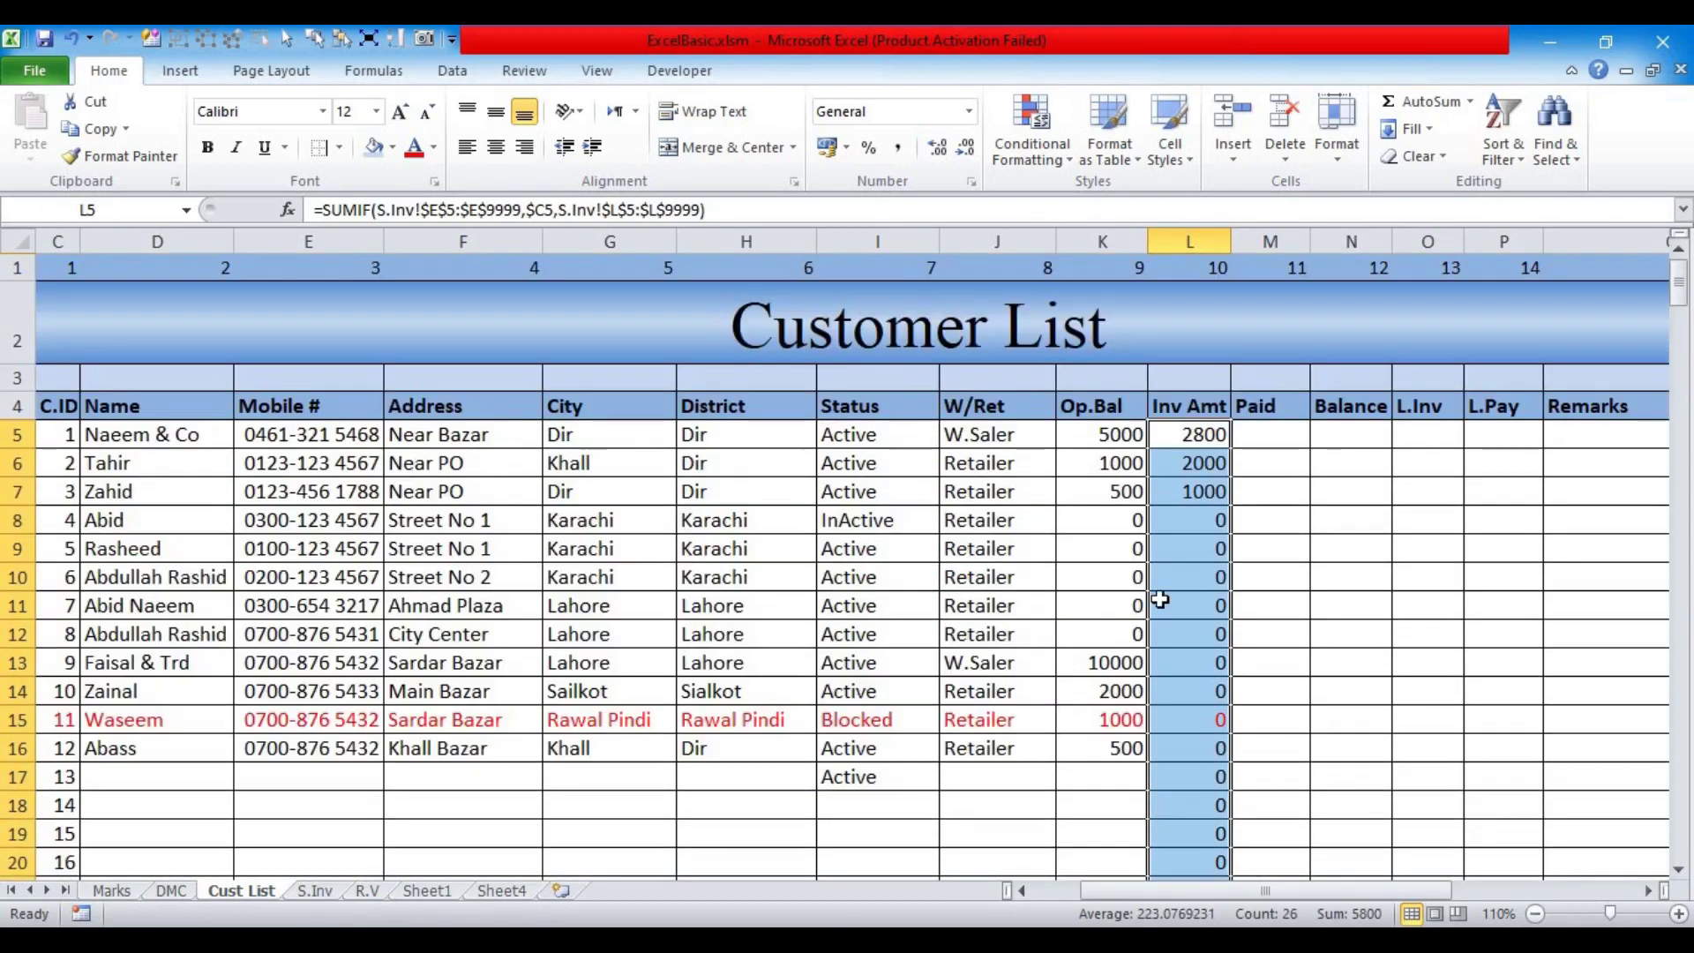
{"action": "left_click", "coordinate": [1647, 891]}
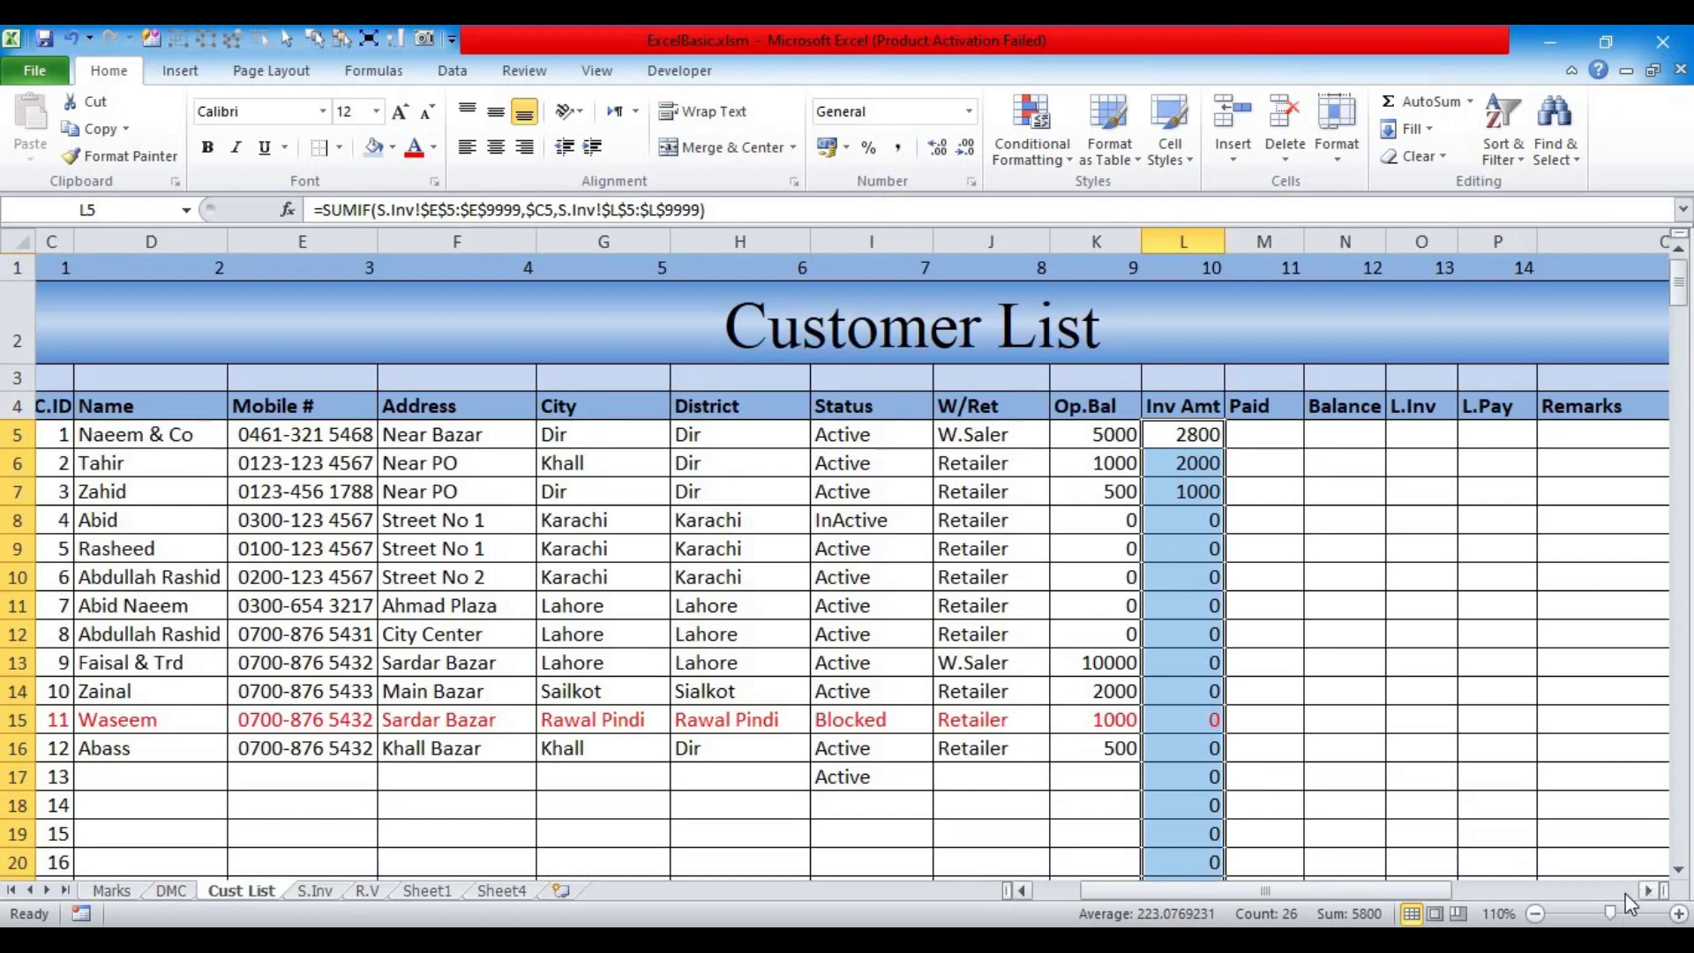
{"action": "scroll", "coordinate": [1110, 772], "scroll_direction": "down", "scroll_amount": 3}
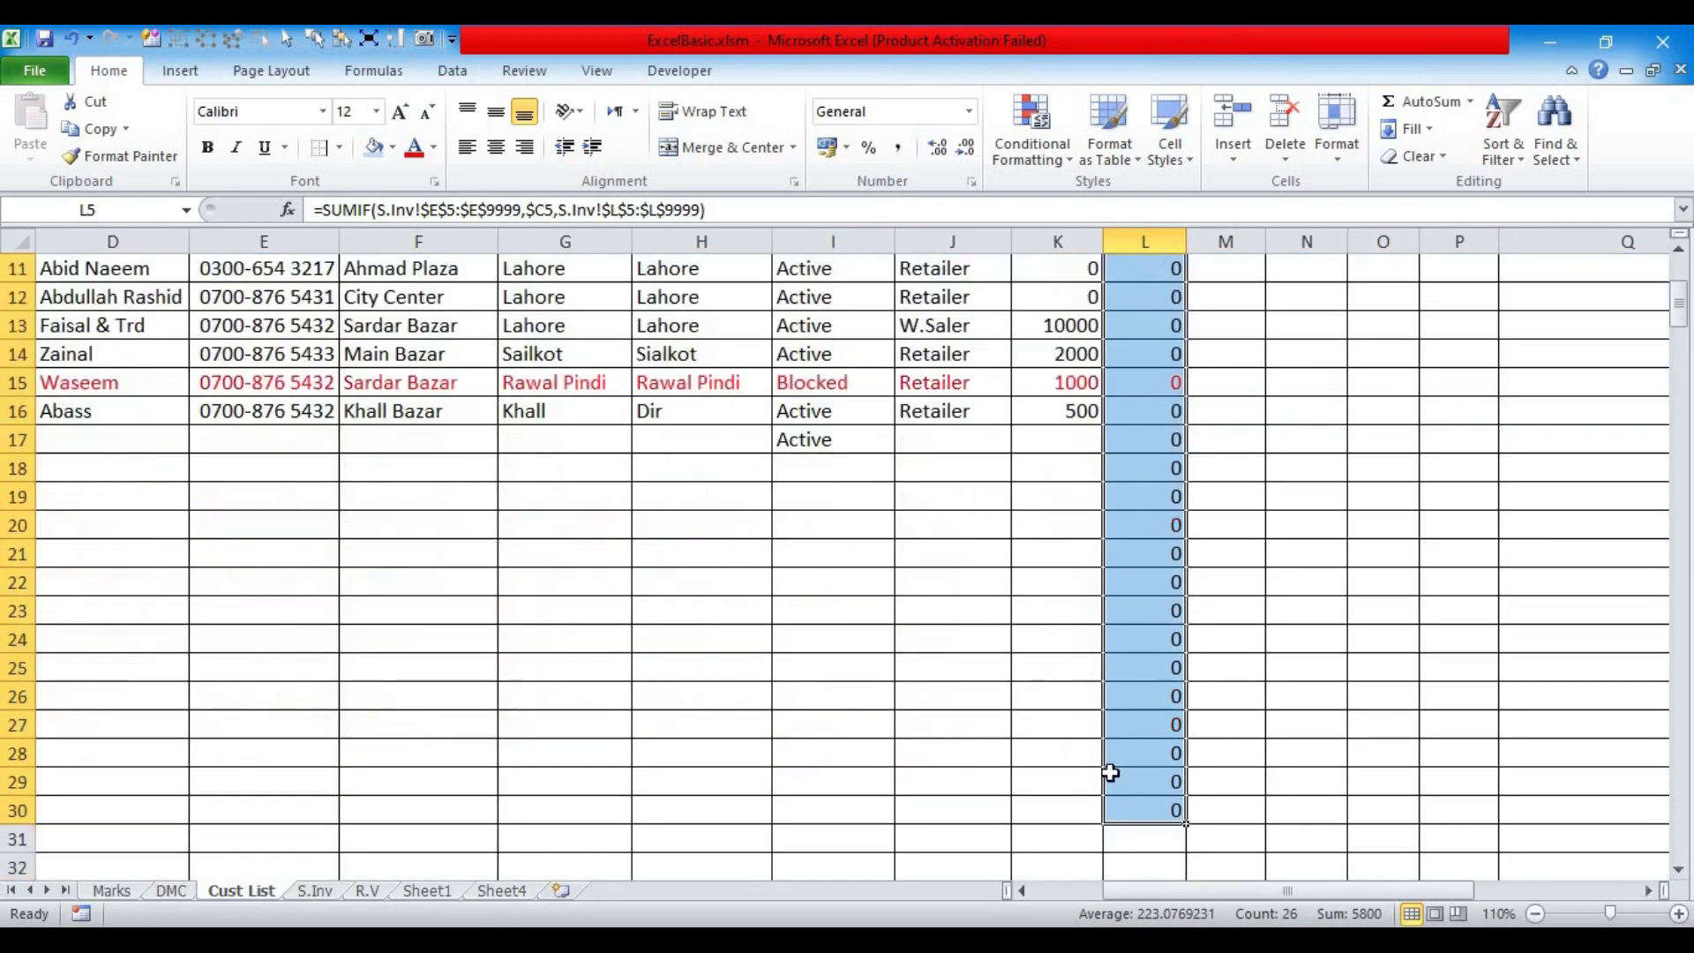
{"action": "scroll", "coordinate": [1110, 772], "scroll_direction": "up", "scroll_amount": 3}
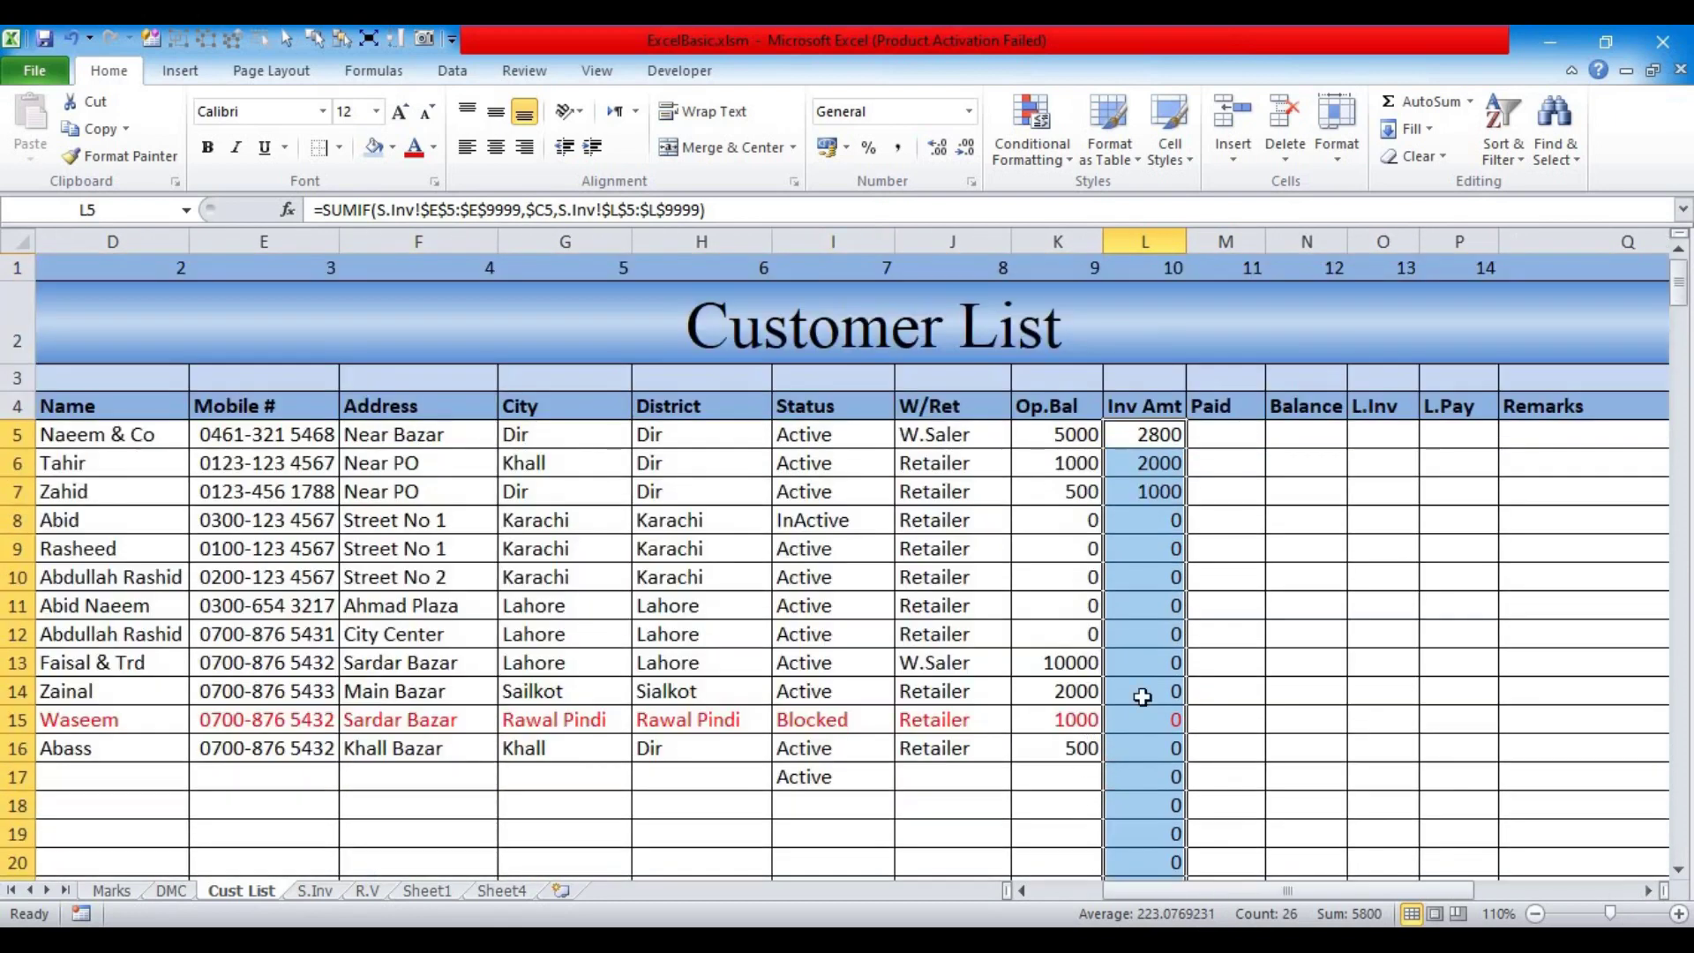
{"action": "left_click", "coordinate": [1213, 441]}
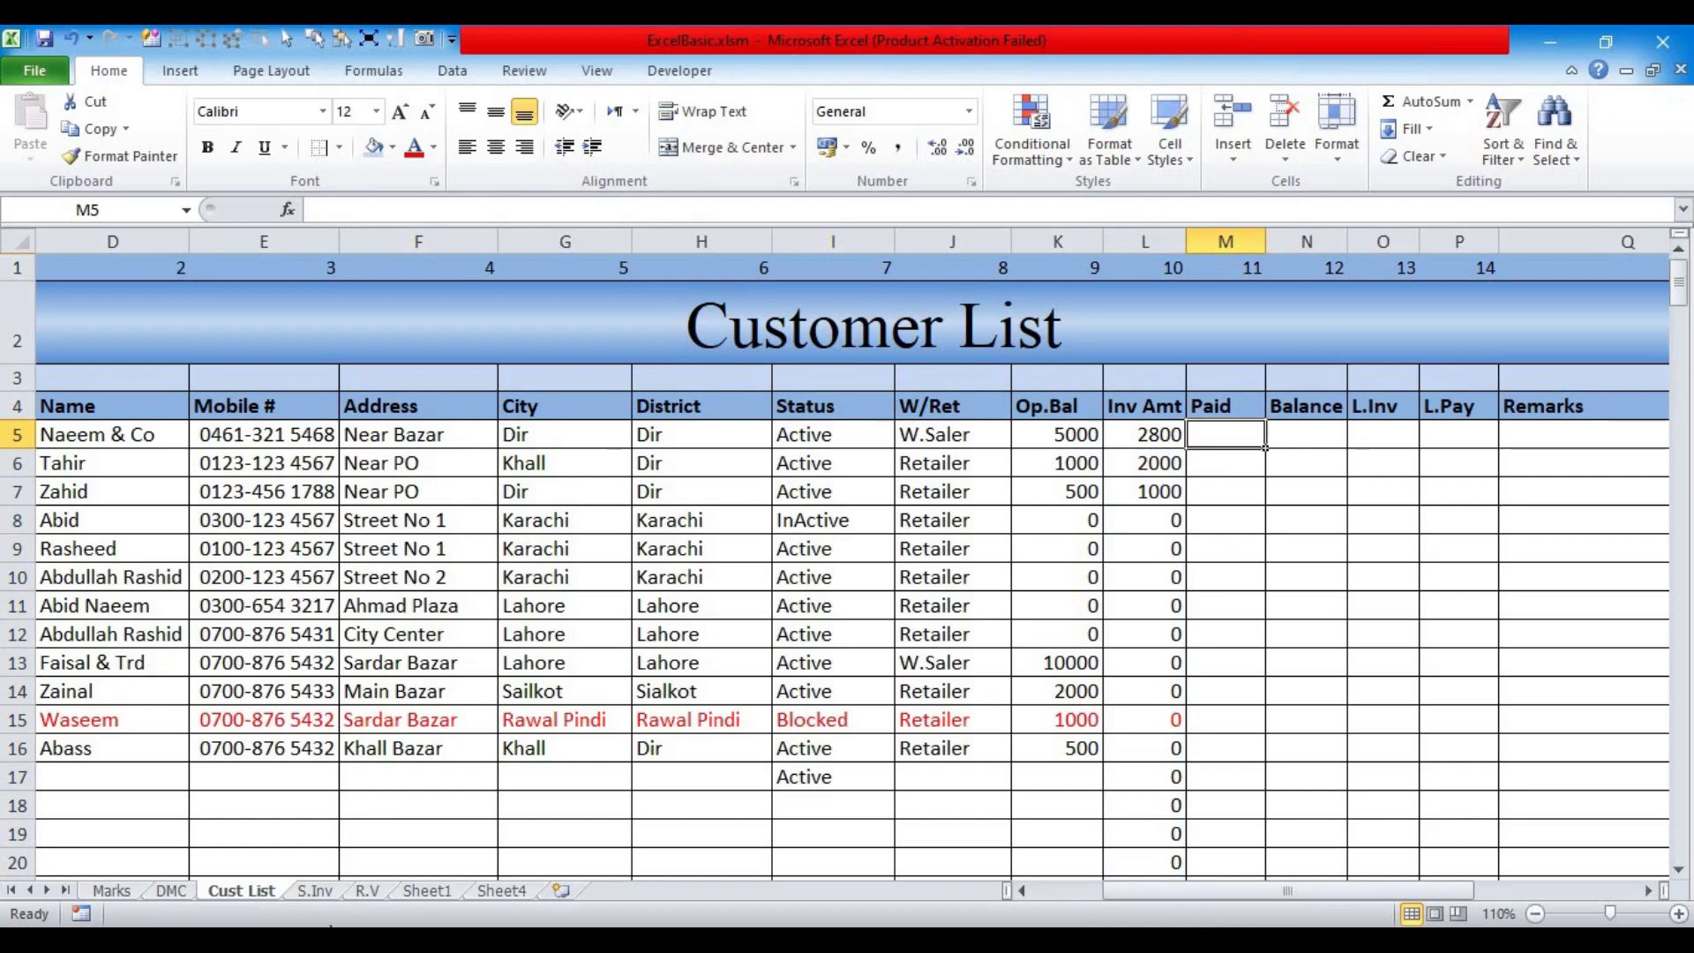
Step: On R.V, rename the CustId heading to C.ID and resize the C.ID, Name, Notes and Address columns
{"action": "left_click", "coordinate": [367, 891]}
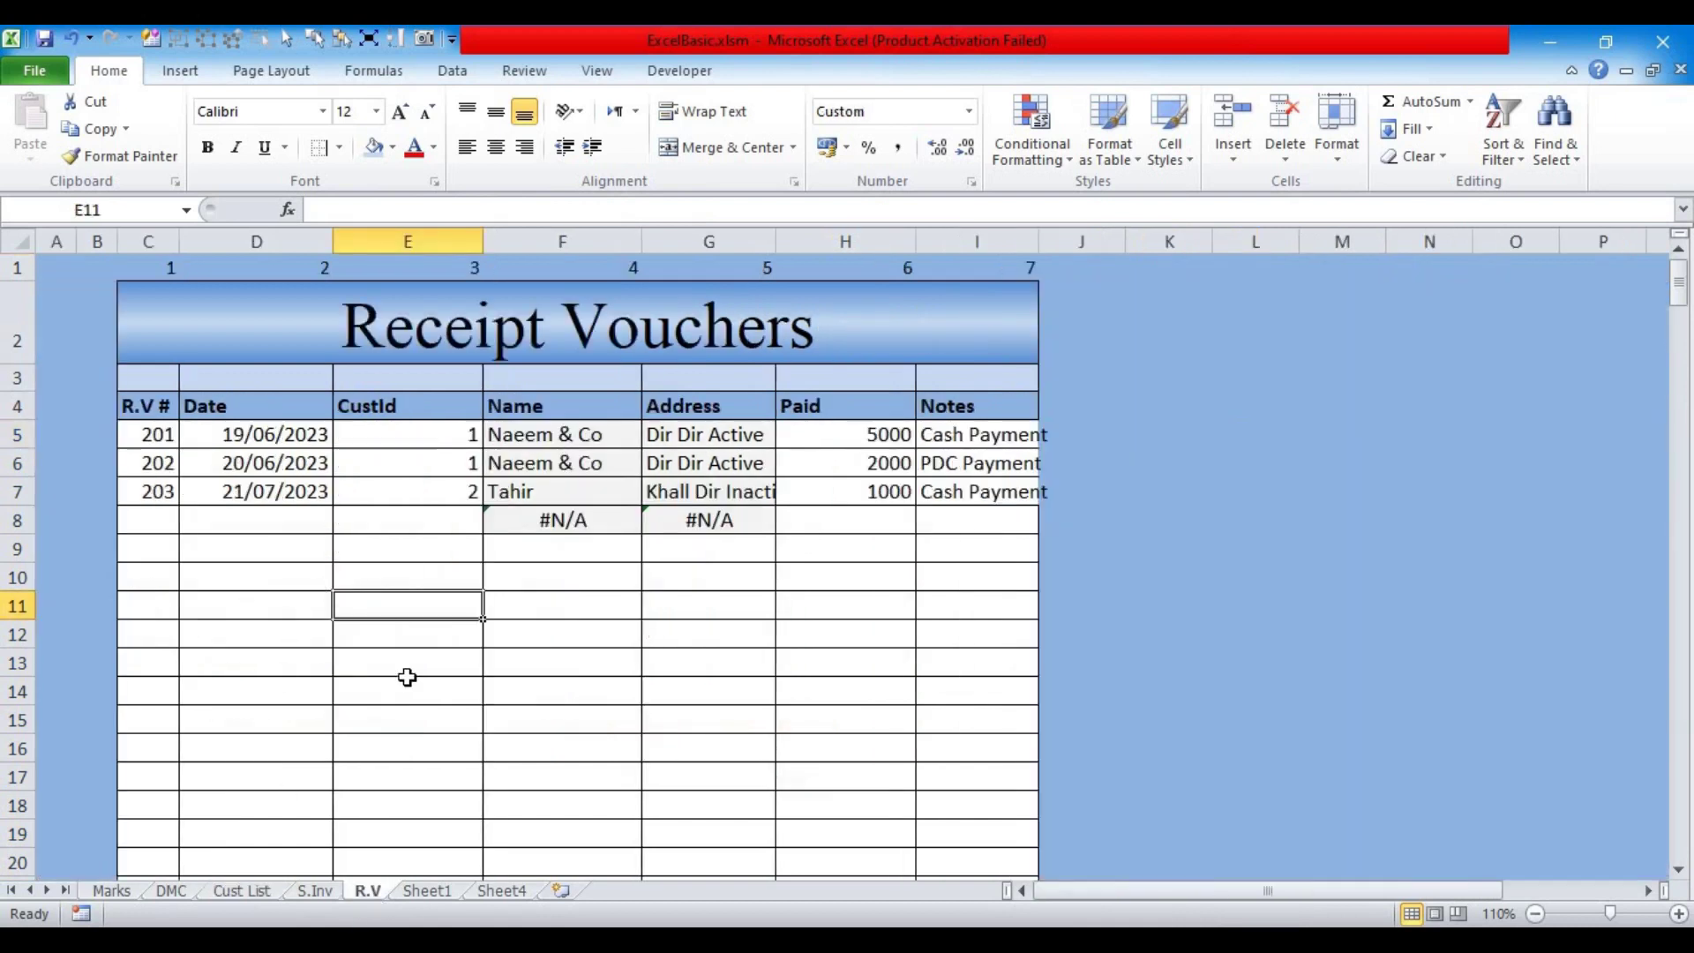
{"action": "left_click", "coordinate": [394, 405]}
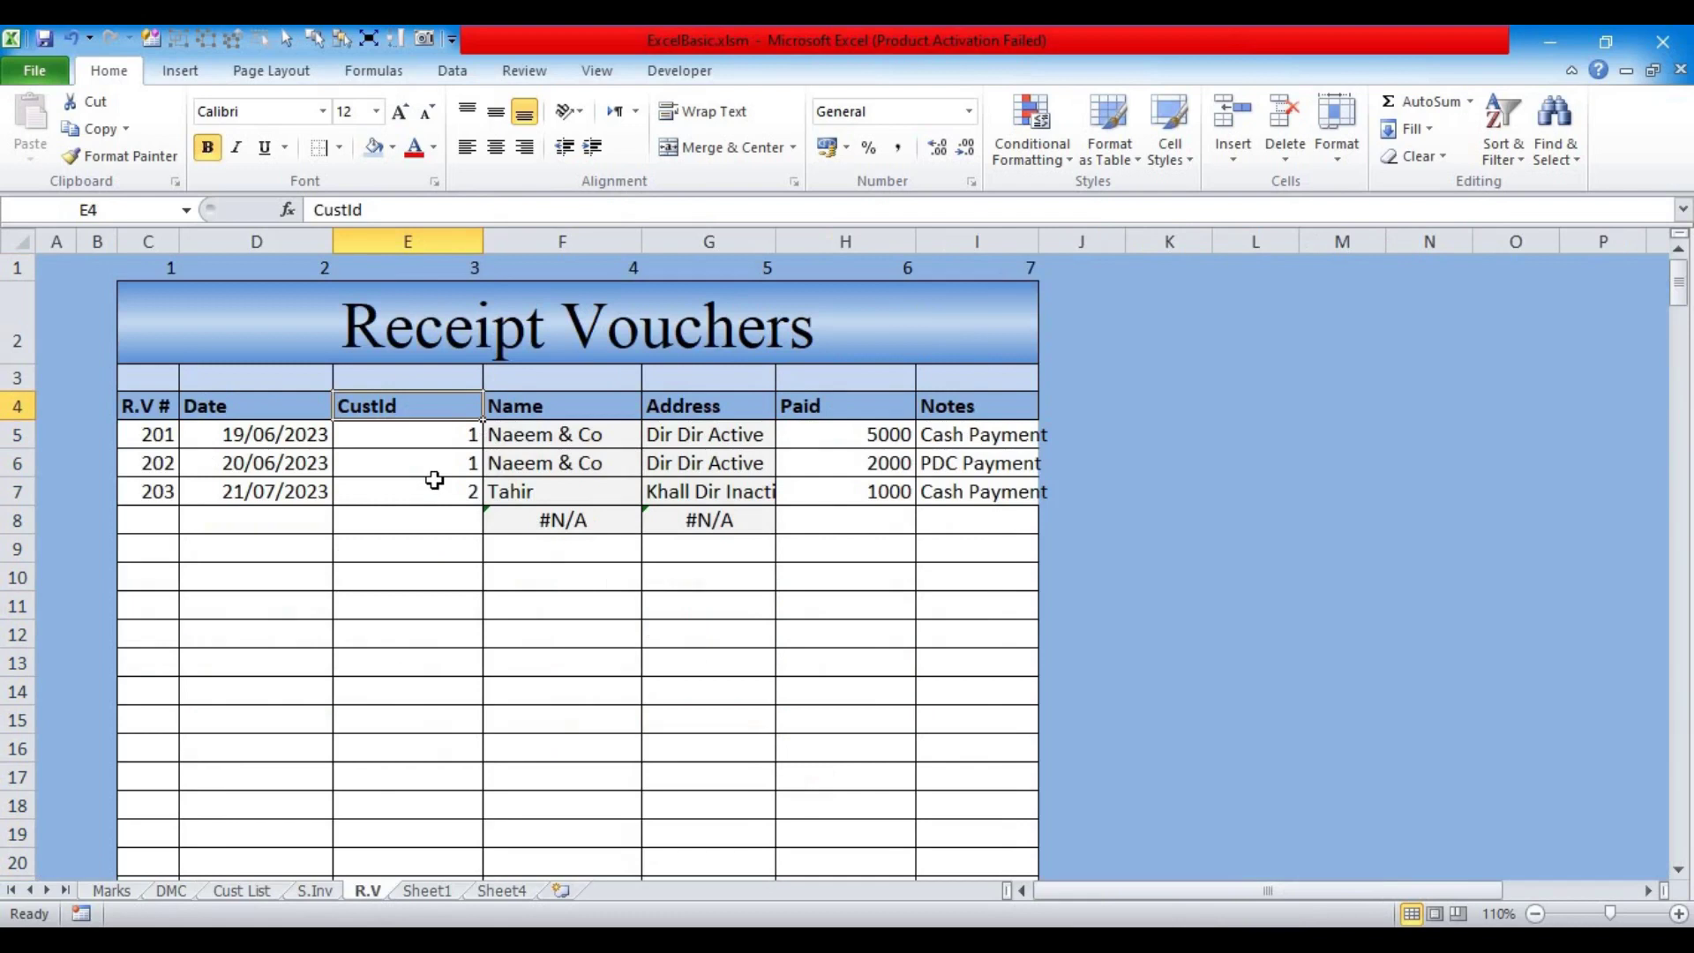
{"action": "type", "text": "C.ID"}
{"action": "key", "text": "Return"}
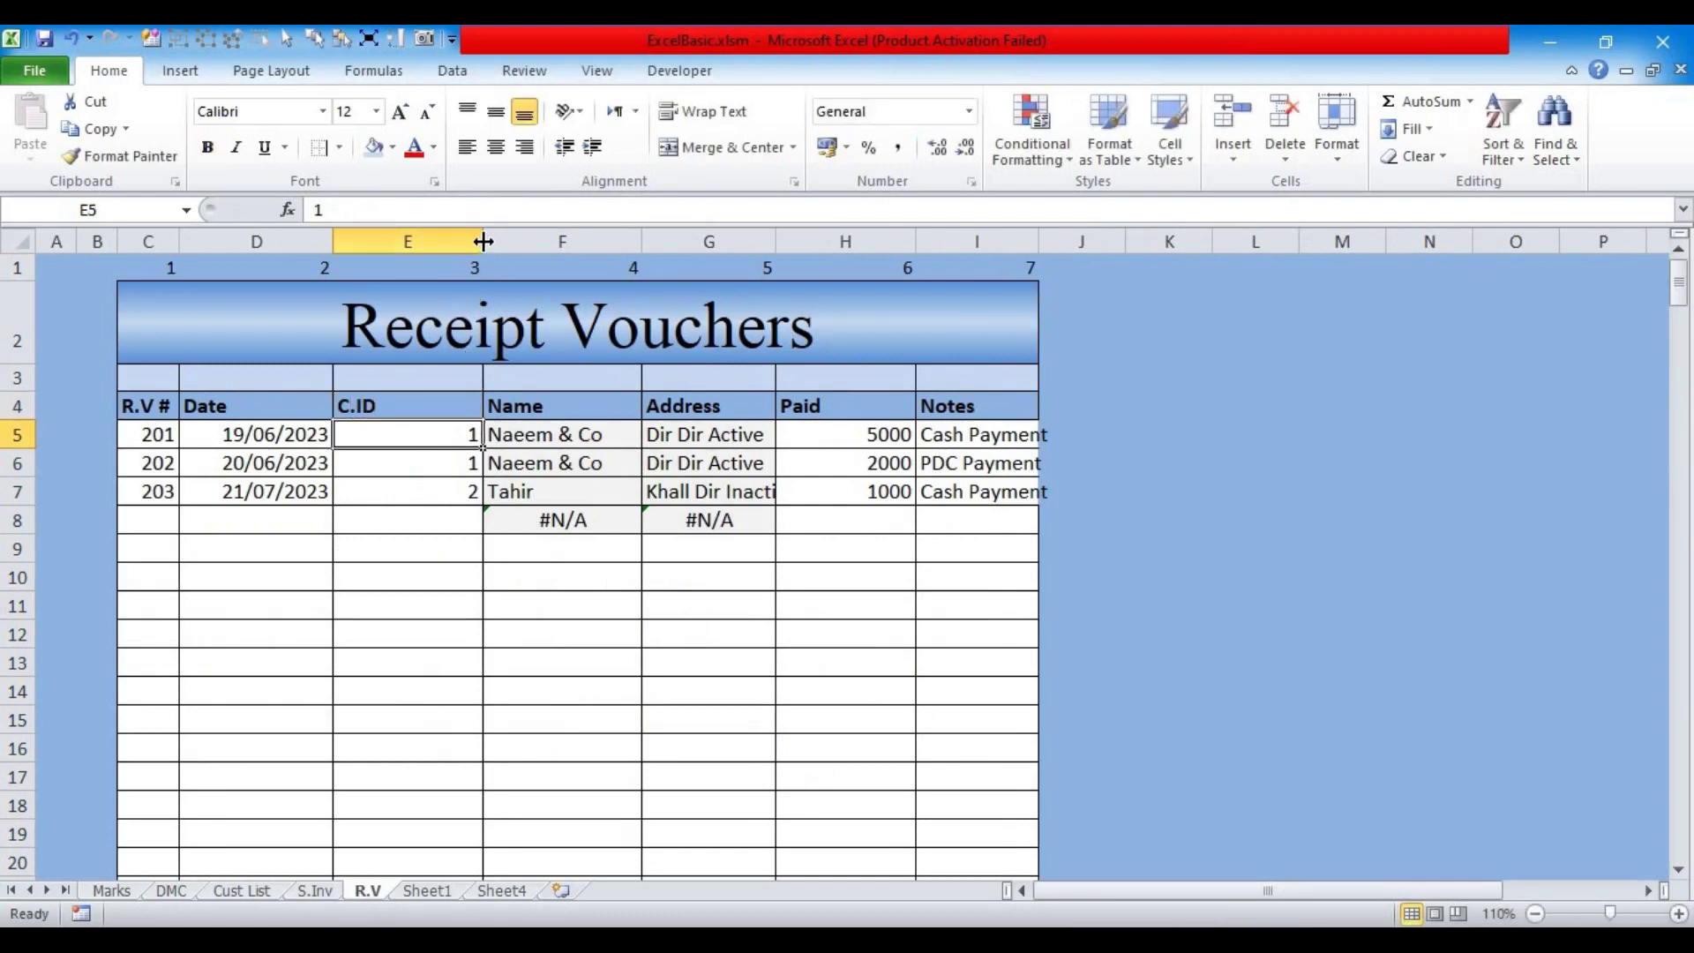
{"action": "double_click", "coordinate": [483, 240]}
{"action": "left_click_drag", "start_coordinate": [541, 241], "coordinate": [582, 245]}
{"action": "left_click_drag", "start_coordinate": [977, 242], "coordinate": [1023, 244]}
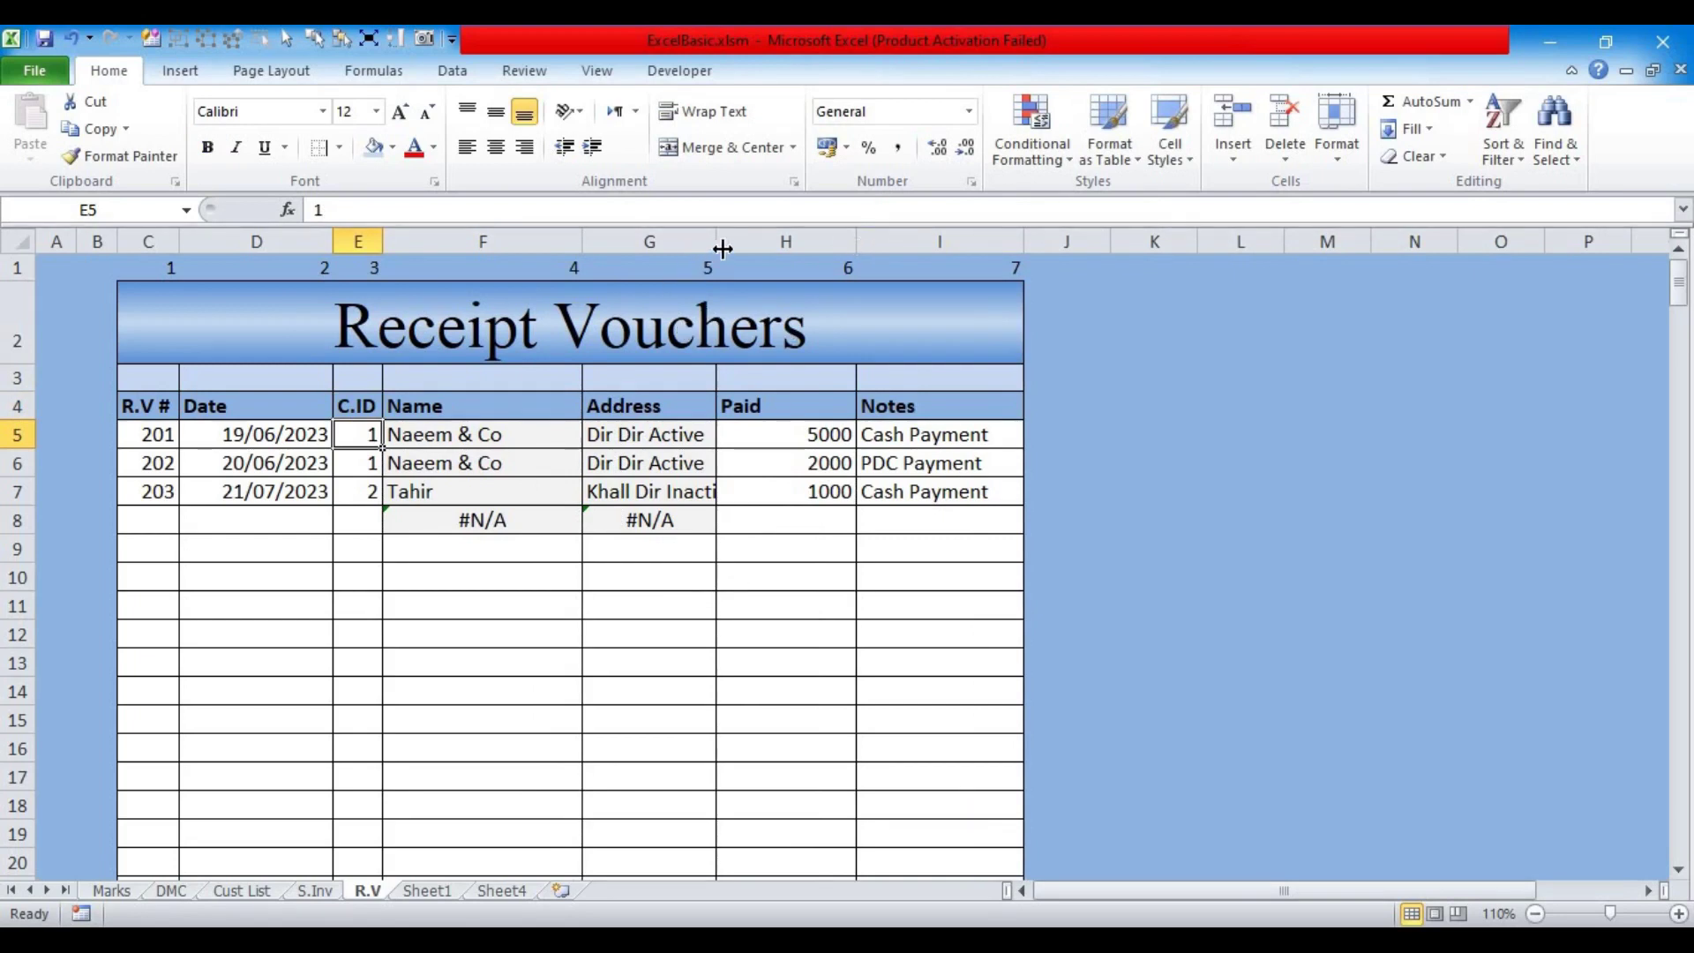
{"action": "left_click_drag", "start_coordinate": [723, 250], "coordinate": [786, 248]}
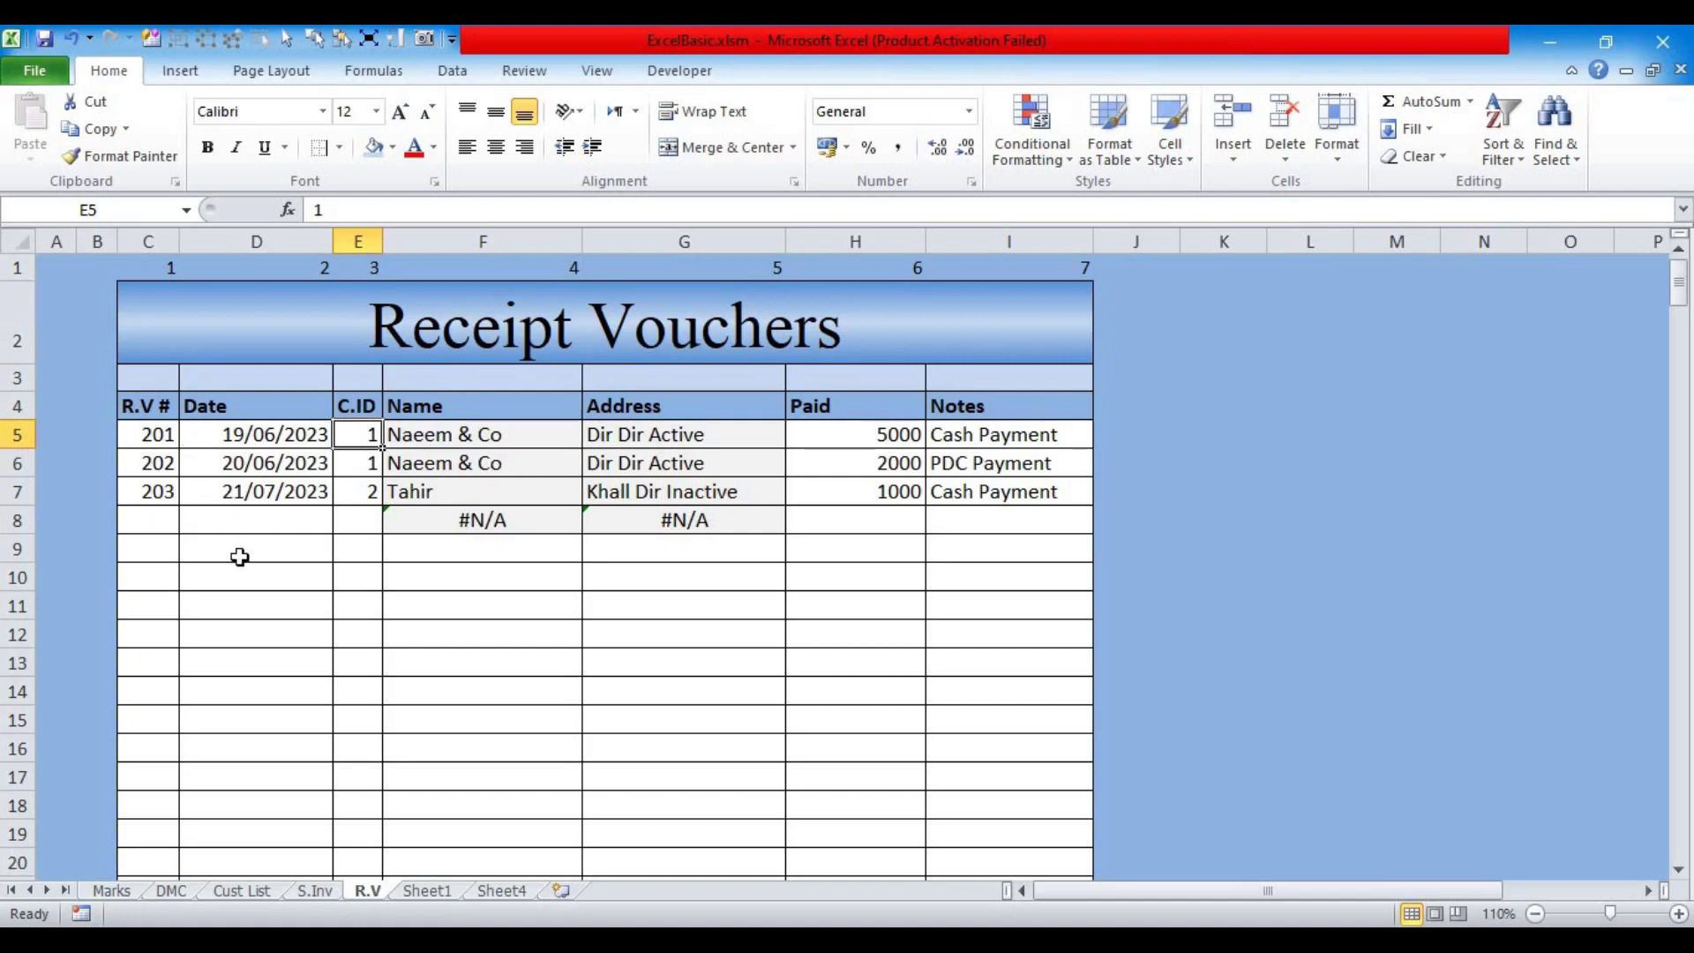
Step: Move through the sheets and come back to the Cust List sheet
{"action": "key", "text": "ctrl+Page_Up"}
{"action": "key", "text": "ctrl+Page_Up"}
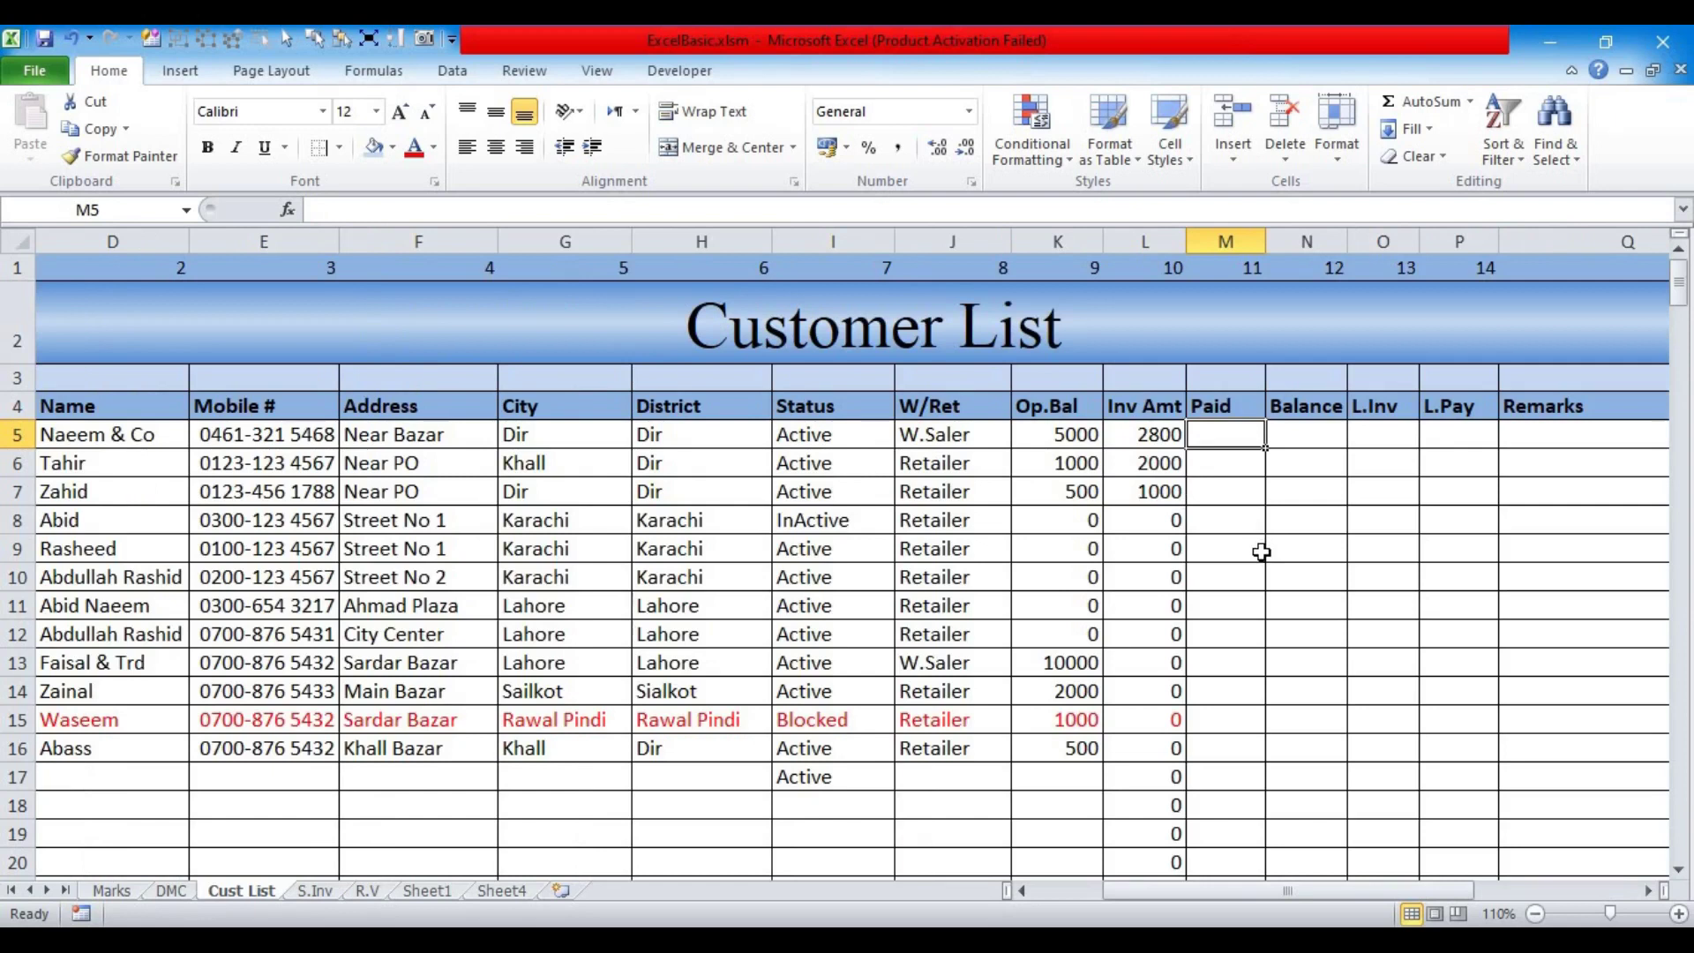
{"action": "left_click", "coordinate": [385, 888]}
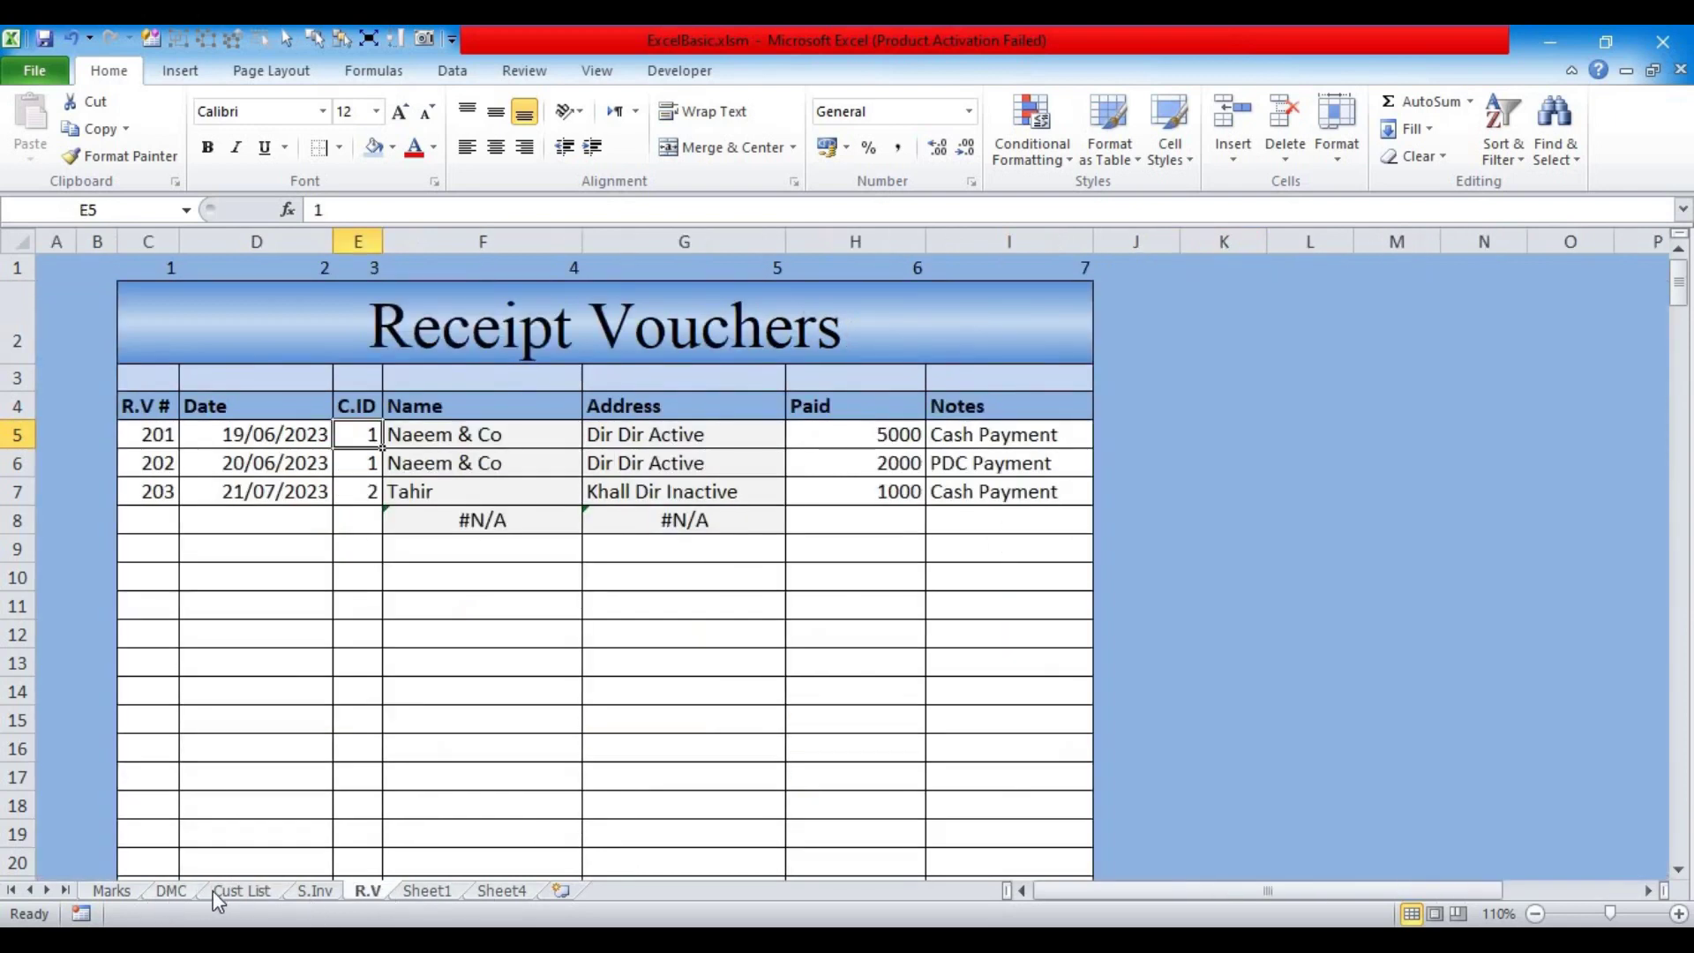
{"action": "left_click", "coordinate": [311, 894]}
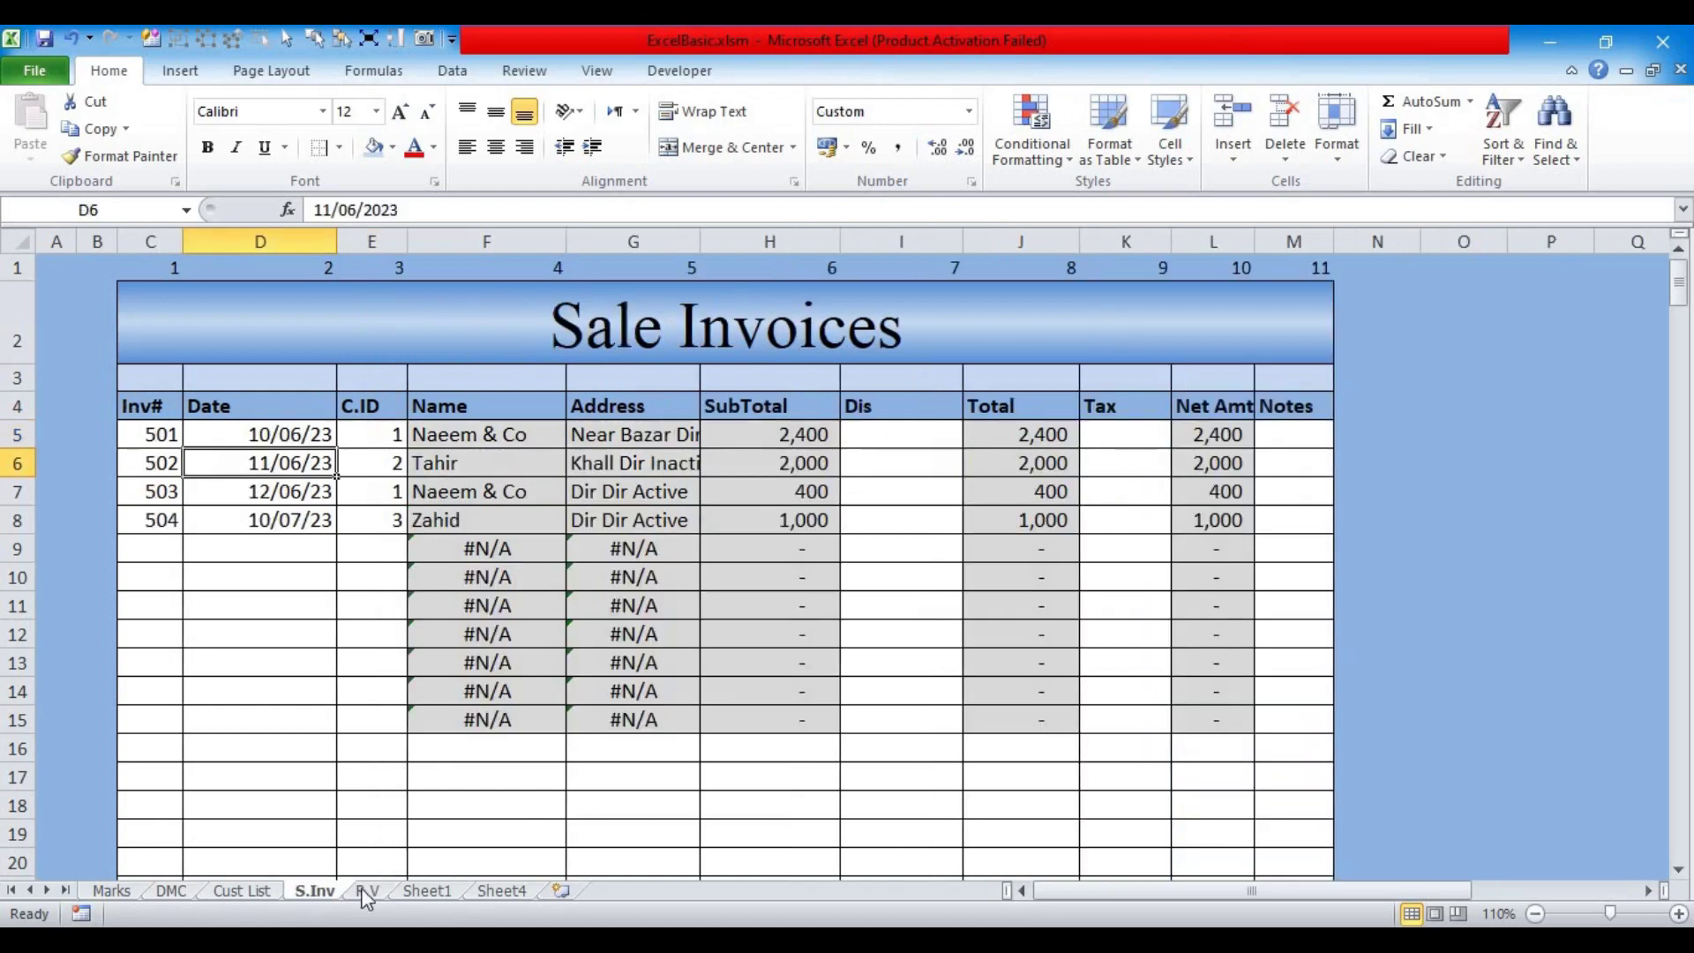
{"action": "left_click", "coordinate": [242, 893]}
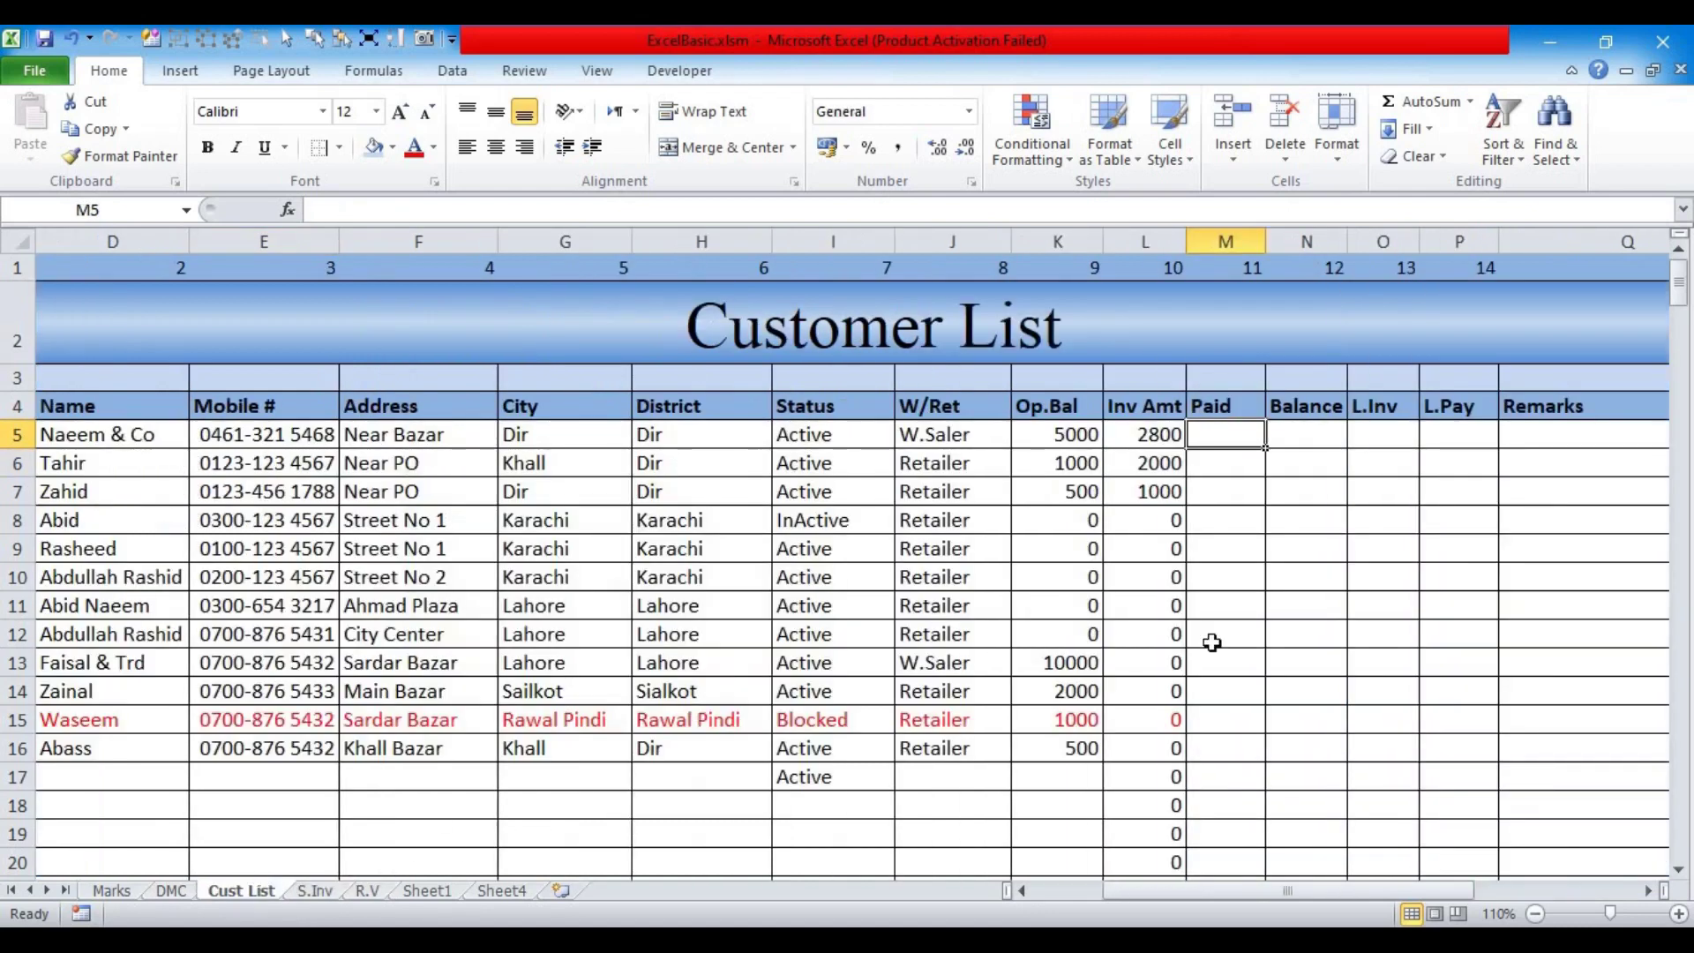
{"action": "scroll", "coordinate": [405, 495], "scroll_direction": "left", "scroll_amount": 3}
Step: Start a SUMIF in M5 using R.V!E5:F999 as the range
{"action": "type", "text": "=sum"}
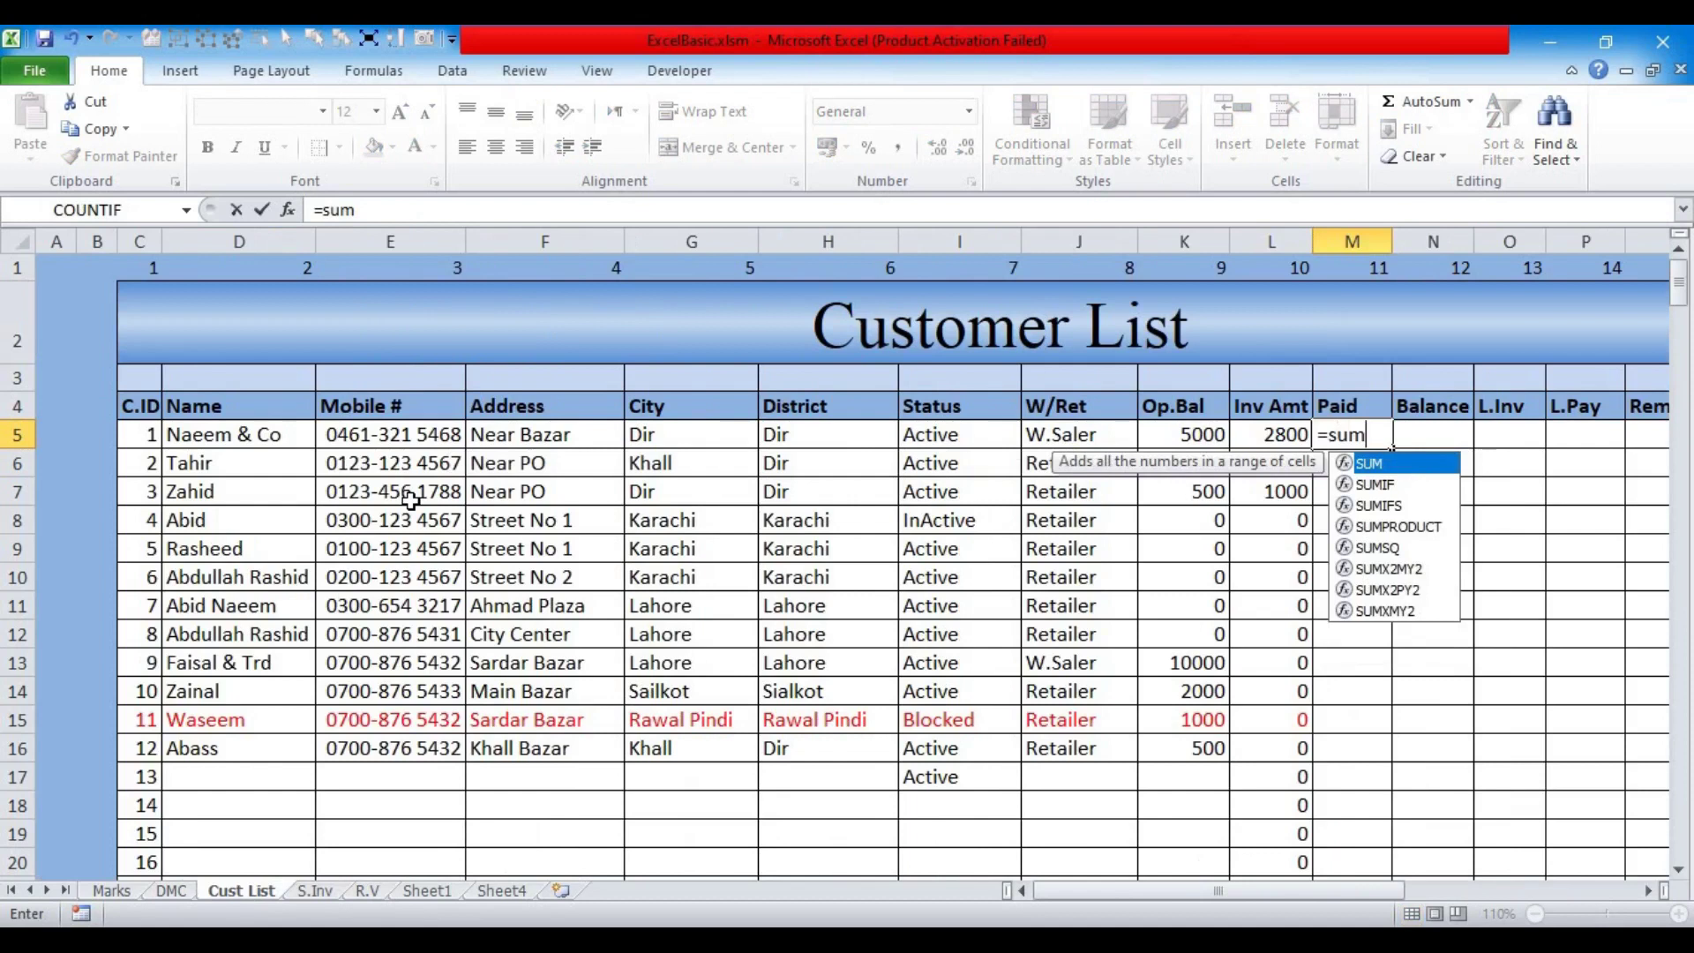
{"action": "type", "text": "if"}
{"action": "key", "text": "Tab"}
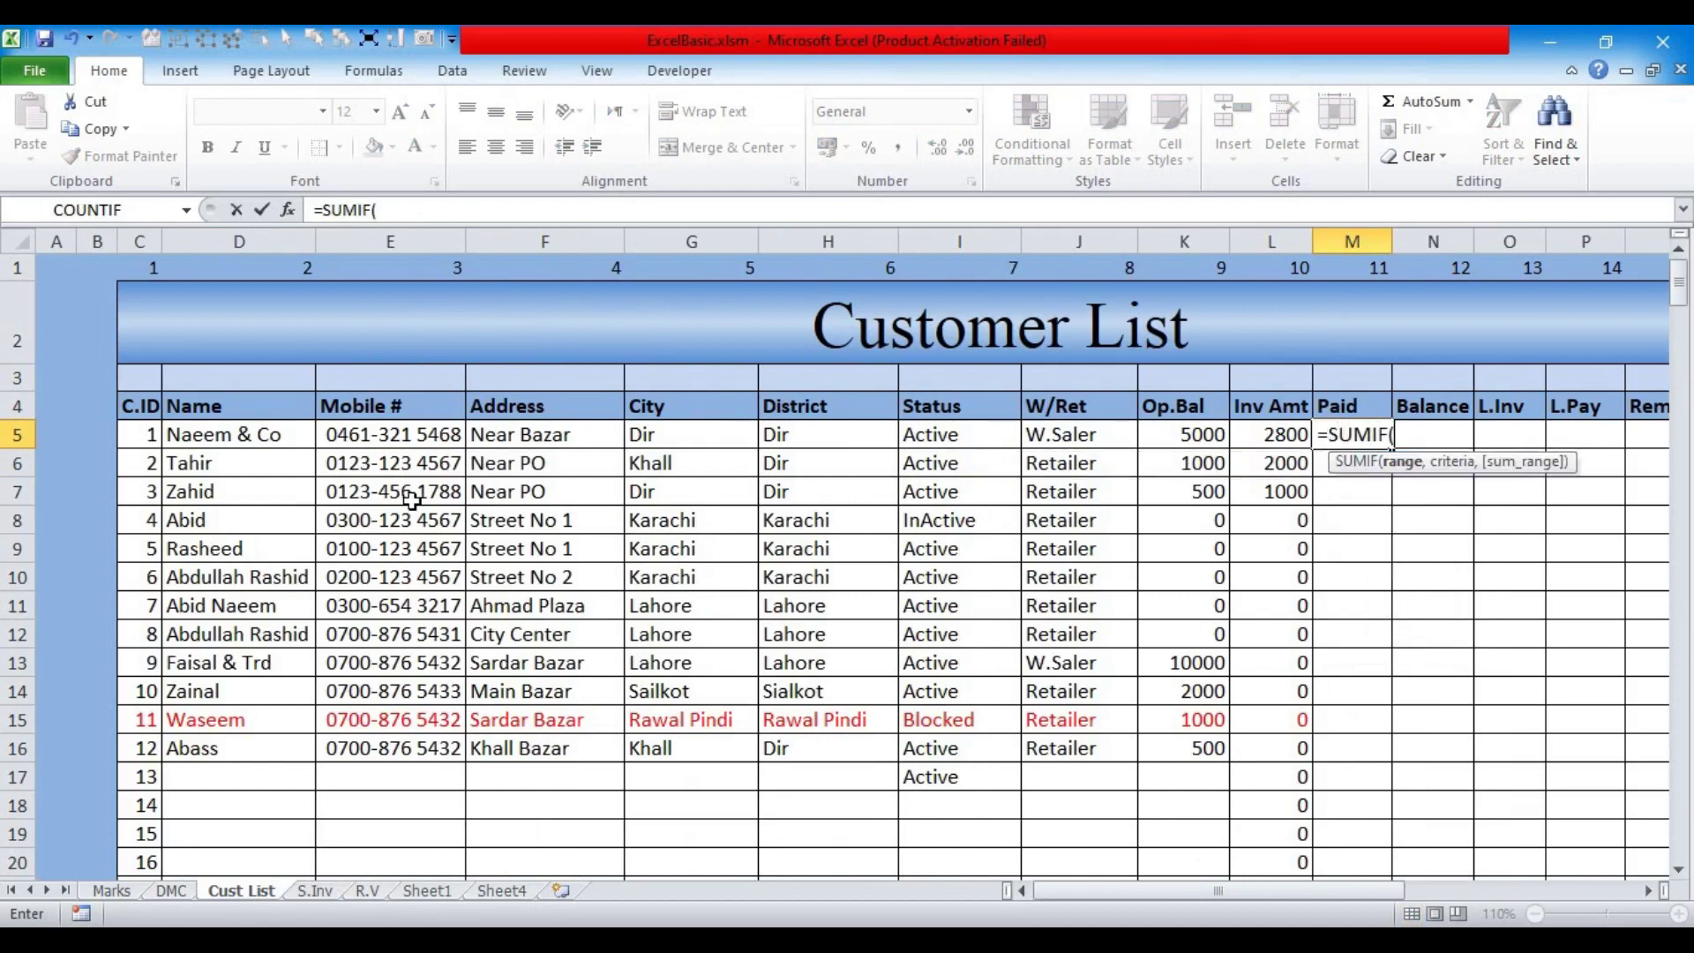
{"action": "left_click", "coordinate": [382, 891]}
{"action": "left_click_drag", "start_coordinate": [366, 432], "coordinate": [392, 804]}
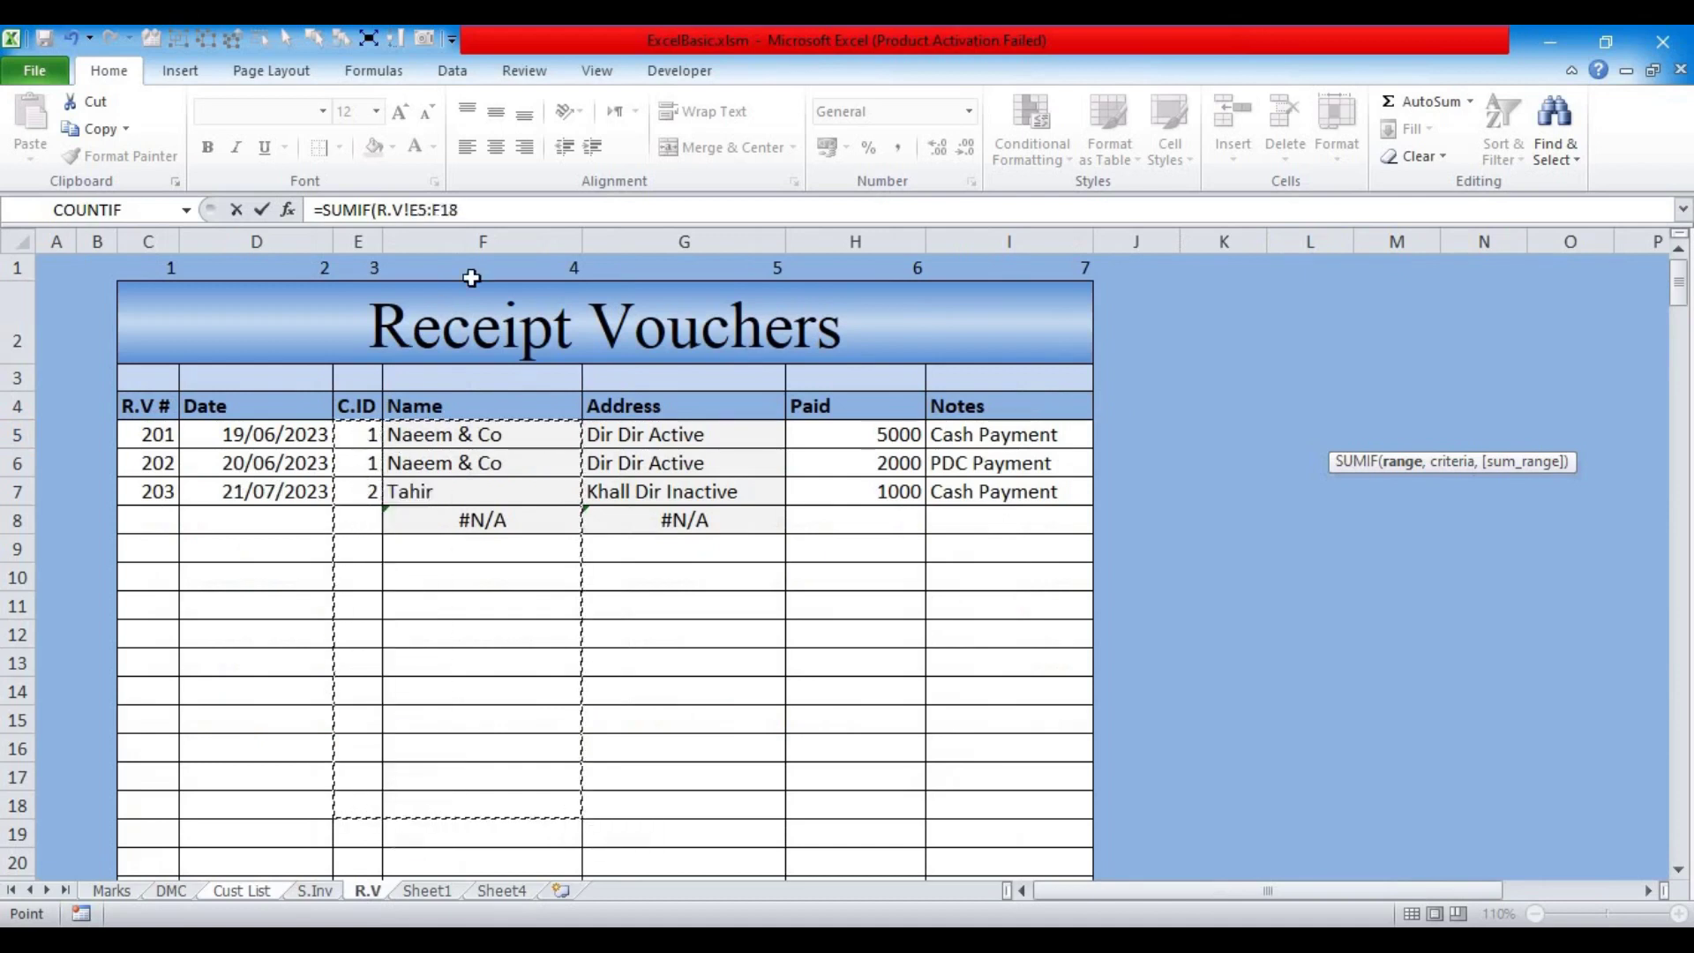
{"action": "left_click", "coordinate": [491, 211]}
{"action": "key", "text": "BackSpace"}
{"action": "key", "text": "BackSpace"}
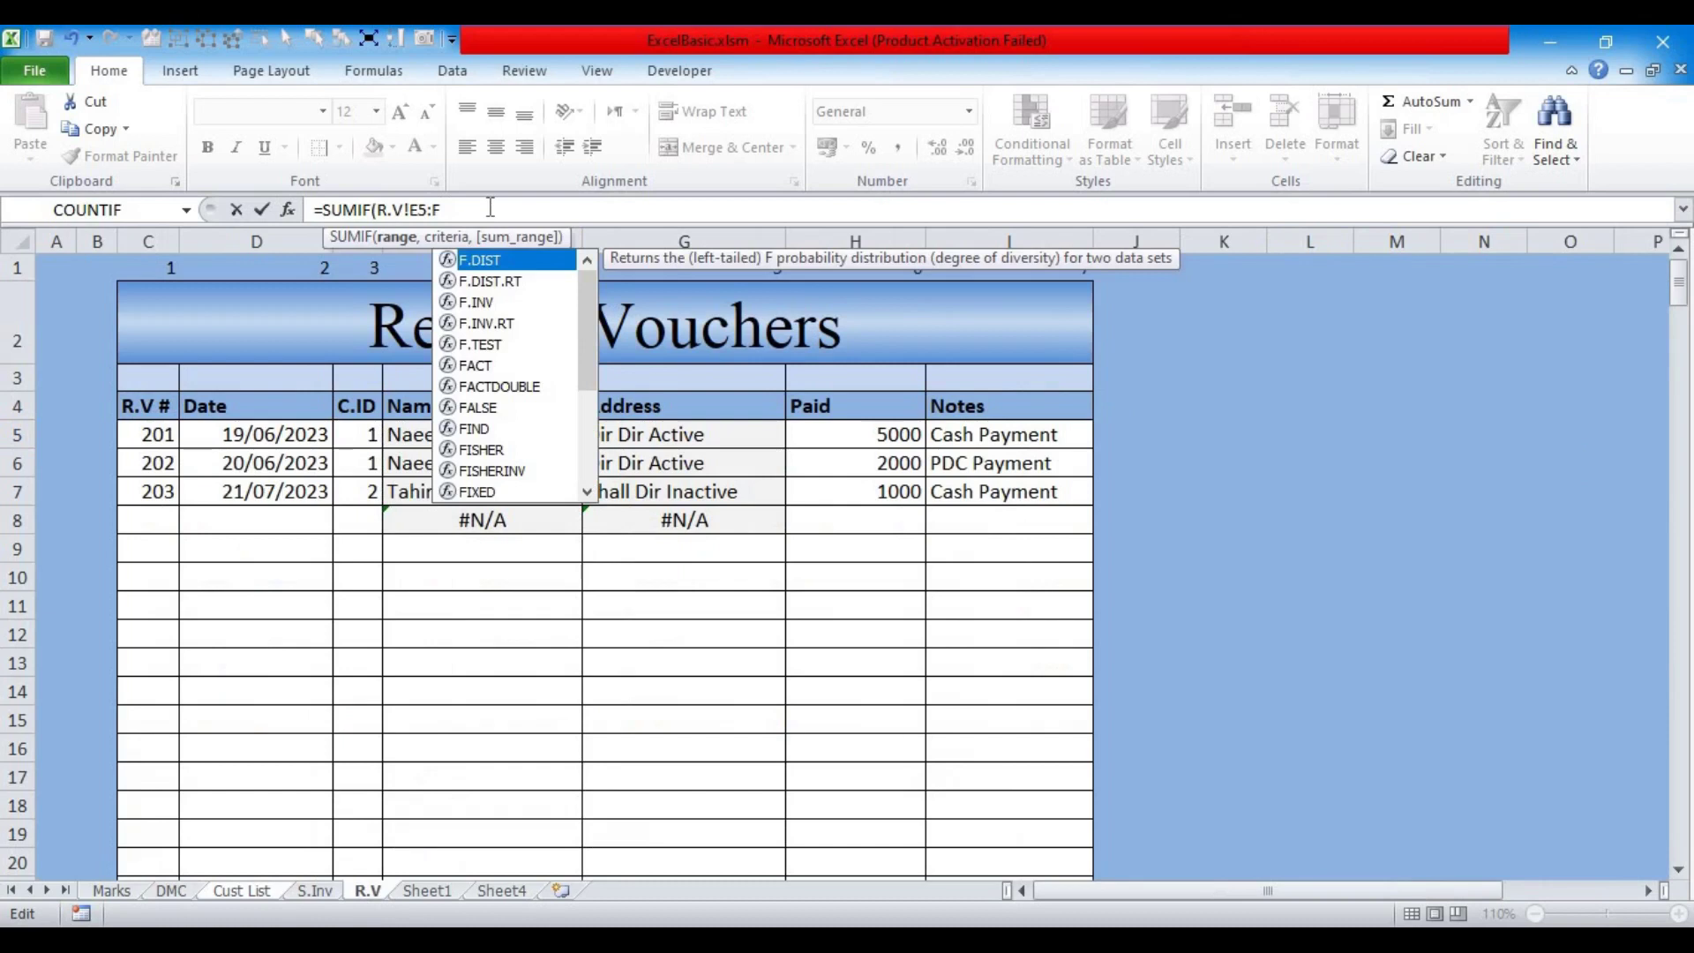
{"action": "type", "text": "999"}
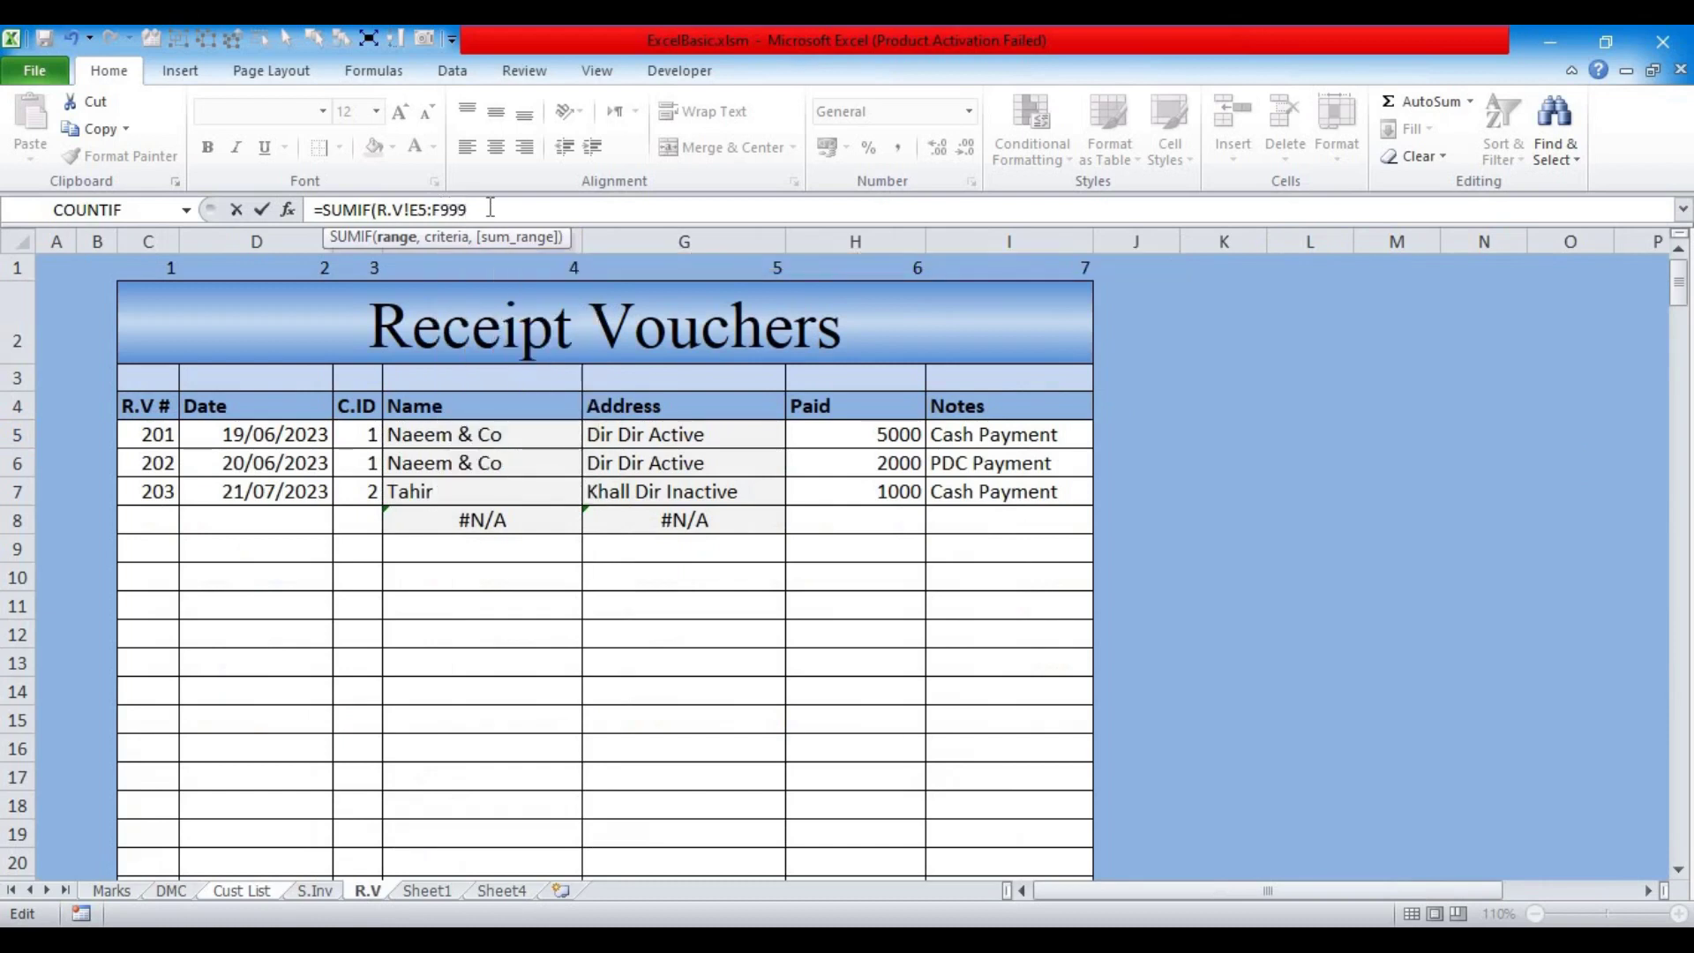
{"action": "type", "text": ","}
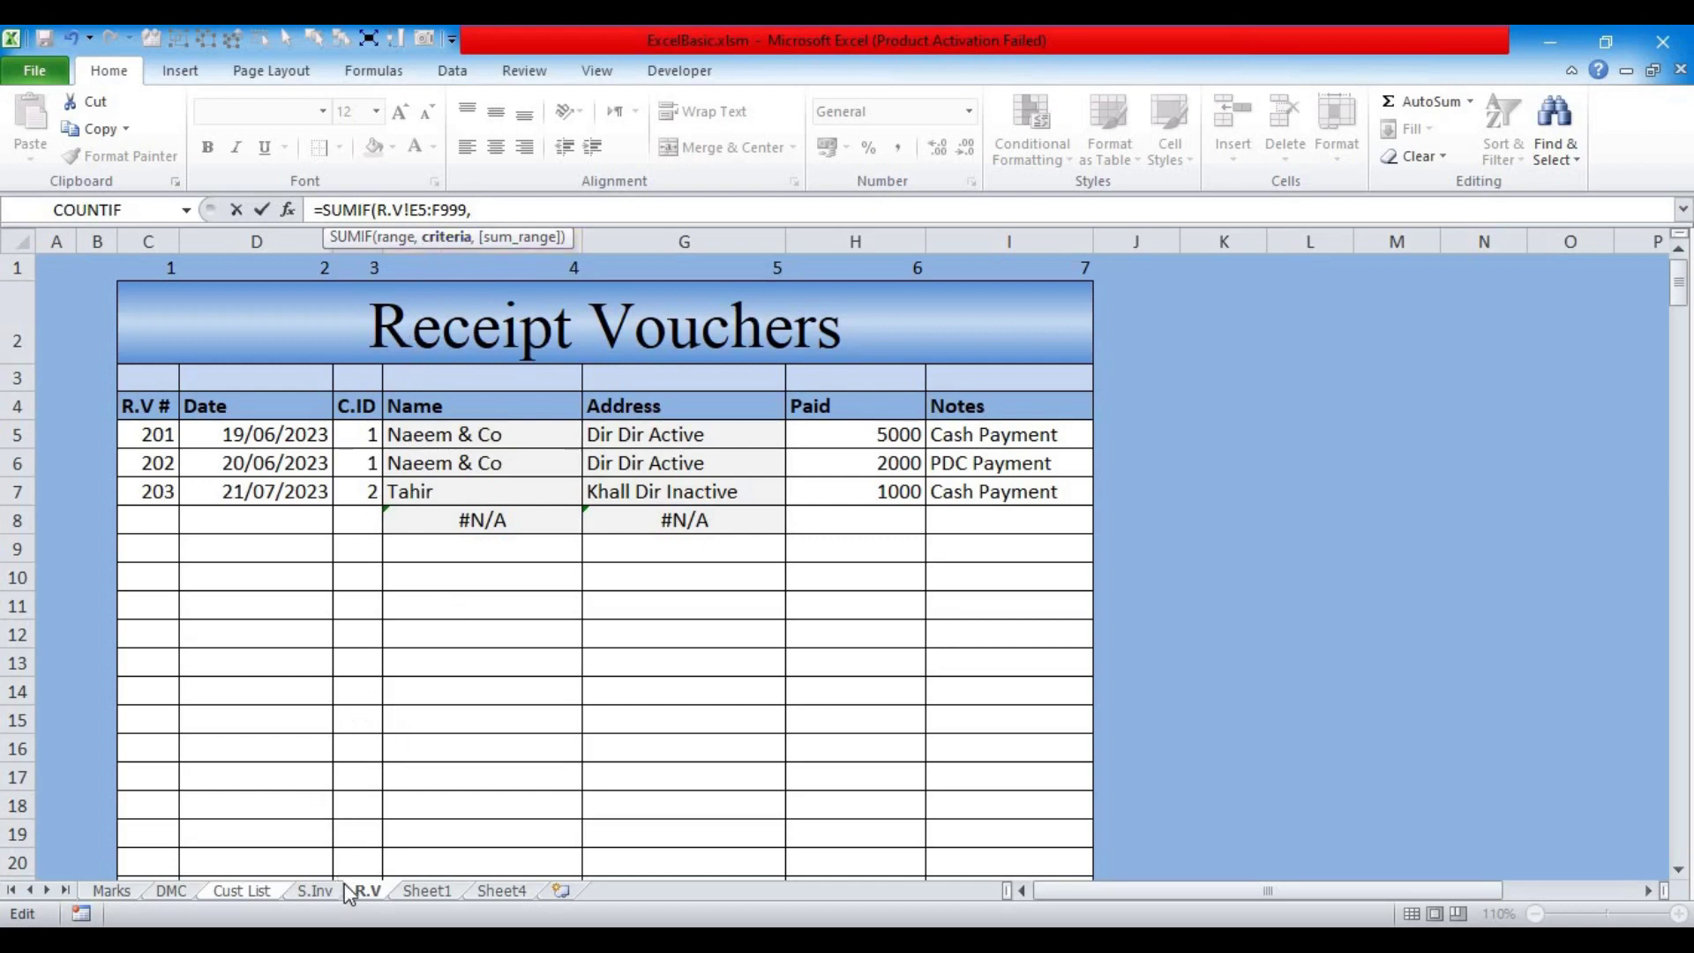
Step: Add Cust List C5 as criteria and R.V!H5:H999 as sum range, then commit
{"action": "left_click", "coordinate": [236, 891]}
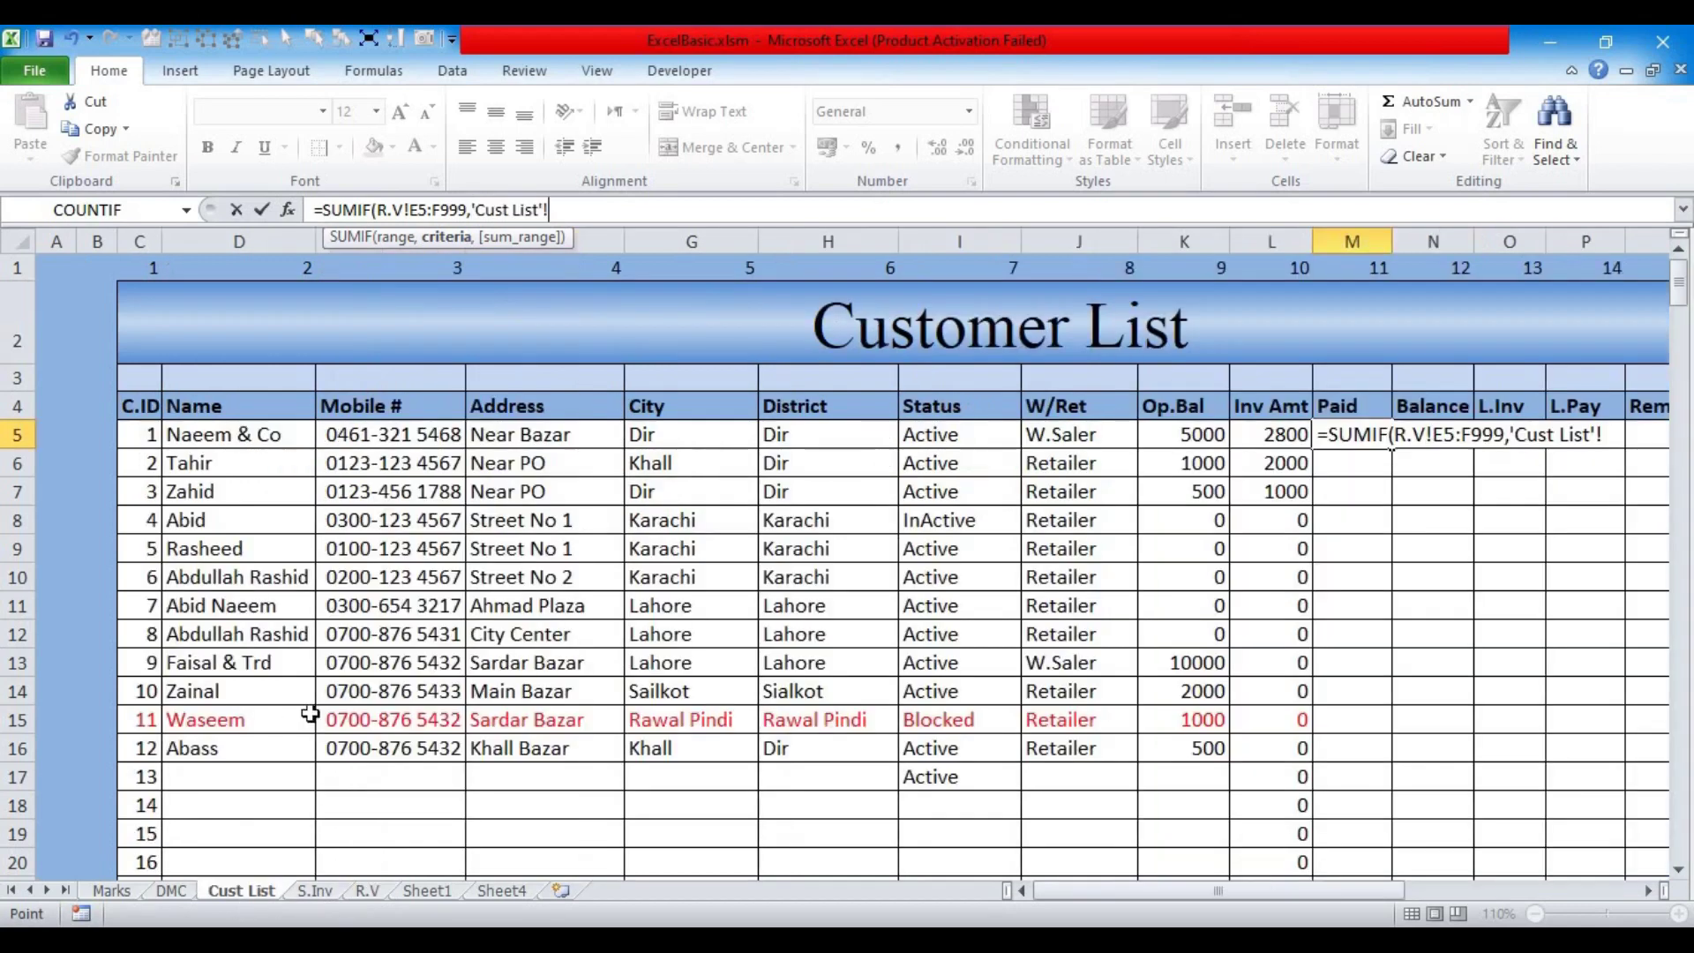
{"action": "left_click", "coordinate": [136, 437]}
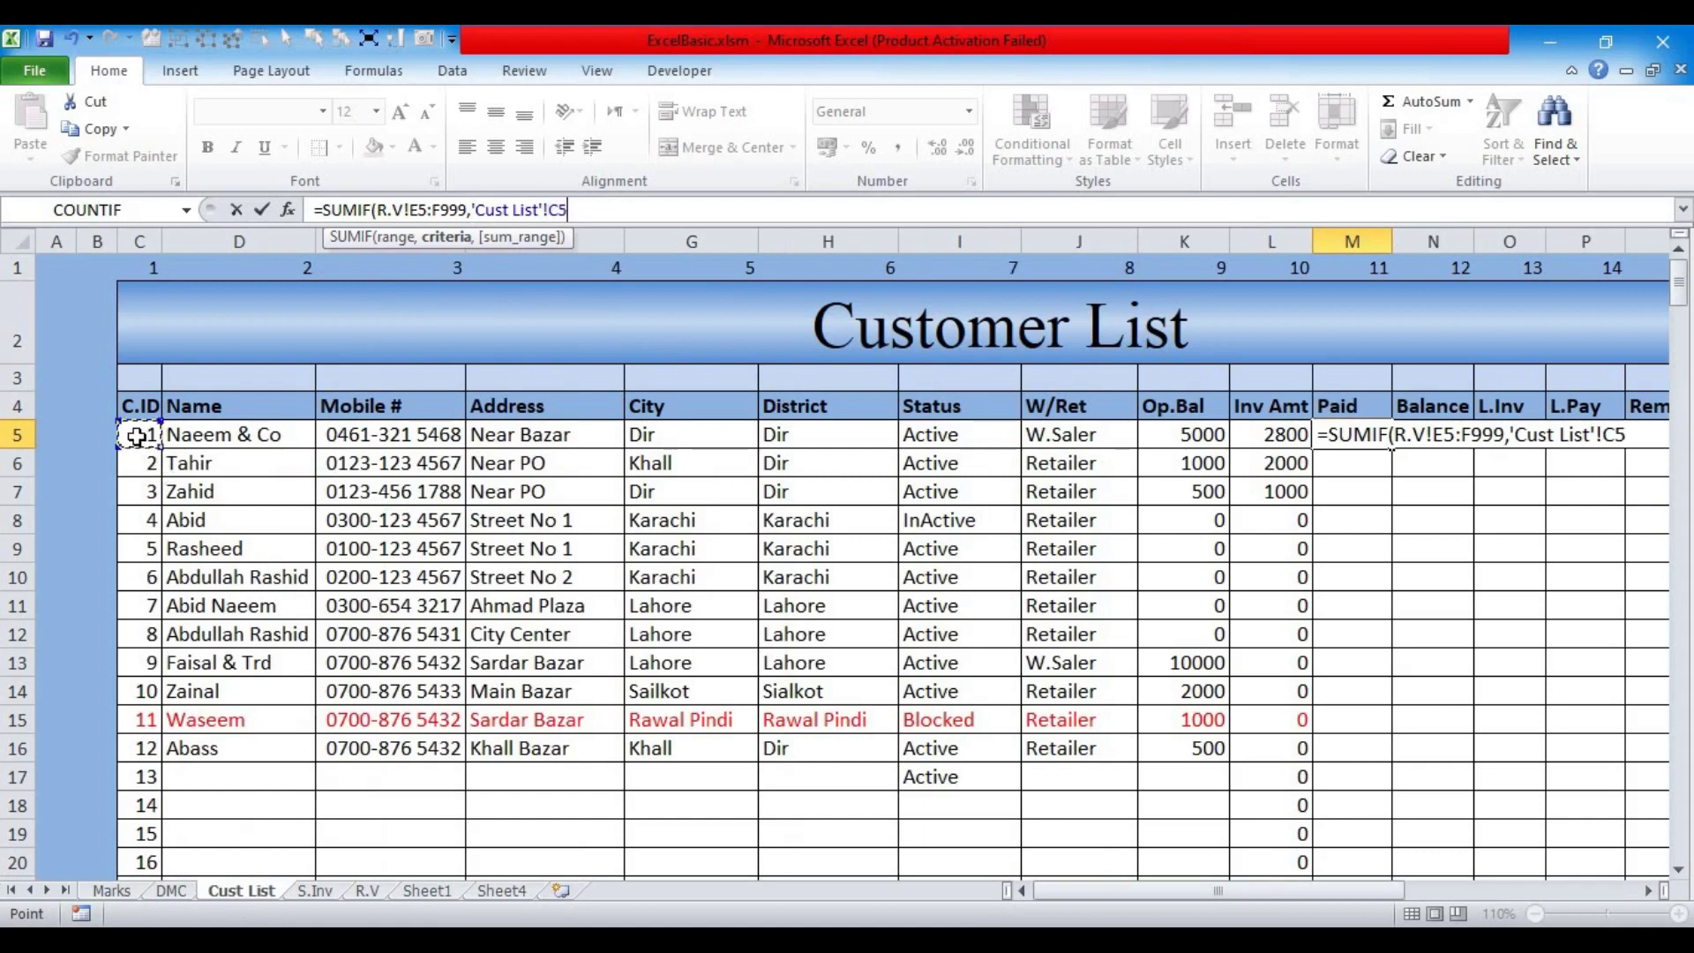
{"action": "type", "text": ","}
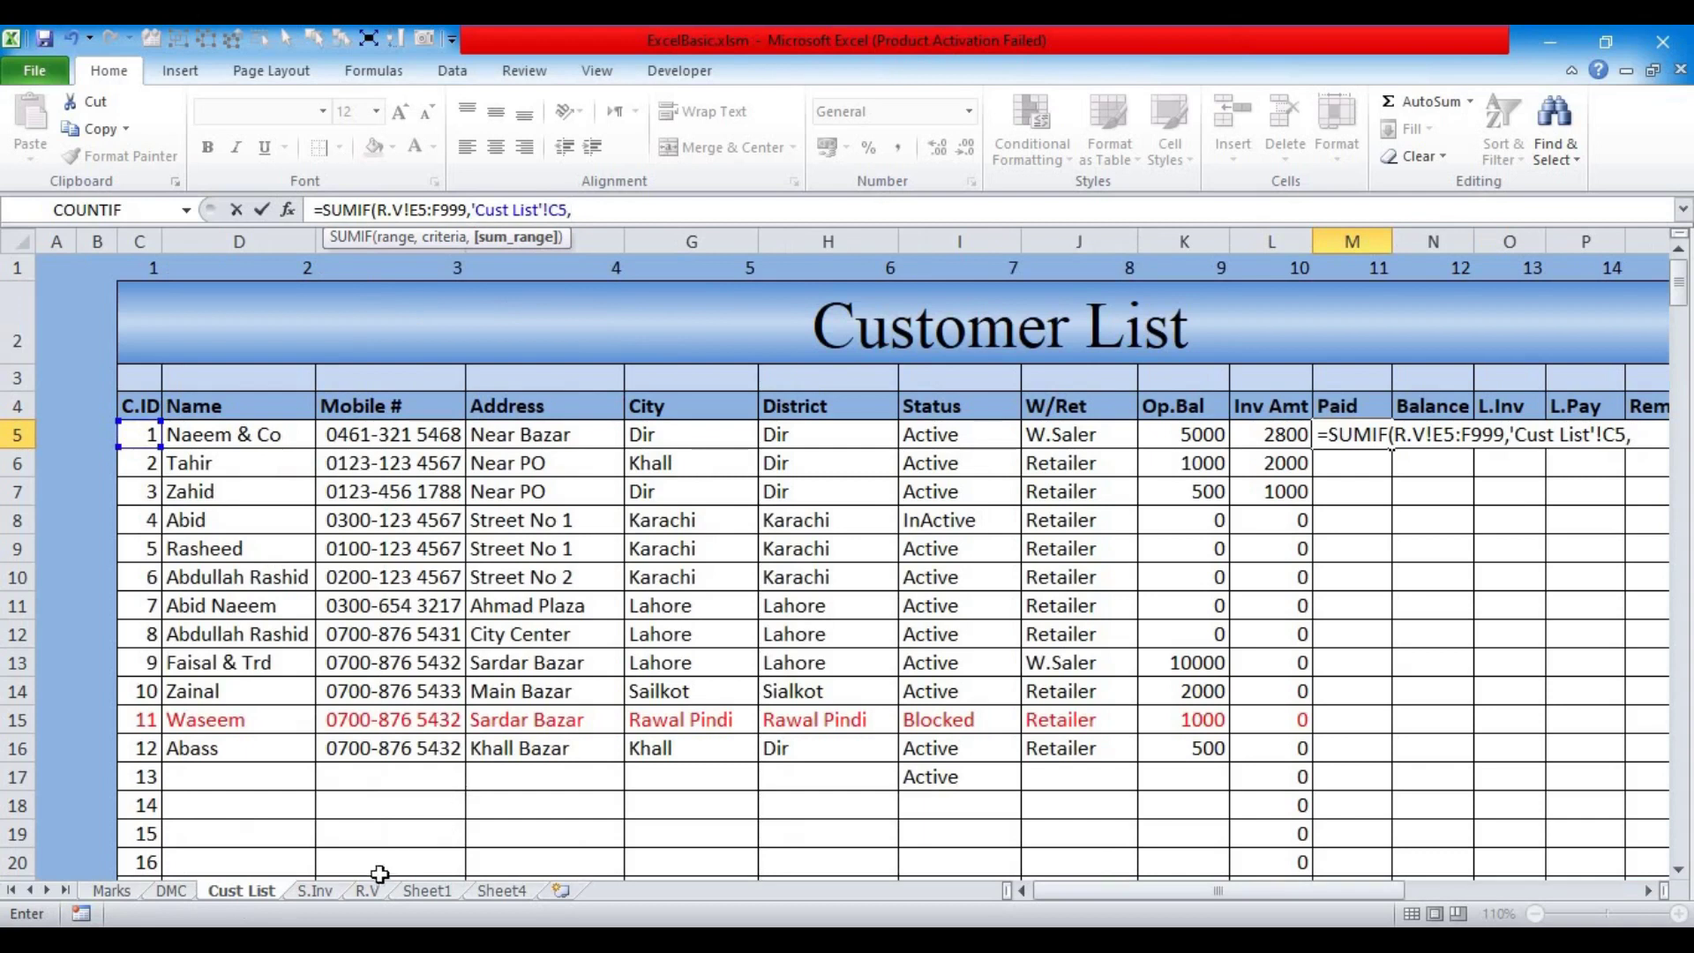
{"action": "left_click", "coordinate": [370, 891]}
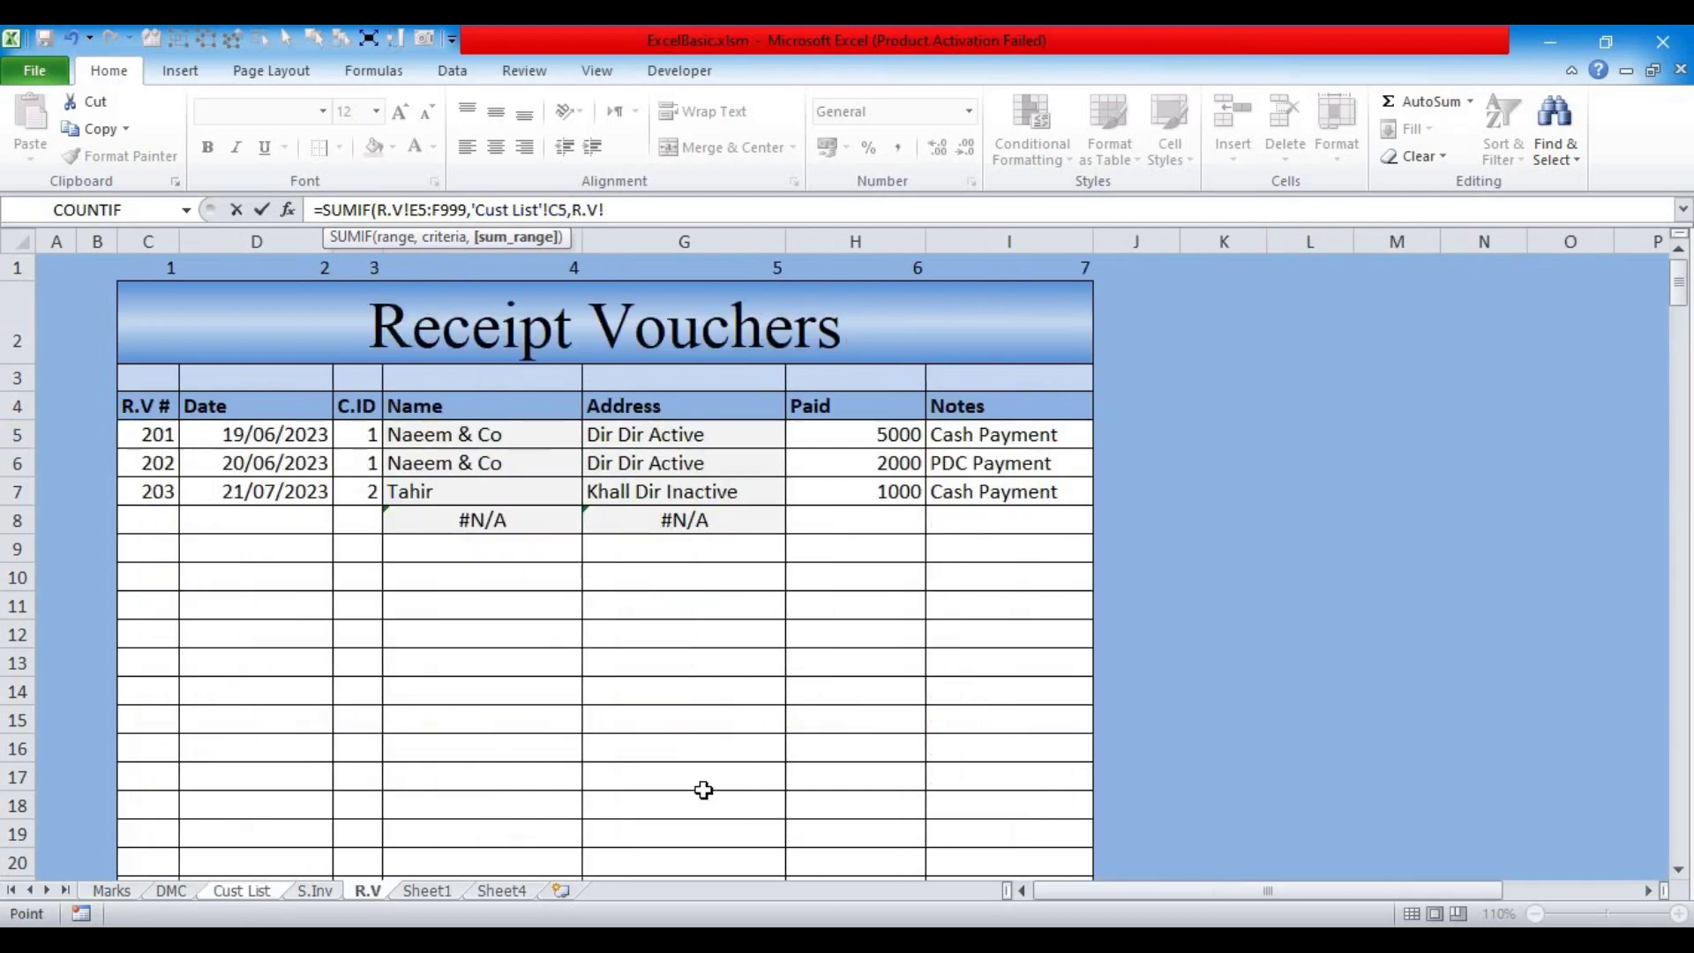
{"action": "left_click_drag", "start_coordinate": [857, 433], "coordinate": [878, 661]}
{"action": "key", "text": "BackSpace"}
{"action": "key", "text": "BackSpace"}
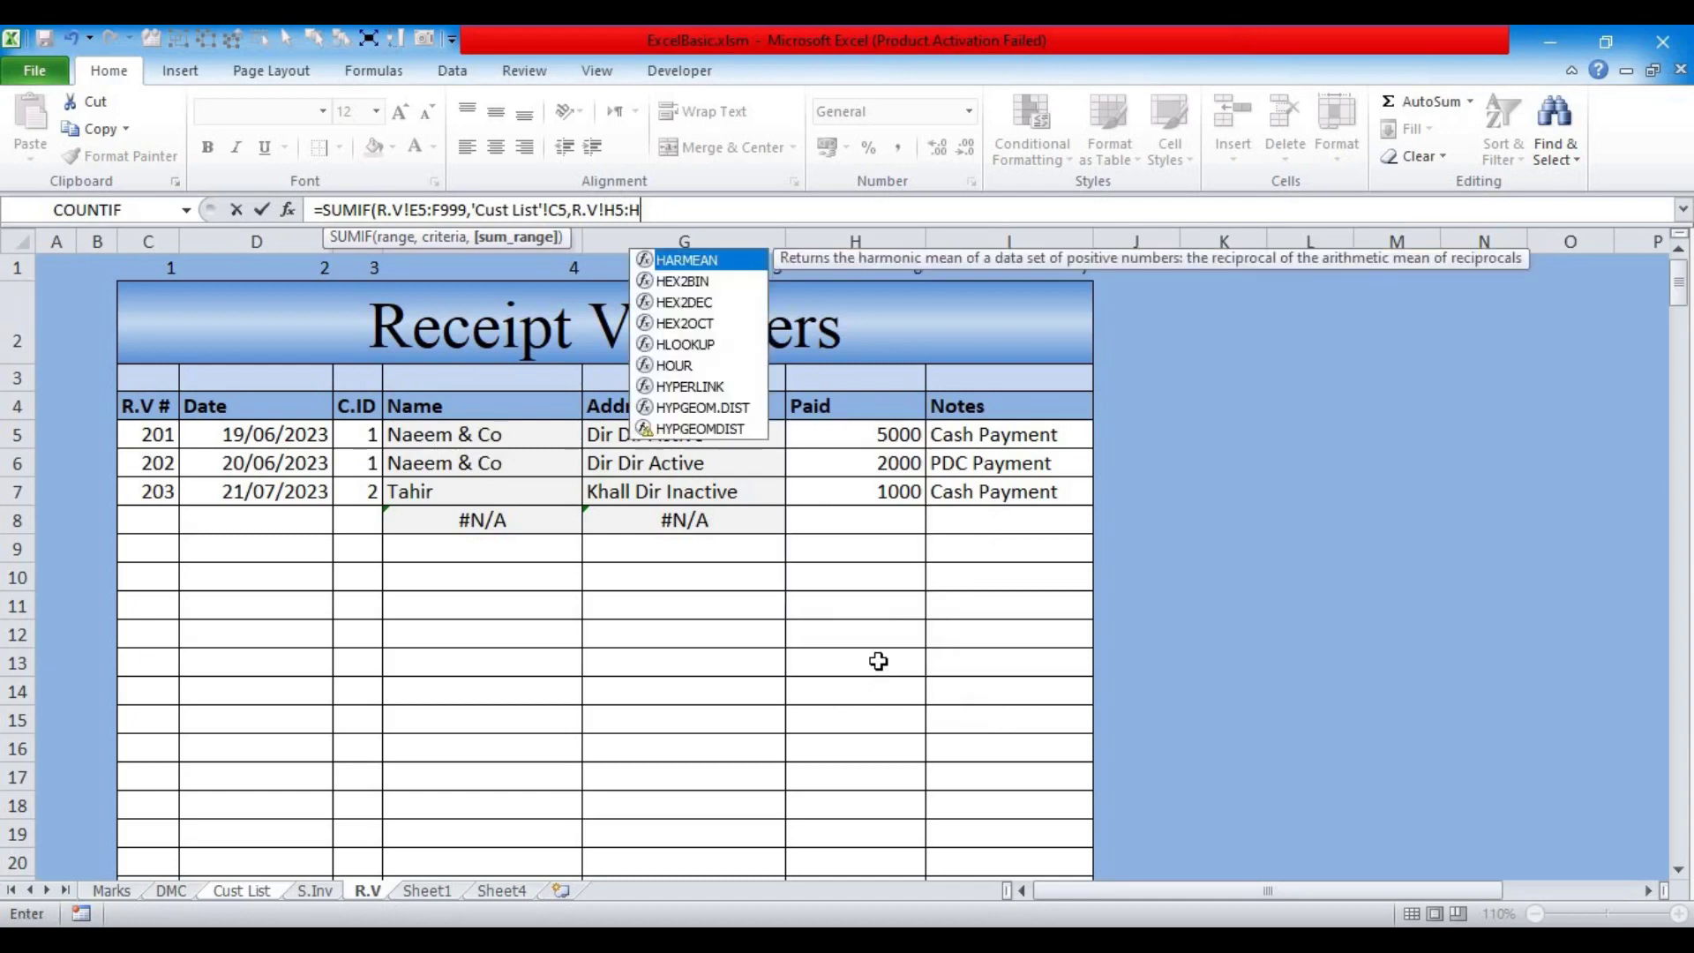
{"action": "type", "text": "999"}
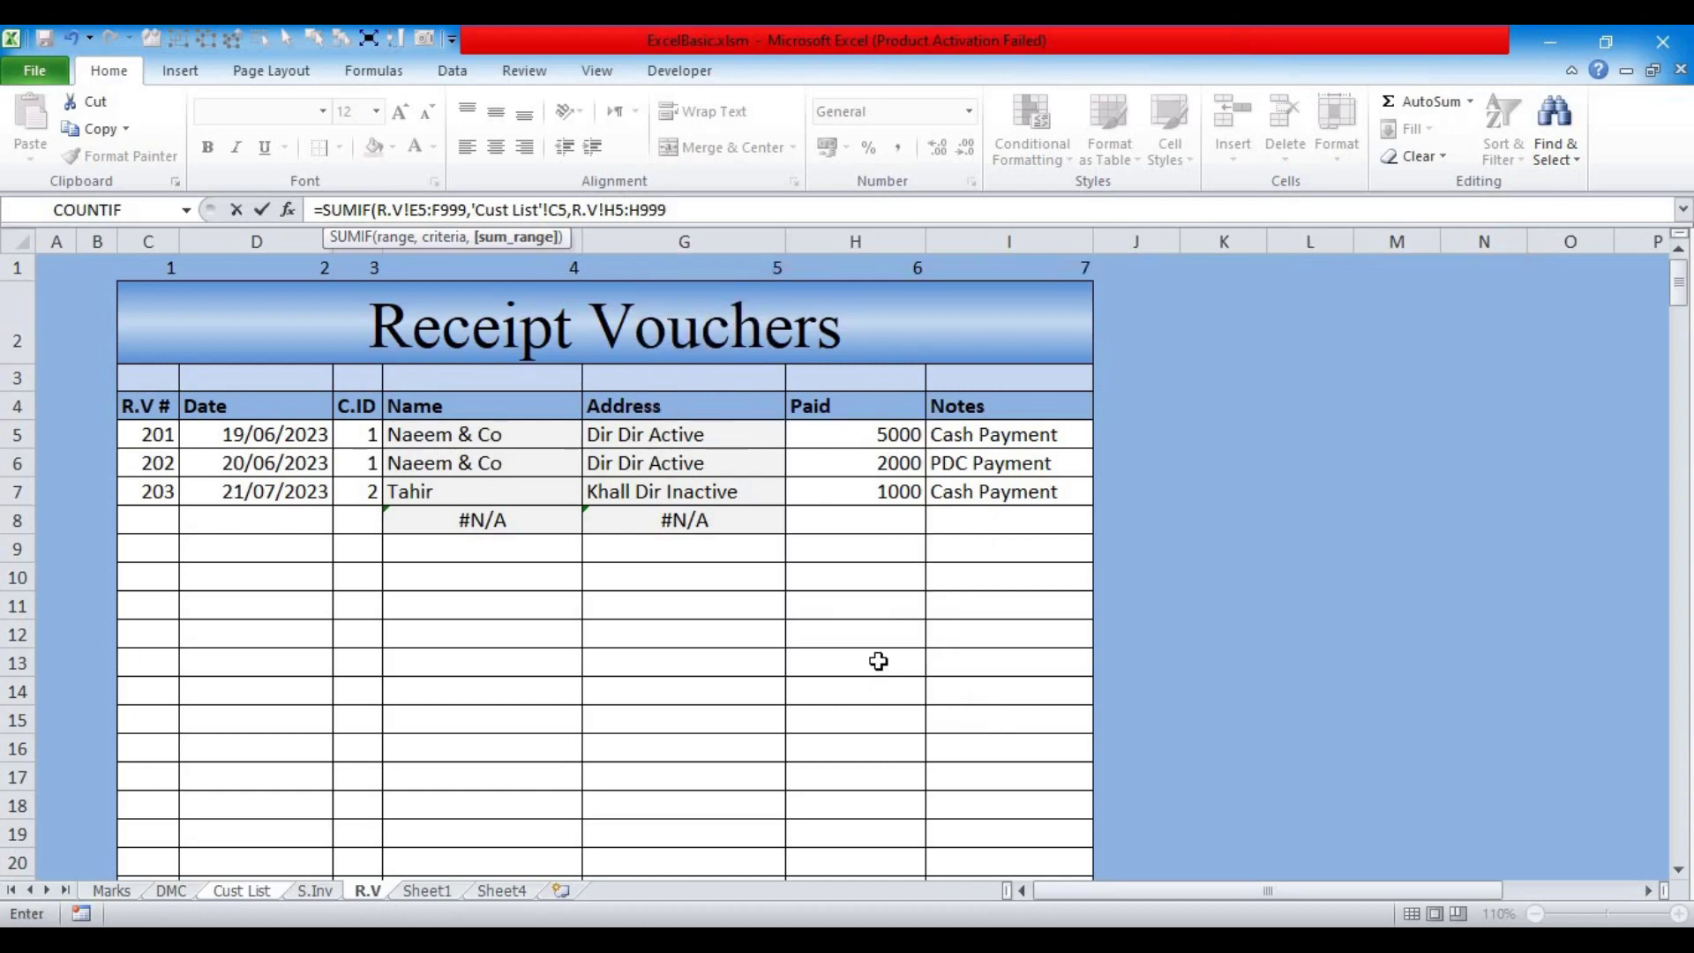
{"action": "key", "text": "Return"}
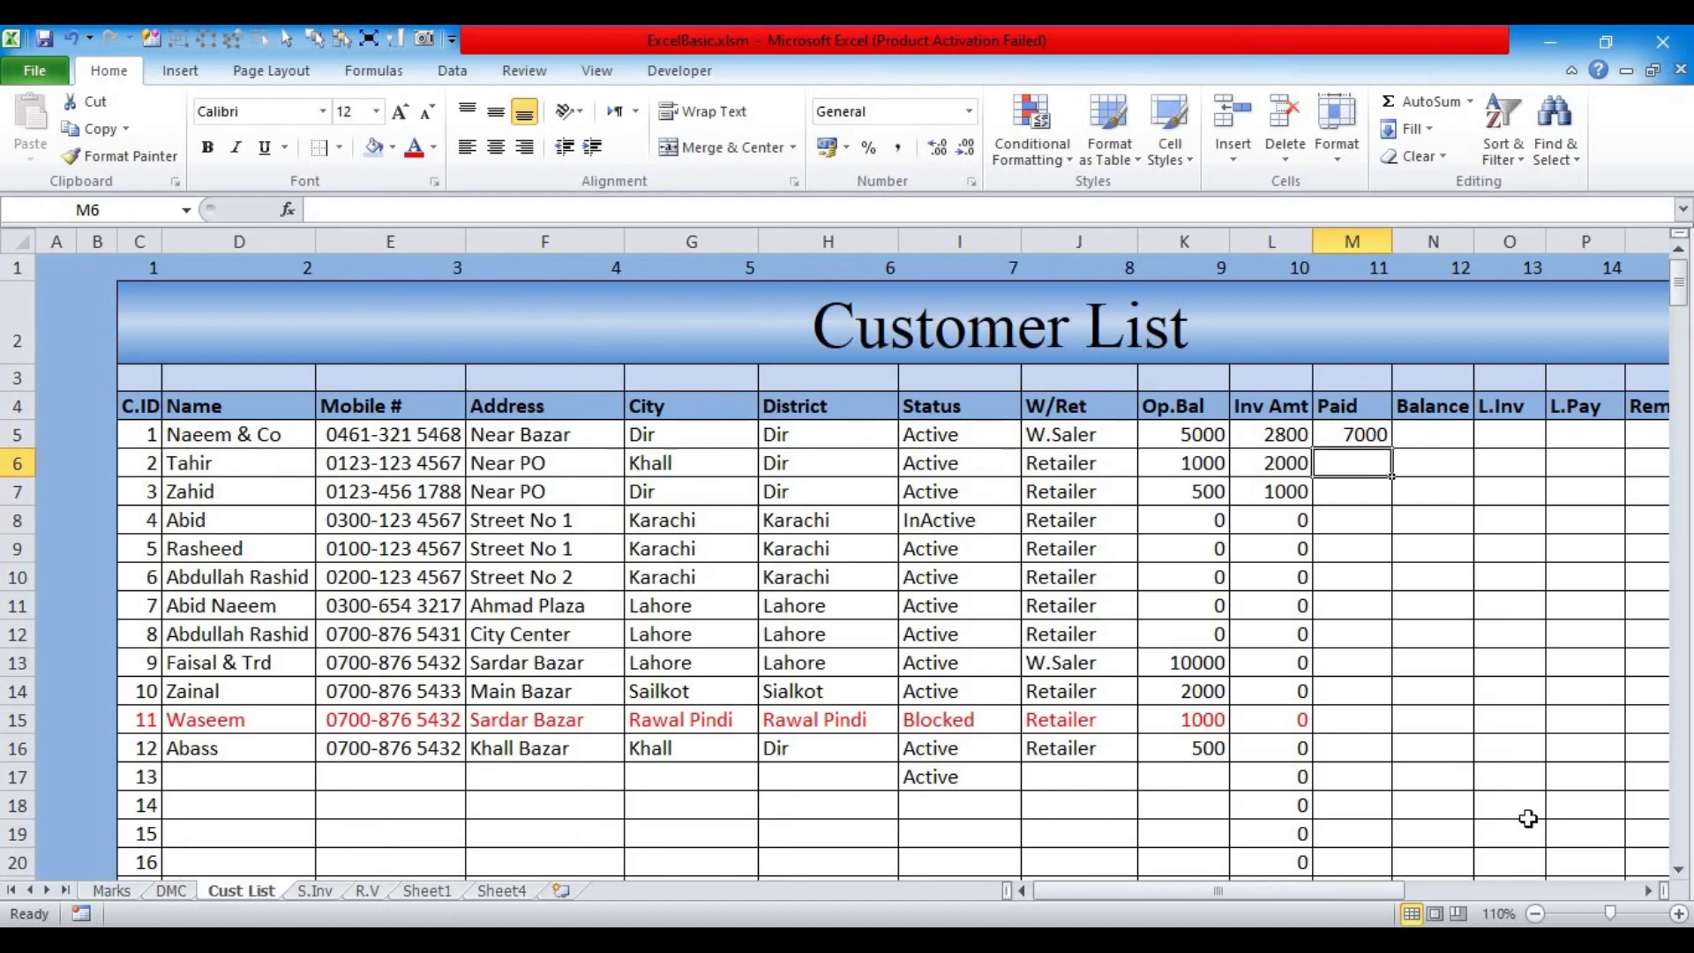
Step: Make the Paid formula's voucher range R.V!$E$5:$F$999 and remove the sheet prefix before C5
{"action": "left_click", "coordinate": [1648, 891]}
{"action": "left_click", "coordinate": [1648, 891]}
{"action": "left_click", "coordinate": [1648, 891]}
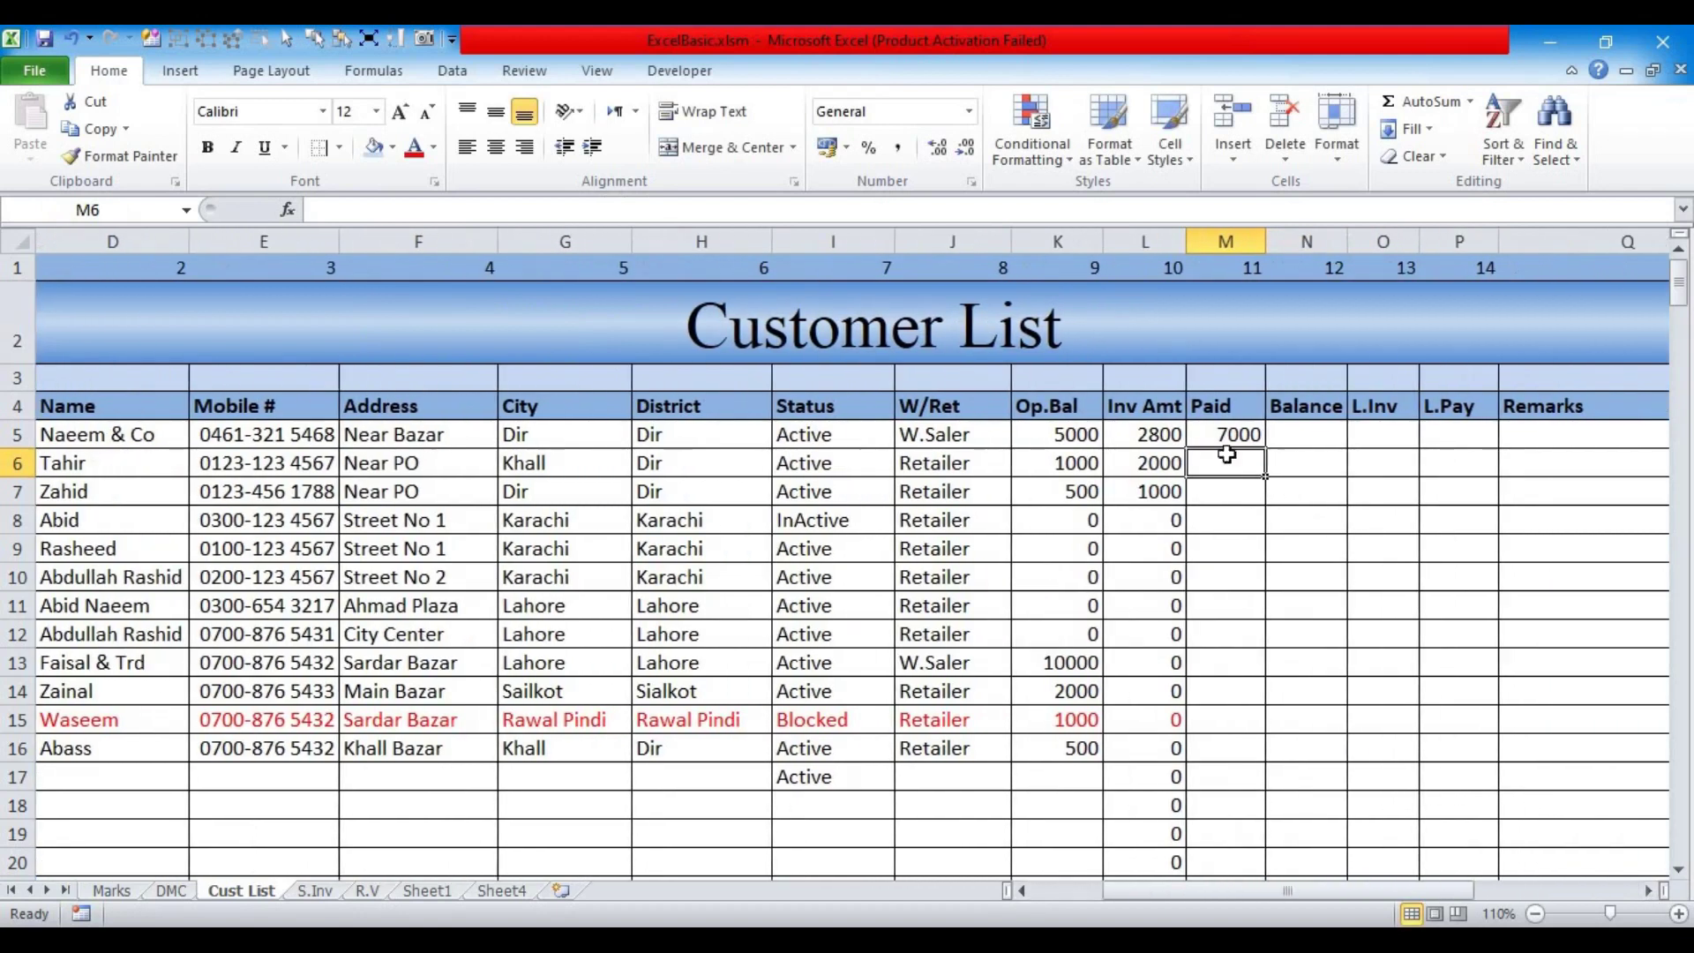
{"action": "left_click", "coordinate": [1228, 432]}
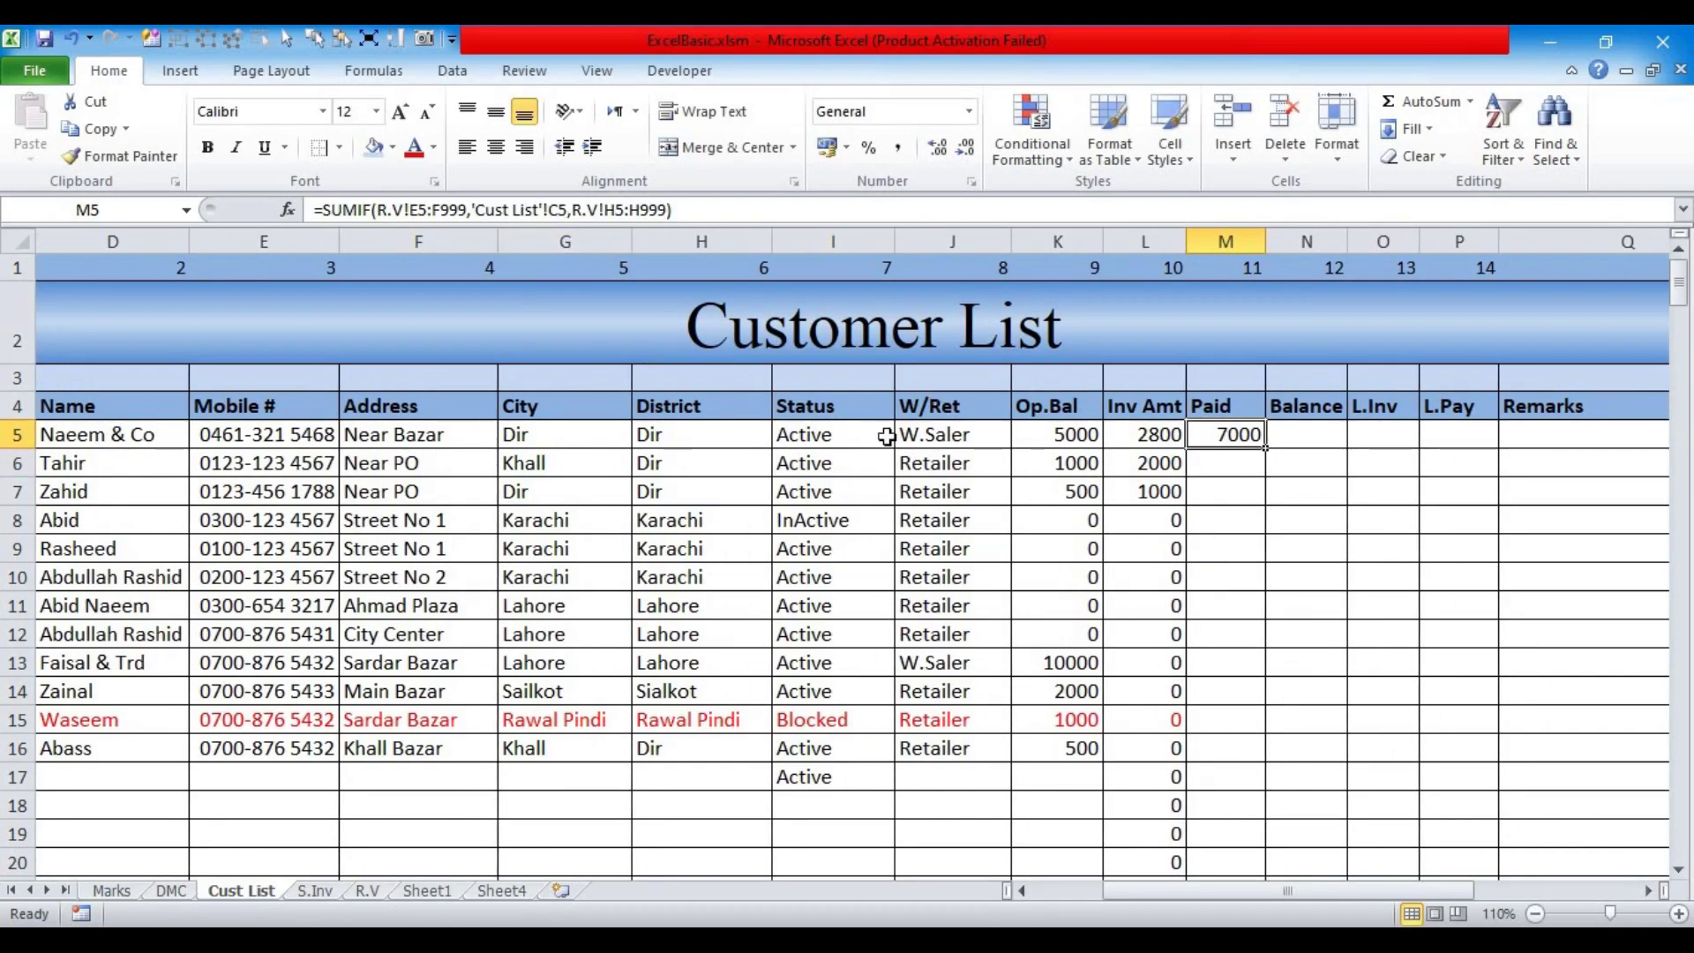
{"action": "left_click", "coordinate": [400, 209]}
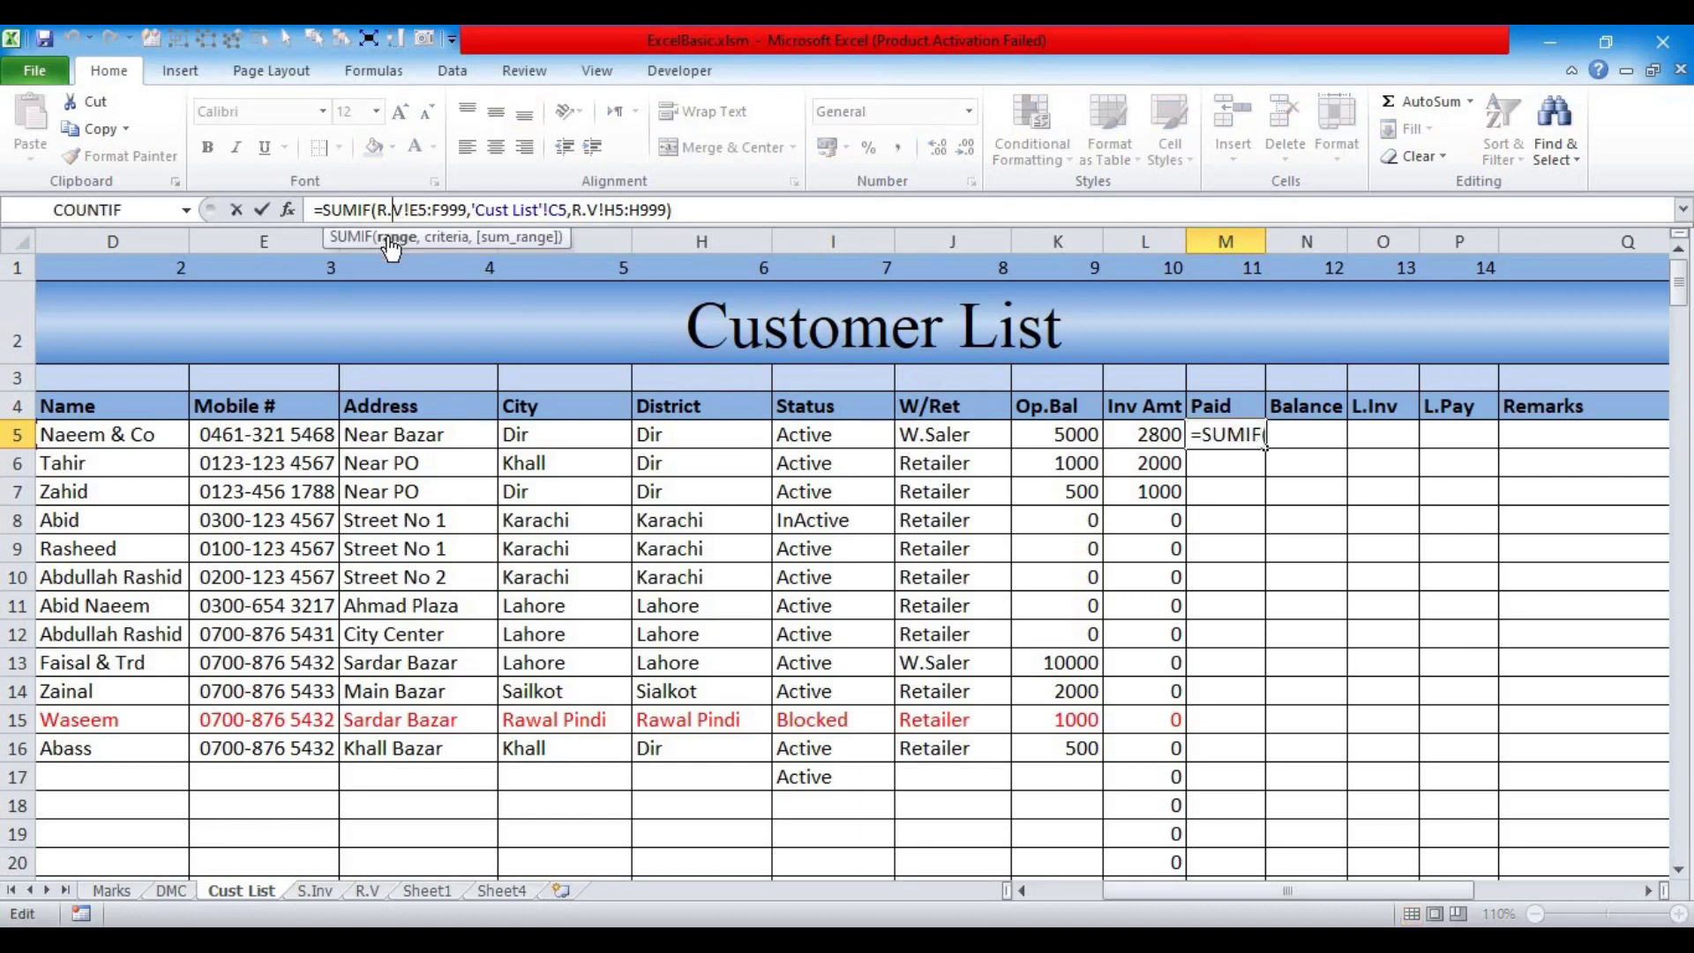
{"action": "left_click", "coordinate": [390, 238]}
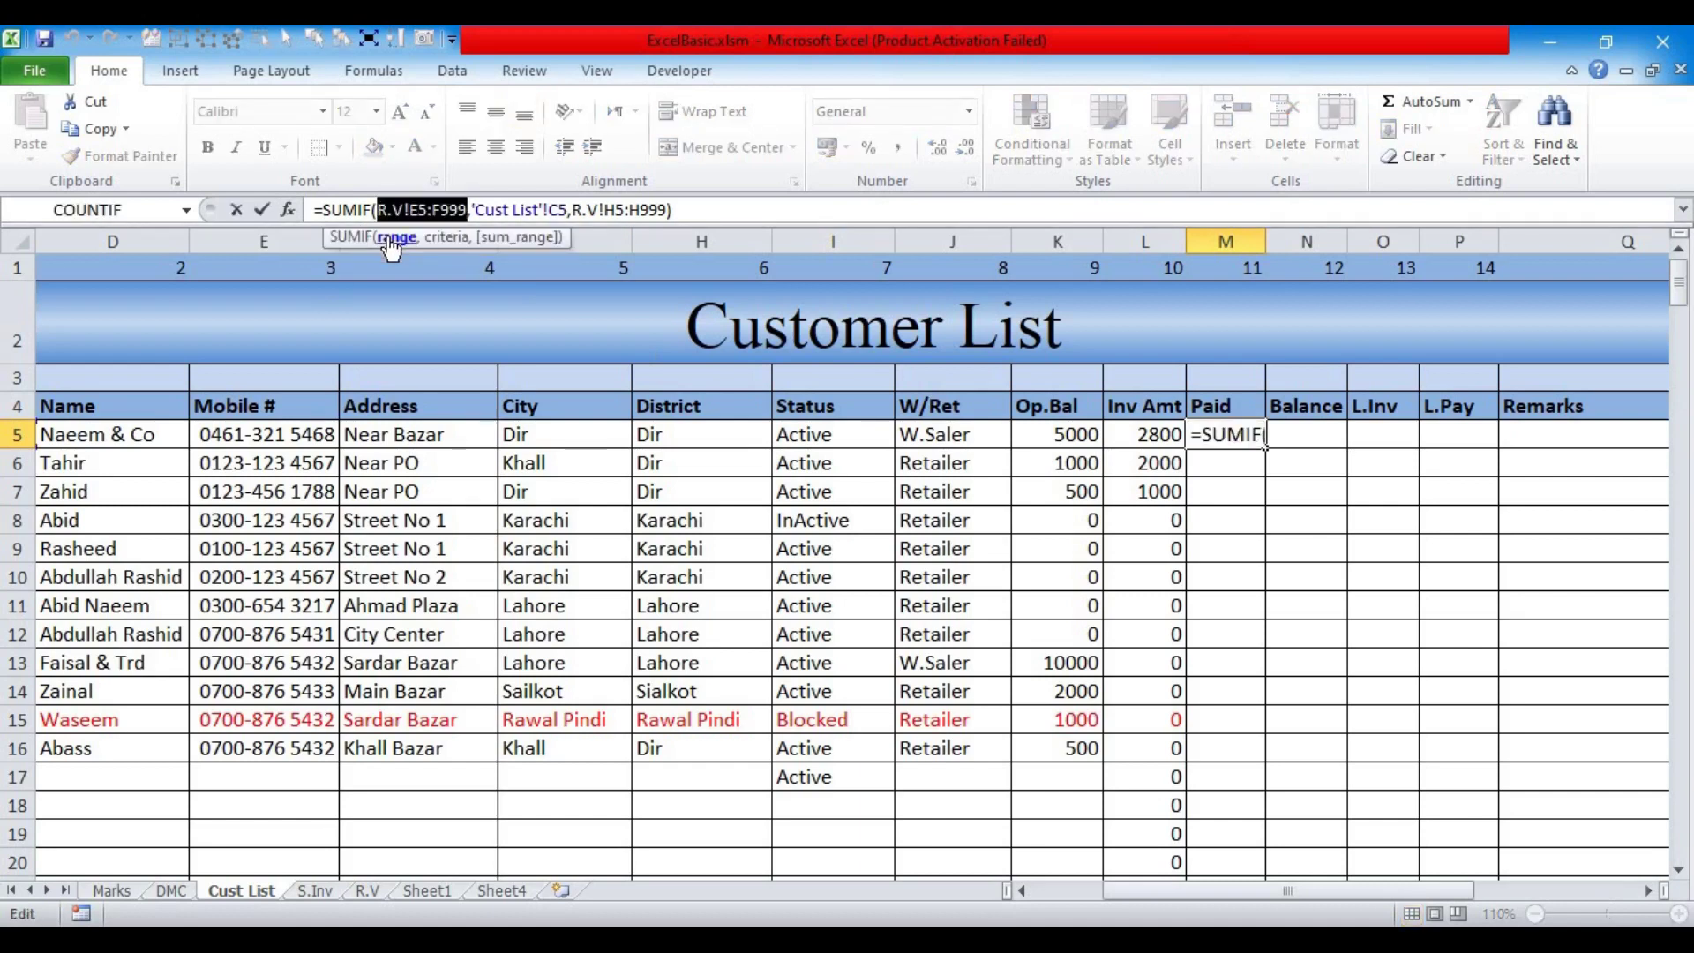
{"action": "key", "text": "F4"}
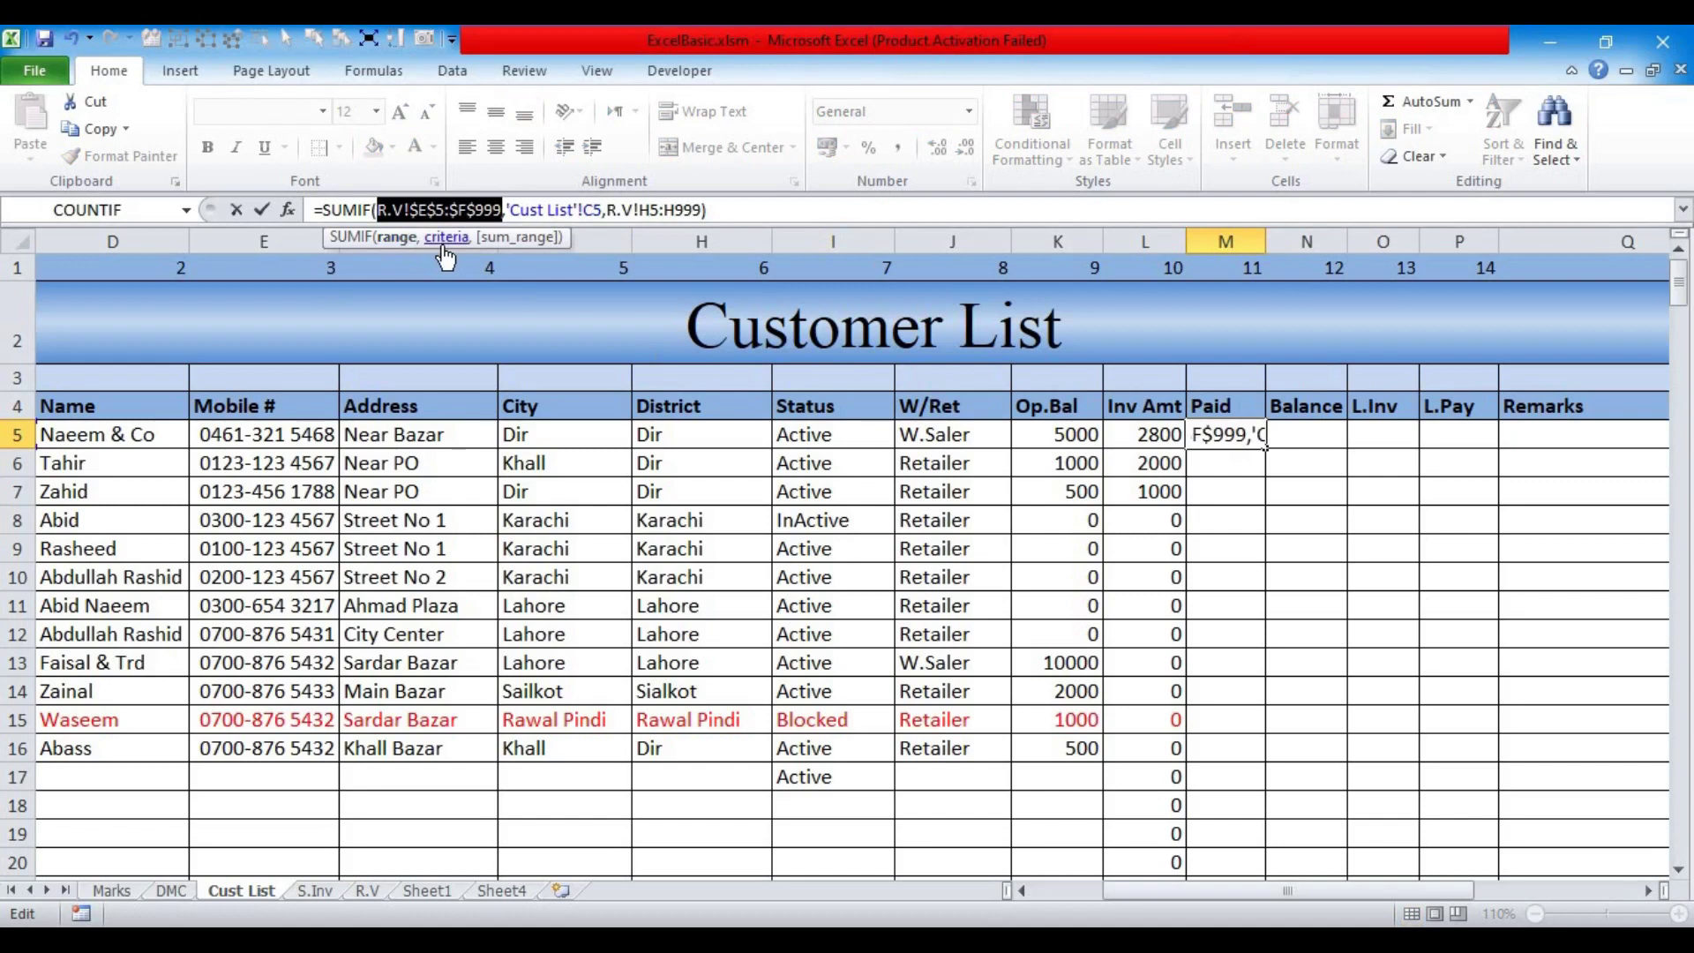
{"action": "left_click", "coordinate": [445, 238]}
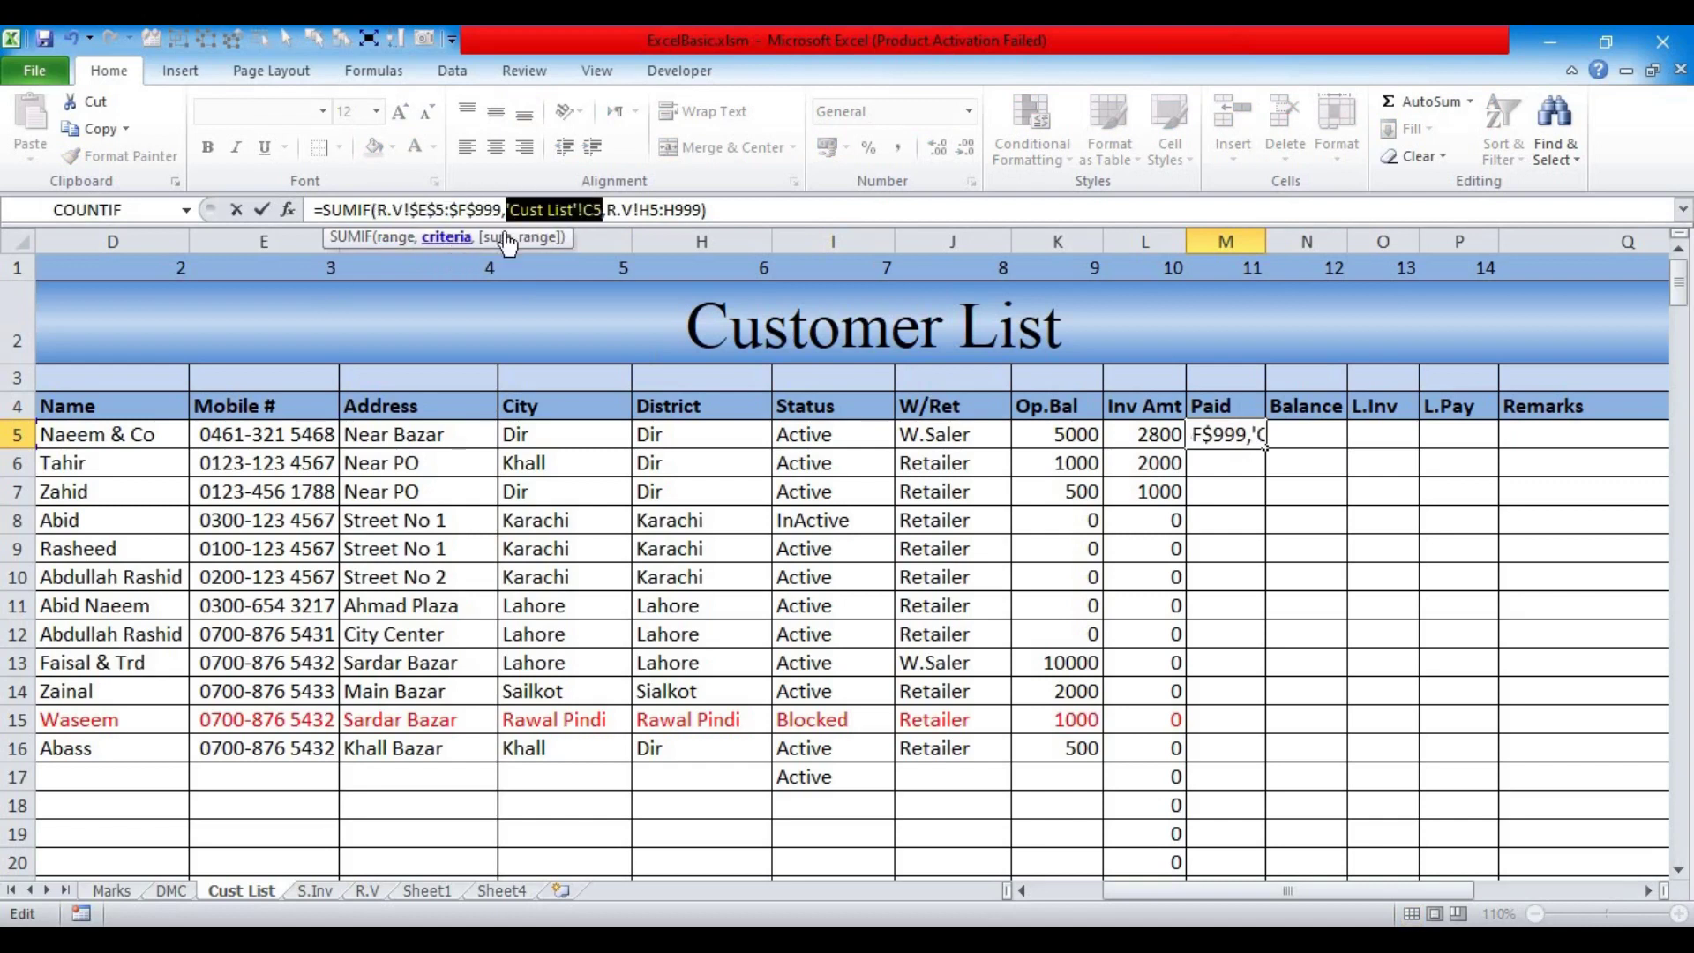
{"action": "left_click", "coordinate": [584, 210]}
{"action": "key", "text": "BackSpace"}
{"action": "key", "text": "BackSpace"}
{"action": "key", "text": "BackSpace"}
{"action": "key", "text": "BackSpace"}
{"action": "key", "text": "BackSpace"}
{"action": "key", "text": "BackSpace"}
{"action": "key", "text": "BackSpace"}
{"action": "key", "text": "BackSpace"}
{"action": "key", "text": "BackSpace"}
{"action": "key", "text": "BackSpace"}
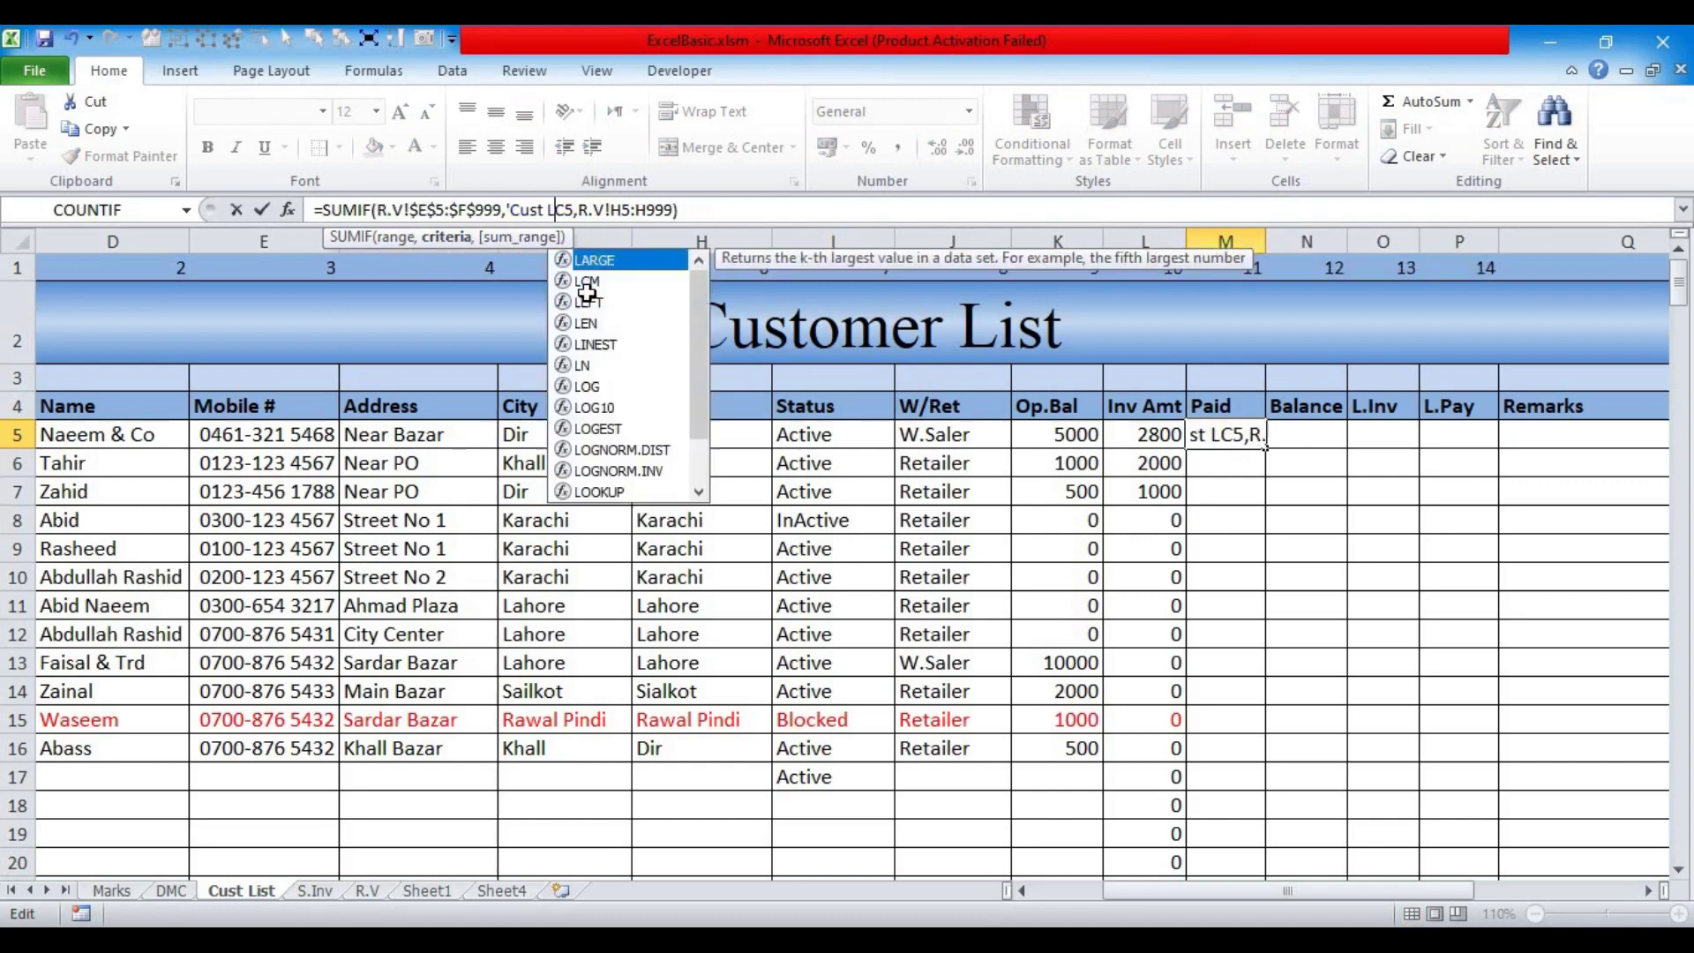
{"action": "key", "text": "BackSpace"}
{"action": "key", "text": "BackSpace"}
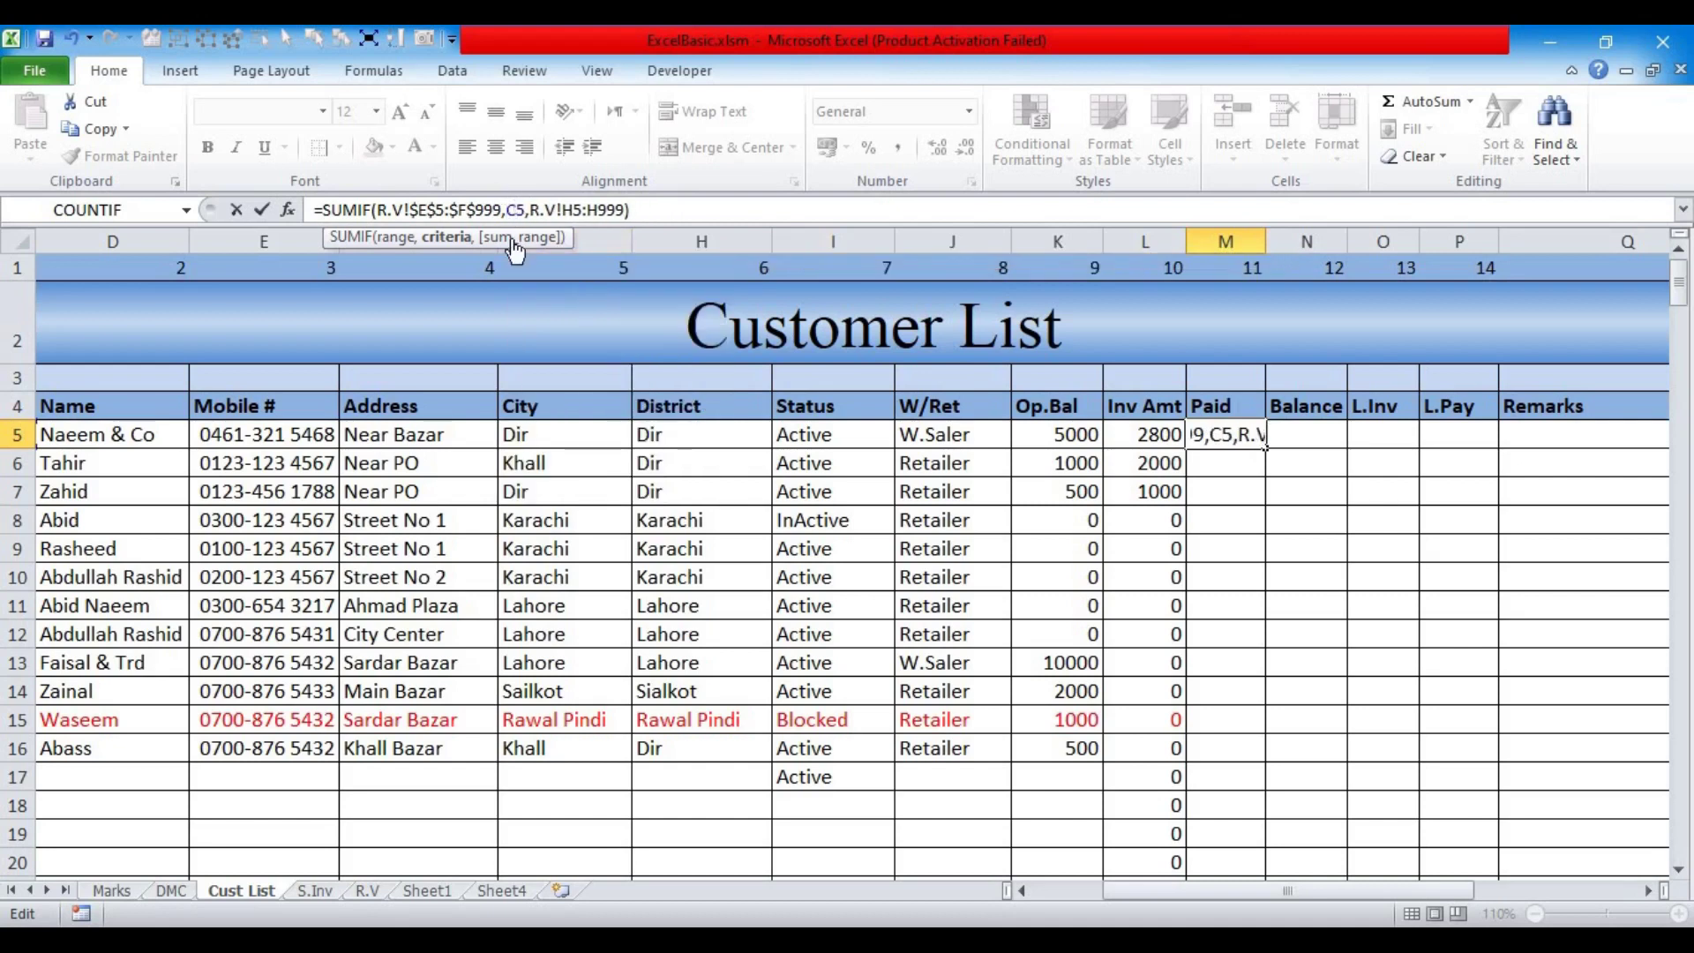
Step: Anchor the criteria as $C5 and the sum range as R.V!$H$5:$H$999, showing 7000
{"action": "left_click", "coordinate": [456, 245]}
{"action": "key", "text": "F4"}
{"action": "key", "text": "F4"}
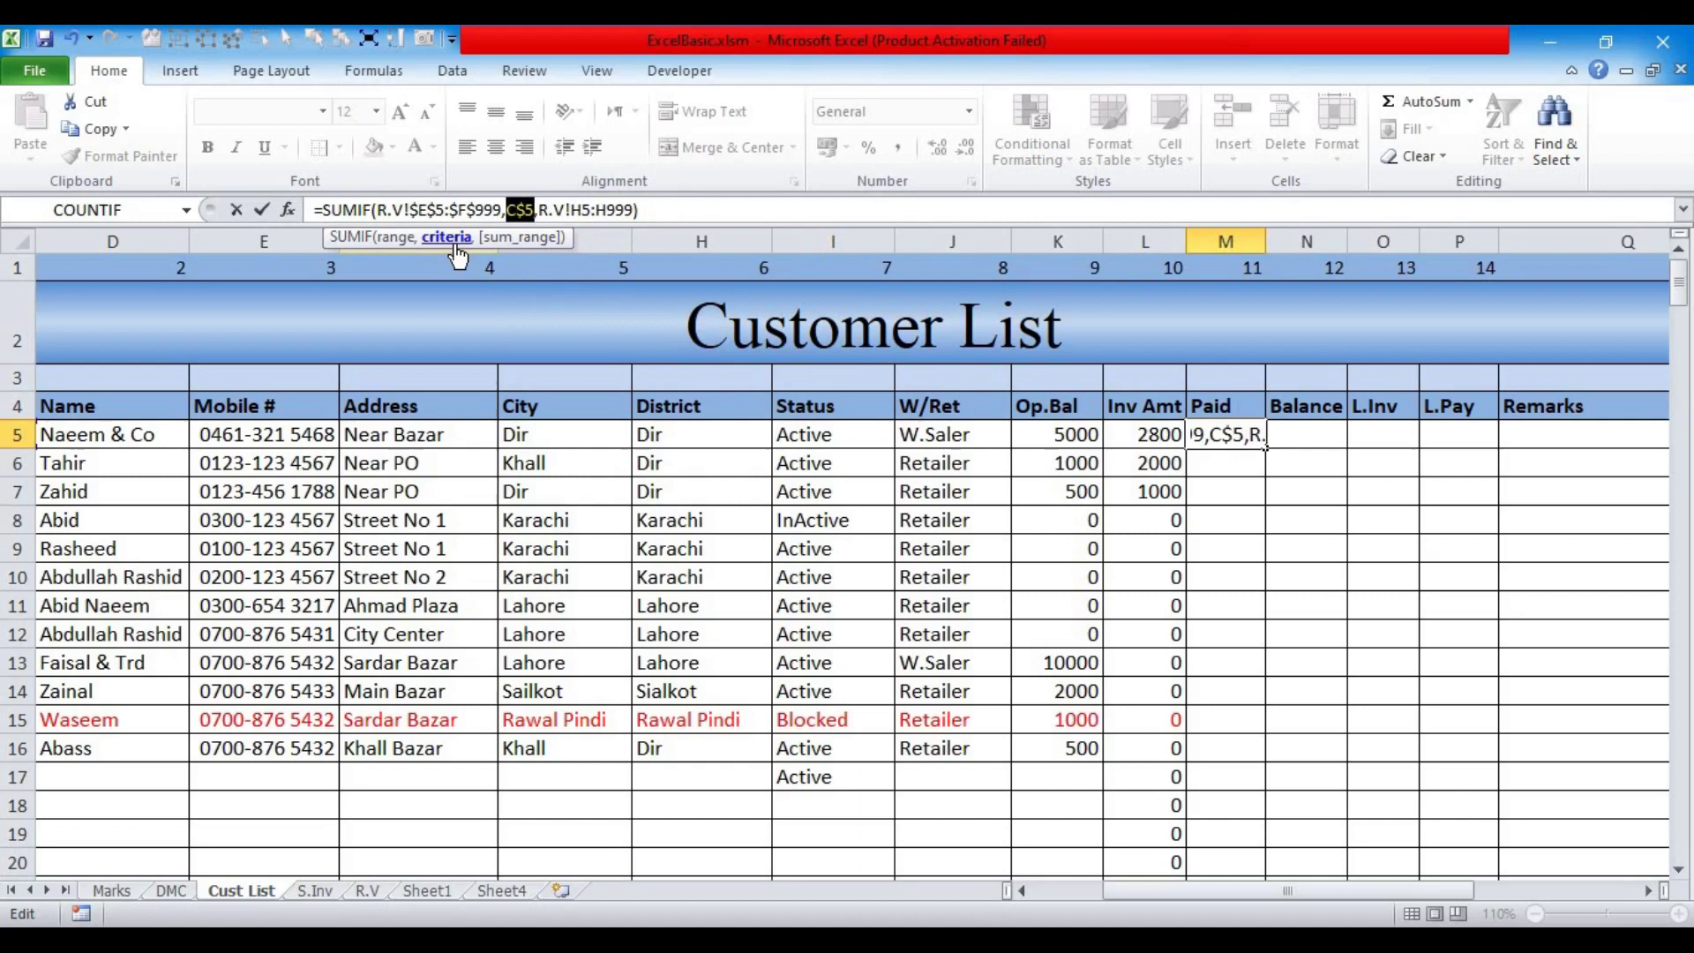
{"action": "key", "text": "F4"}
{"action": "left_click", "coordinate": [520, 238]}
{"action": "key", "text": "F4"}
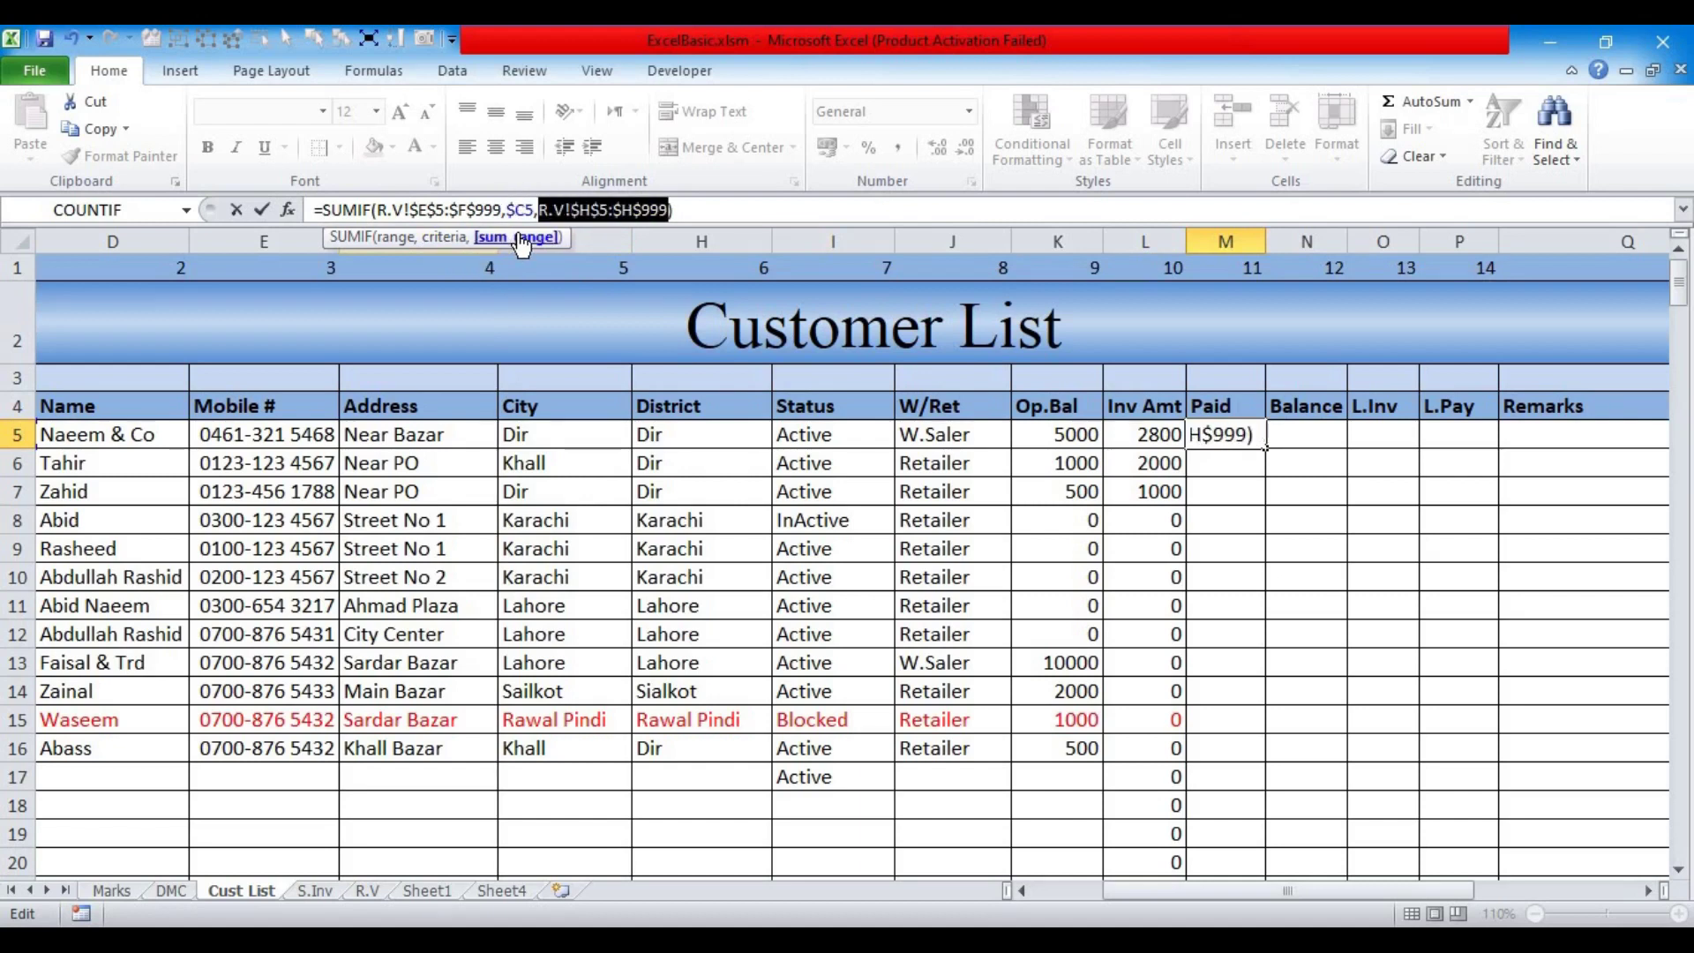
{"action": "key", "text": "Return"}
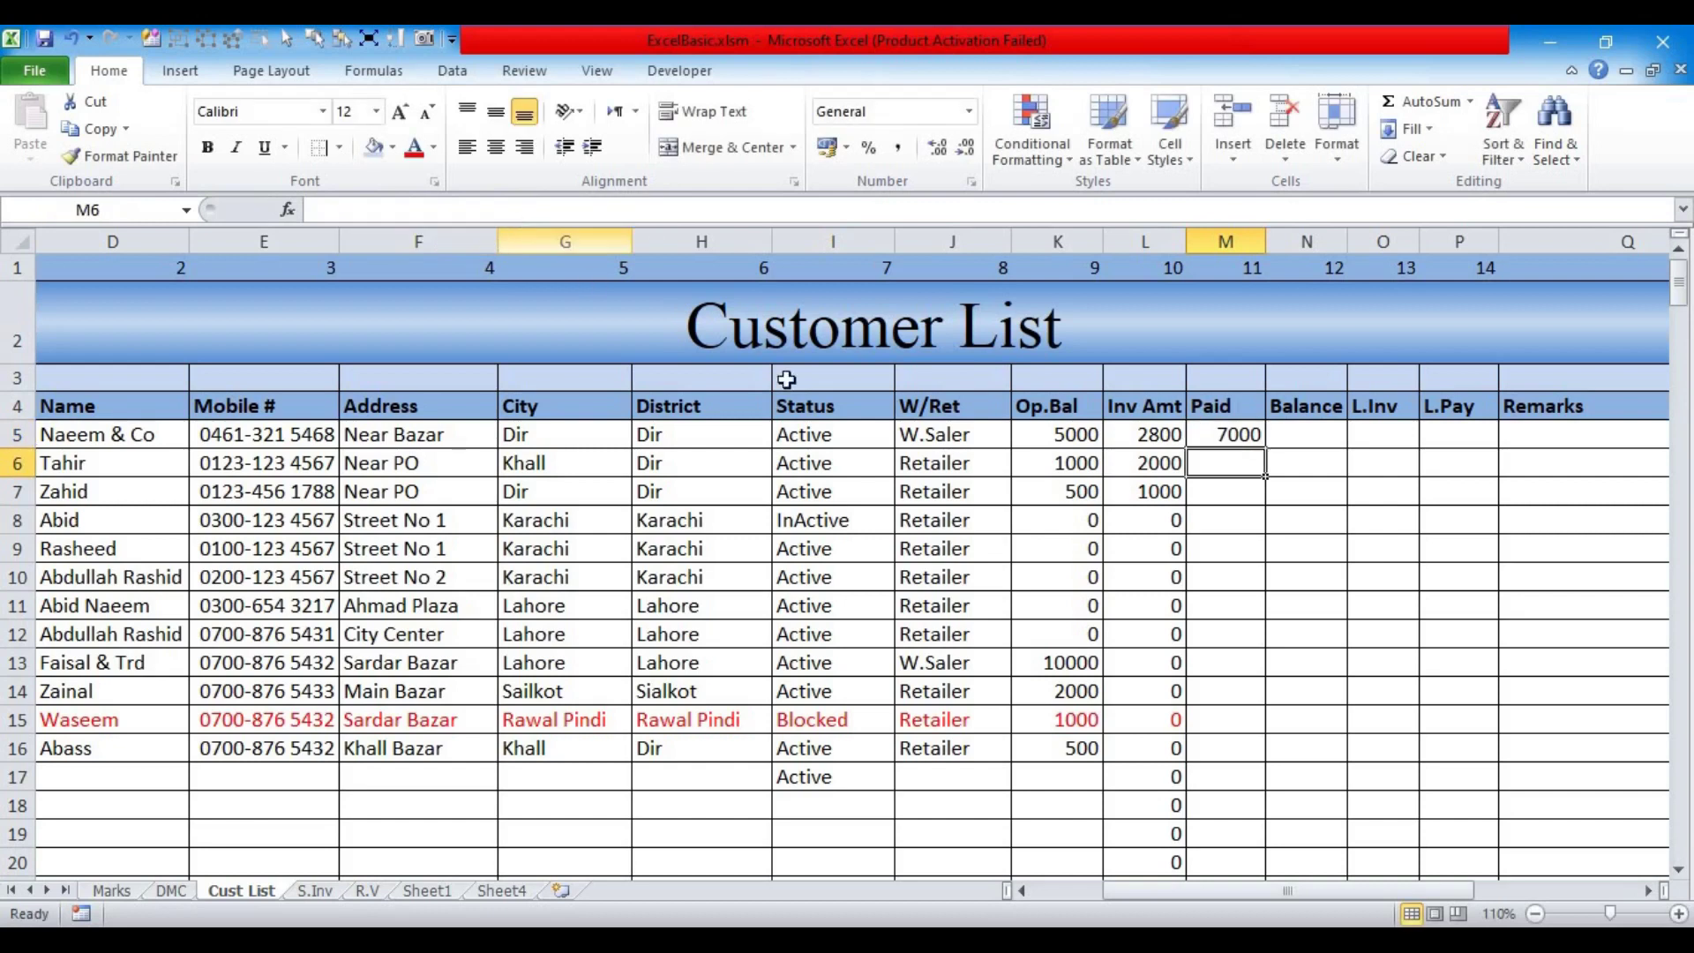
{"action": "left_click", "coordinate": [1130, 436]}
Step: Enter =SUM(K5:L5) in N5 to add Op.Bal and Inv Amt
{"action": "left_click", "coordinate": [1289, 432]}
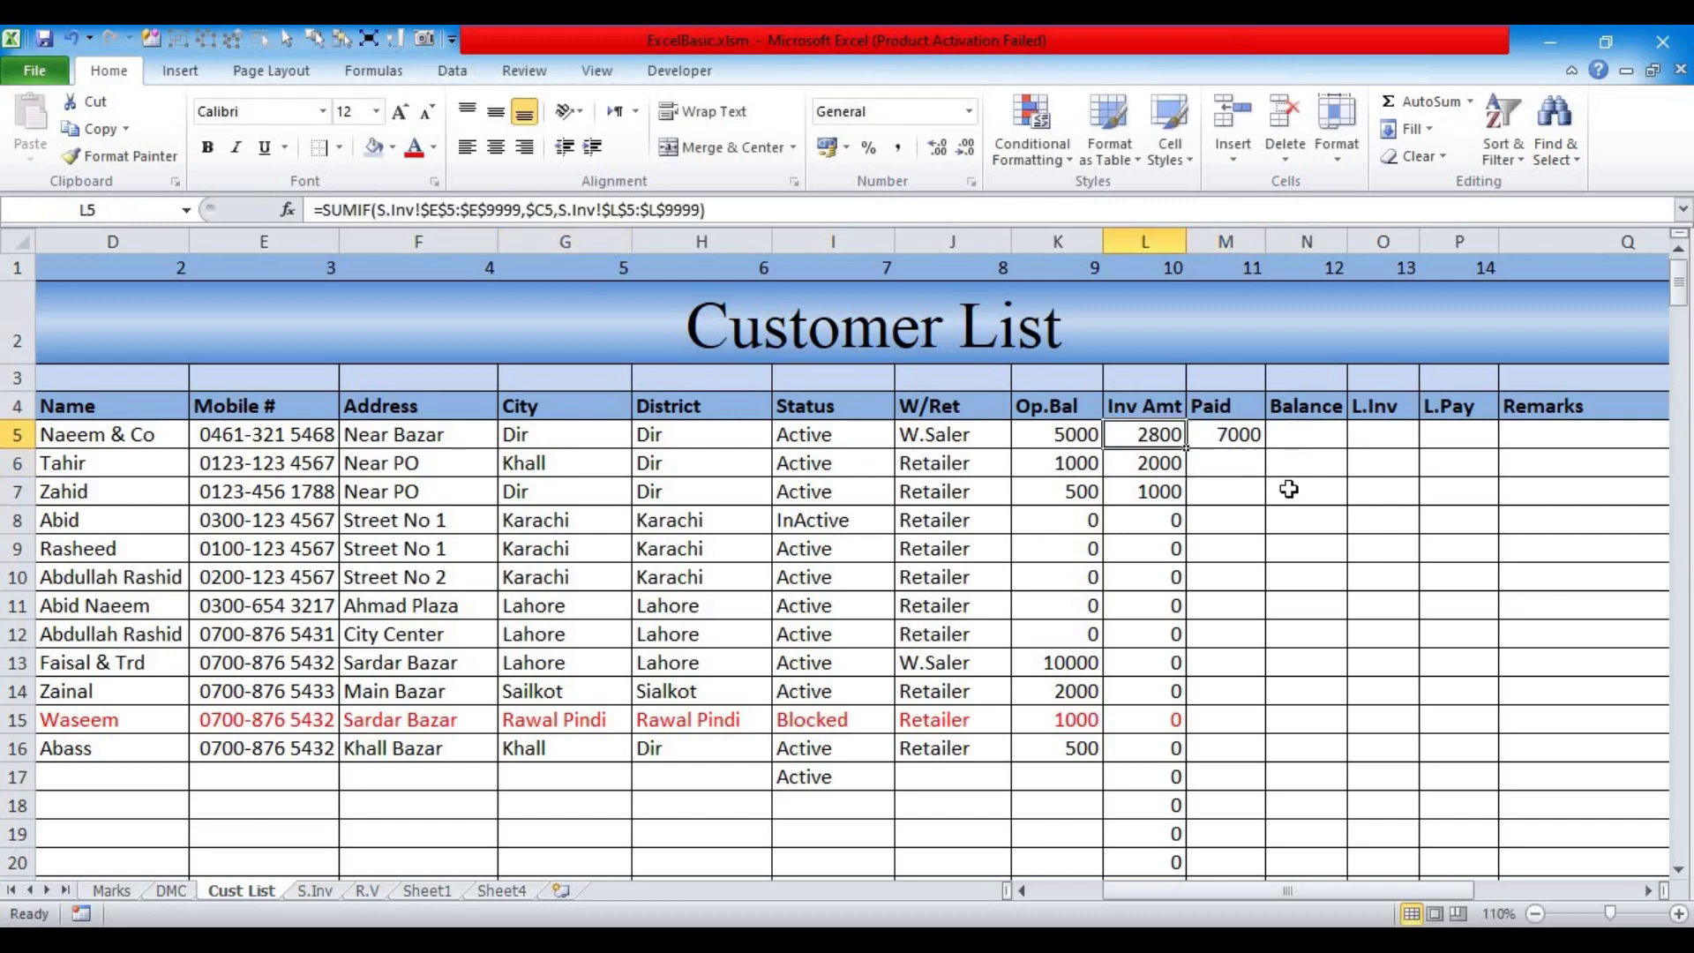
{"action": "type", "text": "="}
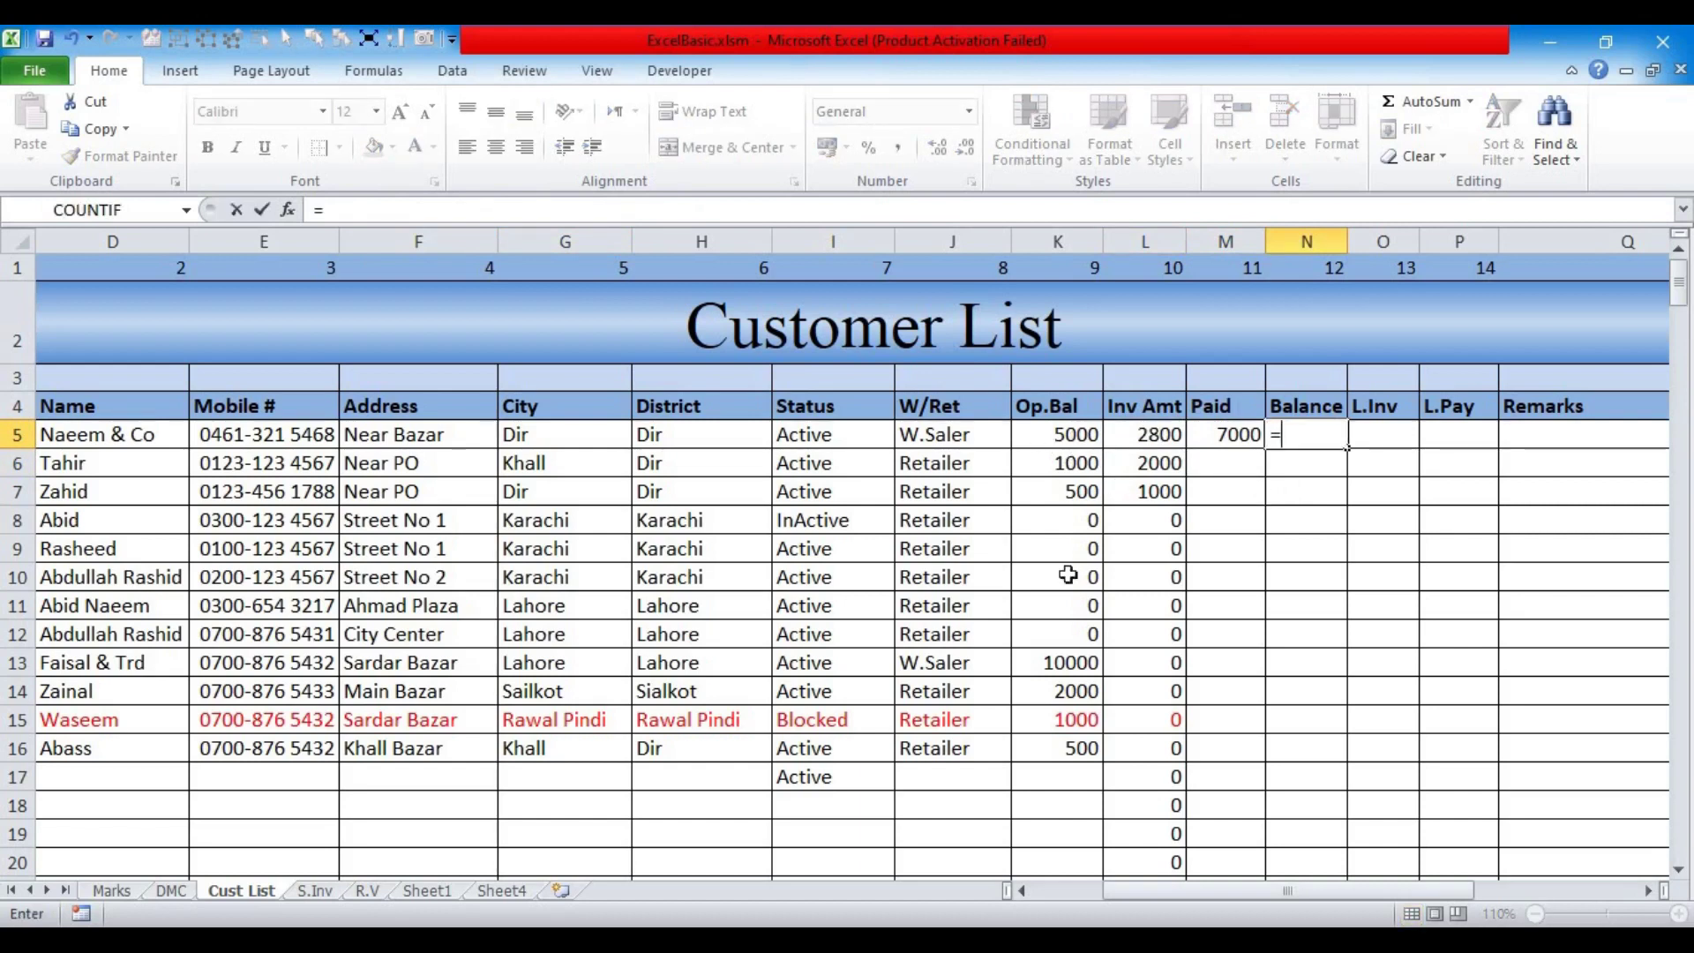
{"action": "type", "text": "sum"}
{"action": "key", "text": "Tab"}
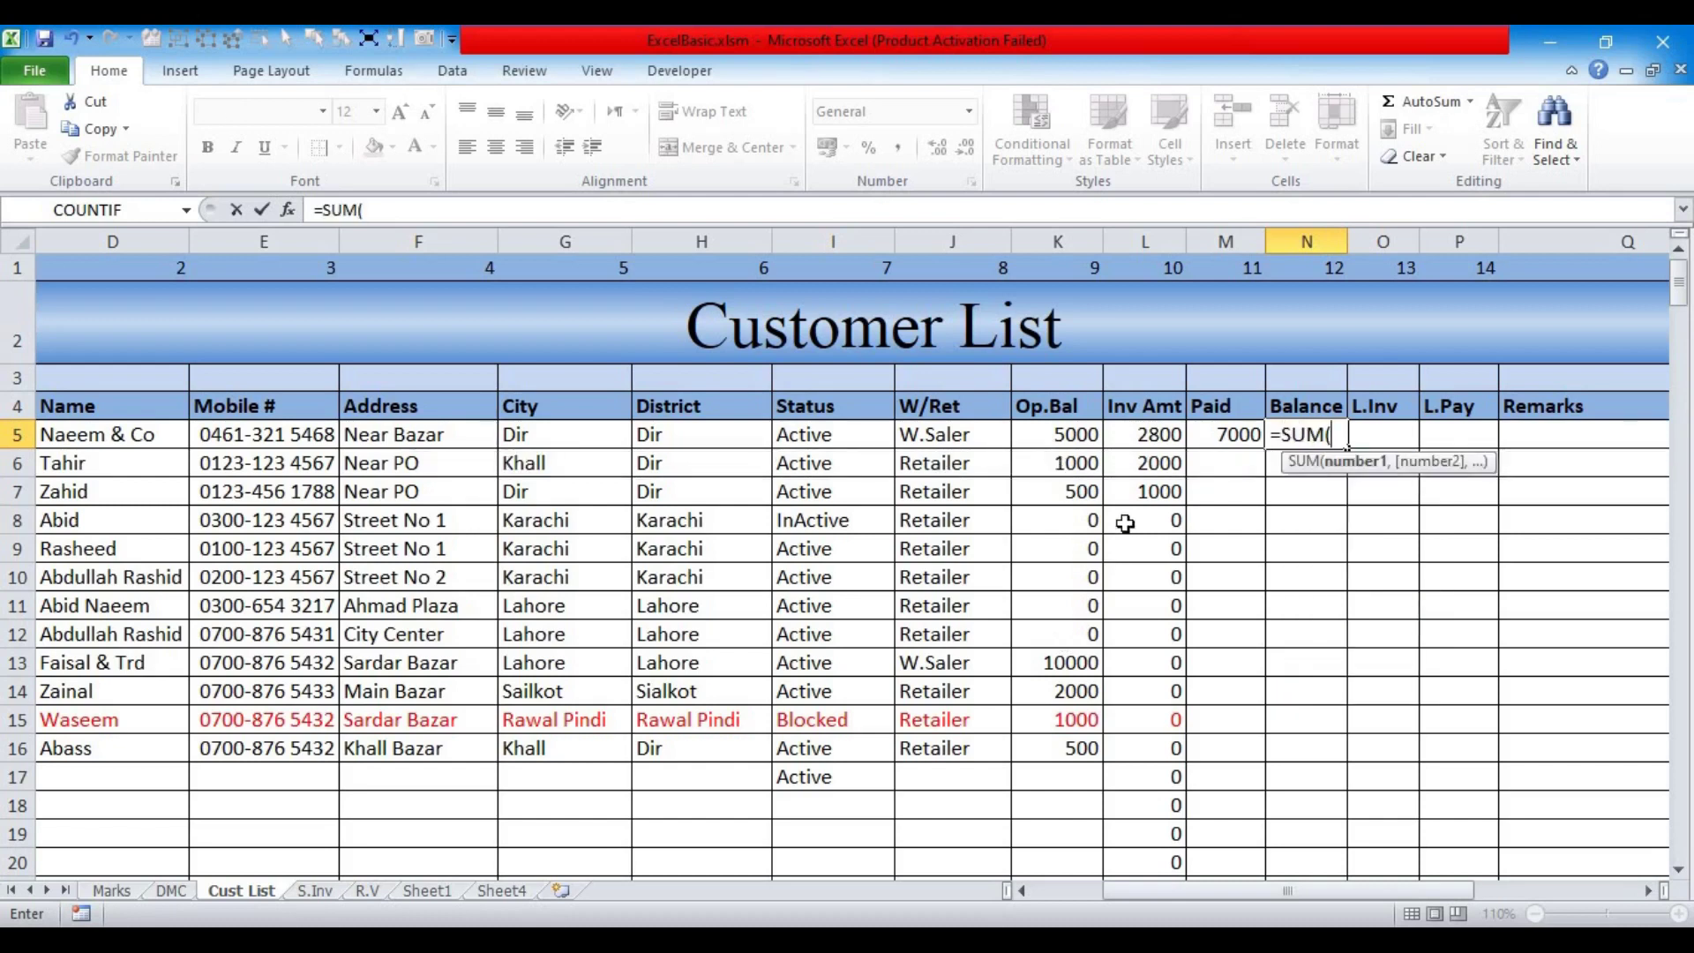
{"action": "left_click_drag", "start_coordinate": [1069, 437], "coordinate": [1144, 441]}
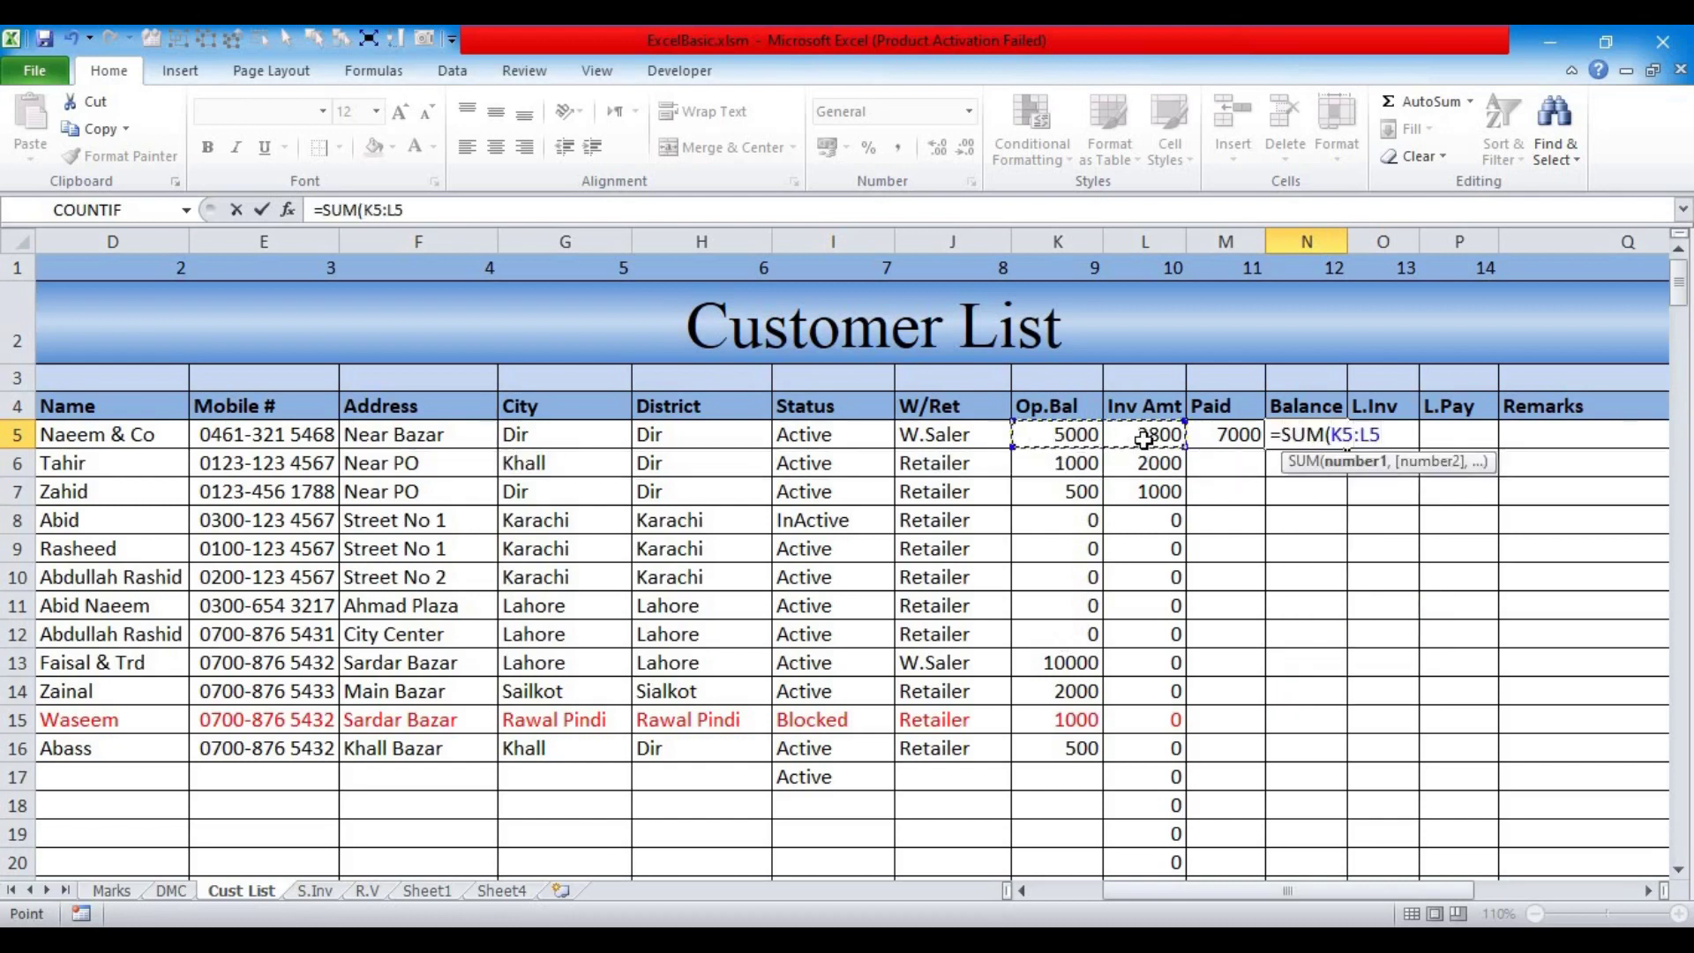
{"action": "key", "text": "Return"}
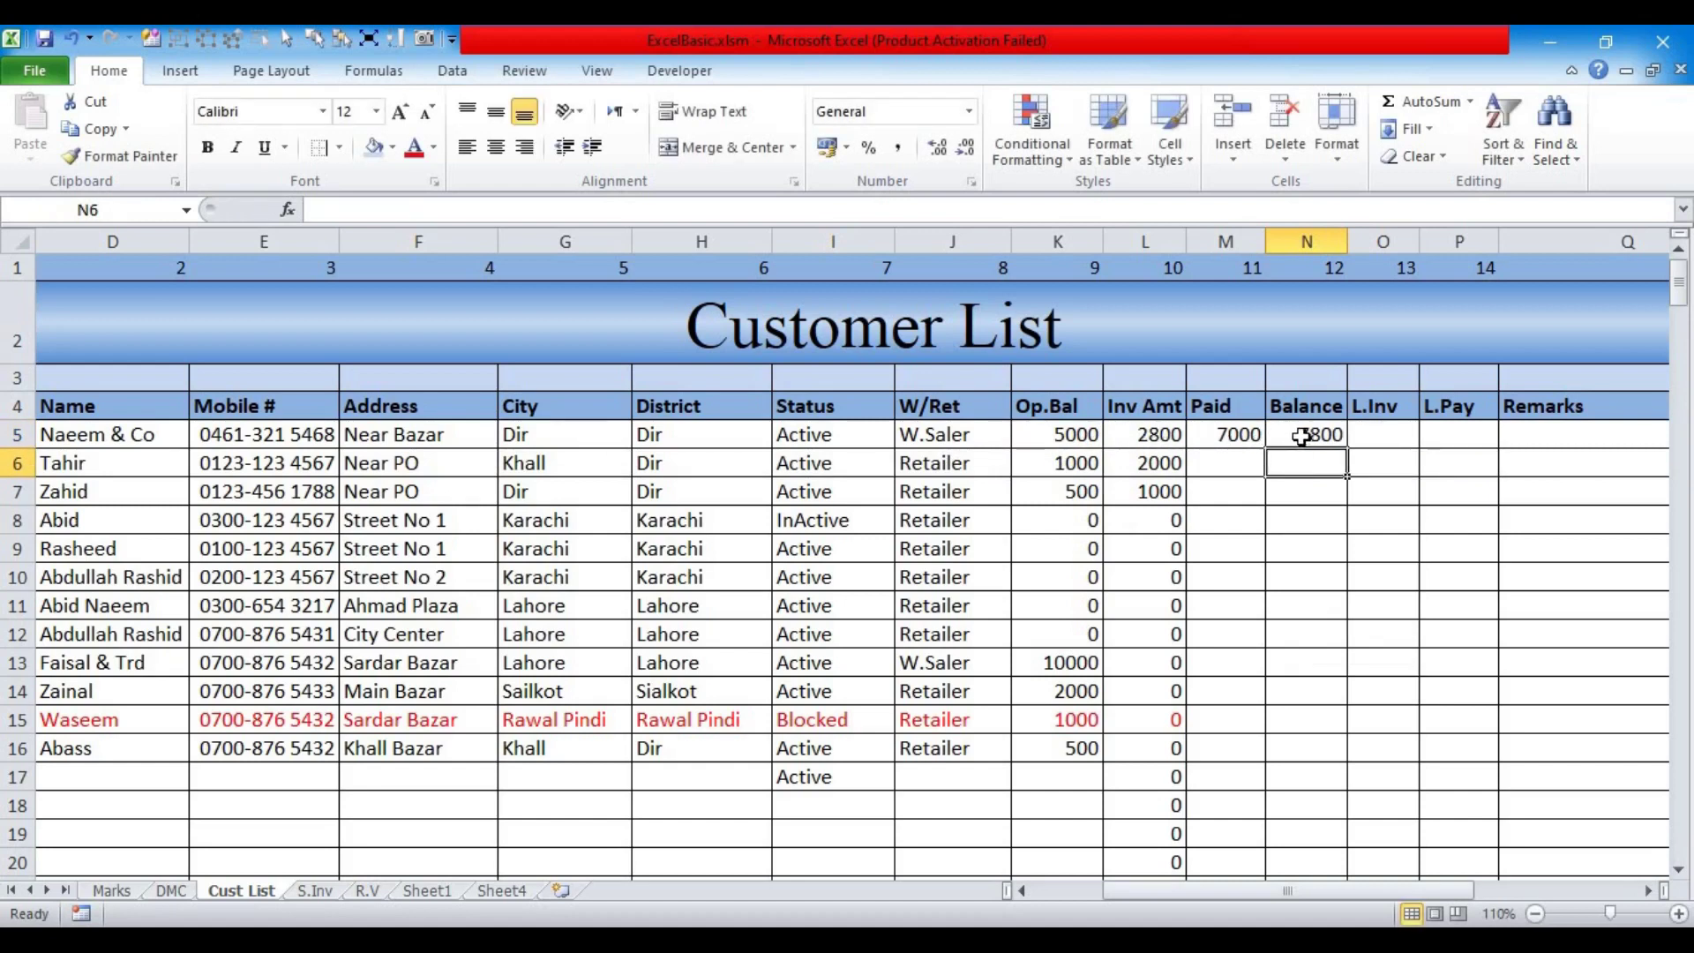
Step: Edit N5's formula to subtract the Paid amount in M5
{"action": "left_click", "coordinate": [1299, 437]}
{"action": "left_click", "coordinate": [477, 214]}
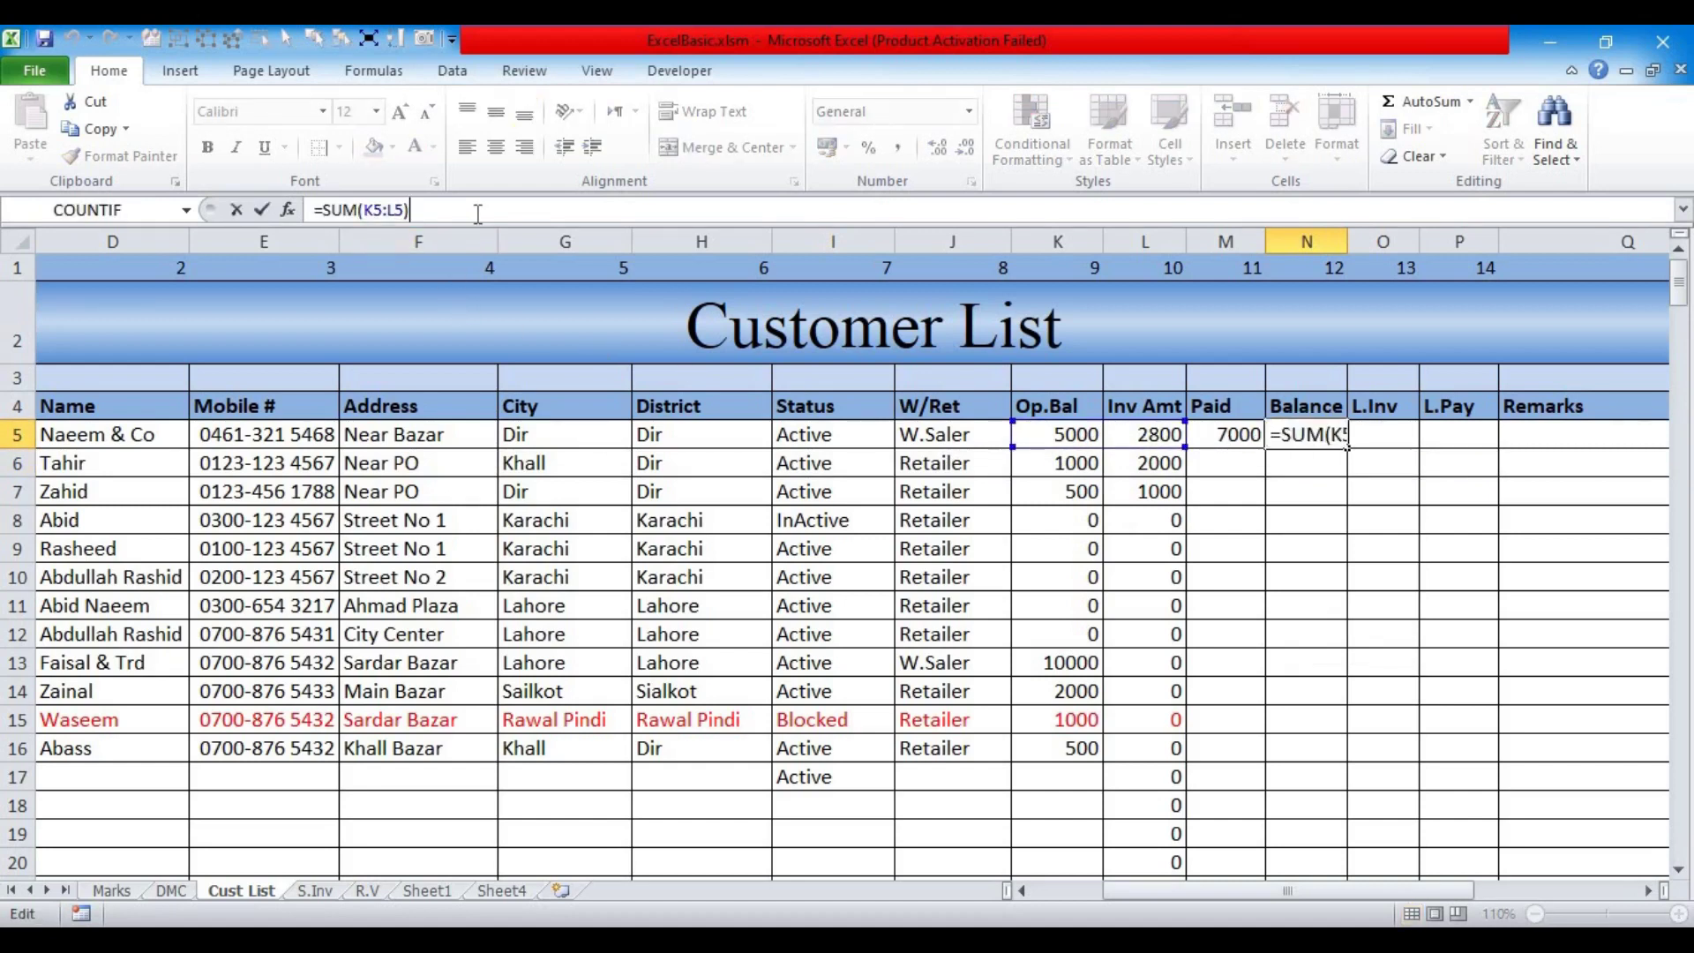
{"action": "type", "text": "-"}
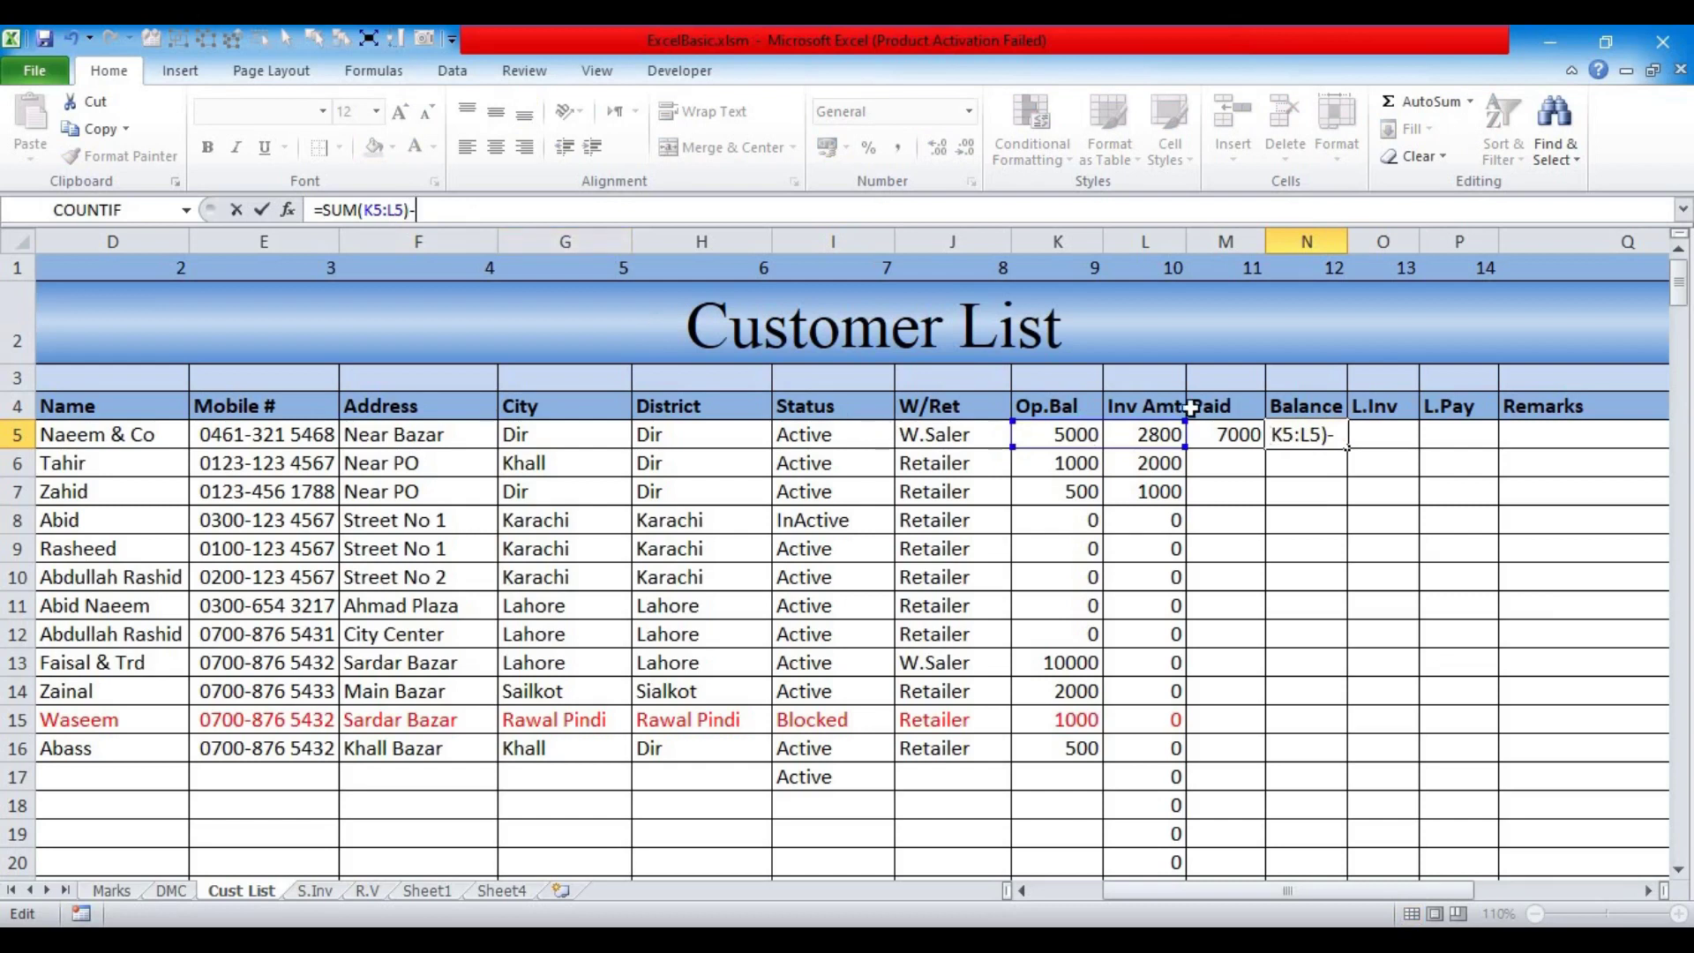
{"action": "left_click", "coordinate": [1223, 433]}
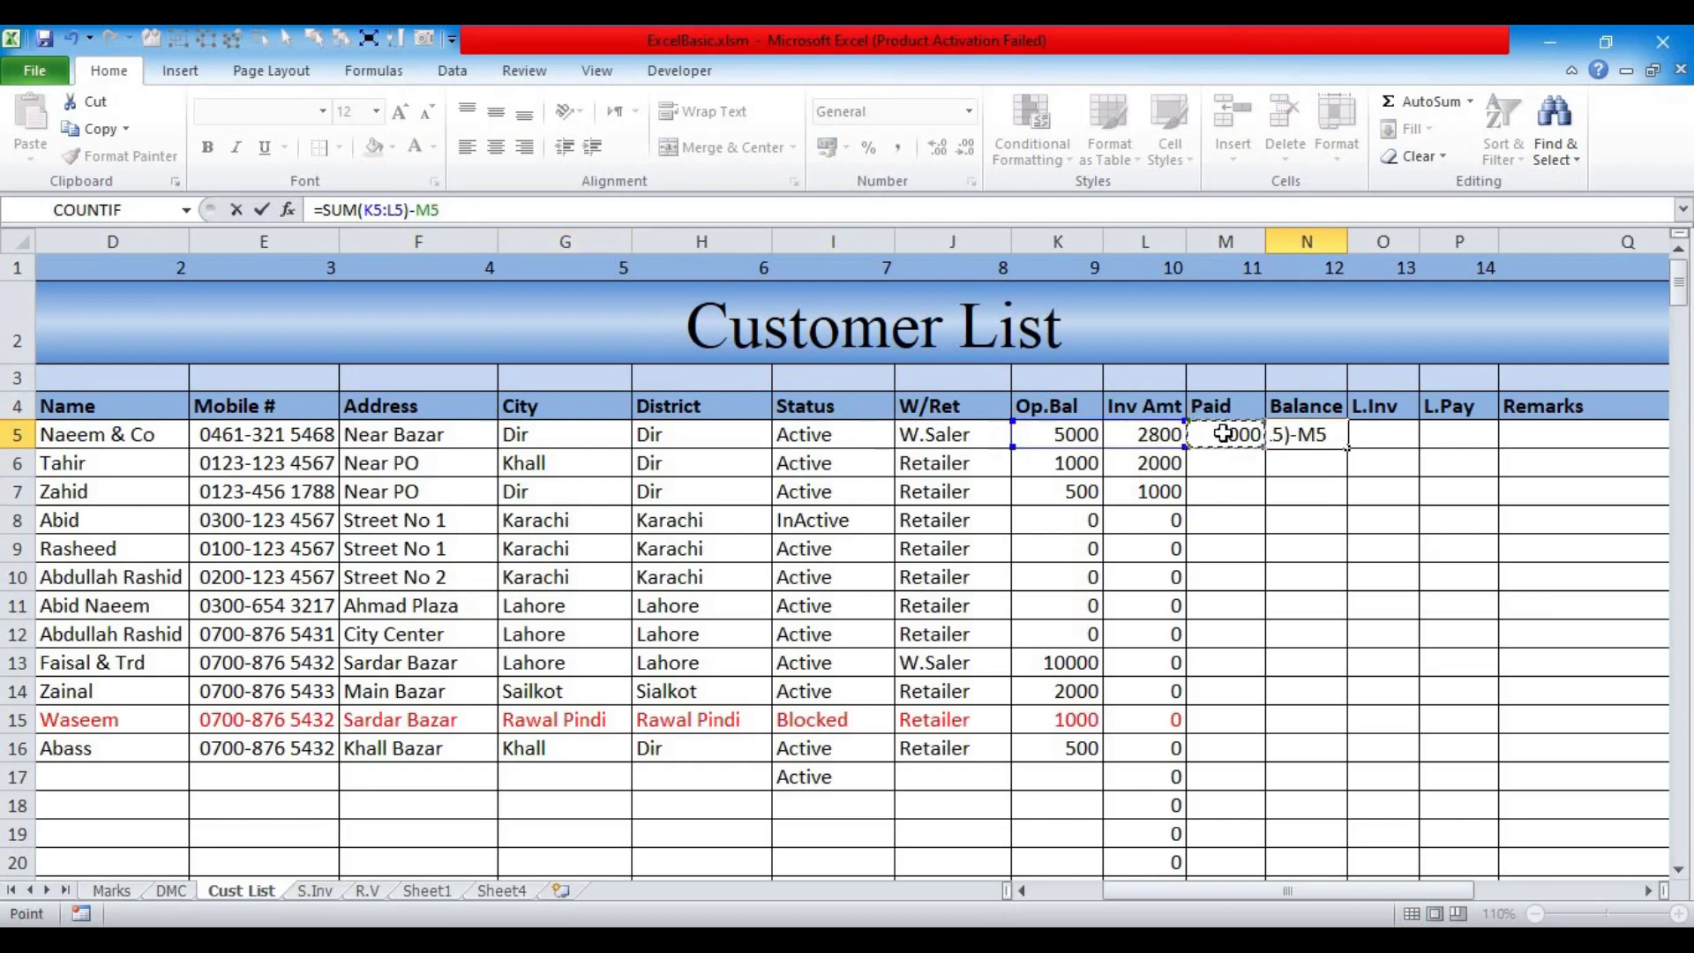
{"action": "key", "text": "Return"}
{"action": "key", "text": "Up"}
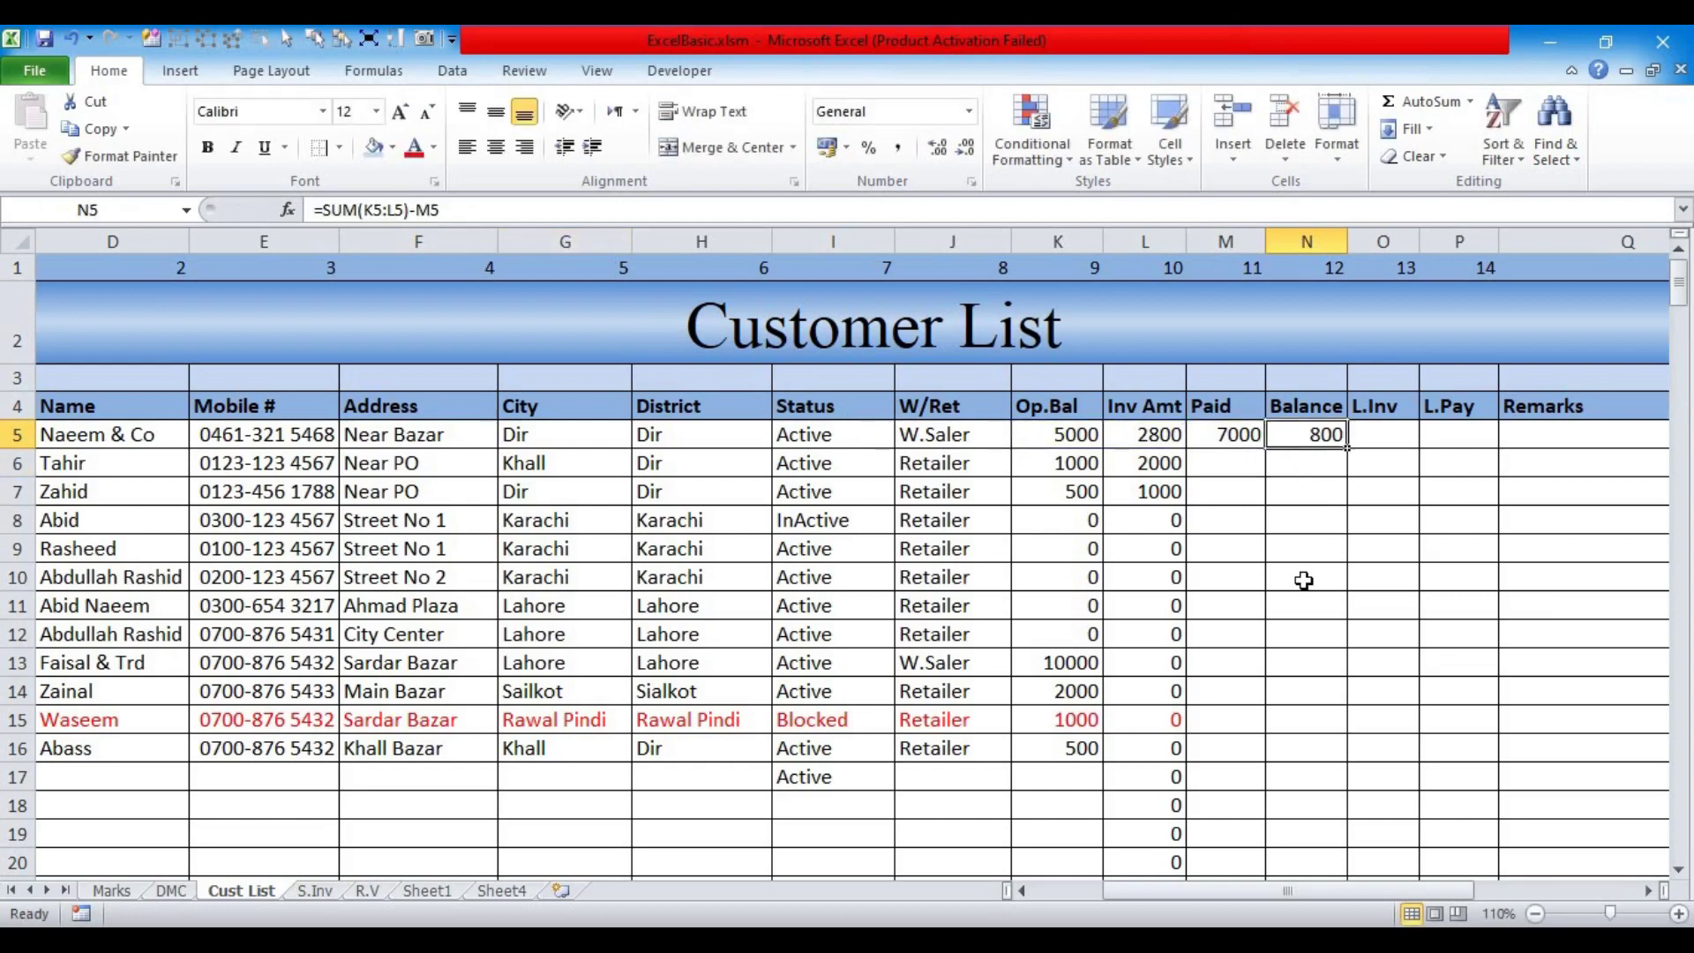
Step: Rewrite N5 as =SUM(K5:L5,-M5) so the balance shows 800
{"action": "key", "text": "BackSpace"}
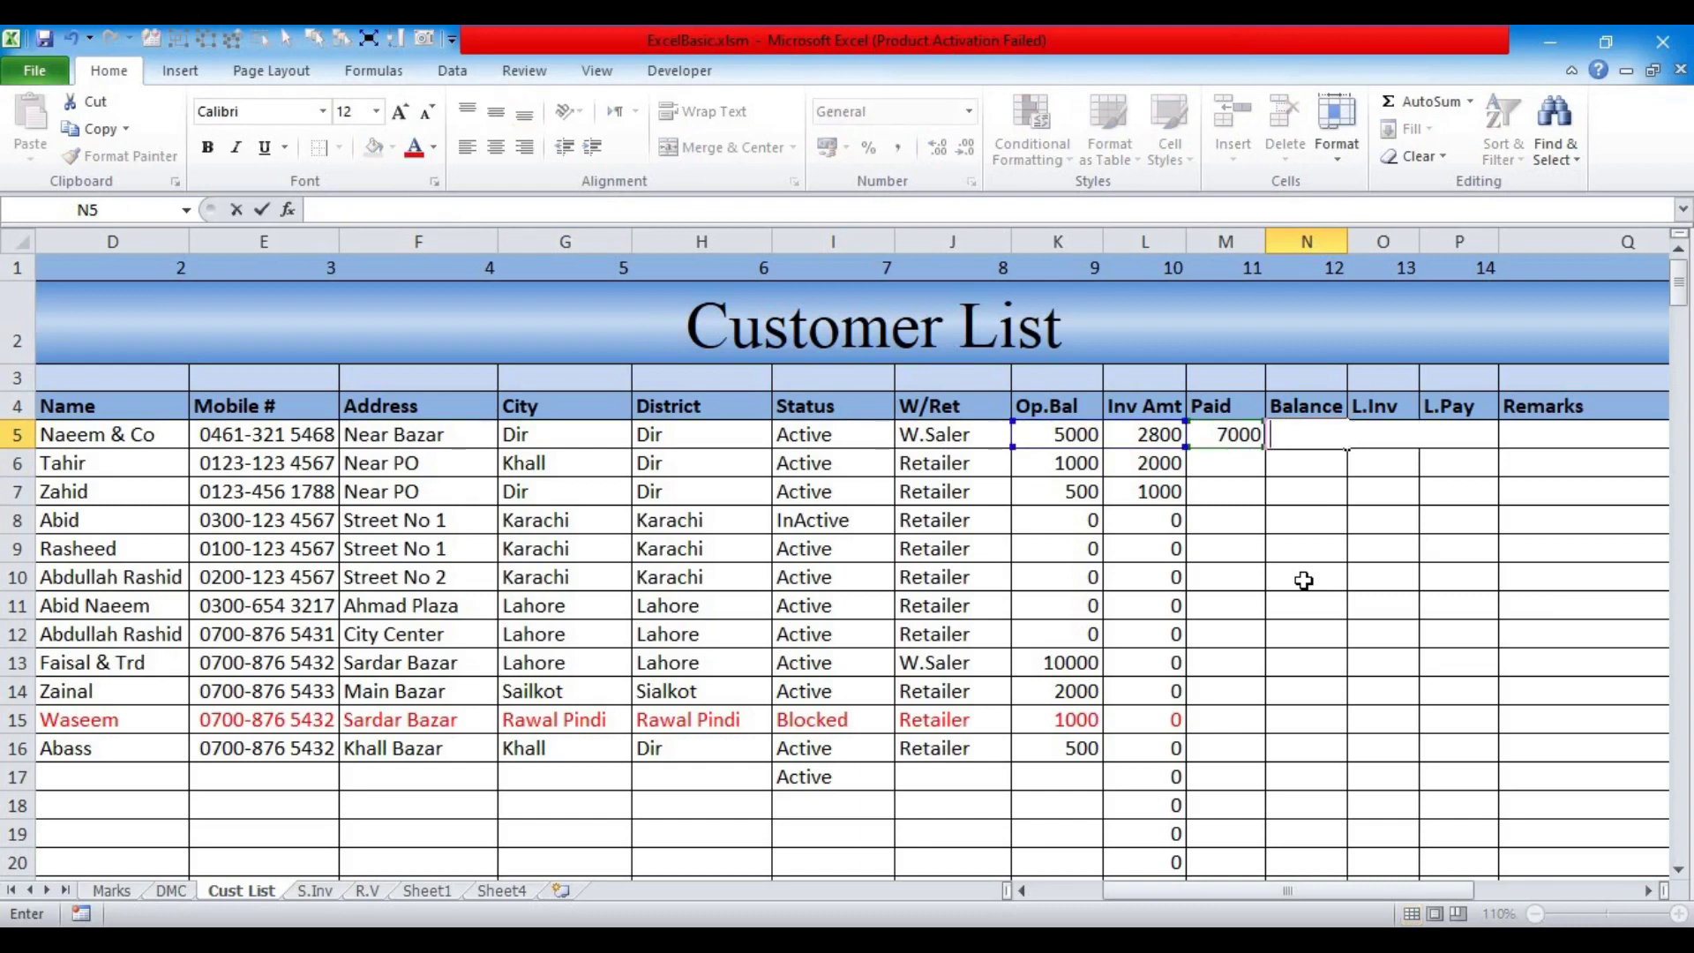
{"action": "type", "text": "sum"}
{"action": "key", "text": "Tab"}
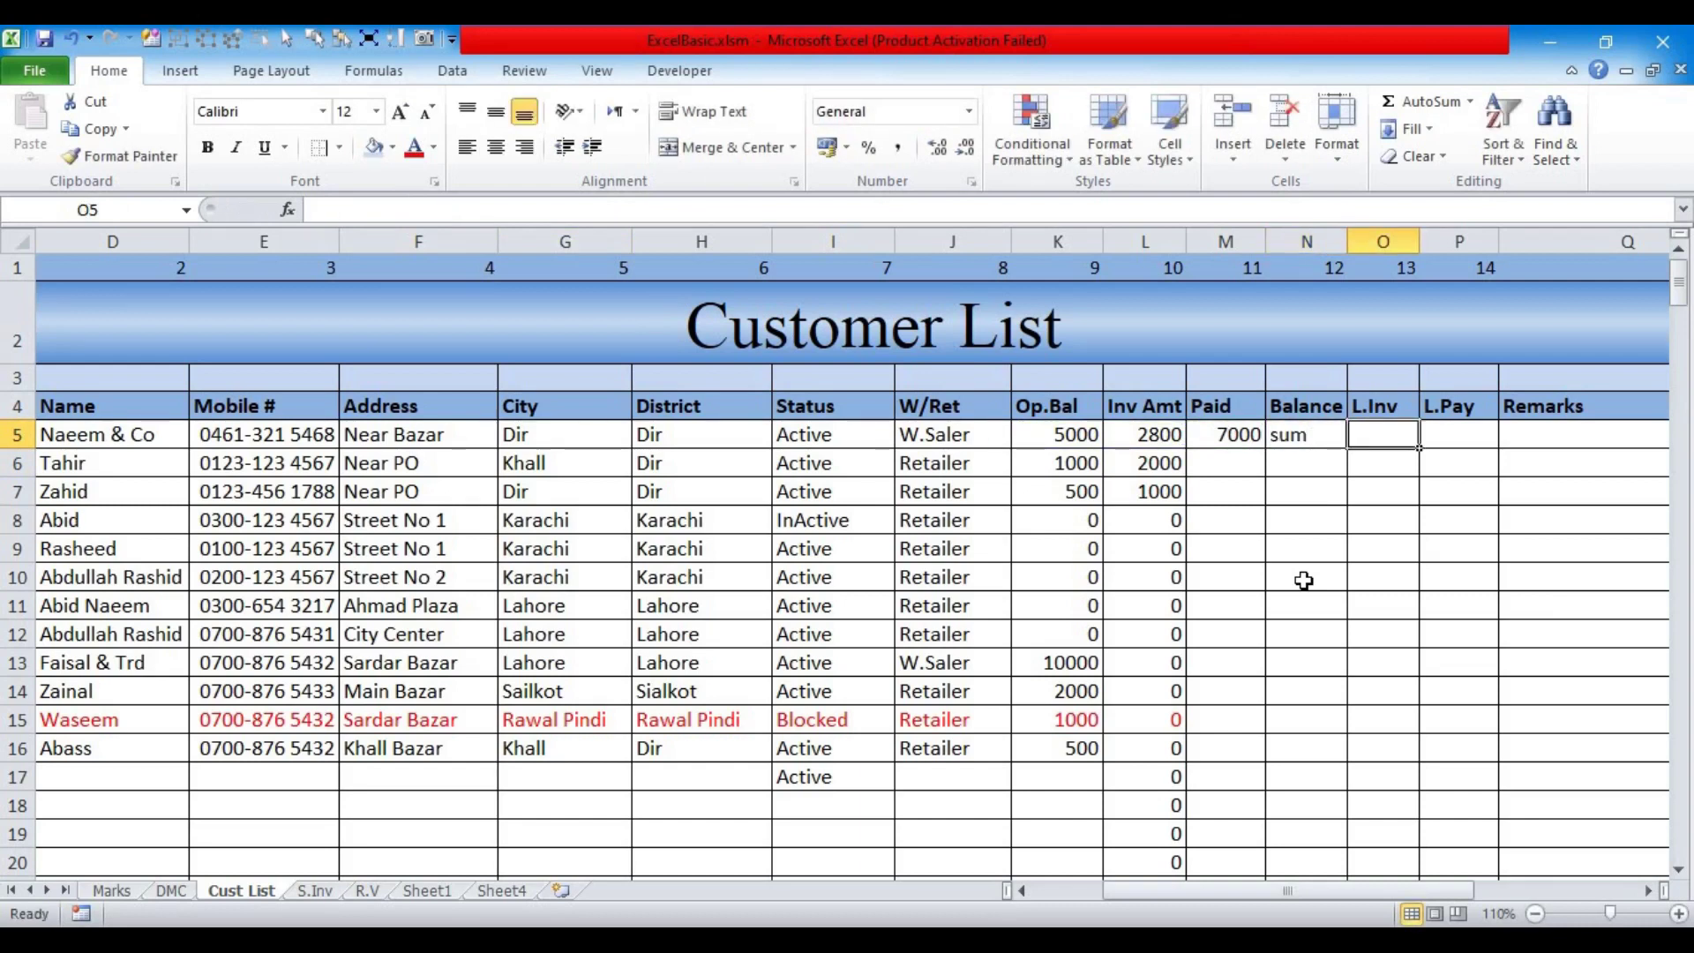
{"action": "key", "text": "Left"}
{"action": "type", "text": "=sum"}
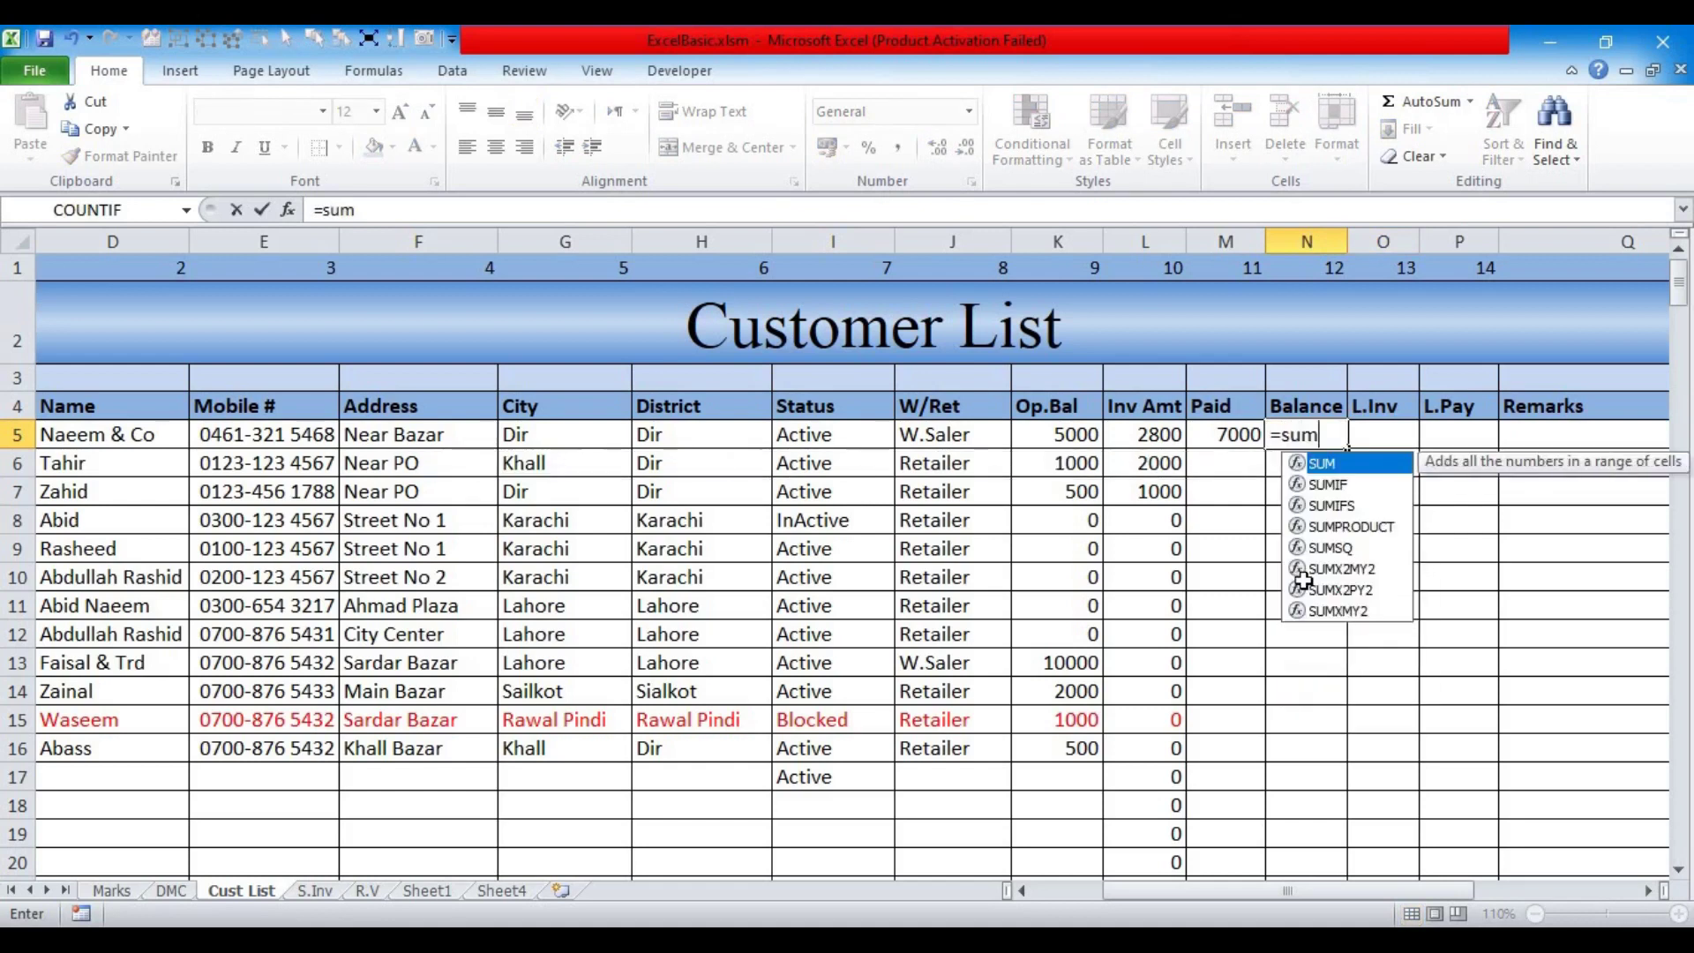
{"action": "key", "text": "Tab"}
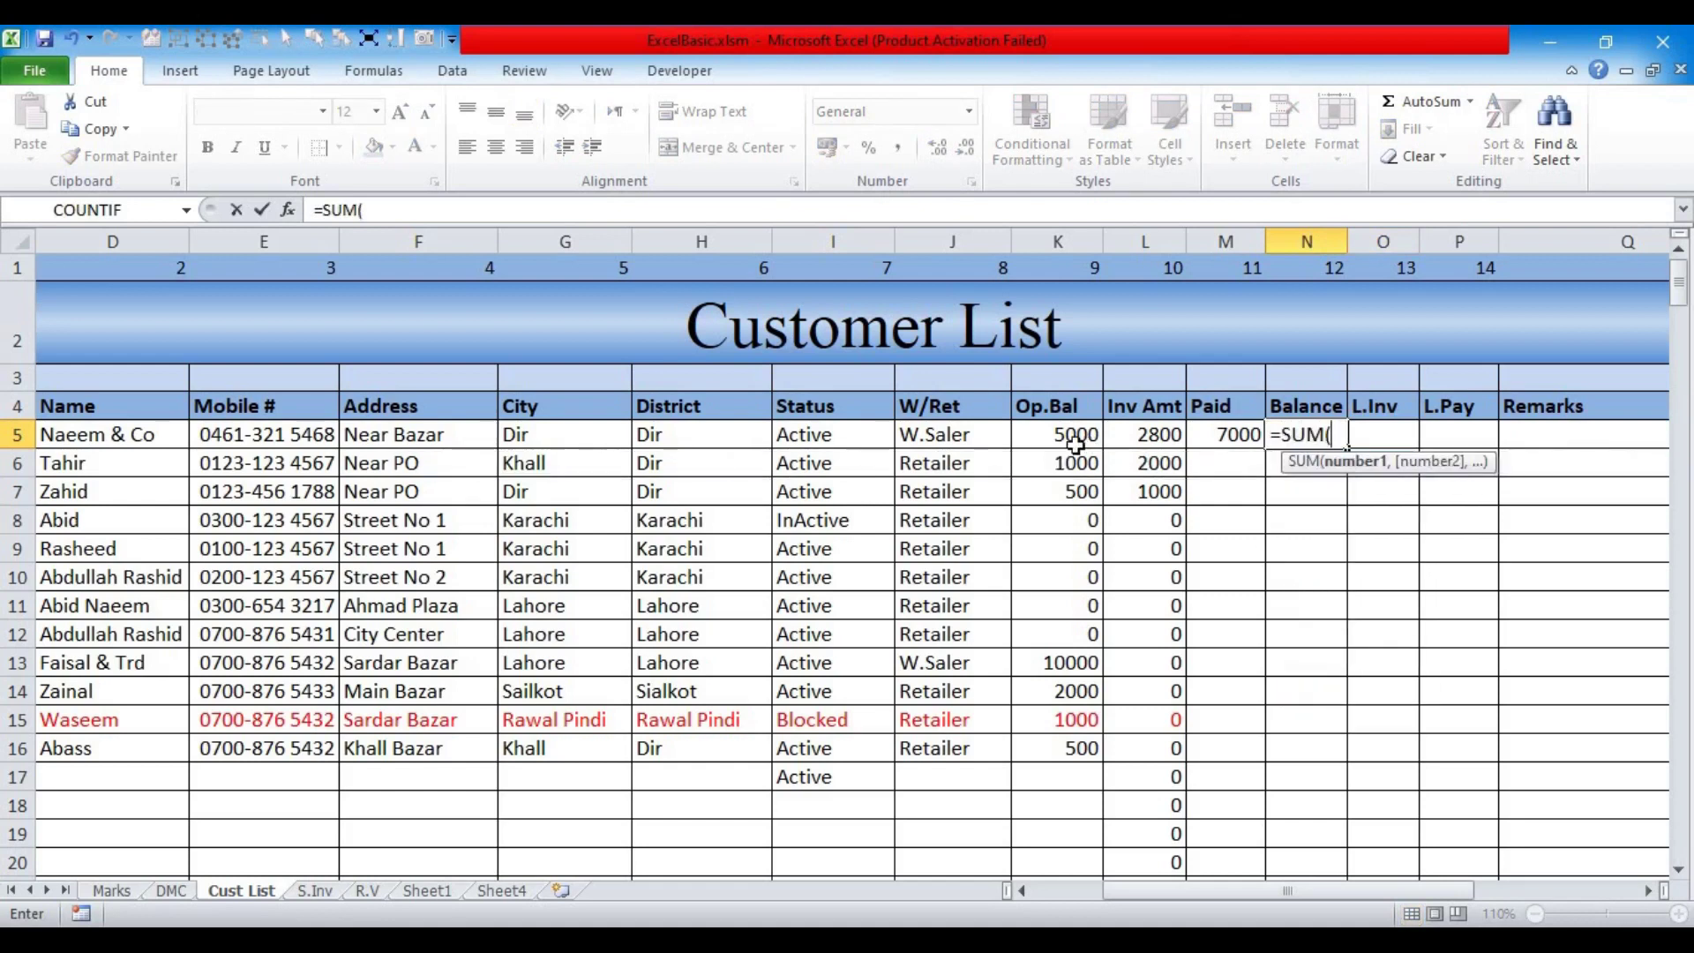
{"action": "left_click_drag", "start_coordinate": [1048, 438], "coordinate": [1147, 439]}
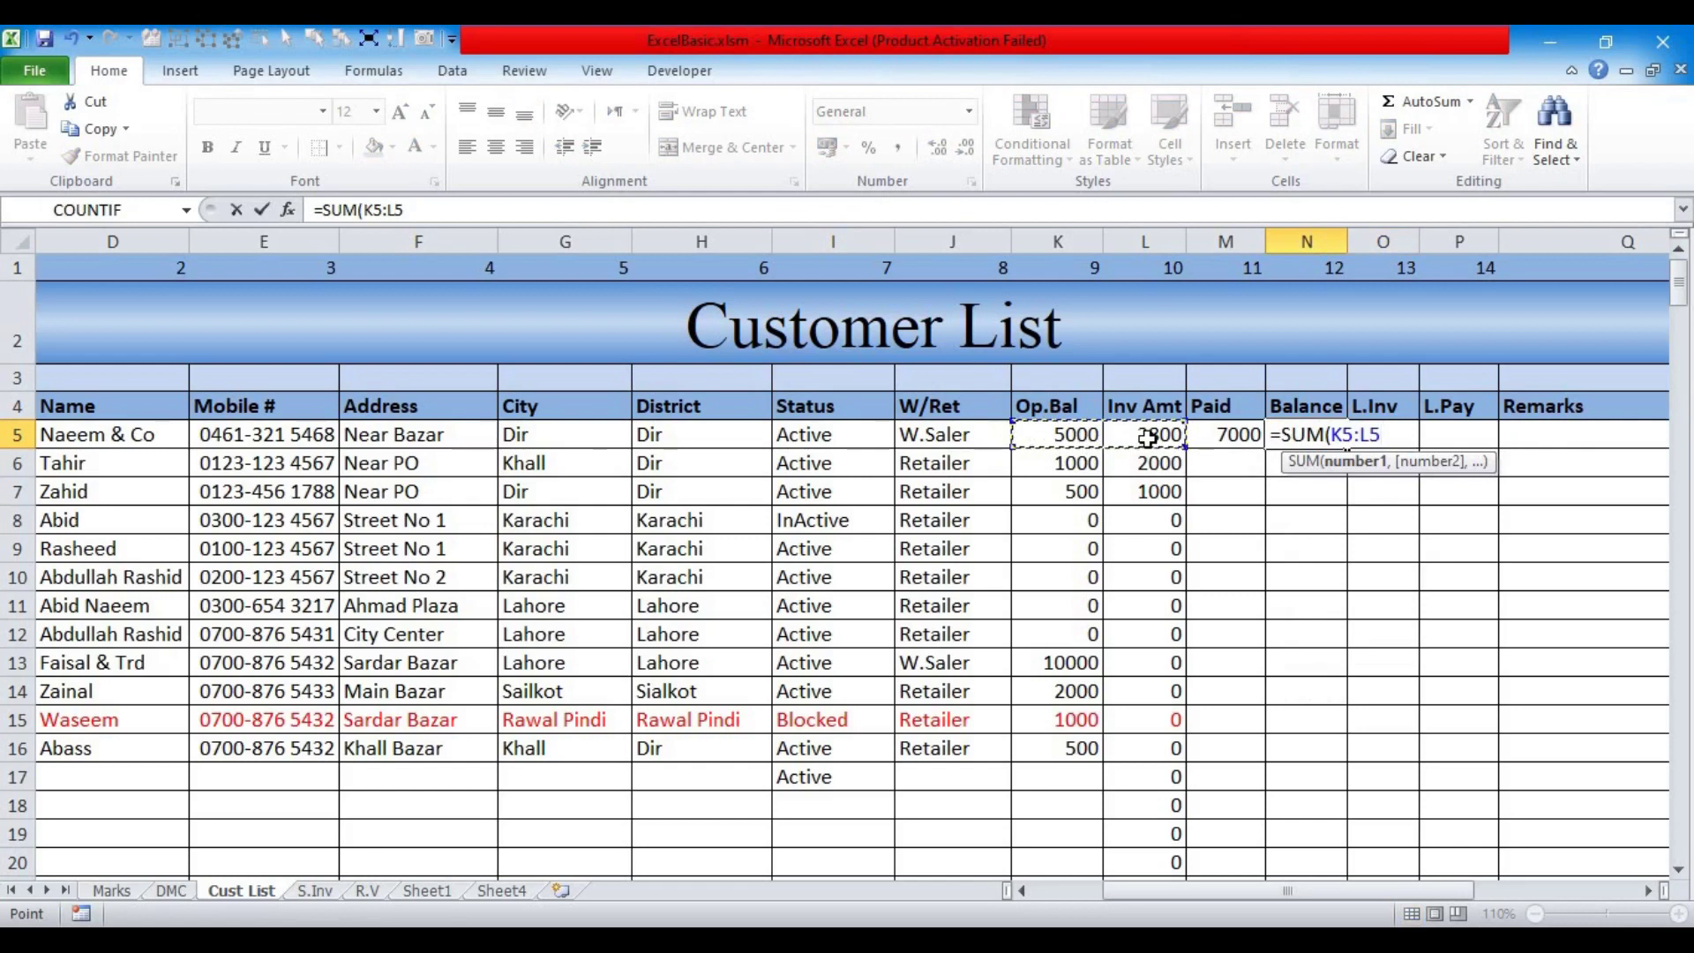
{"action": "type", "text": ","}
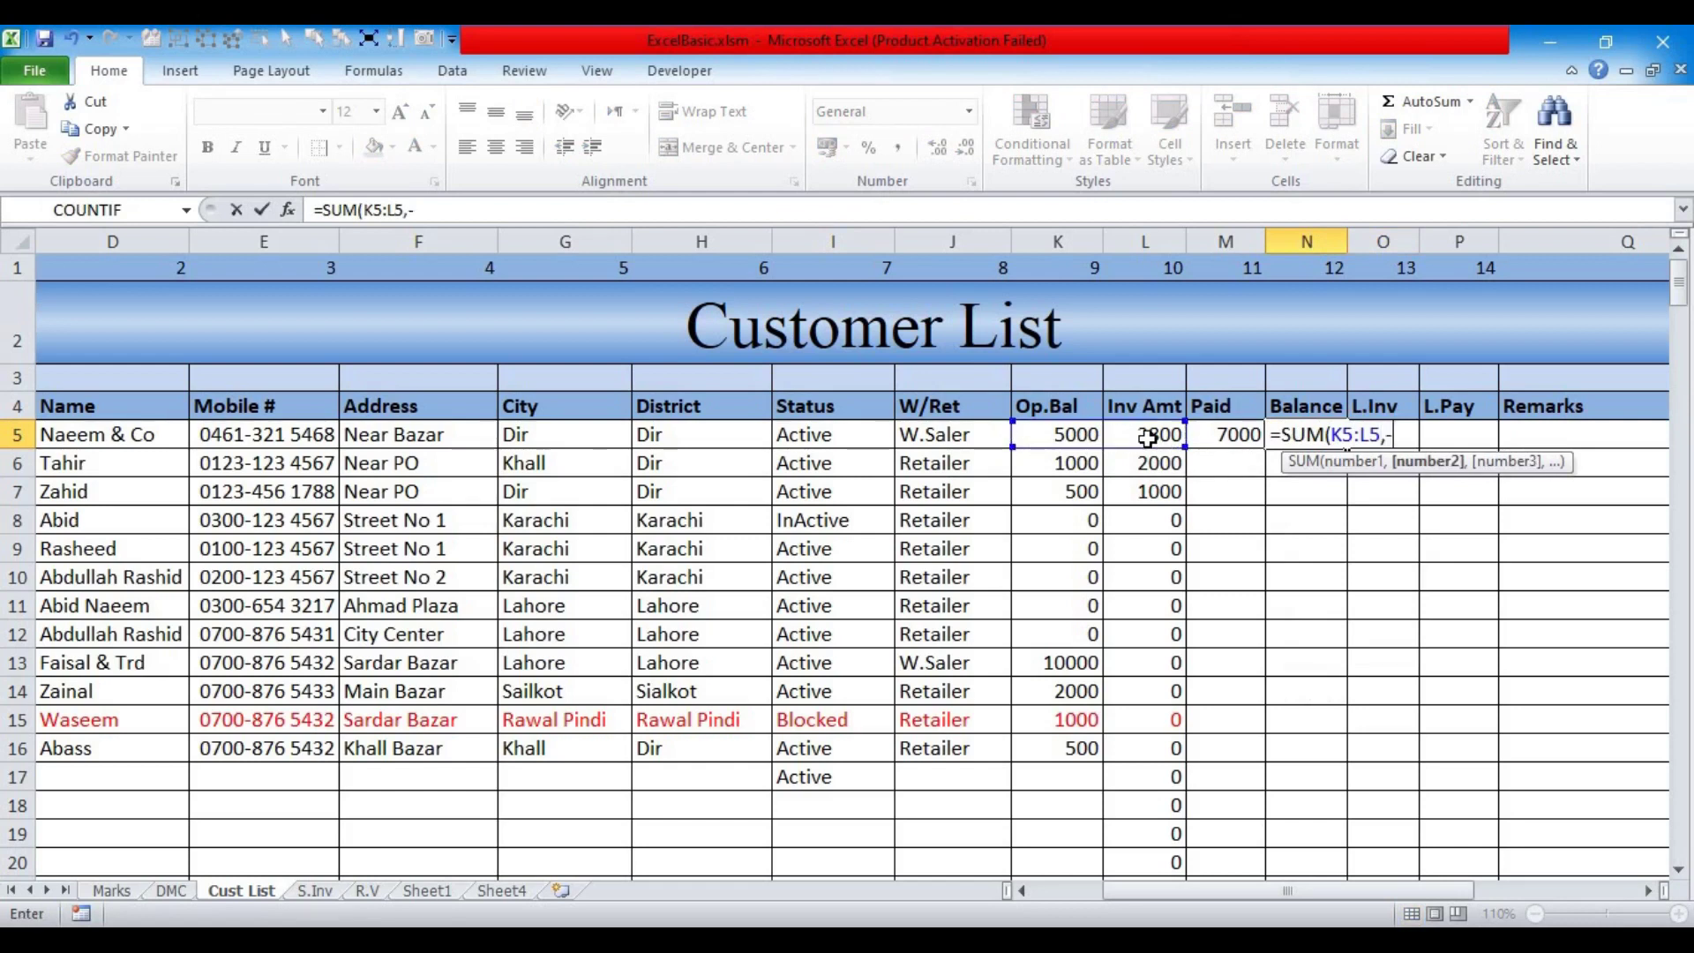
{"action": "type", "text": "-"}
{"action": "left_click", "coordinate": [1218, 435]}
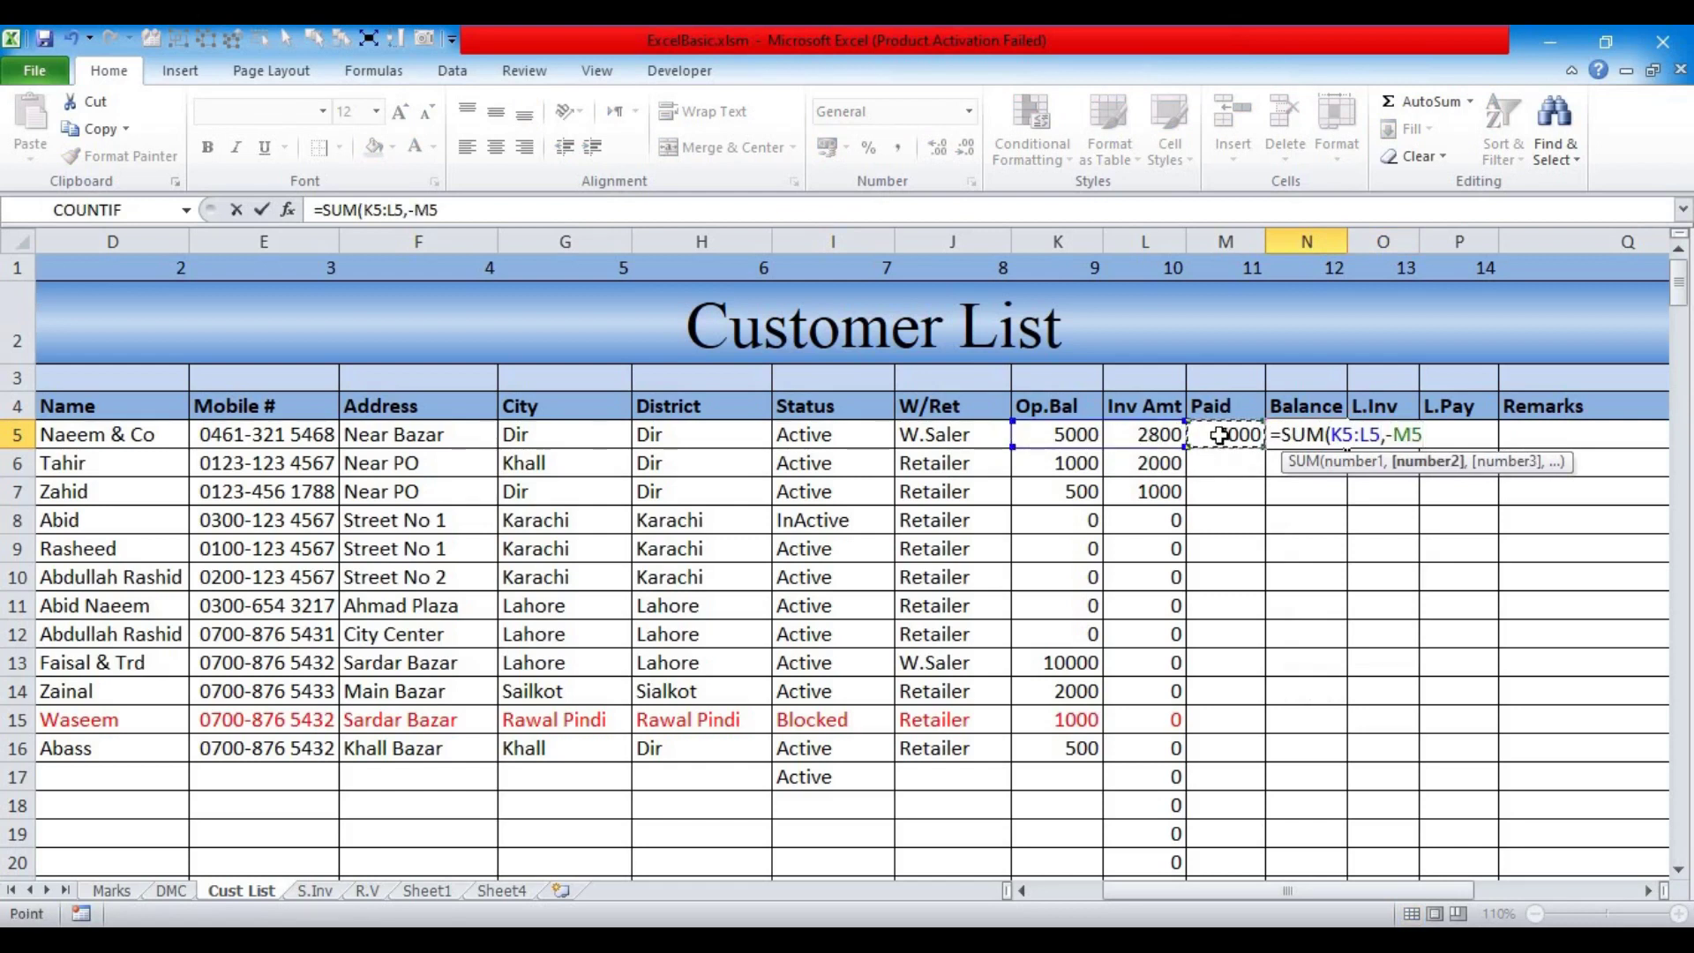
{"action": "key", "text": "Return"}
Step: Compare the Balance formula in N5 with the Paid formula in M5
{"action": "left_click", "coordinate": [1282, 433]}
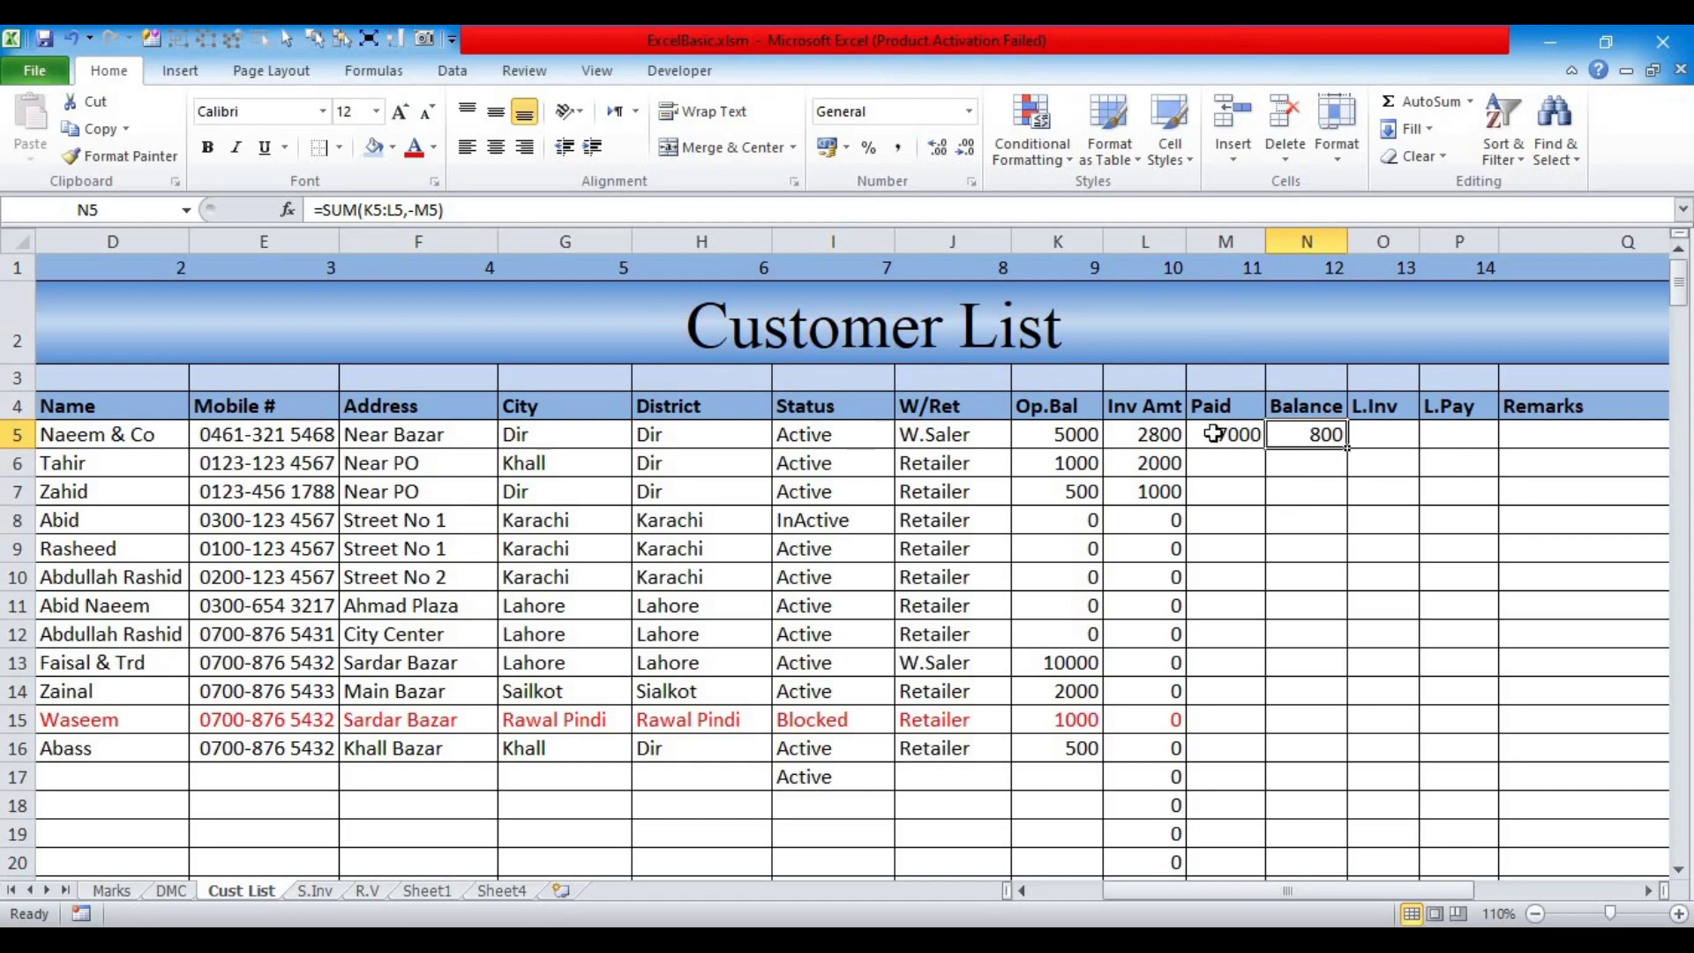
{"action": "left_click", "coordinate": [1212, 431]}
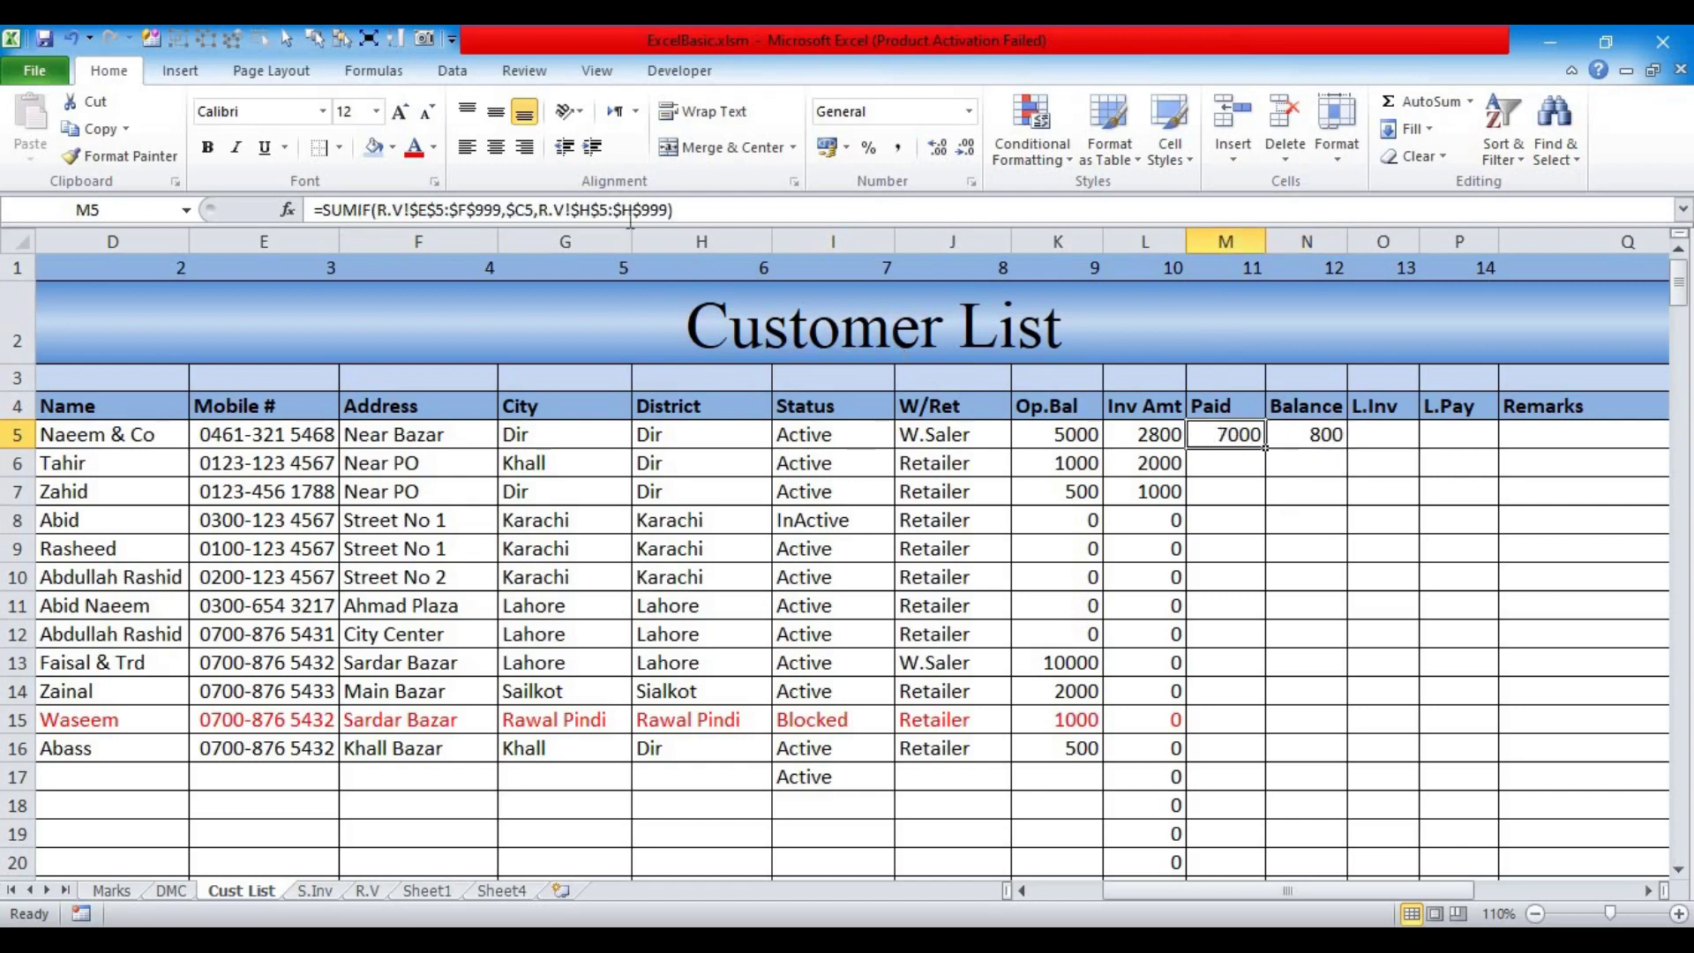
{"action": "left_click", "coordinate": [1296, 437]}
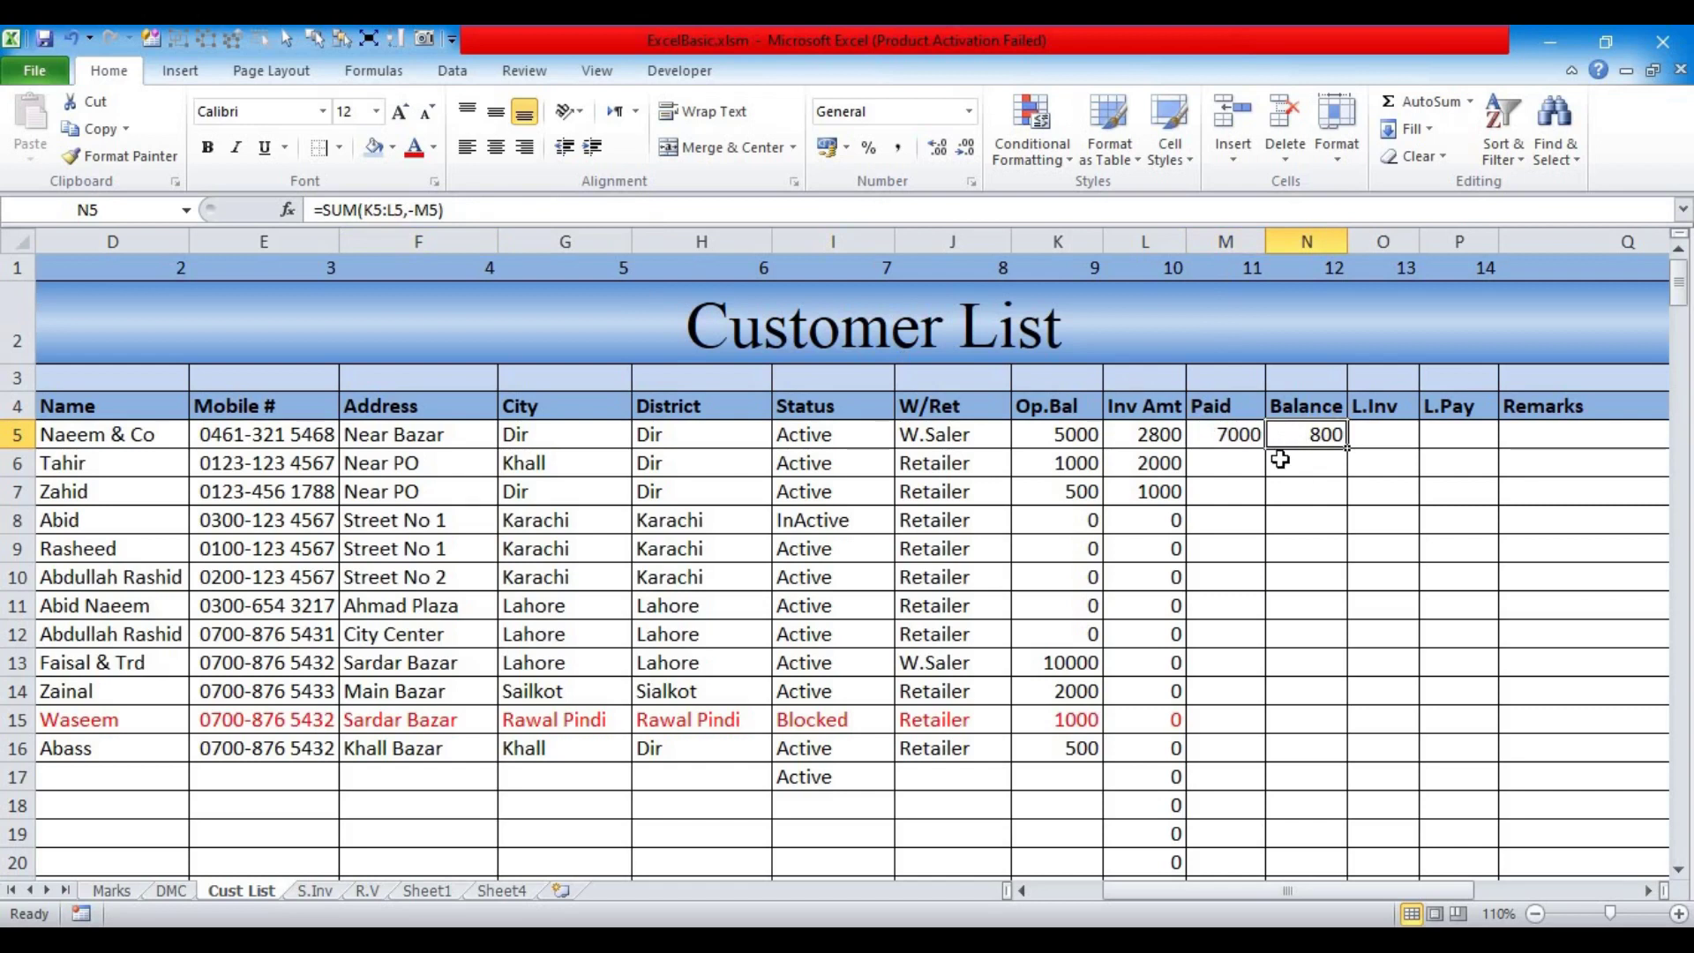
Step: Fill the Paid and Balance formulas down through M5:N30 with Ctrl+D
{"action": "left_click_drag", "start_coordinate": [1240, 436], "coordinate": [1291, 742]}
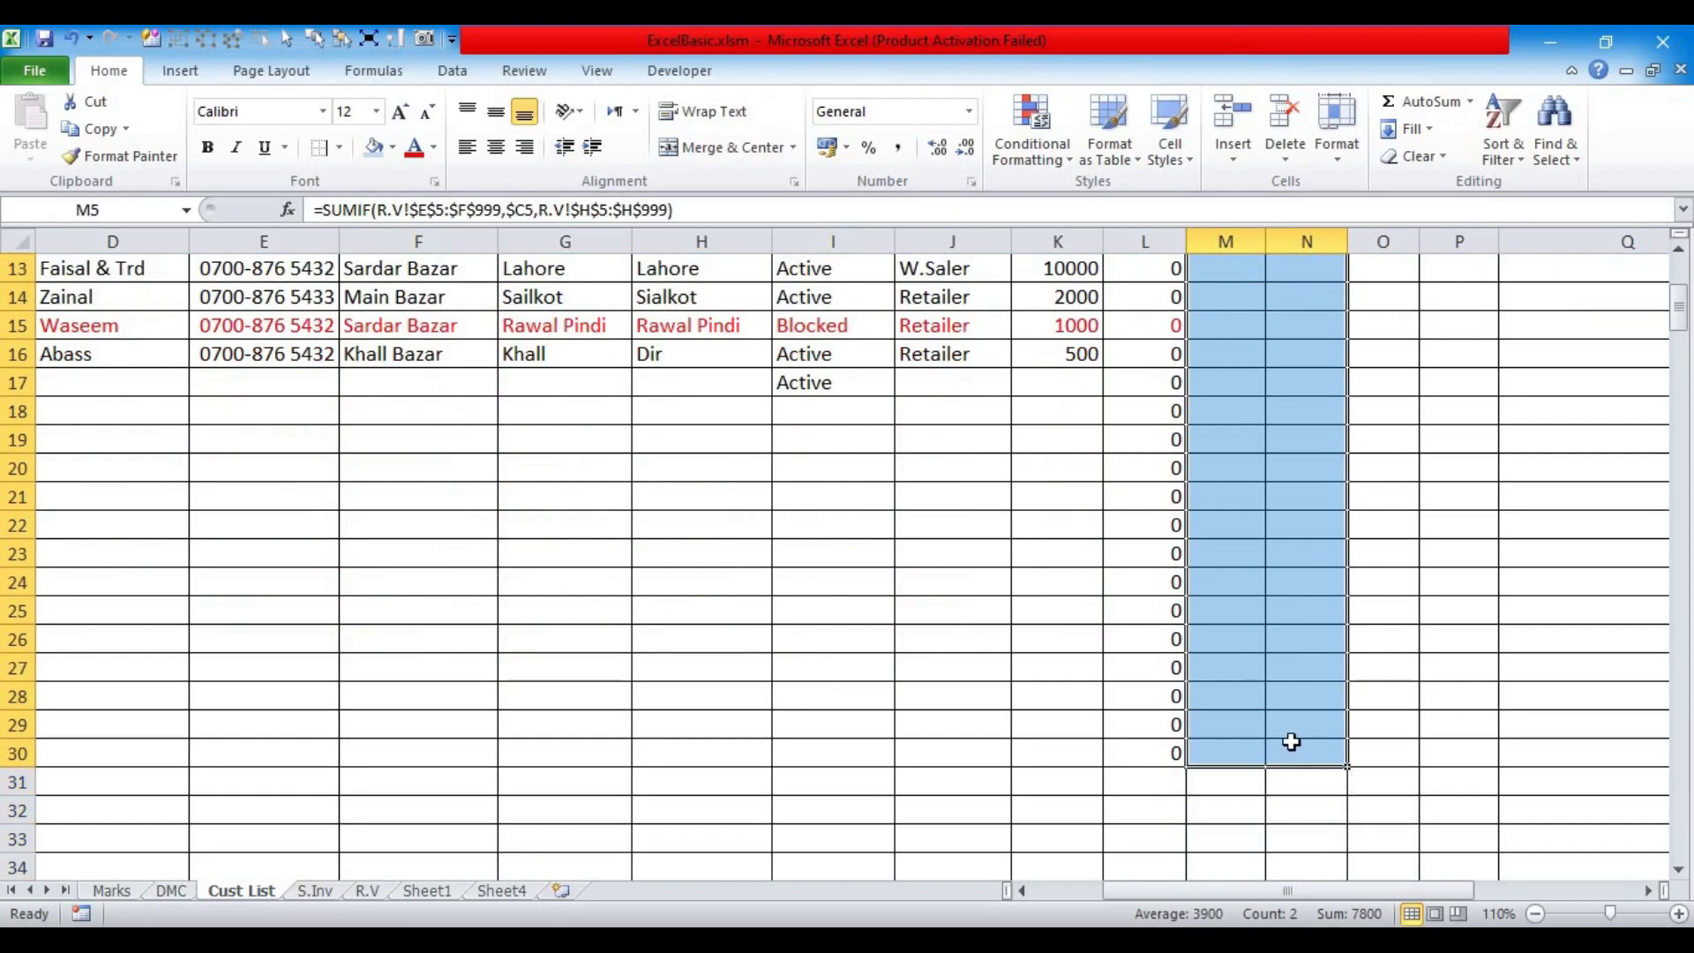
{"action": "key", "text": "ctrl+d"}
{"action": "scroll", "coordinate": [860, 596], "scroll_direction": "up", "scroll_amount": 4}
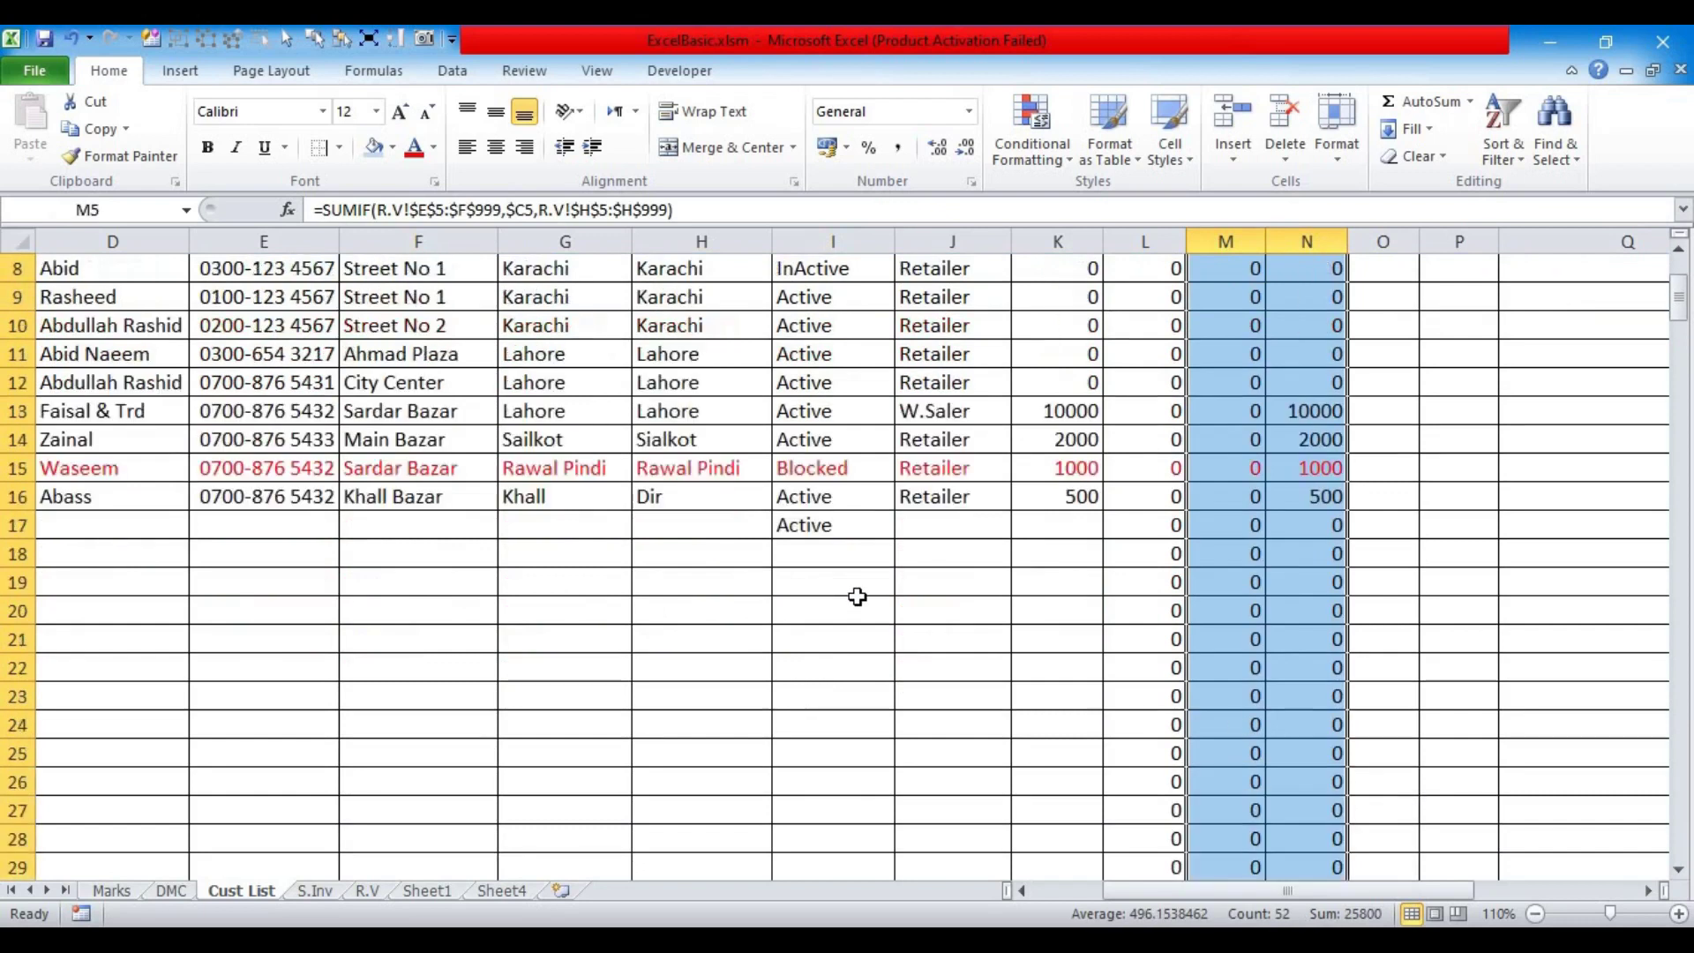
{"action": "scroll", "coordinate": [873, 605], "scroll_direction": "down", "scroll_amount": 2}
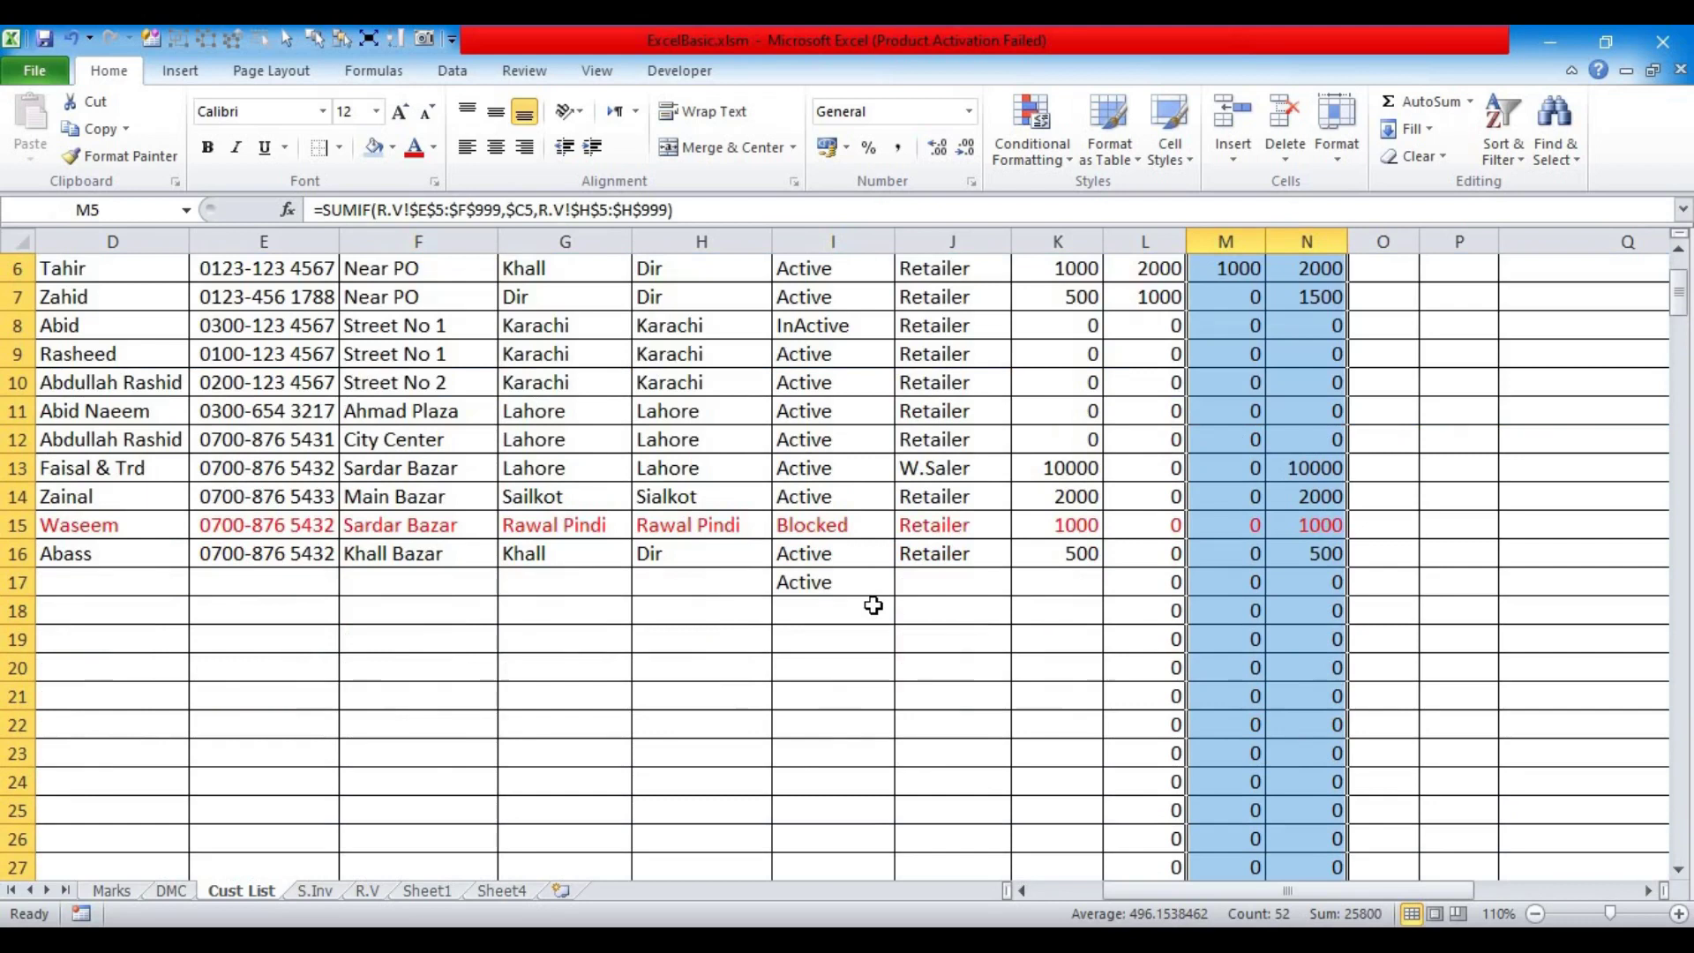
{"action": "scroll", "coordinate": [873, 605], "scroll_direction": "up", "scroll_amount": 2}
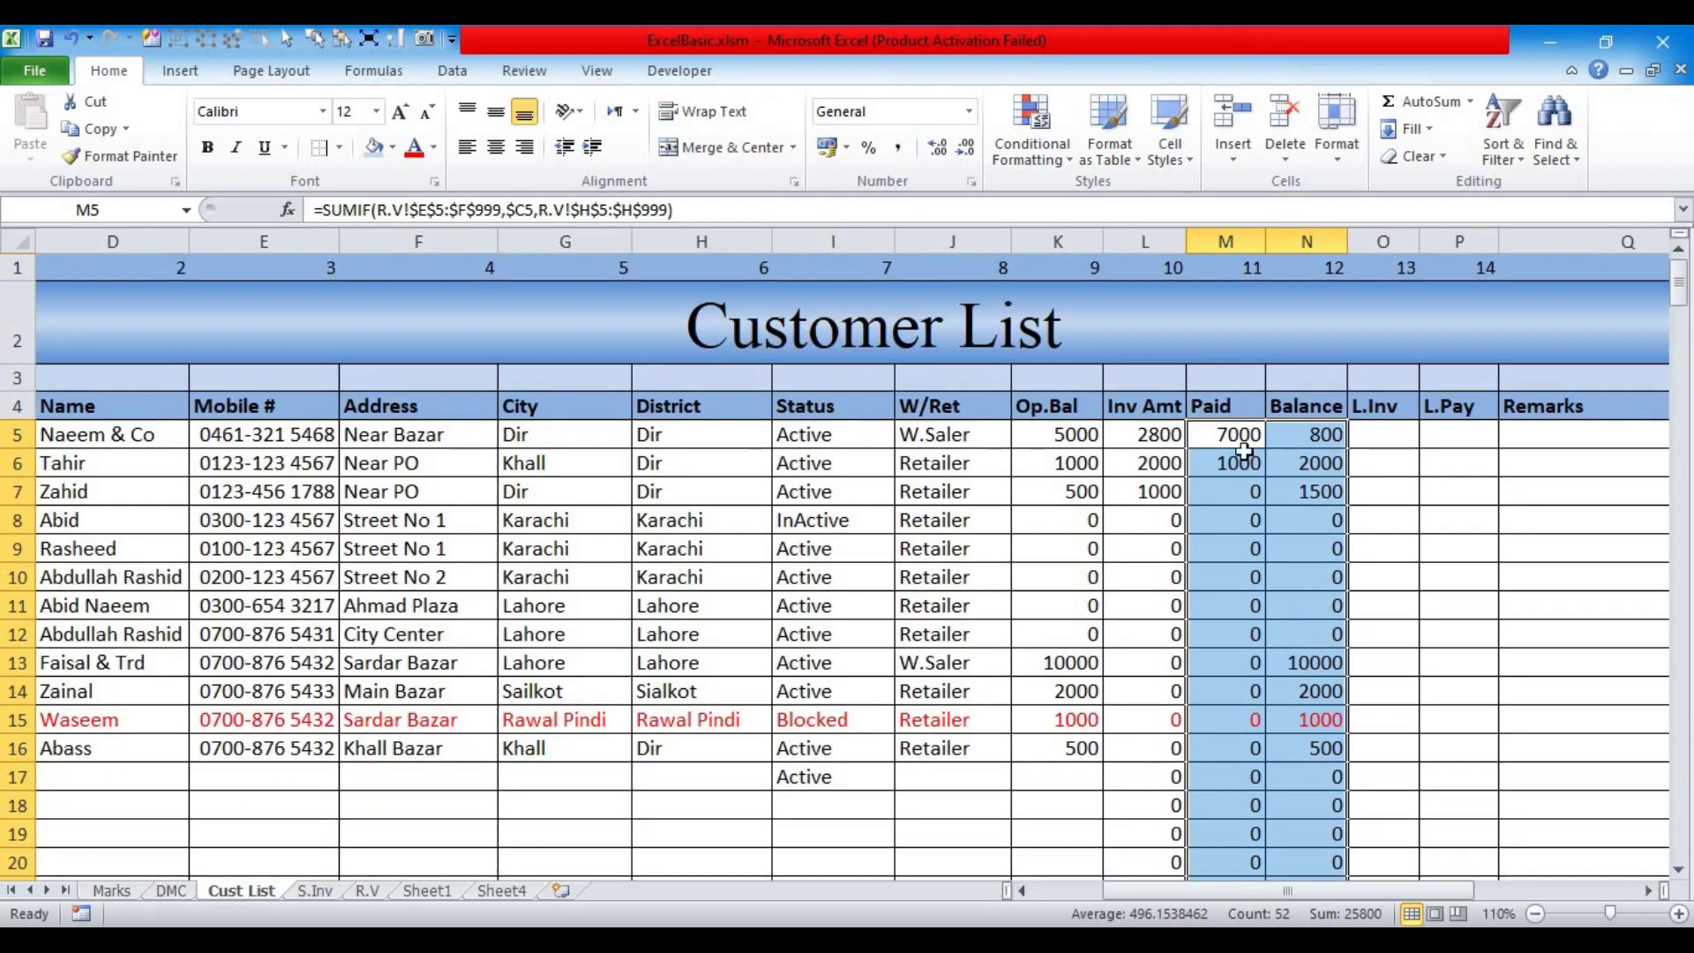
Step: Apply Comma Style with no decimal places to the amounts in K5:N30
{"action": "left_click", "coordinate": [1039, 439]}
{"action": "left_click_drag", "start_coordinate": [1178, 441], "coordinate": [1264, 724]}
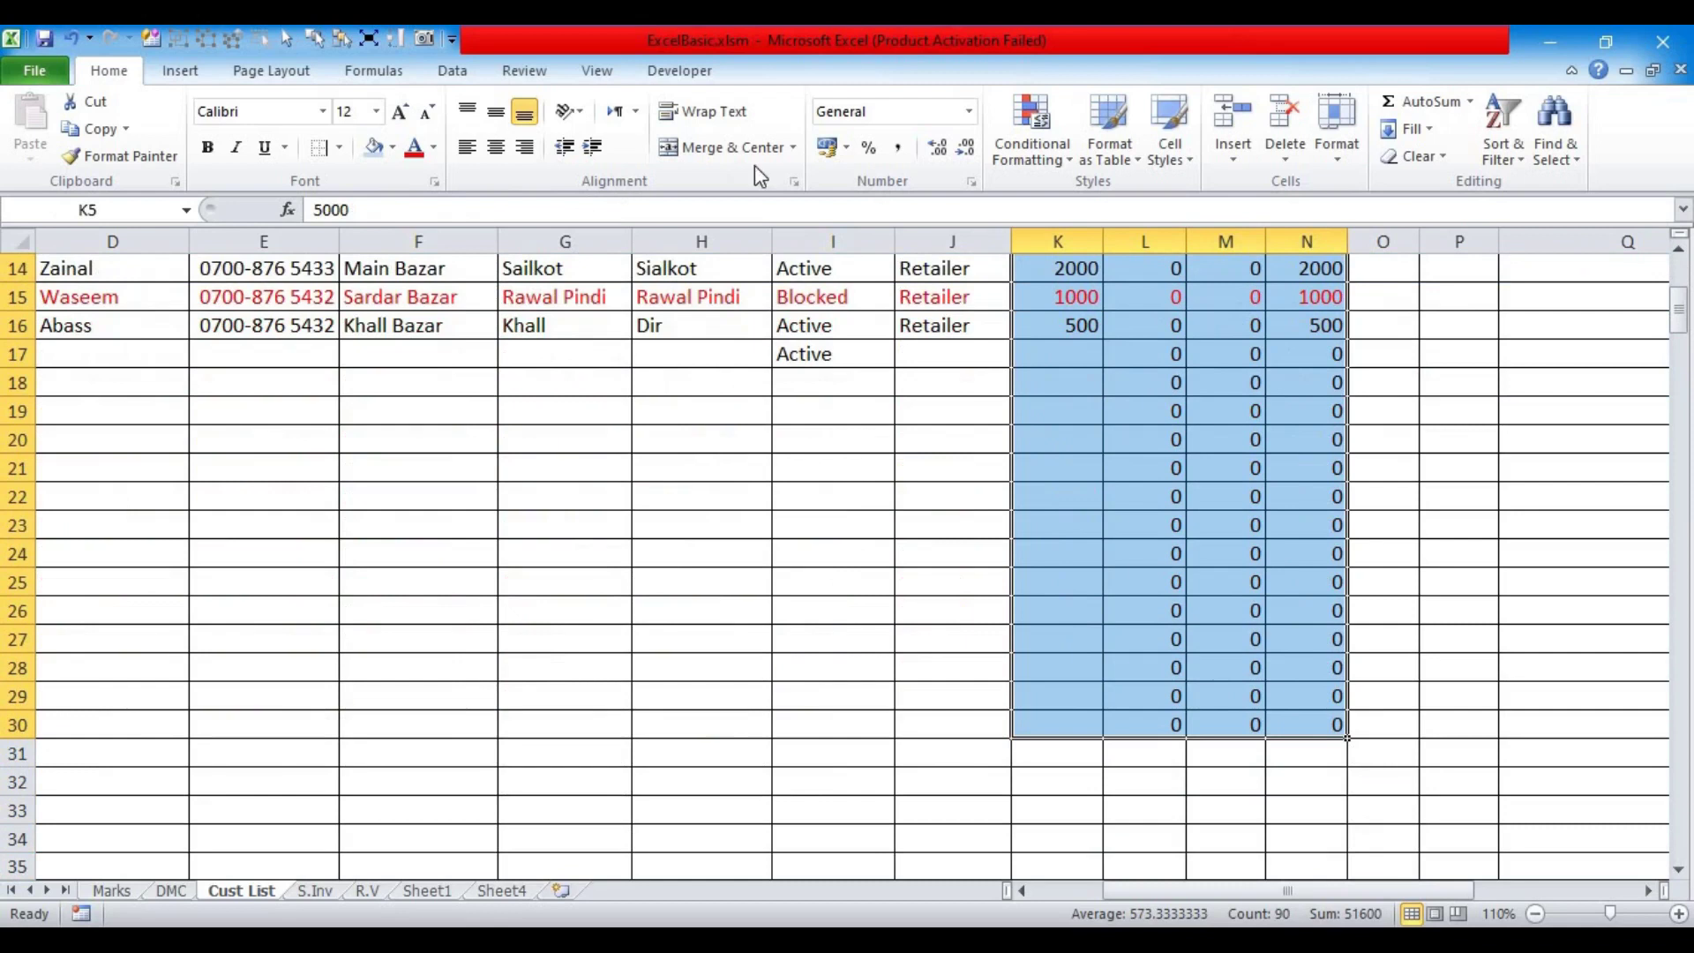
{"action": "left_click", "coordinate": [899, 150]}
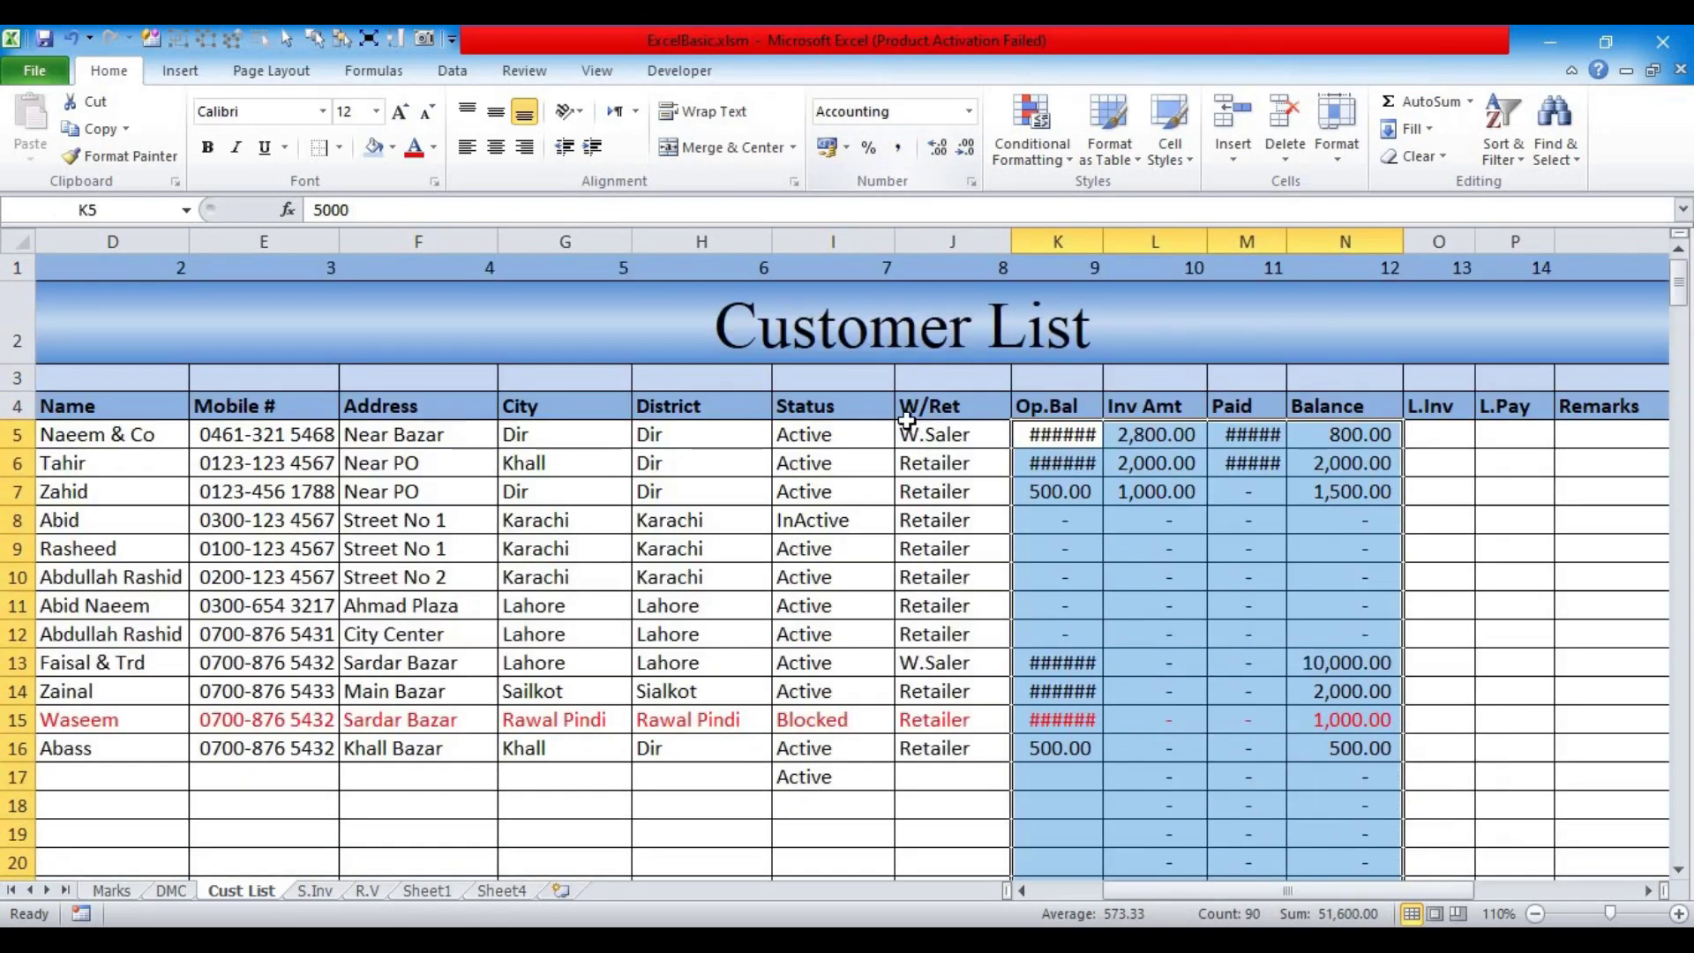
{"action": "left_click", "coordinate": [966, 150]}
{"action": "left_click", "coordinate": [967, 152]}
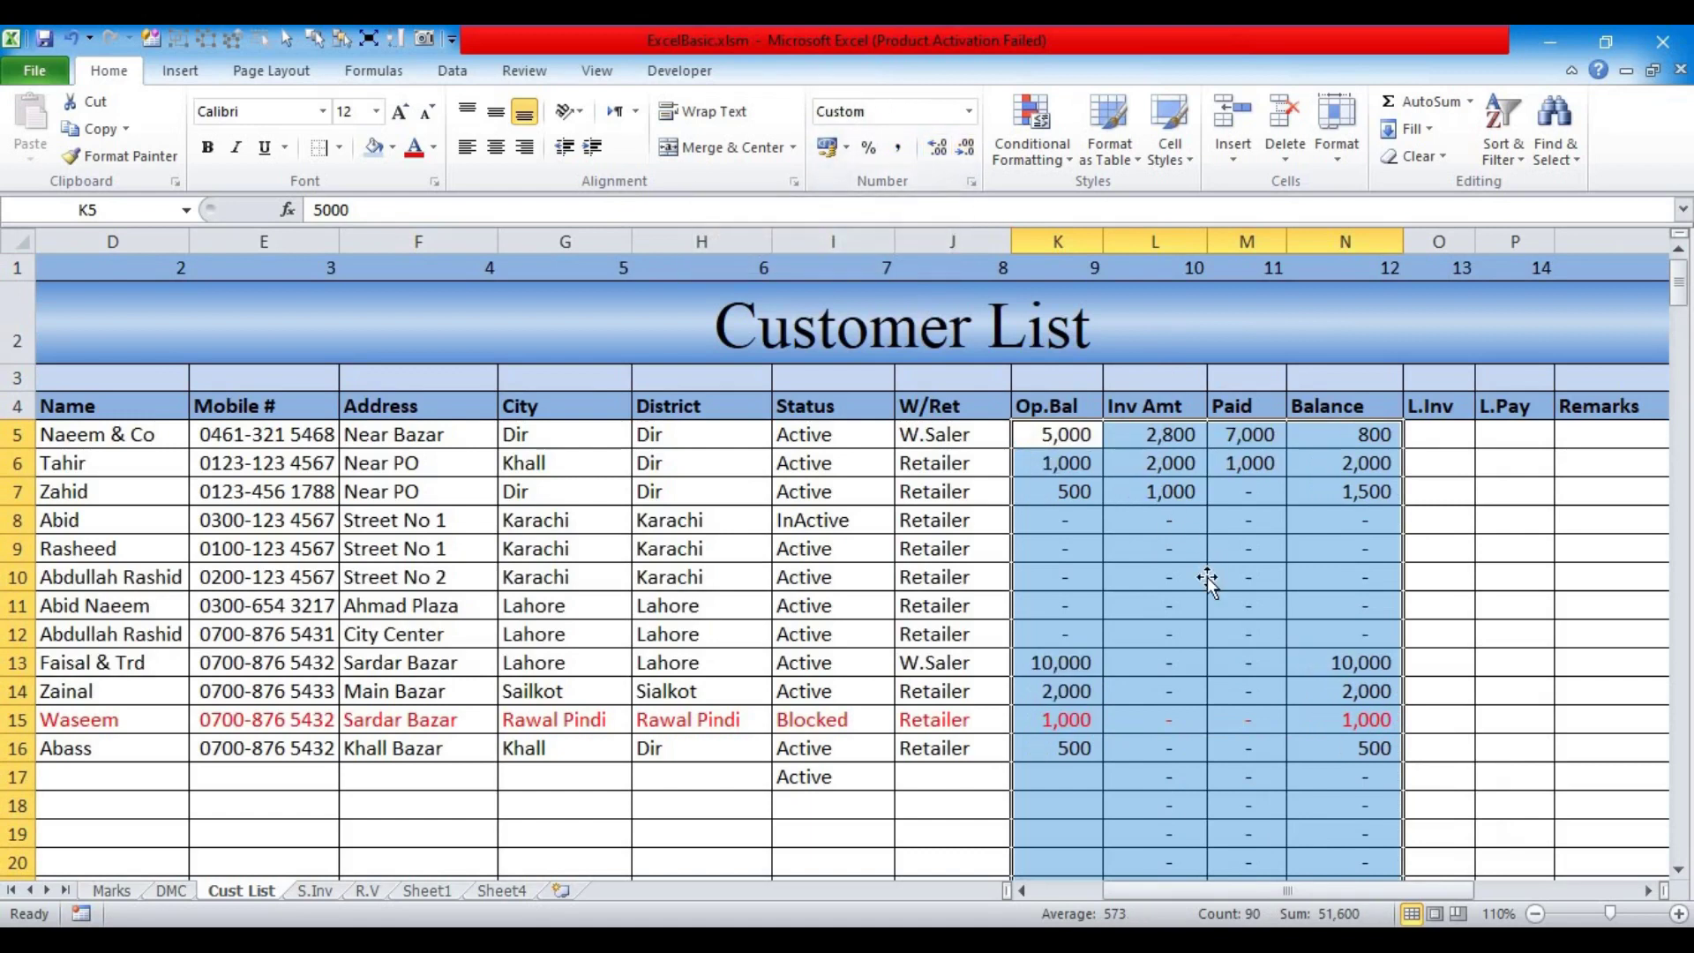
{"action": "left_click", "coordinate": [1210, 578]}
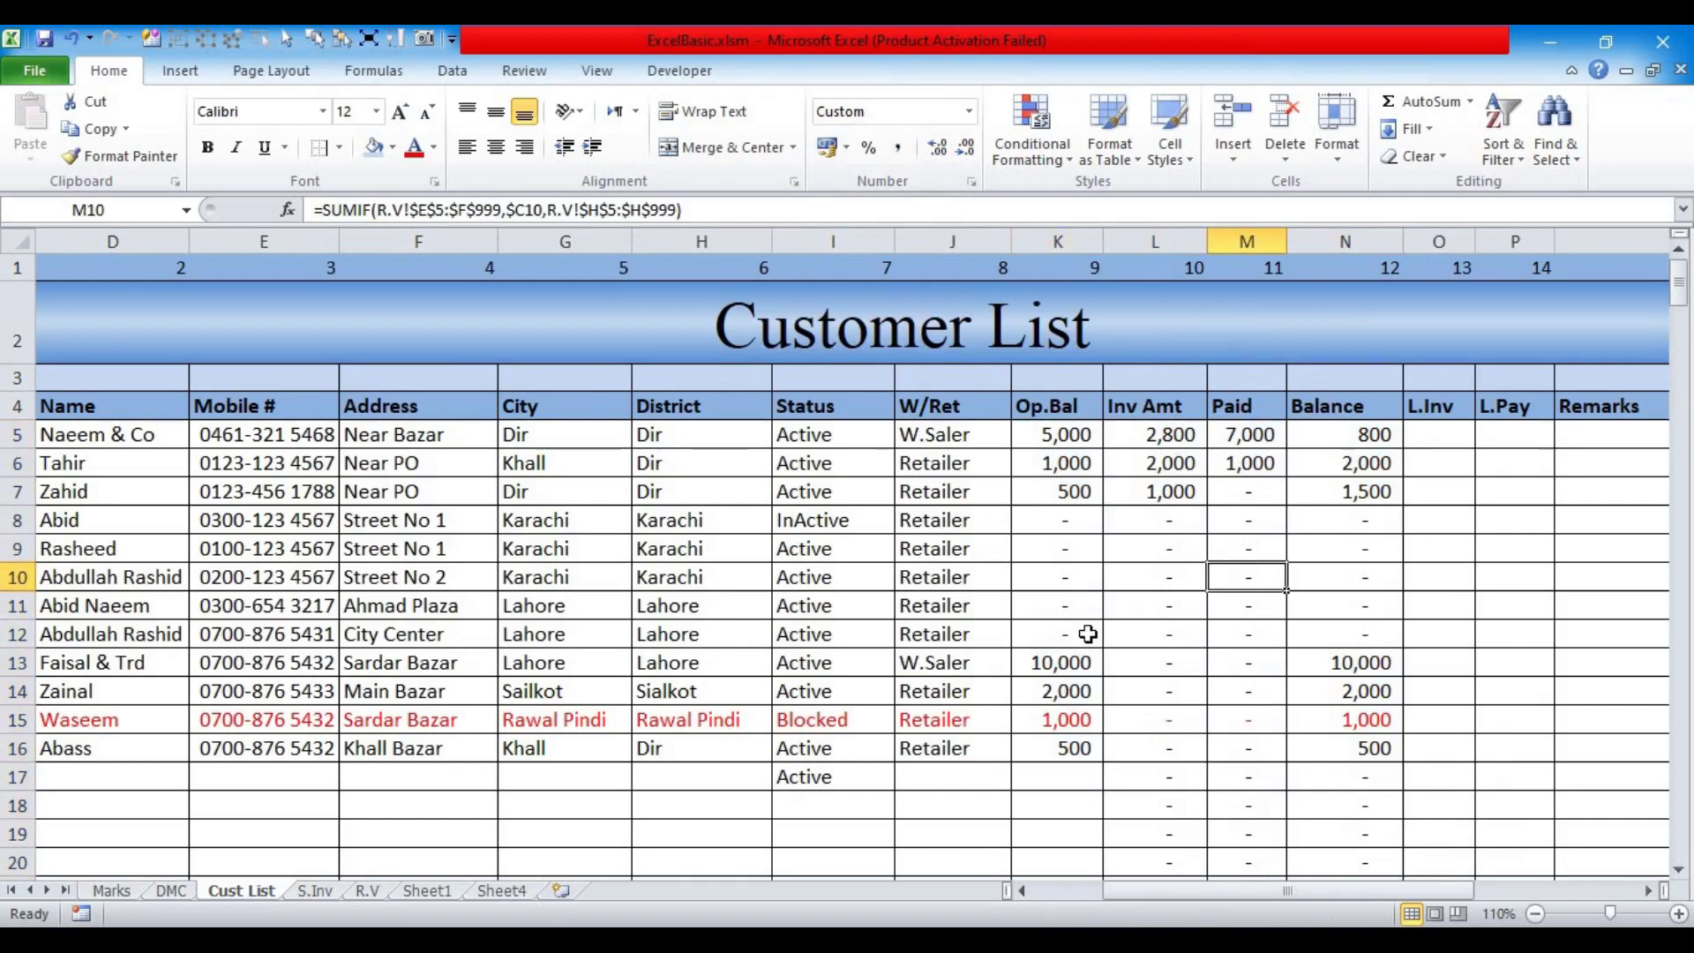
Step: Check customer 1's Op.Bal in K5 and Inv Amt formula in L5
{"action": "scroll", "coordinate": [423, 711], "scroll_direction": "left", "scroll_amount": 3}
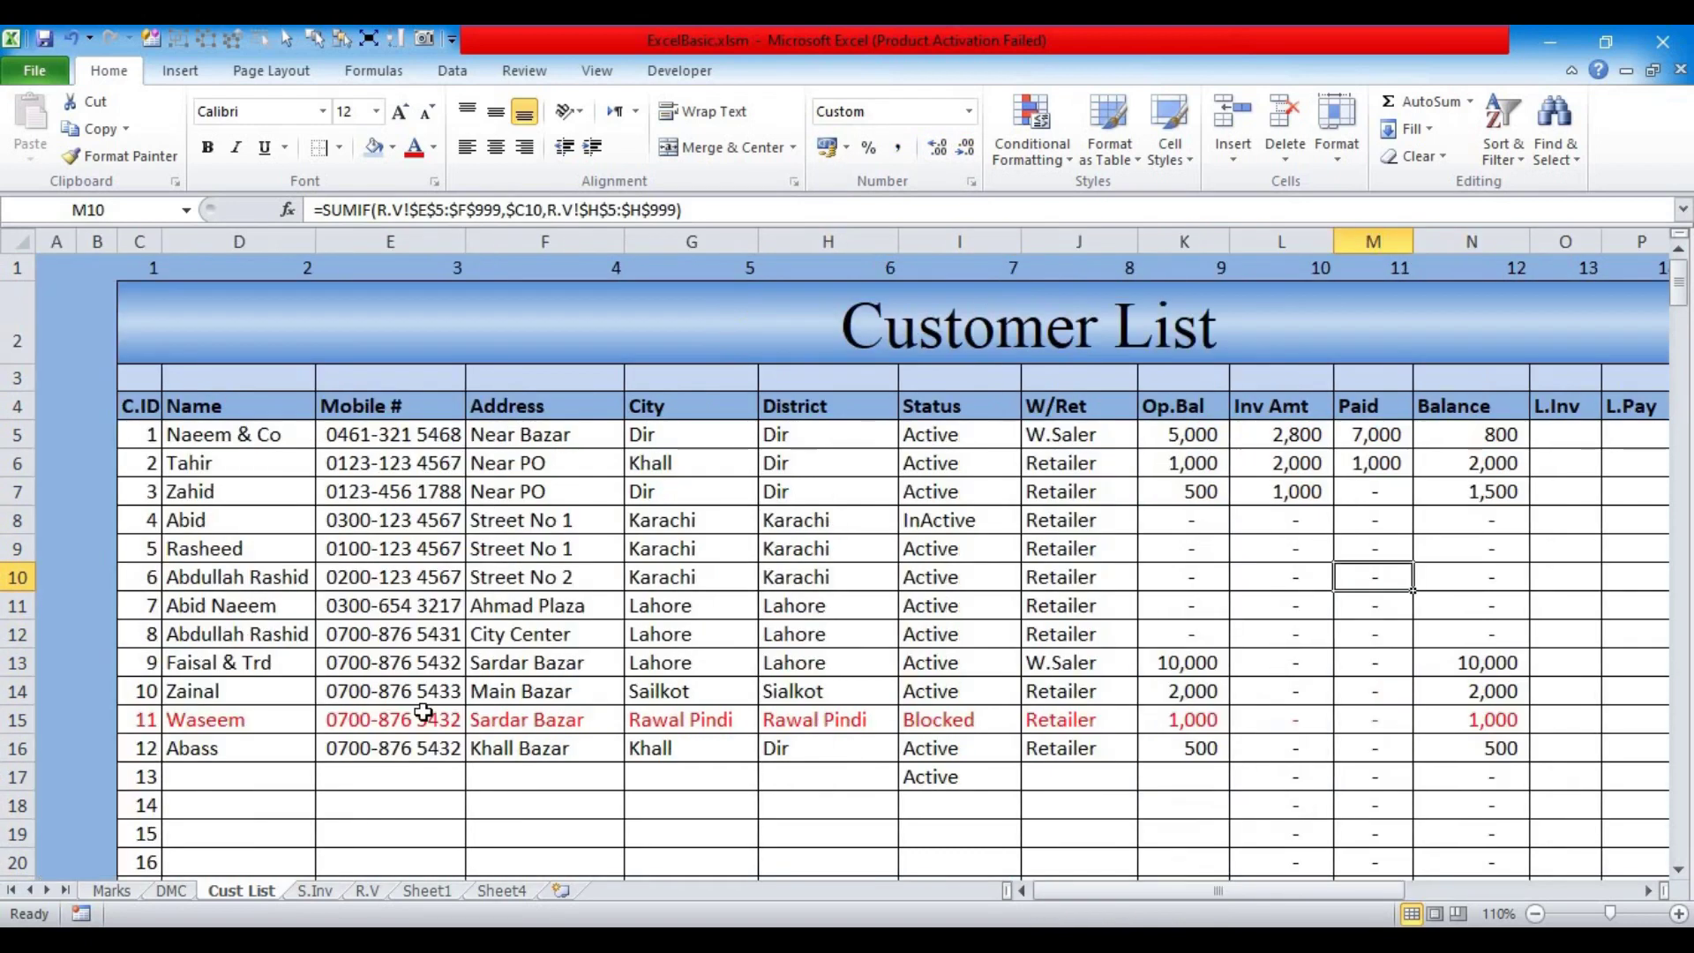
{"action": "left_click", "coordinate": [1162, 440]}
{"action": "left_click", "coordinate": [1295, 435]}
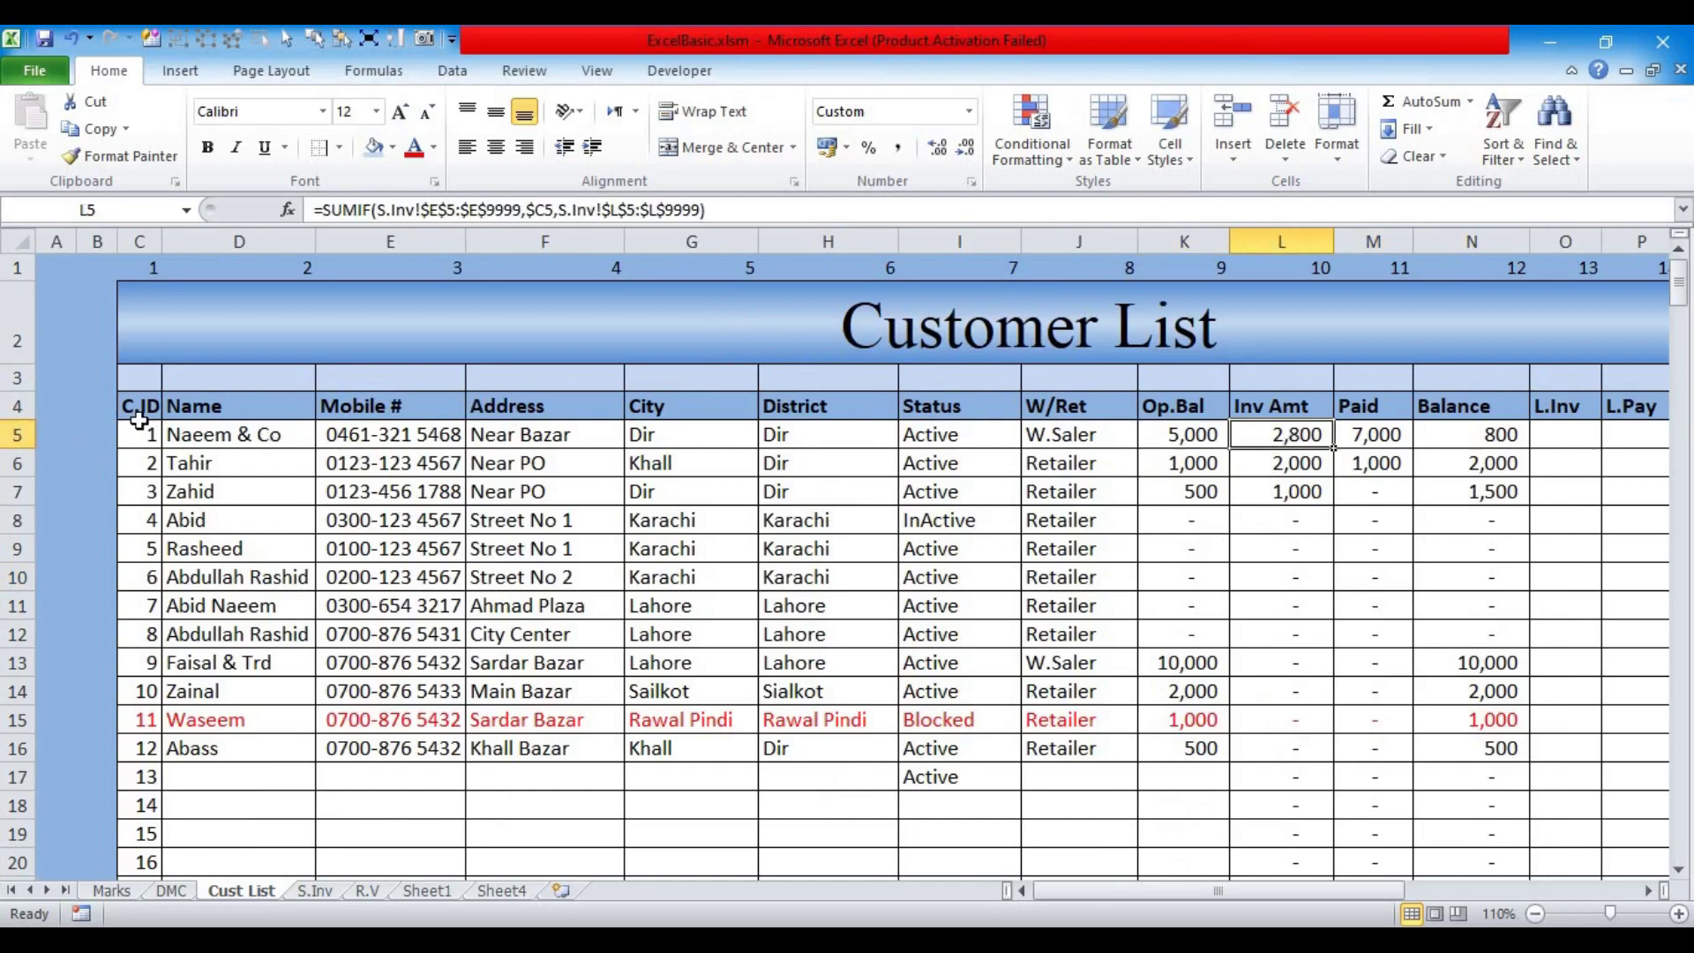
Step: On S.Inv, compare the customer IDs in E5 and E7 and their Net Amt values in L5 and L7
{"action": "left_click", "coordinate": [316, 891]}
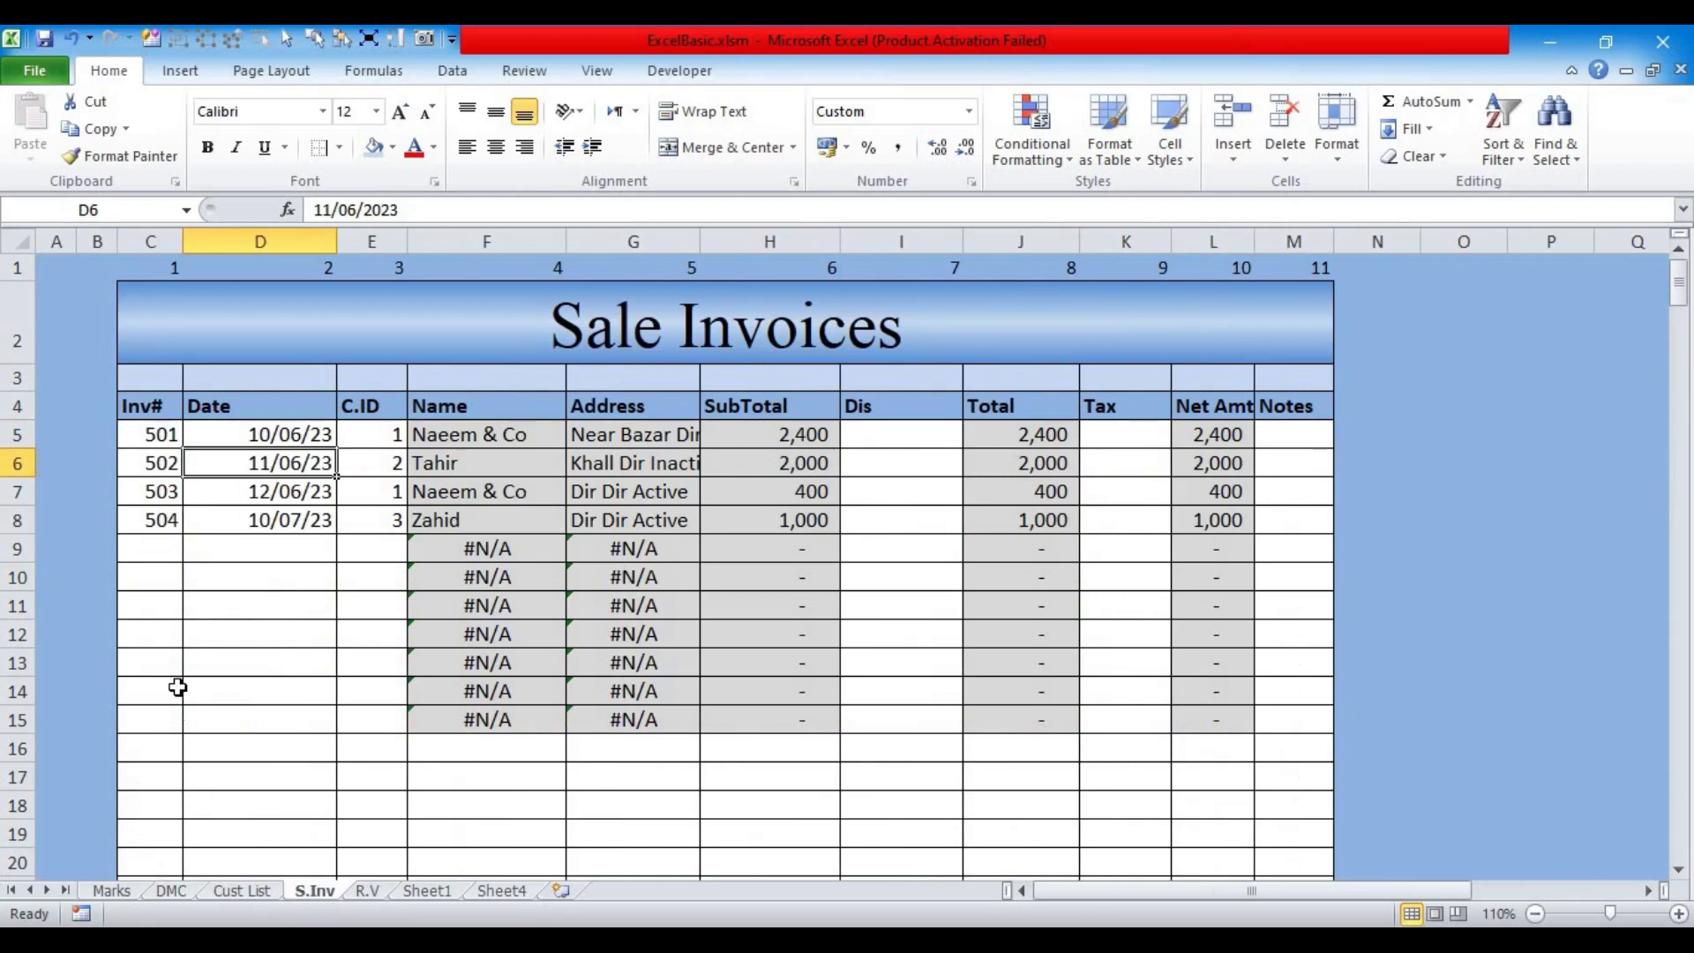
{"action": "left_click", "coordinate": [384, 435]}
{"action": "left_click", "coordinate": [390, 491]}
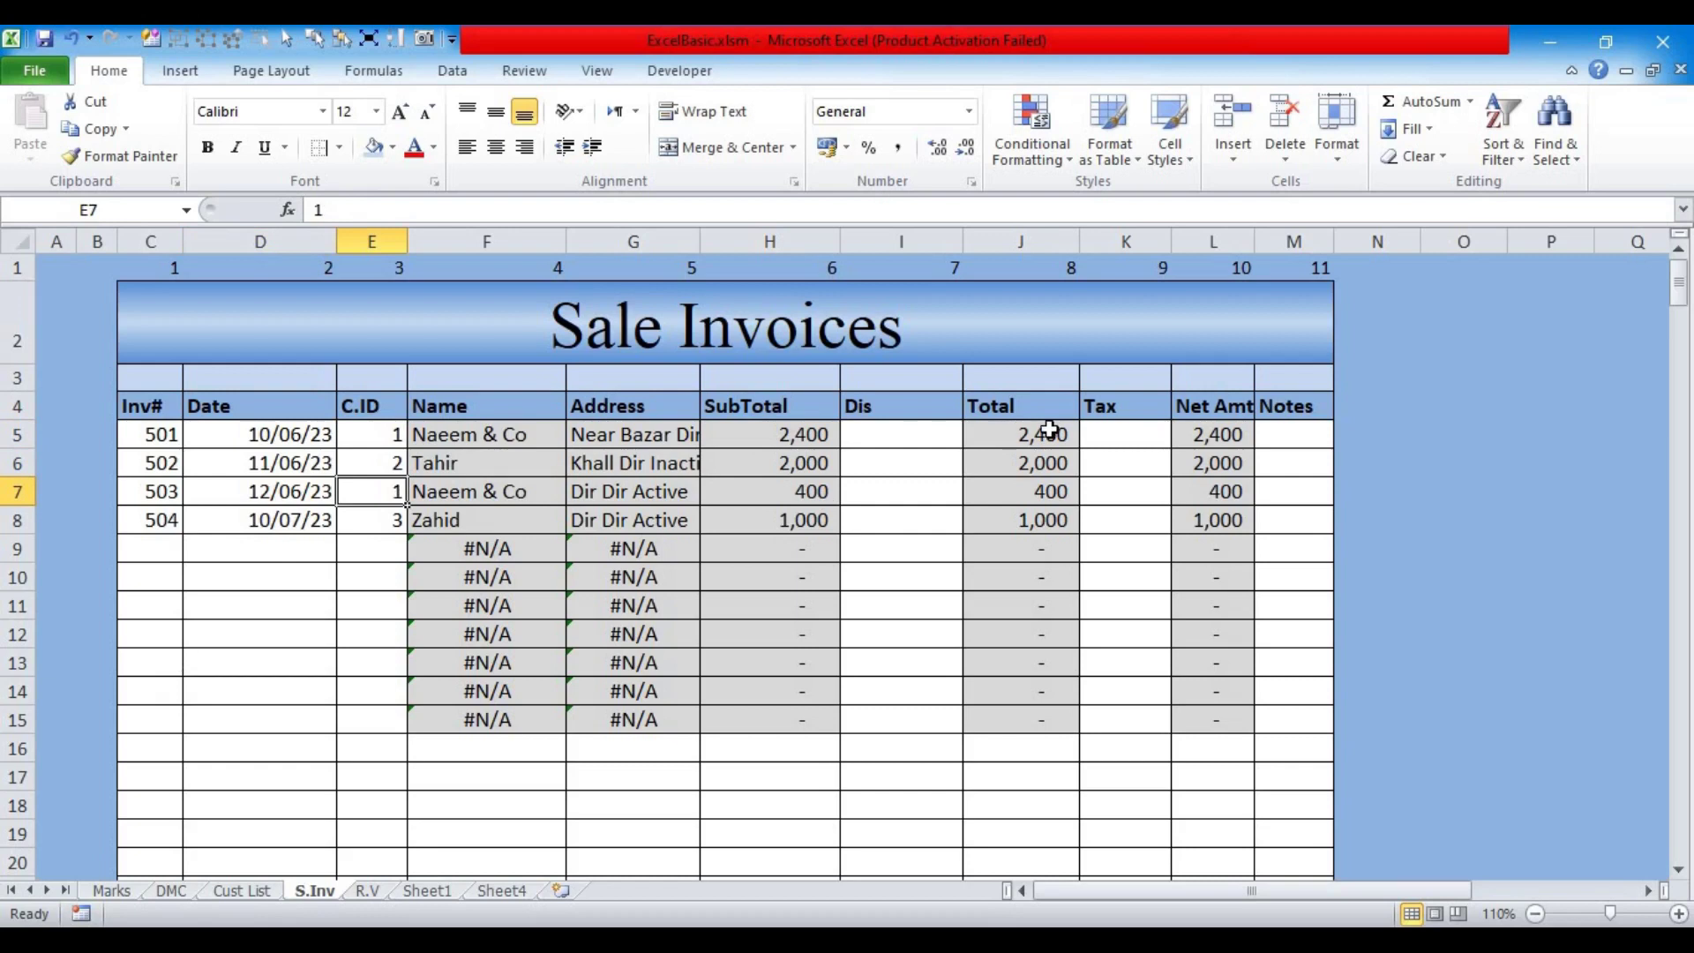
{"action": "left_click", "coordinate": [1211, 434]}
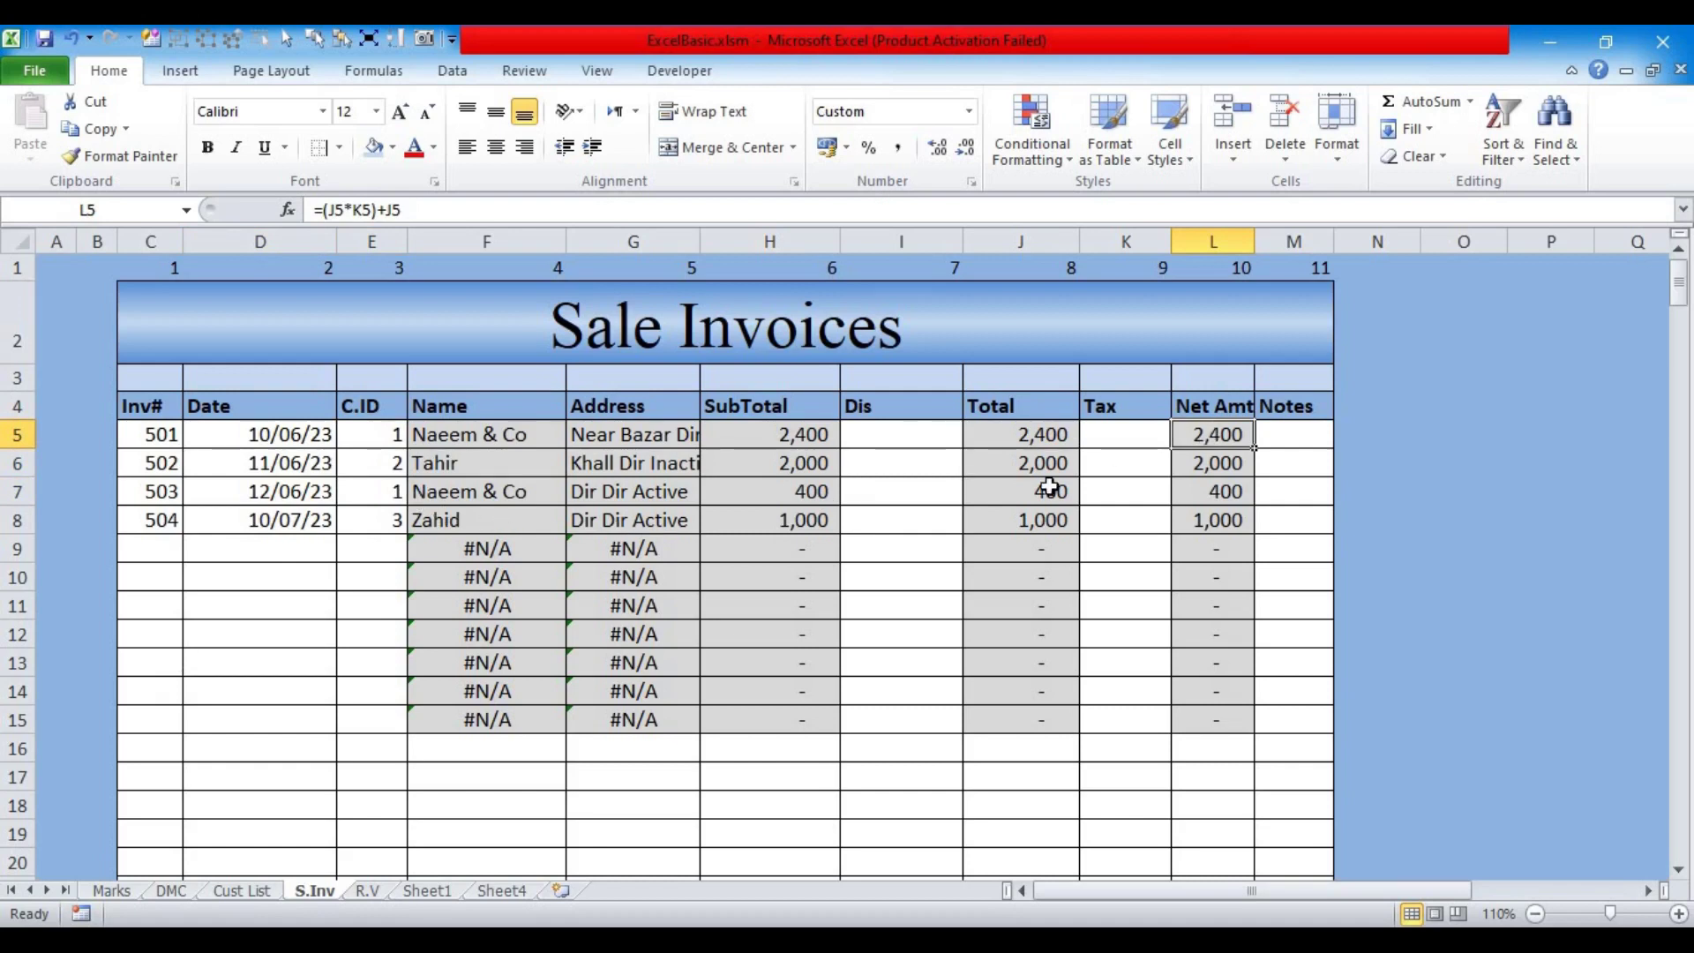
{"action": "left_click", "coordinate": [1208, 495], "text": "ctrl"}
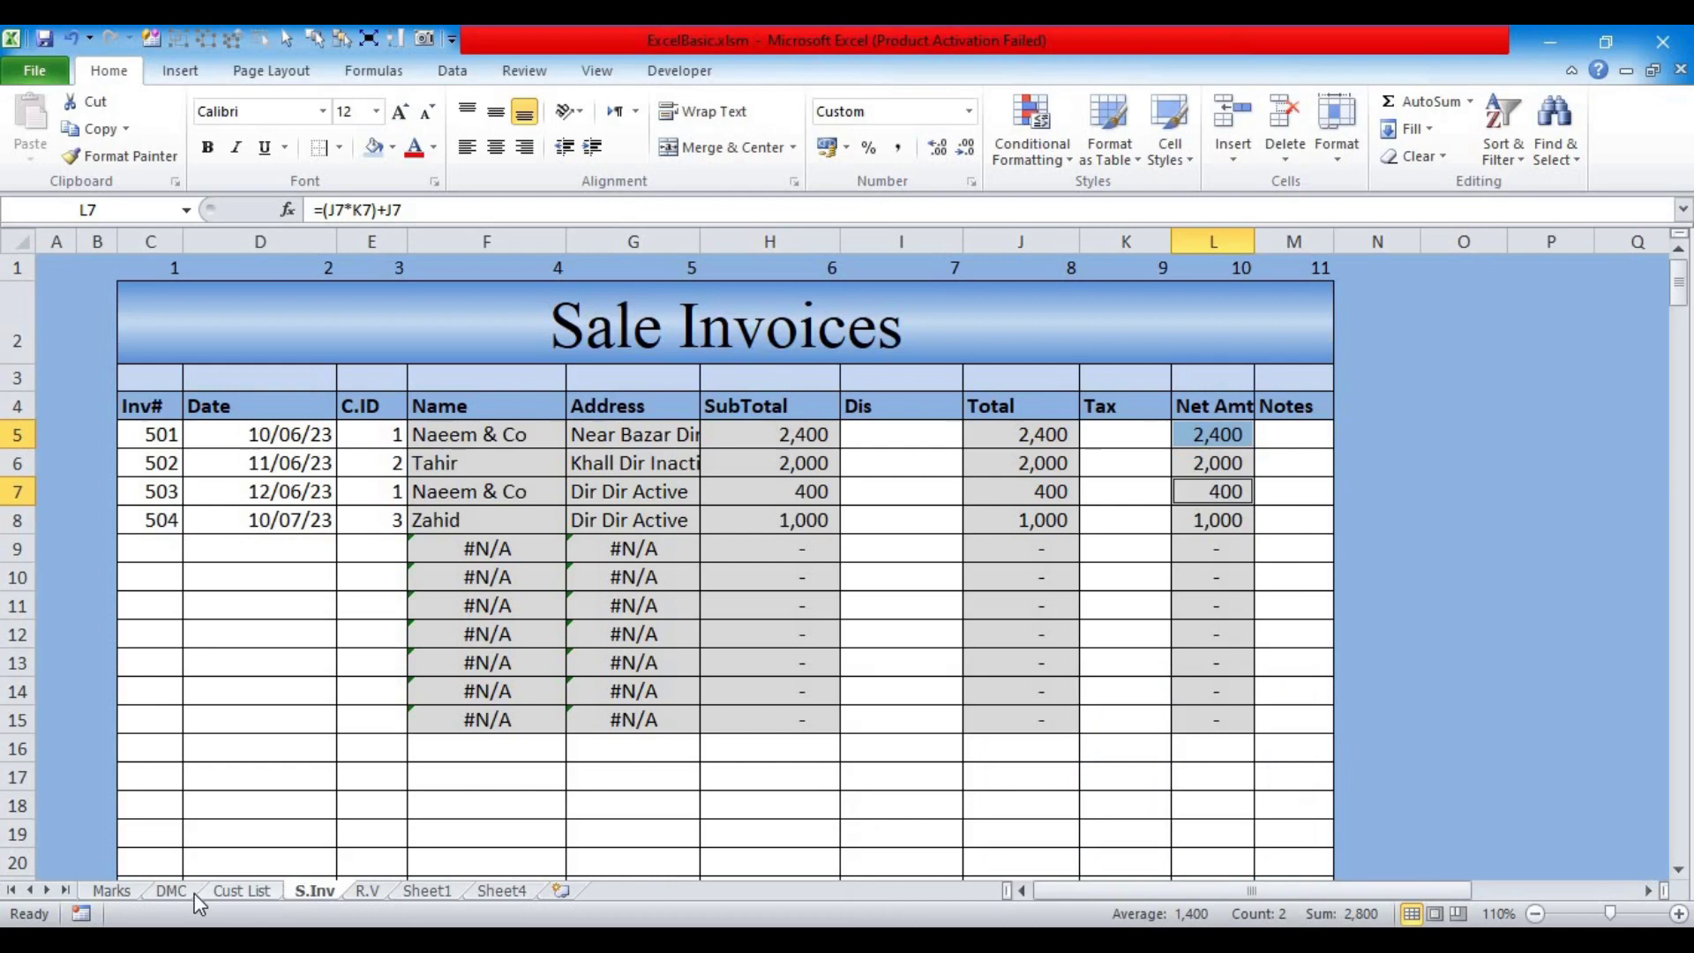
{"action": "left_click", "coordinate": [241, 890]}
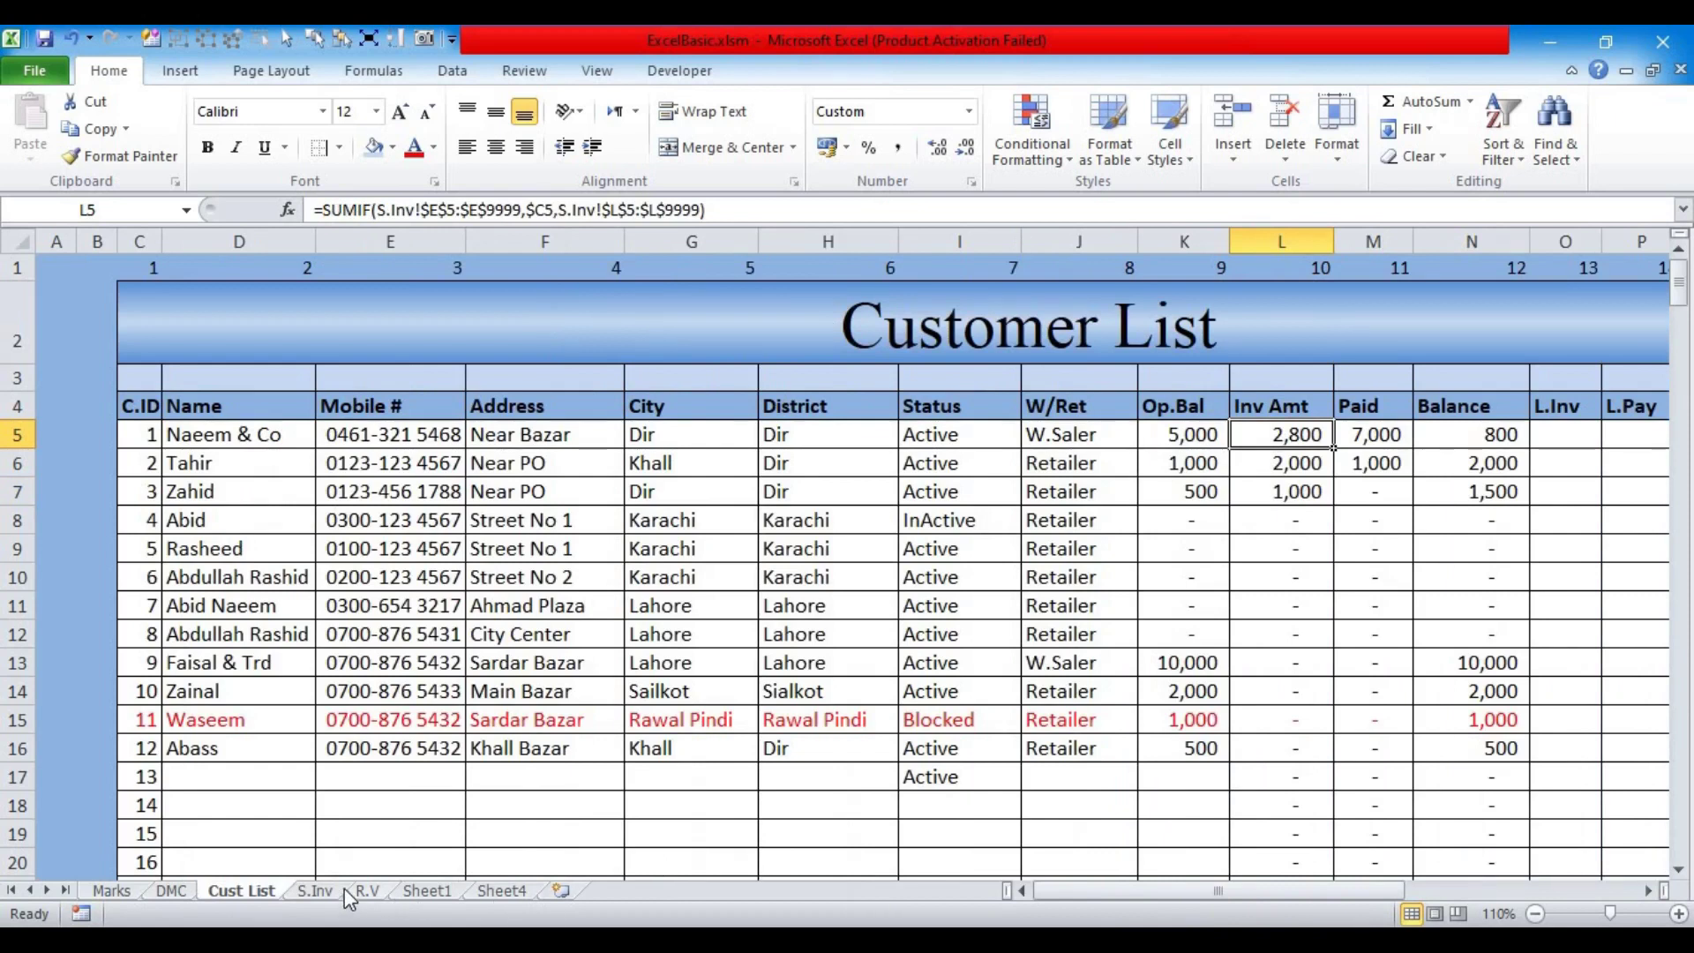
Step: Add invoice 505 dated 11/7 for customer 1 in the next S.Inv row
{"action": "left_click", "coordinate": [316, 890]}
{"action": "left_click", "coordinate": [150, 548]}
{"action": "type", "text": "505"}
{"action": "key", "text": "Tab"}
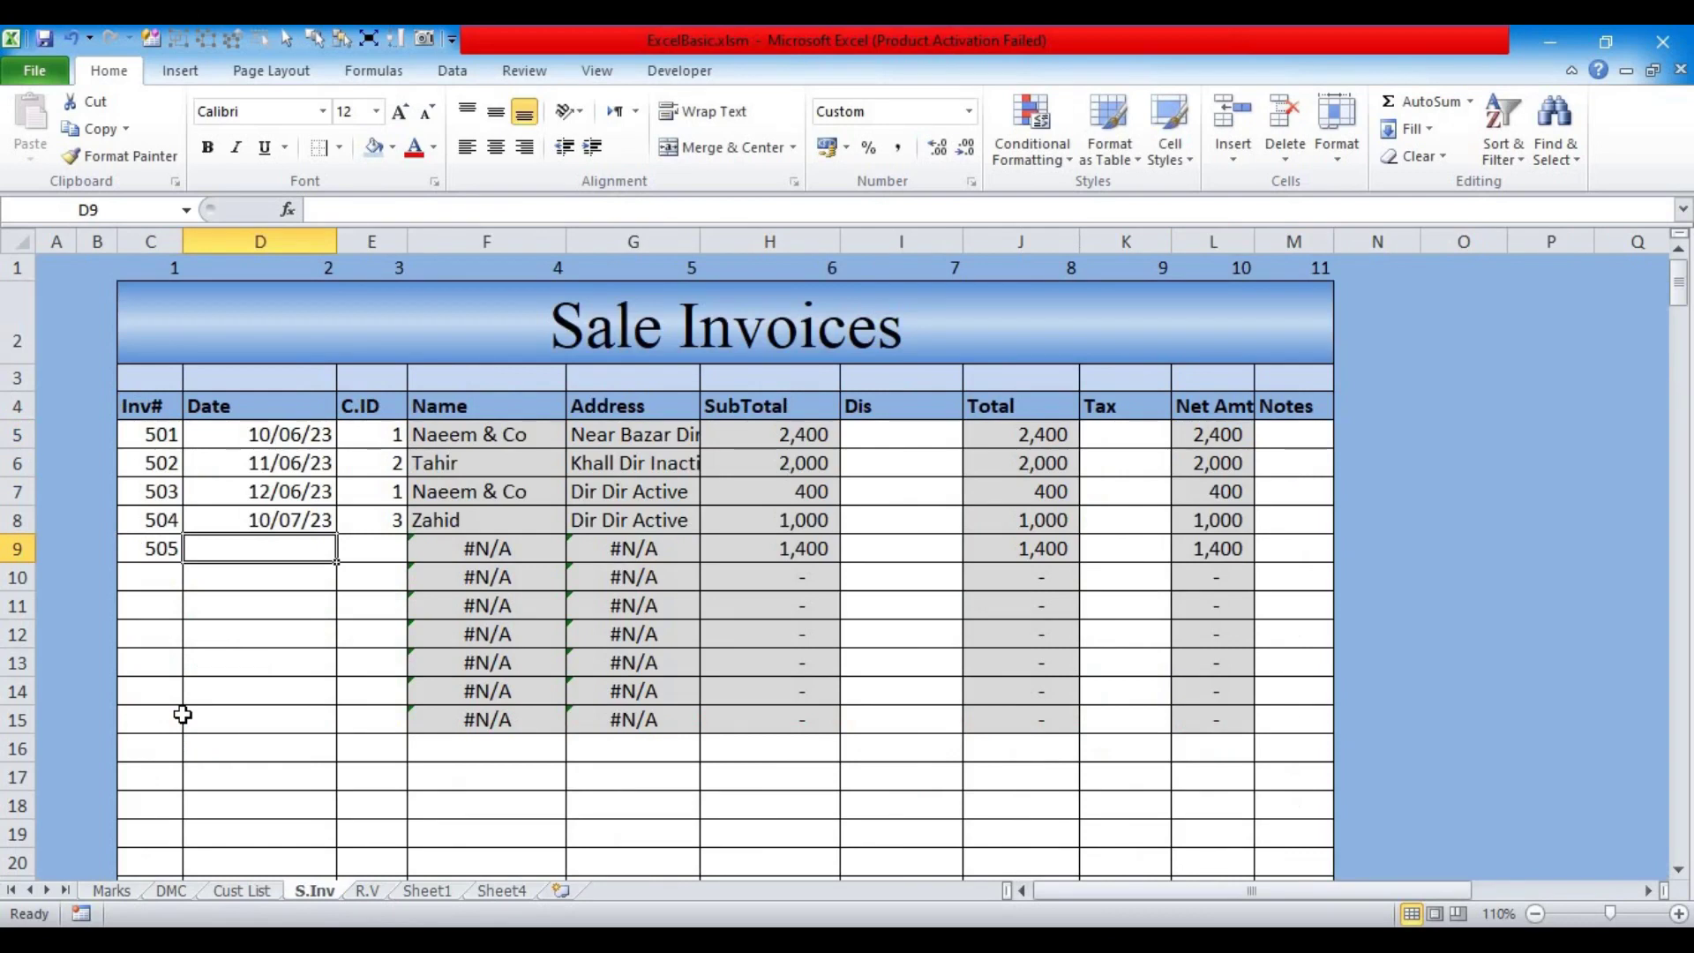
{"action": "type", "text": "11/7"}
{"action": "key", "text": "Tab"}
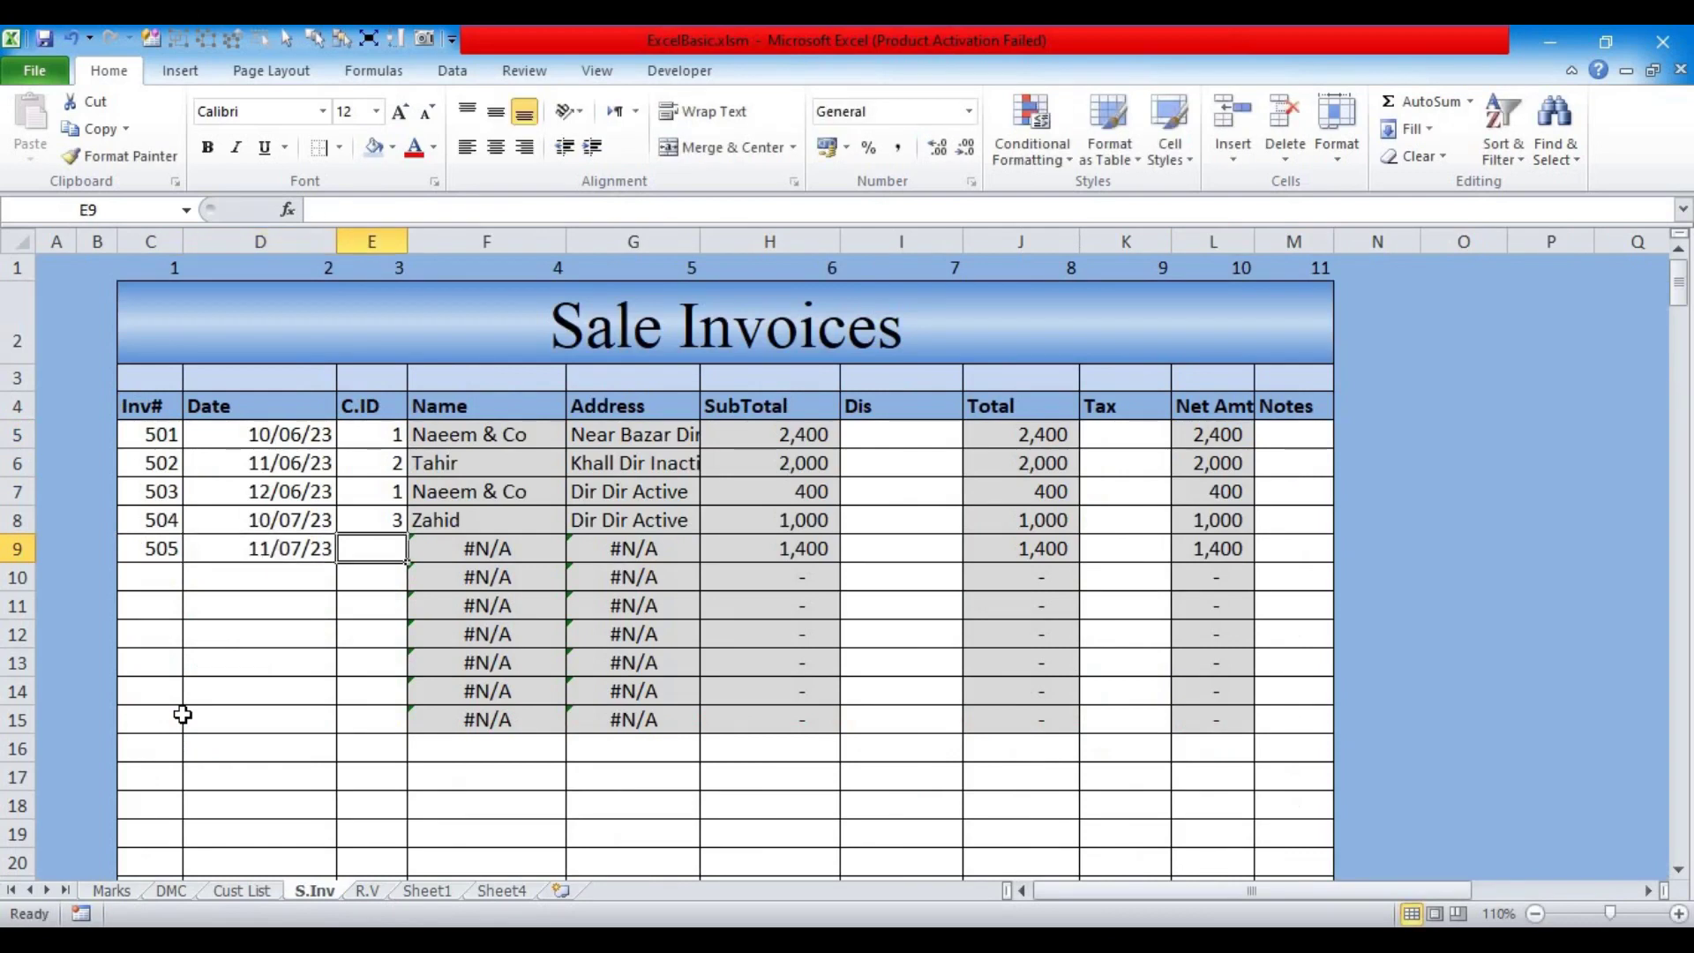
{"action": "type", "text": "1"}
{"action": "key", "text": "Tab"}
{"action": "key", "text": "Tab"}
{"action": "key", "text": "Tab"}
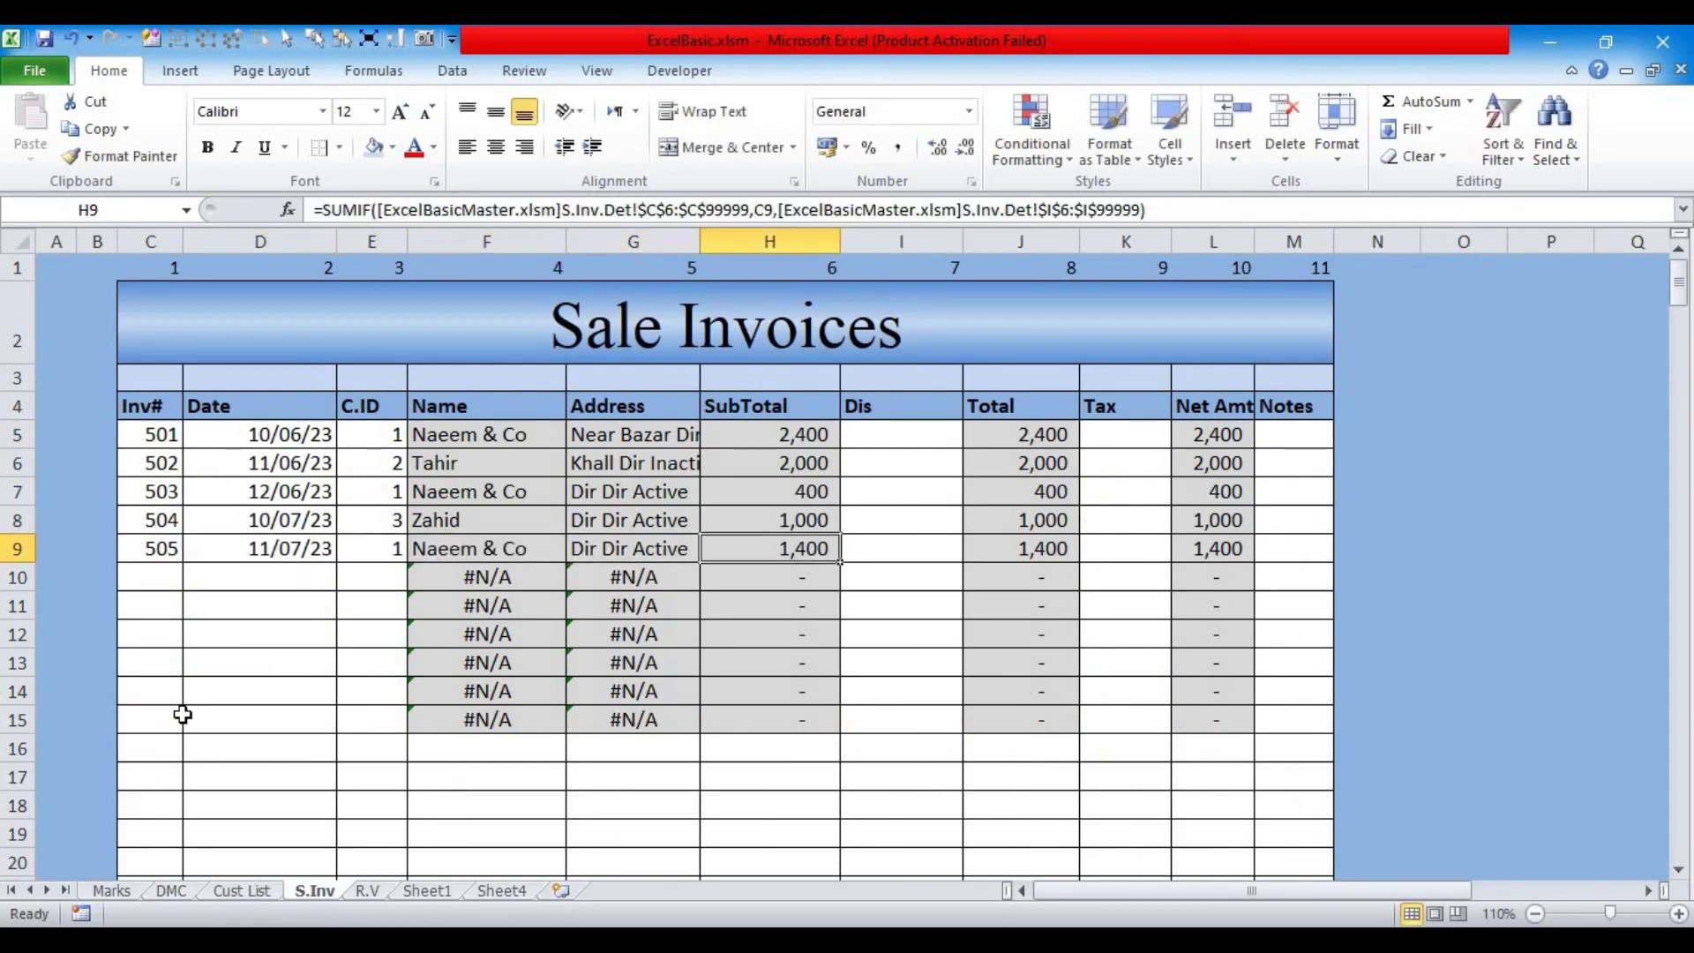
Step: Select customer 1's net amounts in L5, L7 and L9 to check their total
{"action": "left_click", "coordinate": [1195, 442]}
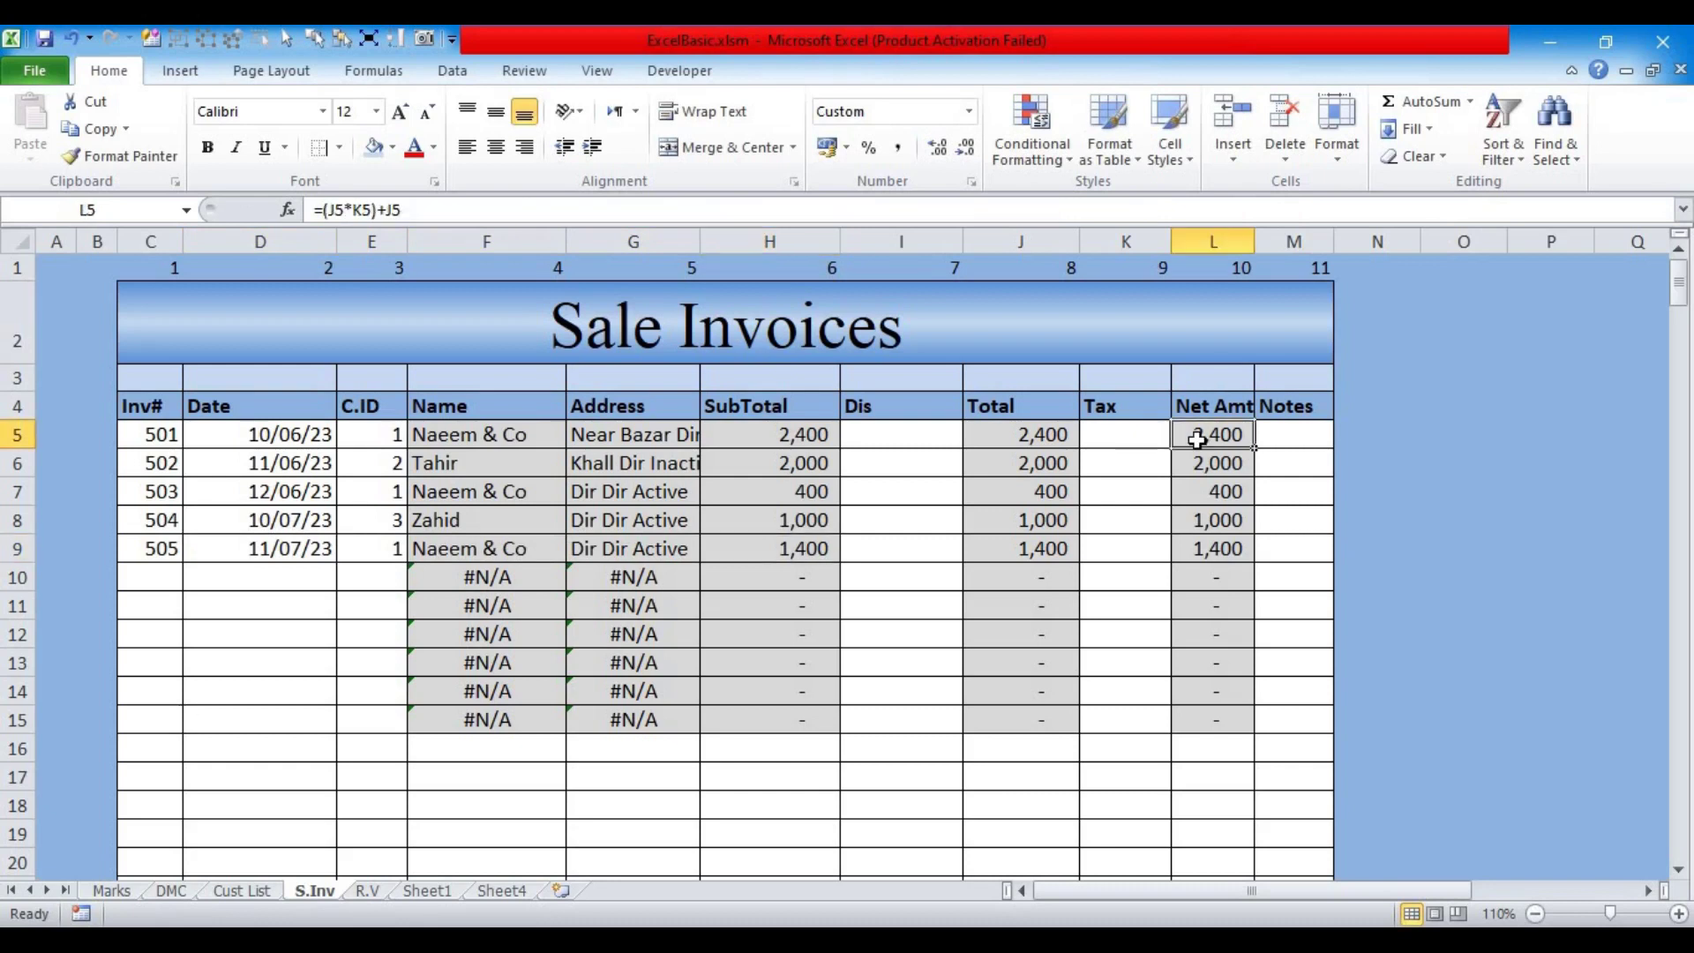
{"action": "left_click", "coordinate": [1196, 491], "text": "ctrl"}
{"action": "left_click", "coordinate": [1214, 554], "text": "ctrl"}
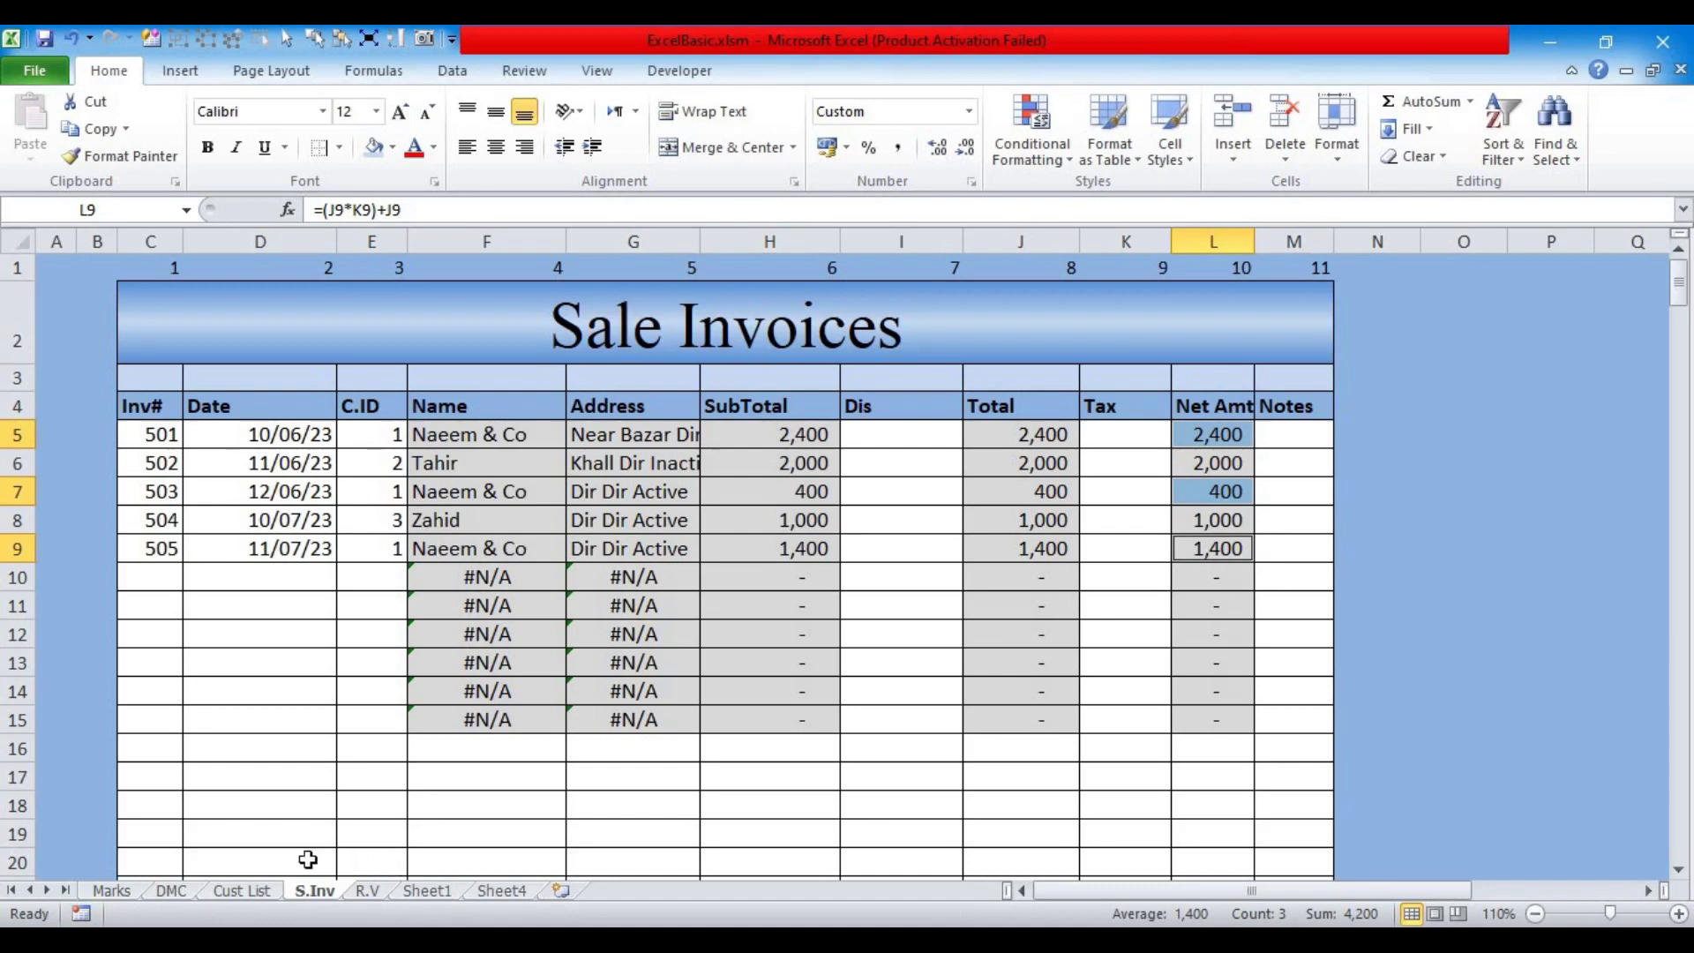
{"action": "left_click", "coordinate": [243, 891]}
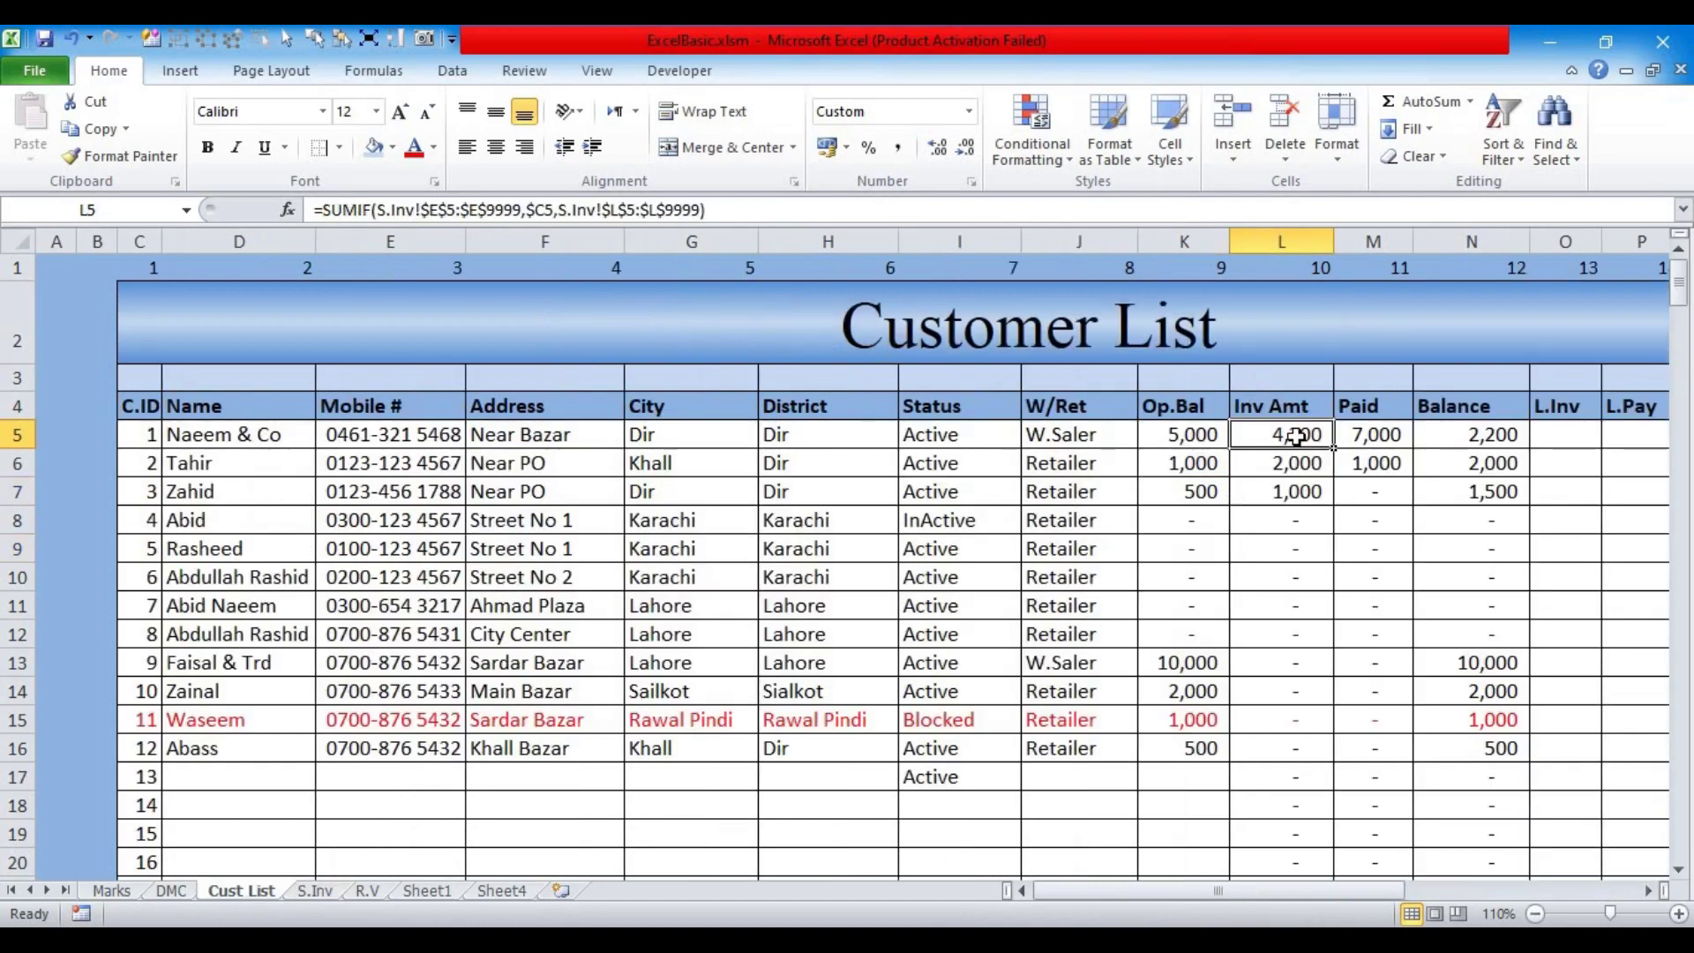
{"action": "left_click", "coordinate": [1370, 434]}
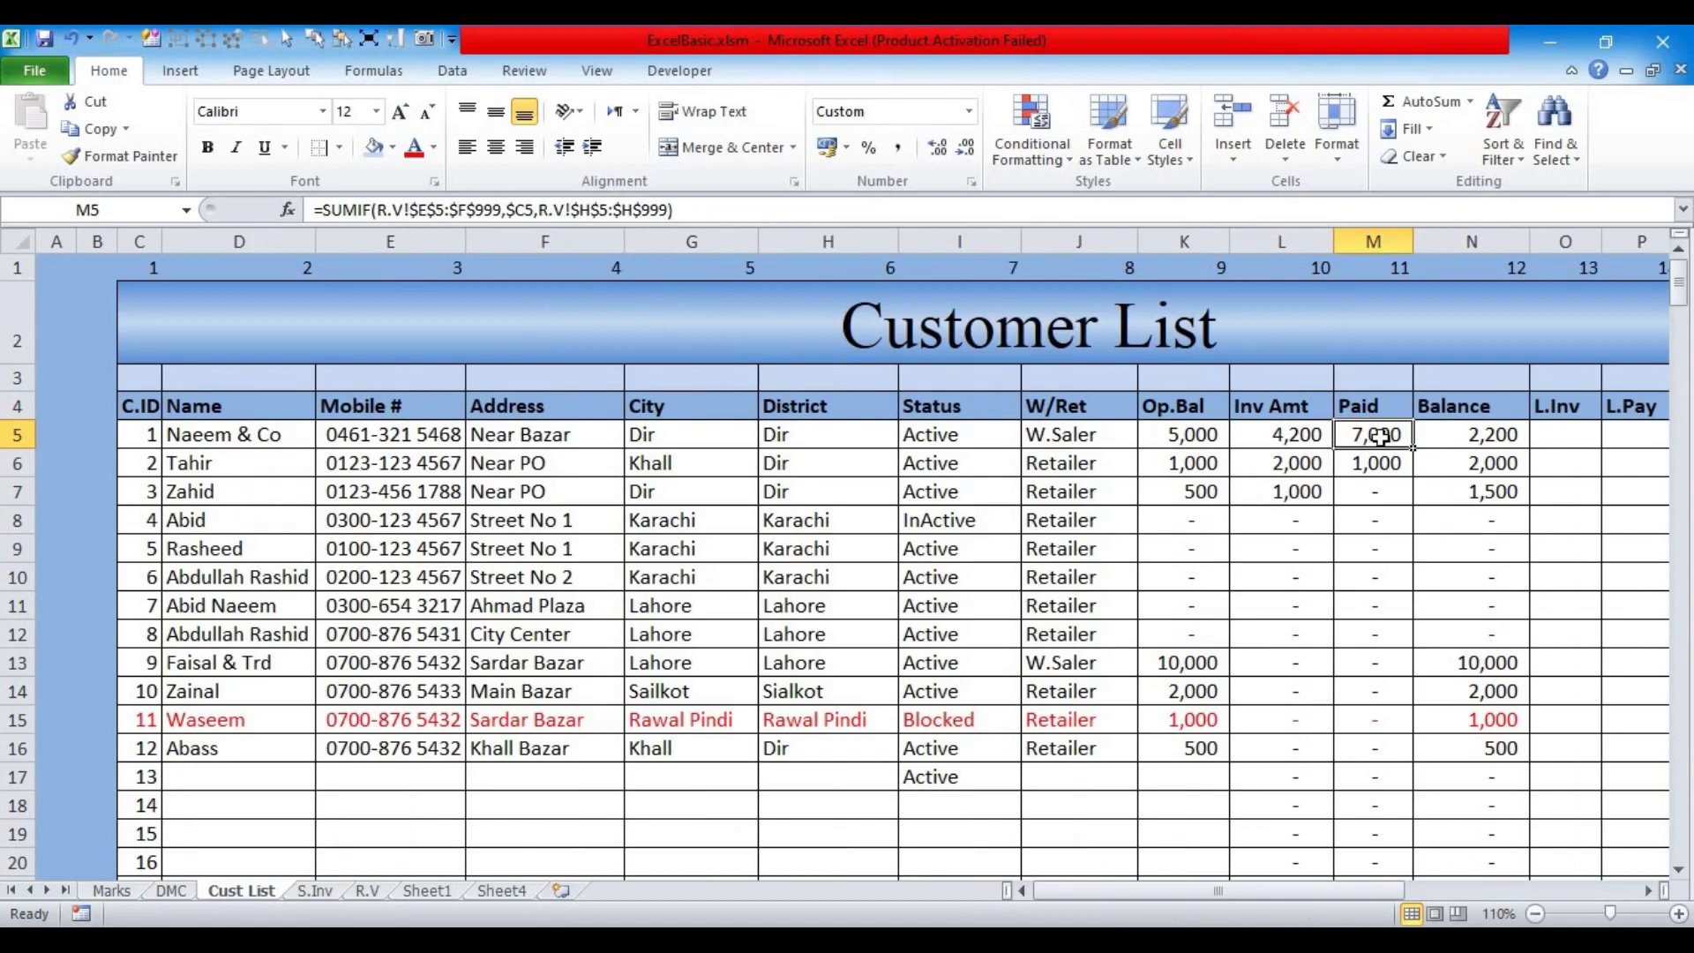
{"action": "left_click", "coordinate": [369, 891]}
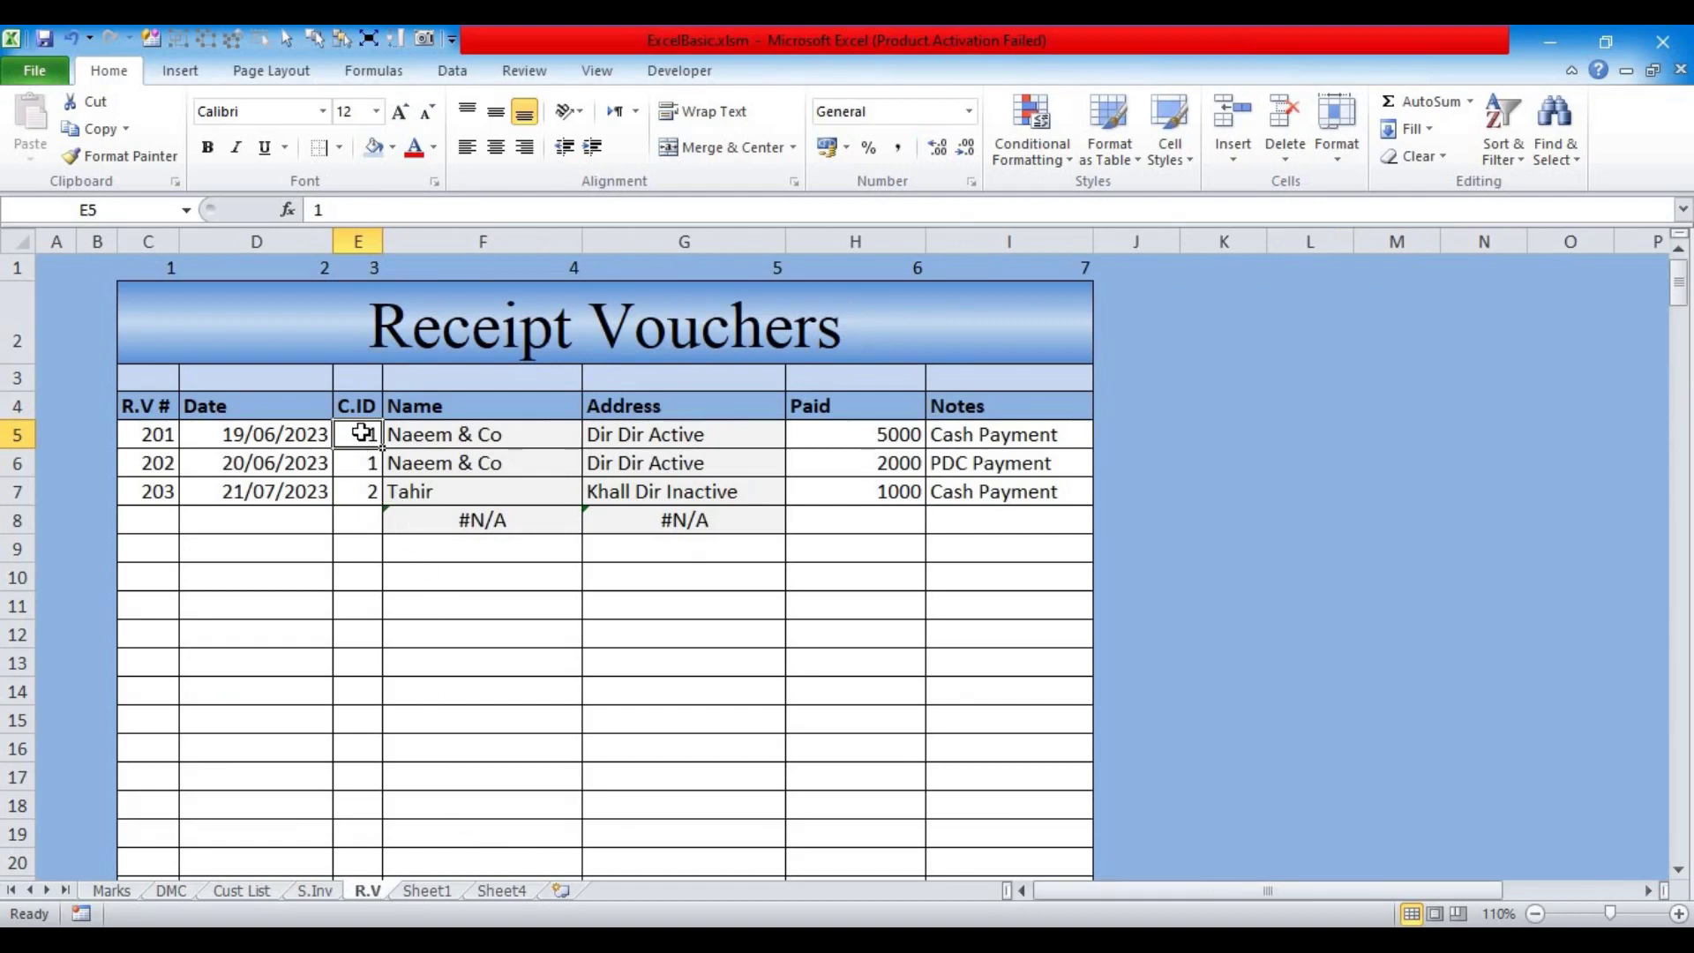
{"action": "left_click", "coordinate": [838, 434]}
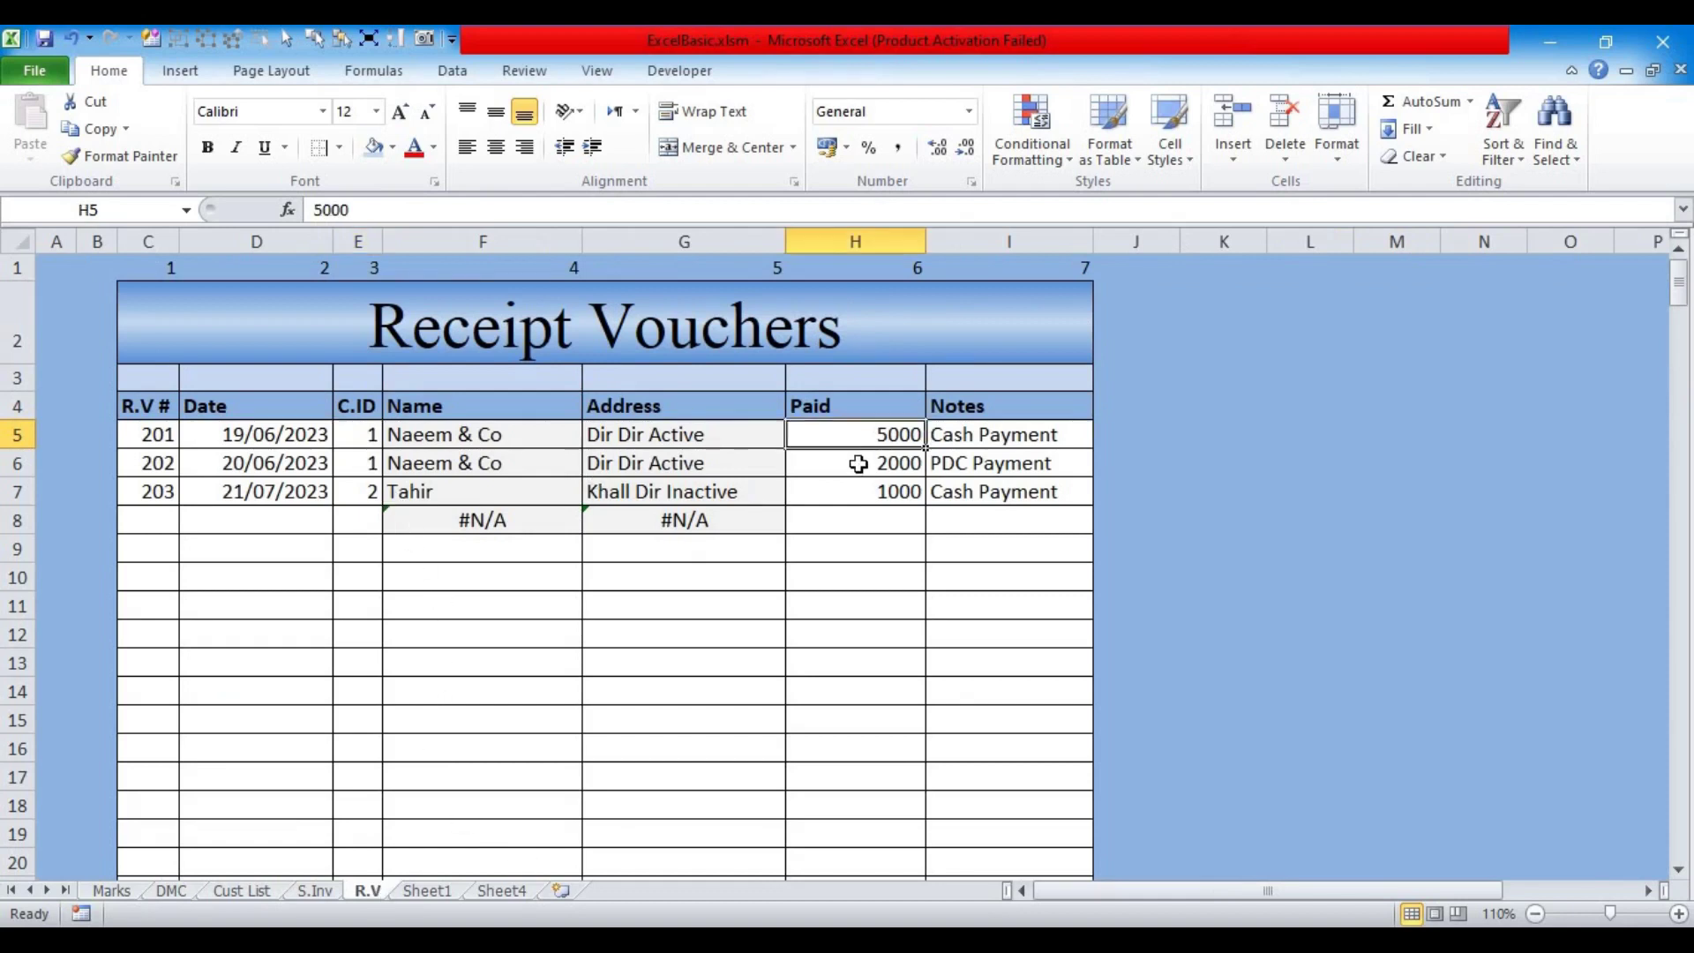
{"action": "left_click_drag", "start_coordinate": [847, 435], "coordinate": [848, 462]}
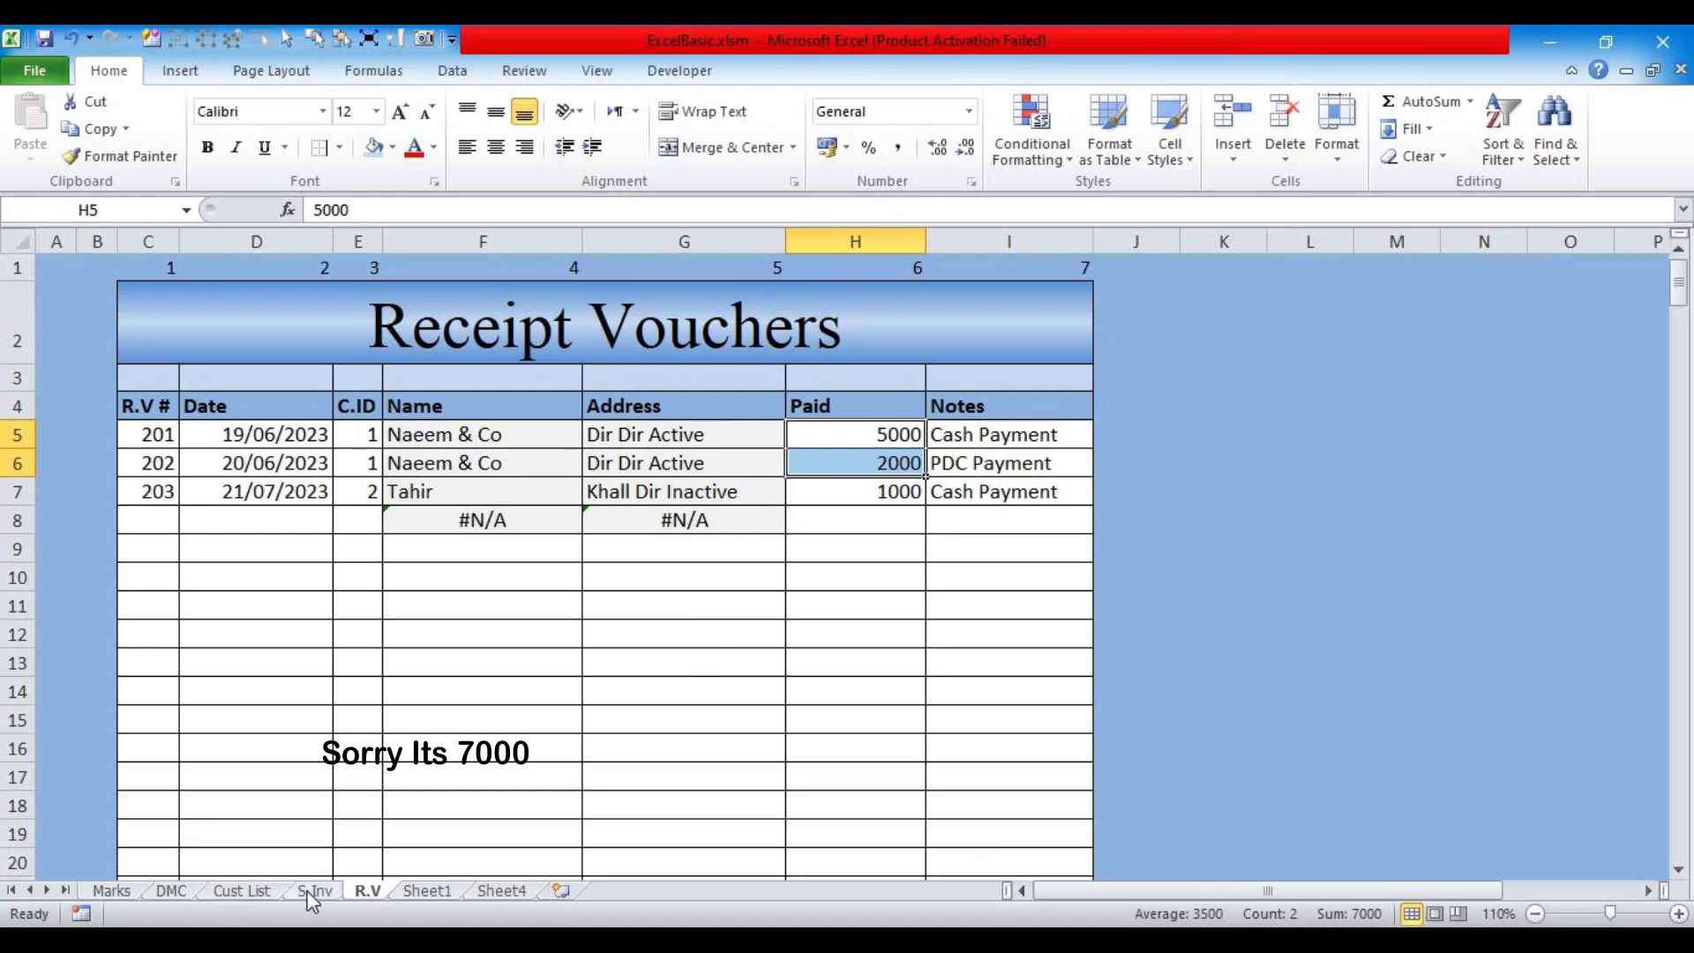
{"action": "left_click", "coordinate": [262, 892]}
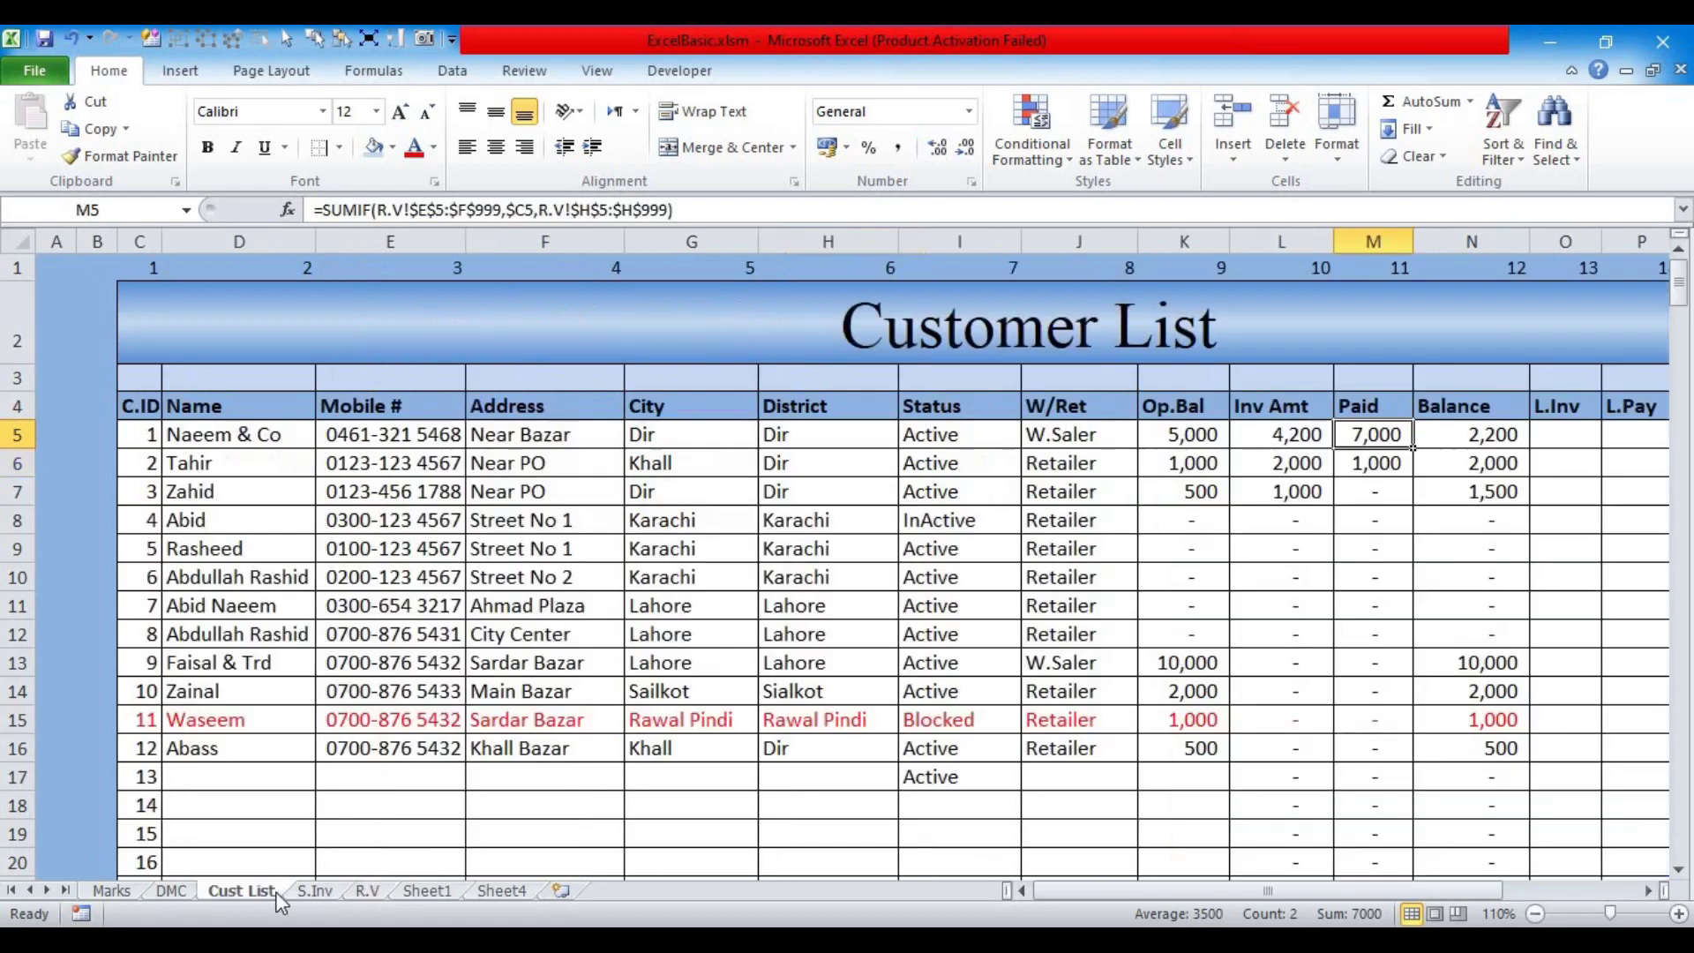
{"action": "left_click", "coordinate": [1648, 891]}
{"action": "left_click", "coordinate": [1648, 891]}
{"action": "left_click", "coordinate": [1648, 891]}
{"action": "left_click", "coordinate": [1648, 891]}
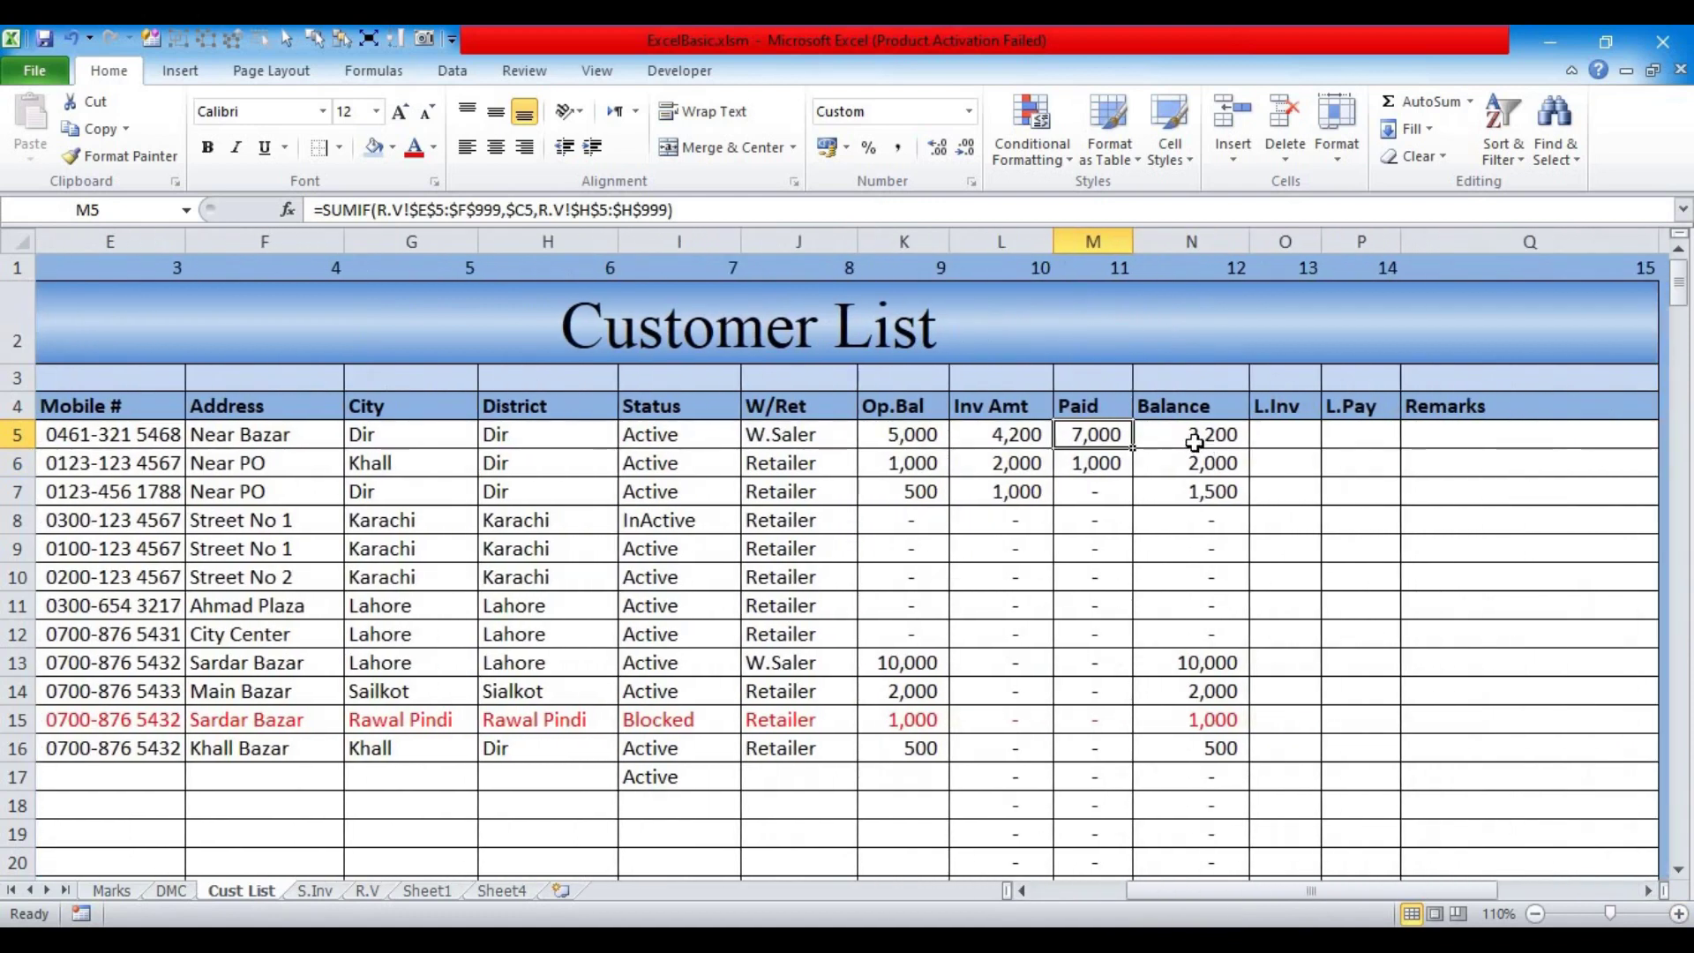
Step: Bold the Balance values in N5:N30 and widen the L.Inv column O
{"action": "left_click", "coordinate": [1185, 437]}
{"action": "key", "text": "ctrl+shift+Down"}
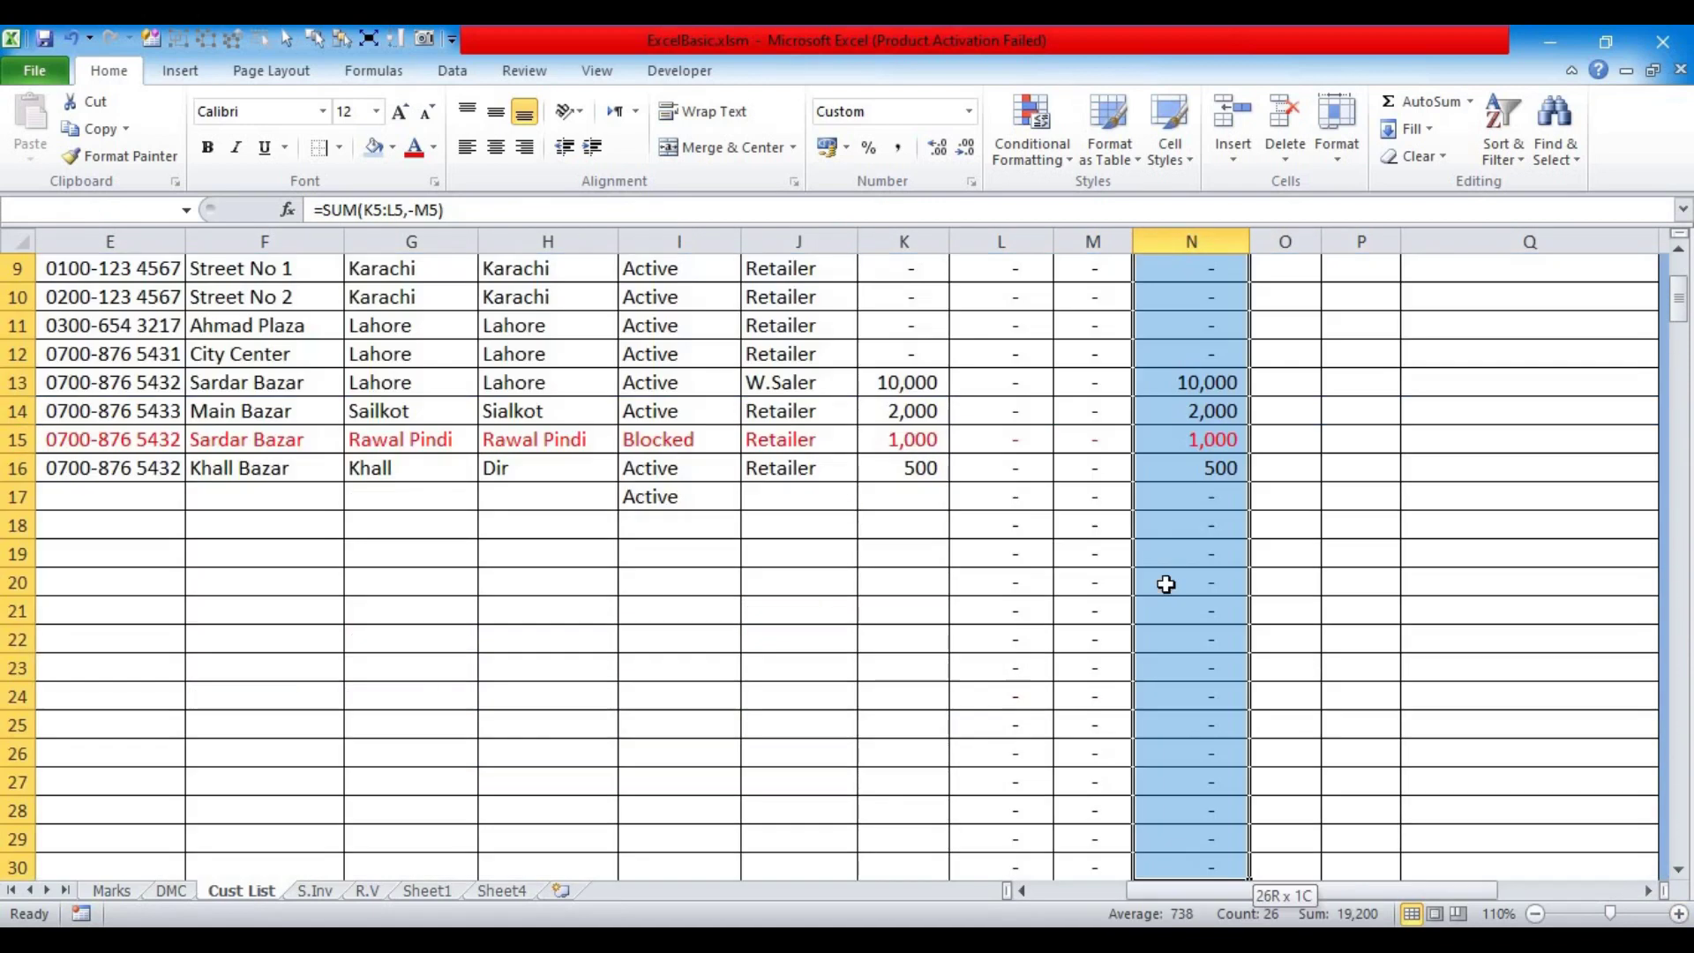
{"action": "scroll", "coordinate": [1166, 584], "scroll_direction": "up", "scroll_amount": 3}
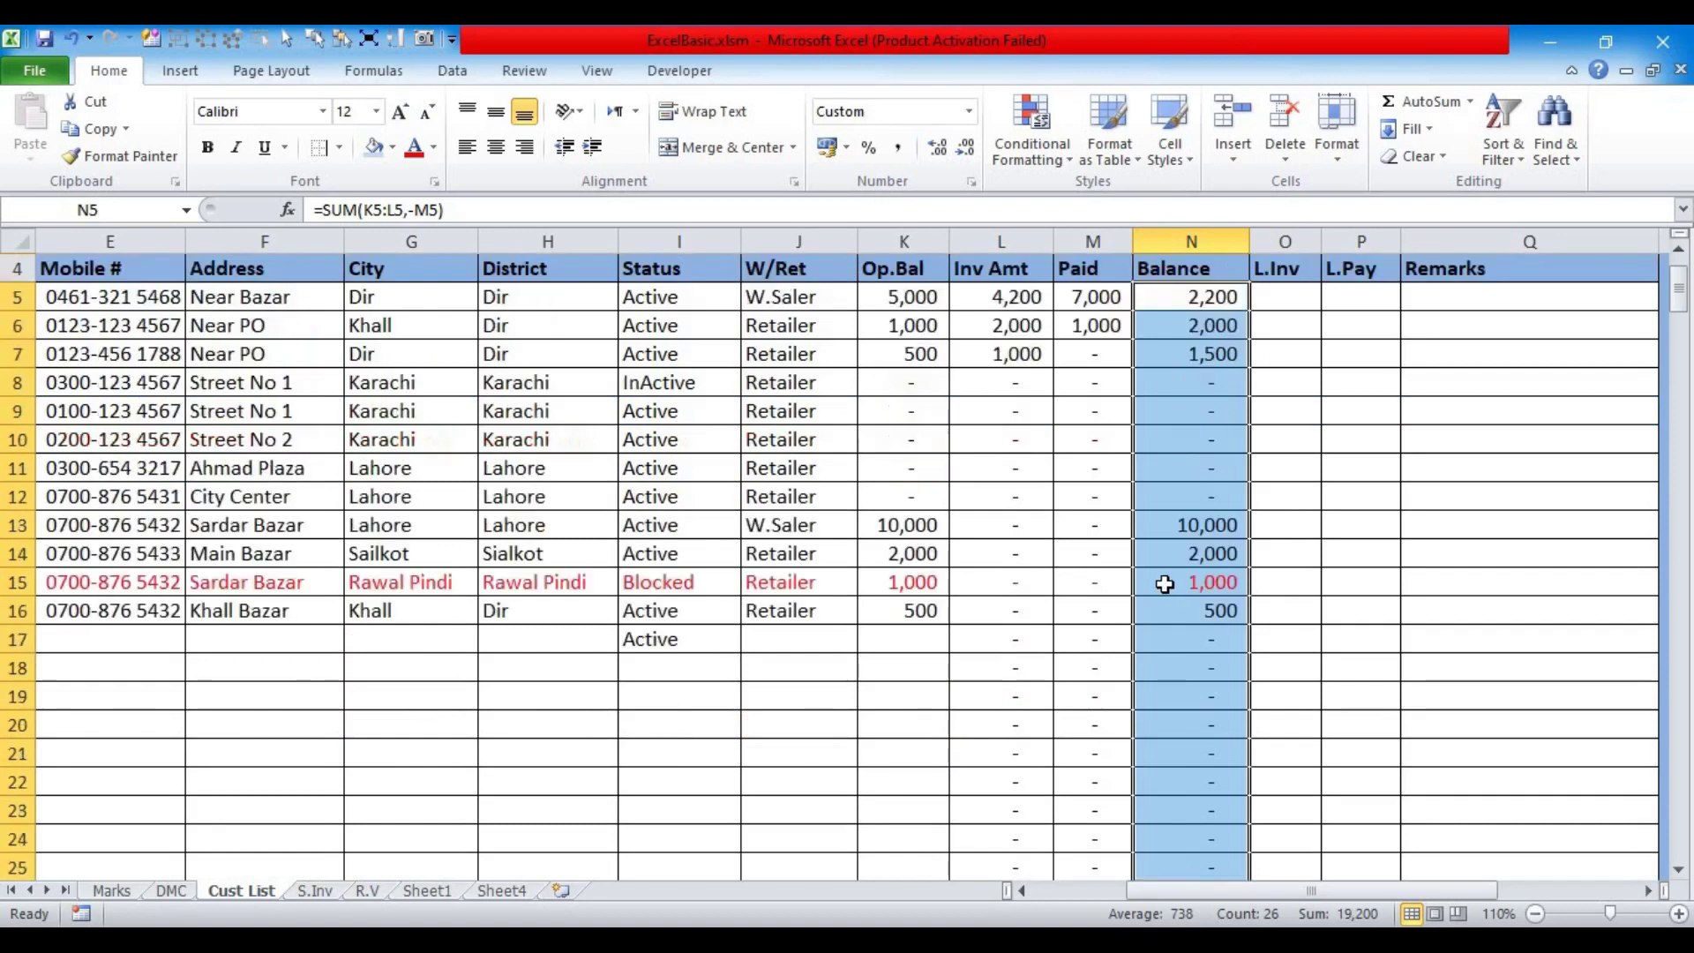
{"action": "left_click", "coordinate": [1192, 434]}
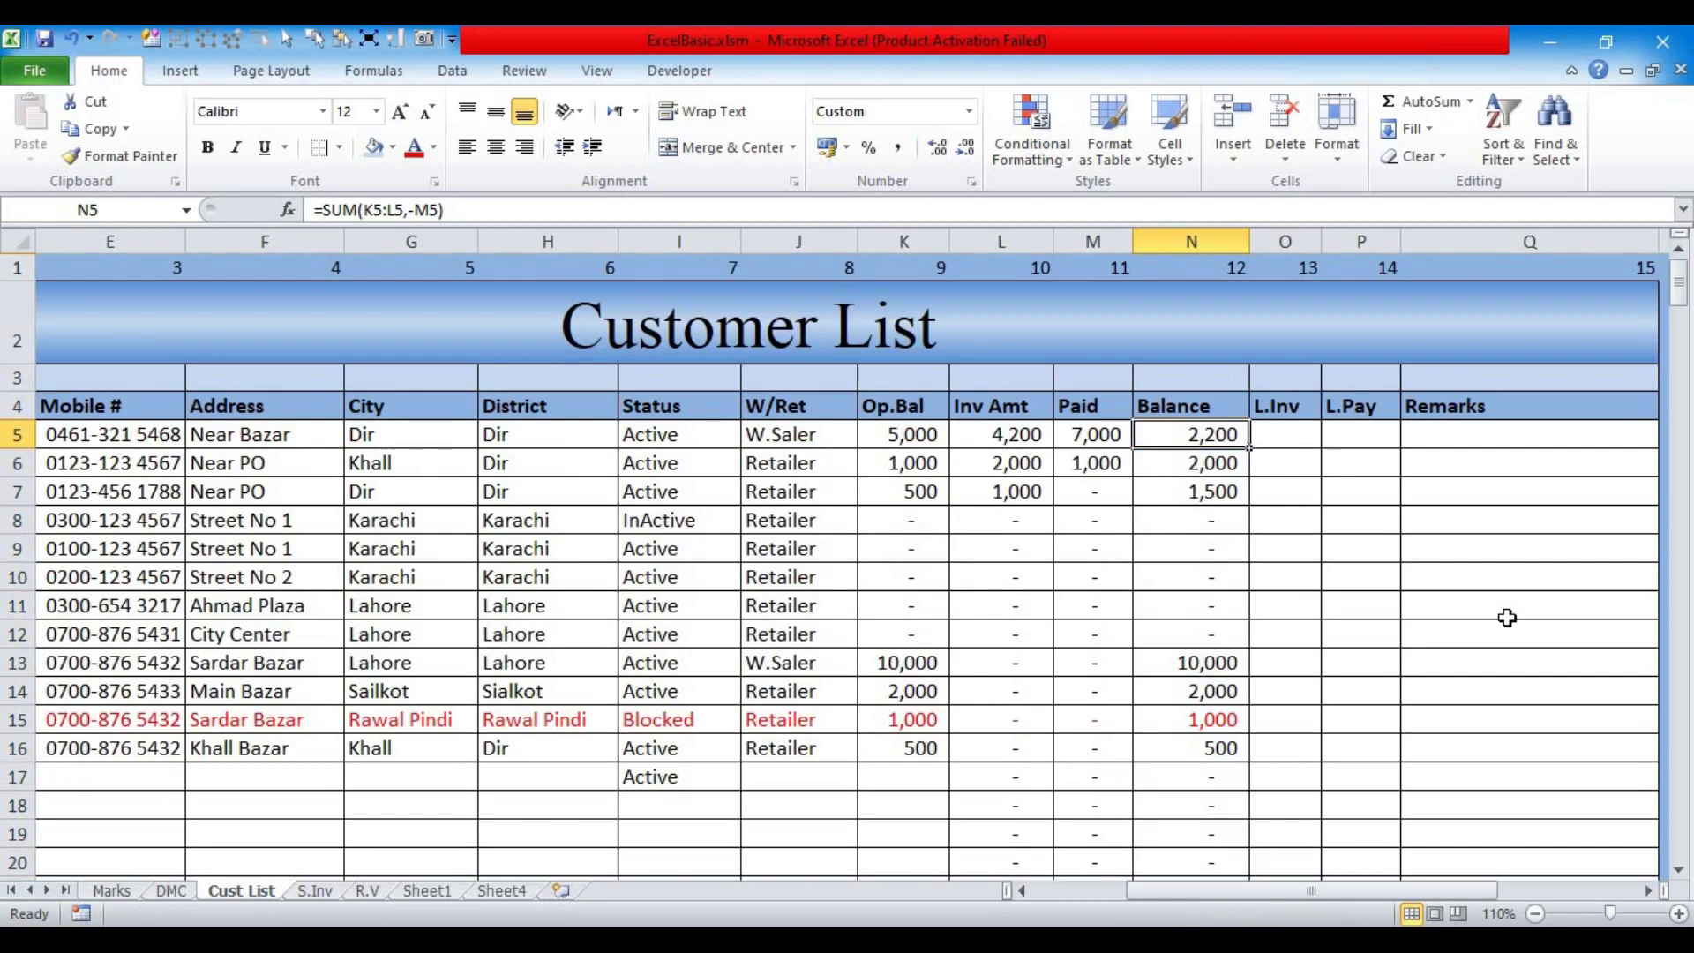
{"action": "key", "text": "ctrl+shift+Down"}
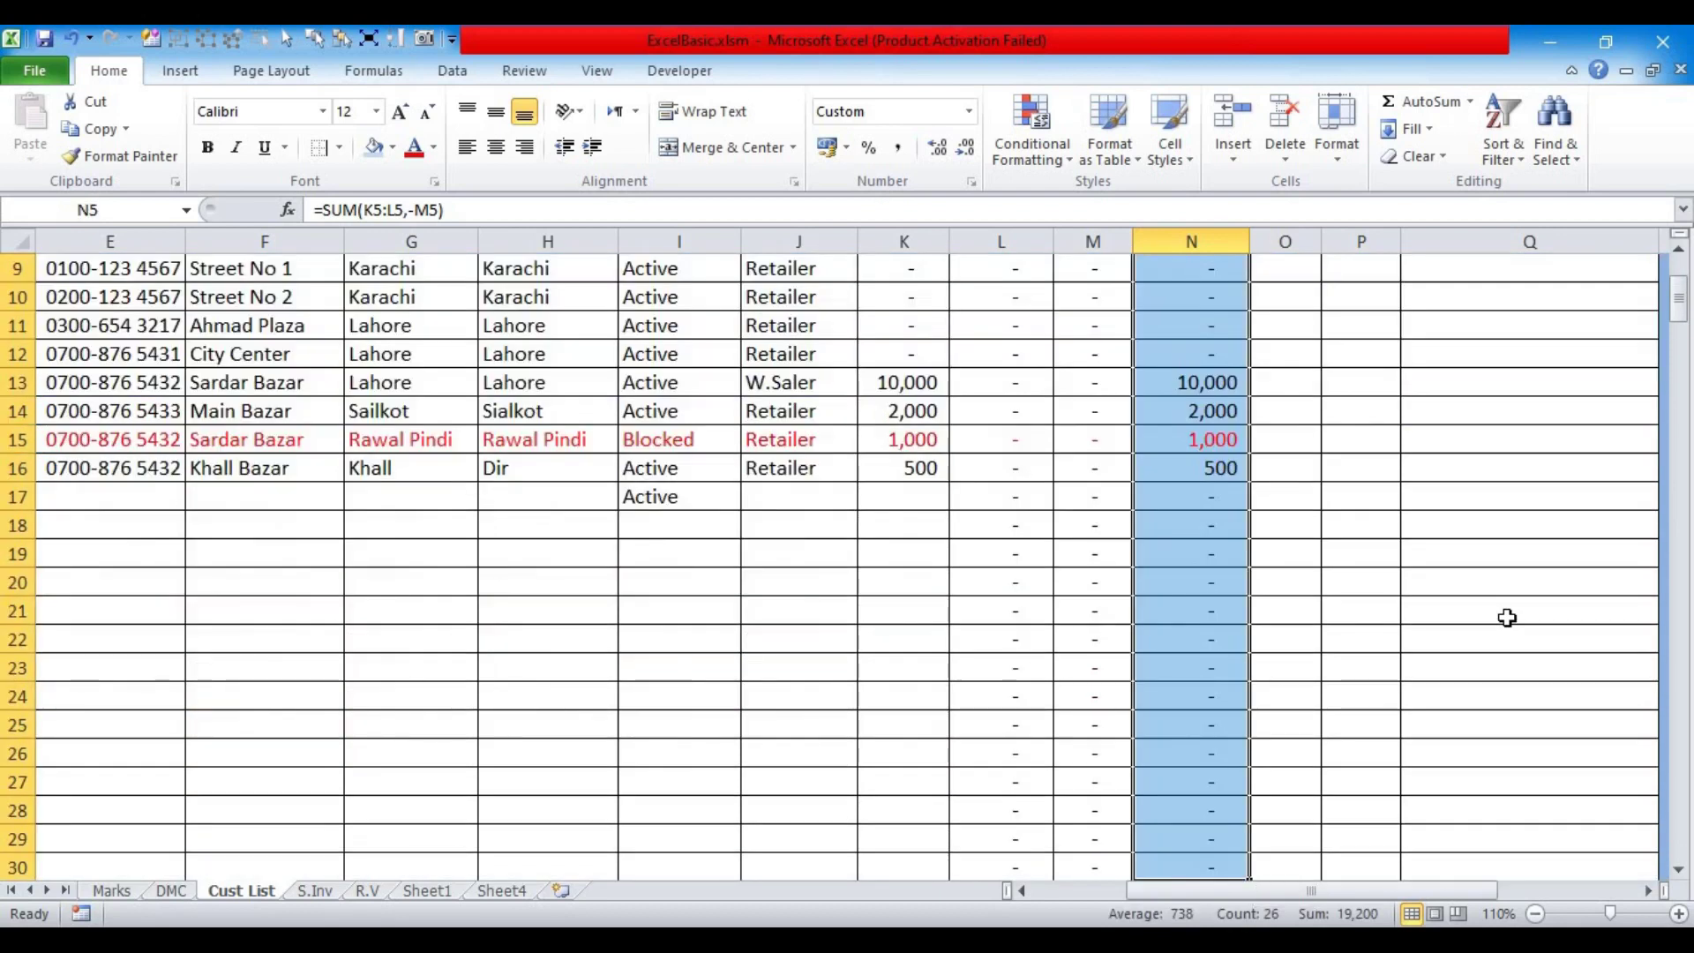
{"action": "scroll", "coordinate": [1507, 618], "scroll_direction": "up", "scroll_amount": 3}
{"action": "left_click_drag", "start_coordinate": [1316, 255], "coordinate": [1367, 255]}
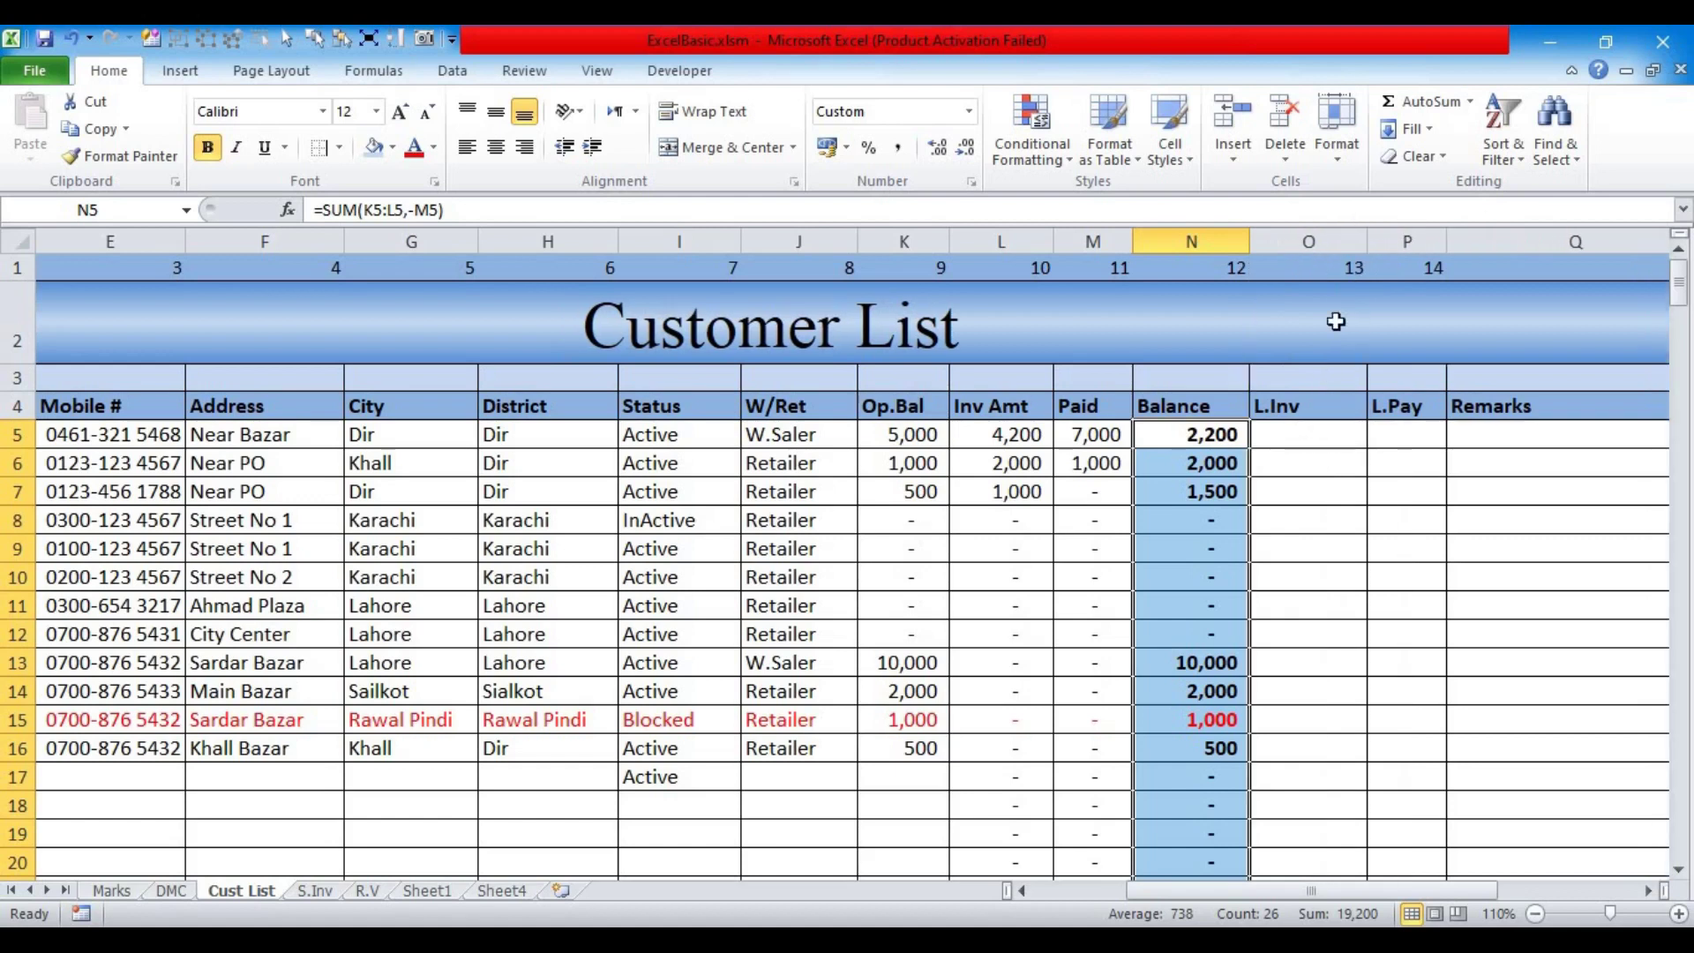
{"action": "left_click", "coordinate": [1292, 434]}
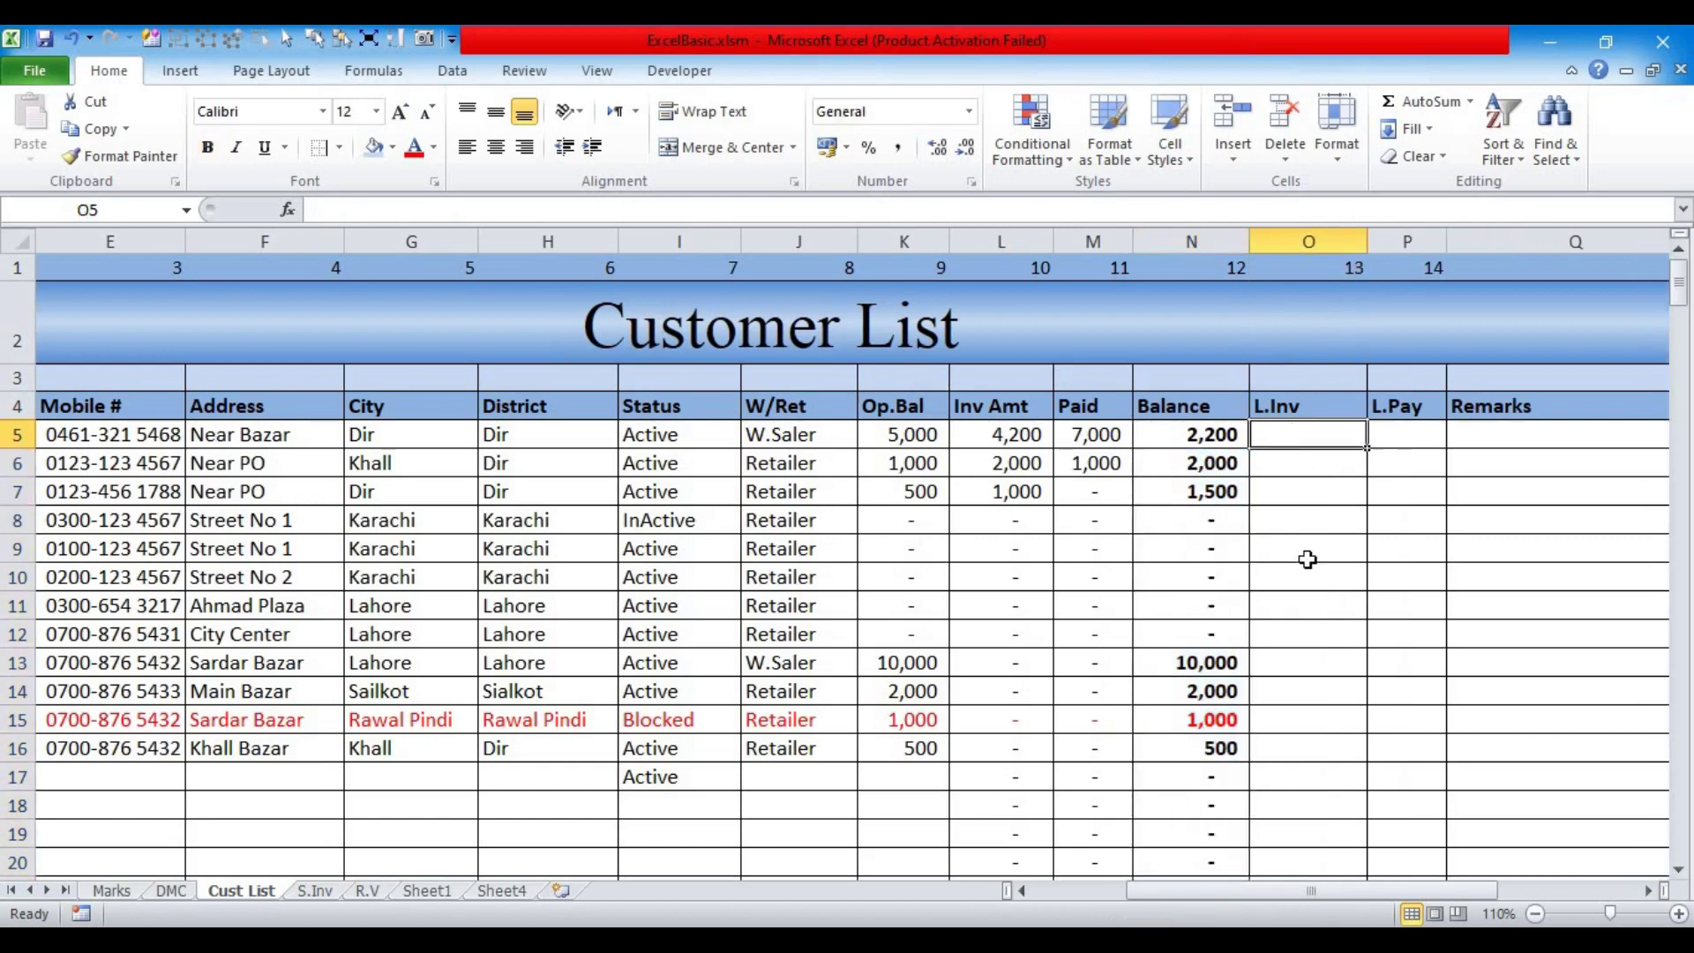
Step: Rename the O4 header from L.Inv to L.Inv.Date
{"action": "left_click", "coordinate": [1295, 406]}
{"action": "left_click", "coordinate": [323, 211]}
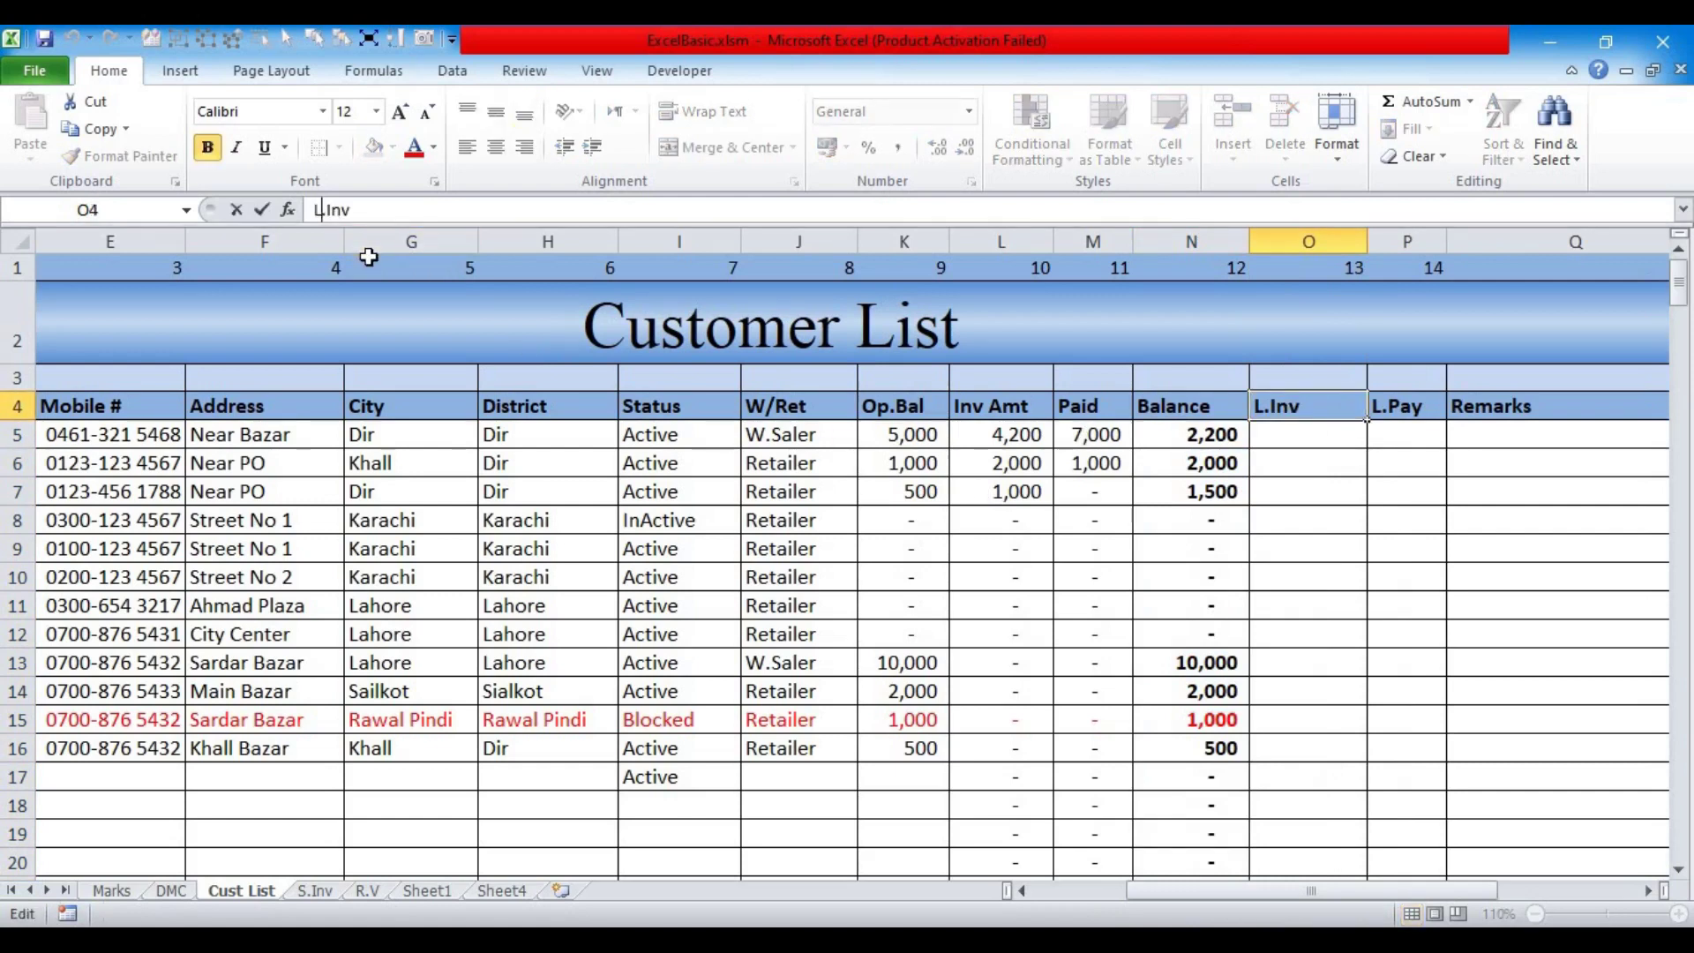
{"action": "type", "text": "ast"}
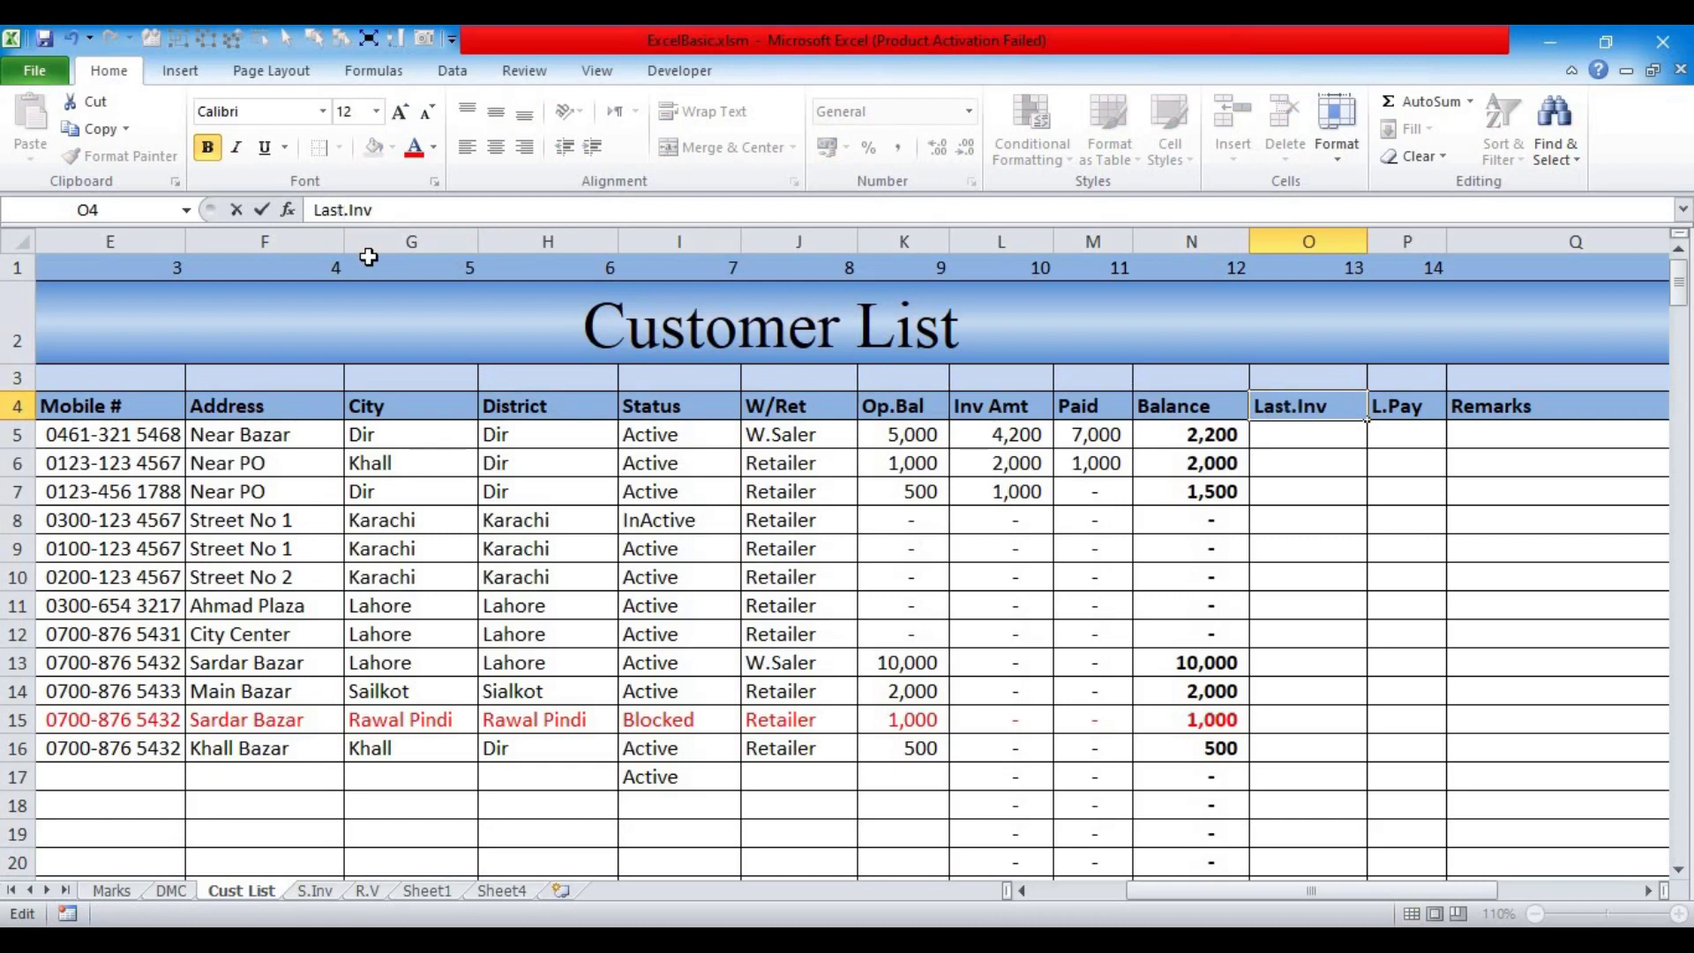
{"action": "key", "text": "Return"}
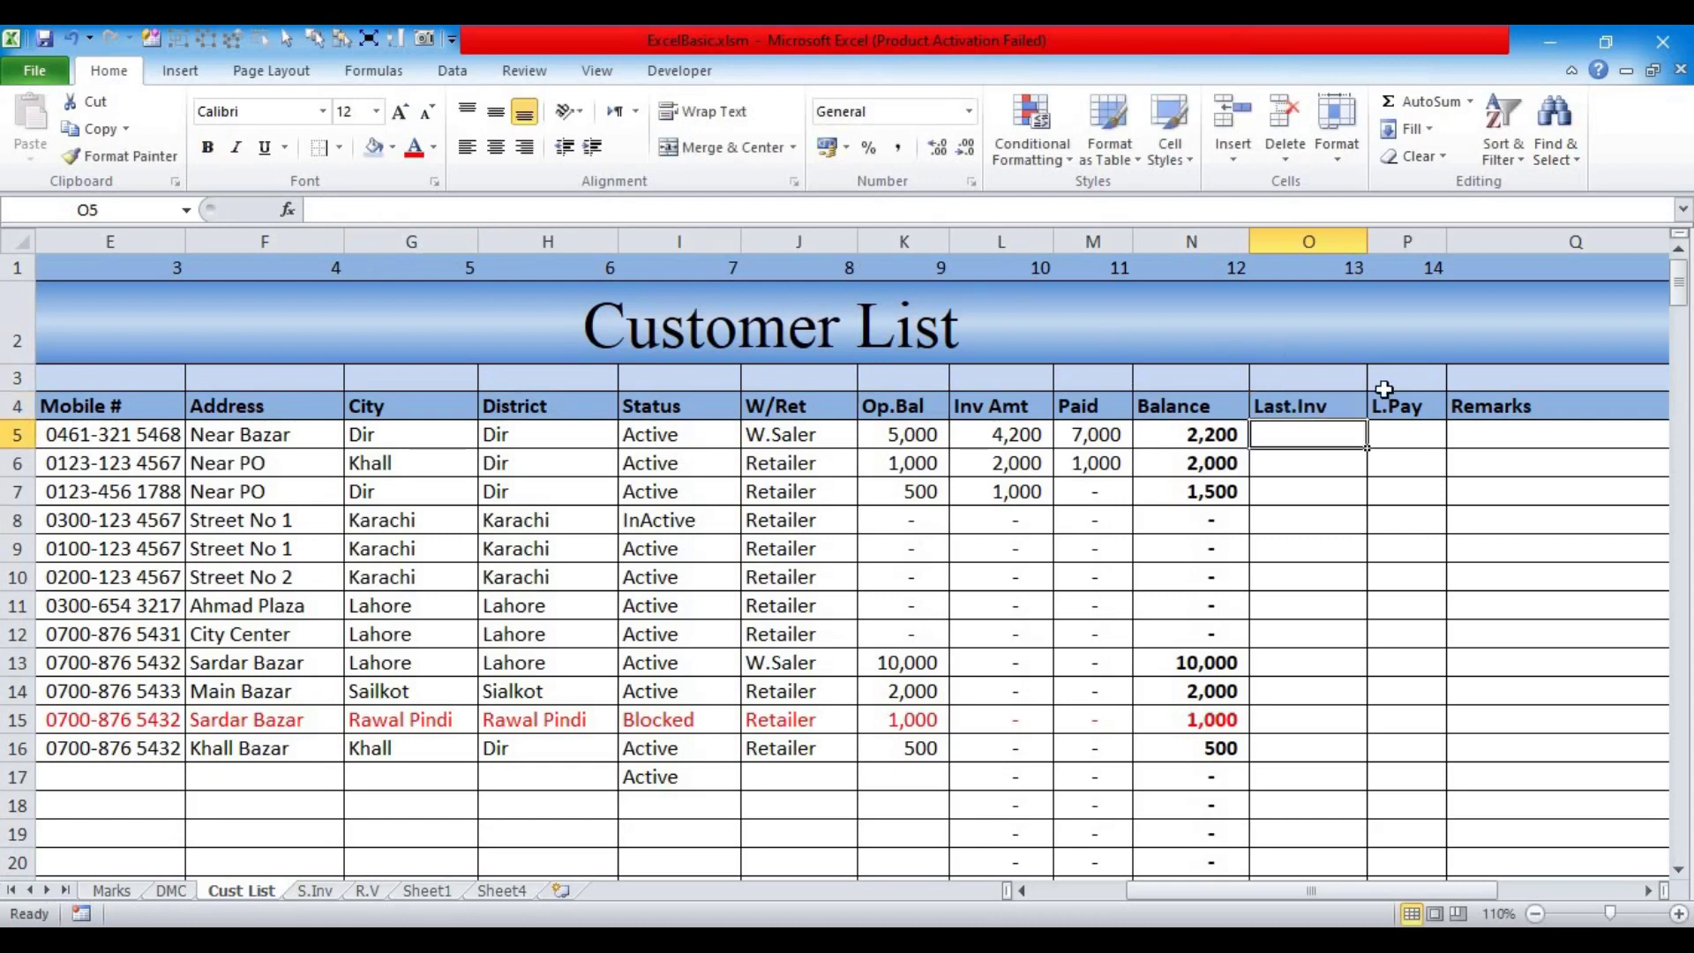
{"action": "left_click", "coordinate": [1399, 405]}
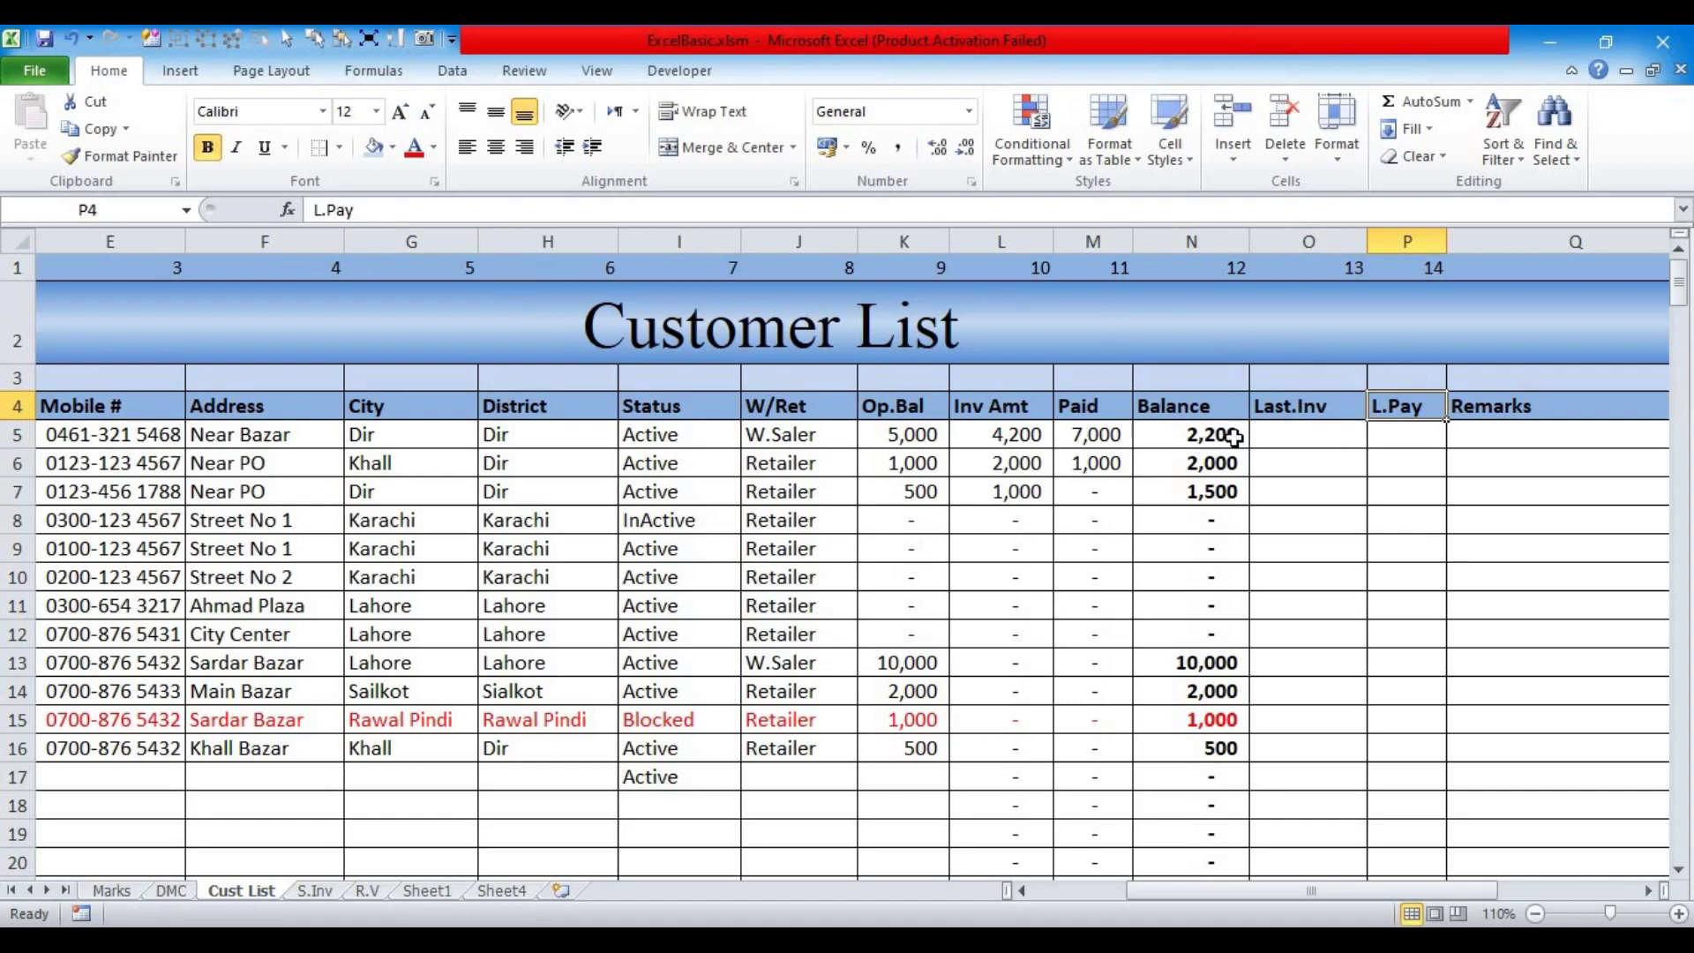
{"action": "left_click", "coordinate": [1283, 408]}
{"action": "left_click", "coordinate": [402, 209]}
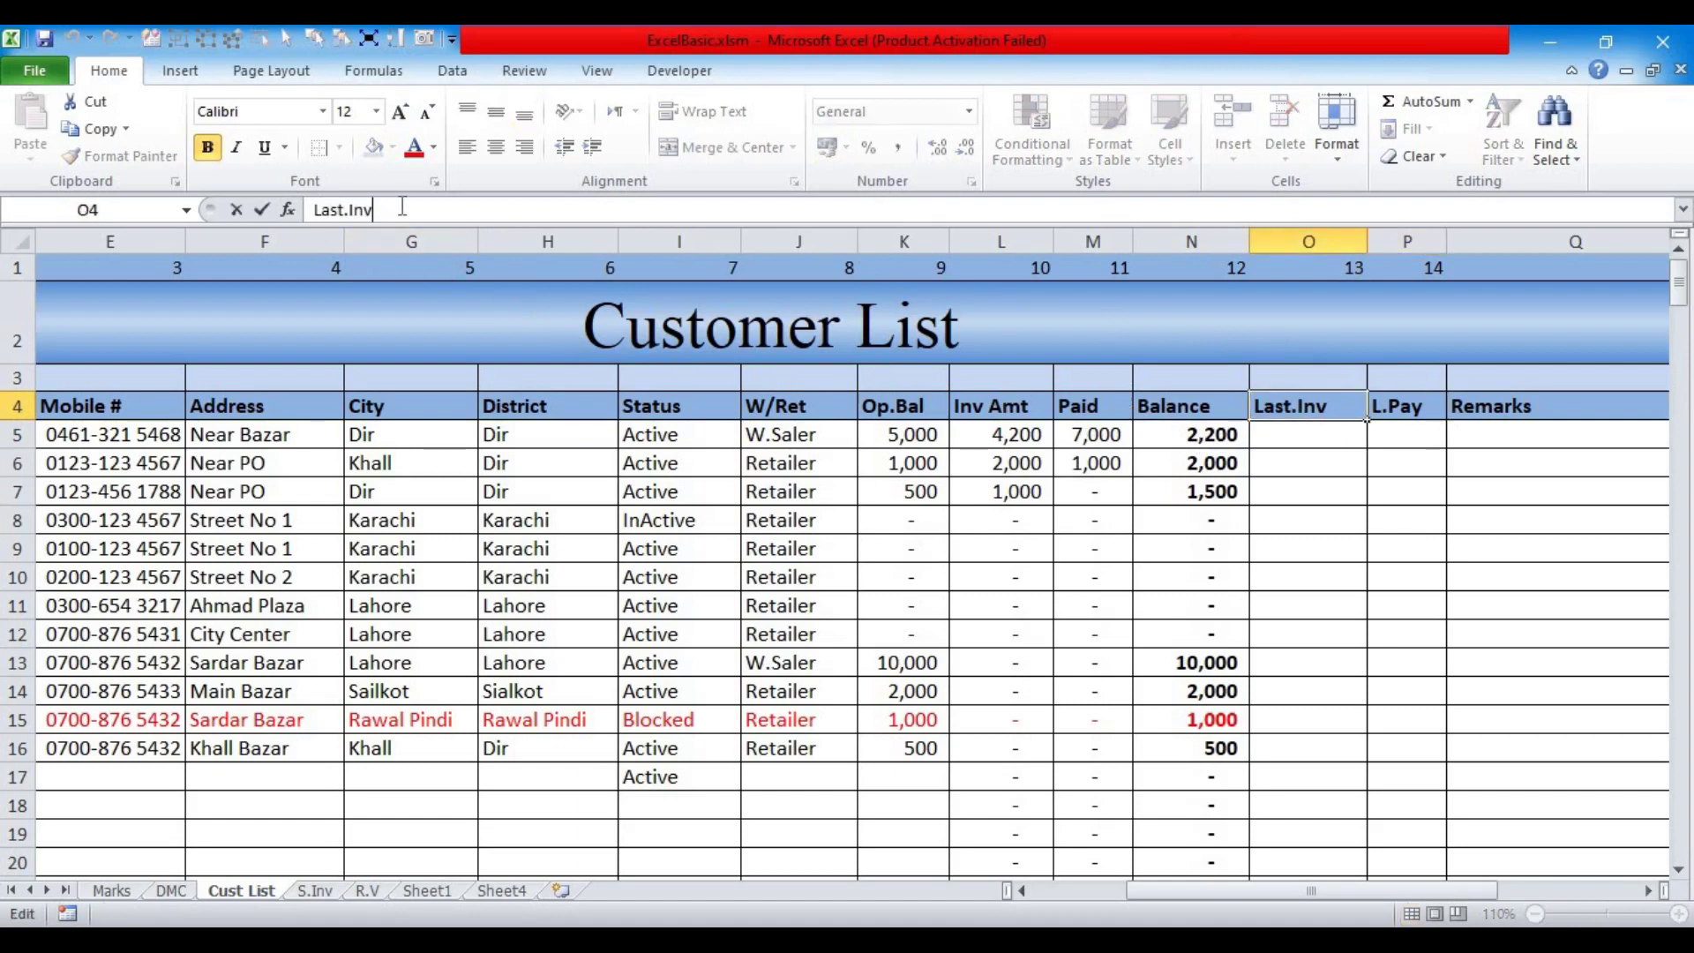
{"action": "type", "text": ".Date"}
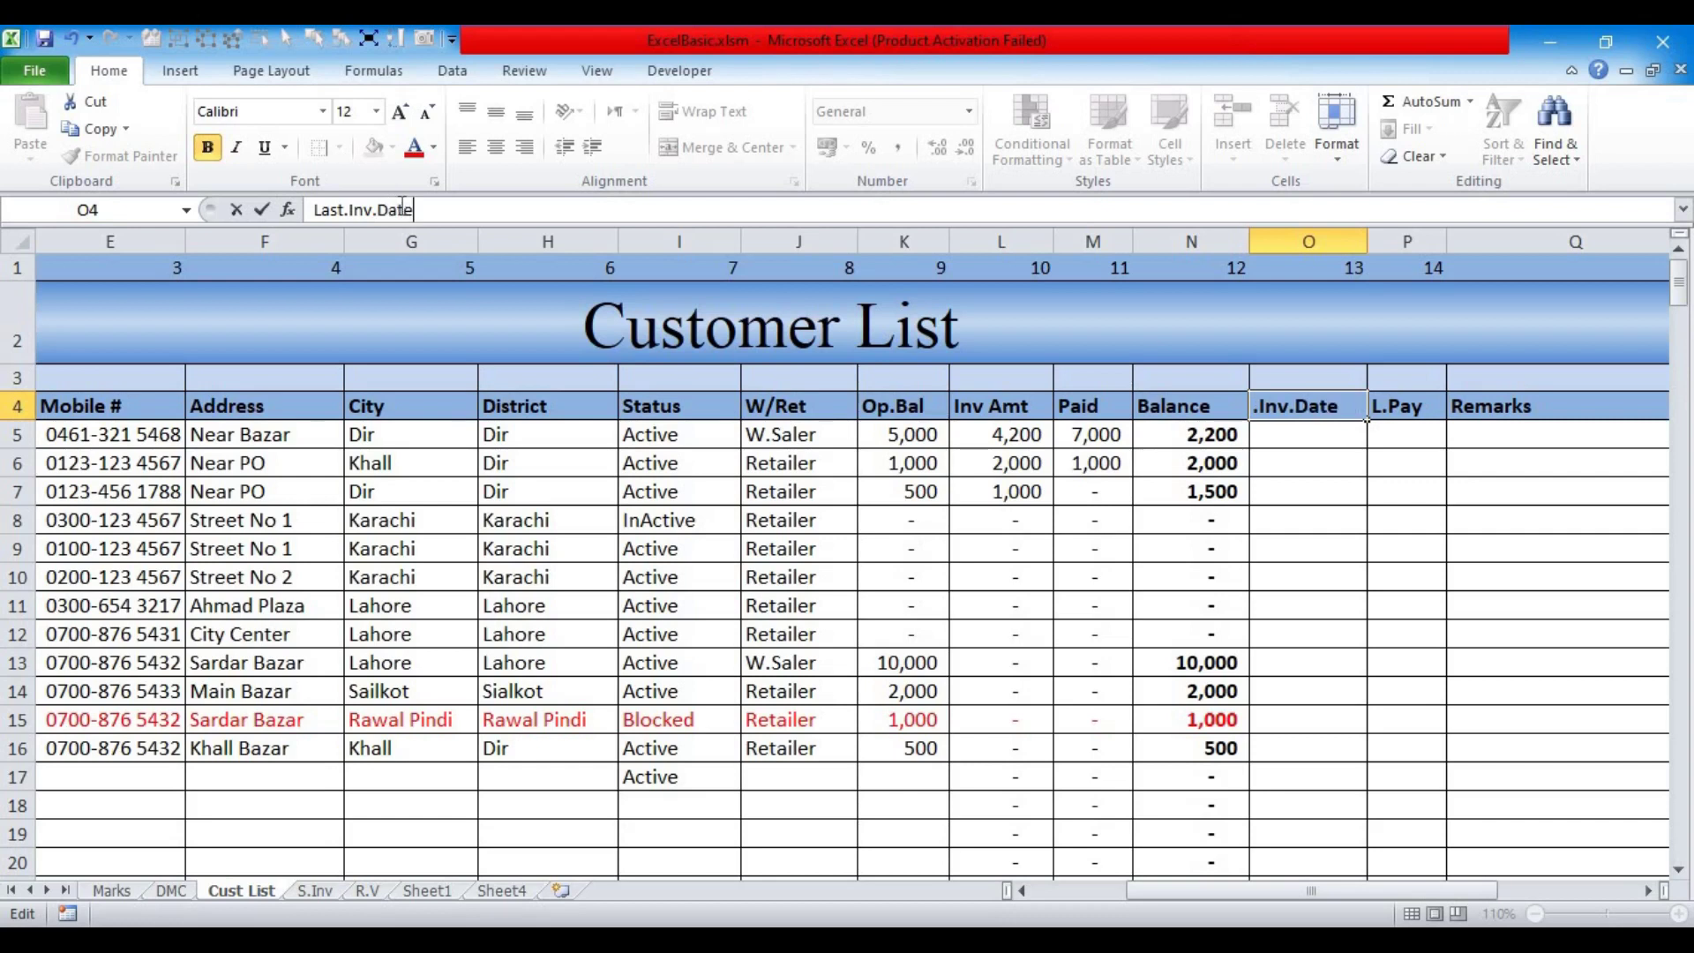
{"action": "key", "text": "Return"}
{"action": "left_click", "coordinate": [1277, 401]}
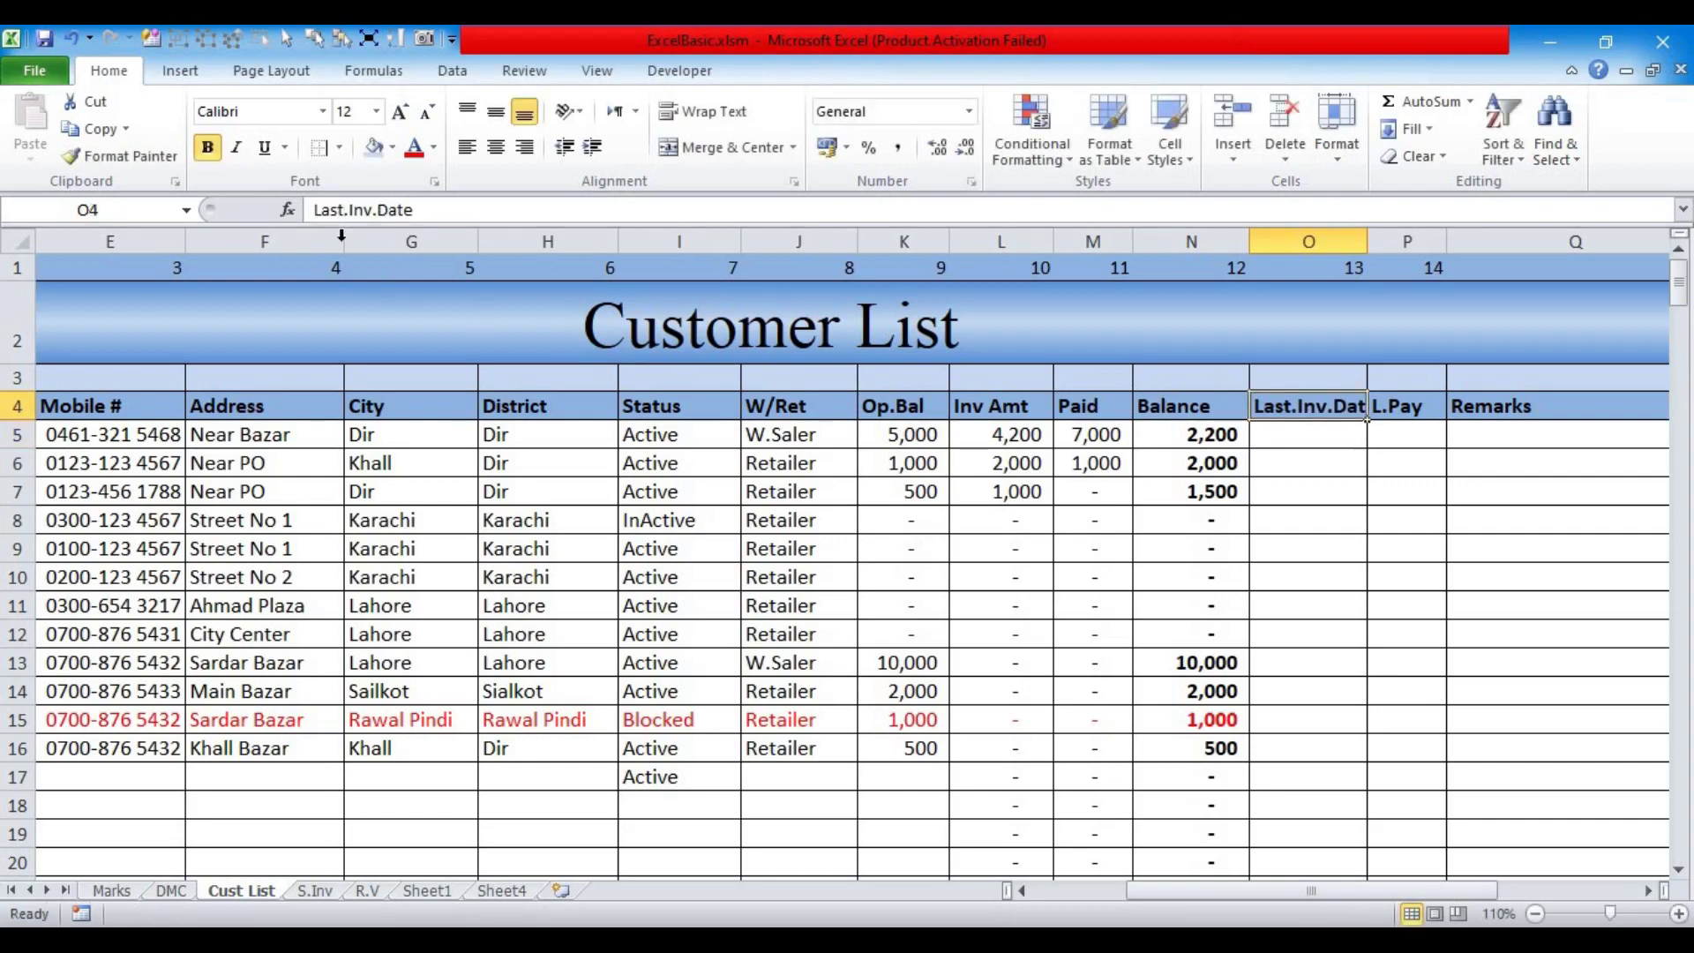
{"action": "left_click", "coordinate": [342, 212]}
{"action": "key", "text": "BackSpace"}
{"action": "key", "text": "BackSpace"}
{"action": "key", "text": "BackSpace"}
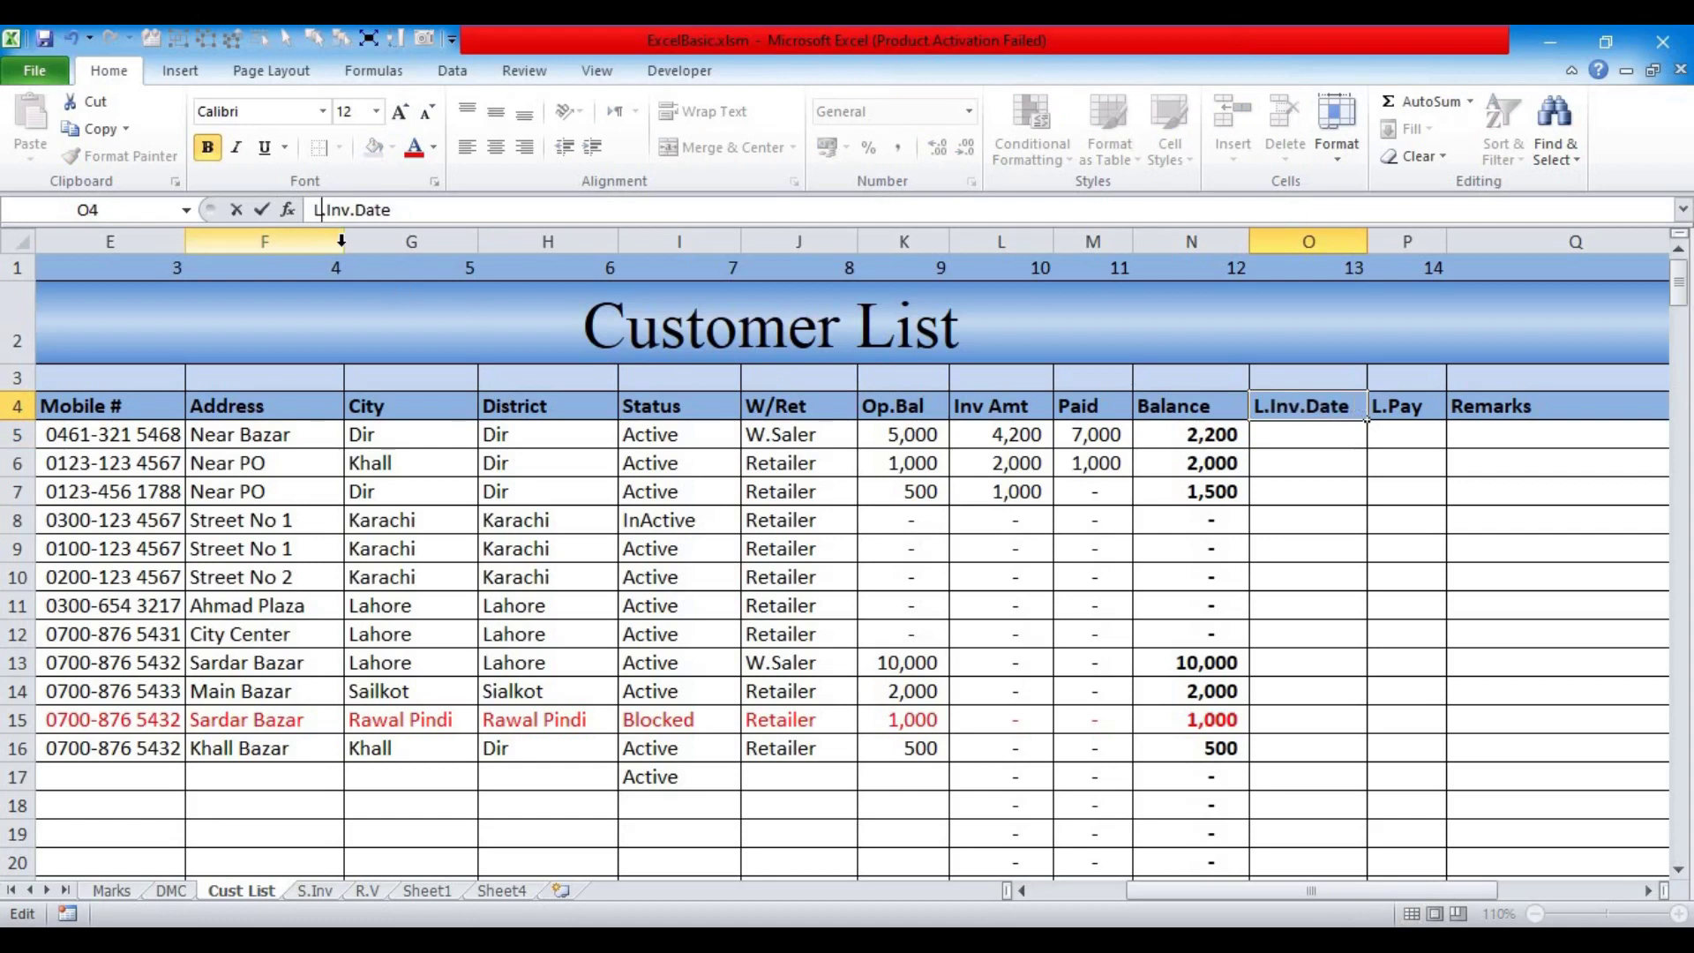
{"action": "key", "text": "Return"}
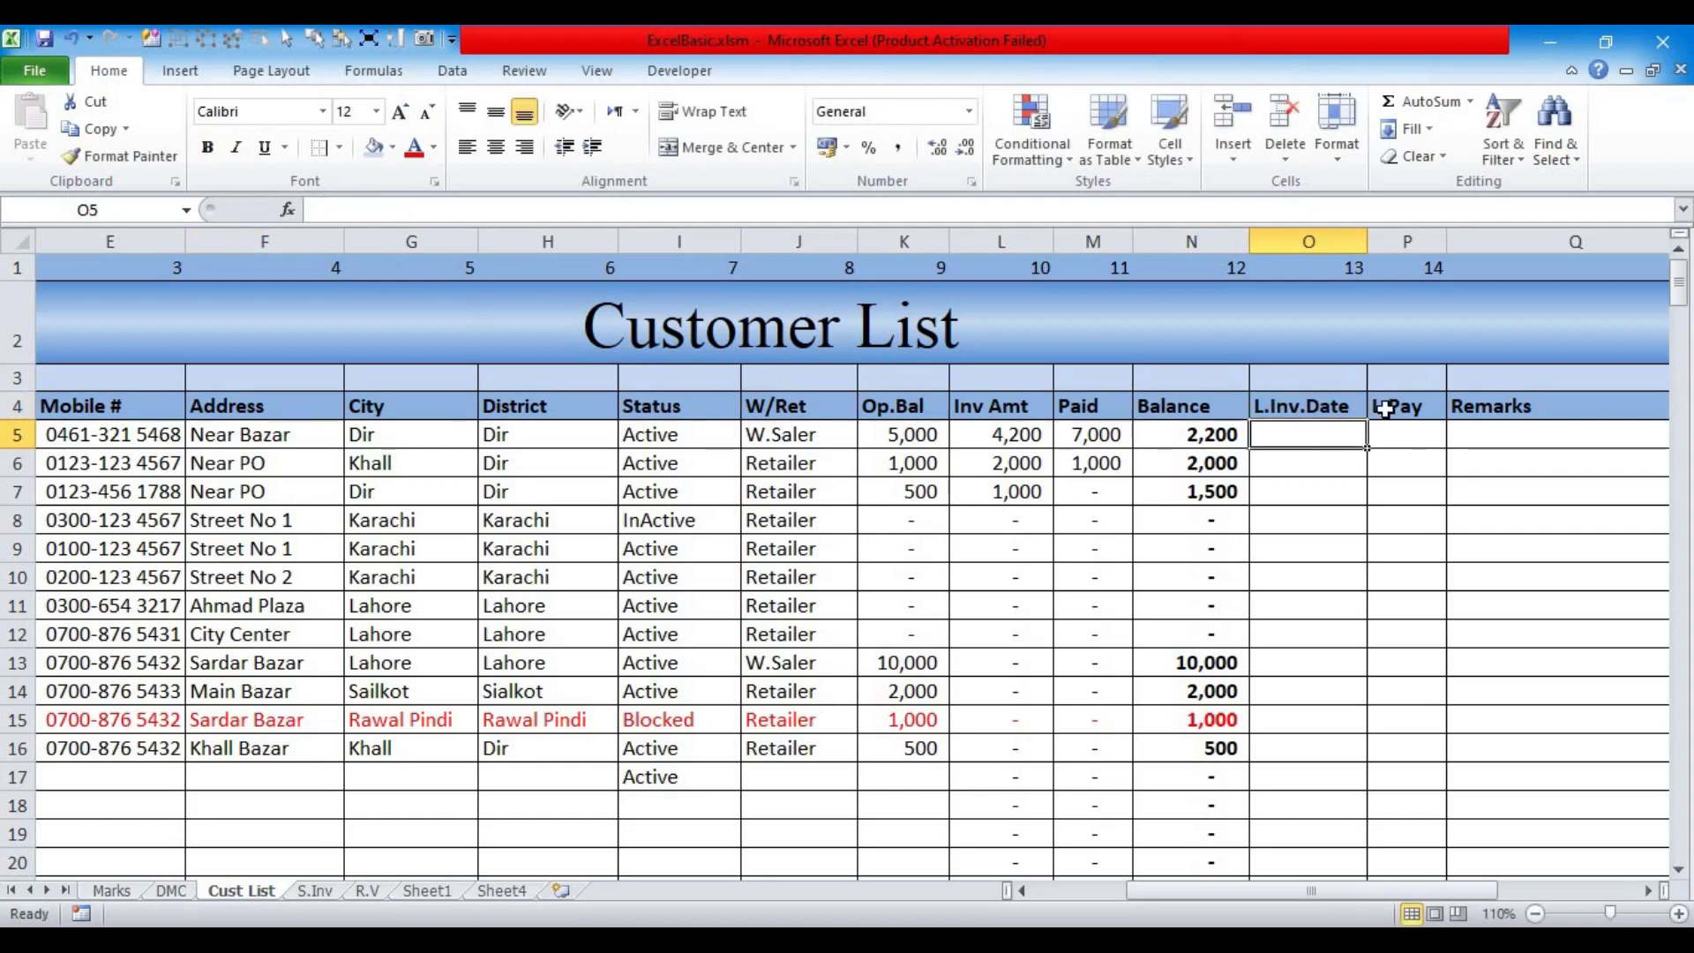
Step: Rename the P4 header to L.Pay.Date and widen its column to fit
{"action": "left_click", "coordinate": [1385, 408]}
{"action": "left_click", "coordinate": [363, 209]}
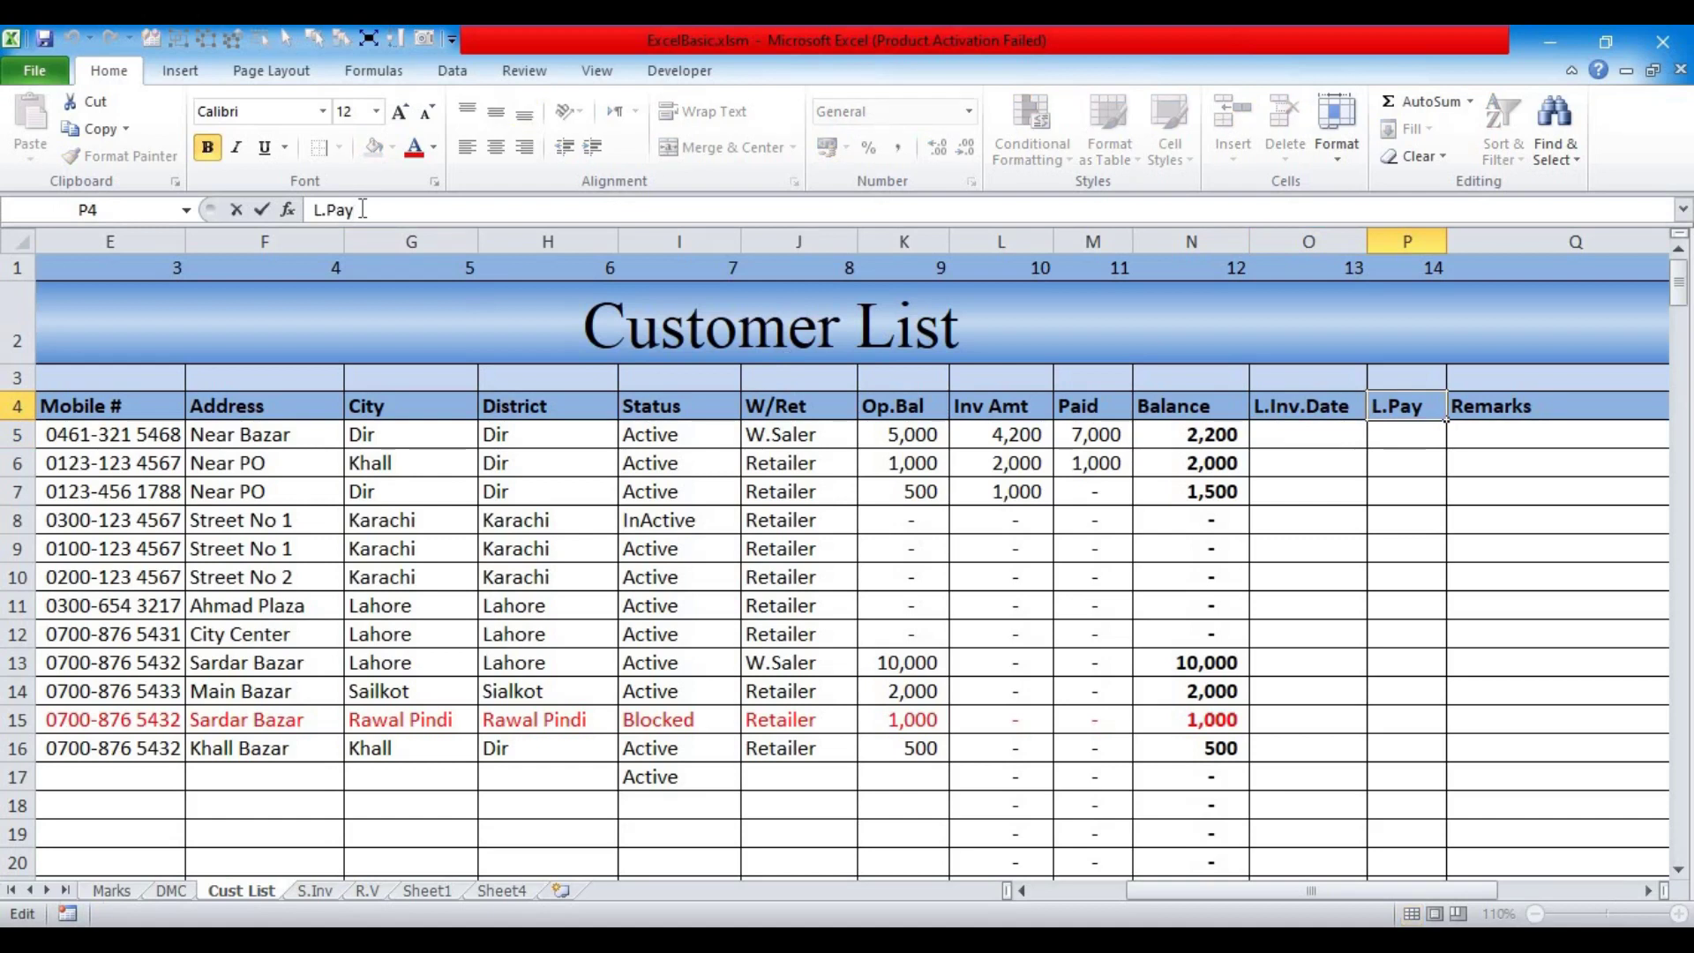
{"action": "type", "text": "Date"}
{"action": "key", "text": "Return"}
{"action": "left_click_drag", "start_coordinate": [1439, 242], "coordinate": [1485, 242]}
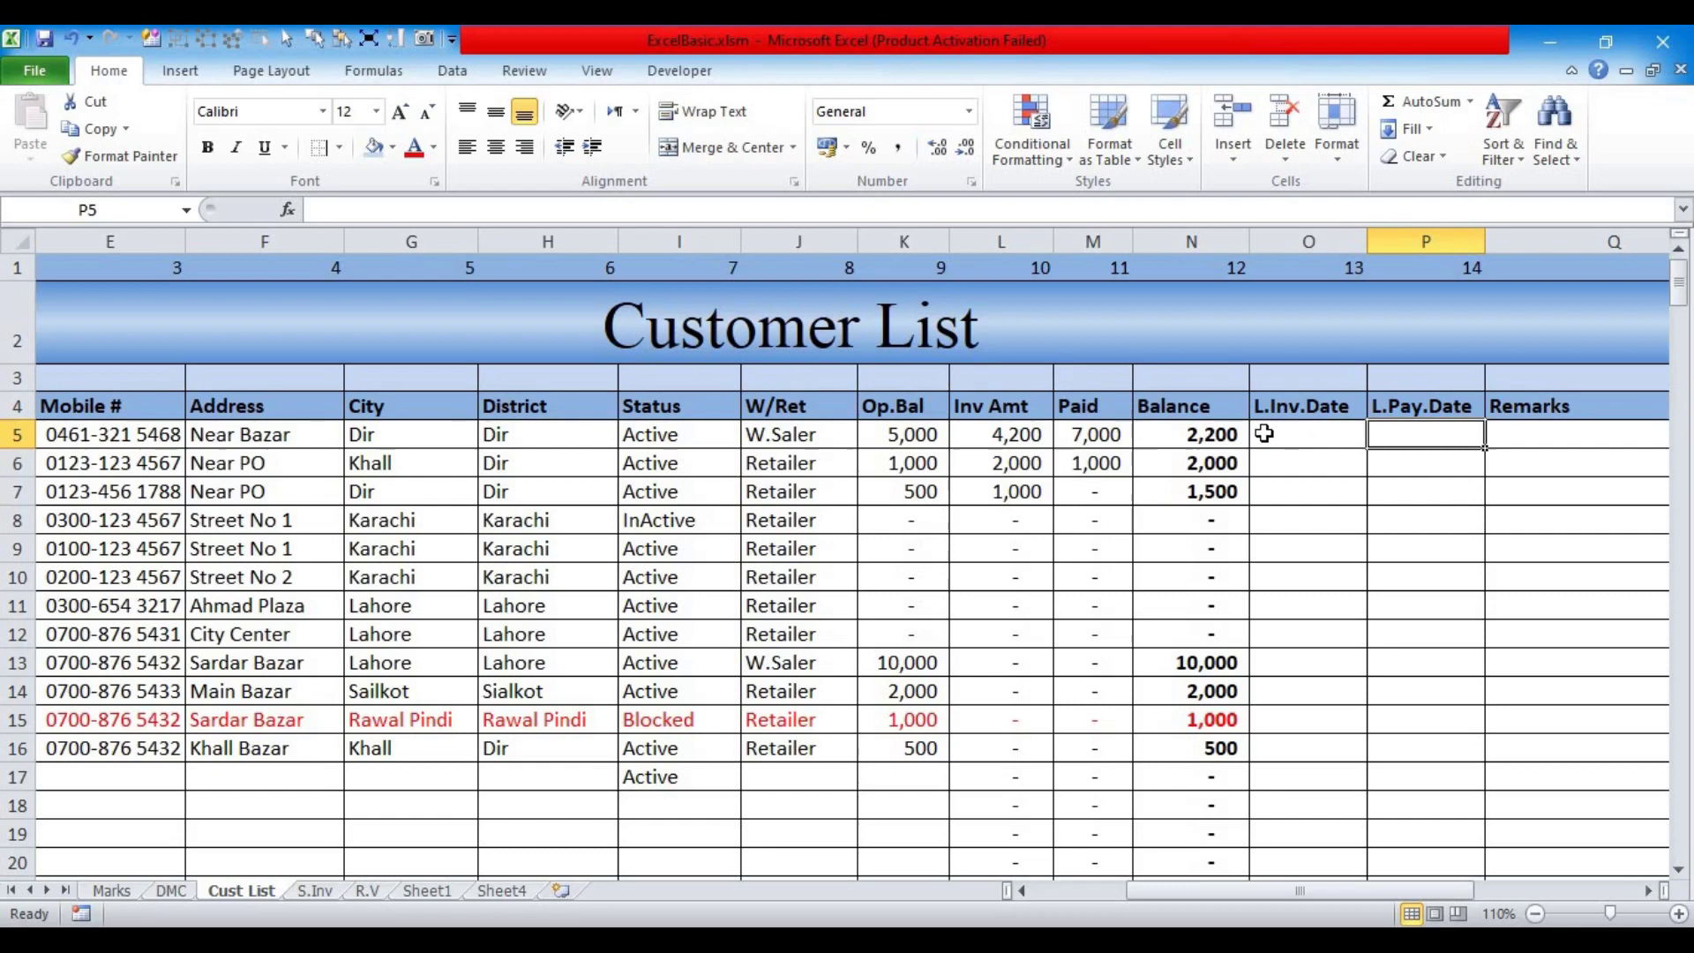
Step: Start an IF formula in O5 testing the S.Inv C.ID range E5:E999
{"action": "left_click", "coordinate": [1264, 433]}
{"action": "key", "text": "F2"}
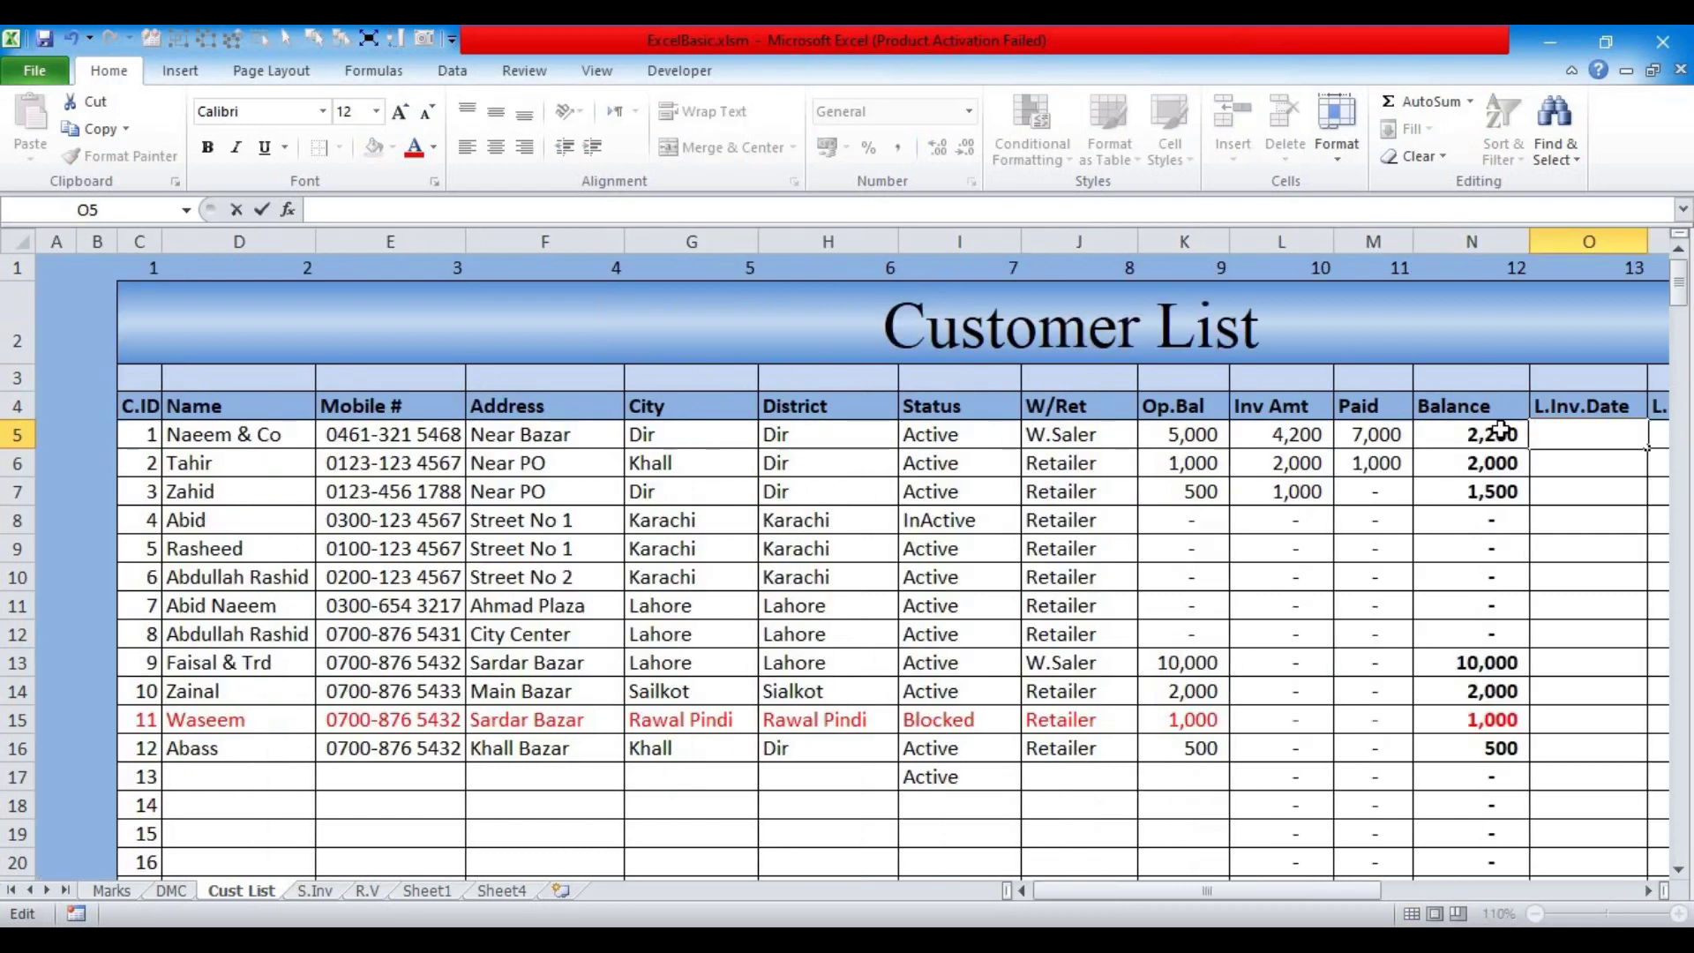
{"action": "type", "text": "="}
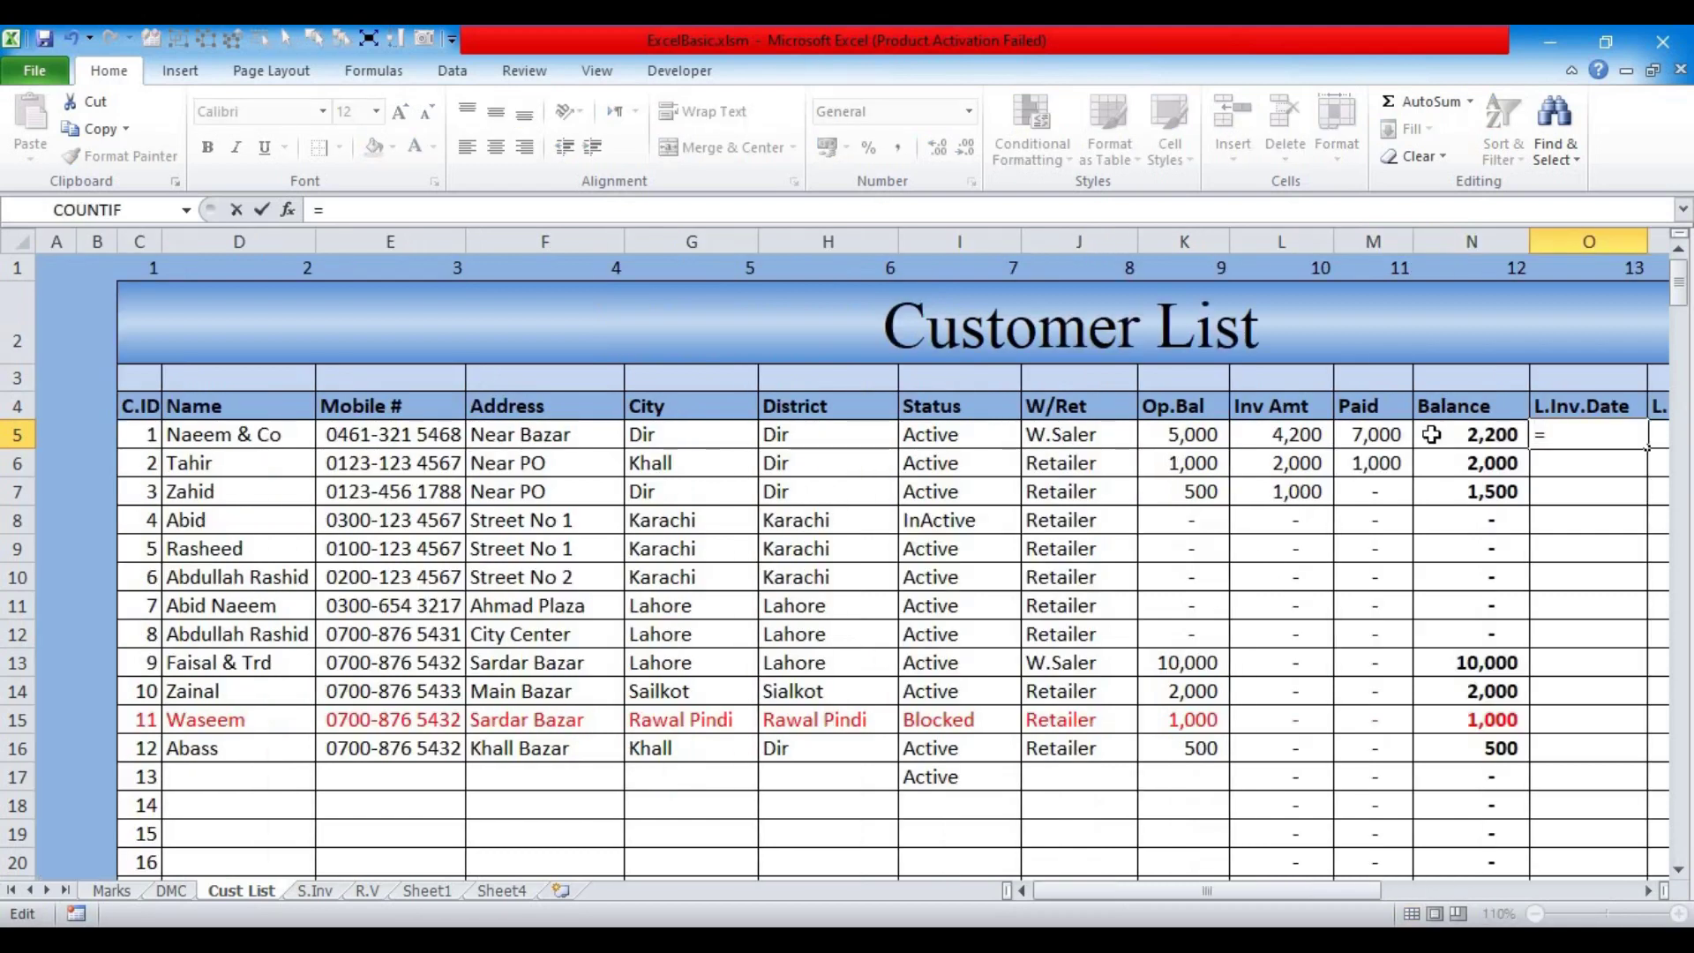
{"action": "left_click_drag", "start_coordinate": [1168, 897], "coordinate": [1177, 695]}
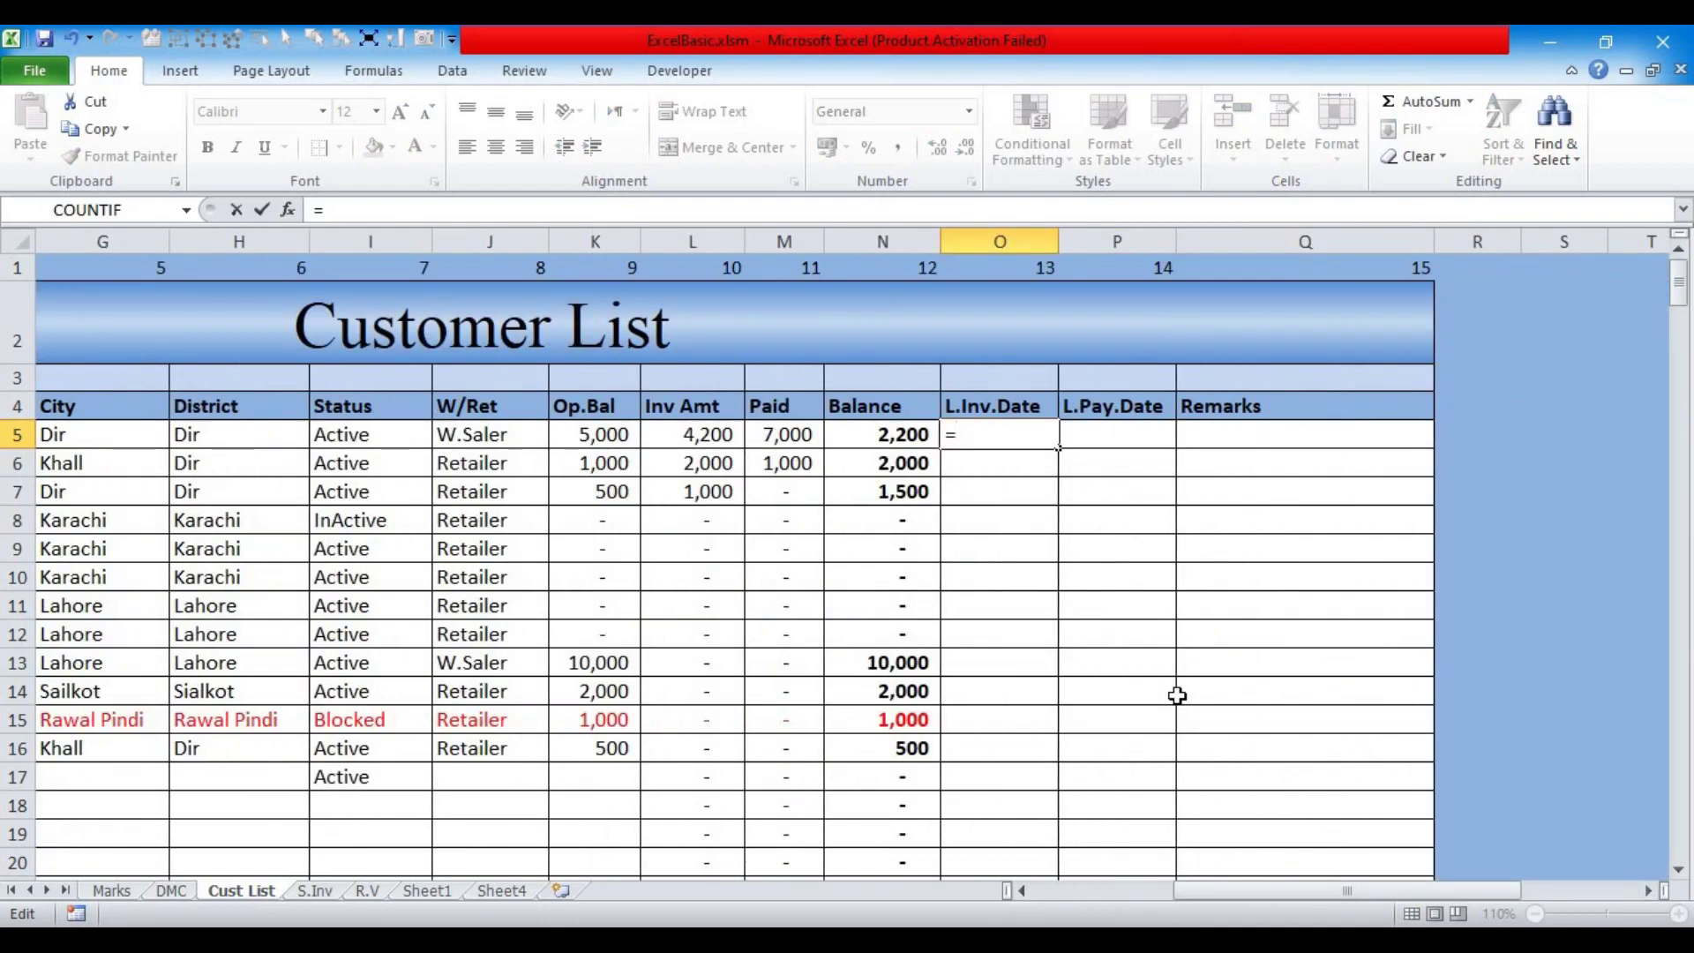
{"action": "type", "text": "IF("}
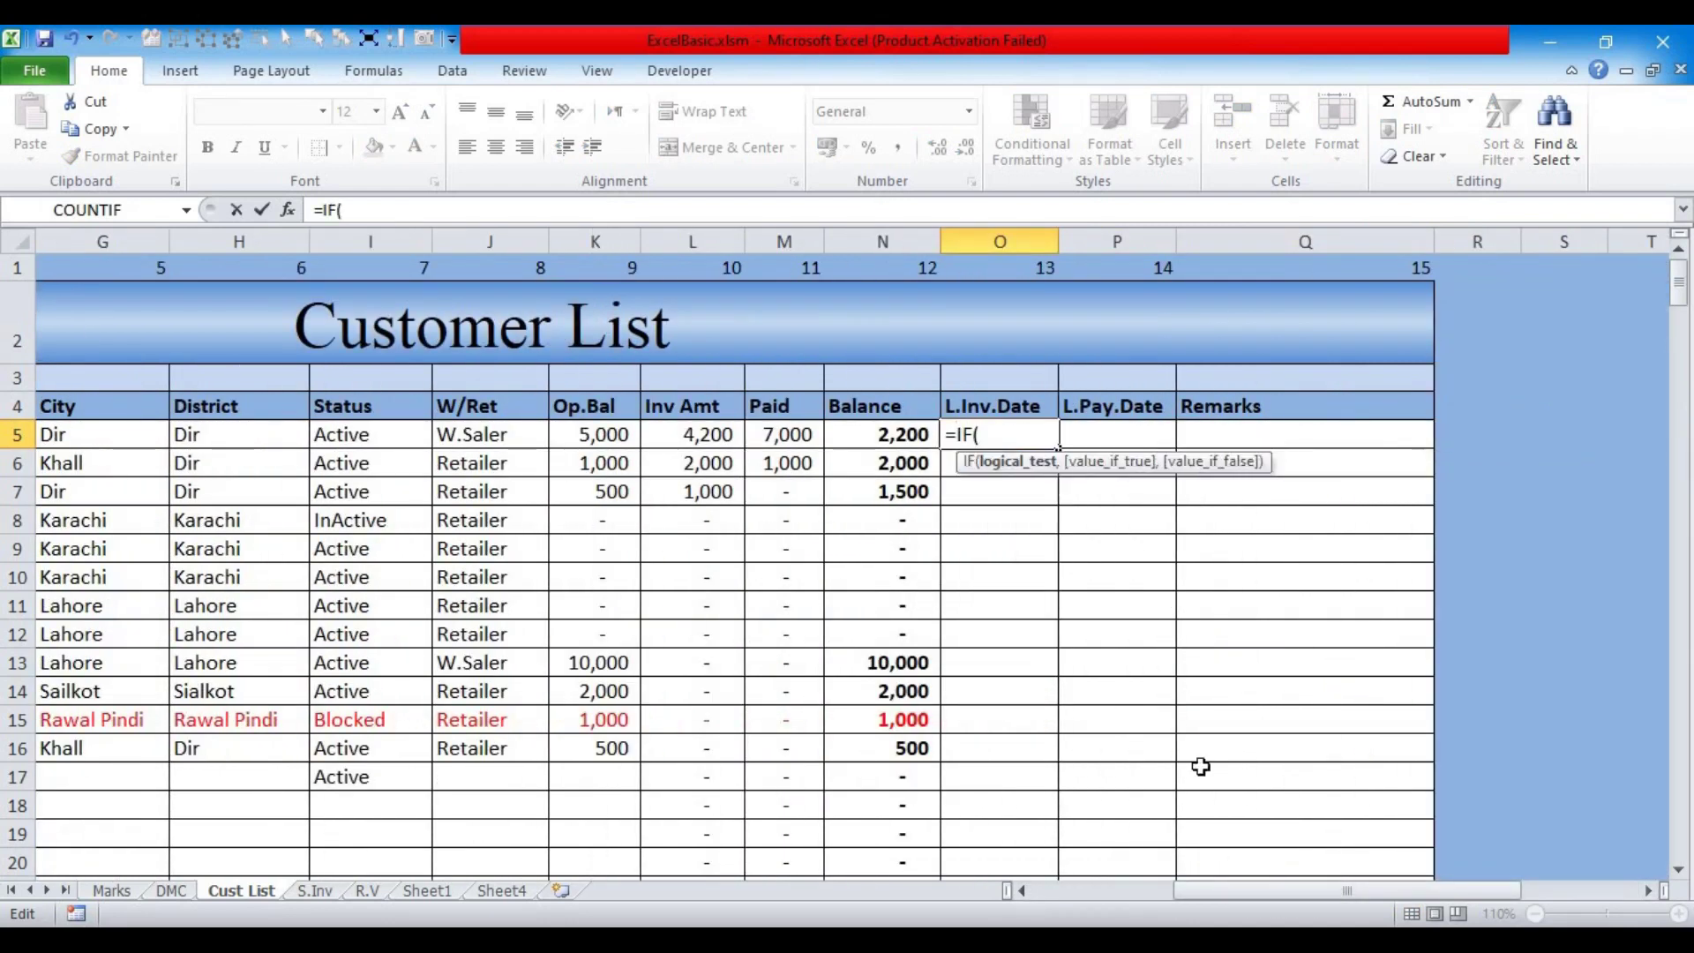
{"action": "left_click_drag", "start_coordinate": [1268, 893], "coordinate": [1165, 898]}
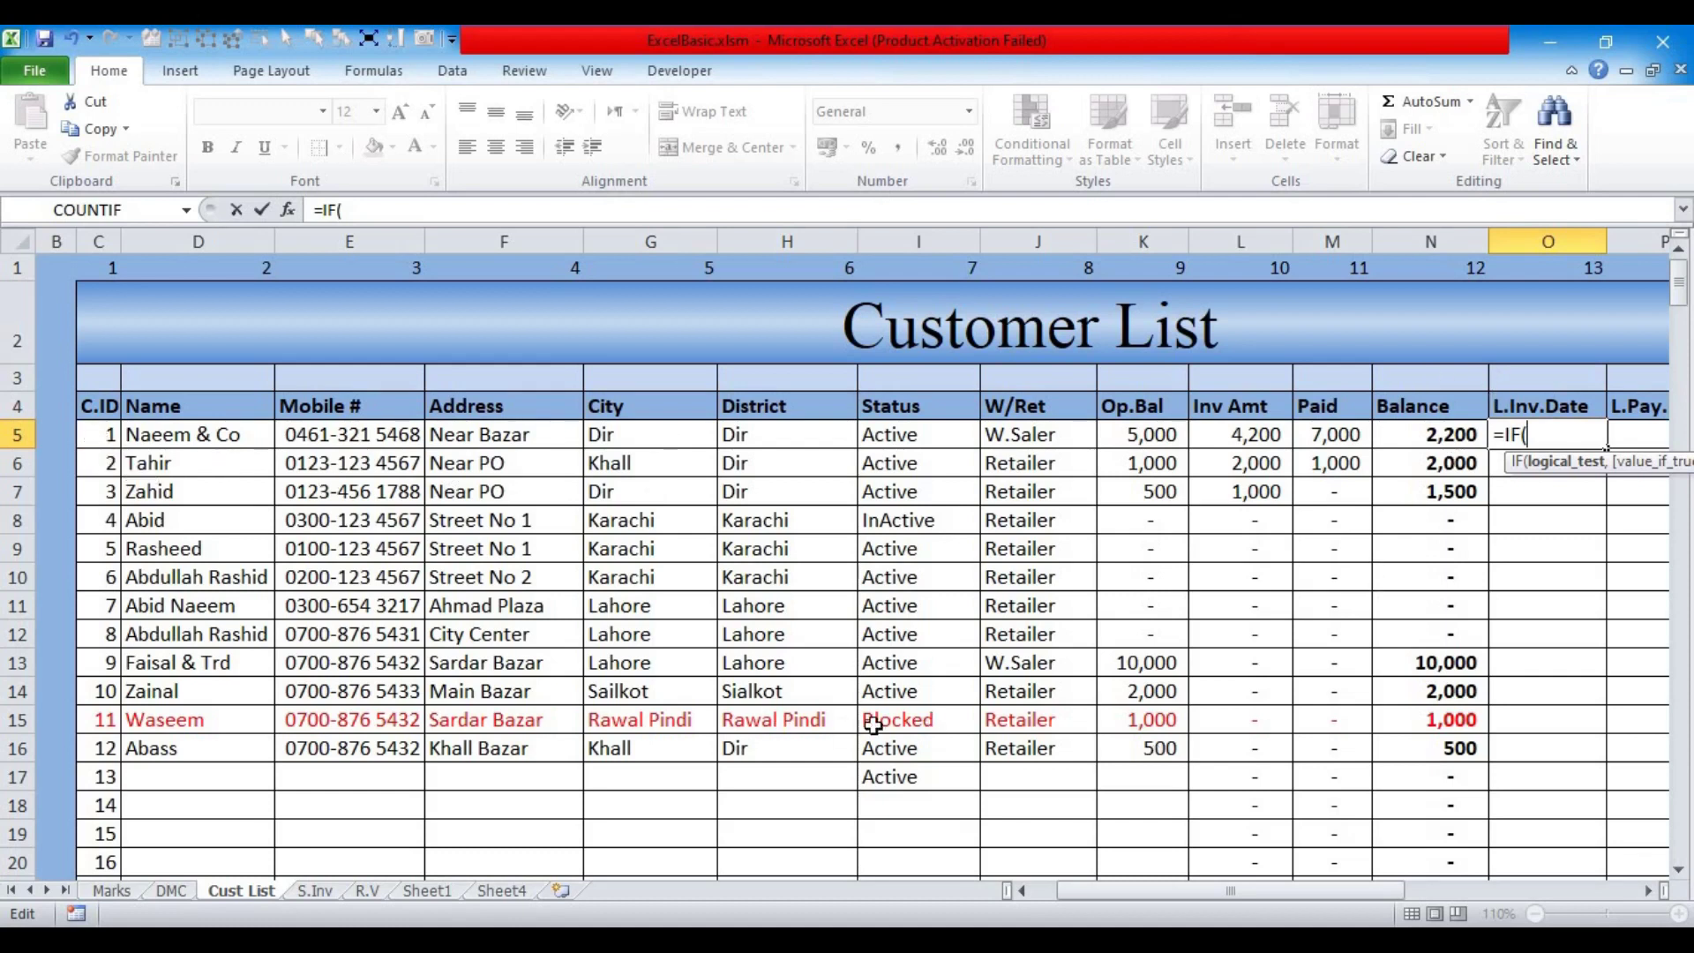
{"action": "left_click", "coordinate": [313, 891]}
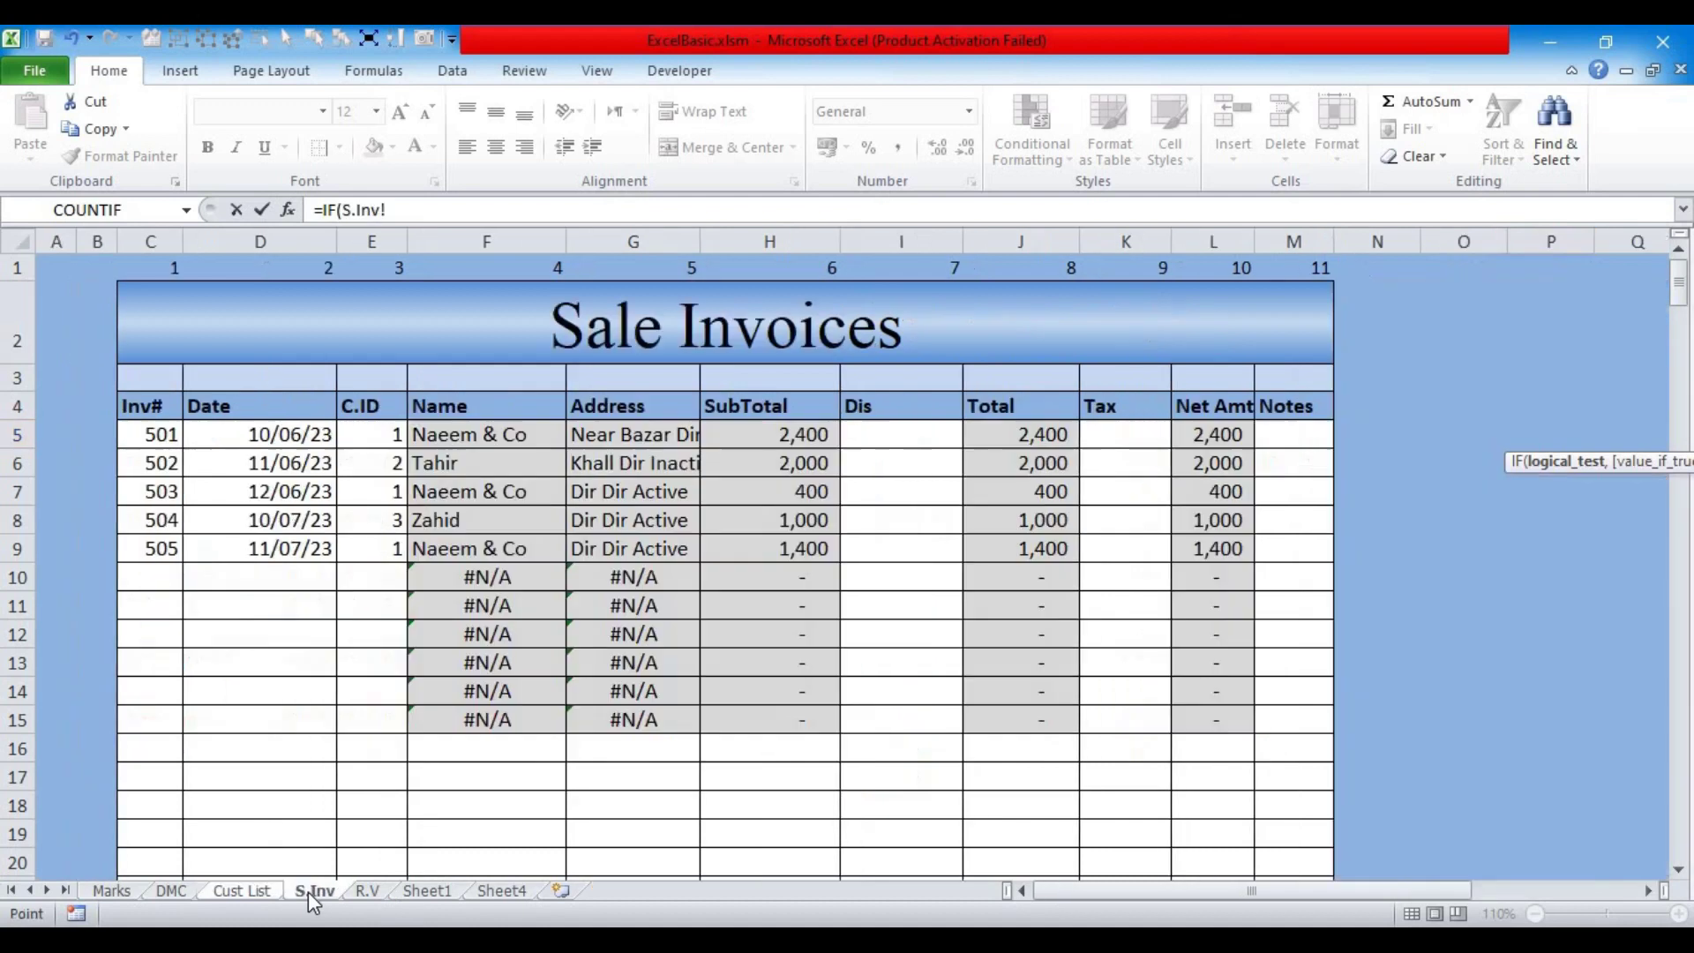
{"action": "left_click_drag", "start_coordinate": [364, 433], "coordinate": [365, 724]}
{"action": "left_click", "coordinate": [462, 212]}
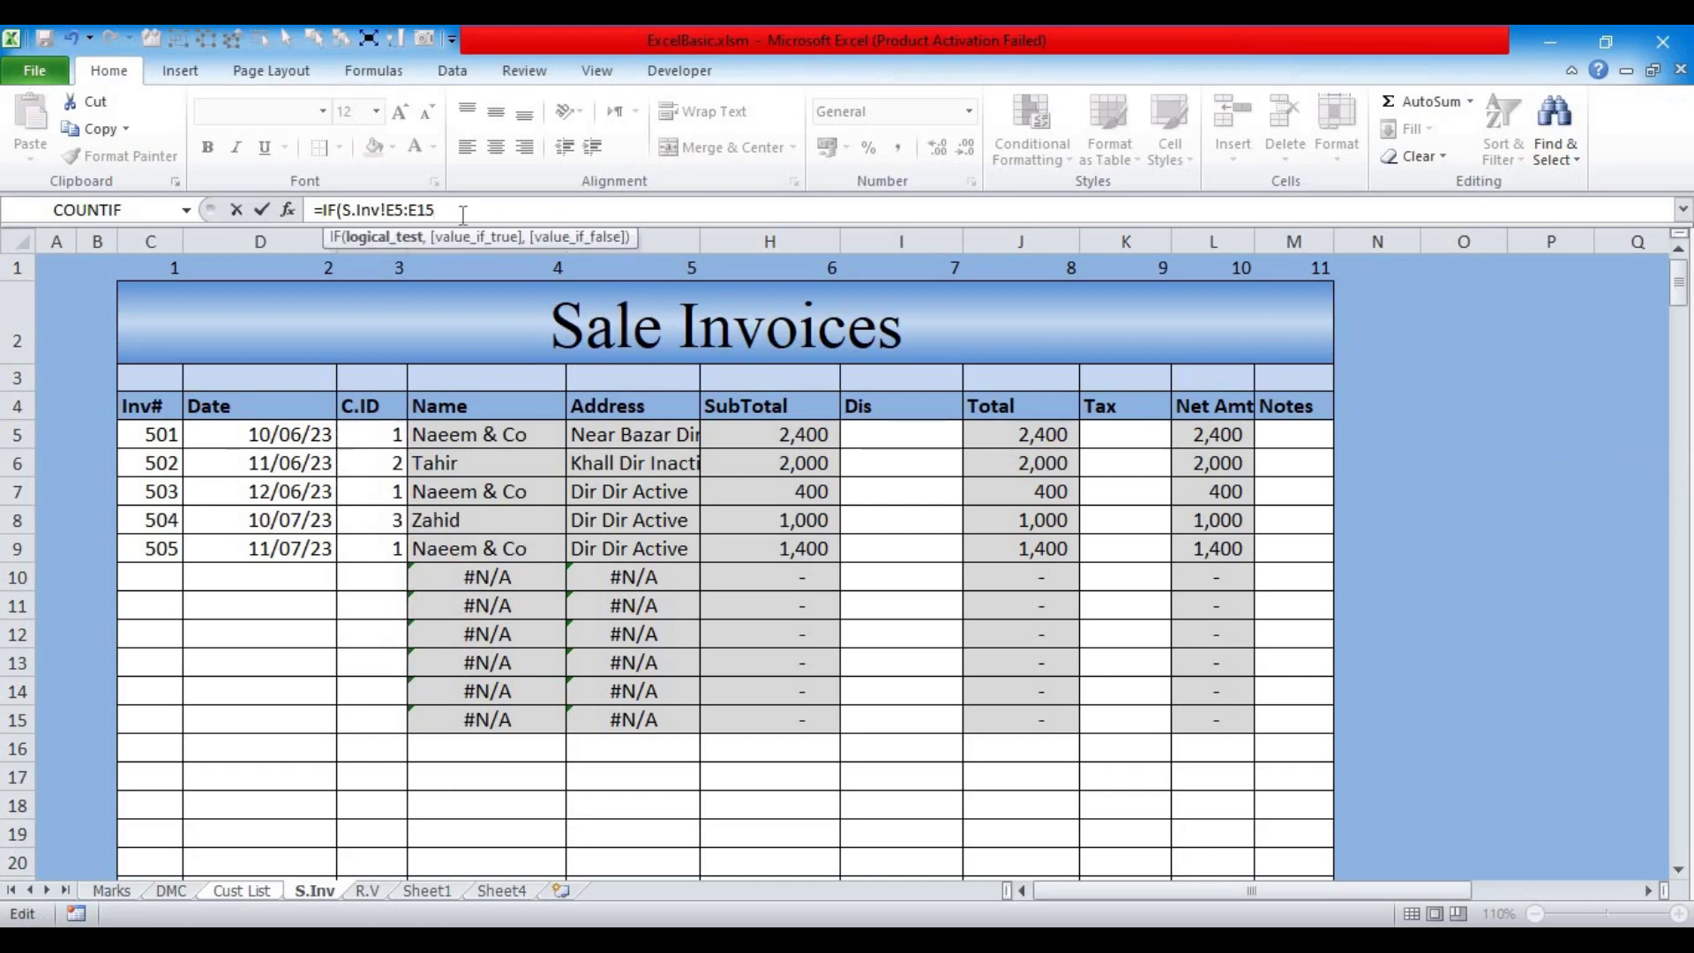
{"action": "key", "text": "BackSpace"}
{"action": "key", "text": "BackSpace"}
{"action": "type", "text": "999"}
{"action": "type", "text": ","}
{"action": "key", "text": "BackSpace"}
Step: Compare that C.ID range against the customer's own C.ID in C5
{"action": "left_click", "coordinate": [231, 892]}
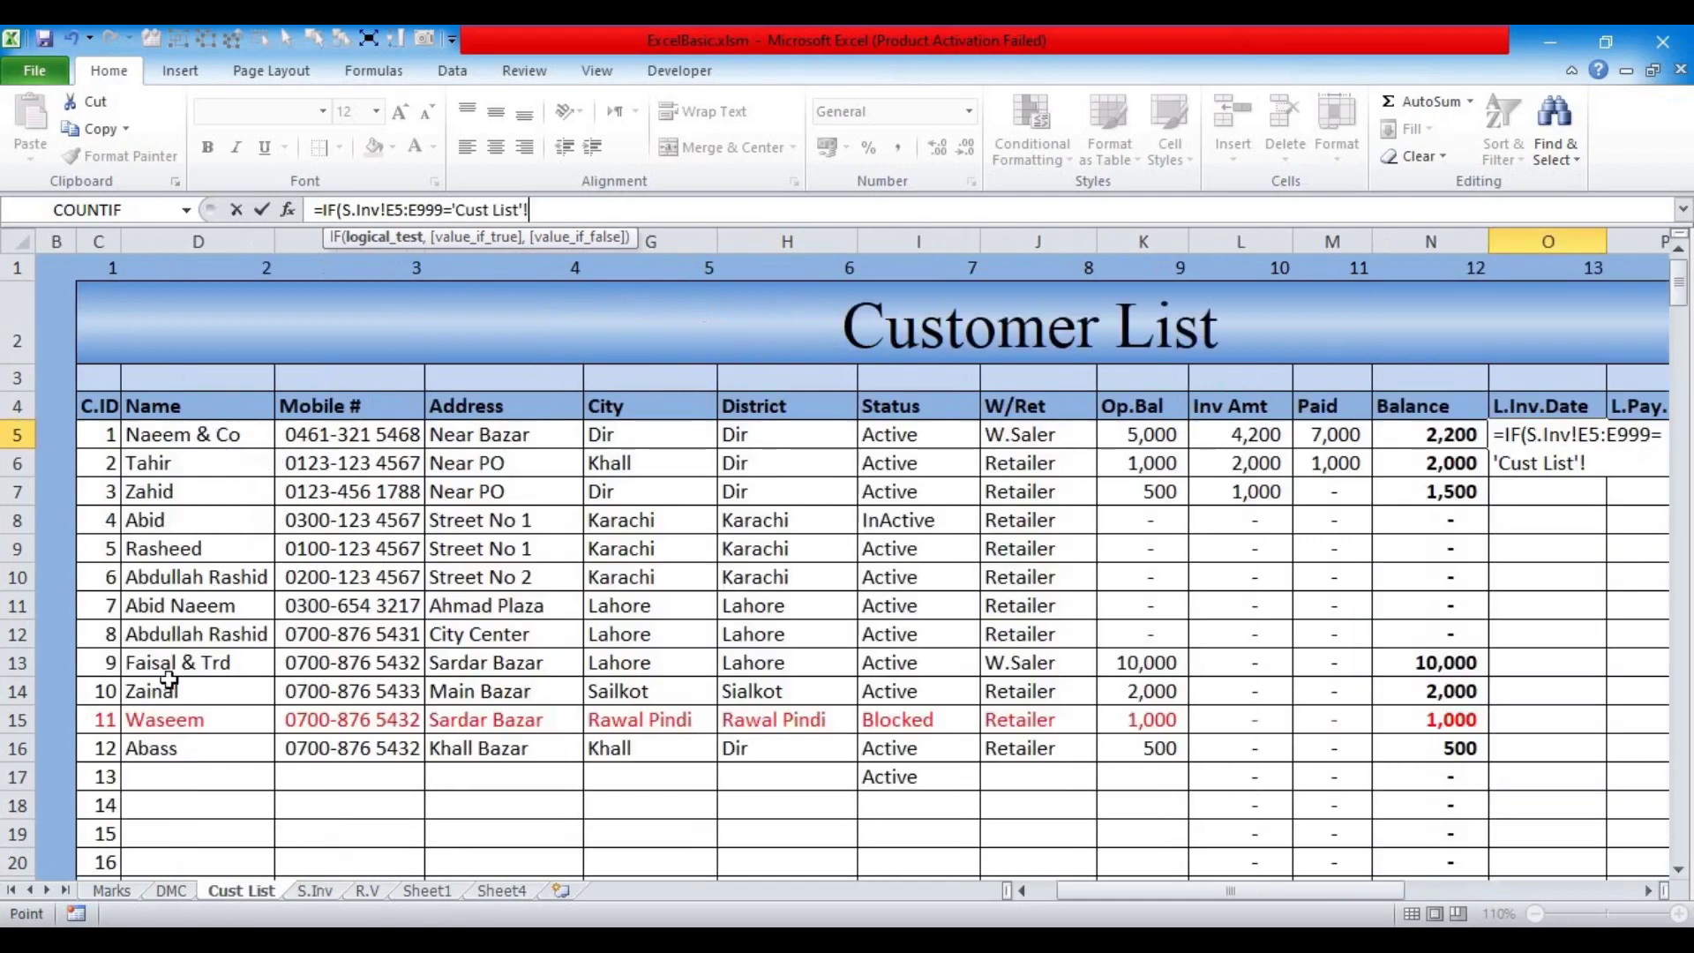
{"action": "left_click", "coordinate": [95, 436]}
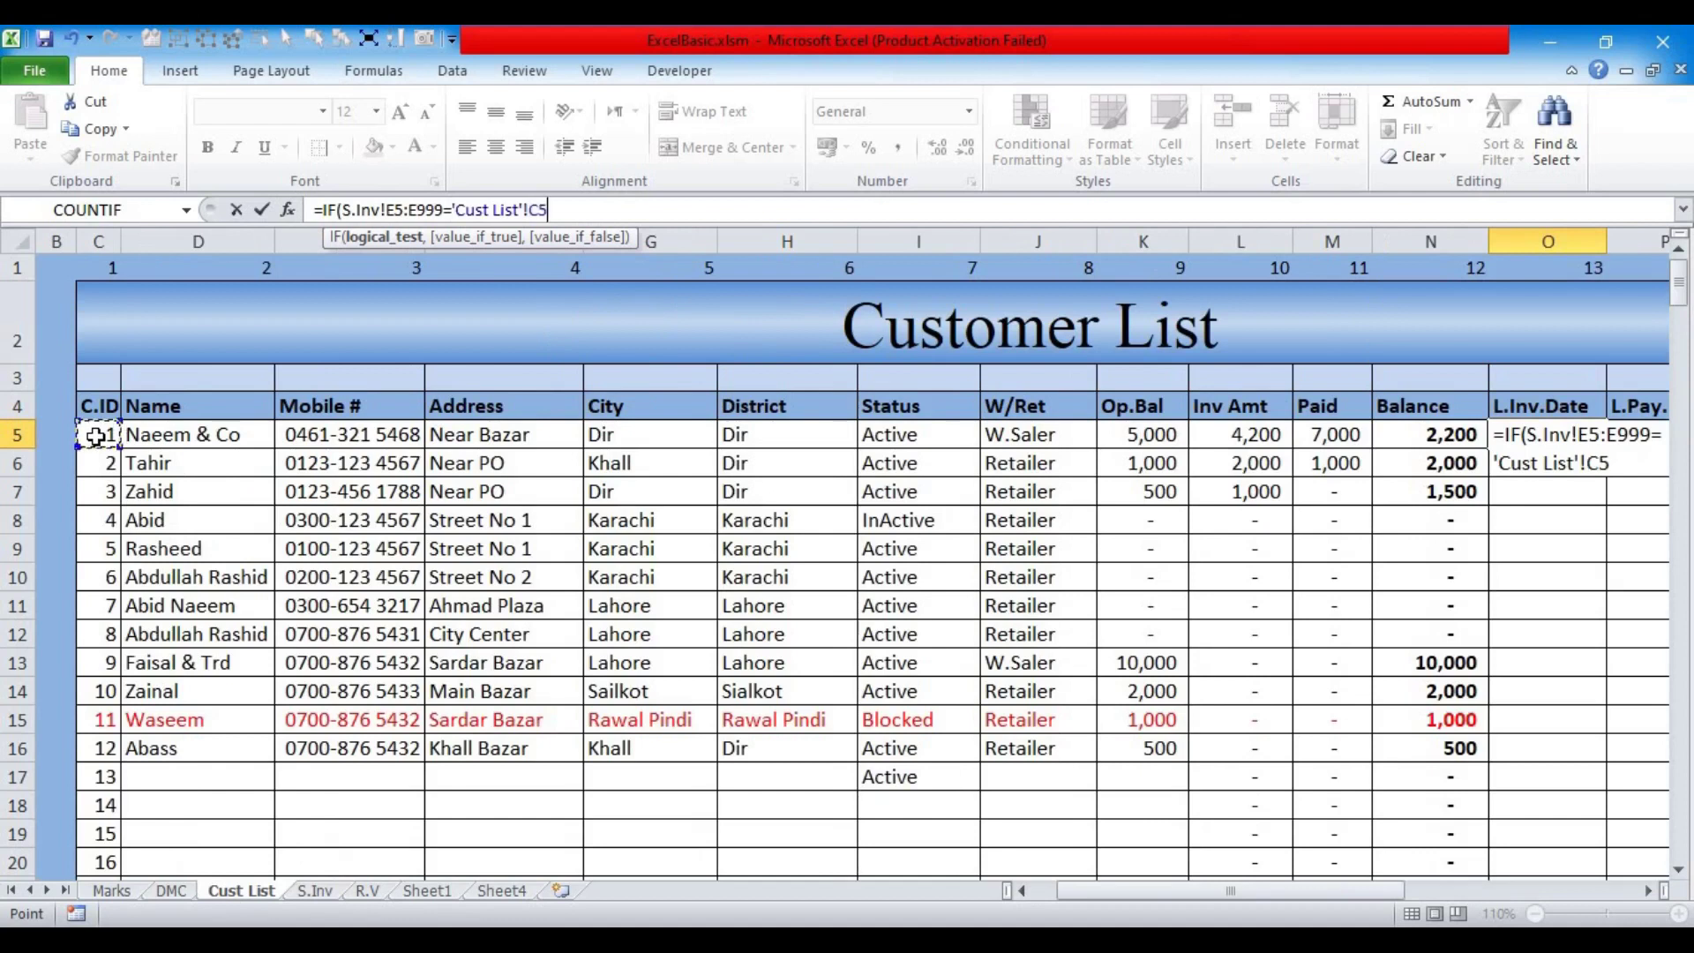
{"action": "left_click", "coordinate": [529, 209]}
{"action": "key", "text": "BackSpace"}
{"action": "key", "text": "BackSpace"}
{"action": "key", "text": "BackSpace"}
{"action": "key", "text": "BackSpace"}
{"action": "key", "text": "BackSpace"}
{"action": "key", "text": "BackSpace"}
{"action": "key", "text": "BackSpace"}
{"action": "key", "text": "BackSpace"}
{"action": "key", "text": "BackSpace"}
{"action": "key", "text": "BackSpace"}
{"action": "key", "text": "BackSpace"}
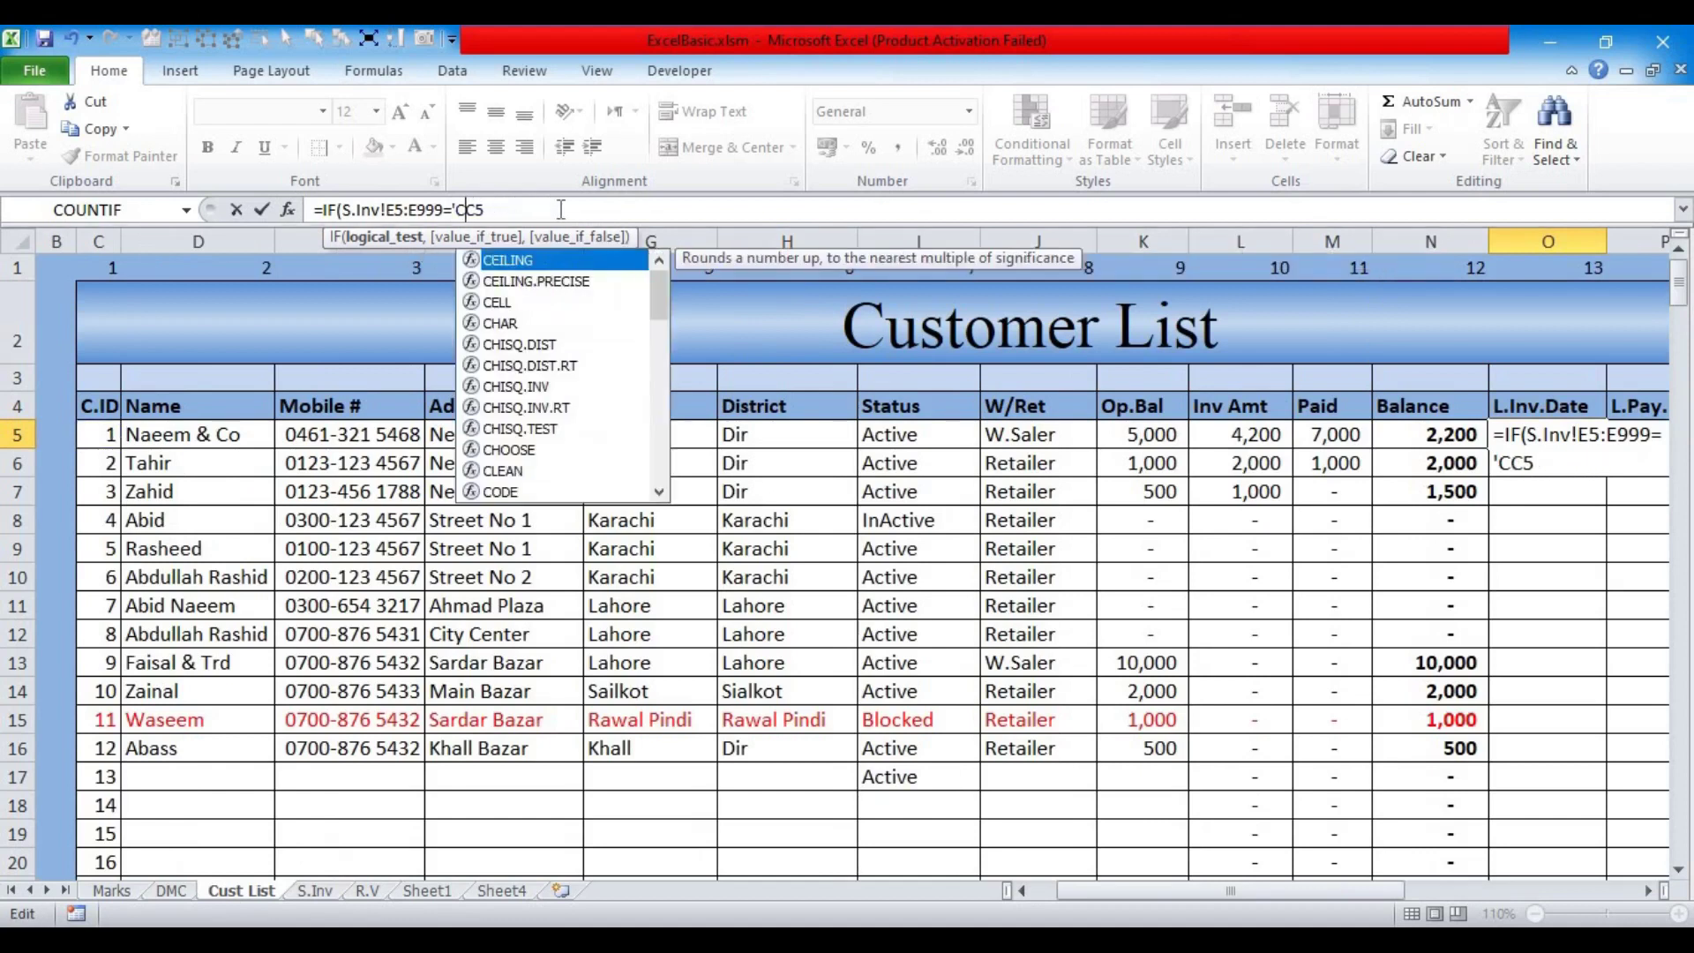
{"action": "key", "text": "BackSpace"}
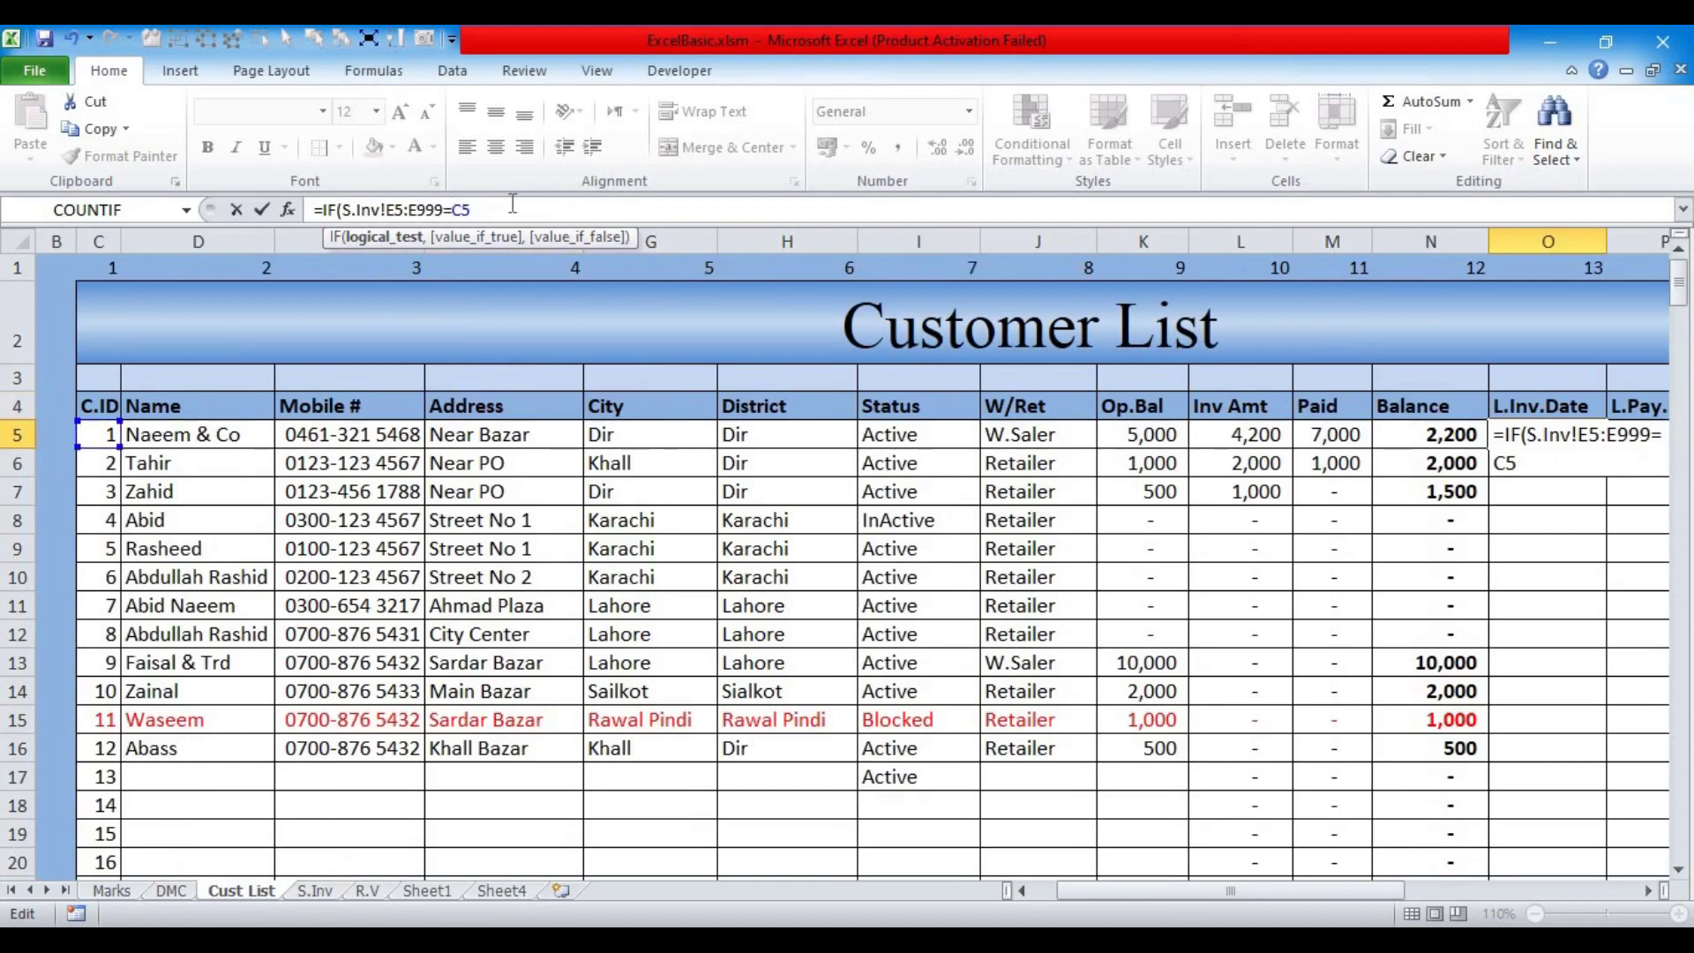
Step: Return the S.Inv dates D5:D999 as the IF result and enter the formula
{"action": "type", "text": ",."}
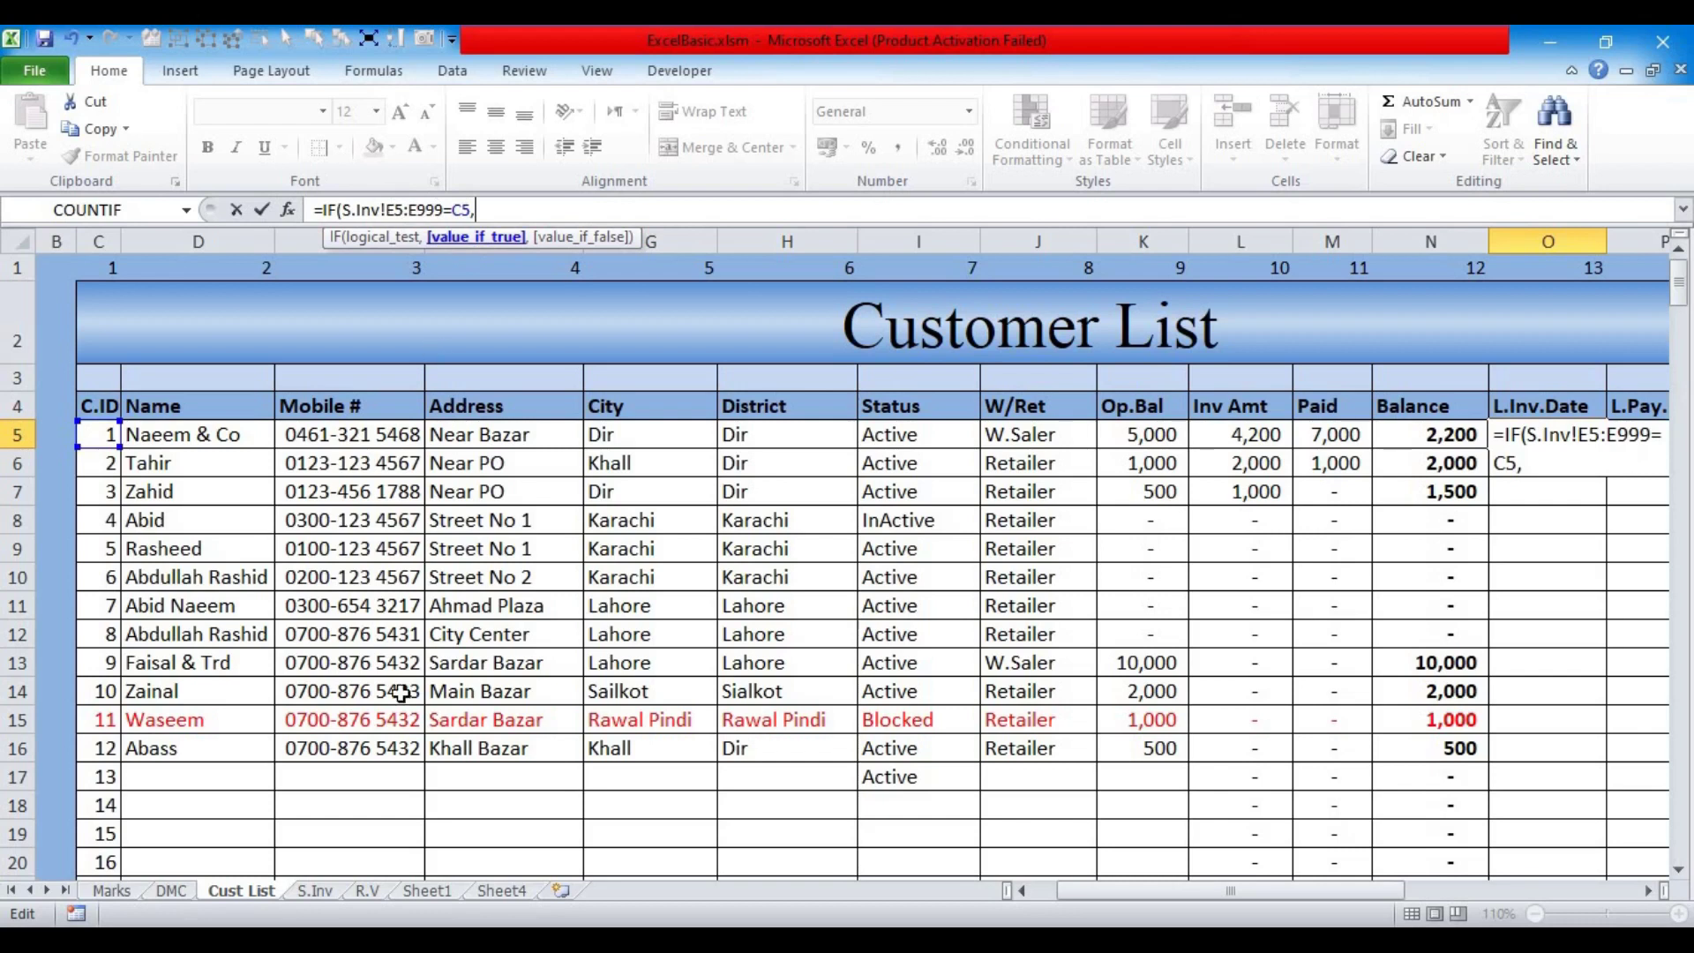
{"action": "left_click", "coordinate": [316, 891]}
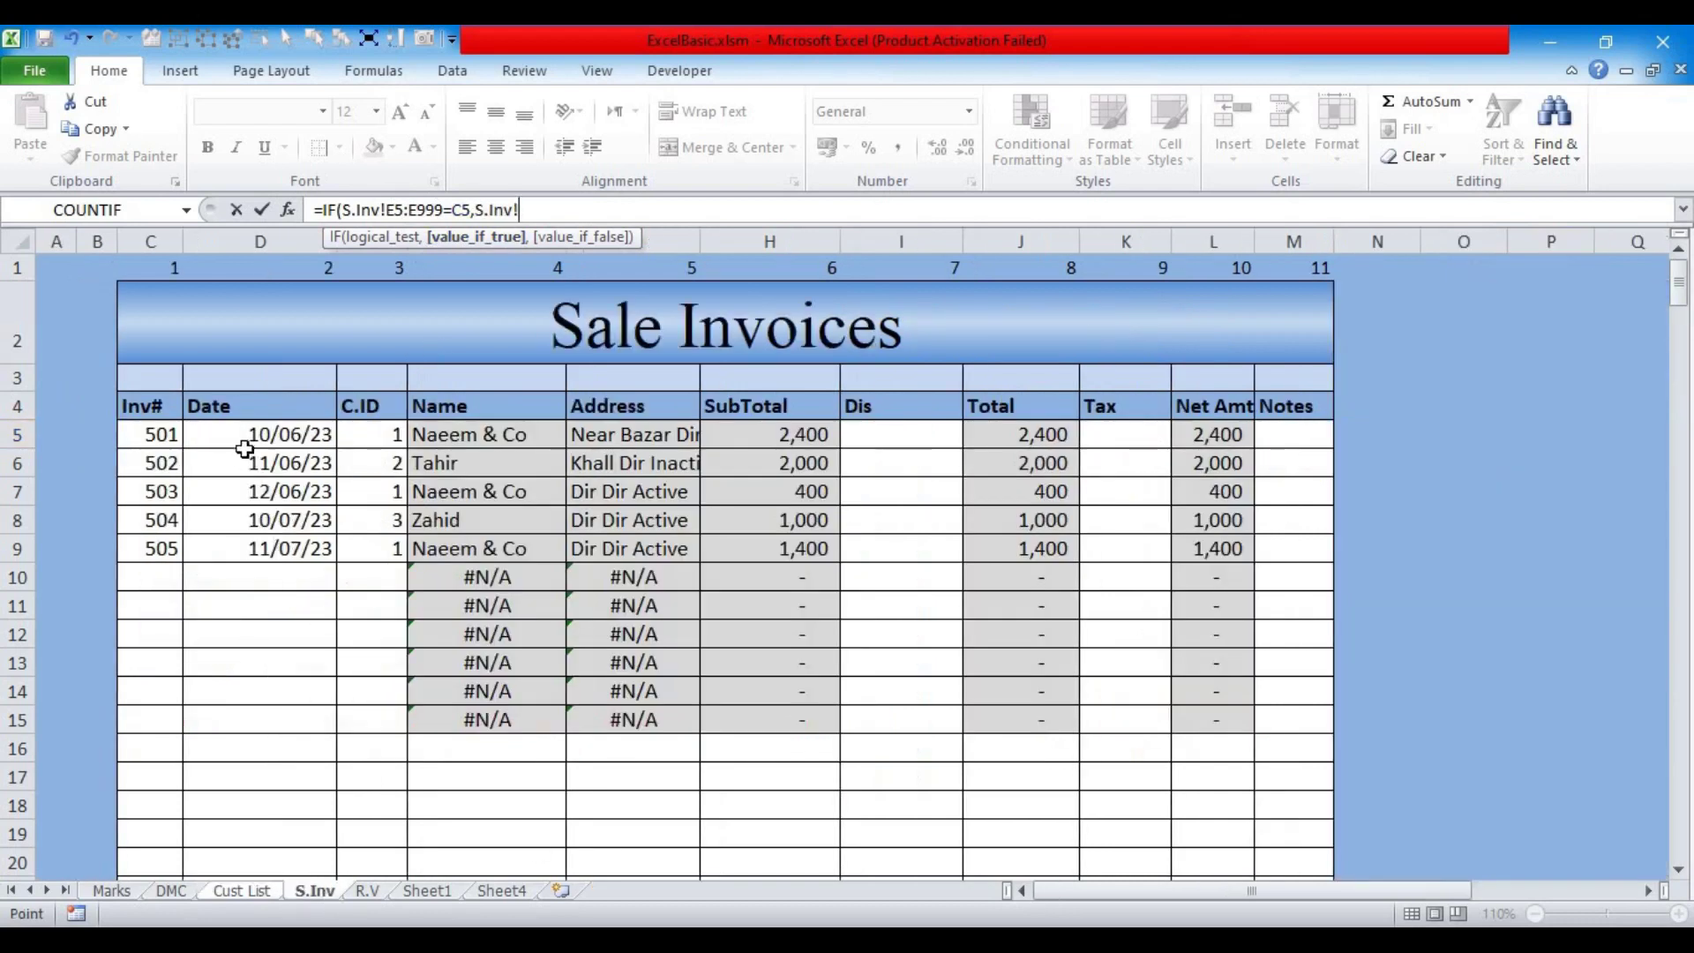
{"action": "left_click_drag", "start_coordinate": [240, 436], "coordinate": [236, 756]}
{"action": "left_click", "coordinate": [598, 208]}
{"action": "key", "text": "BackSpace"}
{"action": "key", "text": "BackSpace"}
{"action": "type", "text": "999"}
{"action": "key", "text": "Return"}
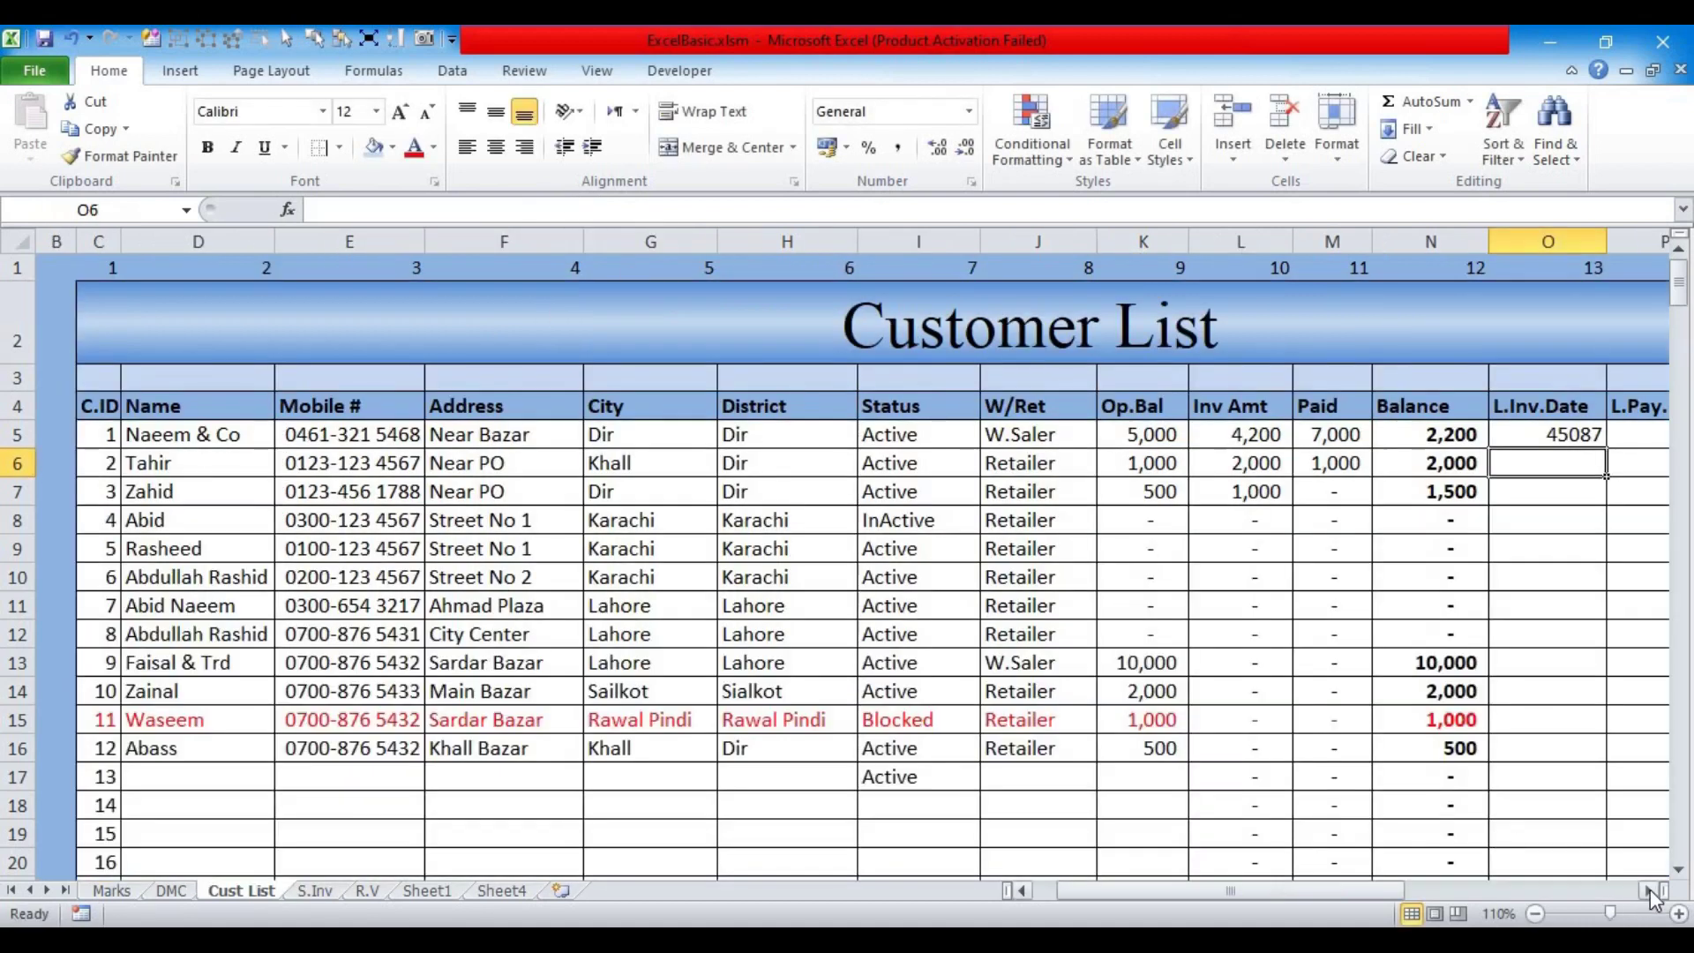
Step: Give O5 the custom number format dd/mm/yy so it reads 10/06/23
{"action": "left_click", "coordinate": [1648, 891]}
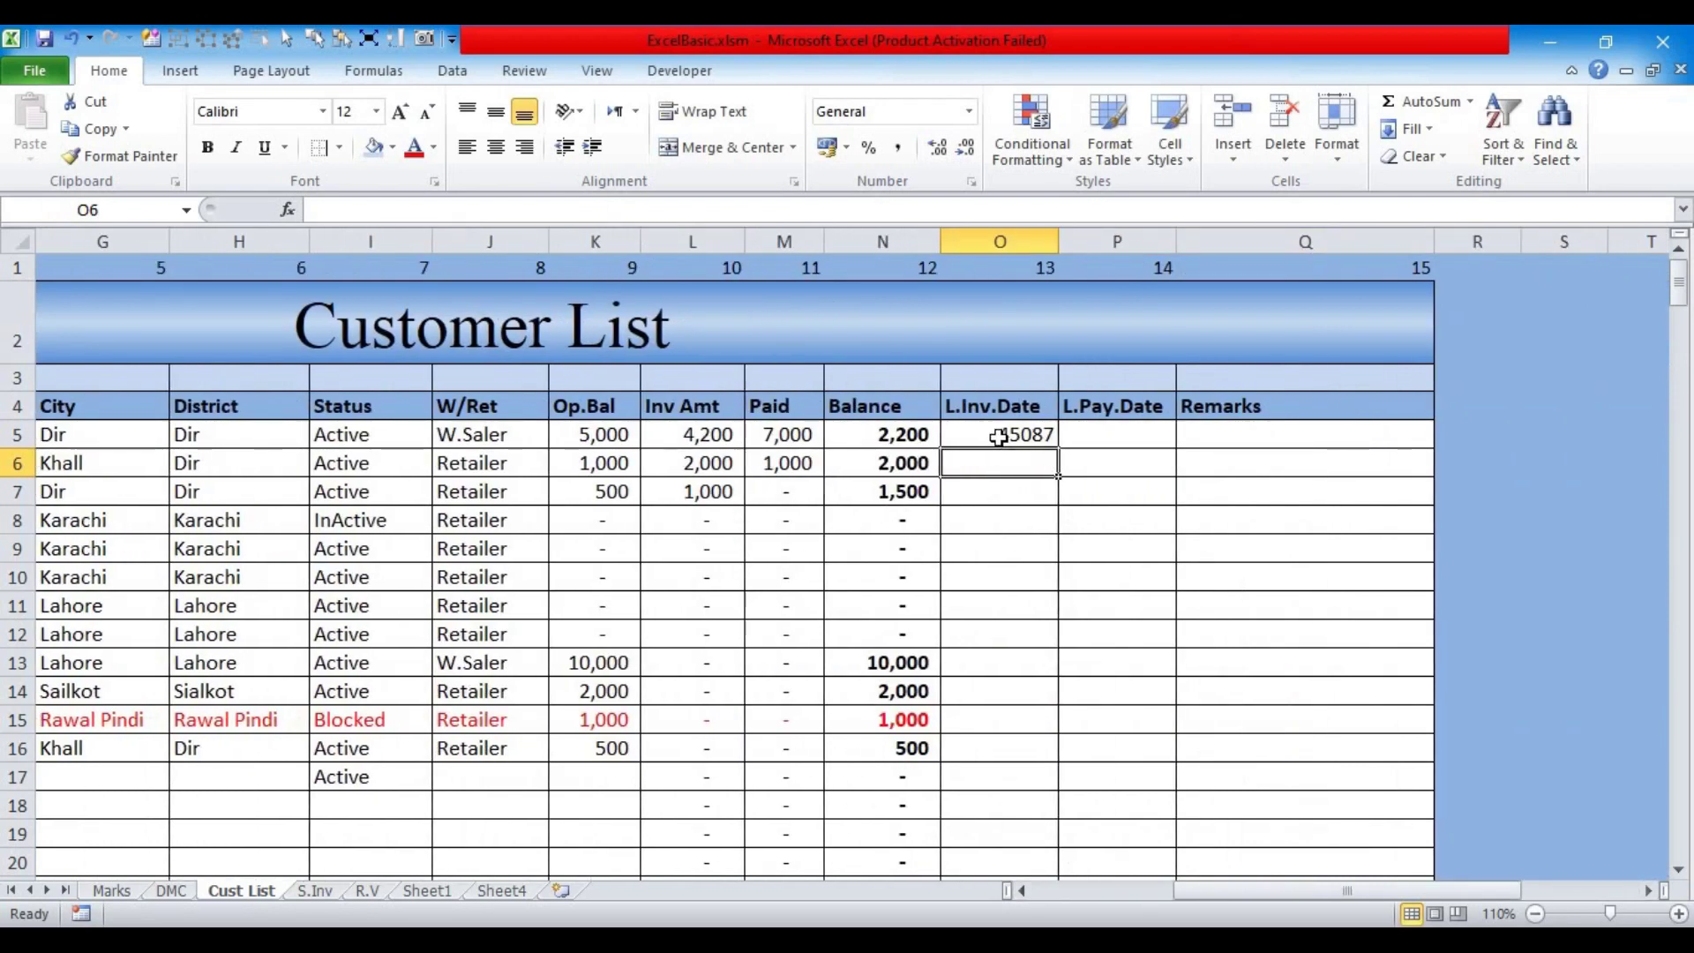
{"action": "left_click", "coordinate": [998, 434]}
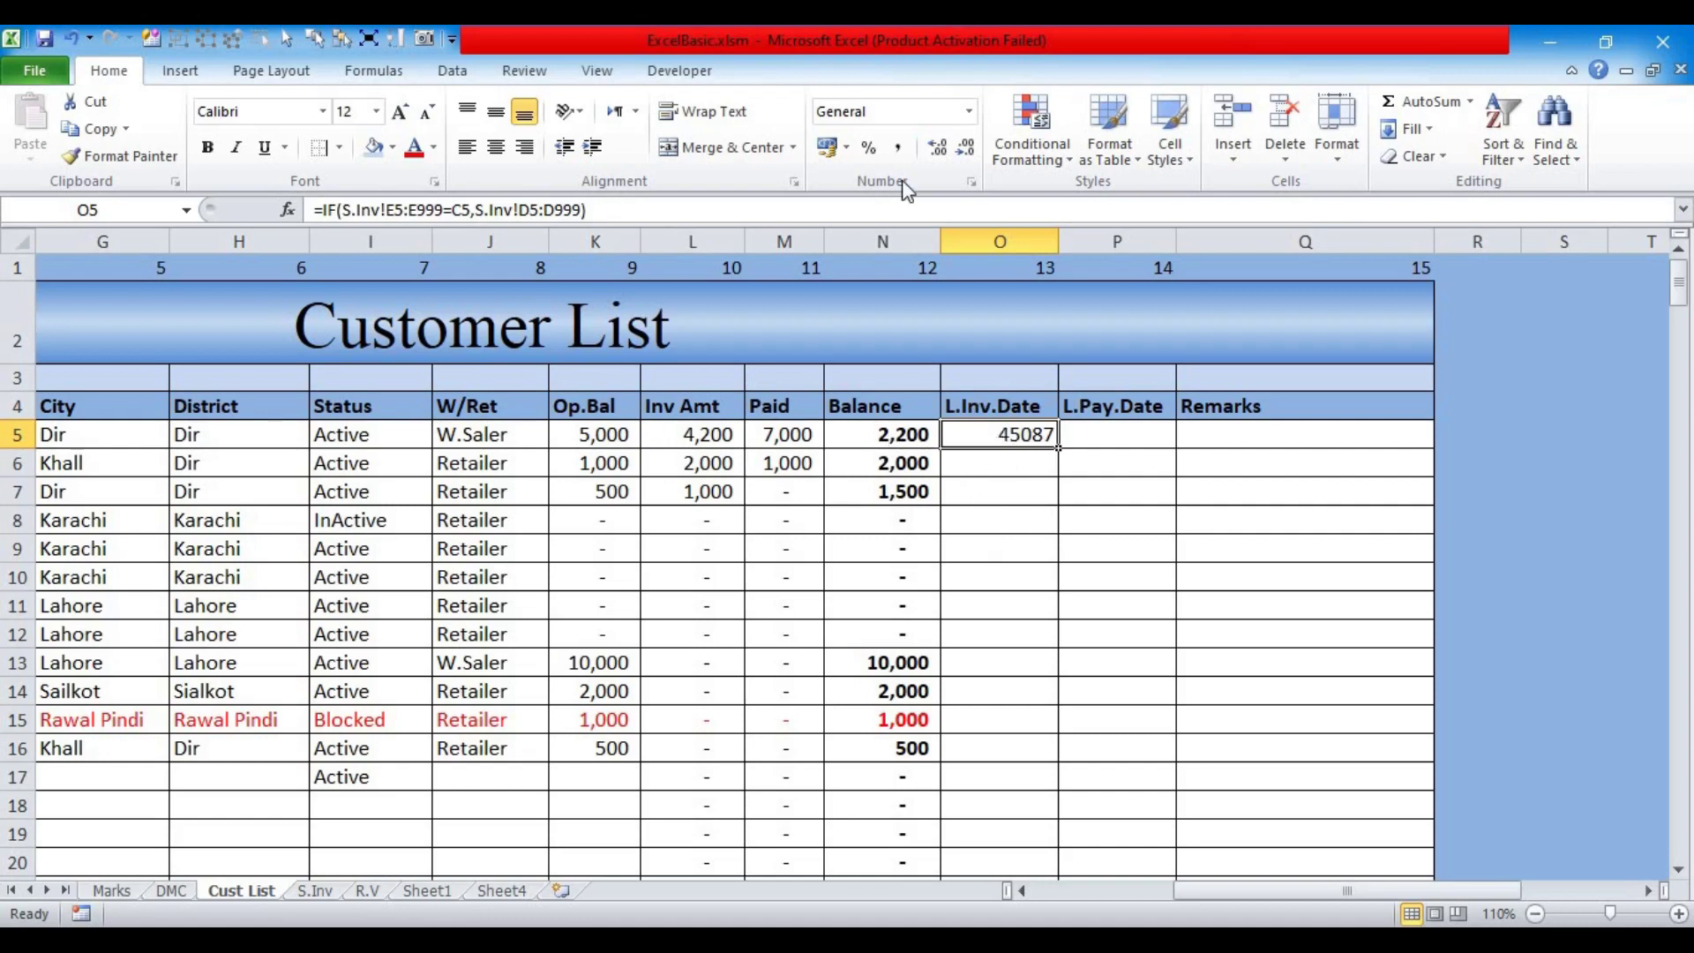
{"action": "left_click", "coordinate": [968, 111]}
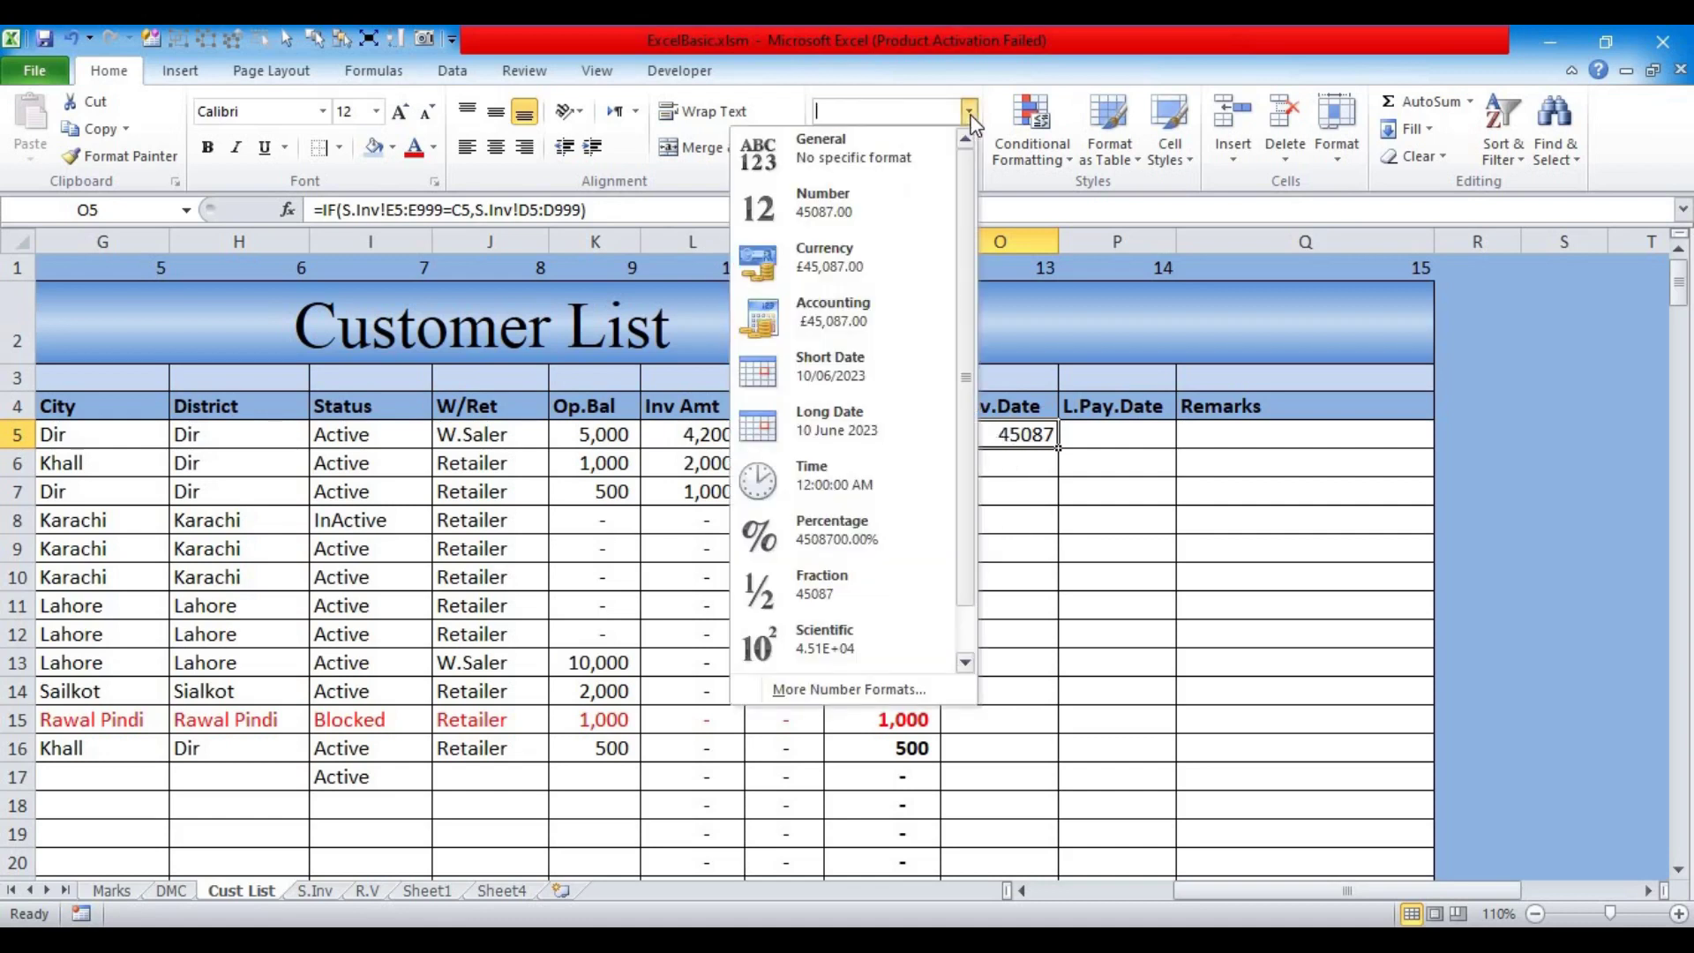
{"action": "left_click", "coordinate": [1020, 476]}
{"action": "key", "text": "ctrl+1"}
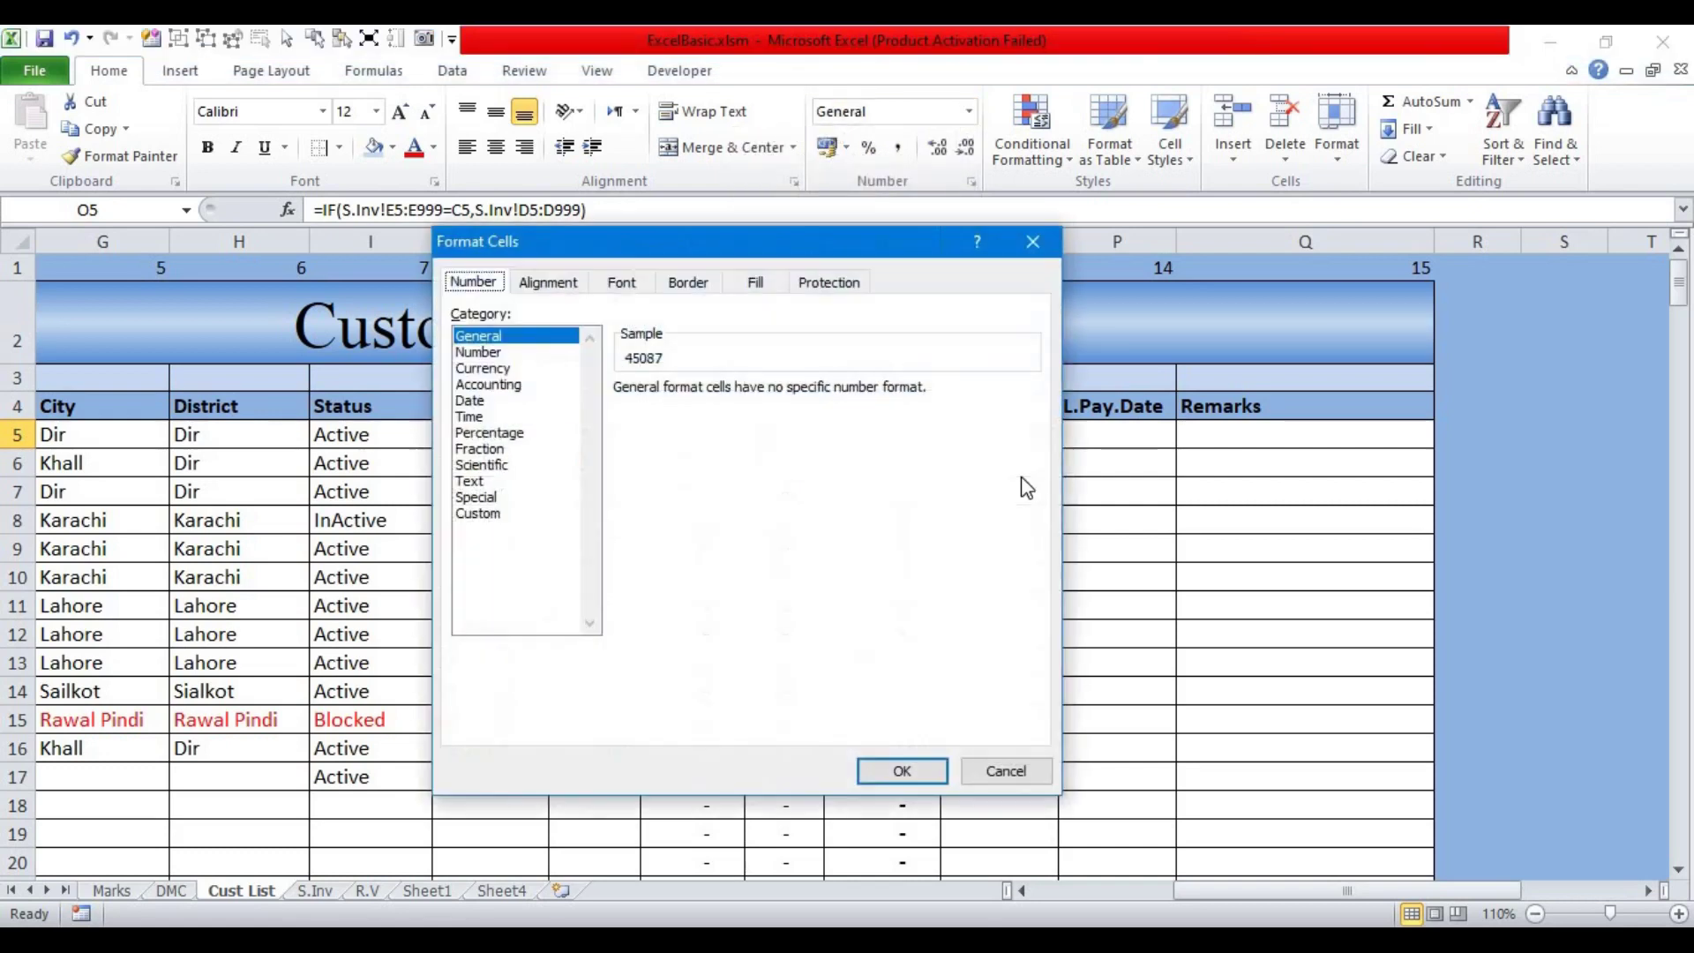
{"action": "left_click", "coordinate": [492, 514]}
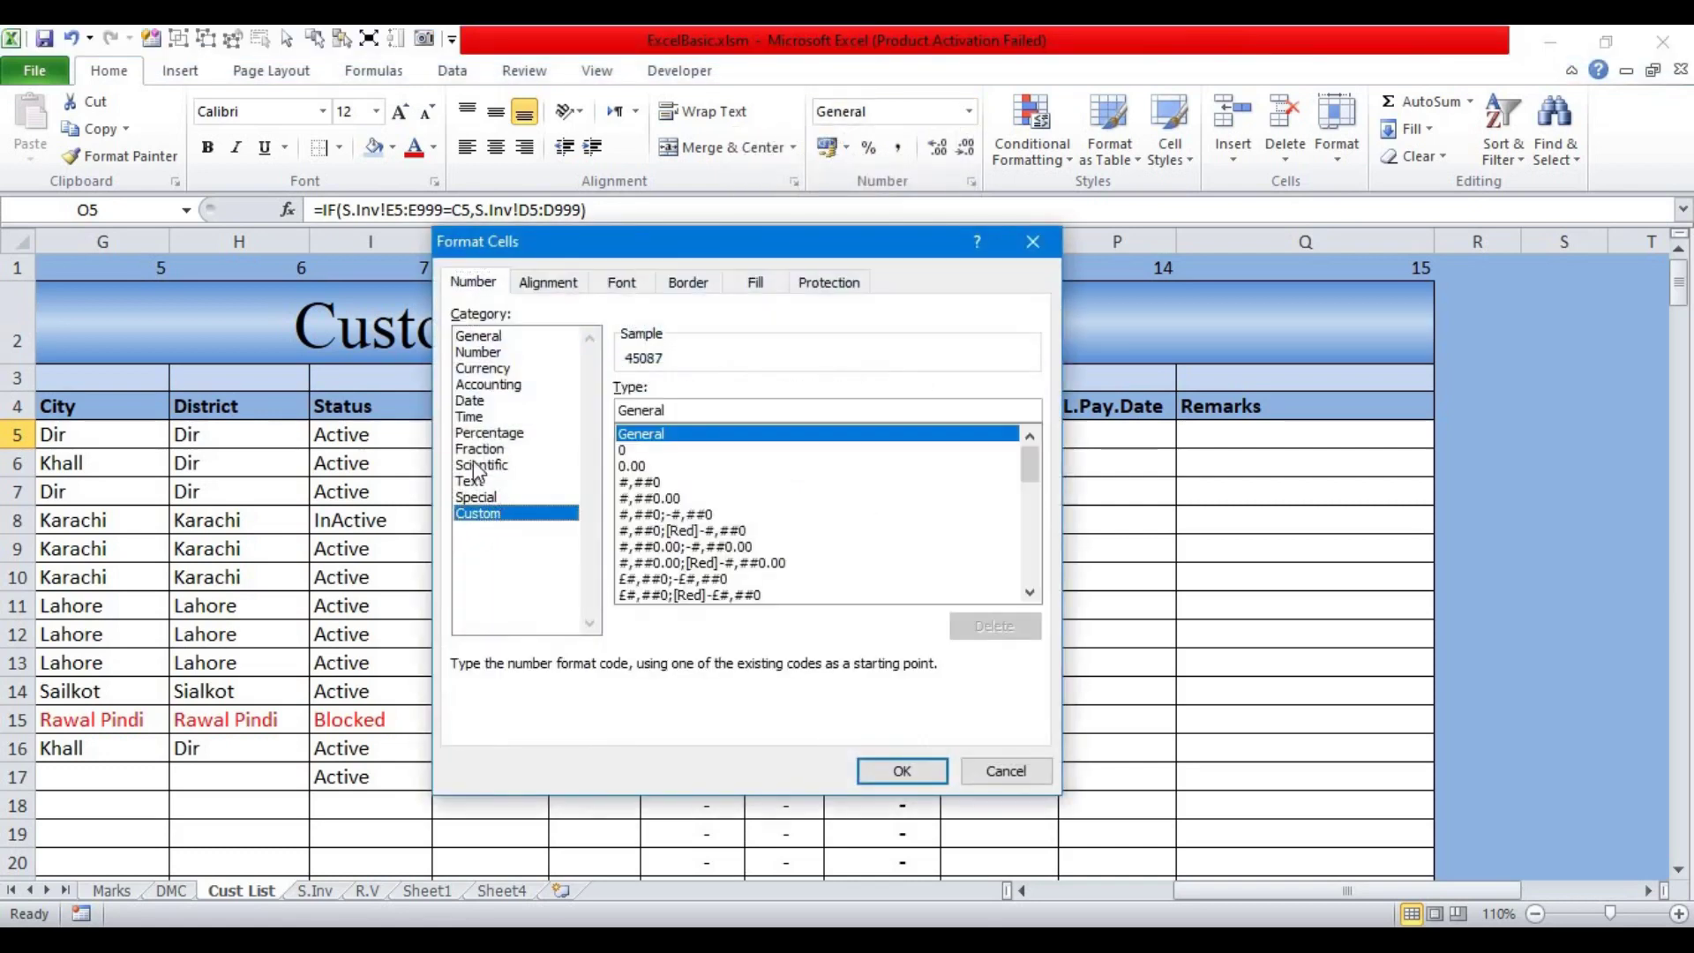
{"action": "left_click", "coordinate": [477, 404]}
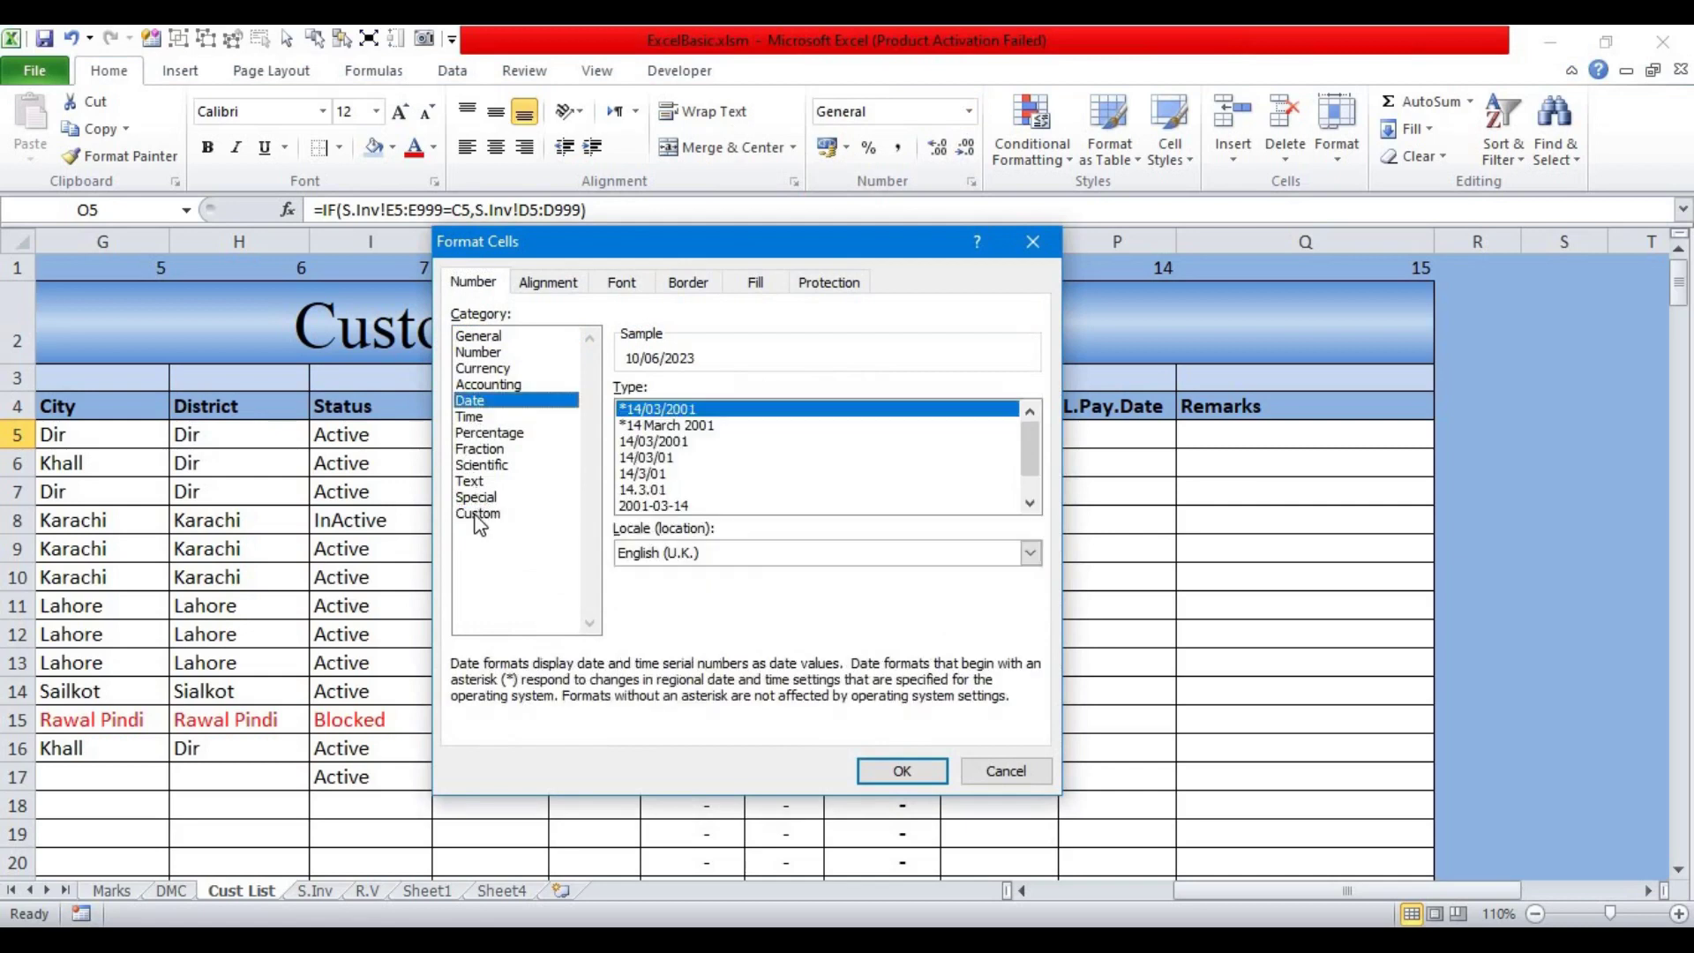
{"action": "left_click", "coordinate": [478, 514]}
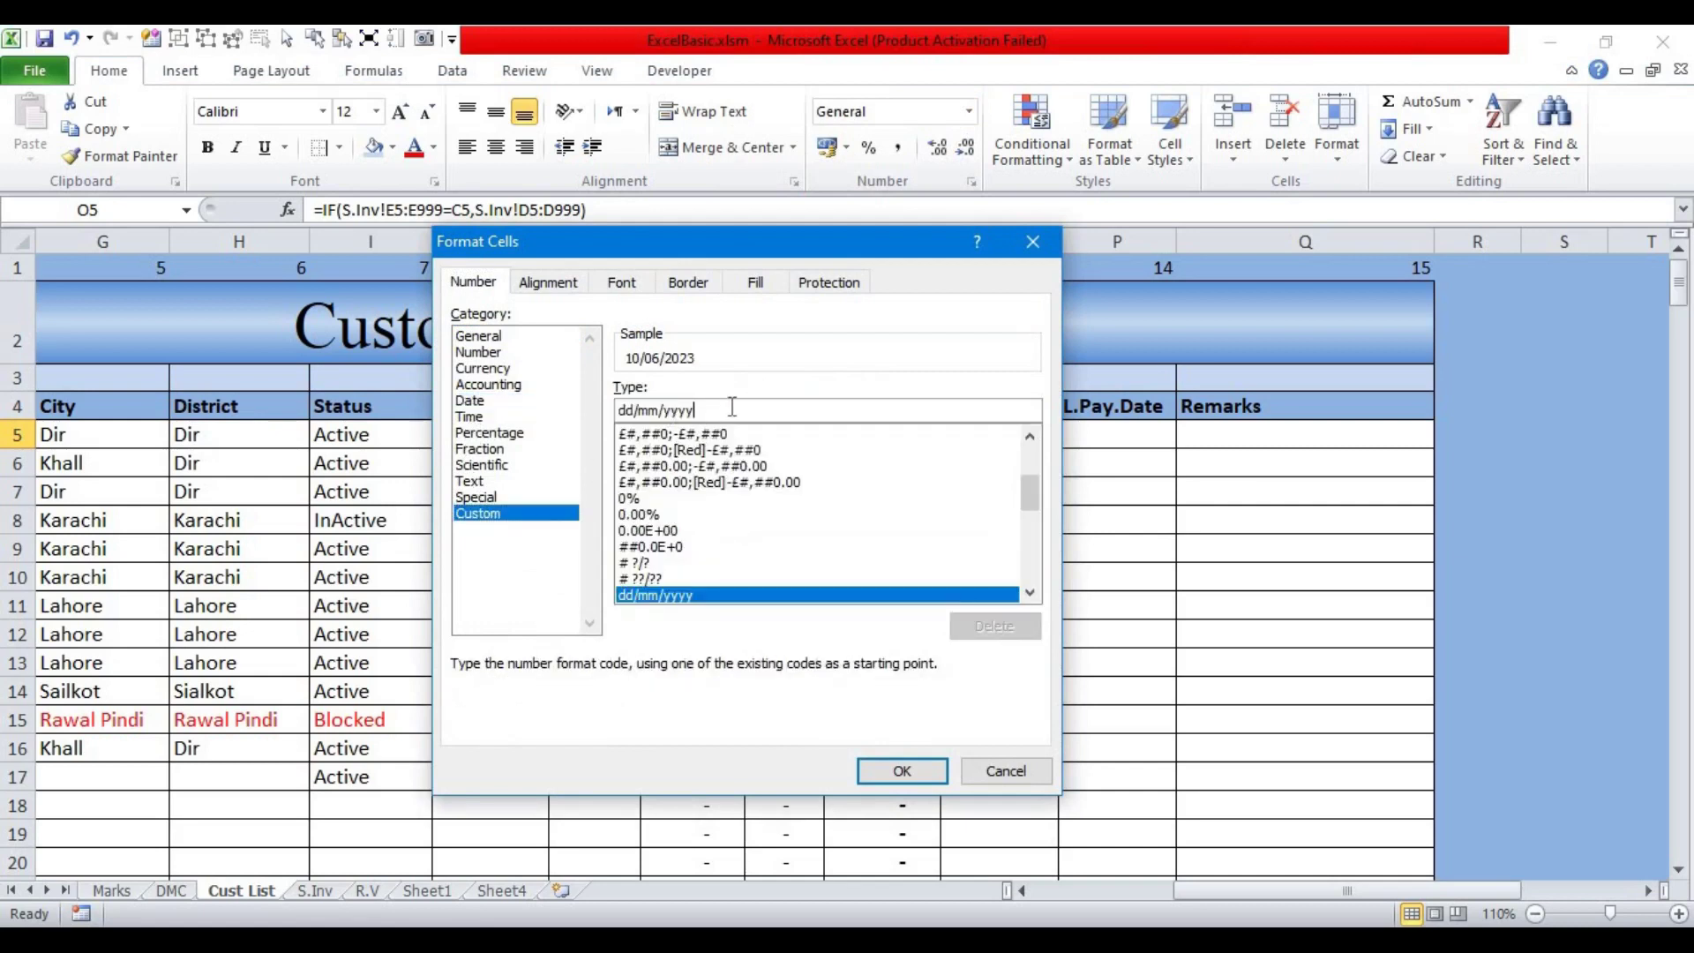
{"action": "key", "text": "BackSpace"}
{"action": "key", "text": "BackSpace"}
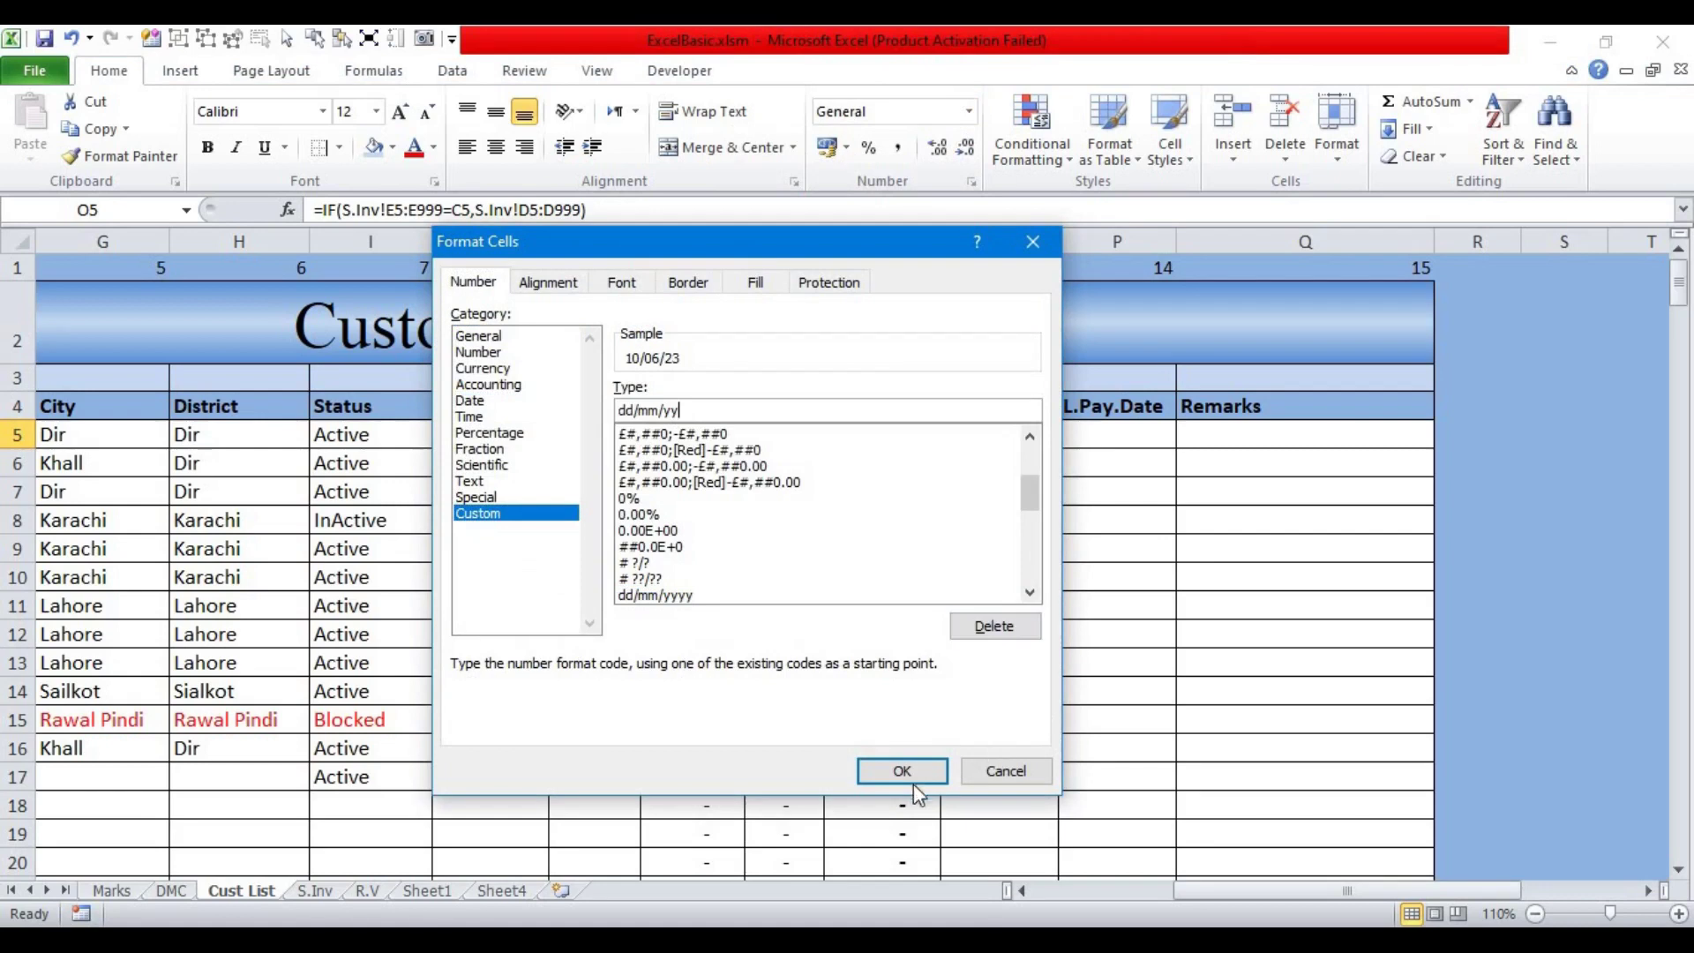
{"action": "left_click", "coordinate": [907, 772]}
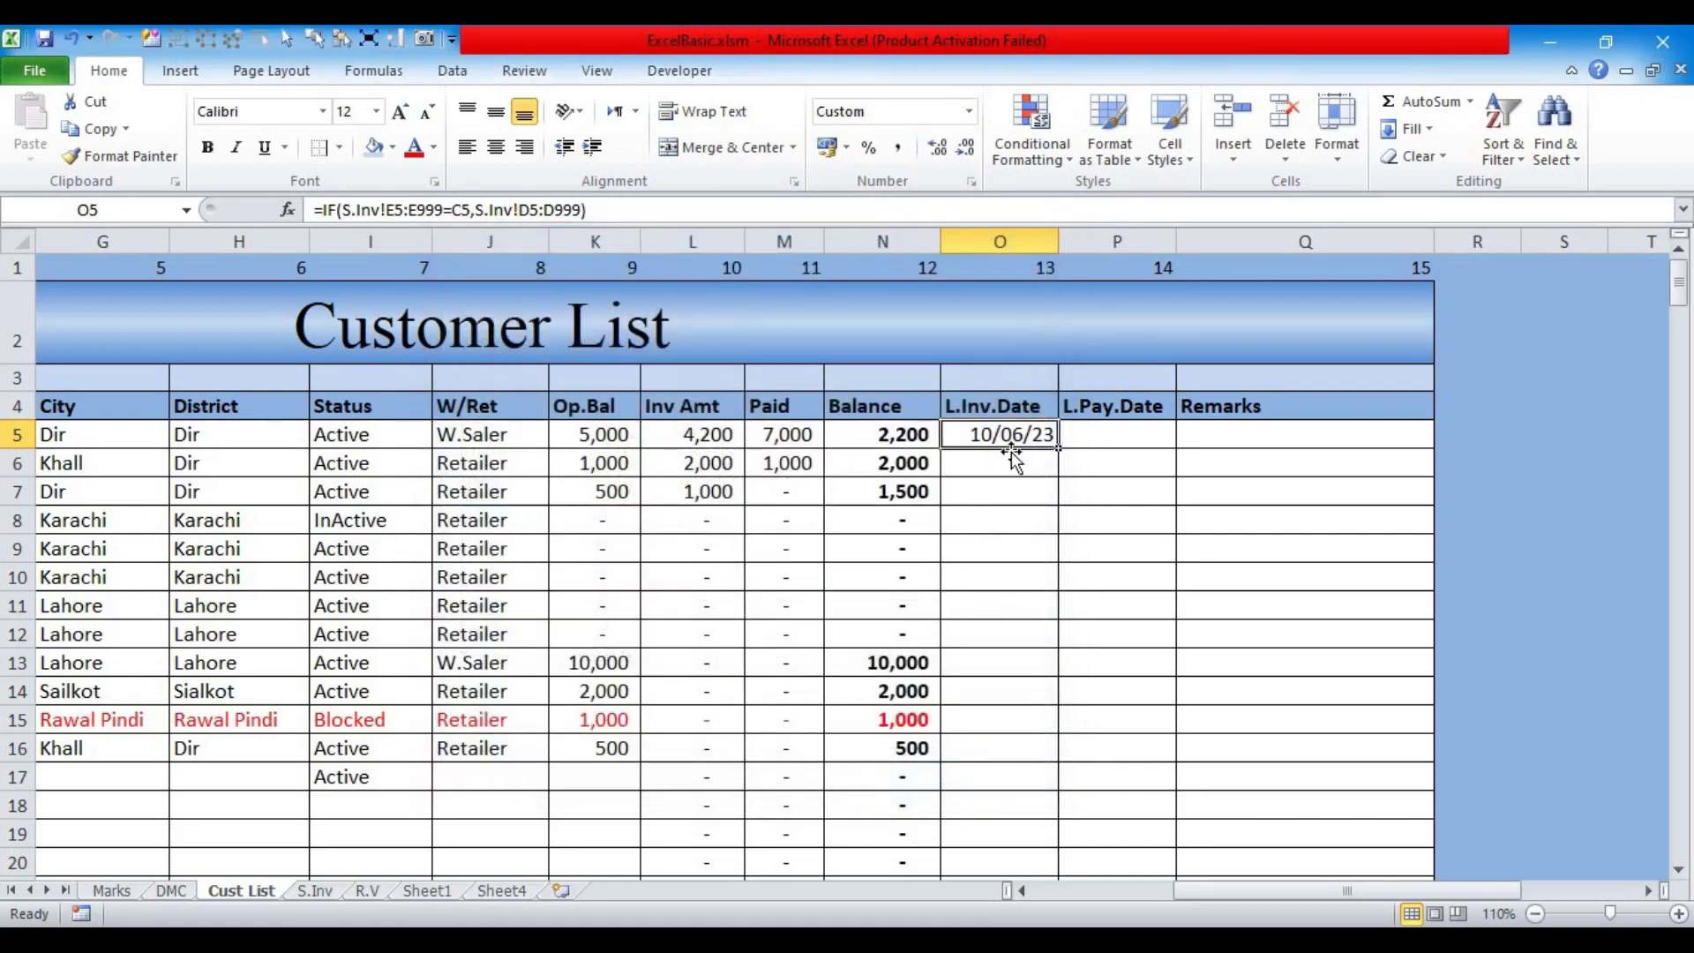
{"action": "left_click_drag", "start_coordinate": [1230, 893], "coordinate": [1186, 899]}
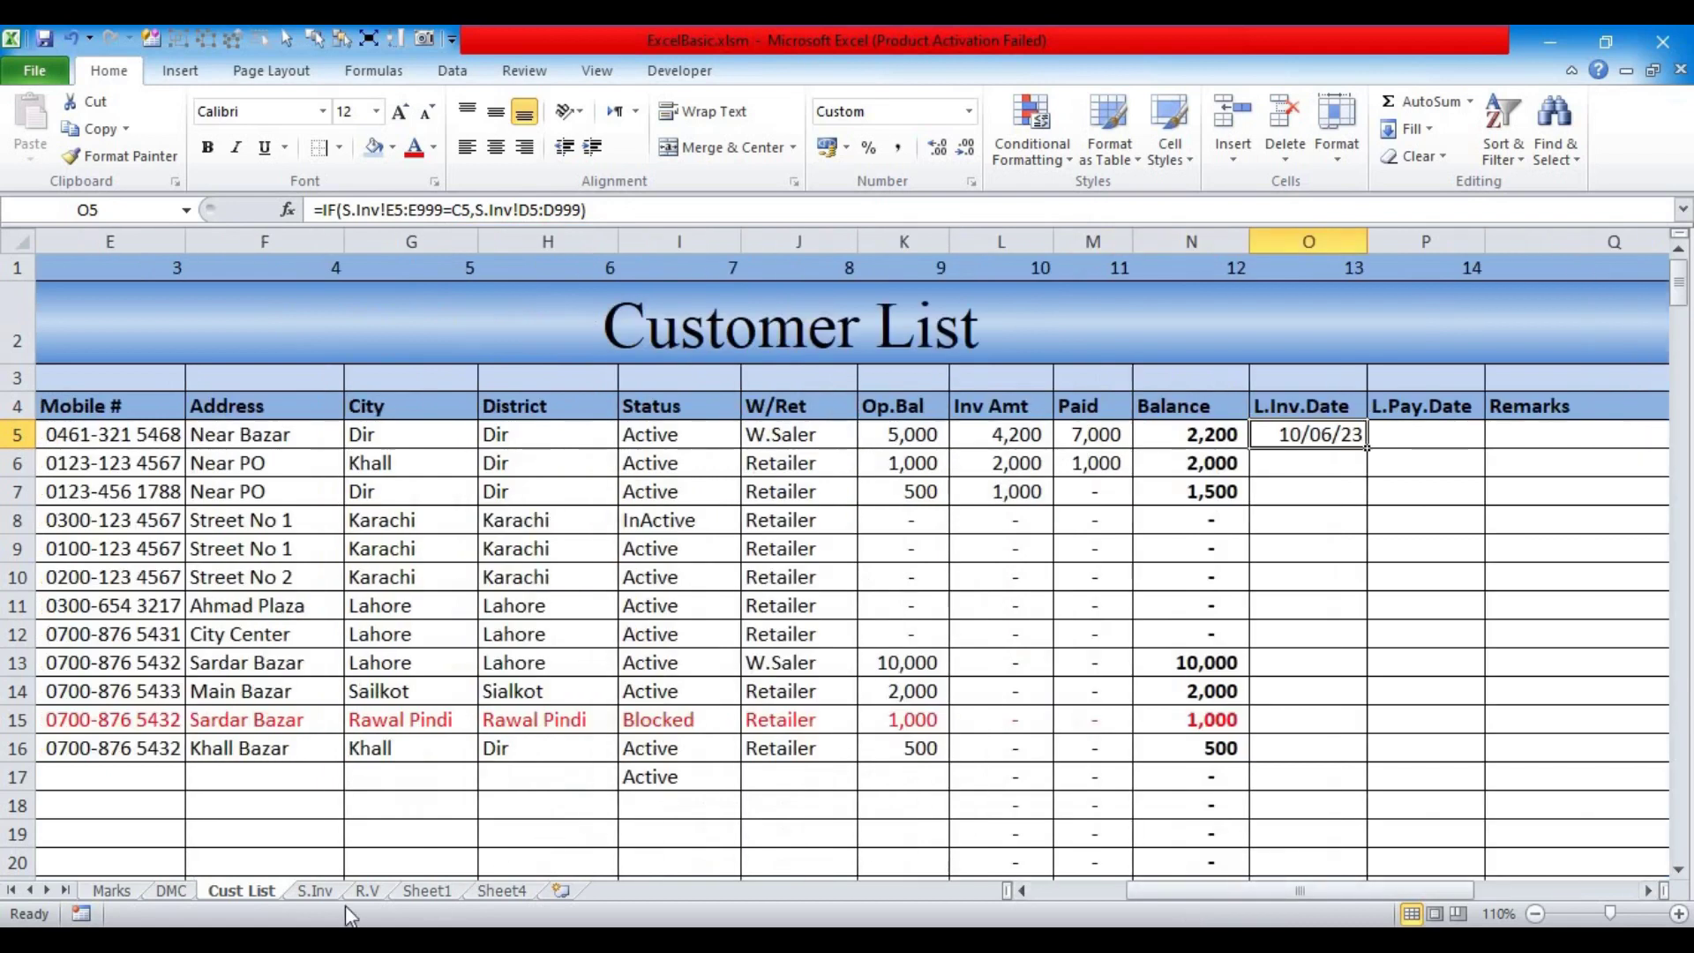
{"action": "left_click", "coordinate": [321, 893]}
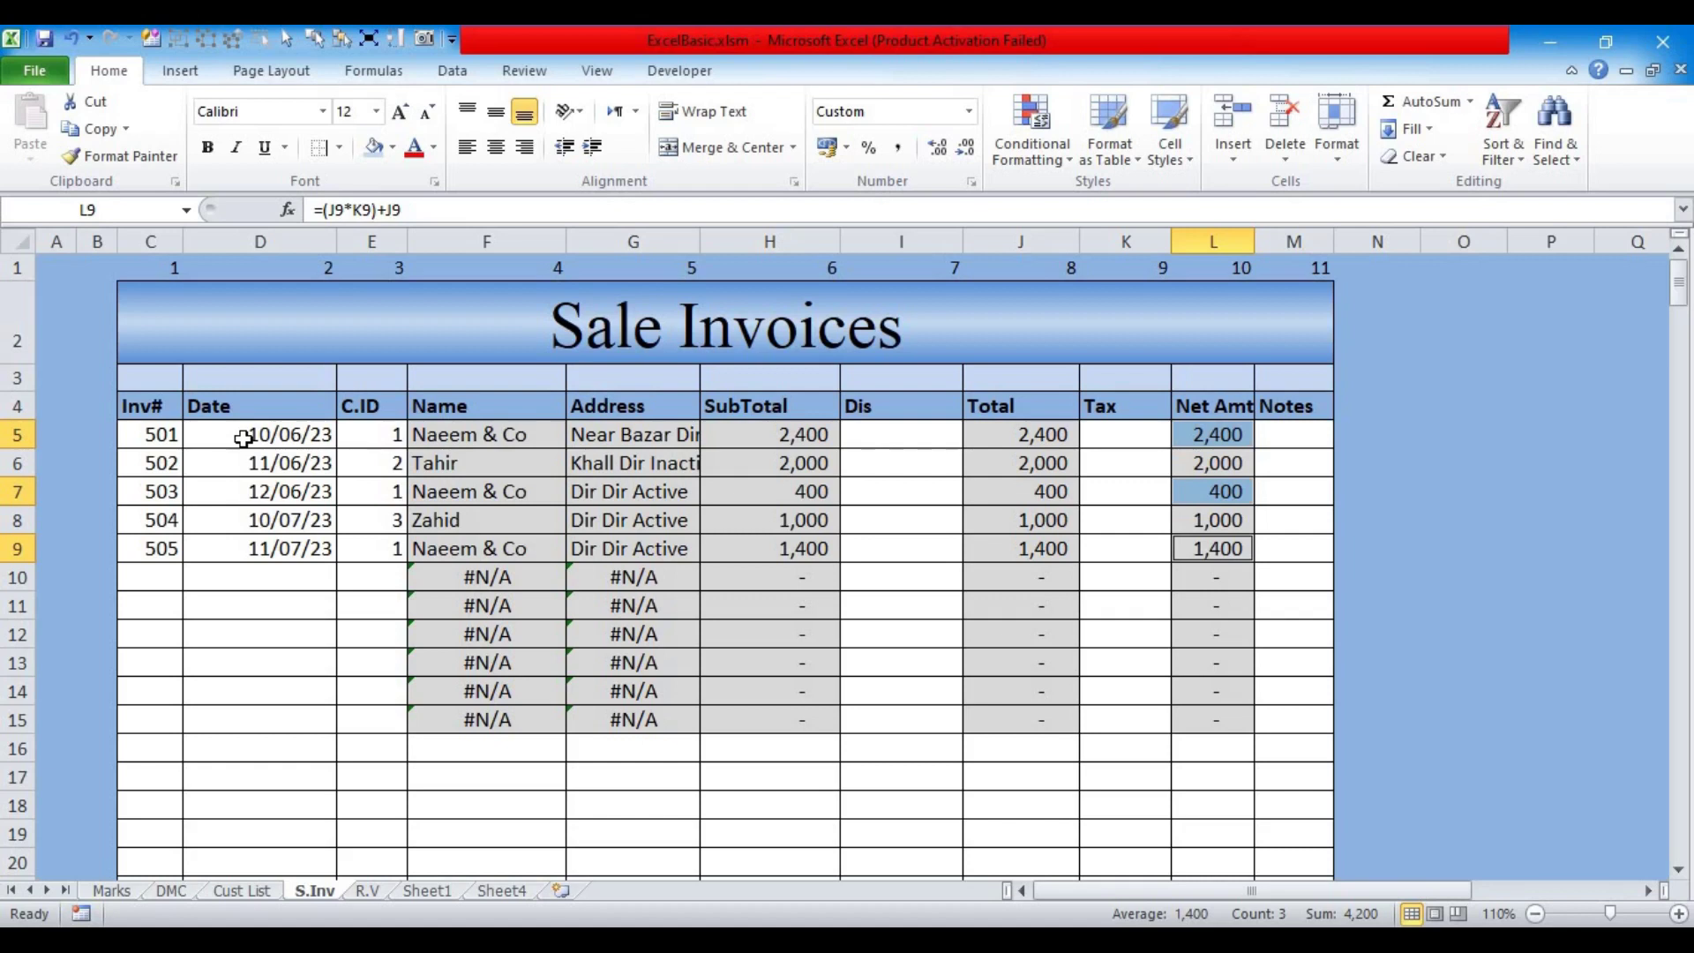
{"action": "left_click", "coordinate": [243, 524]}
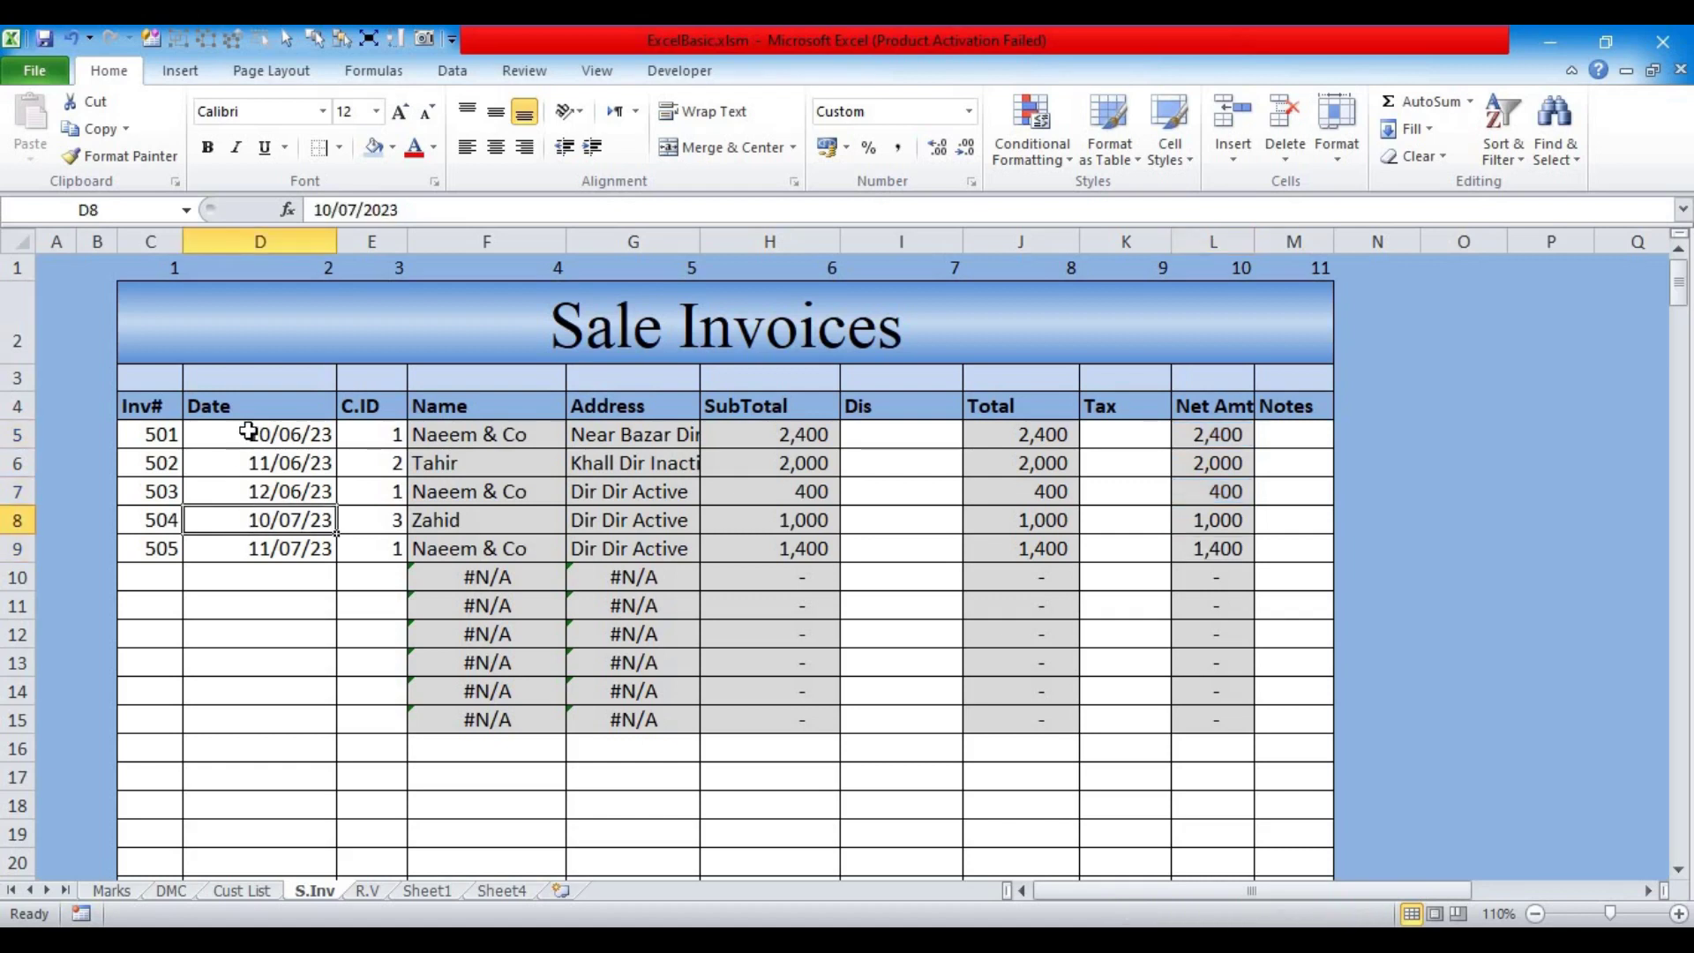
{"action": "left_click", "coordinate": [248, 436]}
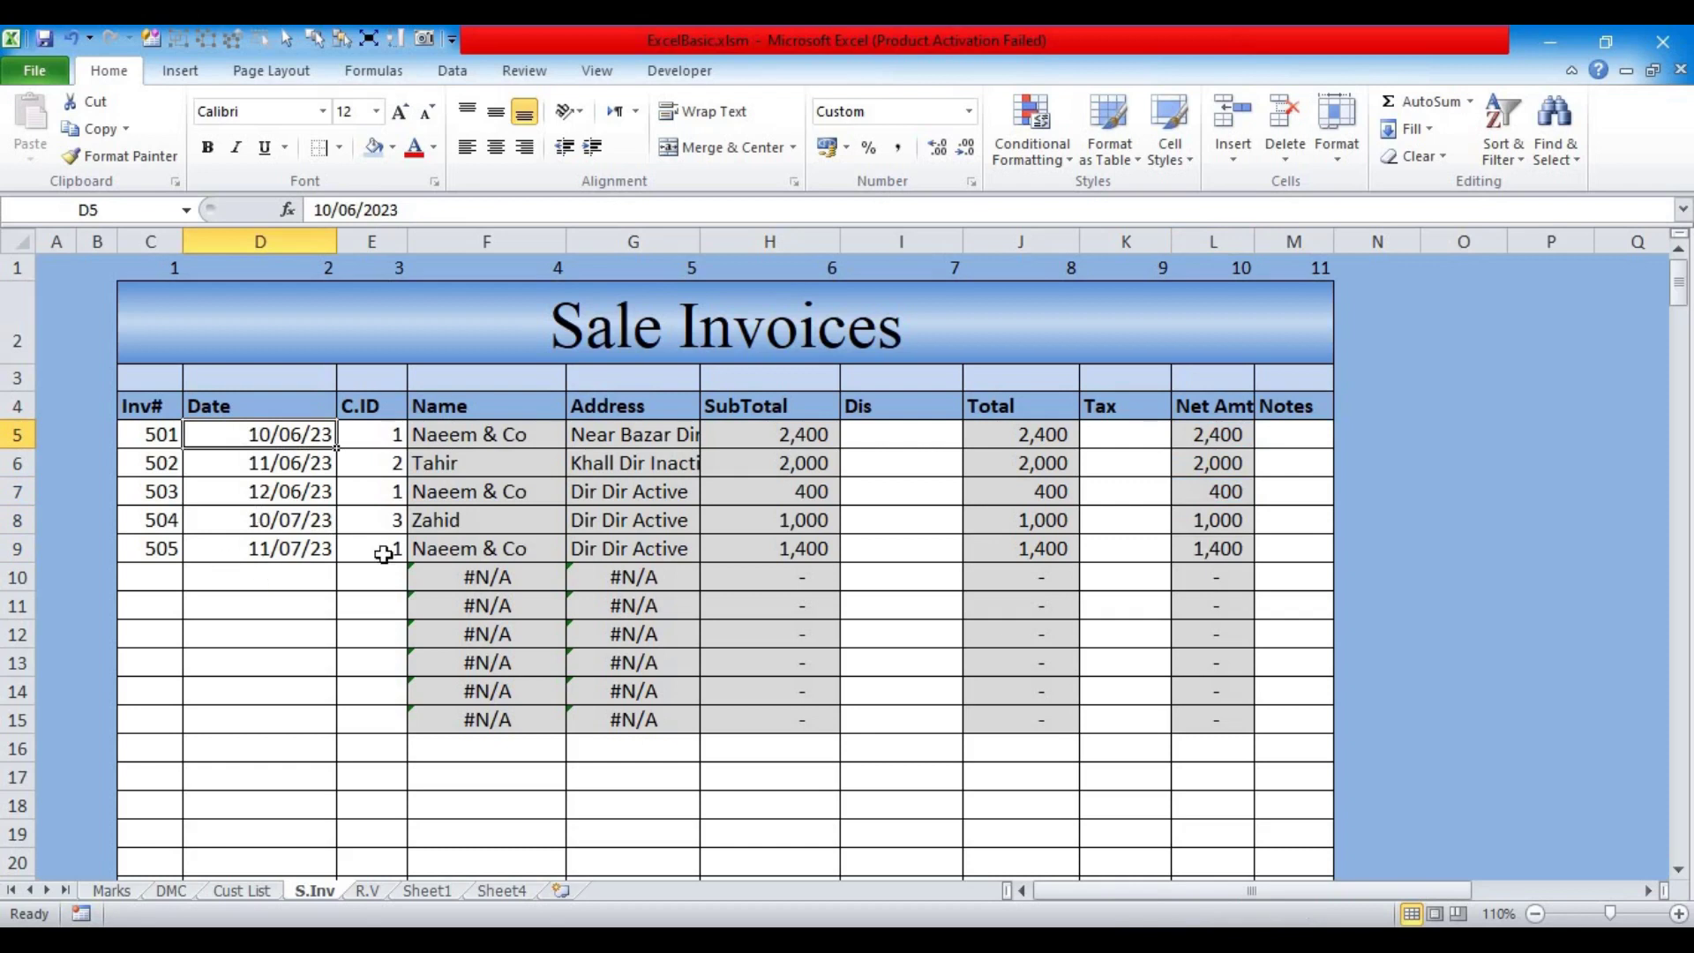
{"action": "left_click", "coordinate": [252, 555]}
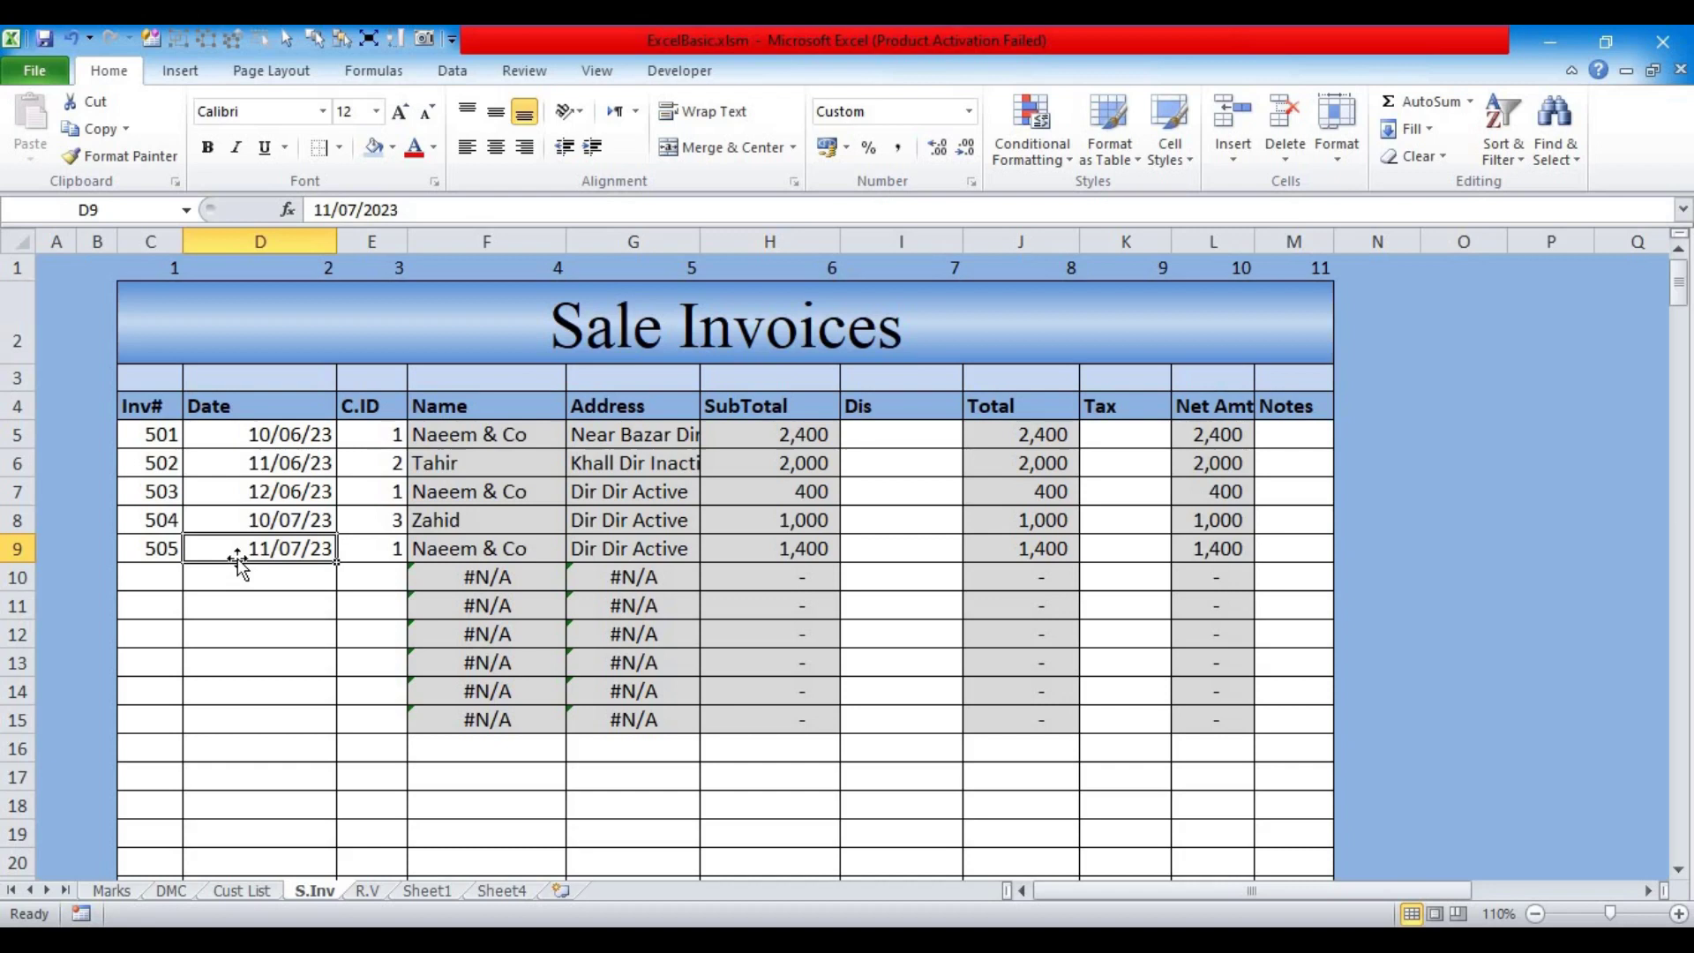
{"action": "left_click", "coordinate": [251, 893]}
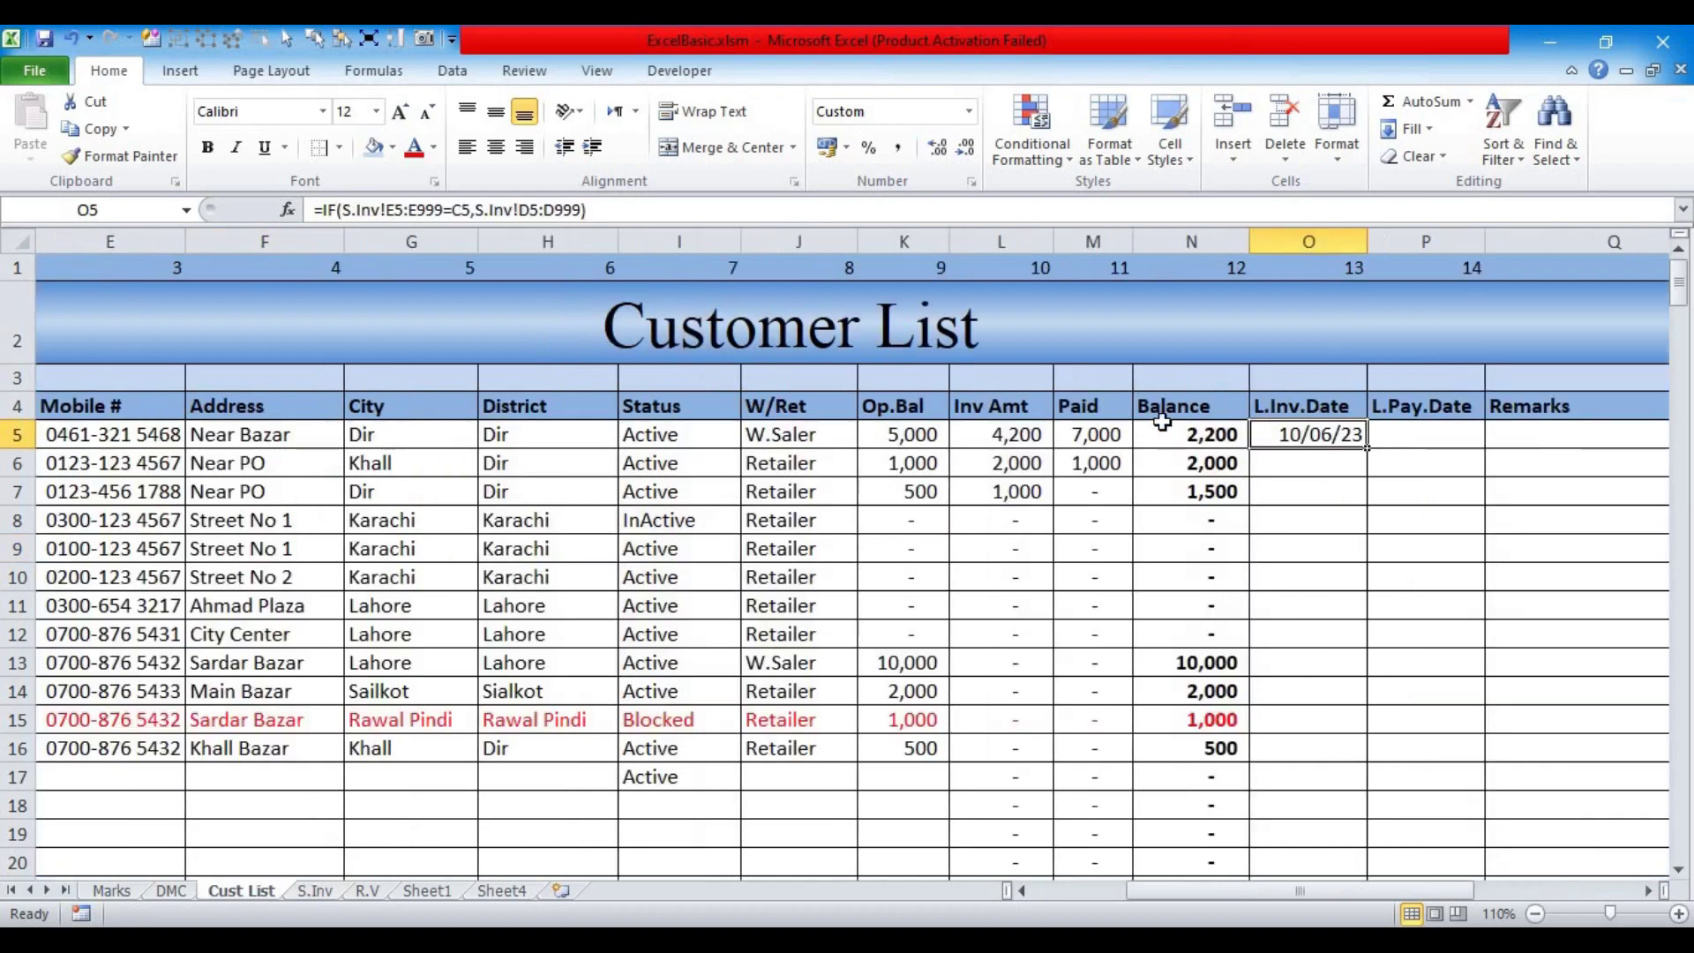
{"action": "left_click", "coordinate": [1646, 891]}
{"action": "left_click", "coordinate": [1646, 891]}
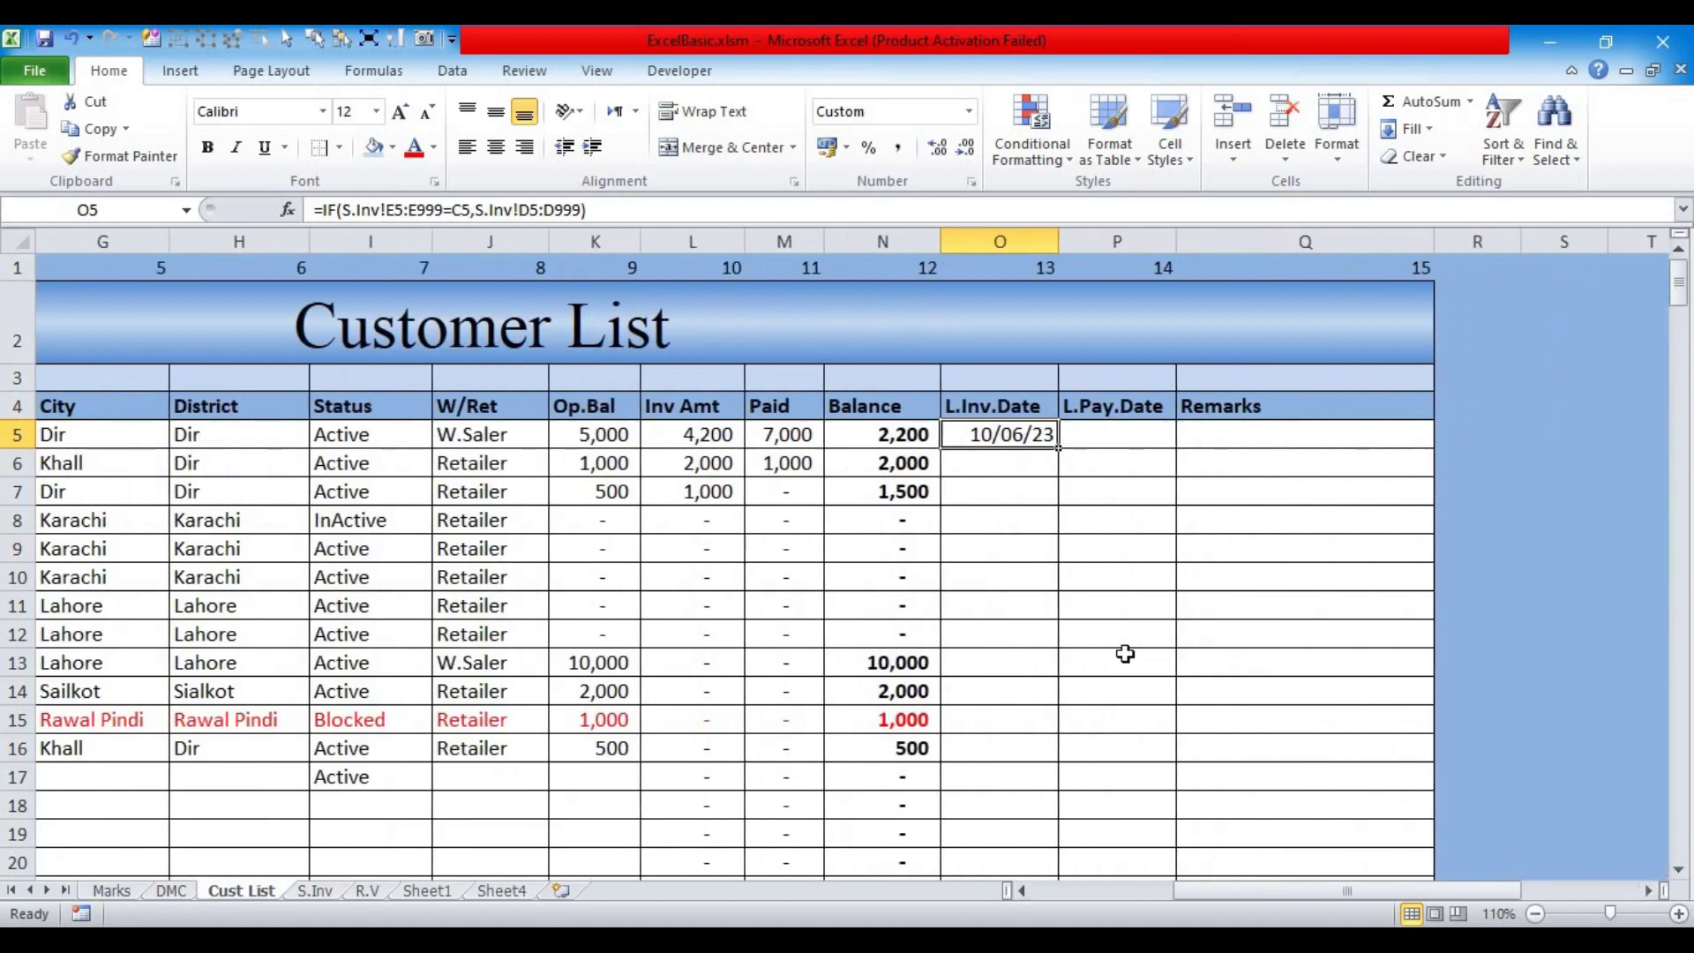
Step: Enter =MAX(N5:N17) in Q5 to get the largest balance
{"action": "left_click", "coordinate": [1227, 437]}
{"action": "type", "text": "=na"}
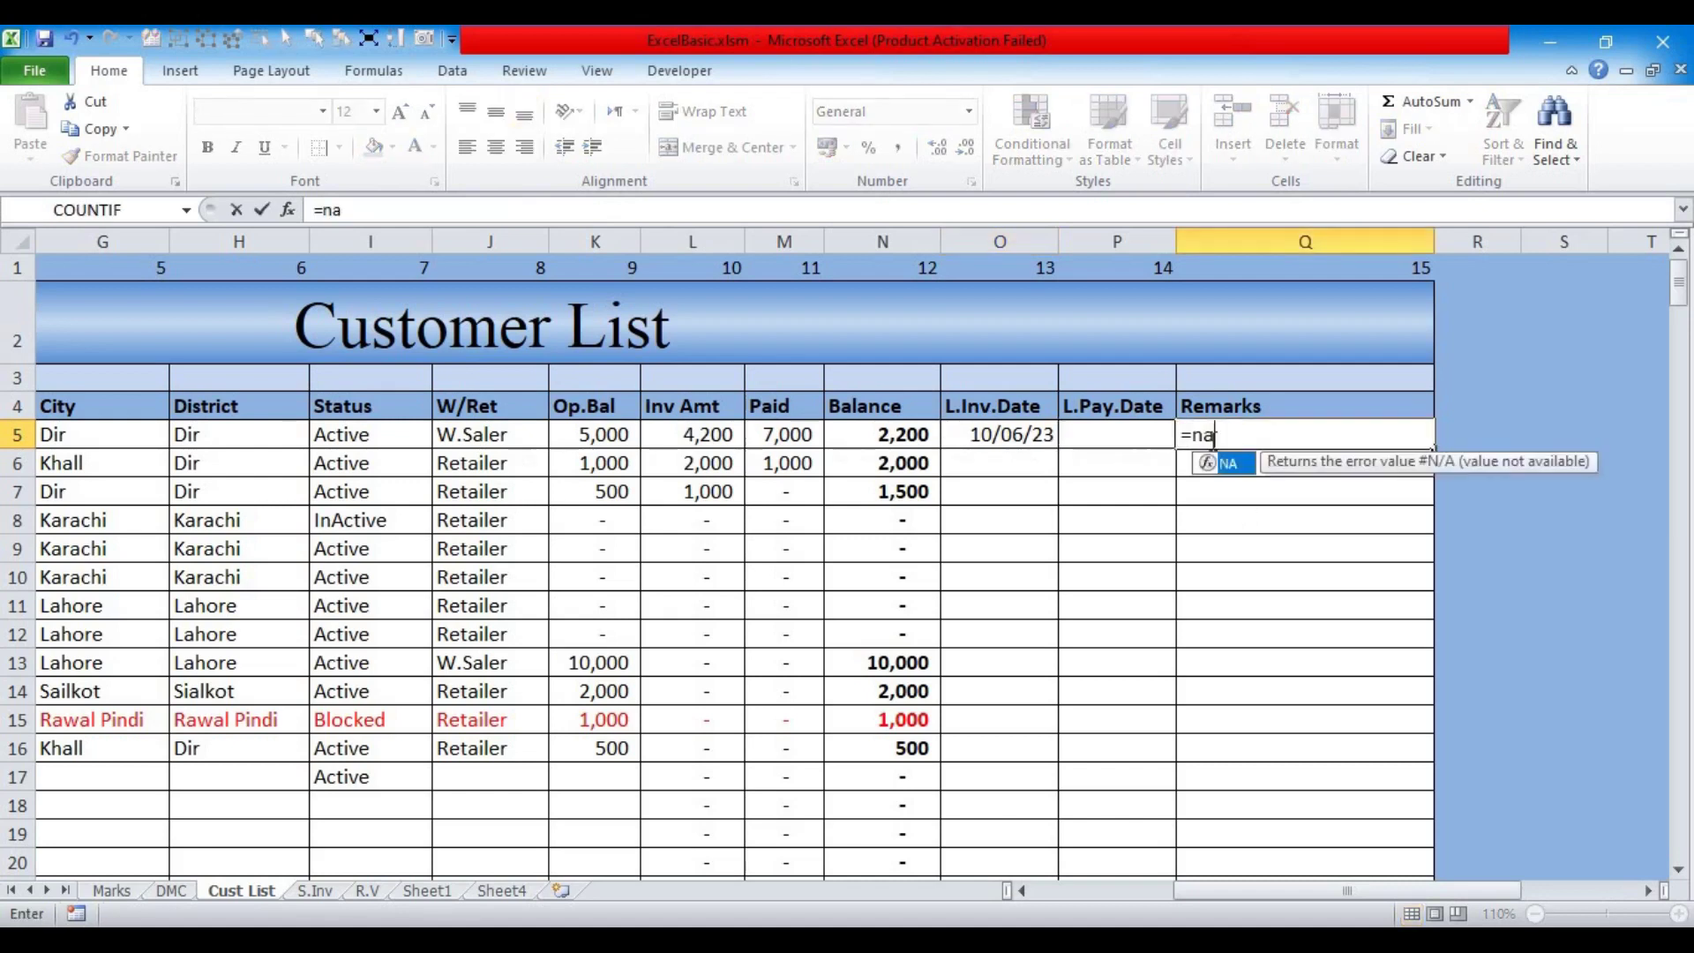
{"action": "key", "text": "BackSpace"}
{"action": "key", "text": "BackSpace"}
{"action": "type", "text": "ma"}
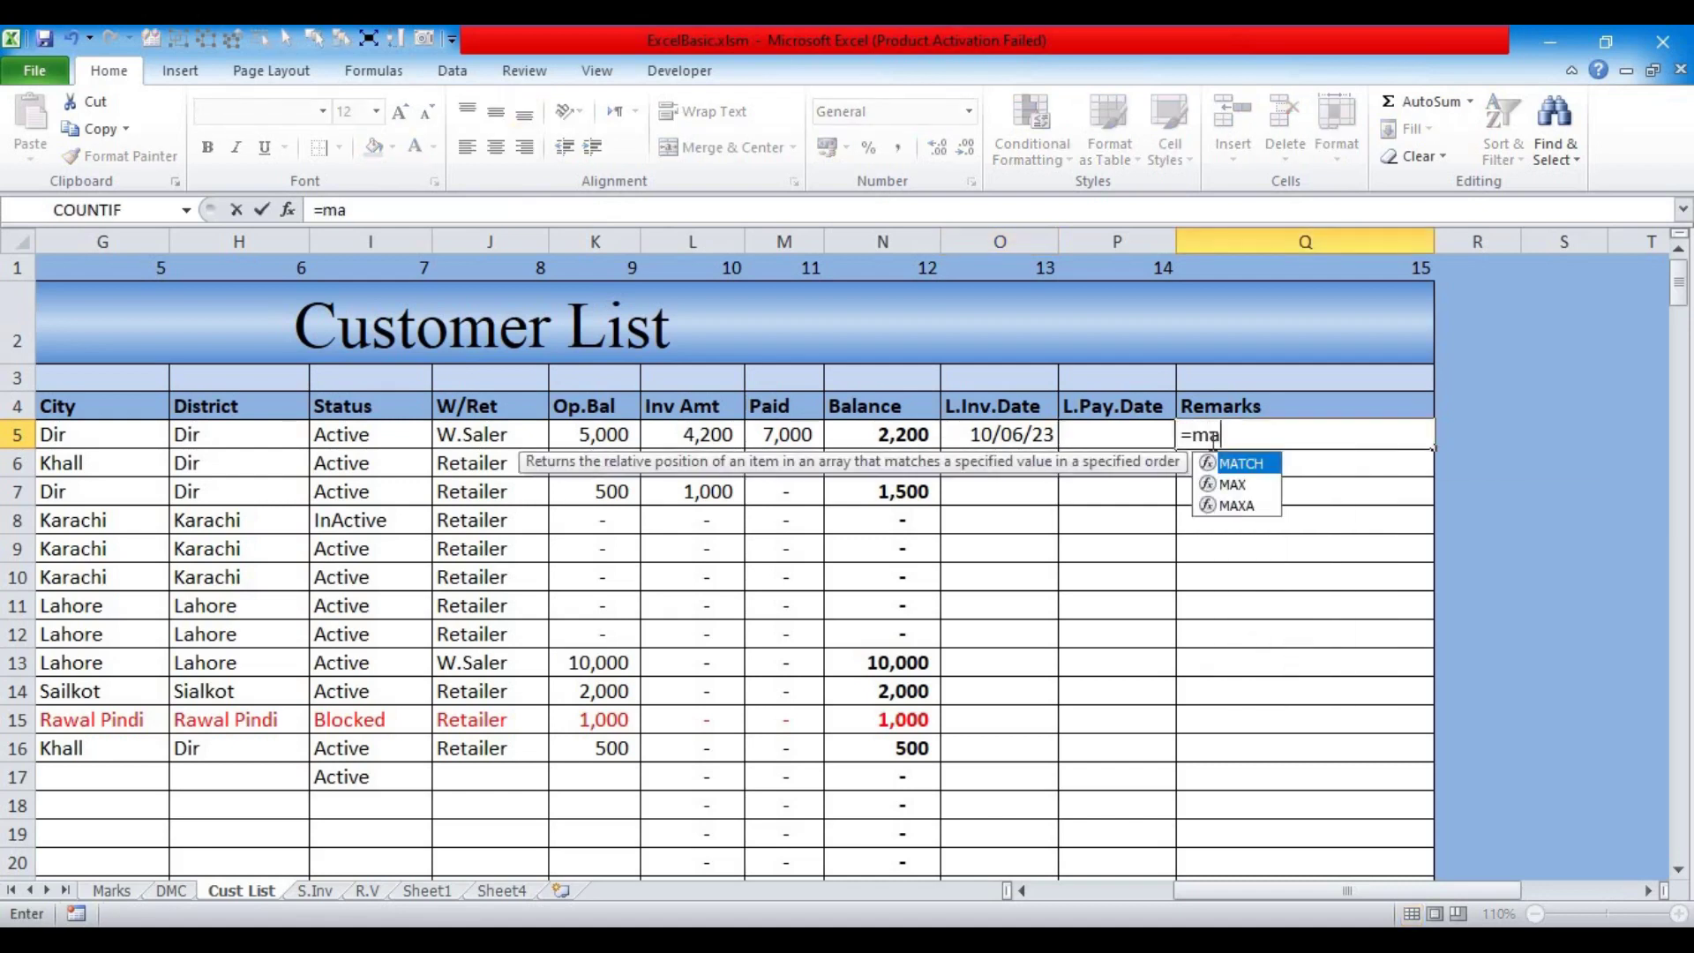
{"action": "type", "text": "x"}
{"action": "key", "text": "Tab"}
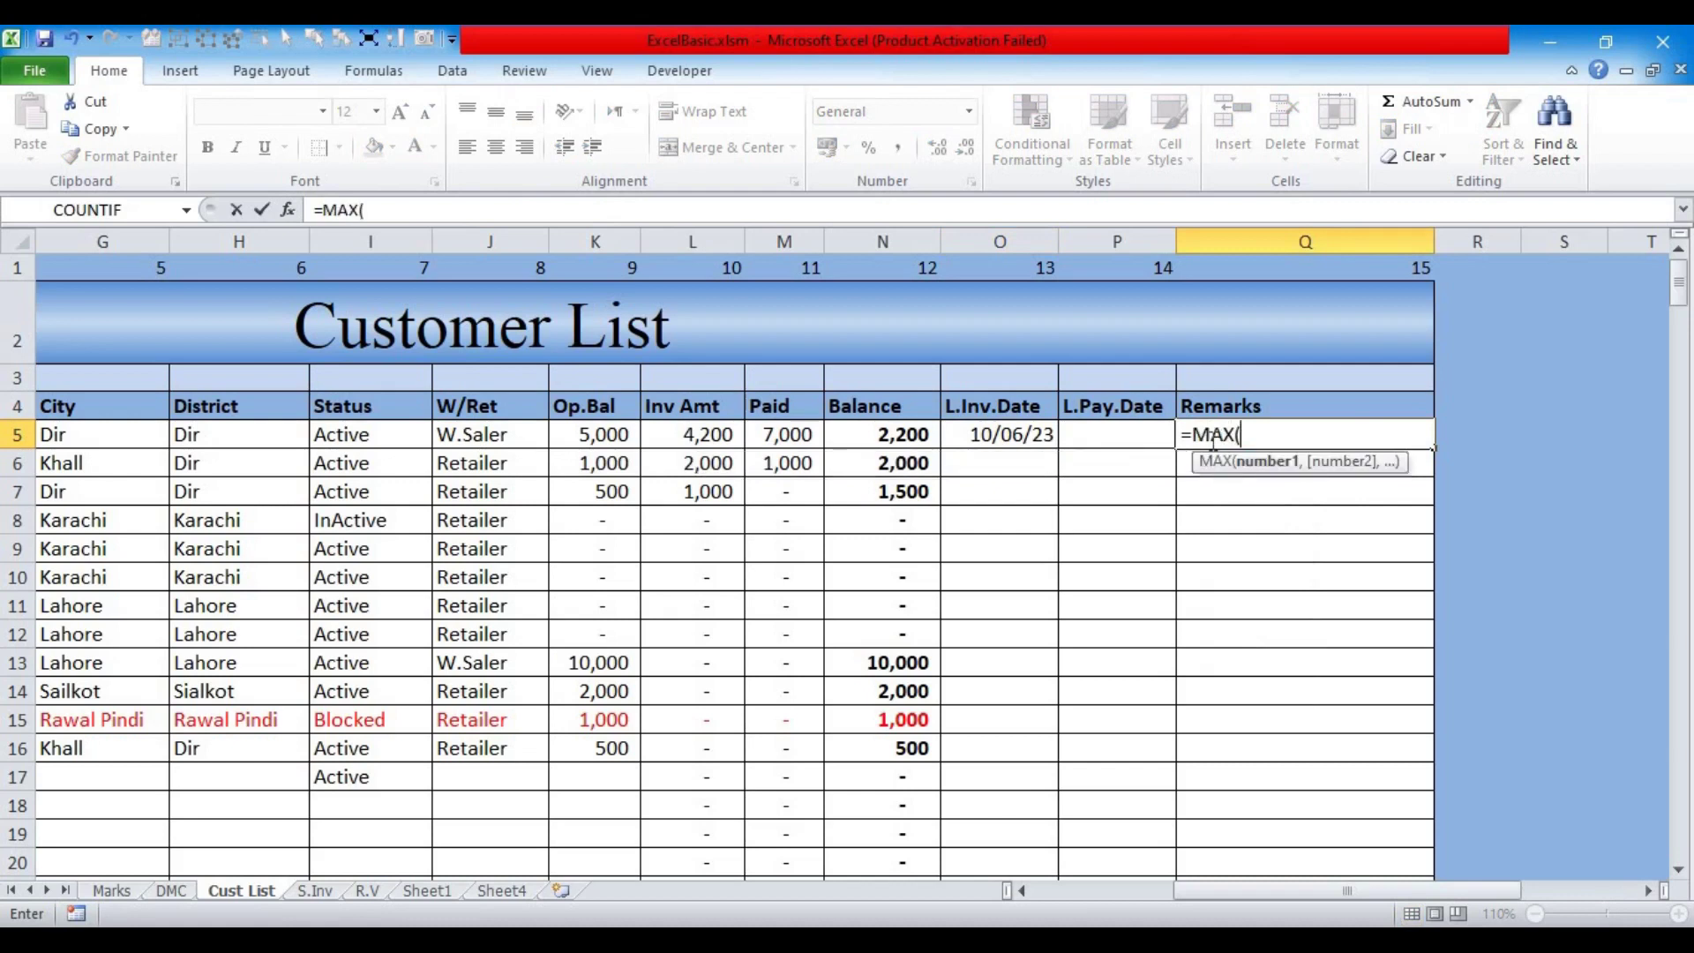
{"action": "left_click_drag", "start_coordinate": [877, 434], "coordinate": [902, 788]}
{"action": "key", "text": "Return"}
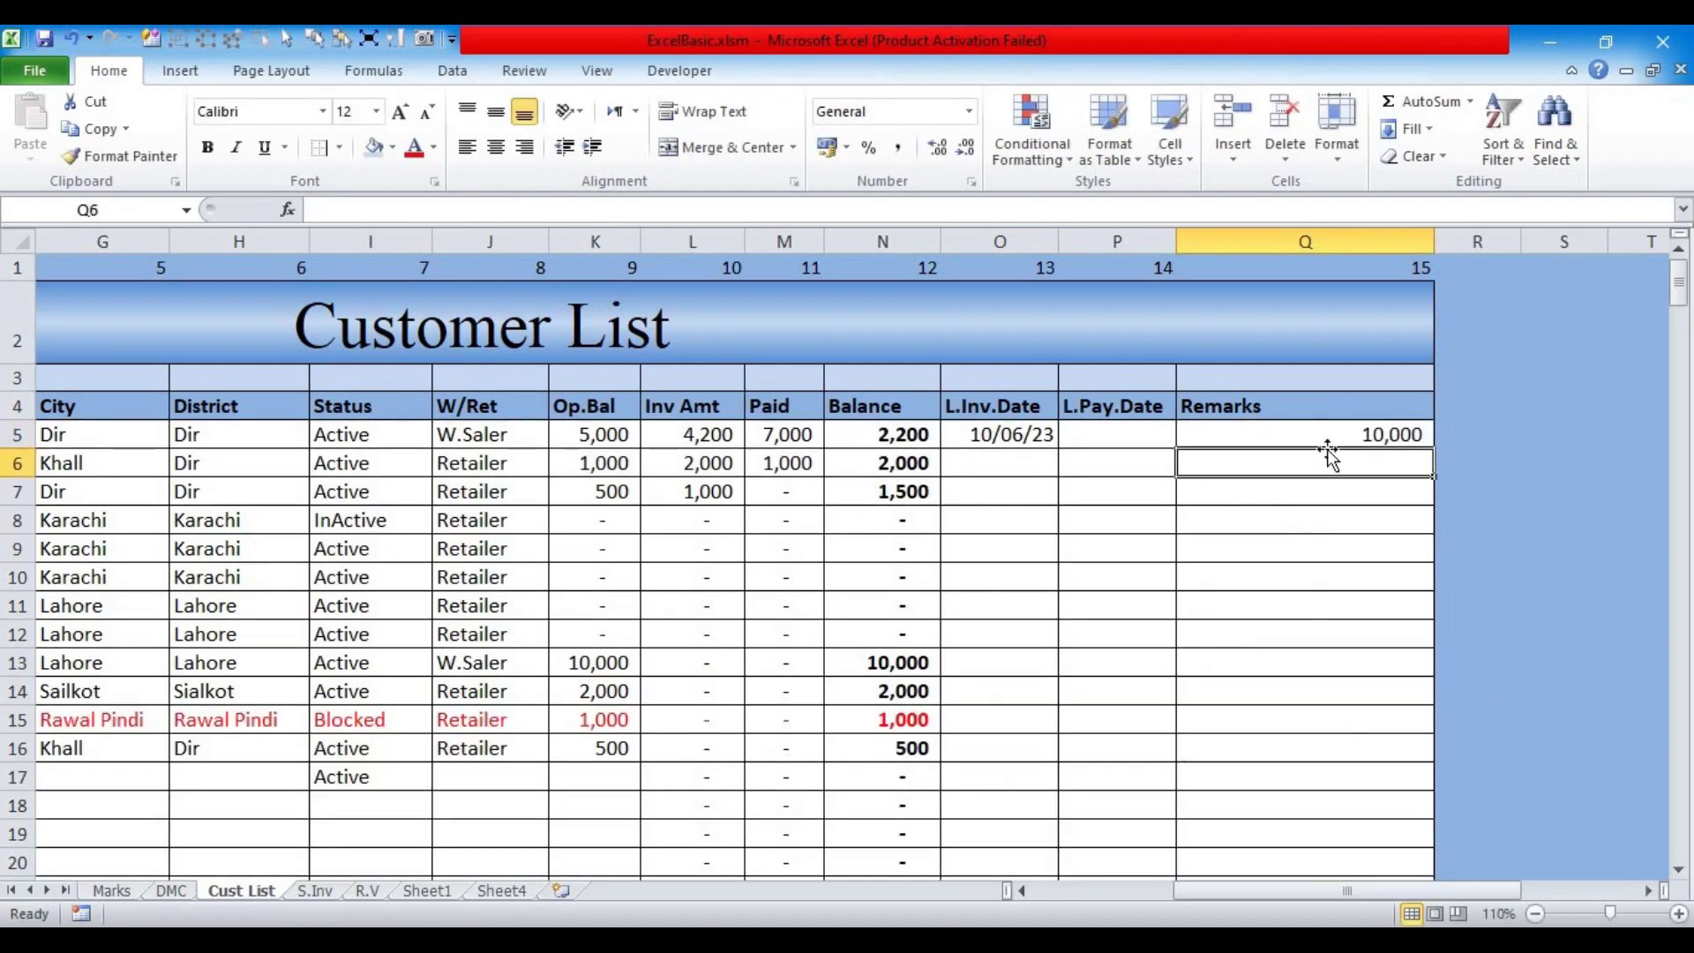
Step: Check the formulas in Q5 and N13, then clear Q5
{"action": "left_click", "coordinate": [1320, 435]}
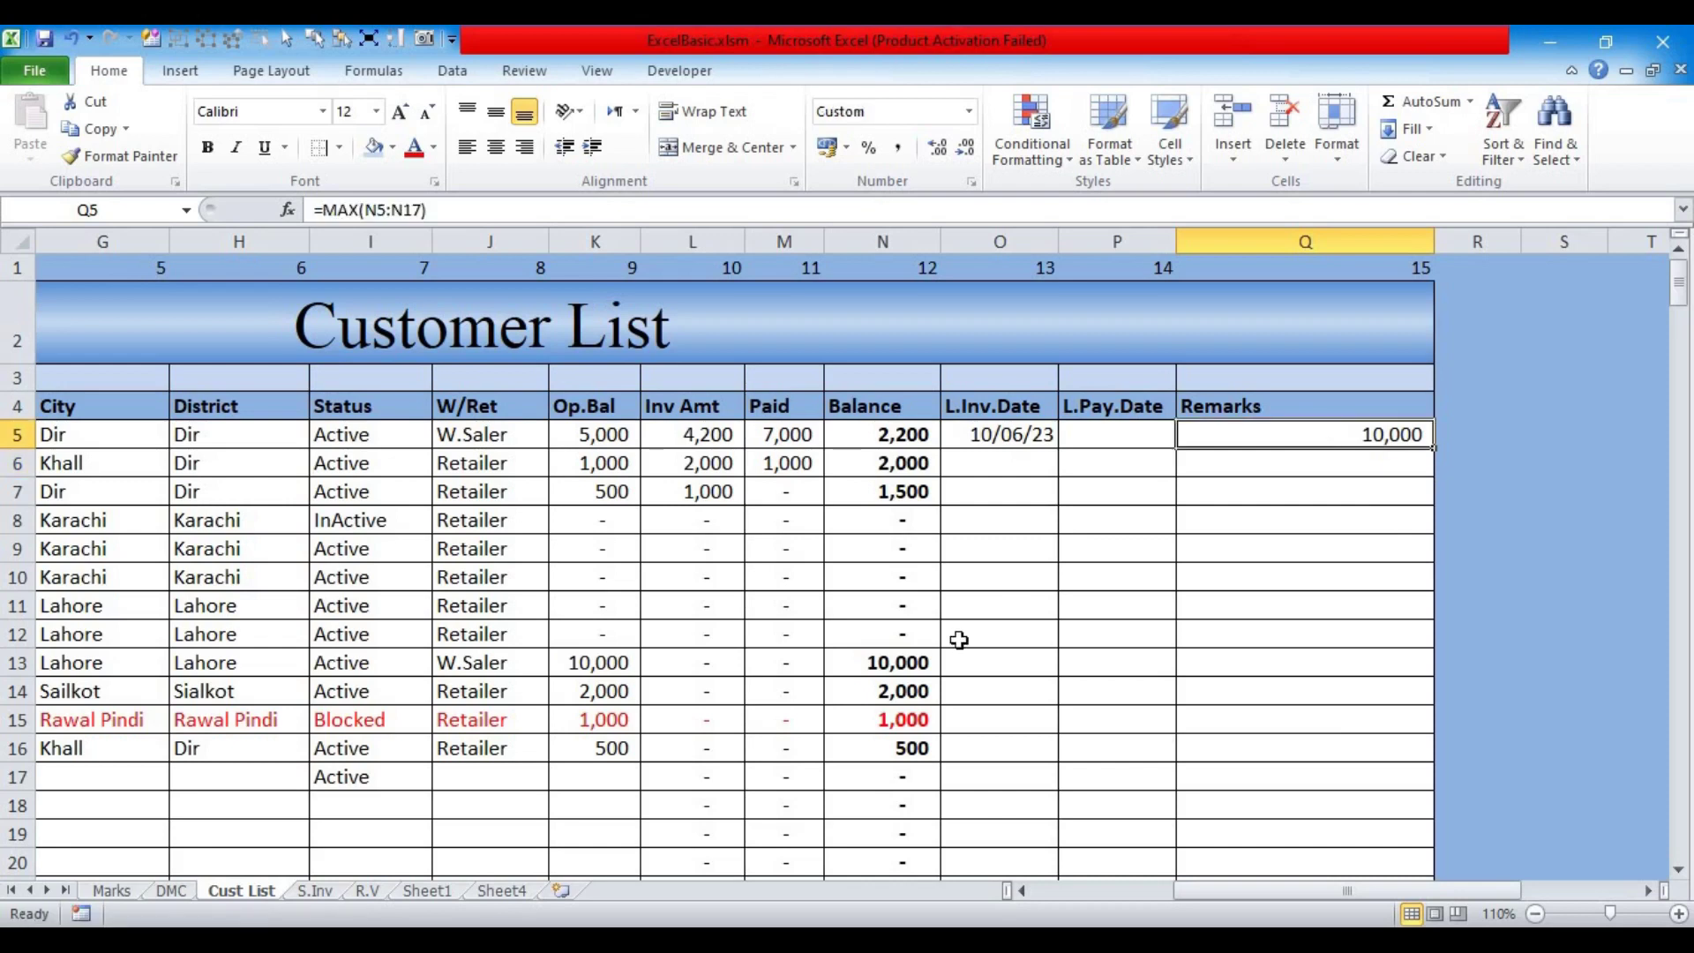
{"action": "left_click", "coordinate": [870, 664]}
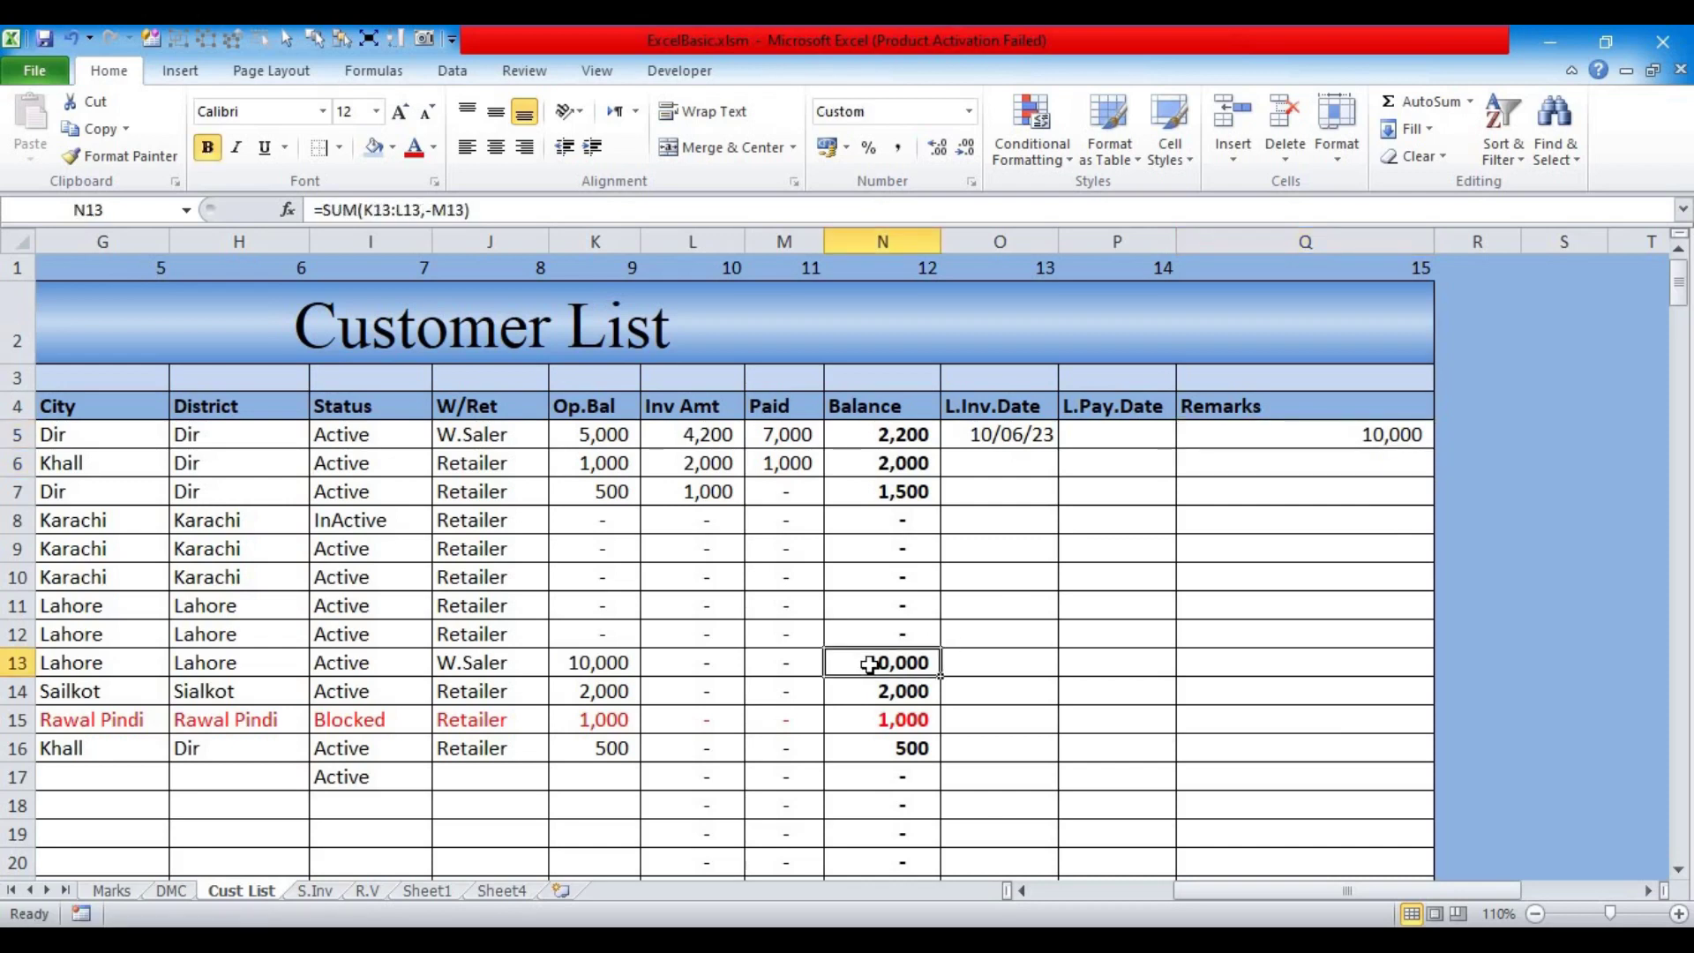
{"action": "left_click", "coordinate": [1258, 434]}
{"action": "key", "text": "BackSpace"}
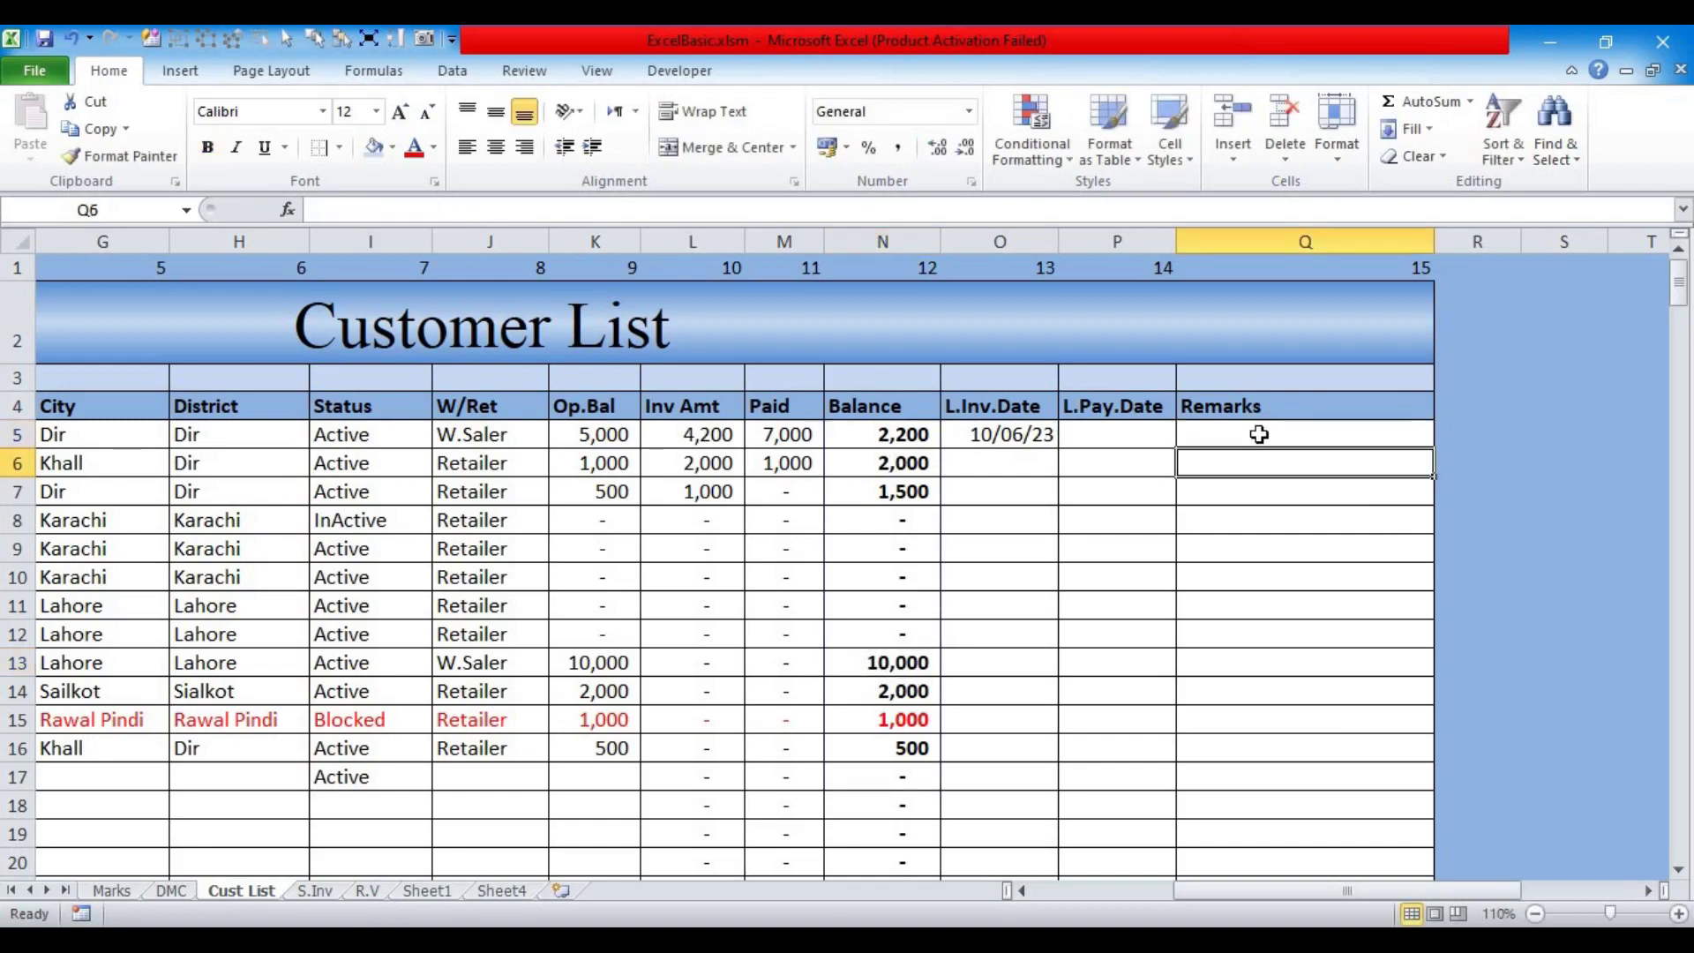
{"action": "left_click", "coordinate": [1008, 436]}
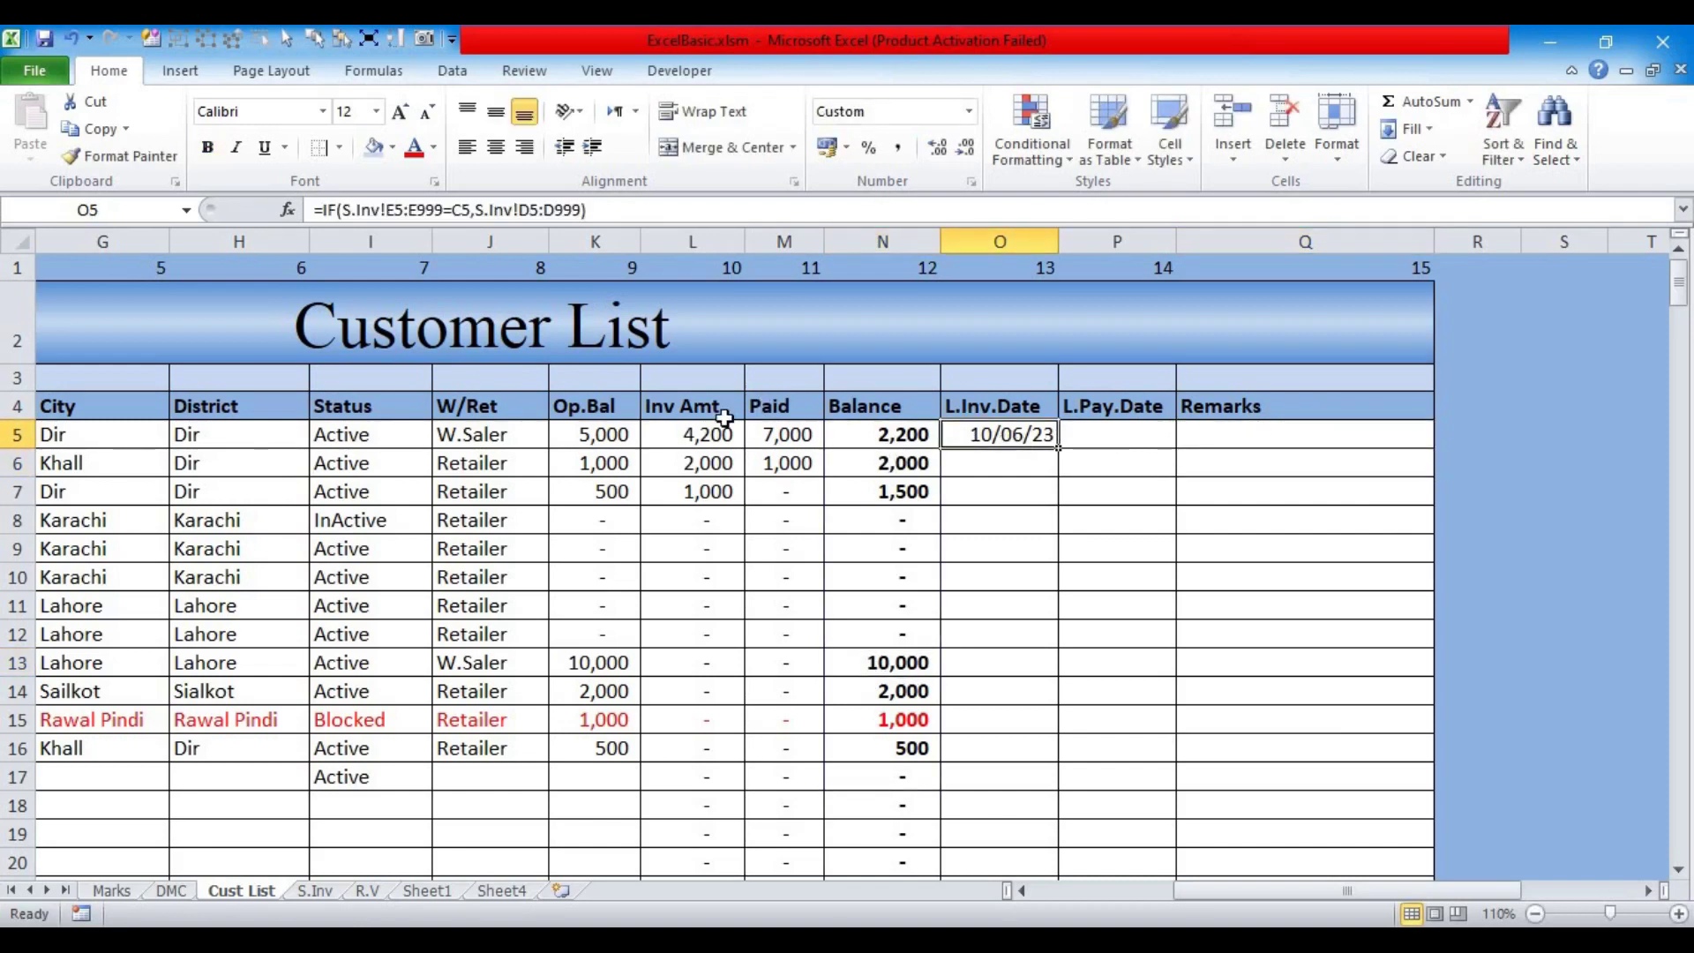
Step: Wrap O5's IF formula inside MAX to get the latest invoice date
{"action": "left_click", "coordinate": [473, 212]}
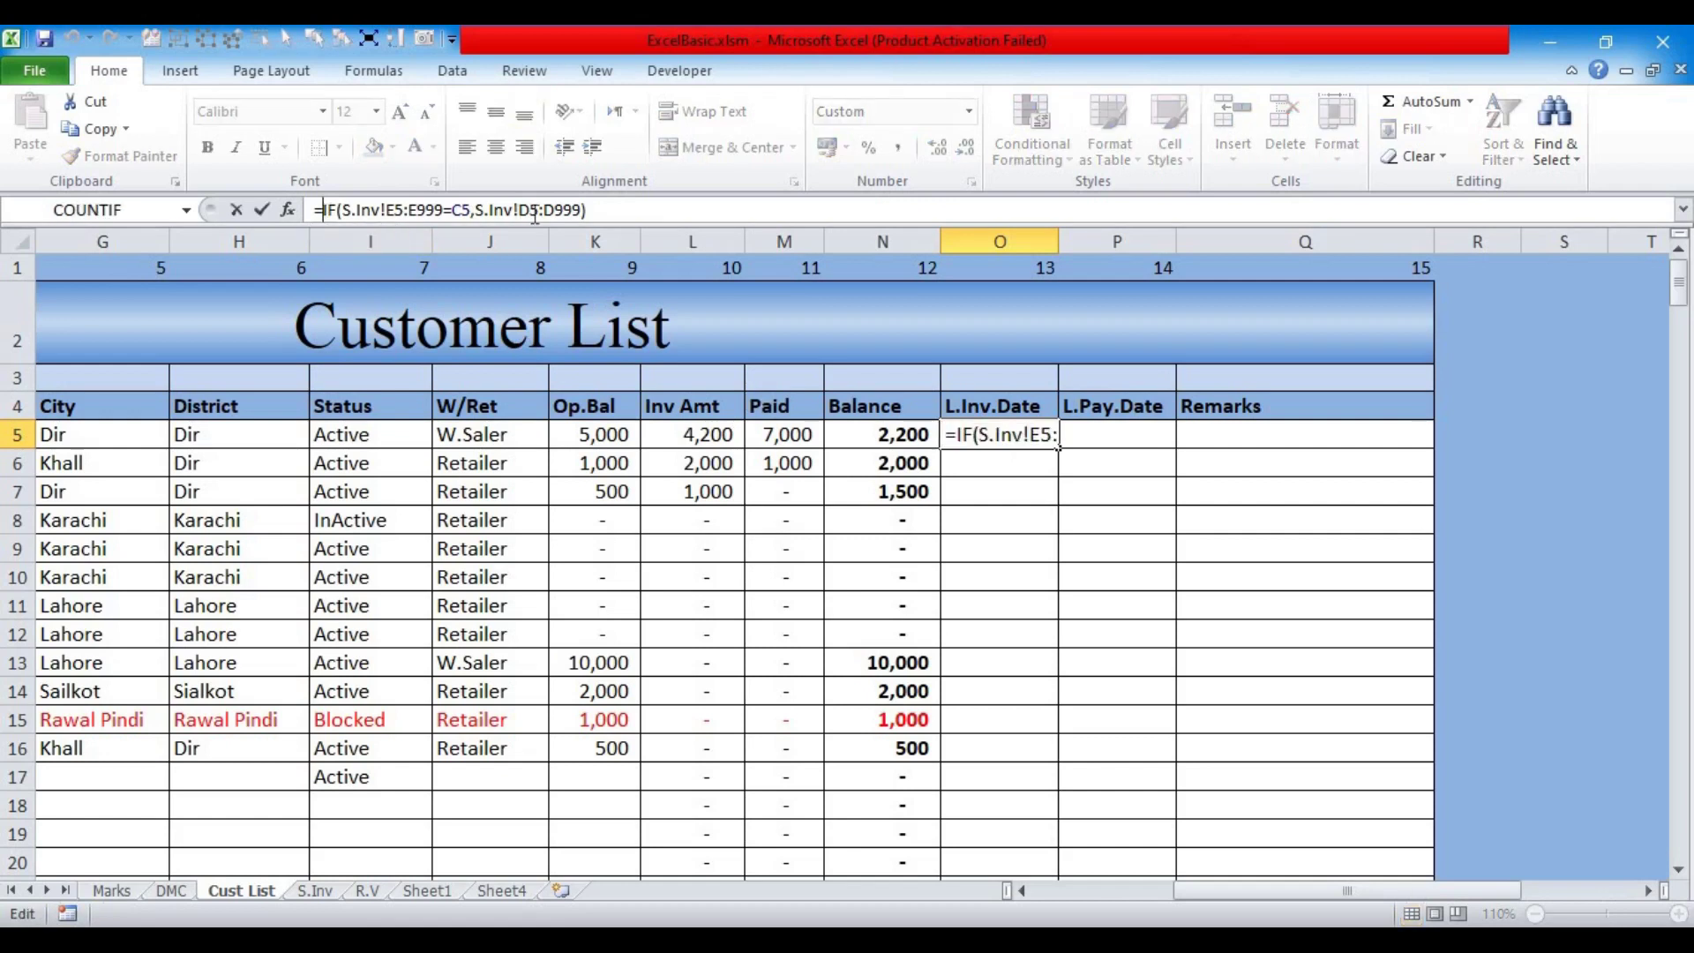
{"action": "type", "text": "max"}
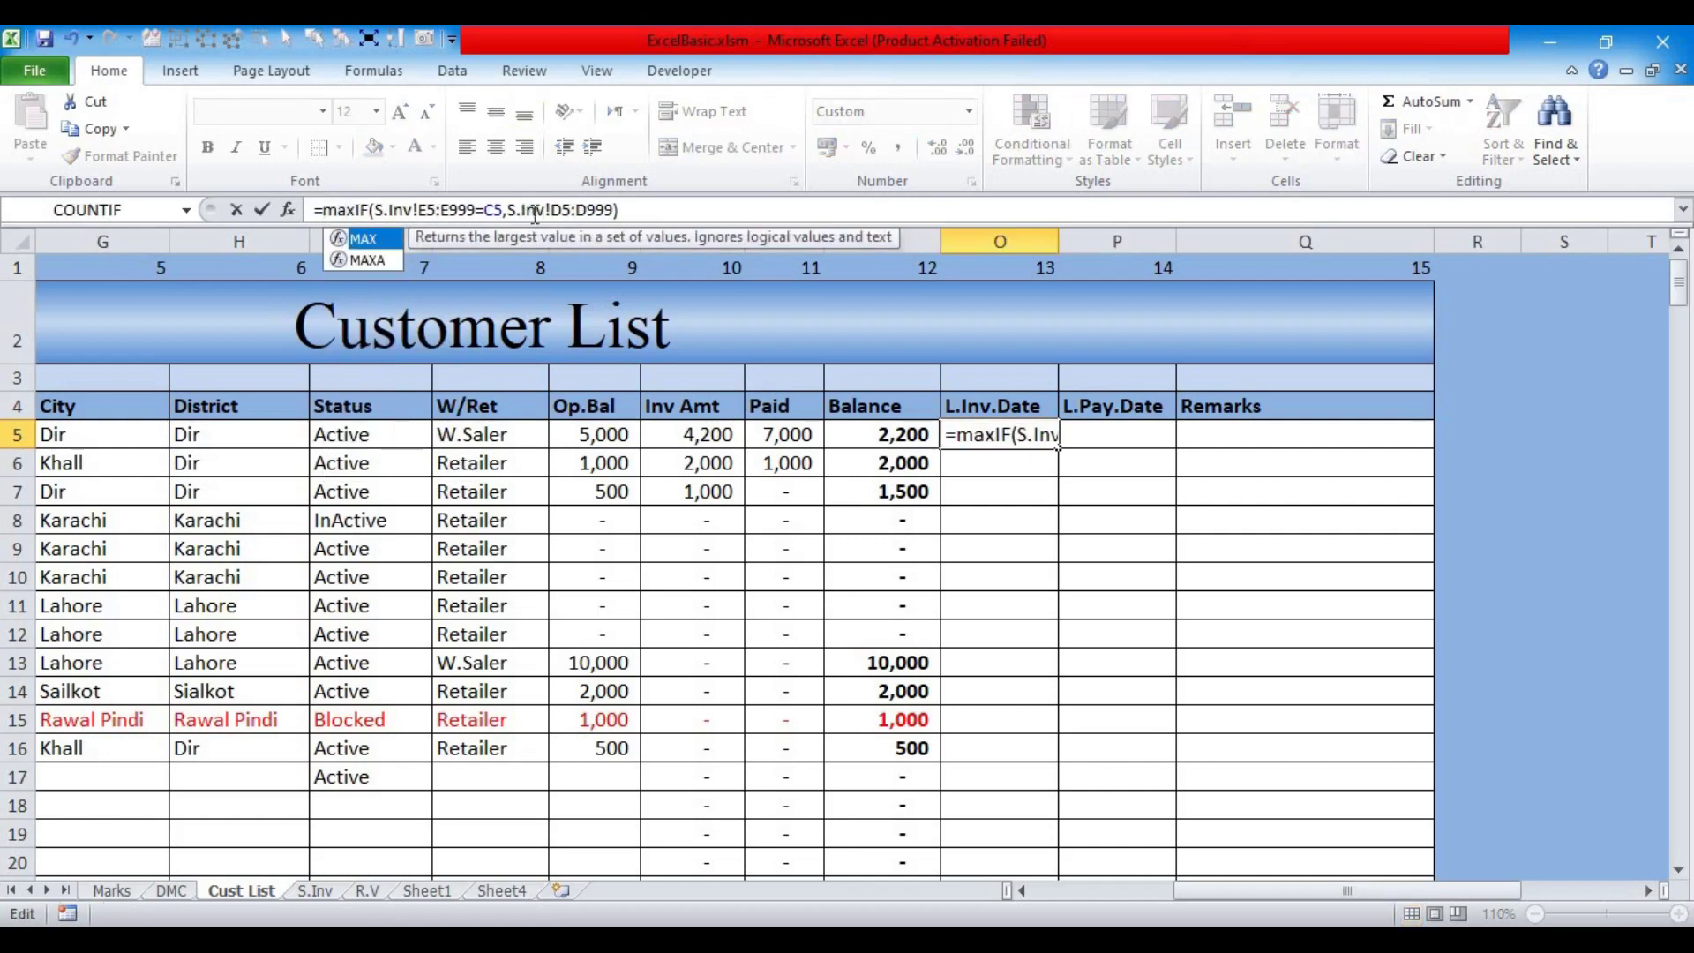
{"action": "key", "text": "Tab"}
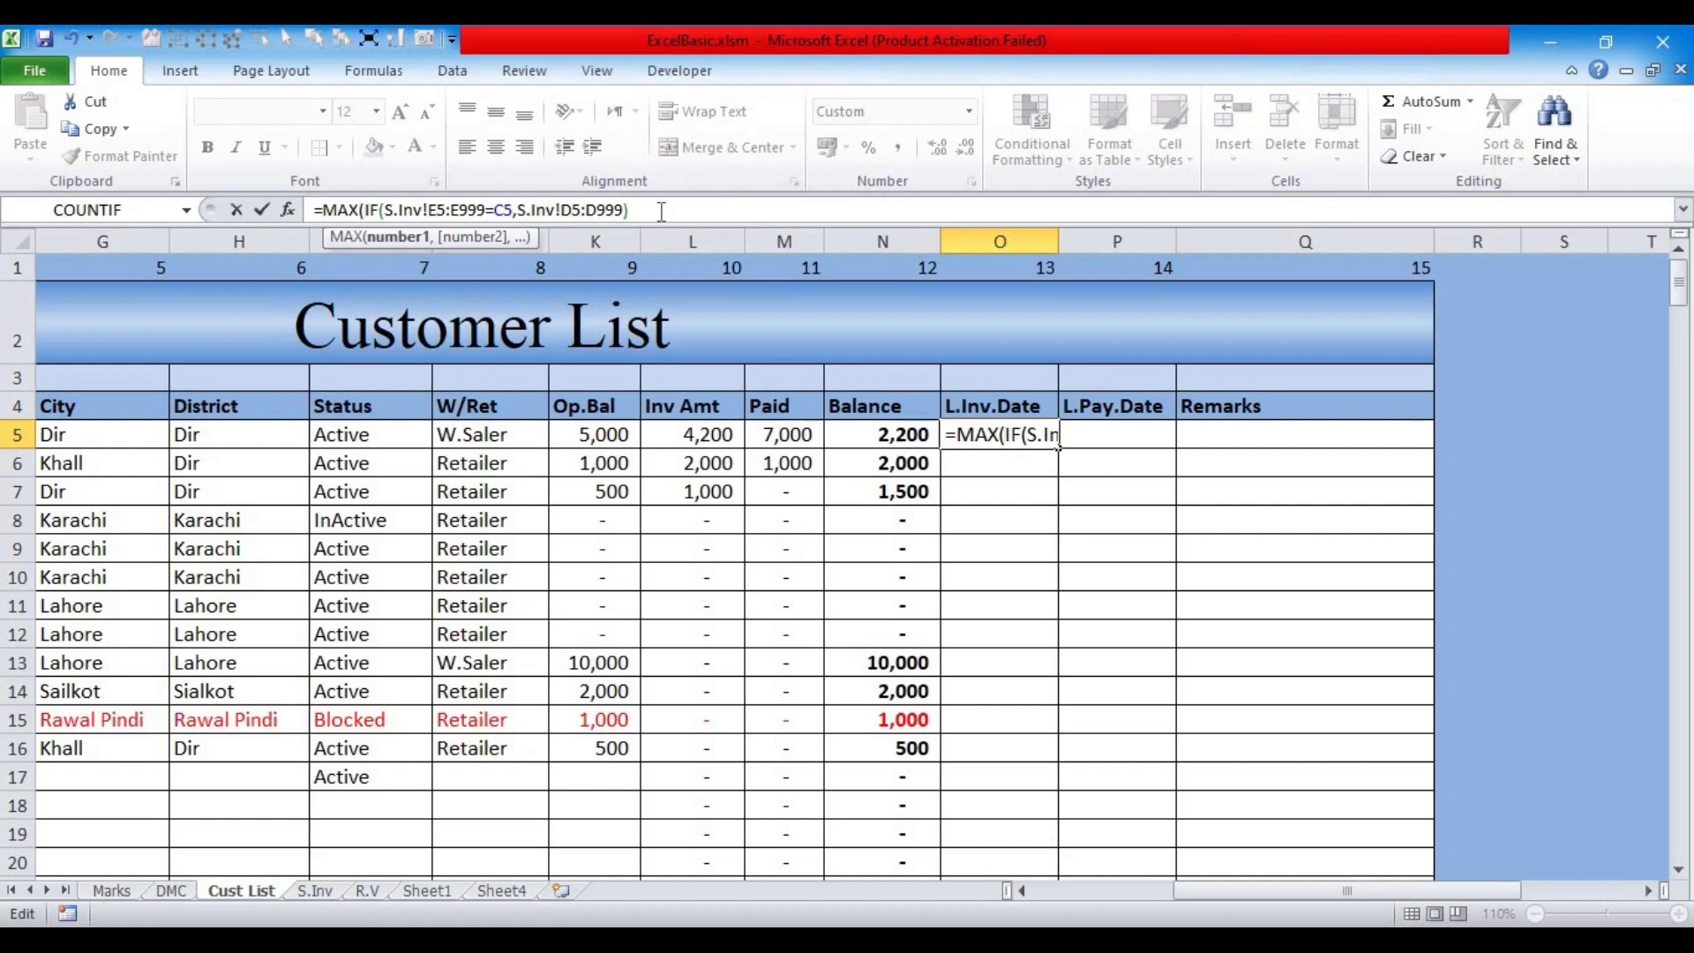
{"action": "left_click", "coordinate": [660, 212]}
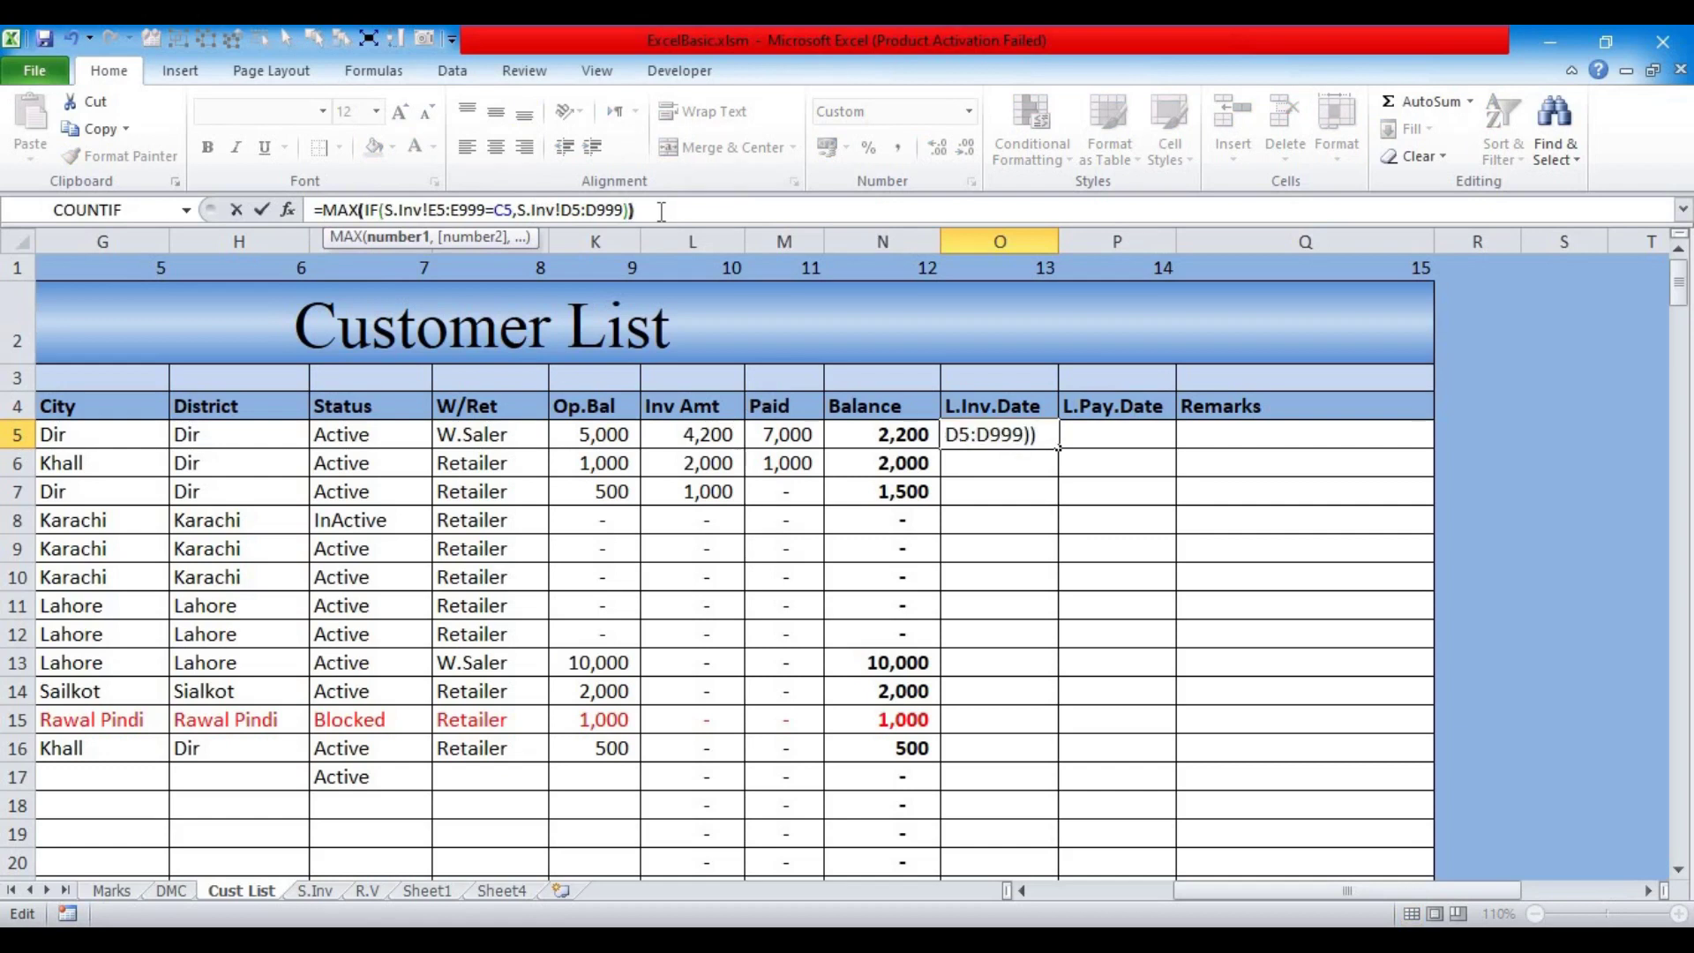
{"action": "key", "text": "ctrl+shift+Return"}
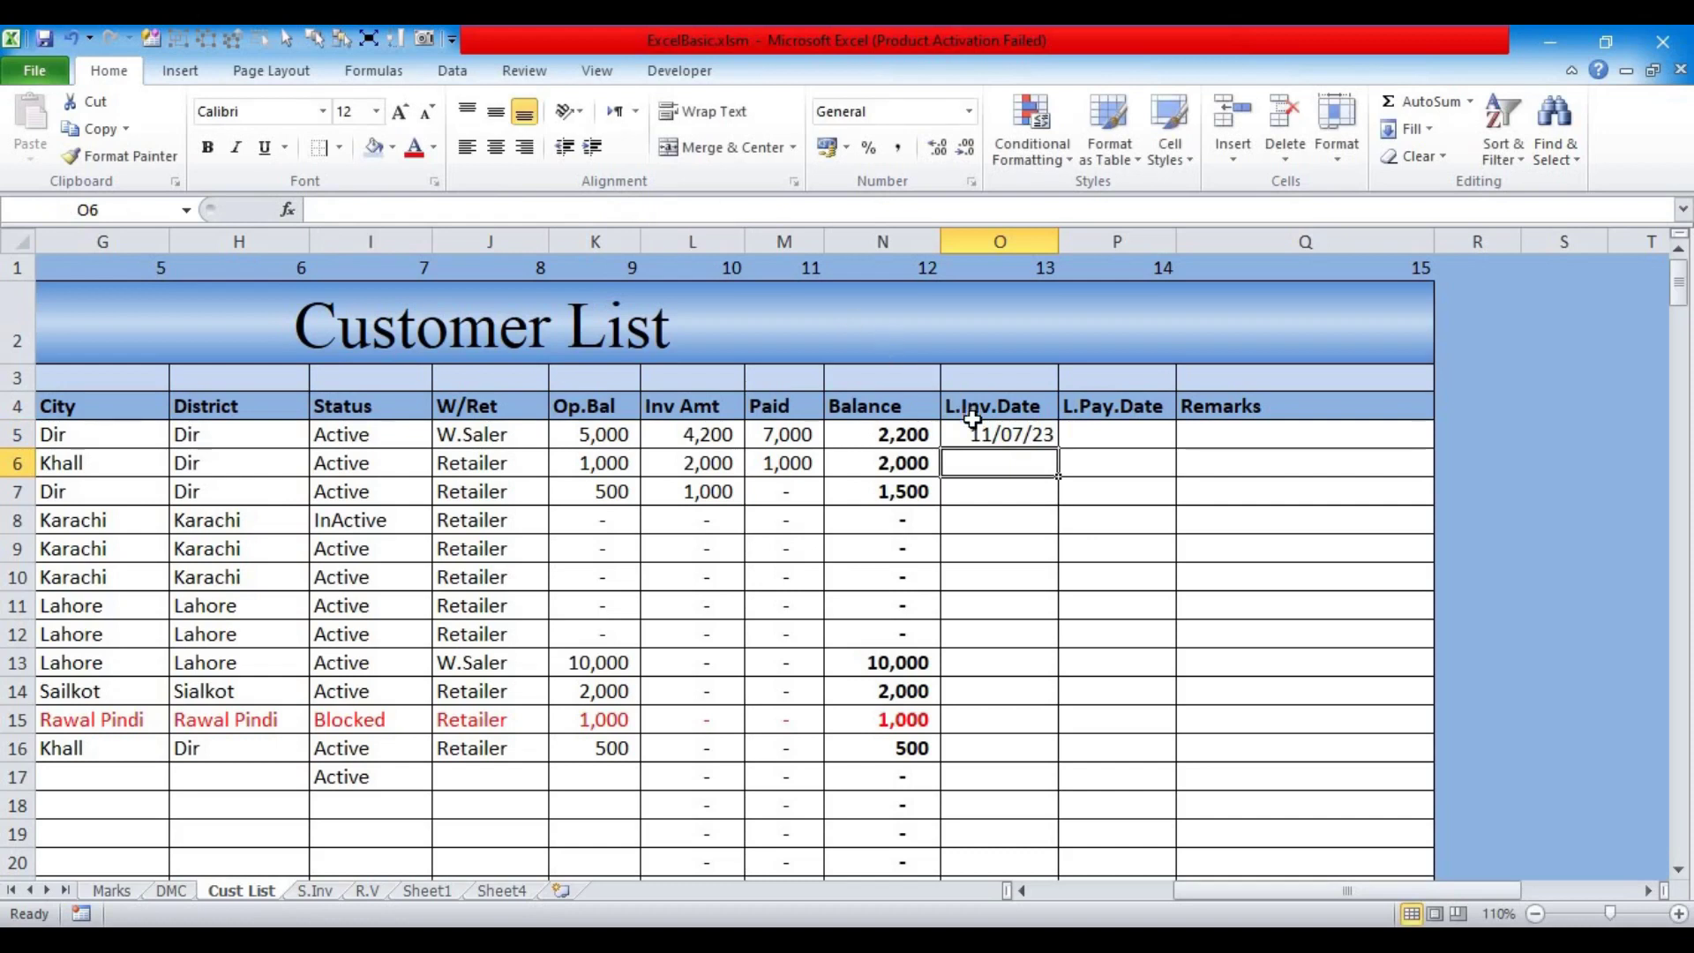
{"action": "left_click", "coordinate": [969, 430]}
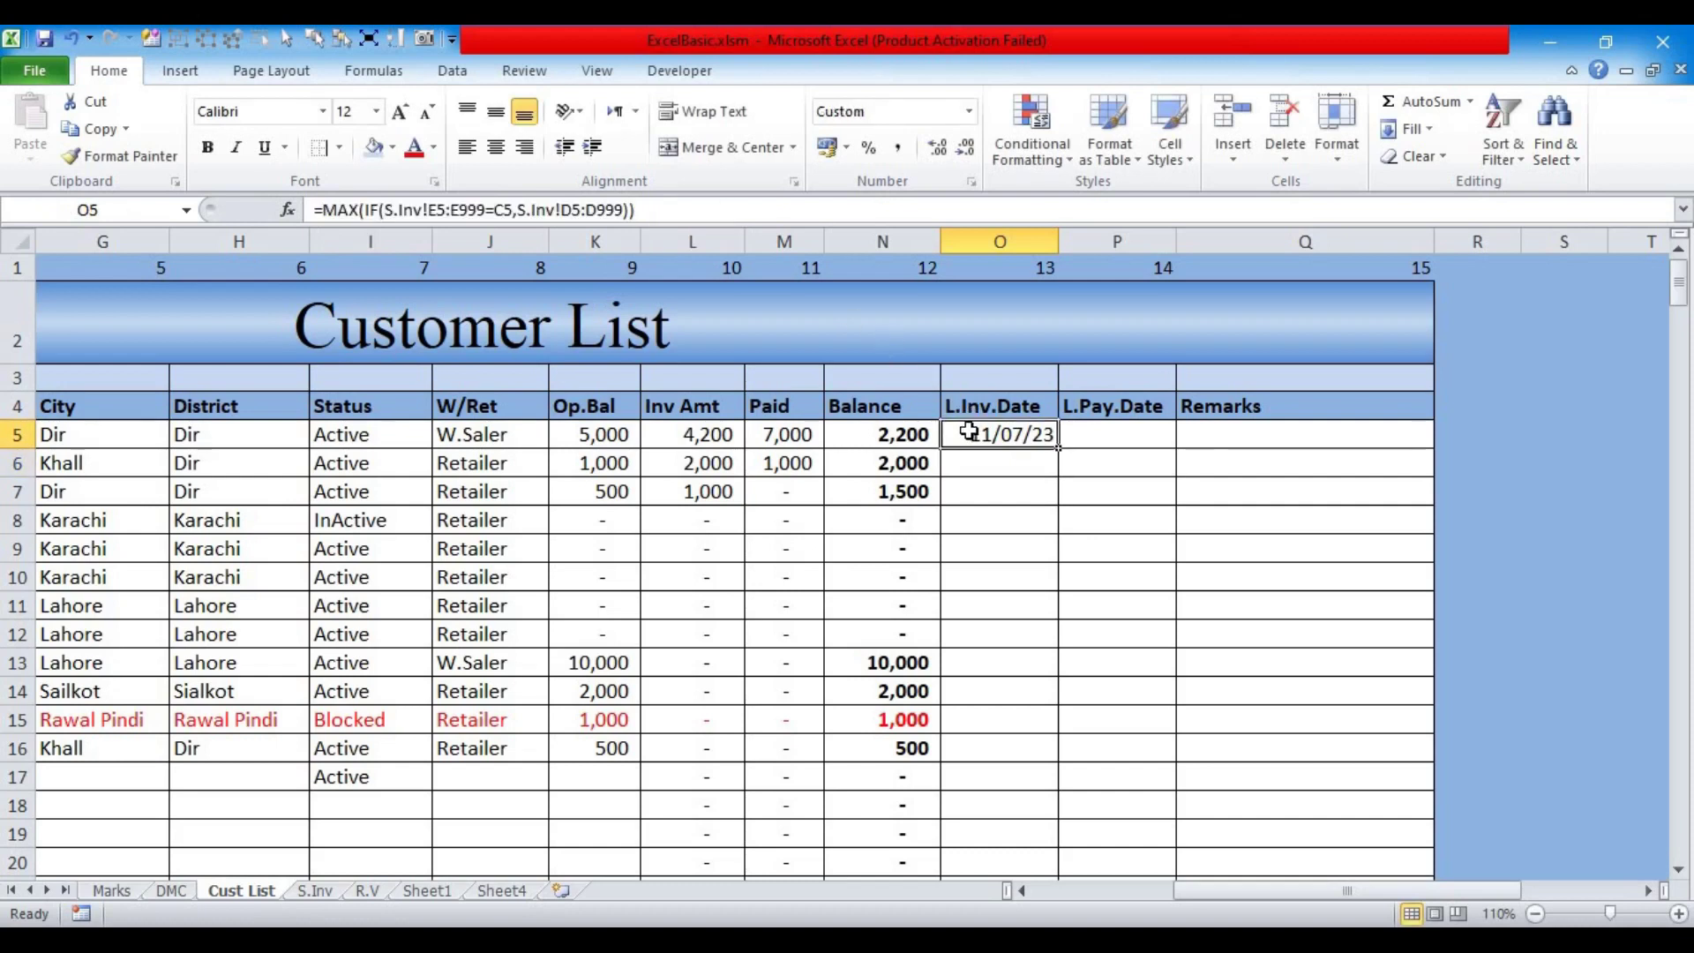
Step: Check the S.Inv dates, then re-enter O5 as an array formula showing 11/07/23
{"action": "left_click", "coordinate": [315, 890]}
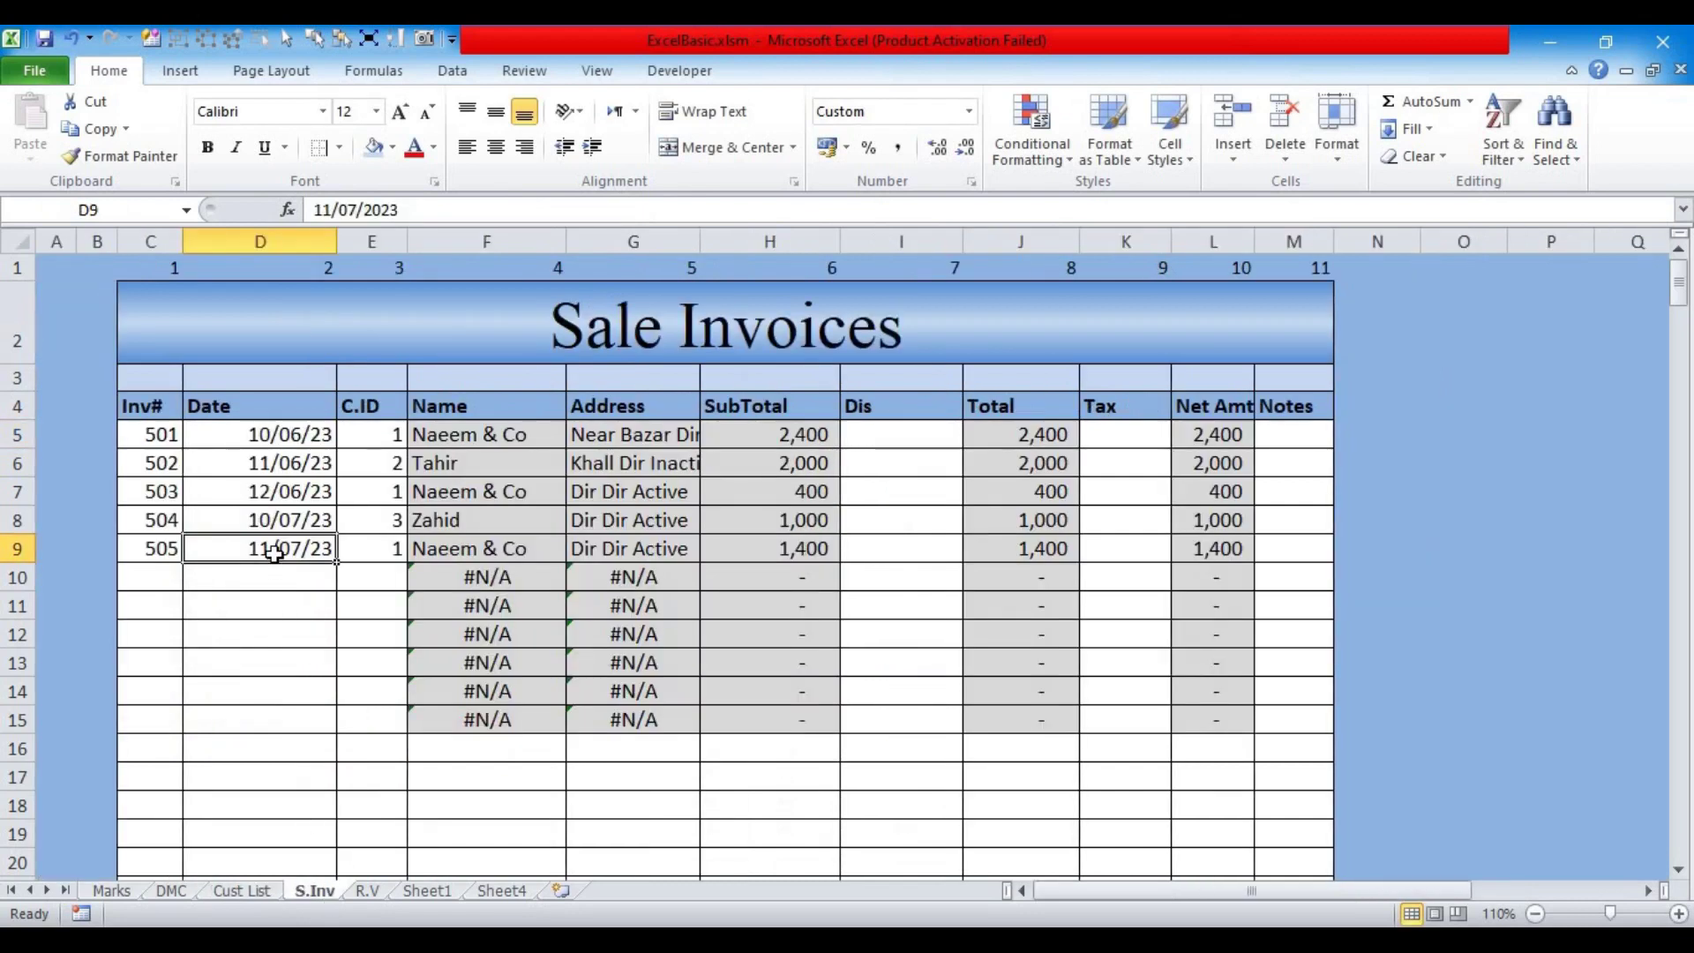
{"action": "left_click", "coordinate": [240, 890]}
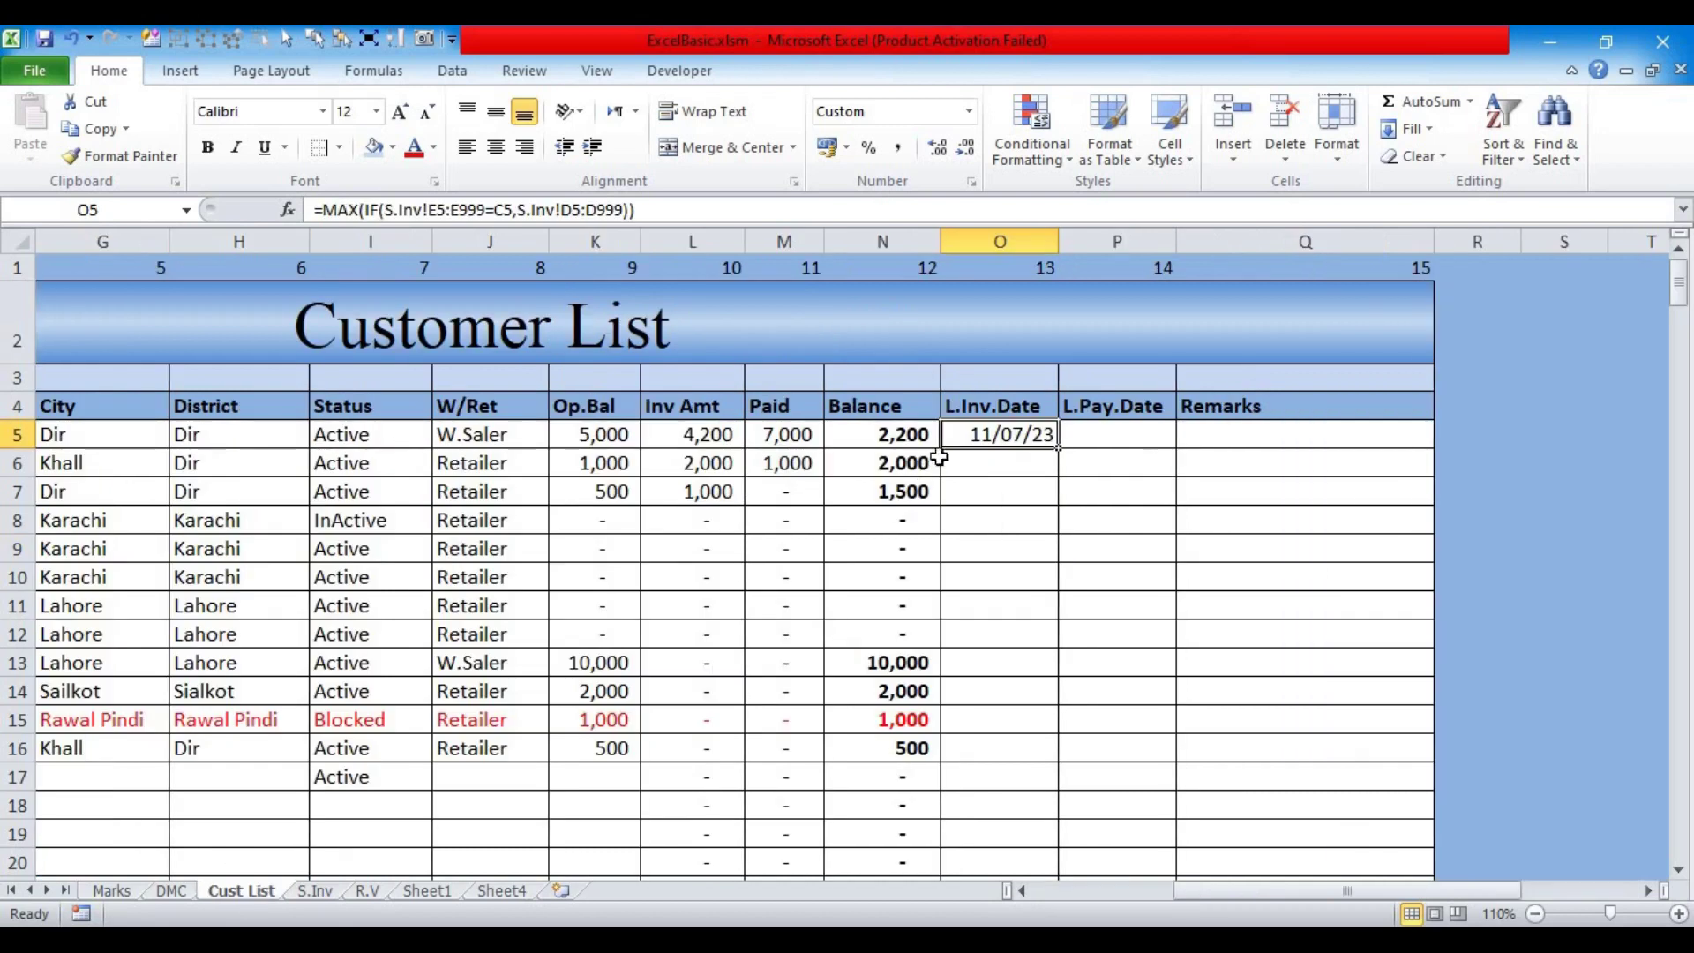
{"action": "left_click", "coordinate": [404, 210]}
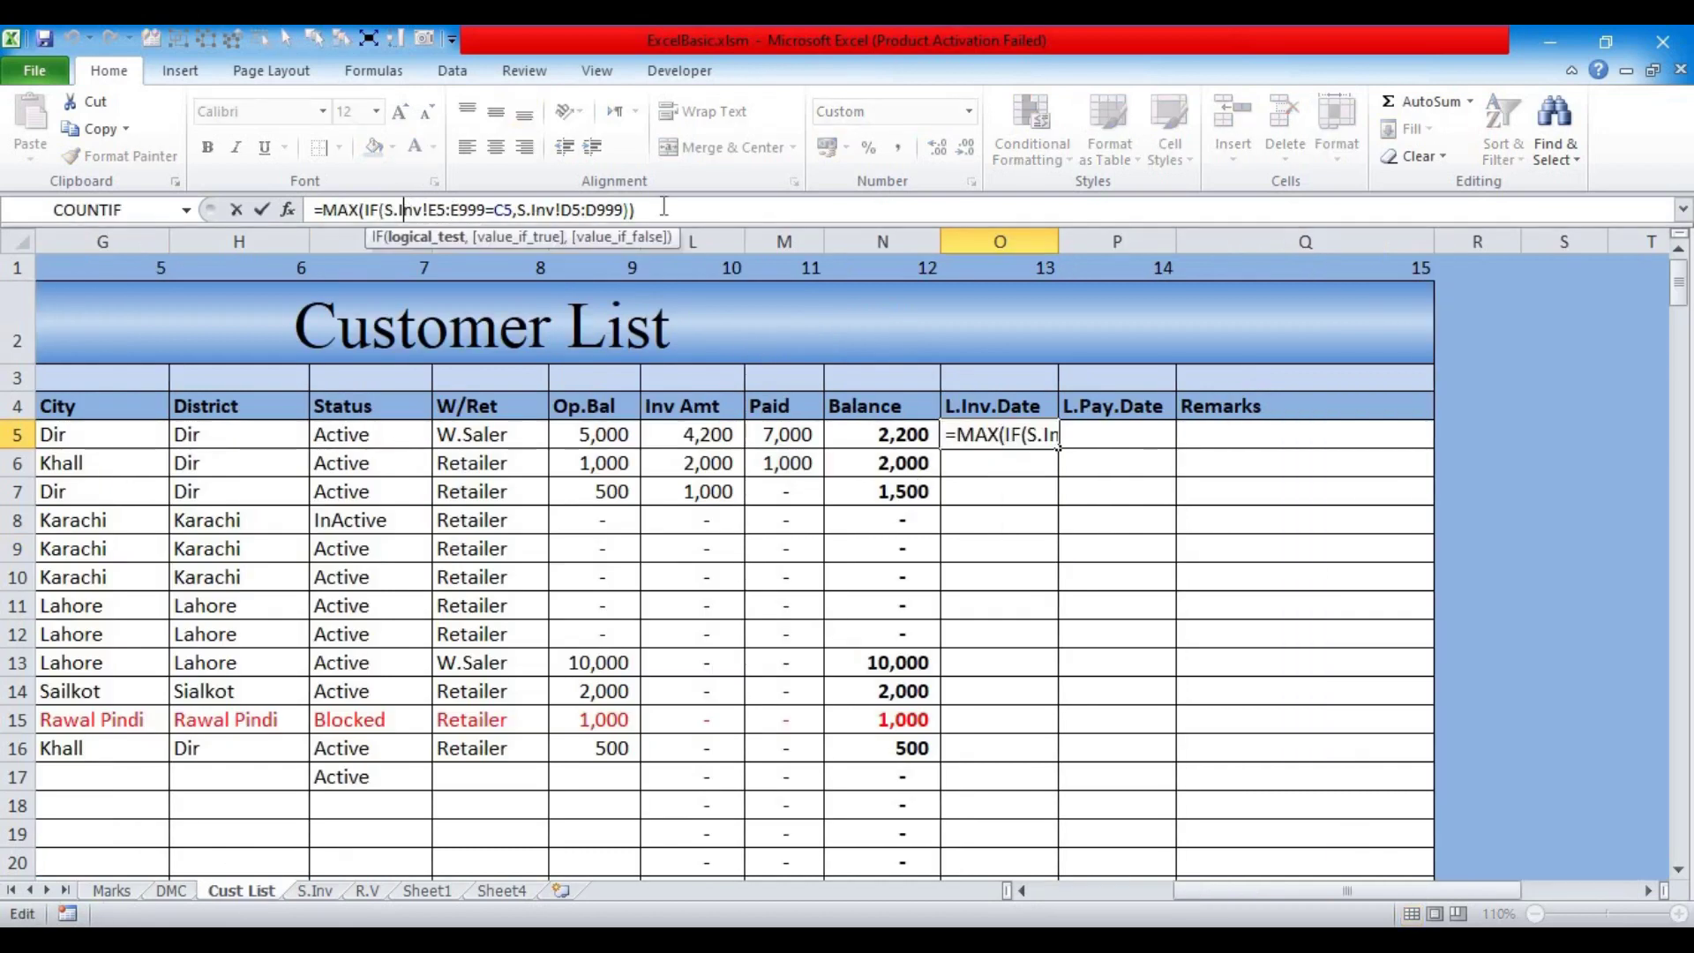
{"action": "key", "text": "ctrl+shift+Return"}
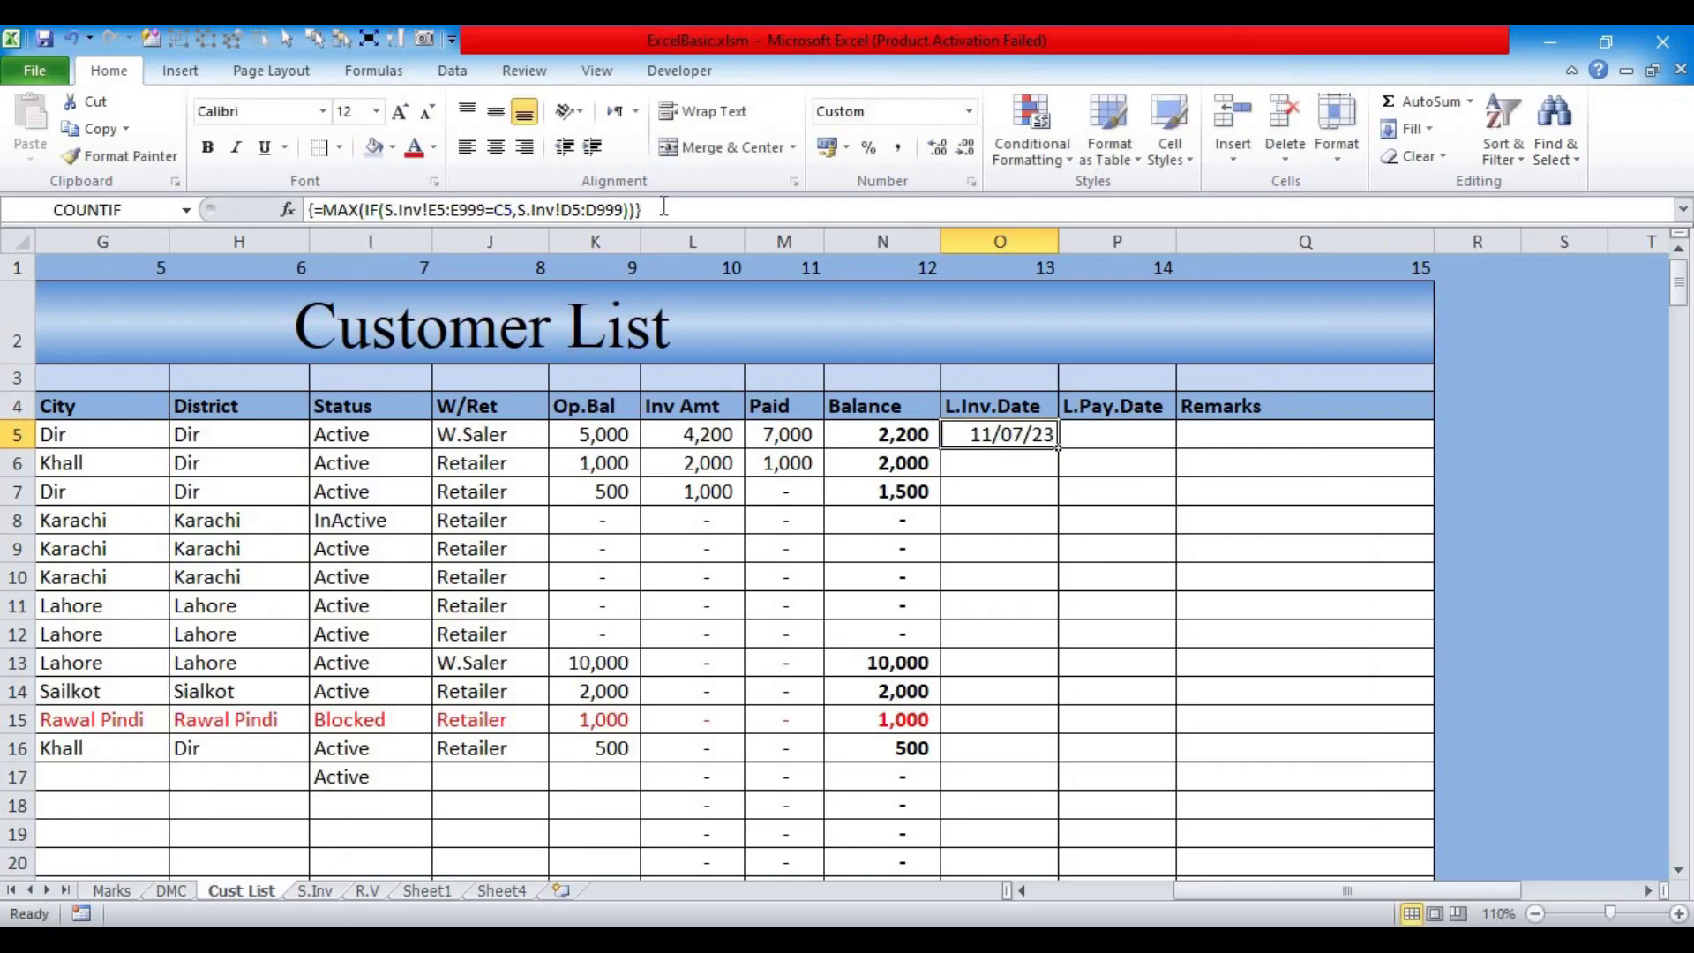
{"action": "key", "text": "Down"}
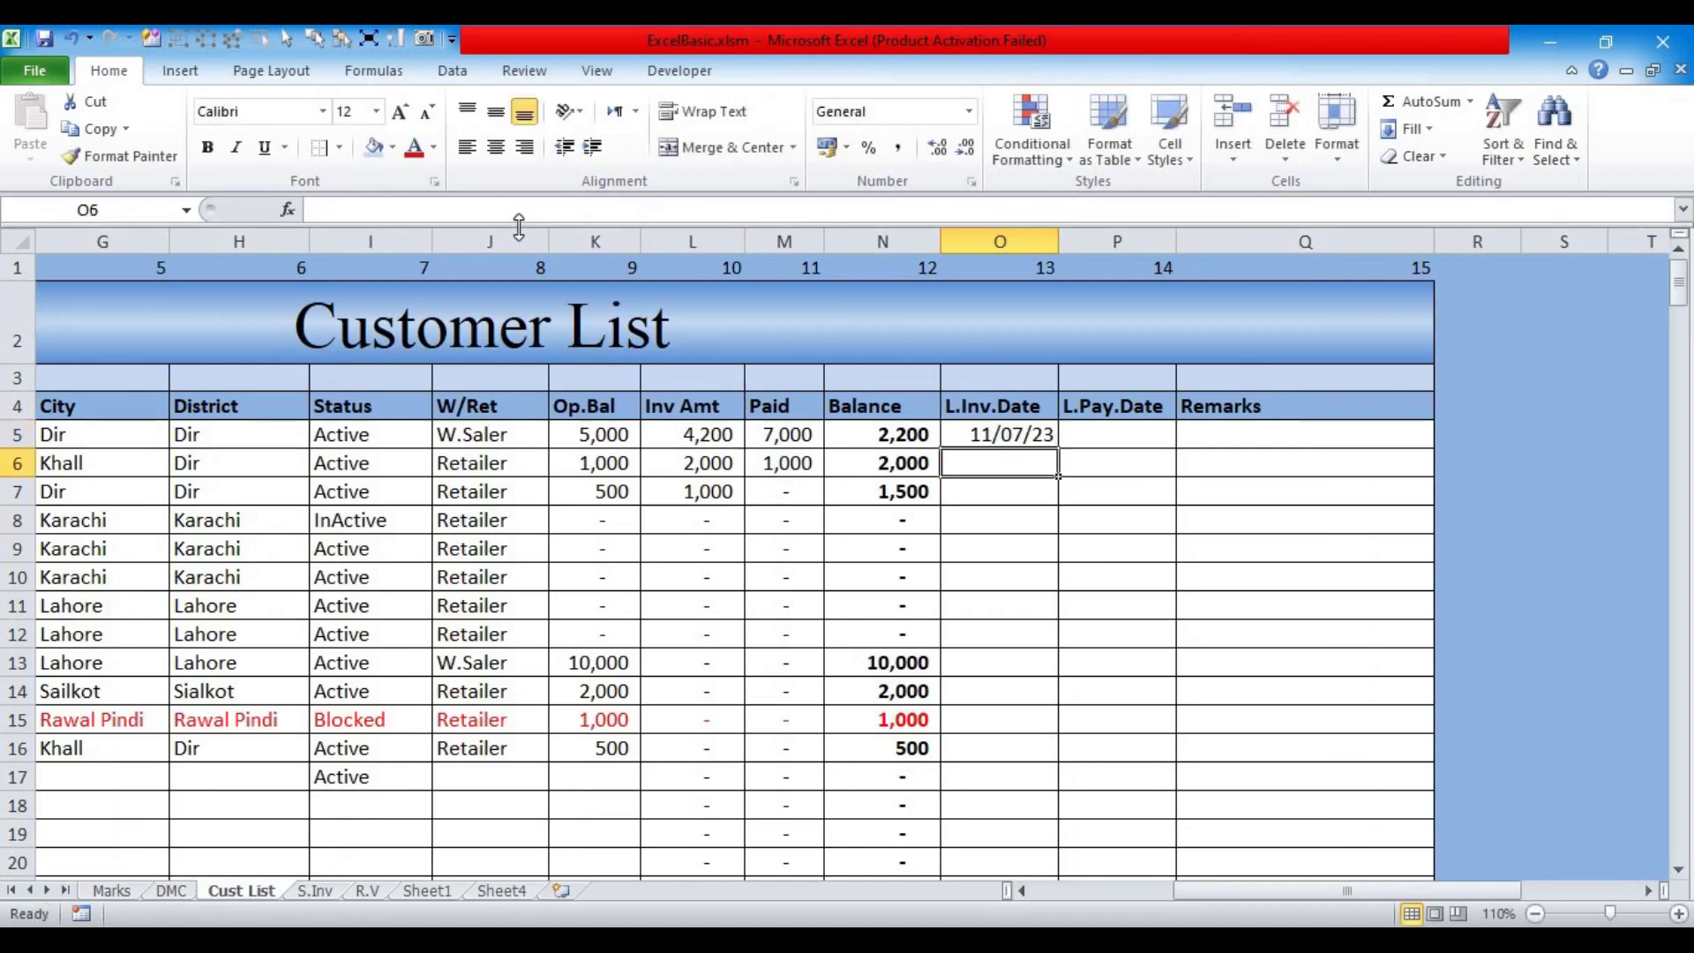
{"action": "left_click", "coordinate": [1003, 435]}
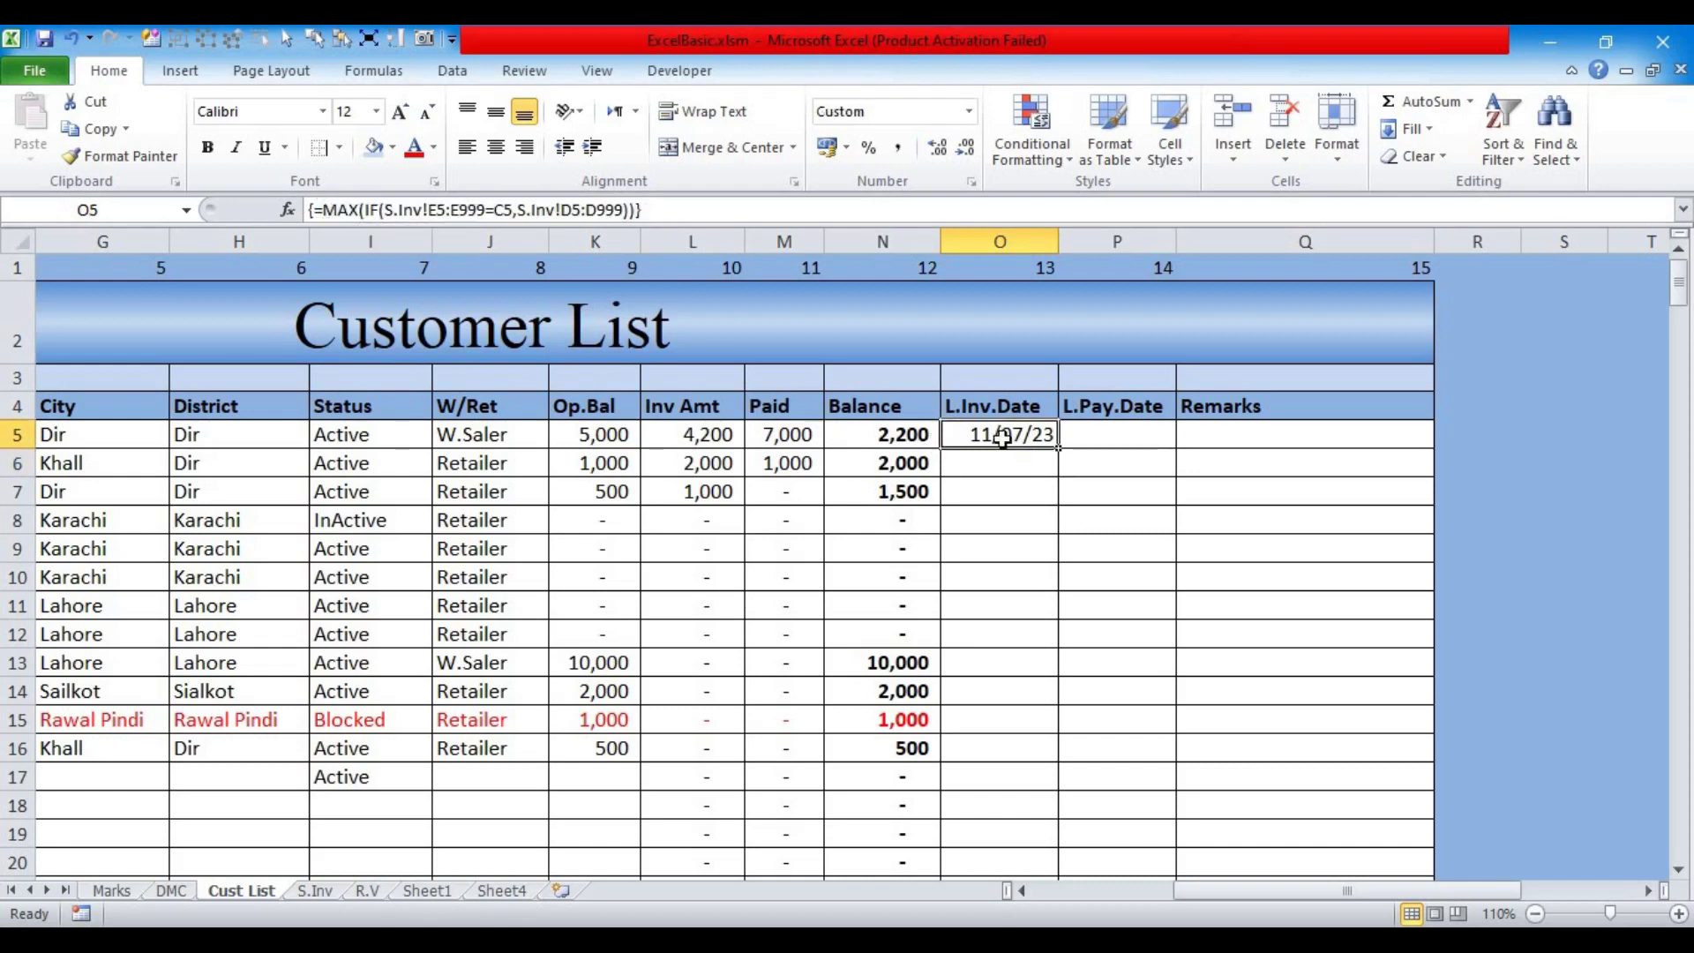
{"action": "left_click_drag", "start_coordinate": [1004, 436], "coordinate": [982, 772]}
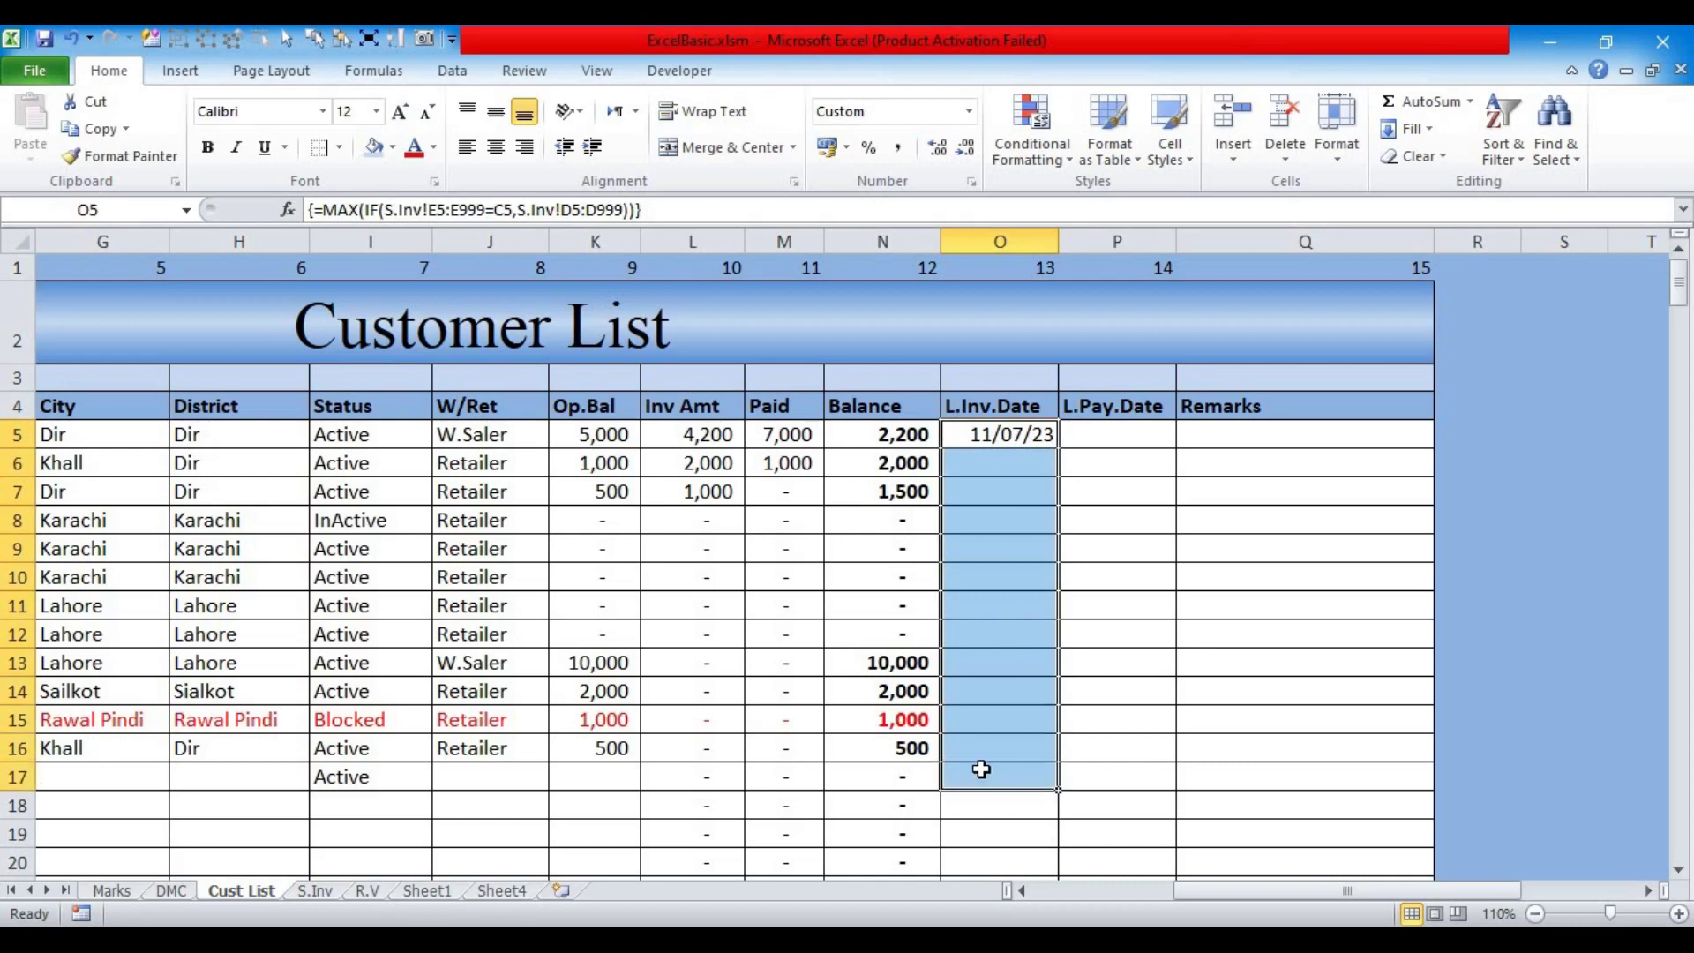
{"action": "left_click_drag", "start_coordinate": [1219, 893], "coordinate": [1086, 896]}
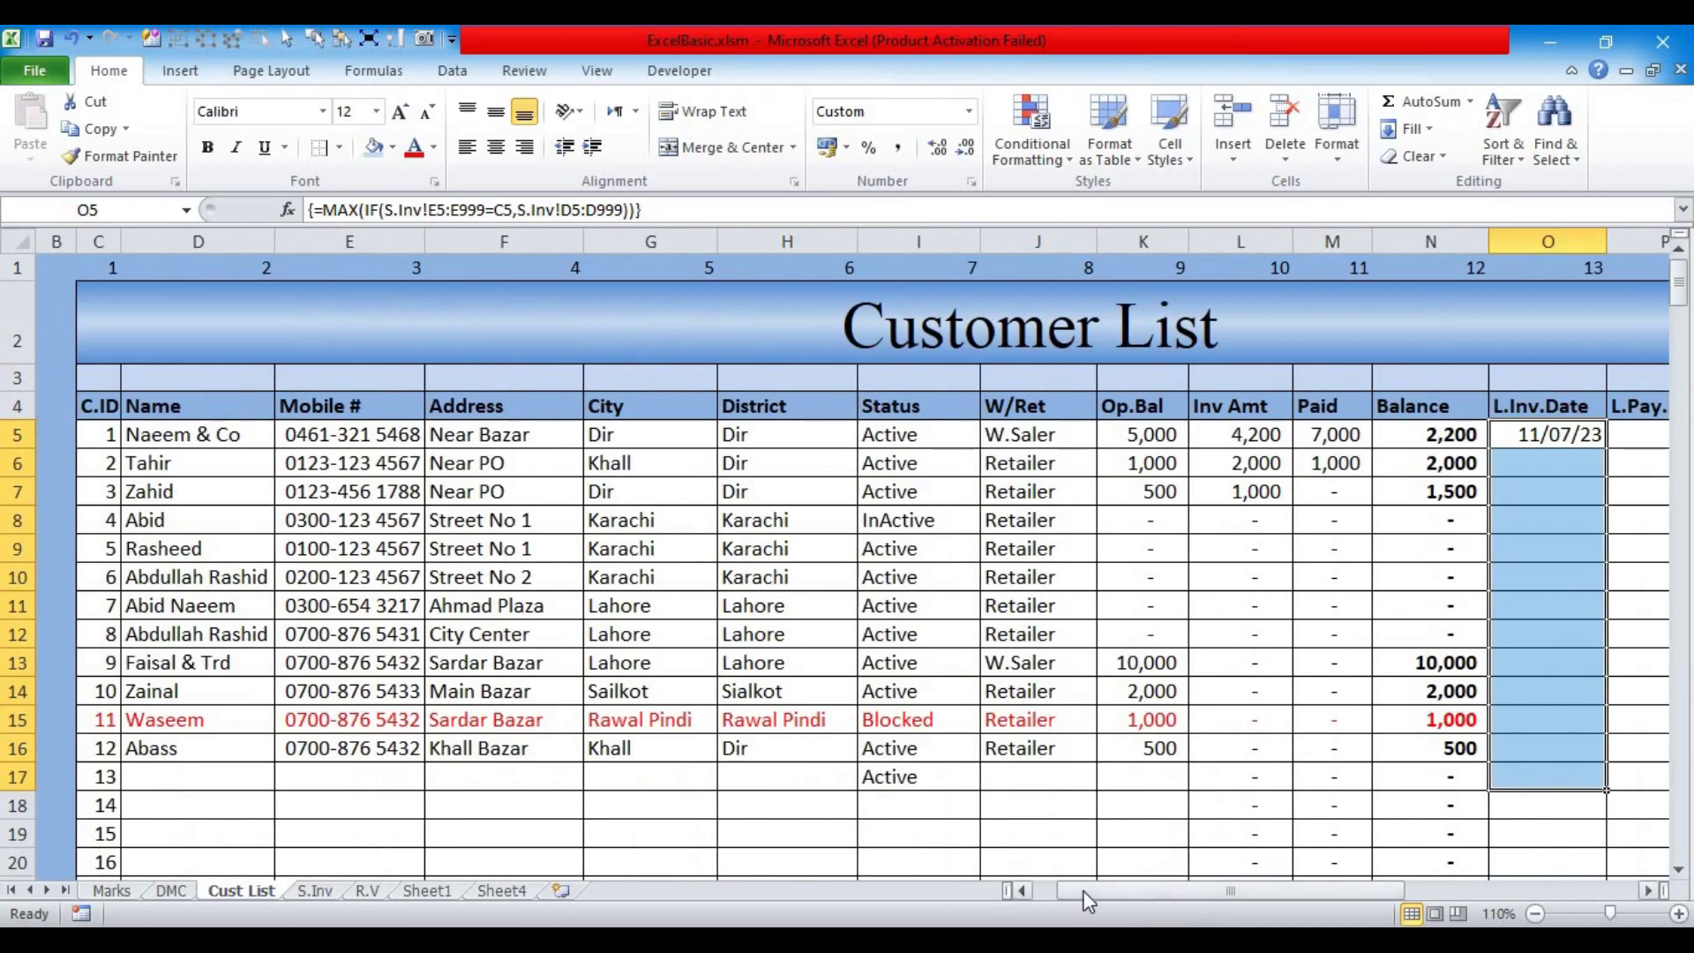
{"action": "key", "text": "shift+Down"}
{"action": "key", "text": "shift+Down"}
{"action": "key", "text": "shift+Down"}
{"action": "key", "text": "shift+Down"}
{"action": "key", "text": "shift+Down"}
{"action": "key", "text": "shift+Down"}
{"action": "key", "text": "shift+Down"}
{"action": "key", "text": "shift+Down"}
{"action": "key", "text": "shift+Down"}
{"action": "key", "text": "shift+Down"}
{"action": "key", "text": "shift+Down"}
{"action": "key", "text": "shift+Down"}
{"action": "key", "text": "shift+Down"}
{"action": "key", "text": "shift+Down"}
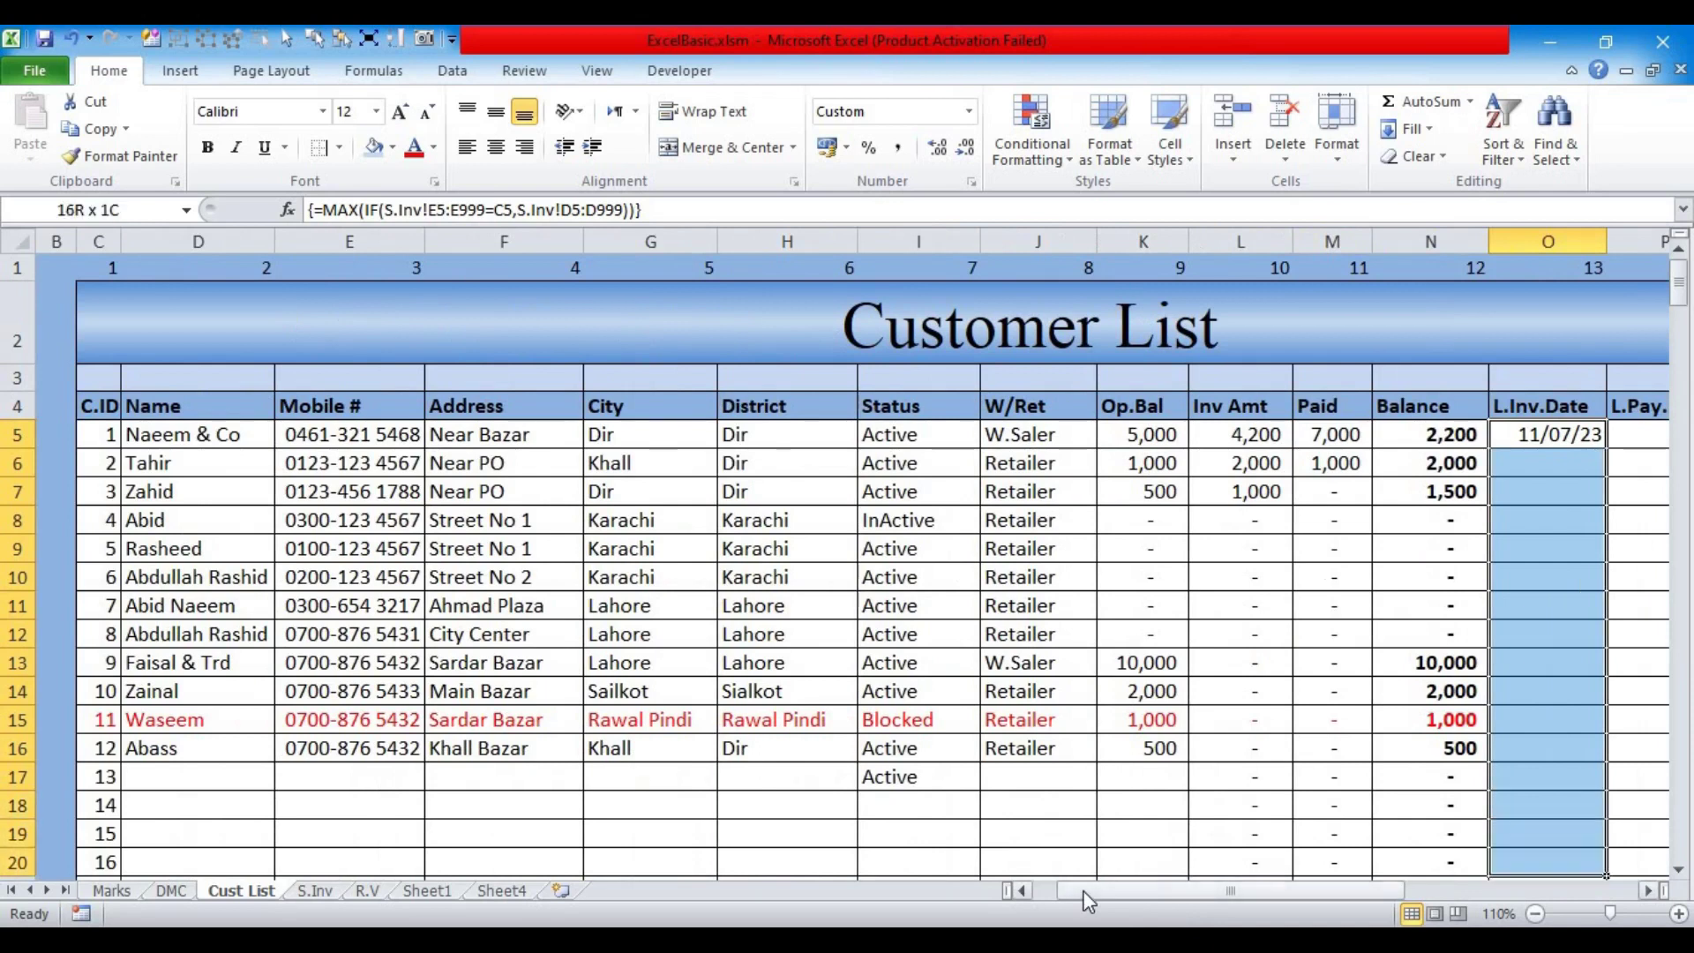
{"action": "key", "text": "shift+Down"}
{"action": "key", "text": "shift+Down"}
{"action": "key", "text": "shift+Up"}
{"action": "key", "text": "shift+Up"}
{"action": "key", "text": "shift+Up"}
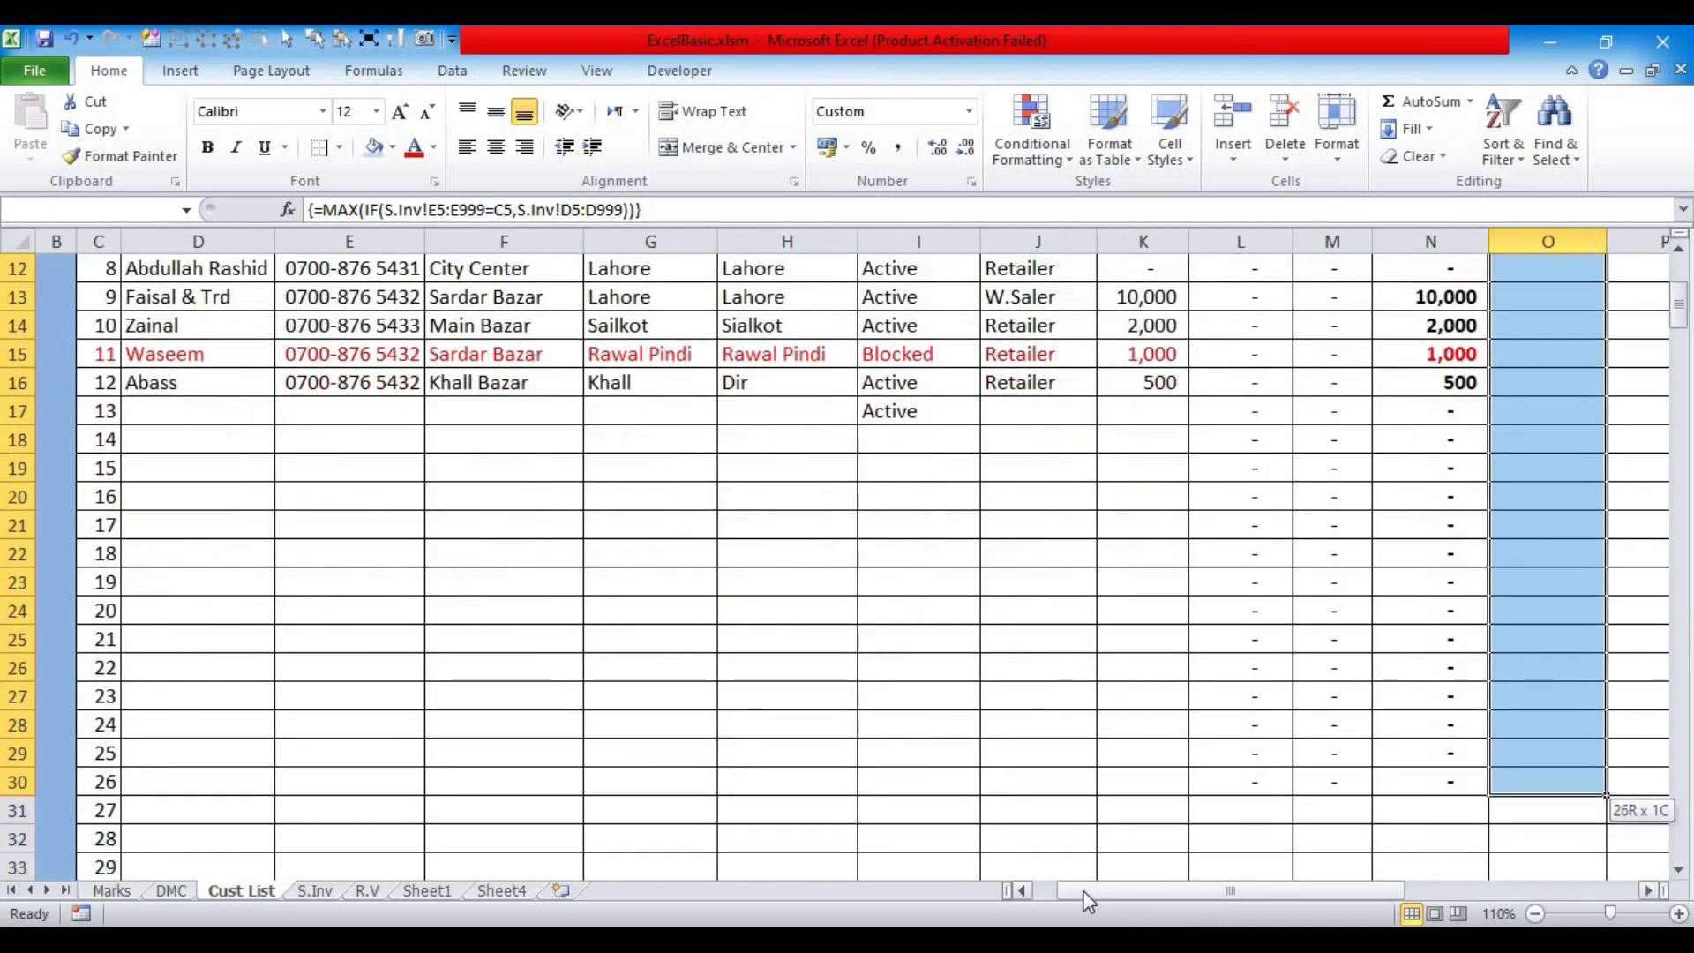
{"action": "key", "text": "ctrl+d"}
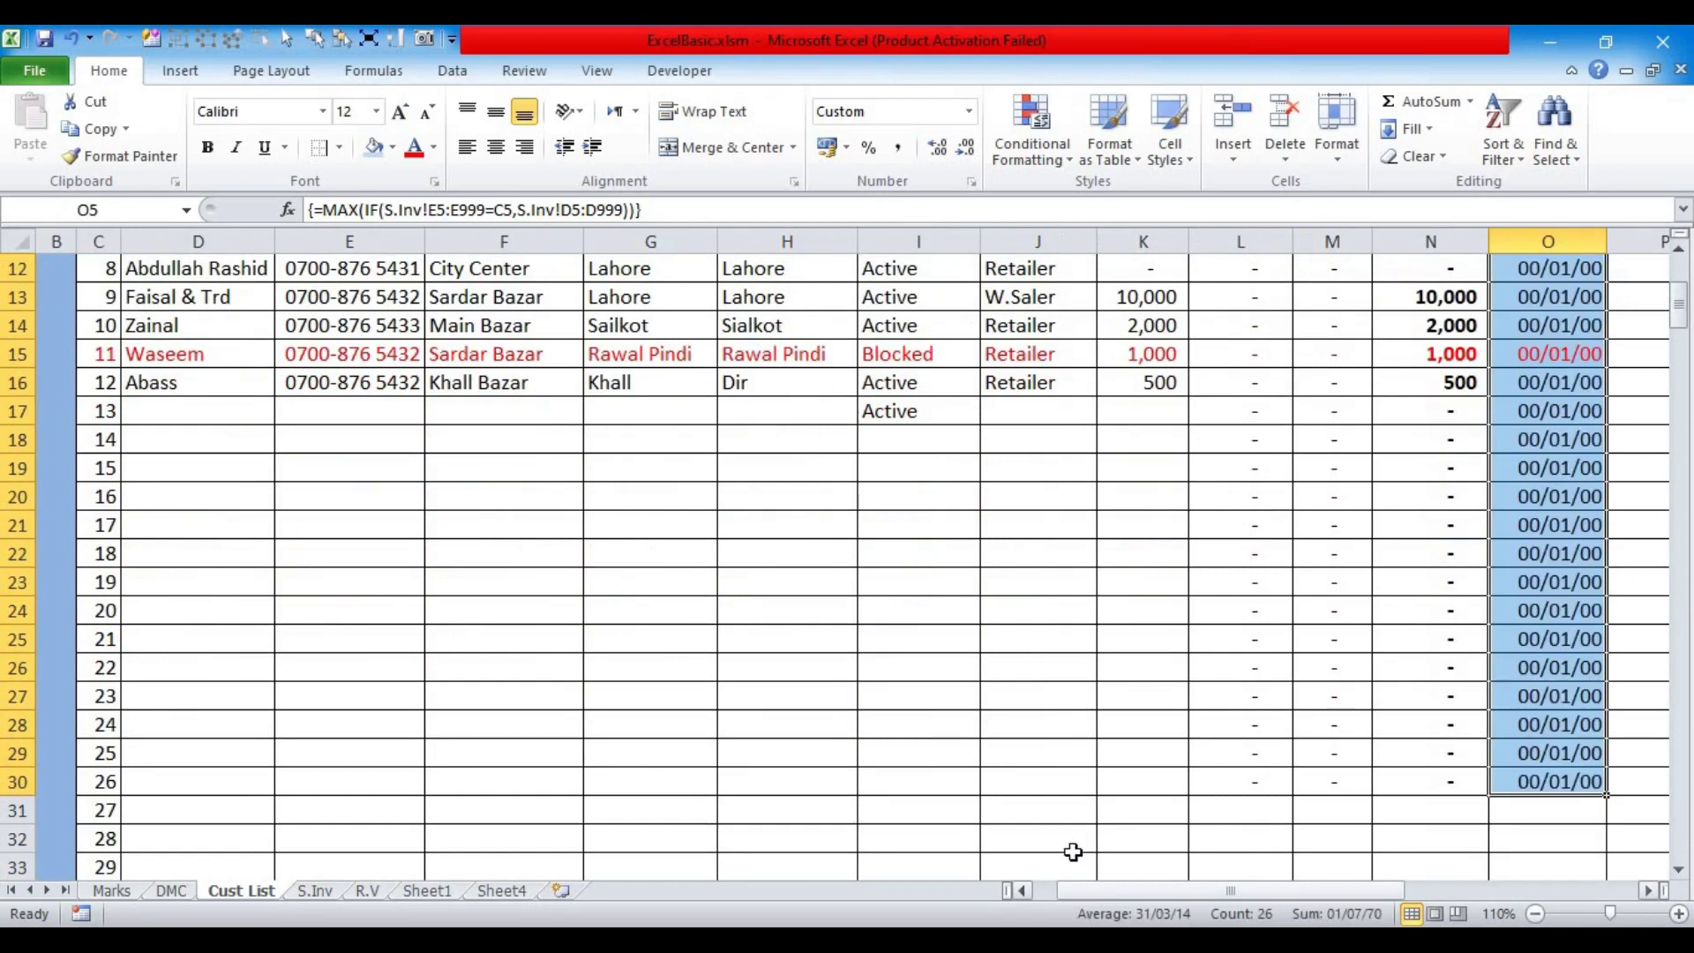
{"action": "scroll", "coordinate": [1078, 856], "scroll_direction": "up", "scroll_amount": 4}
{"action": "left_click_drag", "start_coordinate": [1290, 891], "coordinate": [1382, 865]}
{"action": "left_click", "coordinate": [1151, 605]}
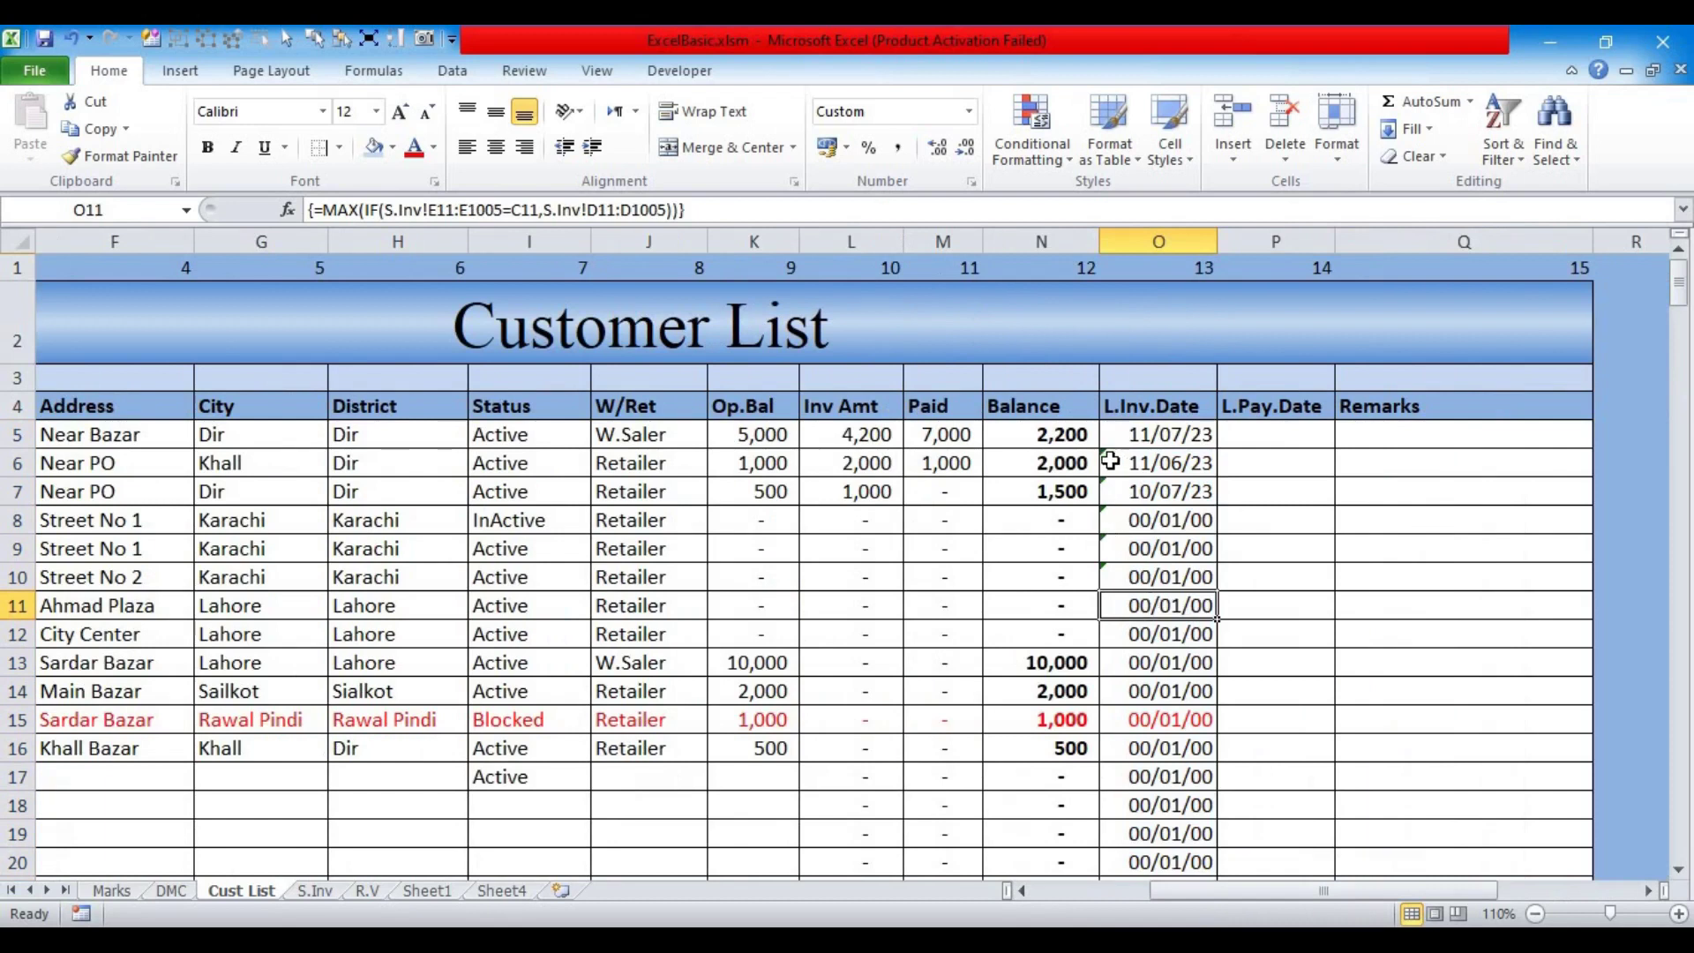
{"action": "left_click", "coordinate": [1118, 438]}
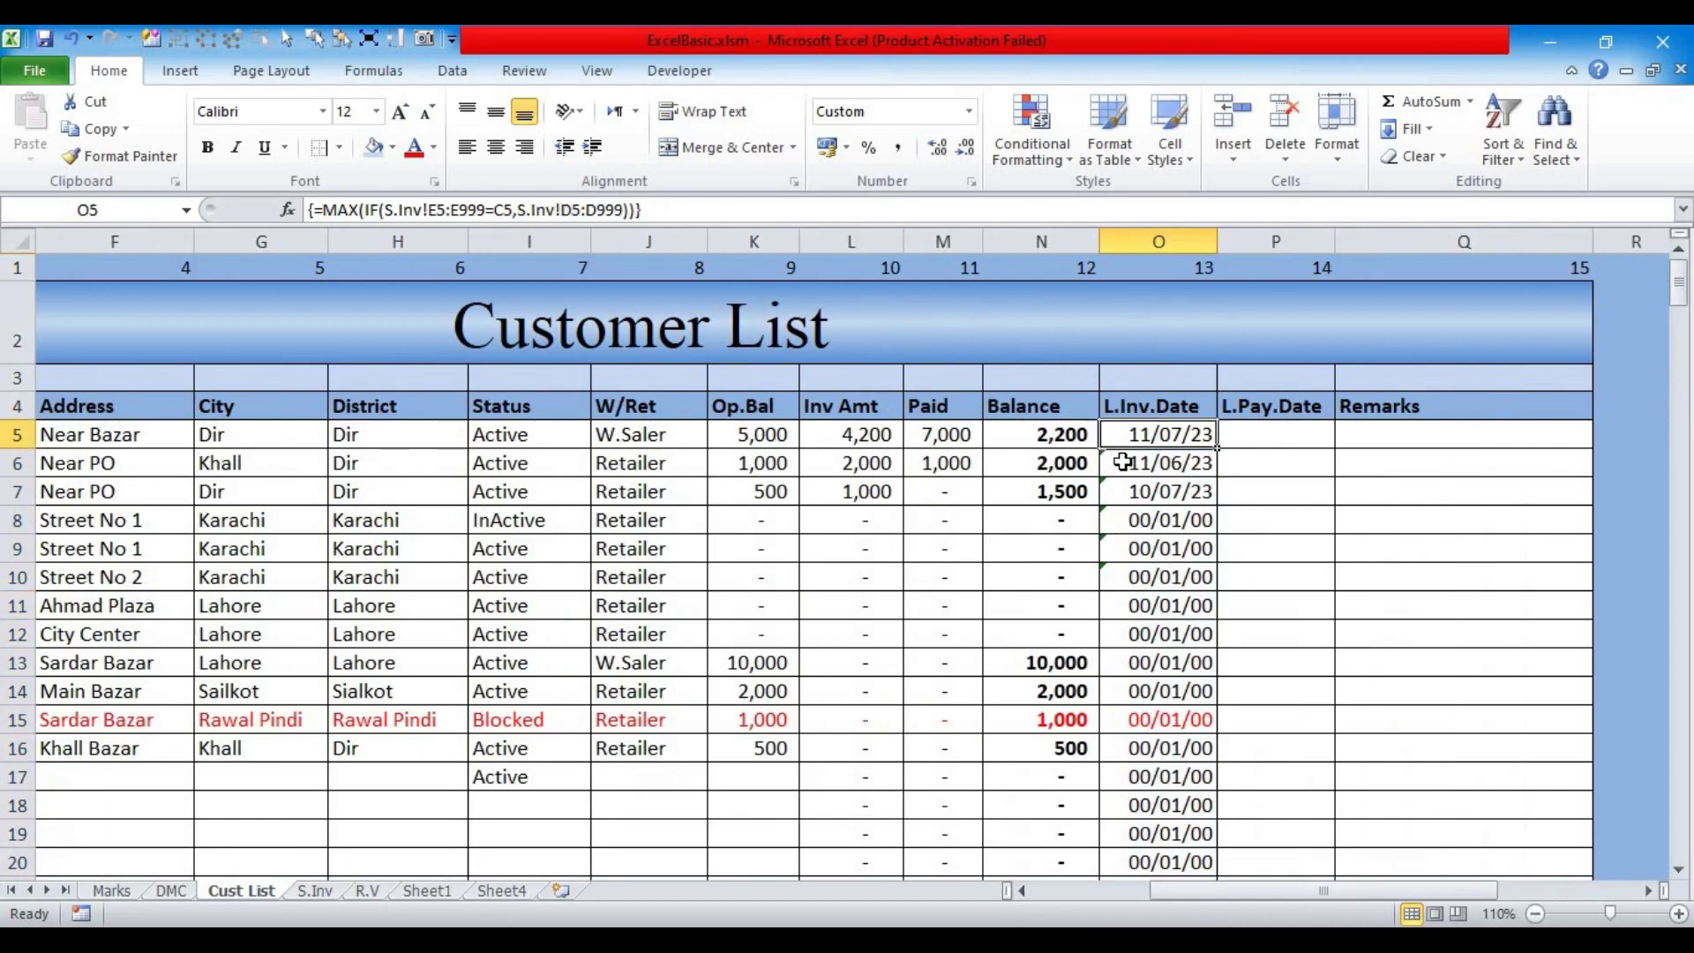
{"action": "left_click", "coordinate": [1122, 462]}
{"action": "key", "text": "ctrl+z"}
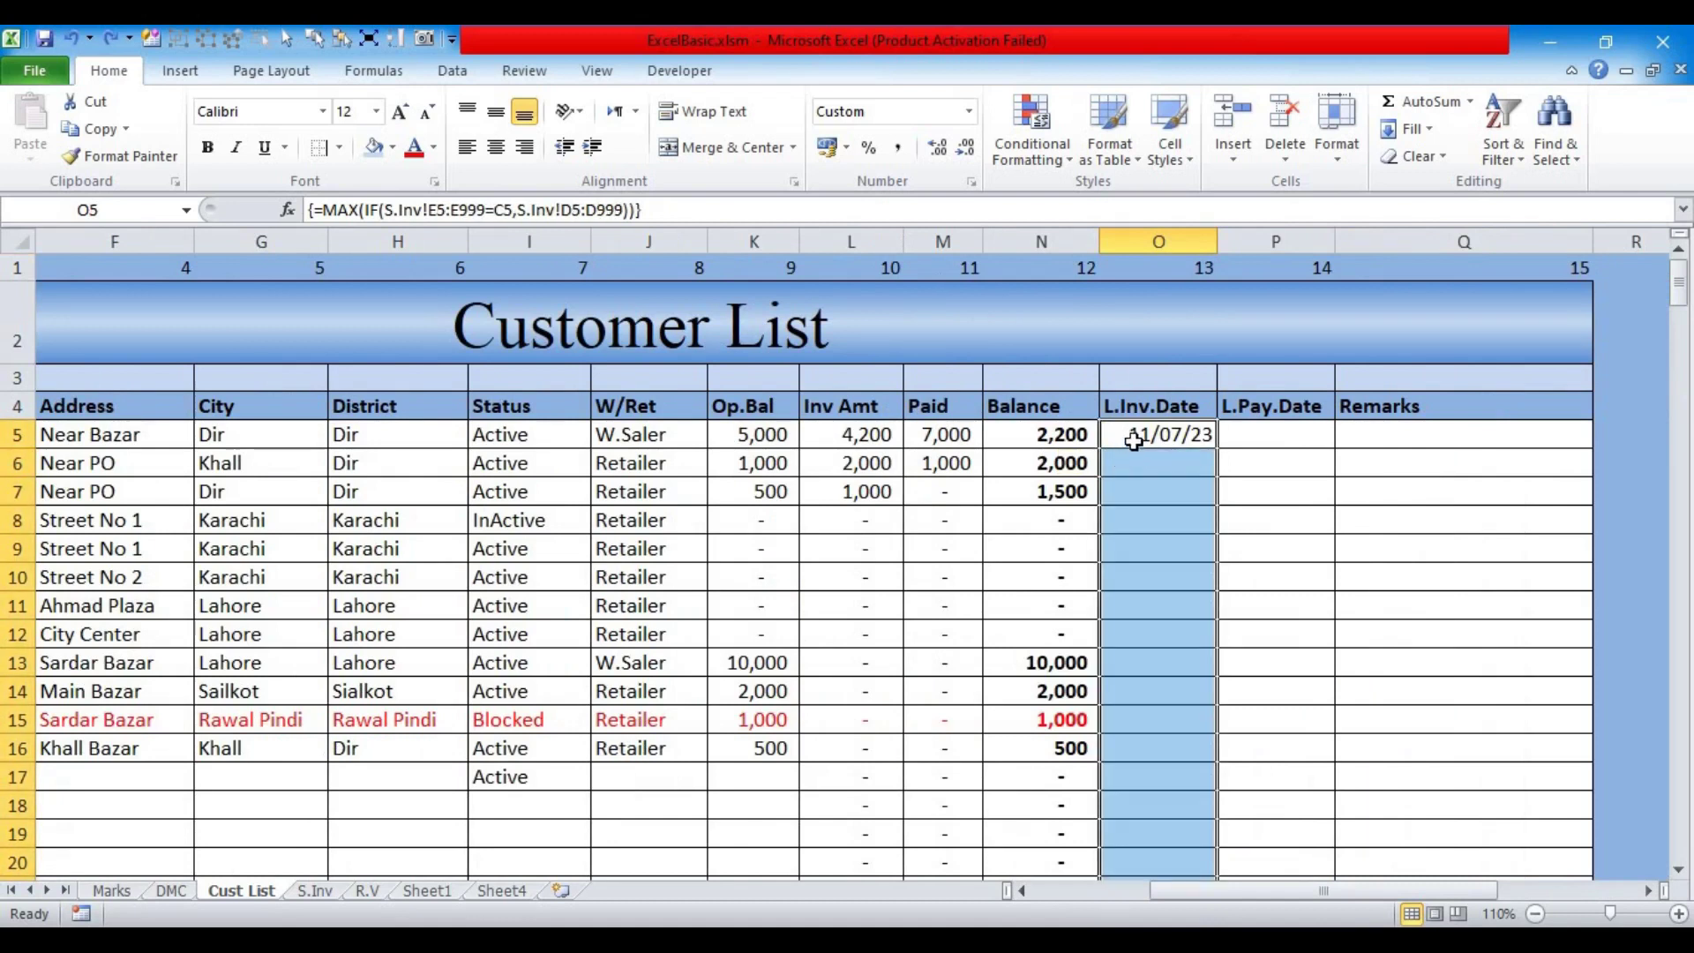
Step: Make O5's MAX(IF) ranges absolute, keep C5's row relative, and re-enter it as an array formula
{"action": "left_click", "coordinate": [1133, 436]}
{"action": "left_click", "coordinate": [430, 212]}
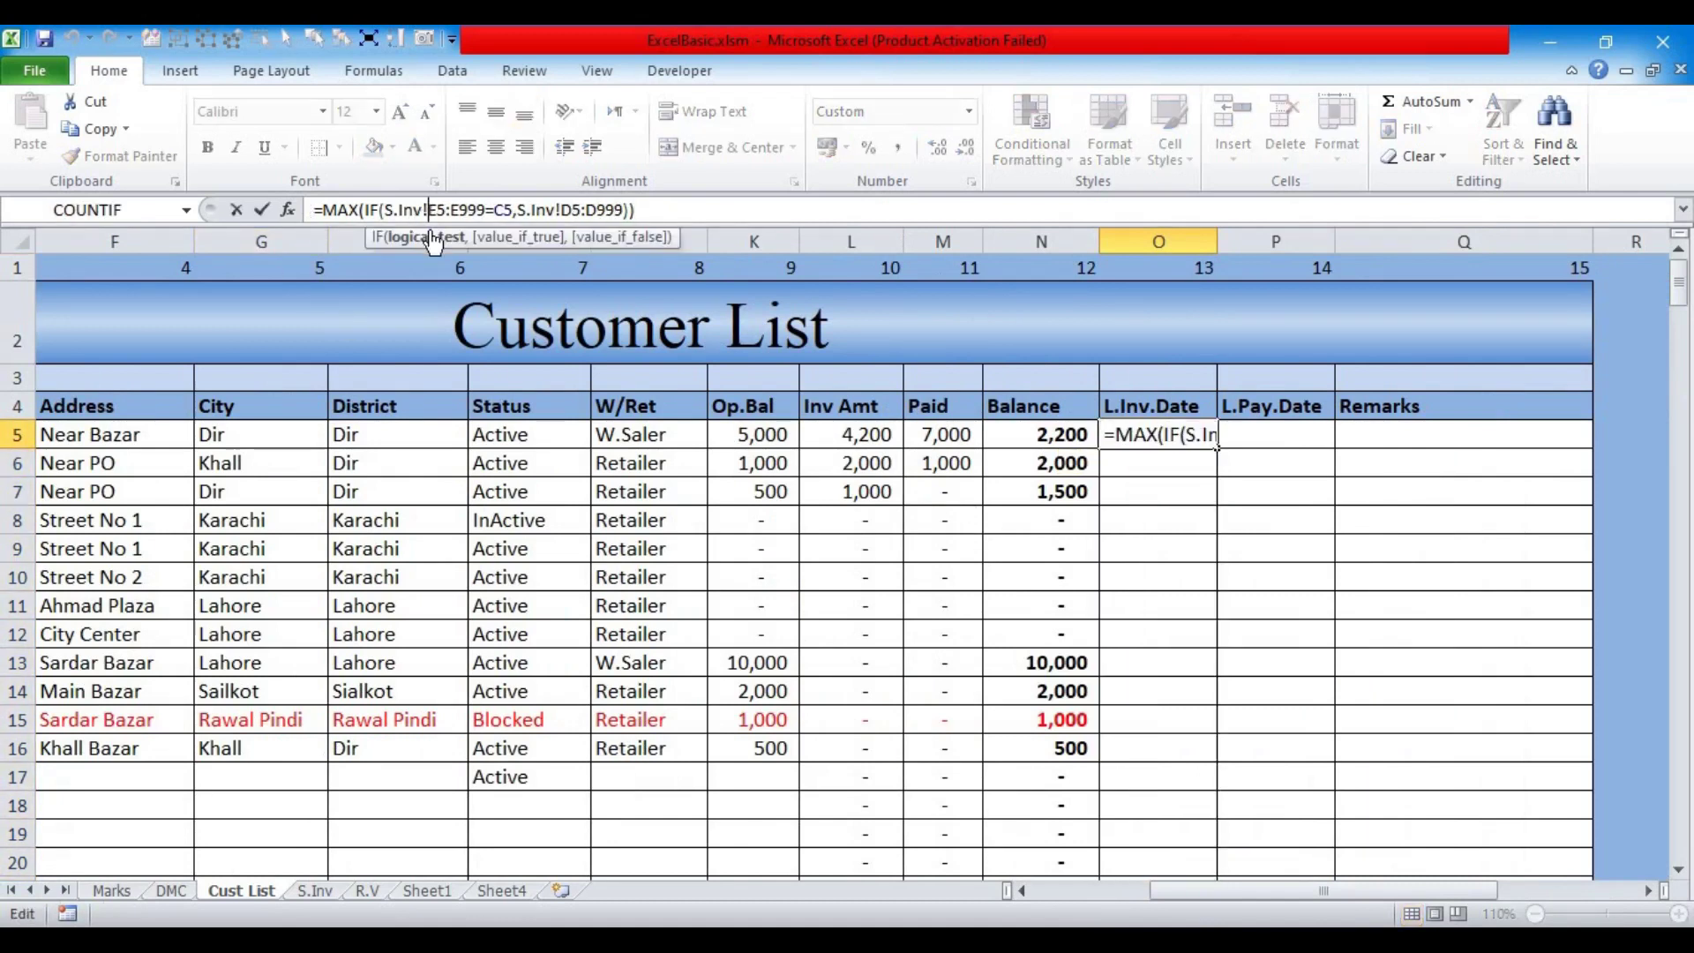
{"action": "left_click", "coordinate": [427, 238]}
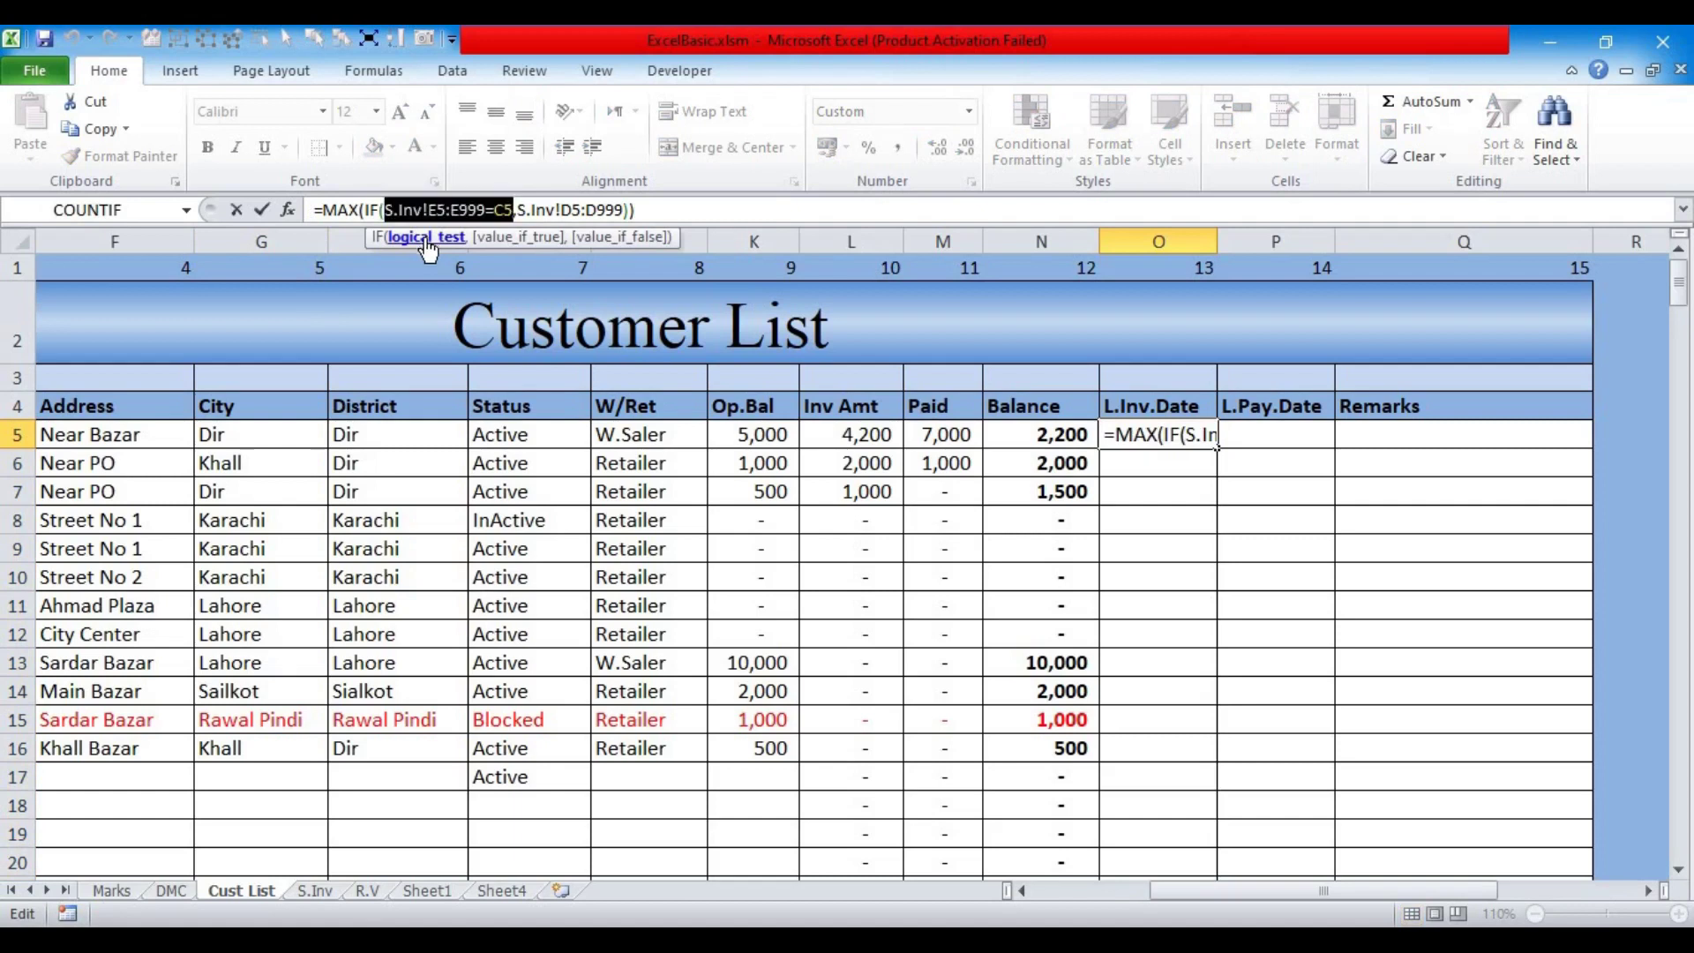
{"action": "key", "text": "F4"}
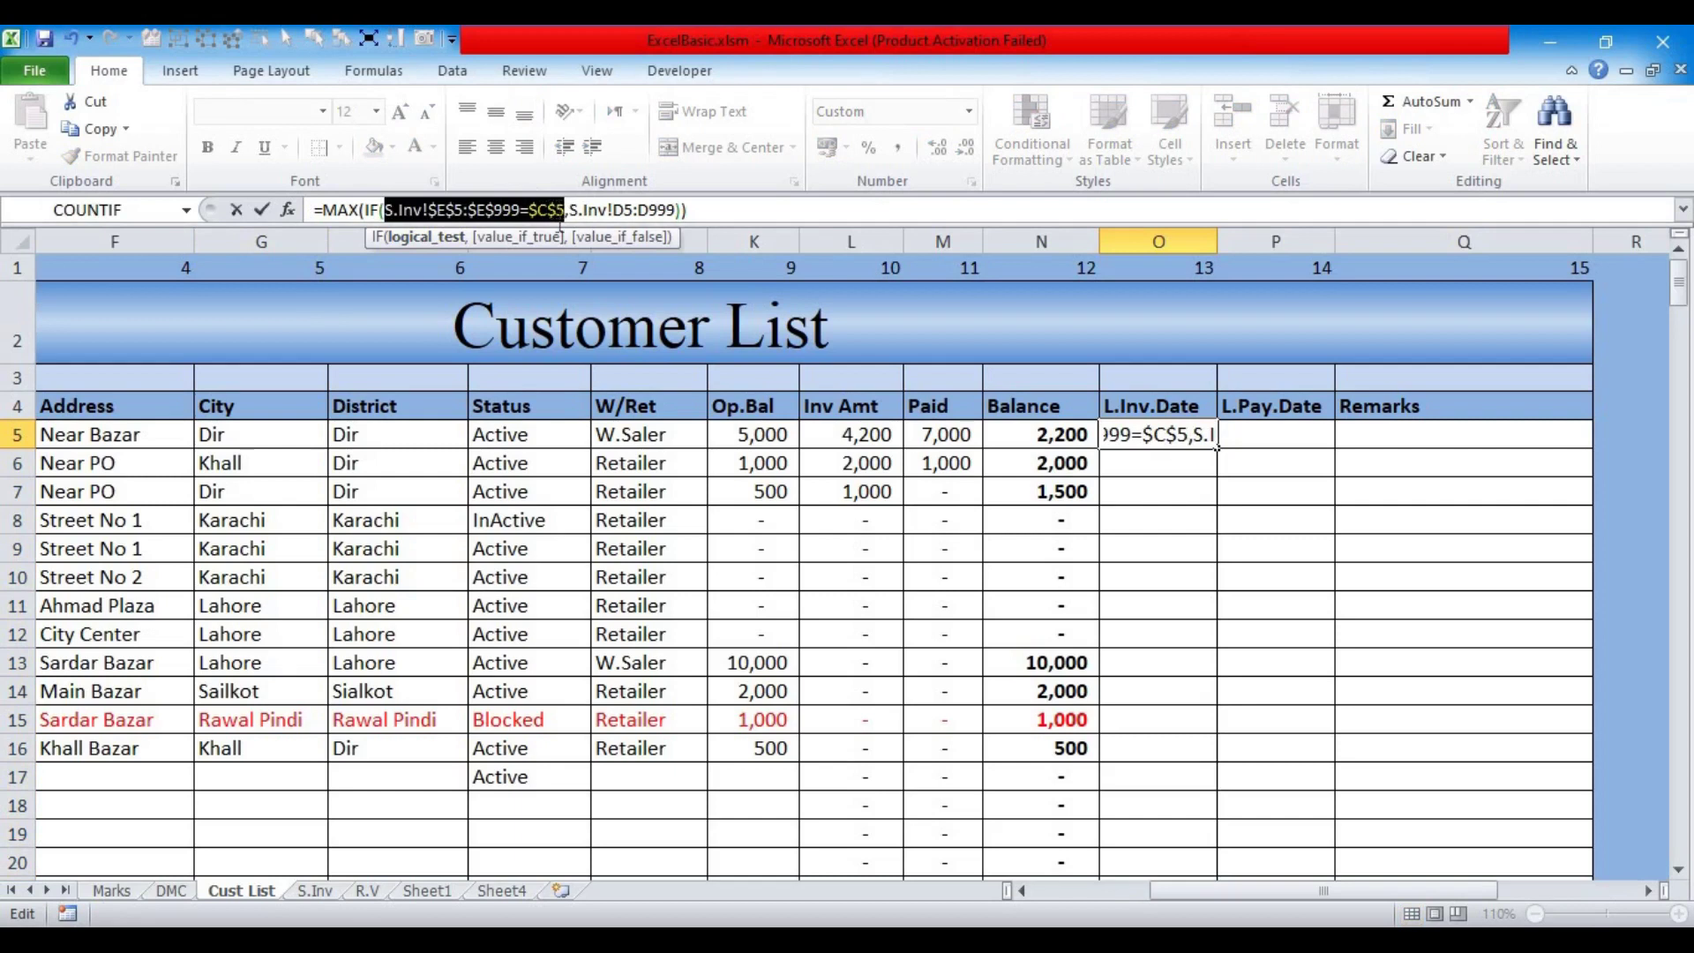
{"action": "left_click", "coordinate": [556, 212]}
{"action": "key", "text": "BackSpace"}
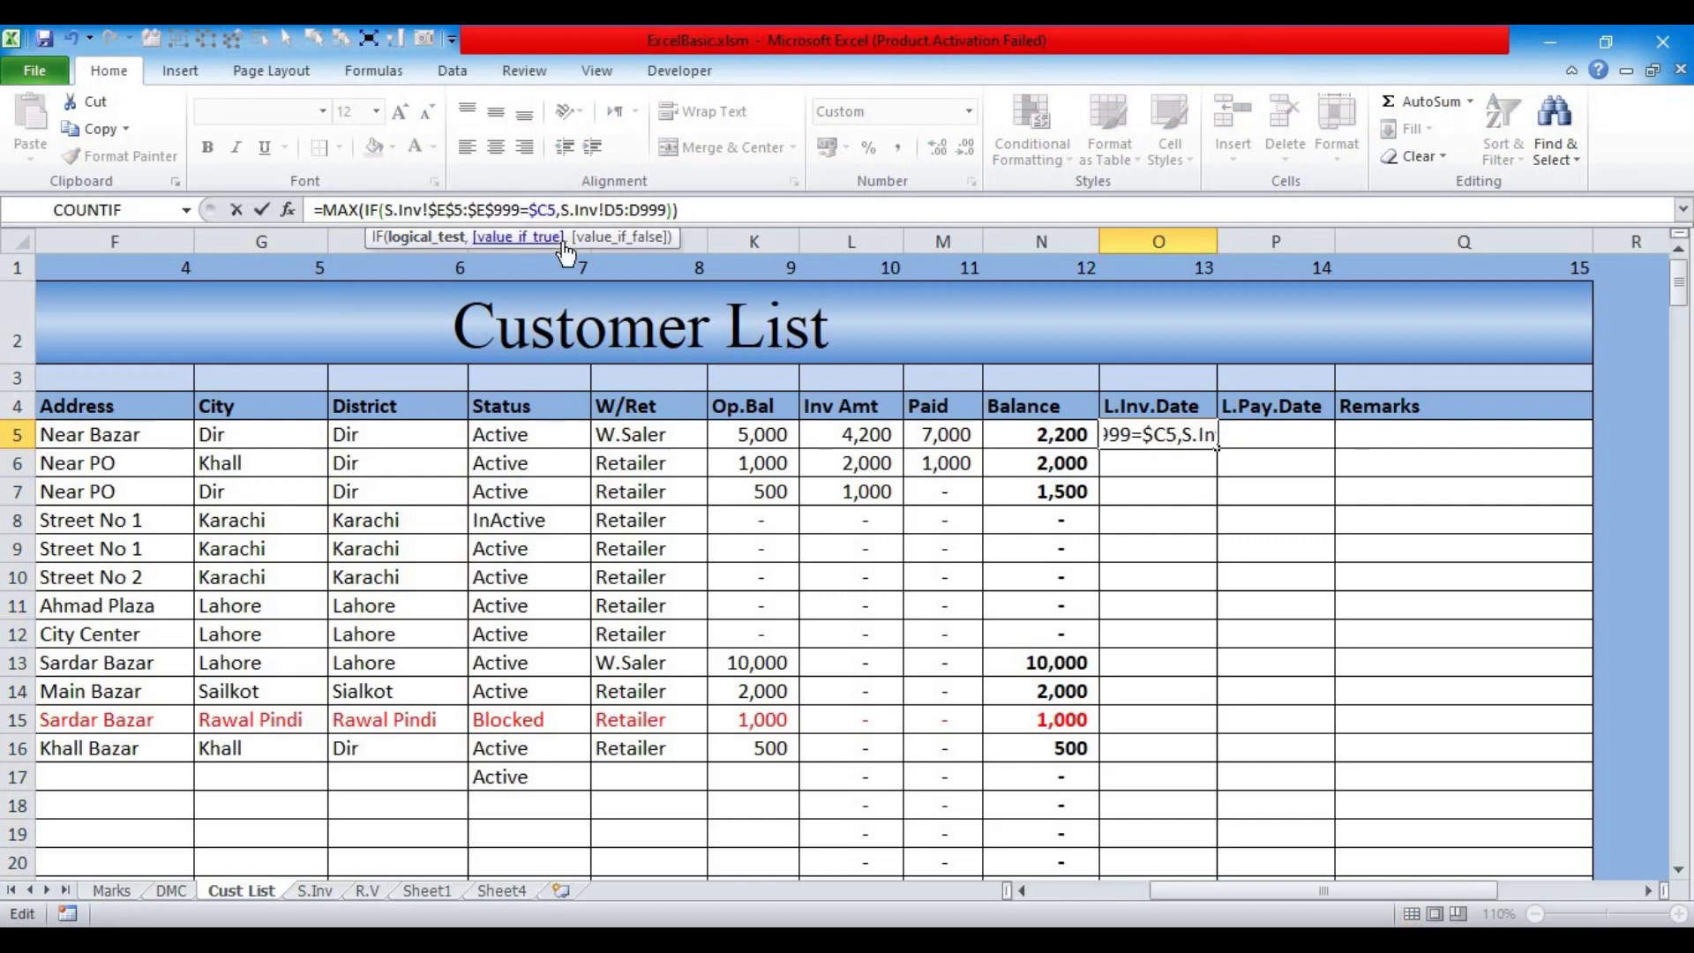
{"action": "left_click", "coordinate": [535, 238]}
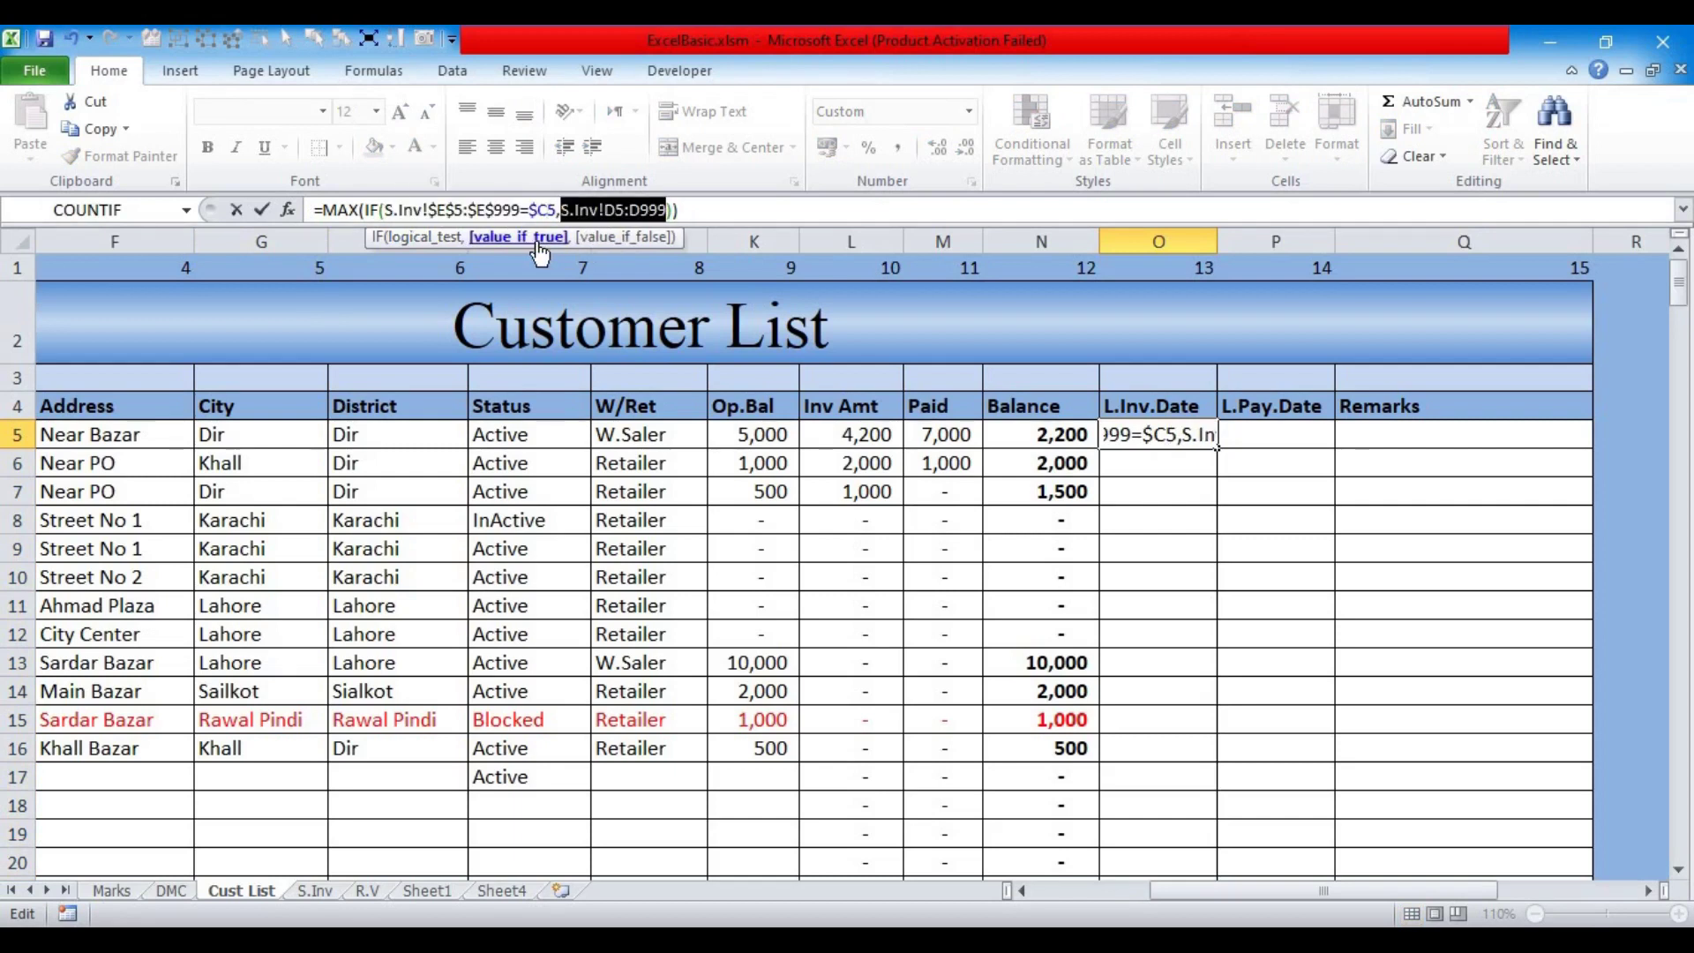
{"action": "key", "text": "F4"}
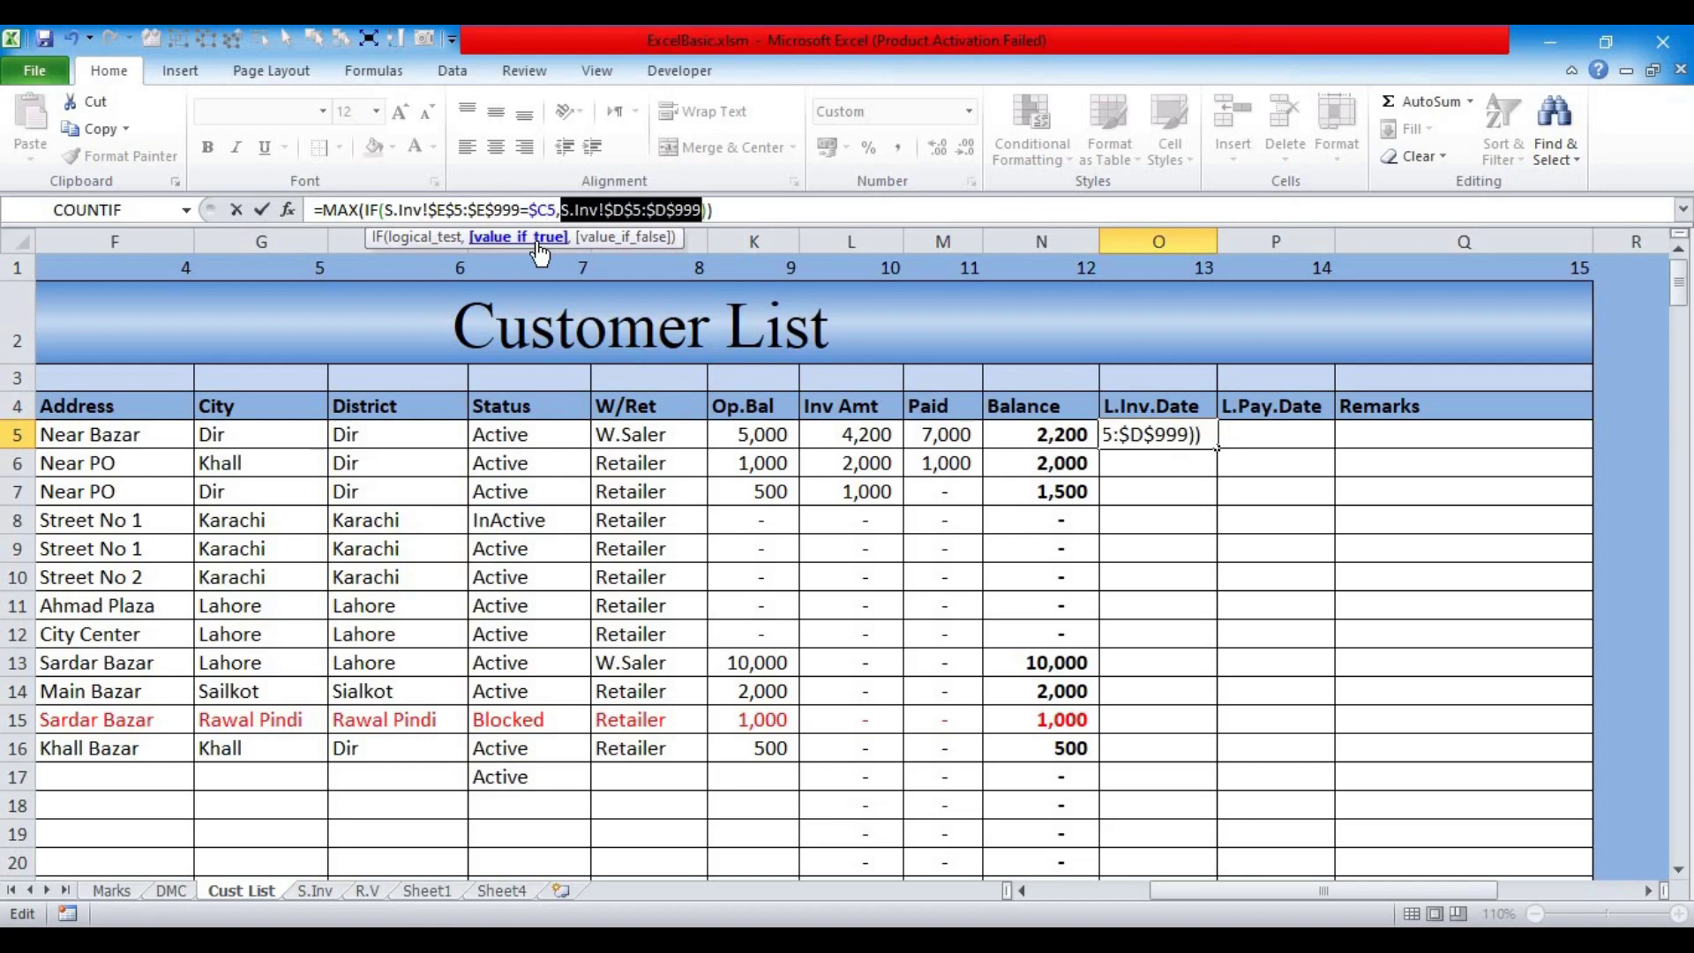
{"action": "key", "text": "ctrl+shift+Return"}
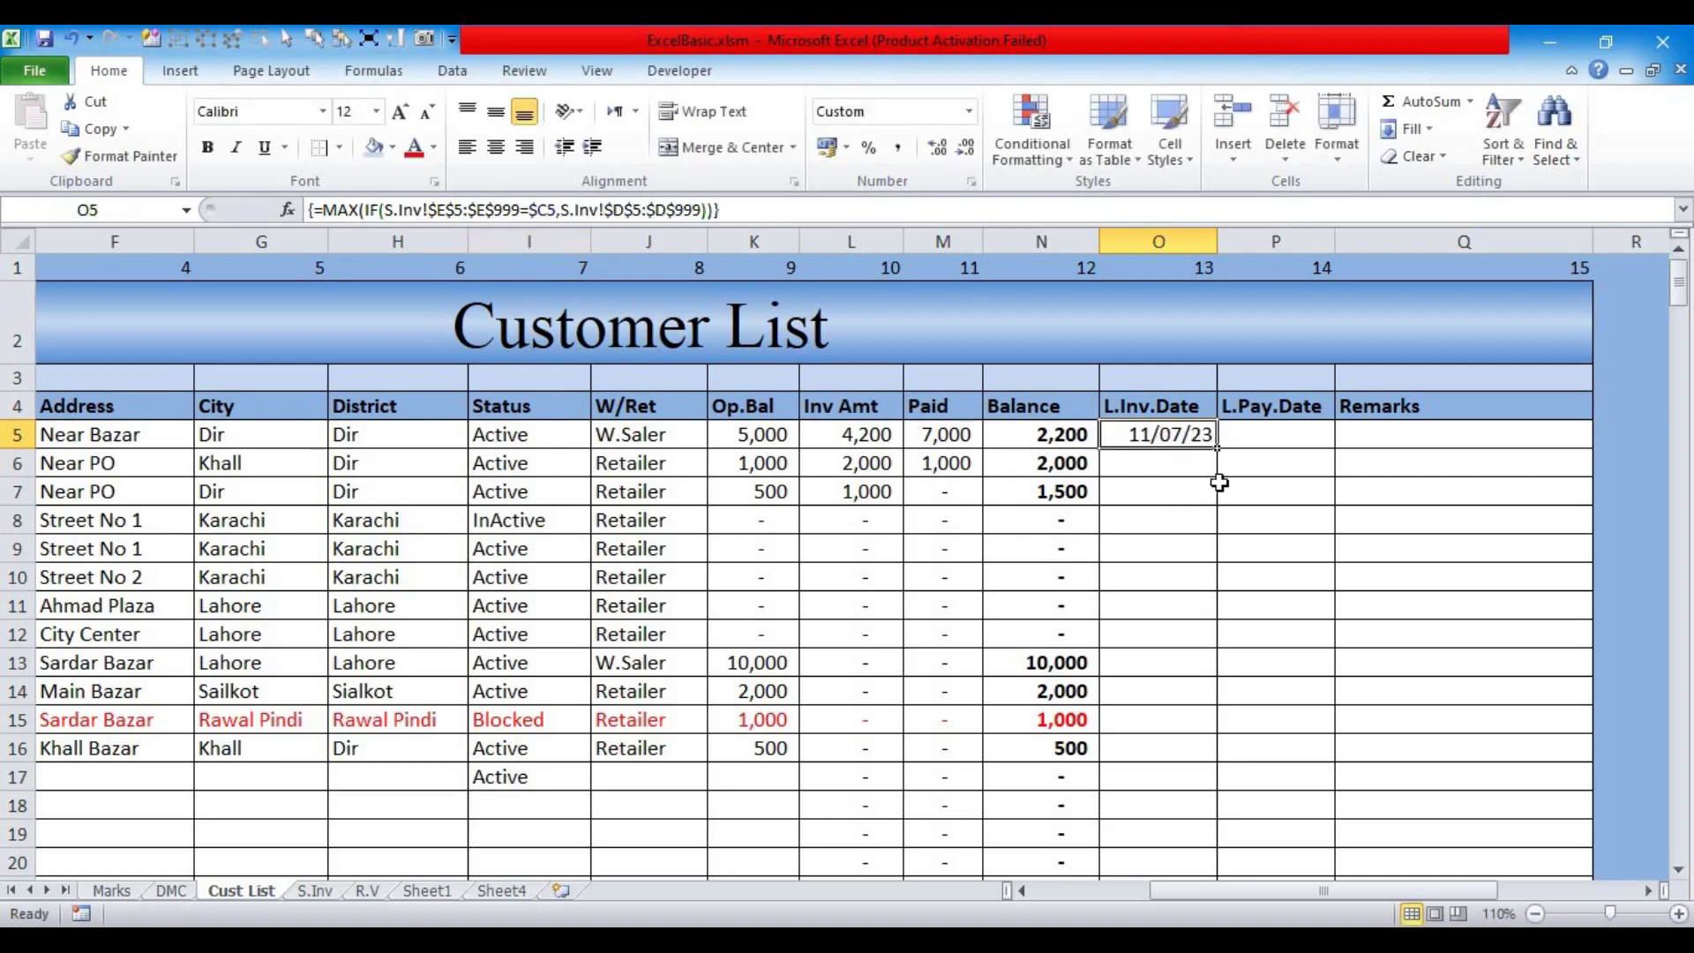
Step: Fill the O5 formula down to O20 and check the formulas in rows 8, 9, 10 and 14
{"action": "double_click", "coordinate": [1217, 448]}
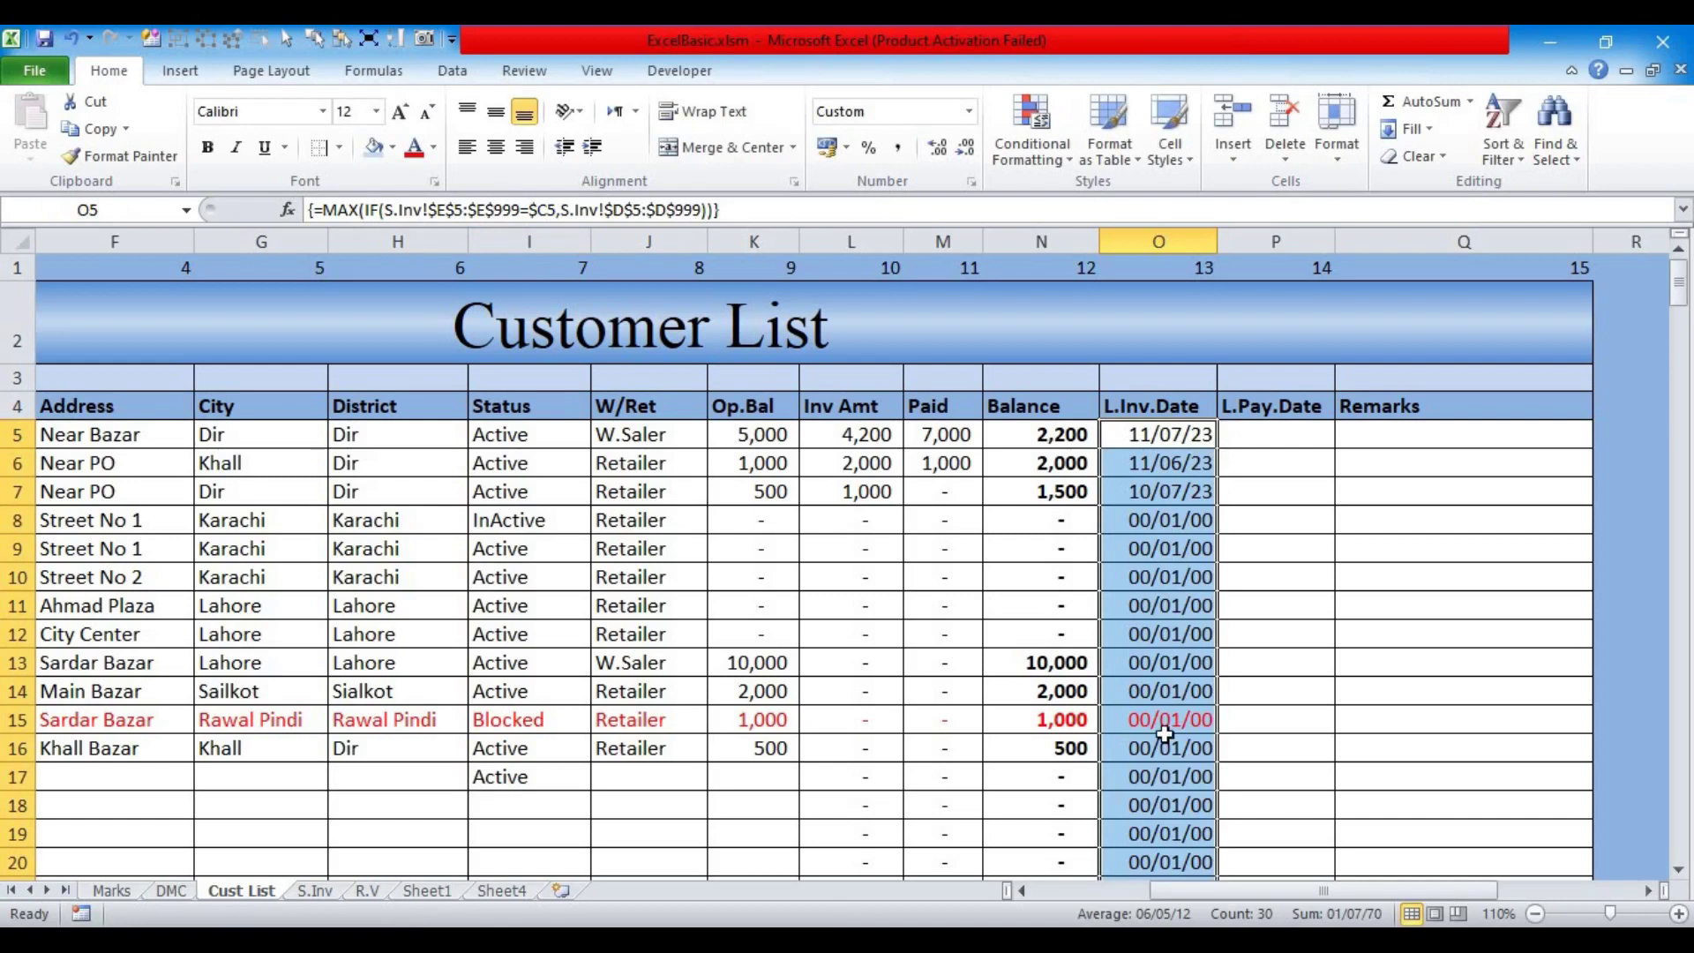
{"action": "left_click", "coordinate": [1141, 687]}
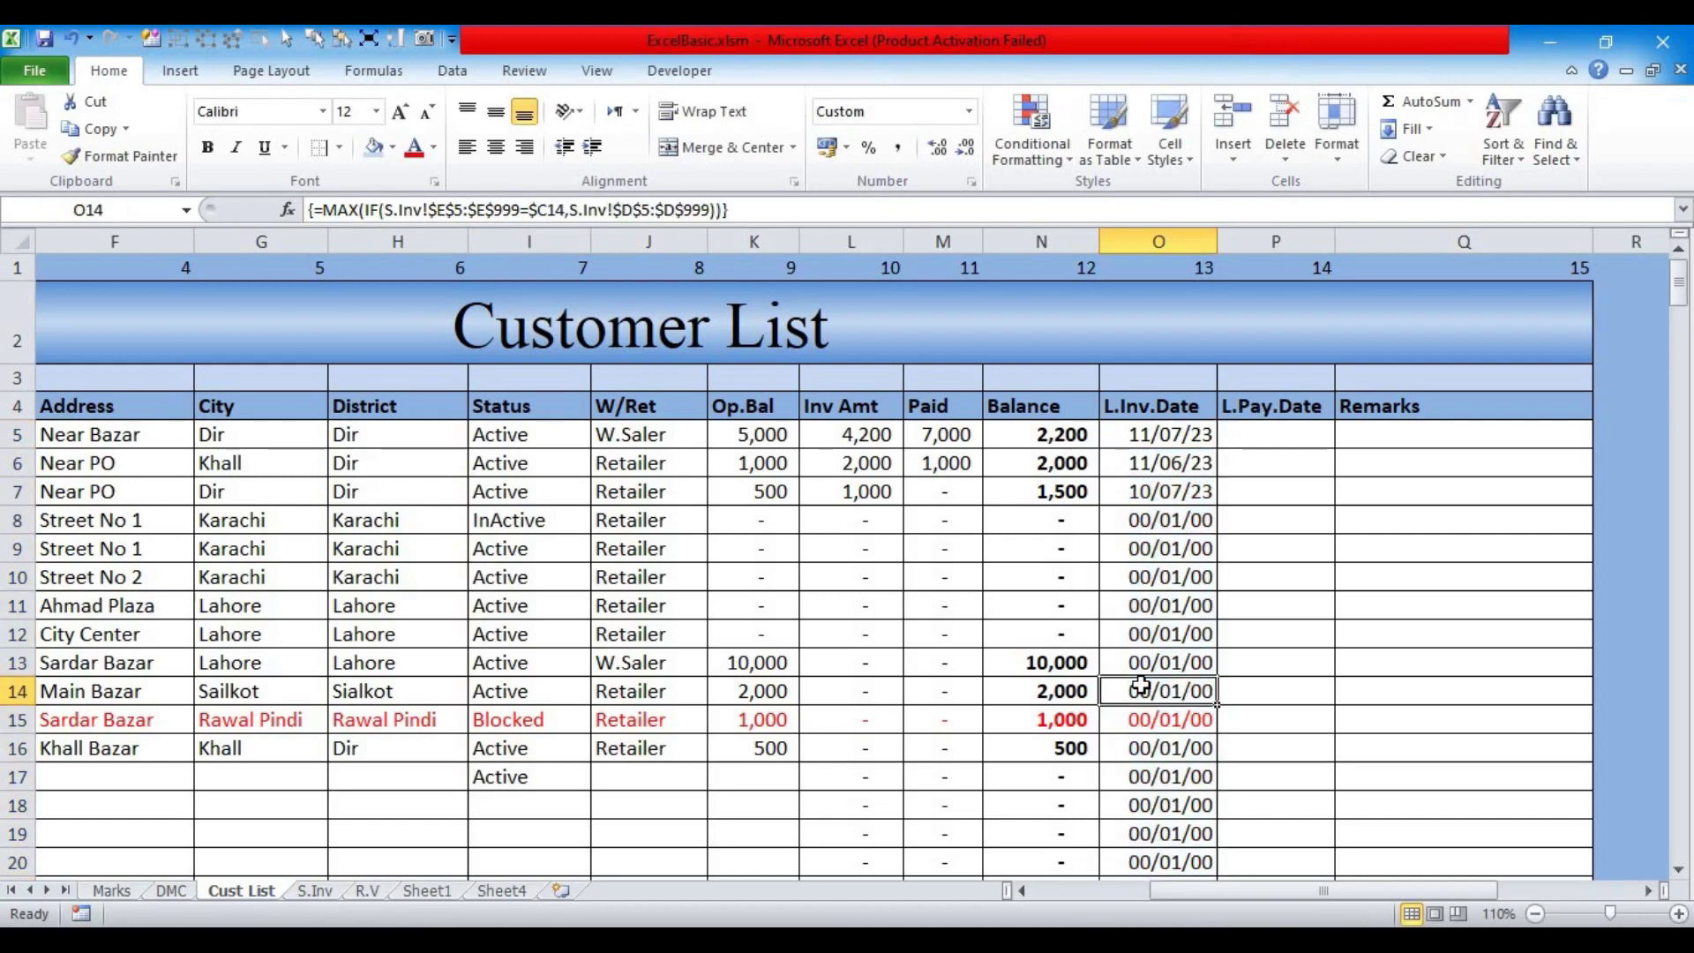
{"action": "left_click", "coordinate": [1127, 526]}
{"action": "left_click", "coordinate": [1131, 549]}
{"action": "left_click", "coordinate": [1131, 578]}
{"action": "left_click_drag", "start_coordinate": [1235, 892], "coordinate": [998, 892]}
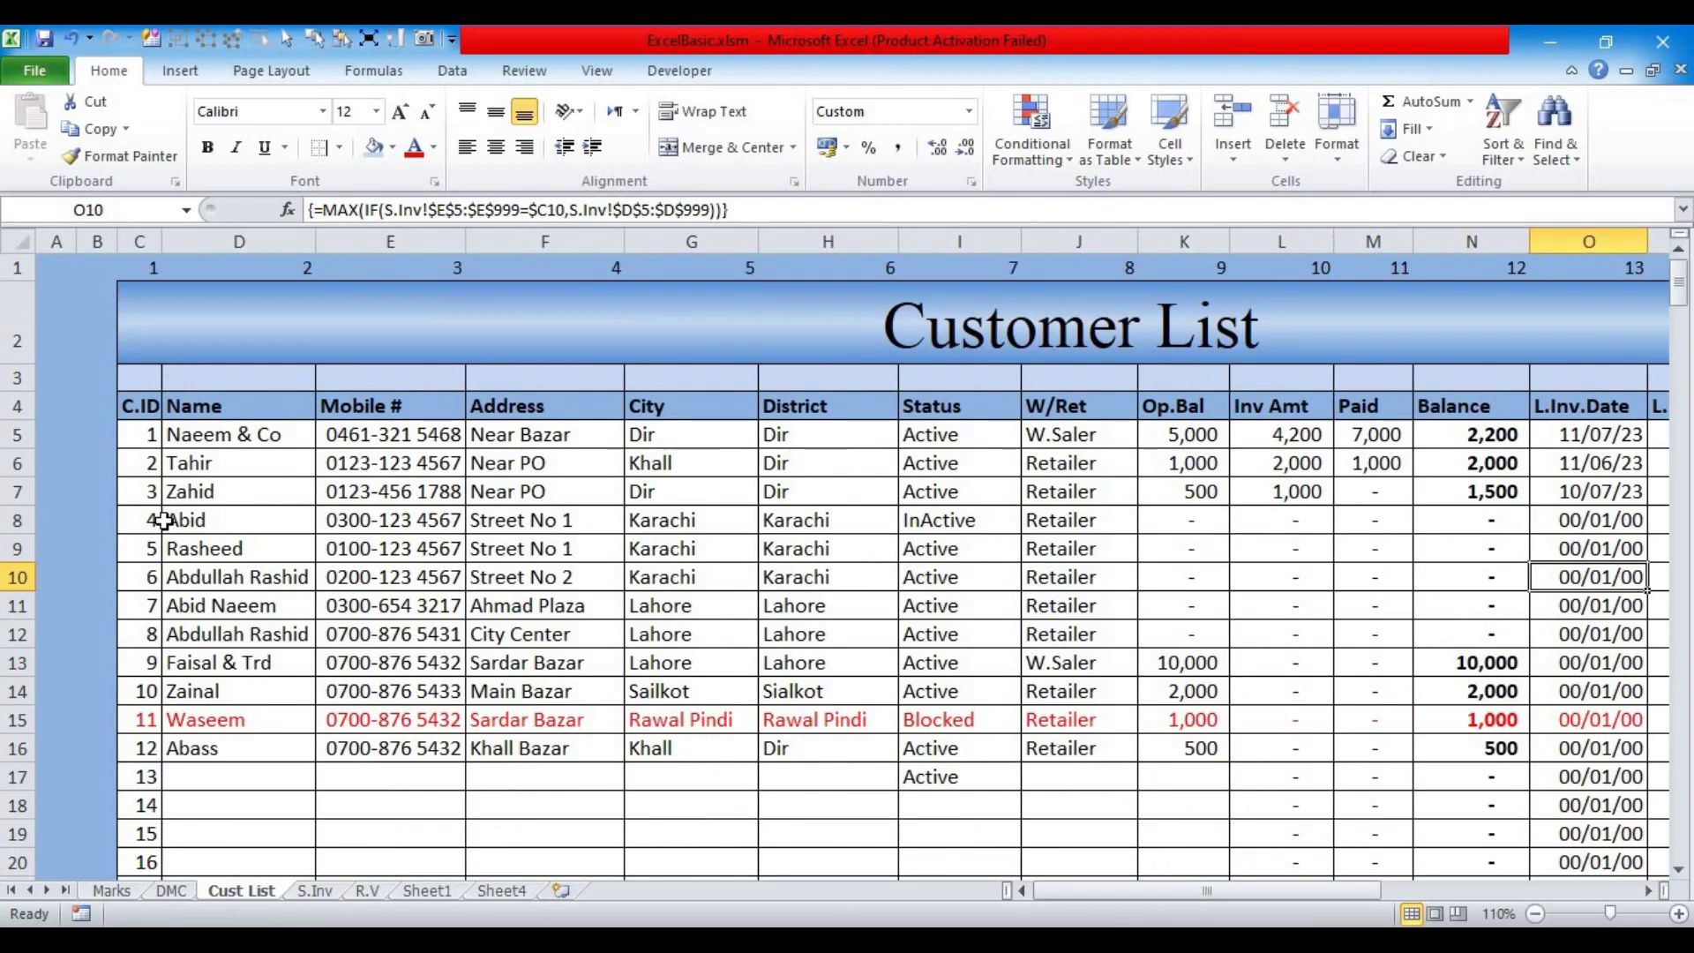
Step: Compare customer row 8 against the Sale Invoices sheet, then return to cell O5
{"action": "left_click", "coordinate": [163, 523]}
{"action": "left_click", "coordinate": [17, 520]}
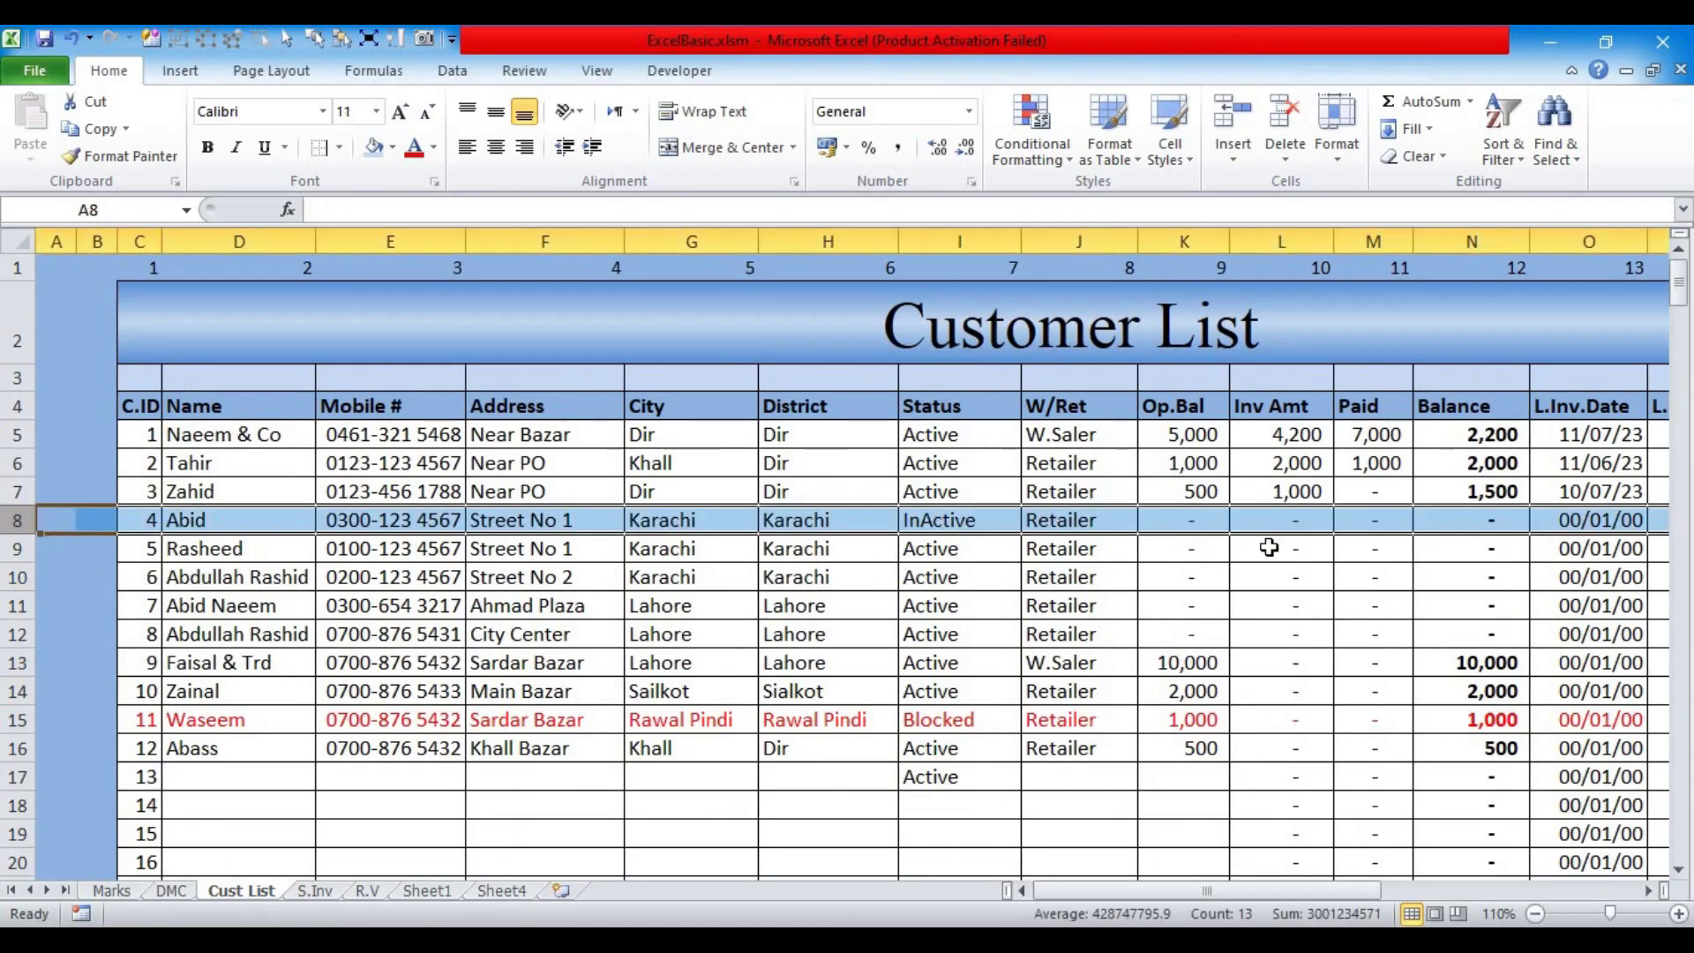
{"action": "left_click", "coordinate": [315, 892]}
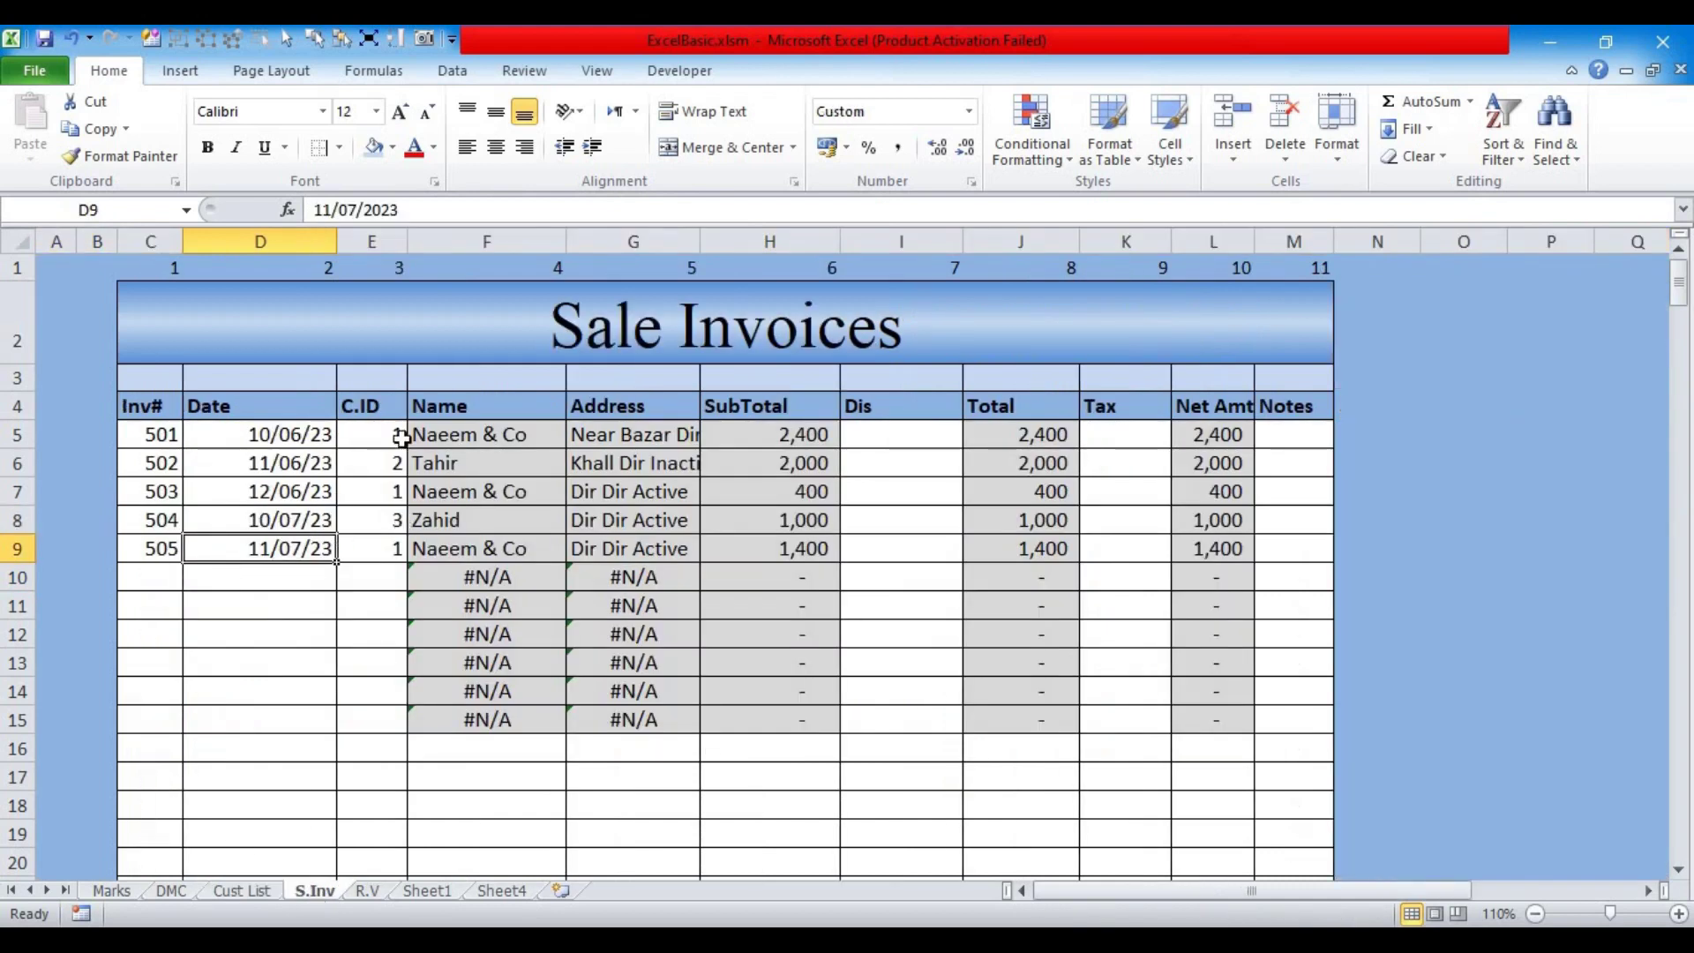
{"action": "left_click", "coordinate": [242, 893]}
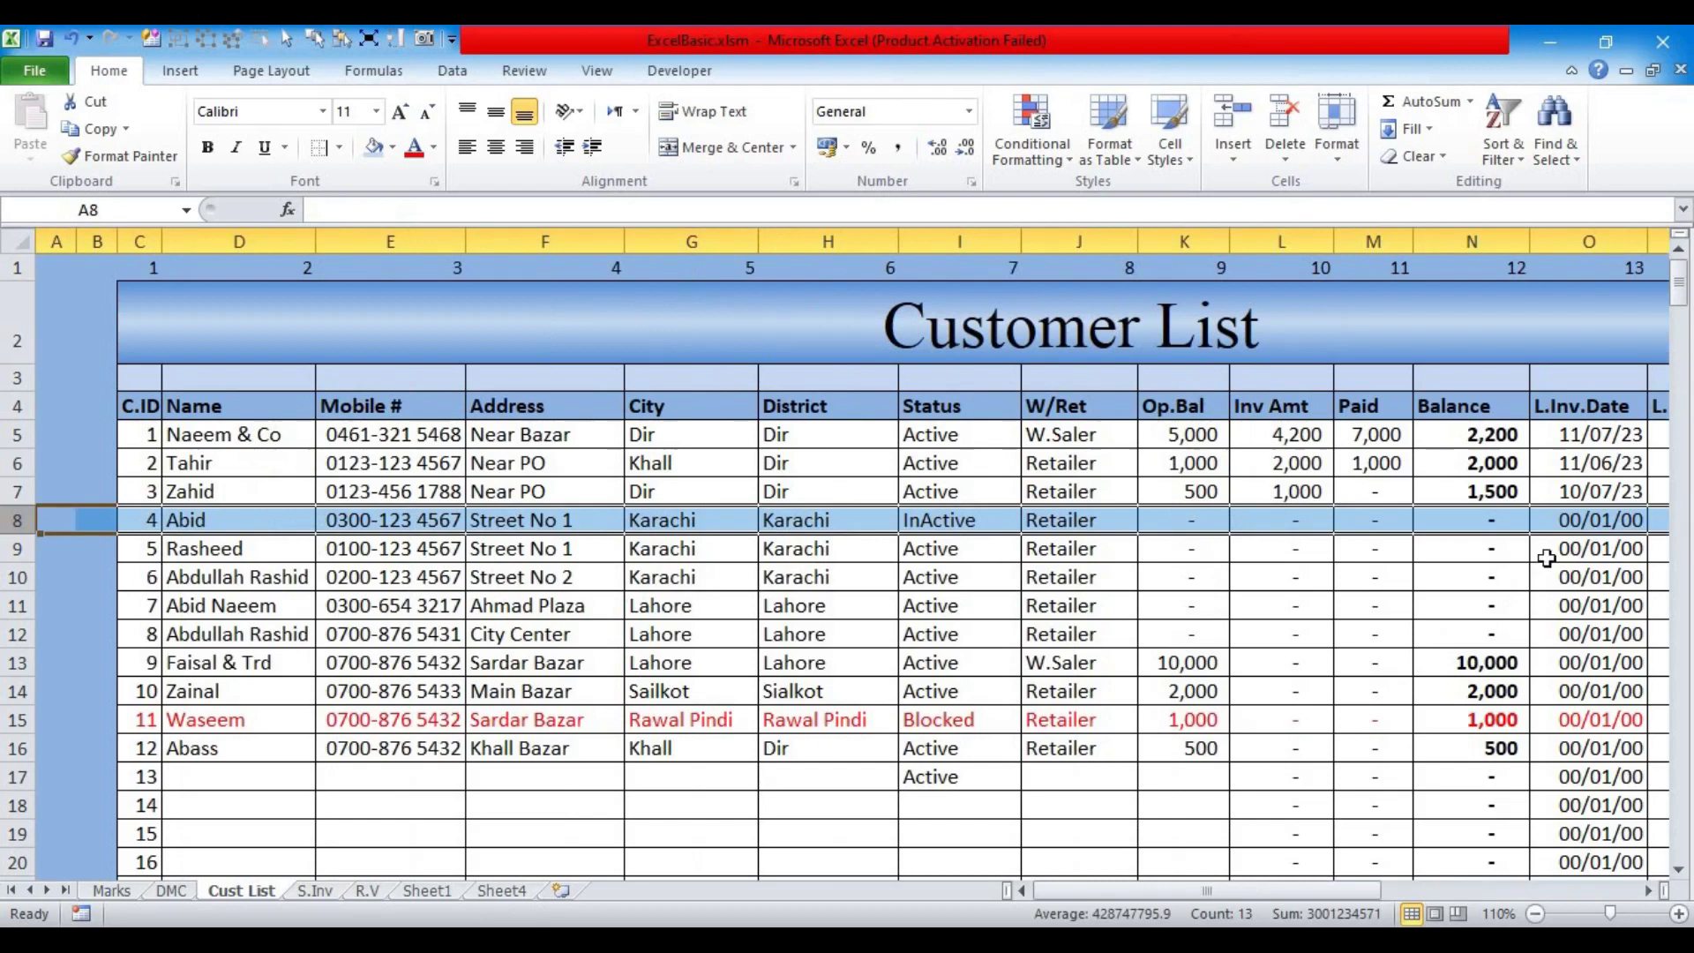
{"action": "left_click", "coordinate": [1648, 891]}
{"action": "left_click", "coordinate": [977, 438]}
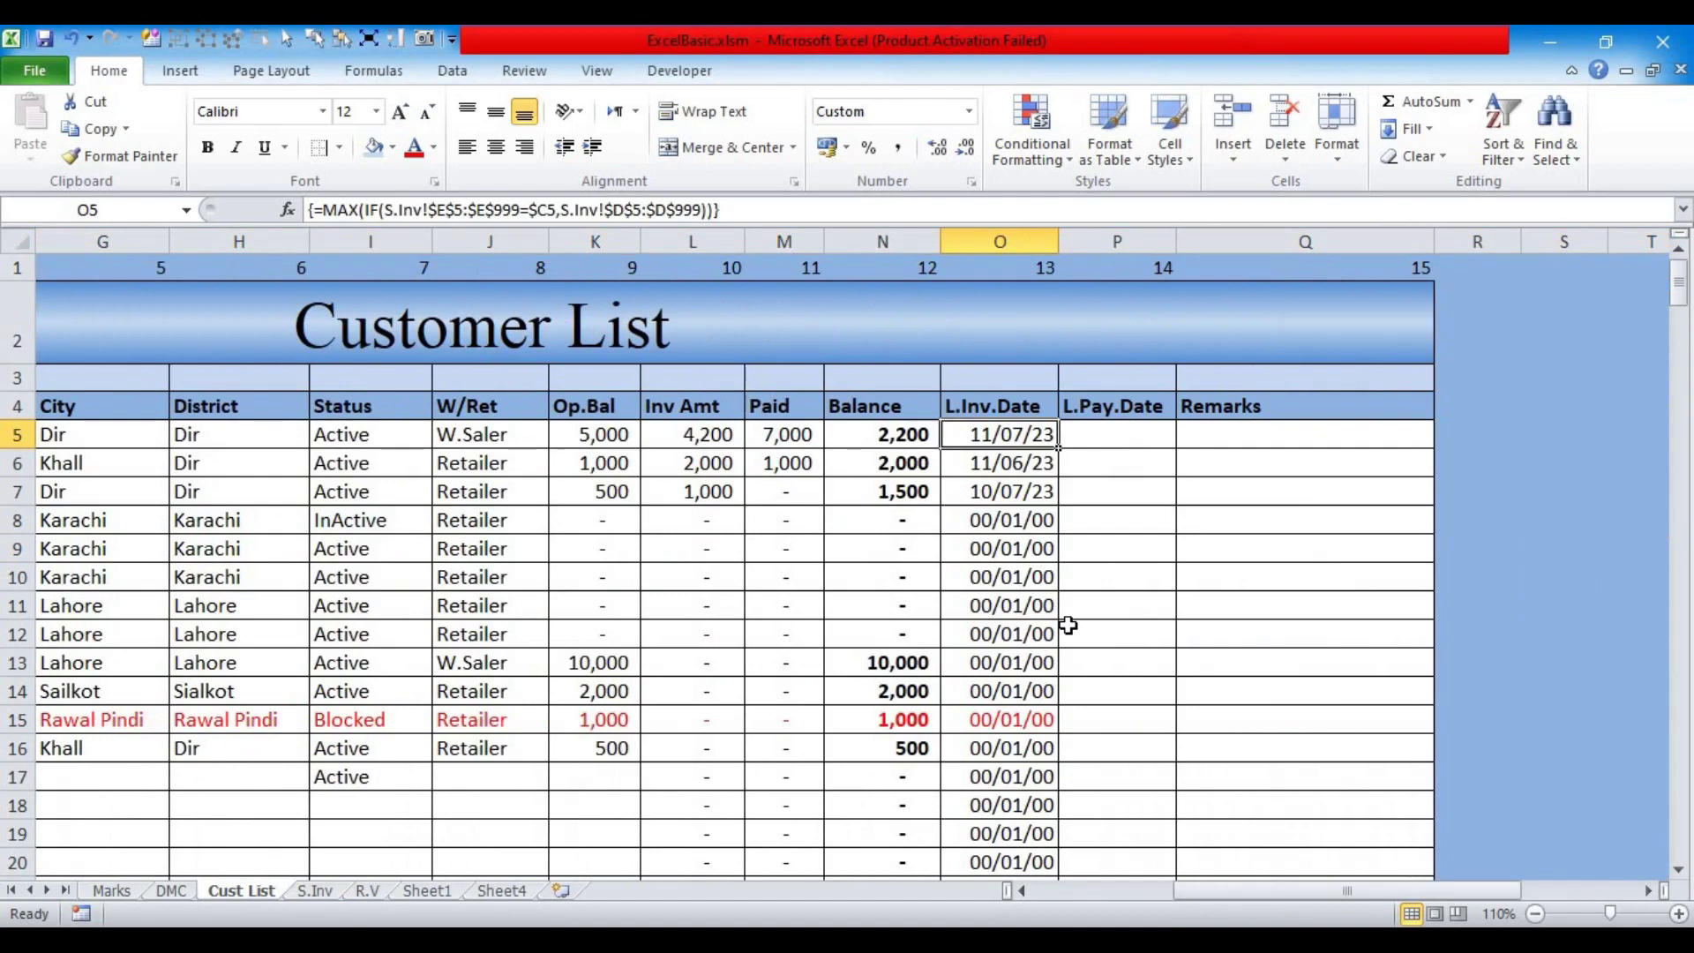
Step: Select O5:O34 and start an Equal To highlight rule for the value 0
{"action": "key", "text": "ctrl+shift+Down"}
{"action": "scroll", "coordinate": [1070, 625], "scroll_direction": "up", "scroll_amount": 4}
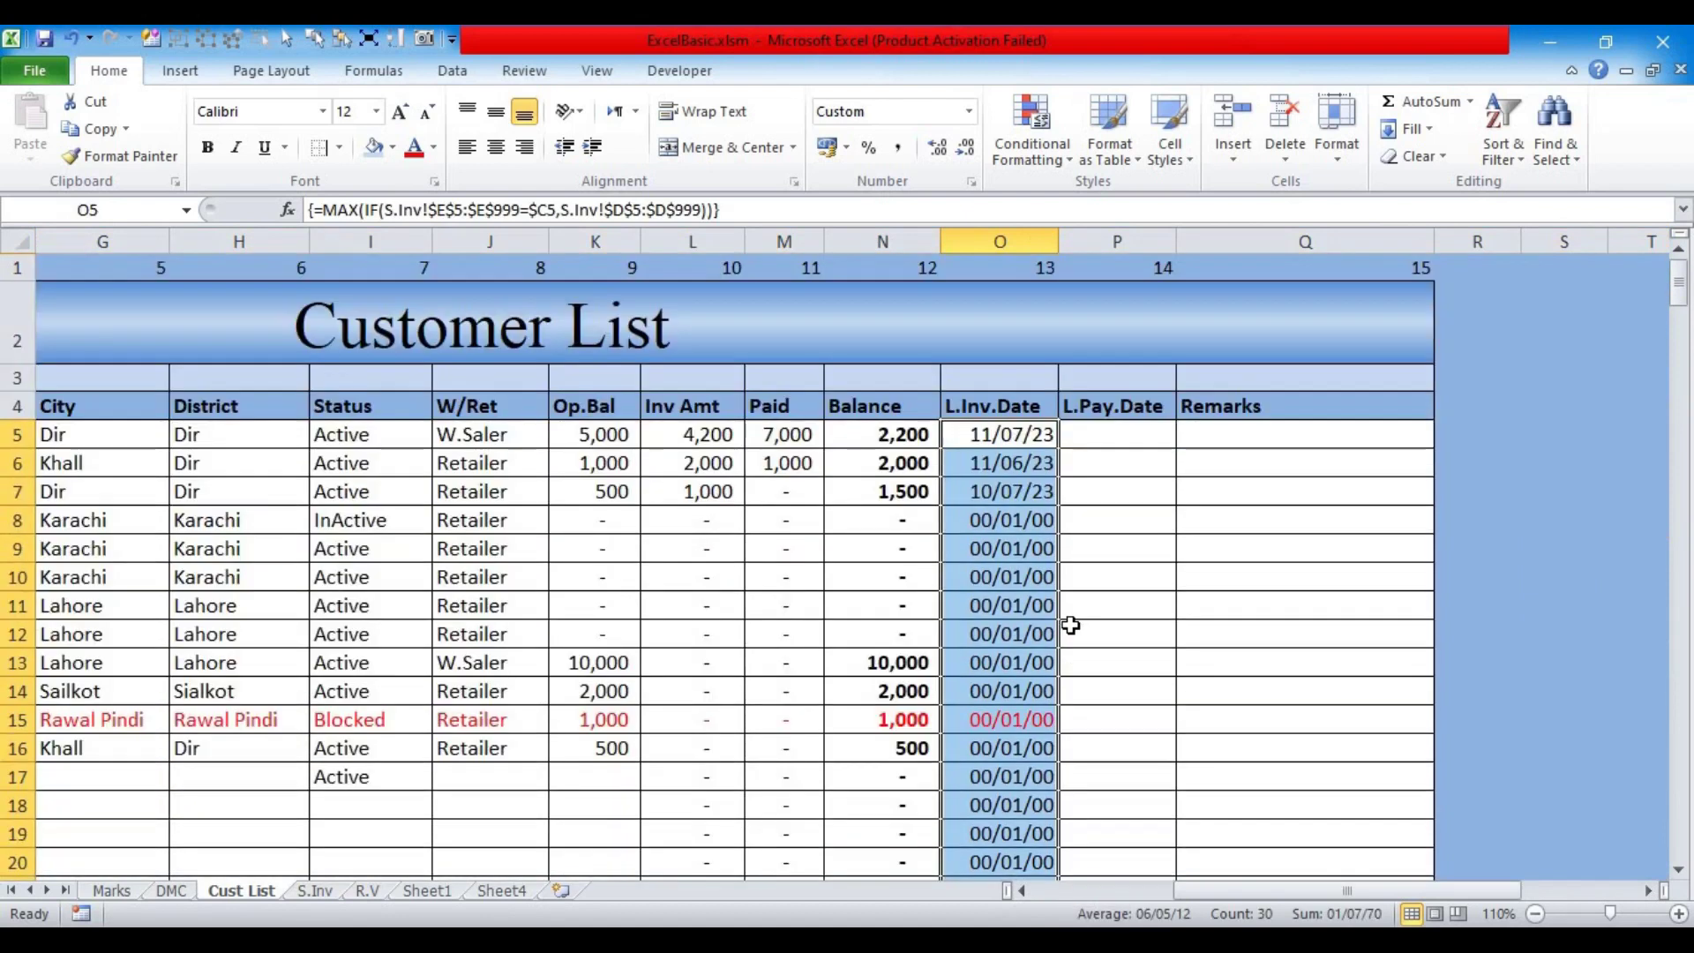
{"action": "left_click", "coordinate": [1065, 158]}
{"action": "mouse_move", "coordinate": [1032, 208]}
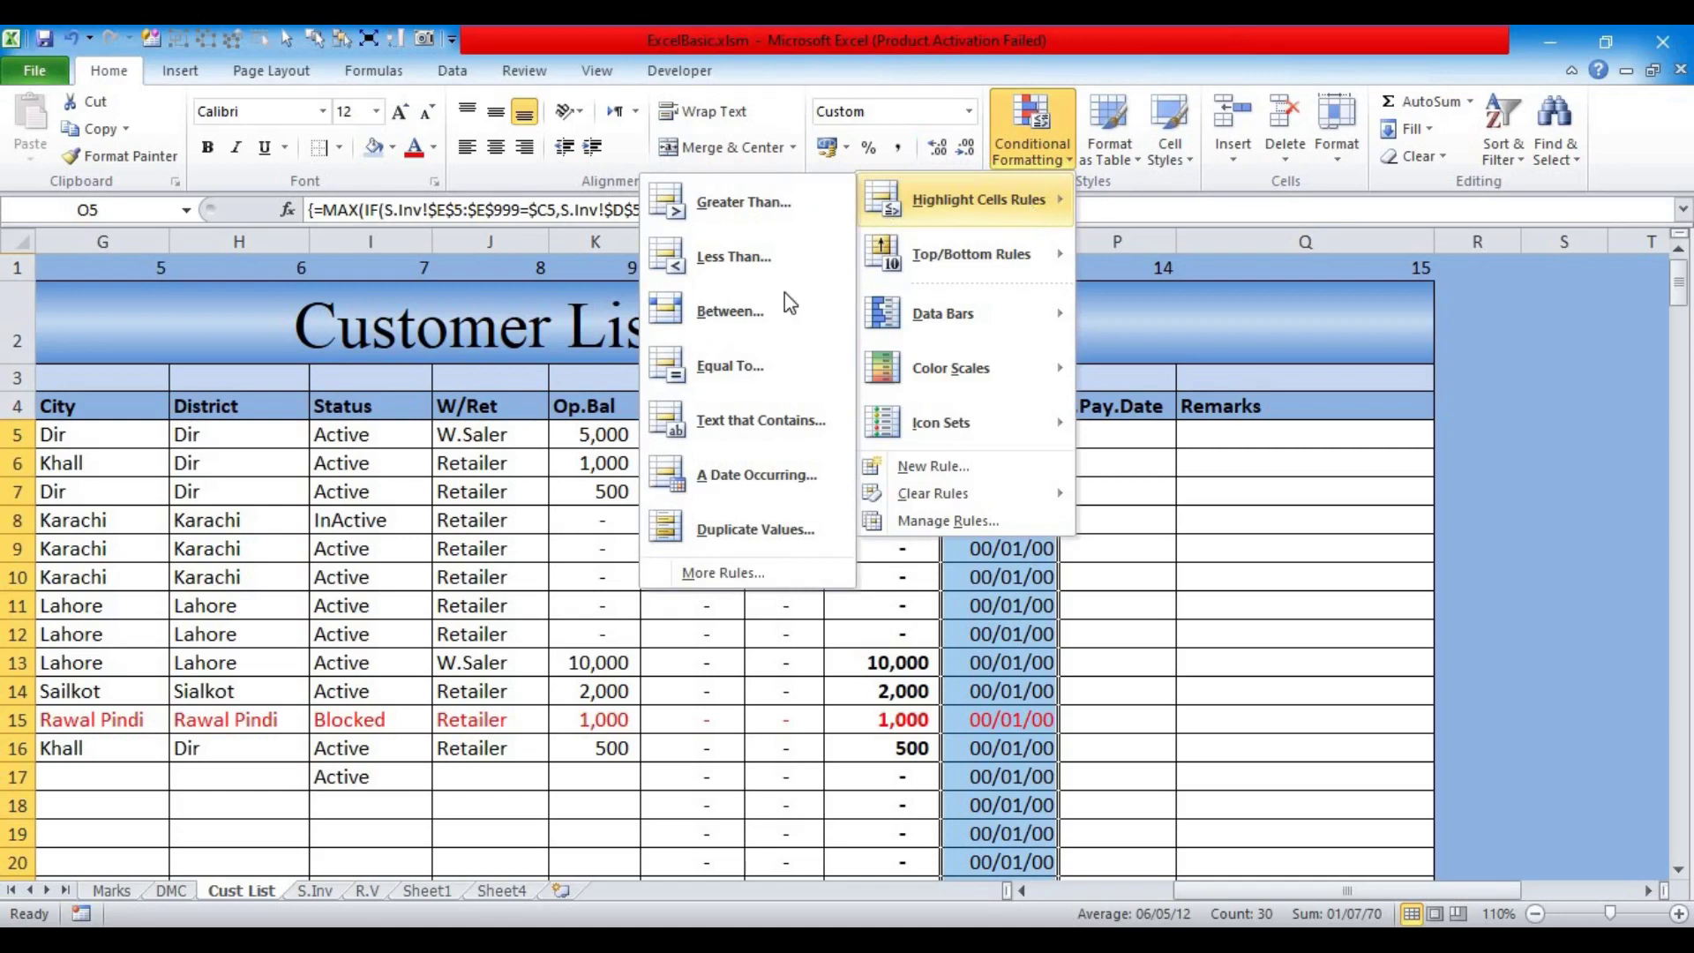
{"action": "left_click", "coordinate": [771, 365]}
{"action": "left_click_drag", "start_coordinate": [753, 467], "coordinate": [584, 442]}
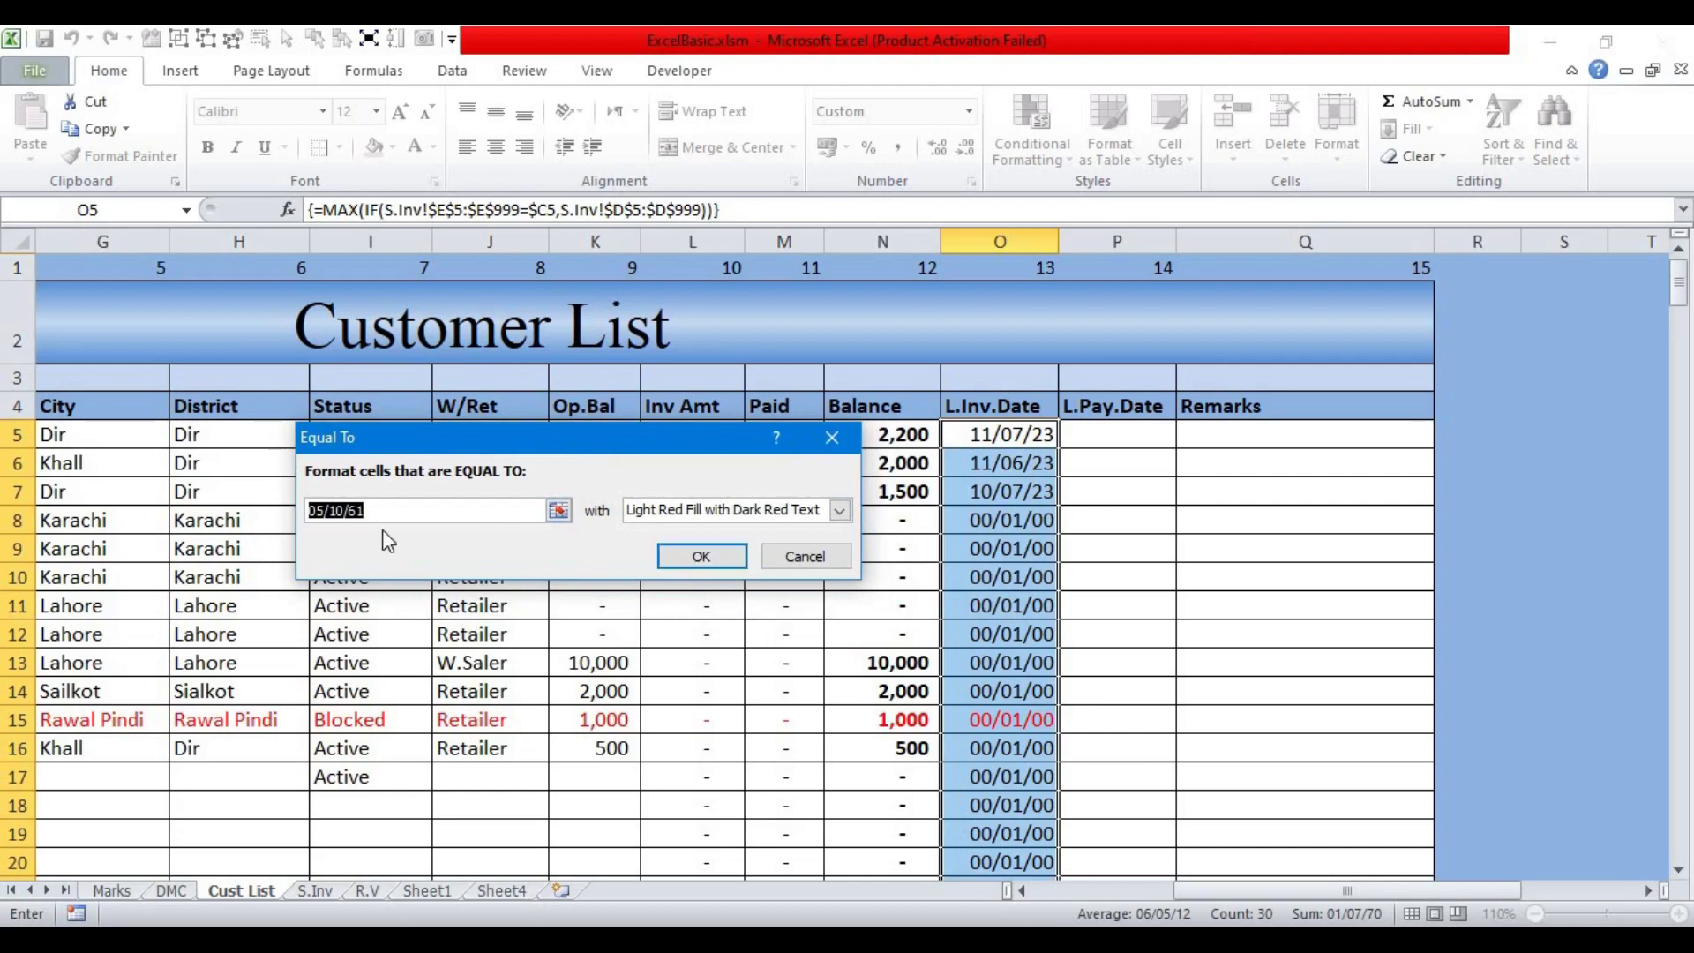
{"action": "type", "text": "0"}
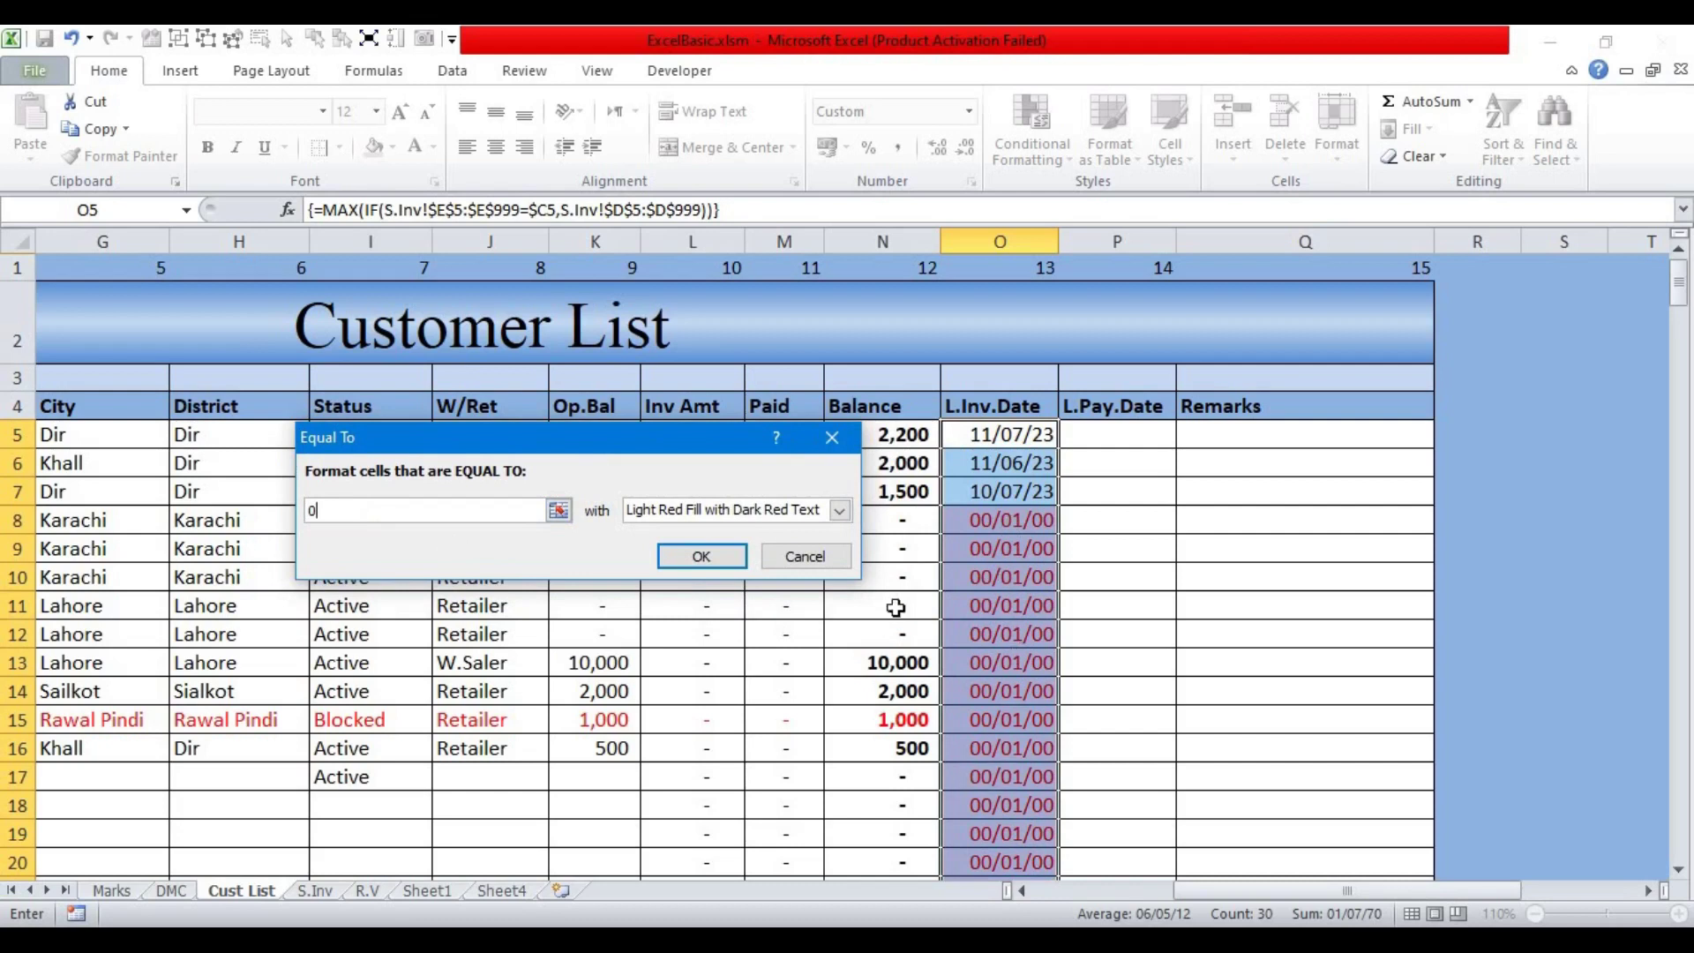
Step: Give the equals-zero rule a custom white font colour and apply it
{"action": "left_click", "coordinate": [840, 512]}
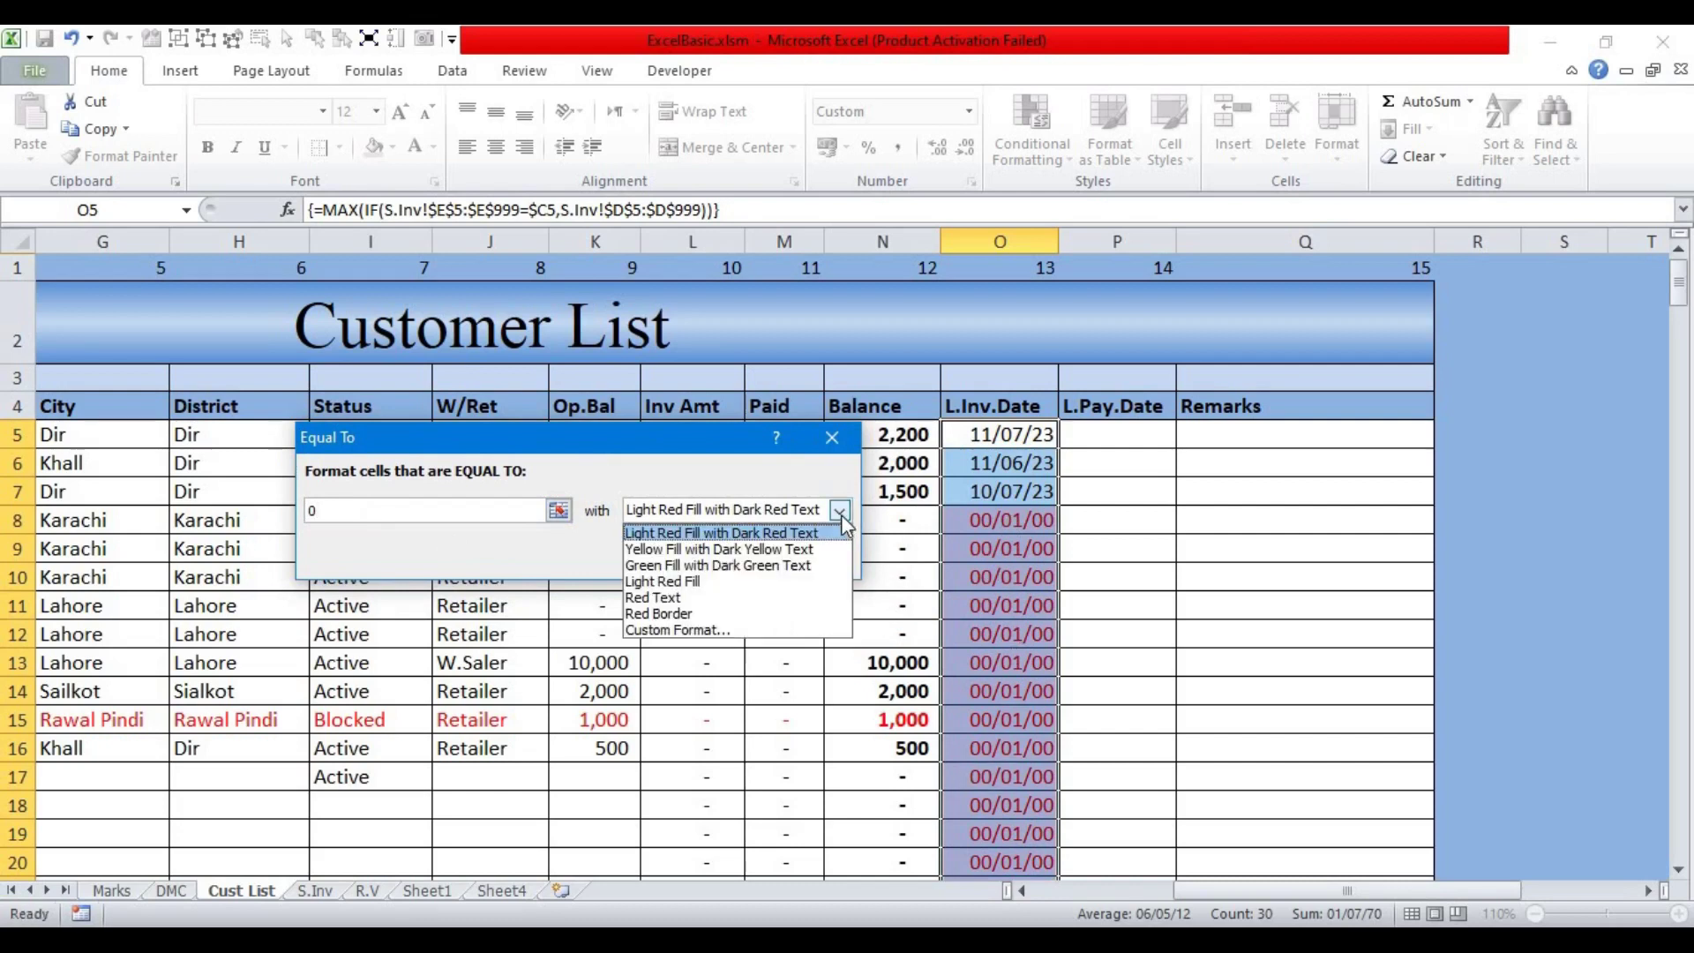
{"action": "left_click", "coordinate": [694, 629]}
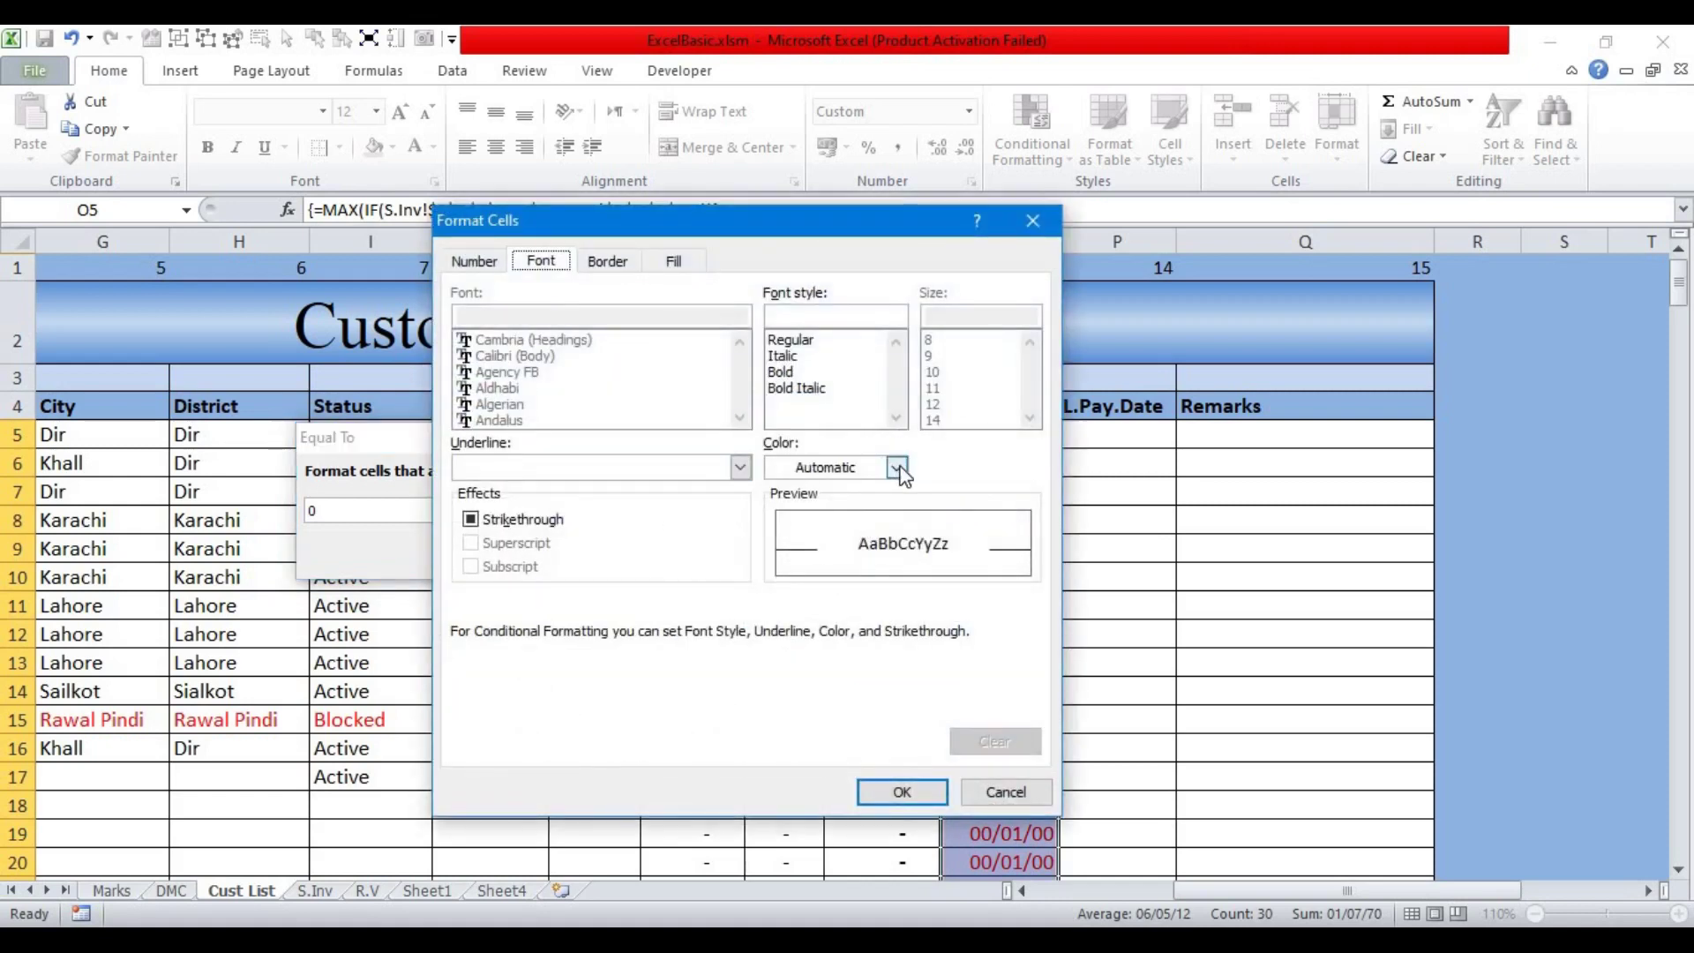
{"action": "left_click", "coordinate": [897, 468]}
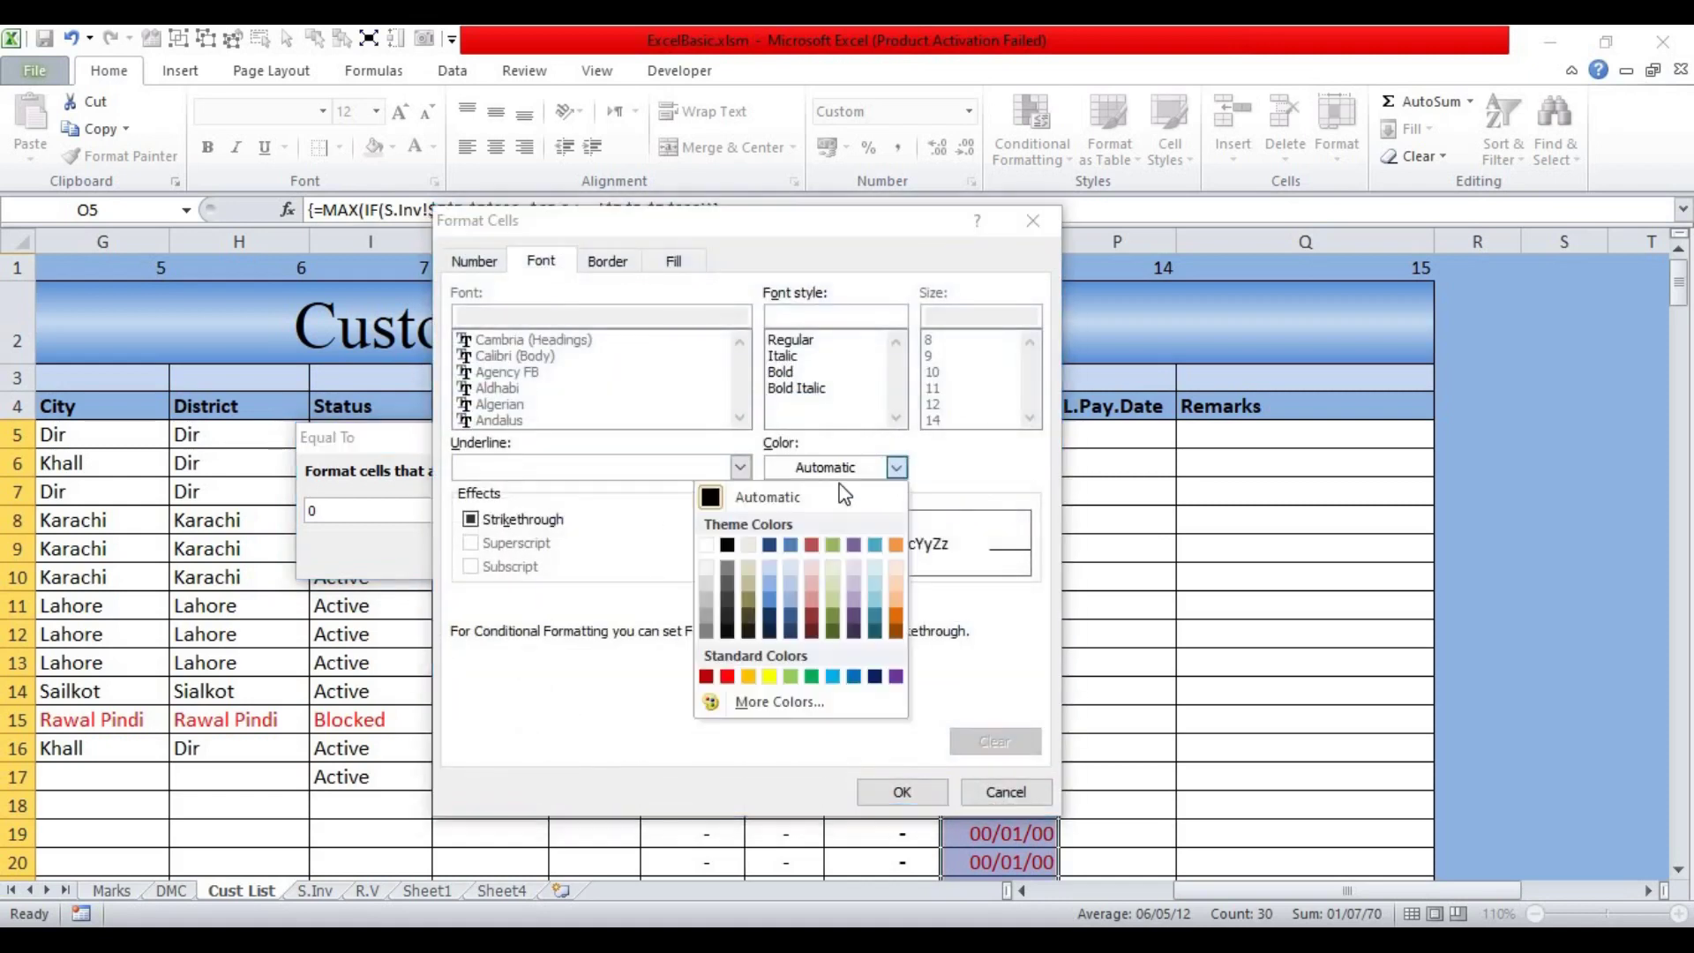
{"action": "left_click", "coordinate": [704, 545]}
{"action": "left_click", "coordinate": [901, 793]}
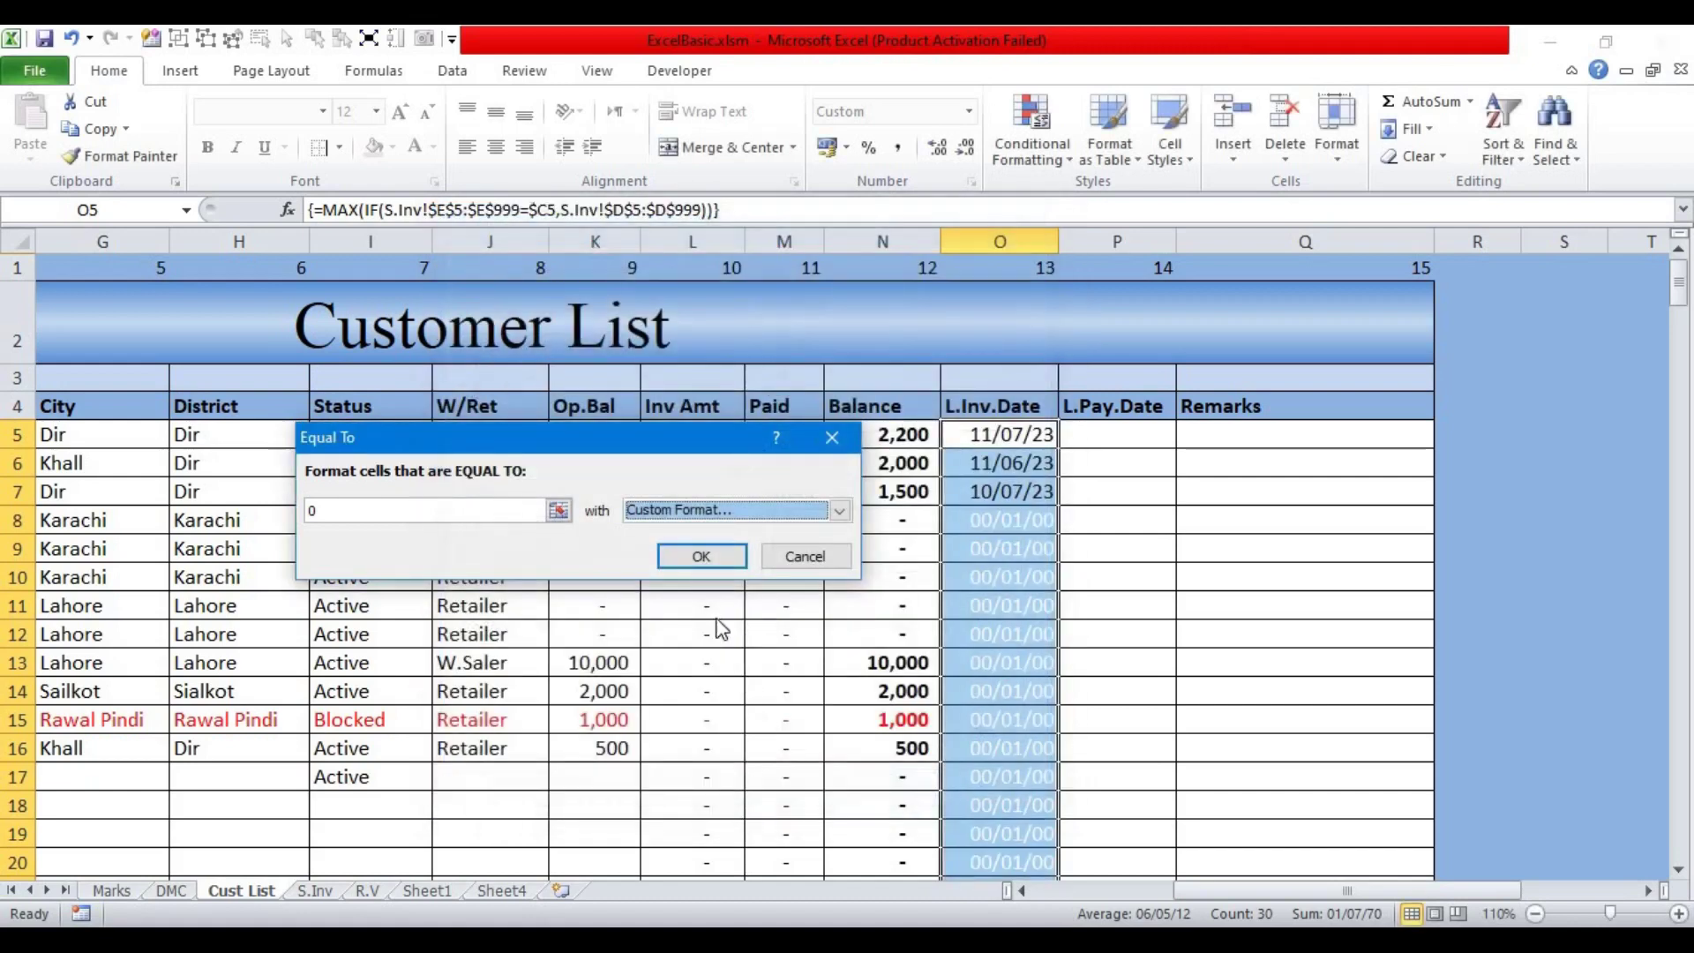
{"action": "left_click", "coordinate": [698, 557]}
{"action": "left_click", "coordinate": [1016, 606]}
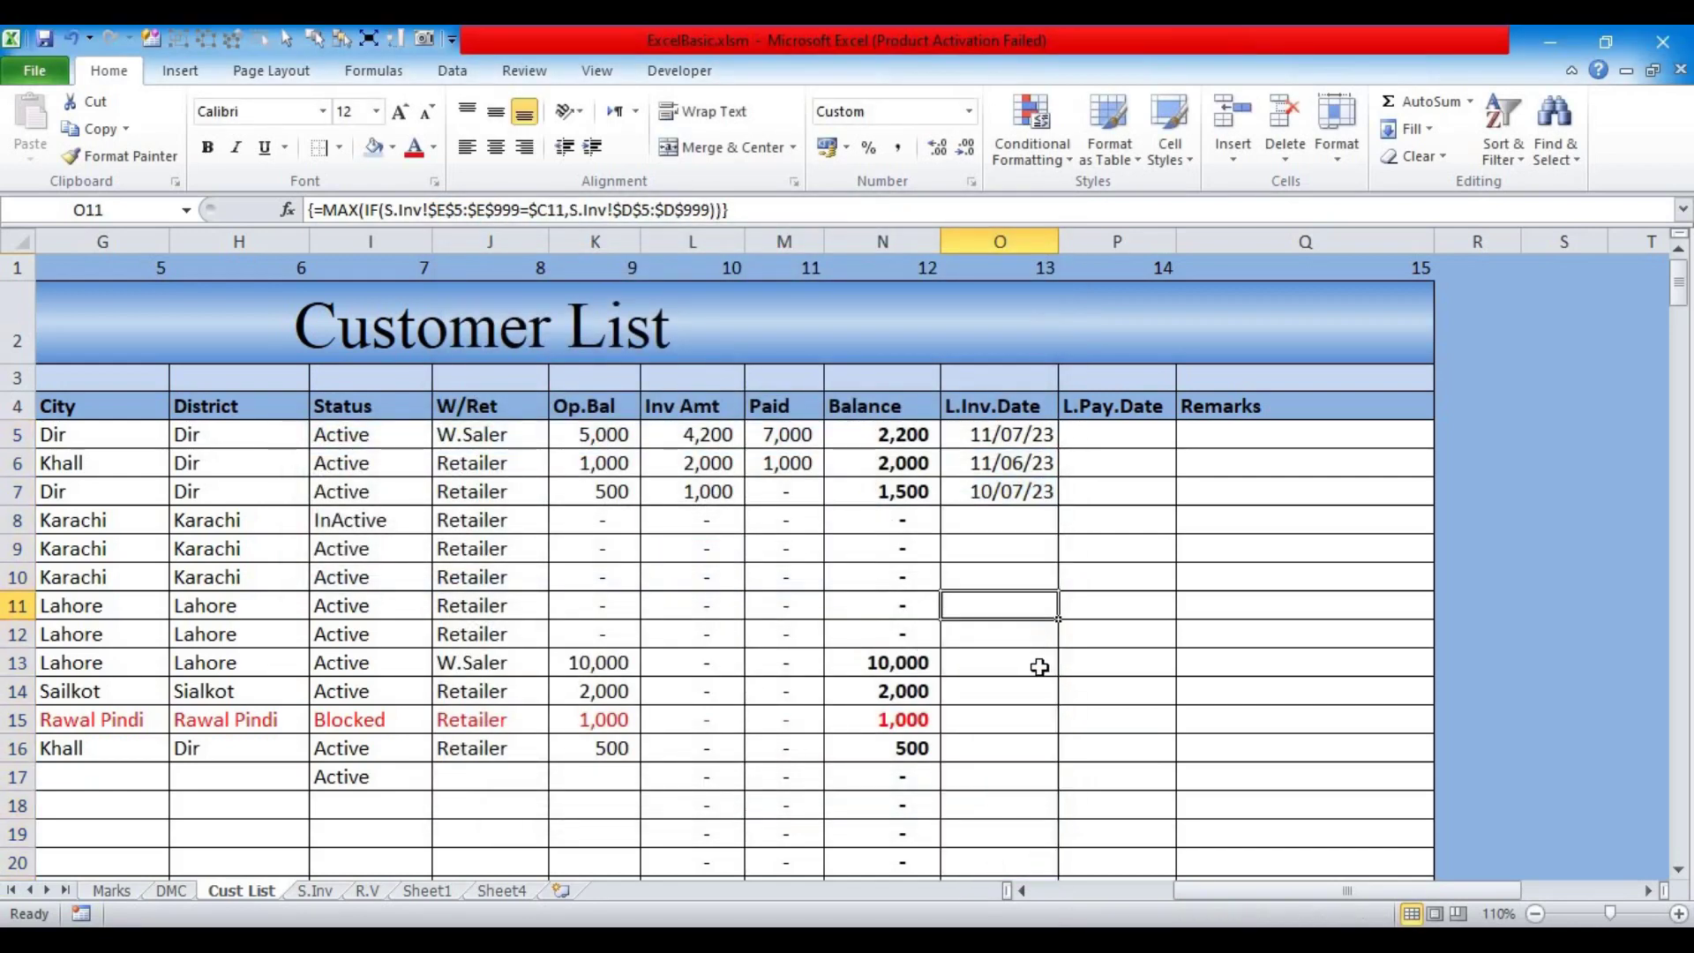
{"action": "left_click", "coordinate": [1011, 518]}
{"action": "scroll", "coordinate": [985, 628], "scroll_direction": "down", "scroll_amount": 5}
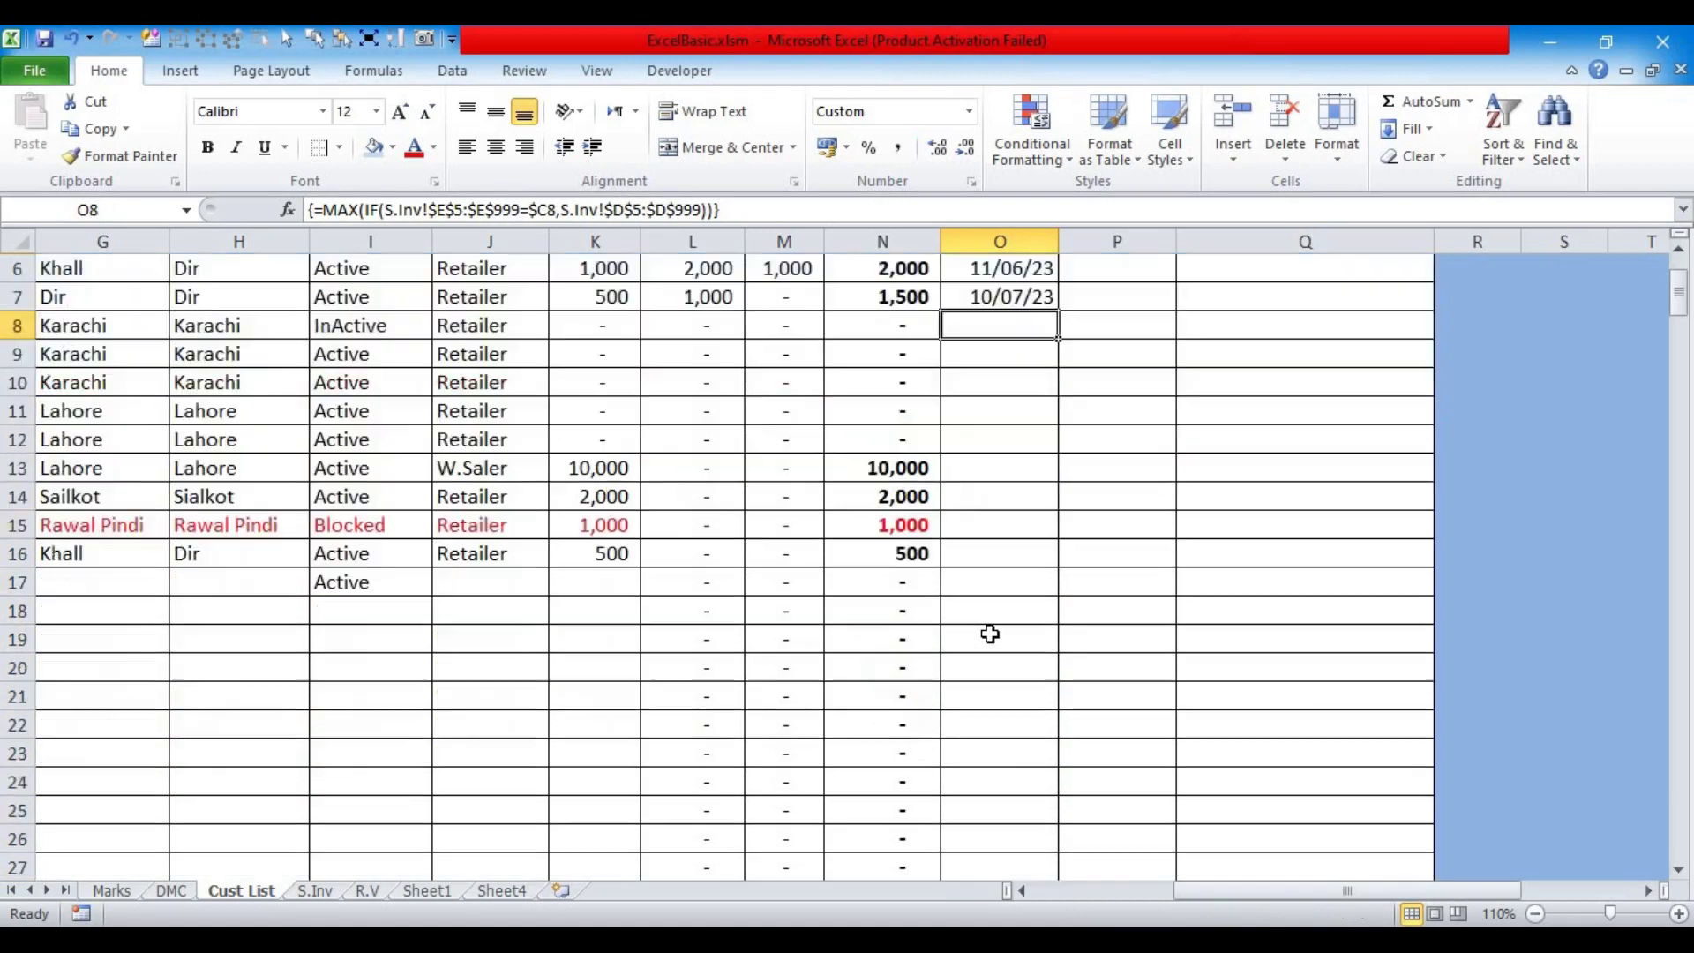
{"action": "scroll", "coordinate": [981, 627], "scroll_direction": "down", "scroll_amount": 3}
{"action": "scroll", "coordinate": [981, 627], "scroll_direction": "up", "scroll_amount": 8}
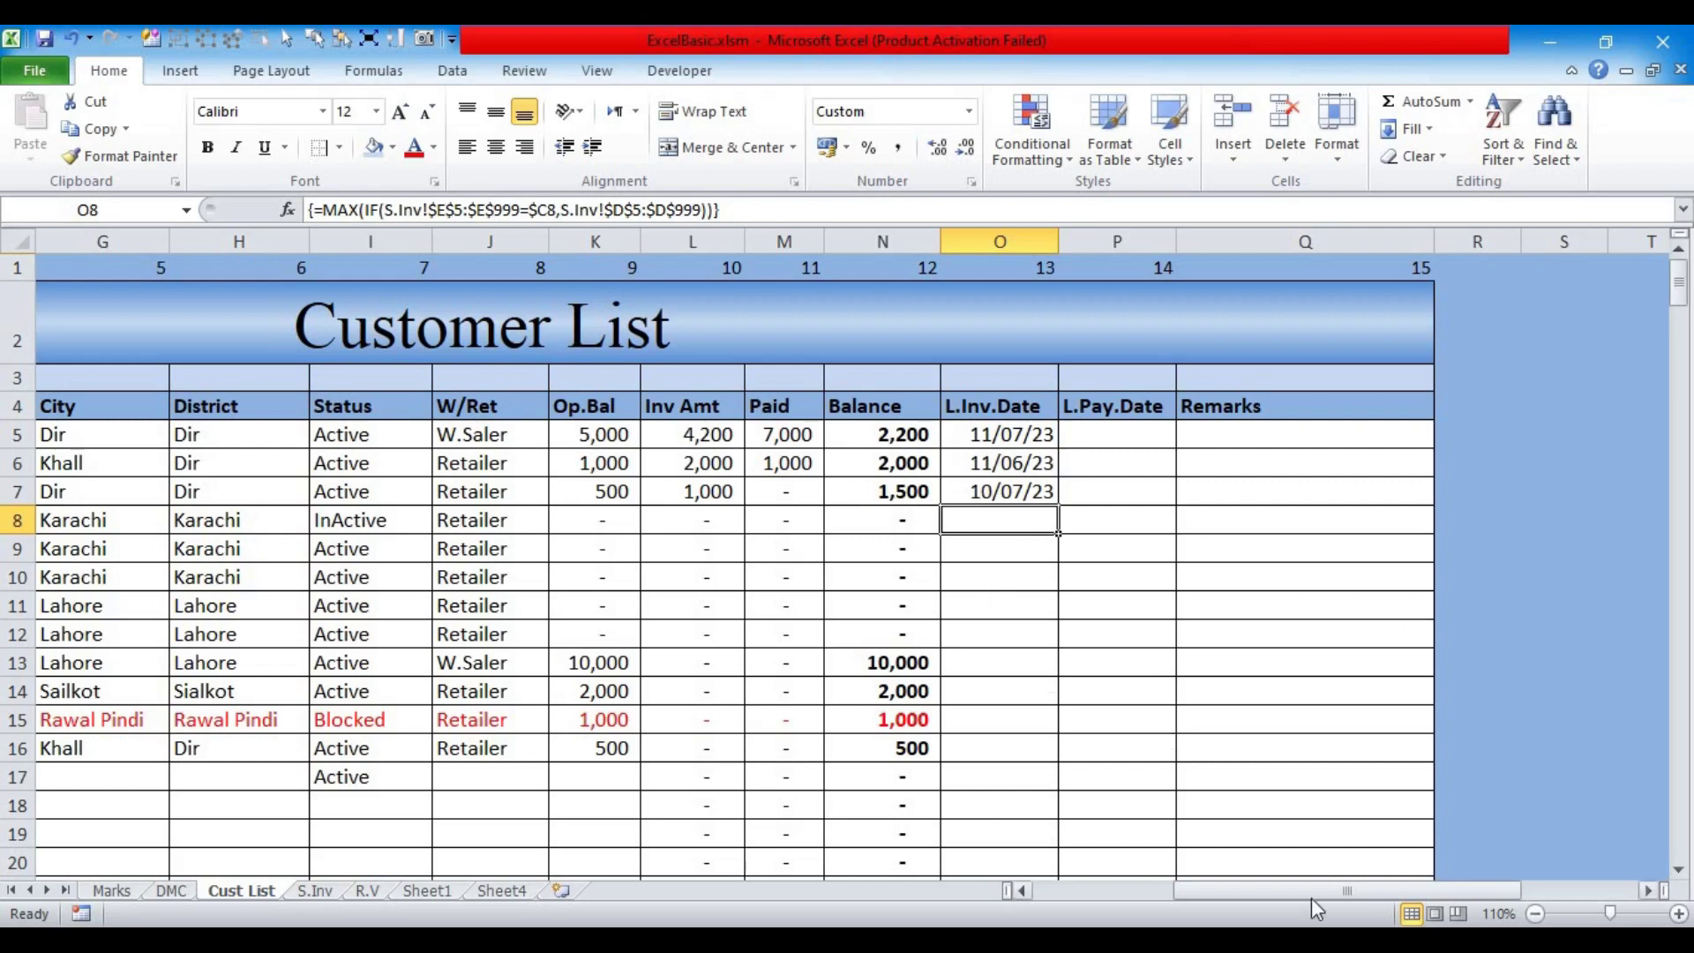
{"action": "left_click_drag", "start_coordinate": [1211, 897], "coordinate": [1036, 891]}
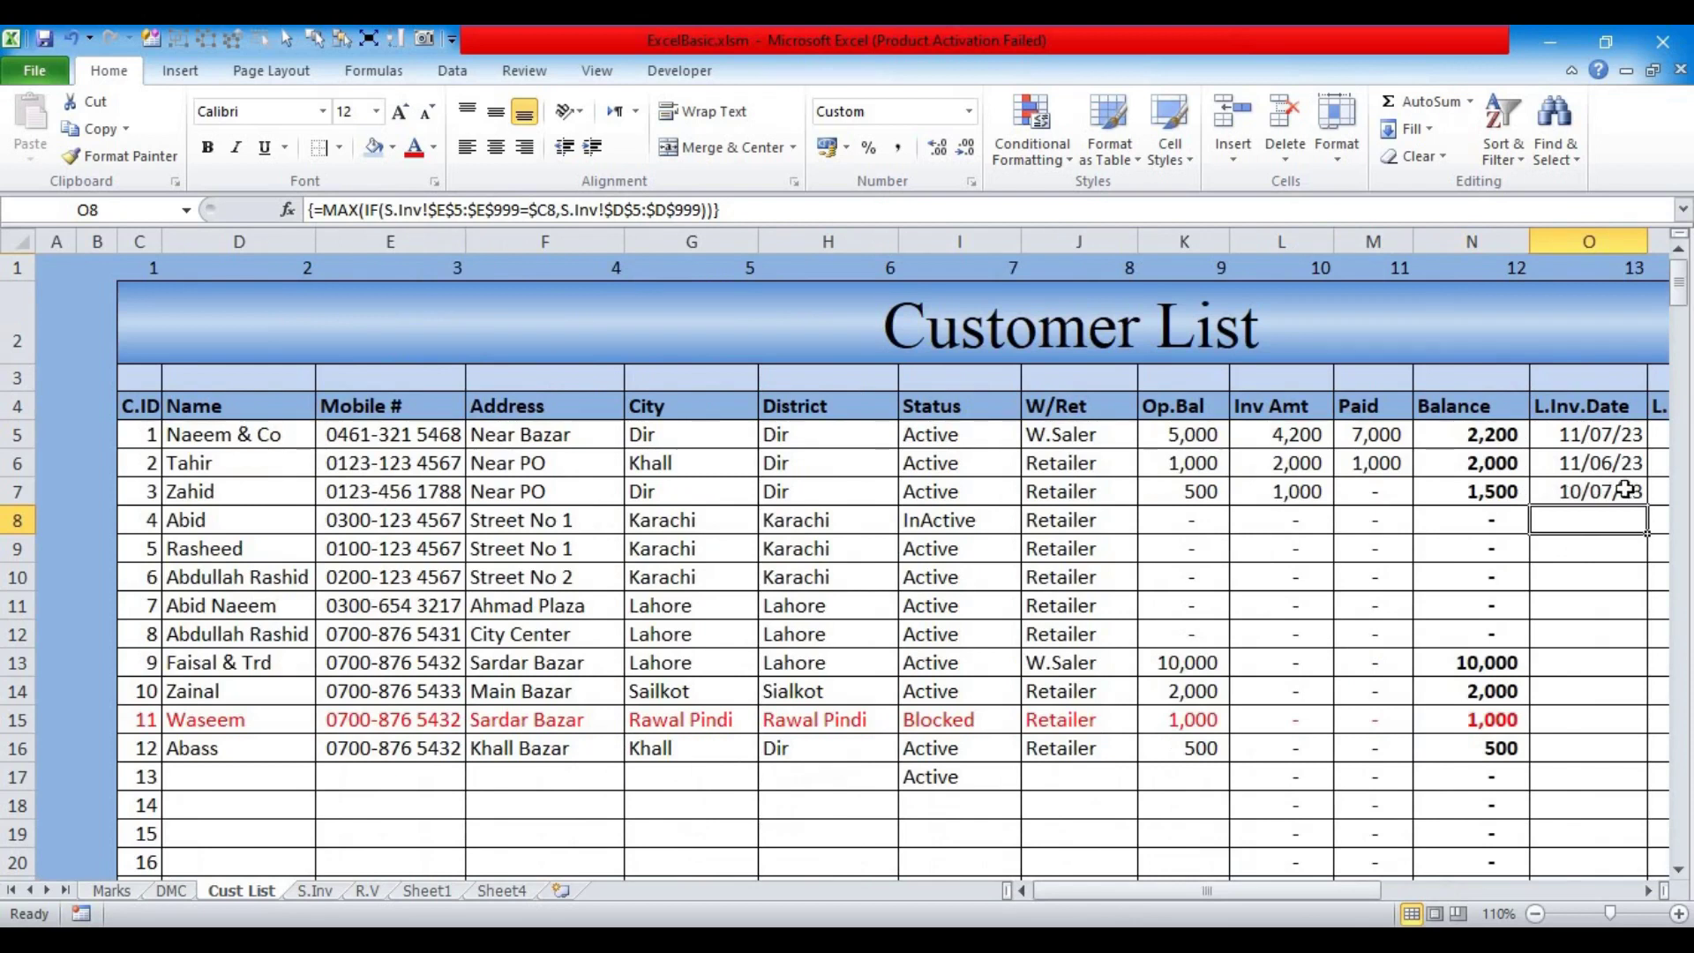
Step: On S.Inv, enter 11/7 in D8 and 24/07/2023 in D9, checking Cust List's column O after each
{"action": "left_click", "coordinate": [313, 890]}
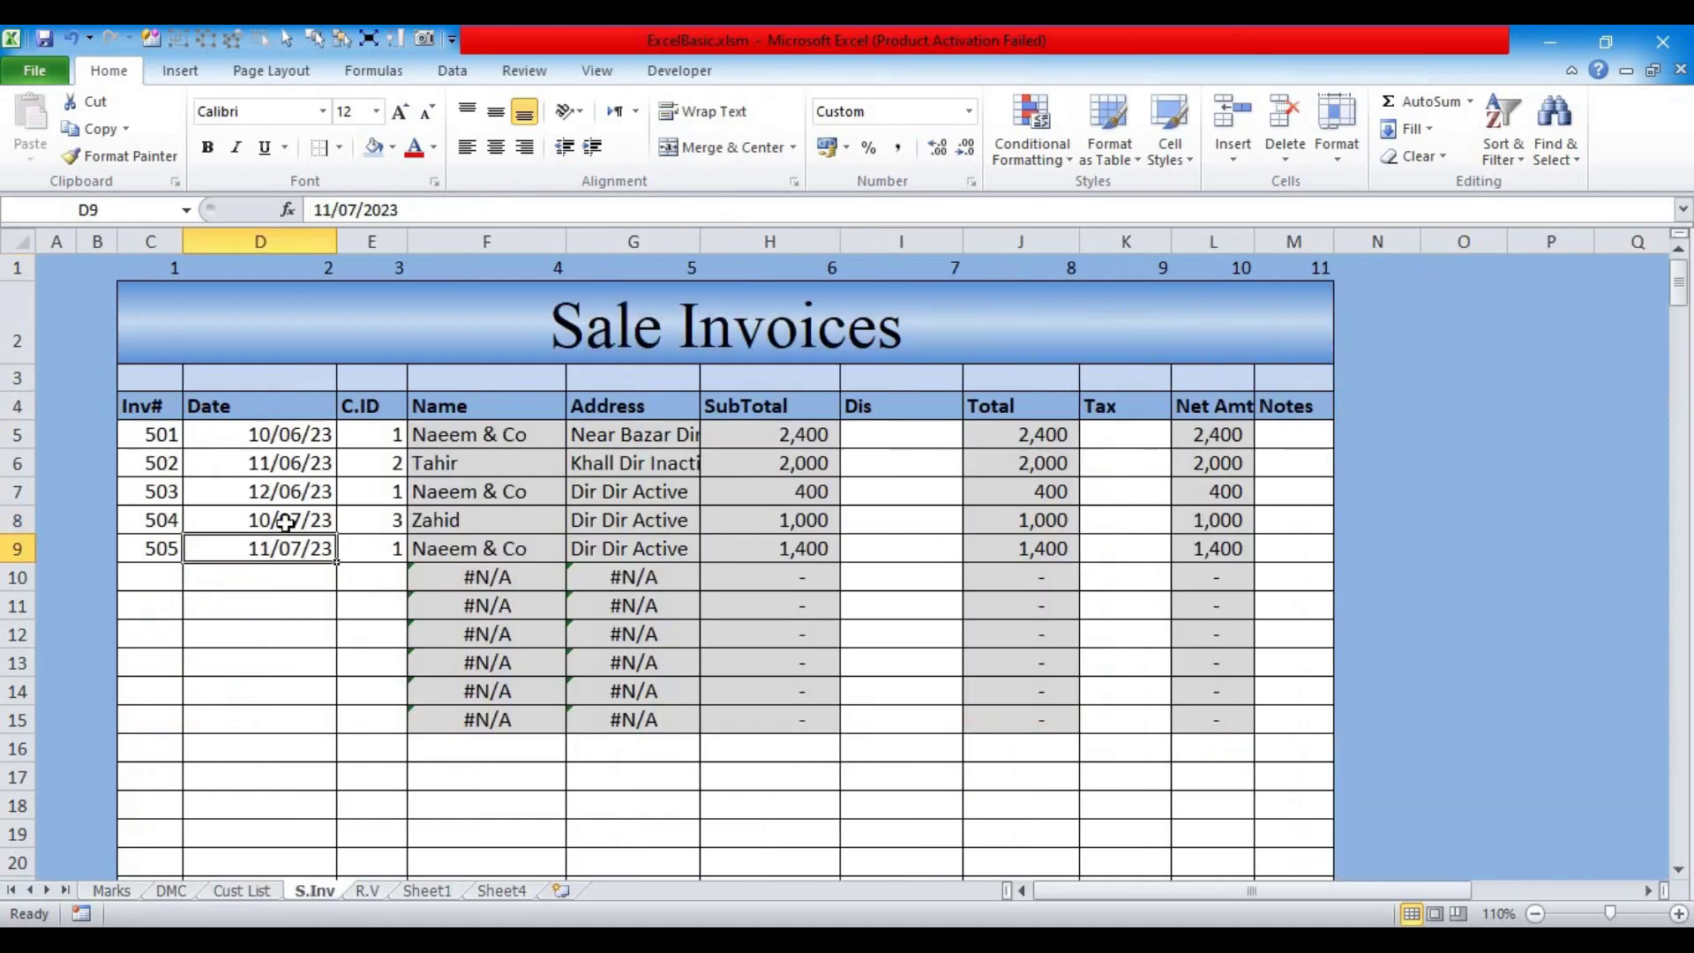
{"action": "left_click", "coordinate": [254, 522]}
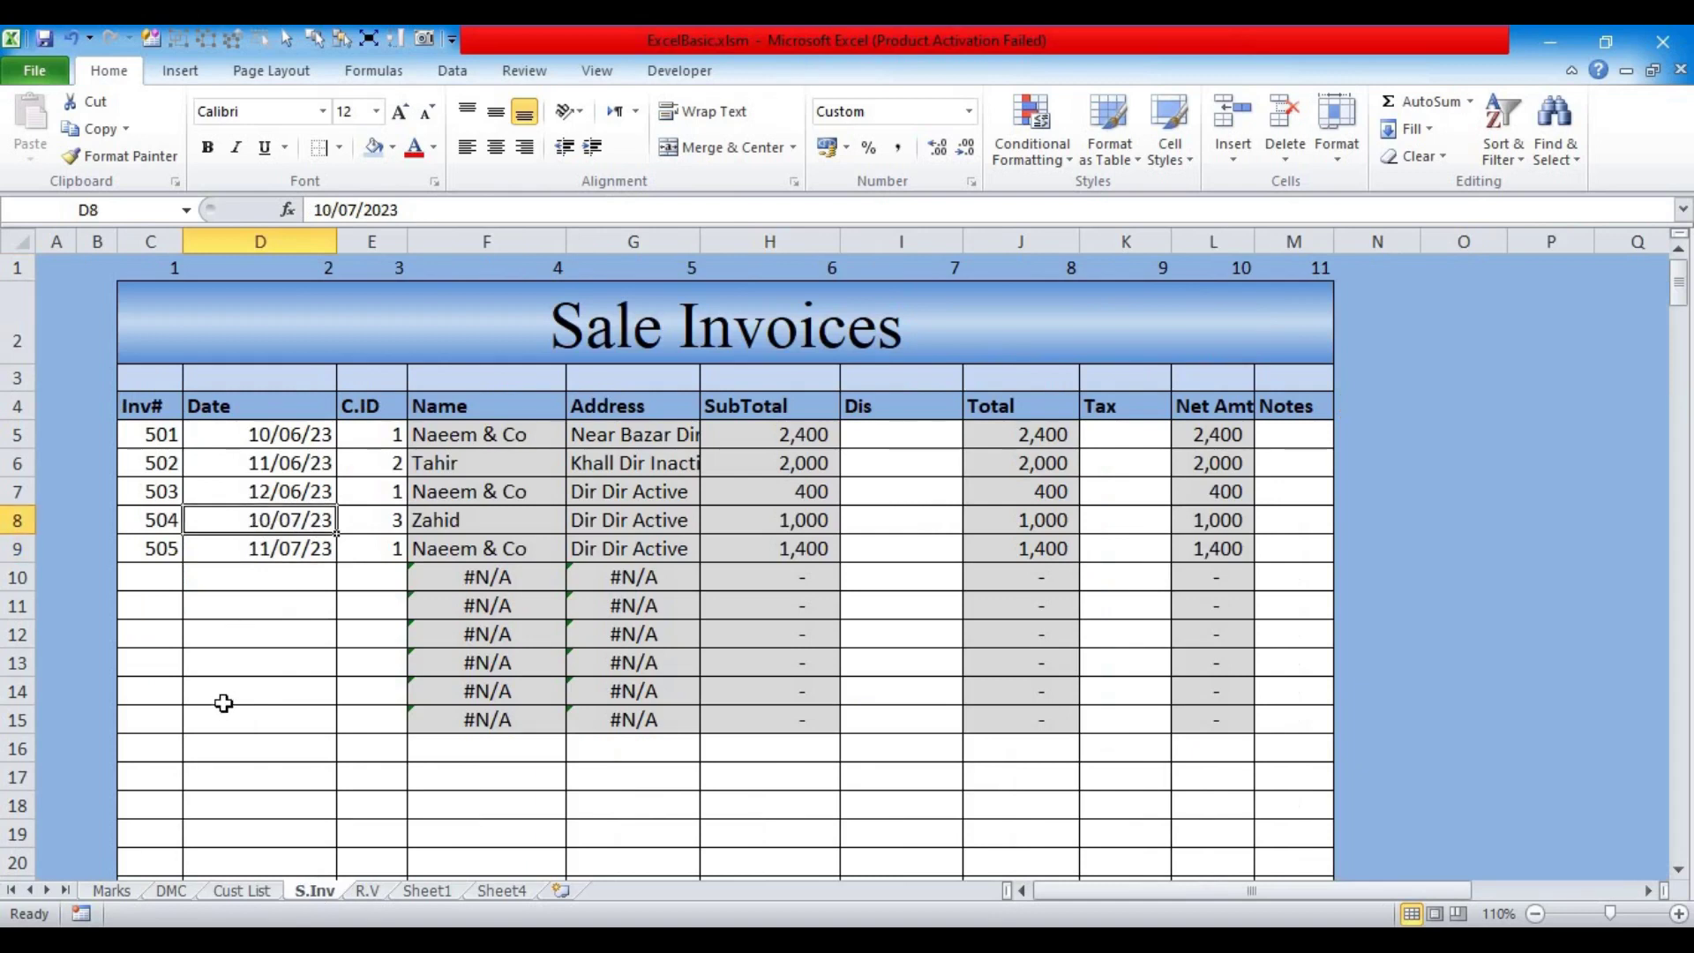
{"action": "type", "text": "11/7"}
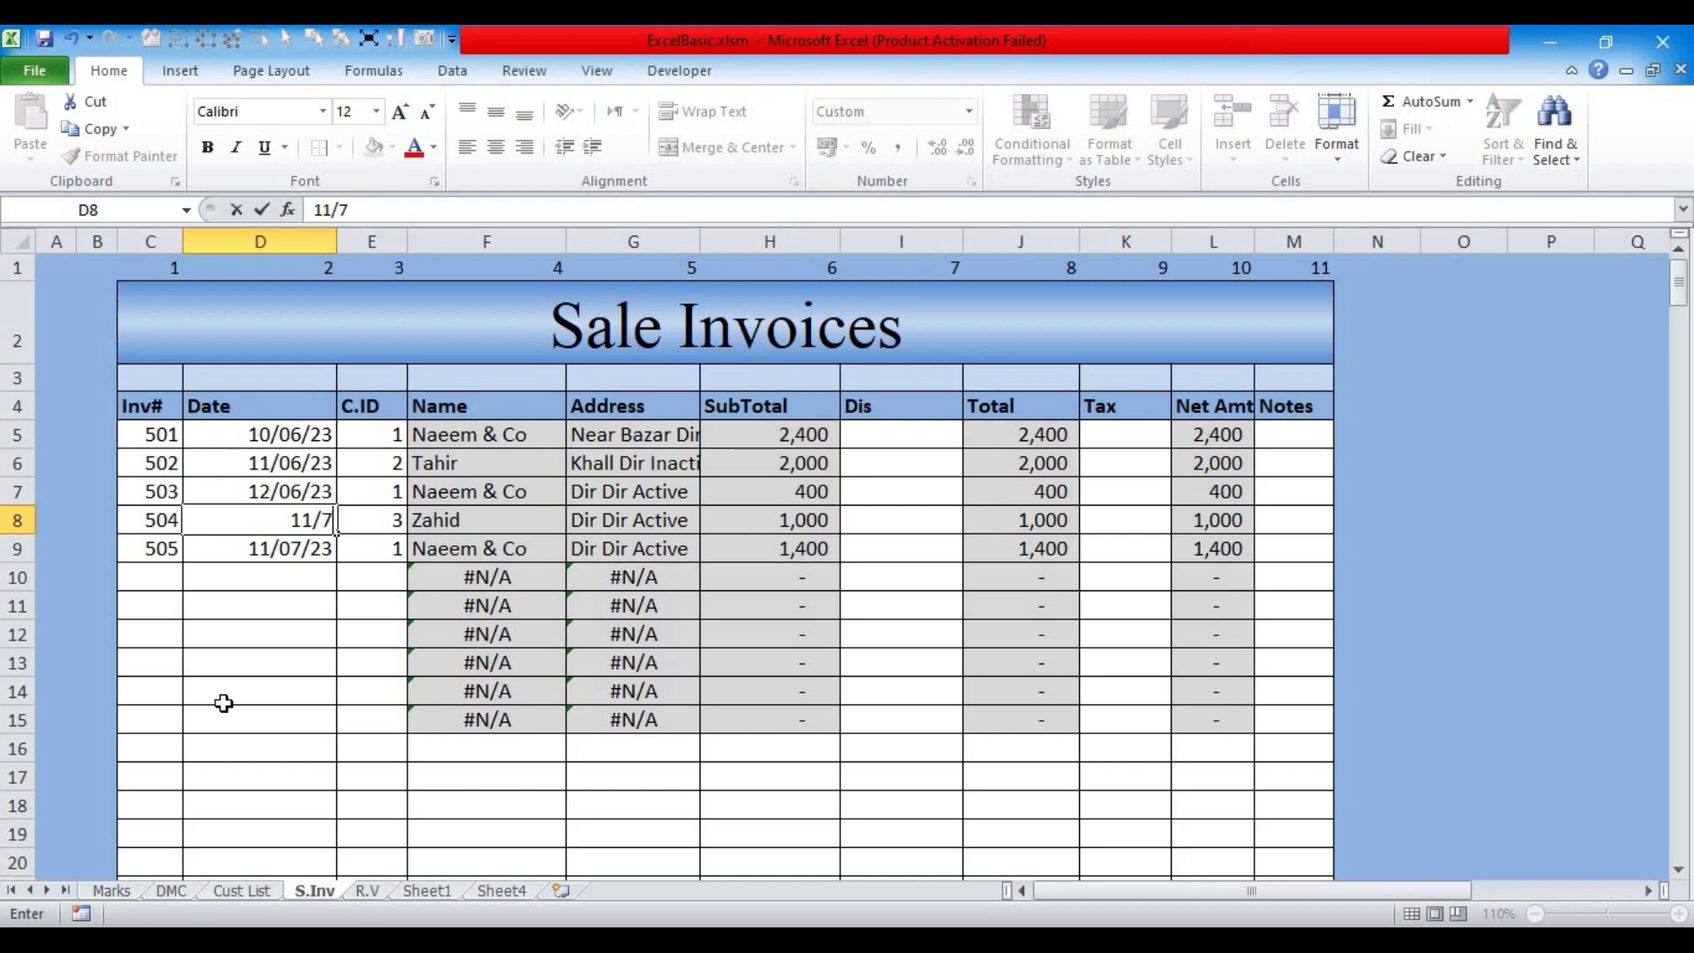
{"action": "key", "text": "Return"}
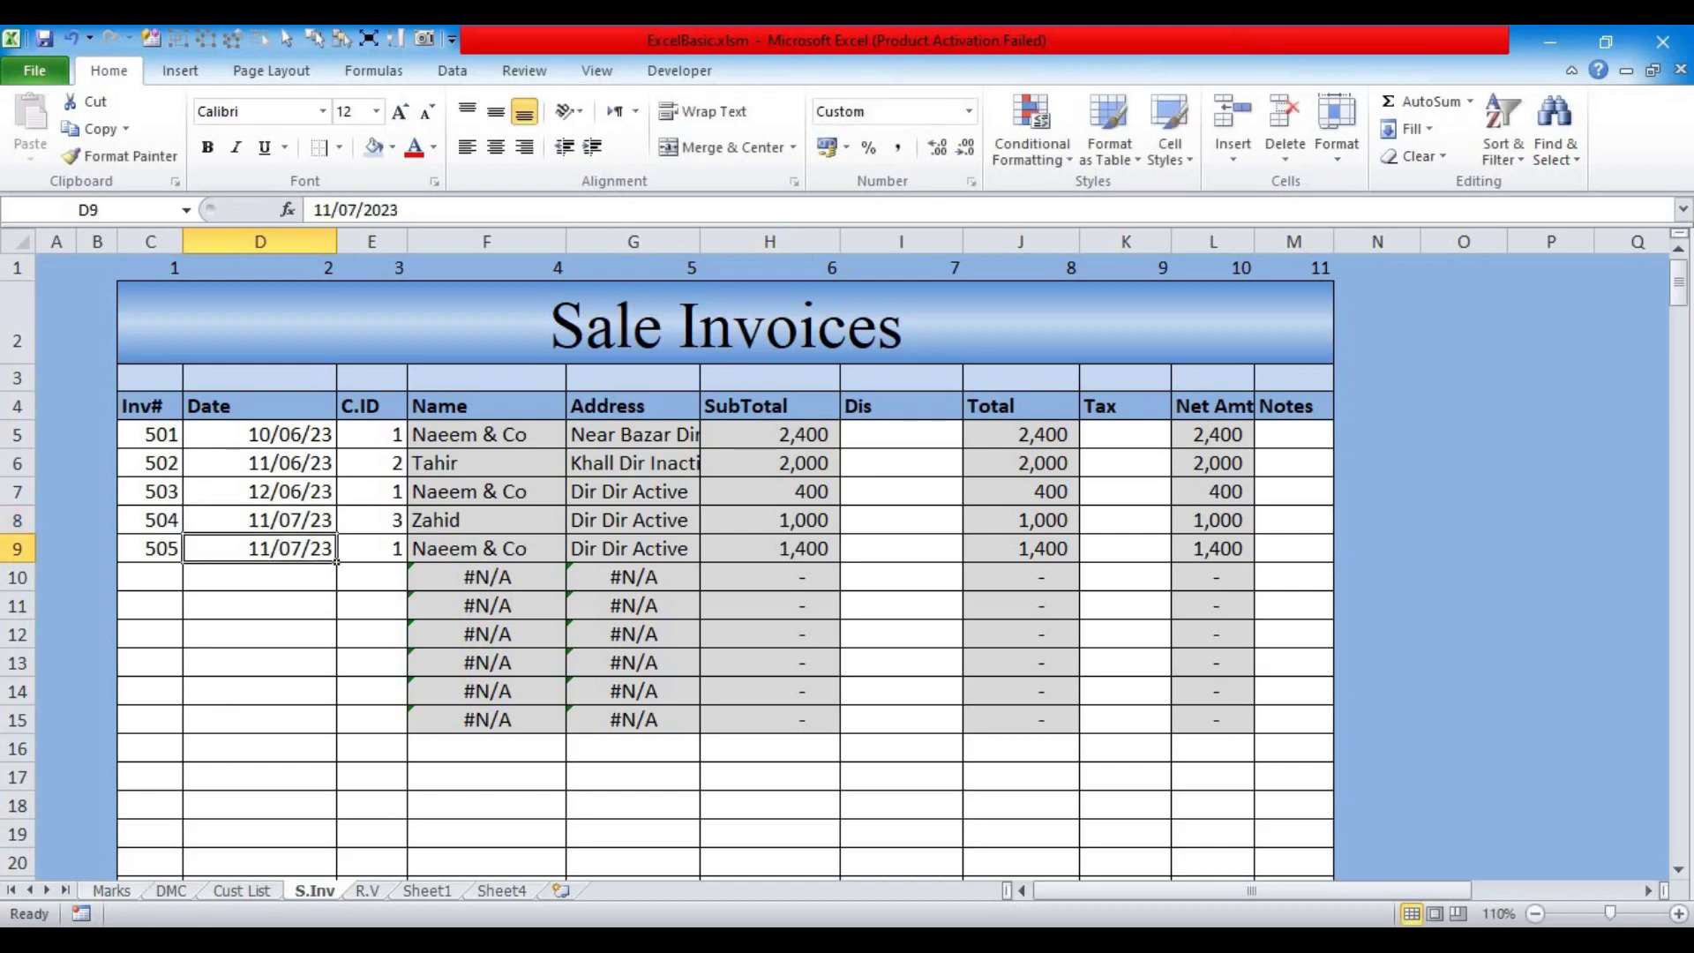
{"action": "left_click", "coordinate": [240, 891]}
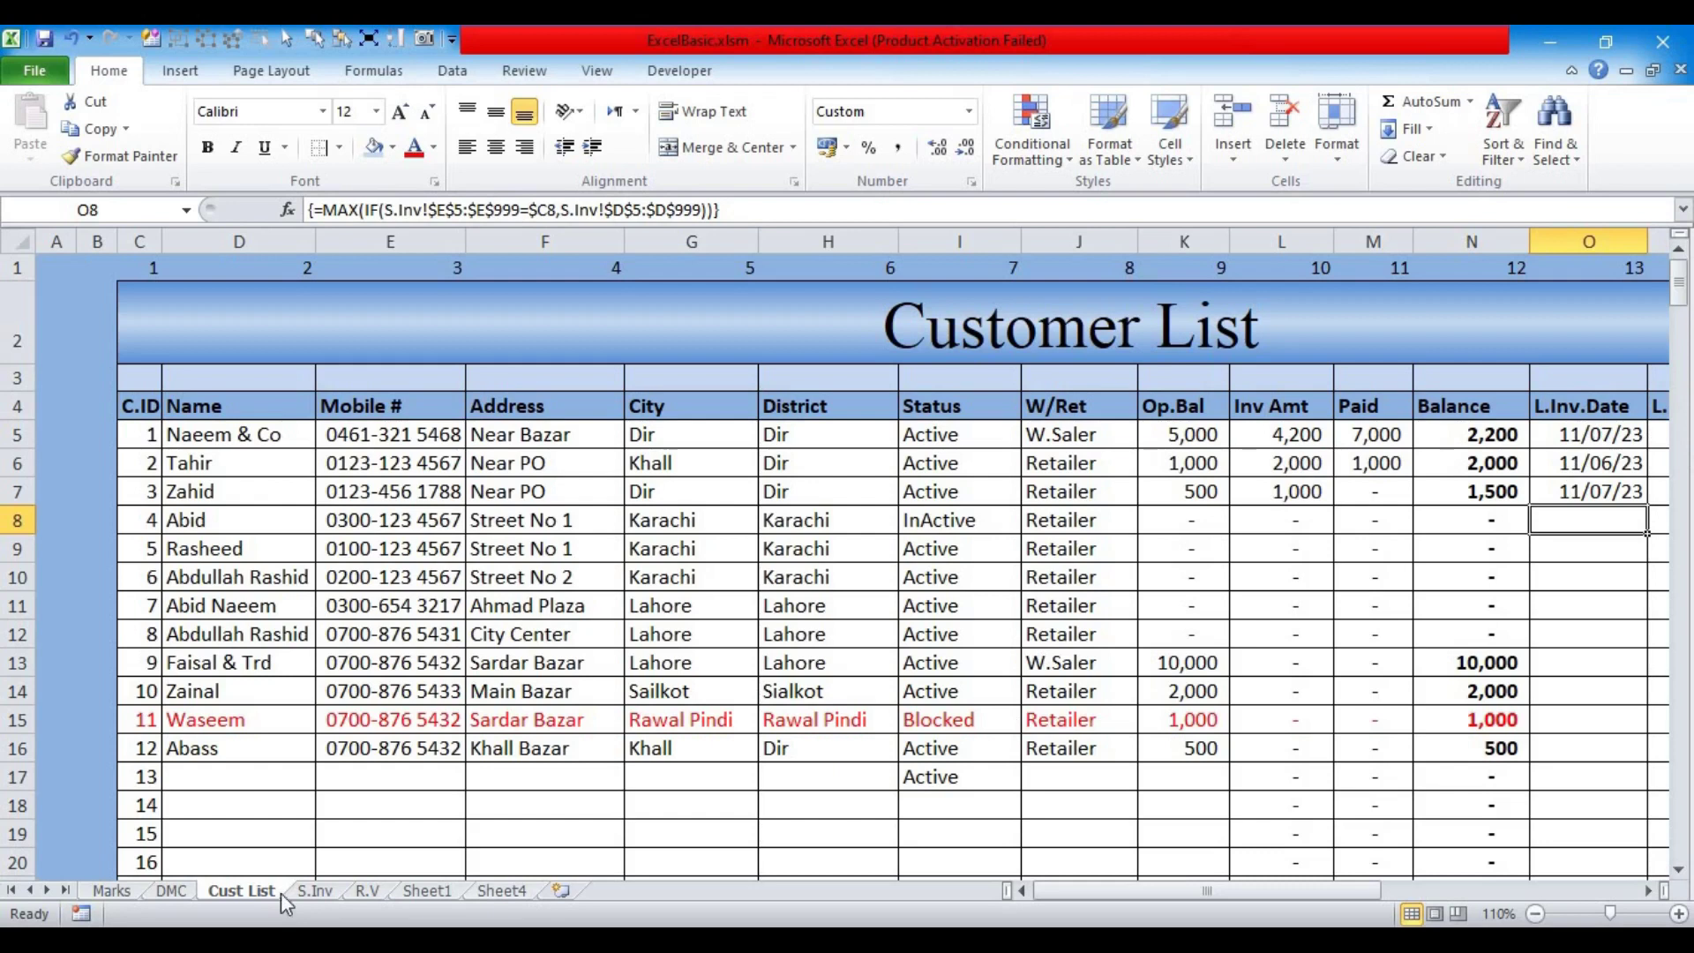
{"action": "left_click", "coordinate": [311, 893]}
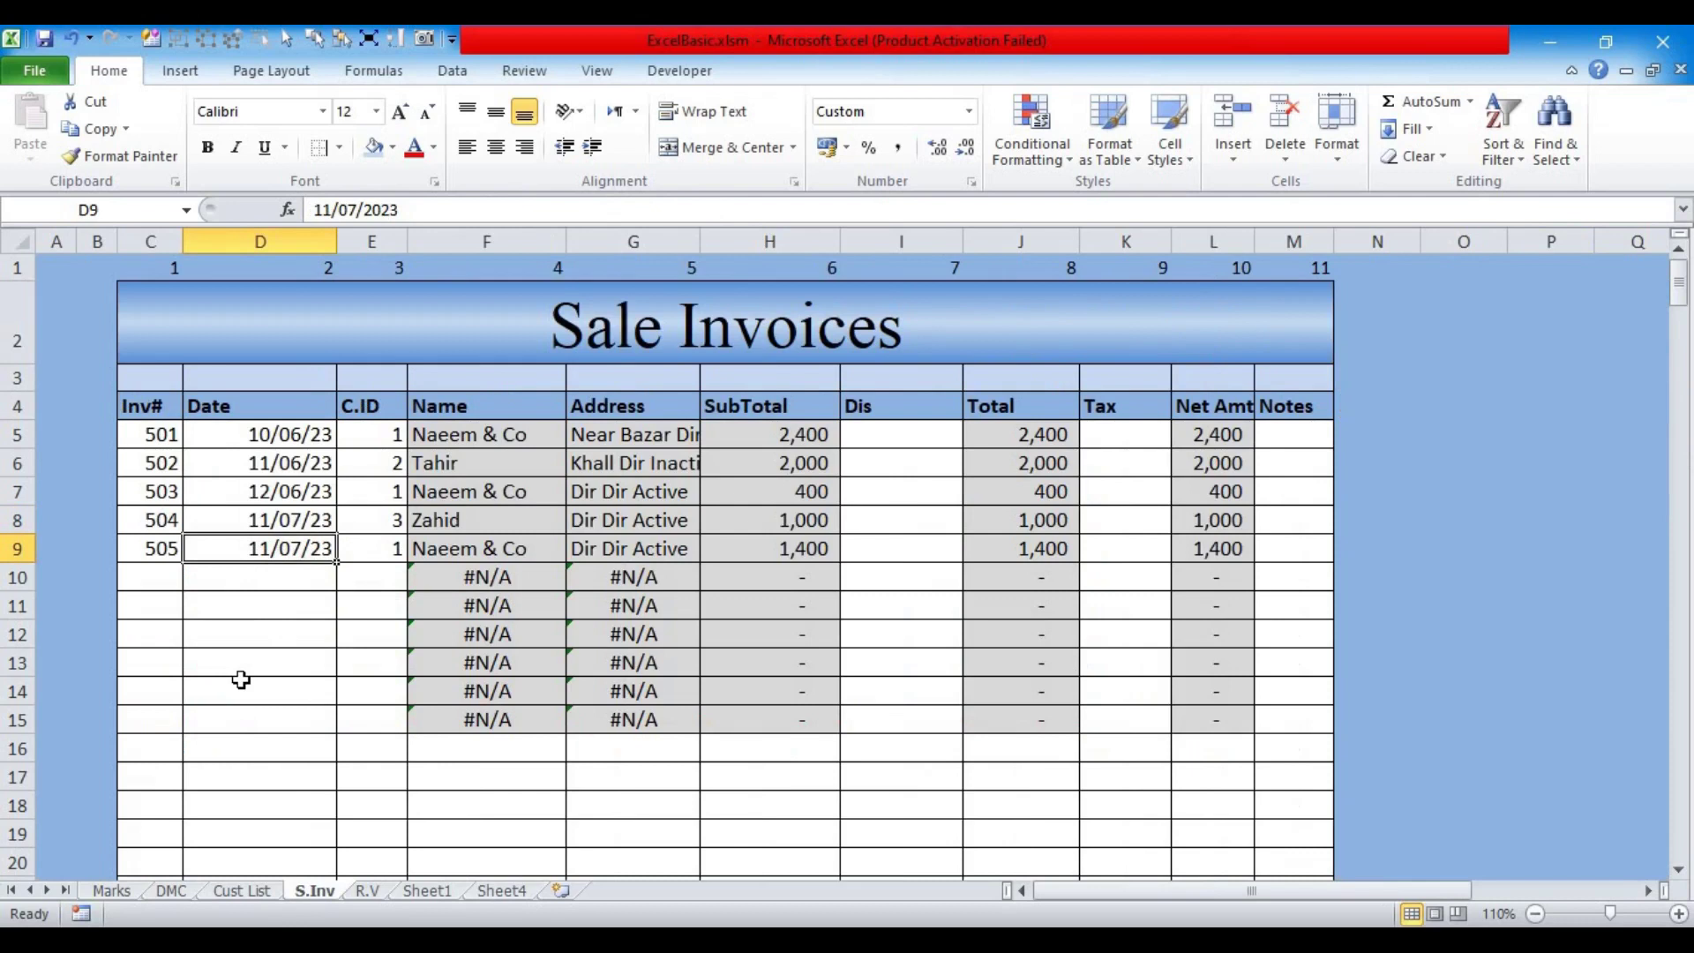
{"action": "key", "text": "ctrl+semicolon"}
{"action": "key", "text": "Return"}
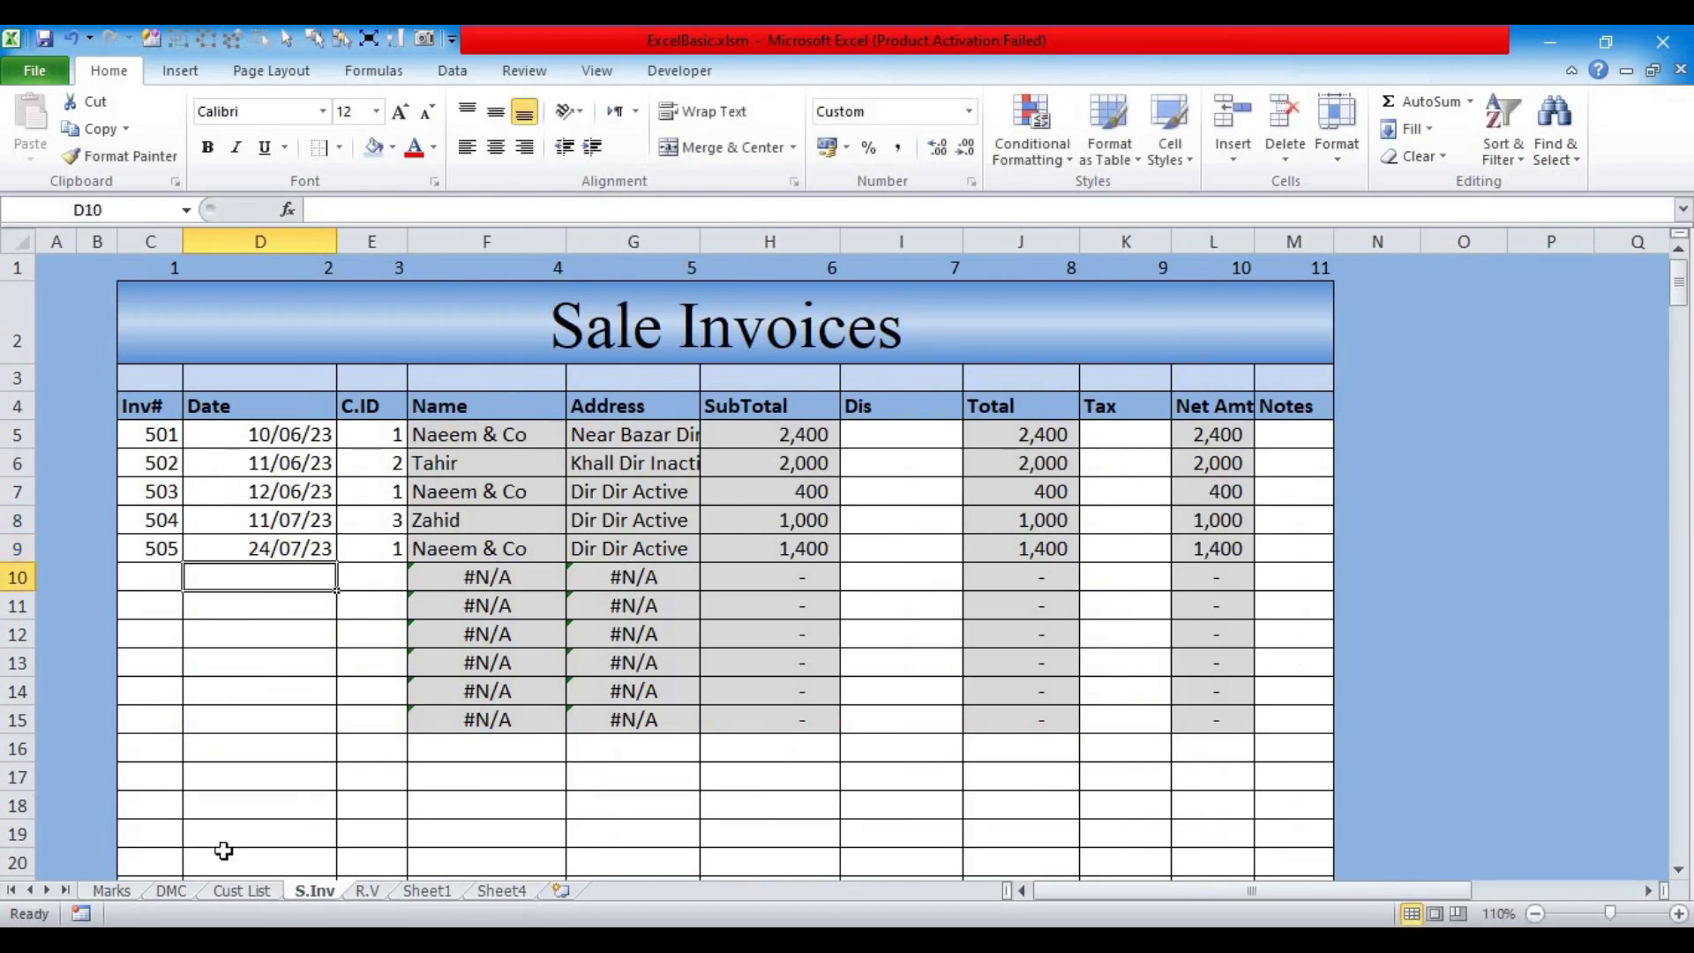
{"action": "left_click", "coordinate": [236, 891]}
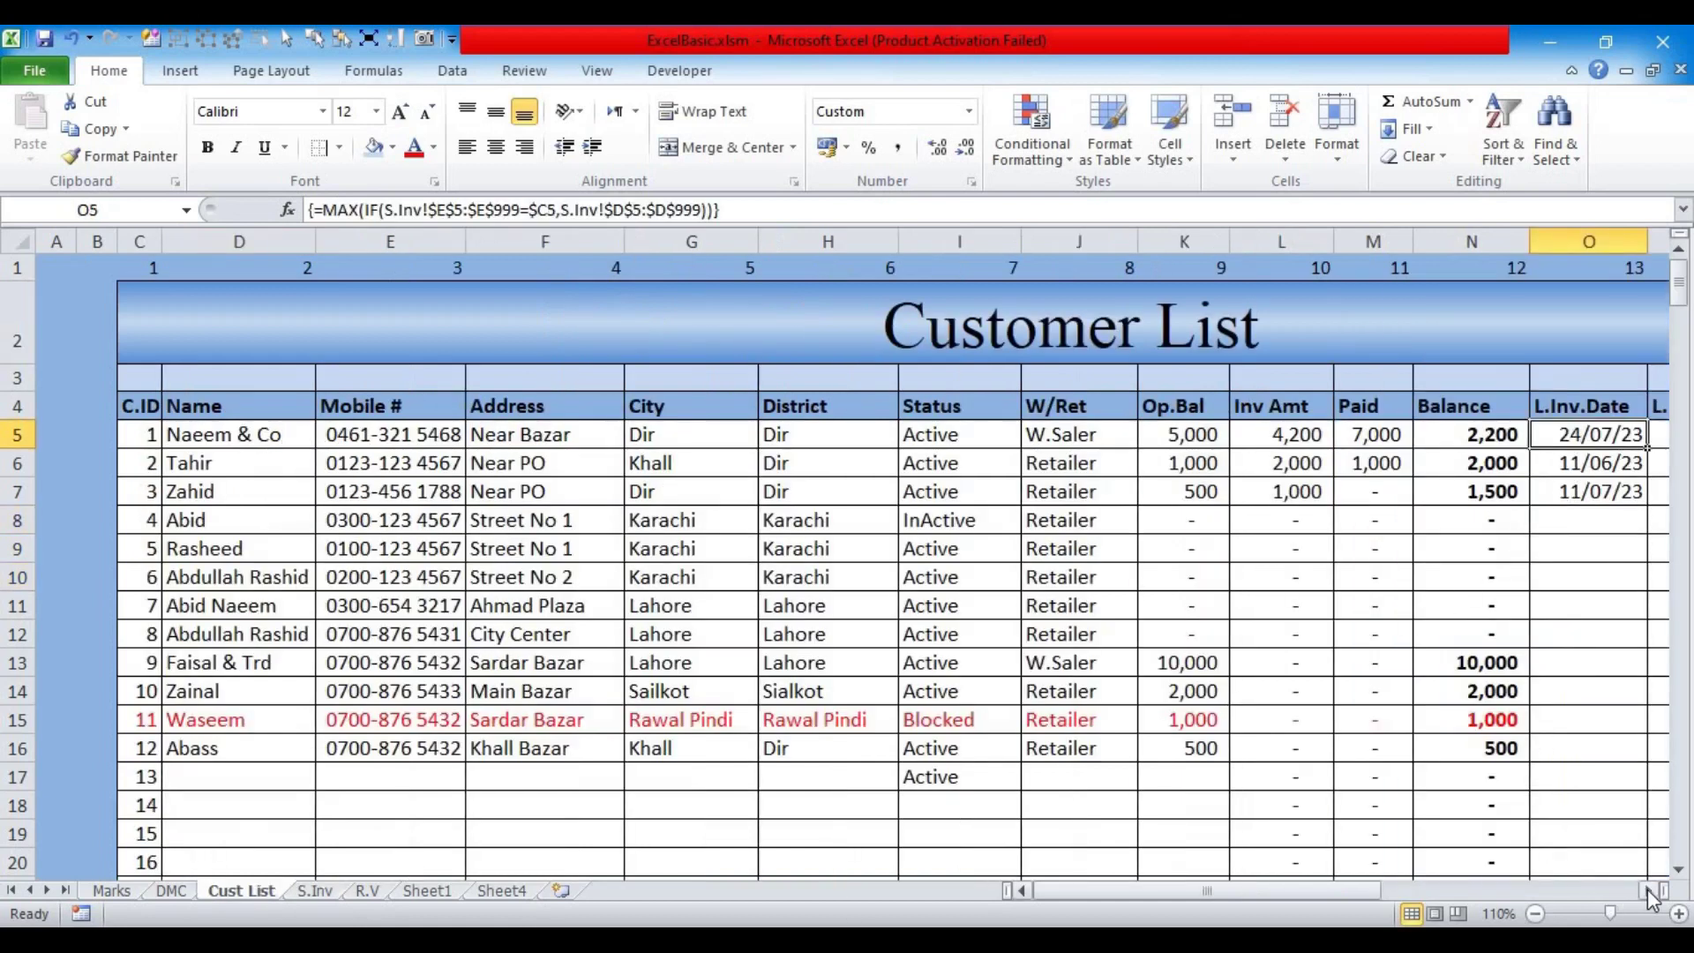
Step: Copy the L.Inv.Date formulas in O5:O34
{"action": "left_click", "coordinate": [1648, 891]}
{"action": "left_click", "coordinate": [1648, 891]}
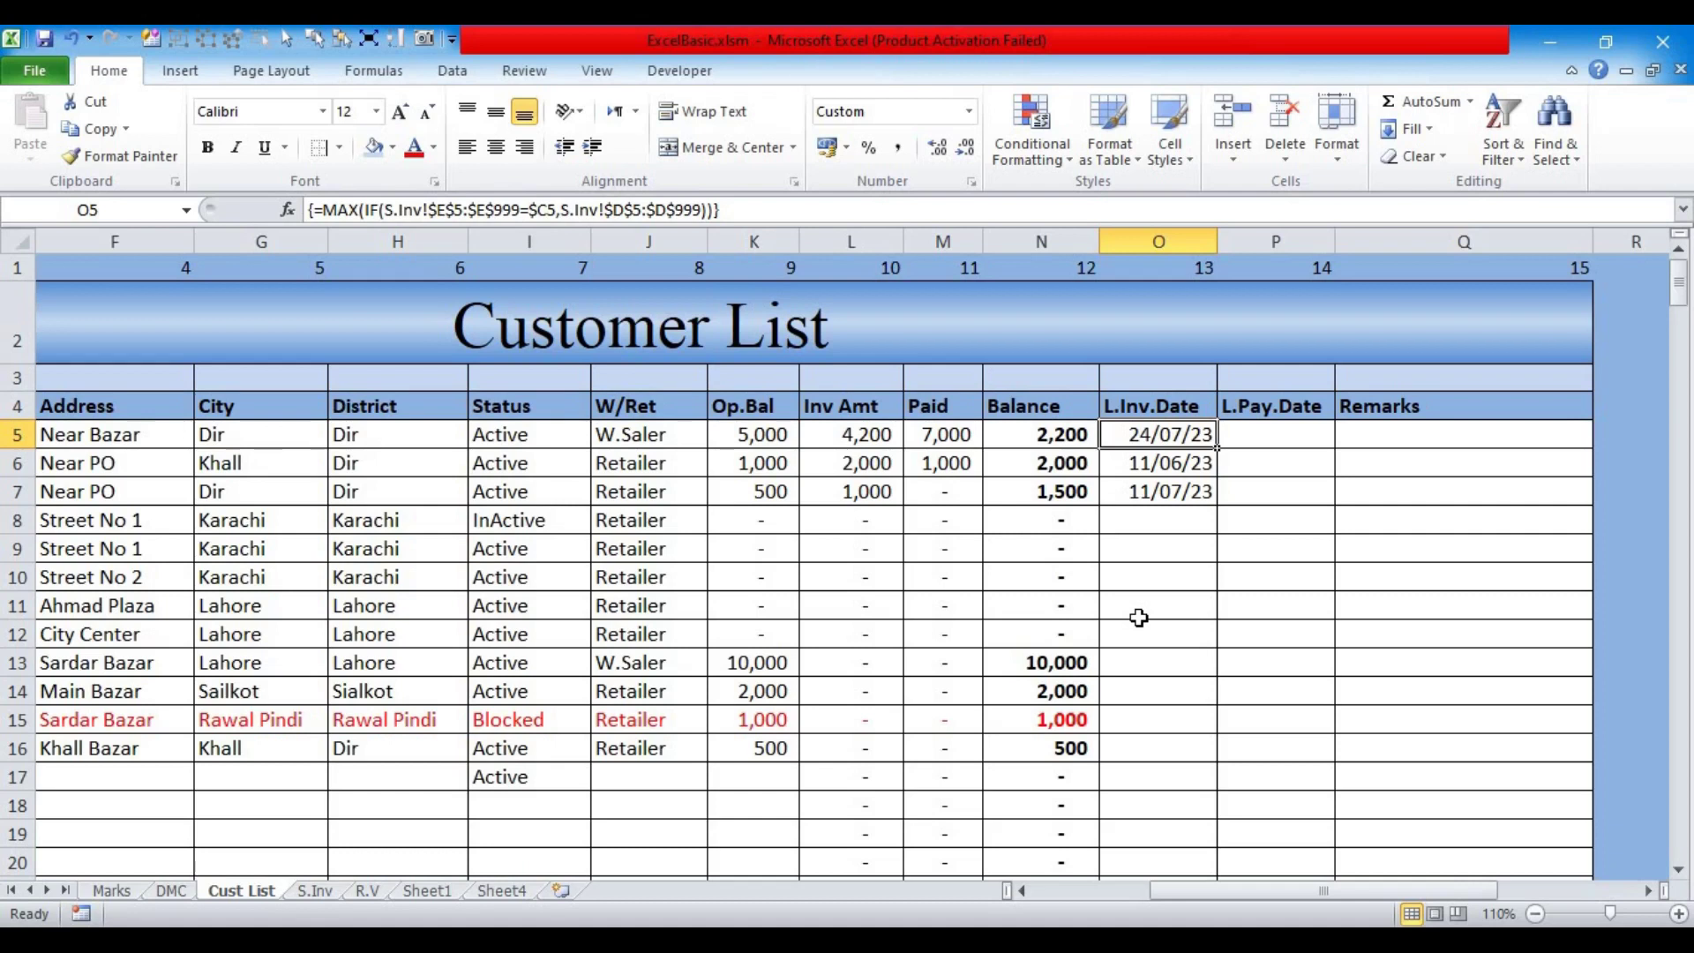
{"action": "left_click", "coordinate": [1280, 436]}
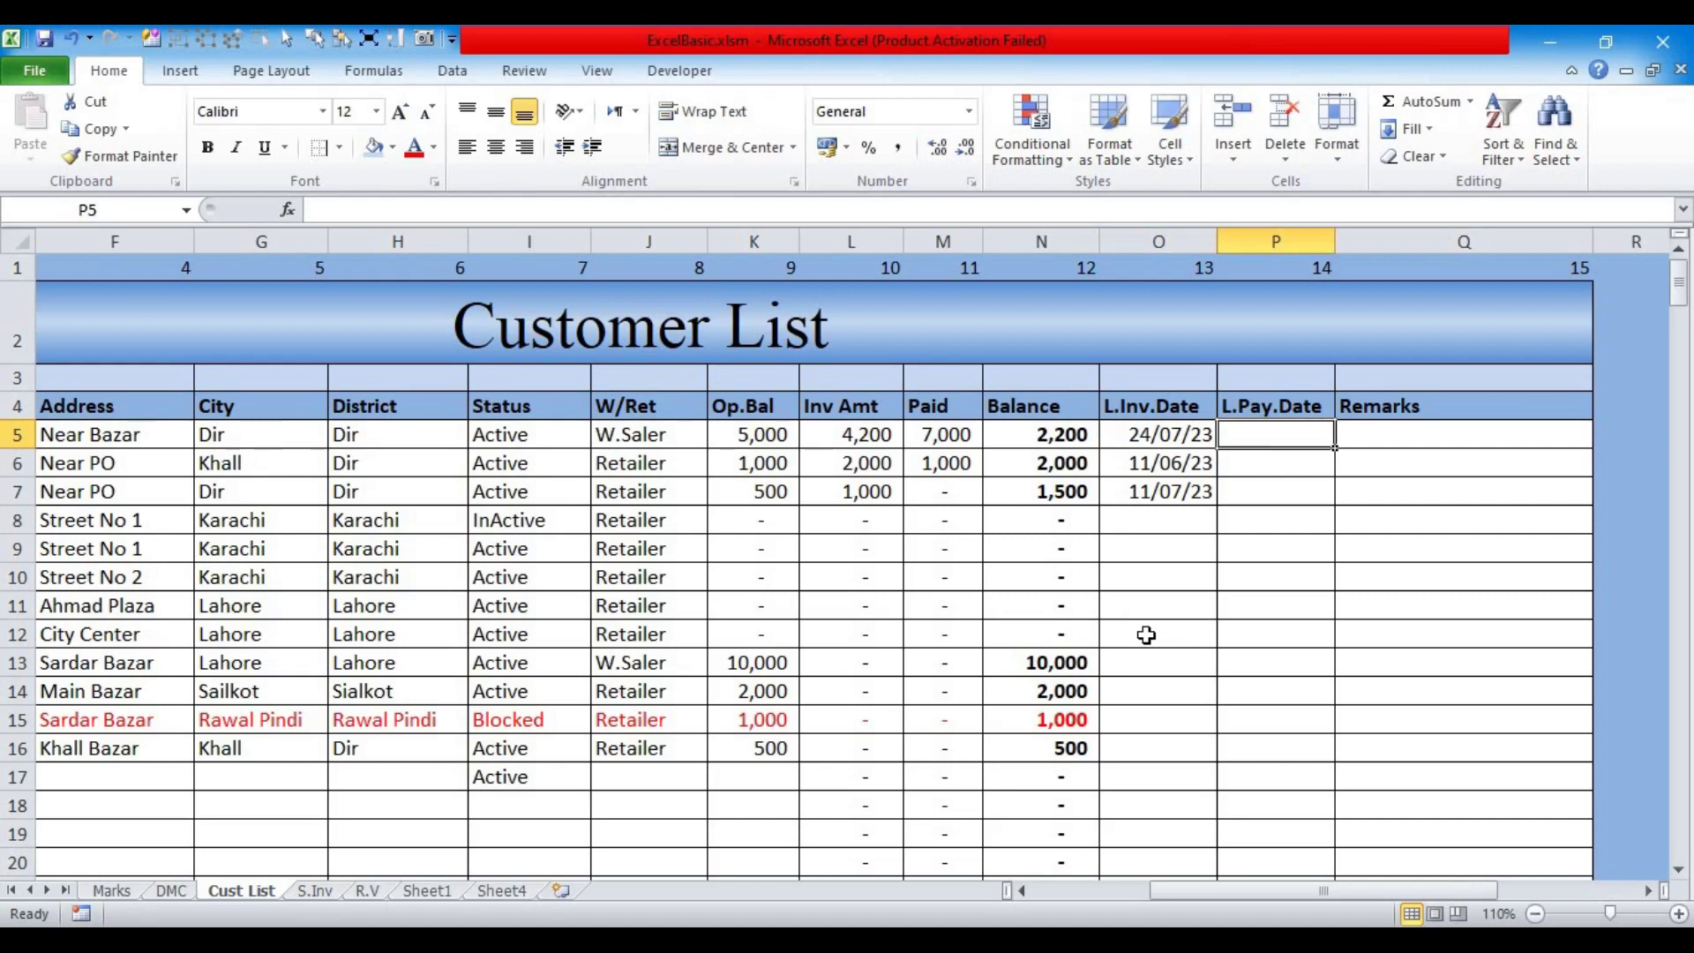
{"action": "key", "text": "Left"}
{"action": "left_click", "coordinate": [1132, 498]}
{"action": "left_click", "coordinate": [1156, 434]}
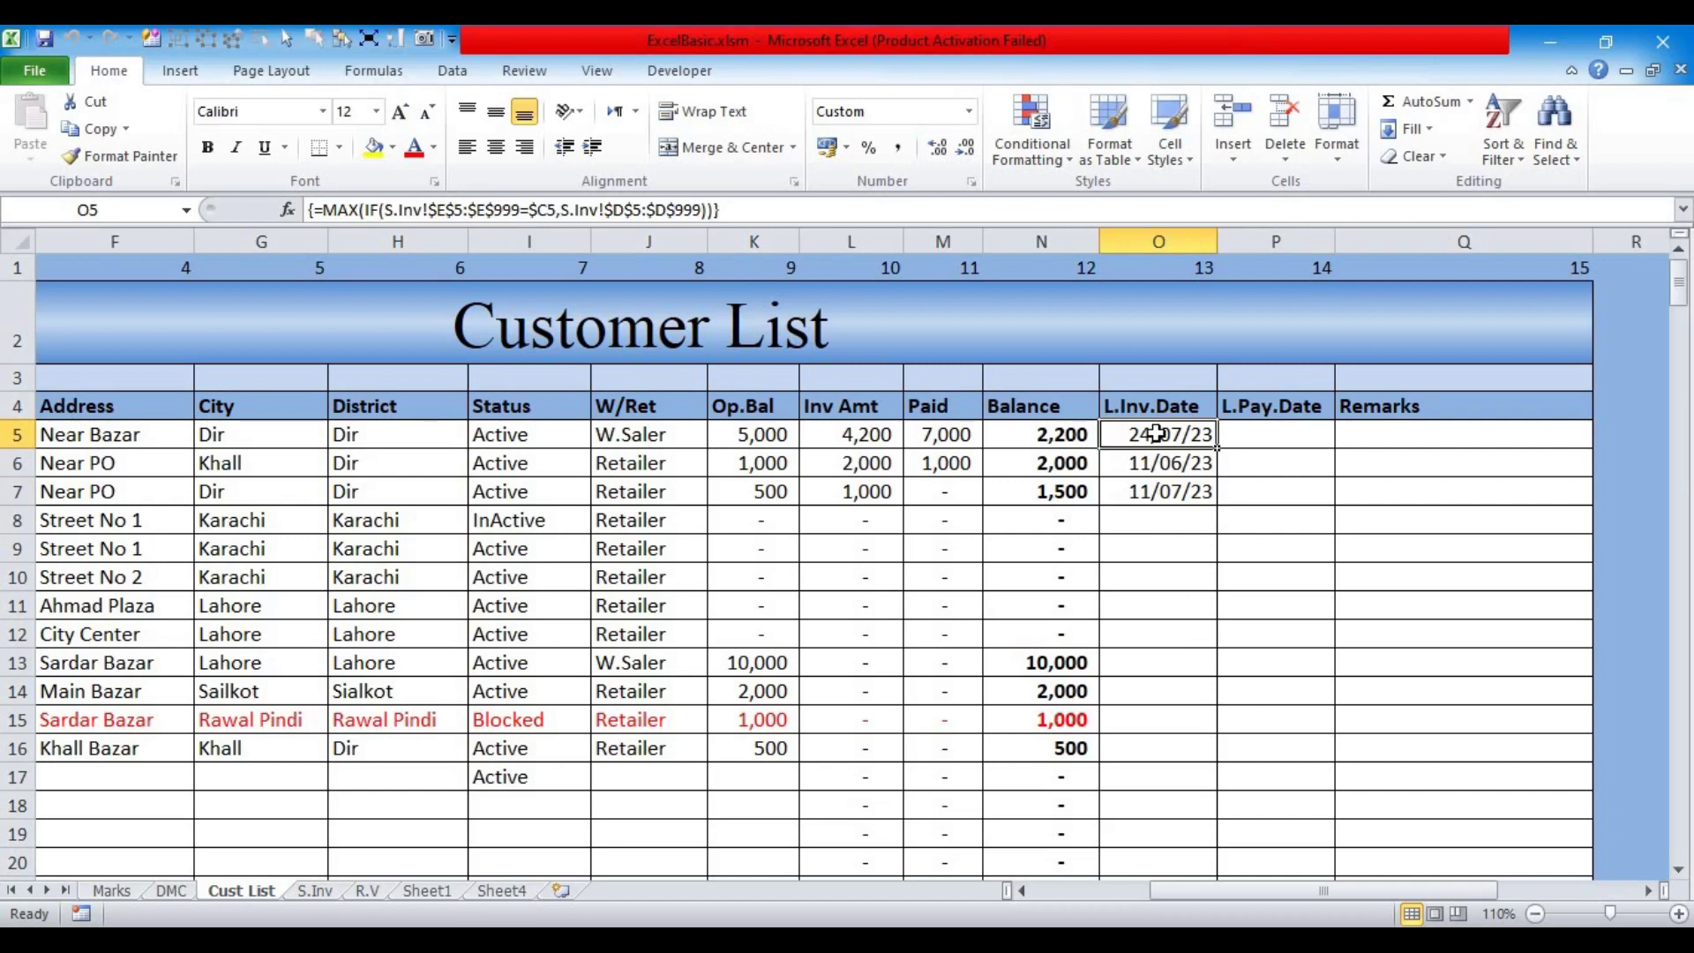
{"action": "key", "text": "ctrl+shift+Down"}
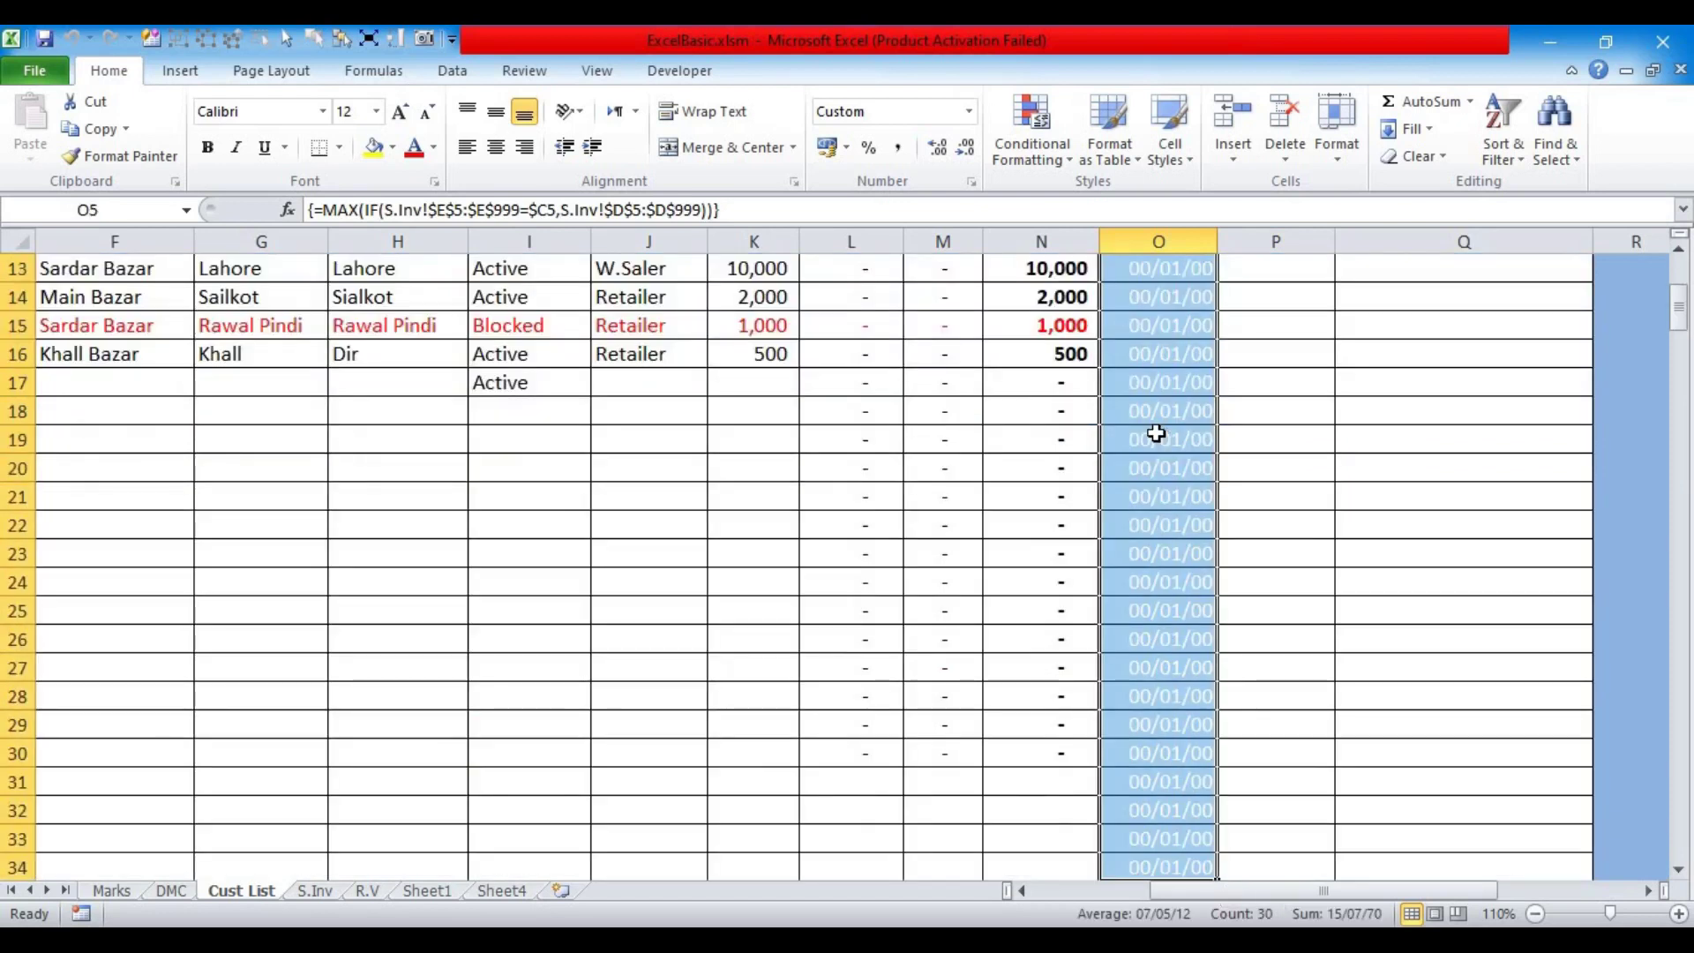
{"action": "key", "text": "ctrl+c"}
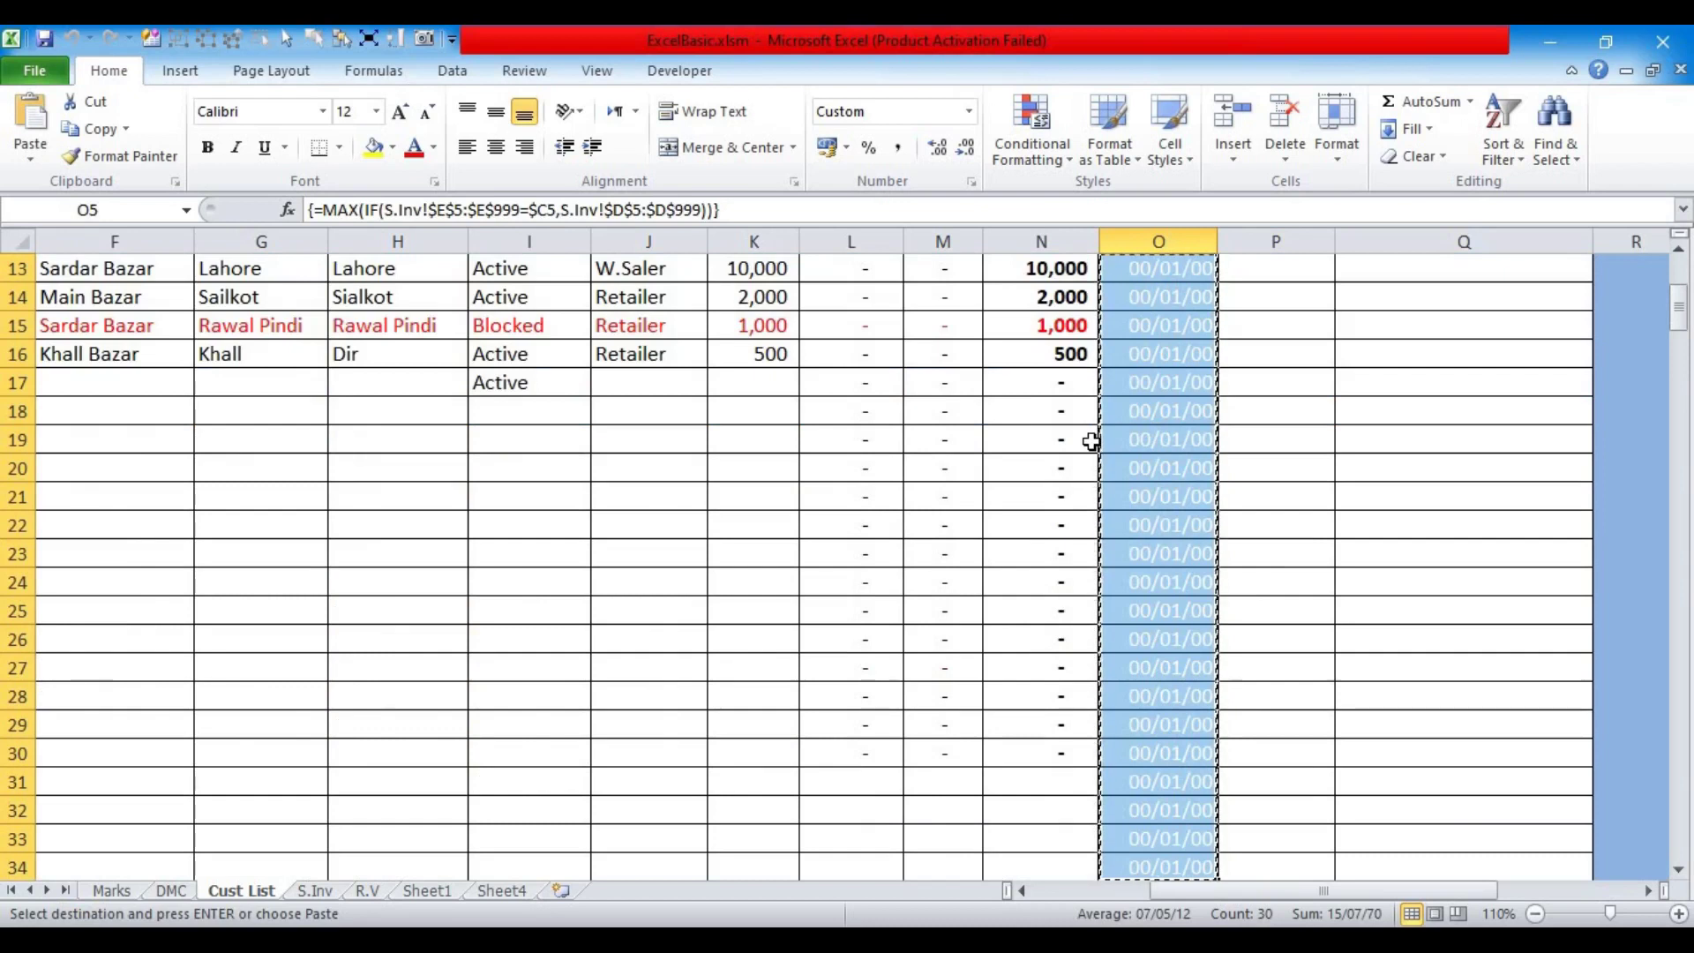
Step: Paste the copied formulas starting at P5 in the L.Pay.Date column
{"action": "scroll", "coordinate": [1308, 414], "scroll_direction": "up", "scroll_amount": 4}
{"action": "left_click", "coordinate": [1268, 438]}
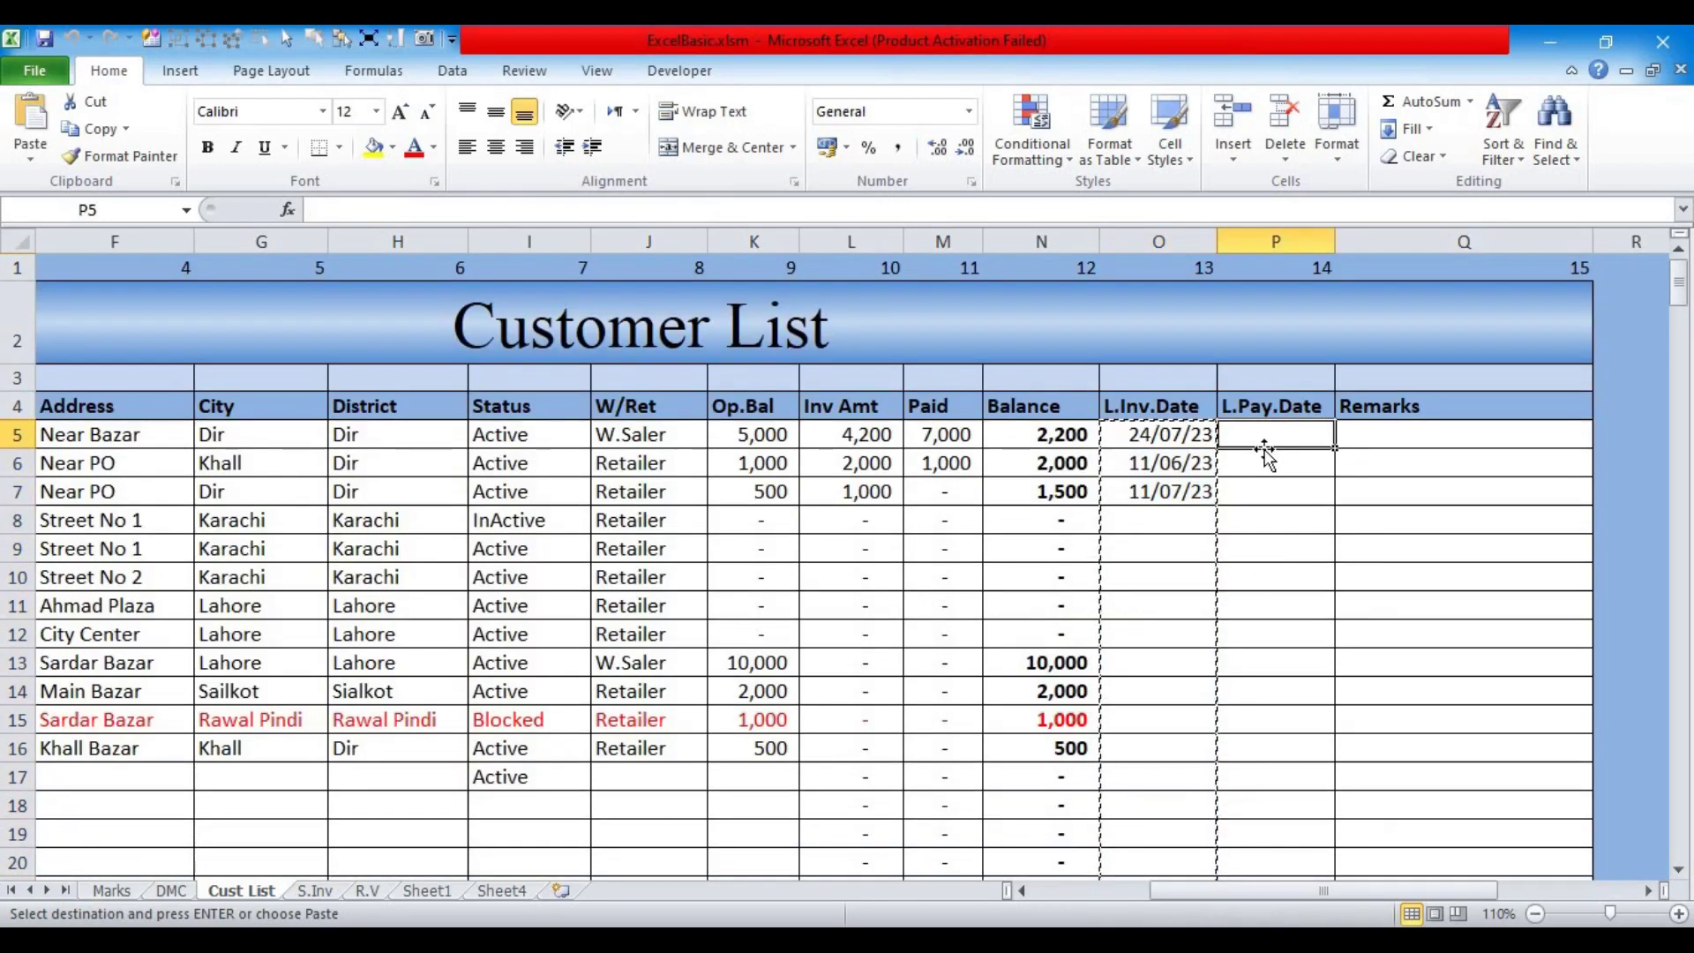
{"action": "key", "text": "ctrl+v"}
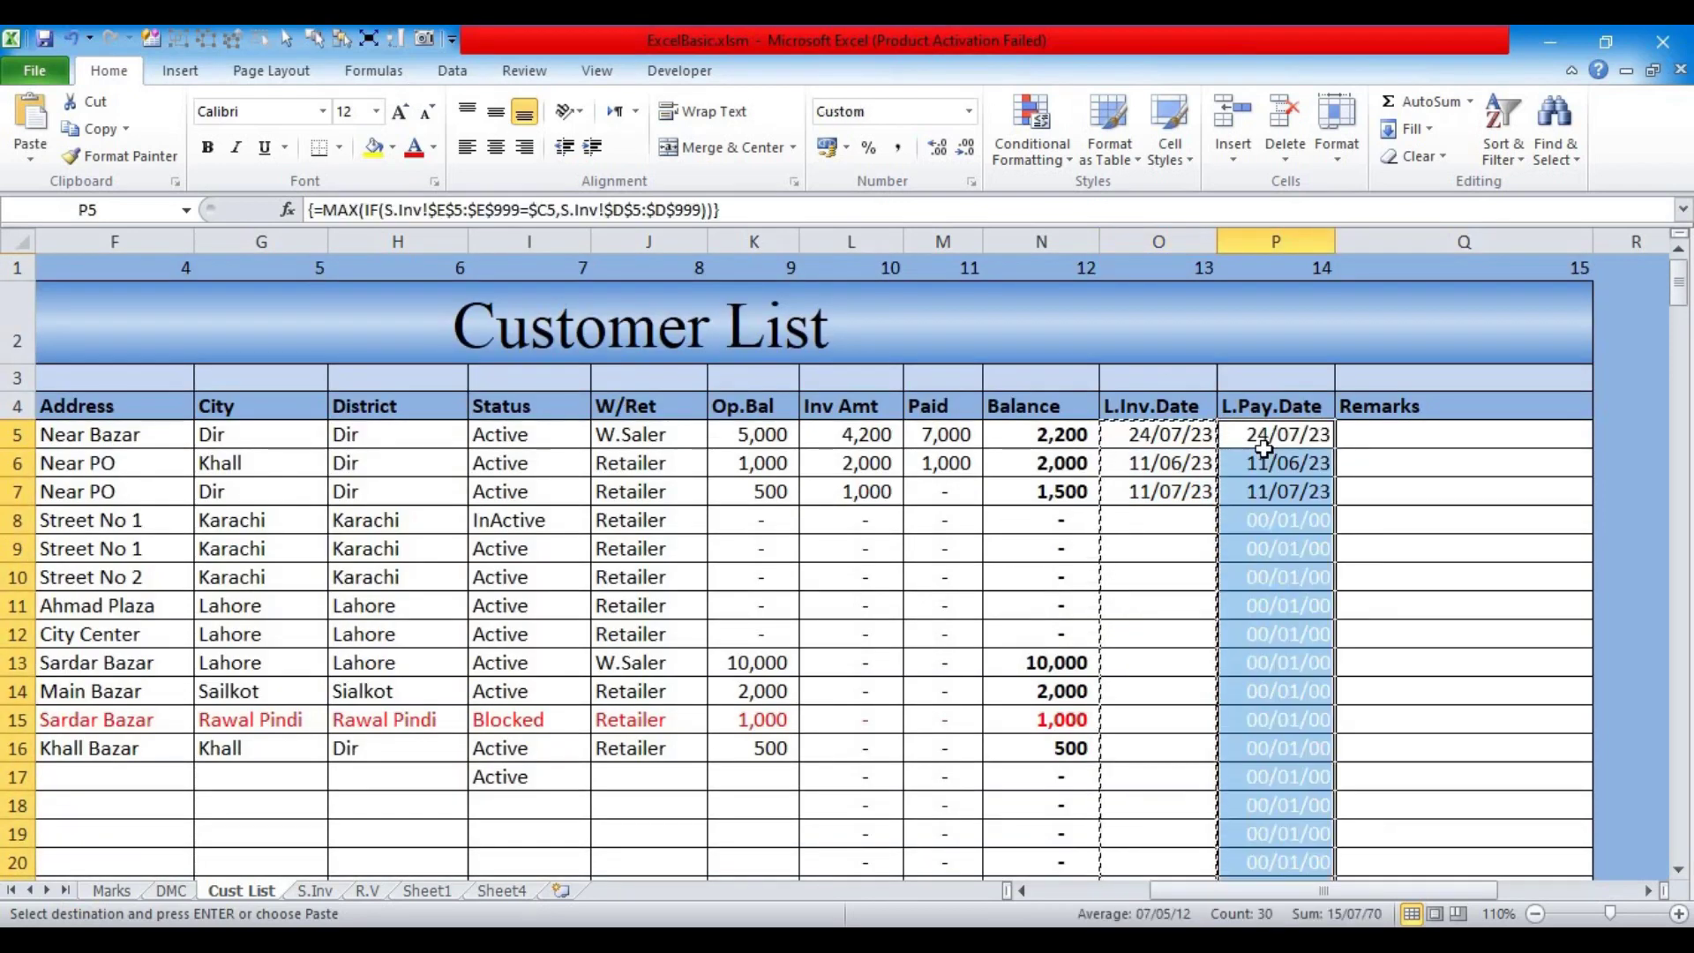
{"action": "key", "text": "Escape"}
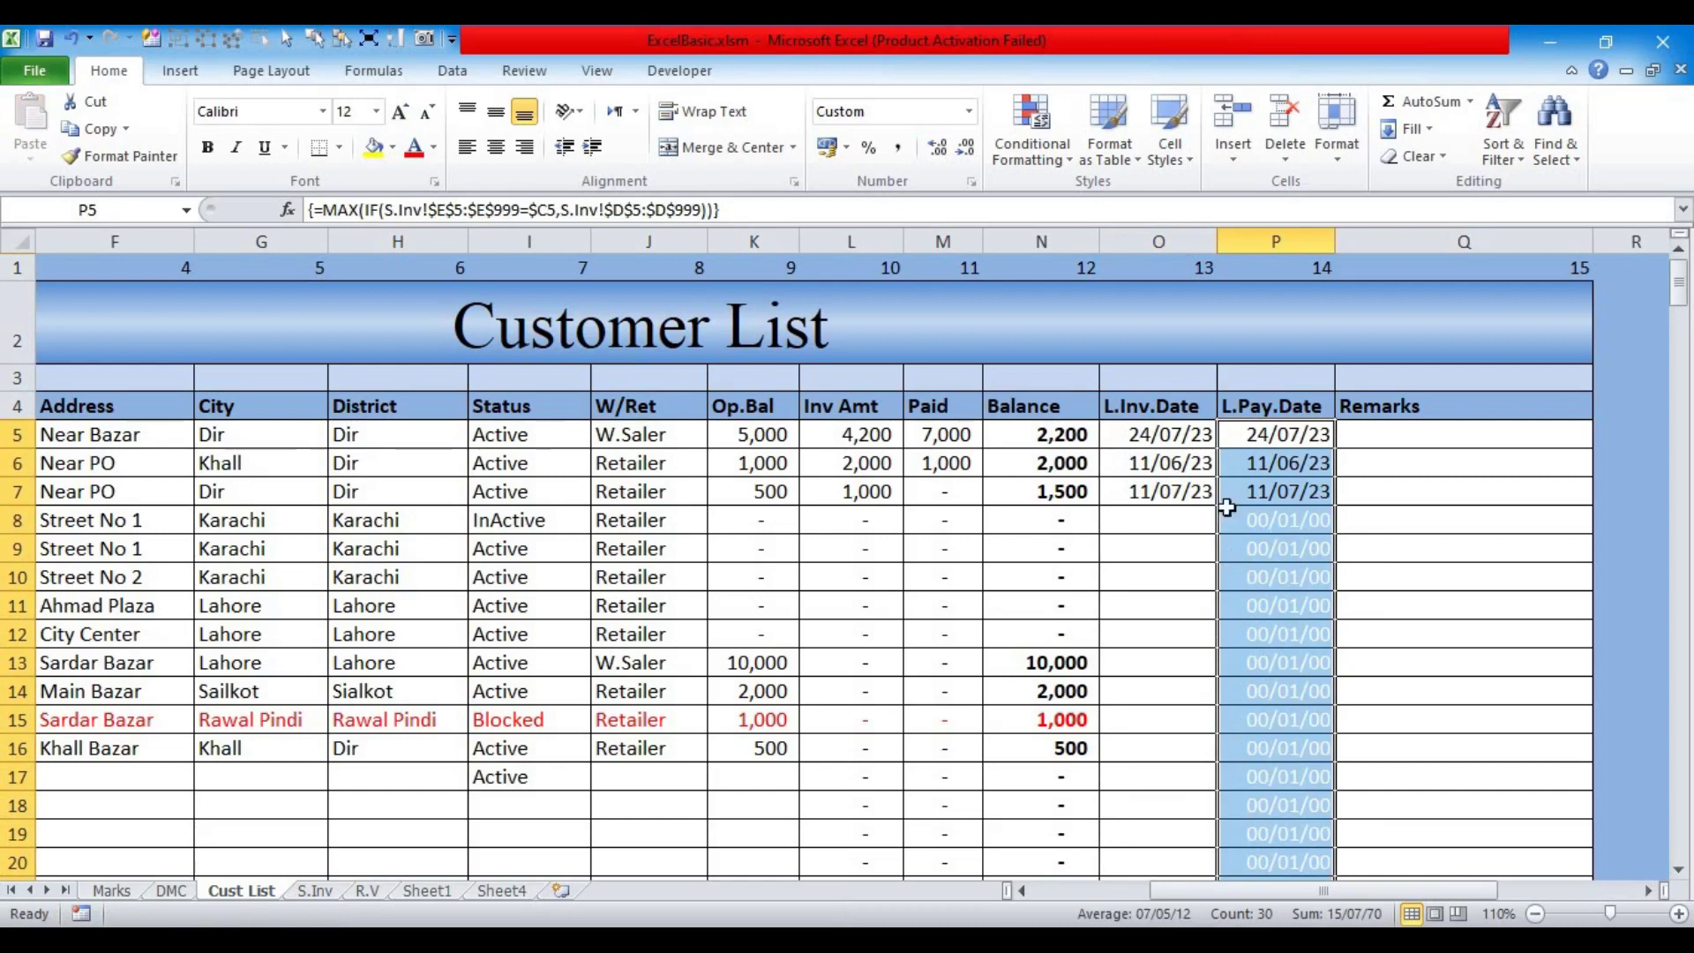
{"action": "left_click", "coordinate": [1245, 481]}
{"action": "left_click", "coordinate": [1259, 437]}
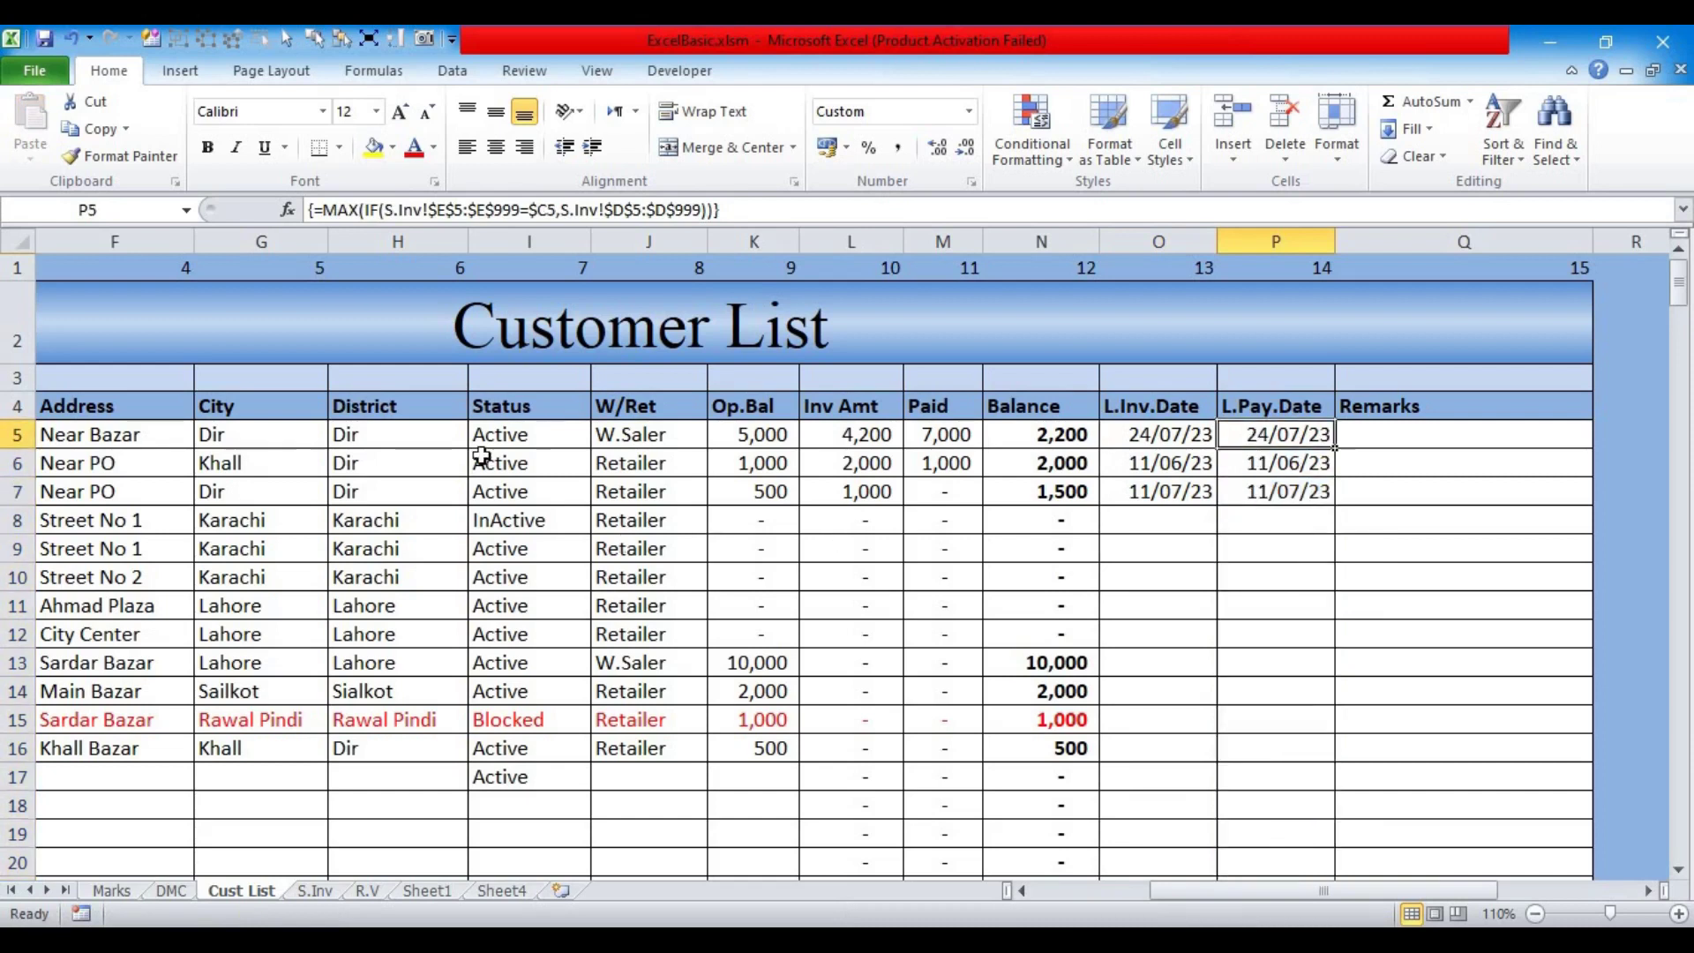
Step: Replace the P5 formula's S.Inv customer-ID range with R.V!E5:E999
{"action": "left_click", "coordinate": [422, 208]}
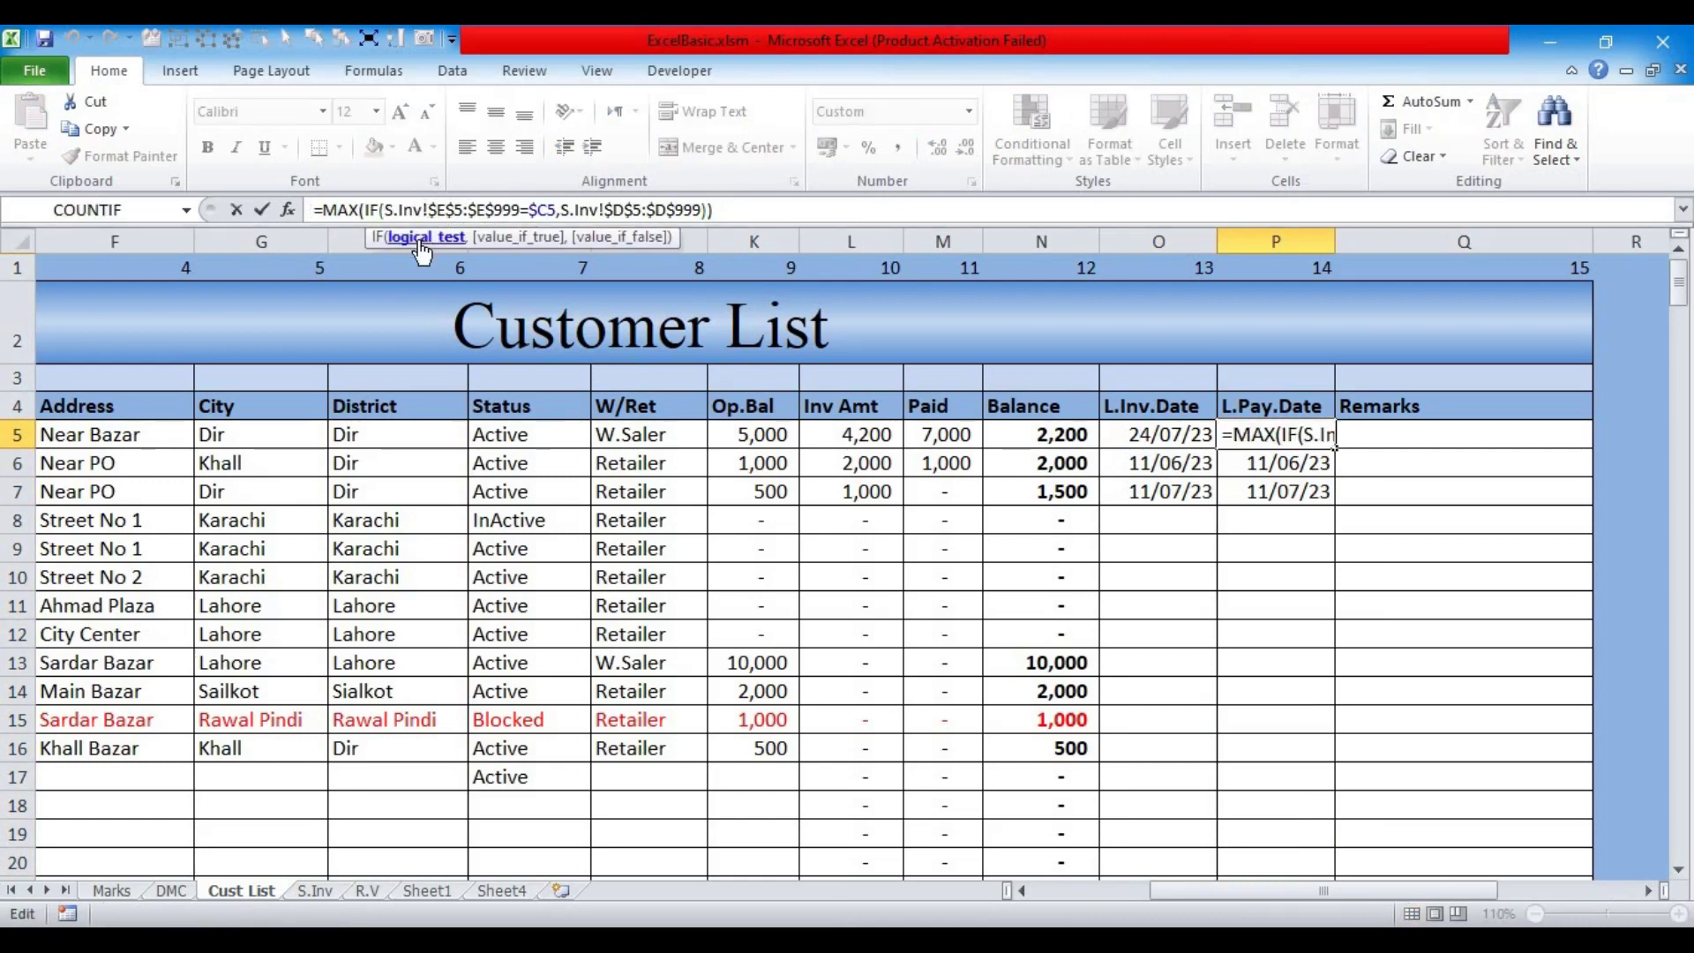
{"action": "left_click", "coordinate": [423, 237]}
{"action": "left_click", "coordinate": [518, 209]}
{"action": "left_click_drag", "start_coordinate": [519, 209], "coordinate": [392, 215]}
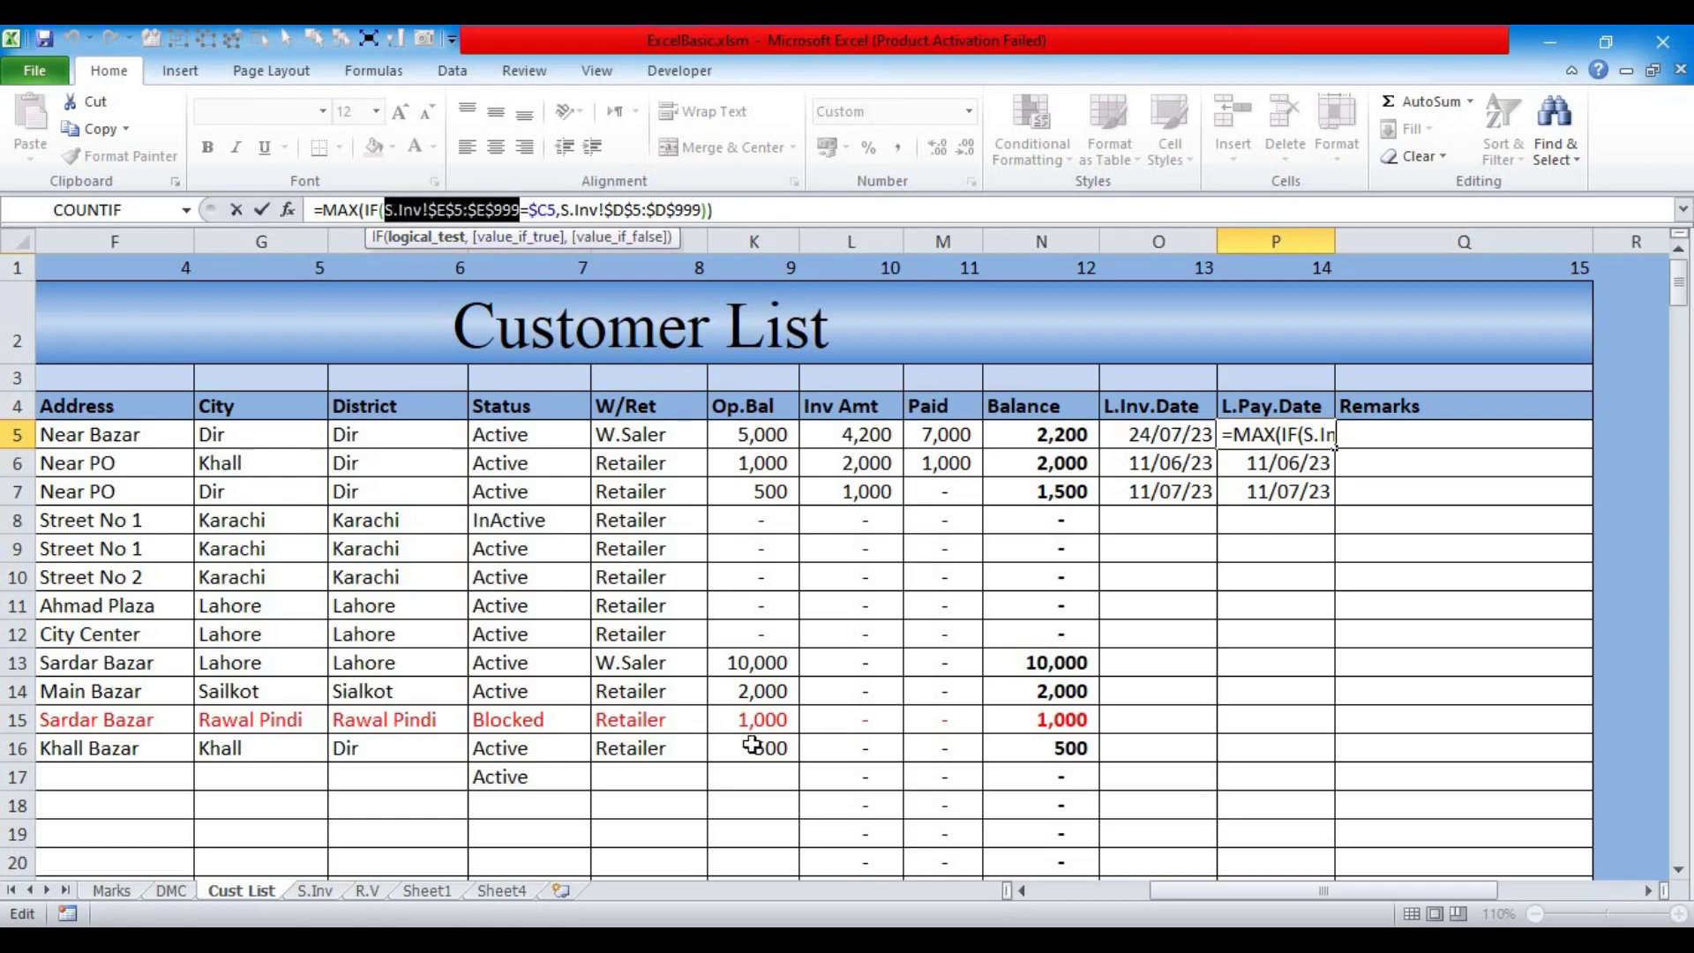
{"action": "left_click", "coordinate": [369, 891]}
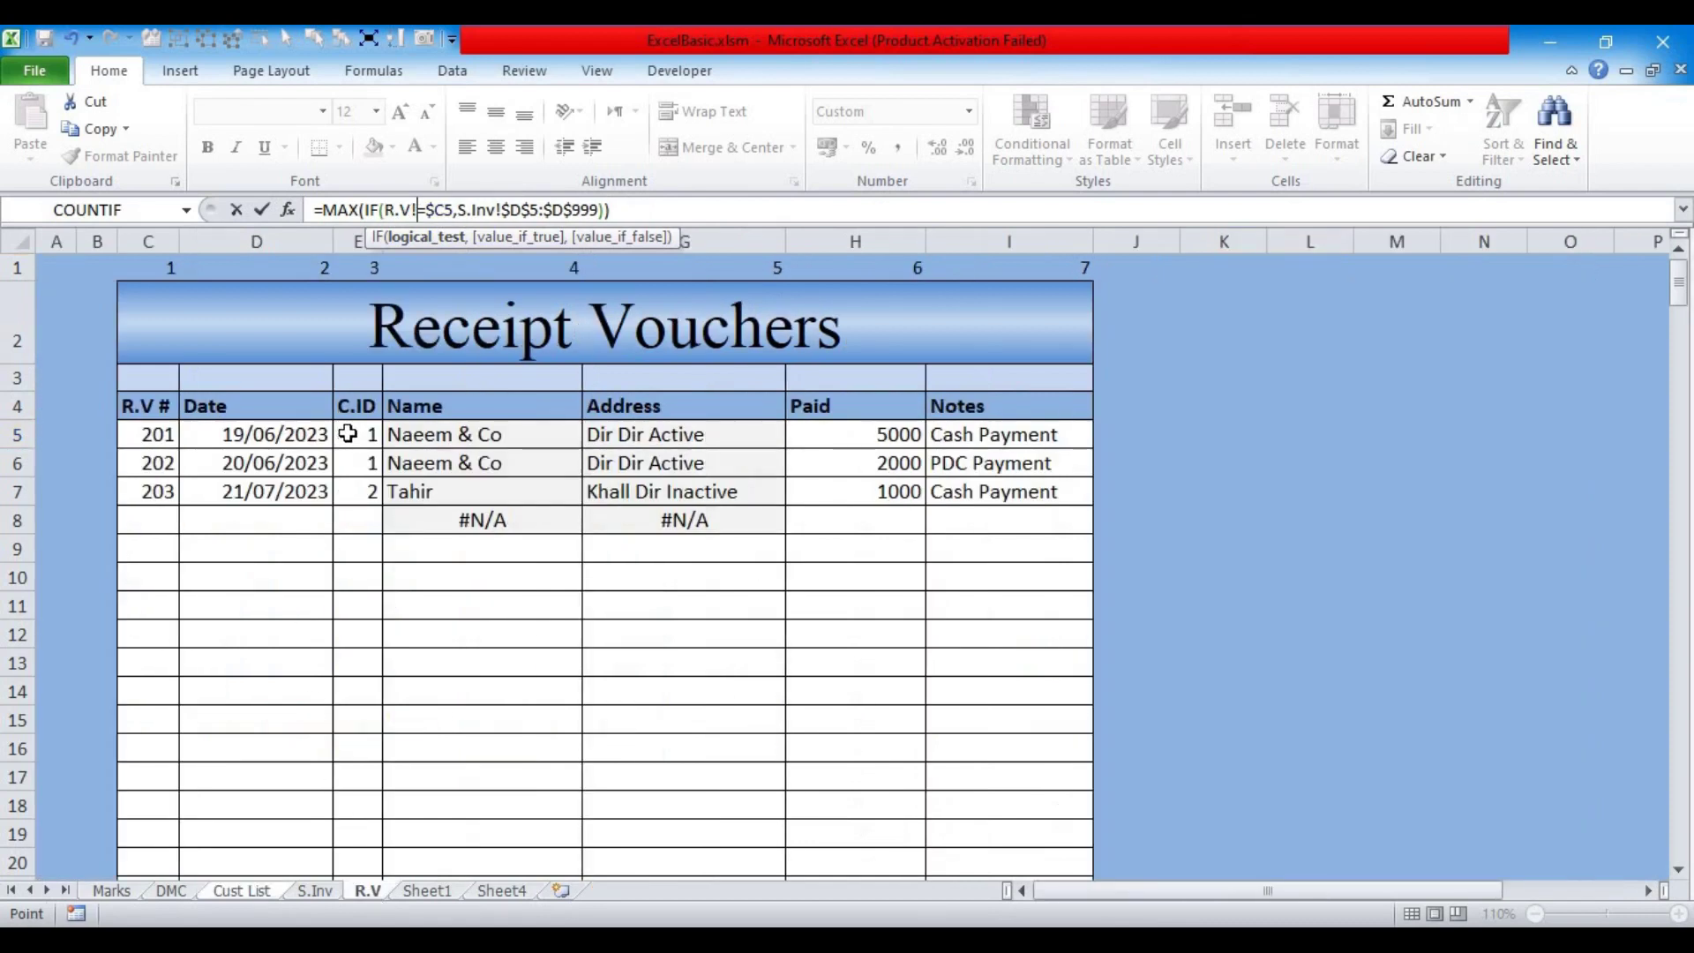
{"action": "left_click_drag", "start_coordinate": [347, 441], "coordinate": [353, 797]}
{"action": "key", "text": "BackSpace"}
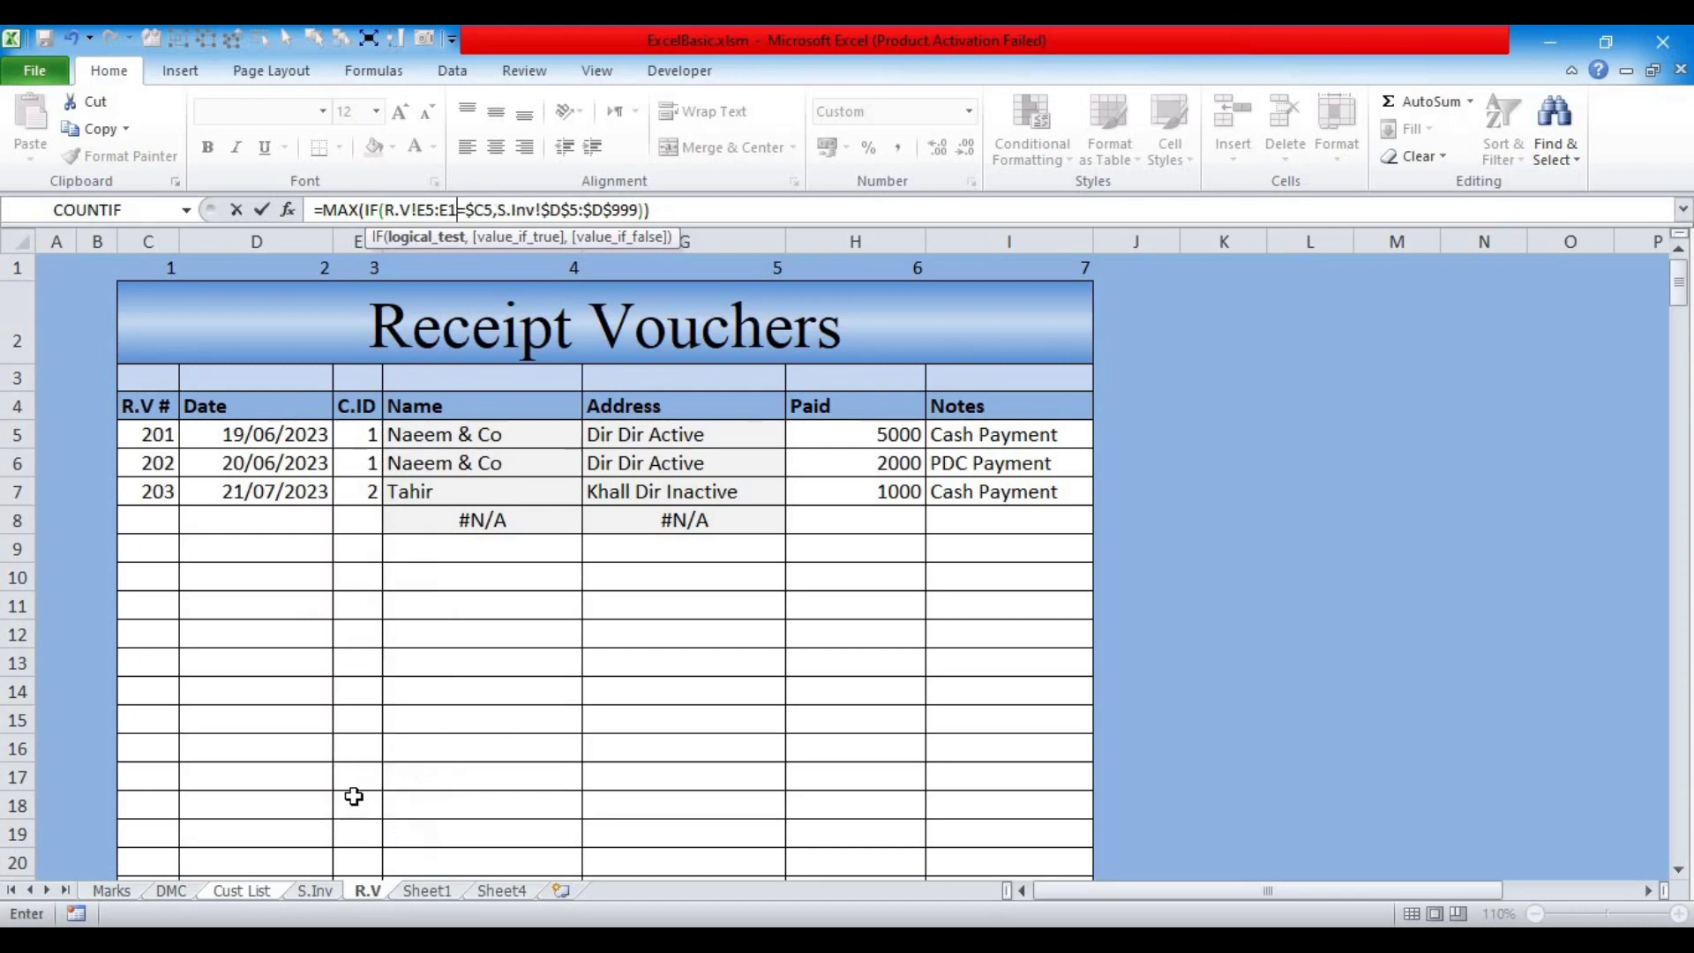
{"action": "key", "text": "BackSpace"}
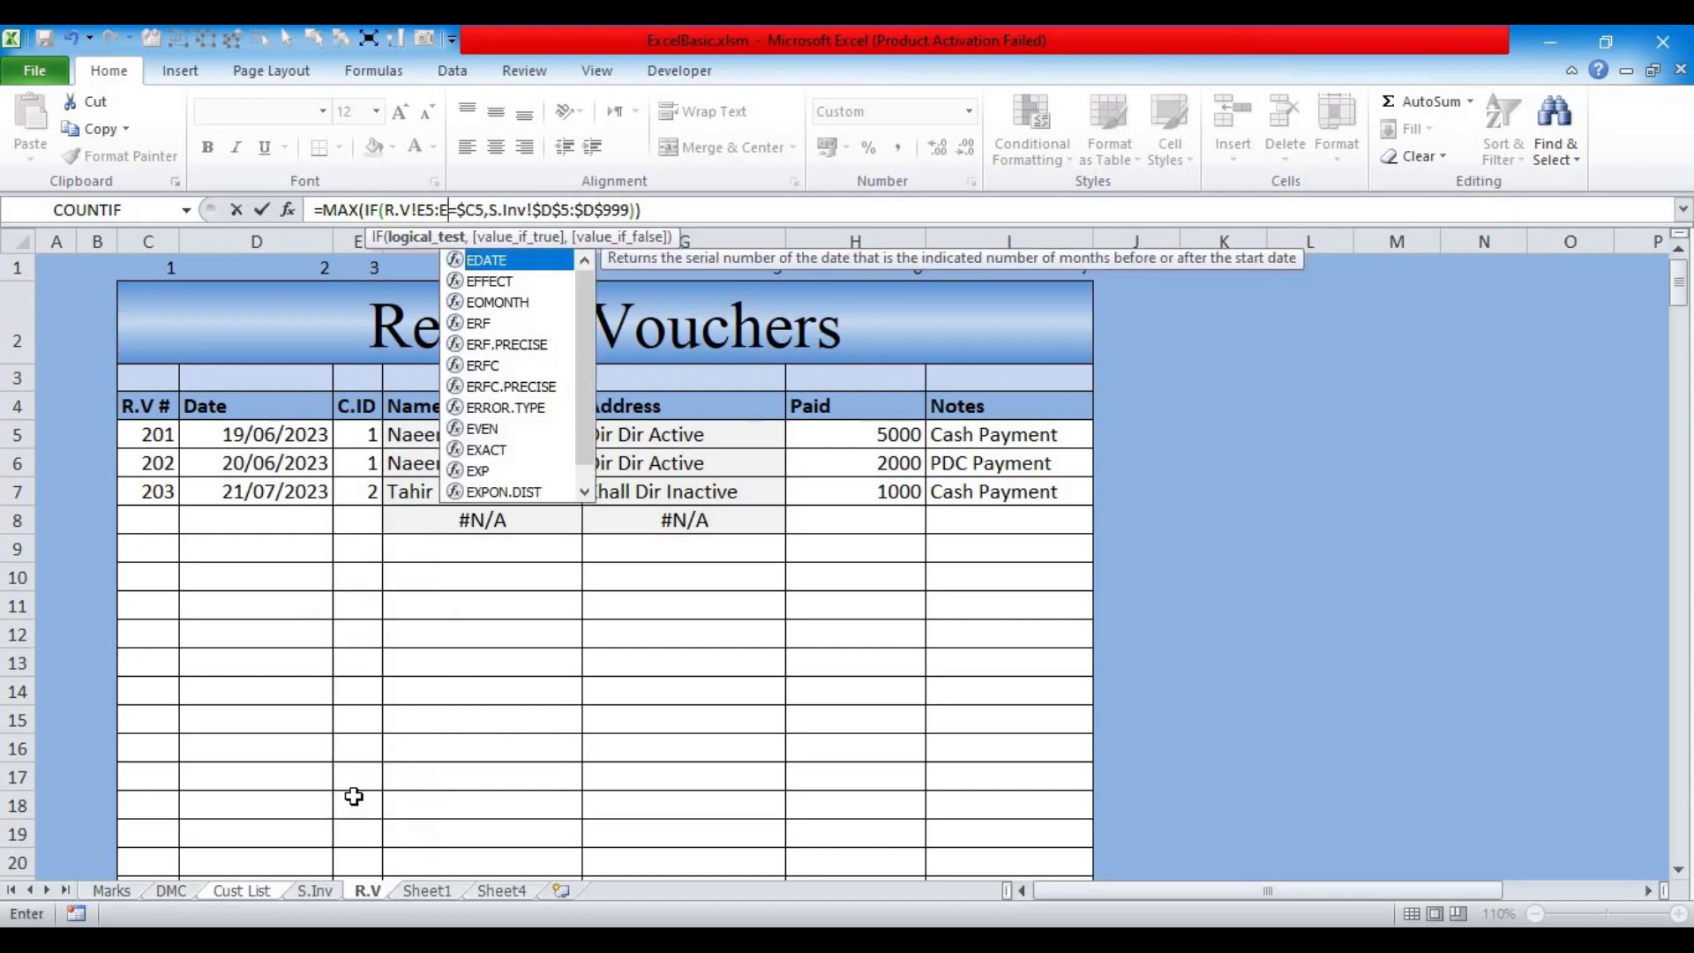
{"action": "type", "text": "999"}
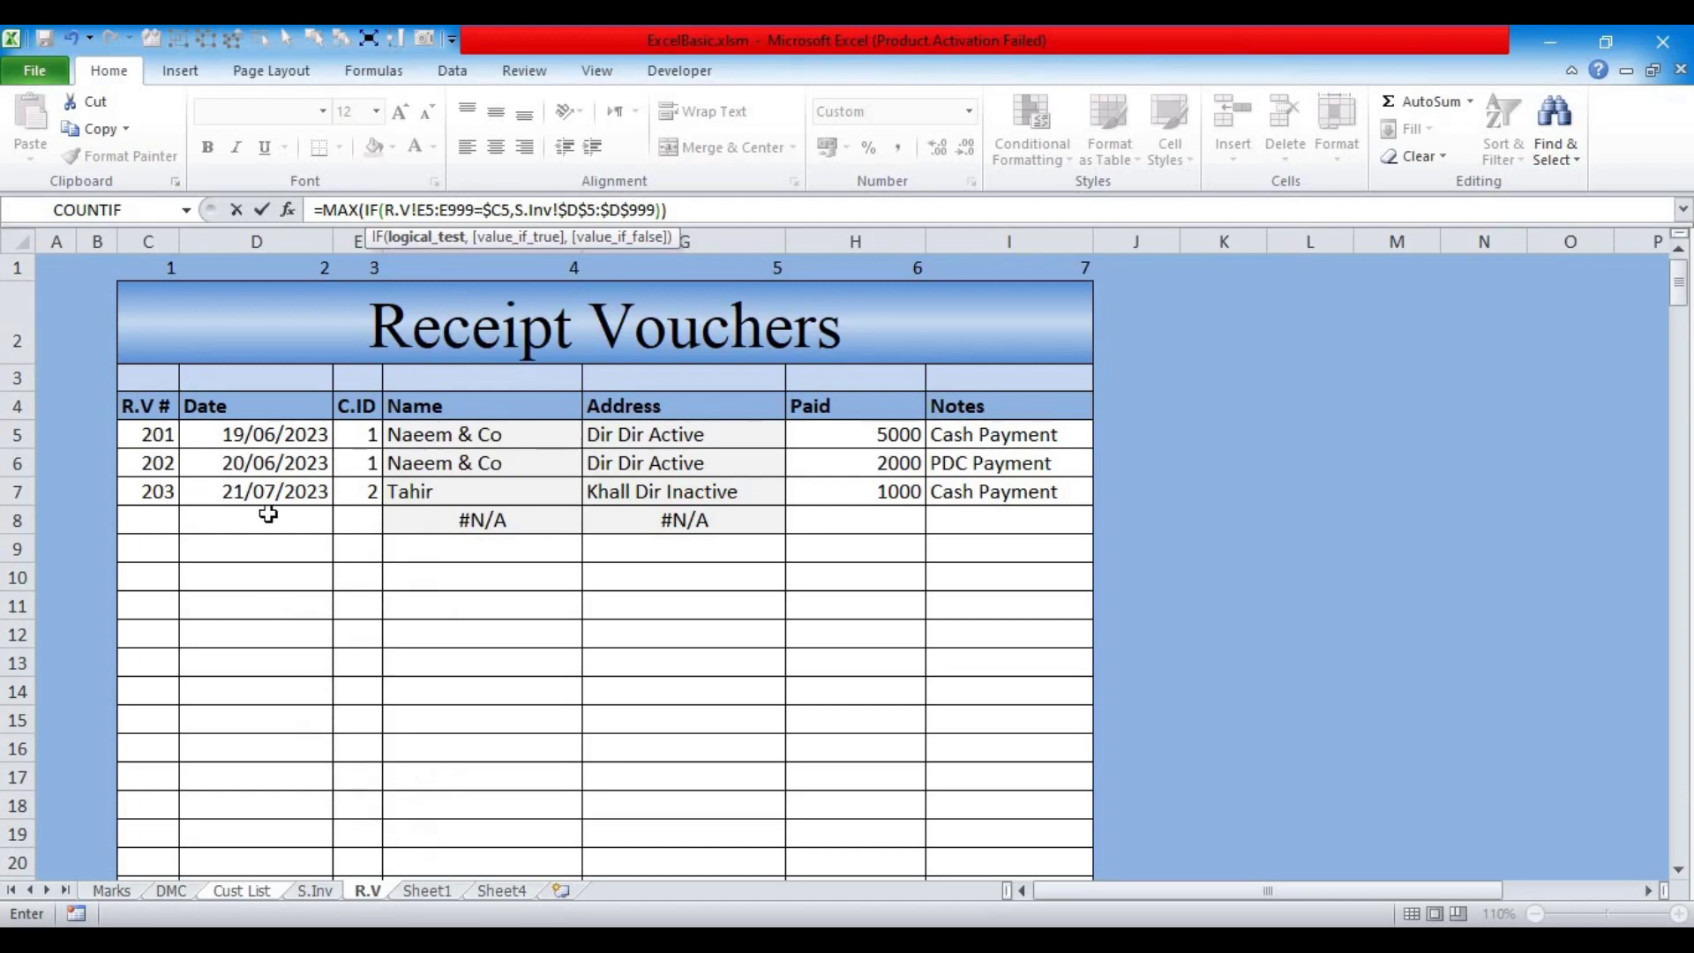
Step: Replace the S.Inv date range with R.V!D5:D999 and commit the formula
{"action": "left_click", "coordinate": [540, 236]}
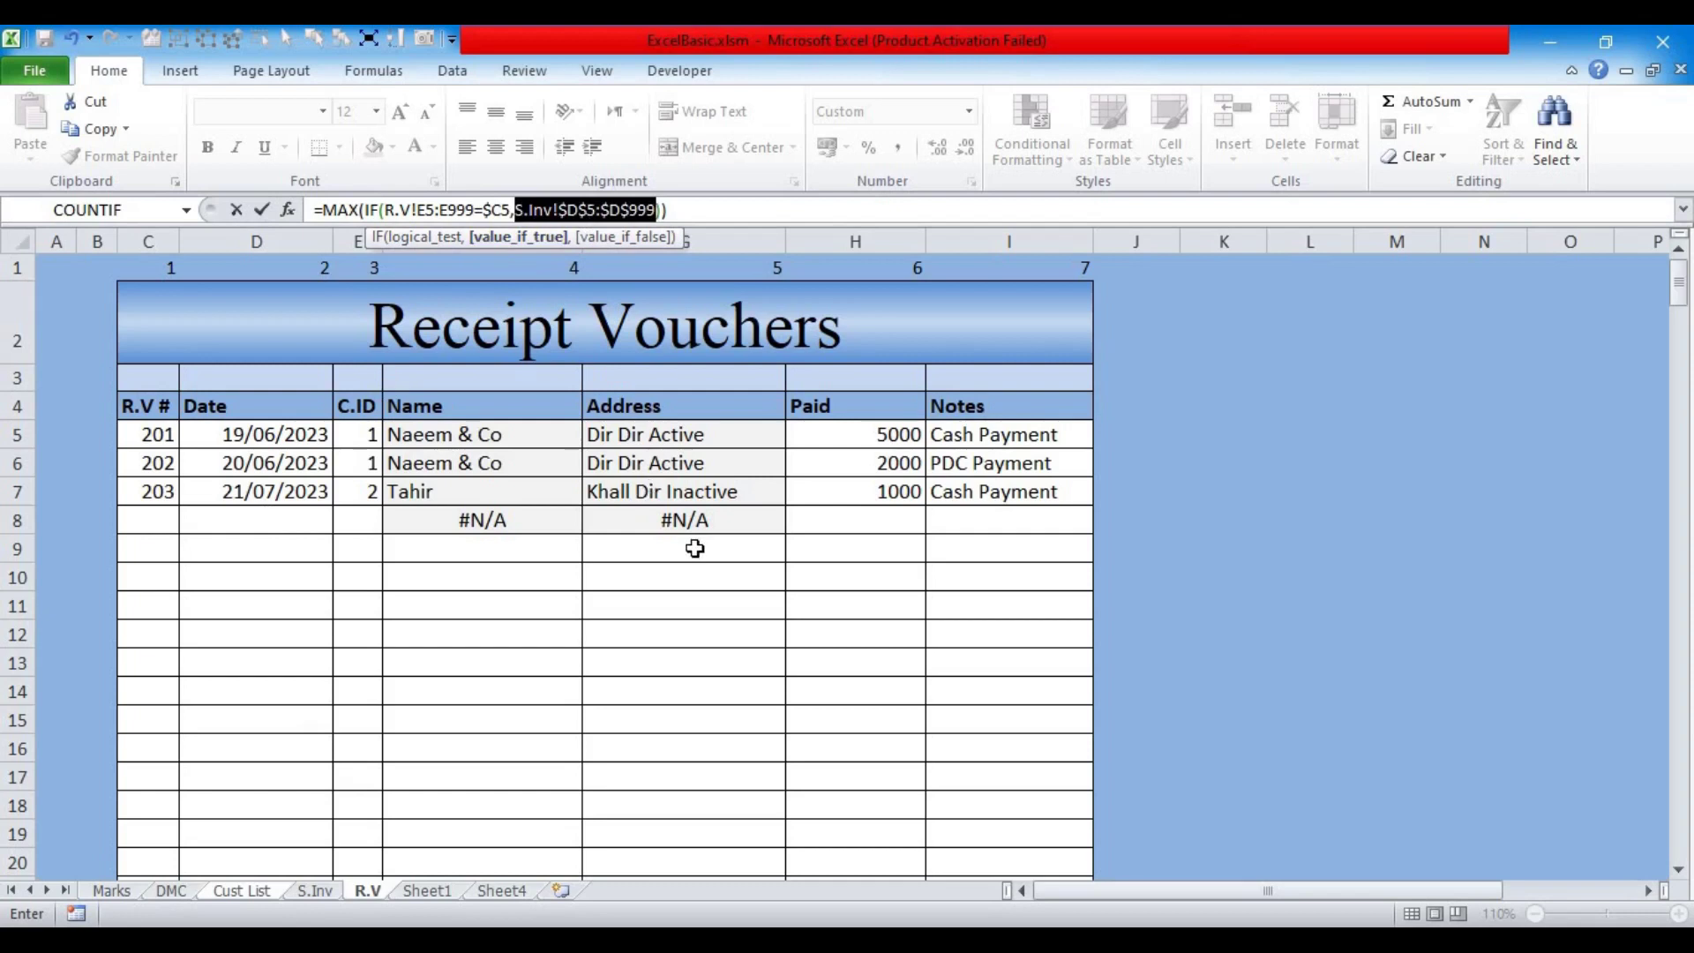
{"action": "left_click_drag", "start_coordinate": [829, 434], "coordinate": [840, 707]}
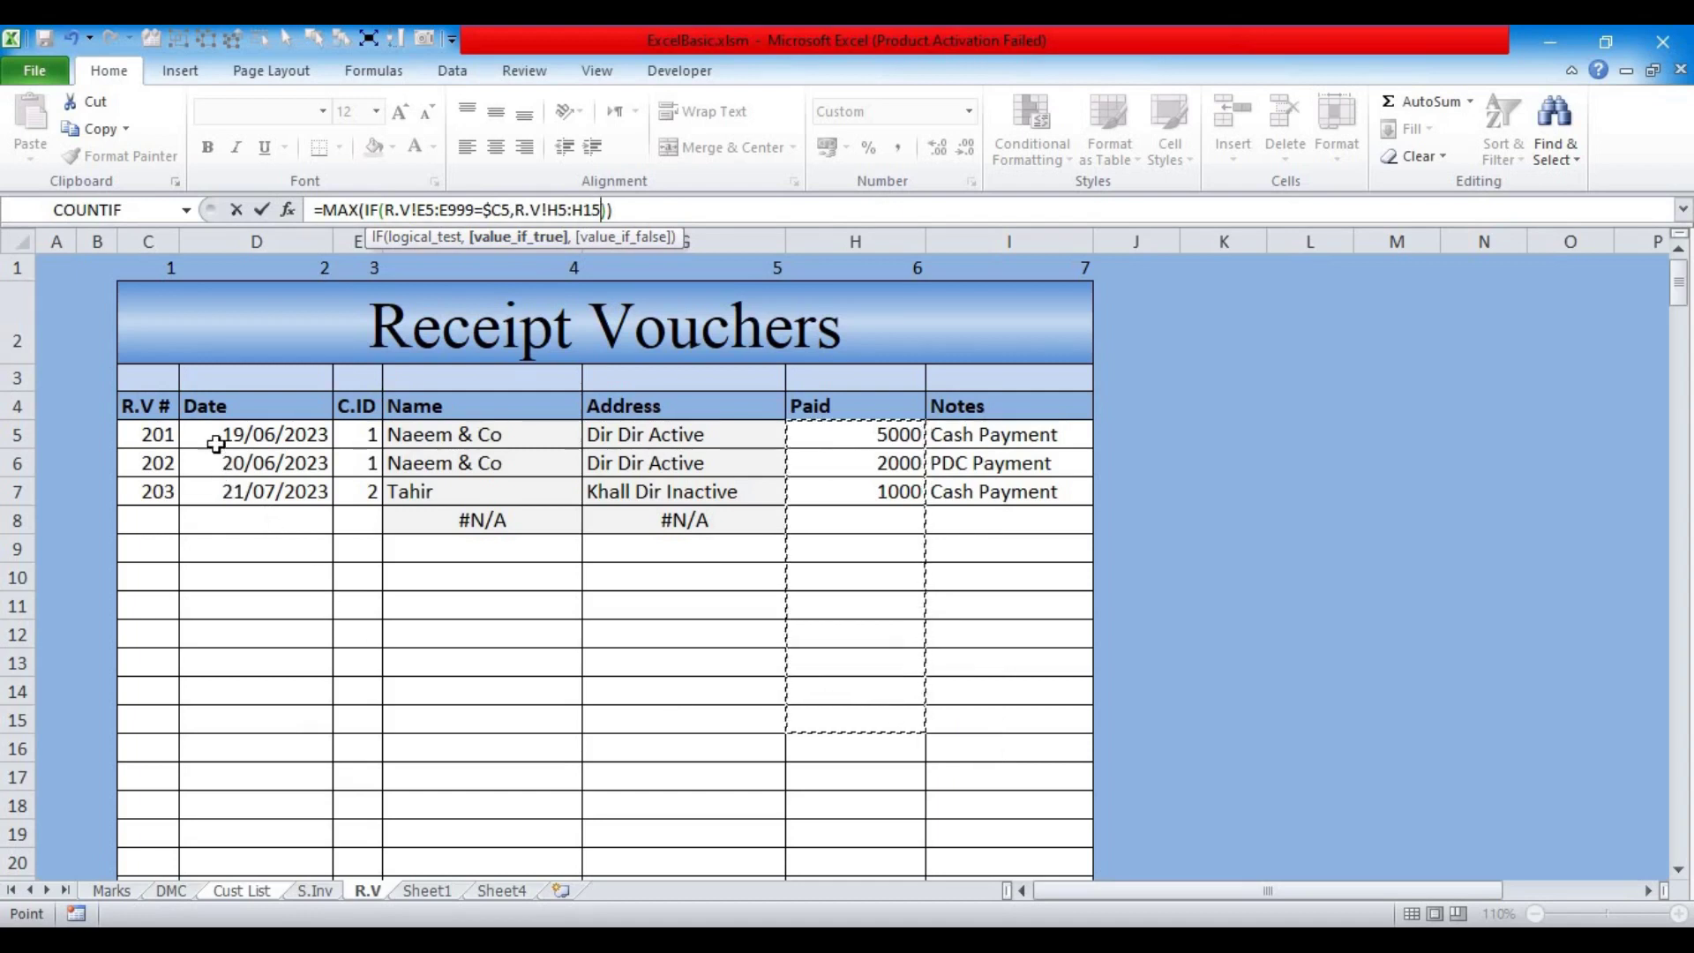
{"action": "left_click_drag", "start_coordinate": [222, 433], "coordinate": [247, 785]}
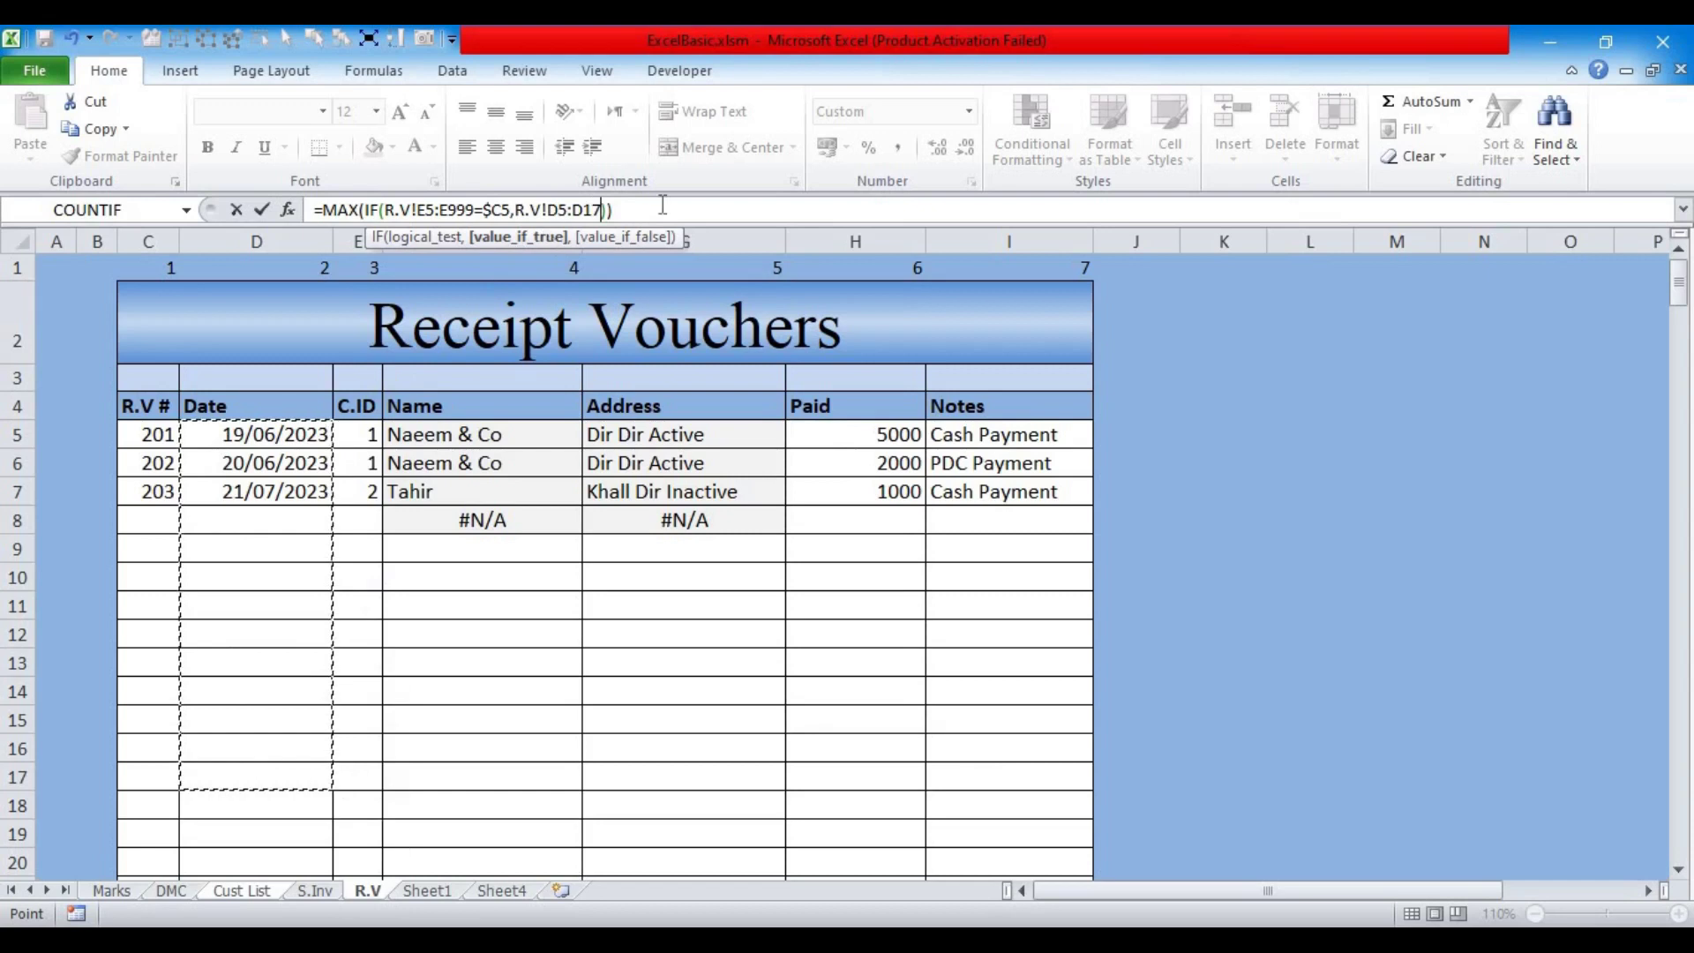
{"action": "key", "text": "BackSpace"}
{"action": "key", "text": "BackSpace"}
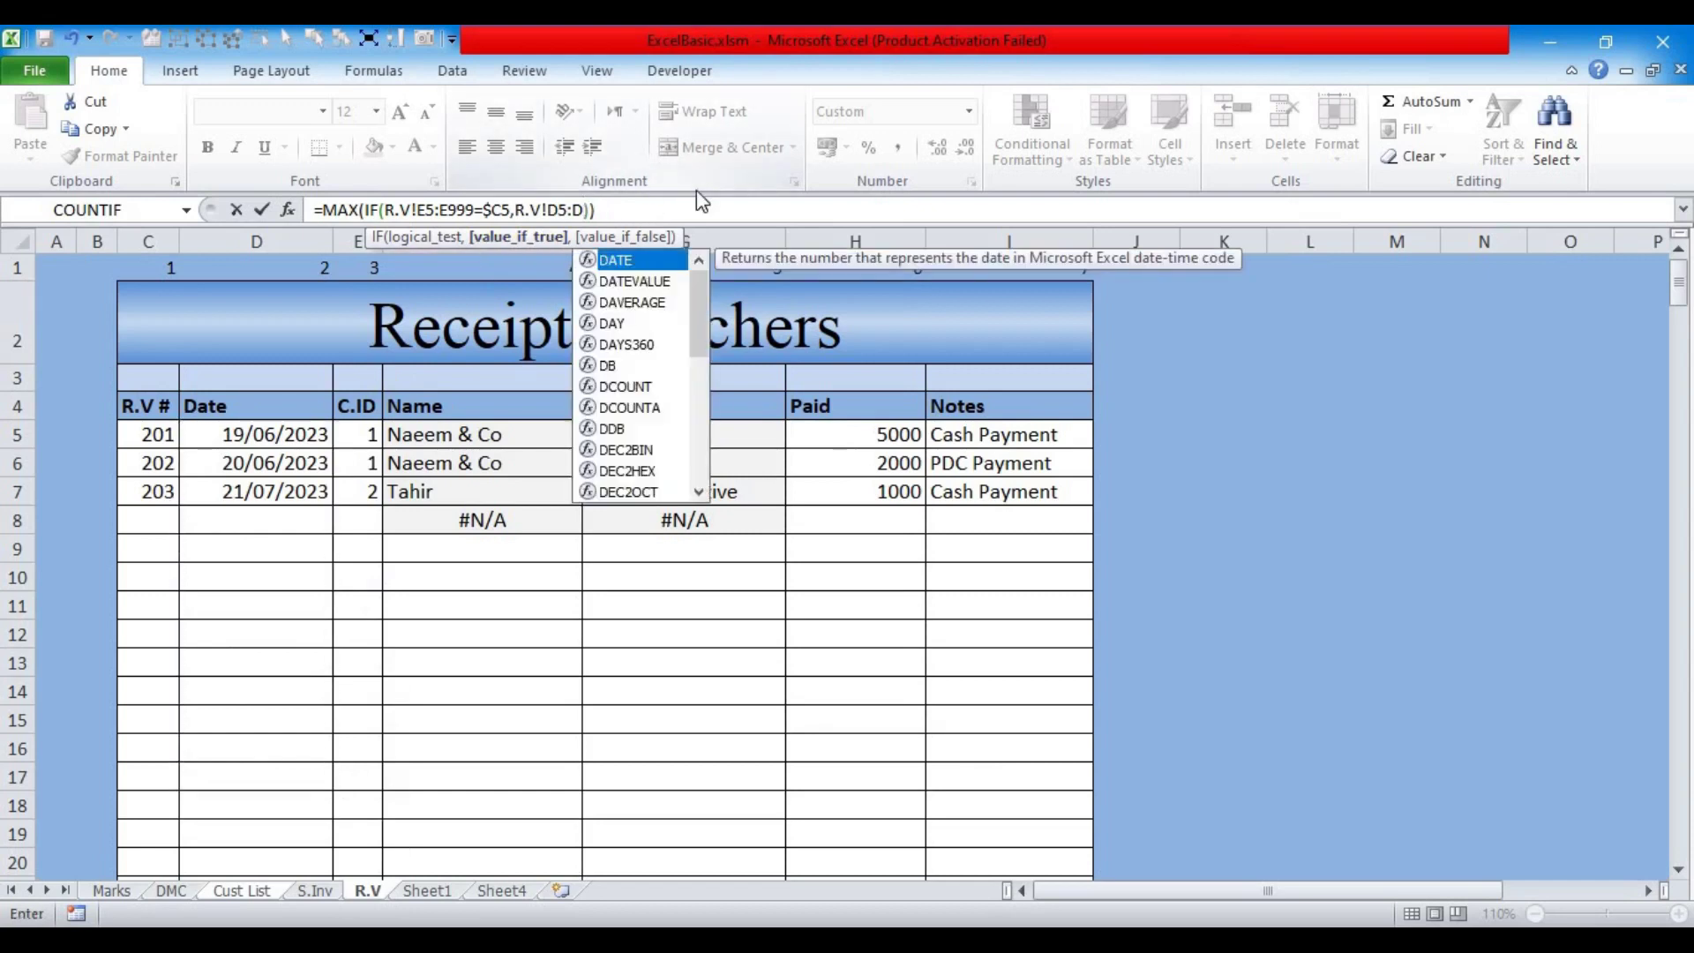
{"action": "type", "text": "999"}
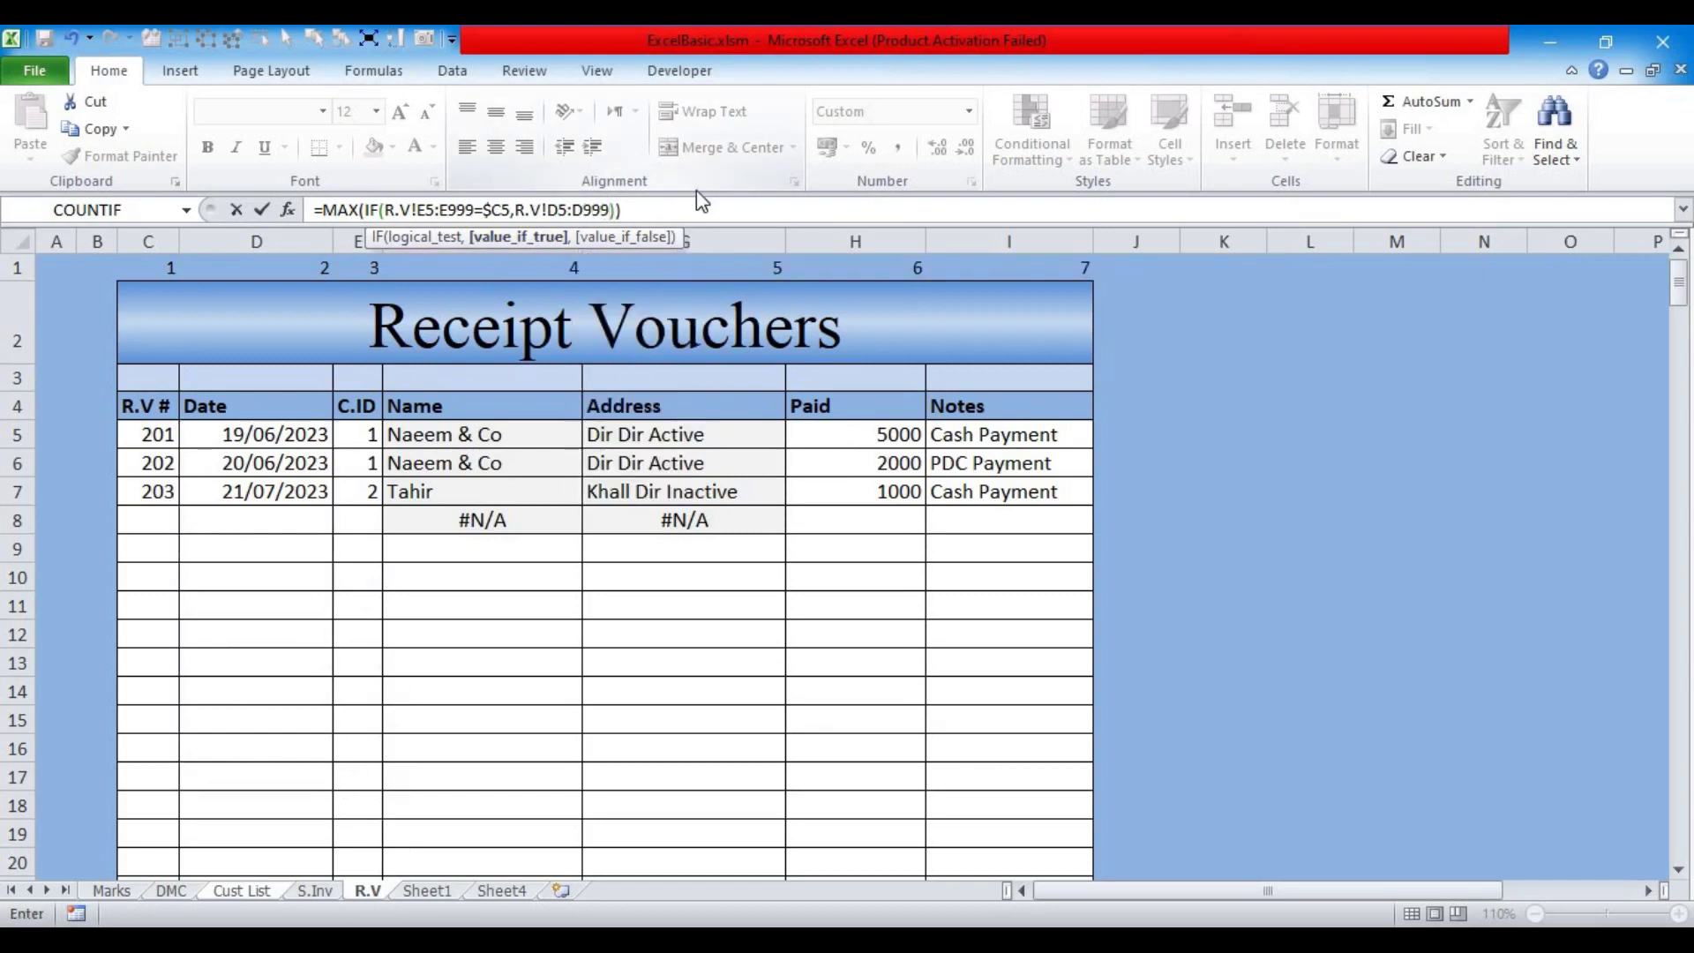
{"action": "key", "text": "ctrl+shift+Return"}
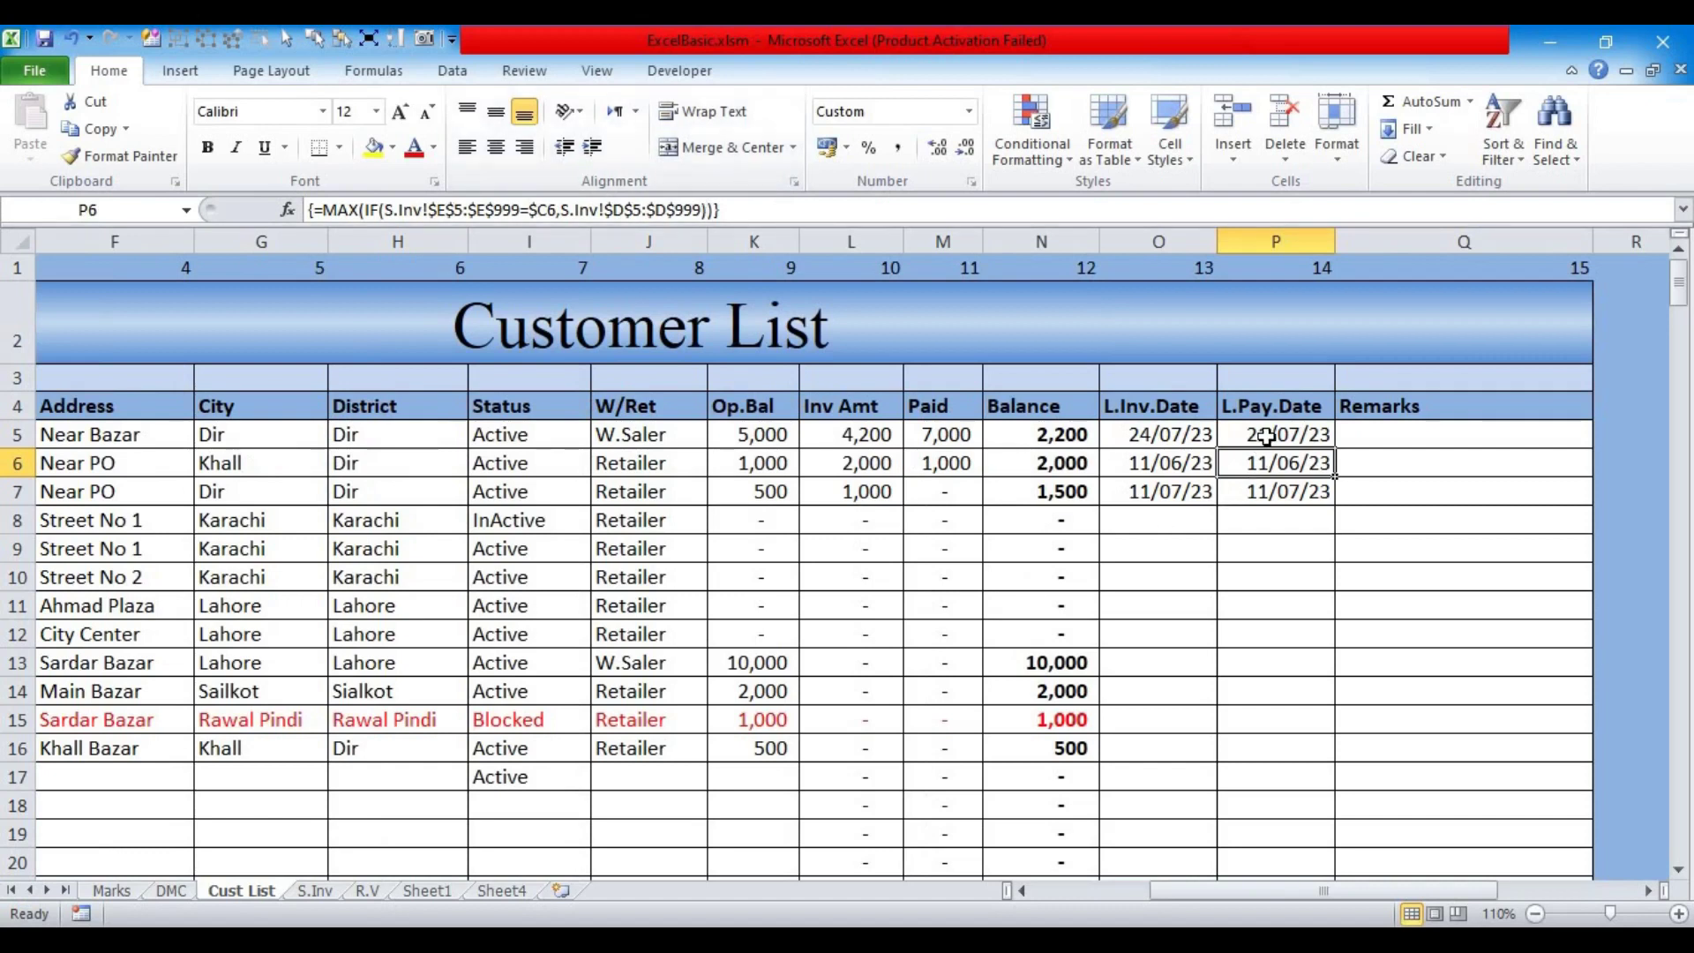
Step: Re-enter P5 as an array formula showing 20/06/23 and fill it down L.Pay.Date
{"action": "left_click", "coordinate": [1267, 436]}
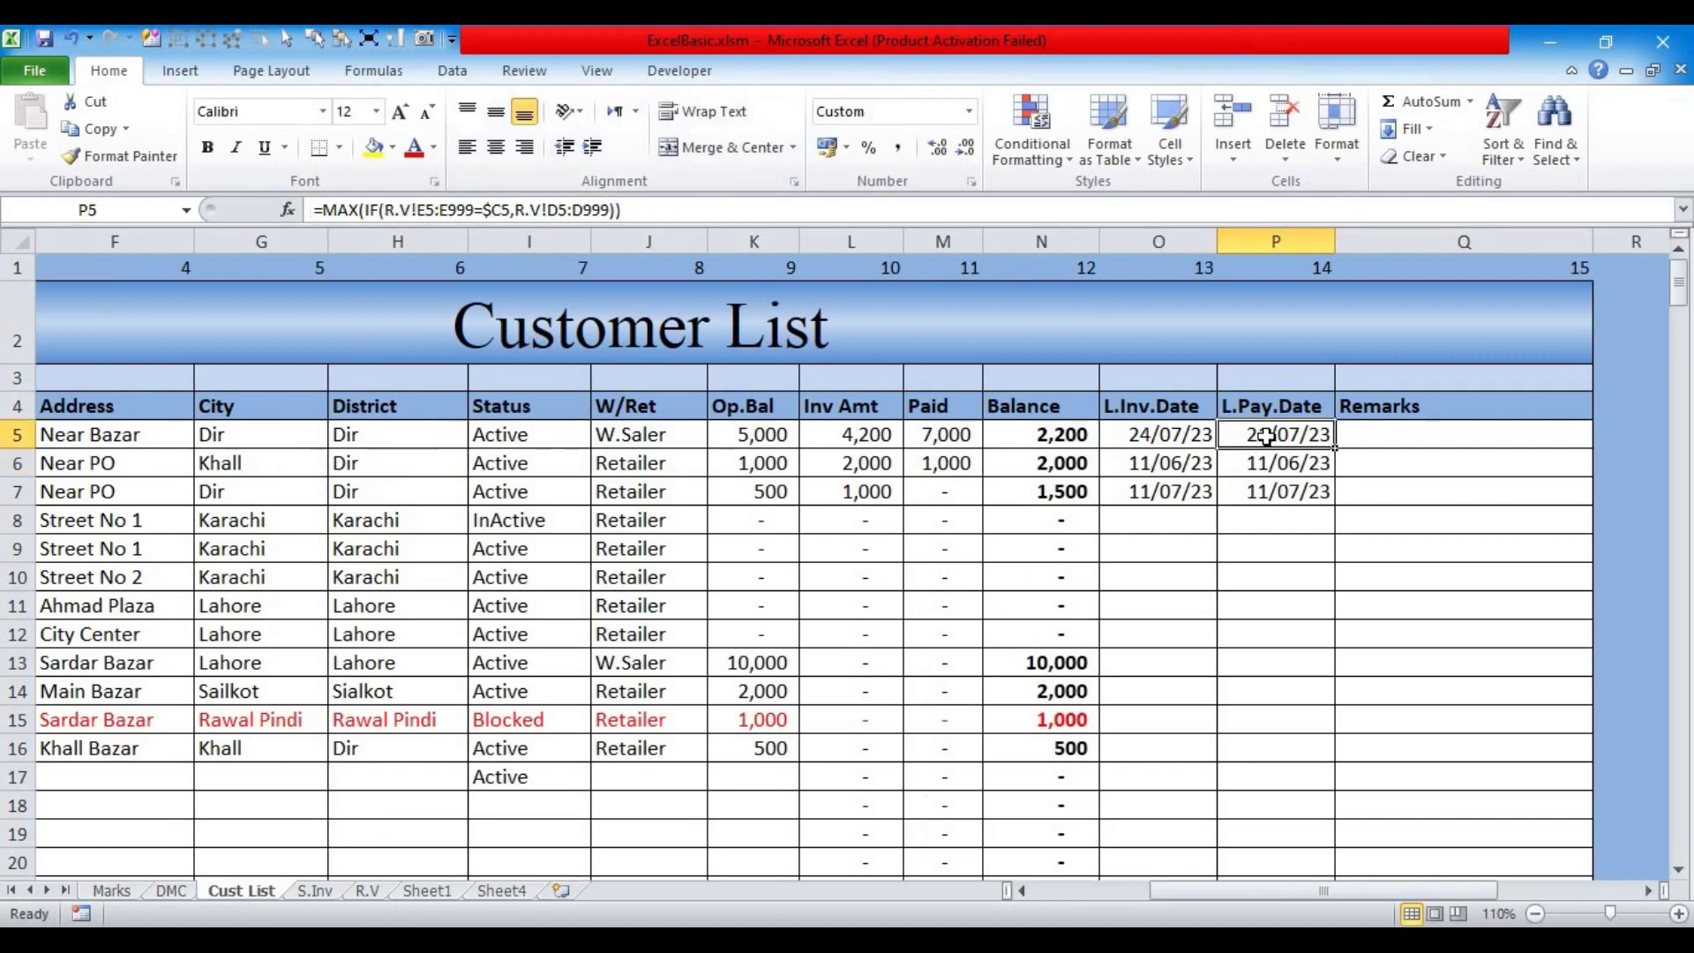
{"action": "left_click", "coordinate": [569, 211]}
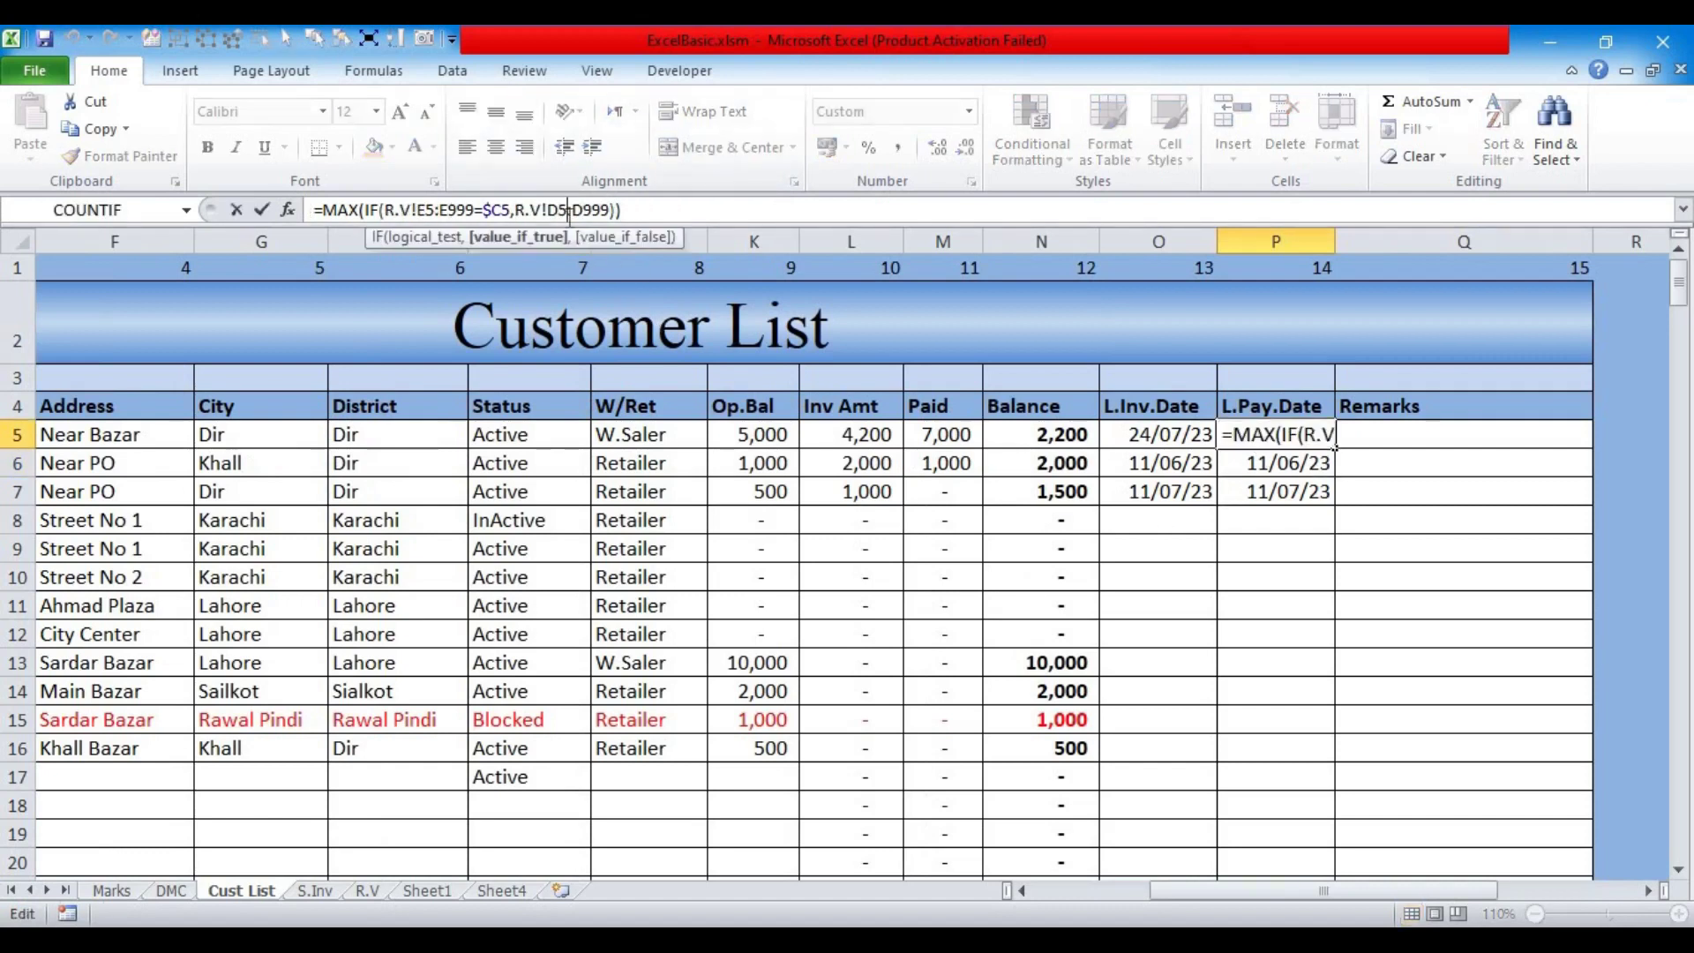
{"action": "key", "text": "ctrl+shift+Return"}
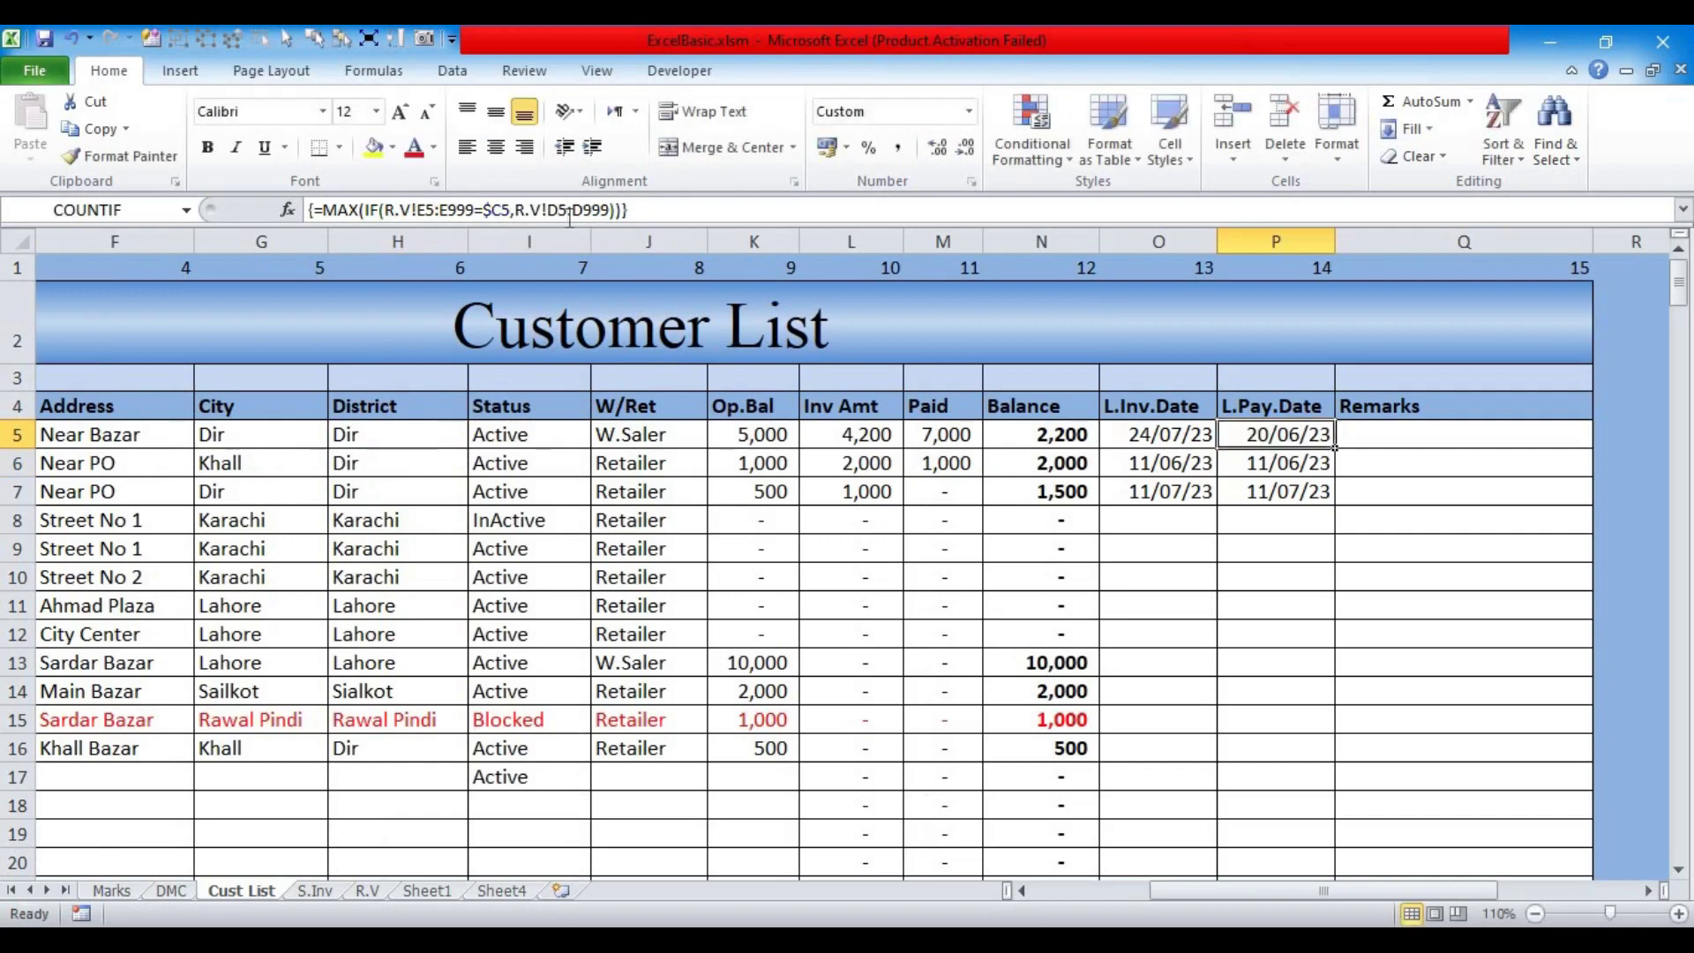
{"action": "double_click", "coordinate": [1332, 450]}
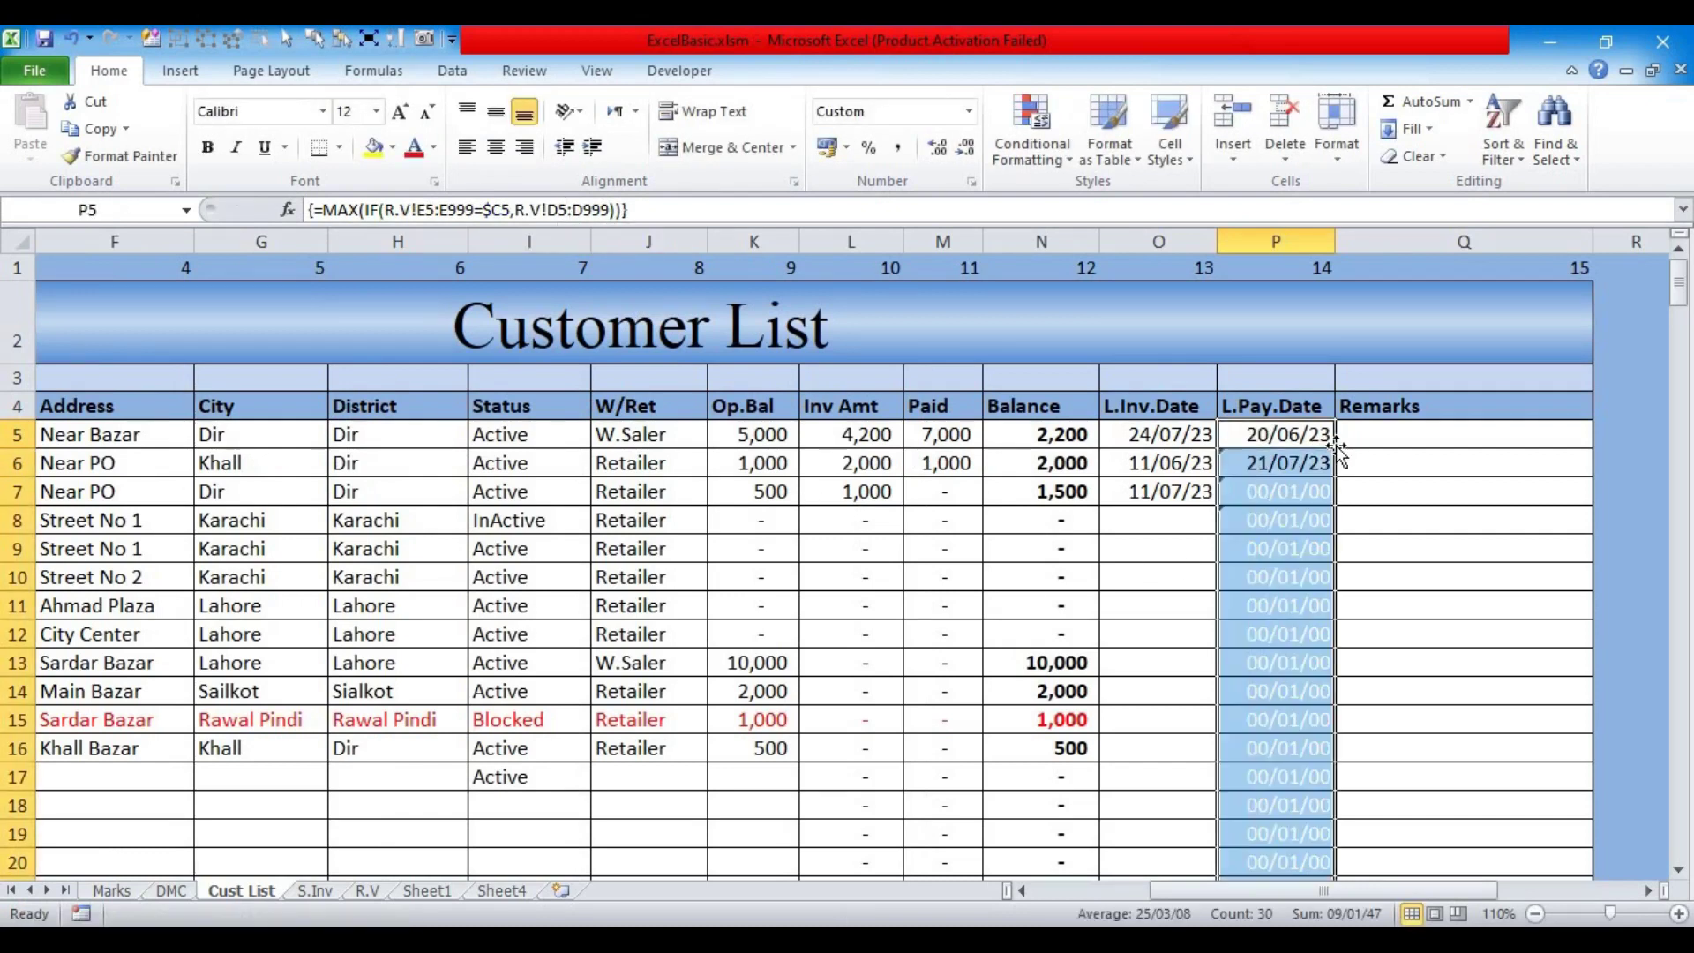
{"action": "left_click", "coordinate": [1257, 441]}
Step: Open the R.V sheet and check the 20/06/2023 payment date in D6
{"action": "left_click_drag", "start_coordinate": [1244, 893], "coordinate": [1183, 896]}
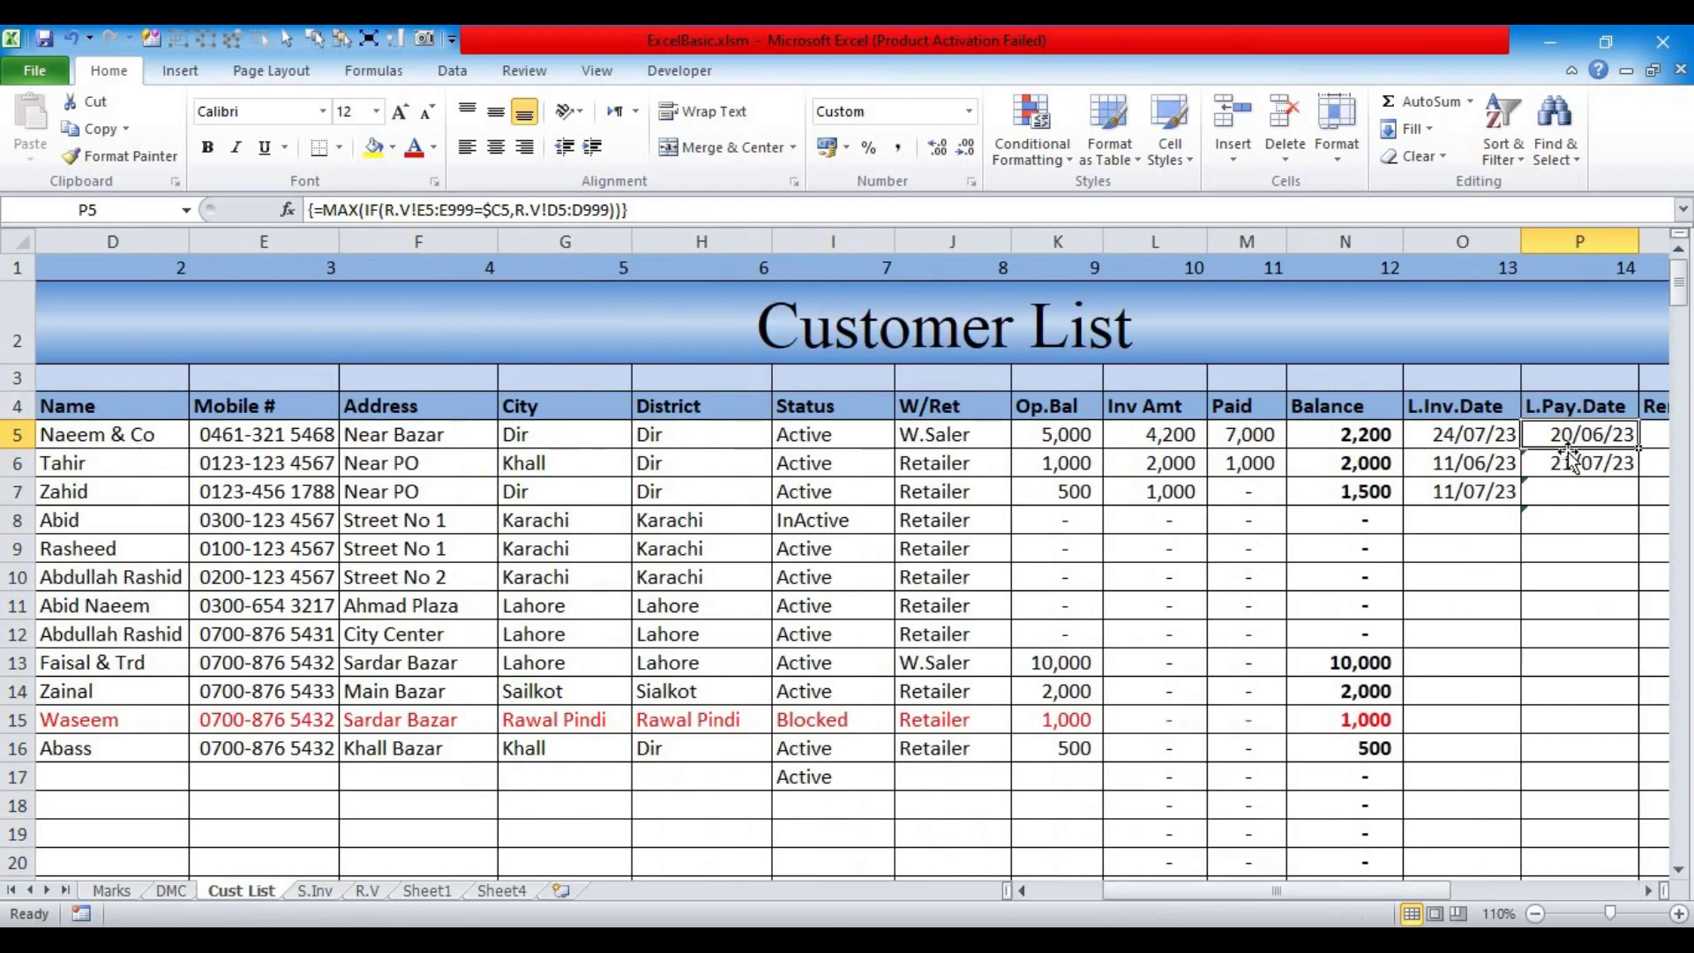
{"action": "left_click_drag", "start_coordinate": [1061, 891], "coordinate": [1240, 891]}
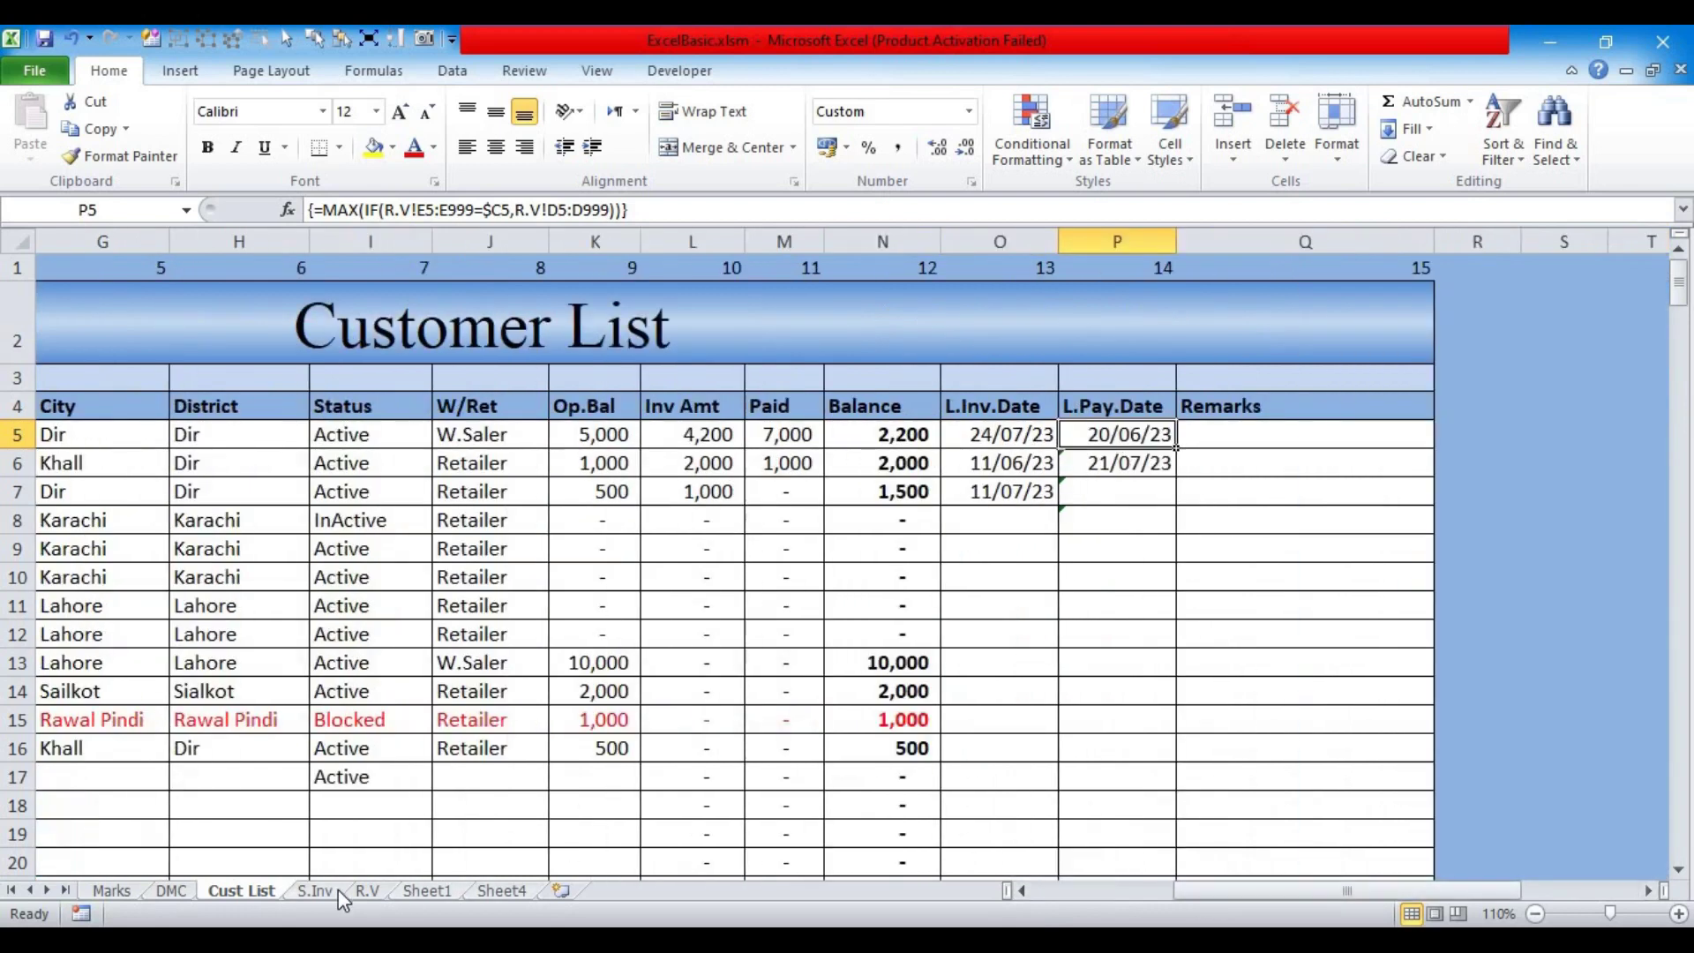
{"action": "left_click", "coordinate": [369, 891]}
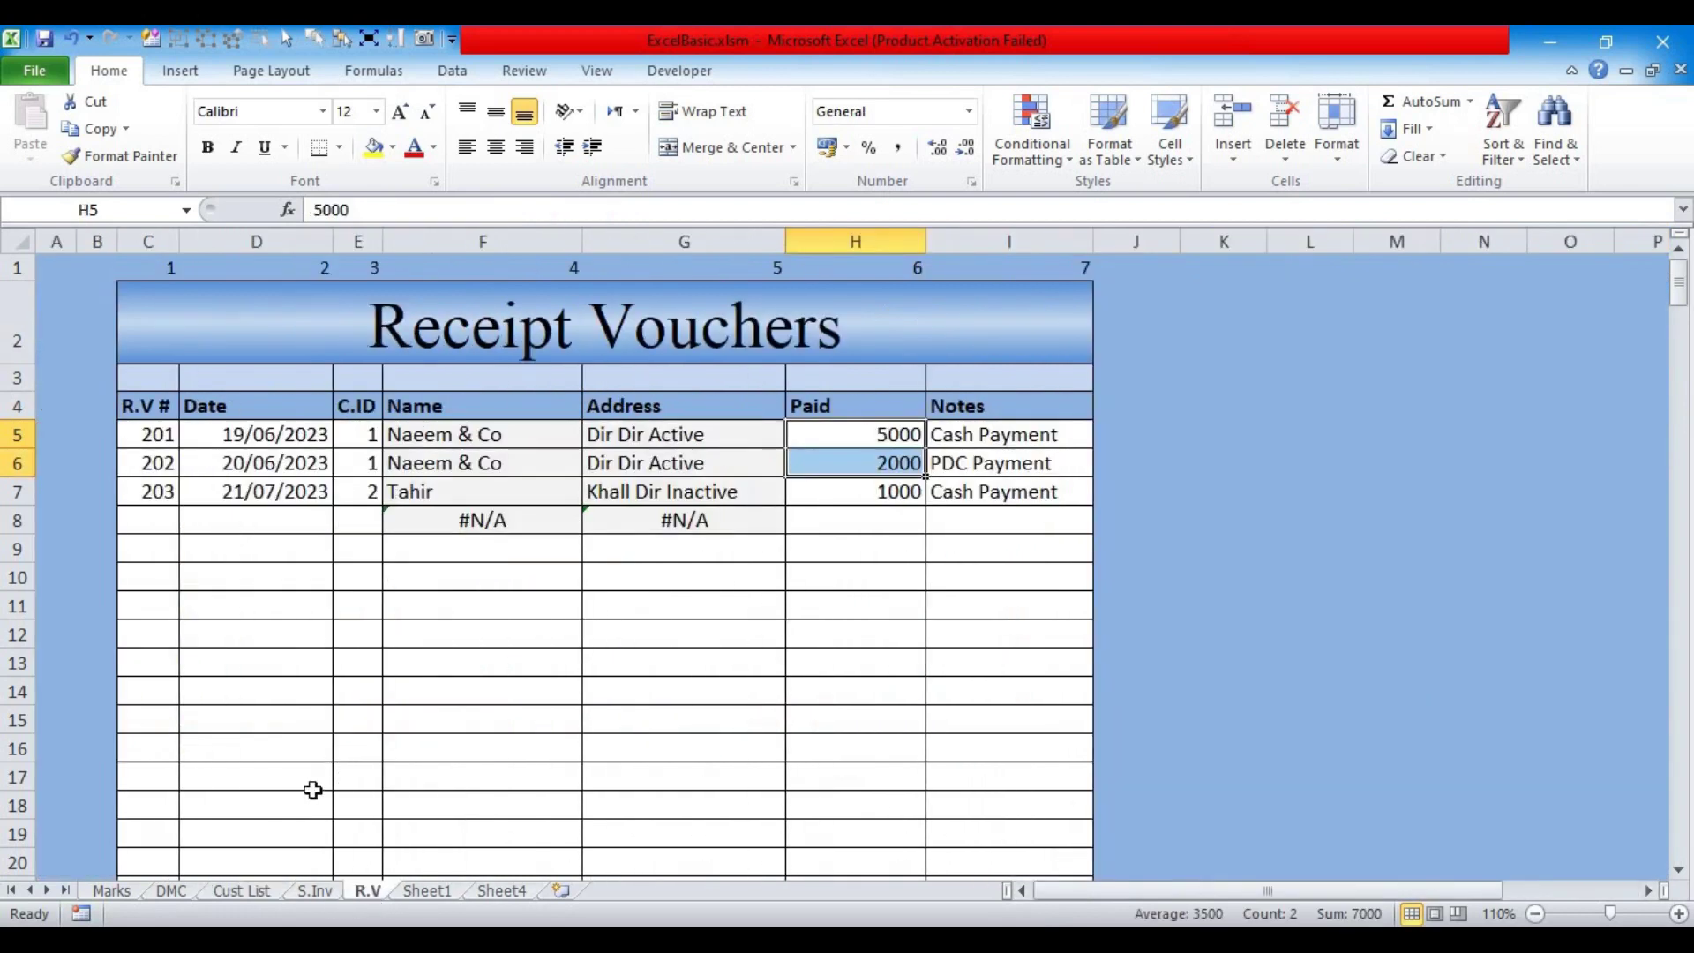
{"action": "left_click", "coordinate": [213, 464]}
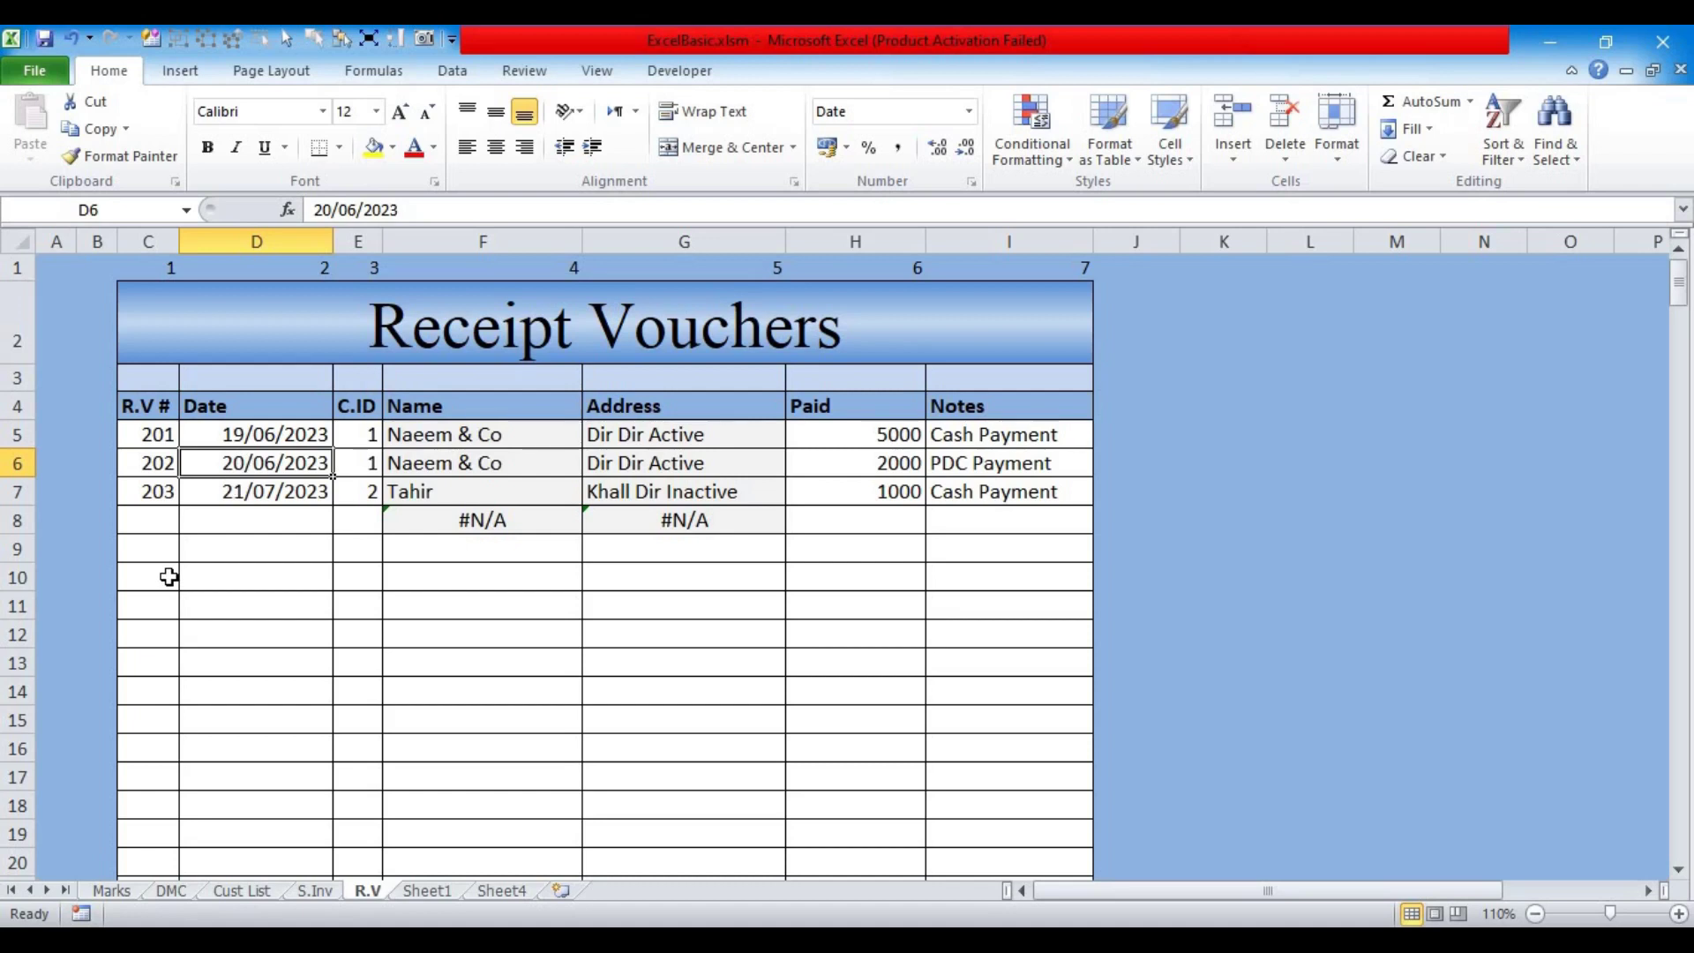
Step: Enter 24/07/2023 as the R.V date for vouchers 202 and 203
{"action": "type", "text": "24/07/2023"}
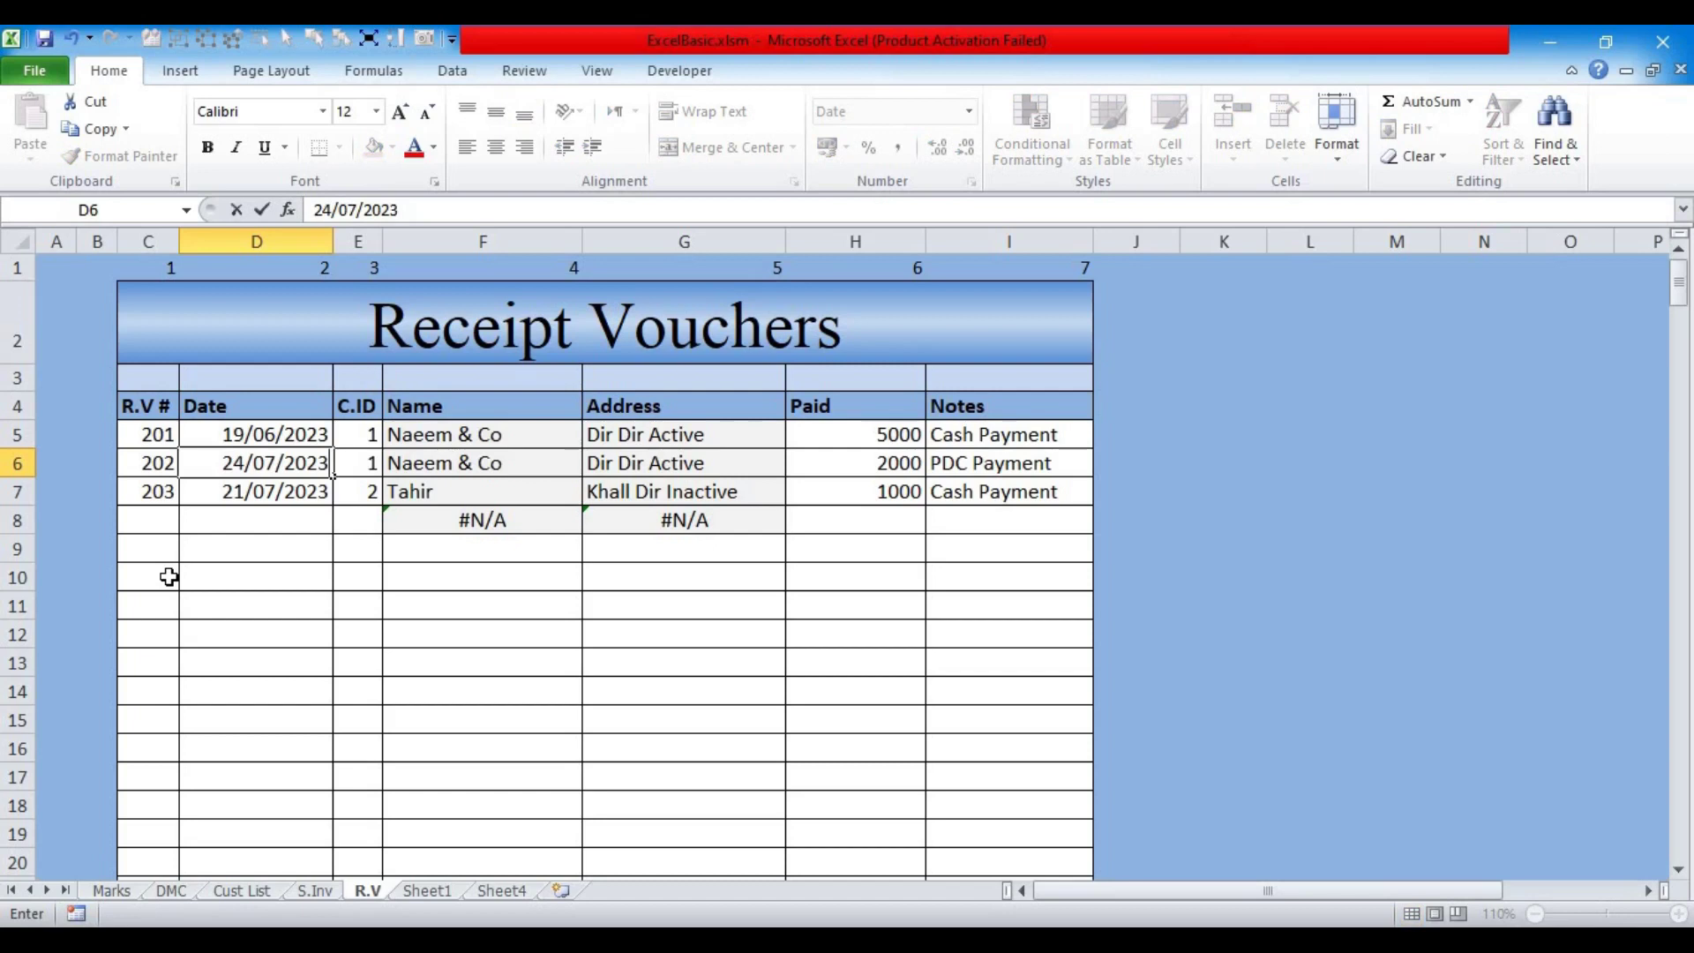
{"action": "key", "text": "Return"}
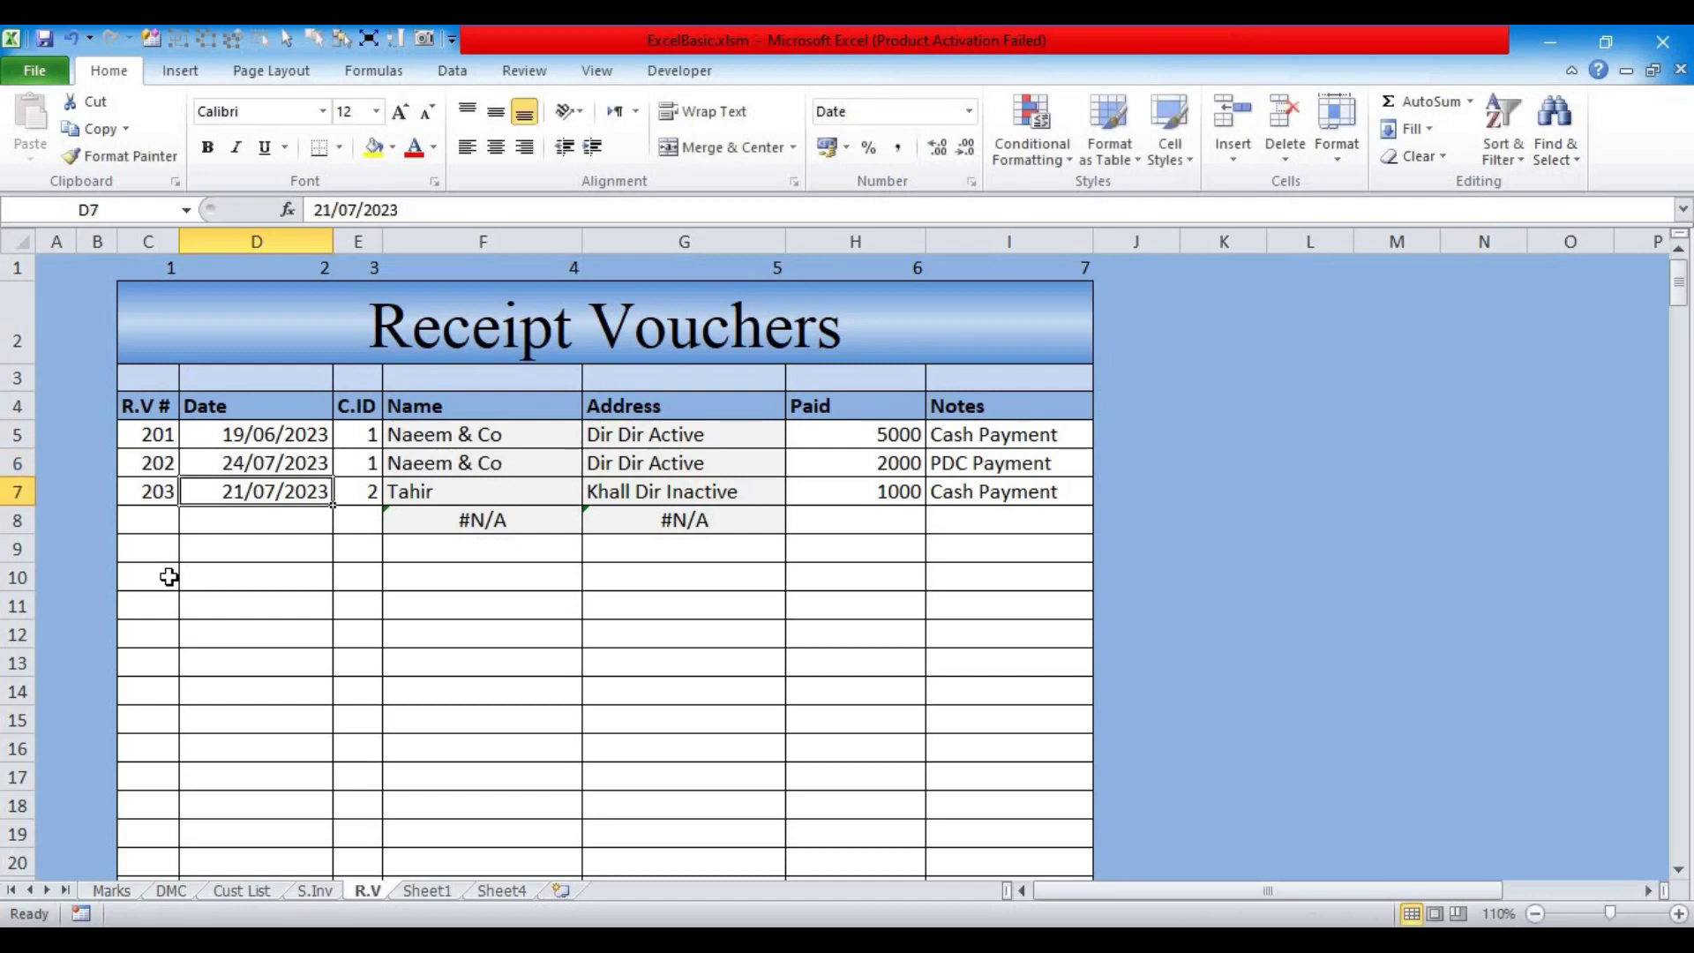
{"action": "type", "text": "24/07/2023"}
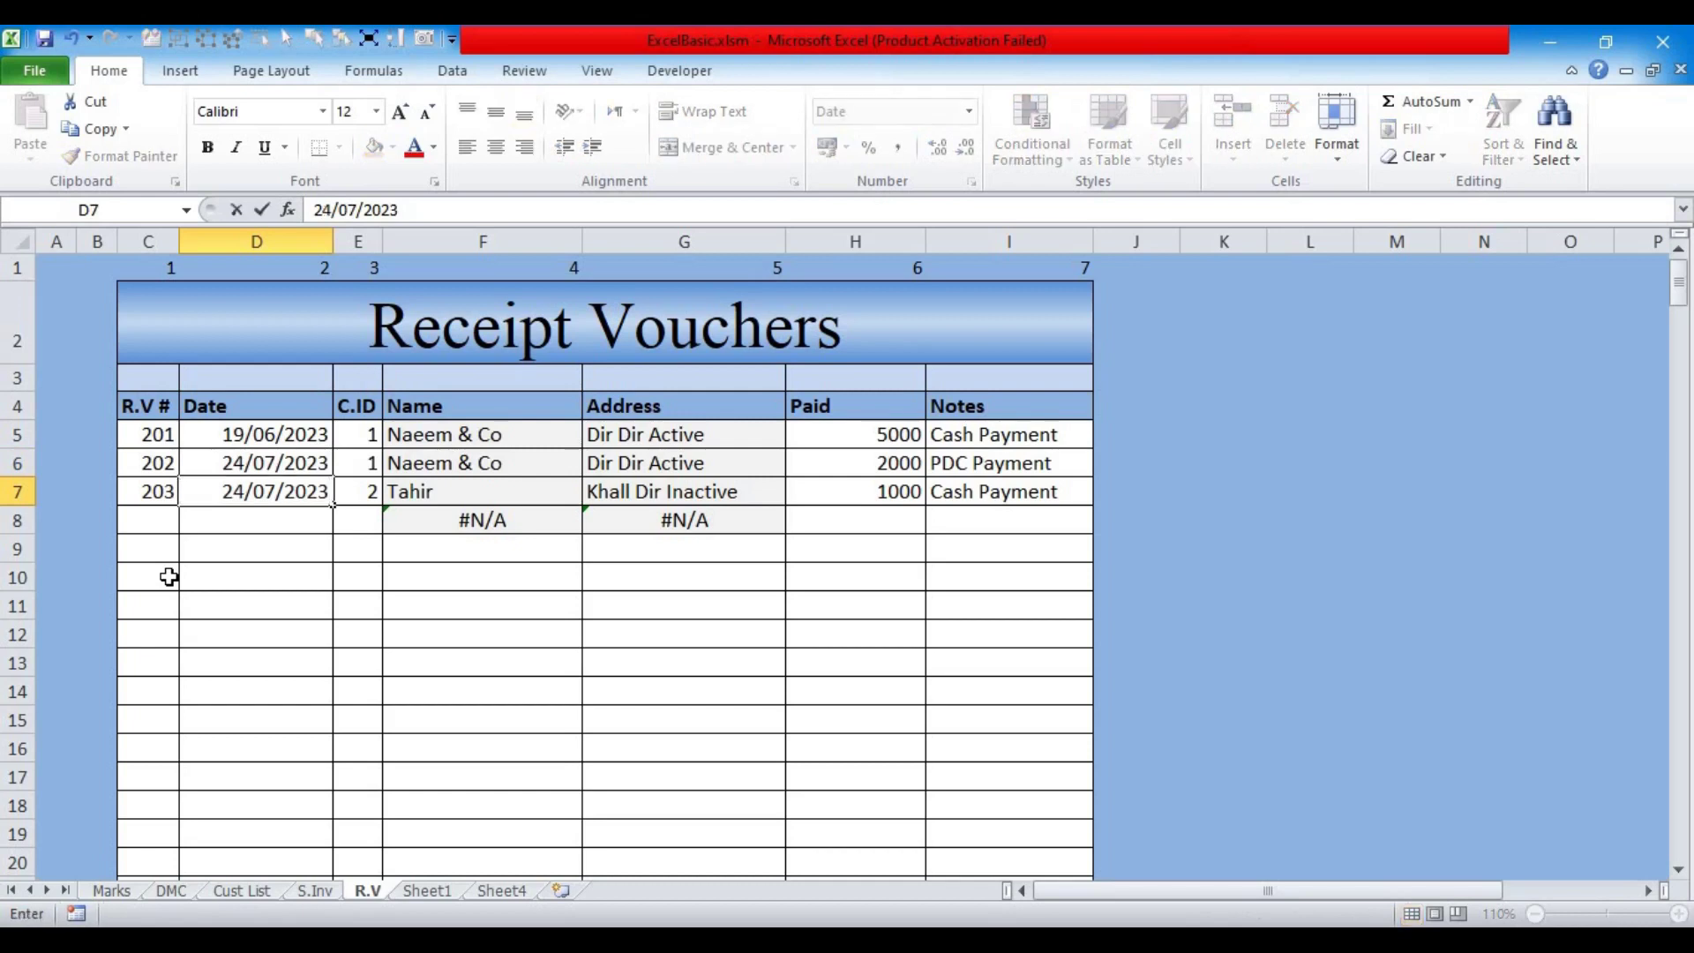
{"action": "key", "text": "Return"}
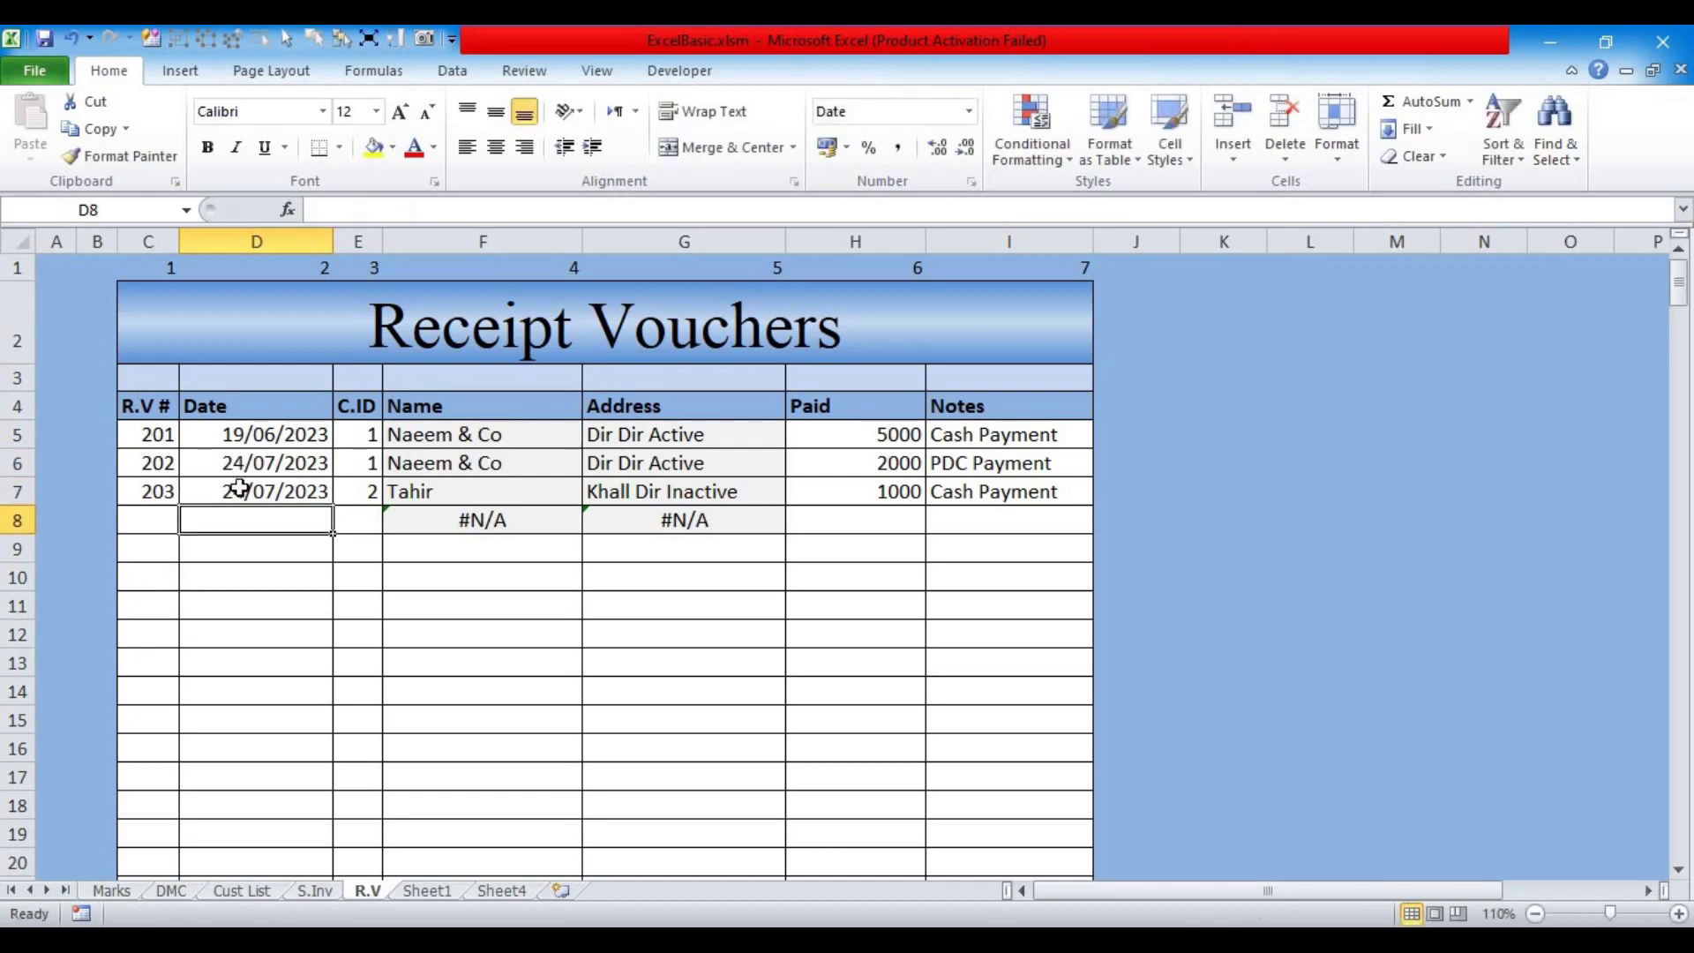
Step: Correct voucher 203's date in D7 to 25/07/2023
{"action": "left_click", "coordinate": [244, 488]}
{"action": "left_click", "coordinate": [333, 210]}
{"action": "key", "text": "BackSpace"}
{"action": "type", "text": "5"}
{"action": "key", "text": "Return"}
Step: On Cust List, narrow the Balance and Inv Amt columns and autofit Paid so amounts show fully
{"action": "left_click", "coordinate": [240, 889]}
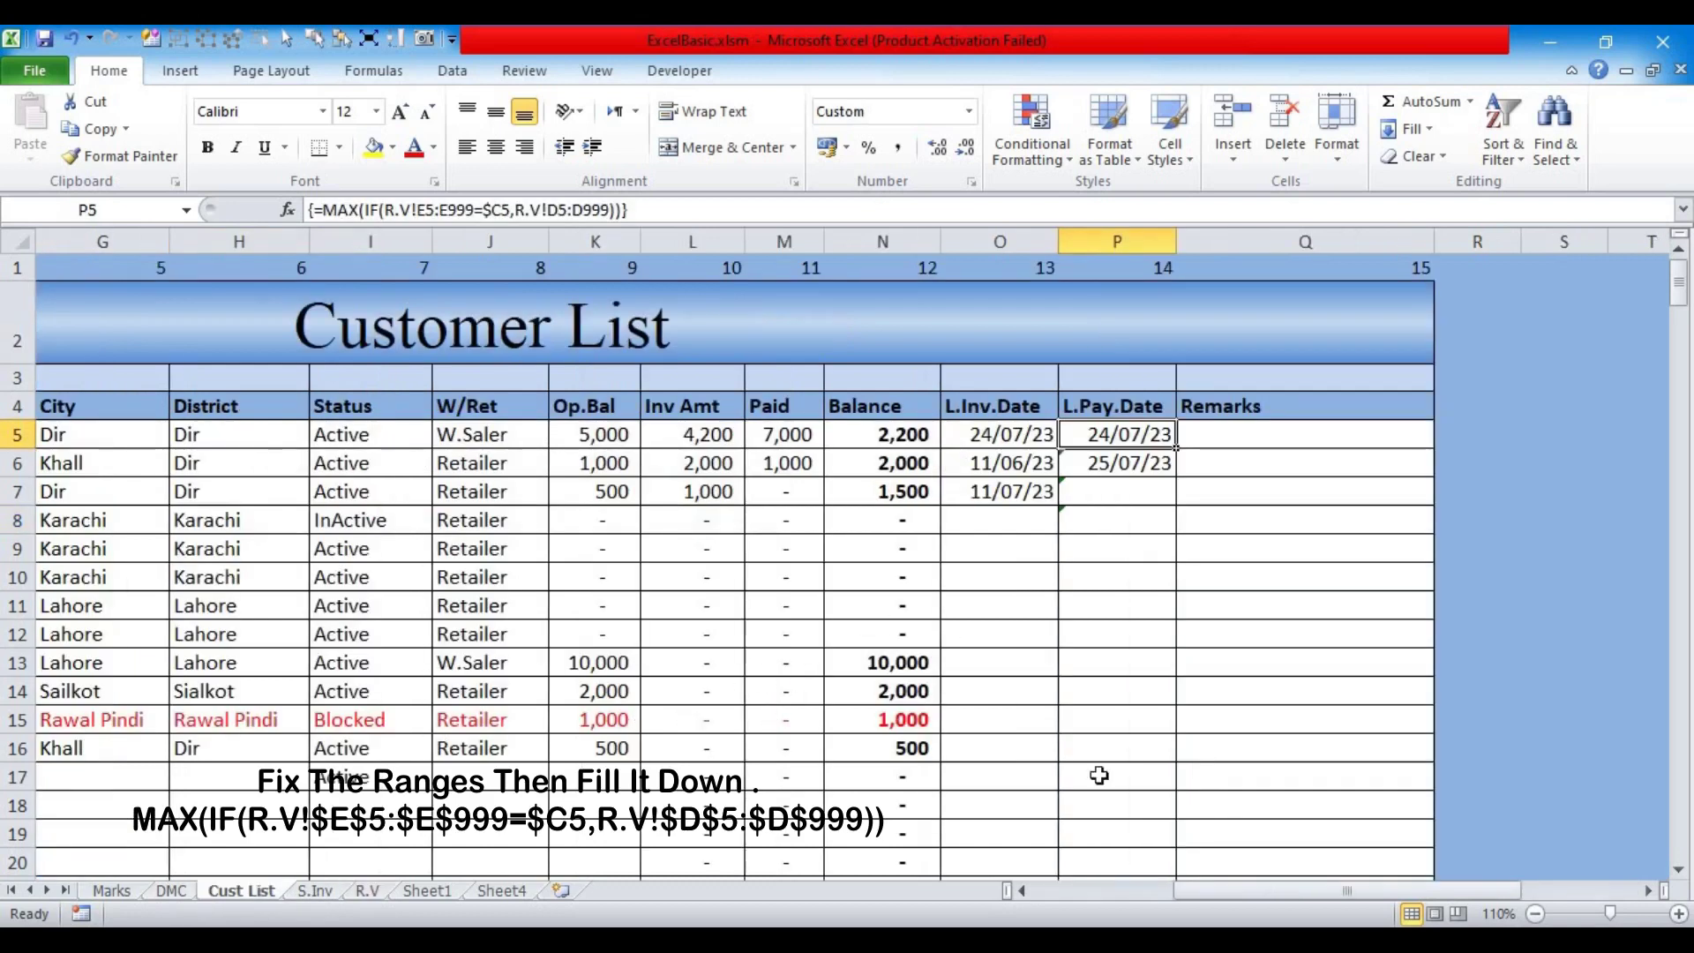
{"action": "left_click_drag", "start_coordinate": [1263, 890], "coordinate": [1050, 892]}
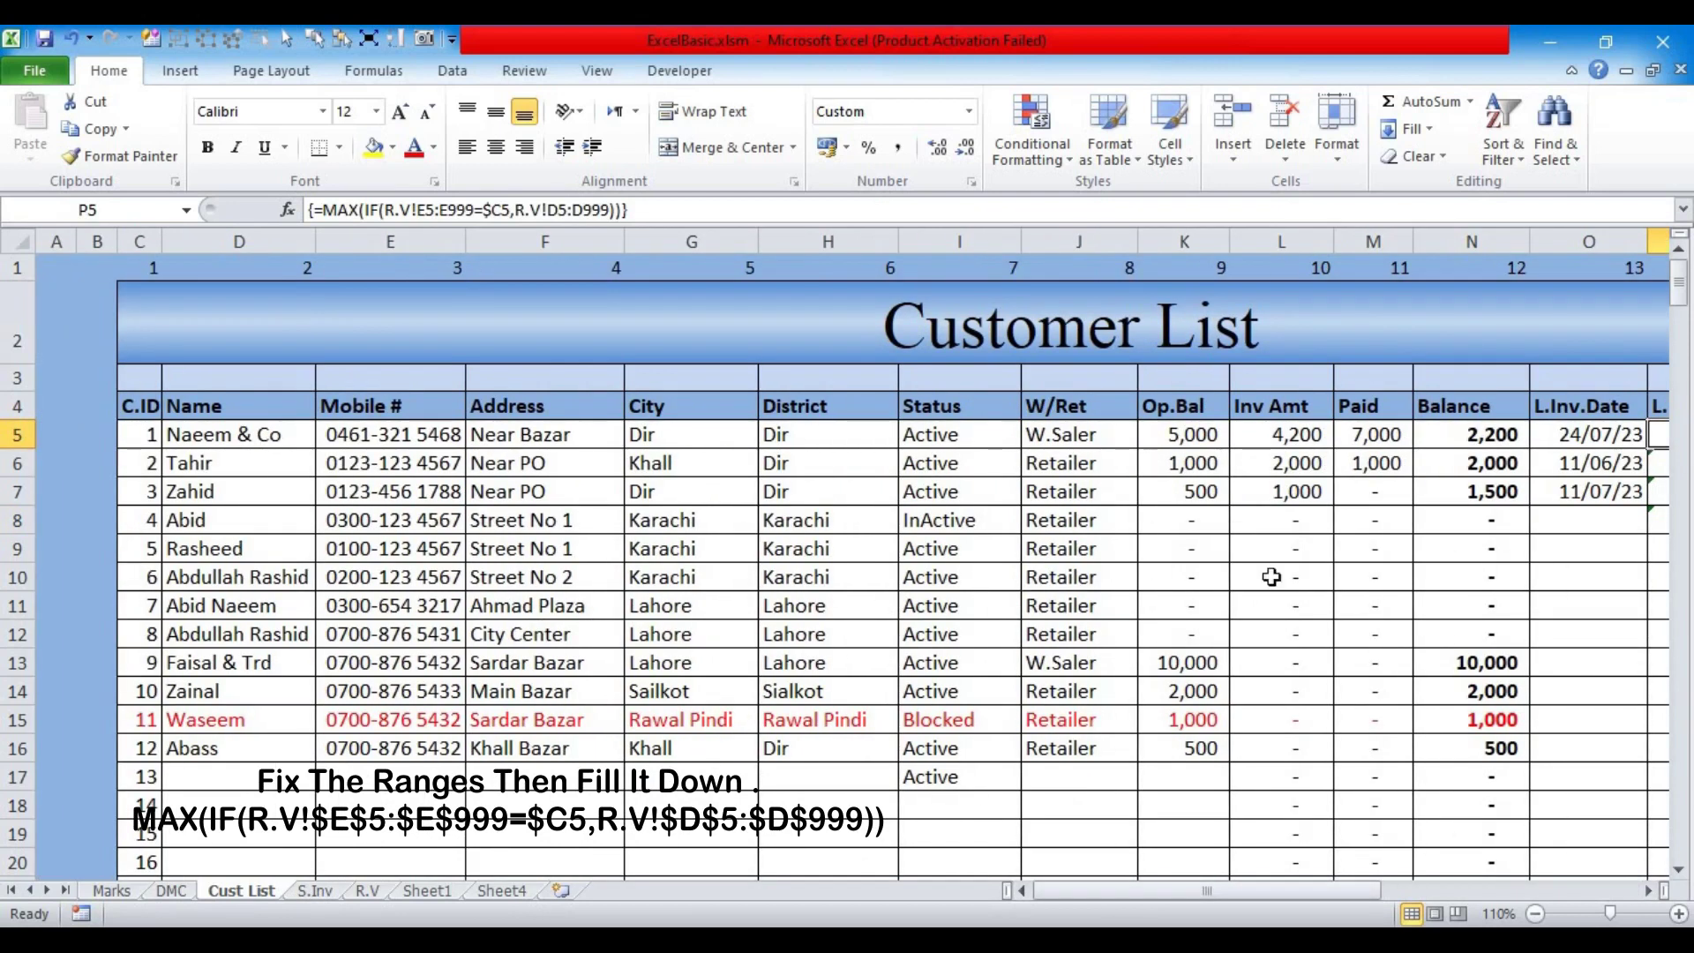
{"action": "left_click_drag", "start_coordinate": [1518, 242], "coordinate": [1400, 242]}
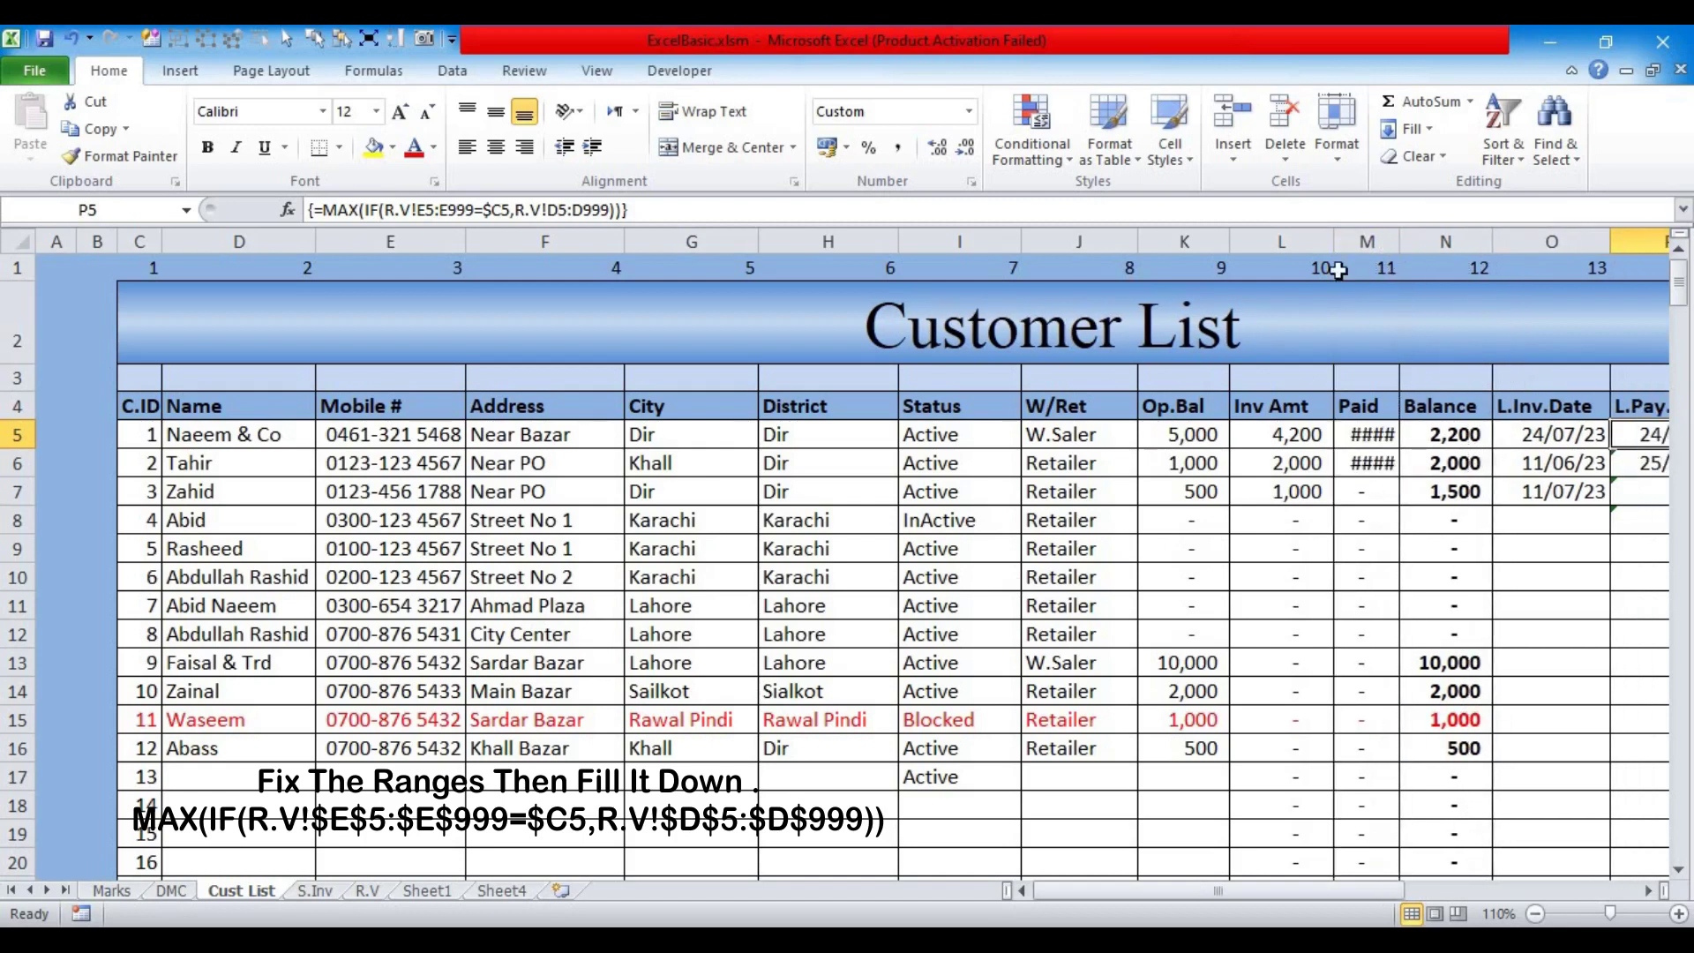
{"action": "double_click", "coordinate": [1401, 242]}
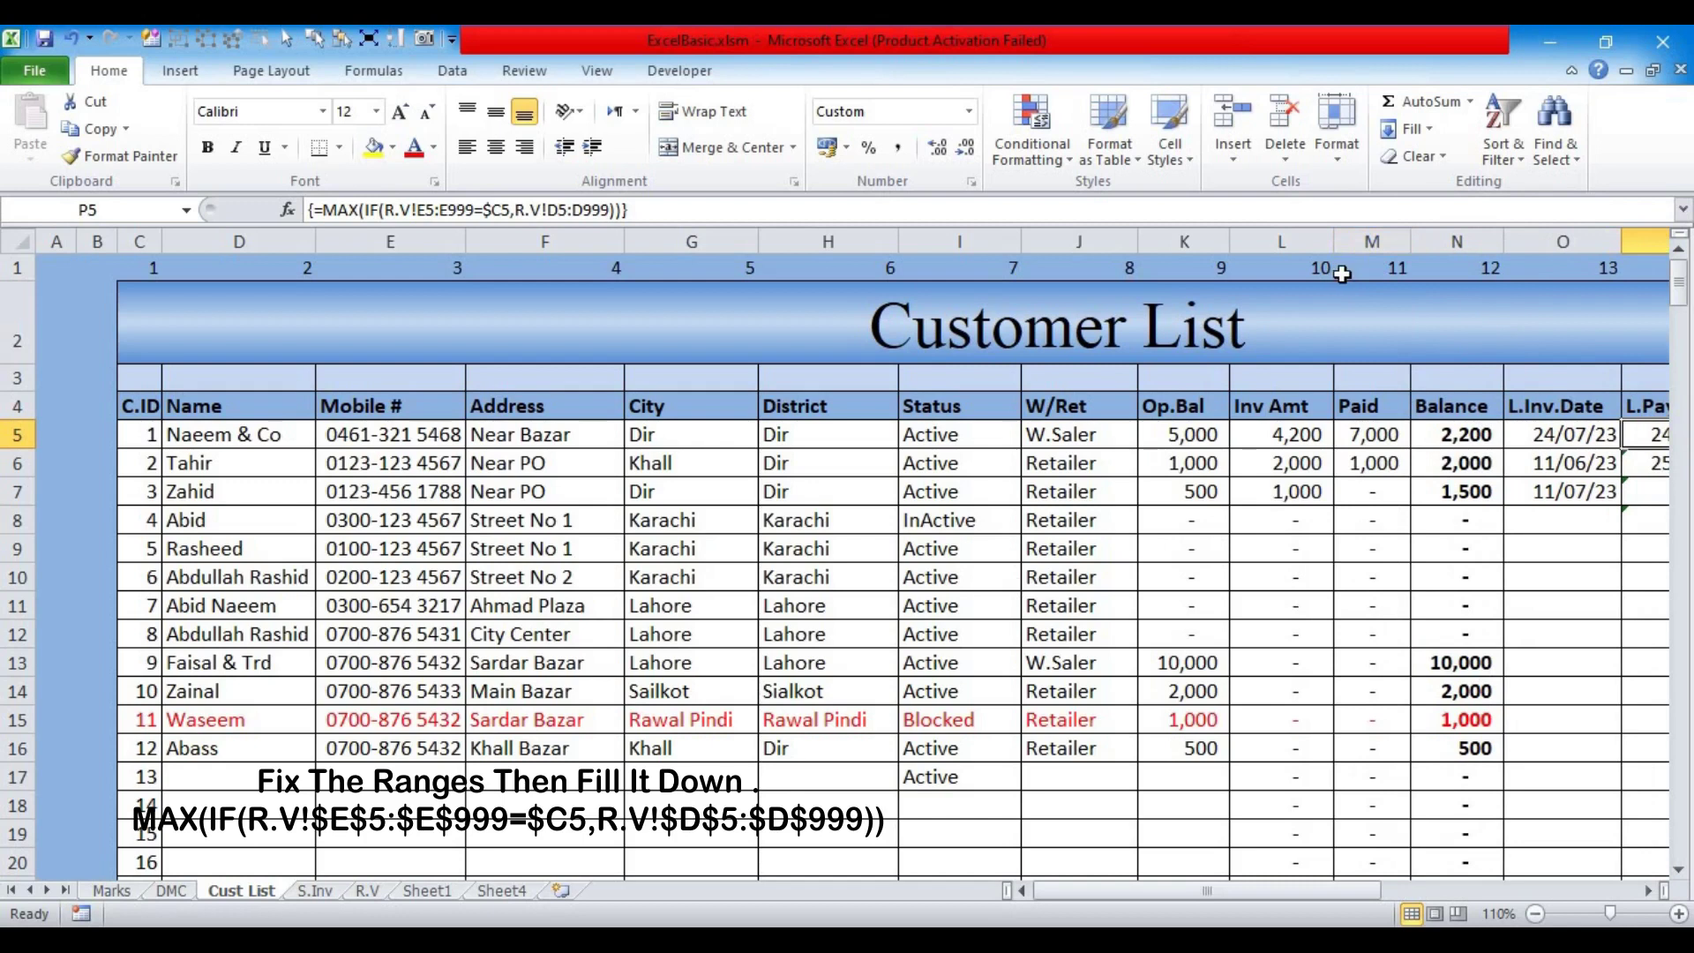
{"action": "left_click_drag", "start_coordinate": [1333, 244], "coordinate": [1318, 256]}
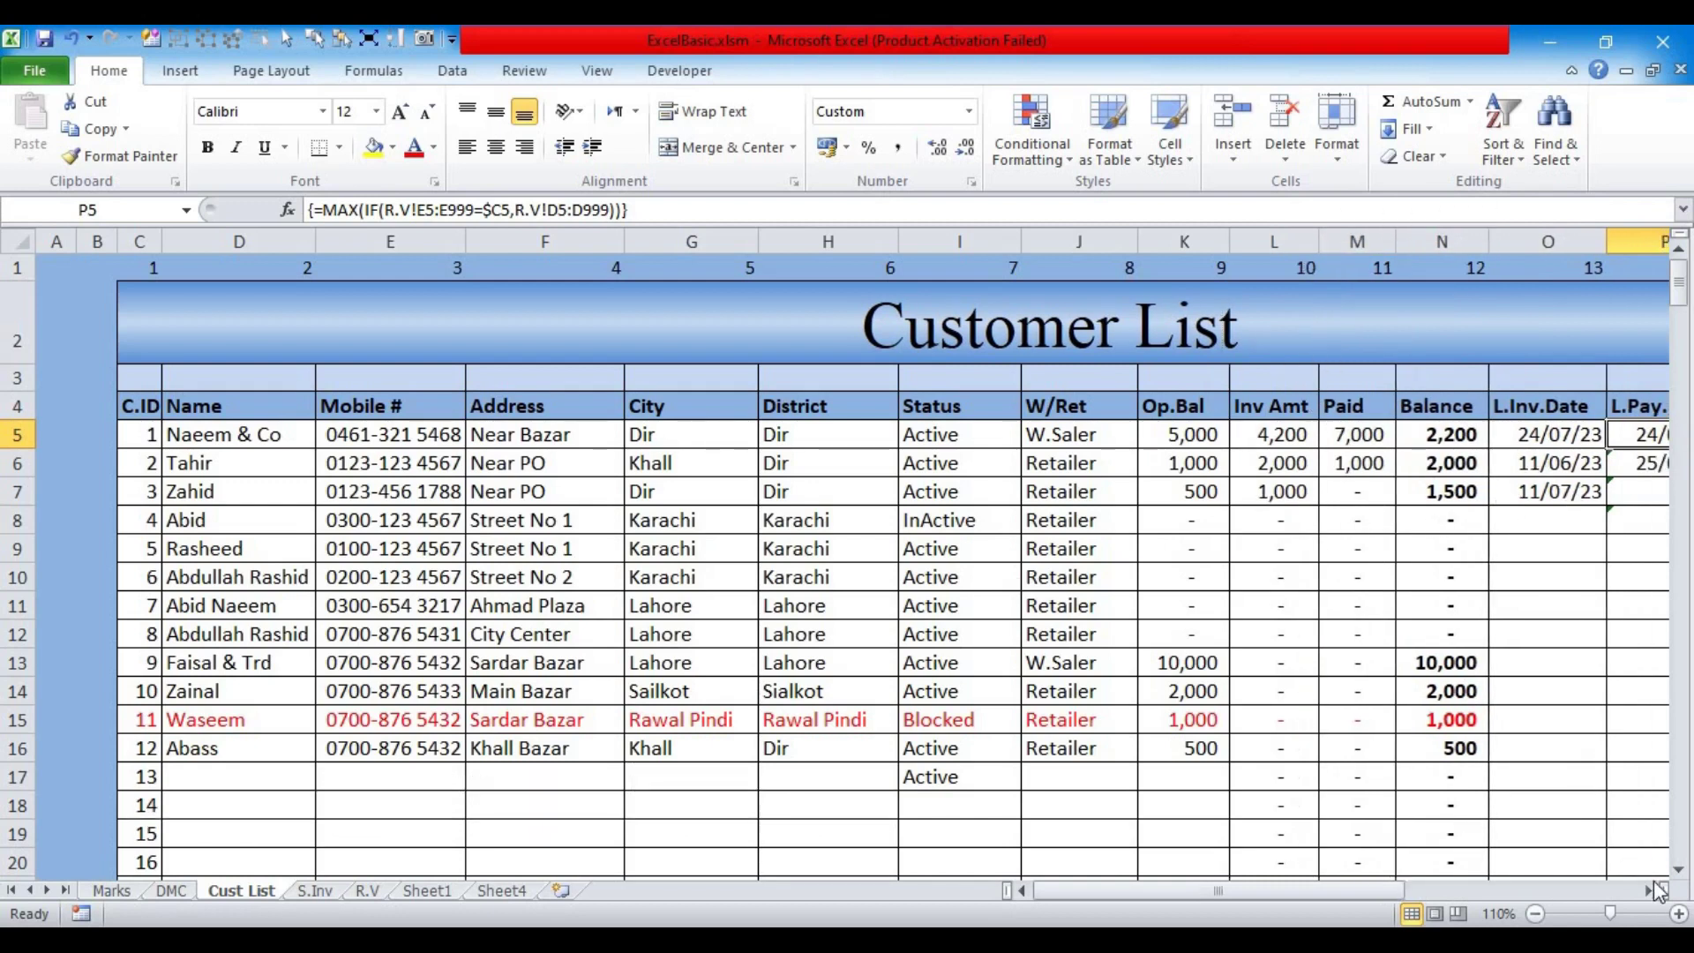
{"action": "left_click", "coordinate": [1649, 891]}
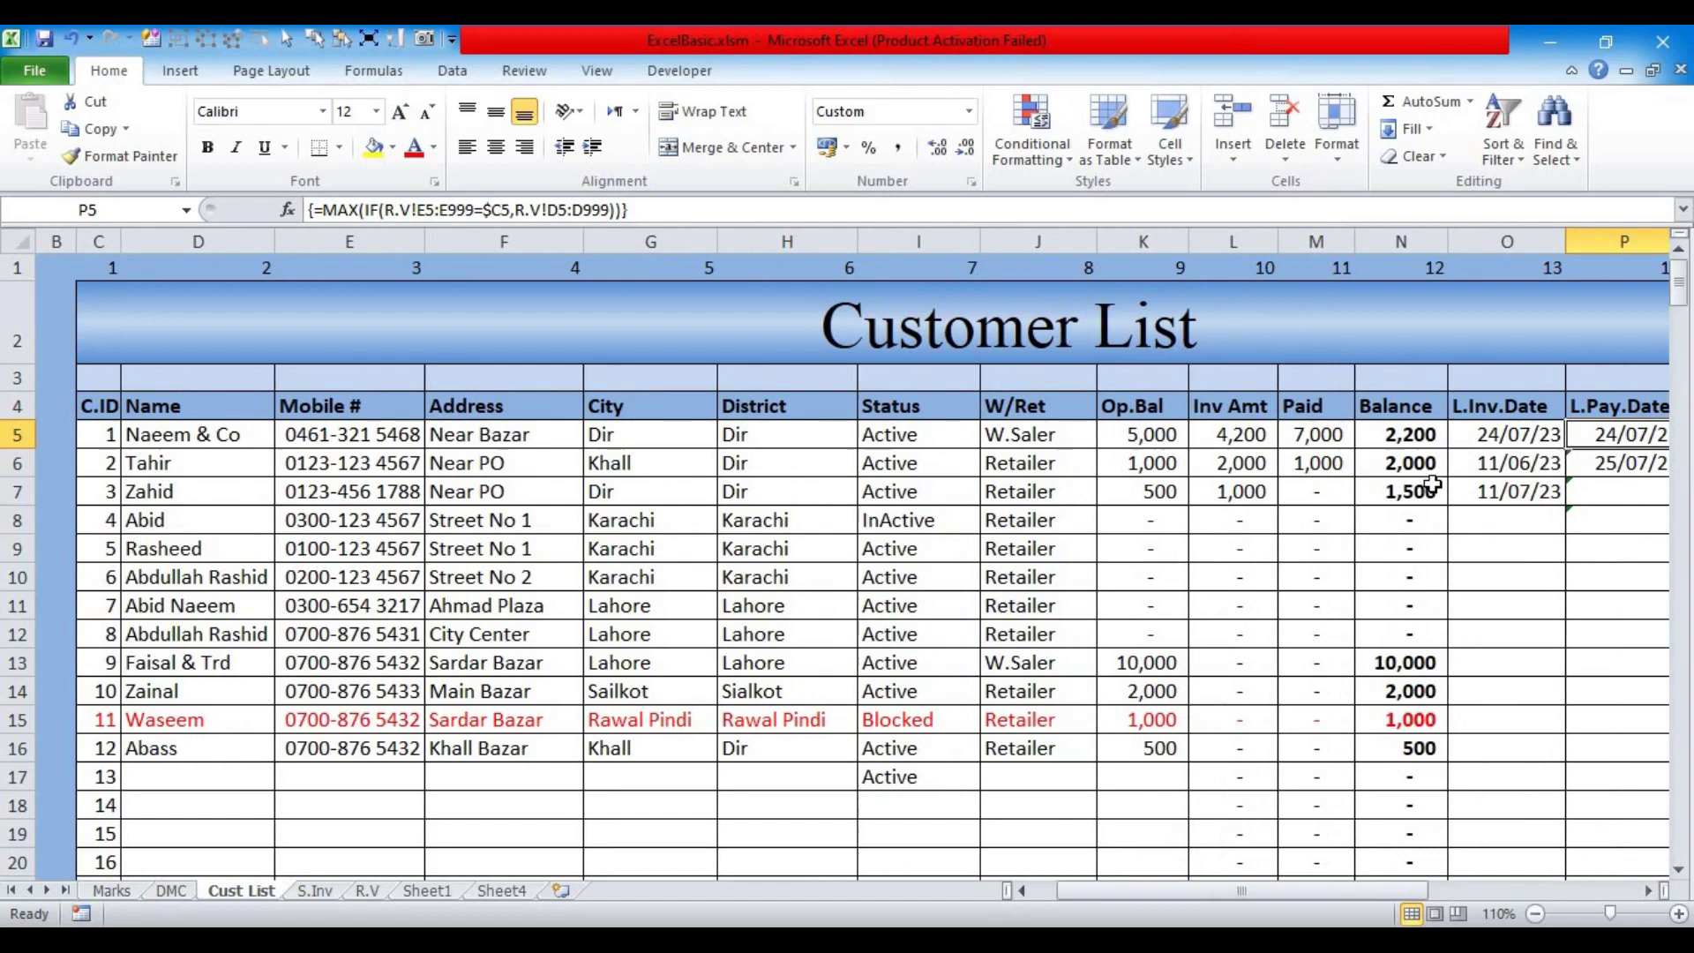
{"action": "left_click", "coordinate": [1648, 891]}
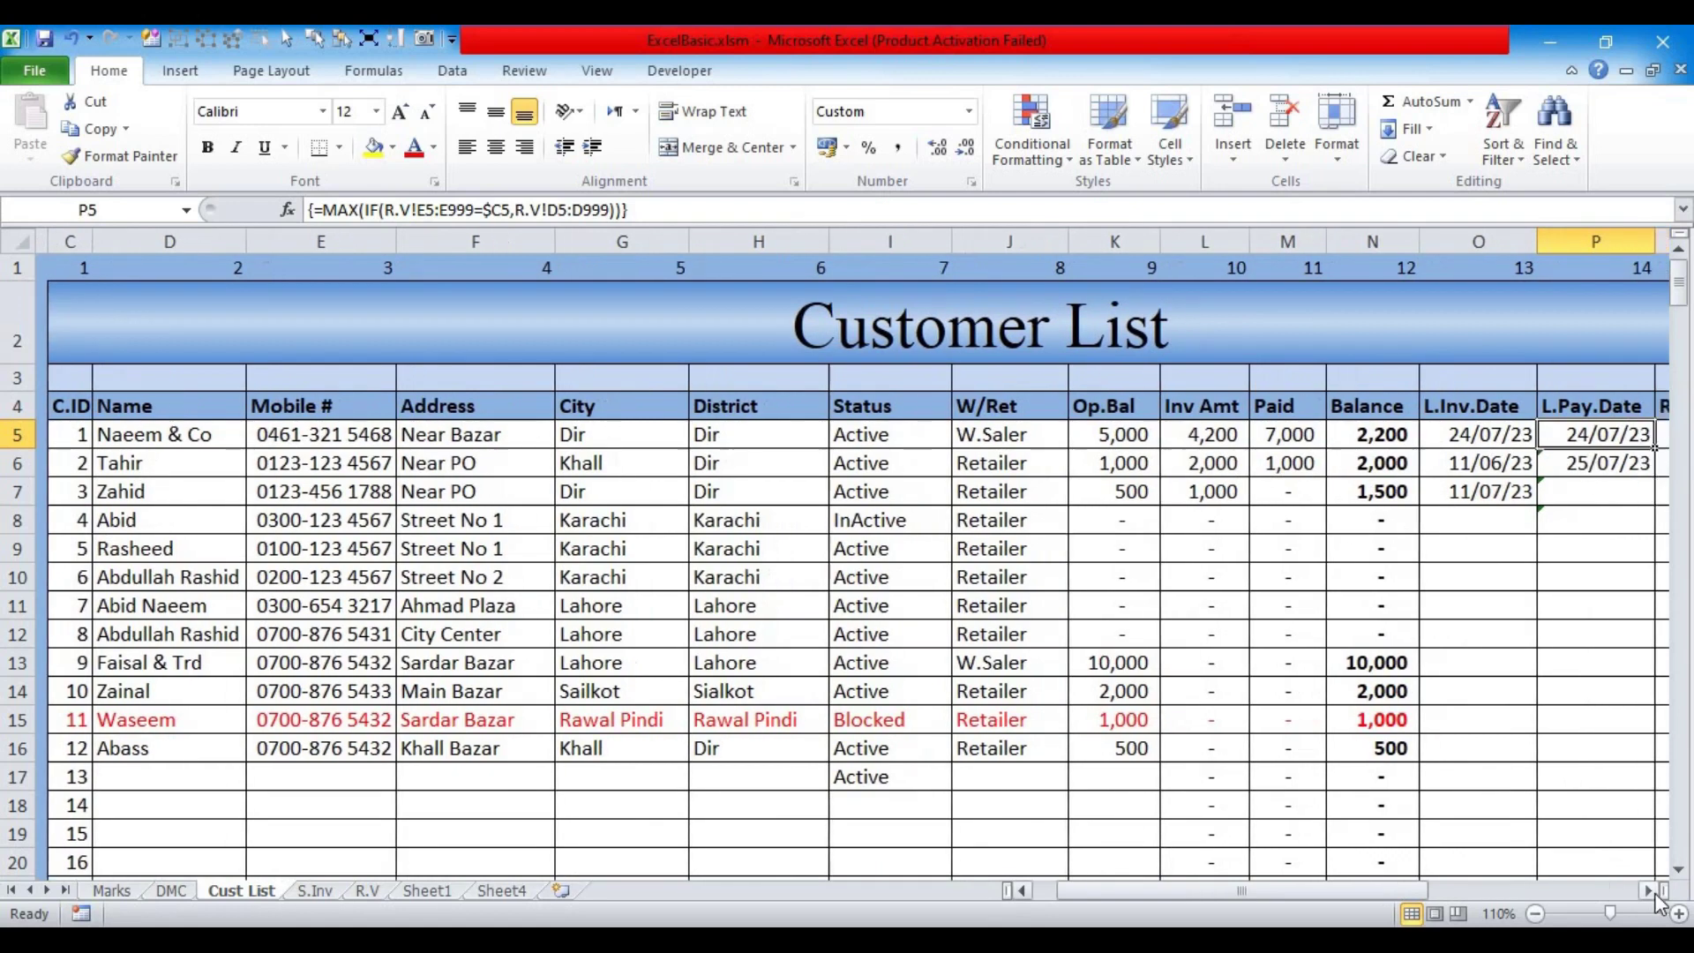
{"action": "left_click", "coordinate": [1648, 891]}
{"action": "left_click", "coordinate": [1648, 891]}
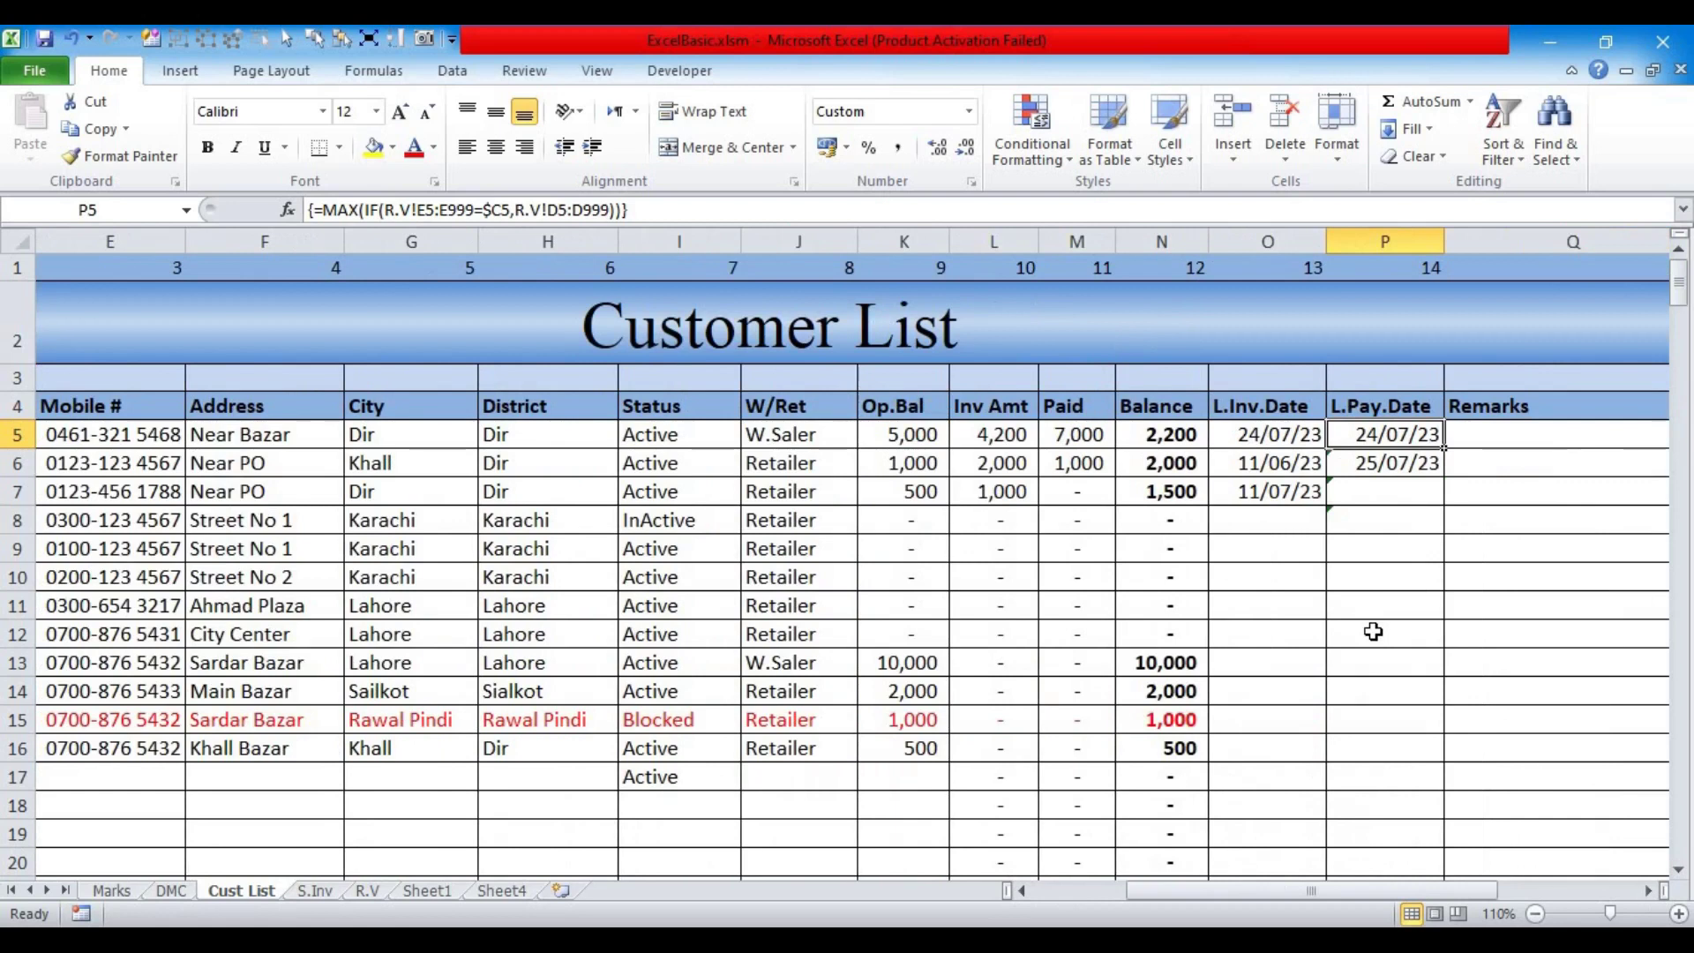
{"action": "scroll", "coordinate": [627, 818], "scroll_direction": "left", "scroll_amount": 4}
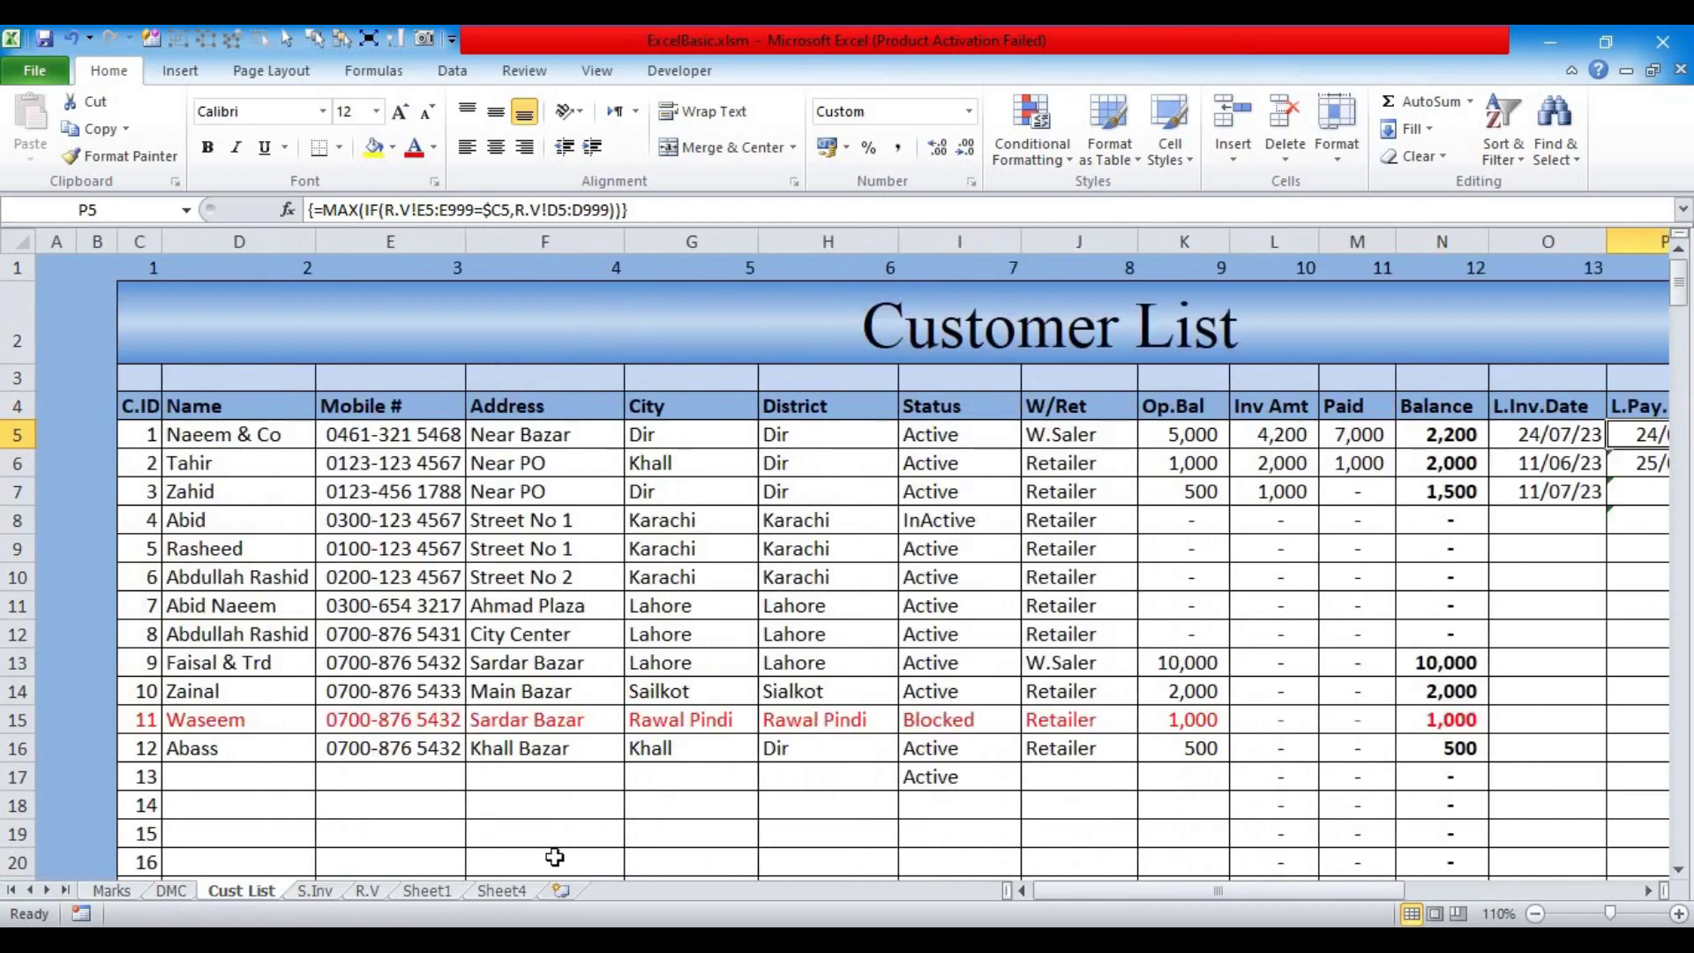
{"action": "left_click", "coordinate": [139, 380]}
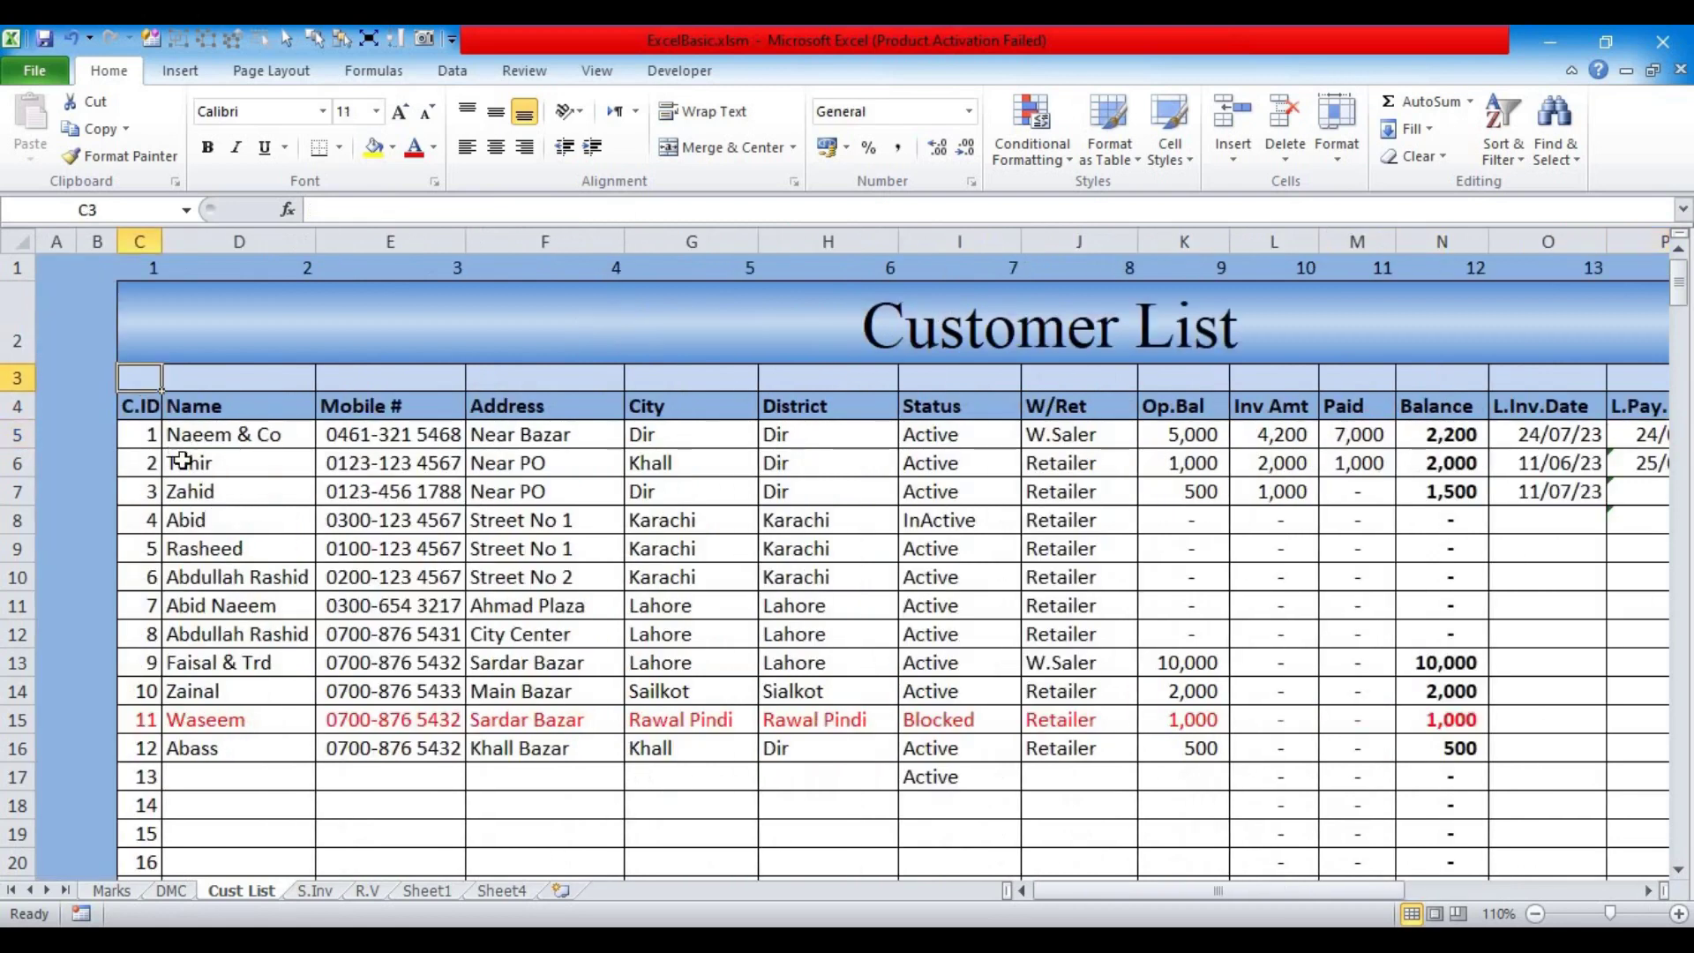
Step: Set C3 to No Fill and enter customer ID 1 in it
{"action": "left_click", "coordinate": [392, 148]}
{"action": "left_click", "coordinate": [248, 353]}
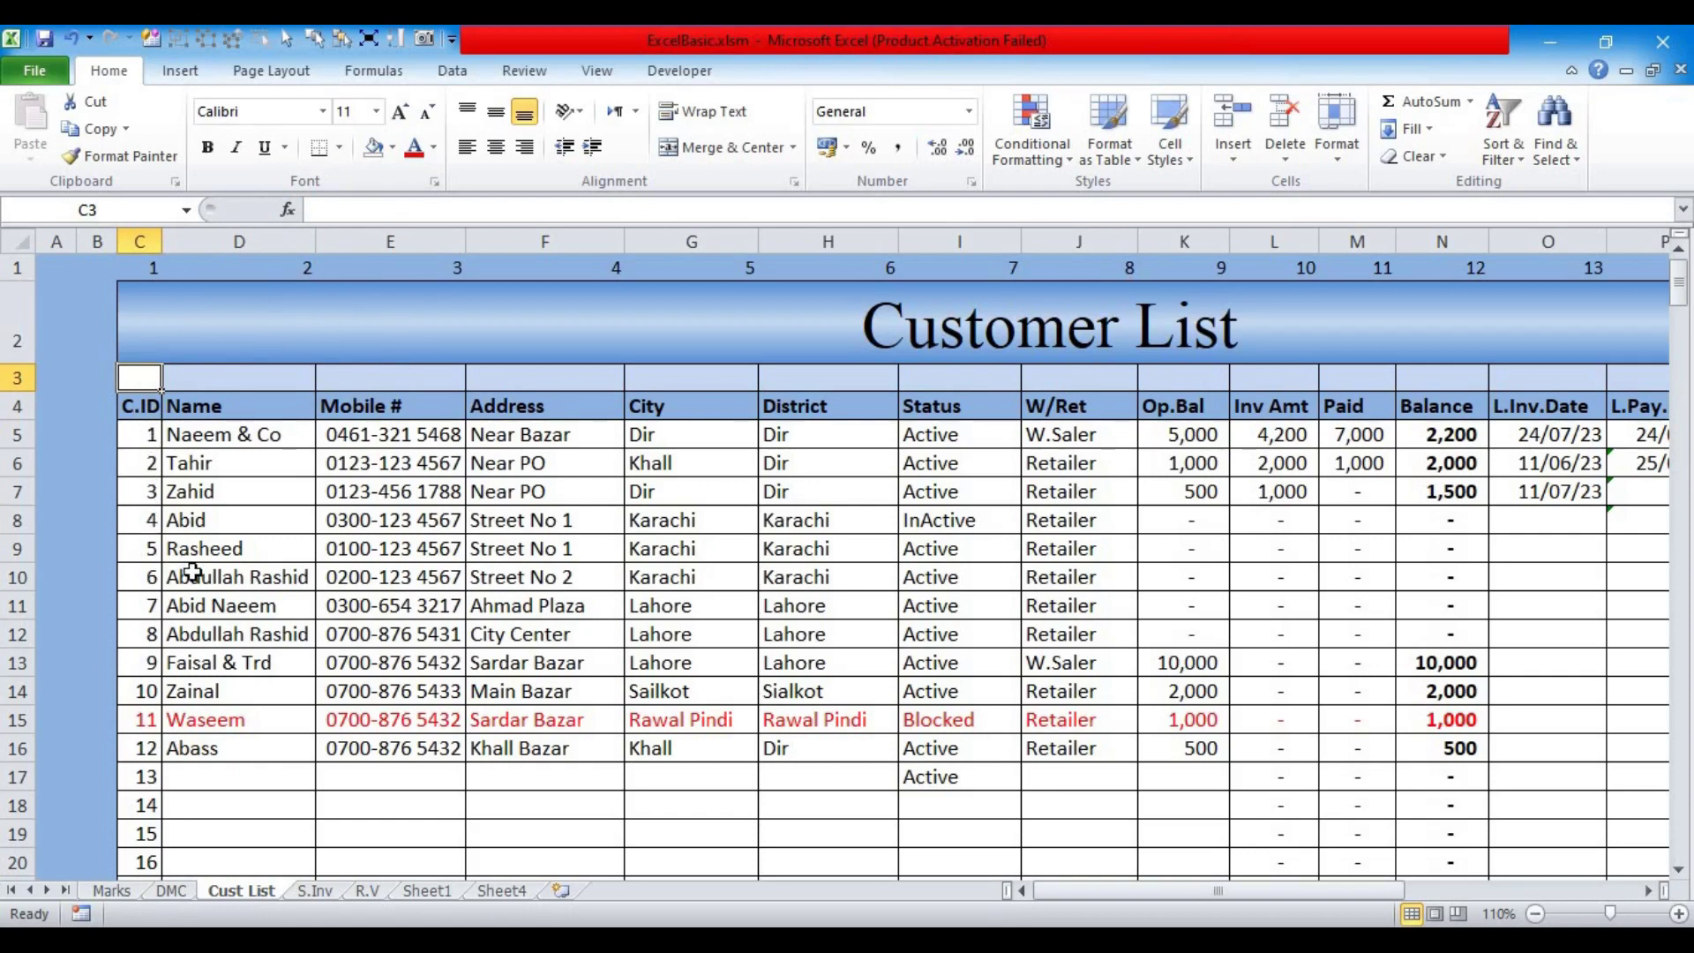
{"action": "type", "text": "1"}
{"action": "key", "text": "Return"}
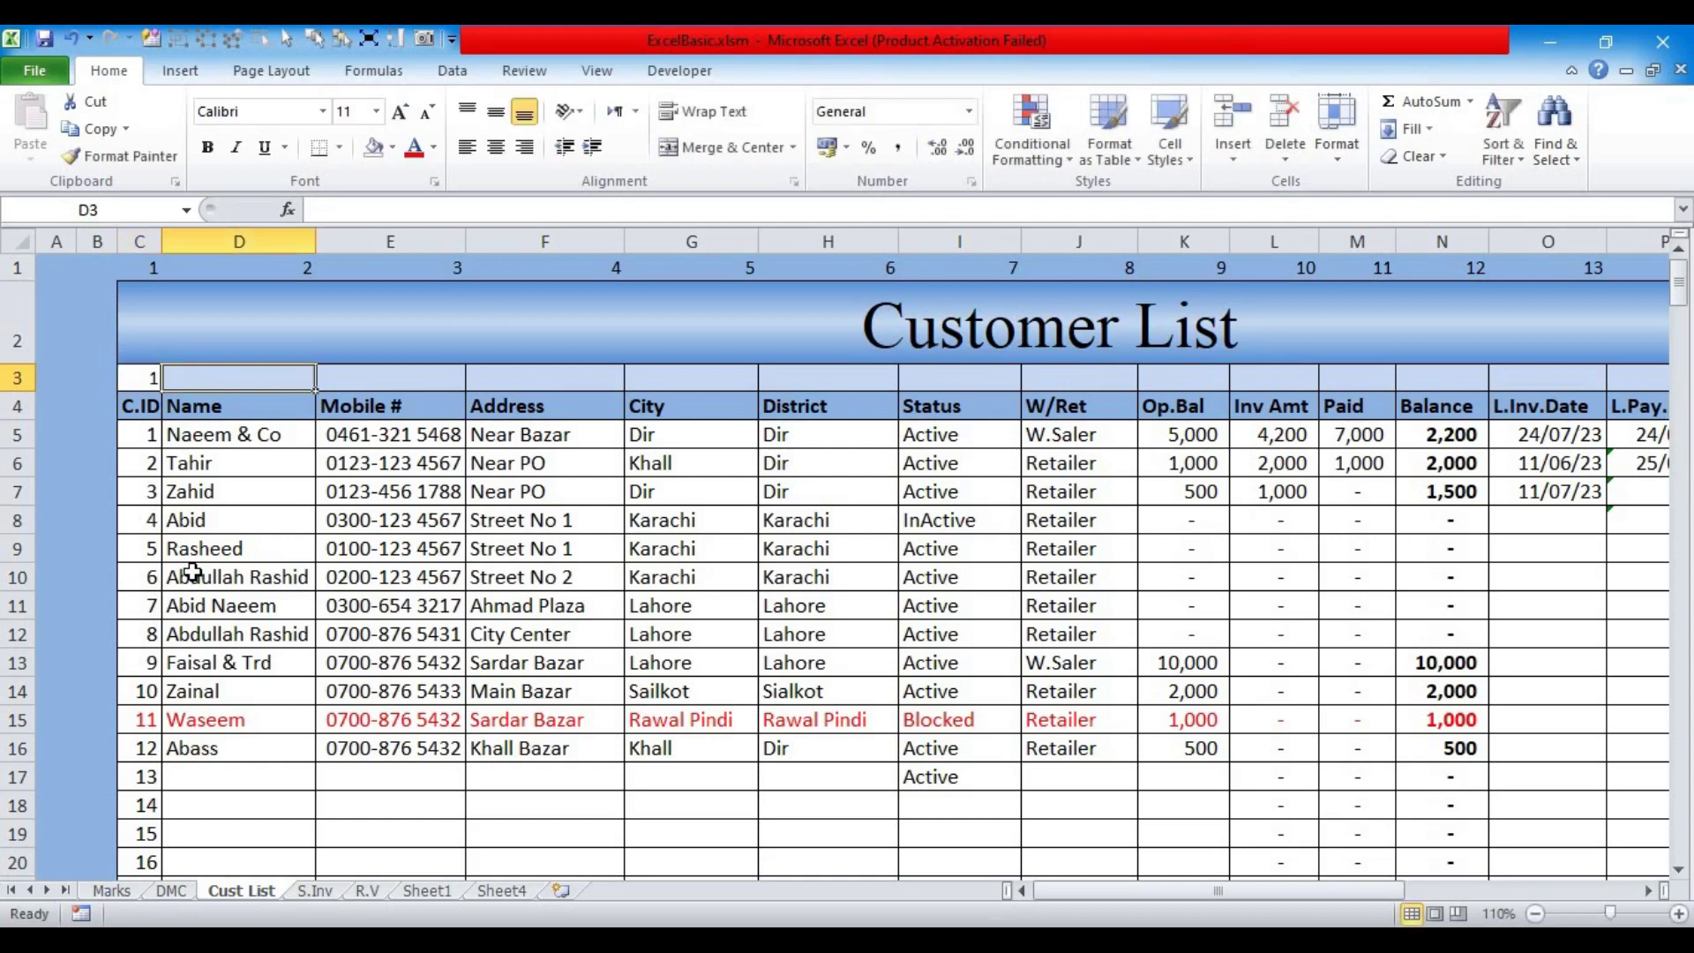
{"action": "left_click", "coordinate": [152, 270]}
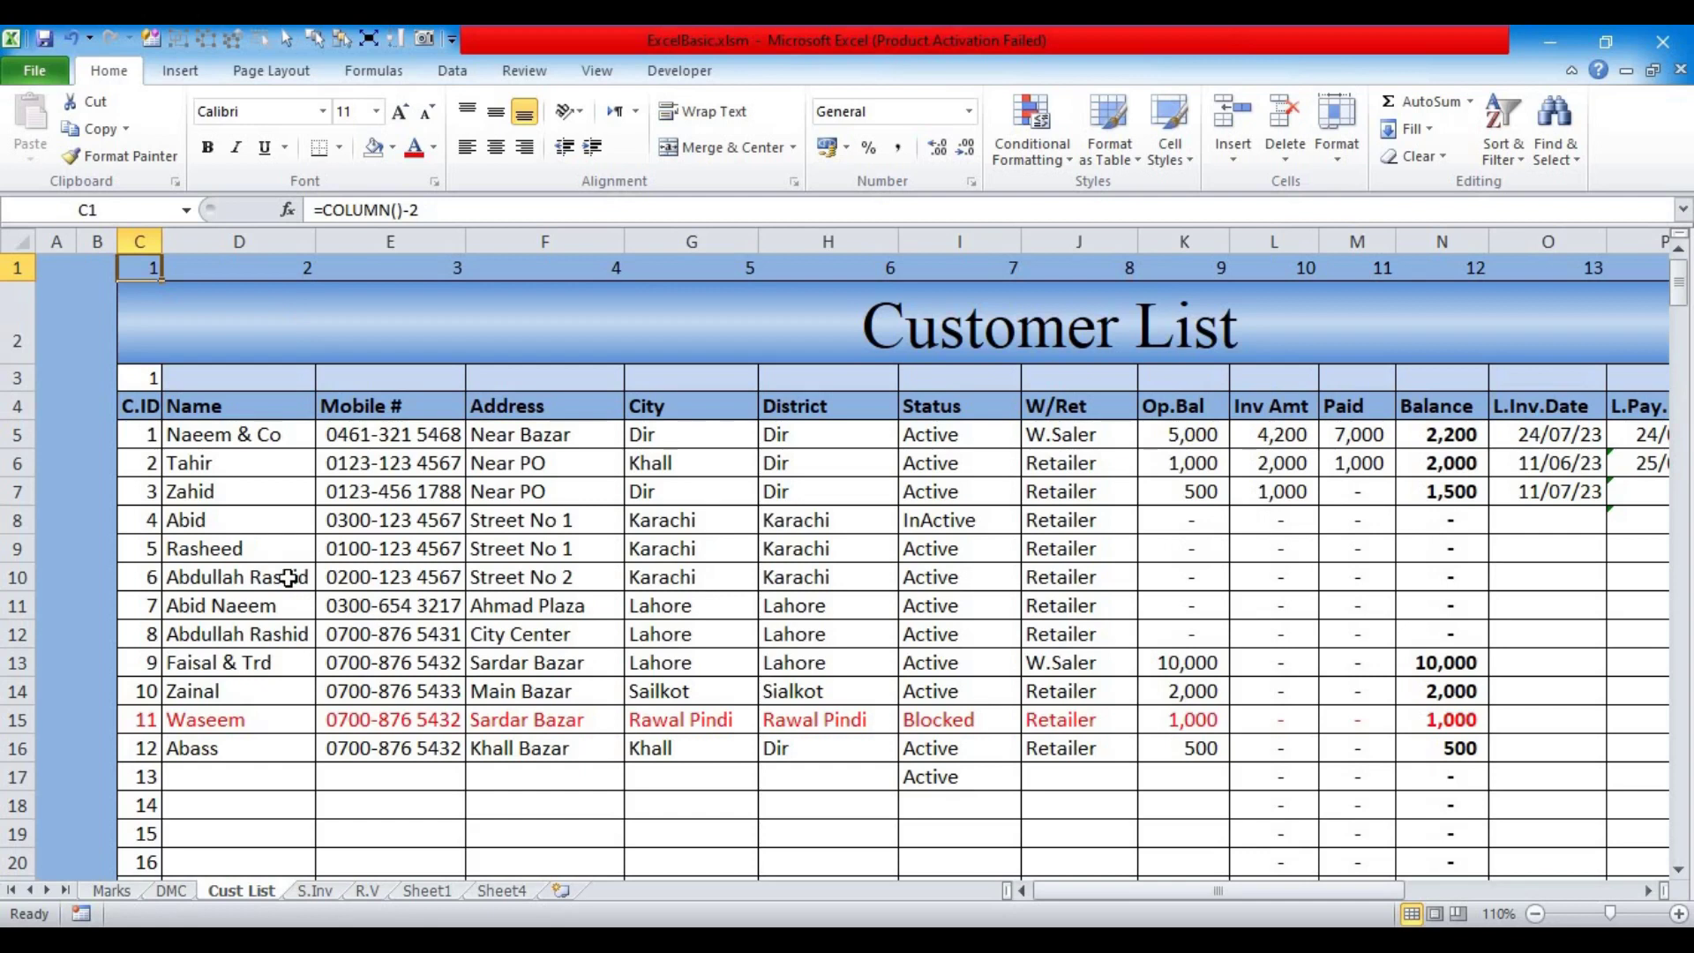
{"action": "left_click", "coordinate": [198, 382]}
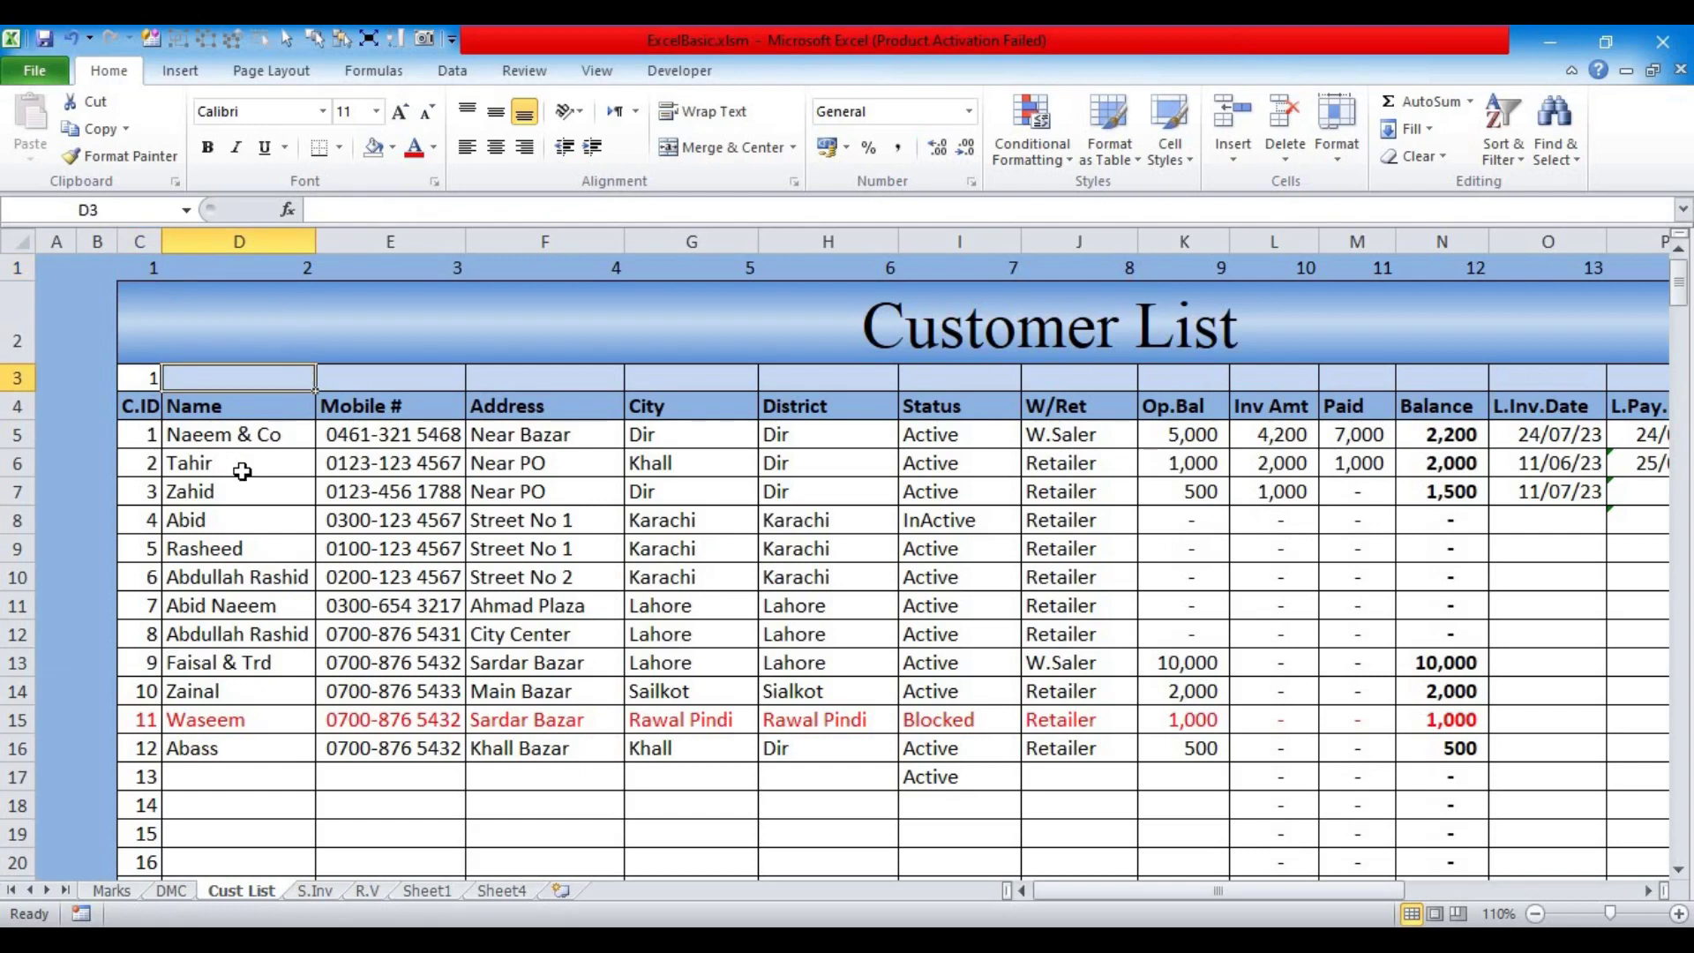
Step: Start a VLOOKUP in D3 with the absolute lookup value $C$3
{"action": "type", "text": "=vlo"}
{"action": "key", "text": "Tab"}
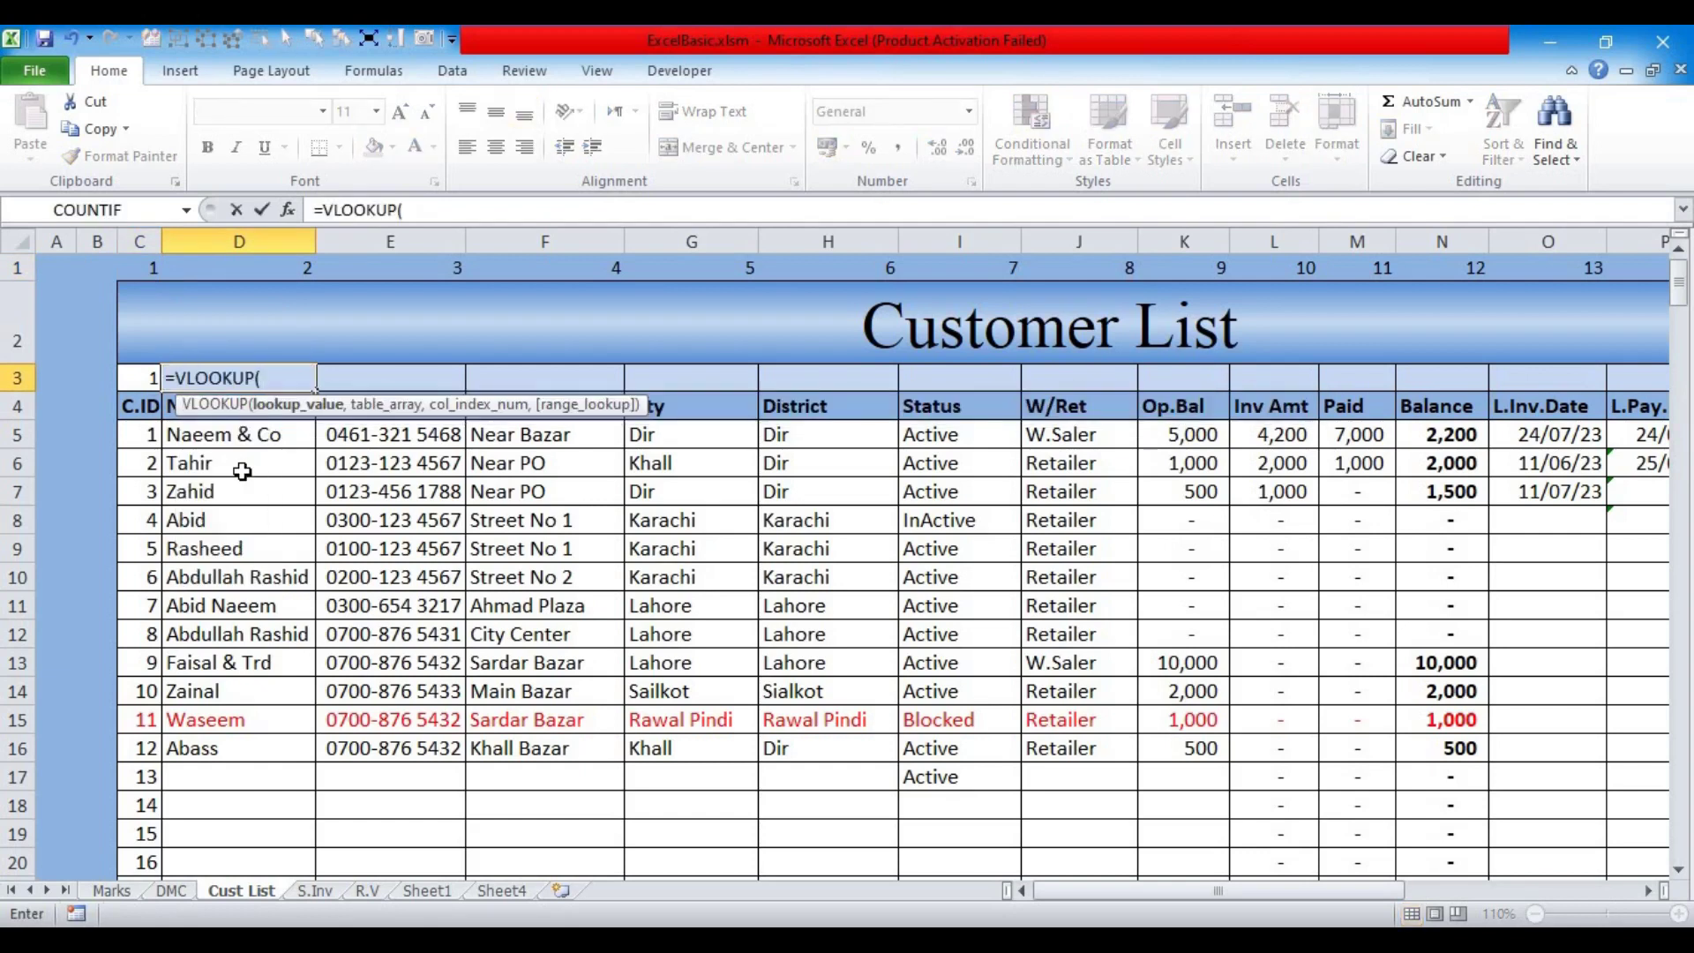
{"action": "left_click", "coordinate": [137, 378]}
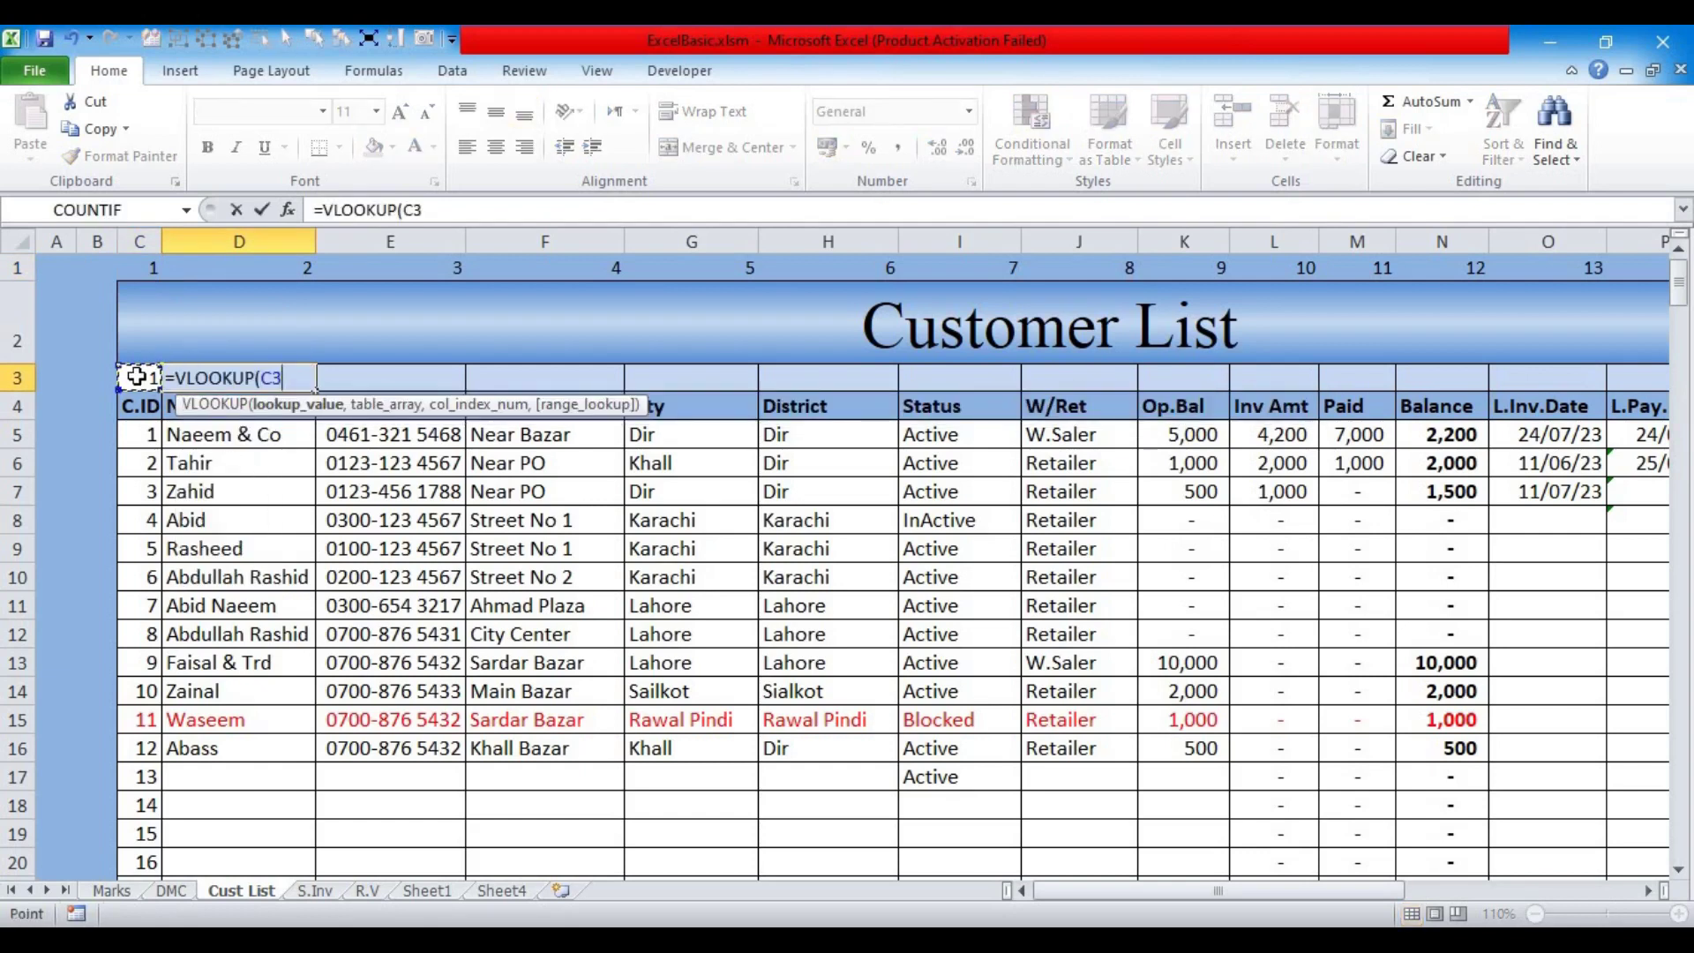
{"action": "key", "text": "F4"}
{"action": "type", "text": ","}
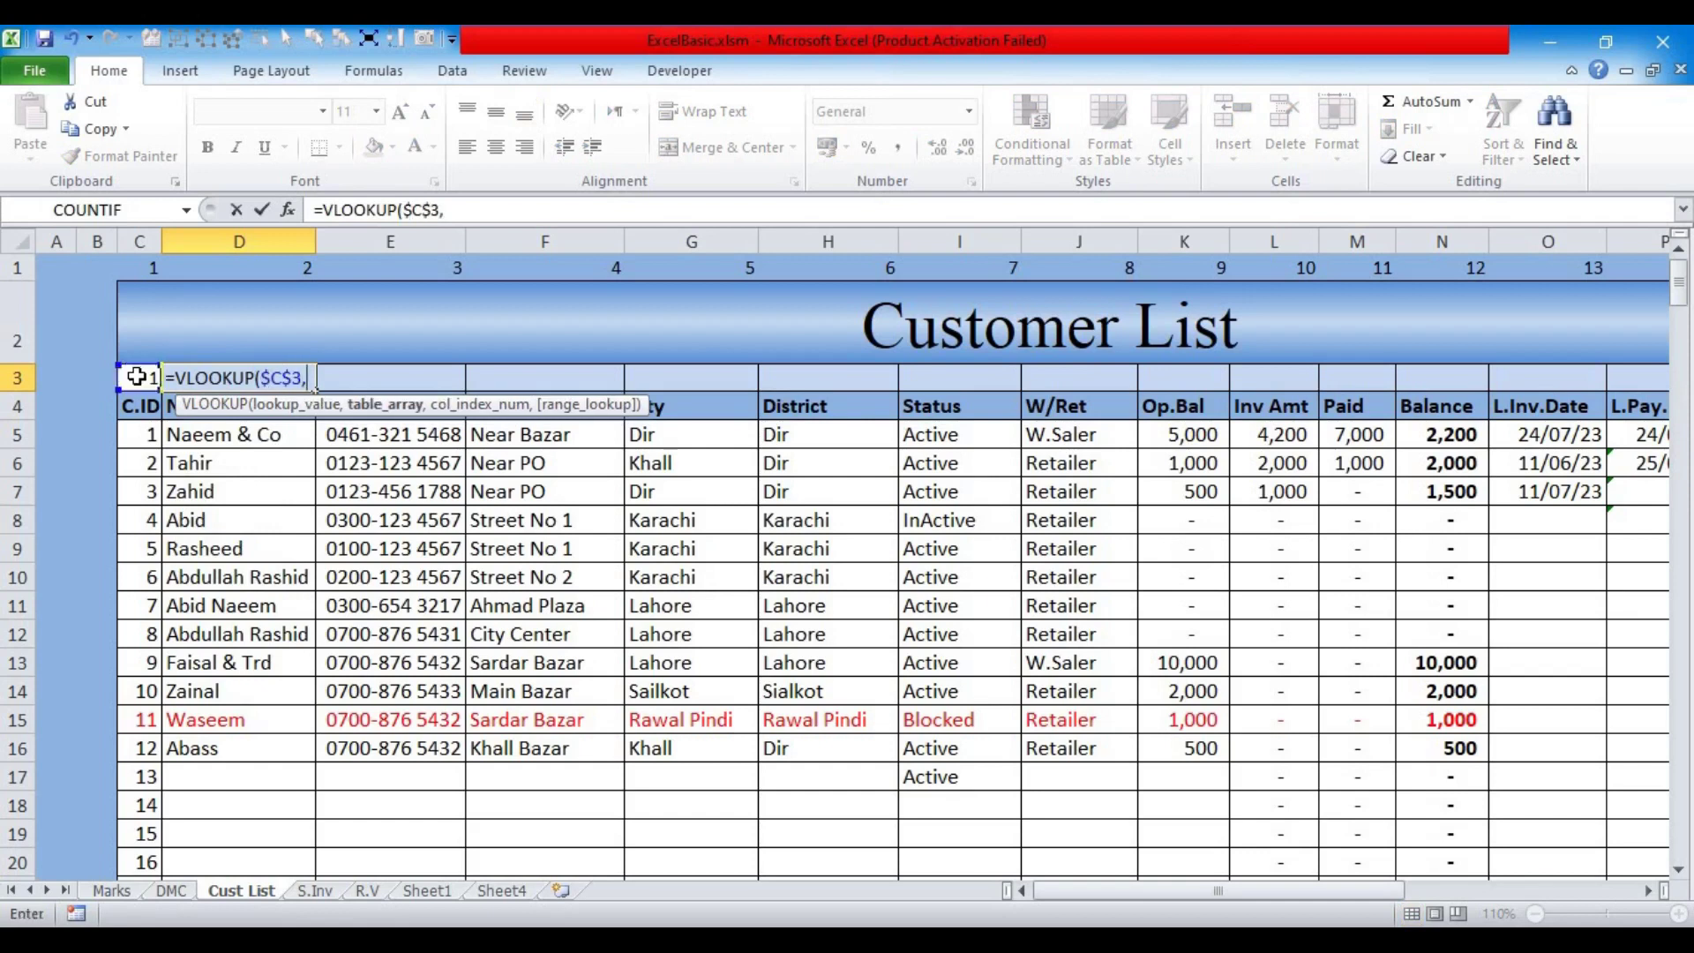
Step: Complete D3's lookup with table C5:Q999, column number C1 and exact match 0
{"action": "left_click_drag", "start_coordinate": [148, 439], "coordinate": [1509, 696]}
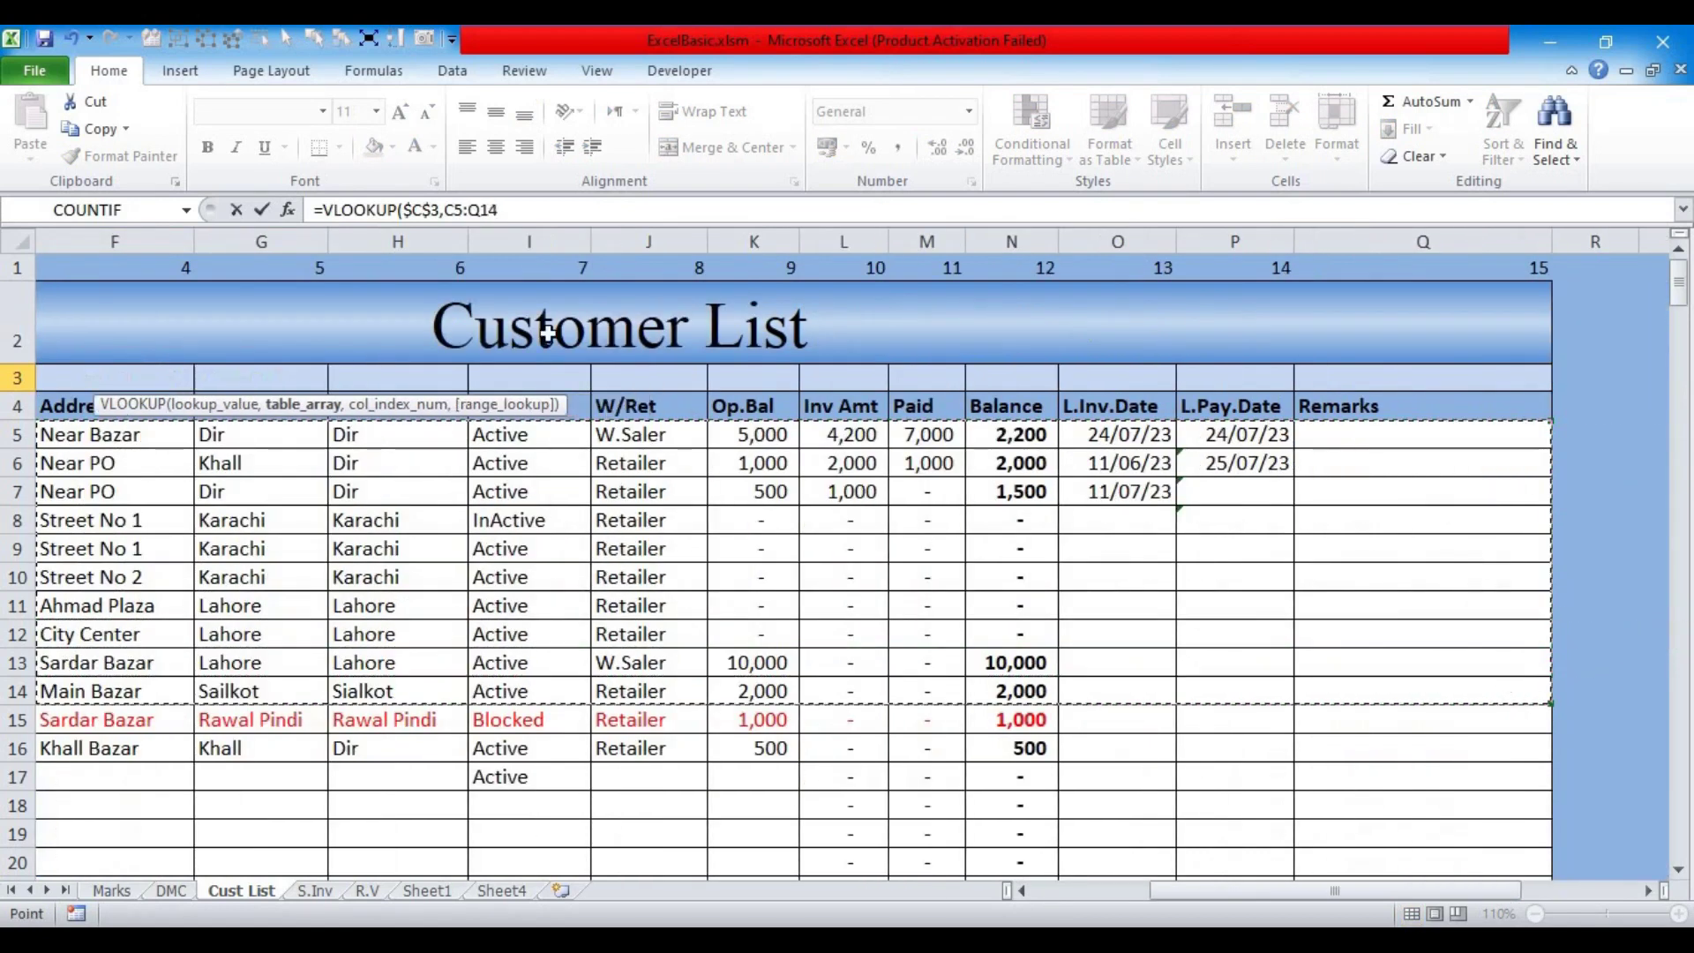
{"action": "left_click", "coordinate": [525, 214]}
{"action": "key", "text": "BackSpace"}
{"action": "key", "text": "BackSpace"}
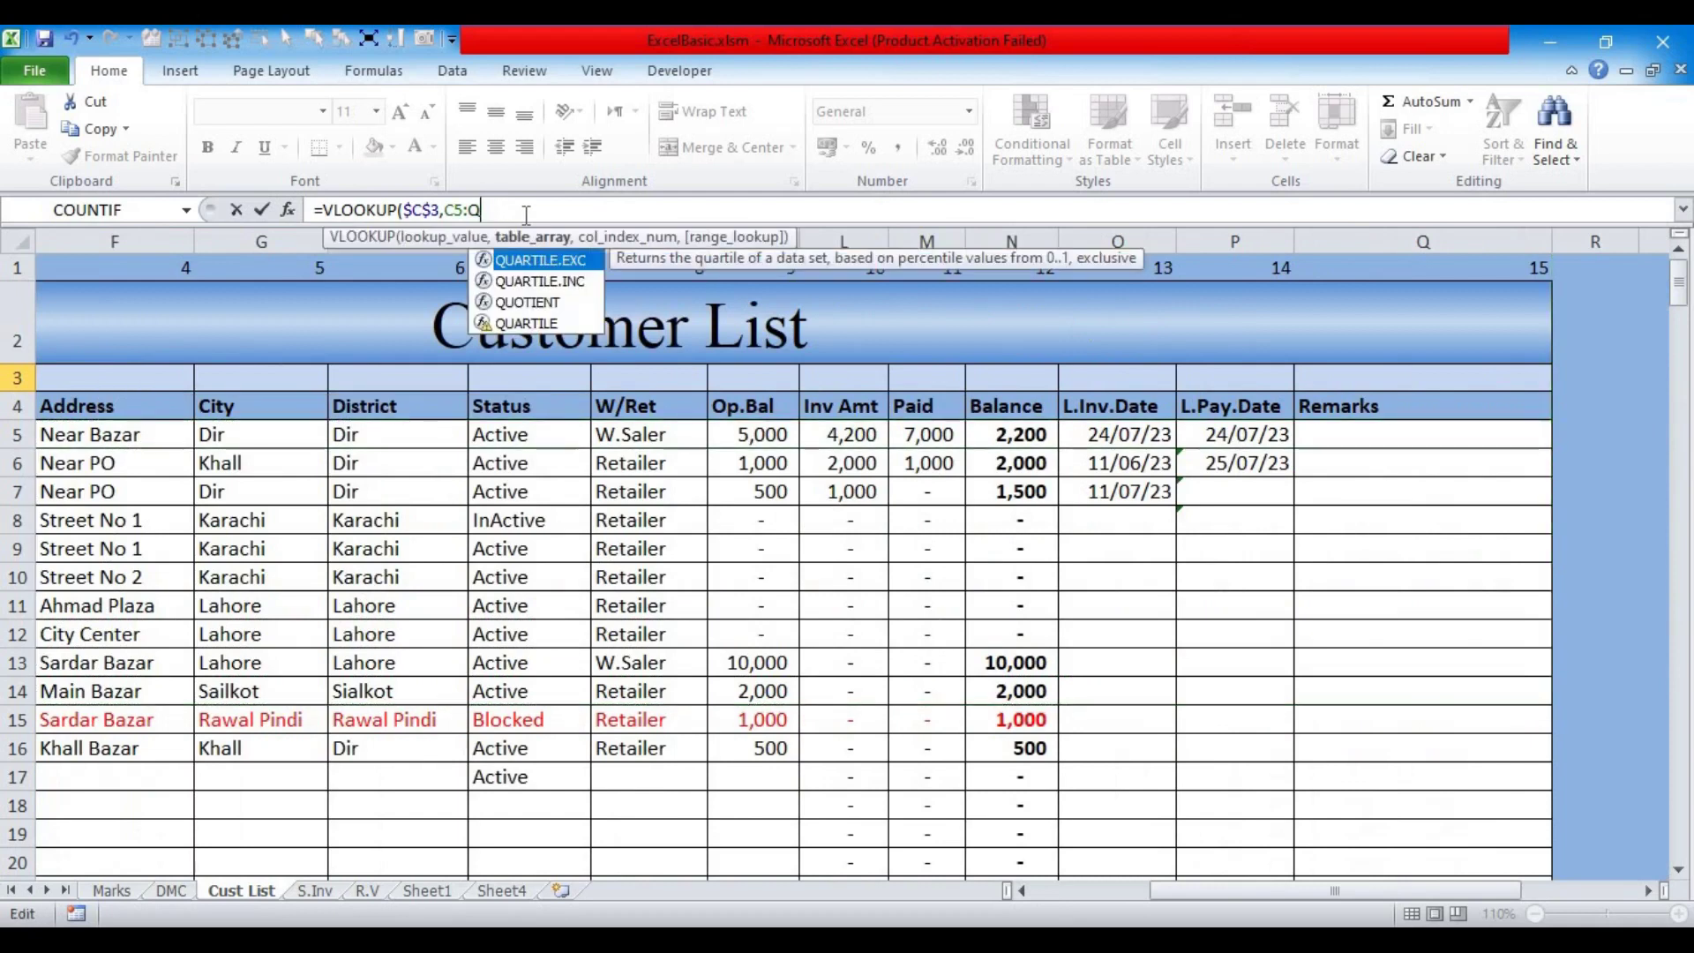
{"action": "type", "text": "999"}
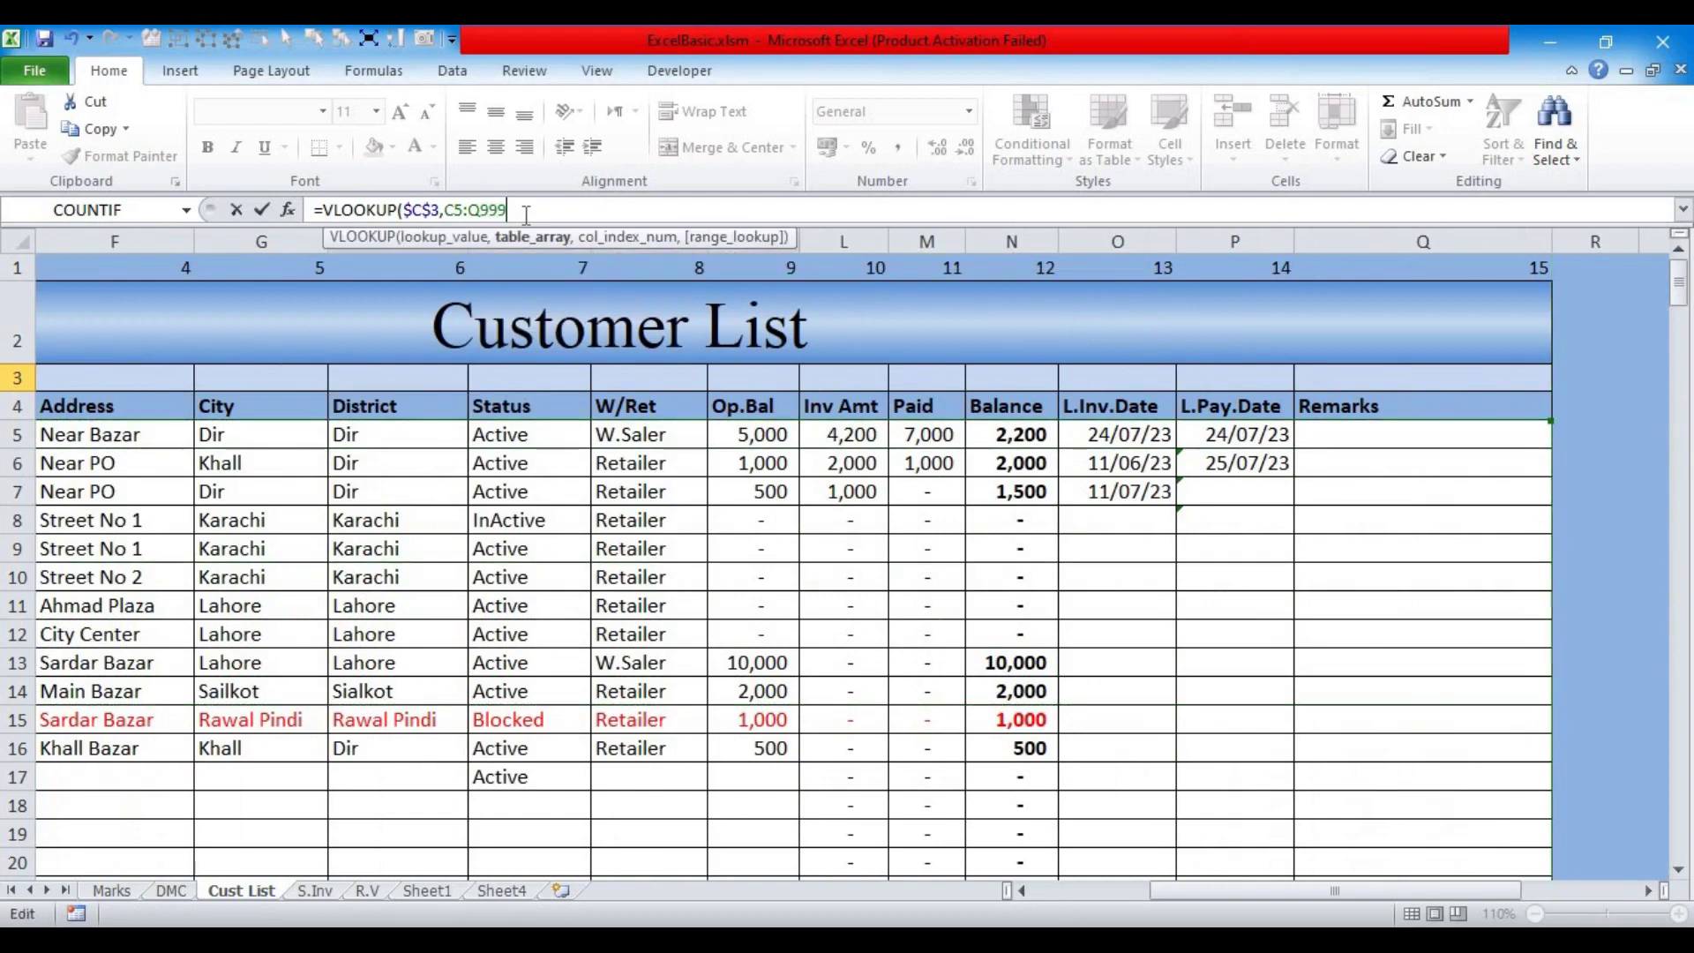
{"action": "type", "text": ","}
{"action": "left_click_drag", "start_coordinate": [1153, 893], "coordinate": [979, 889]}
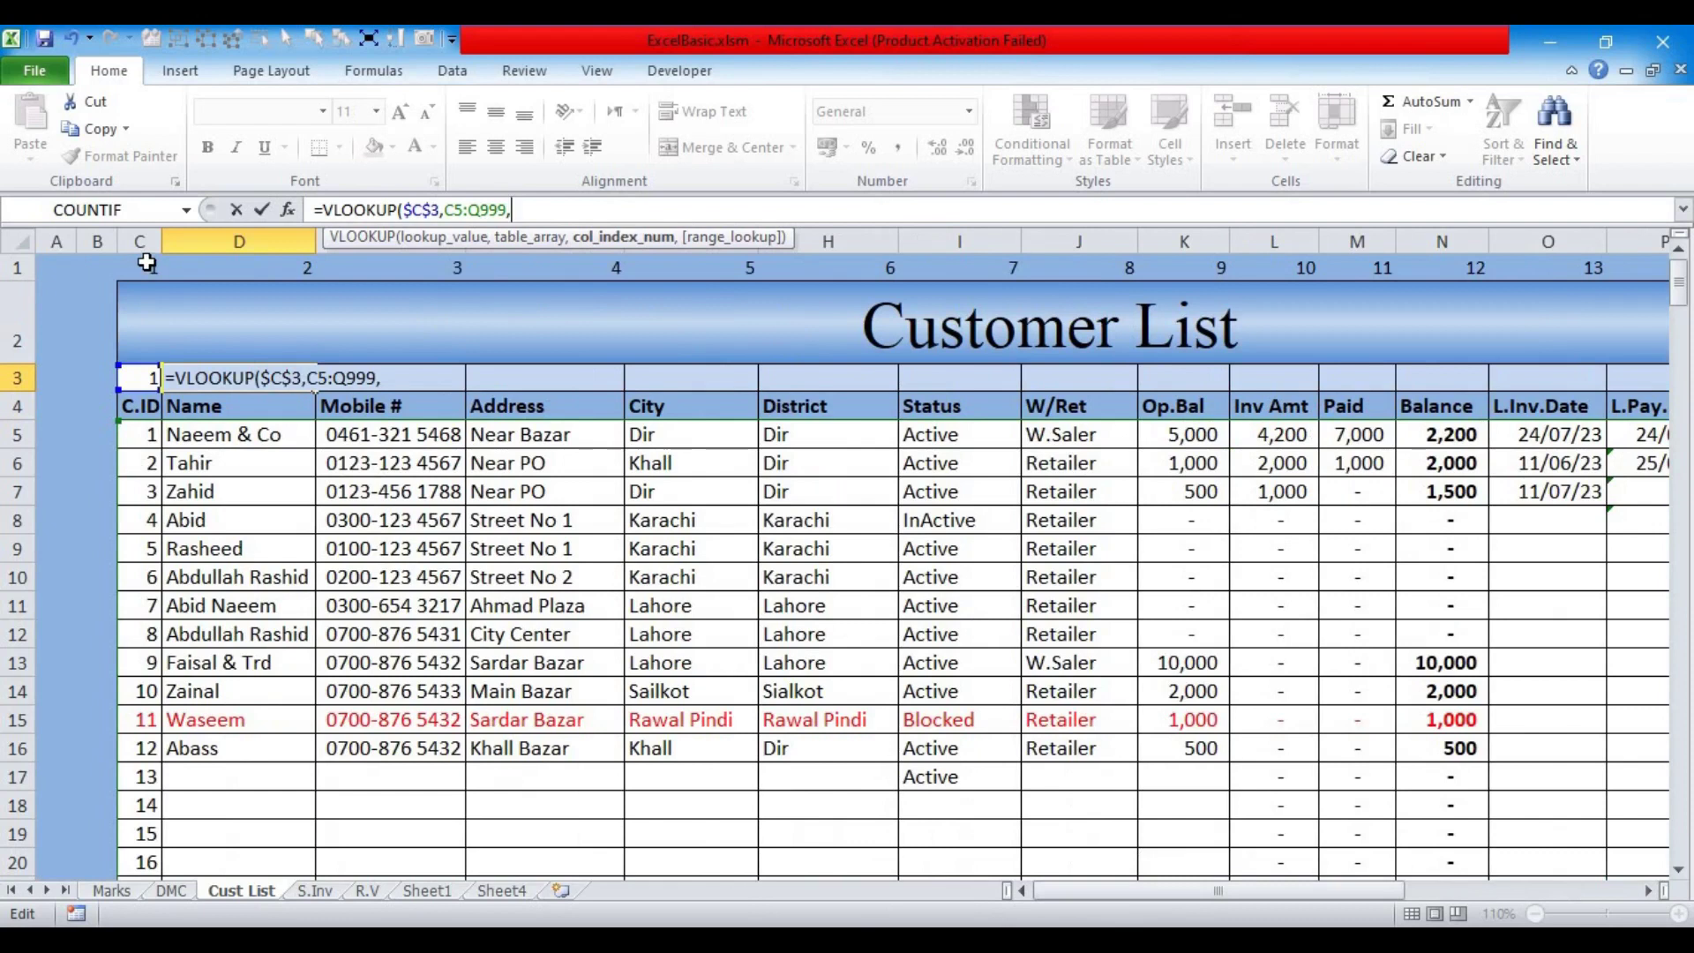
{"action": "left_click", "coordinate": [146, 262]}
{"action": "type", "text": ",0"}
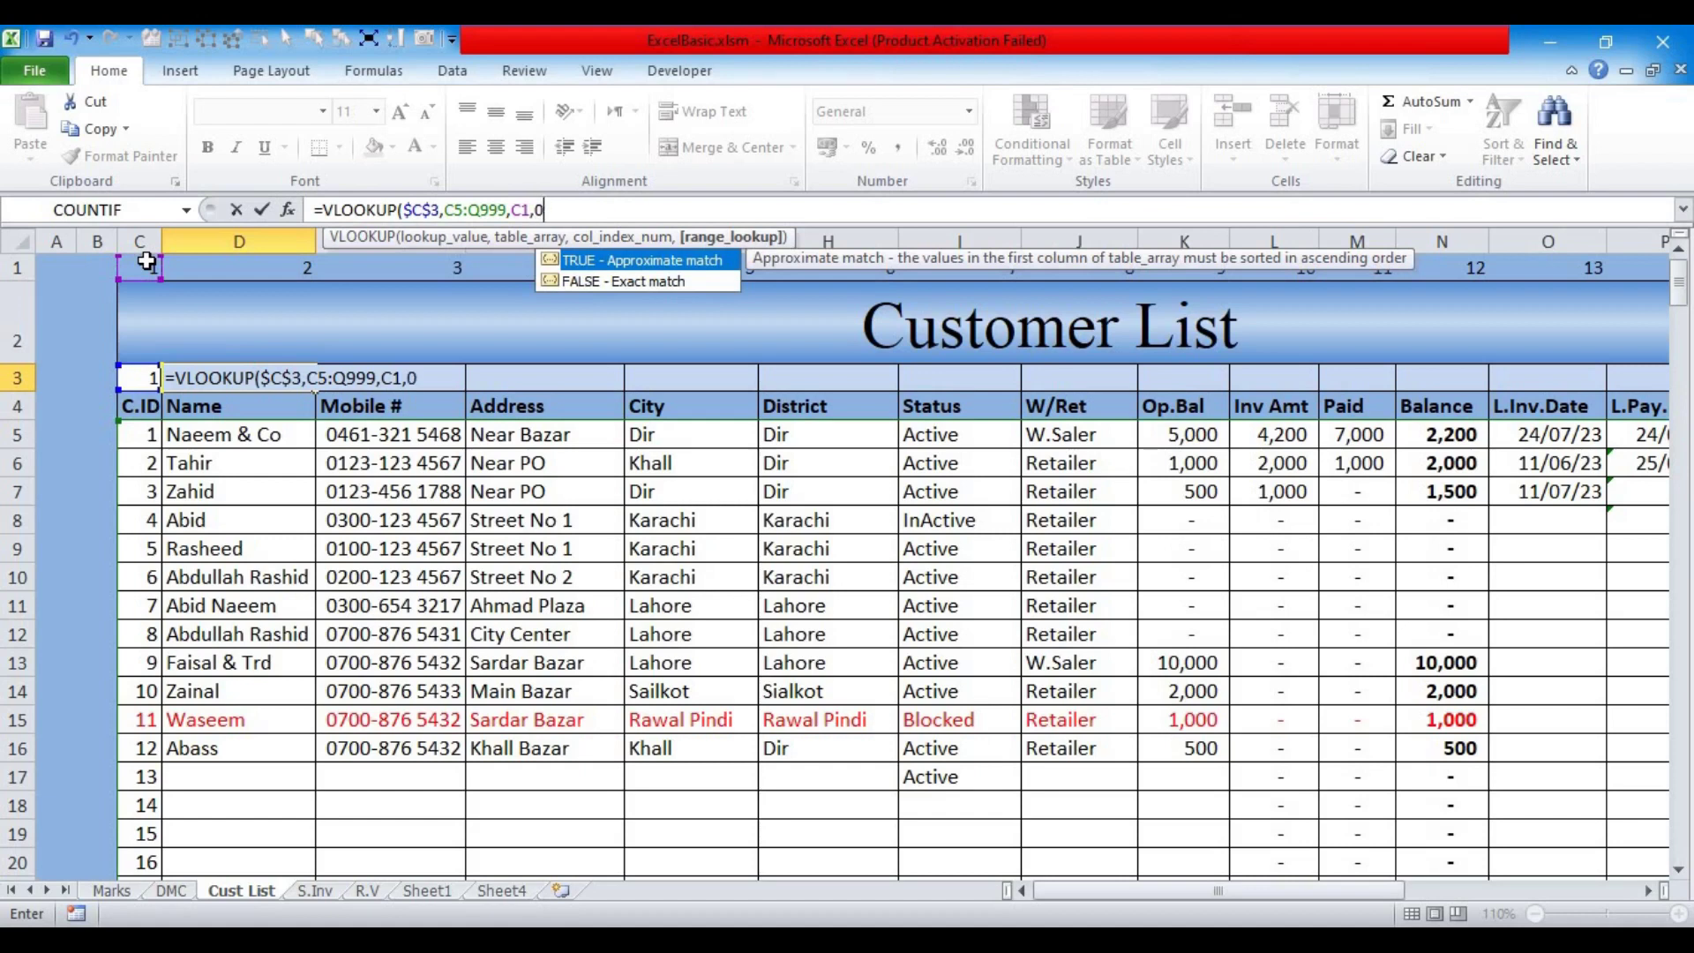
{"action": "key", "text": "Return"}
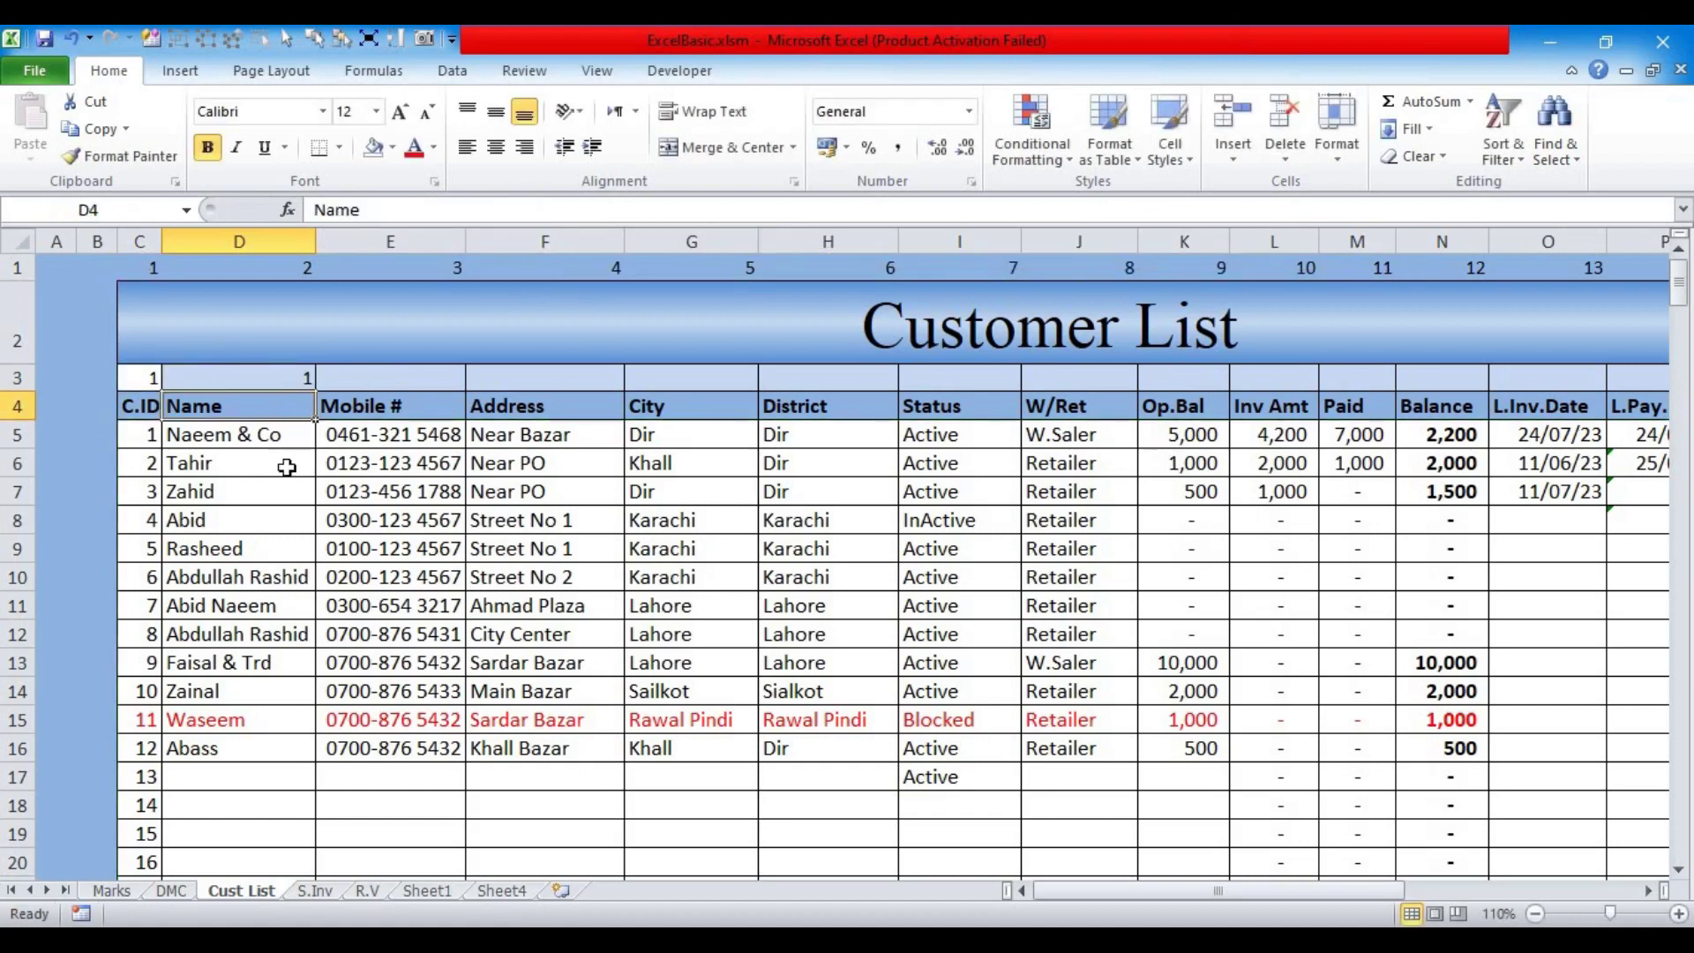
{"action": "left_click", "coordinate": [278, 379]}
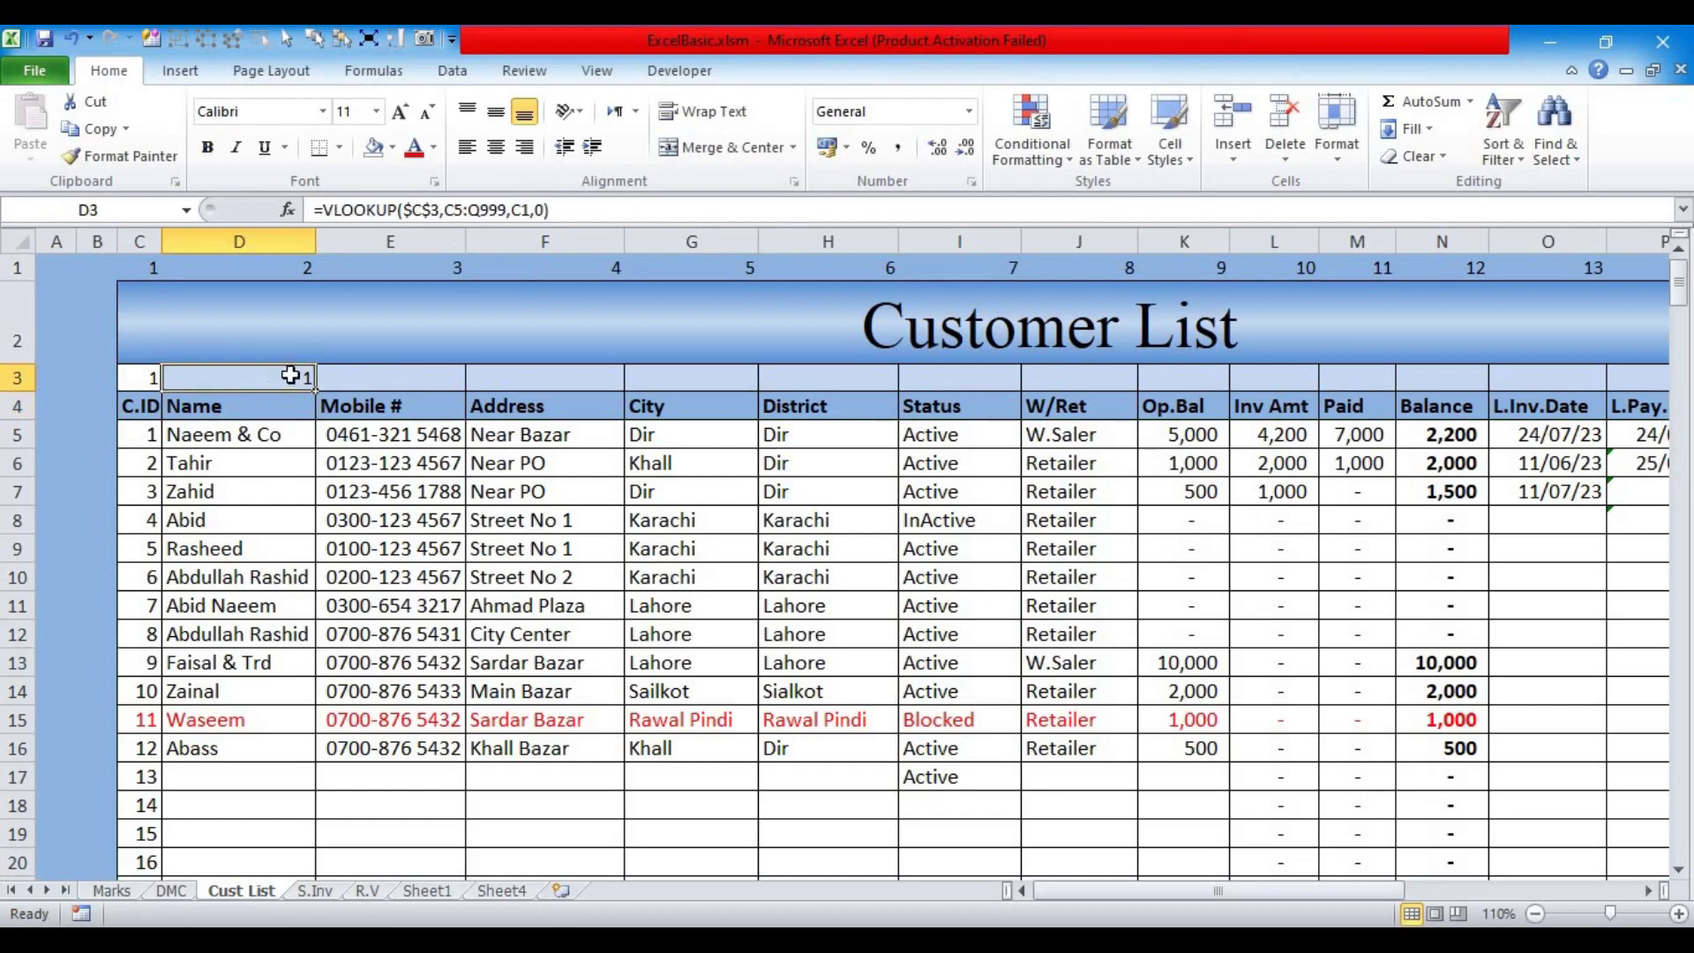
Step: Change D3's formula to =VLOOKUP($C$3,$C$5:$Q$999,D$1,0)
{"action": "double_click", "coordinate": [520, 210]}
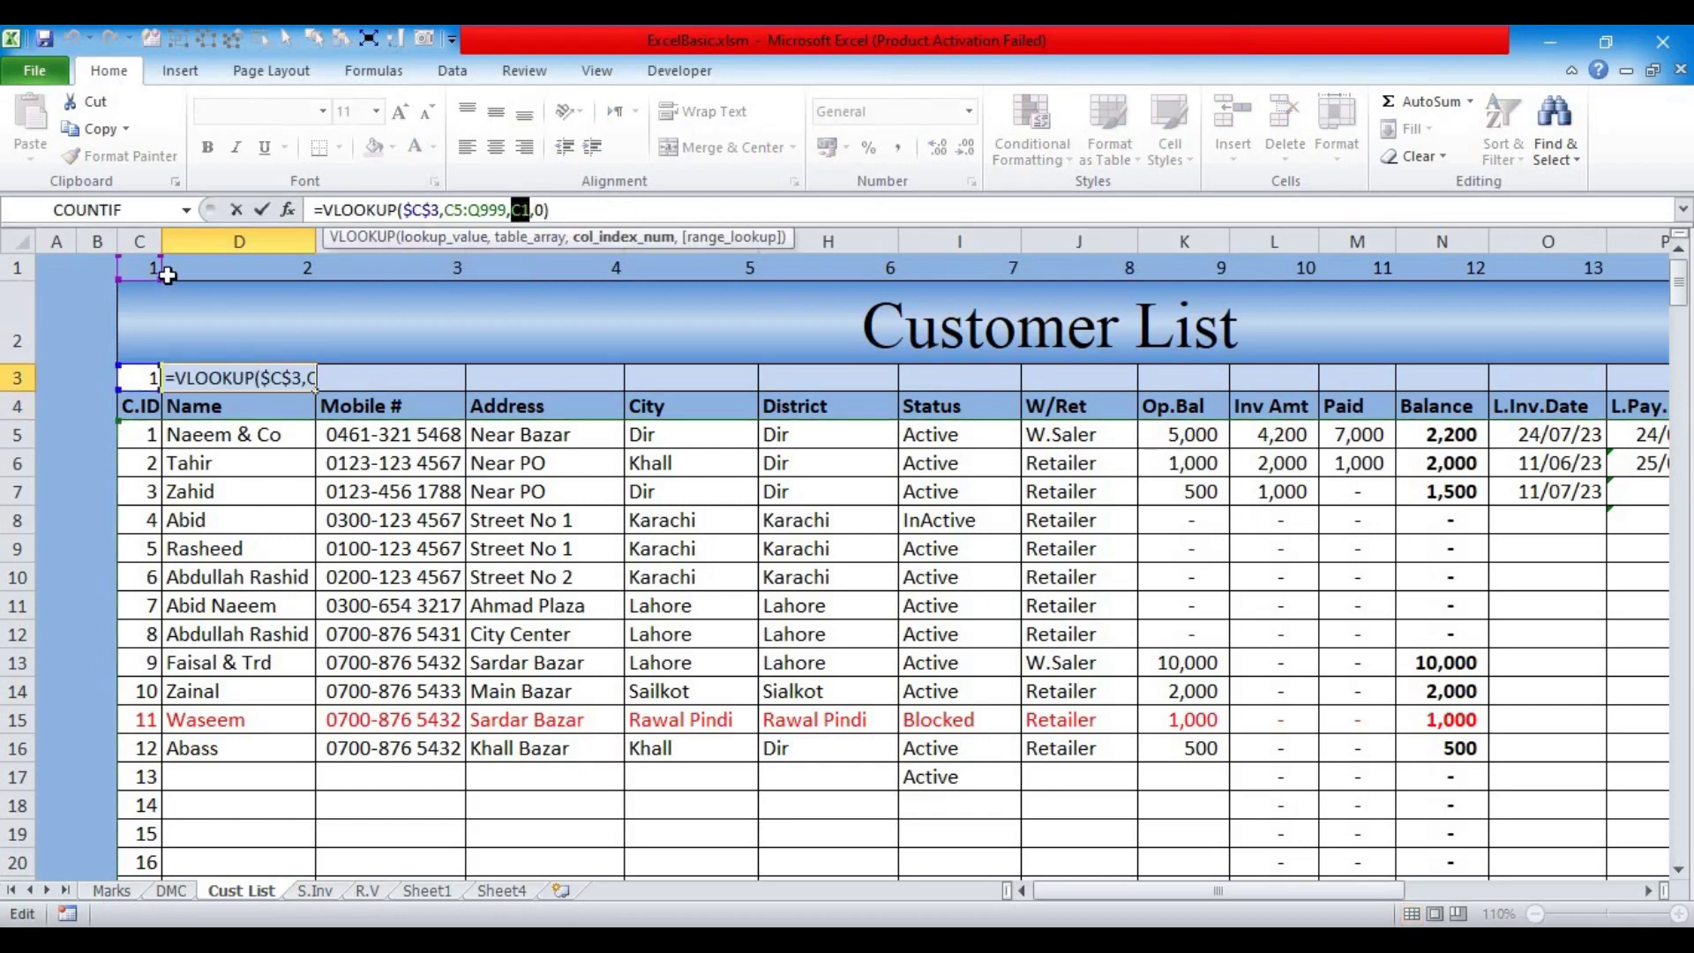
{"action": "left_click", "coordinate": [221, 276]}
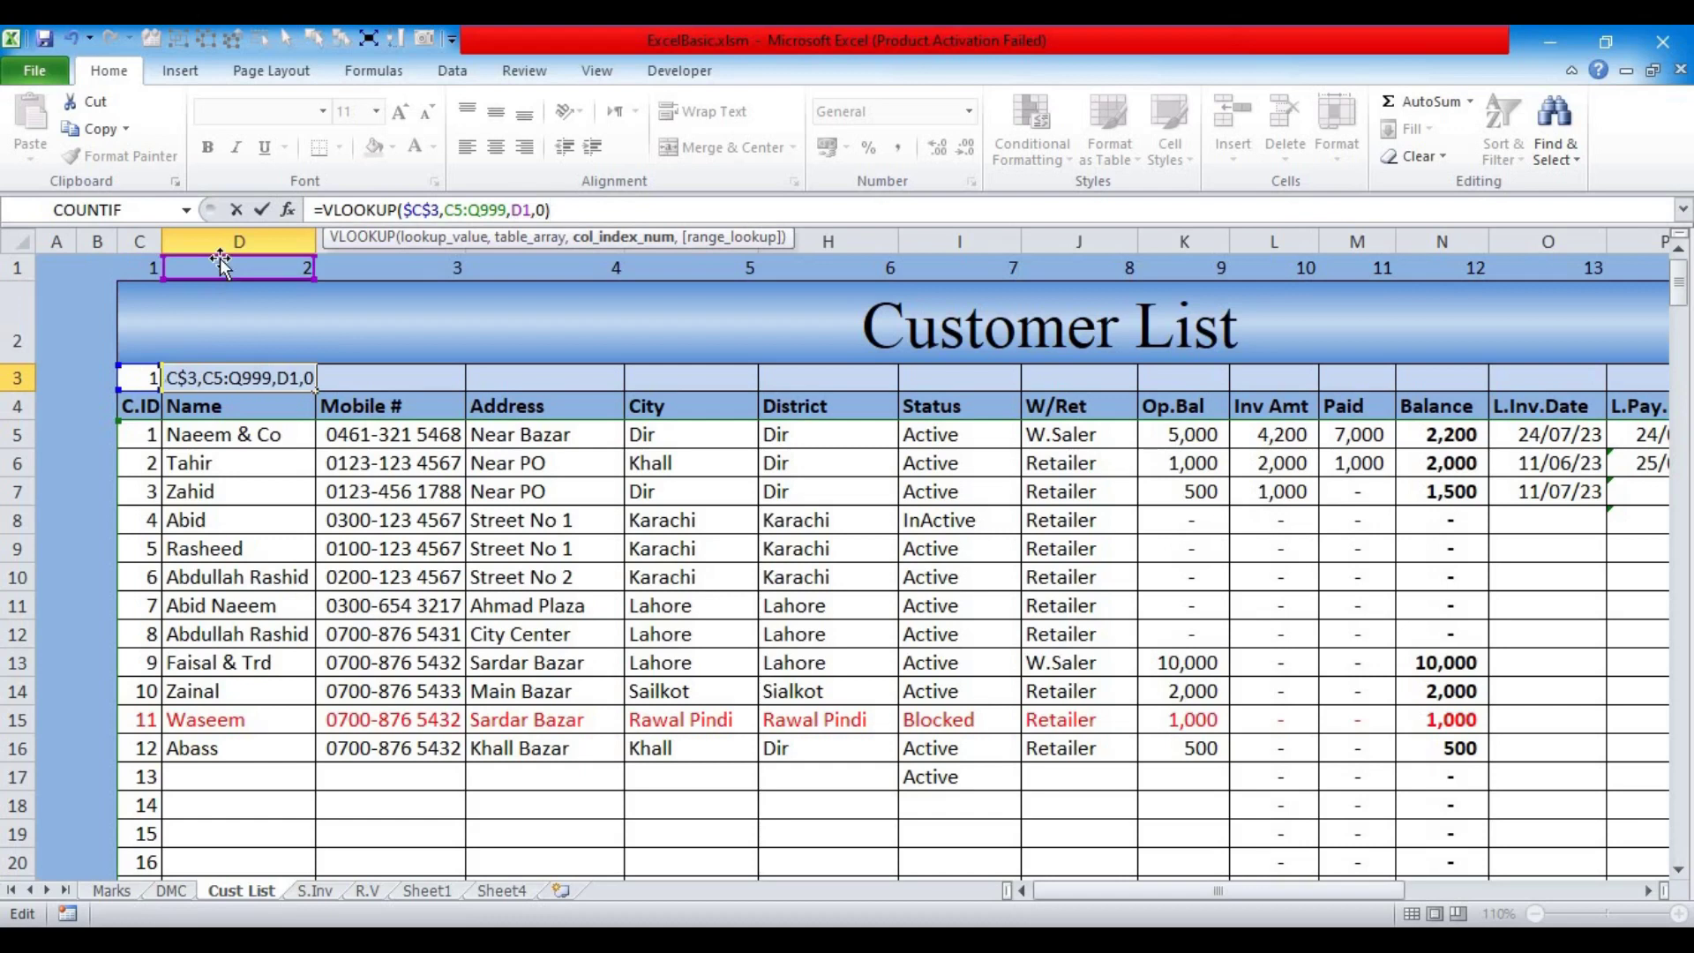
{"action": "key", "text": "ctrl+Return"}
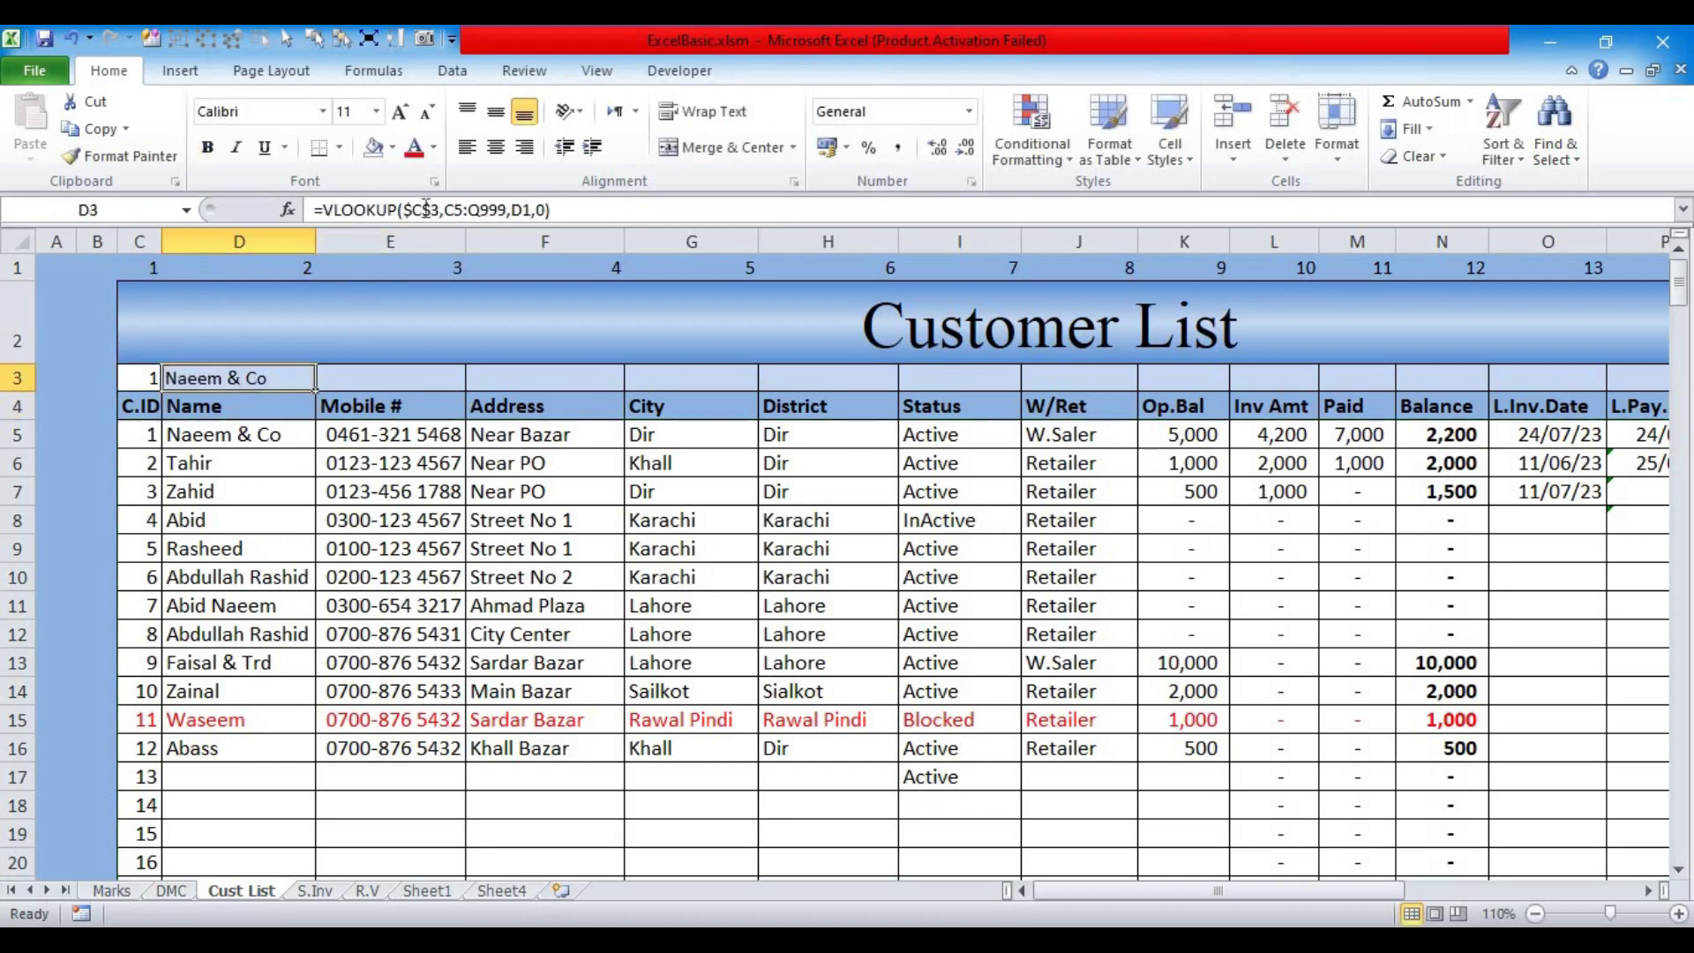
{"action": "left_click", "coordinate": [465, 209]}
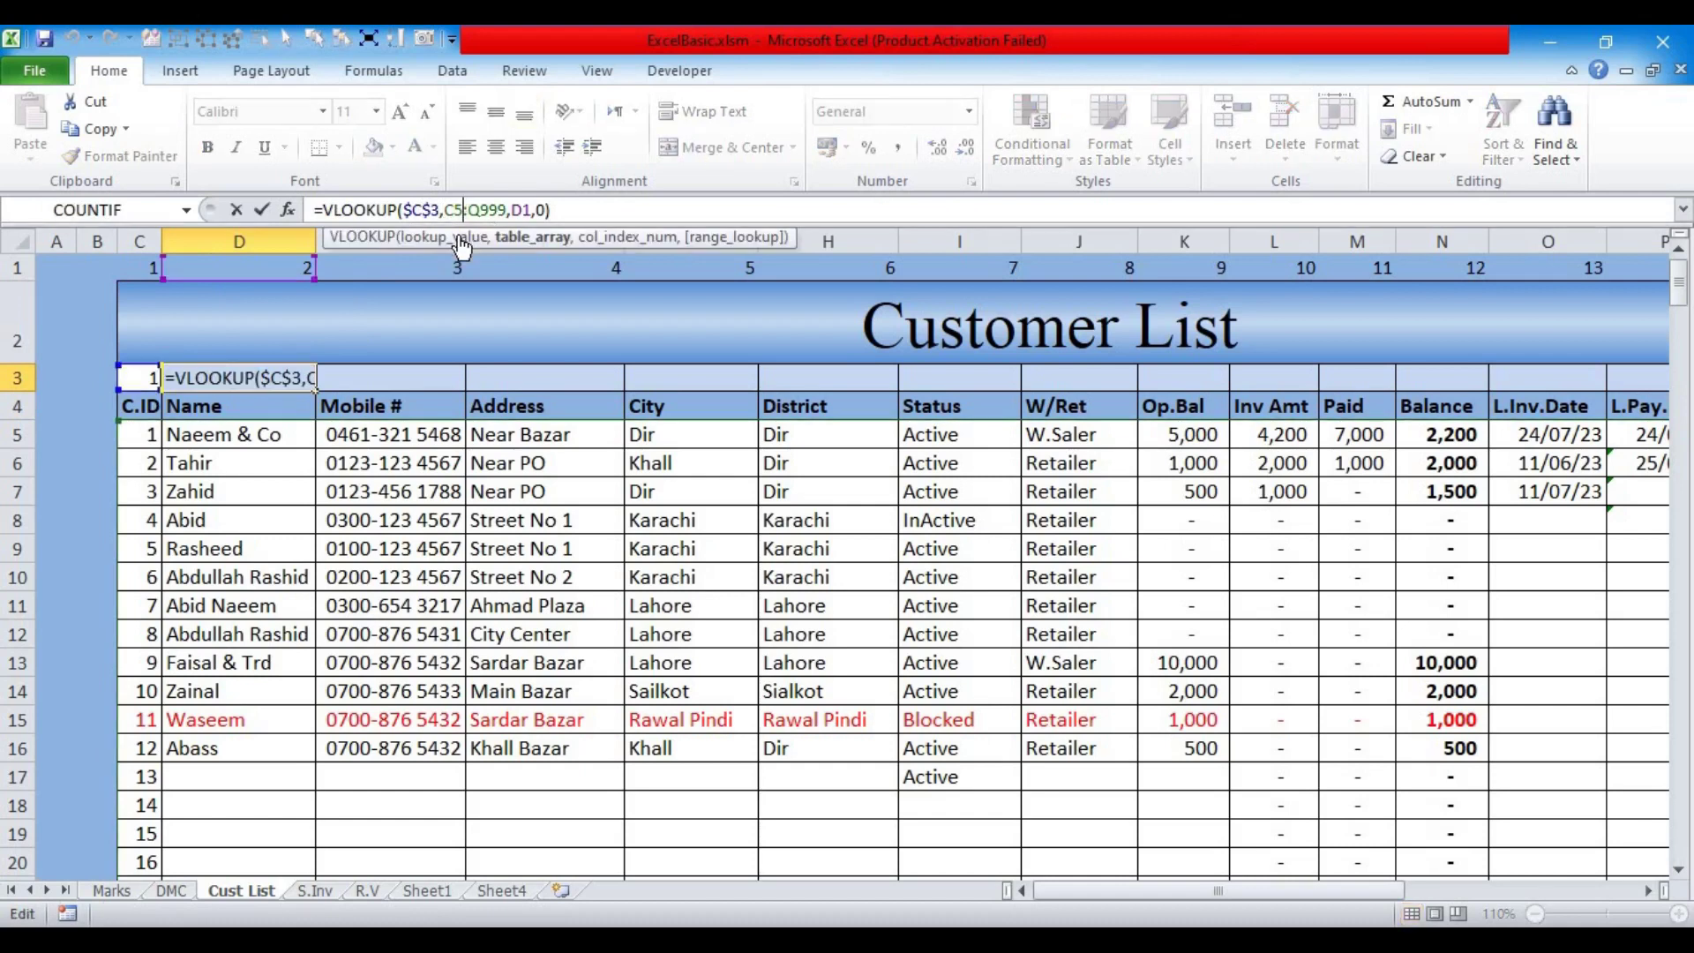
{"action": "left_click", "coordinate": [509, 238]}
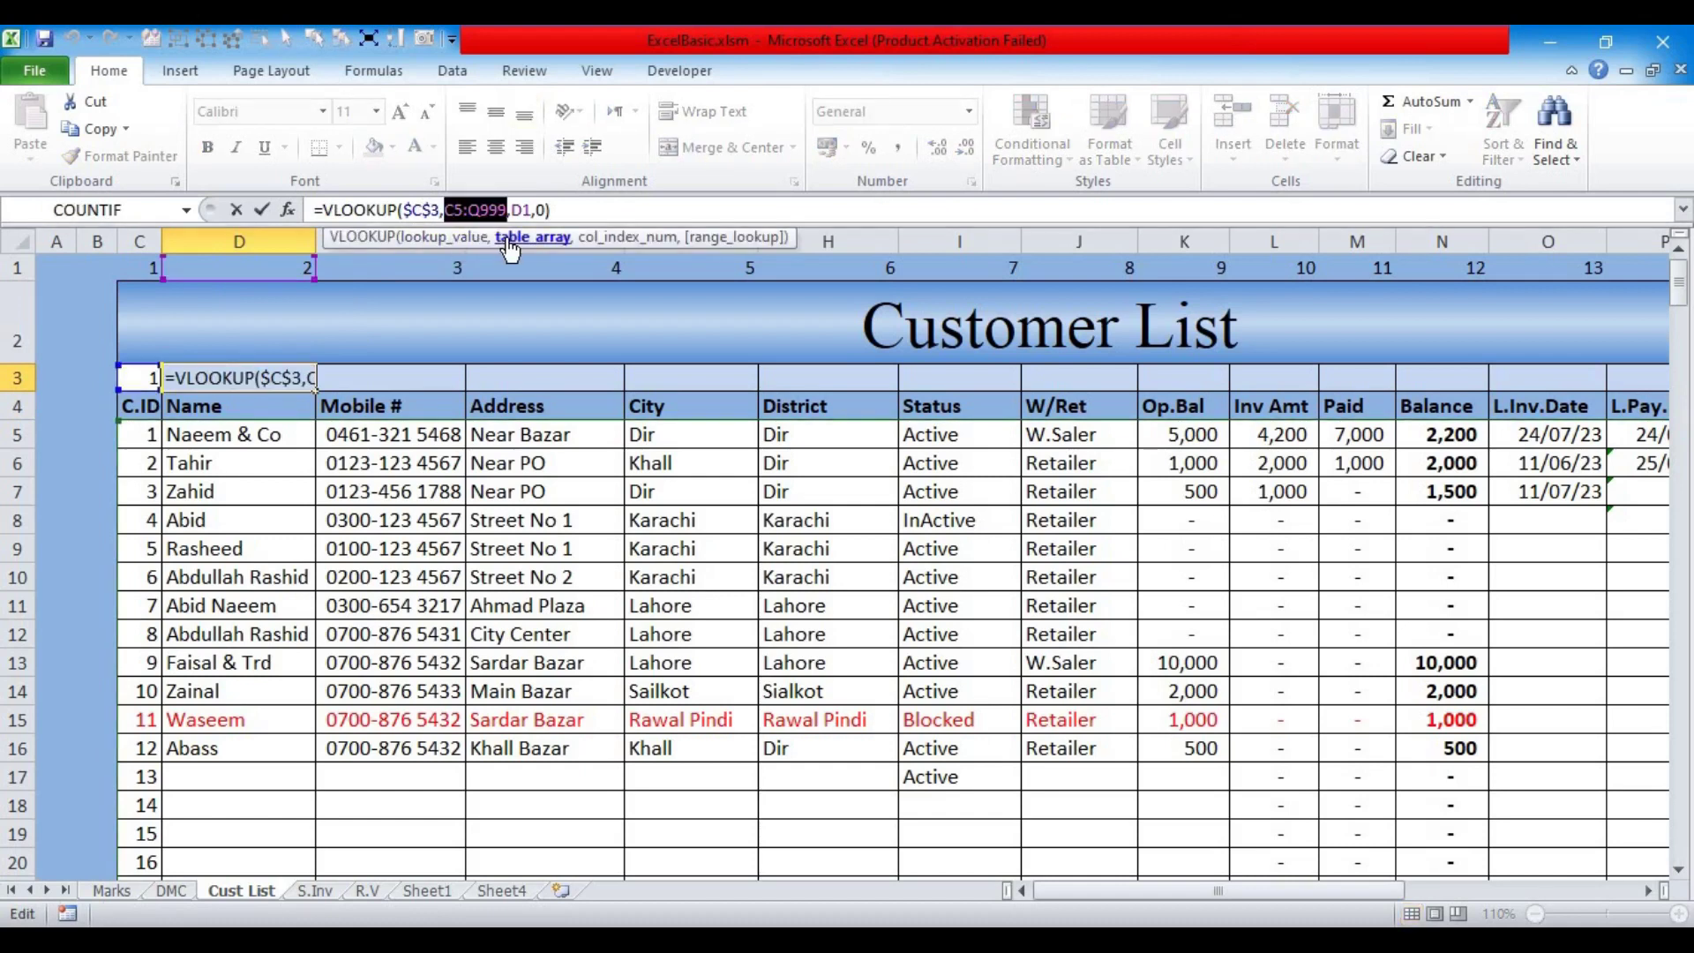
{"action": "key", "text": "F4"}
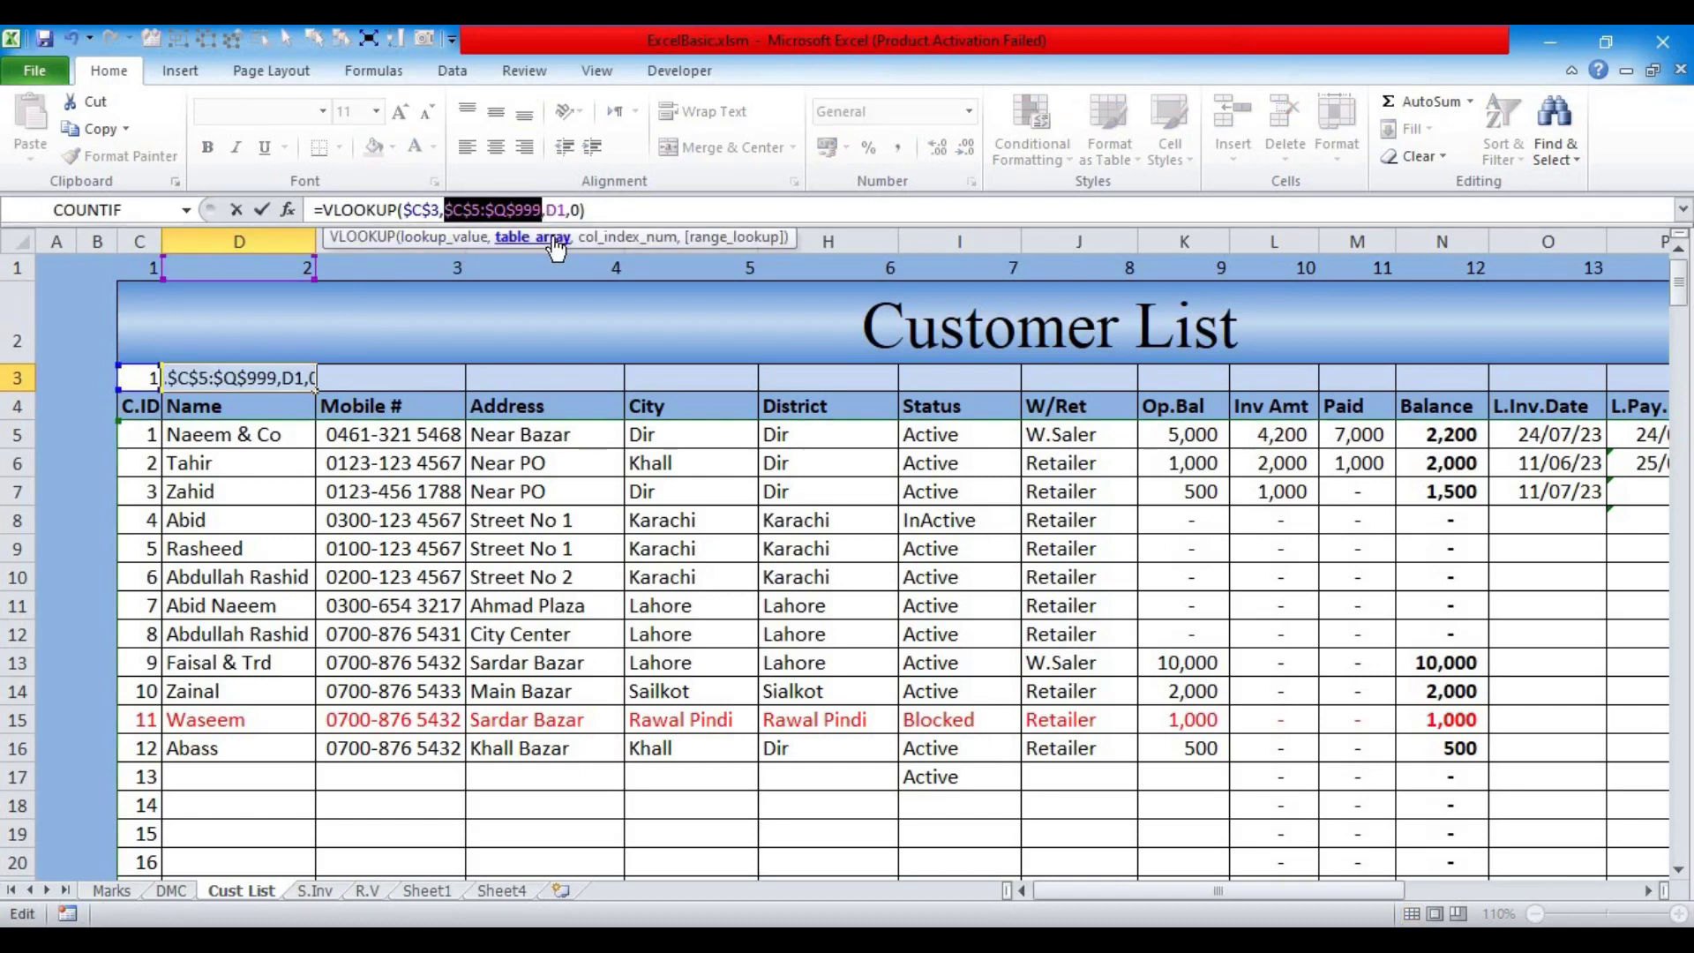
{"action": "left_click", "coordinate": [618, 238]}
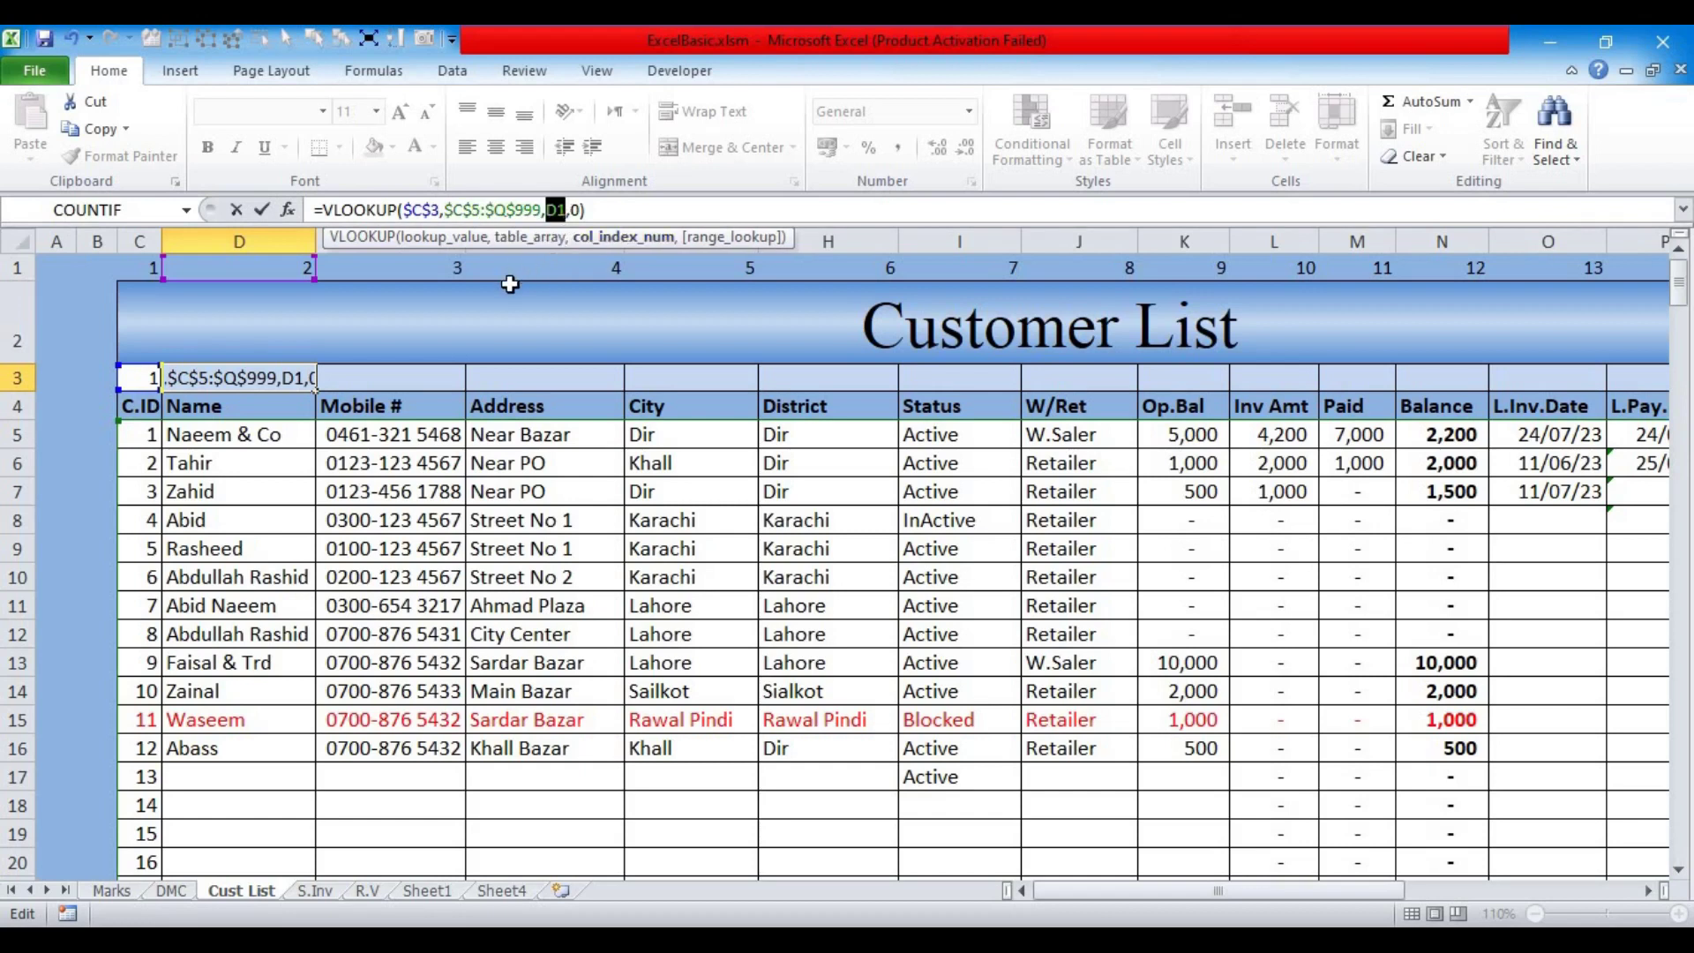
{"action": "key", "text": "F4"}
{"action": "key", "text": "F4"}
{"action": "key", "text": "F4"}
{"action": "key", "text": "F4"}
{"action": "key", "text": "F4"}
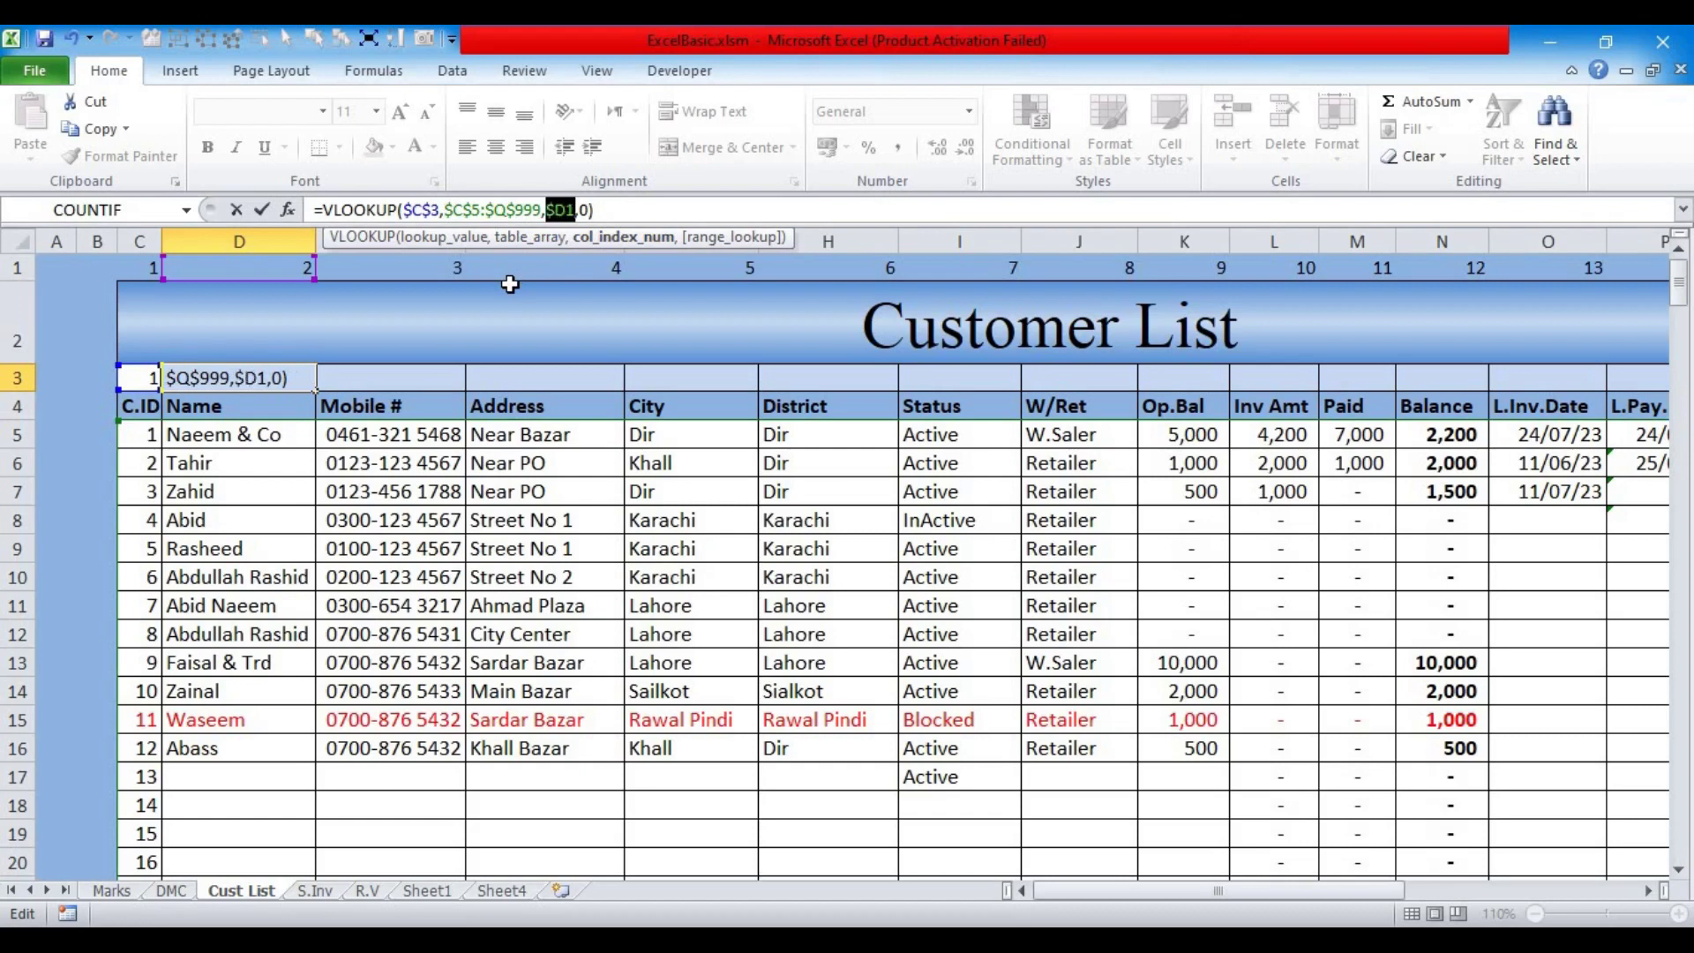
{"action": "key", "text": "F4"}
{"action": "key", "text": "Return"}
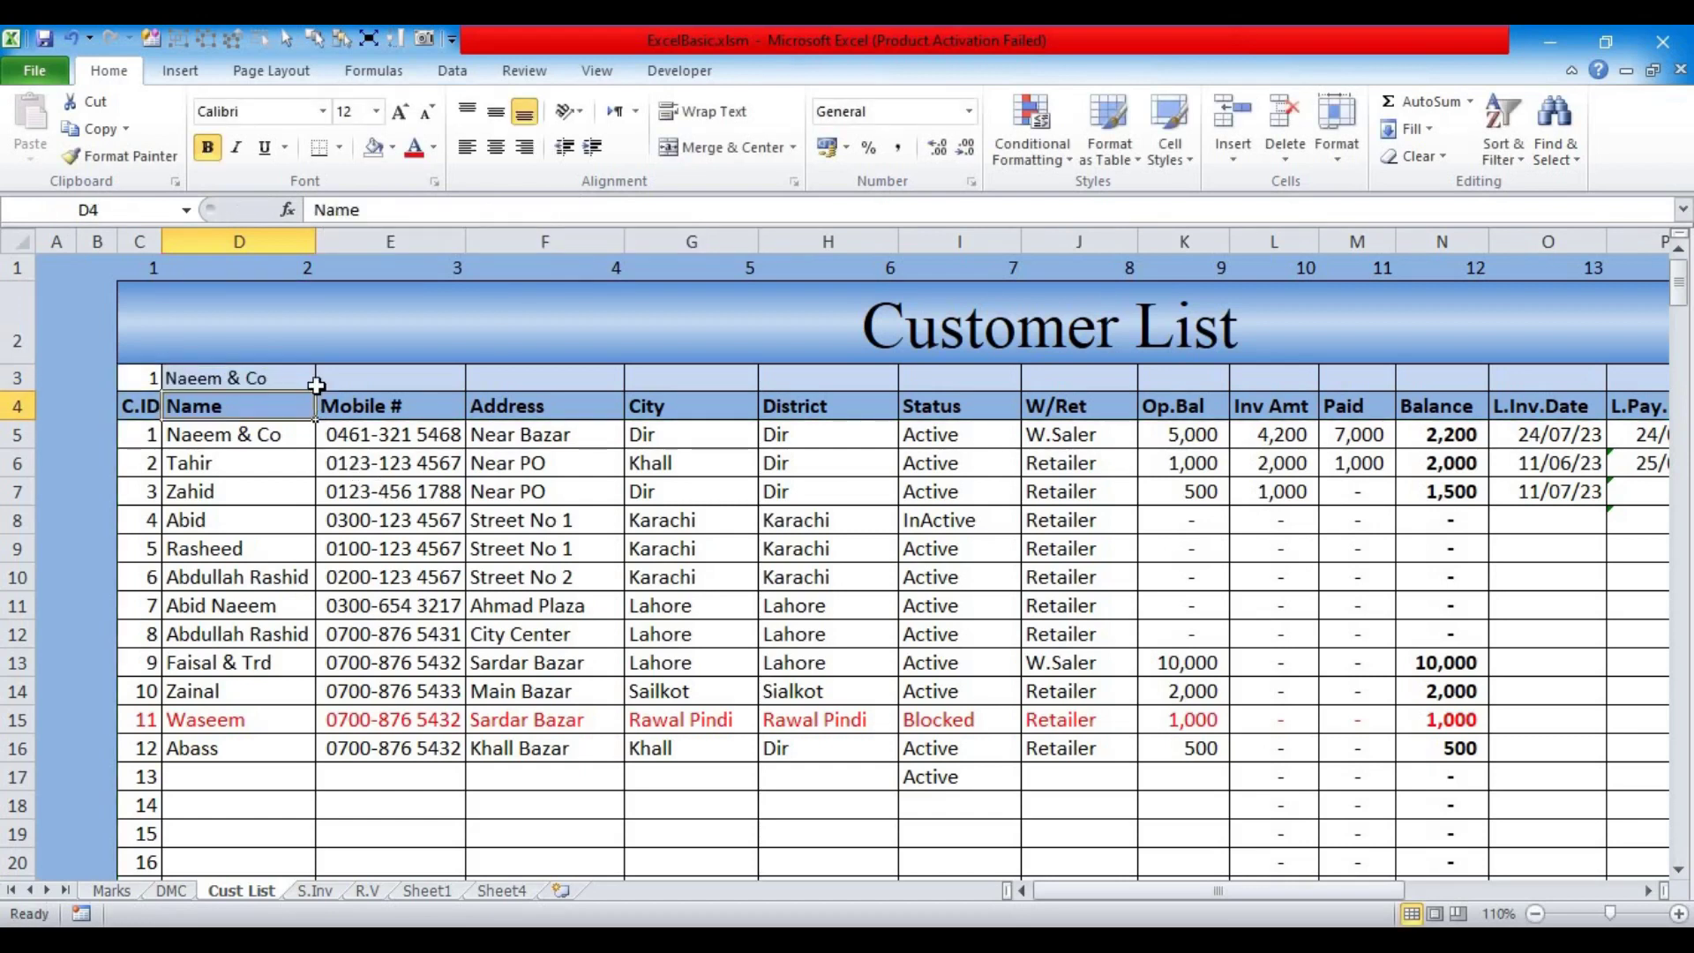
Step: Fill the D3 lookup across row 3 to Q3 and compare it with customer 1's record
{"action": "left_click", "coordinate": [310, 385]}
{"action": "left_click_drag", "start_coordinate": [315, 391], "coordinate": [1526, 380]}
{"action": "left_click_drag", "start_coordinate": [1316, 891], "coordinate": [1201, 892]}
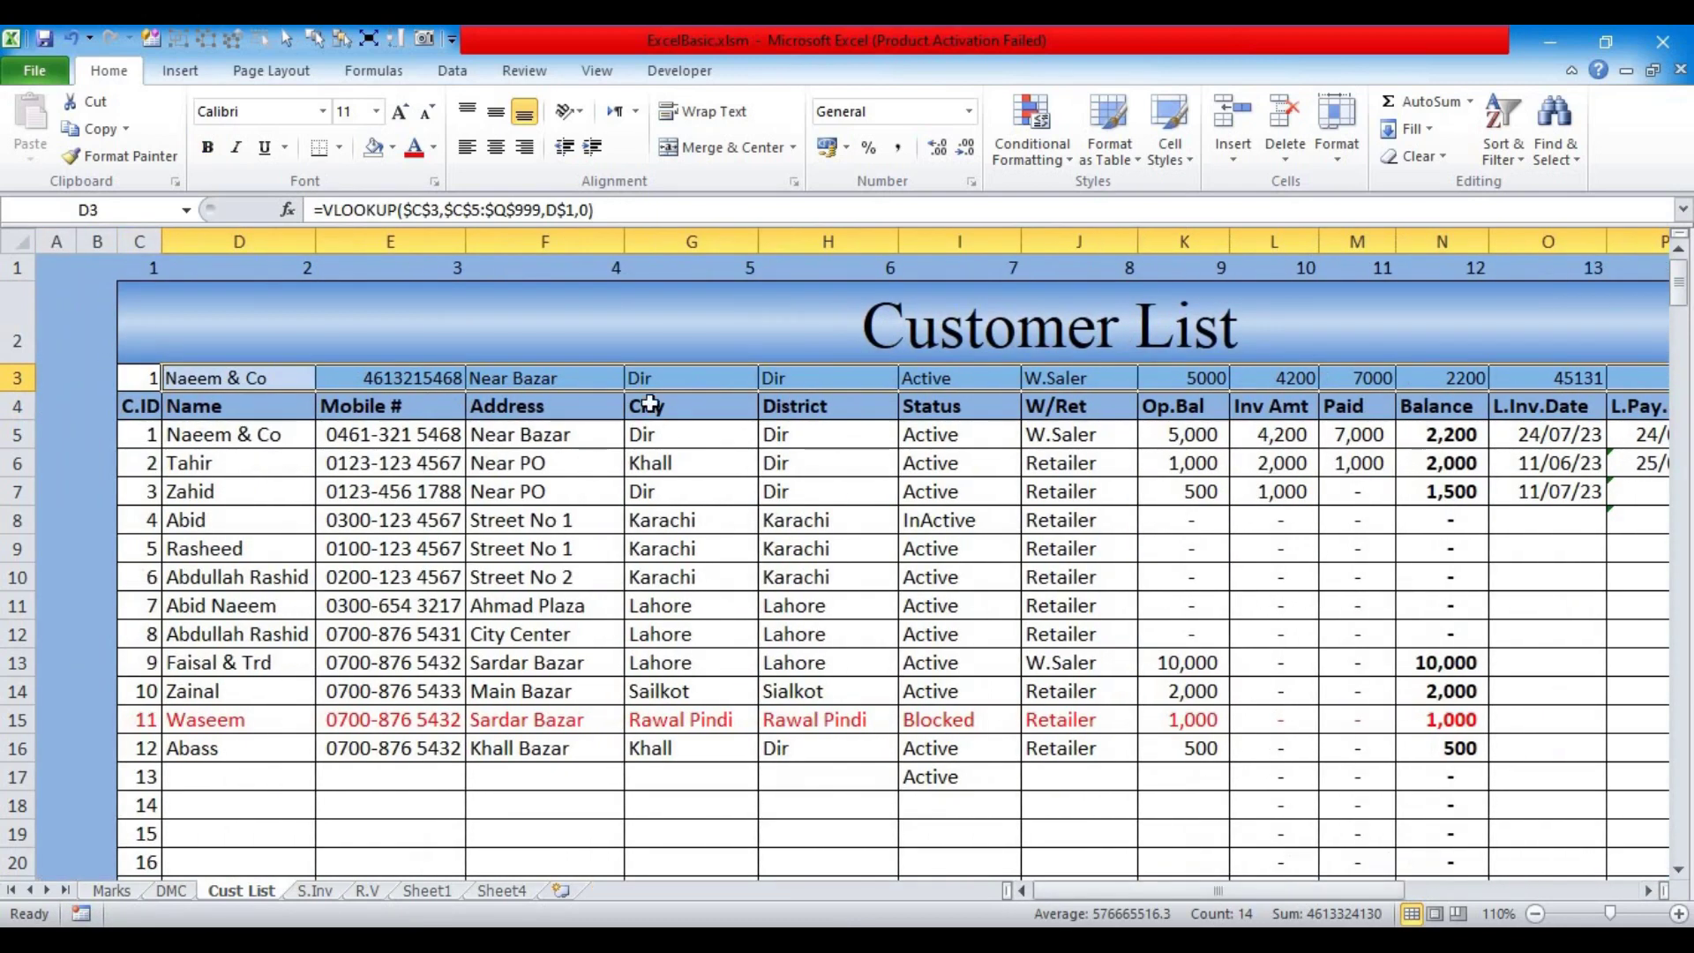
{"action": "left_click", "coordinate": [522, 438]}
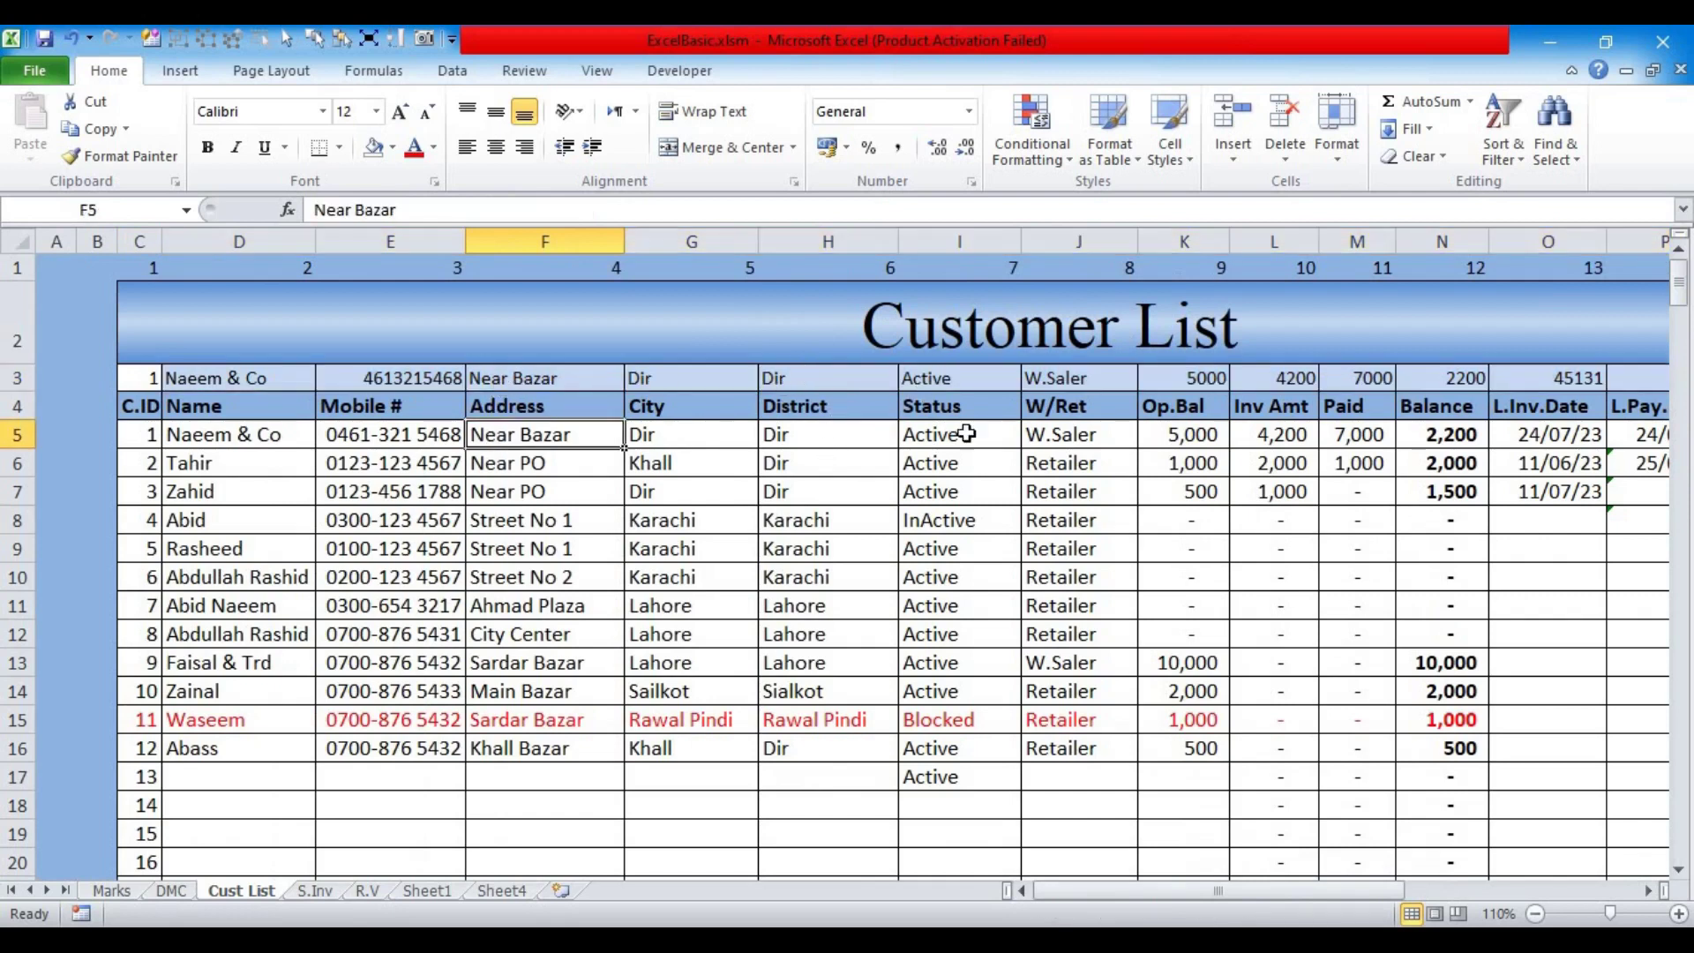
{"action": "left_click", "coordinate": [1196, 441]}
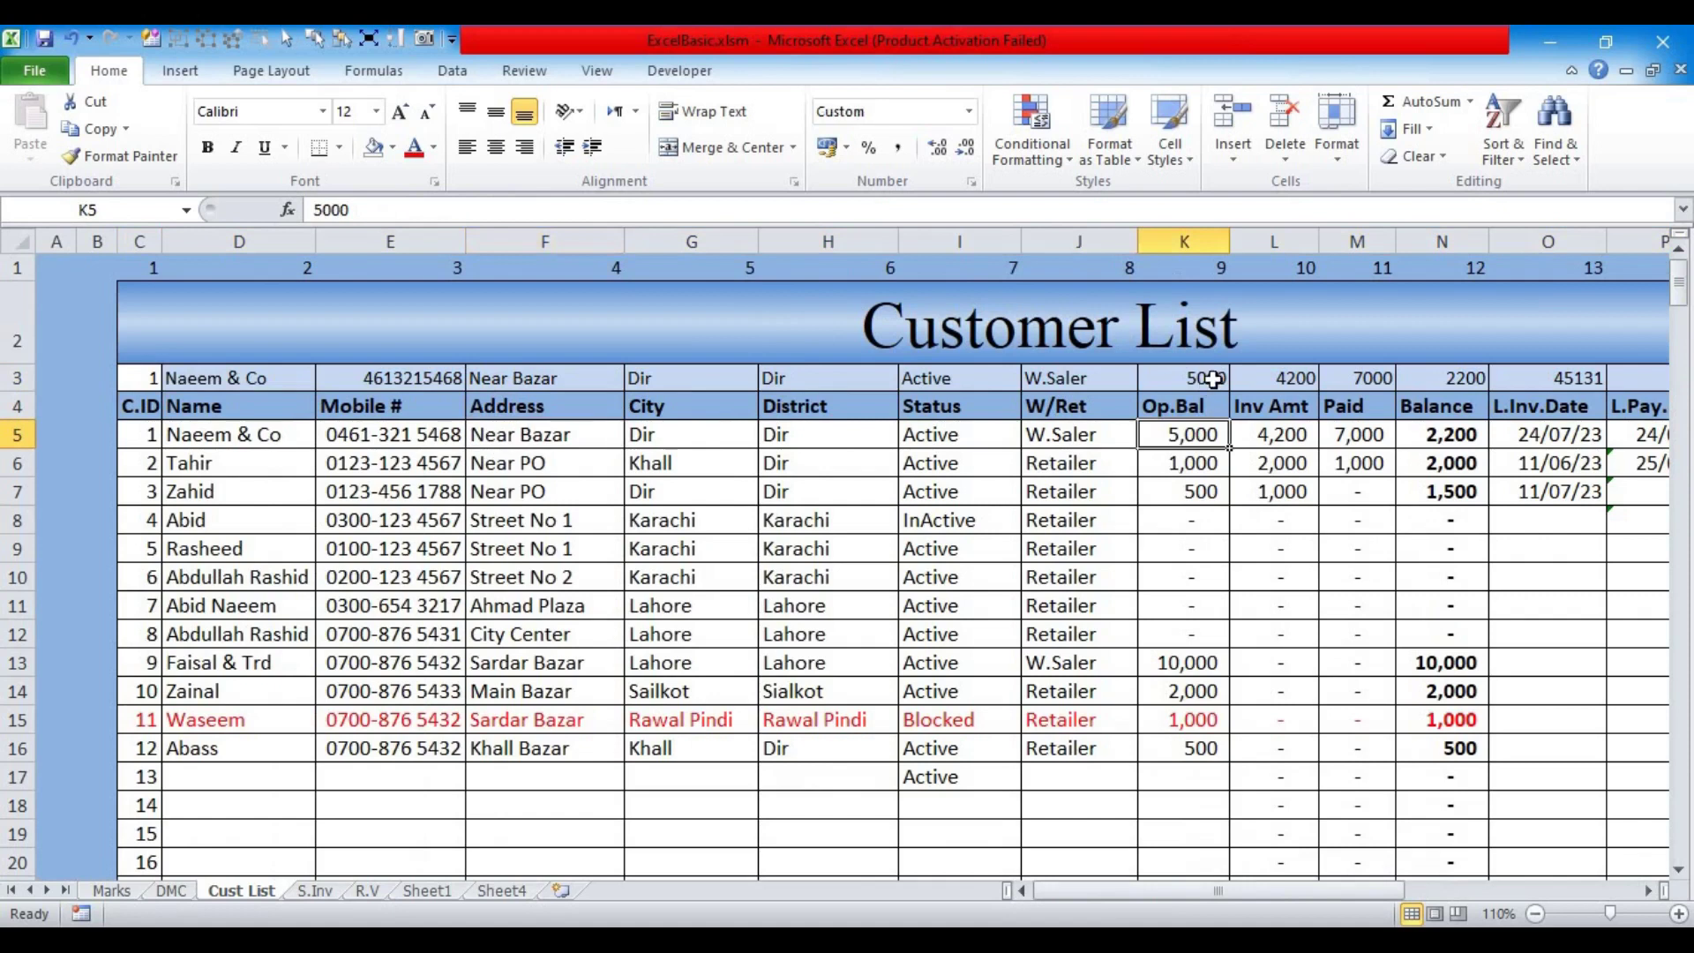
{"action": "left_click", "coordinate": [1286, 439]}
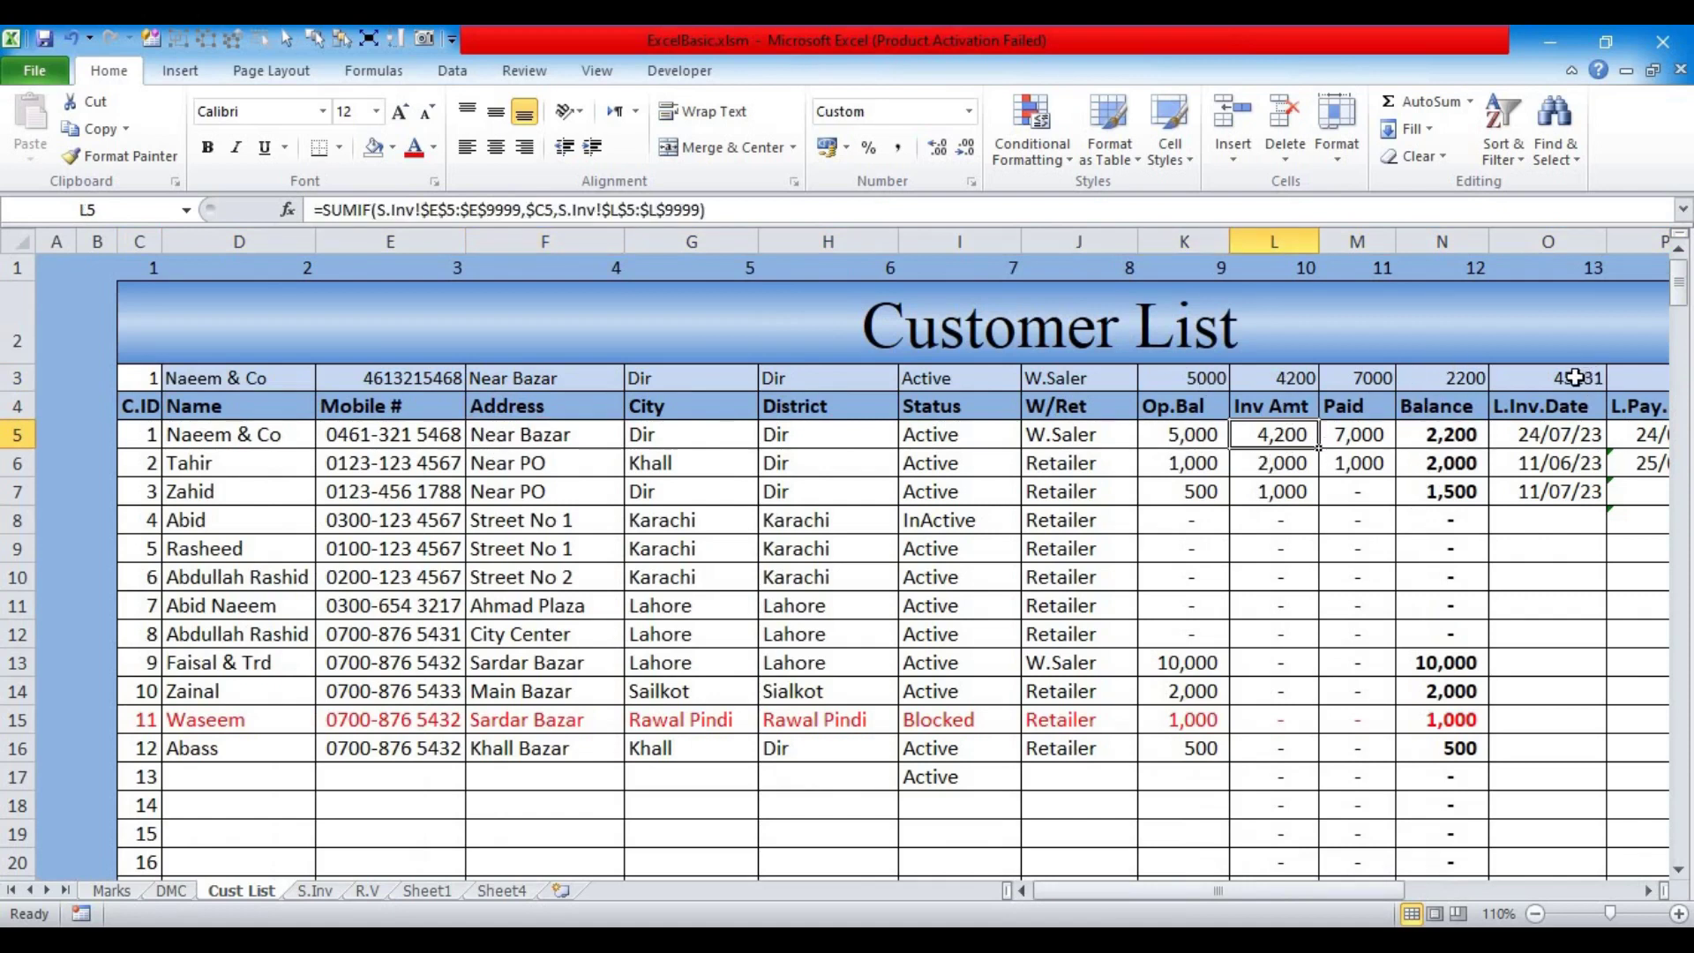
{"action": "left_click_drag", "start_coordinate": [1353, 886], "coordinate": [1493, 886]}
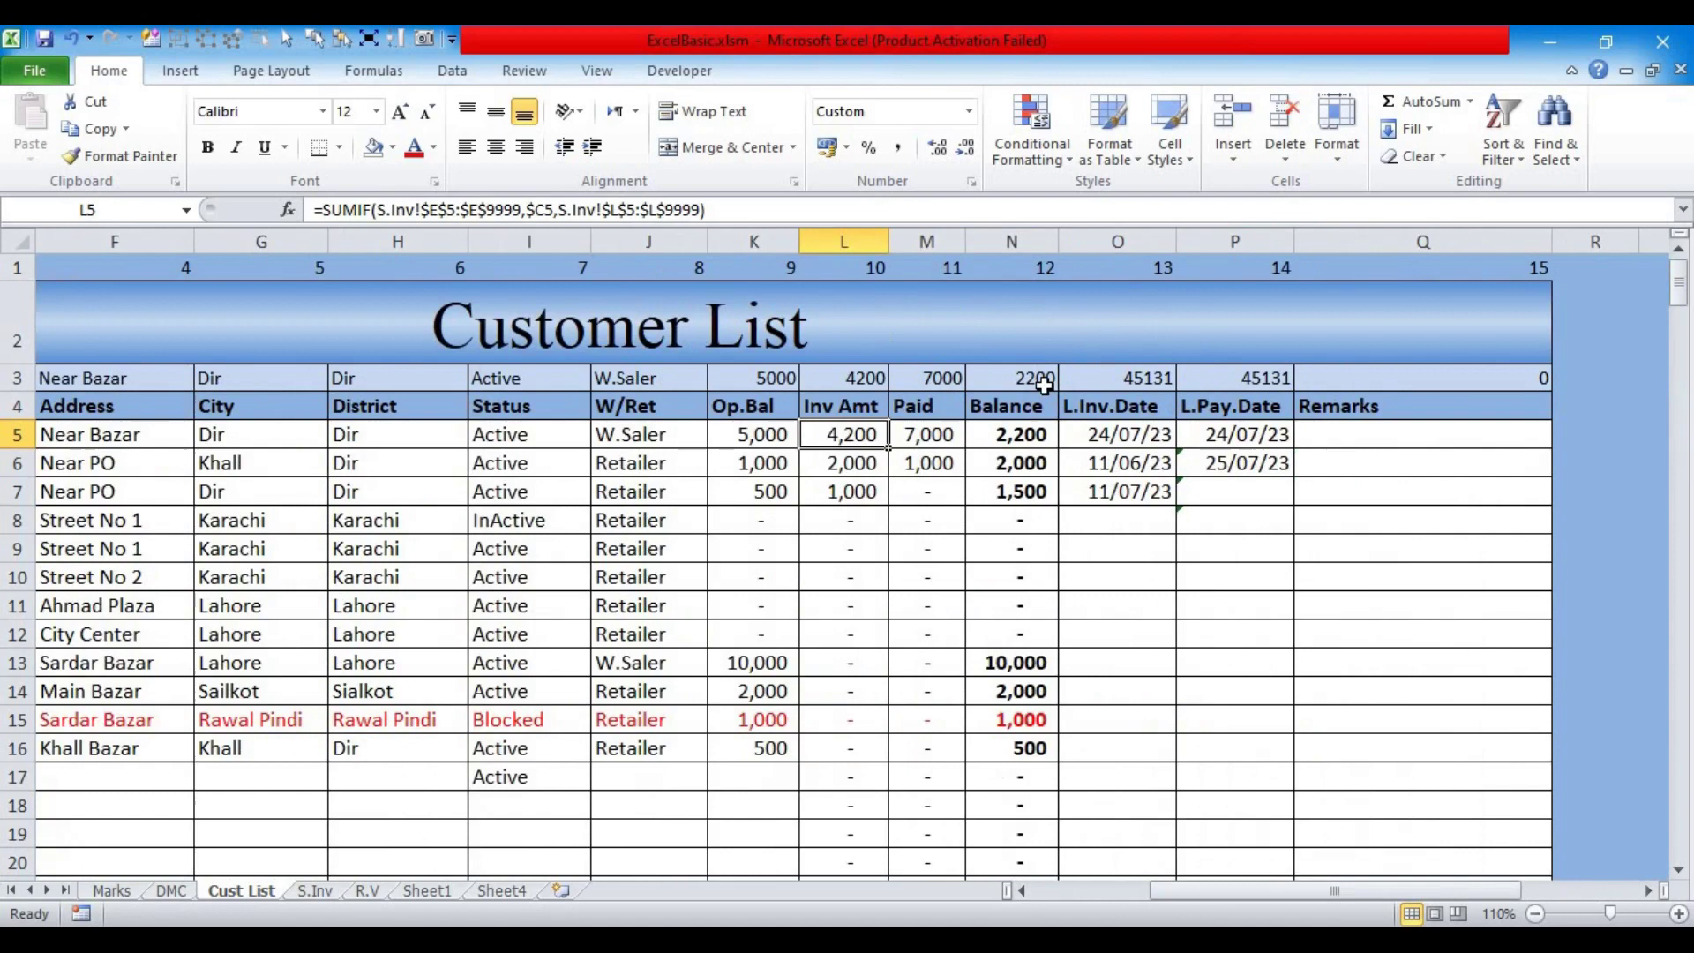
{"action": "left_click_drag", "start_coordinate": [1094, 375], "coordinate": [1232, 377]}
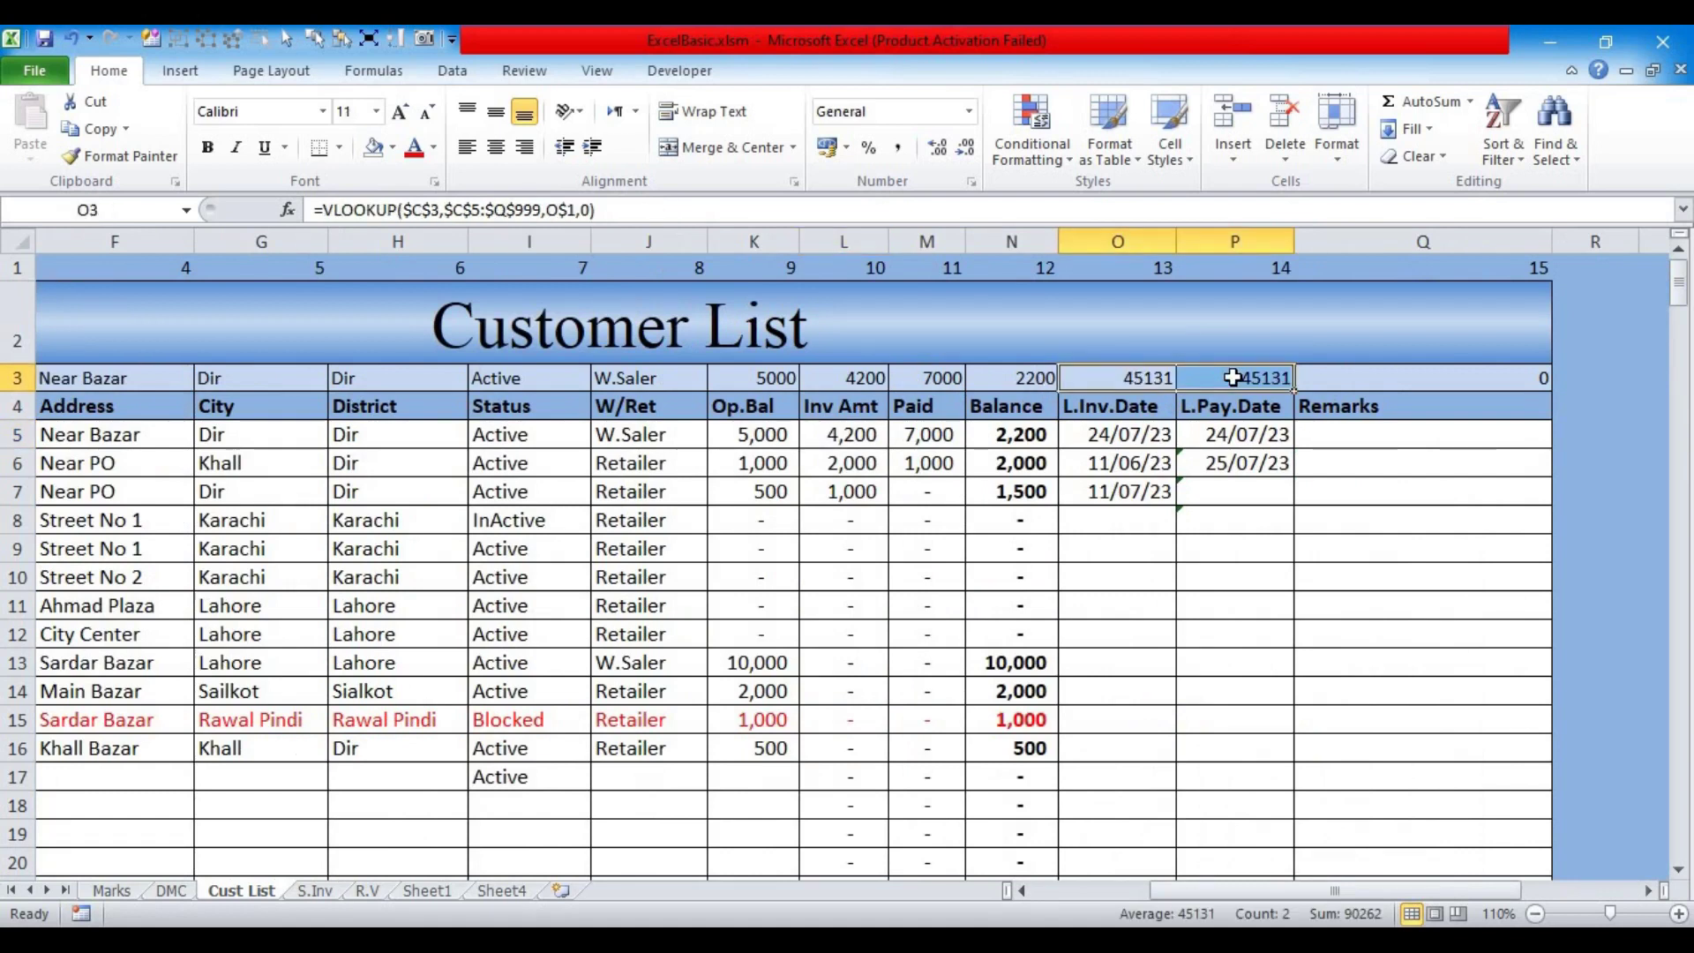
Step: Give O3:P3 the custom dd/mm/yy date format
{"action": "key", "text": "ctrl+1"}
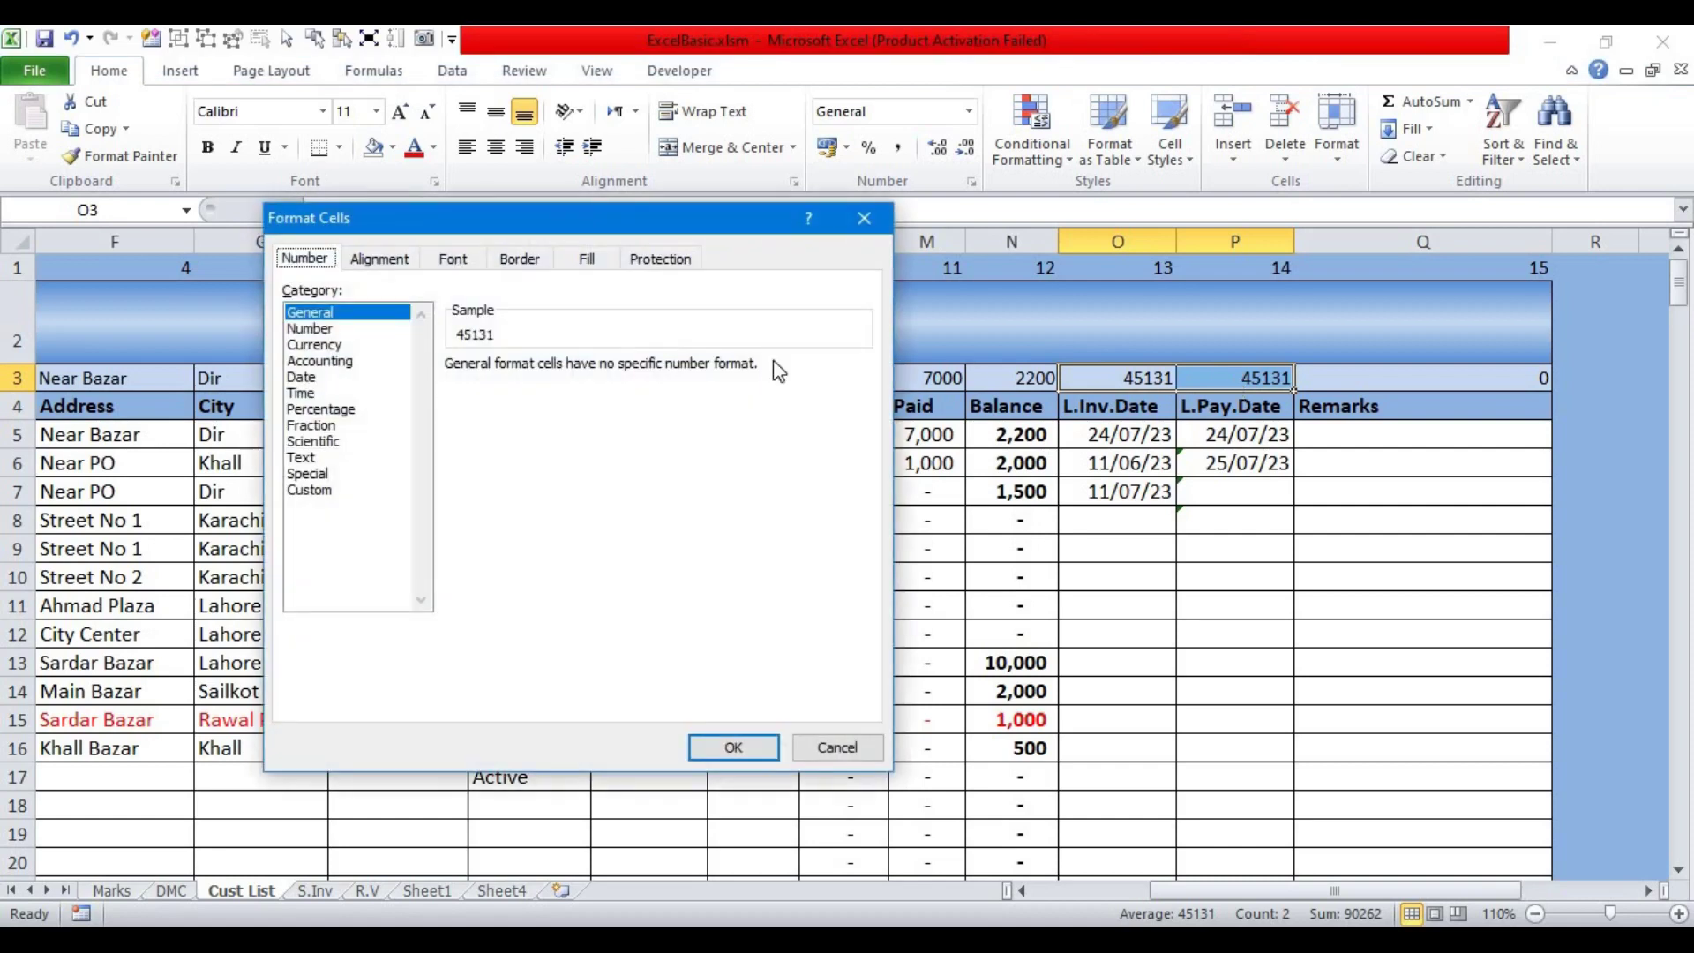
{"action": "left_click", "coordinate": [313, 491]}
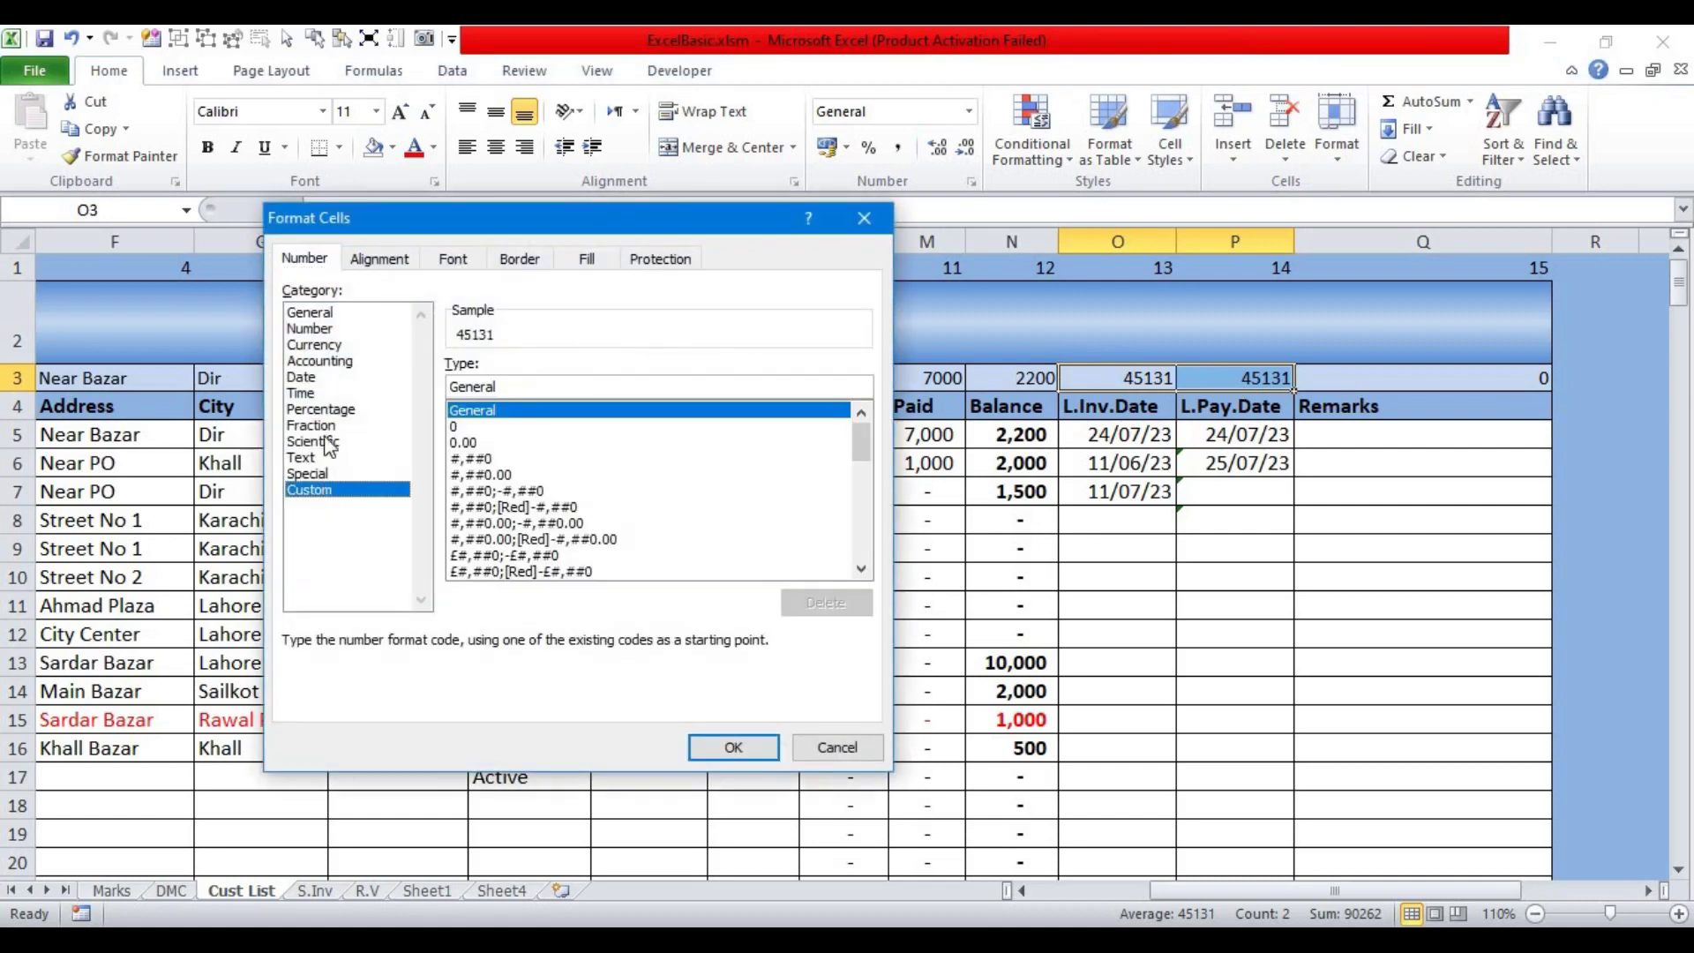
{"action": "left_click", "coordinate": [308, 378]}
{"action": "left_click", "coordinate": [321, 492]}
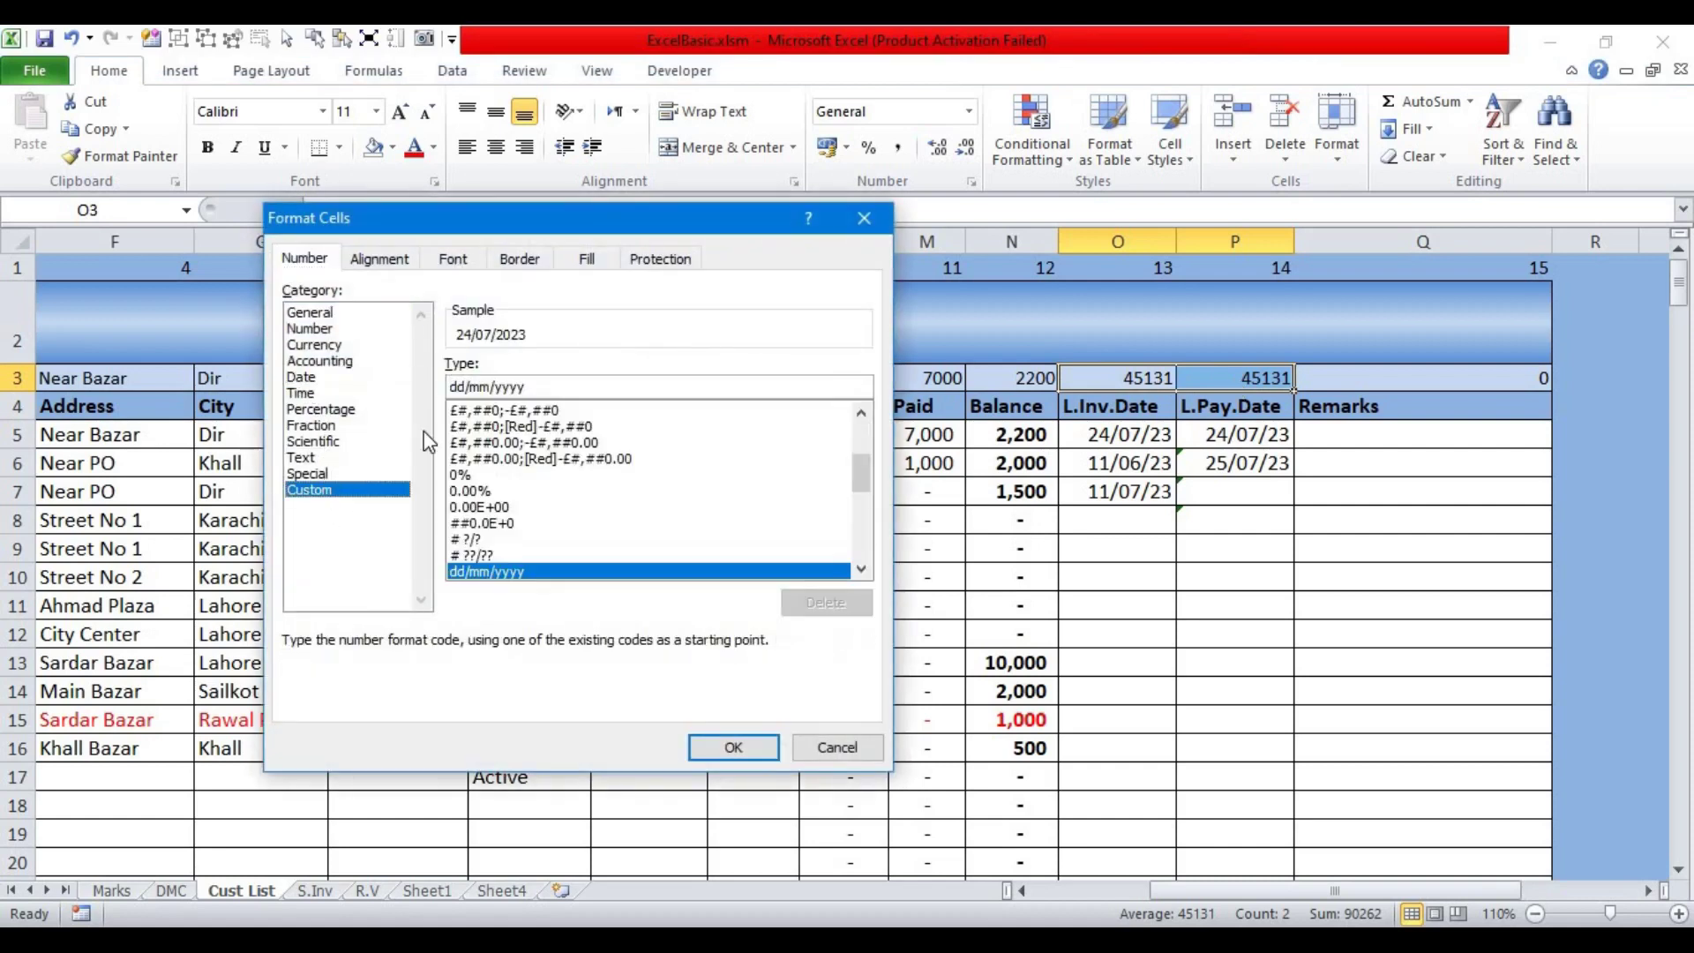
{"action": "left_click", "coordinate": [561, 389]}
{"action": "key", "text": "BackSpace"}
{"action": "key", "text": "BackSpace"}
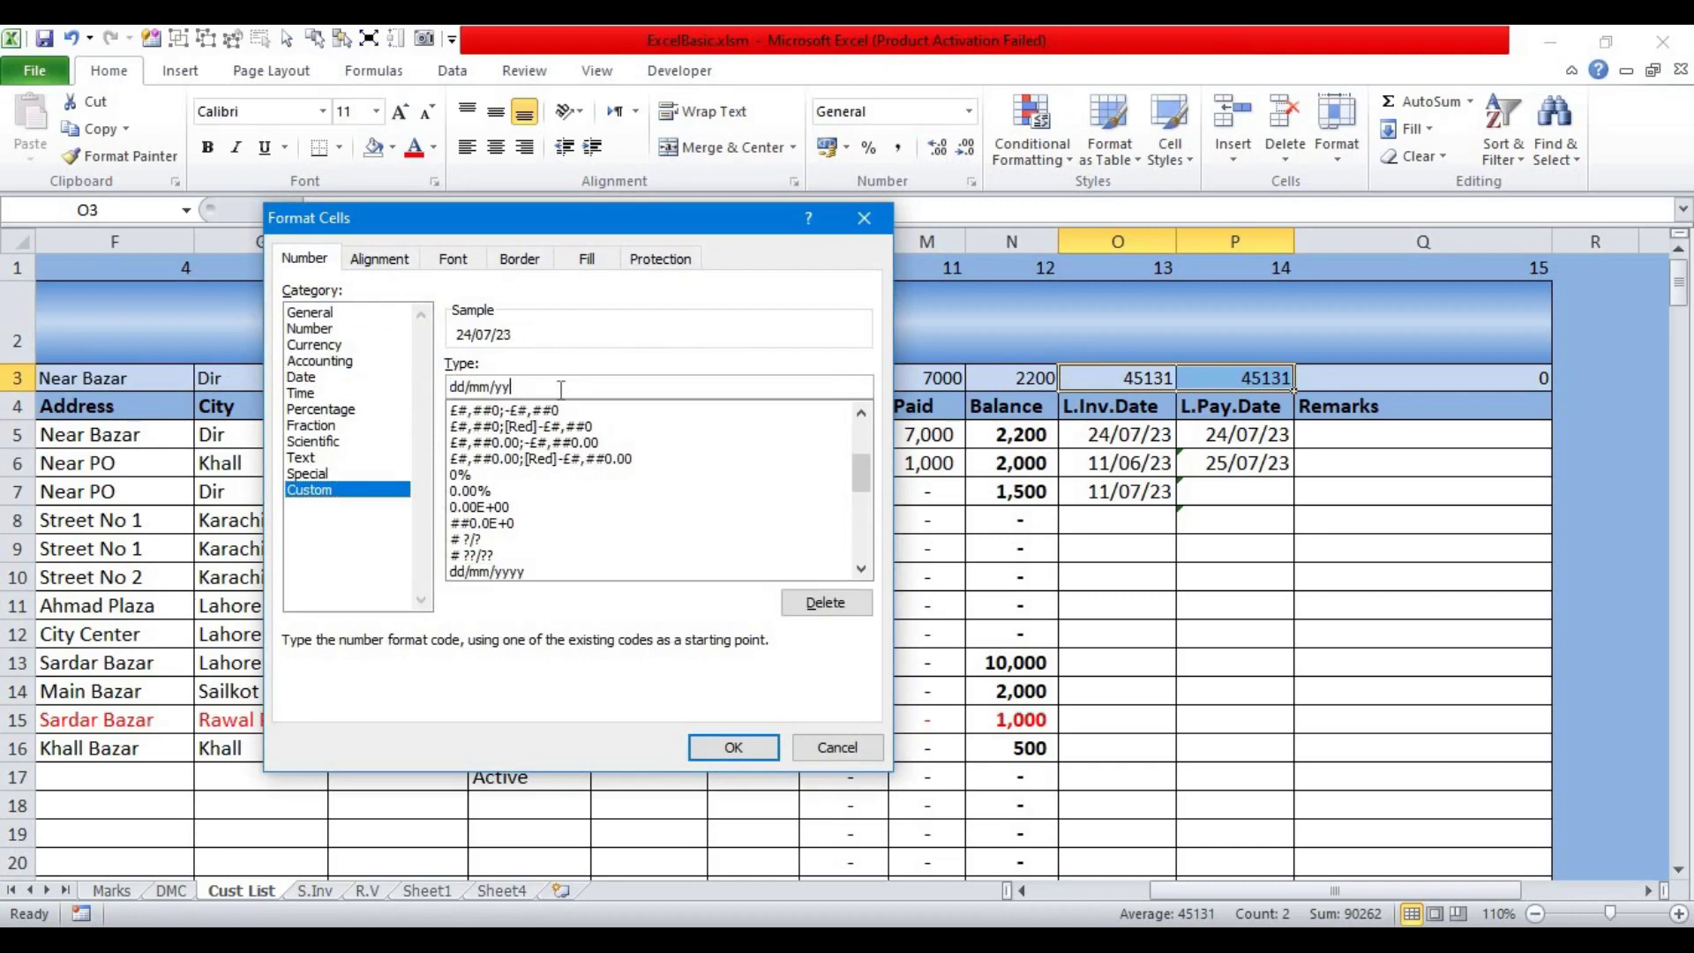
{"action": "key", "text": "Return"}
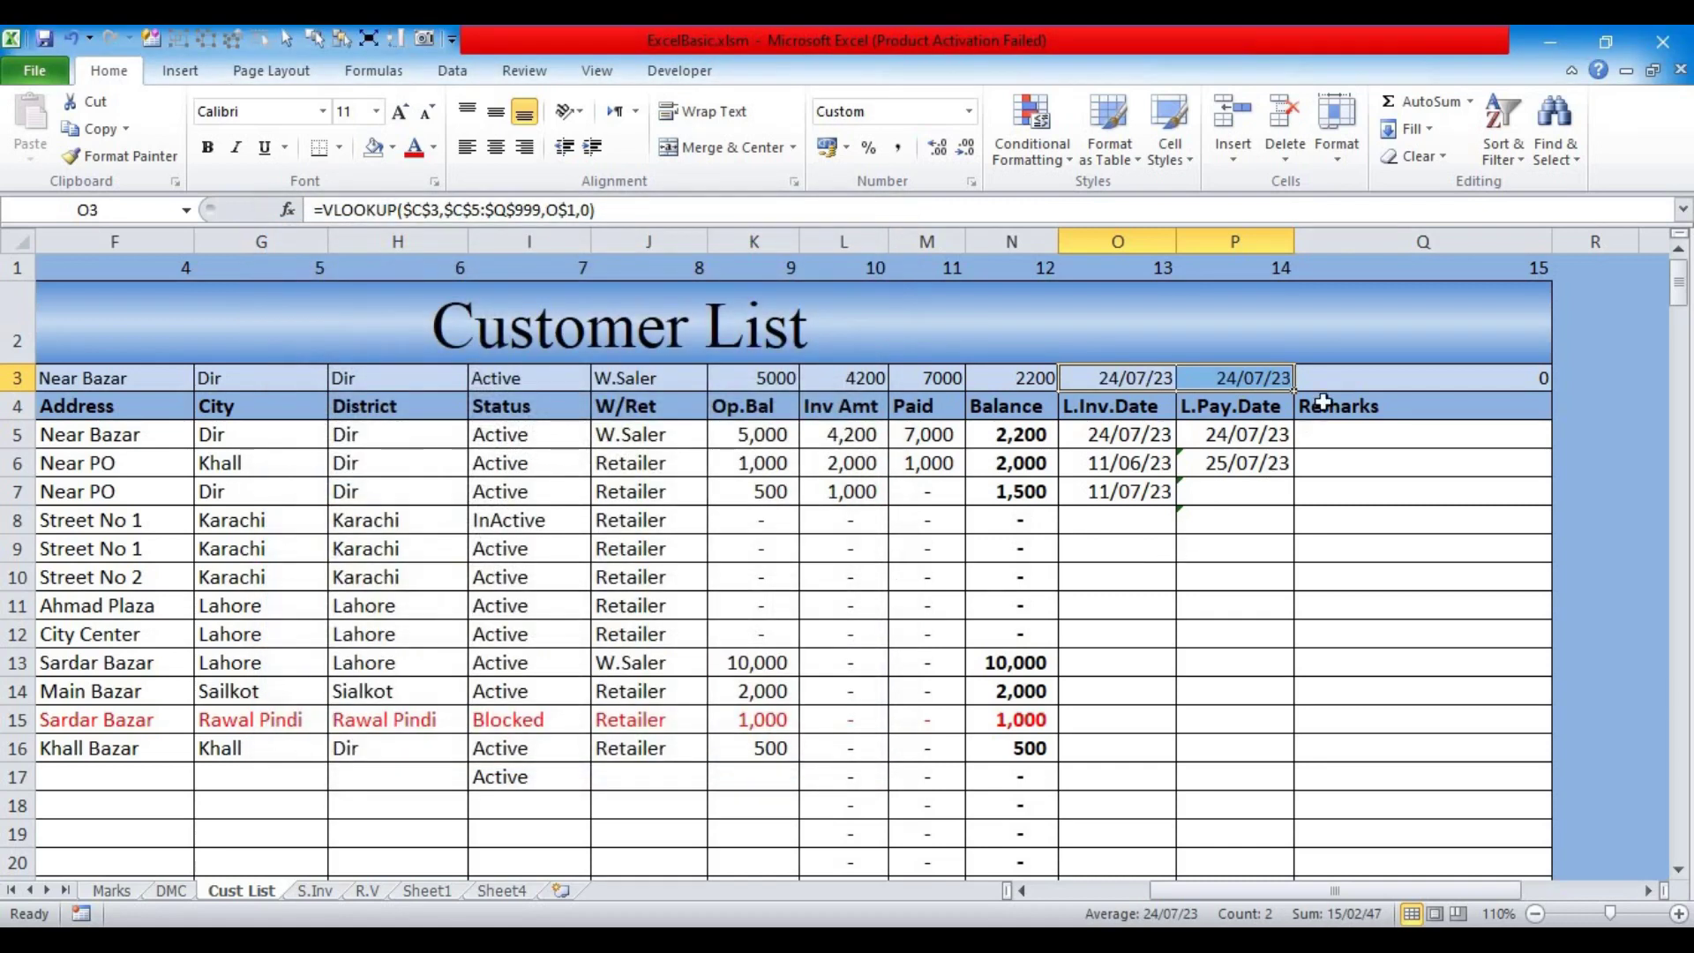
{"action": "left_click", "coordinate": [1342, 434]}
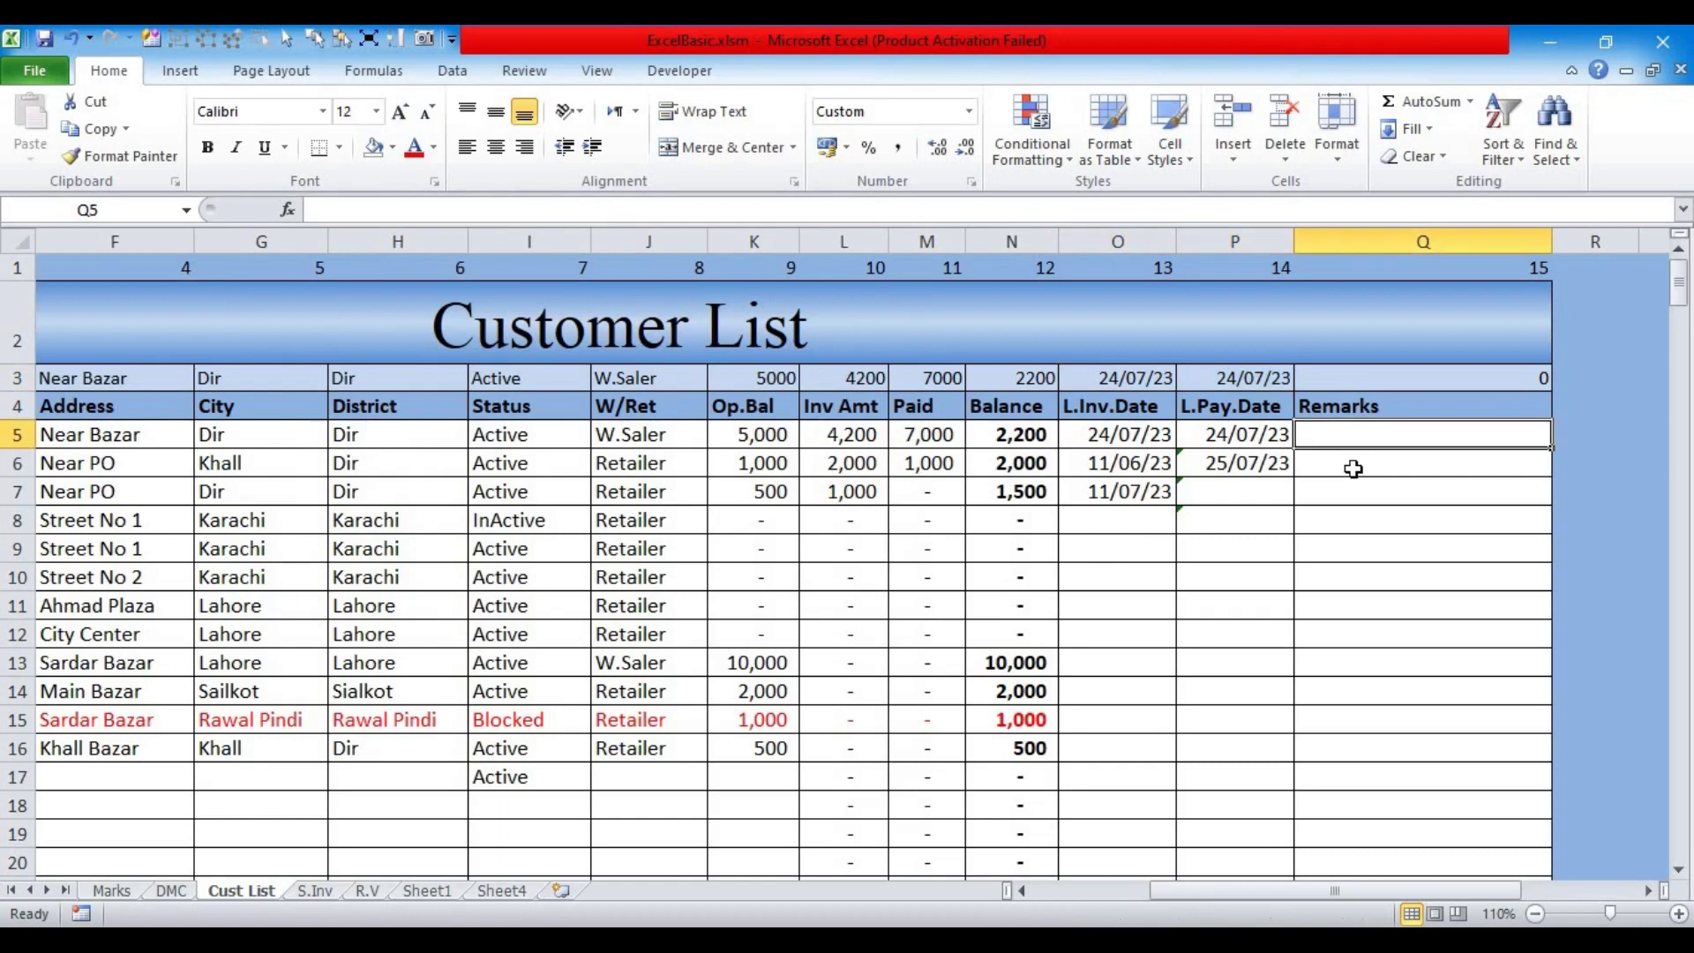
Step: Enter the remark Testing for the first customer in Q5
{"action": "type", "text": "Testing"}
{"action": "key", "text": "Return"}
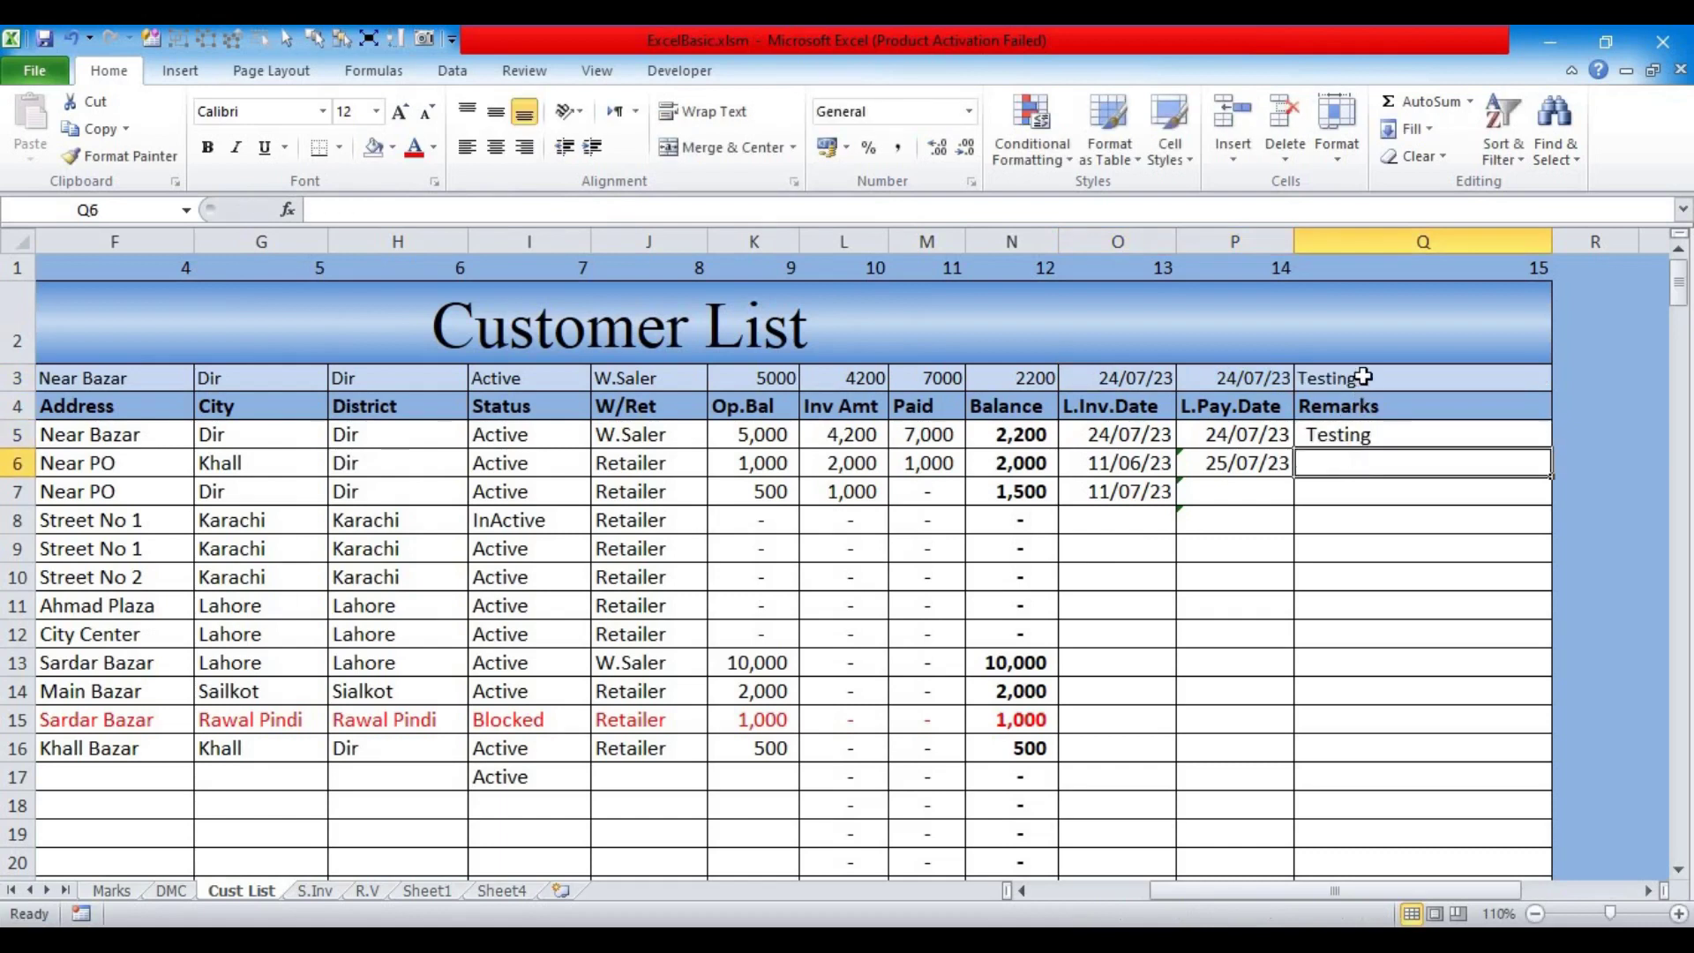
{"action": "left_click", "coordinate": [1361, 379]}
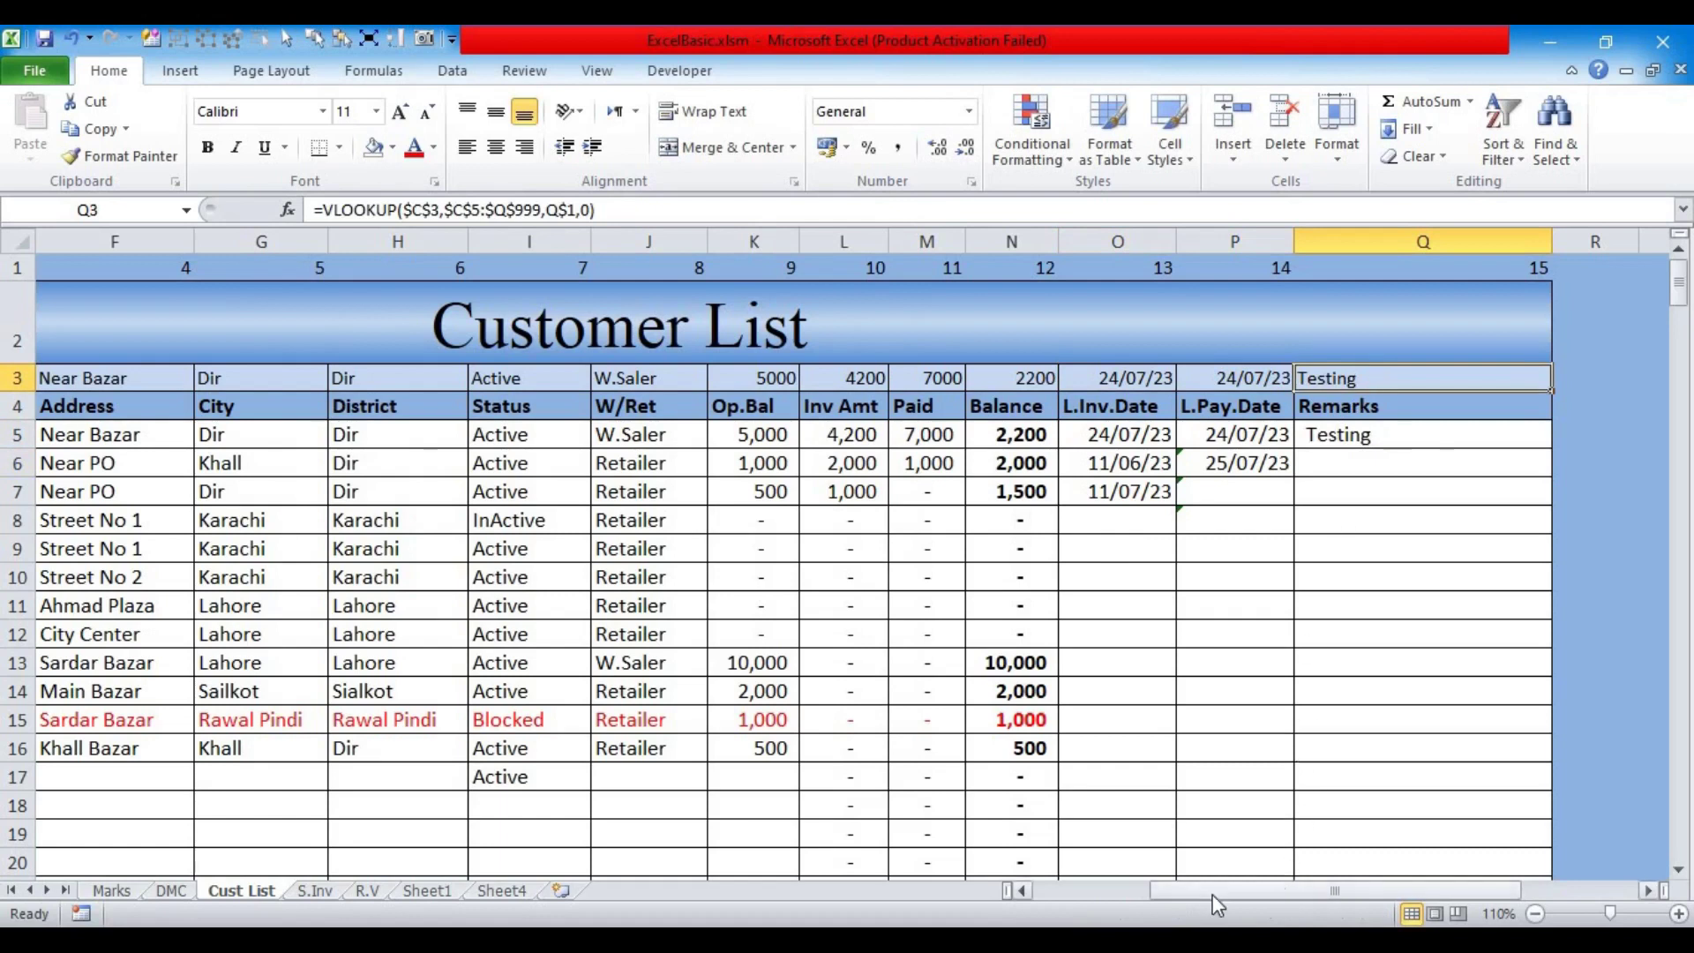
{"action": "left_click_drag", "start_coordinate": [1217, 897], "coordinate": [1002, 896]}
Step: Centre-align the row 3 lookup results D3:Q3
{"action": "left_click", "coordinate": [181, 381]}
{"action": "key", "text": "shift+Right"}
{"action": "key", "text": "shift+Right"}
{"action": "key", "text": "shift+Right"}
{"action": "key", "text": "shift+Right"}
{"action": "key", "text": "shift+Right"}
{"action": "key", "text": "shift+Right"}
{"action": "key", "text": "shift+Right"}
{"action": "key", "text": "shift+Right"}
{"action": "key", "text": "shift+Right"}
{"action": "key", "text": "shift+Right"}
{"action": "key", "text": "shift+Right"}
{"action": "key", "text": "shift+Right"}
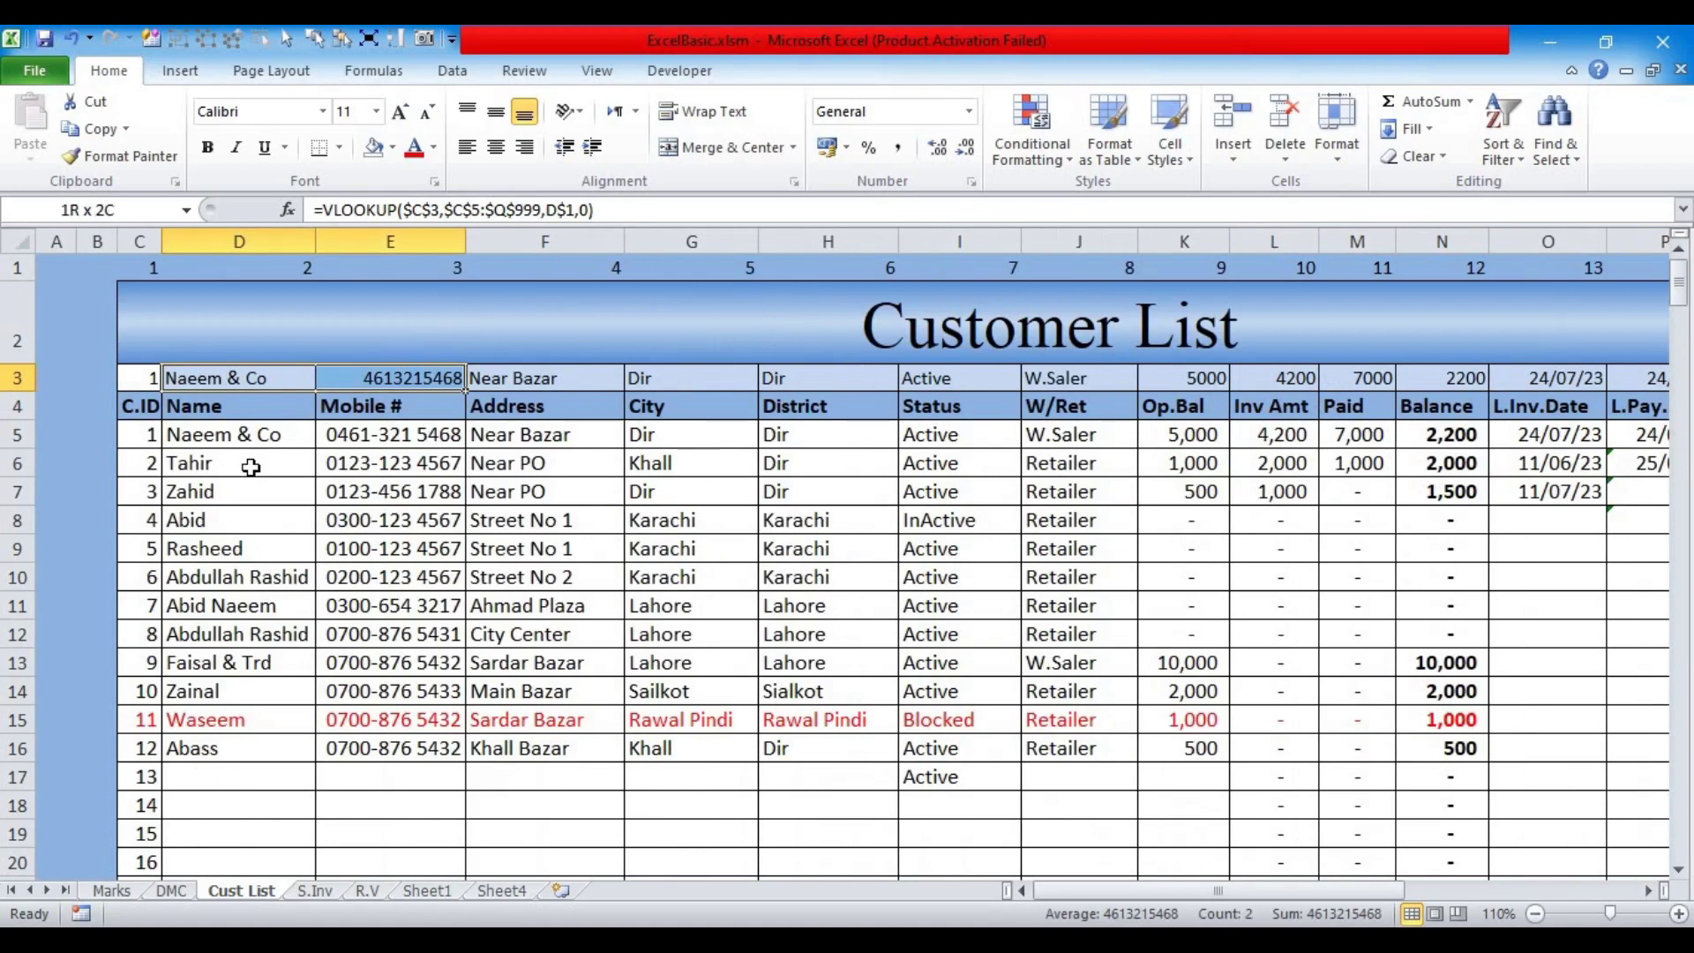
{"action": "key", "text": "shift+Right"}
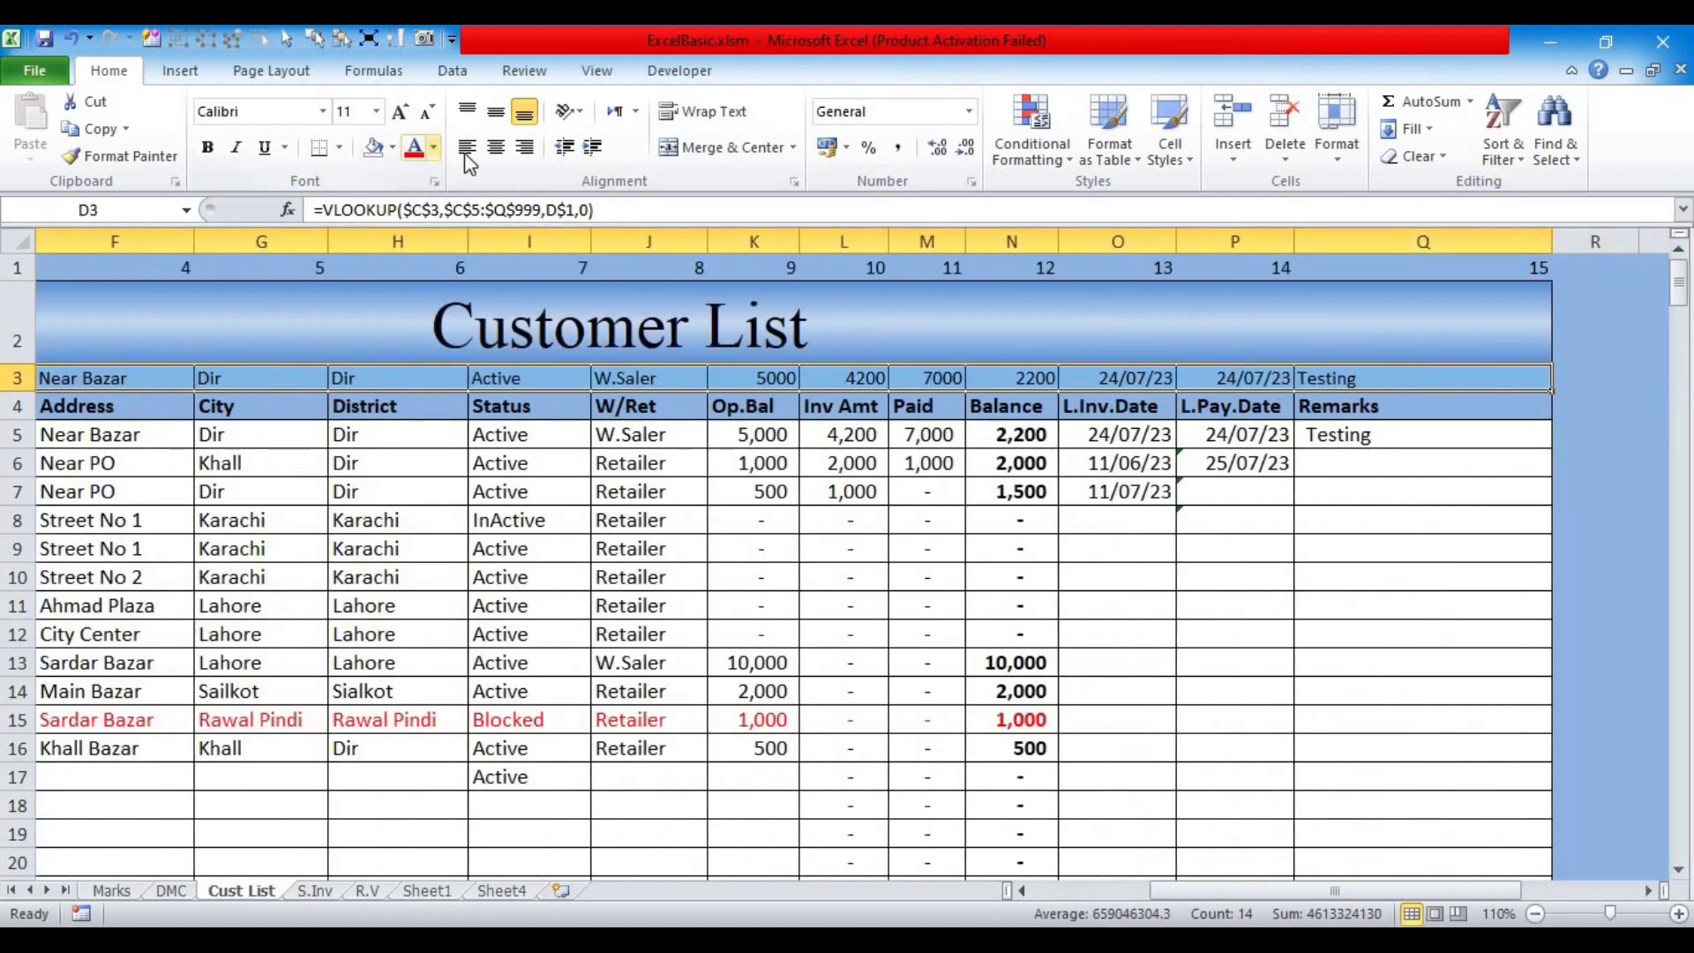
{"action": "left_click", "coordinate": [490, 148]}
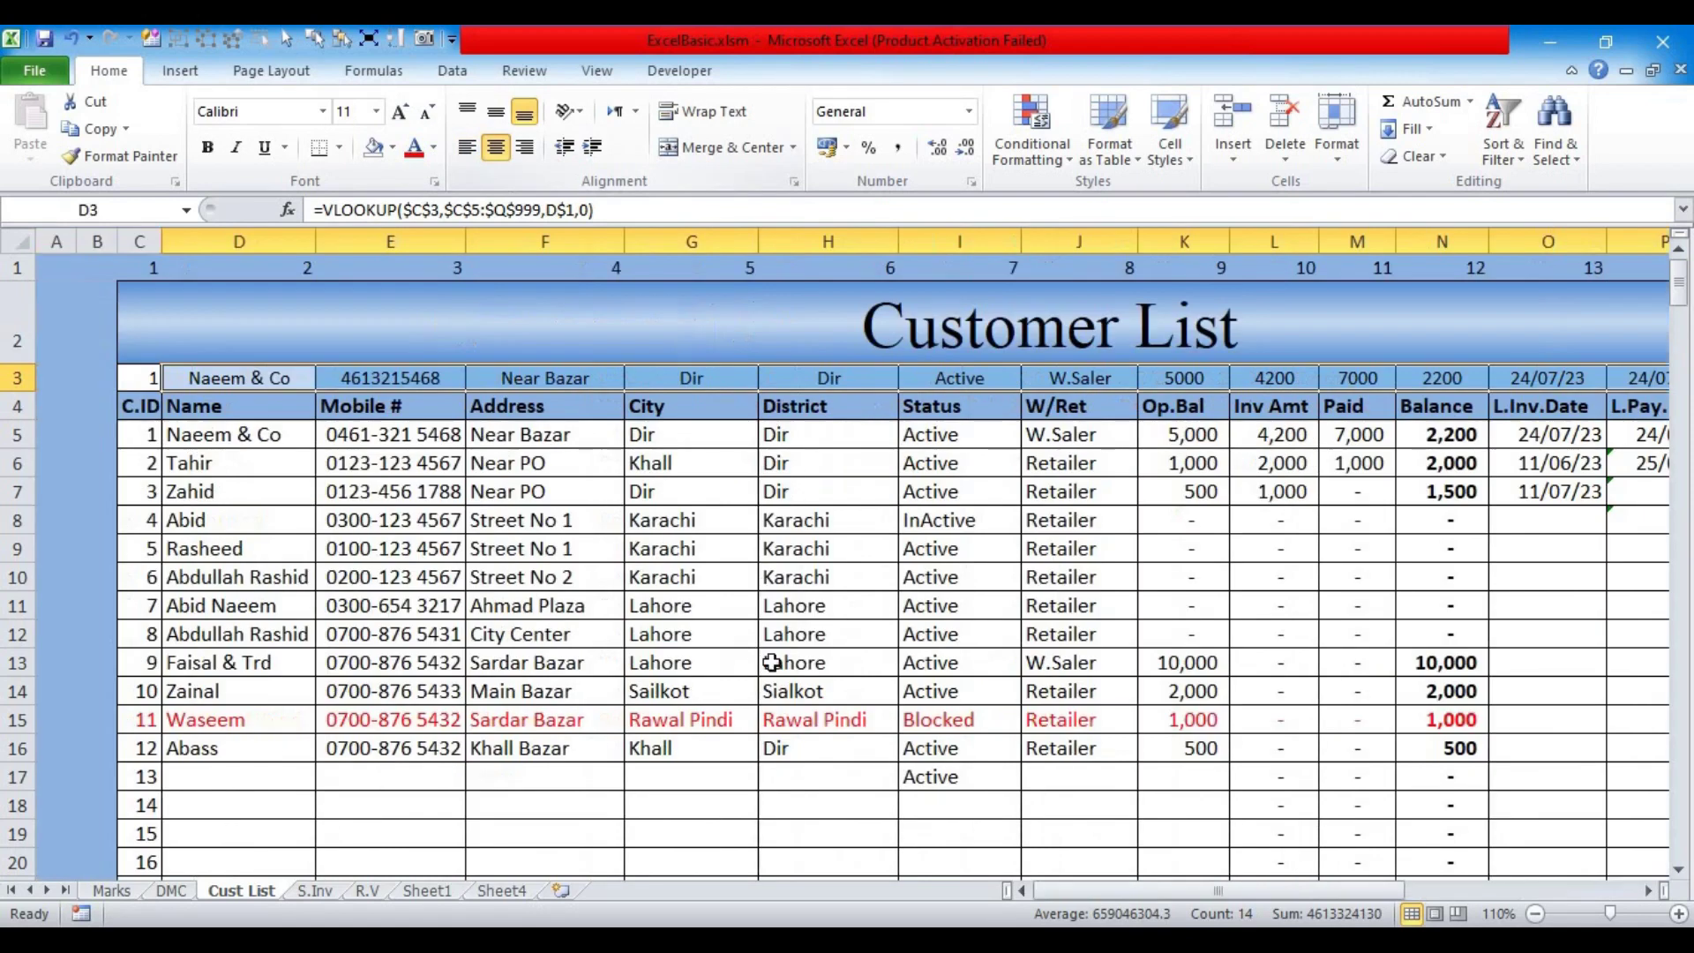
{"action": "left_click", "coordinate": [767, 605]}
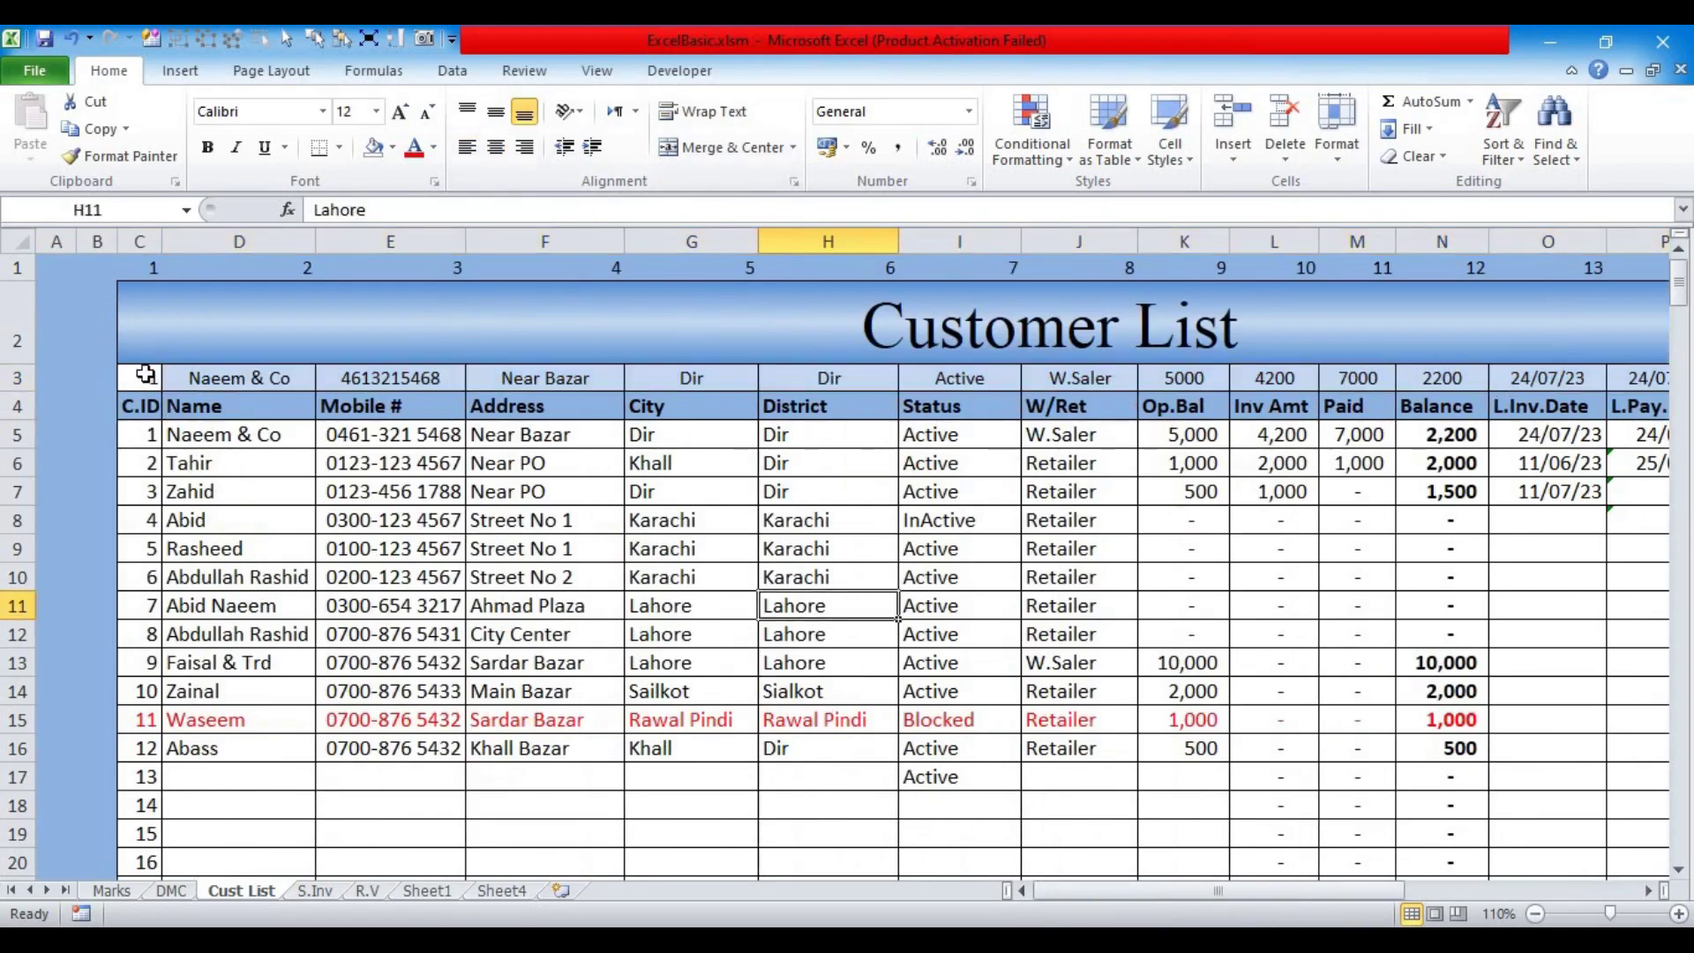
Step: Change the lookup ID in C3 to 2
{"action": "left_click", "coordinate": [144, 376]}
{"action": "type", "text": "2"}
{"action": "key", "text": "Return"}
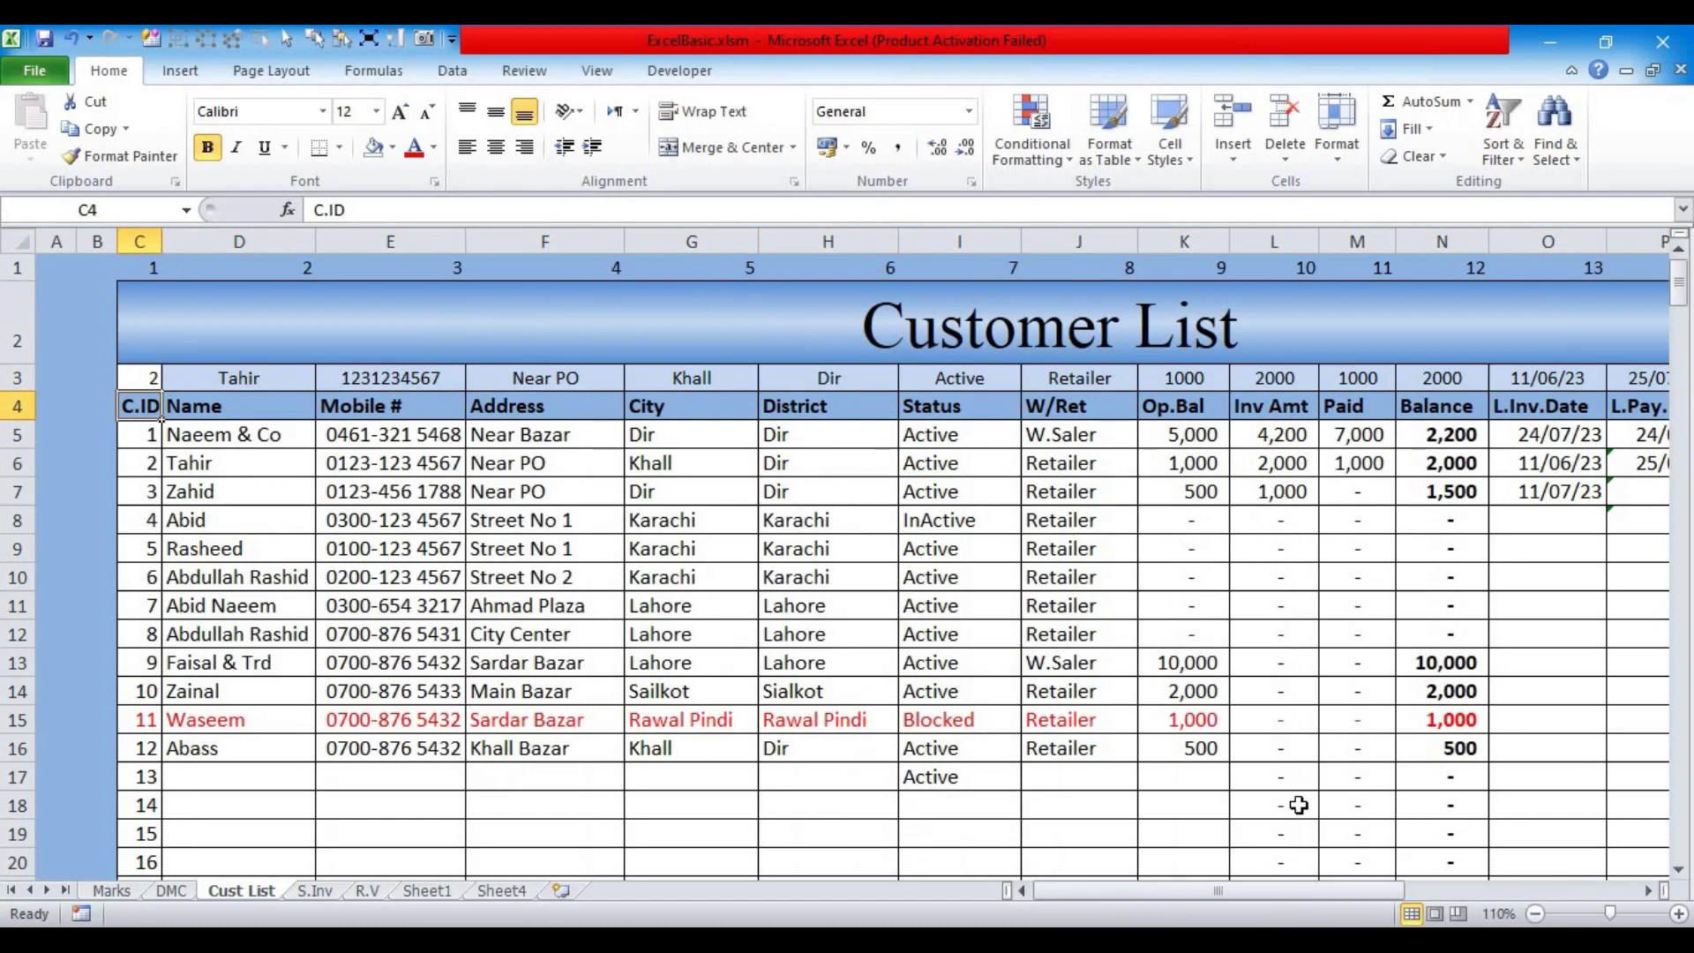
{"action": "left_click_drag", "start_coordinate": [1293, 888], "coordinate": [1384, 891]}
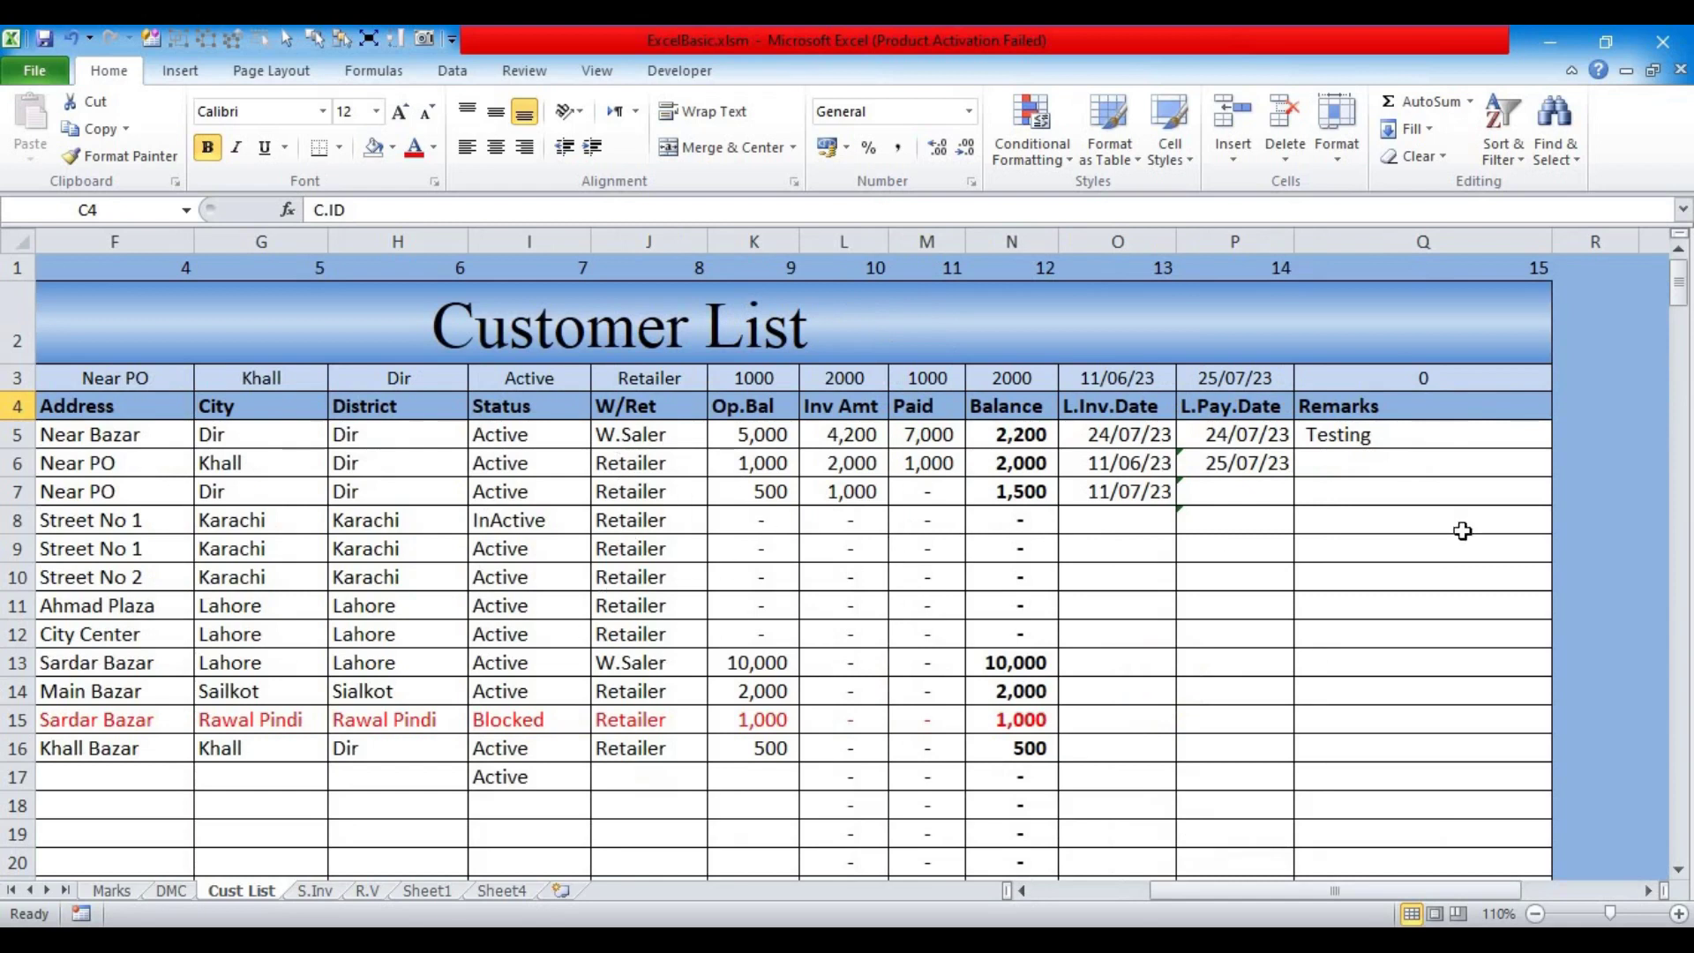
Step: Insert a blank column before Remarks, then undo it
{"action": "left_click", "coordinate": [1331, 235]}
{"action": "right_click", "coordinate": [1331, 236]}
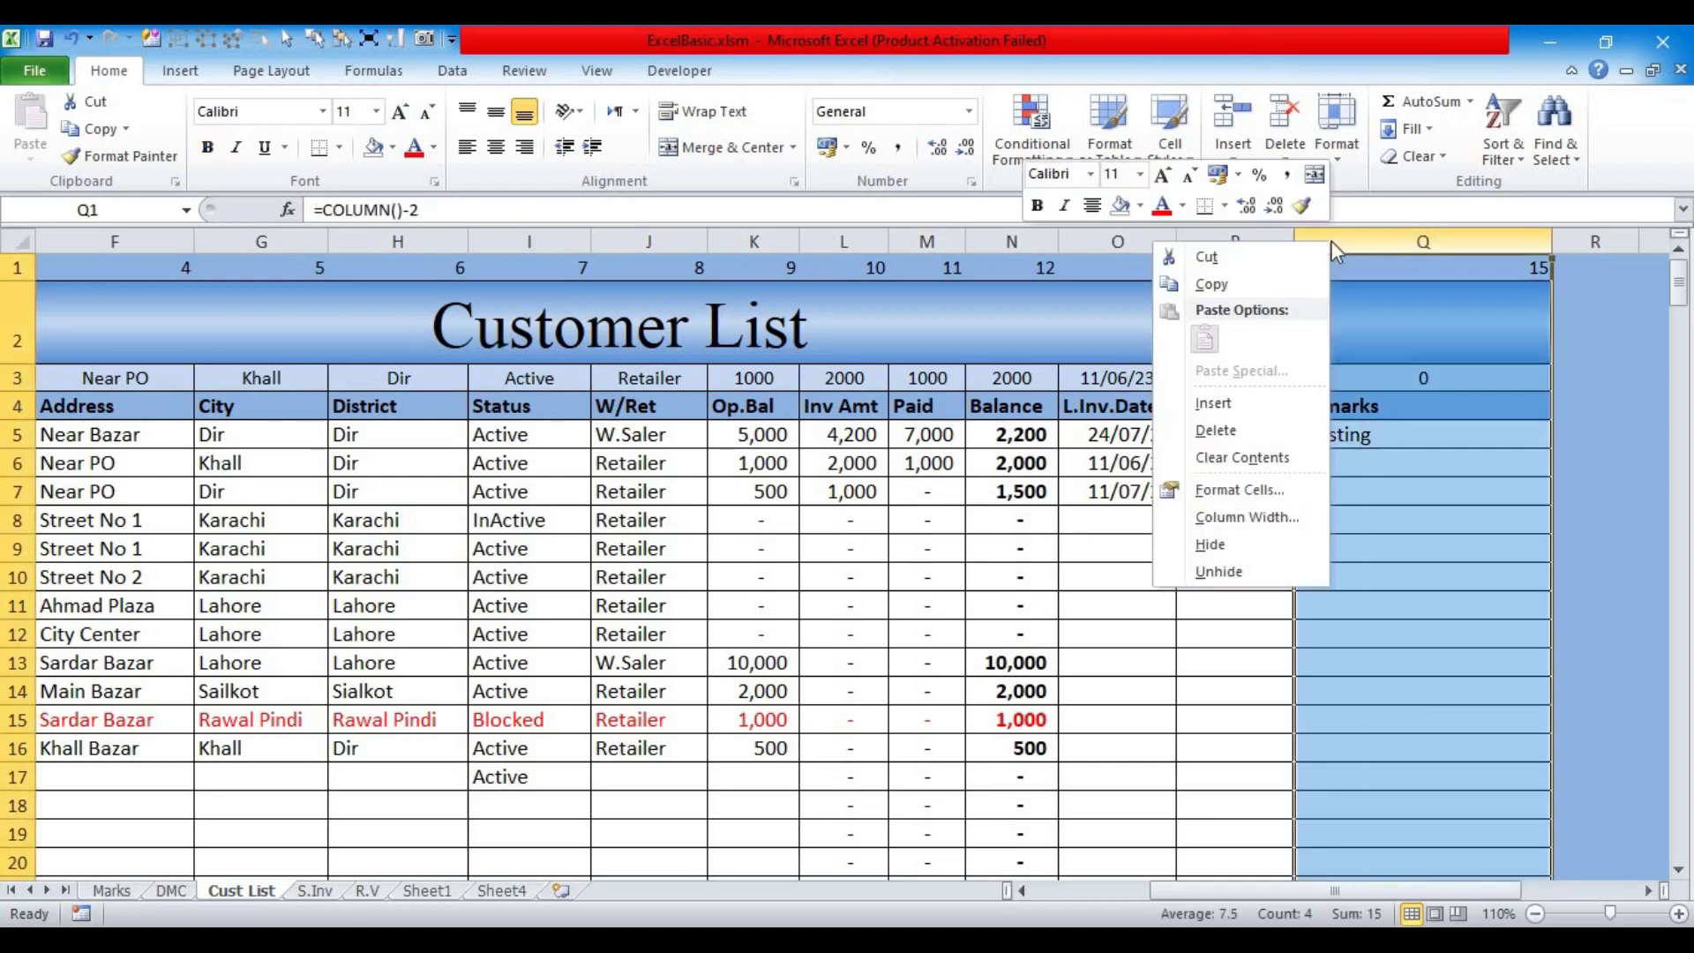
{"action": "left_click", "coordinate": [1214, 404]}
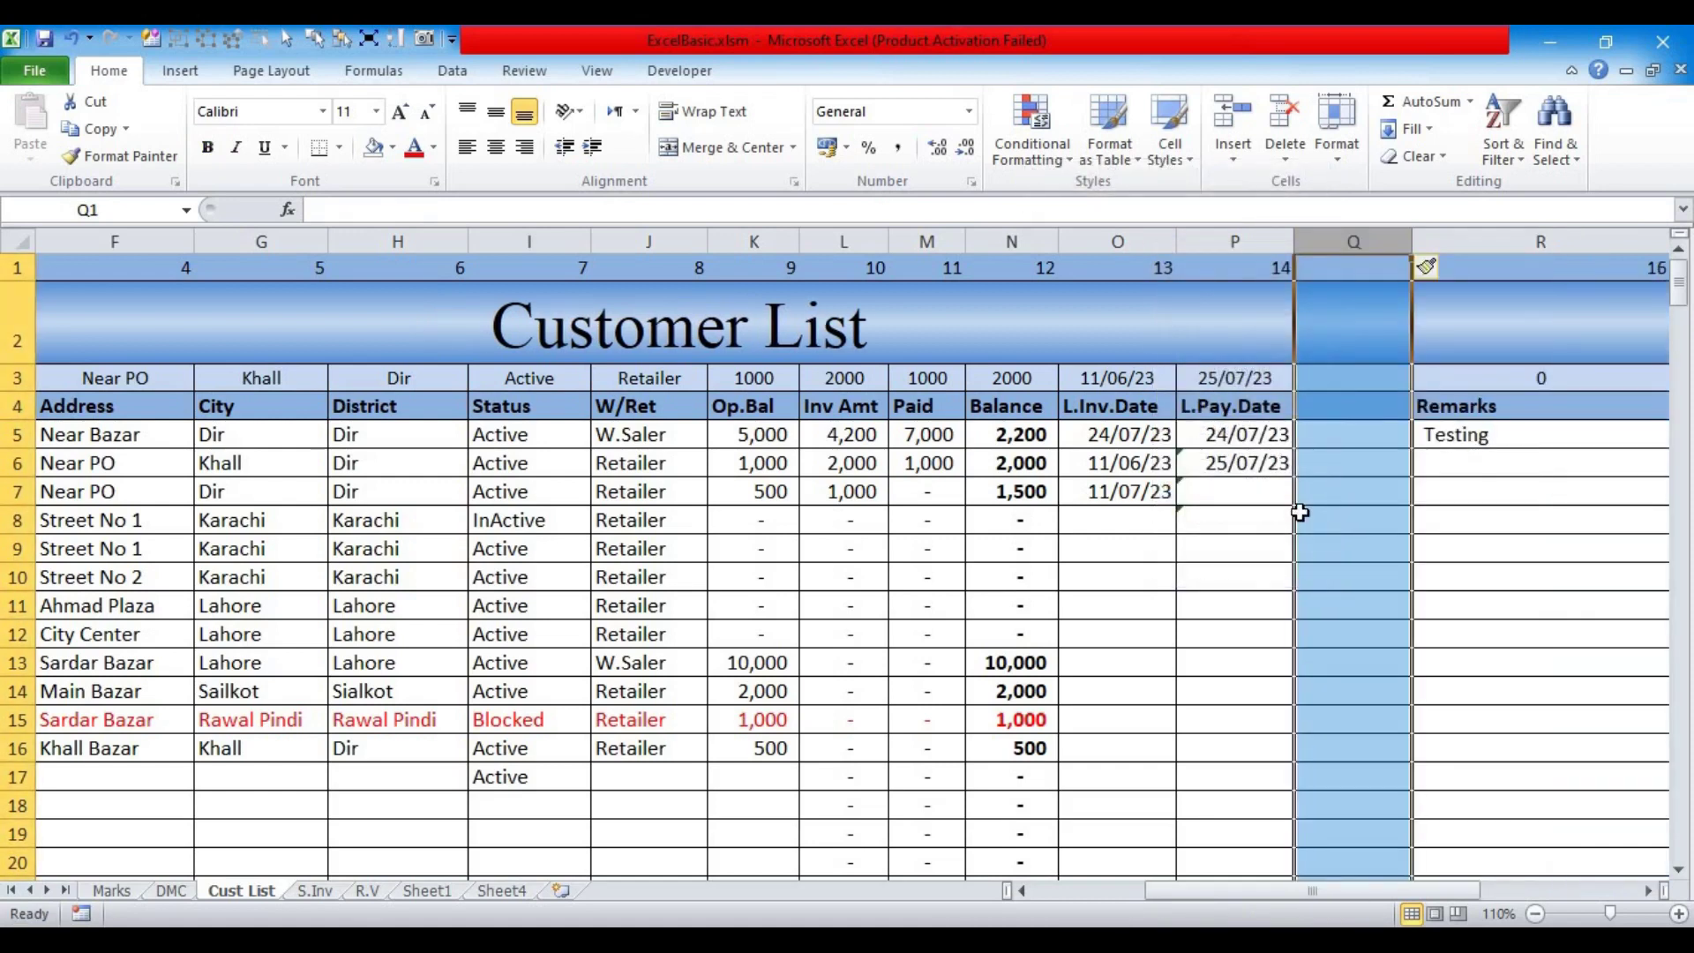
{"action": "key", "text": "ctrl+z"}
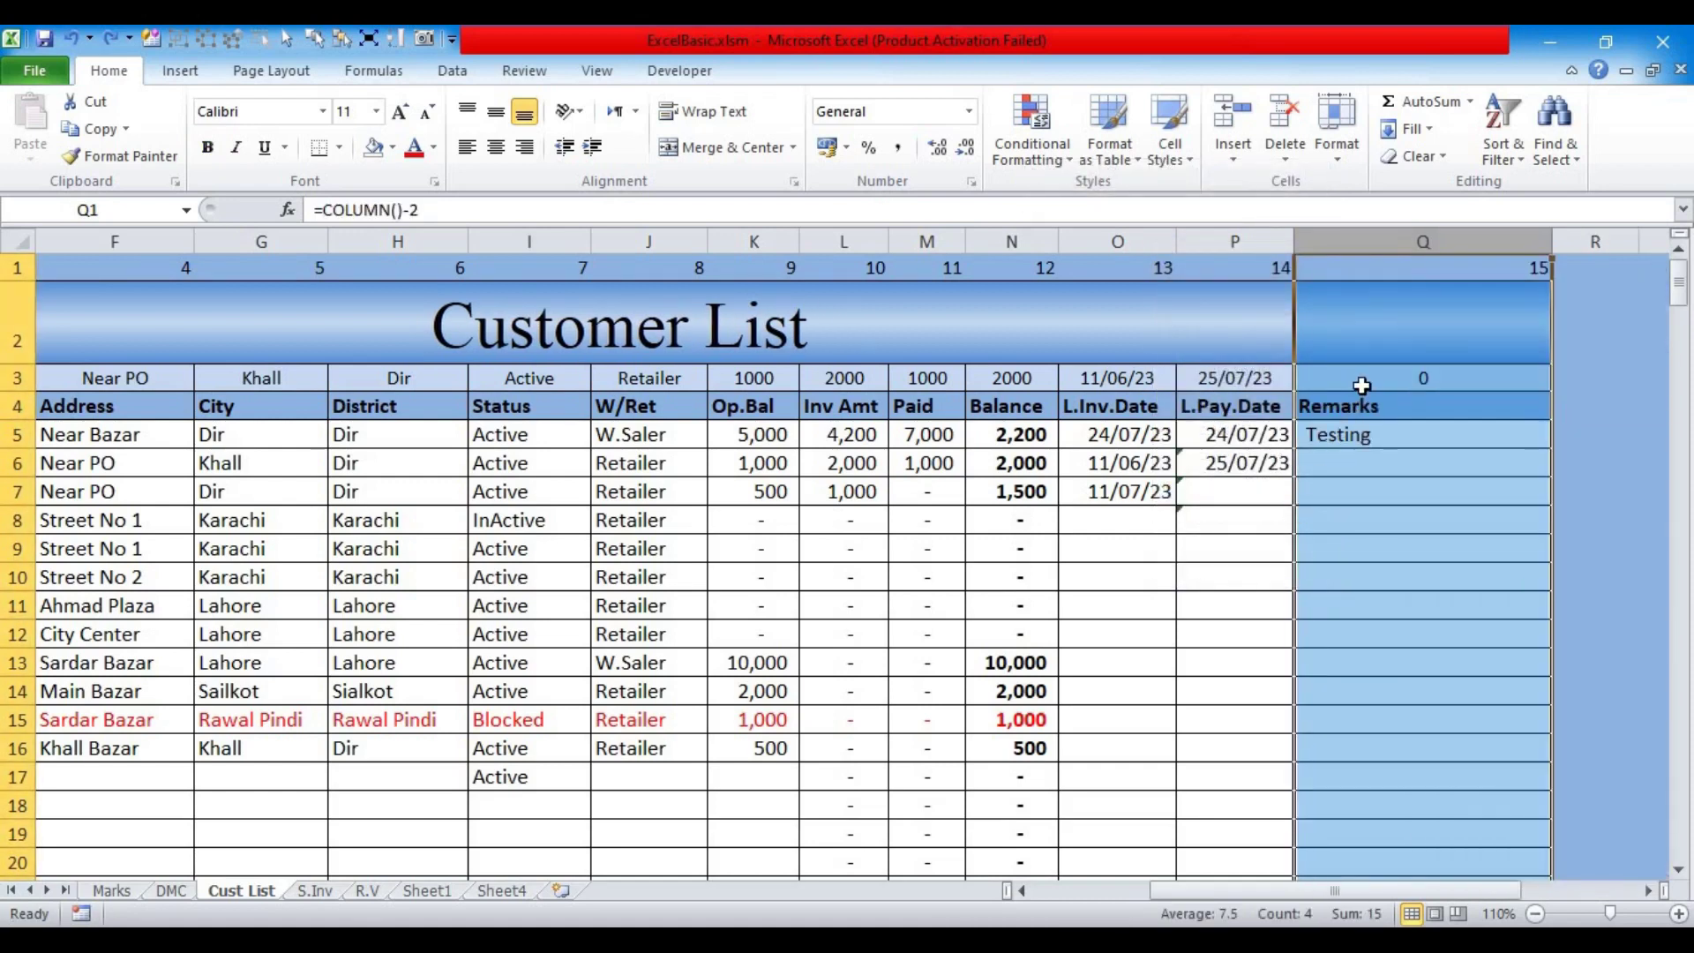
{"action": "left_click", "coordinate": [1362, 379]}
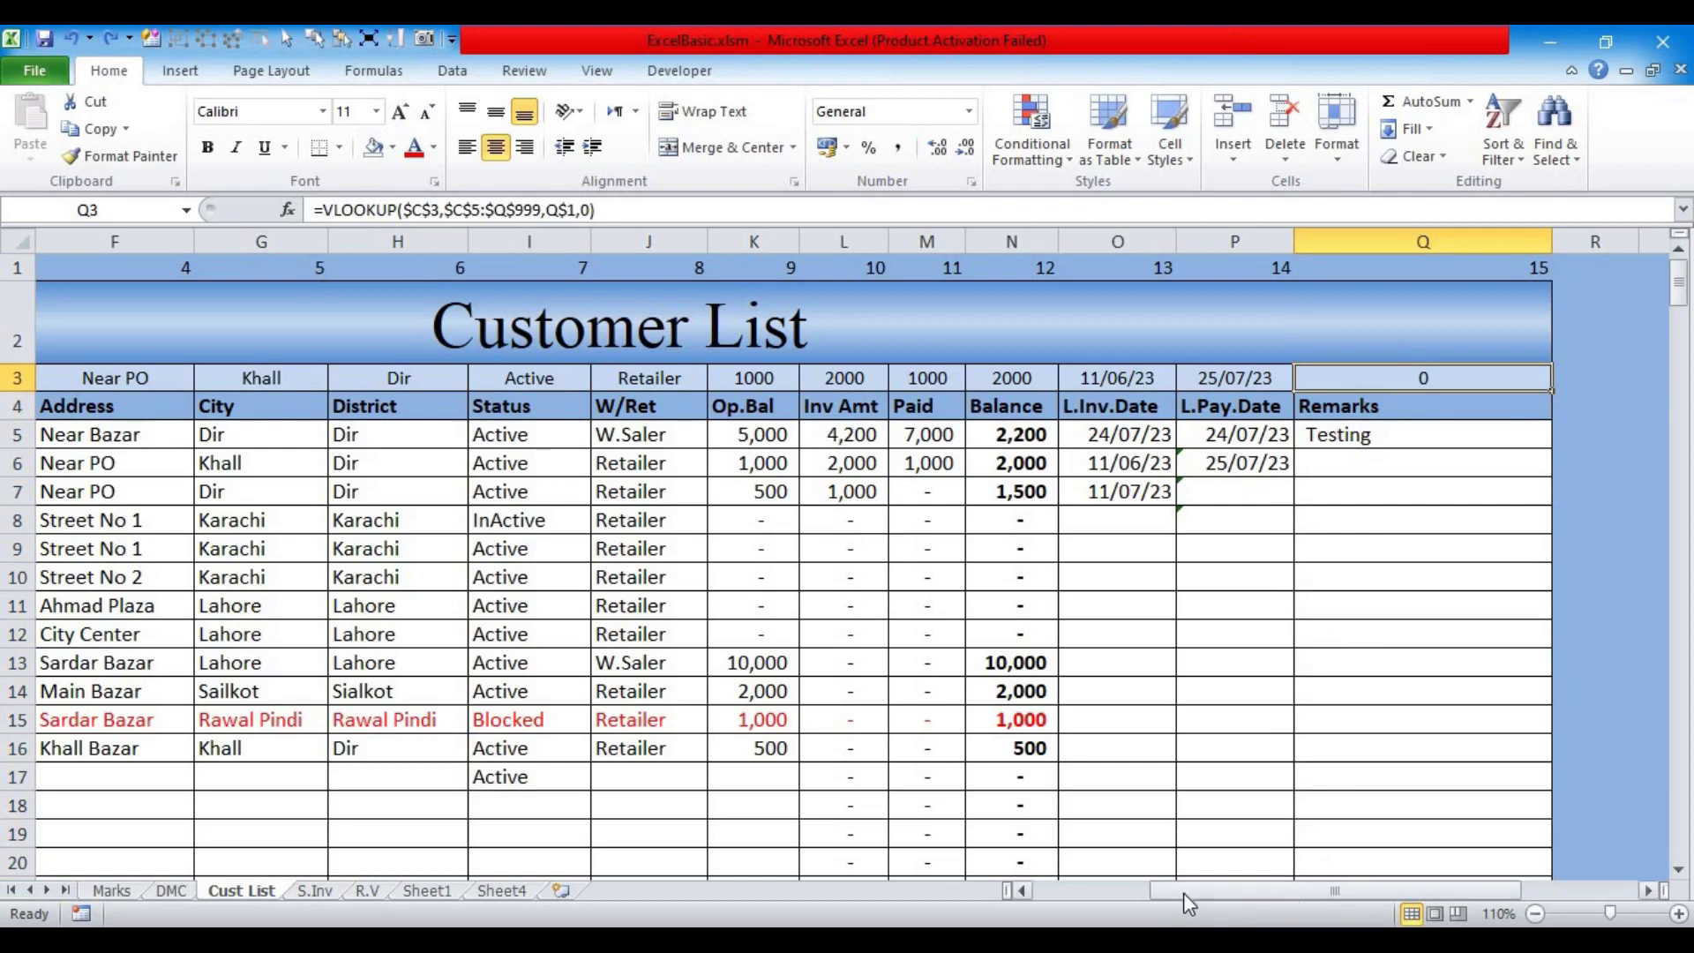
{"action": "left_click_drag", "start_coordinate": [1183, 891], "coordinate": [1024, 888]}
Step: Set the lookup ID in C3 back to 1
{"action": "left_click", "coordinate": [151, 378]}
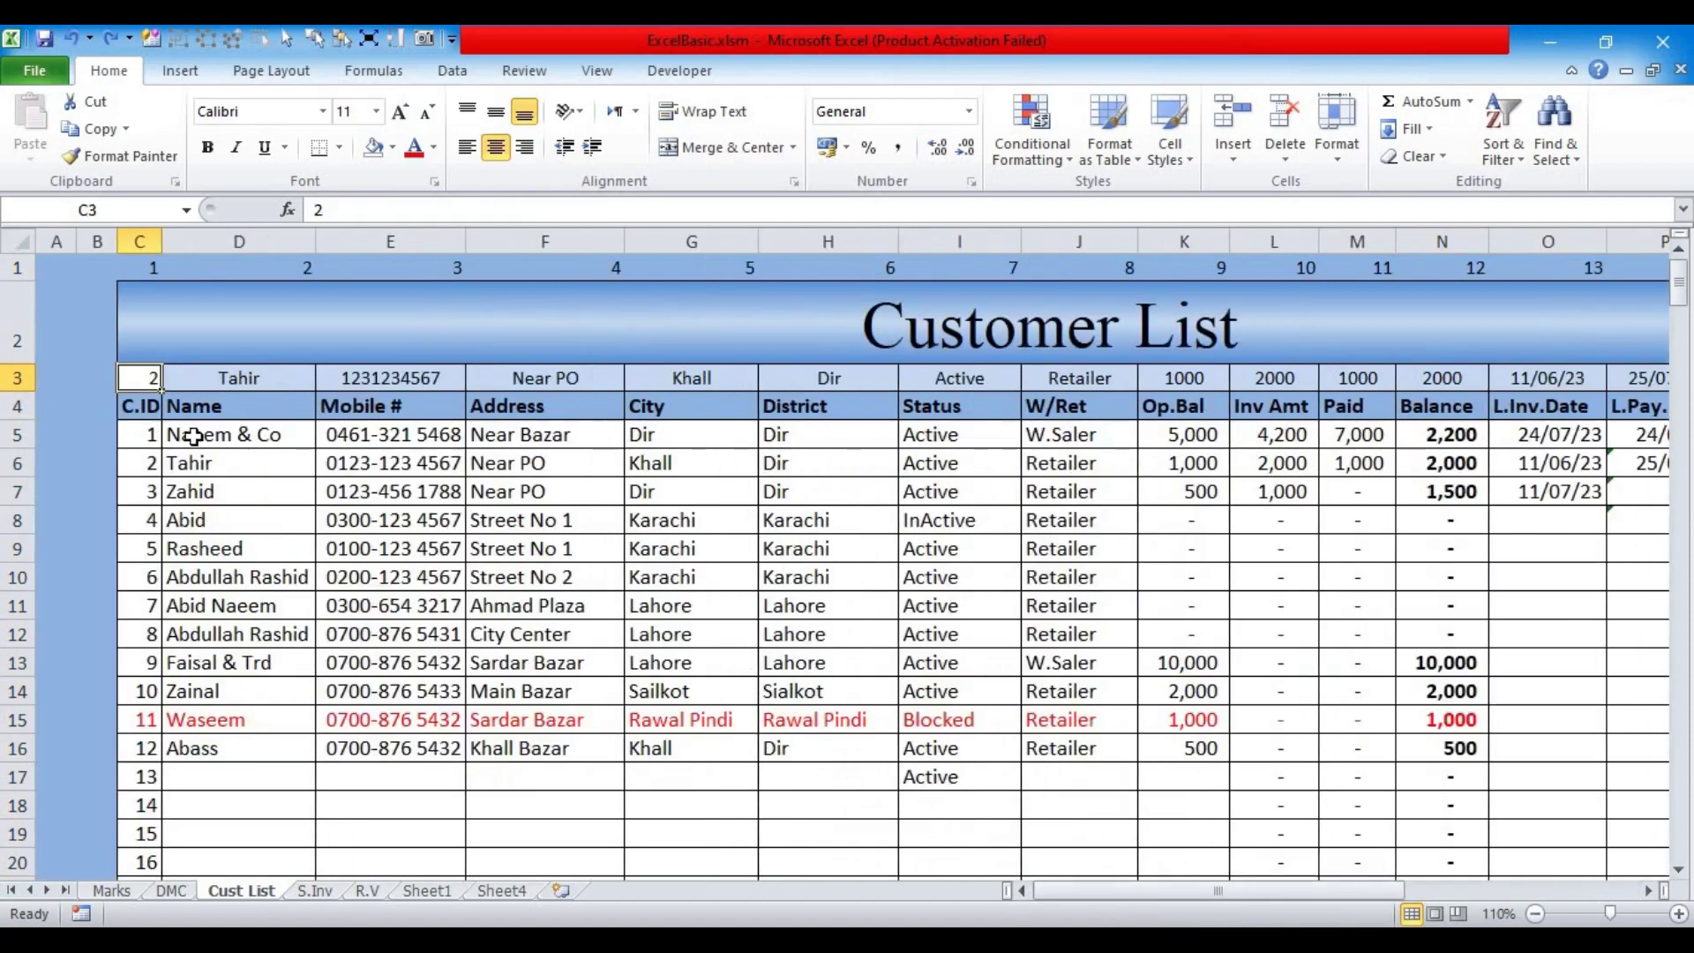
{"action": "type", "text": "1"}
{"action": "key", "text": "Return"}
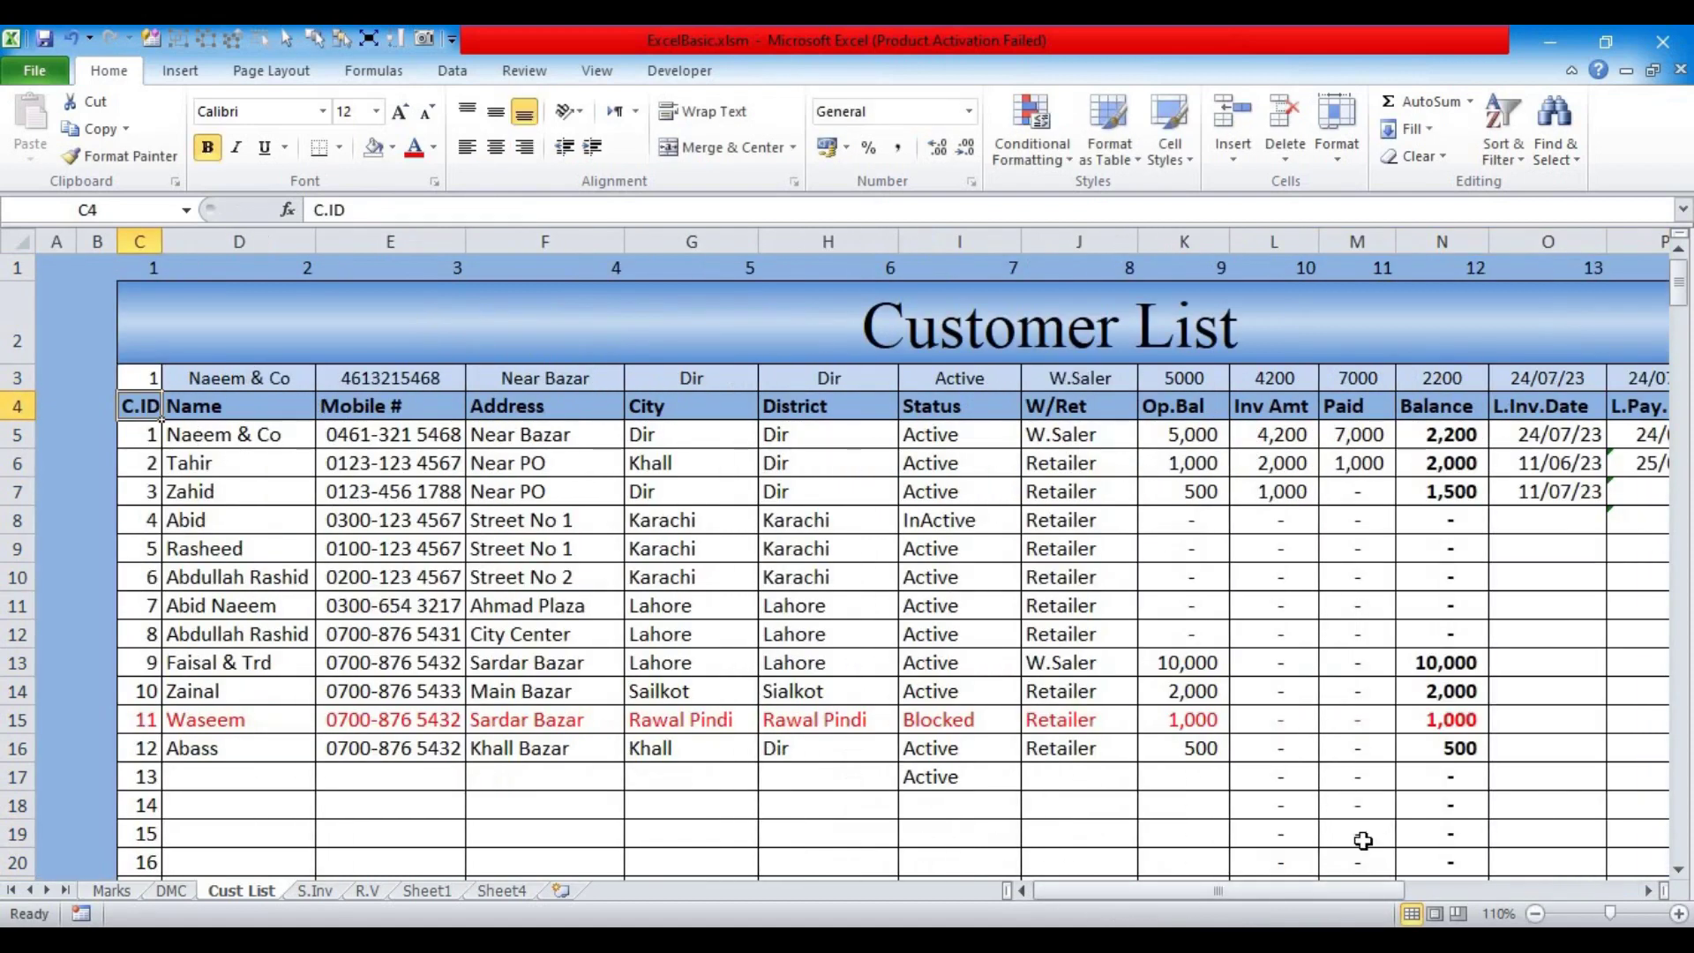
{"action": "left_click_drag", "start_coordinate": [1247, 891], "coordinate": [1425, 556]}
Step: Replace Q$1 with 15 as the column argument in Q3's VLOOKUP
{"action": "left_click", "coordinate": [1396, 374]}
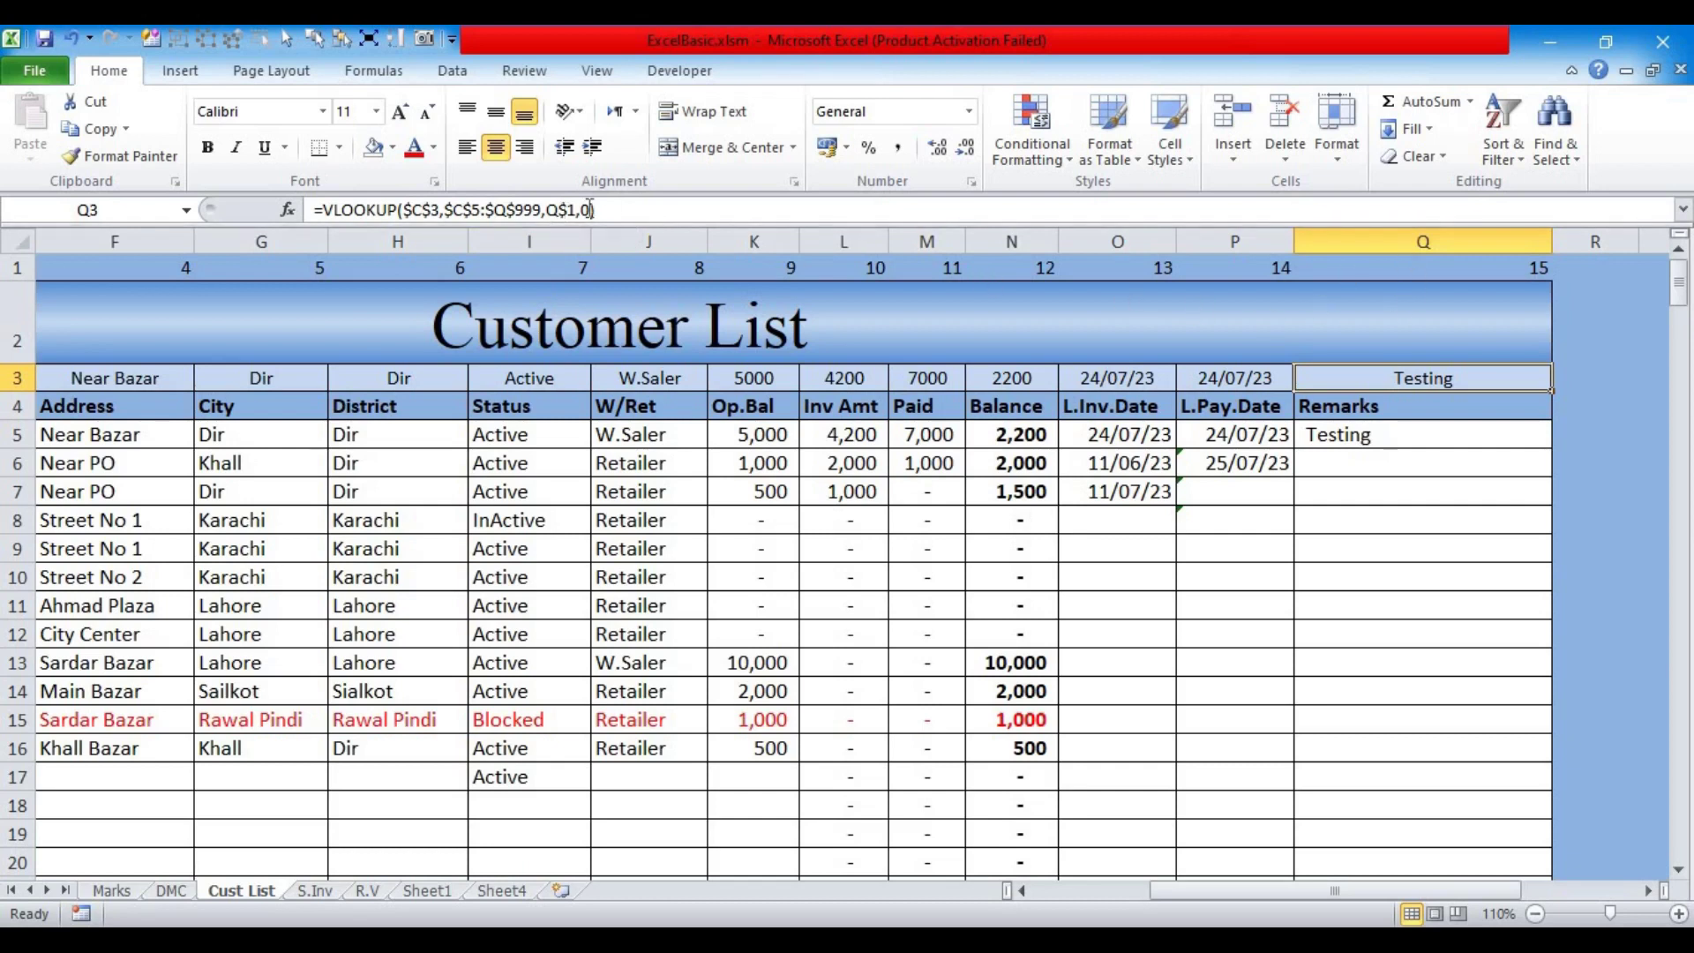
{"action": "double_click", "coordinate": [566, 209]}
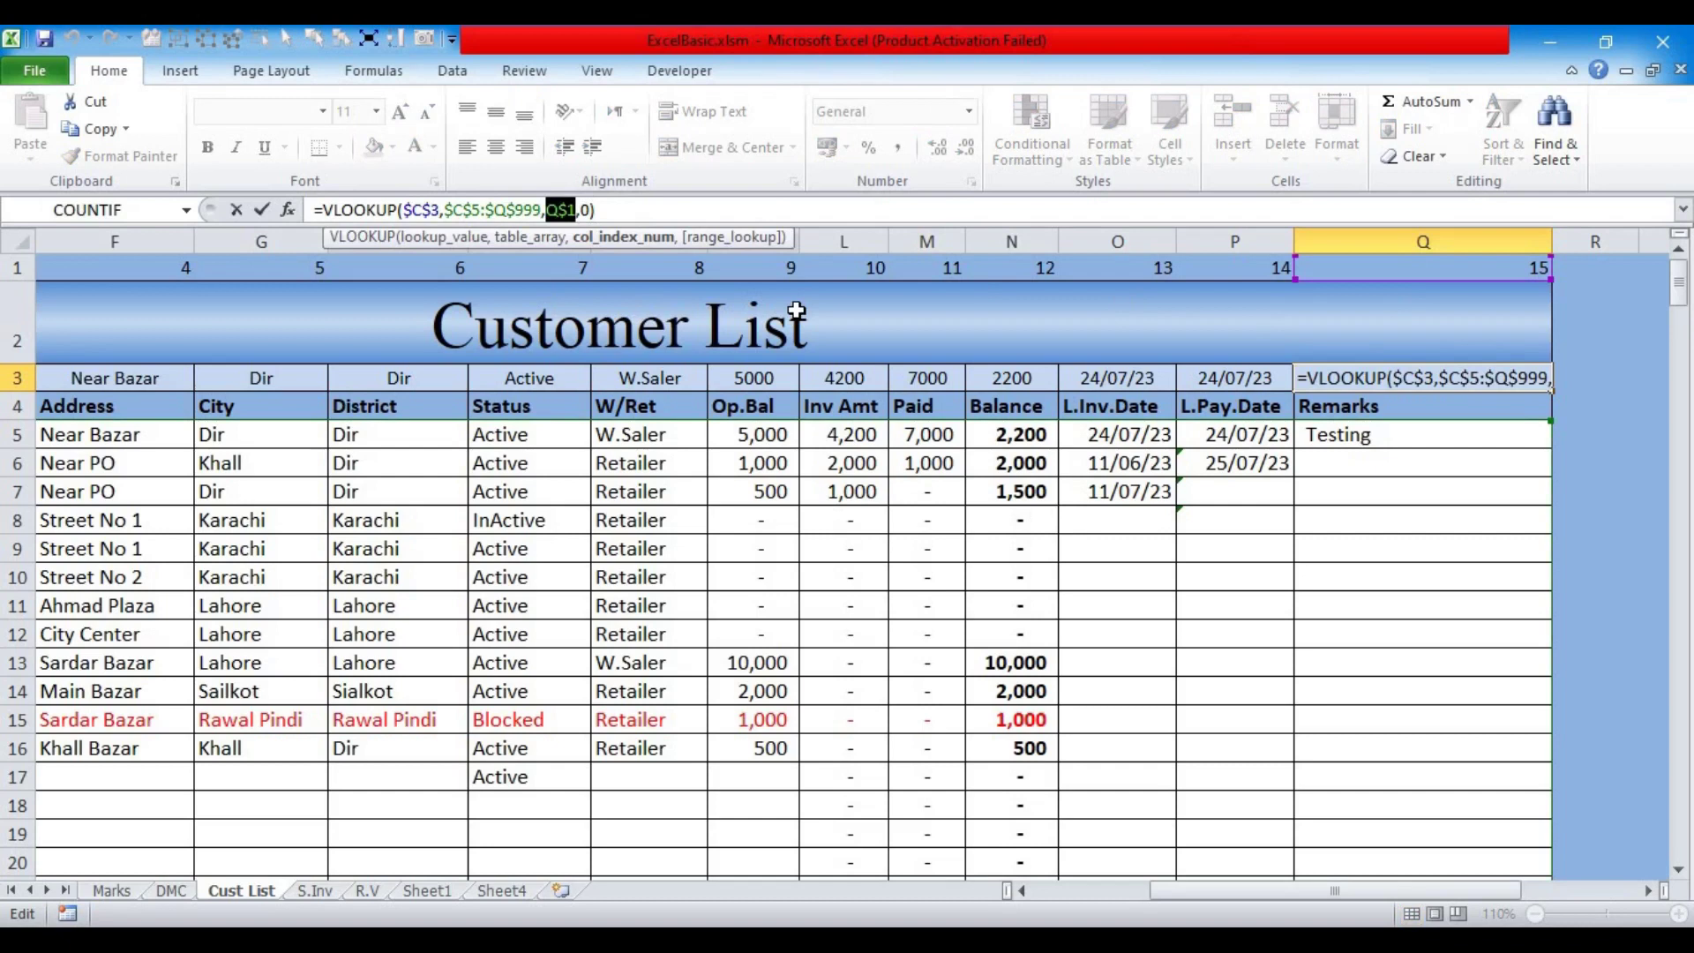
{"action": "type", "text": "15"}
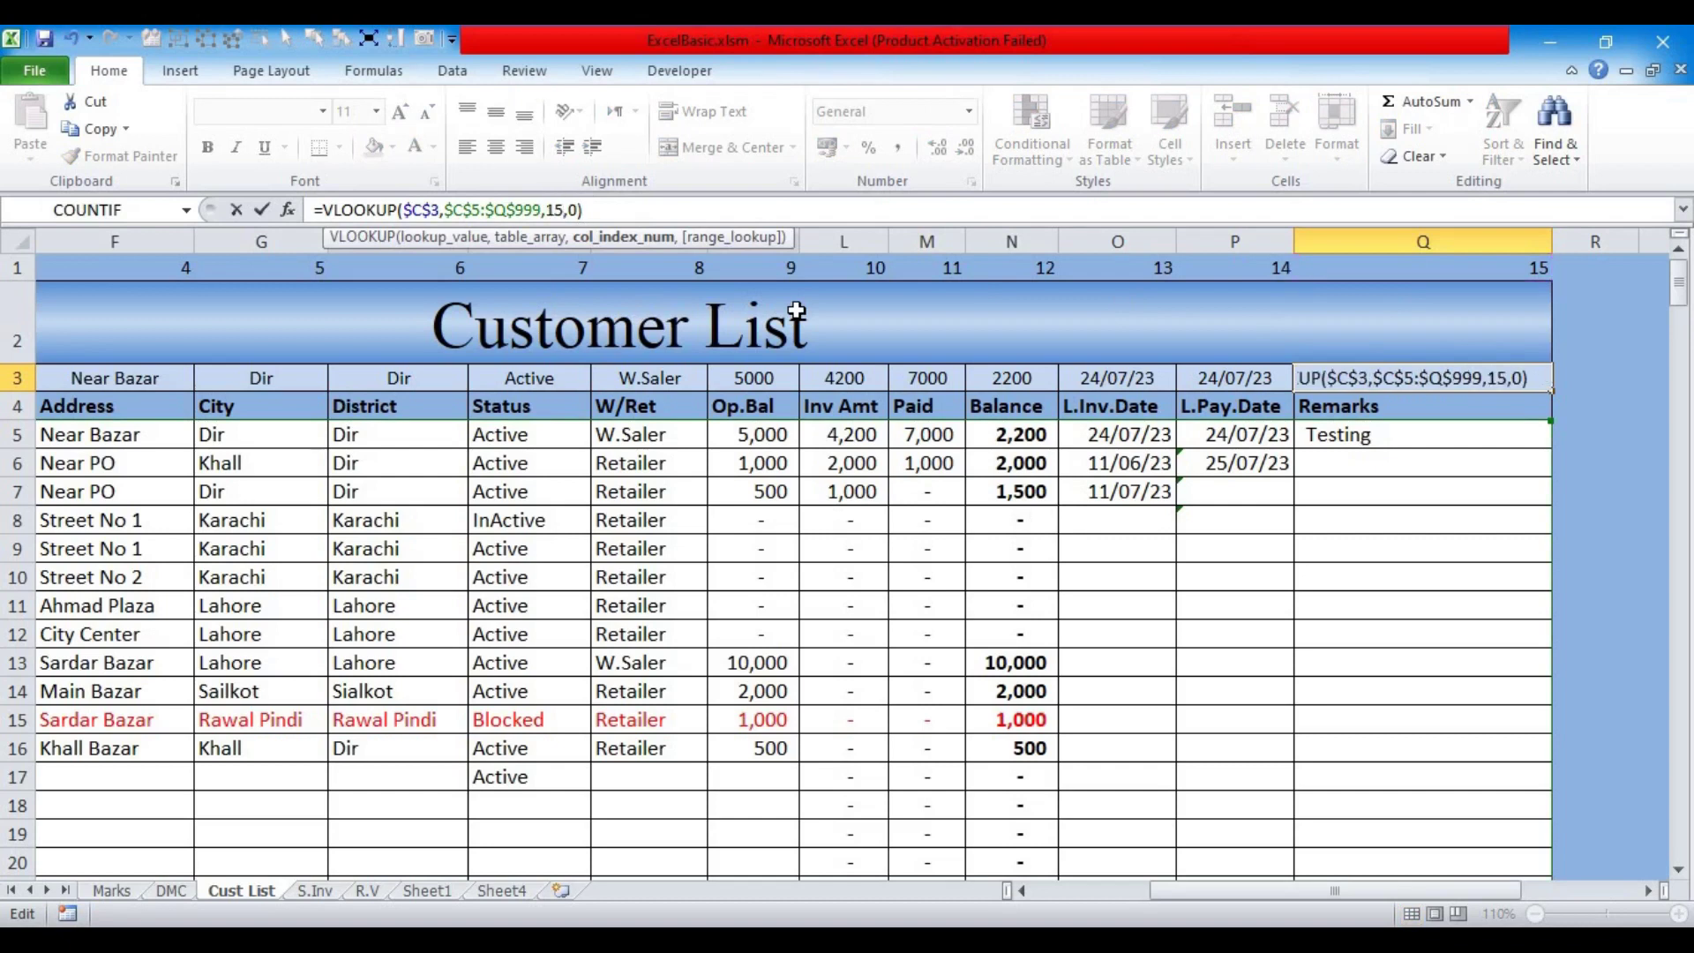
{"action": "key", "text": "Return"}
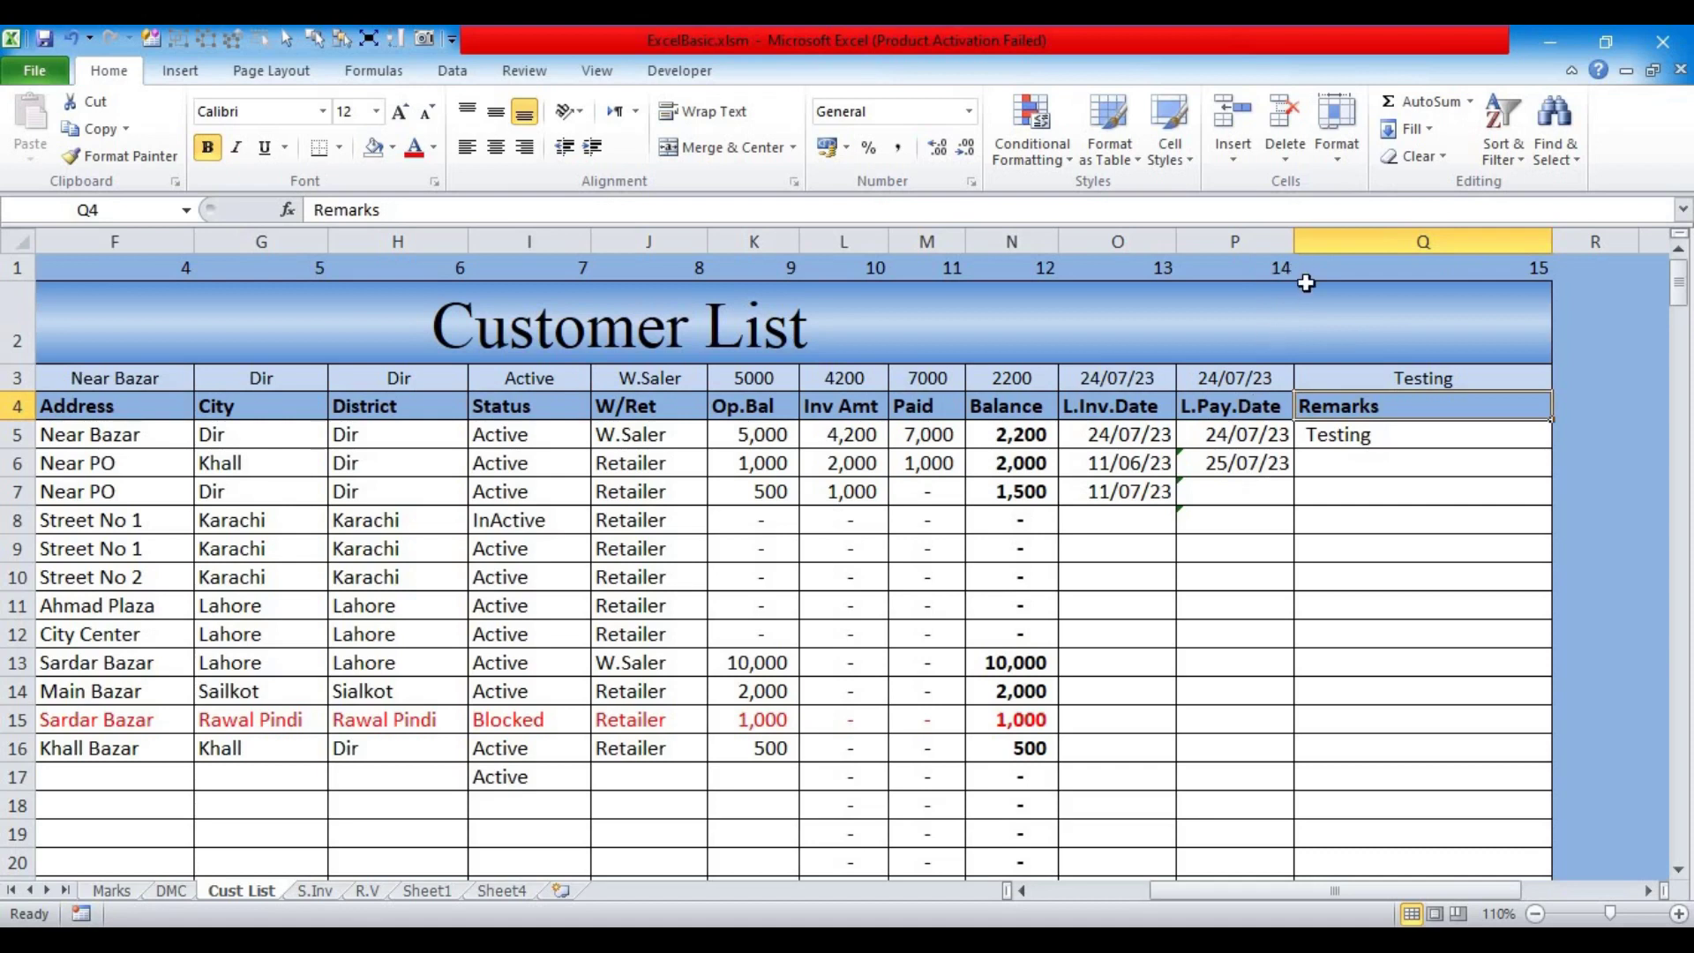
Step: Insert a column before Remarks and give it the header Cr Limit in Q4
{"action": "left_click", "coordinate": [1324, 239]}
{"action": "right_click", "coordinate": [1324, 239]}
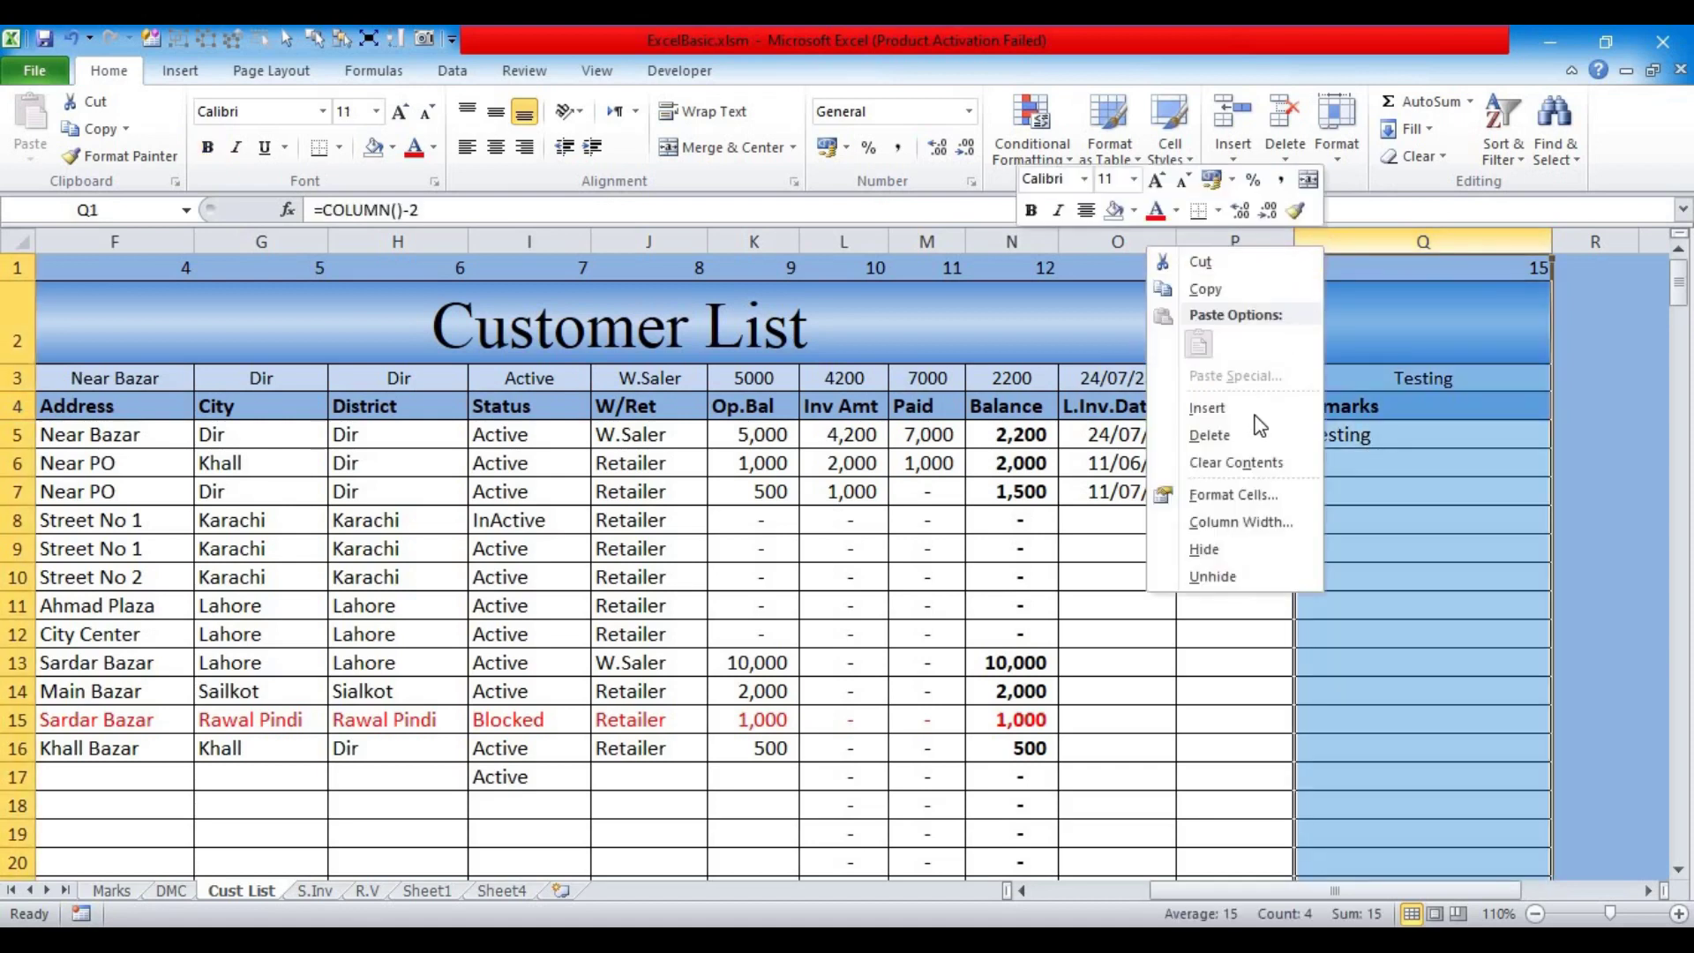
{"action": "left_click", "coordinate": [1251, 418]}
{"action": "left_click", "coordinate": [1317, 390]}
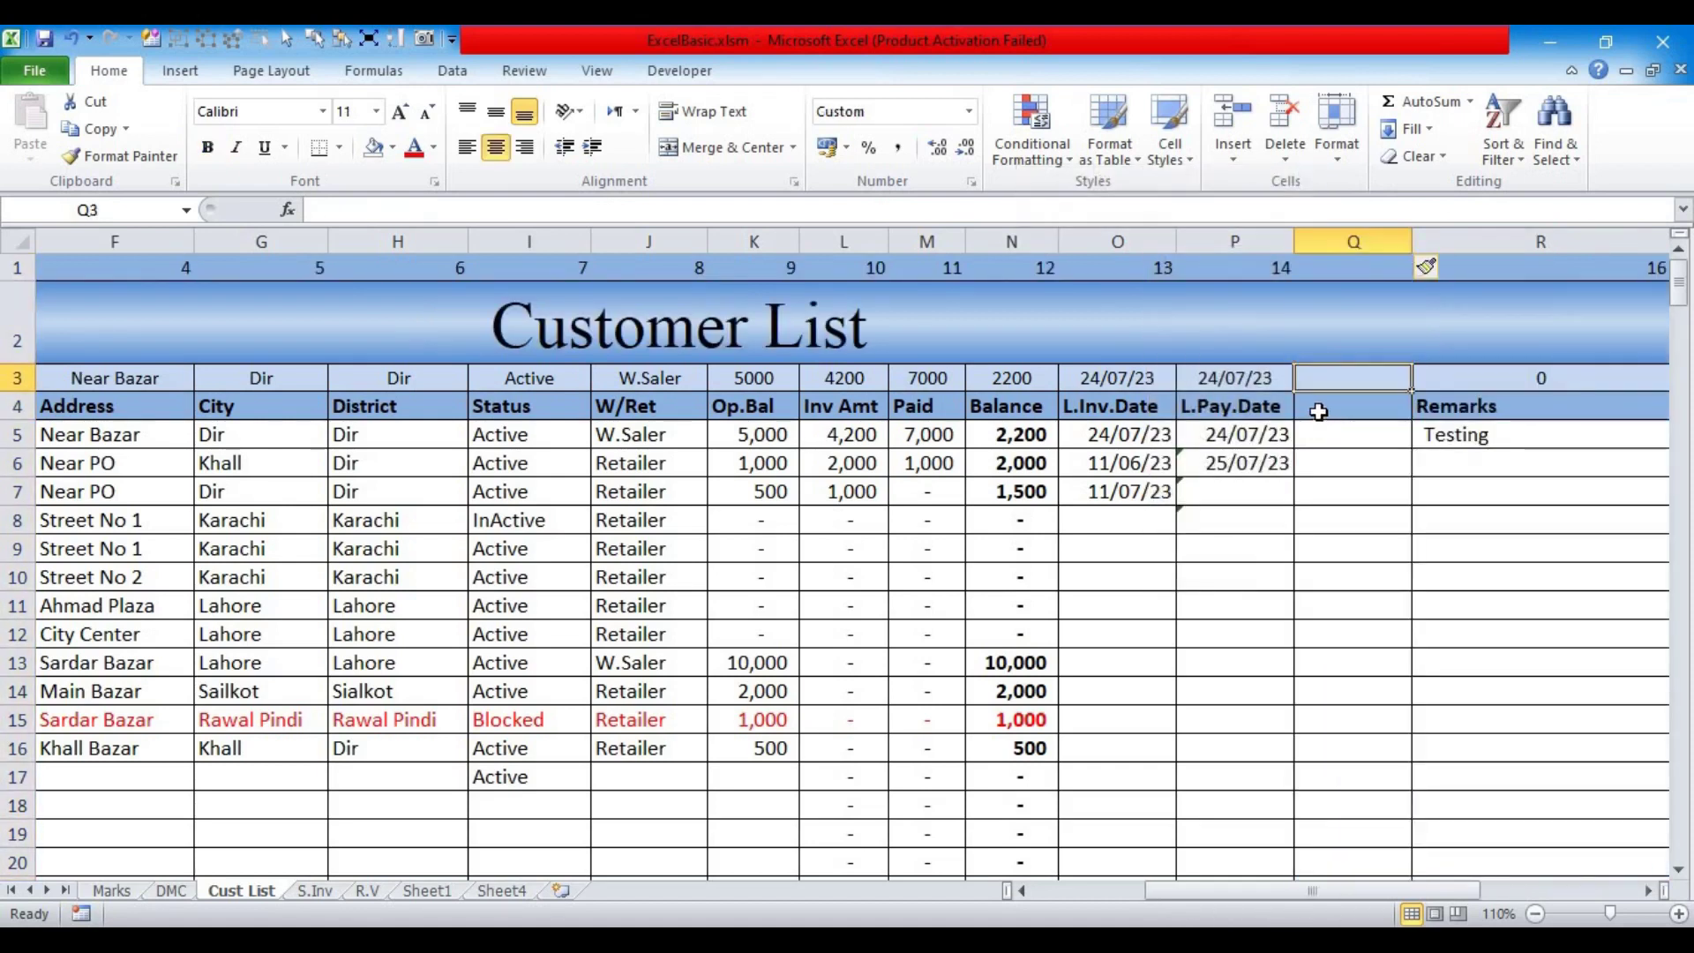
{"action": "left_click", "coordinate": [1317, 412]}
{"action": "type", "text": "Cr Limit"}
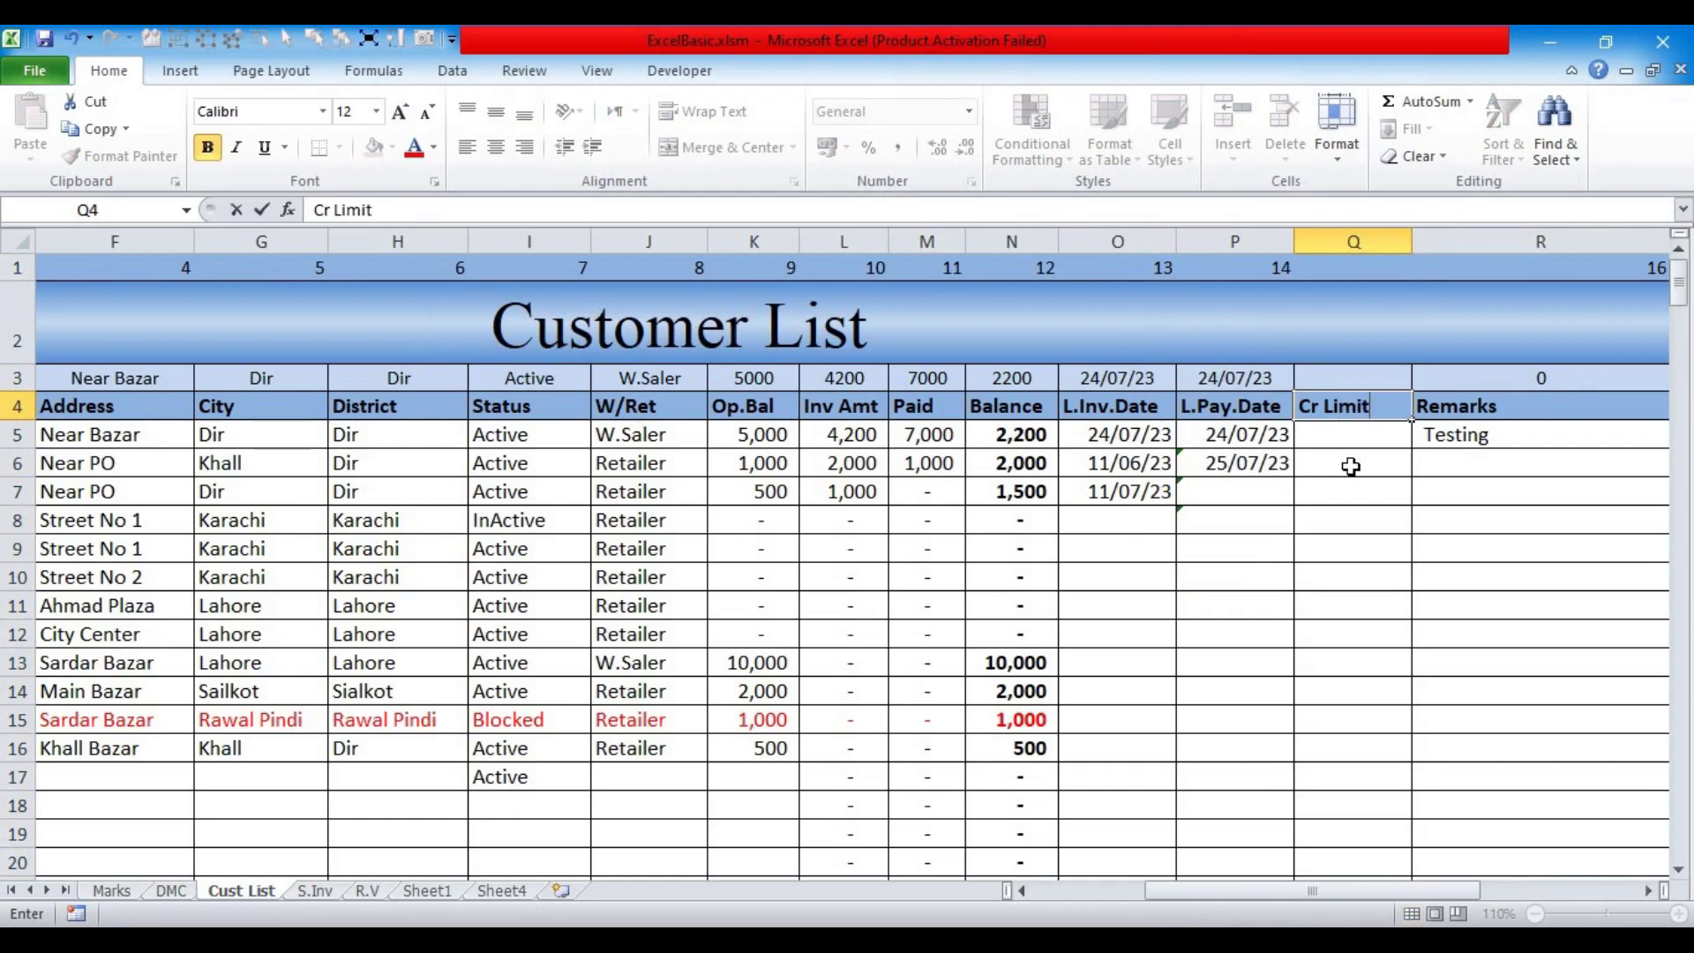
{"action": "key", "text": "Return"}
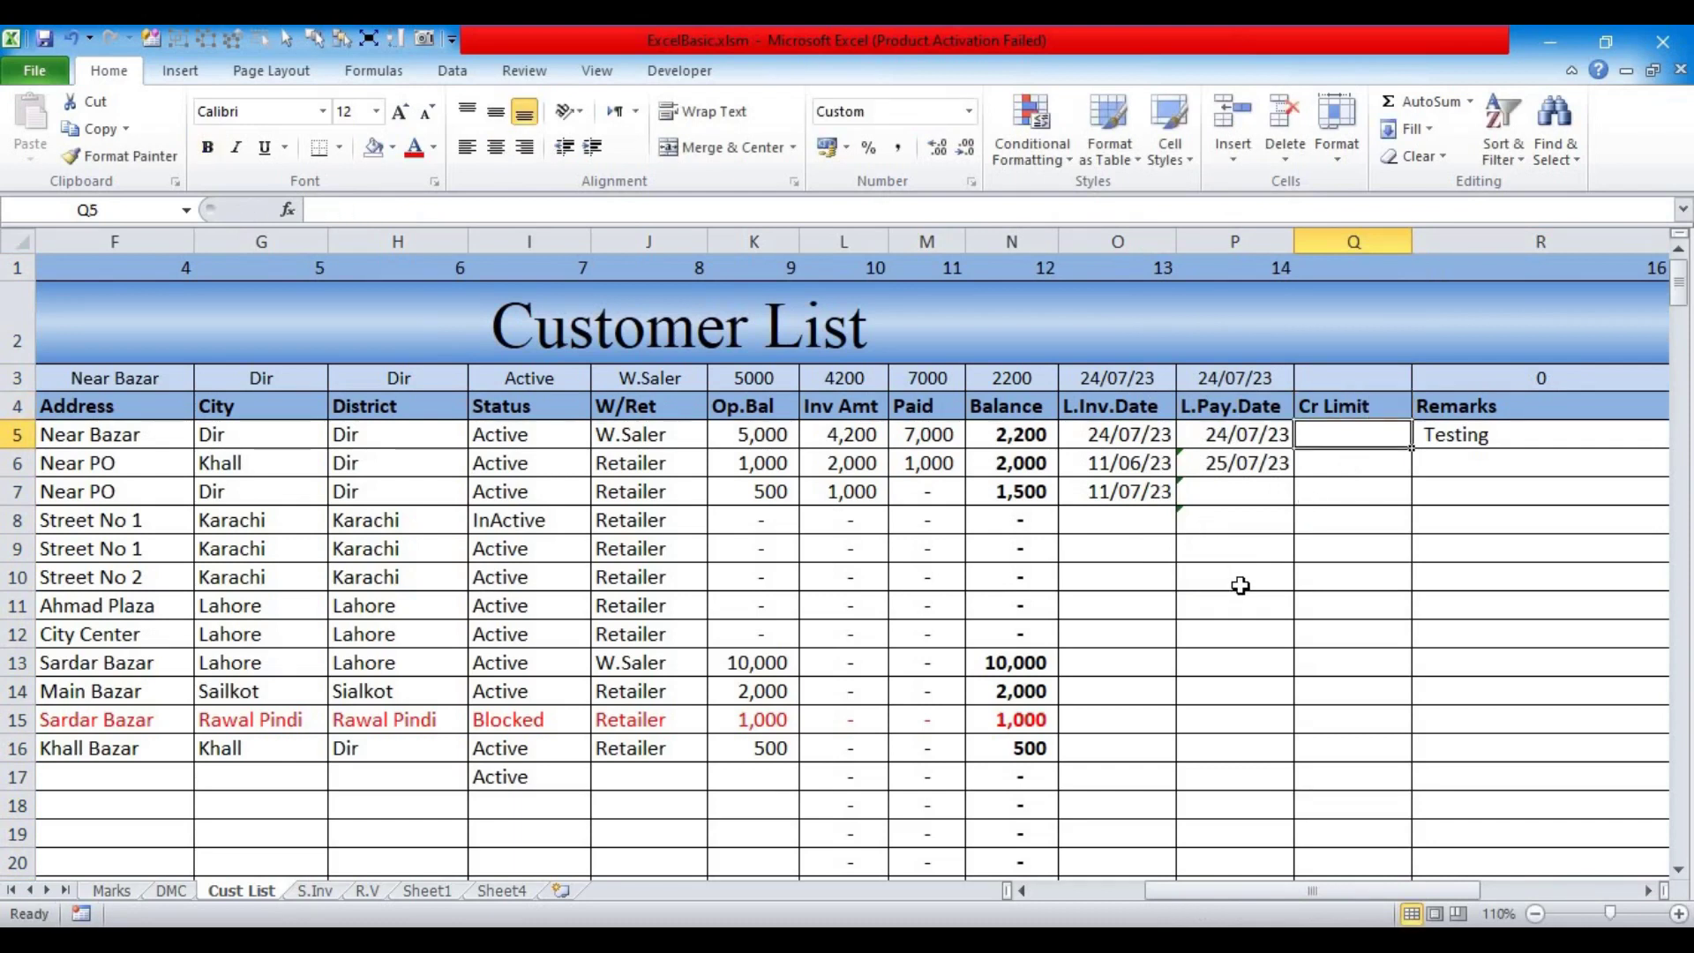
{"action": "type", "text": "200"}
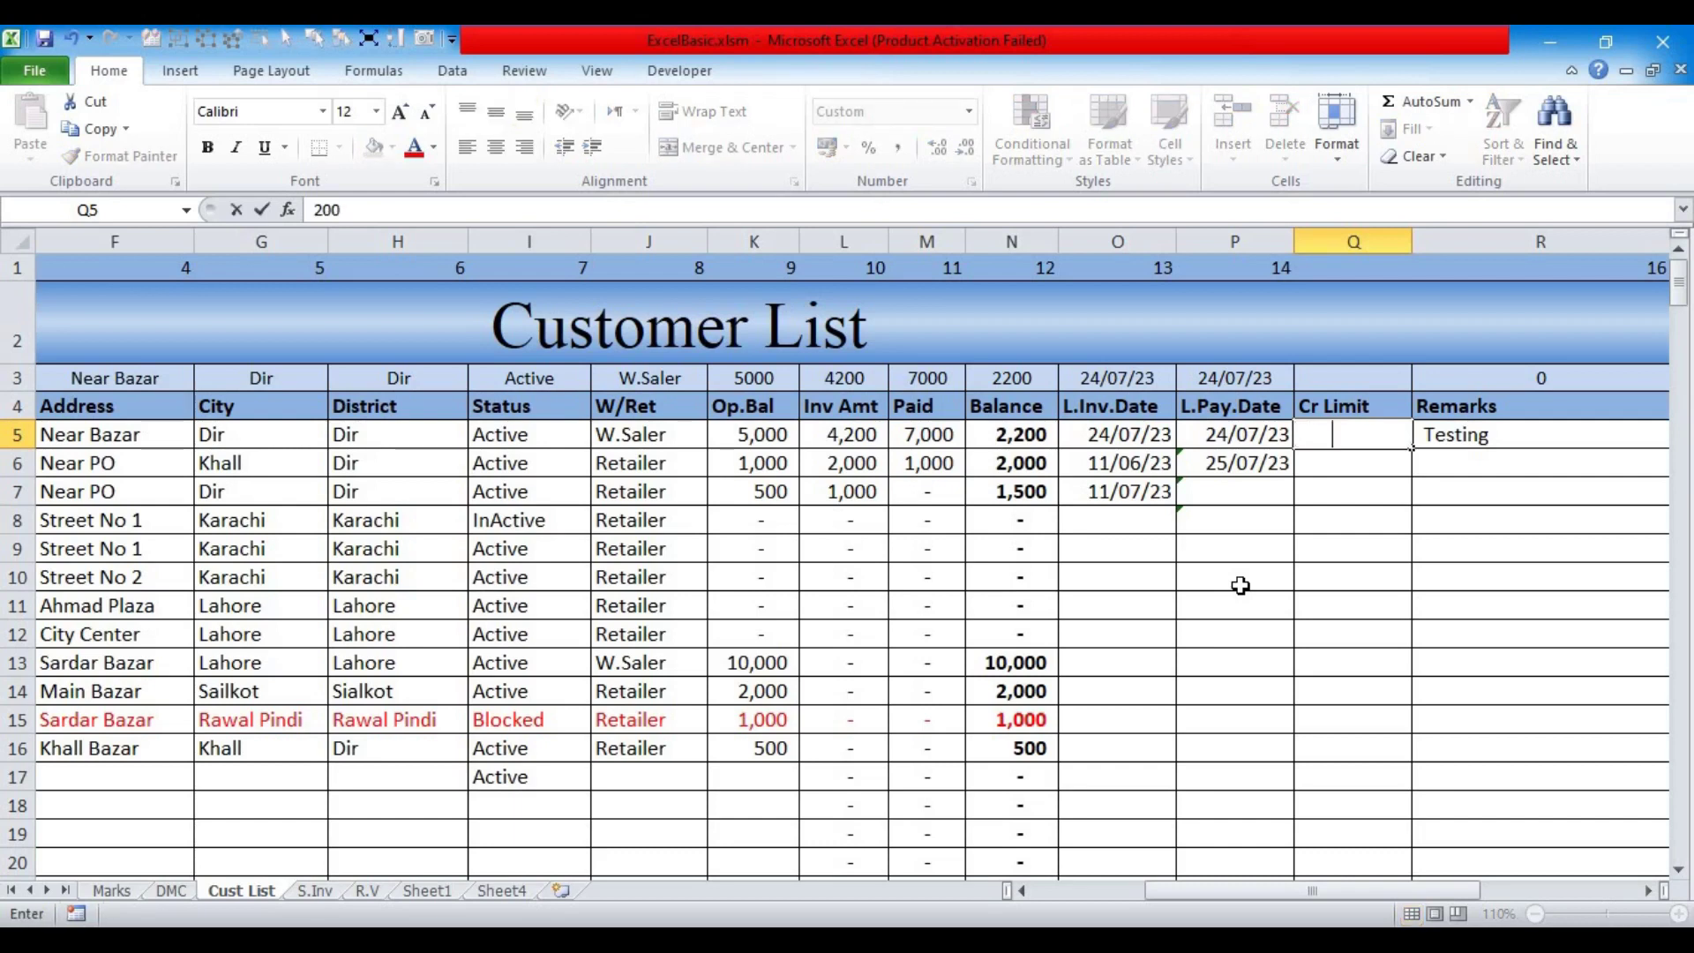
{"action": "key", "text": "Escape"}
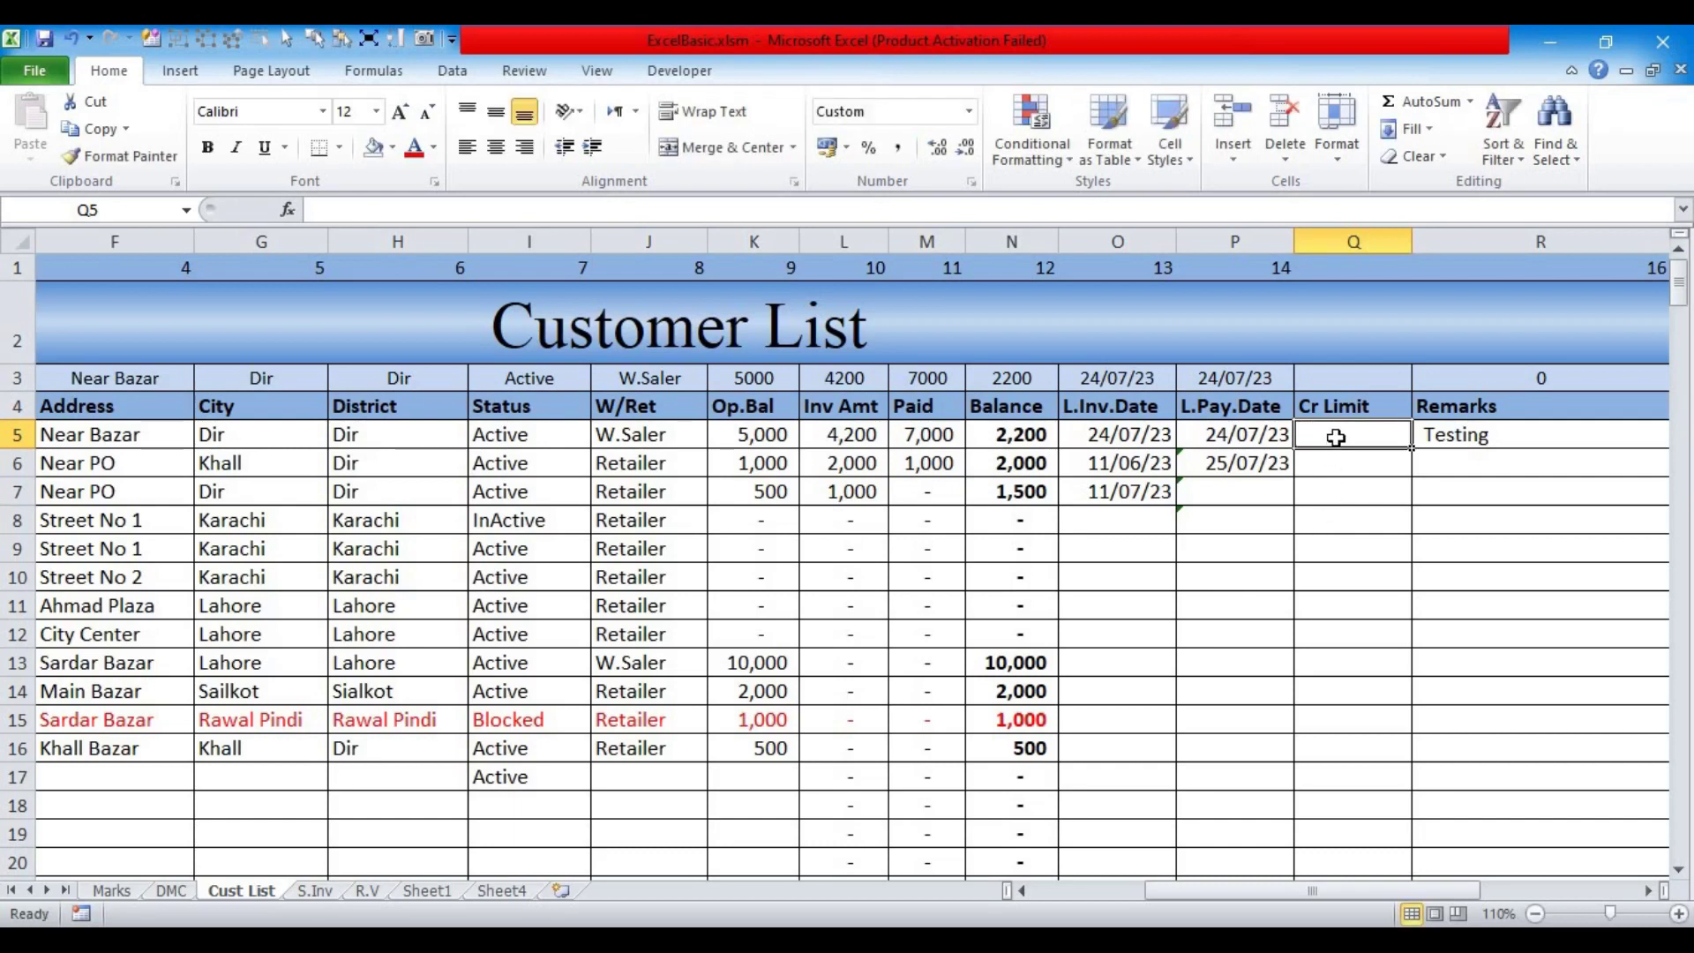
Step: Select the Cr Limit column down to the sheet's bottom, then drop that selection
{"action": "left_click_drag", "start_coordinate": [1335, 480], "coordinate": [1335, 640]}
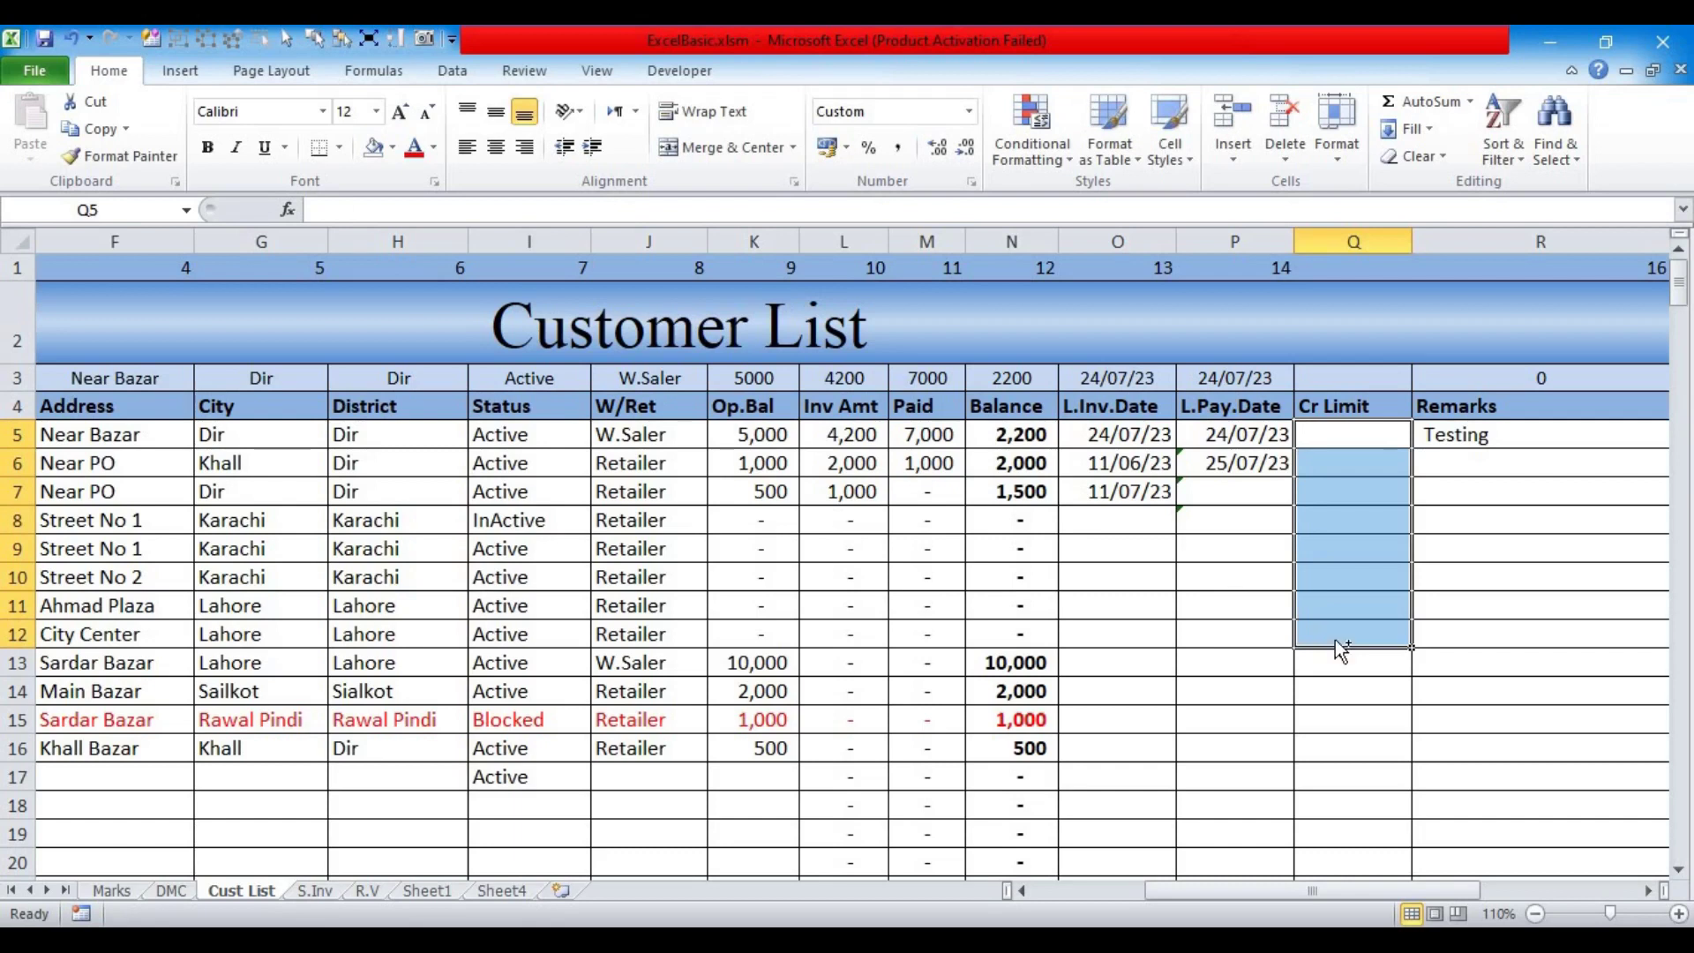
{"action": "key", "text": "ctrl+shift+Down"}
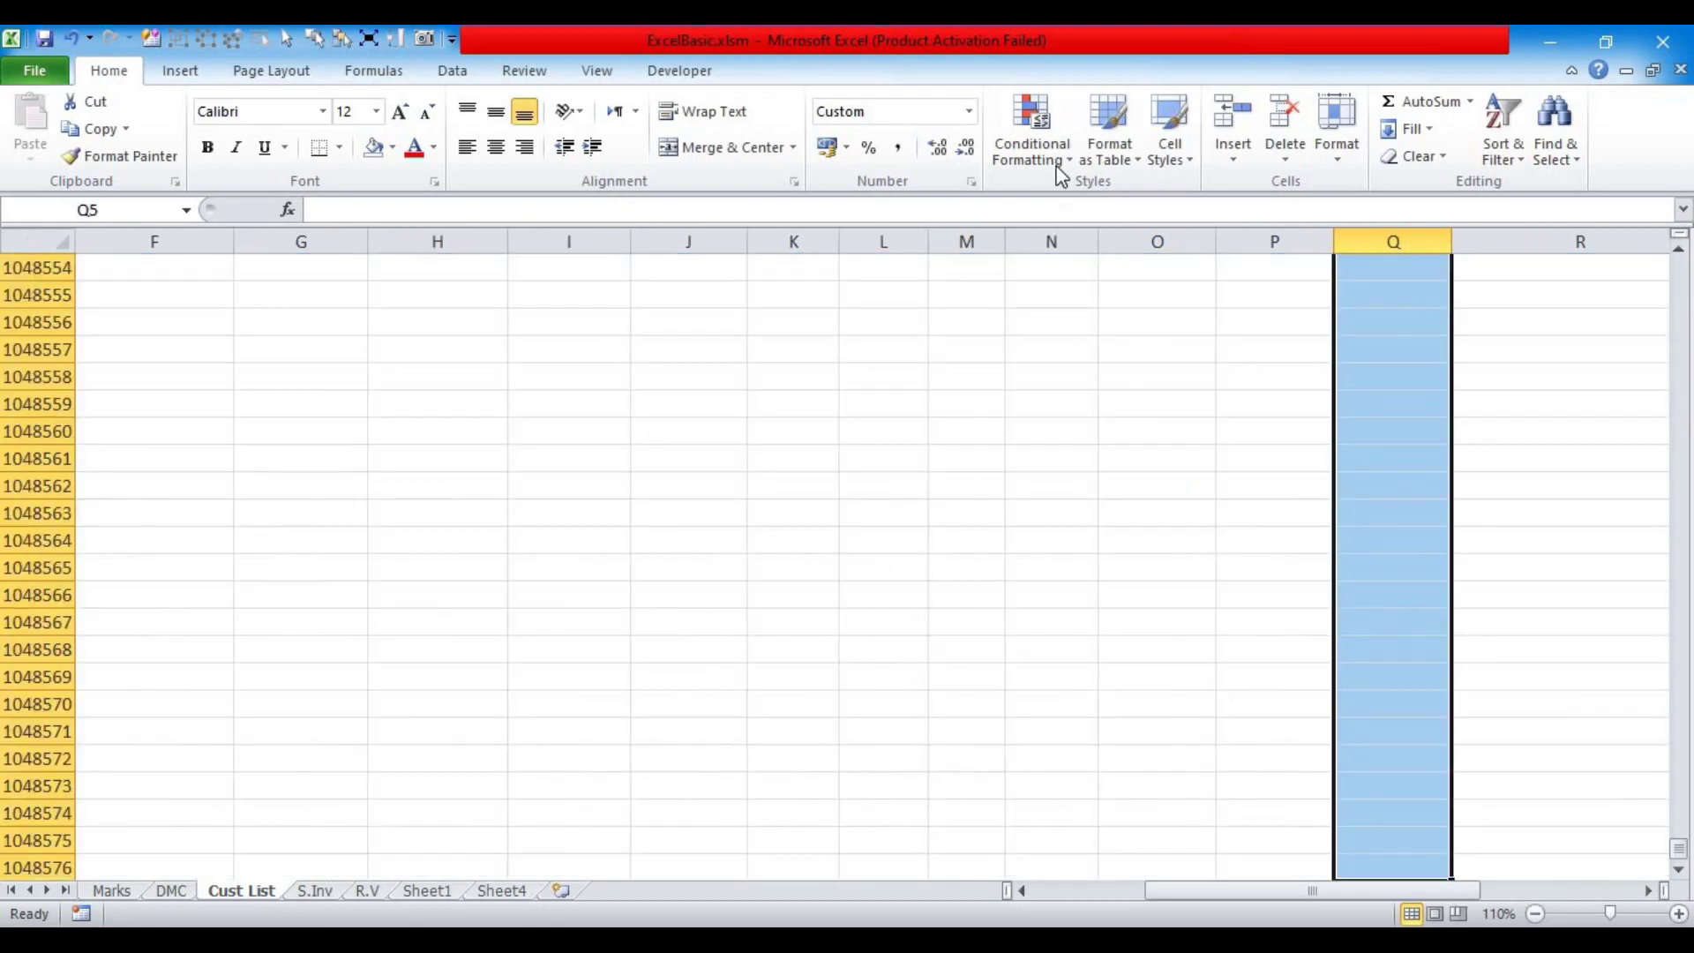
{"action": "left_click", "coordinate": [1058, 167]}
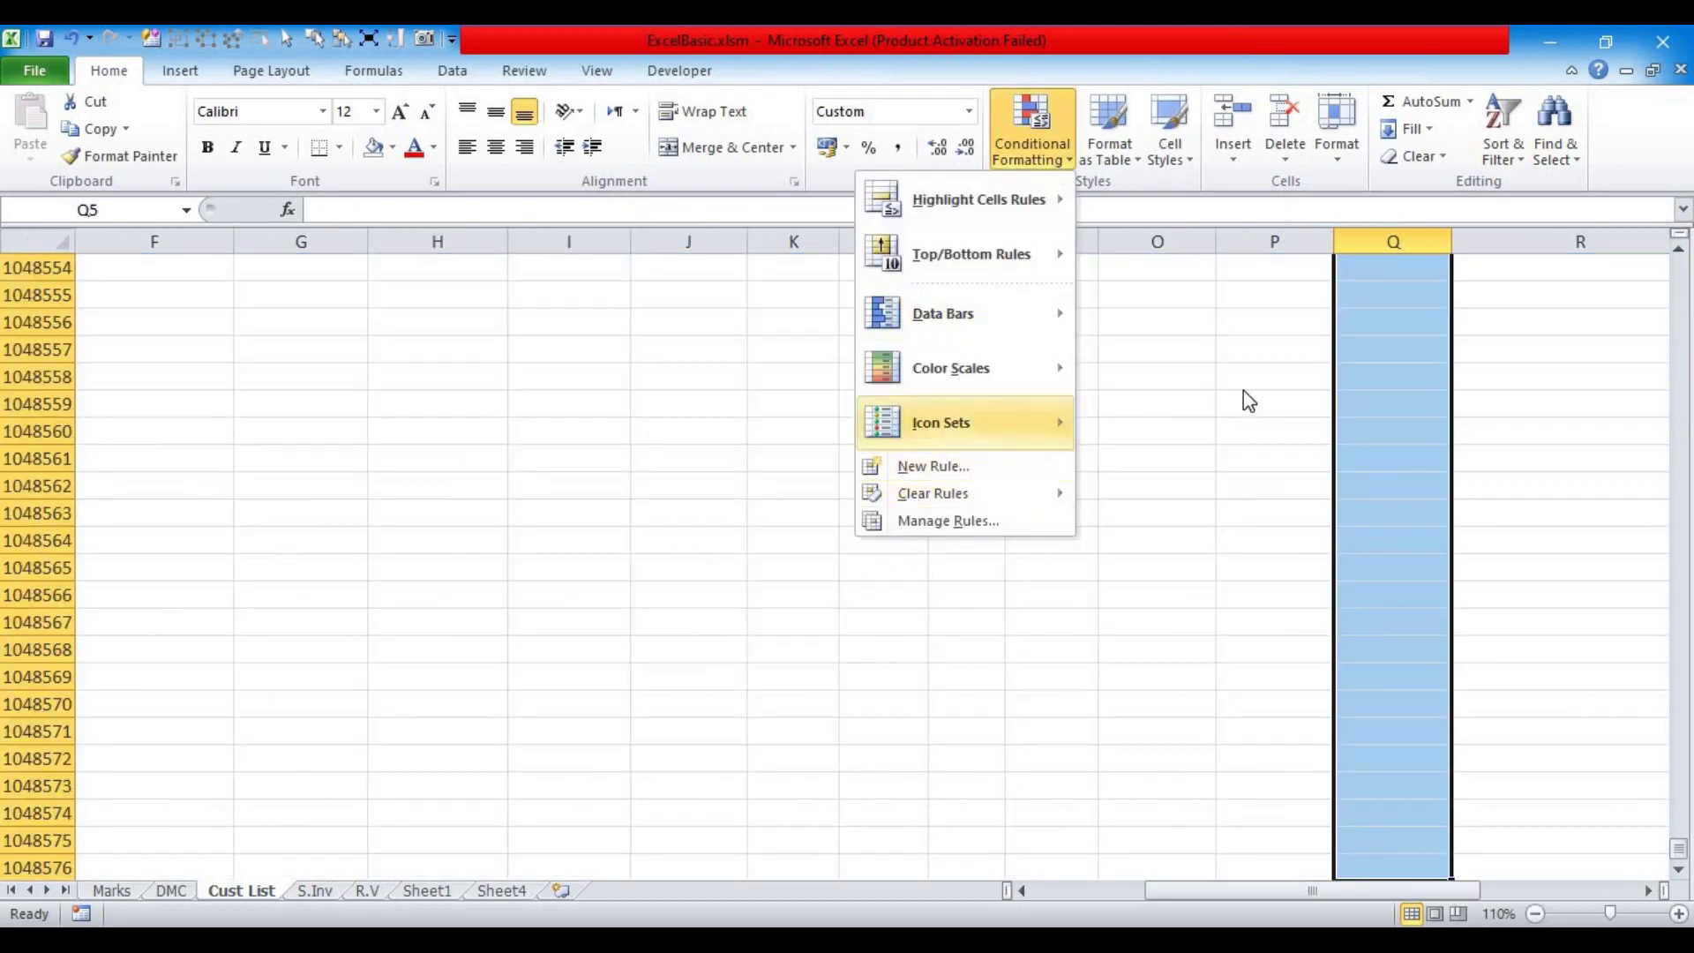
{"action": "left_click", "coordinate": [1203, 473]}
{"action": "scroll", "coordinate": [1203, 473], "scroll_direction": "up", "scroll_amount": 2}
{"action": "left_click", "coordinate": [1203, 472]}
{"action": "scroll", "coordinate": [1204, 476], "scroll_direction": "up", "scroll_amount": 20}
{"action": "scroll", "coordinate": [1203, 476], "scroll_direction": "up", "scroll_amount": 20}
{"action": "left_click", "coordinate": [1378, 725]}
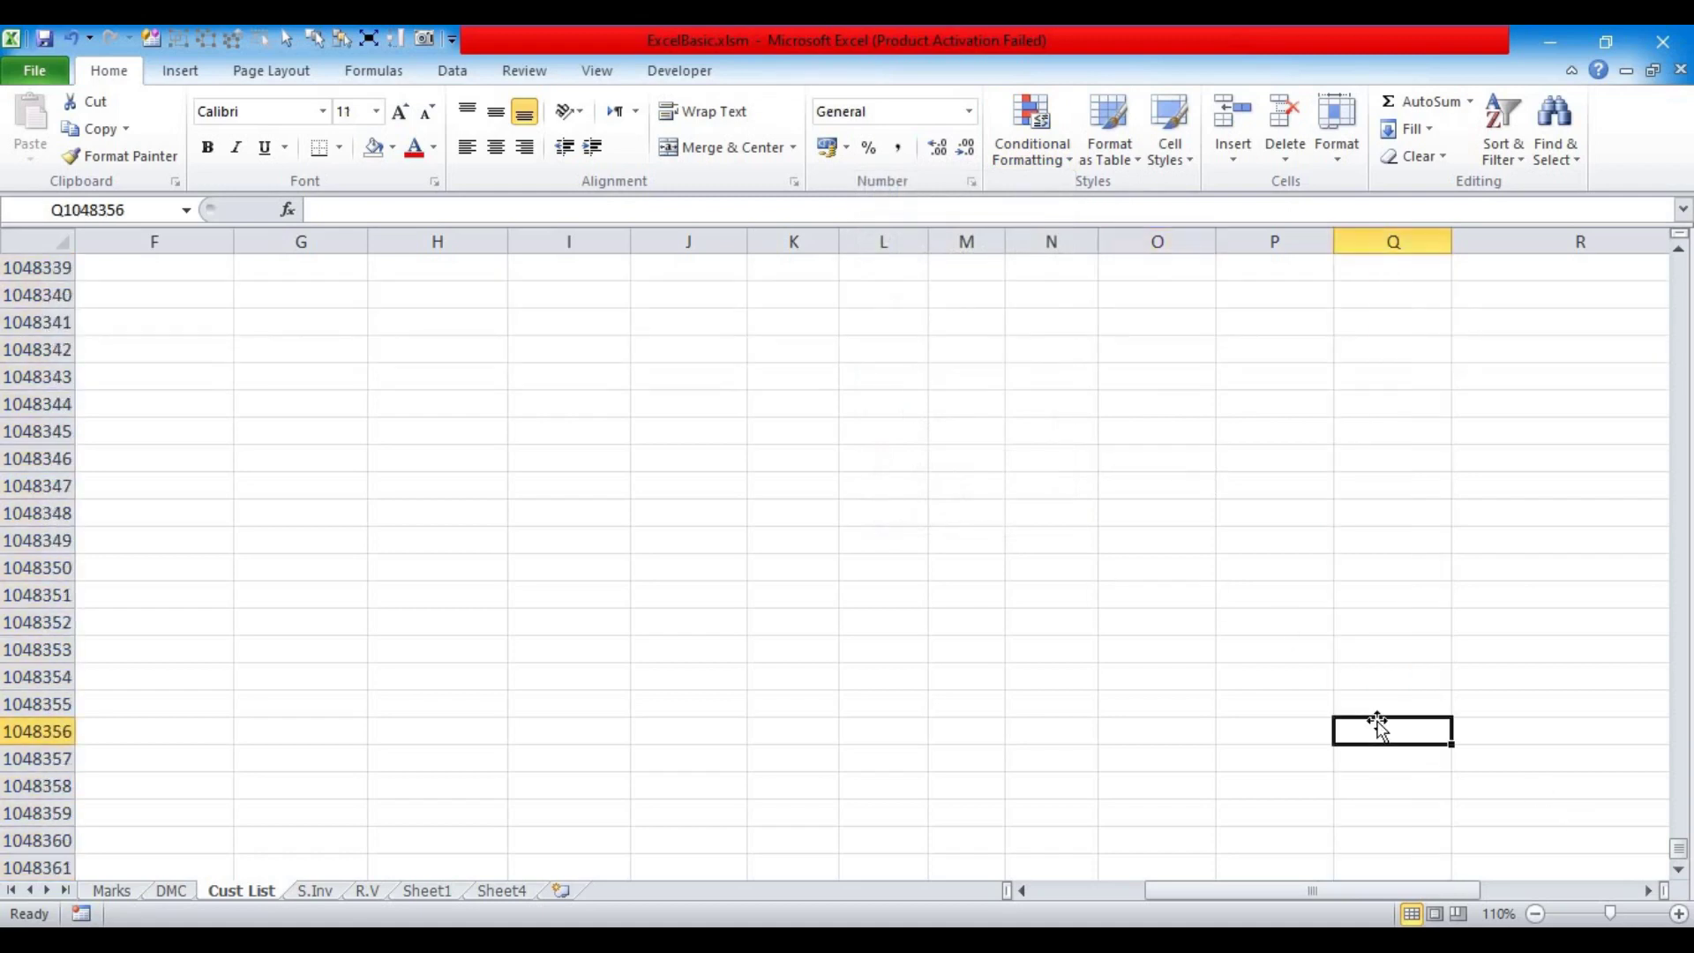
{"action": "key", "text": "ctrl+Up"}
{"action": "scroll", "coordinate": [1368, 697], "scroll_direction": "up", "scroll_amount": 1}
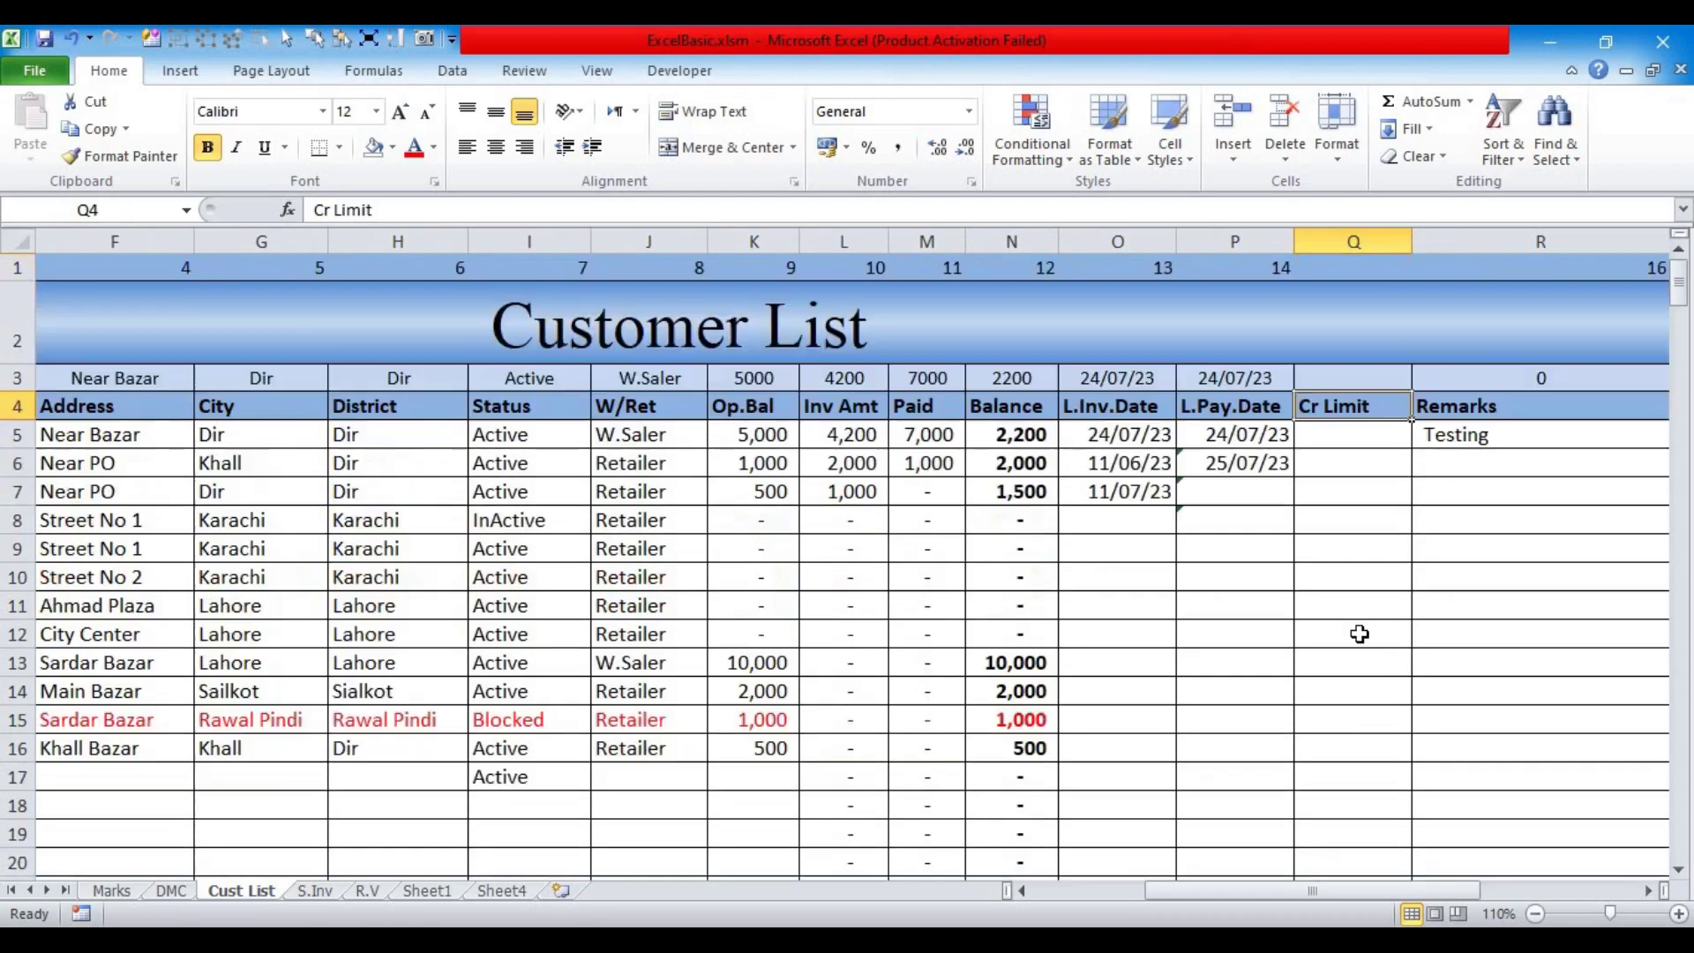
Step: Clear conditional formatting rules from Cr Limit cells Q5:Q30
{"action": "left_click", "coordinate": [1323, 437]}
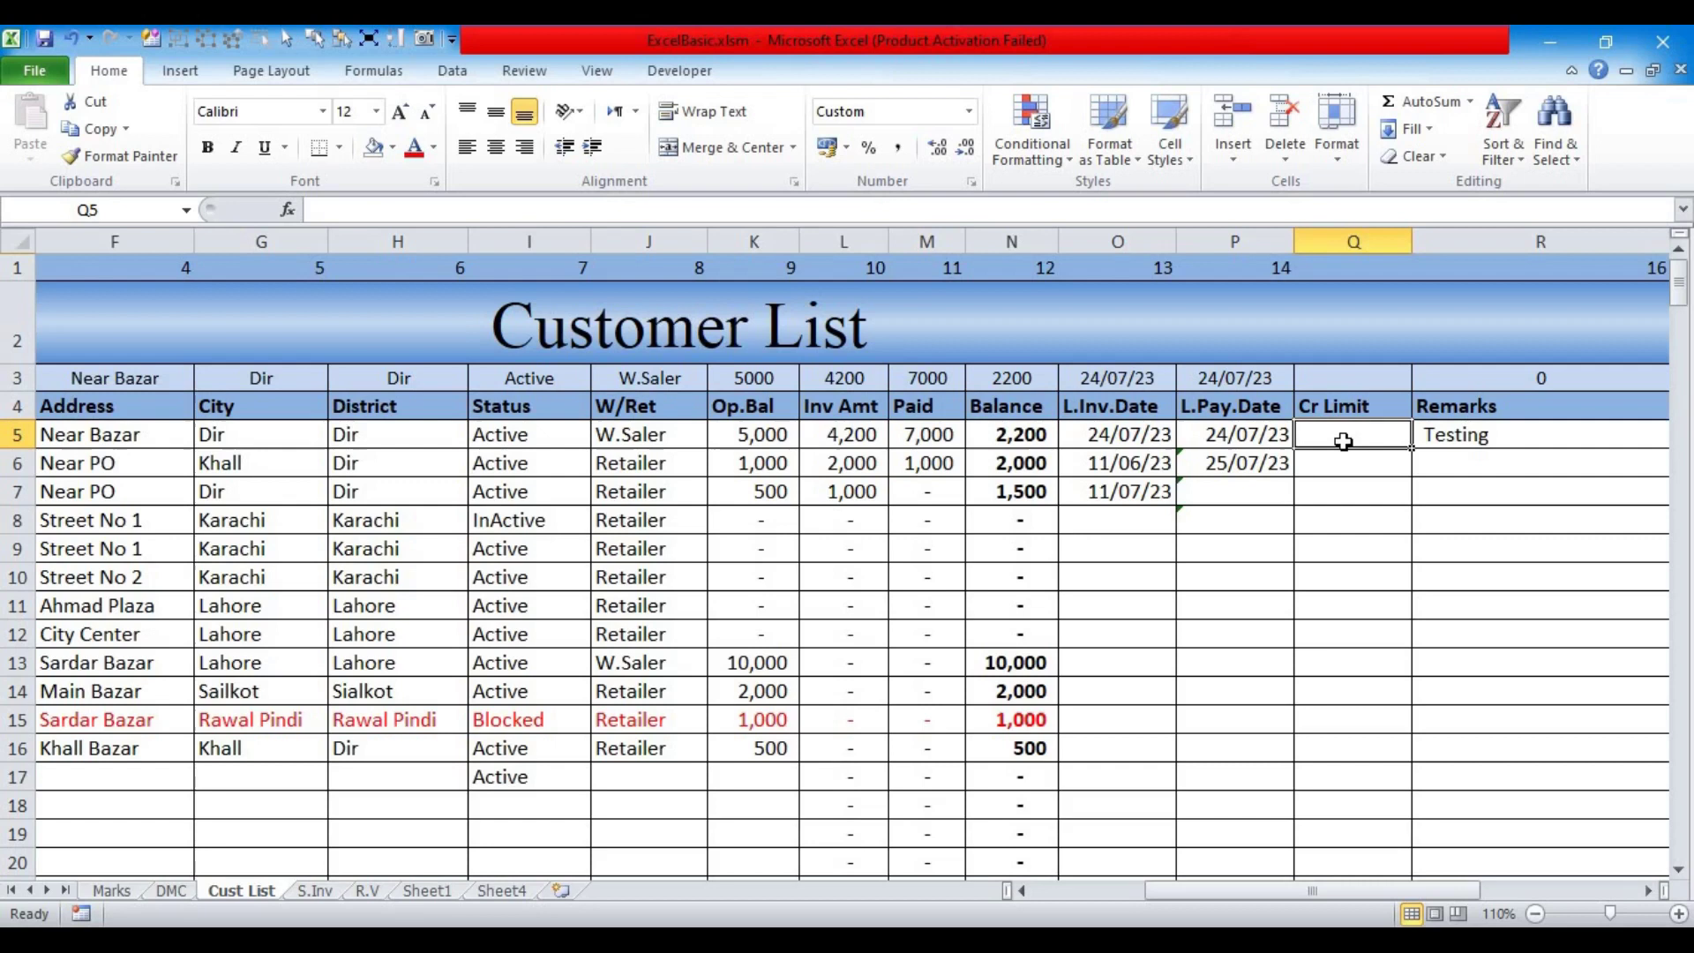
{"action": "left_click_drag", "start_coordinate": [1347, 440], "coordinate": [1411, 854]}
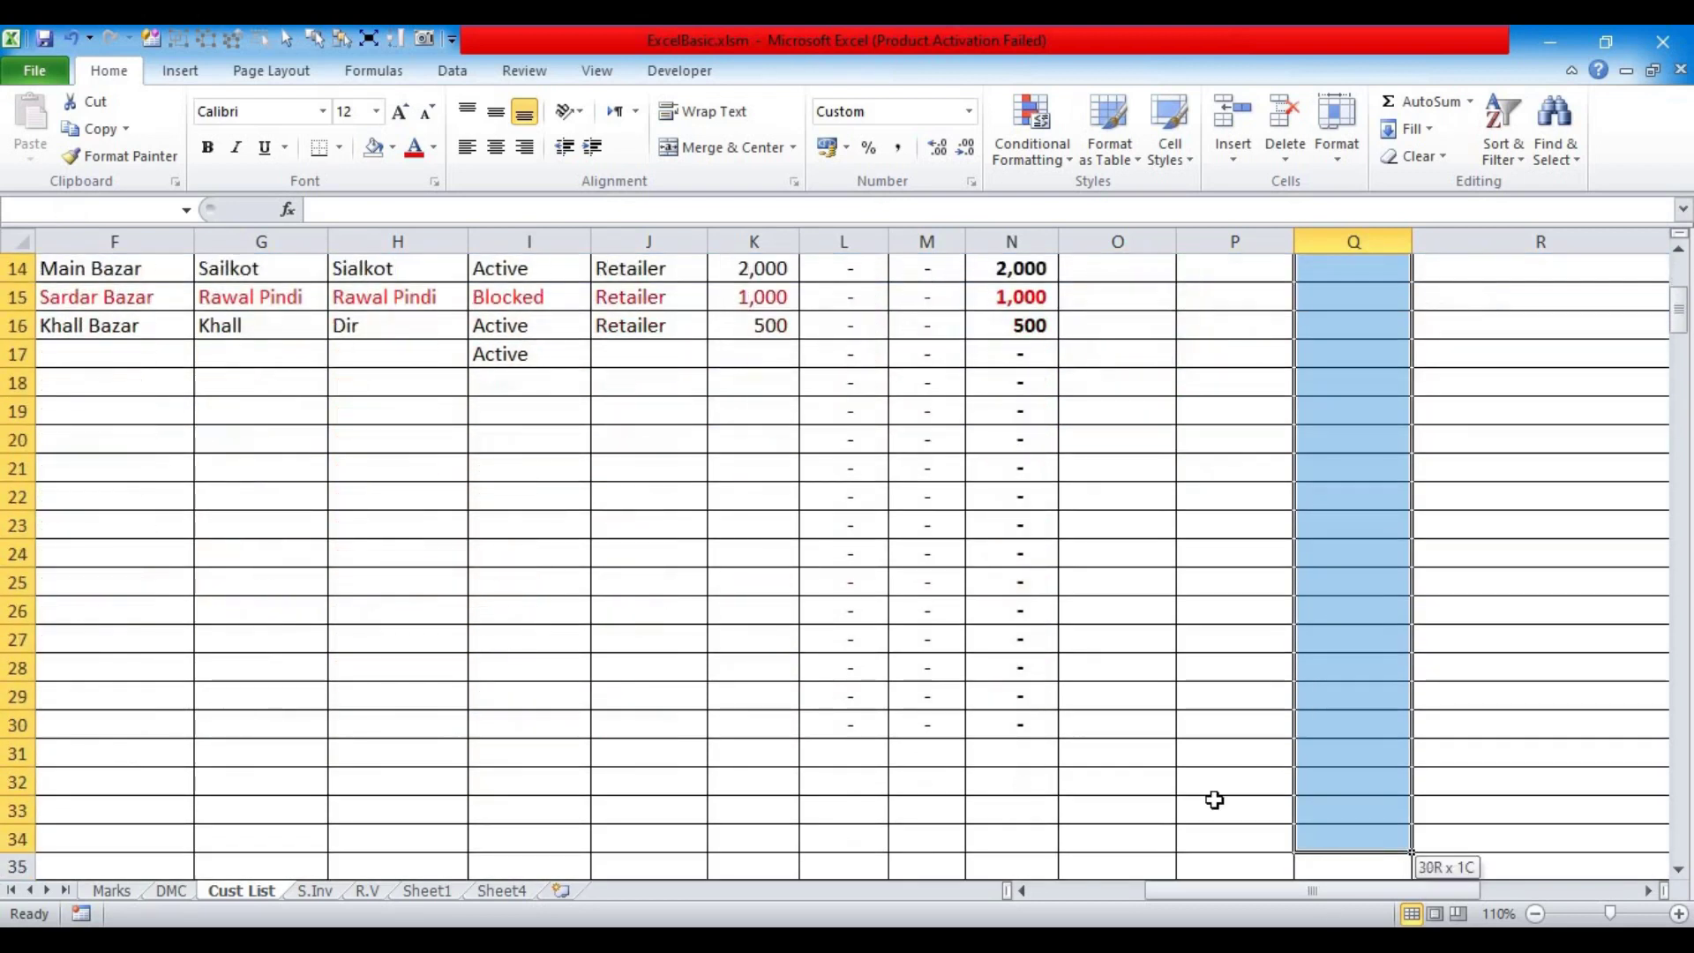
{"action": "left_click", "coordinate": [1062, 163]}
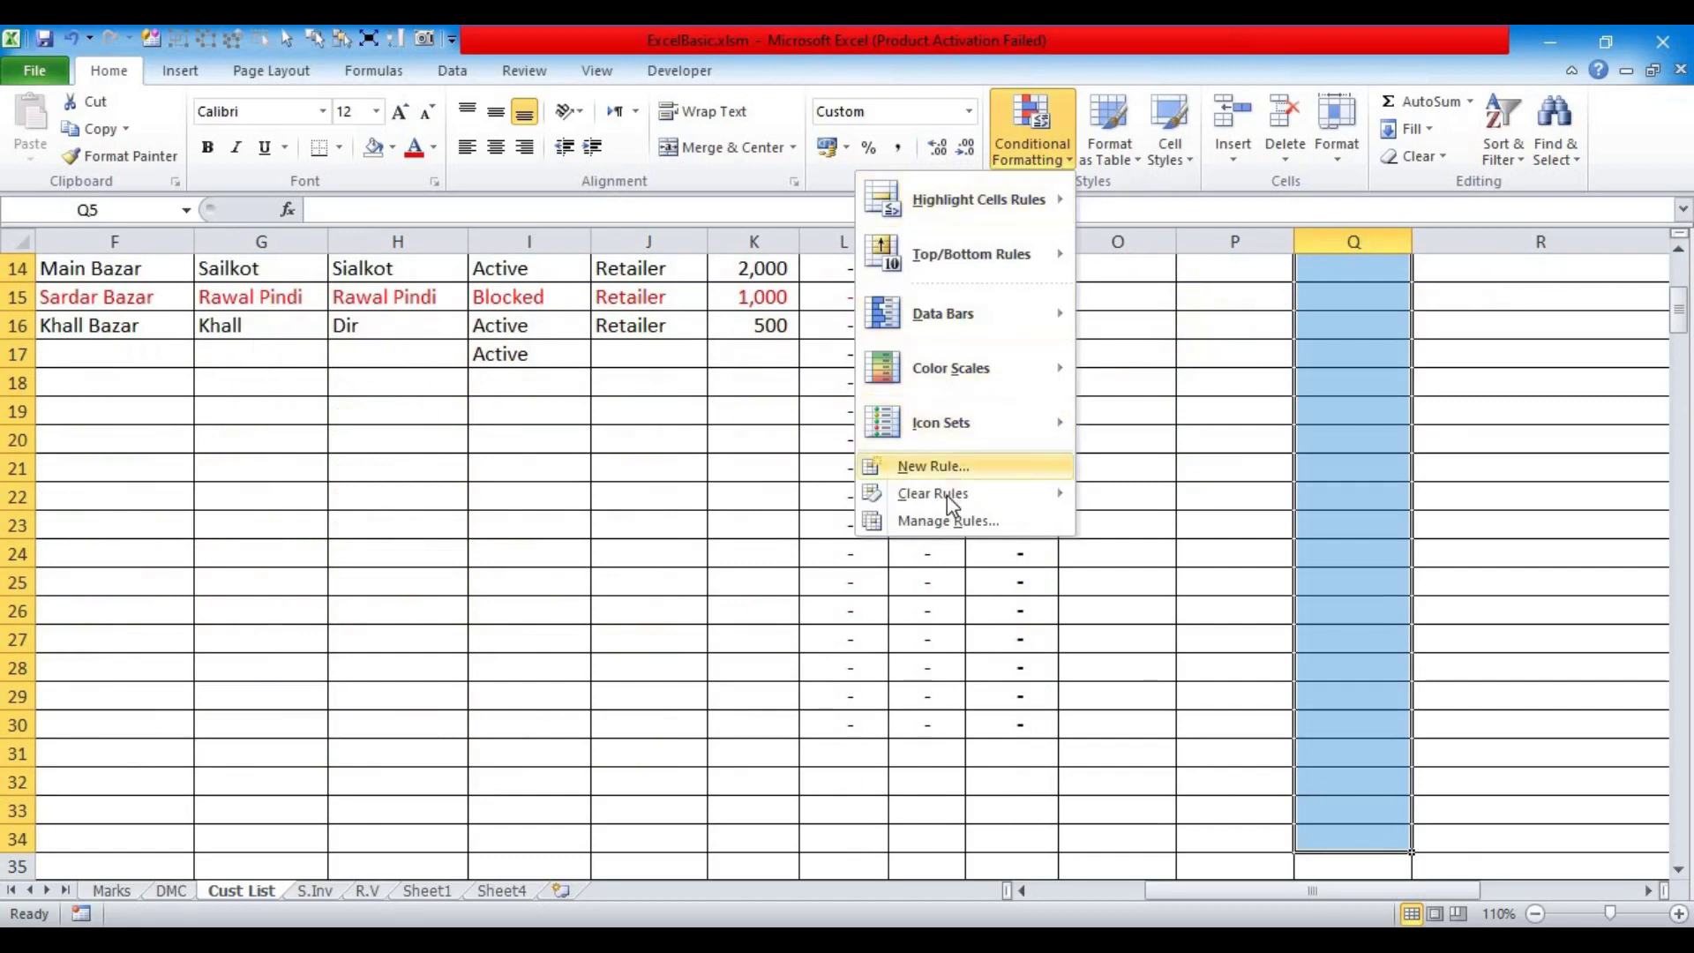
{"action": "mouse_move", "coordinate": [946, 495]}
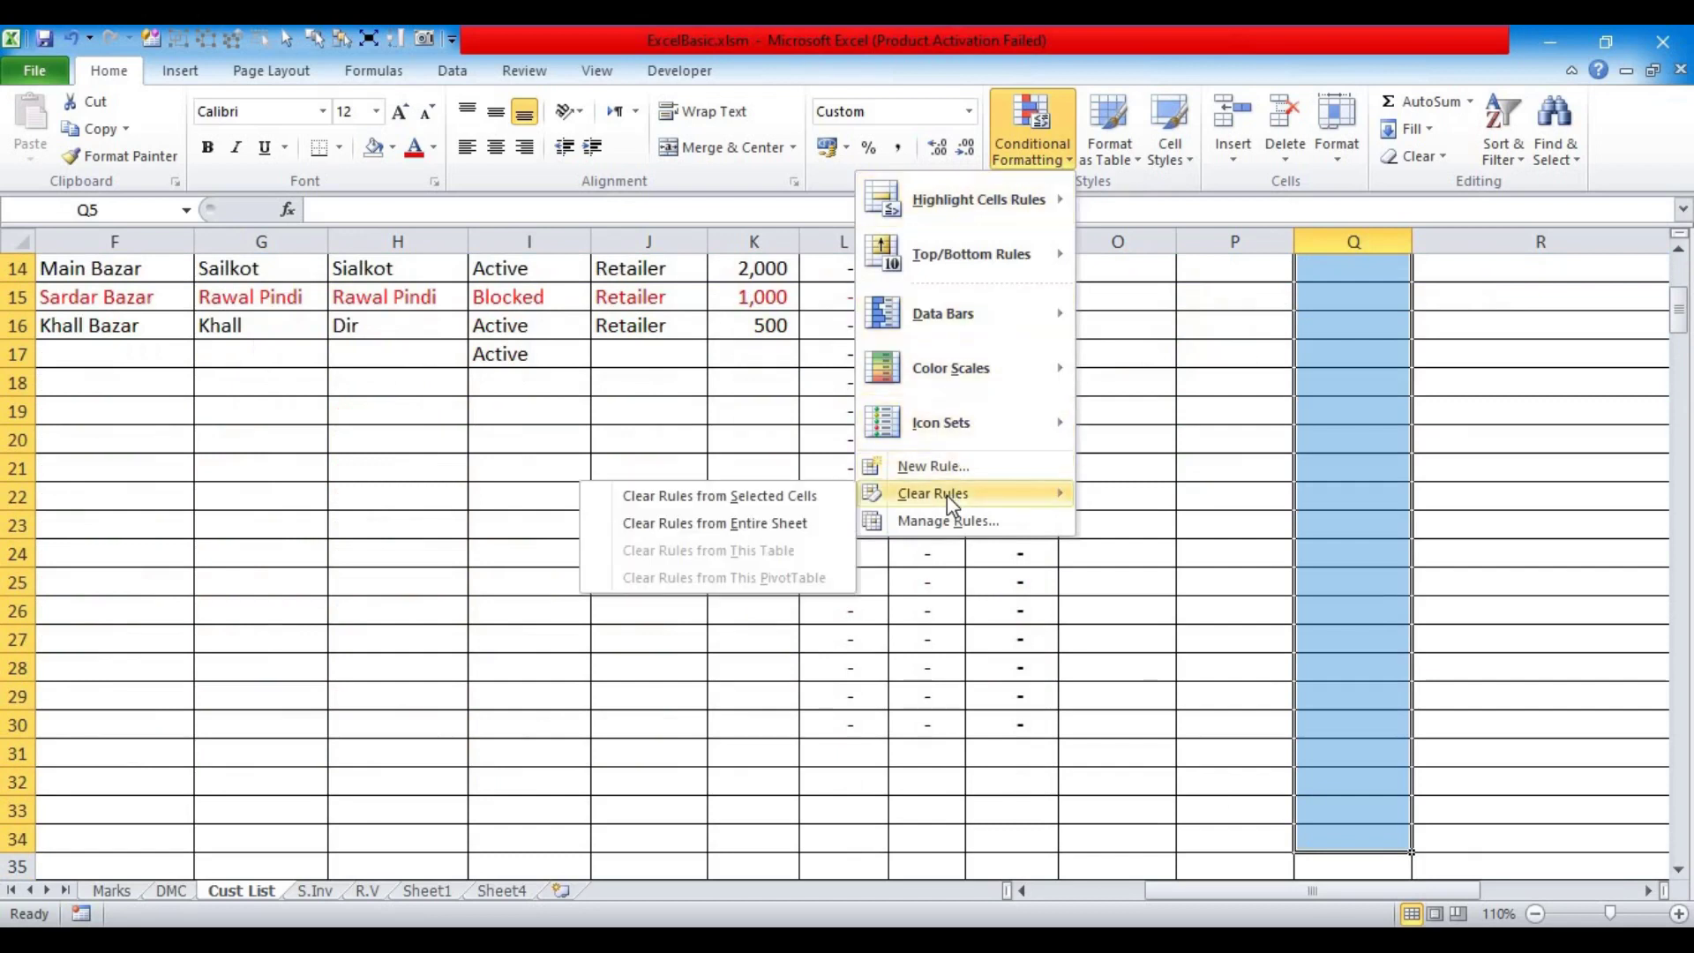
{"action": "left_click", "coordinate": [799, 496]}
{"action": "scroll", "coordinate": [1348, 548], "scroll_direction": "up", "scroll_amount": 4}
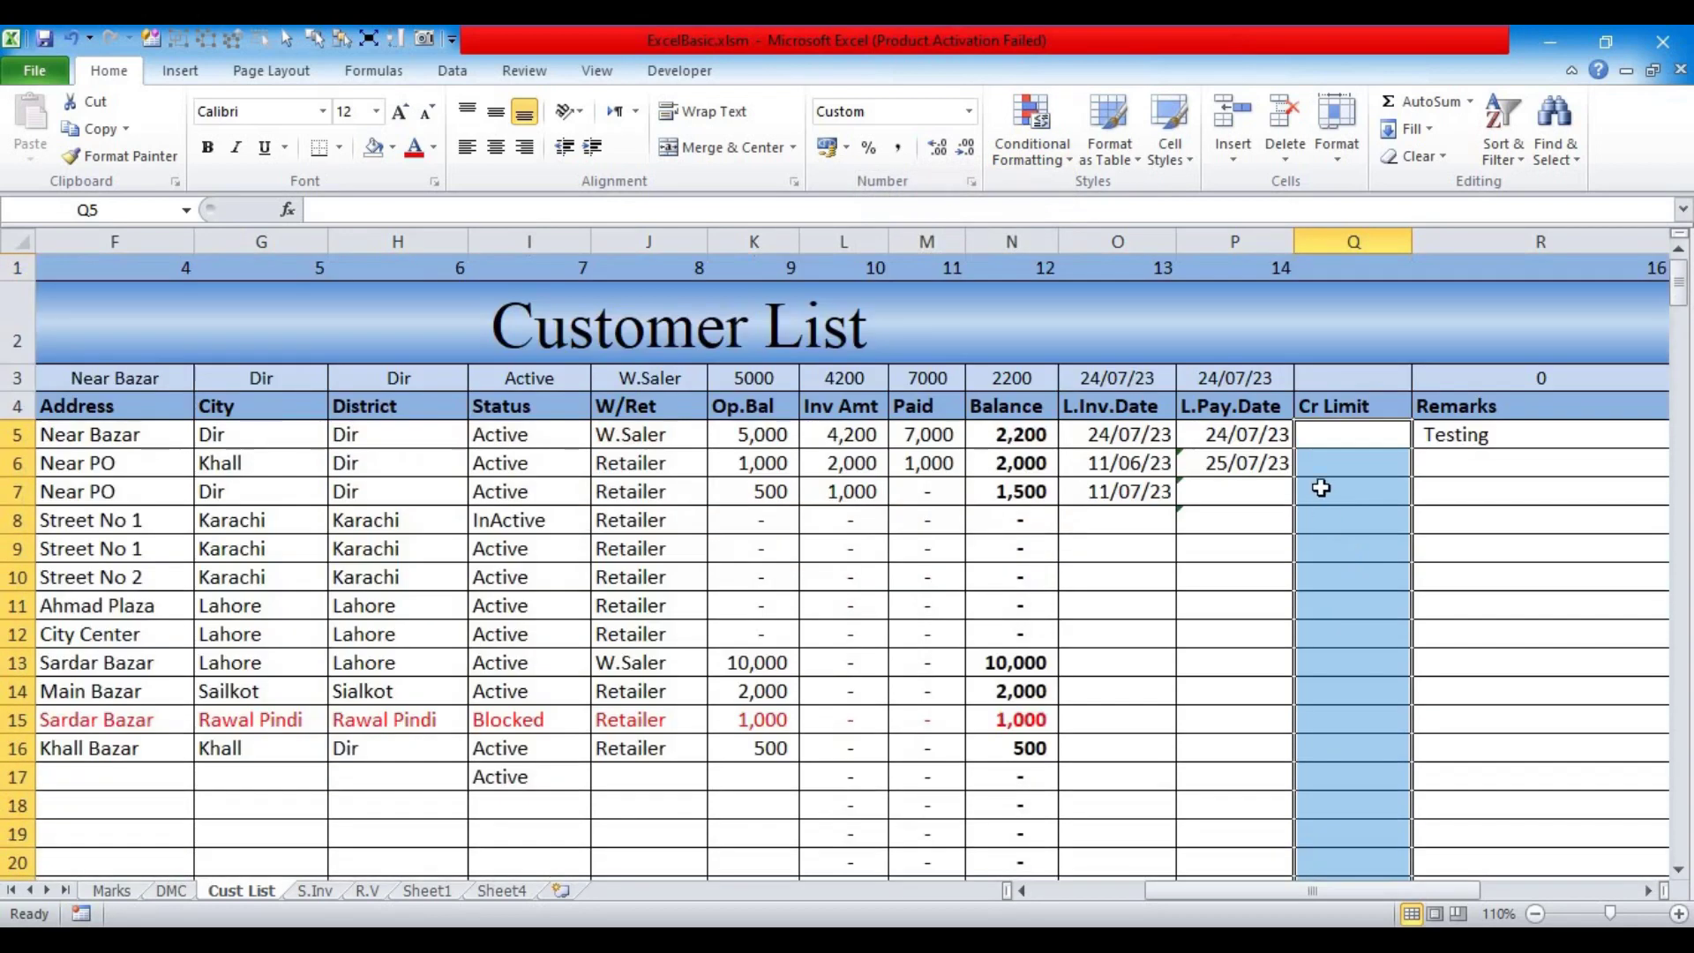
{"action": "left_click", "coordinate": [1325, 434]}
Step: Enter 50,000 as the first credit limit and format Cr Limit cells with thousands separators, no decimals
{"action": "type", "text": "50000"}
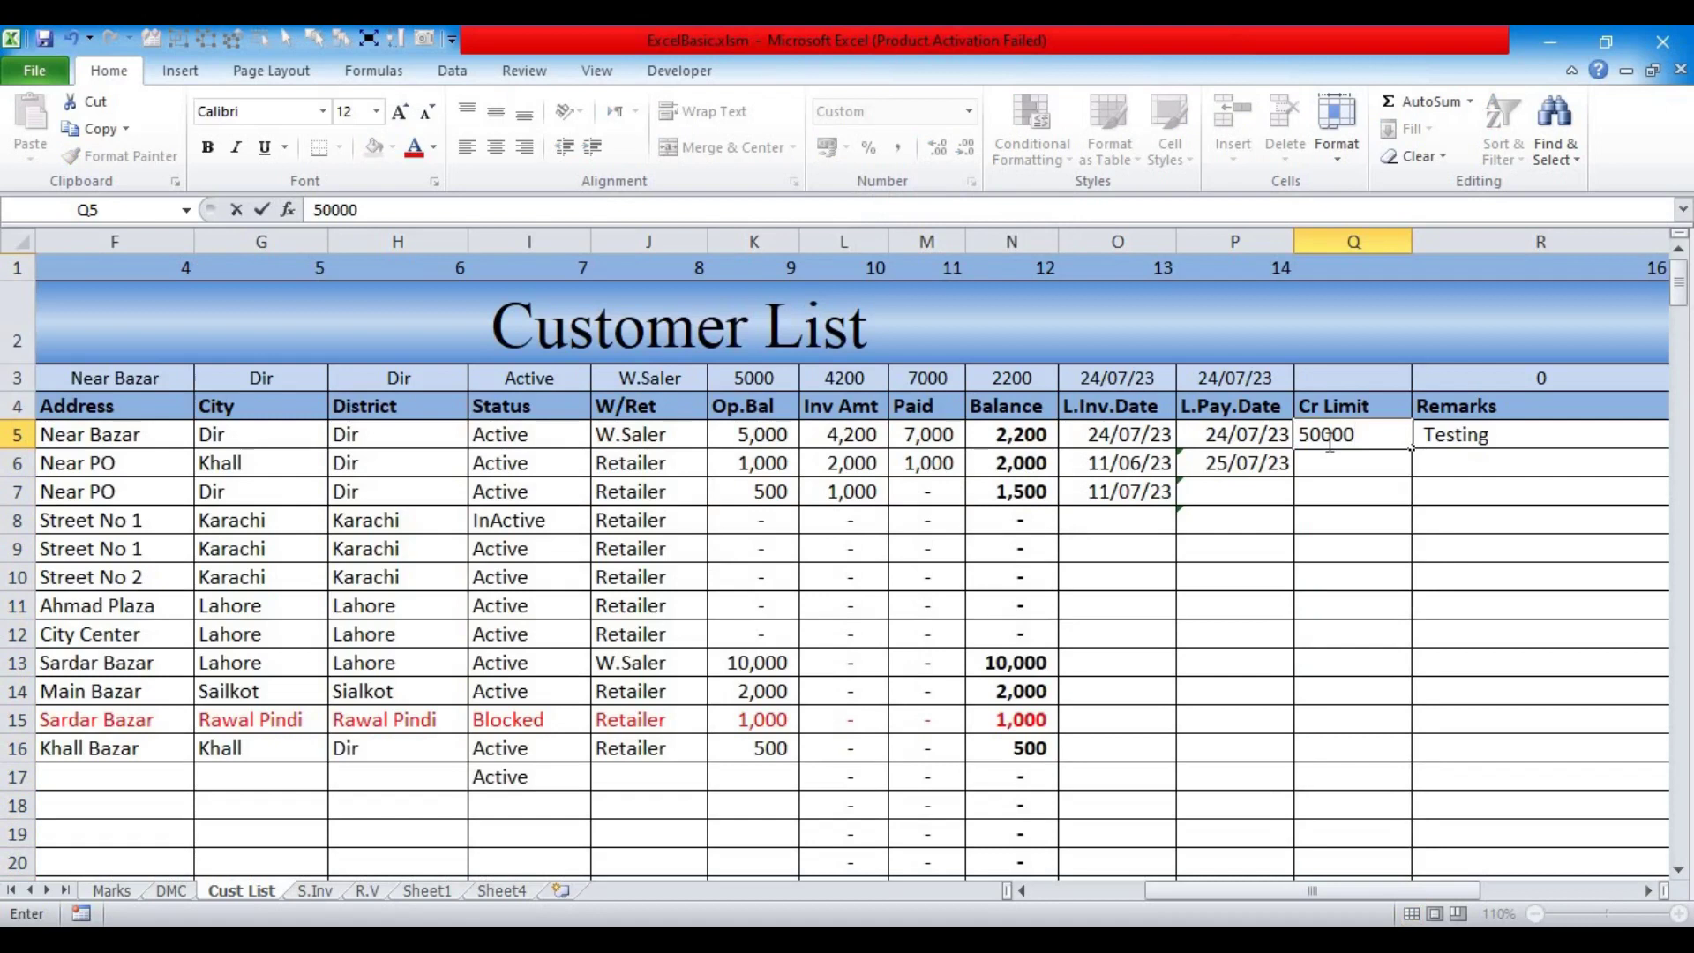
{"action": "key", "text": "Return"}
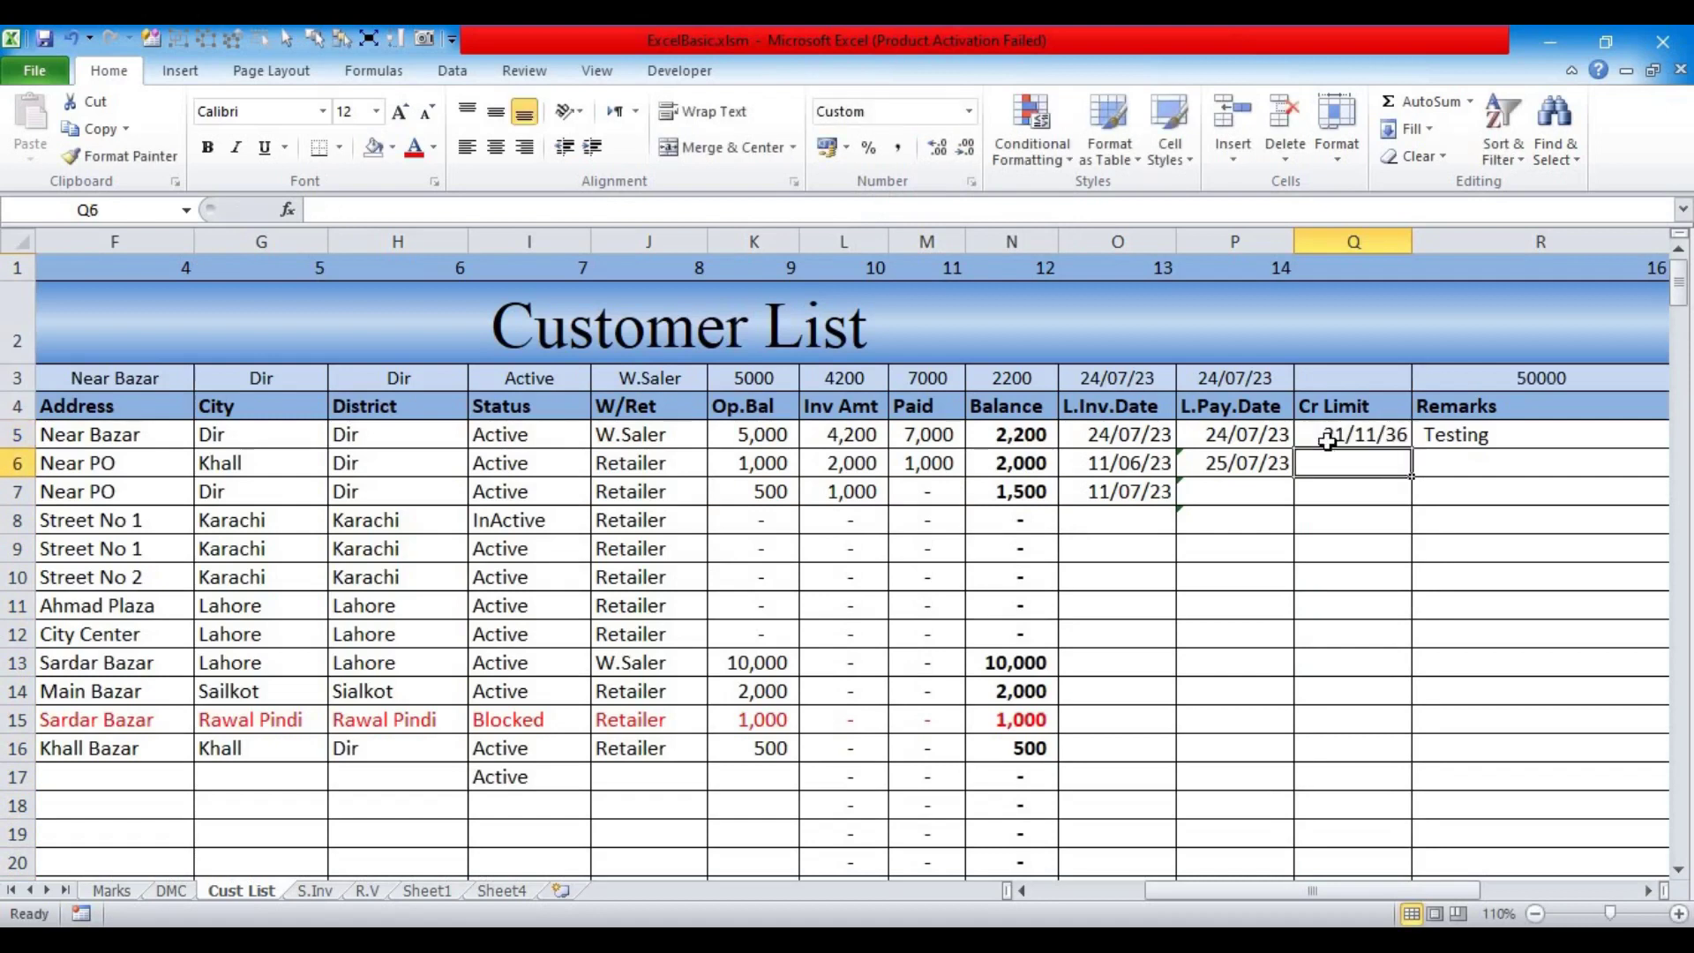
{"action": "left_click_drag", "start_coordinate": [1327, 438], "coordinate": [1328, 873]}
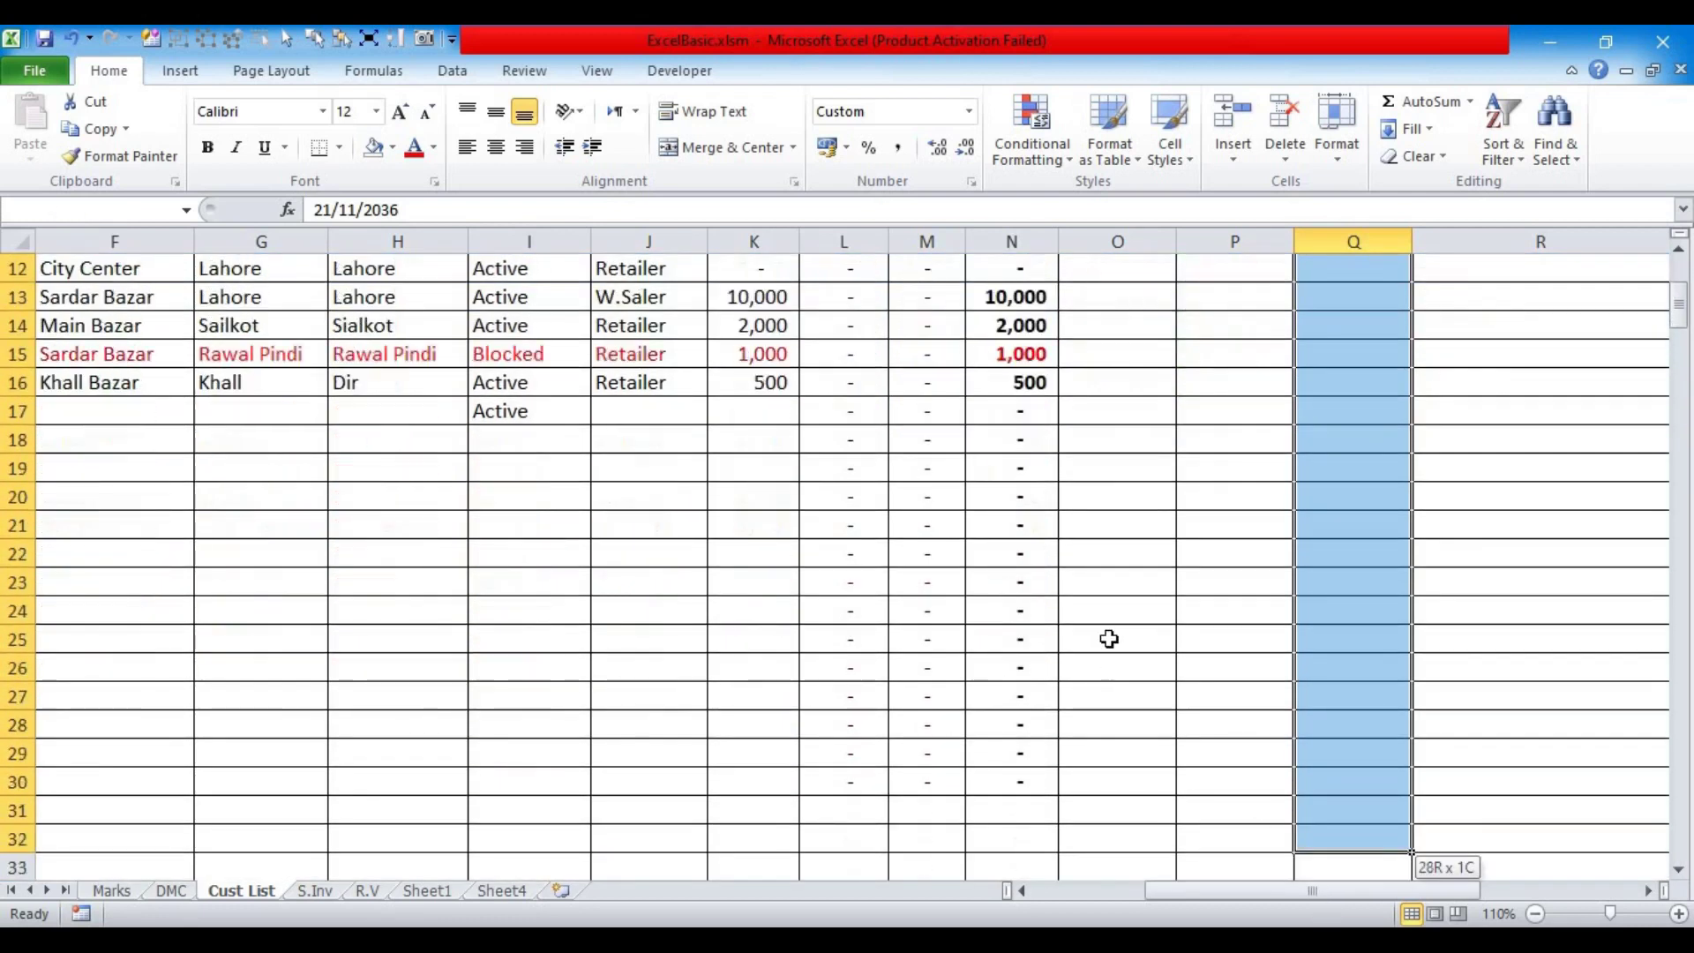
{"action": "scroll", "coordinate": [1109, 636], "scroll_direction": "up", "scroll_amount": 4}
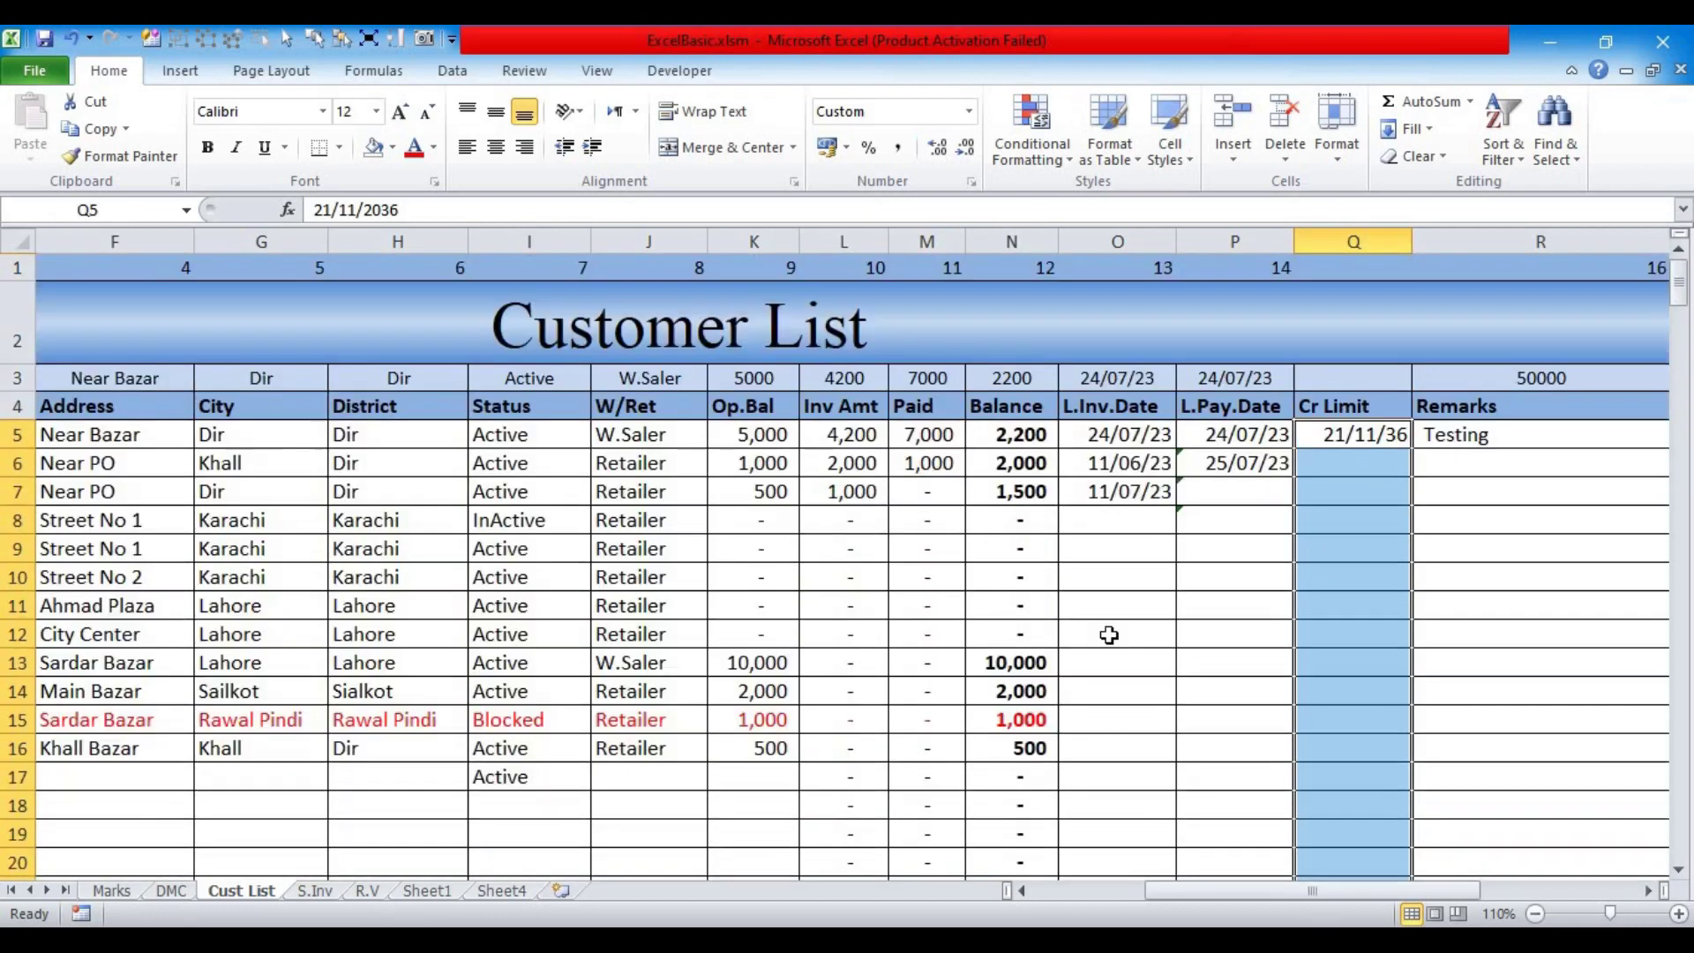
{"action": "left_click", "coordinate": [970, 115]}
{"action": "left_click", "coordinate": [880, 154]}
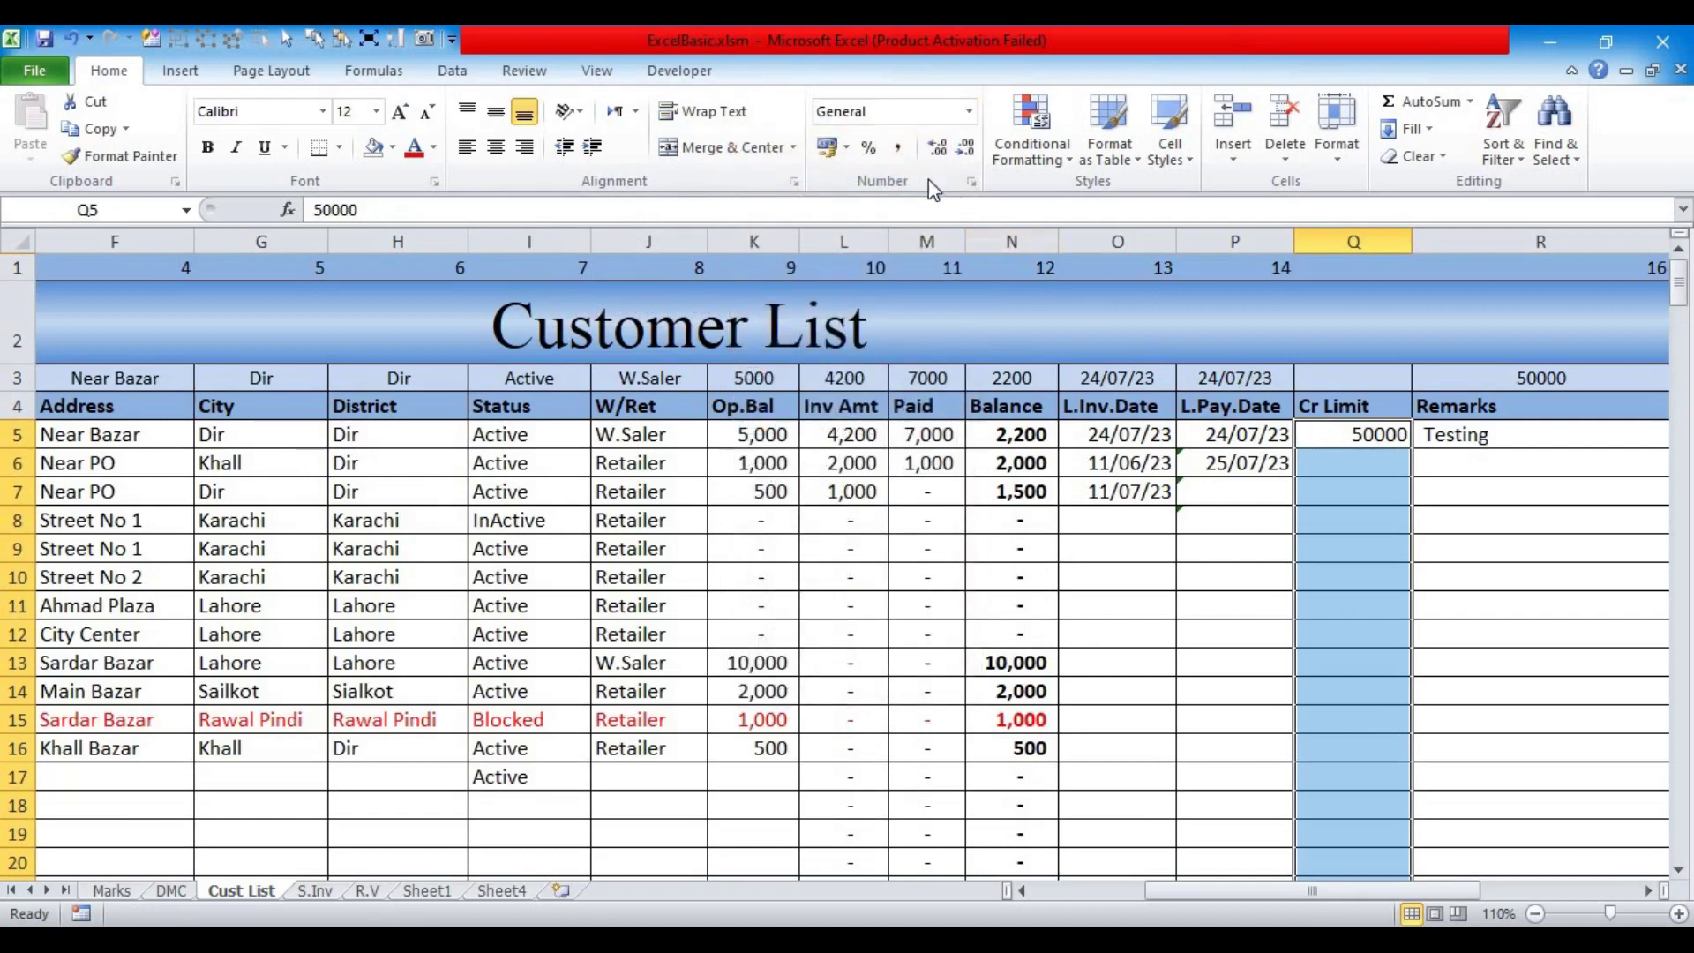
{"action": "left_click", "coordinate": [898, 150]}
{"action": "left_click", "coordinate": [962, 149]}
{"action": "left_click", "coordinate": [962, 148]}
Step: Enter 10,000 credit limits in Q6 and Q7 and 5,000 in Q8
{"action": "left_click", "coordinate": [1334, 463]}
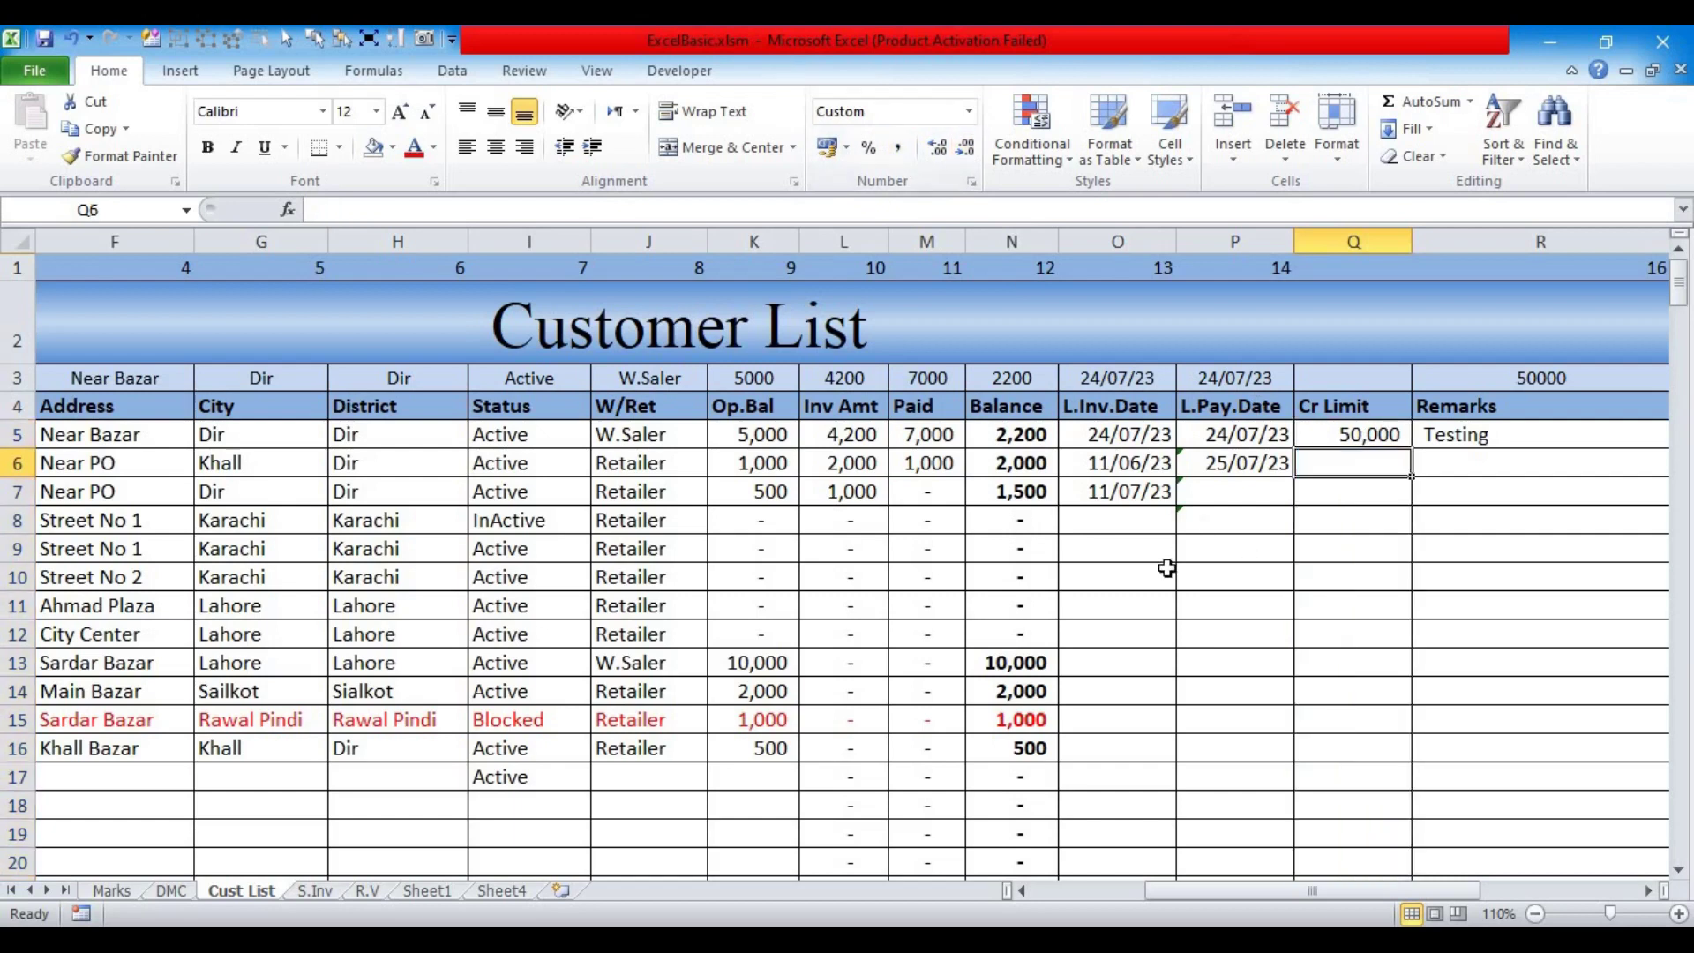
{"action": "left_click", "coordinate": [1185, 897]}
{"action": "type", "text": "10000"}
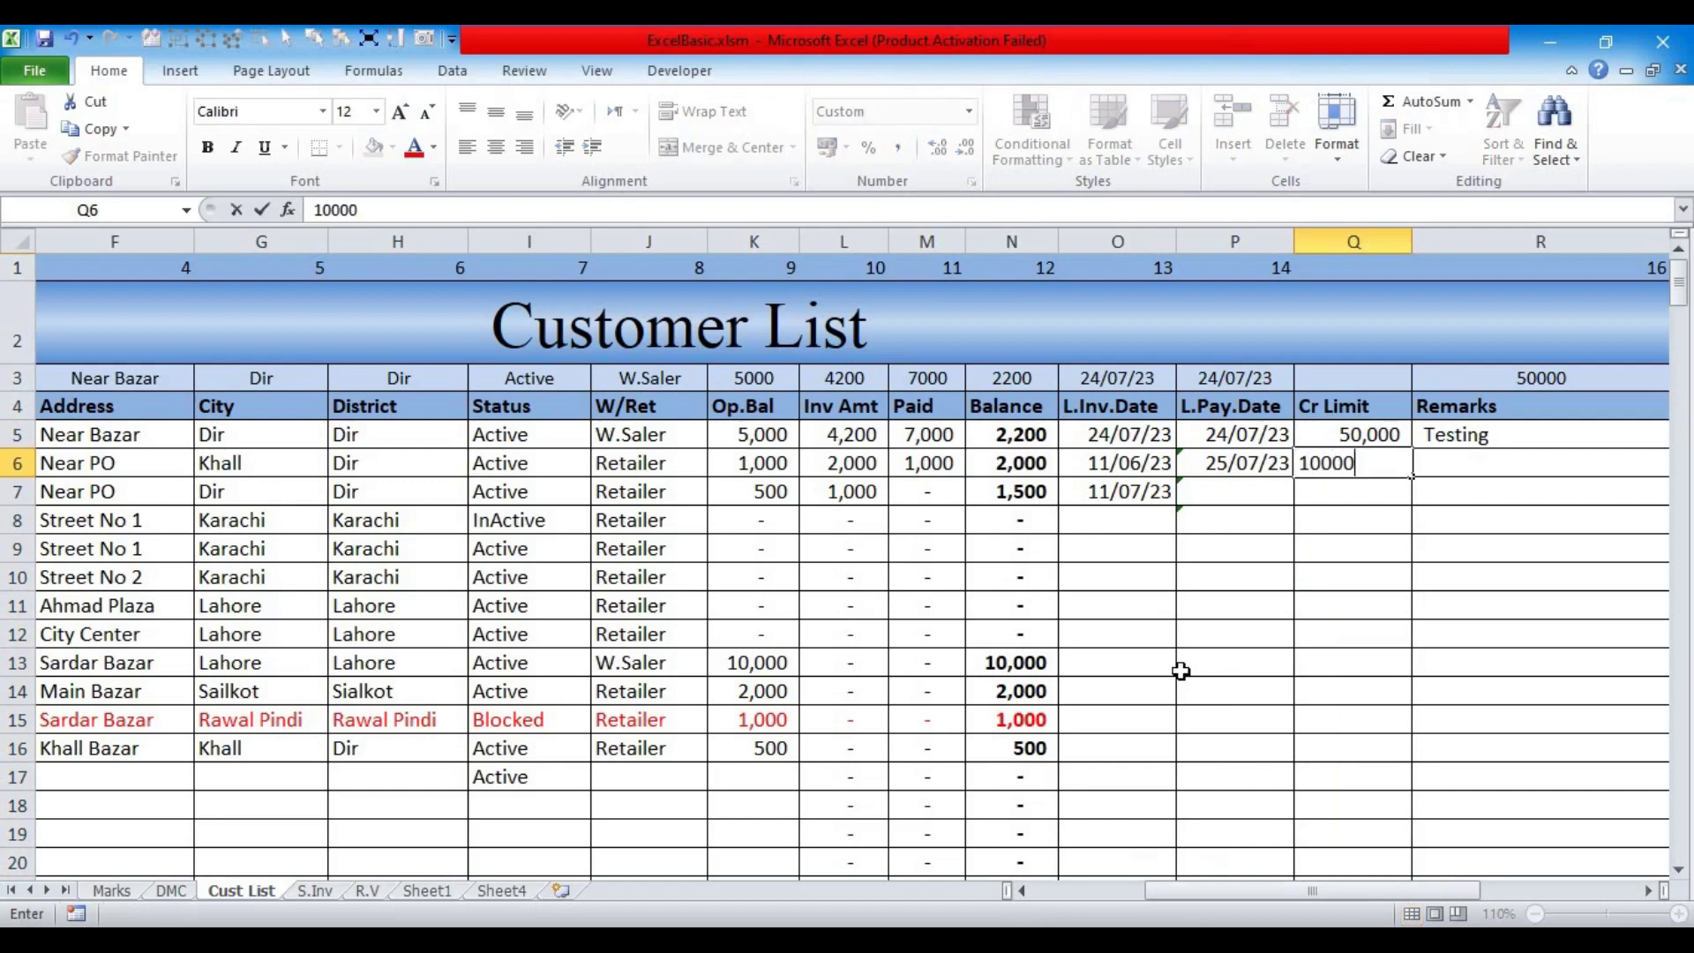
{"action": "key", "text": "Return"}
{"action": "type", "text": "10,00"}
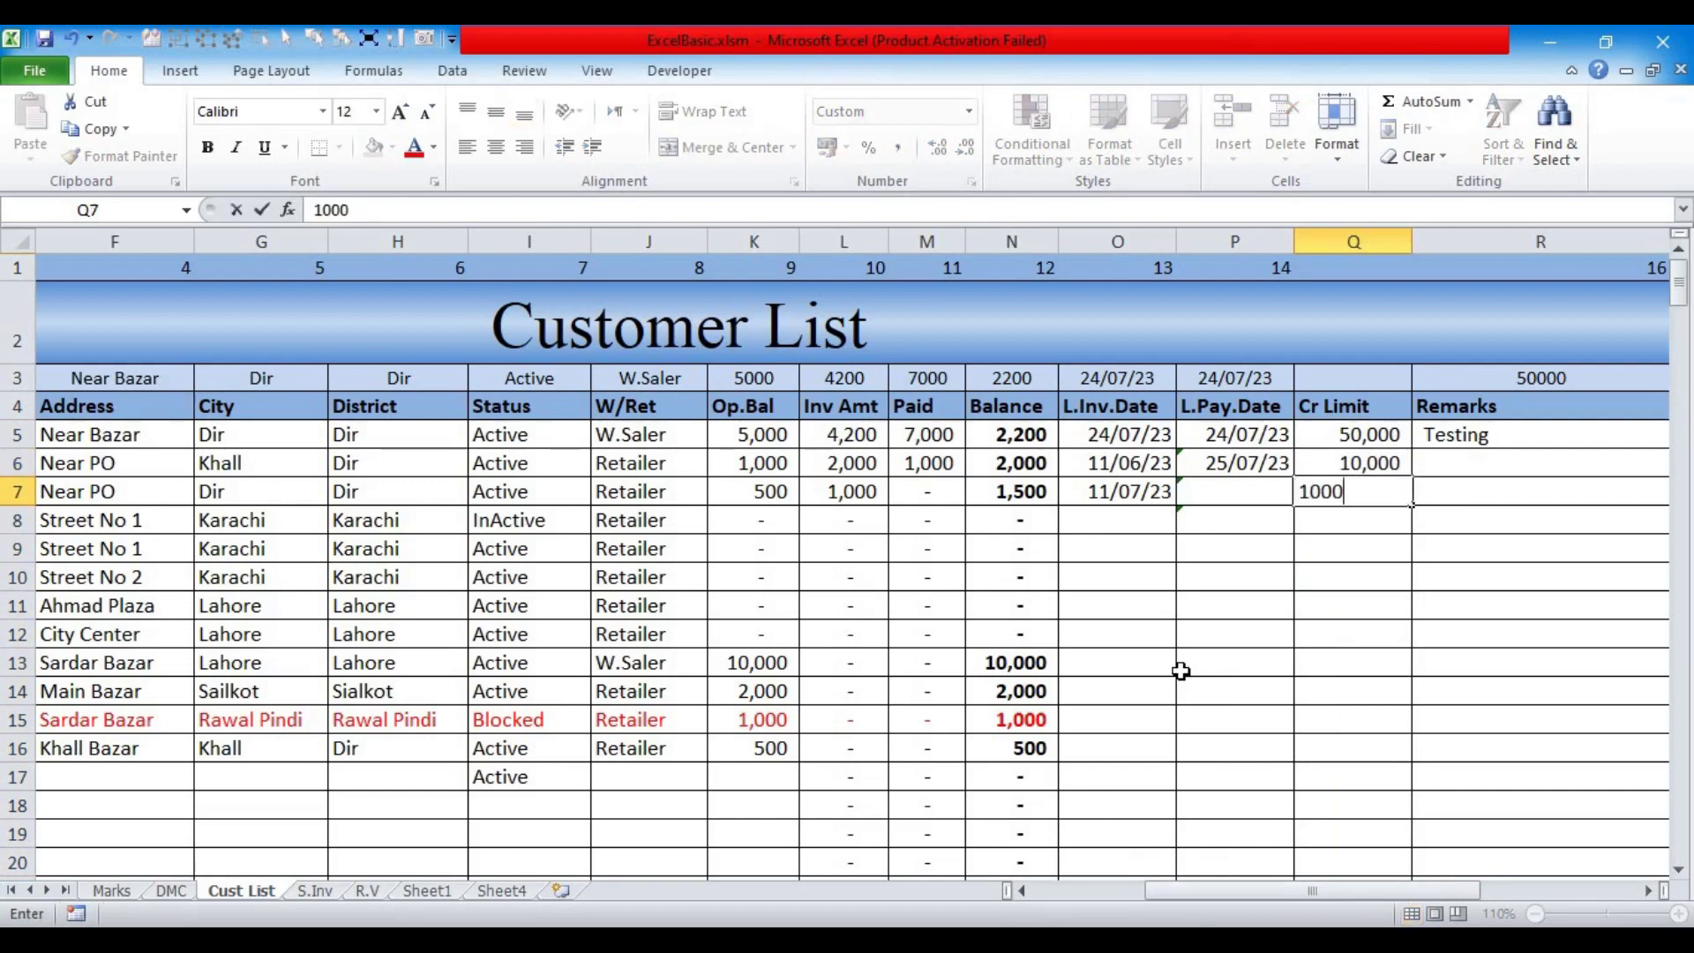
{"action": "type", "text": "0"}
{"action": "key", "text": "Return"}
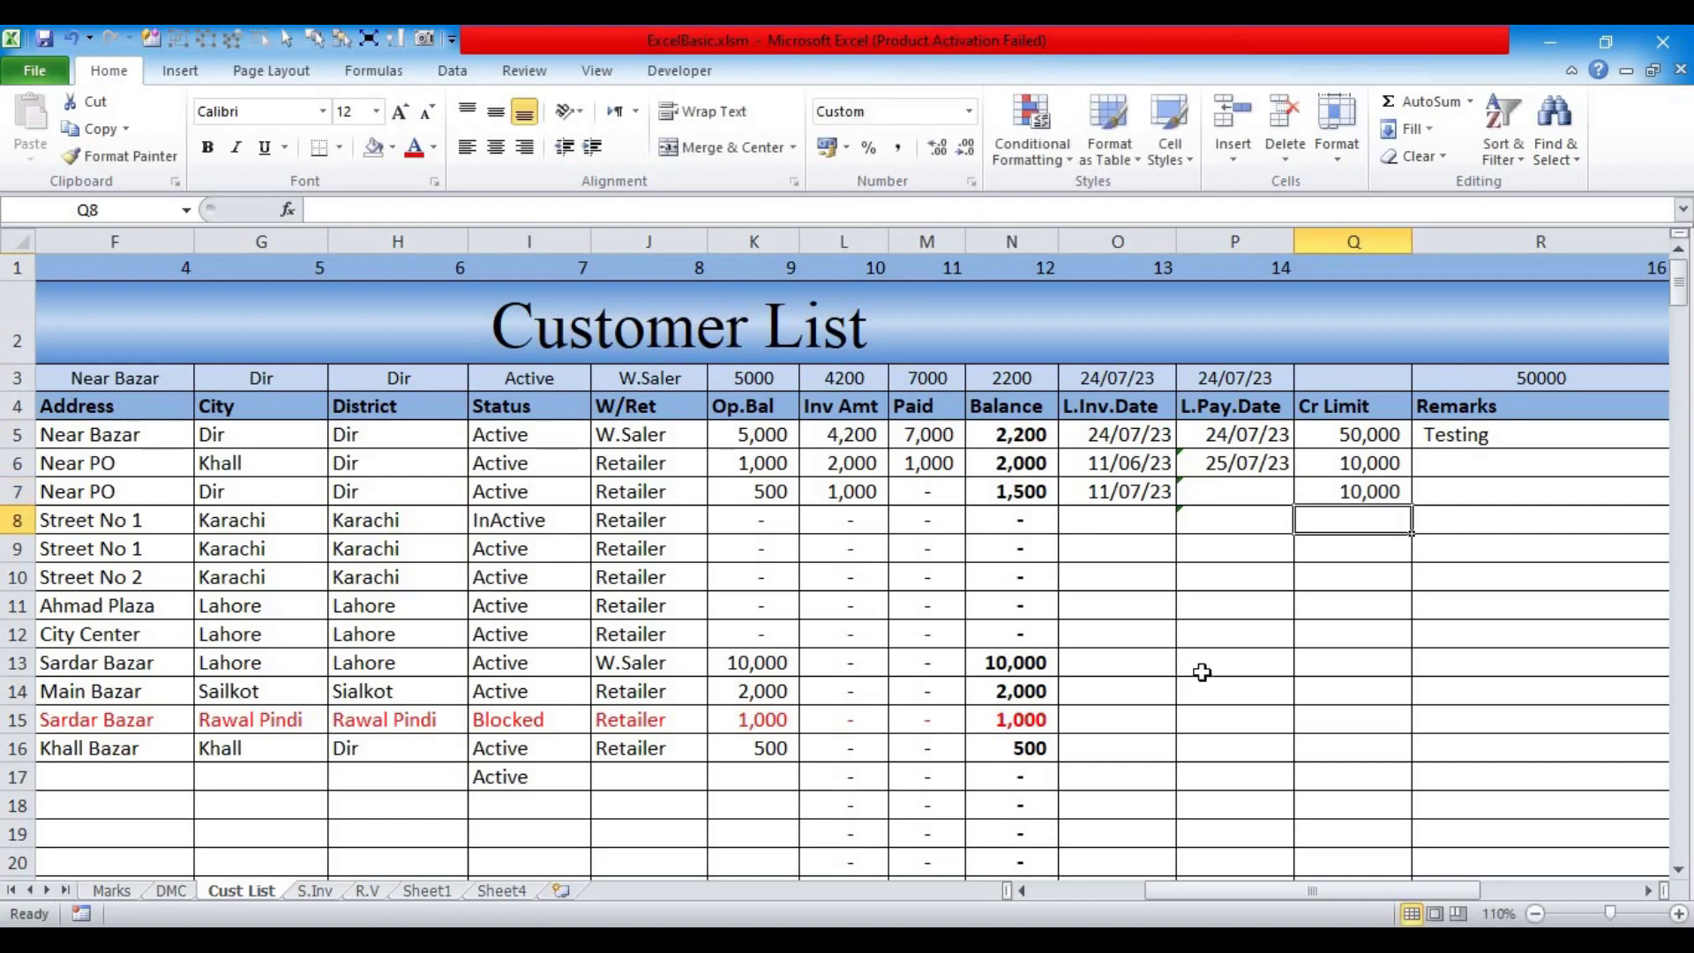
{"action": "type", "text": "5000"}
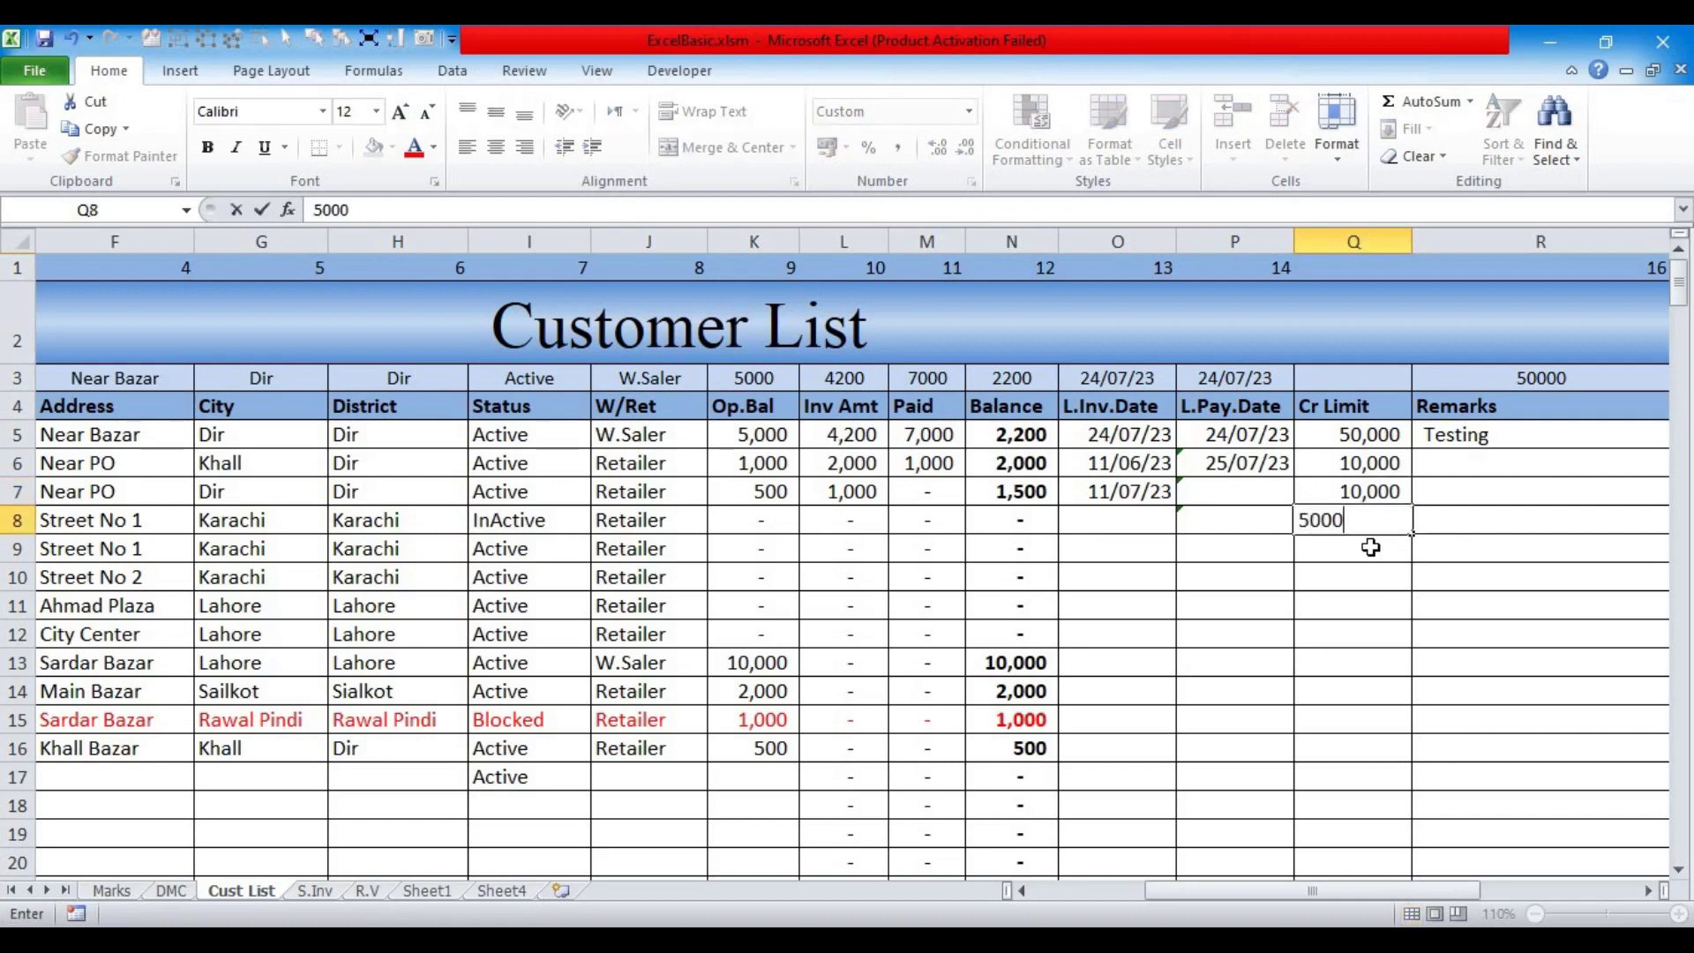
{"action": "key", "text": "Return"}
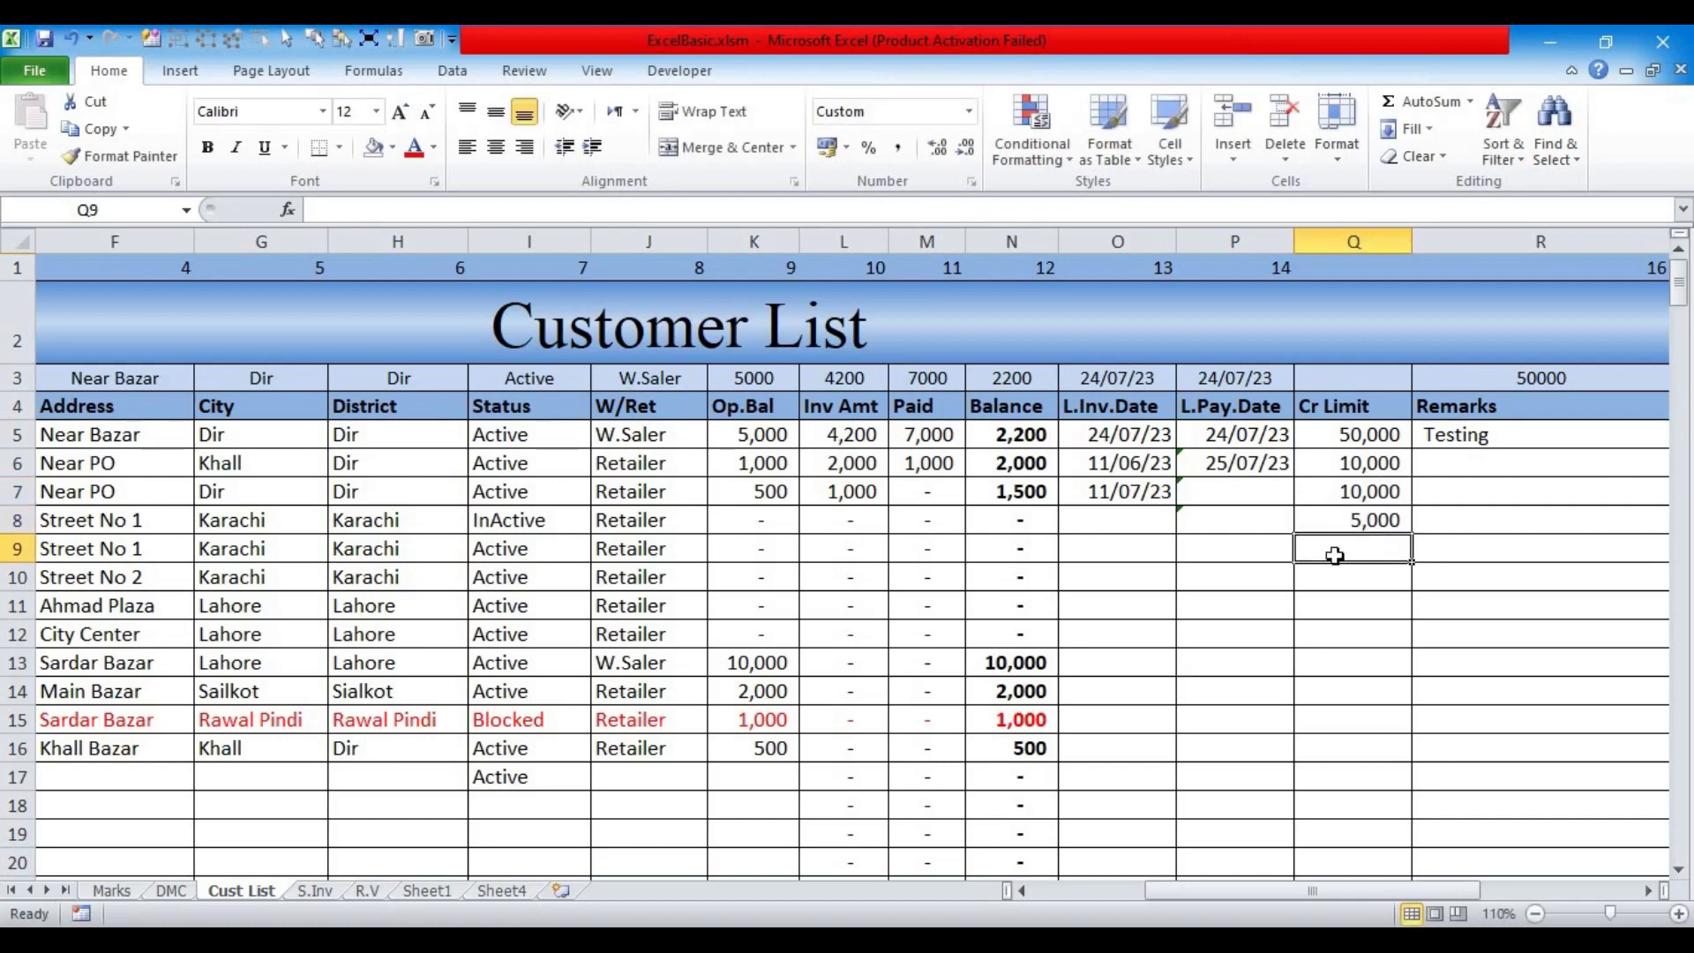
Step: Fill the 5,000 credit limit down from Q8 through Q17
{"action": "left_click_drag", "start_coordinate": [1361, 521], "coordinate": [1337, 780]}
{"action": "key", "text": "ctrl+d"}
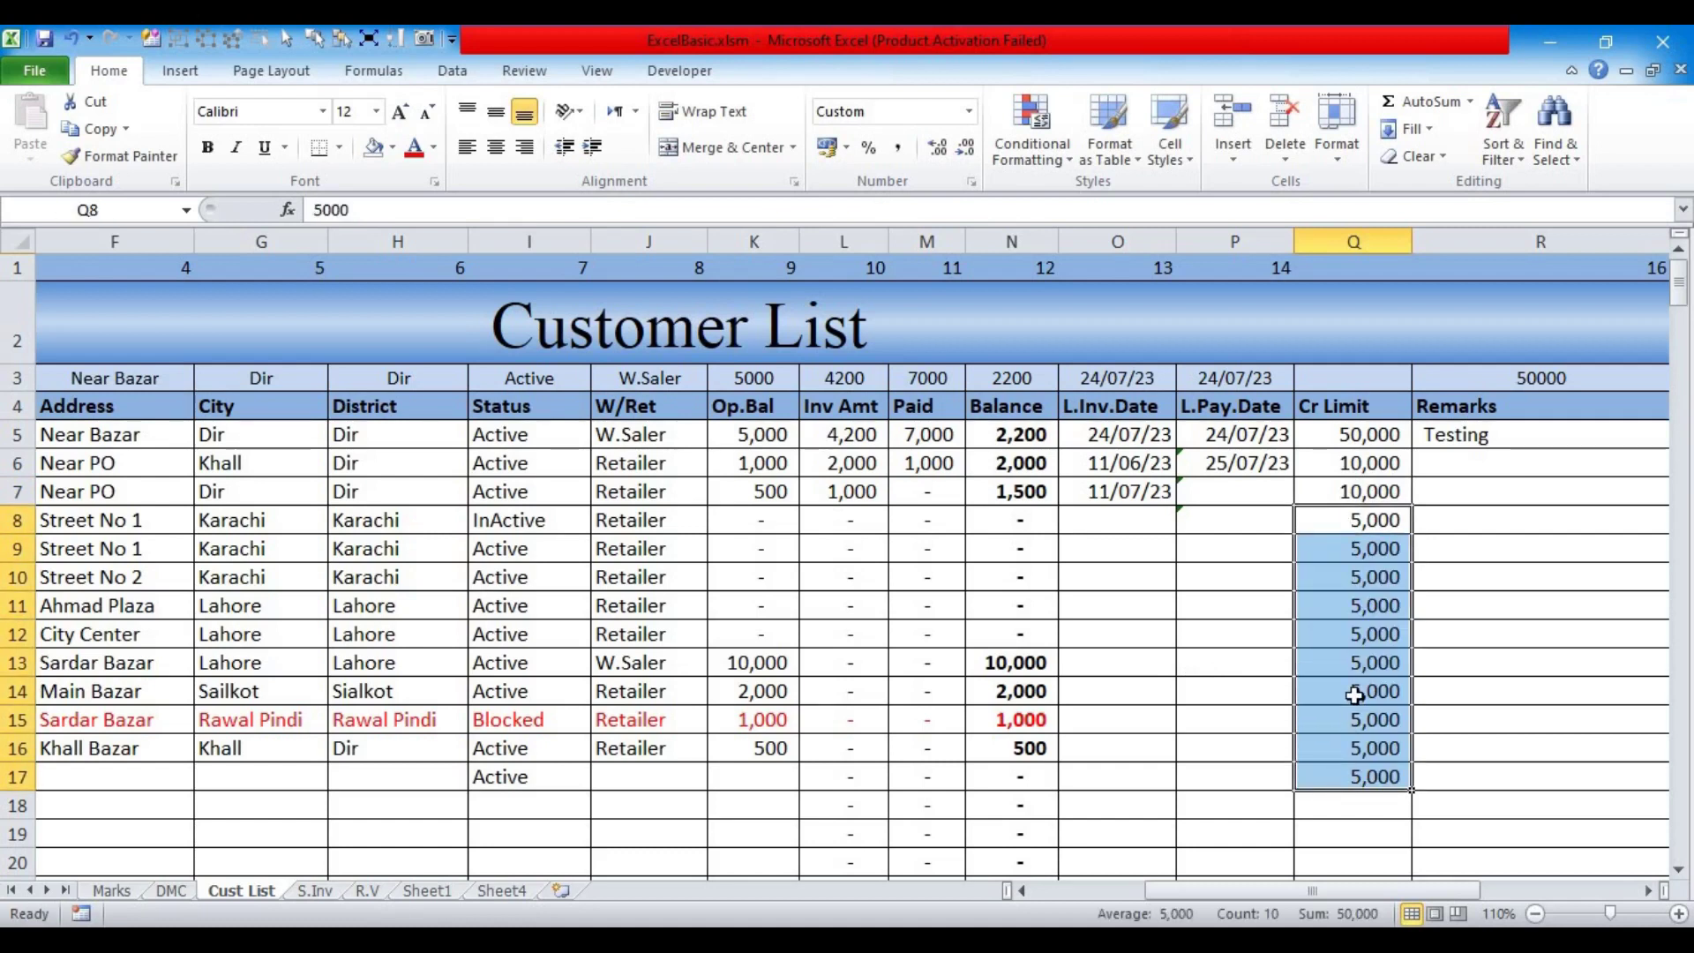
{"action": "left_click", "coordinate": [1351, 693]}
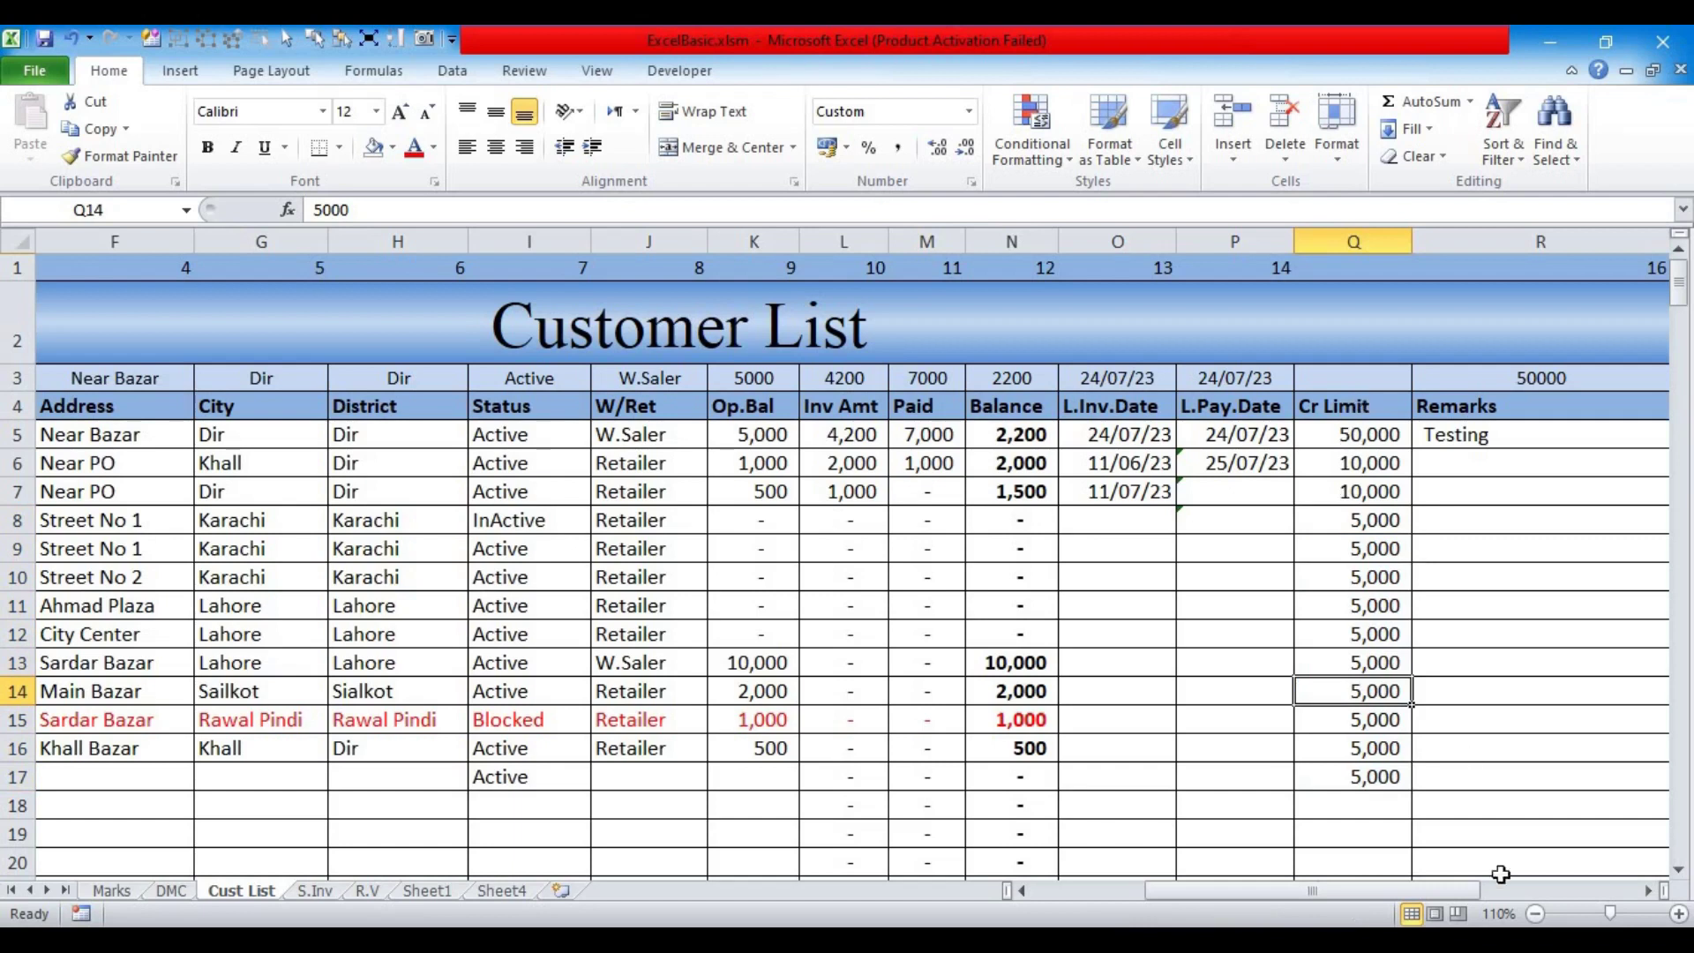
{"action": "left_click_drag", "start_coordinate": [1410, 893], "coordinate": [1442, 891]}
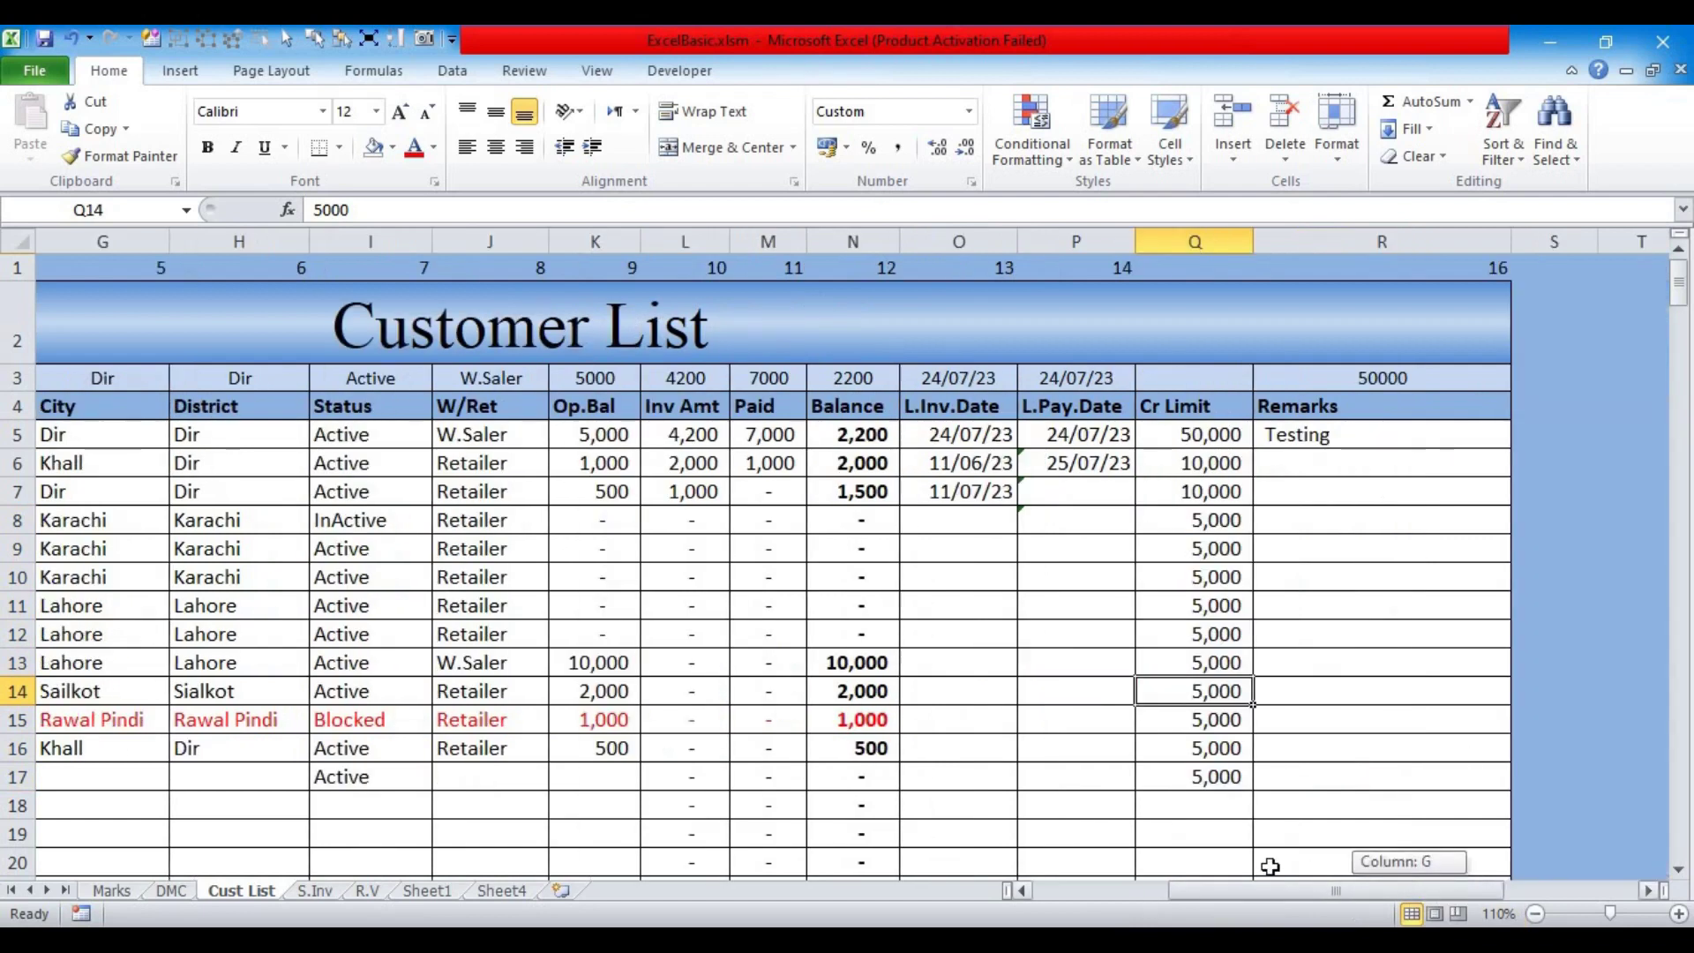
Step: Inspect the Q5 credit limit, the R3 lookup formula and the R1 column-number formula
{"action": "left_click", "coordinate": [1204, 435]}
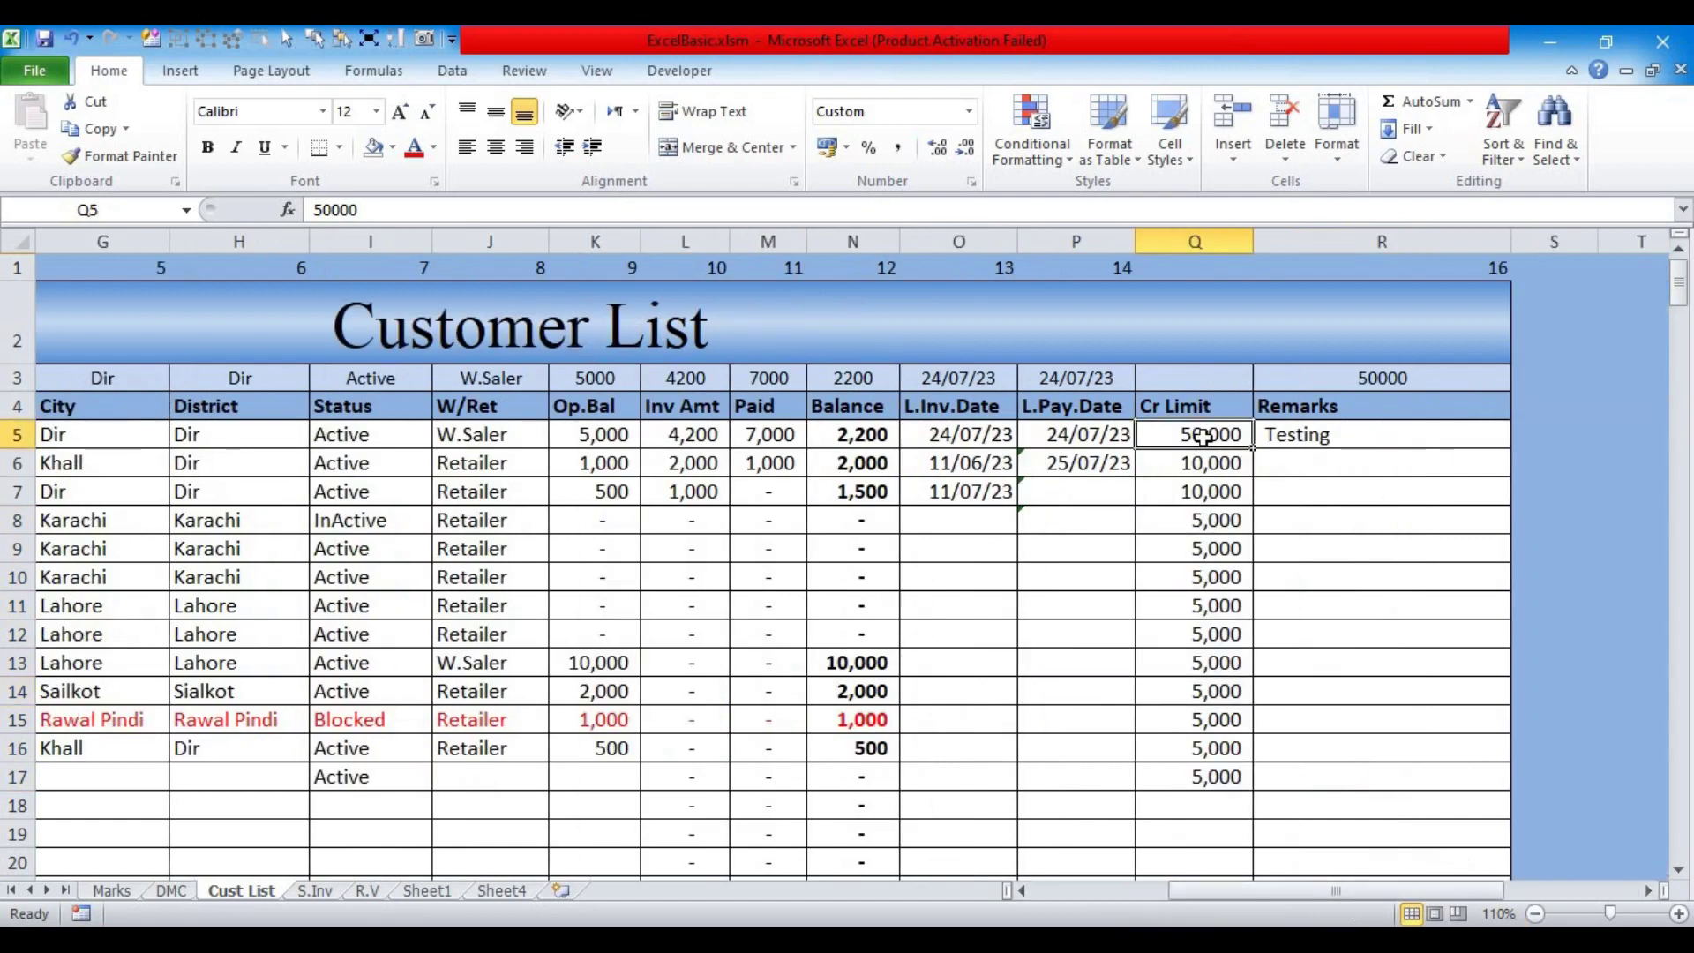
{"action": "left_click", "coordinate": [1342, 386]}
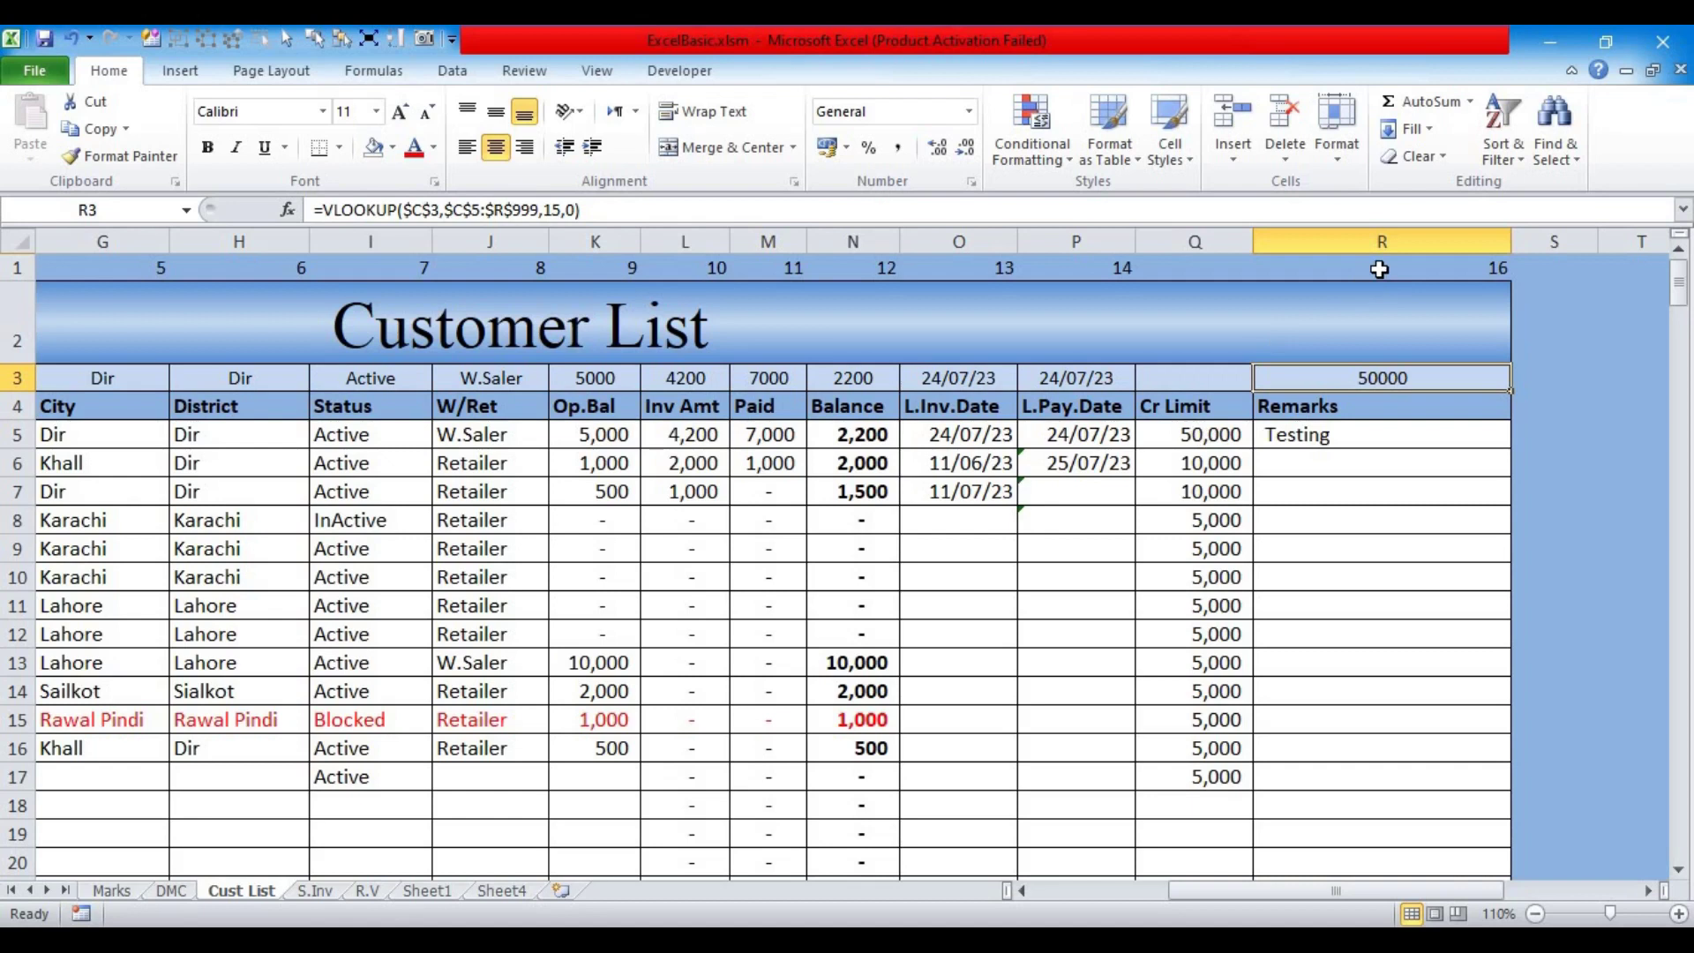
{"action": "left_click", "coordinate": [1379, 269]}
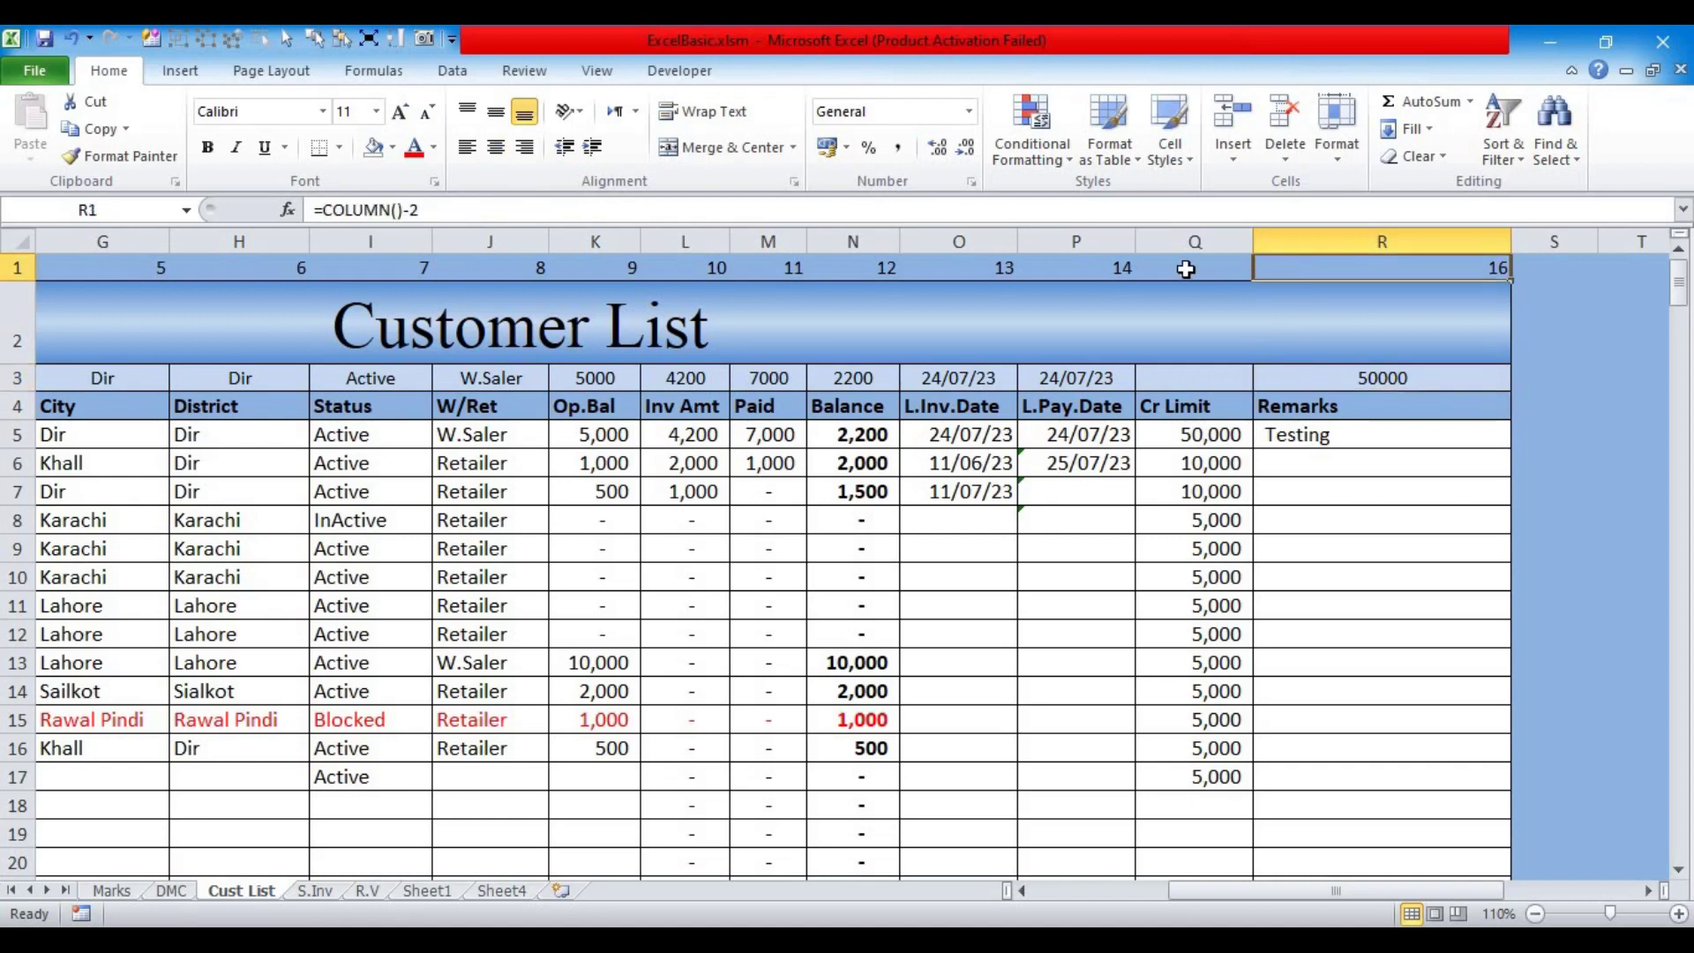
{"action": "left_click", "coordinate": [1352, 376]}
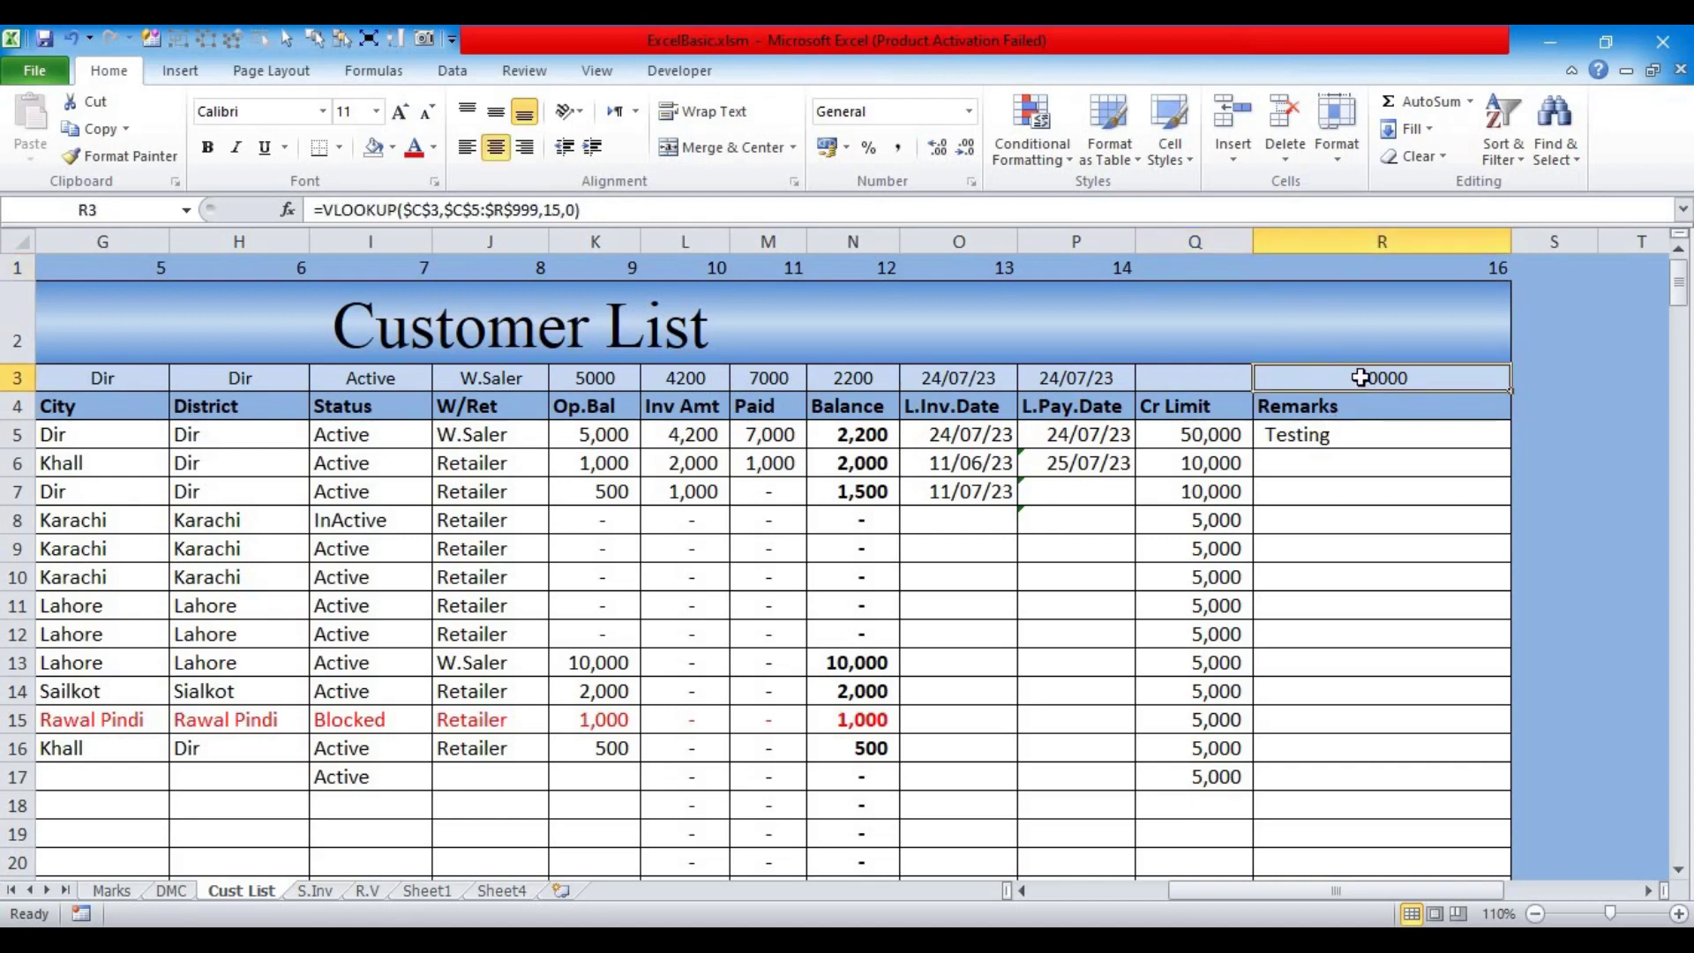
{"action": "left_click", "coordinate": [554, 210]}
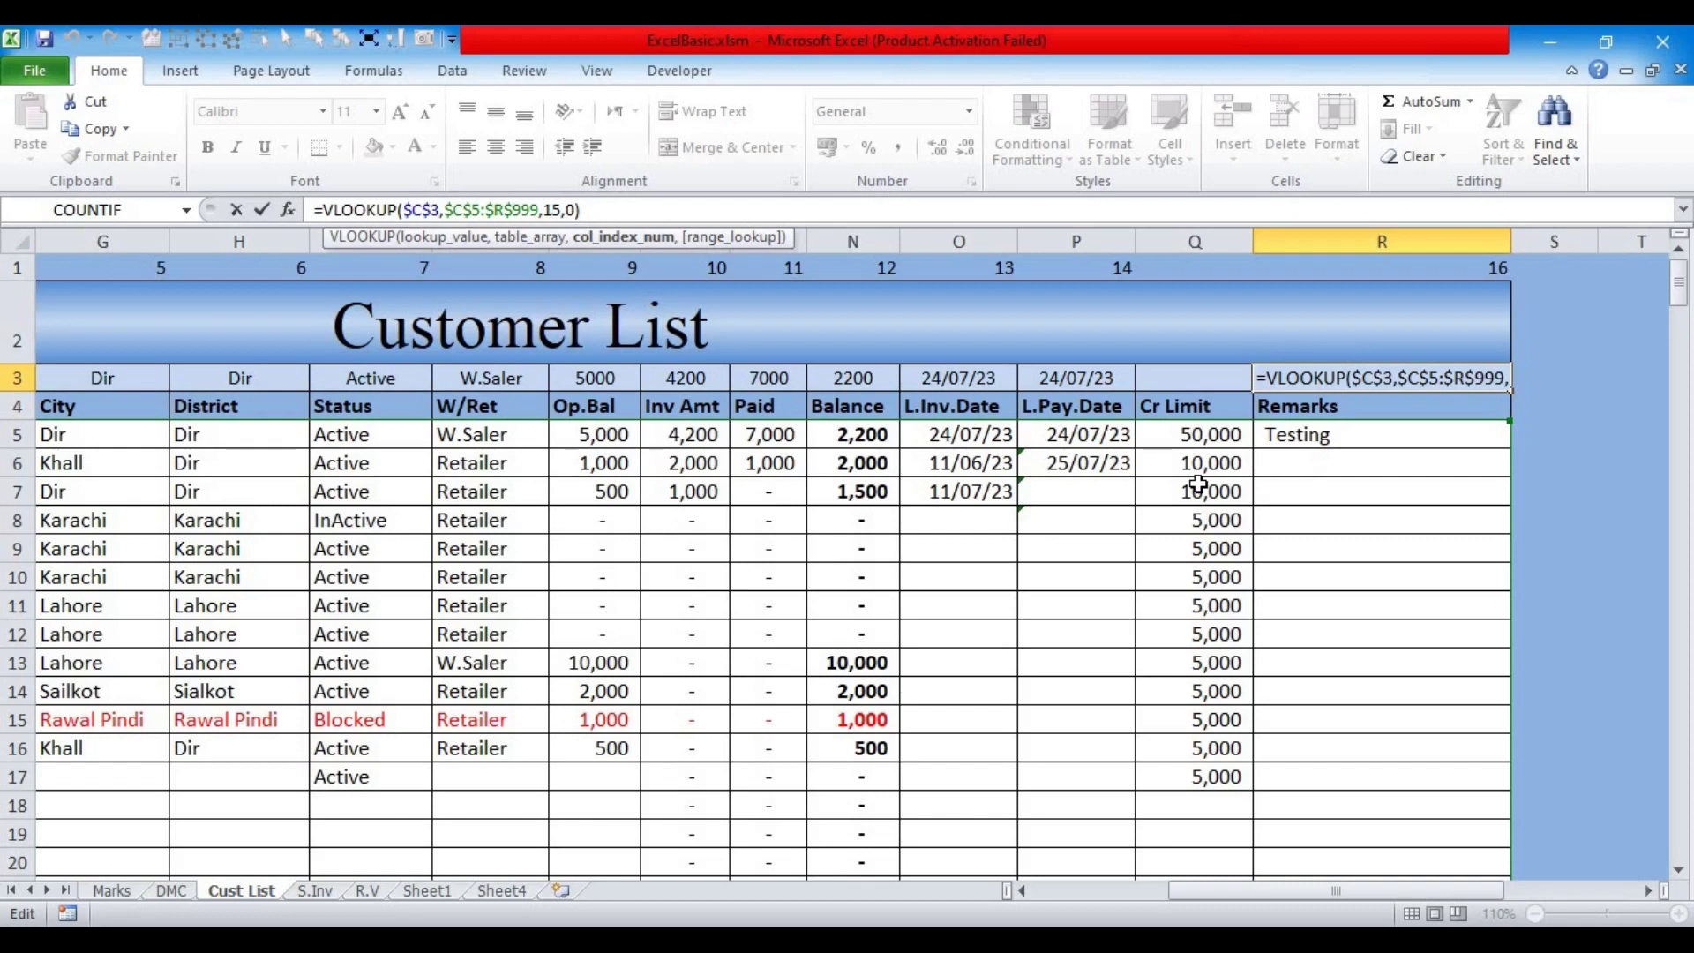
{"action": "key", "text": "ctrl+Return"}
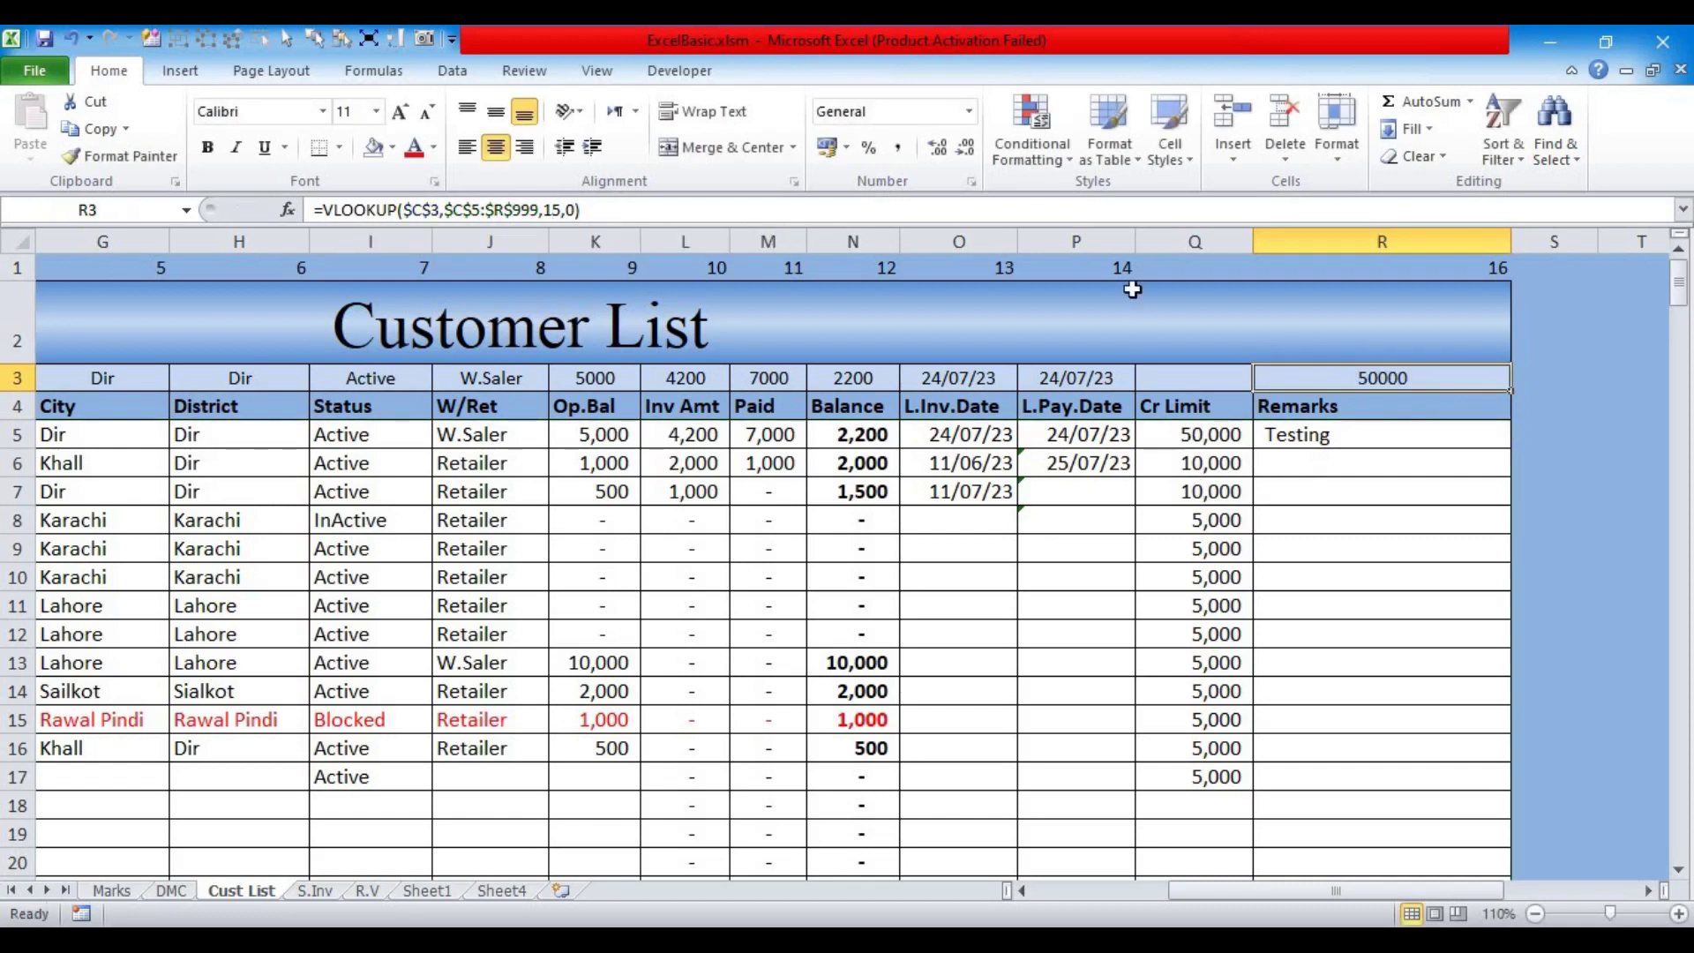
Step: Copy P1's column-number formula into Q1 and P3's lookup formula across toward R3
{"action": "left_click", "coordinate": [1100, 268]}
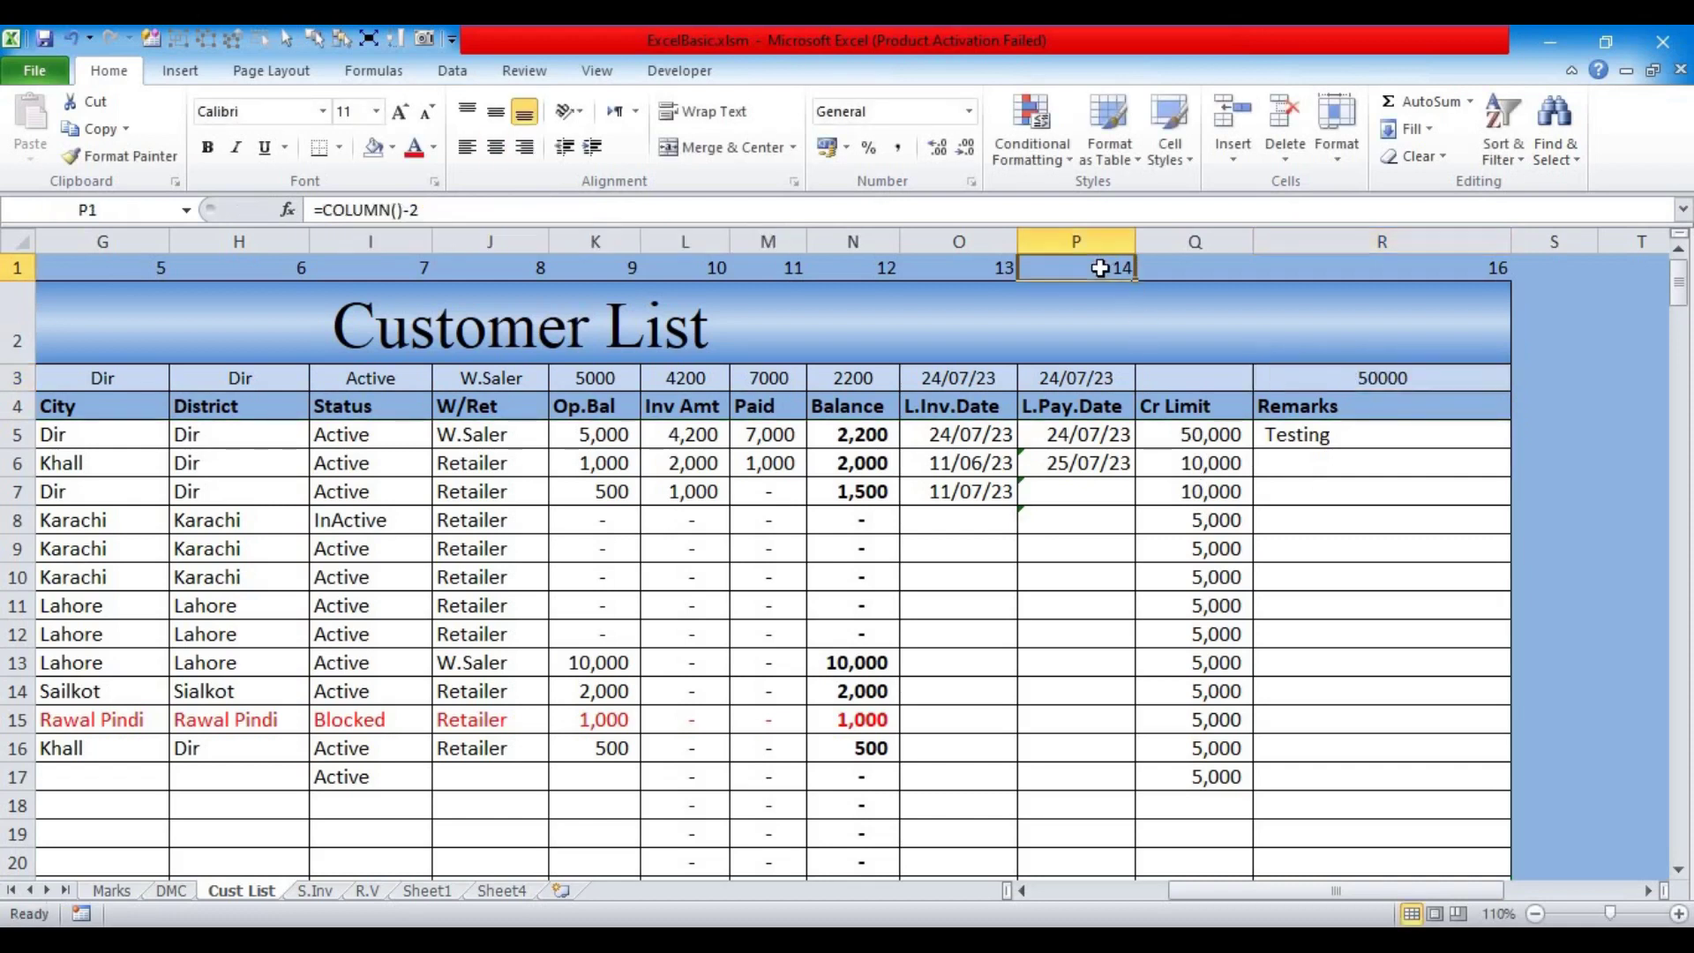
{"action": "left_click_drag", "start_coordinate": [1136, 281], "coordinate": [1218, 279]}
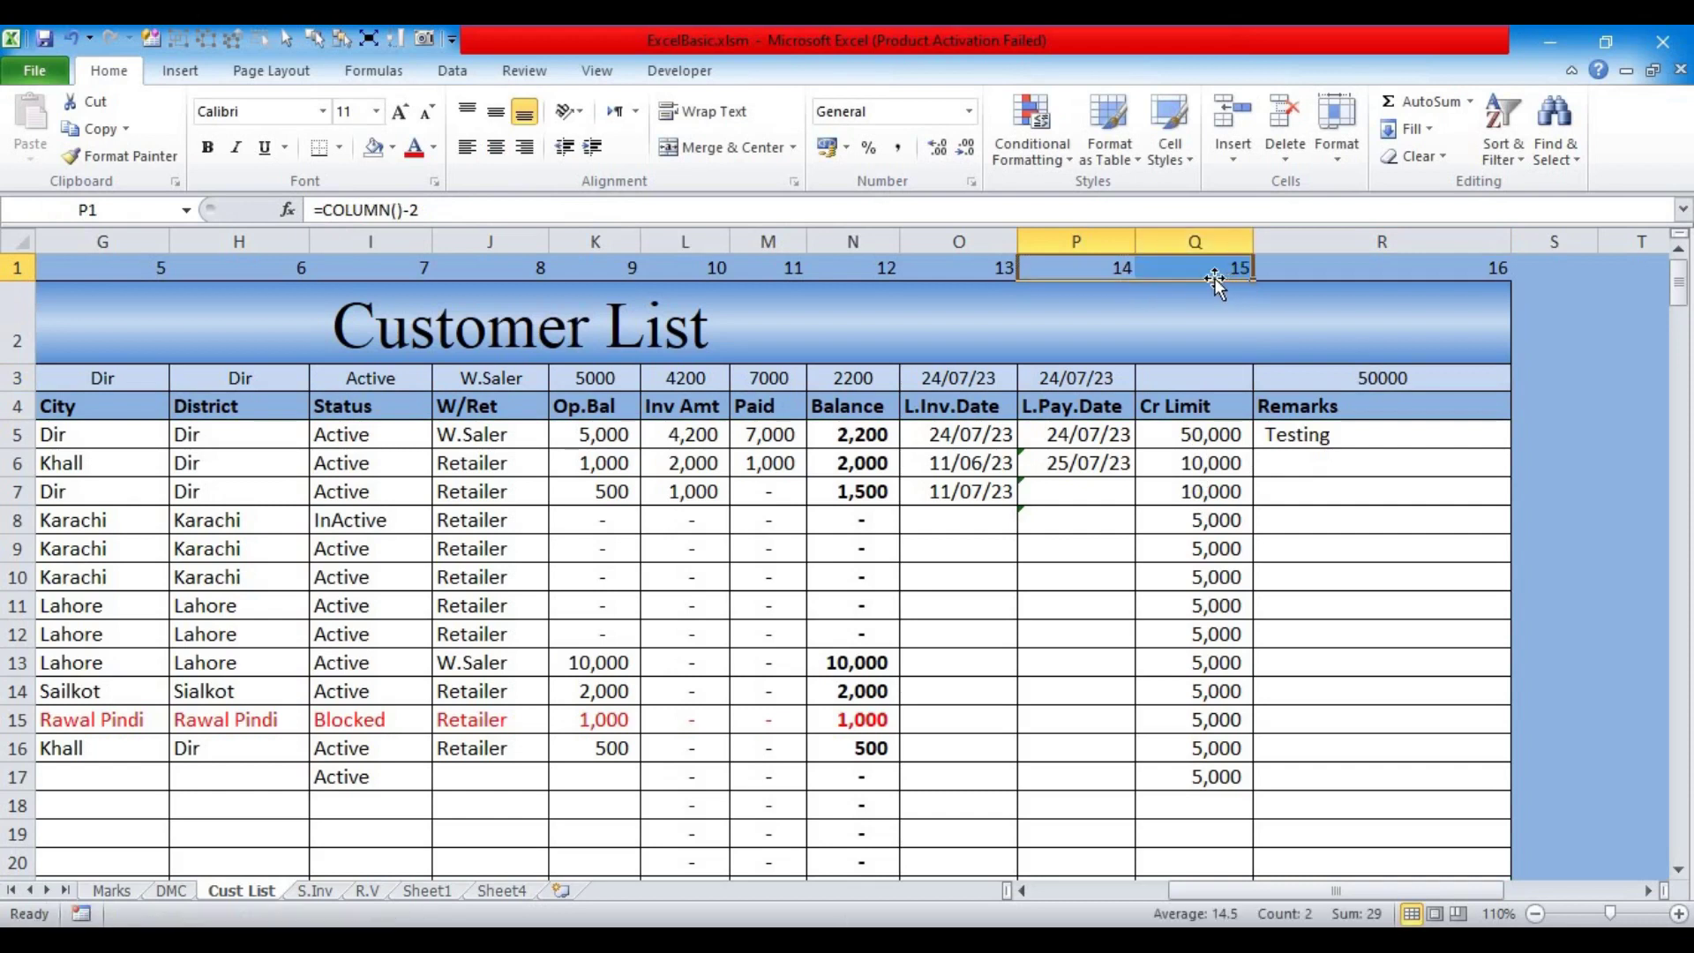
{"action": "left_click", "coordinate": [1070, 381]}
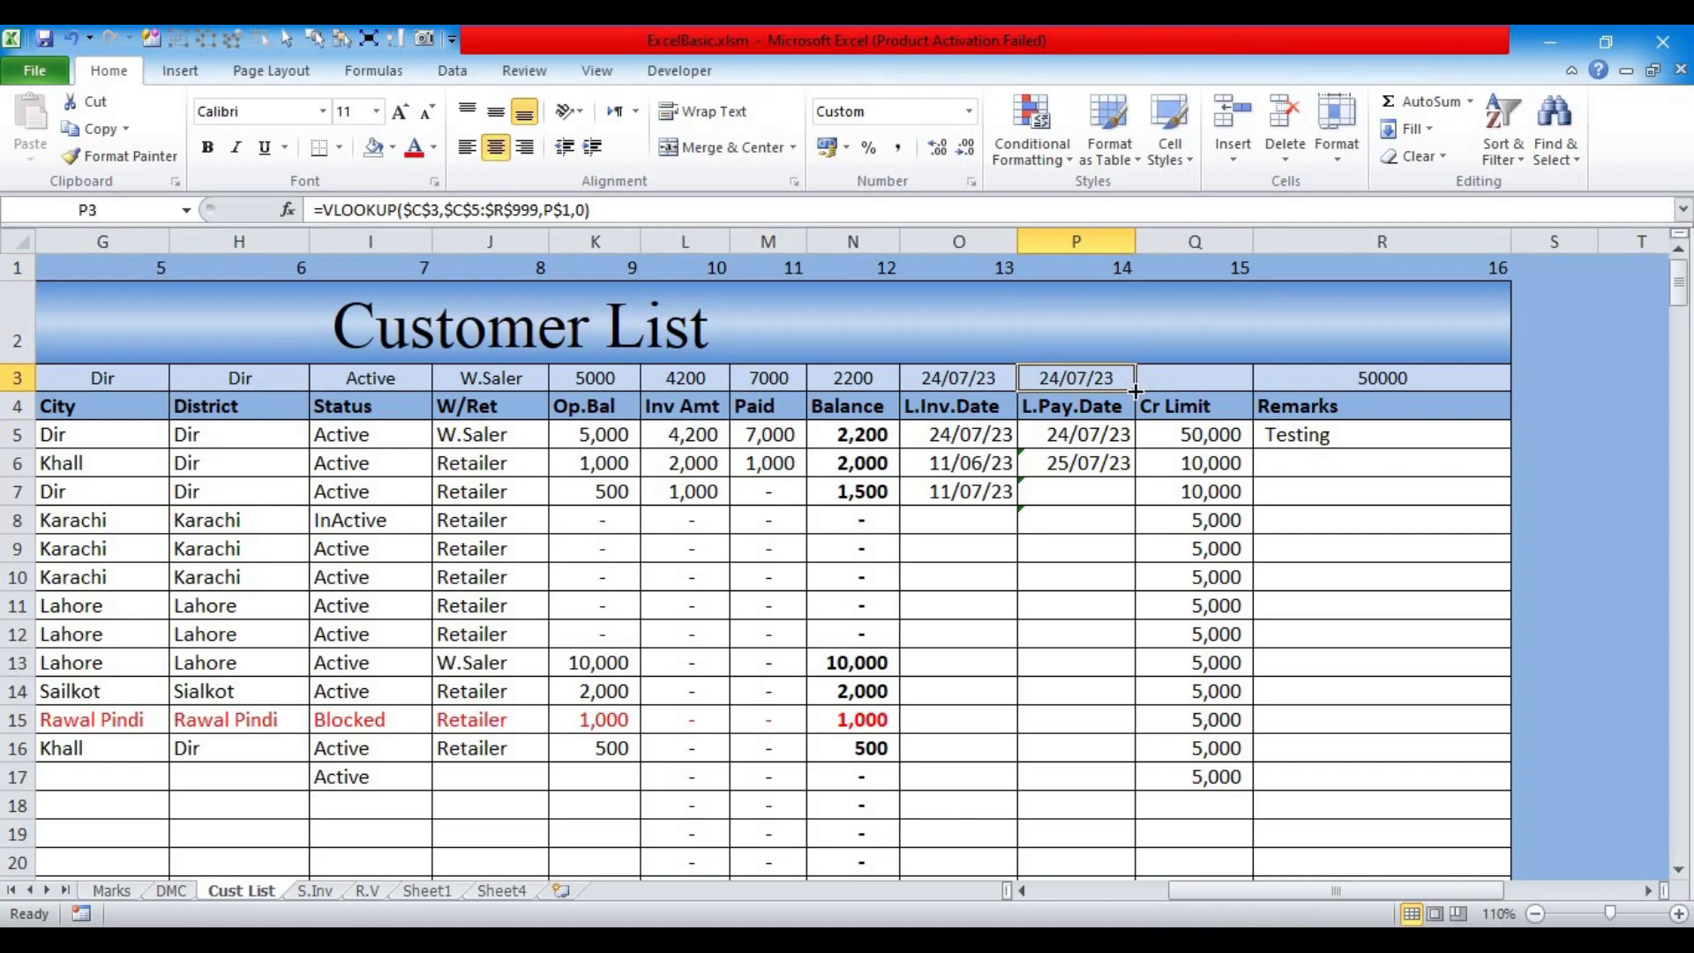
{"action": "left_click_drag", "start_coordinate": [1135, 390], "coordinate": [1482, 396]}
Step: Switch the Q3 Cr Limit lookup result from a date to General format
{"action": "left_click", "coordinate": [1373, 381]}
{"action": "left_click", "coordinate": [1209, 378]}
{"action": "left_click", "coordinate": [968, 111]}
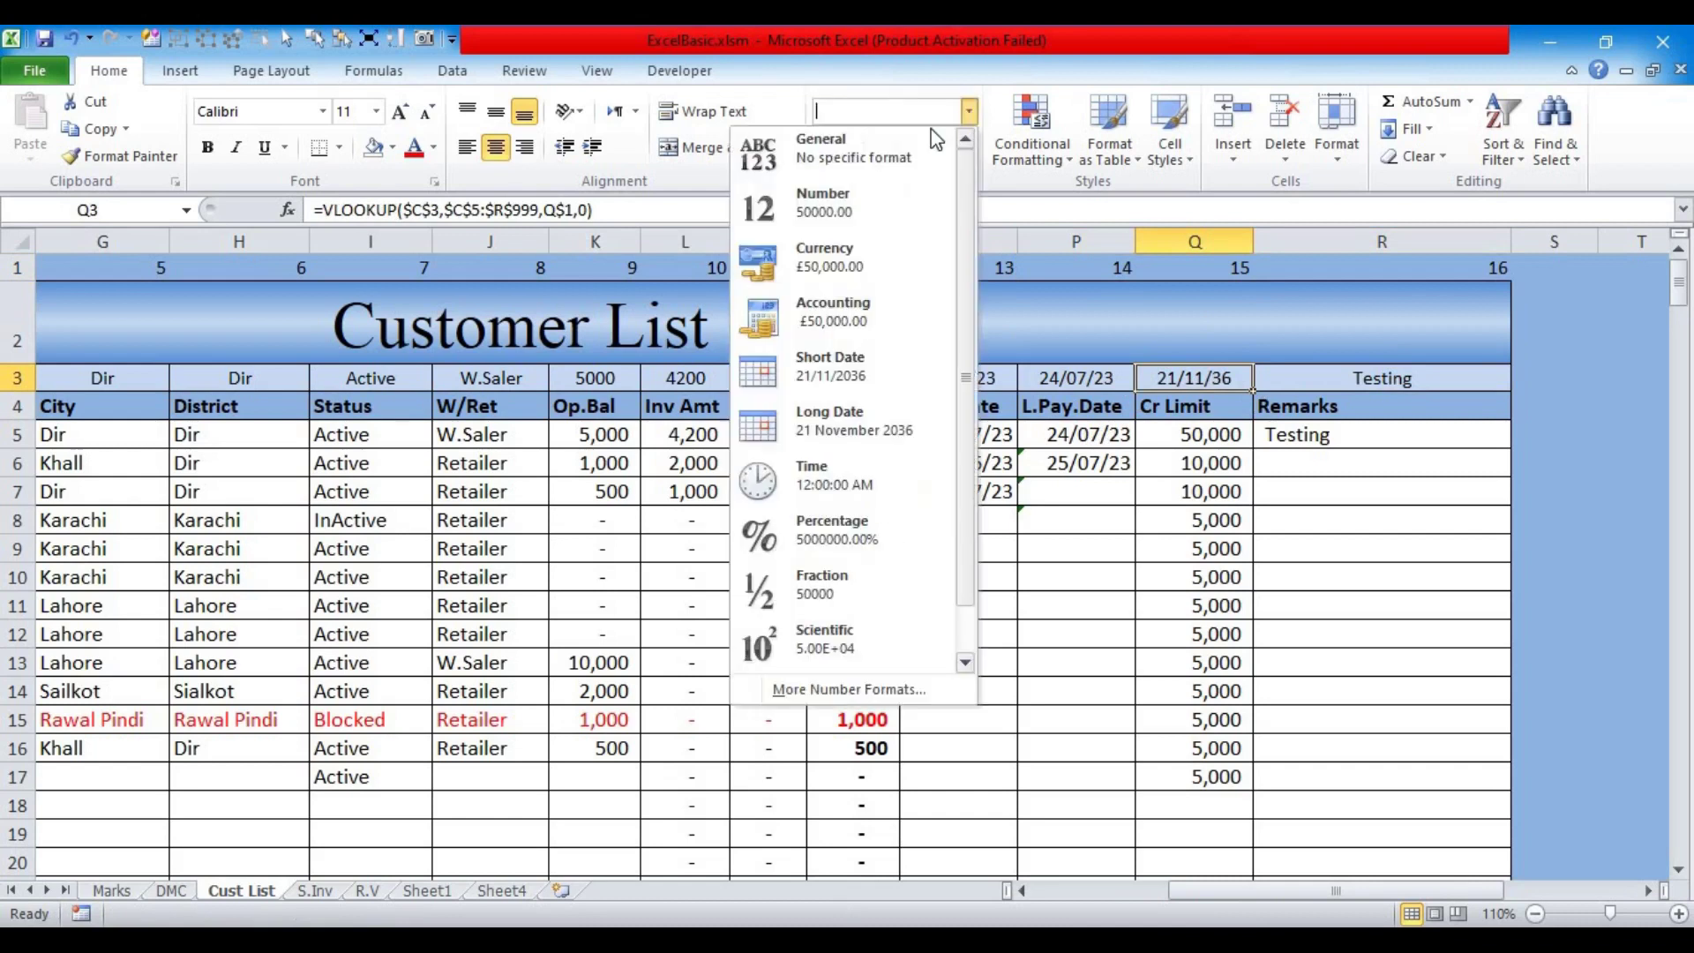
{"action": "left_click", "coordinate": [871, 152]}
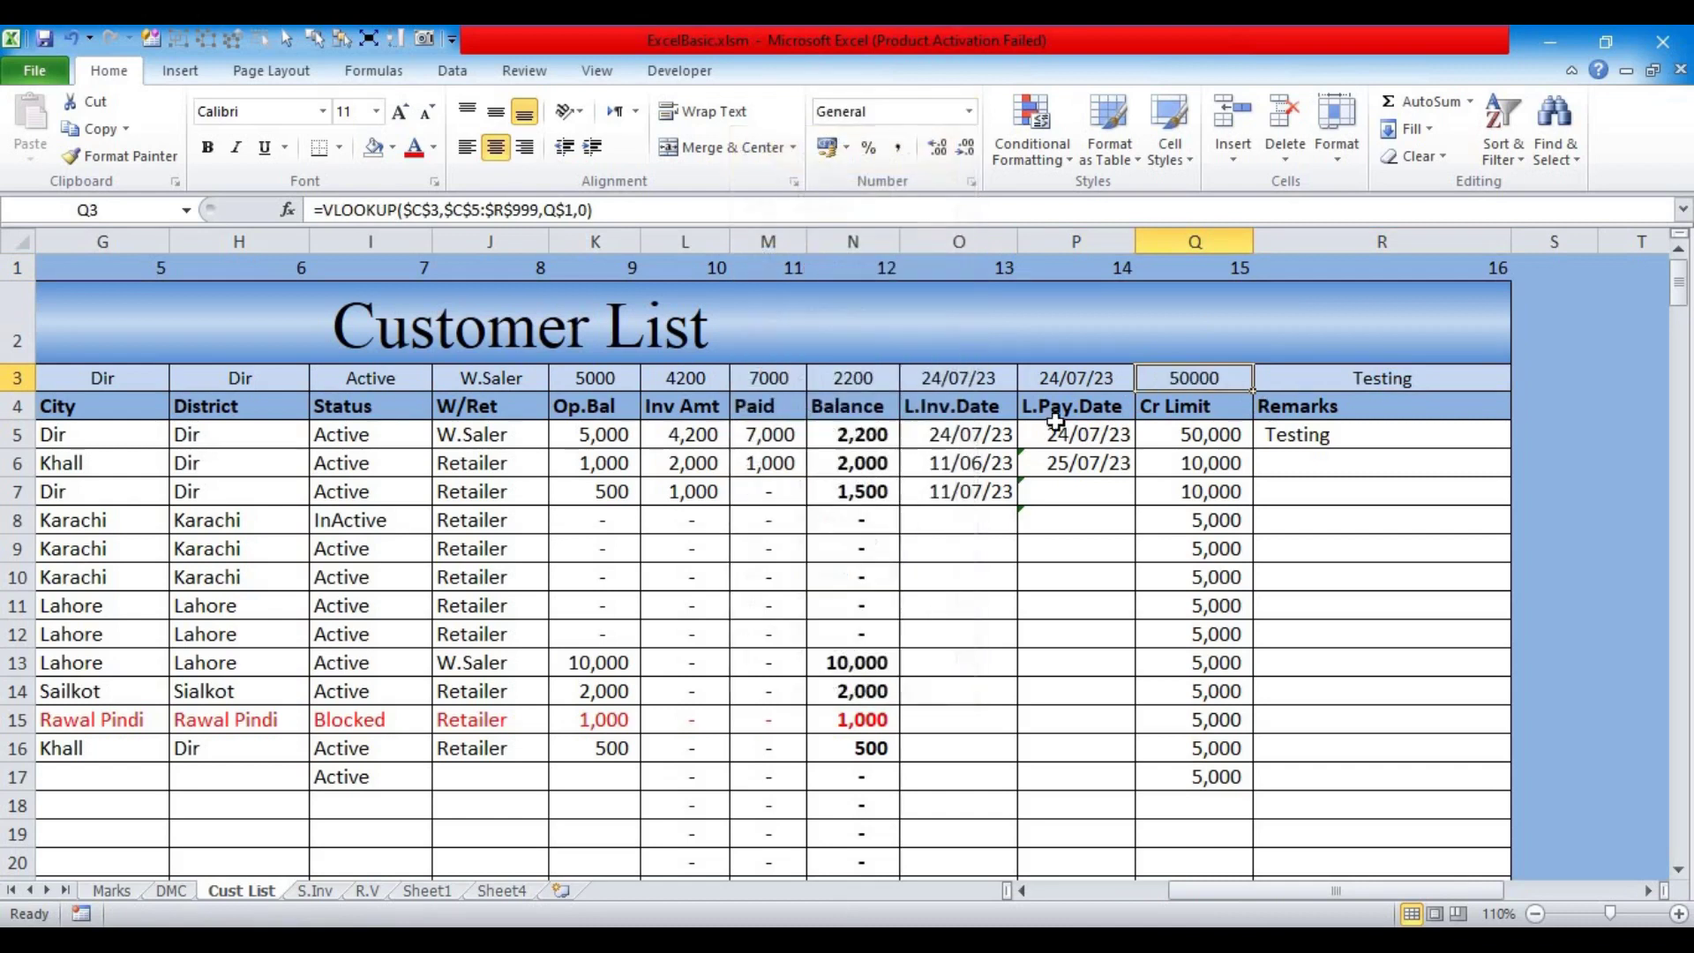
Step: Give K3:N3 and Q3 Accounting format with no decimal places
{"action": "left_click", "coordinate": [579, 380]}
{"action": "left_click_drag", "start_coordinate": [579, 380], "coordinate": [855, 379]}
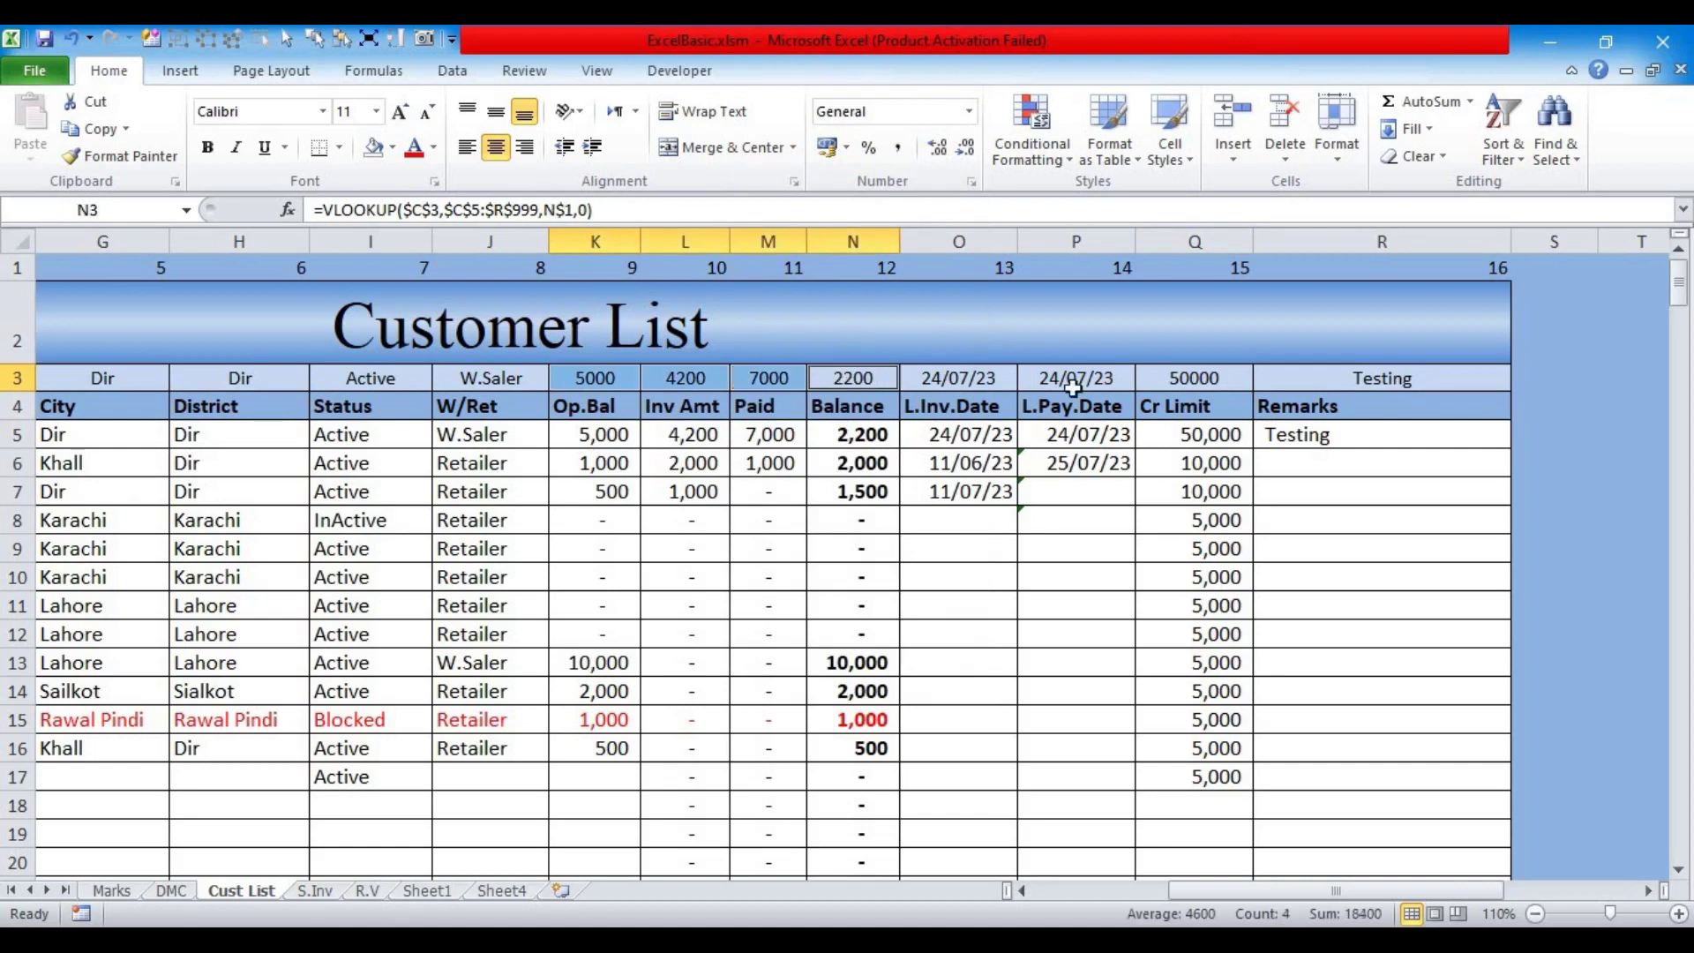
{"action": "left_click", "coordinate": [1182, 378], "text": "ctrl"}
{"action": "left_click", "coordinate": [895, 148]}
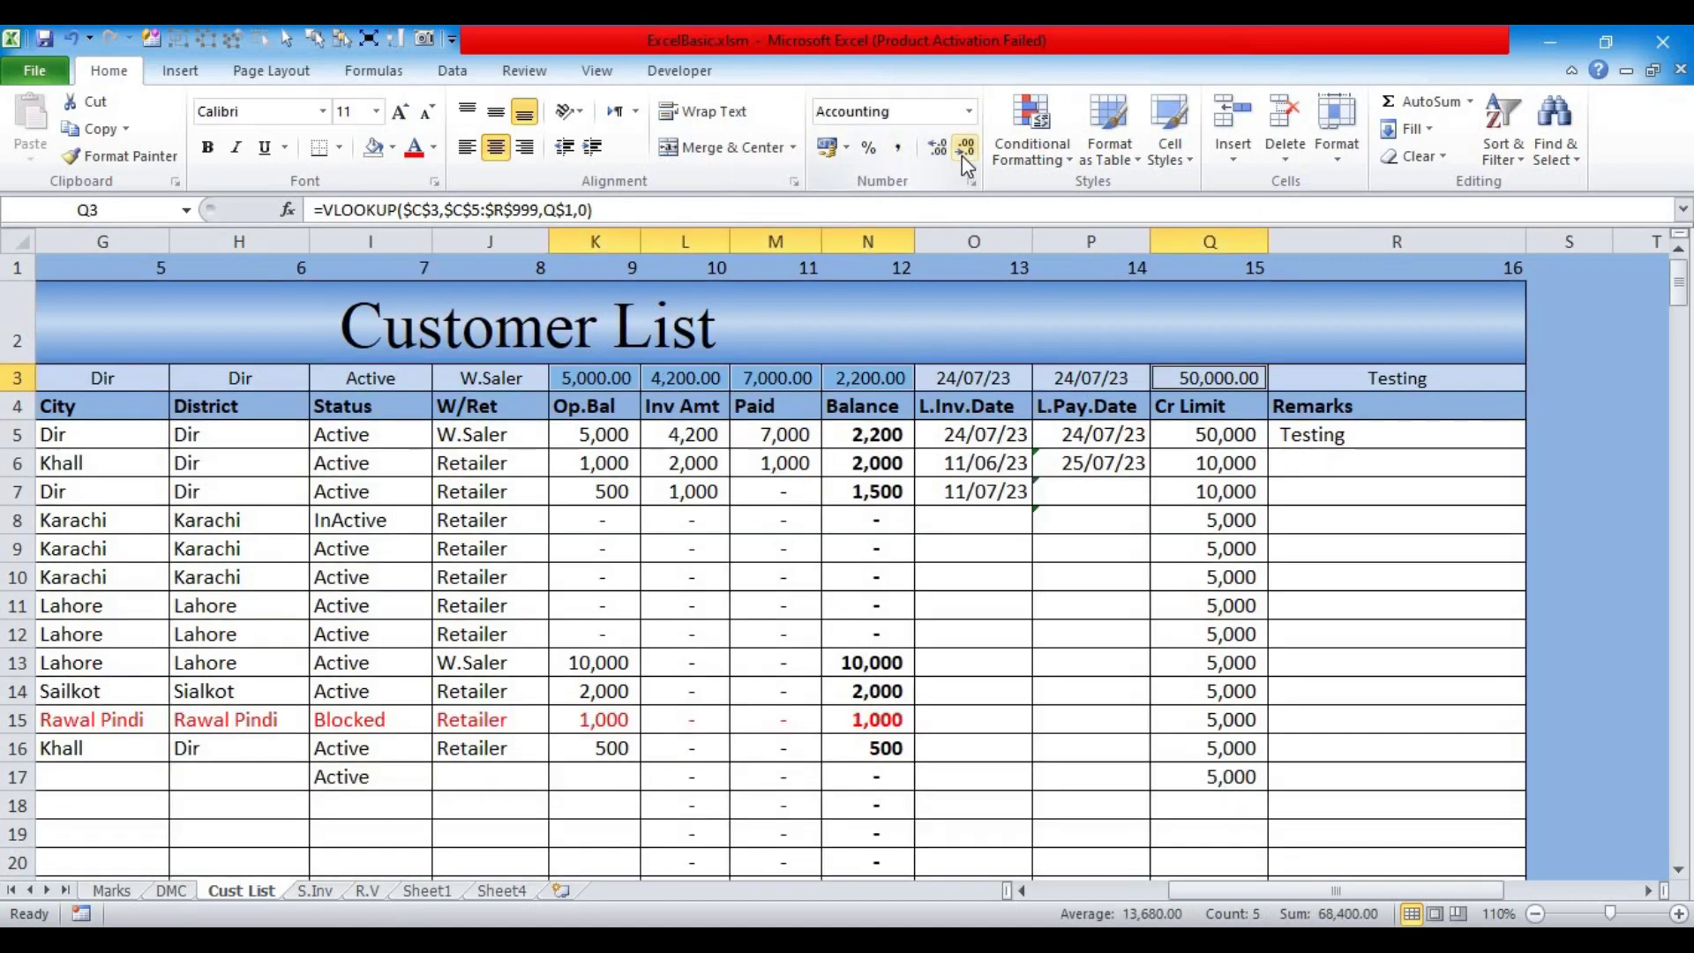
{"action": "left_click", "coordinate": [965, 150]}
{"action": "left_click", "coordinate": [964, 150]}
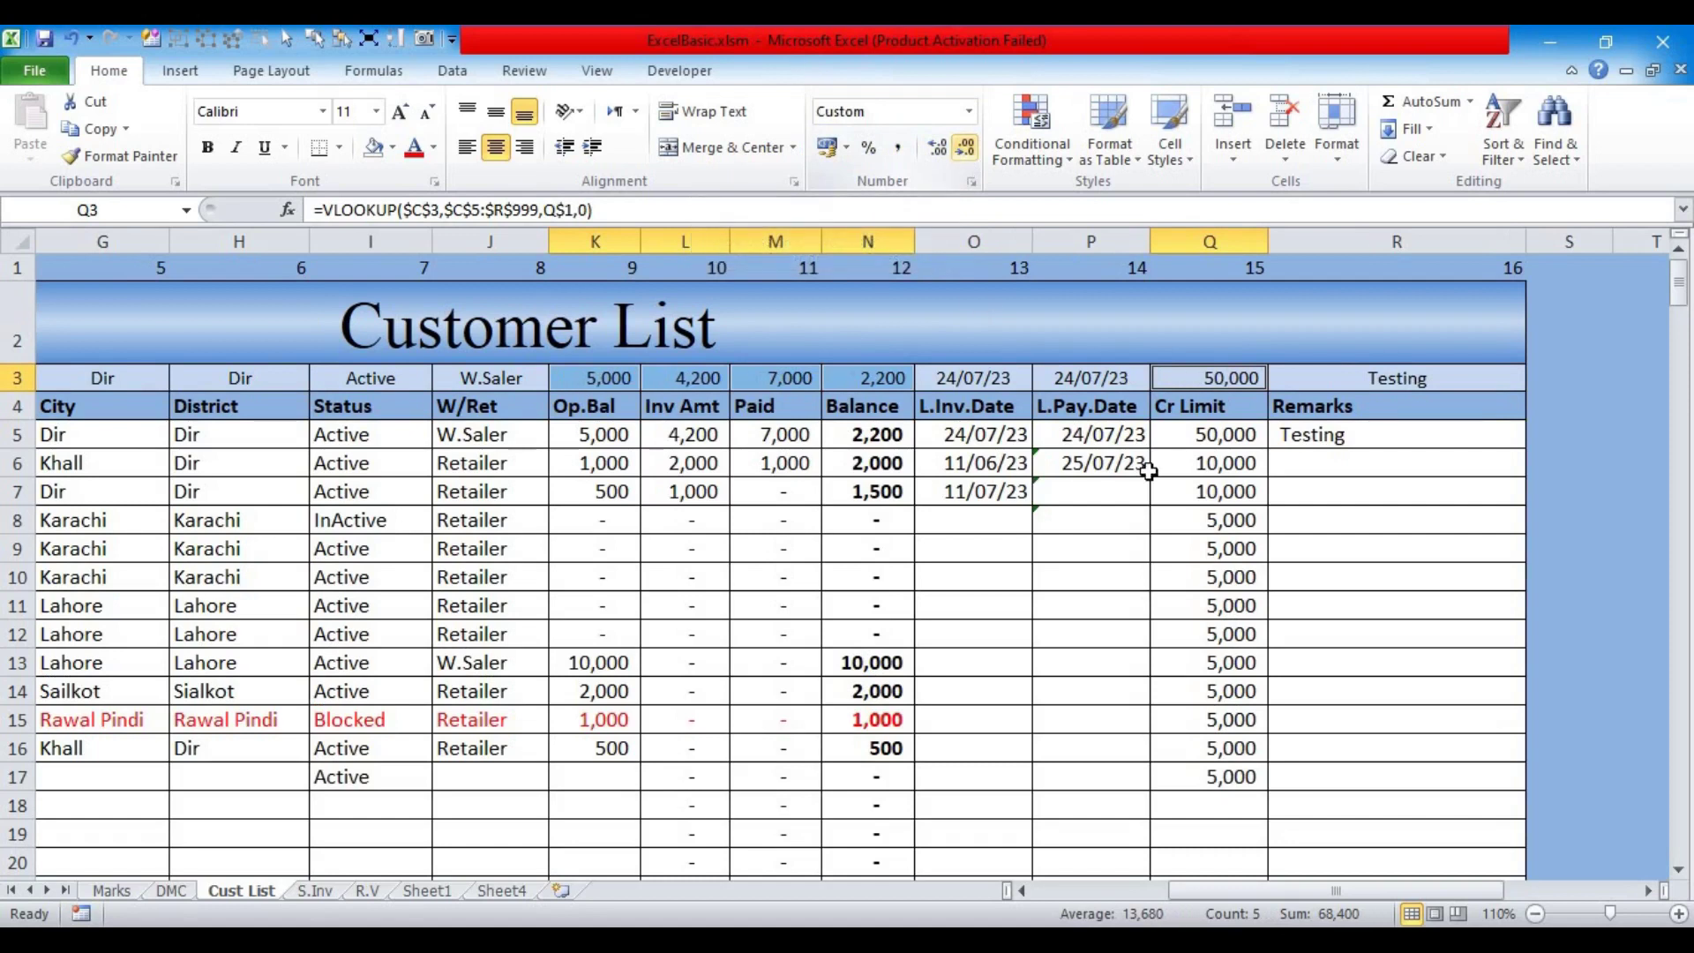
{"action": "left_click", "coordinate": [1177, 481]}
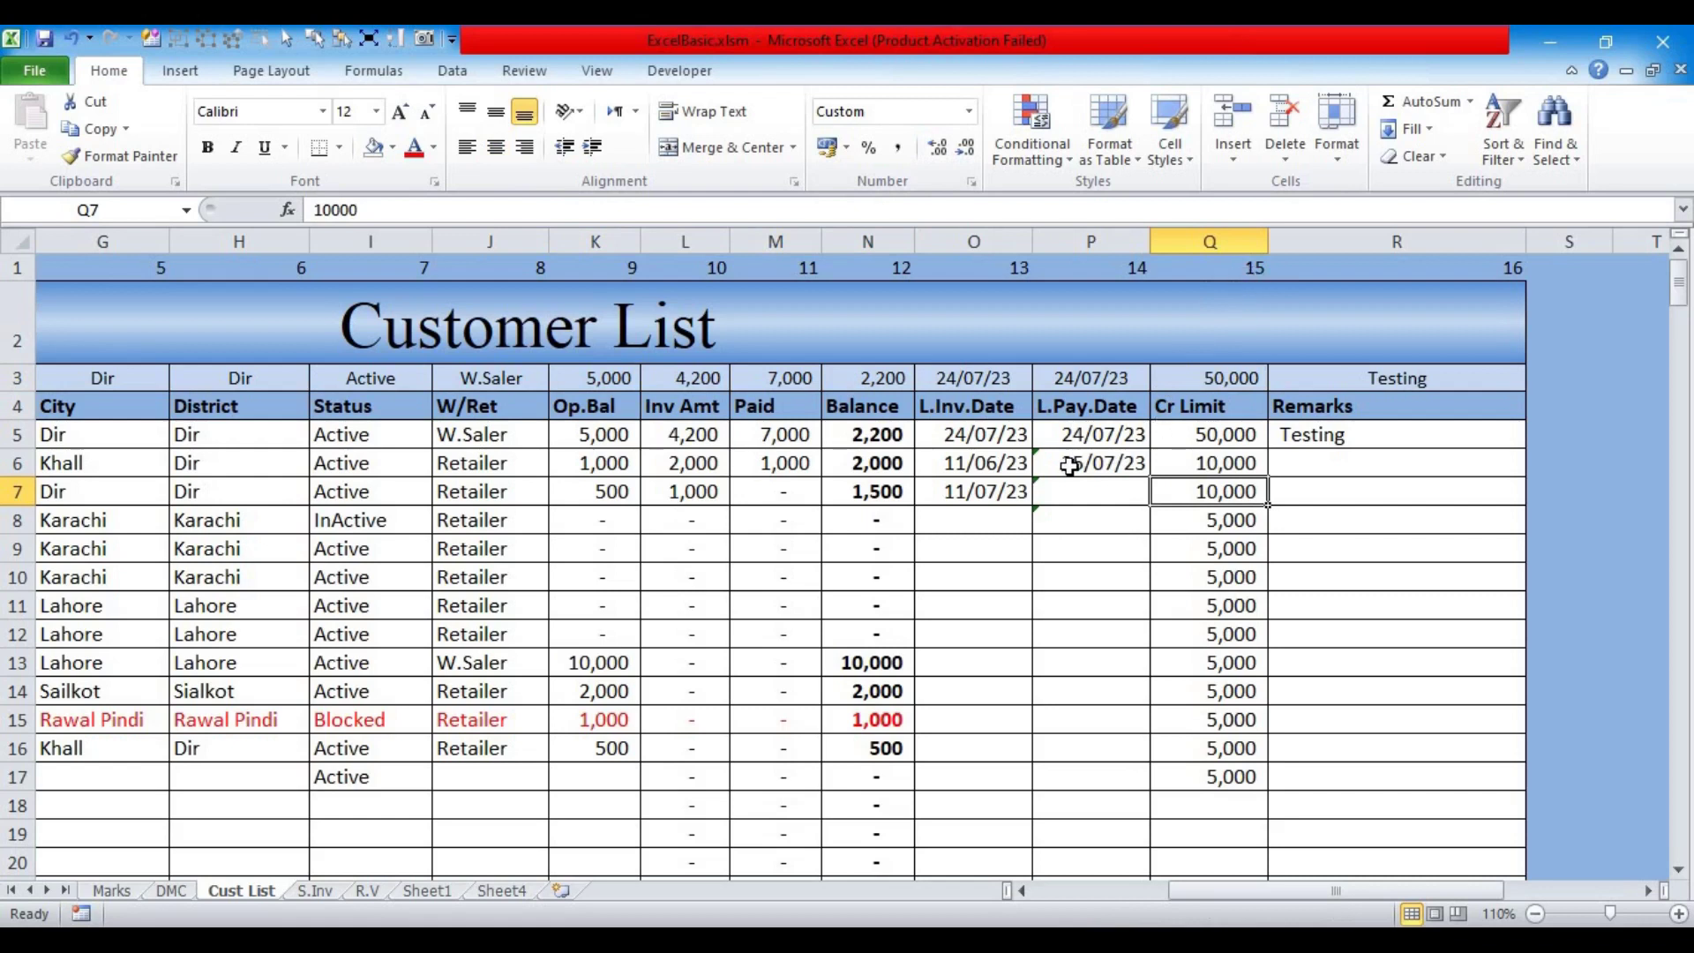
Step: Delete the Cr Limit column, check the Q3 formula, then undo to restore the column
{"action": "left_click", "coordinate": [1201, 241]}
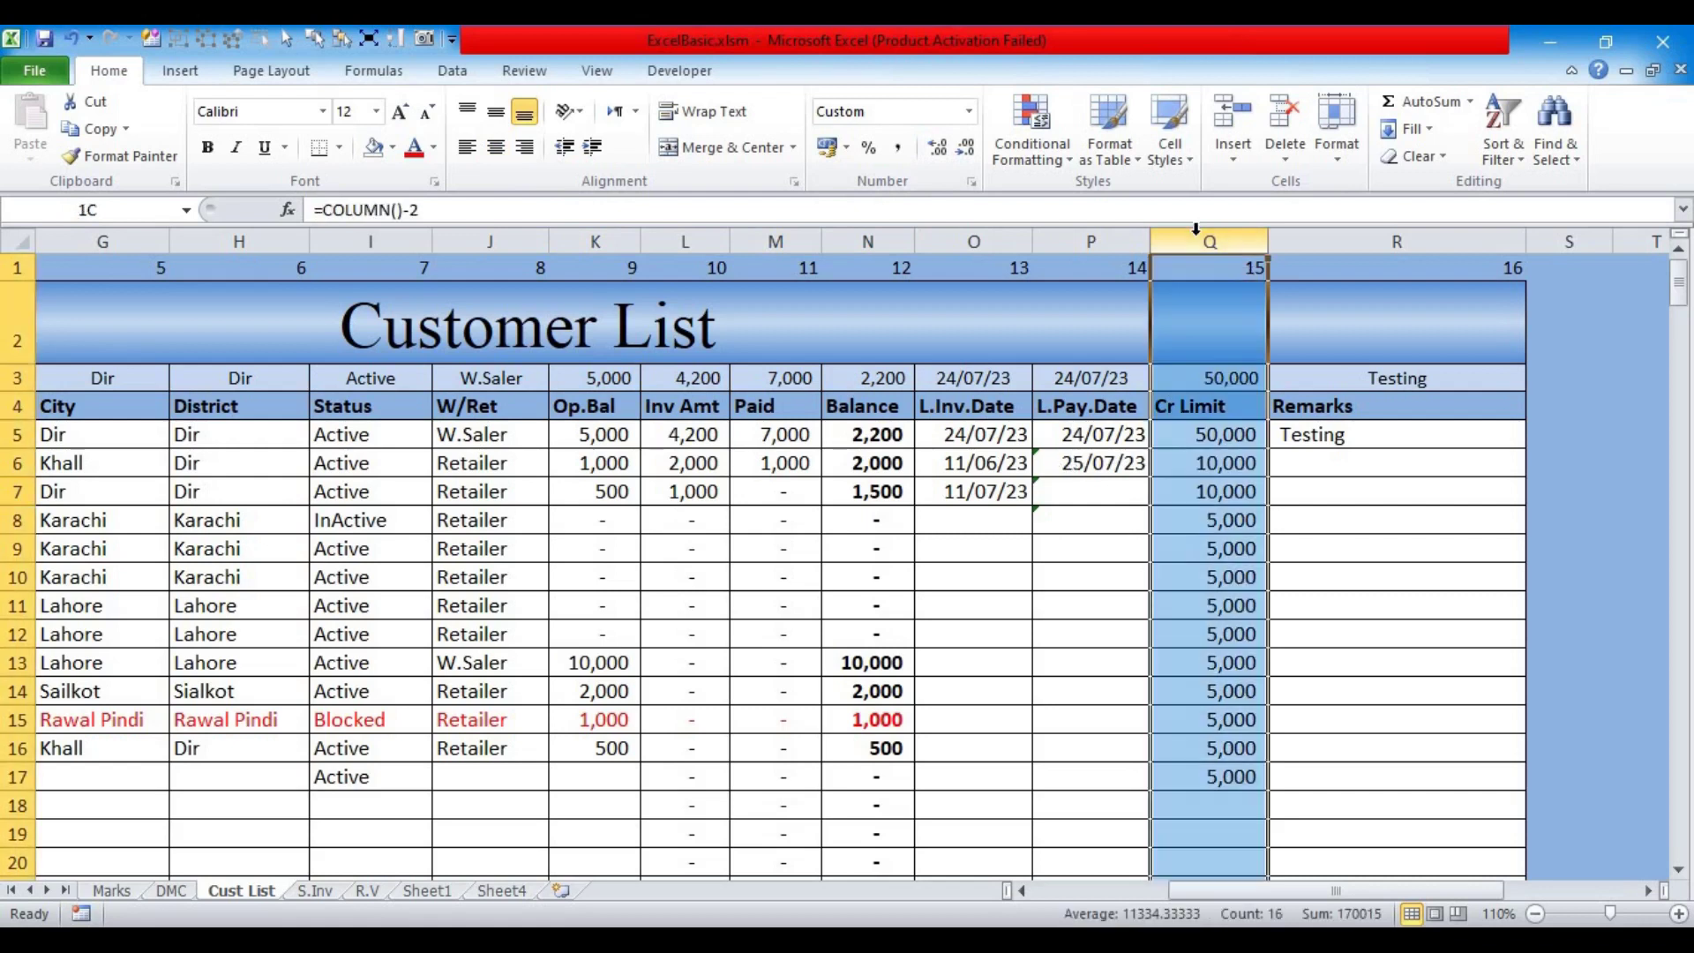
{"action": "right_click", "coordinate": [1202, 241]}
{"action": "left_click", "coordinate": [1109, 420]}
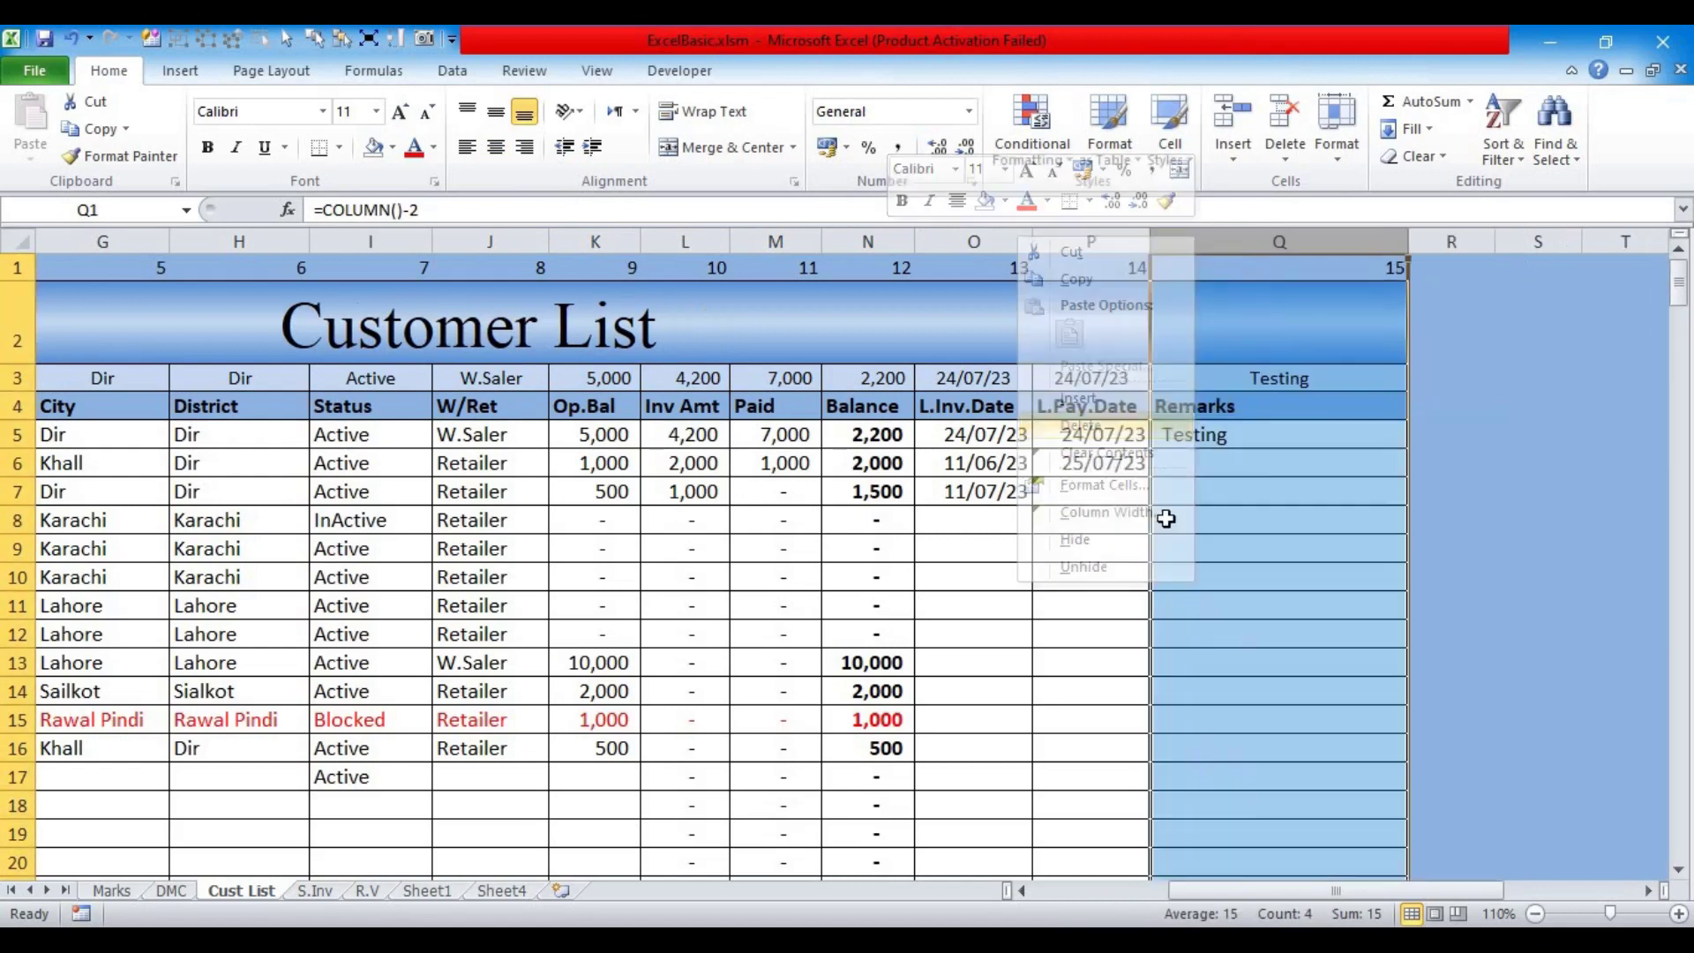
{"action": "left_click", "coordinate": [1307, 379]}
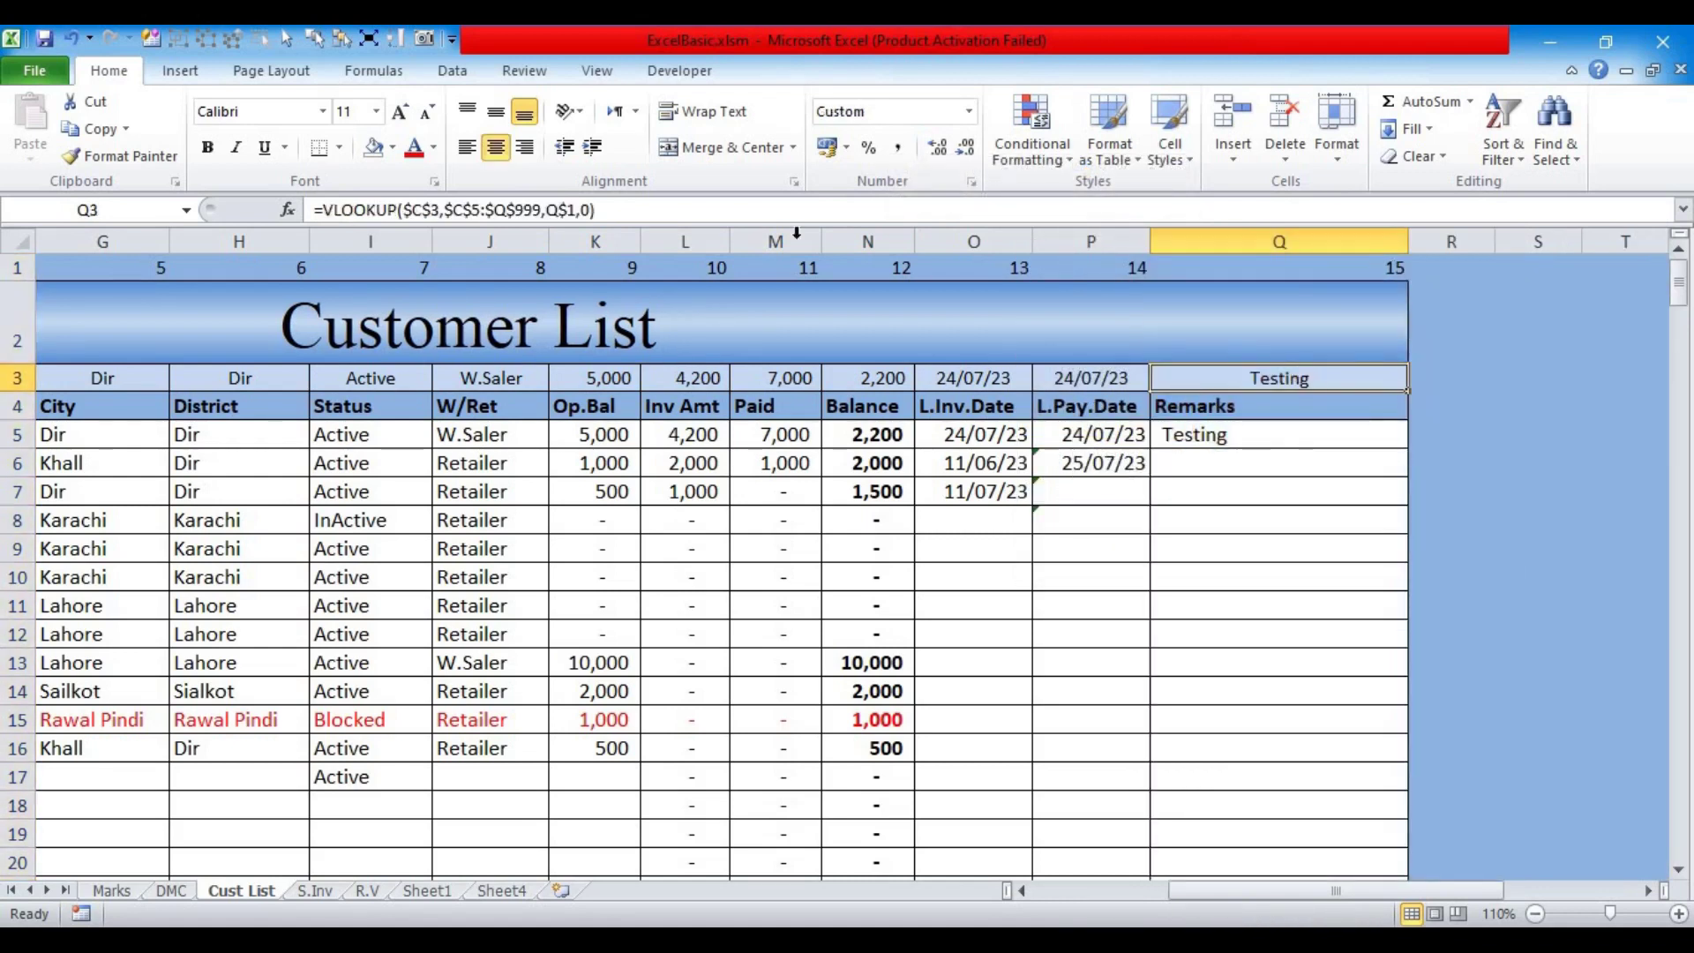
{"action": "left_click", "coordinate": [569, 210]}
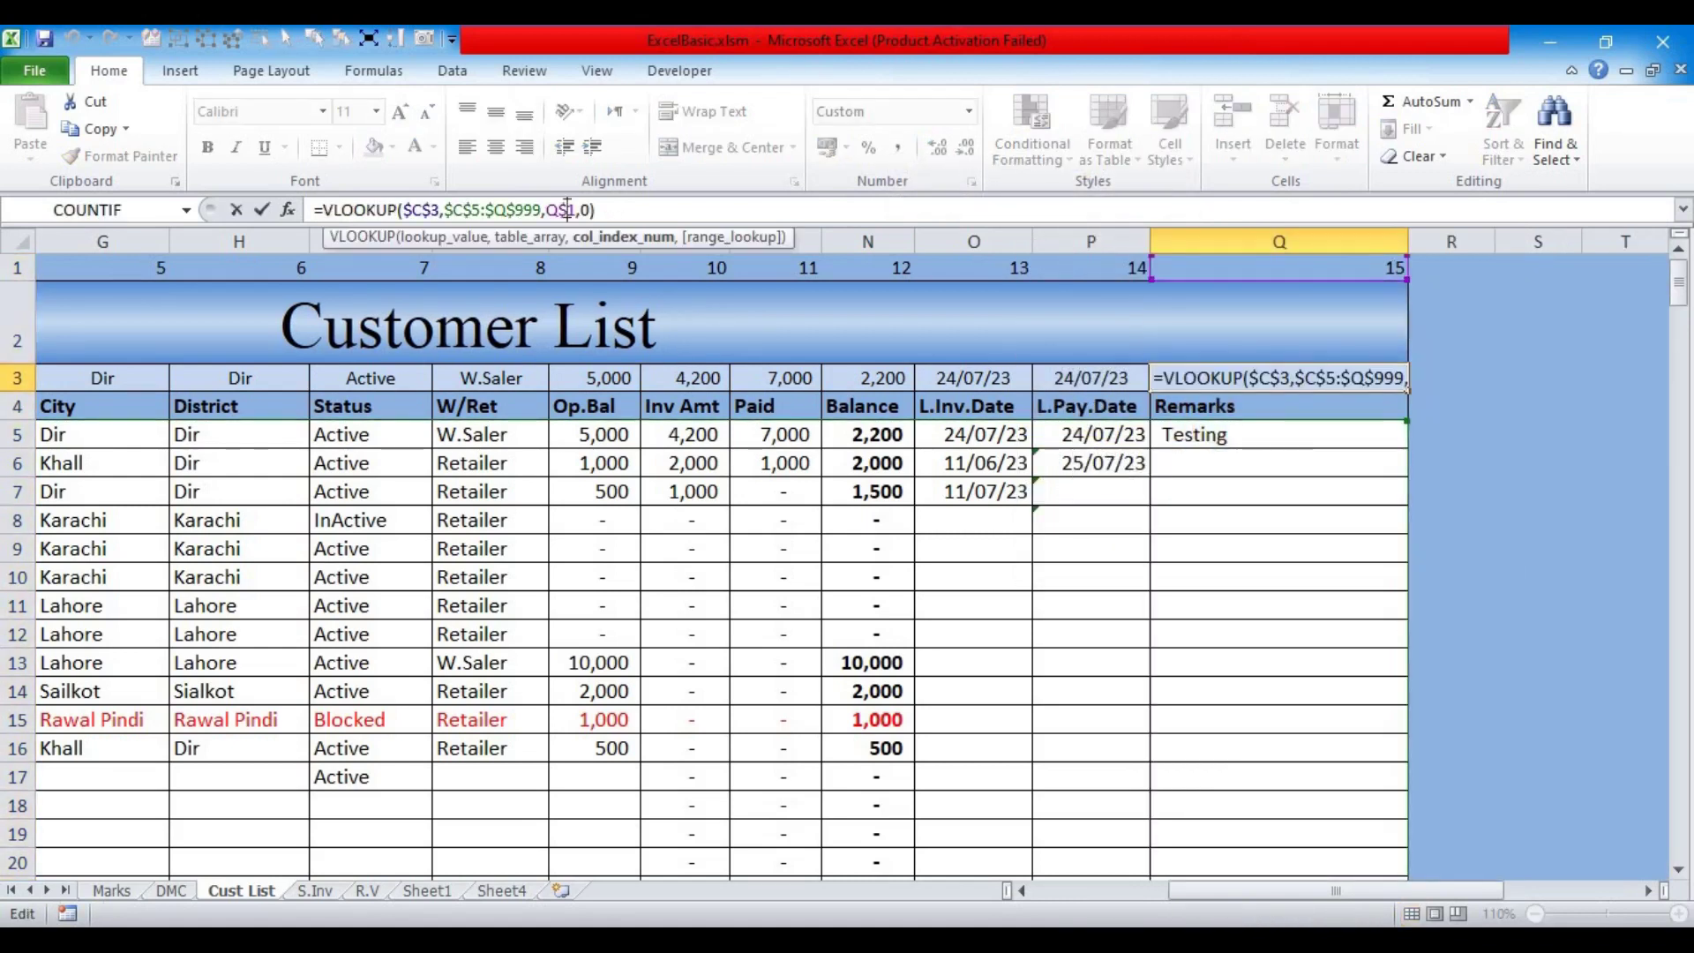
{"action": "key", "text": "Escape"}
{"action": "key", "text": "ctrl+z"}
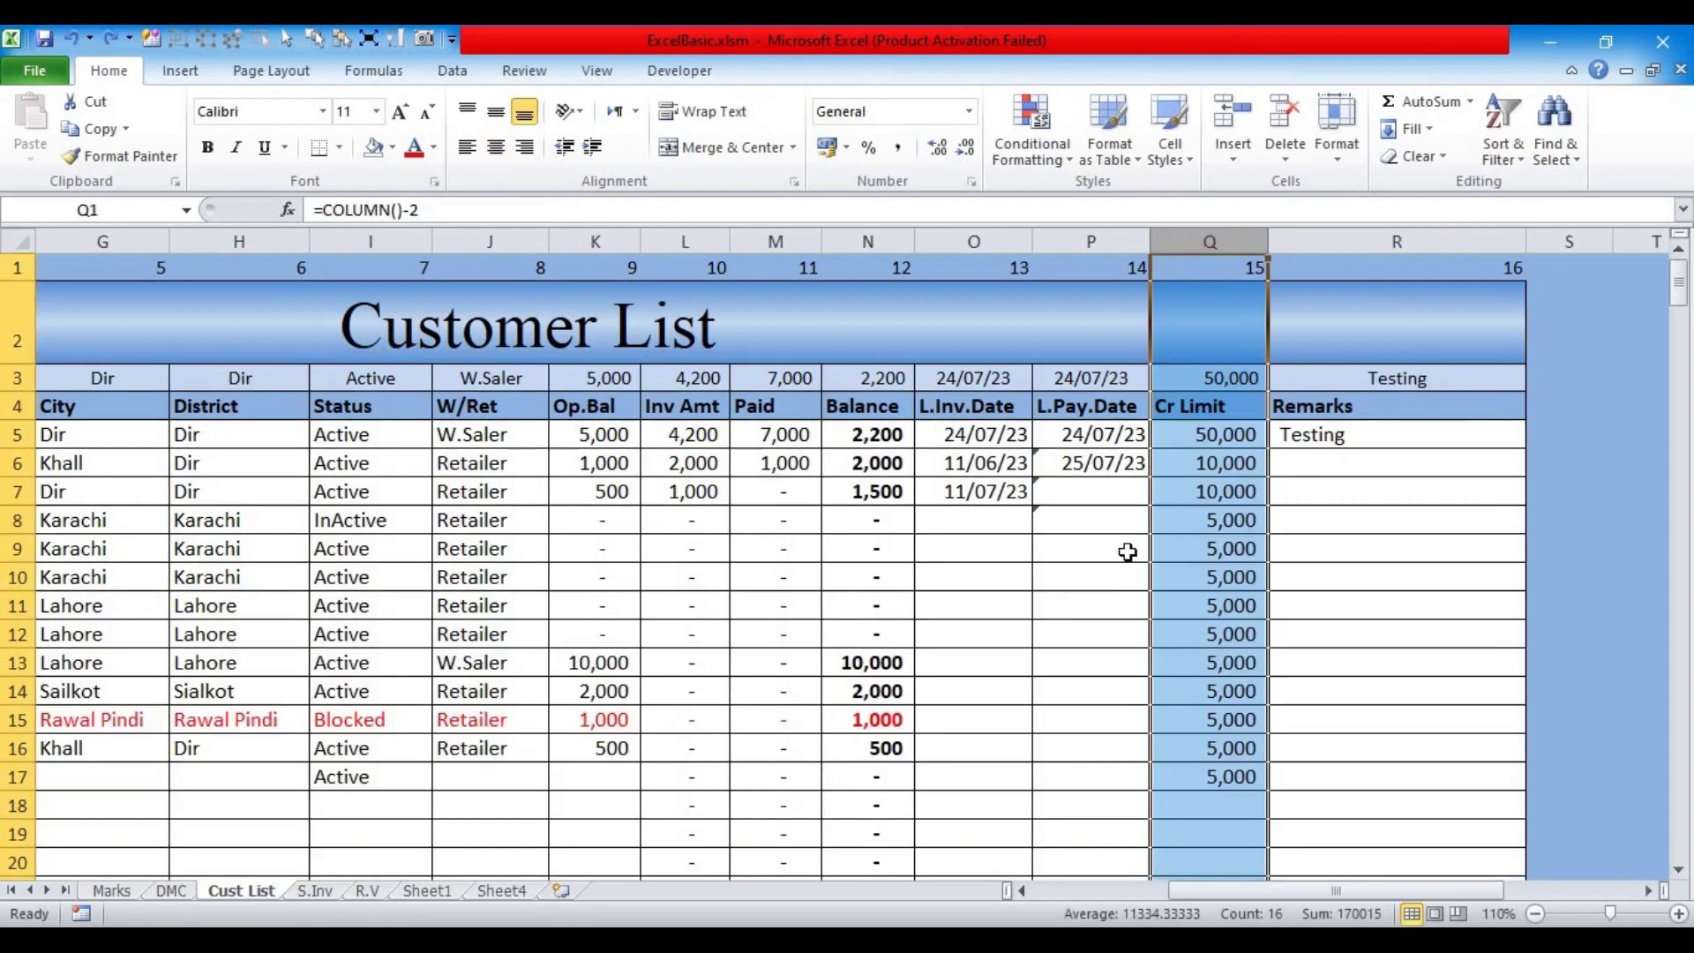
{"action": "left_click", "coordinate": [1217, 494]}
Step: Clear the Testing remark from cell R5
{"action": "mouse_move", "coordinate": [1277, 890]}
{"action": "left_mouse_down"}
{"action": "mouse_move", "coordinate": [1211, 883]}
{"action": "mouse_move", "coordinate": [1247, 881]}
{"action": "left_mouse_up"}
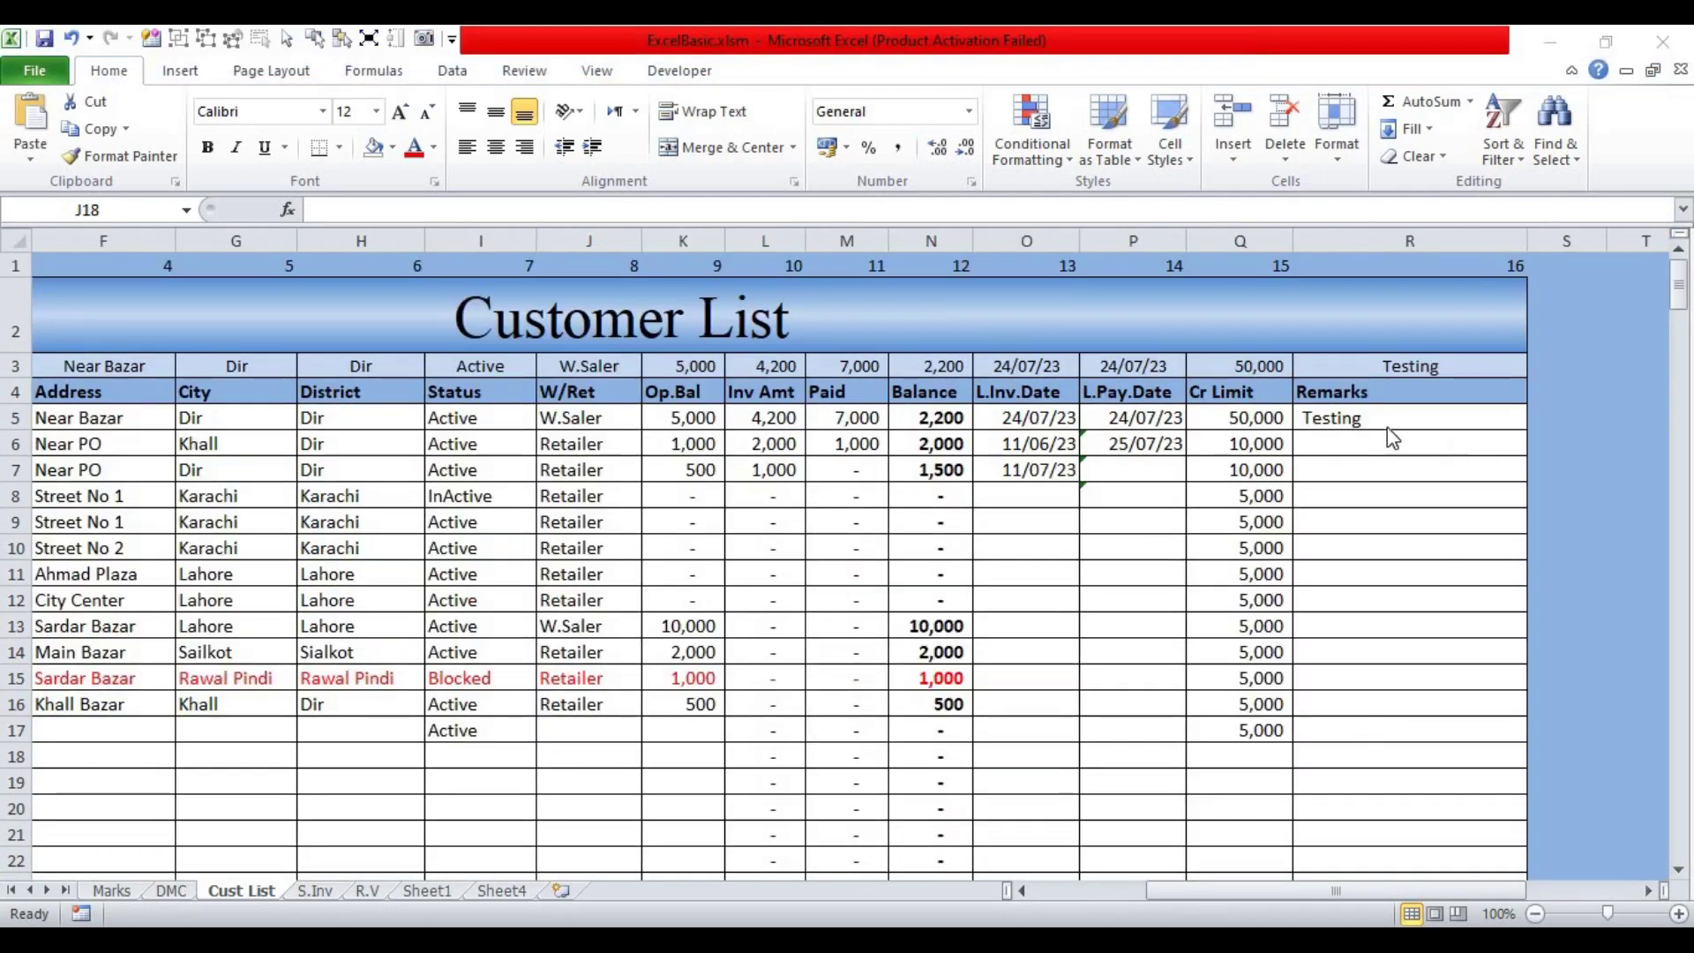
{"action": "left_click", "coordinate": [1383, 418]}
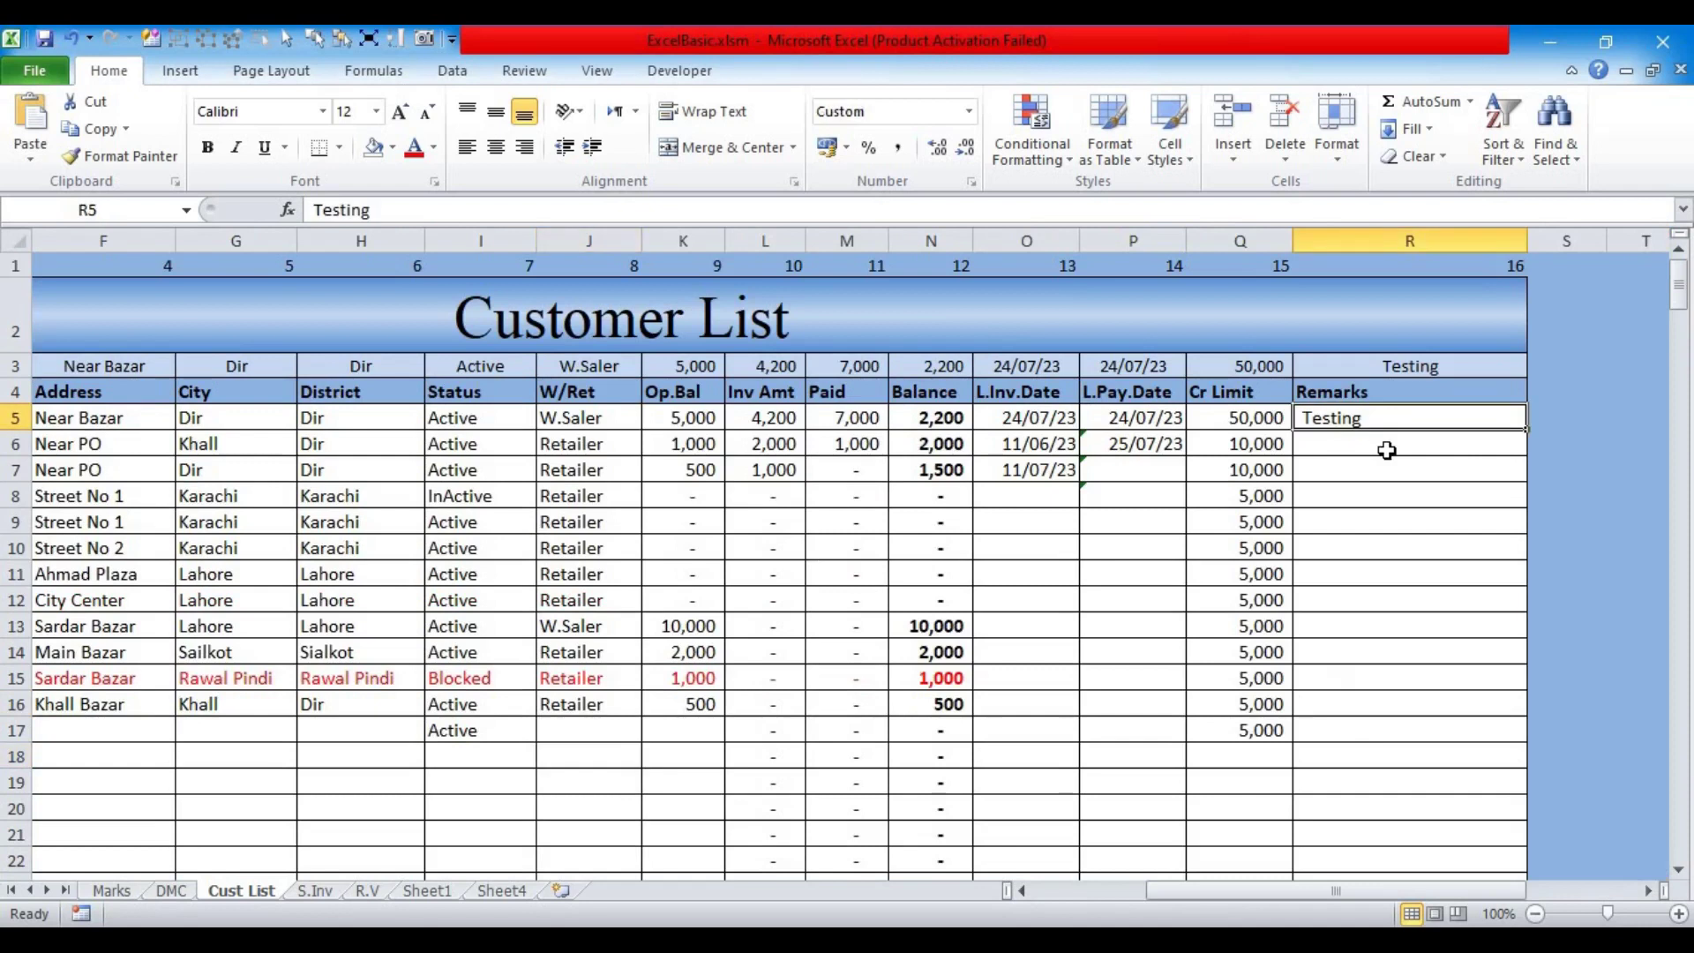
{"action": "key", "text": "BackSpace"}
{"action": "key", "text": "Return"}
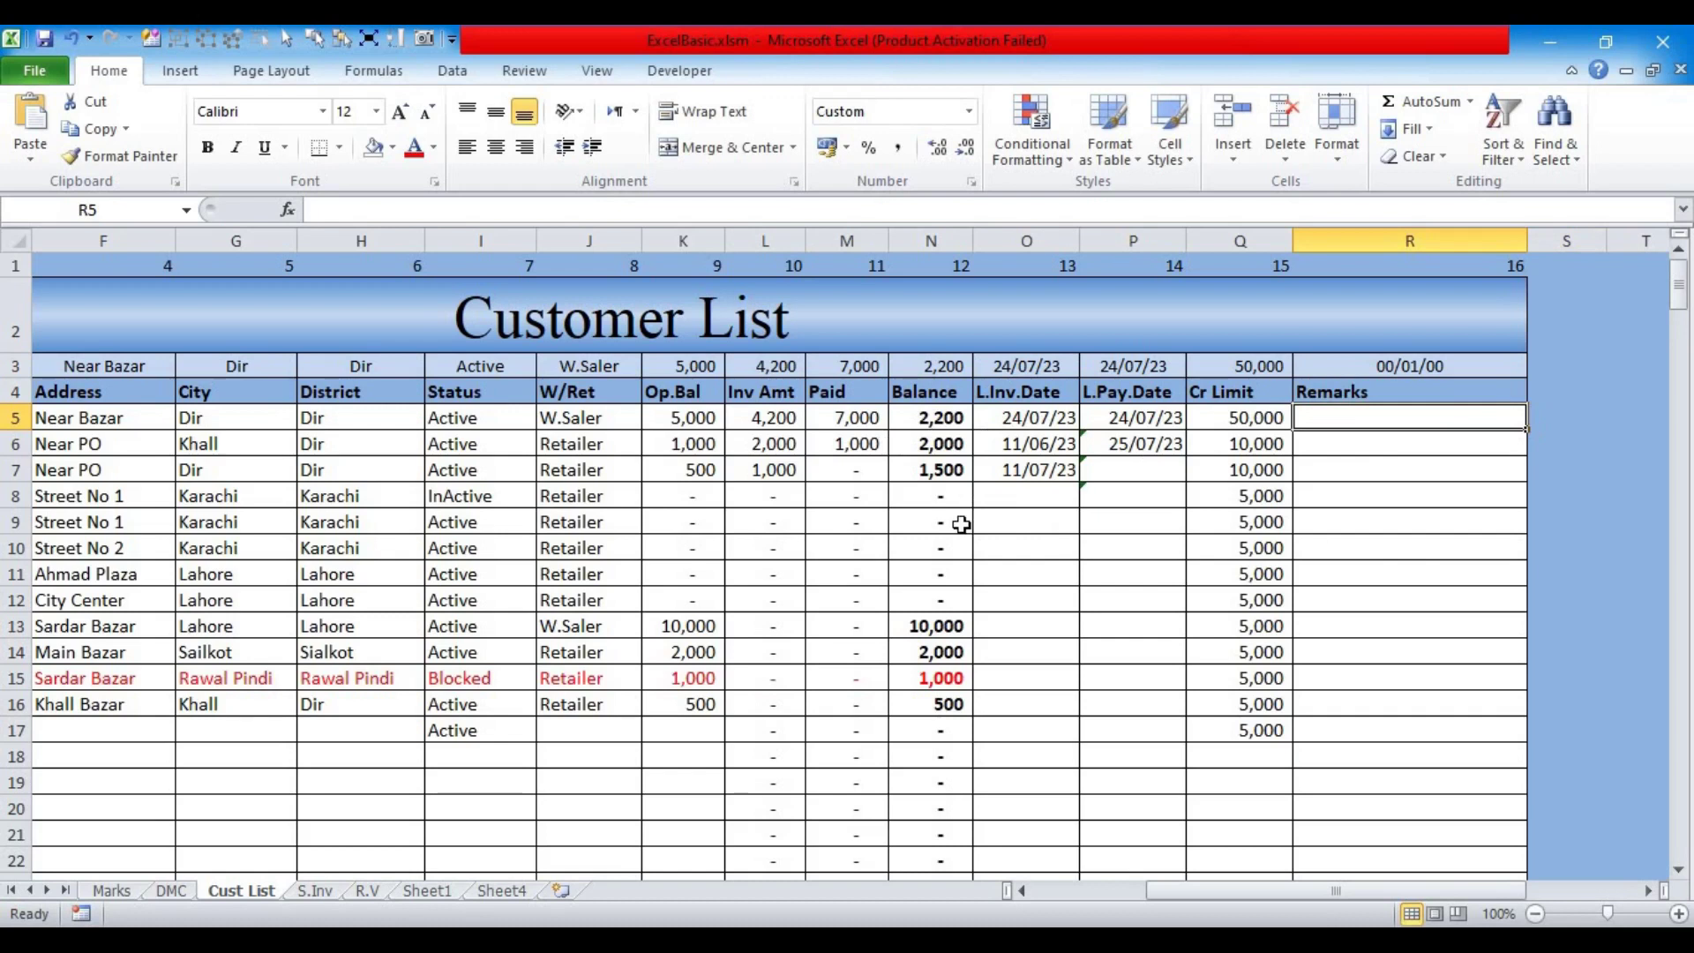
Step: Enter the comparison formula =$N5>$Q5 in R5
{"action": "type", "text": "="}
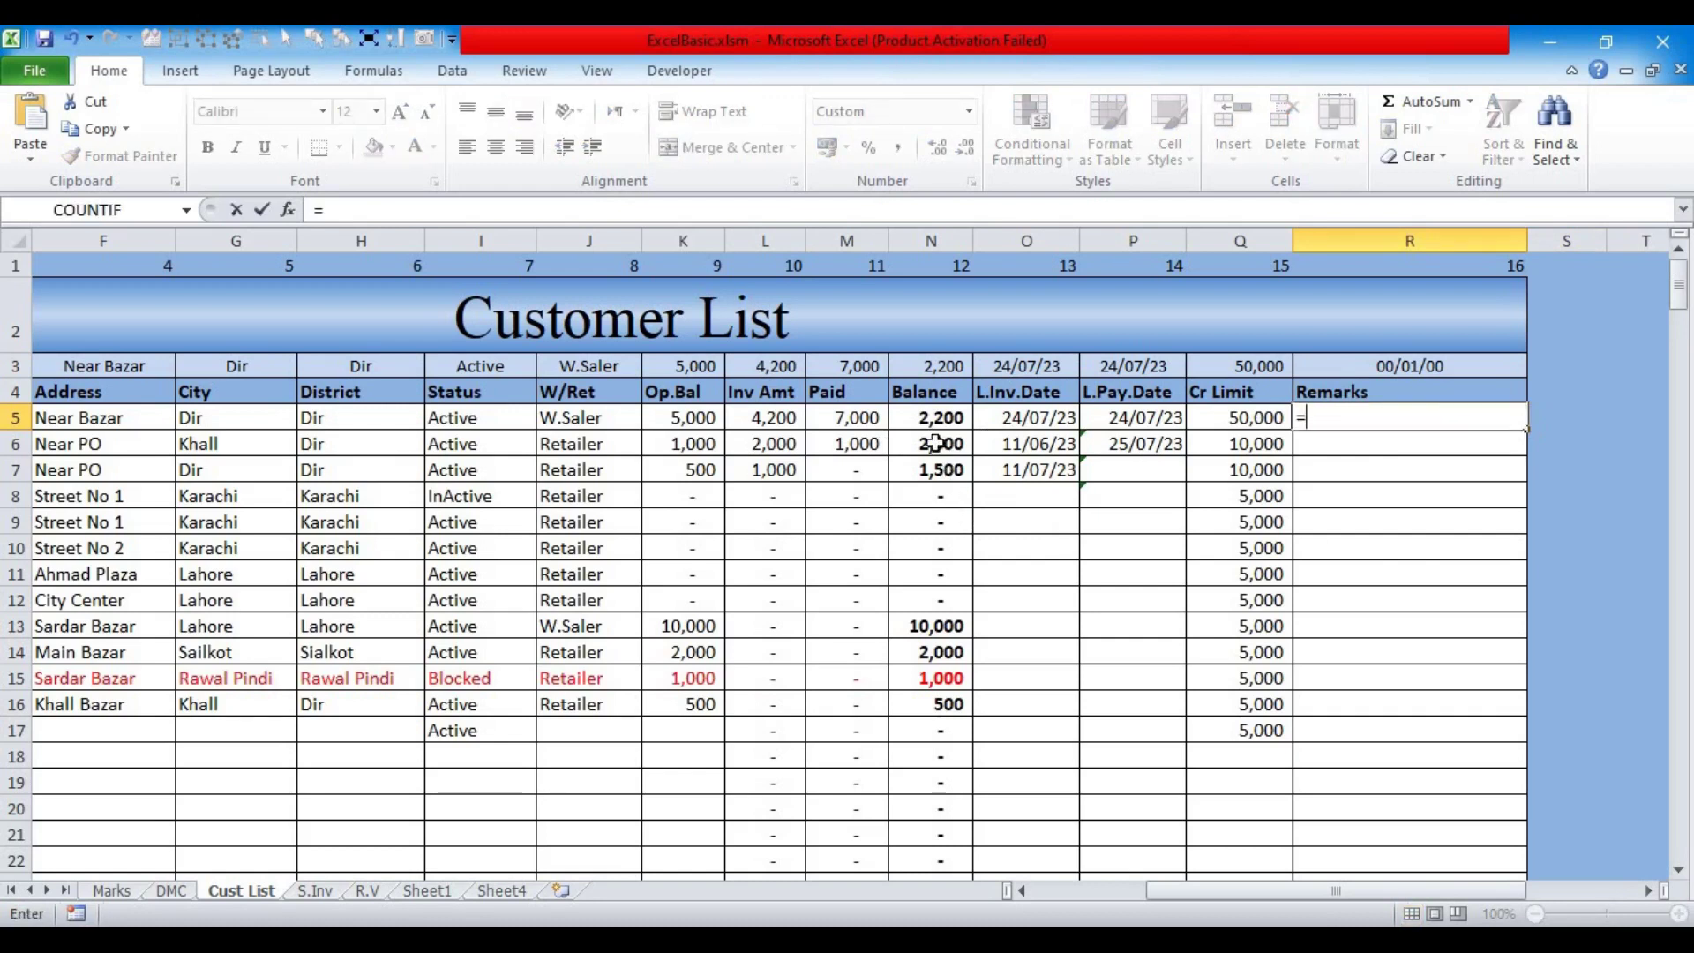
{"action": "left_click", "coordinate": [931, 420]}
{"action": "type", "text": ">"}
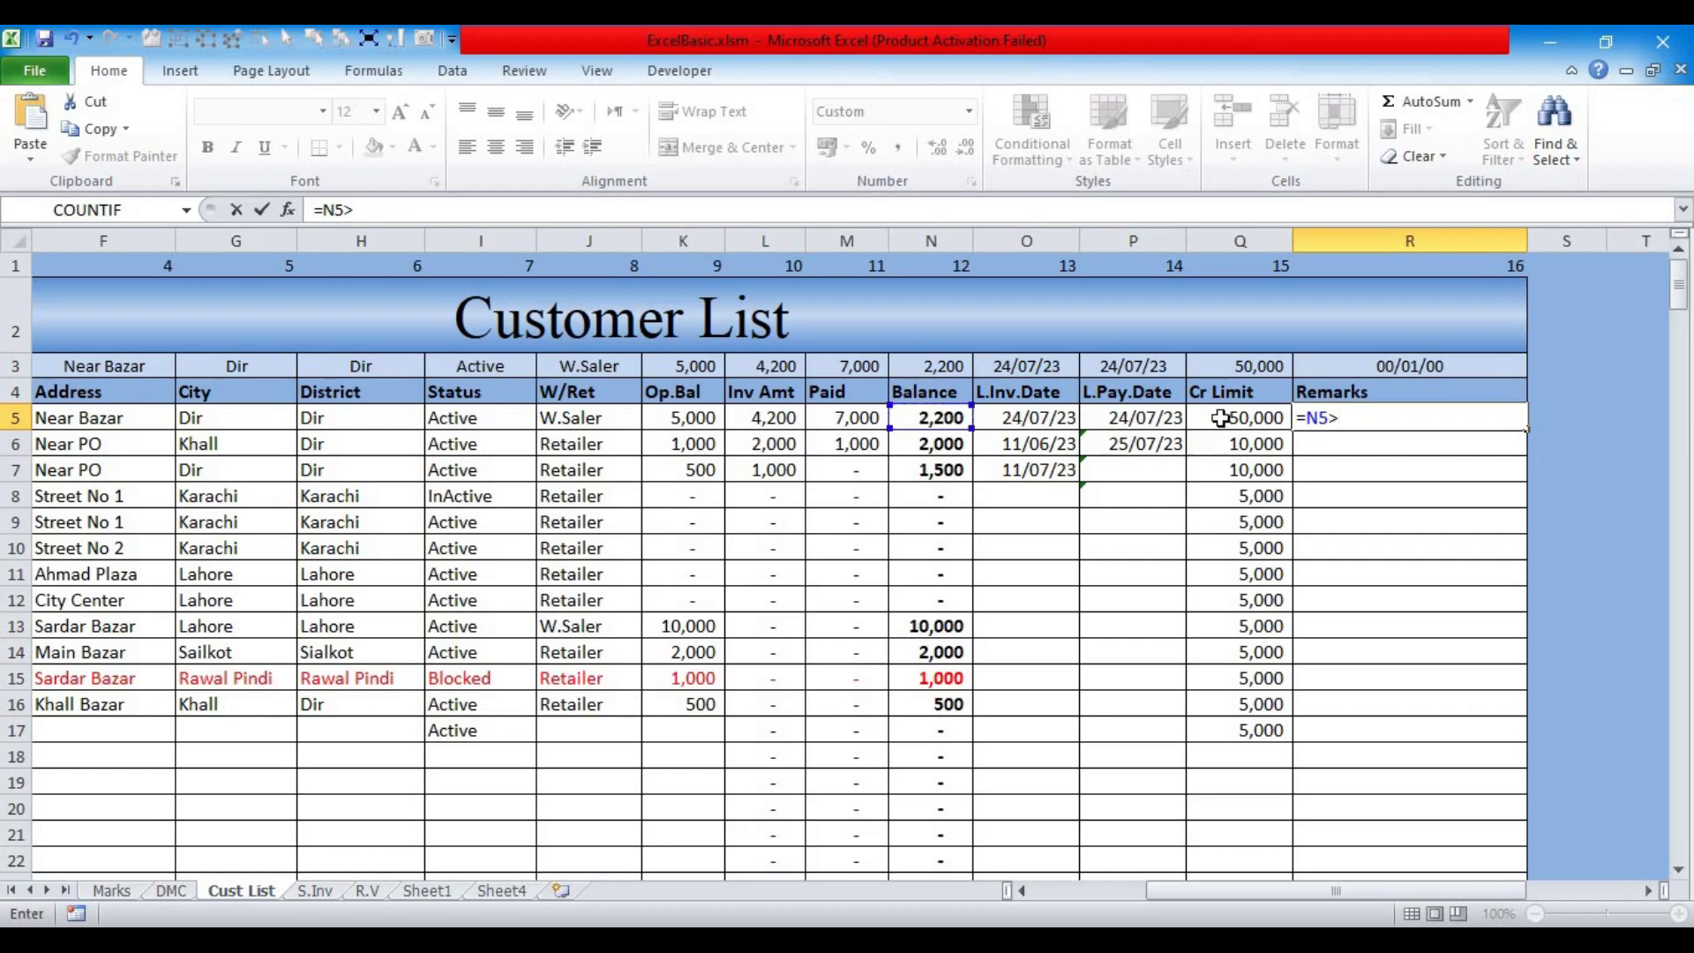
{"action": "left_click", "coordinate": [1220, 418]}
{"action": "left_click", "coordinate": [1313, 418]}
{"action": "key", "text": "F4"}
{"action": "key", "text": "F4"}
{"action": "key", "text": "F4"}
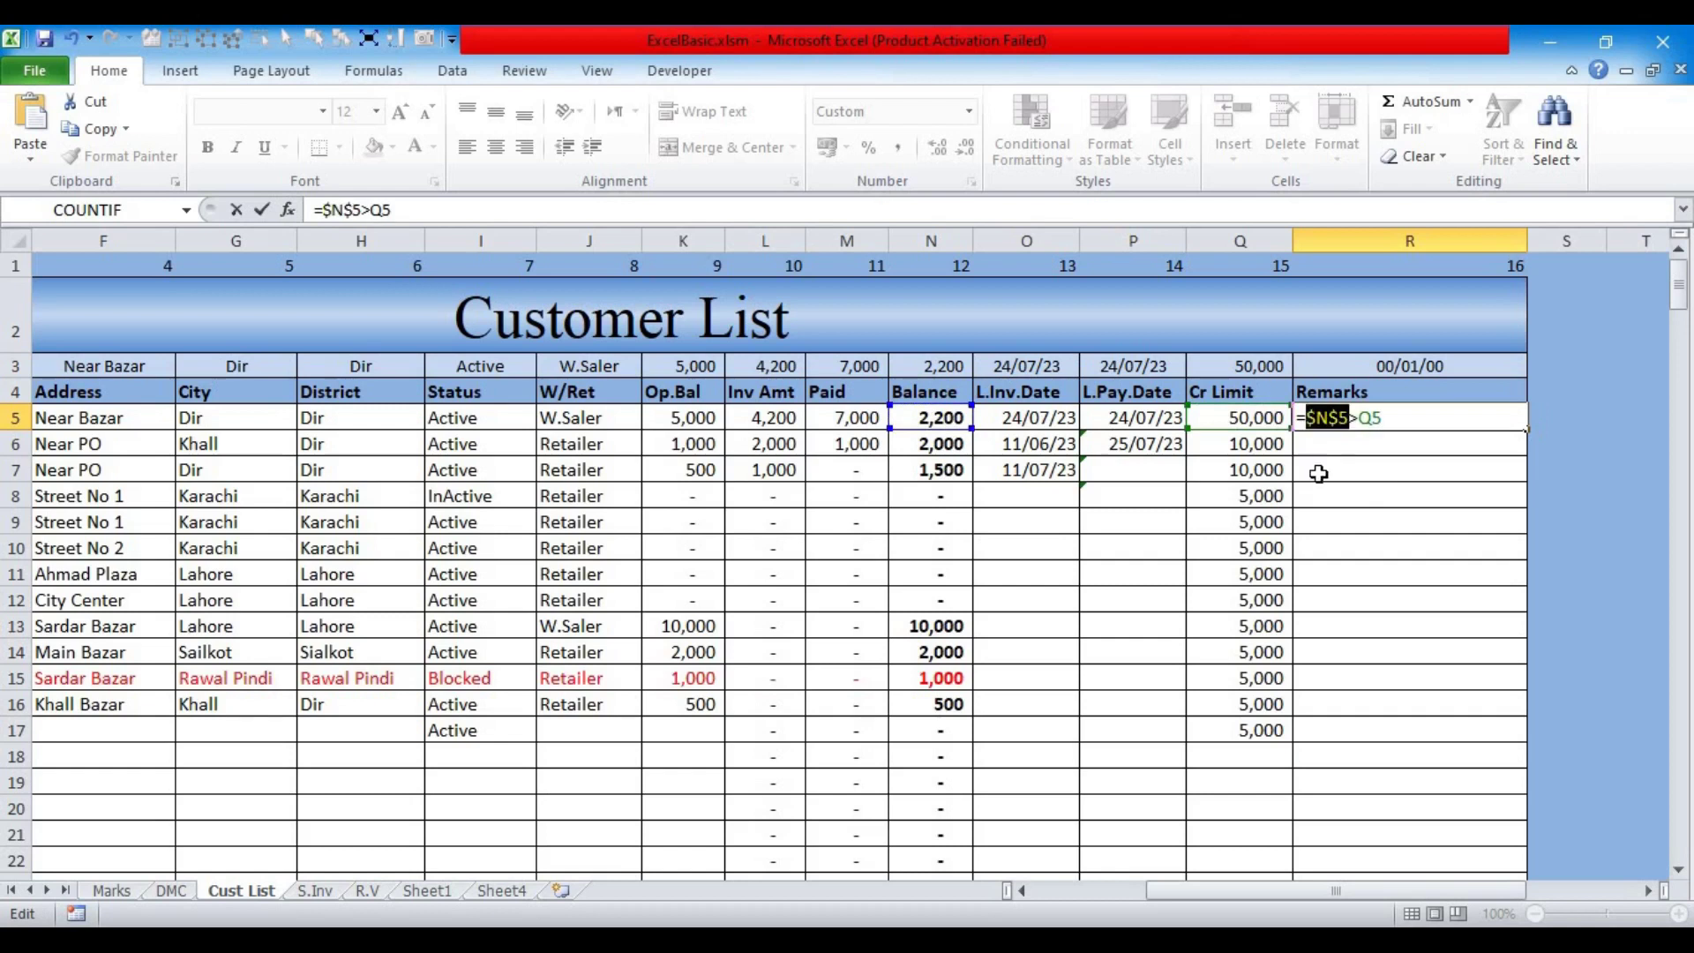
{"action": "left_click", "coordinate": [1357, 420]}
{"action": "key", "text": "F4"}
{"action": "key", "text": "F4"}
{"action": "key", "text": "F4"}
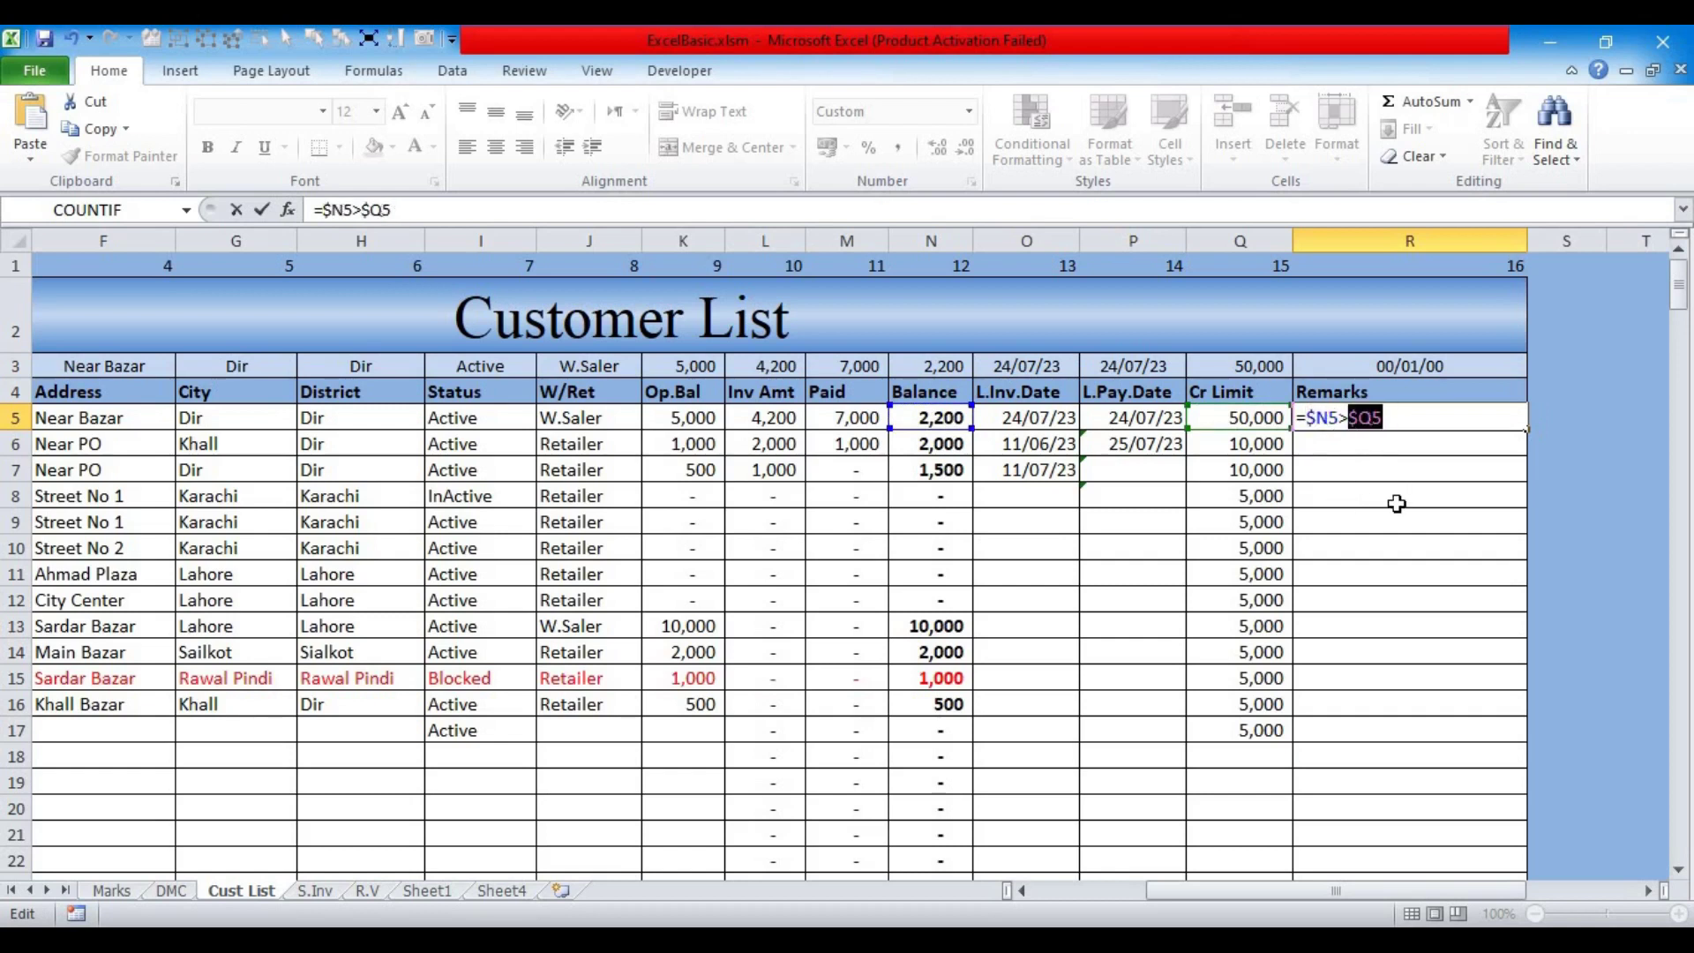
{"action": "key", "text": "Return"}
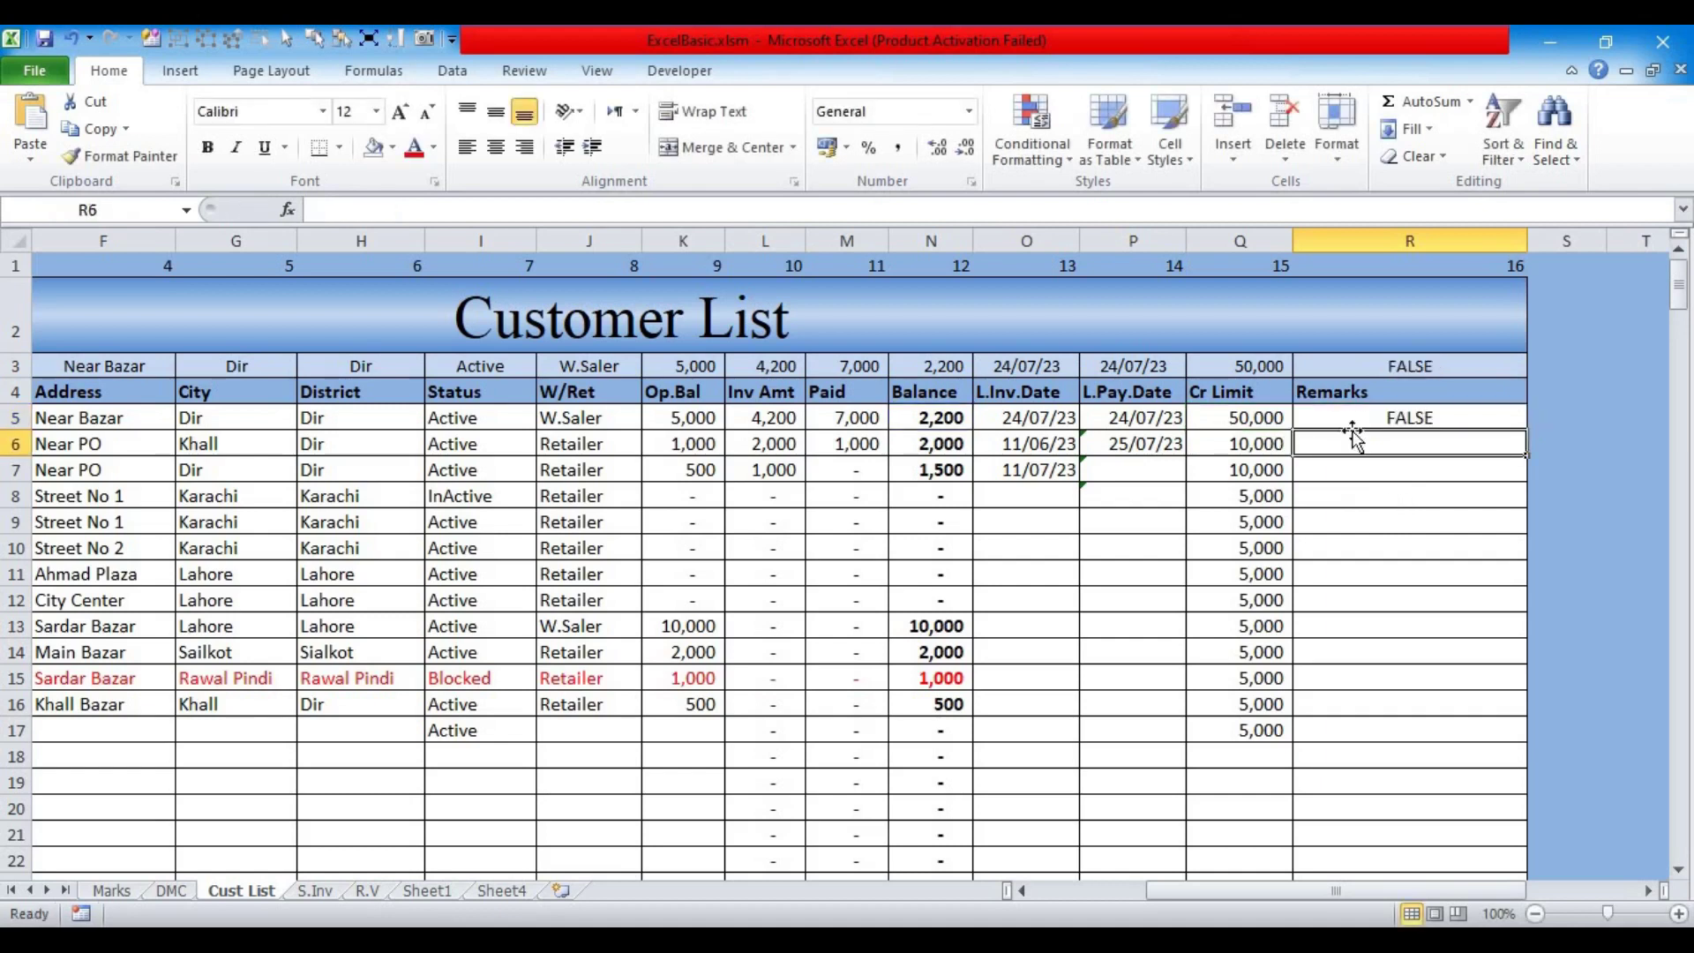
Step: Fill the formula down to R17 and verify row 13's Balance exceeds its Cr Limit (TRUE)
{"action": "left_click", "coordinate": [1441, 423]}
{"action": "left_click_drag", "start_coordinate": [1526, 431], "coordinate": [1529, 750]}
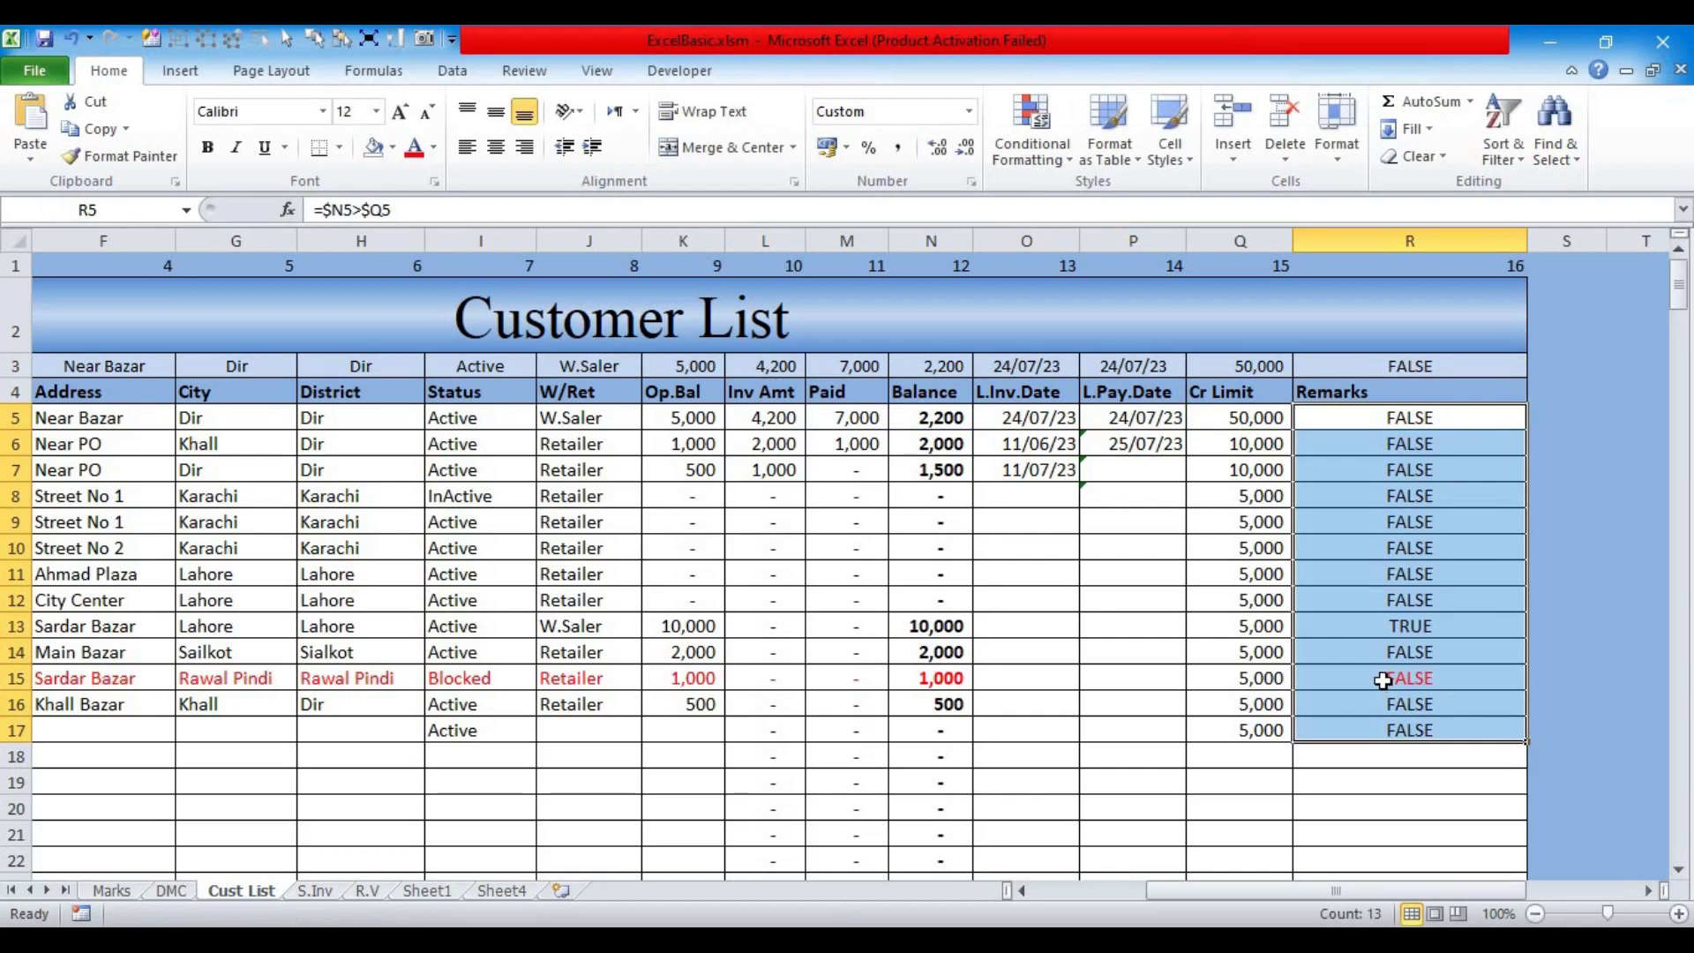
{"action": "left_click", "coordinate": [1381, 625]}
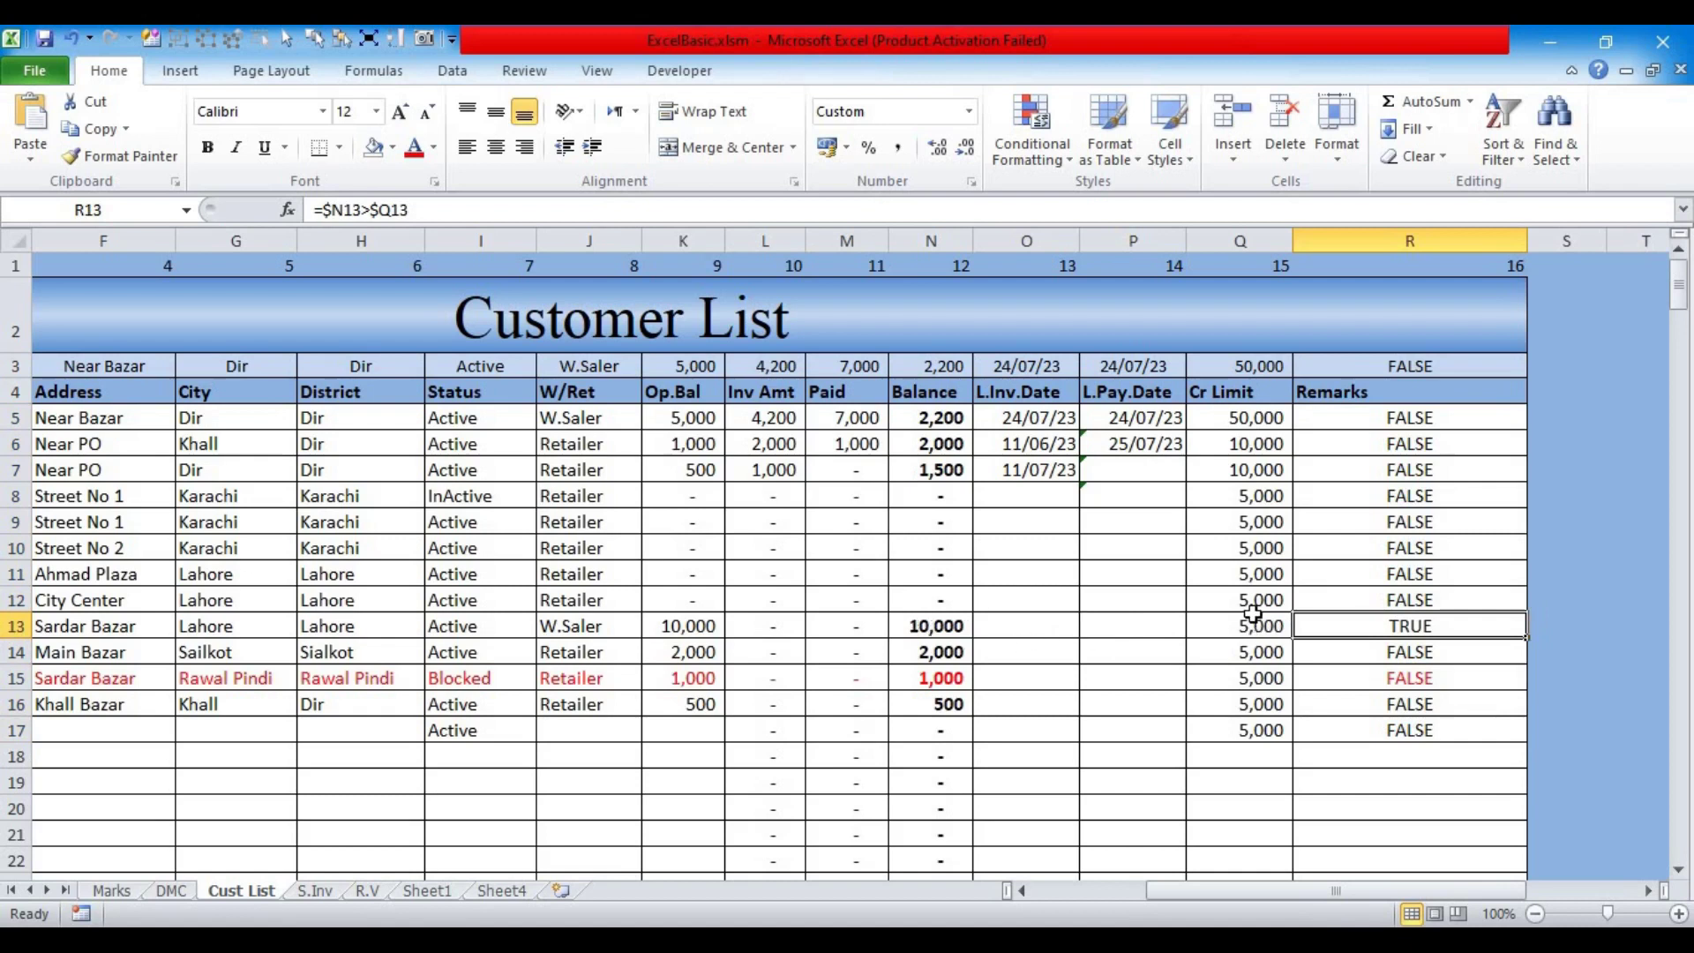
{"action": "left_click", "coordinate": [1253, 623]}
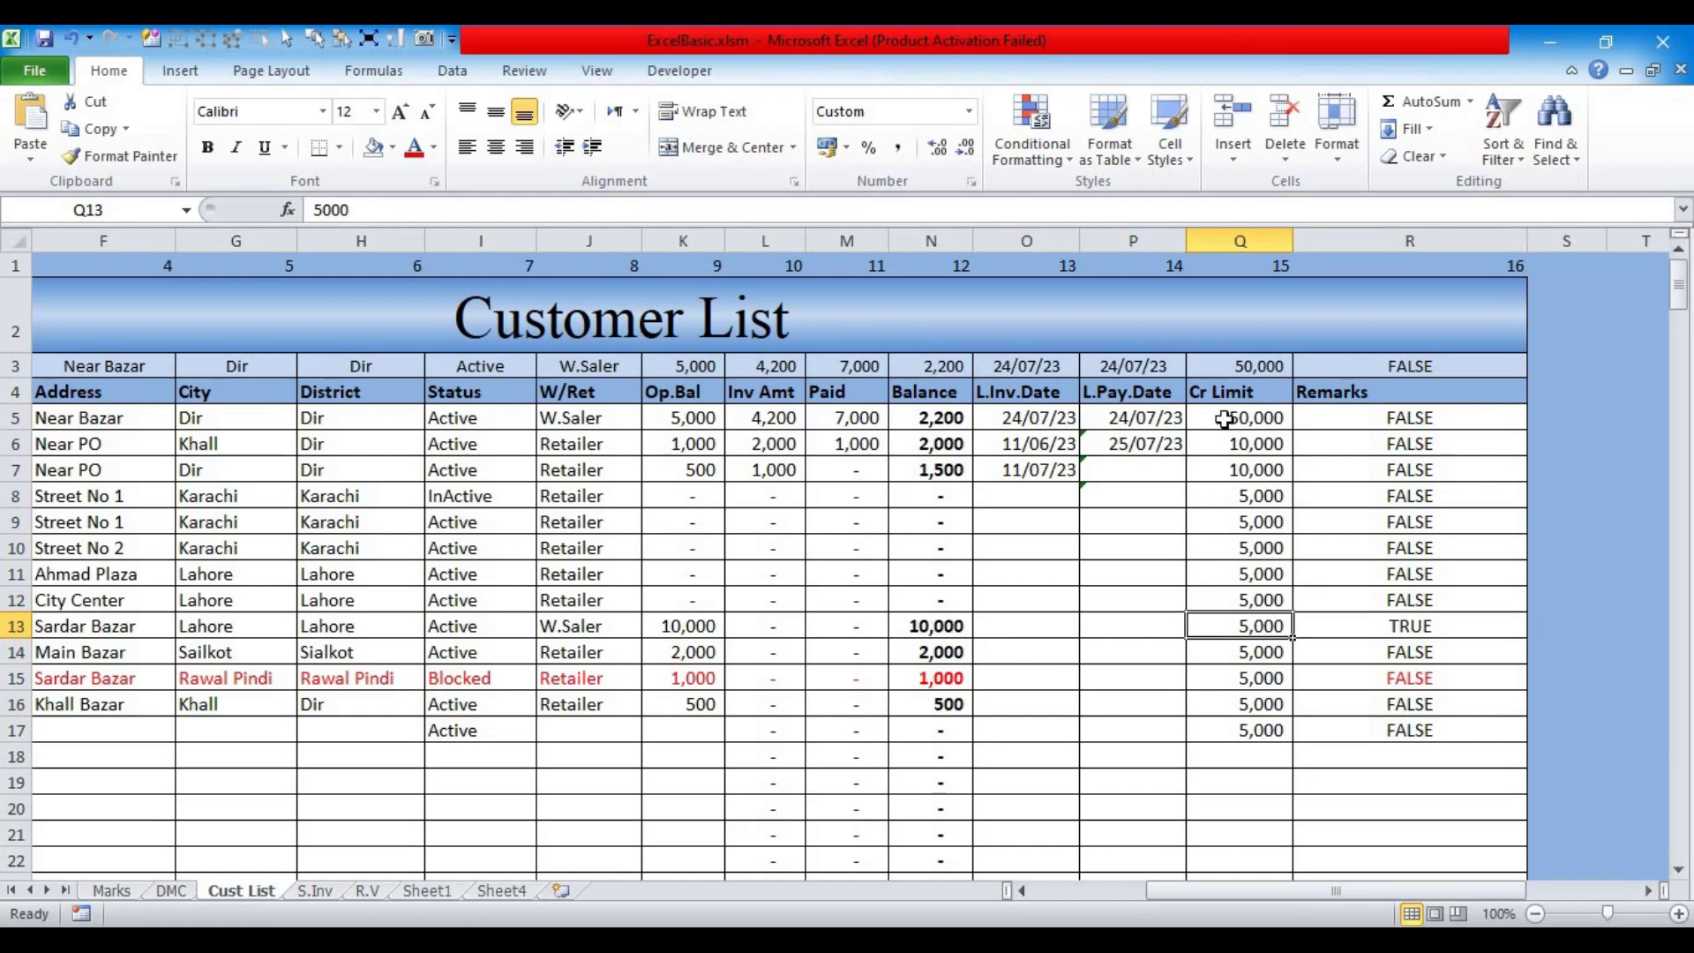
{"action": "left_click", "coordinate": [925, 628]}
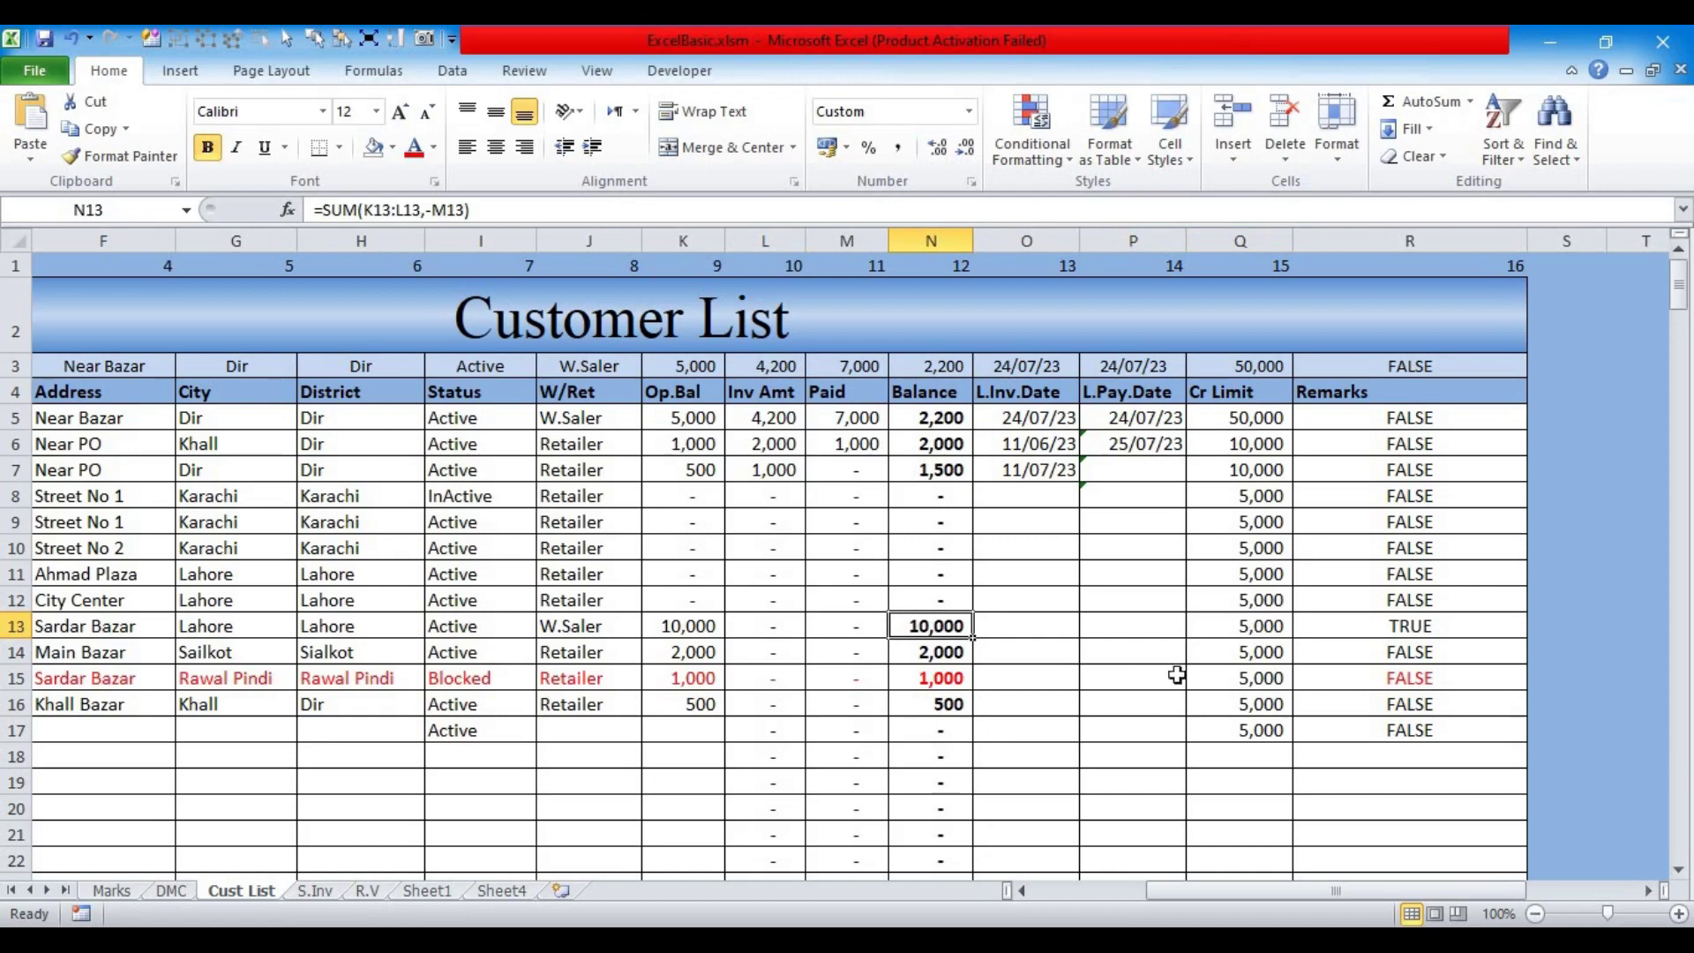
Step: Clear the comparison results from R5:R18
{"action": "left_click", "coordinate": [1352, 416]}
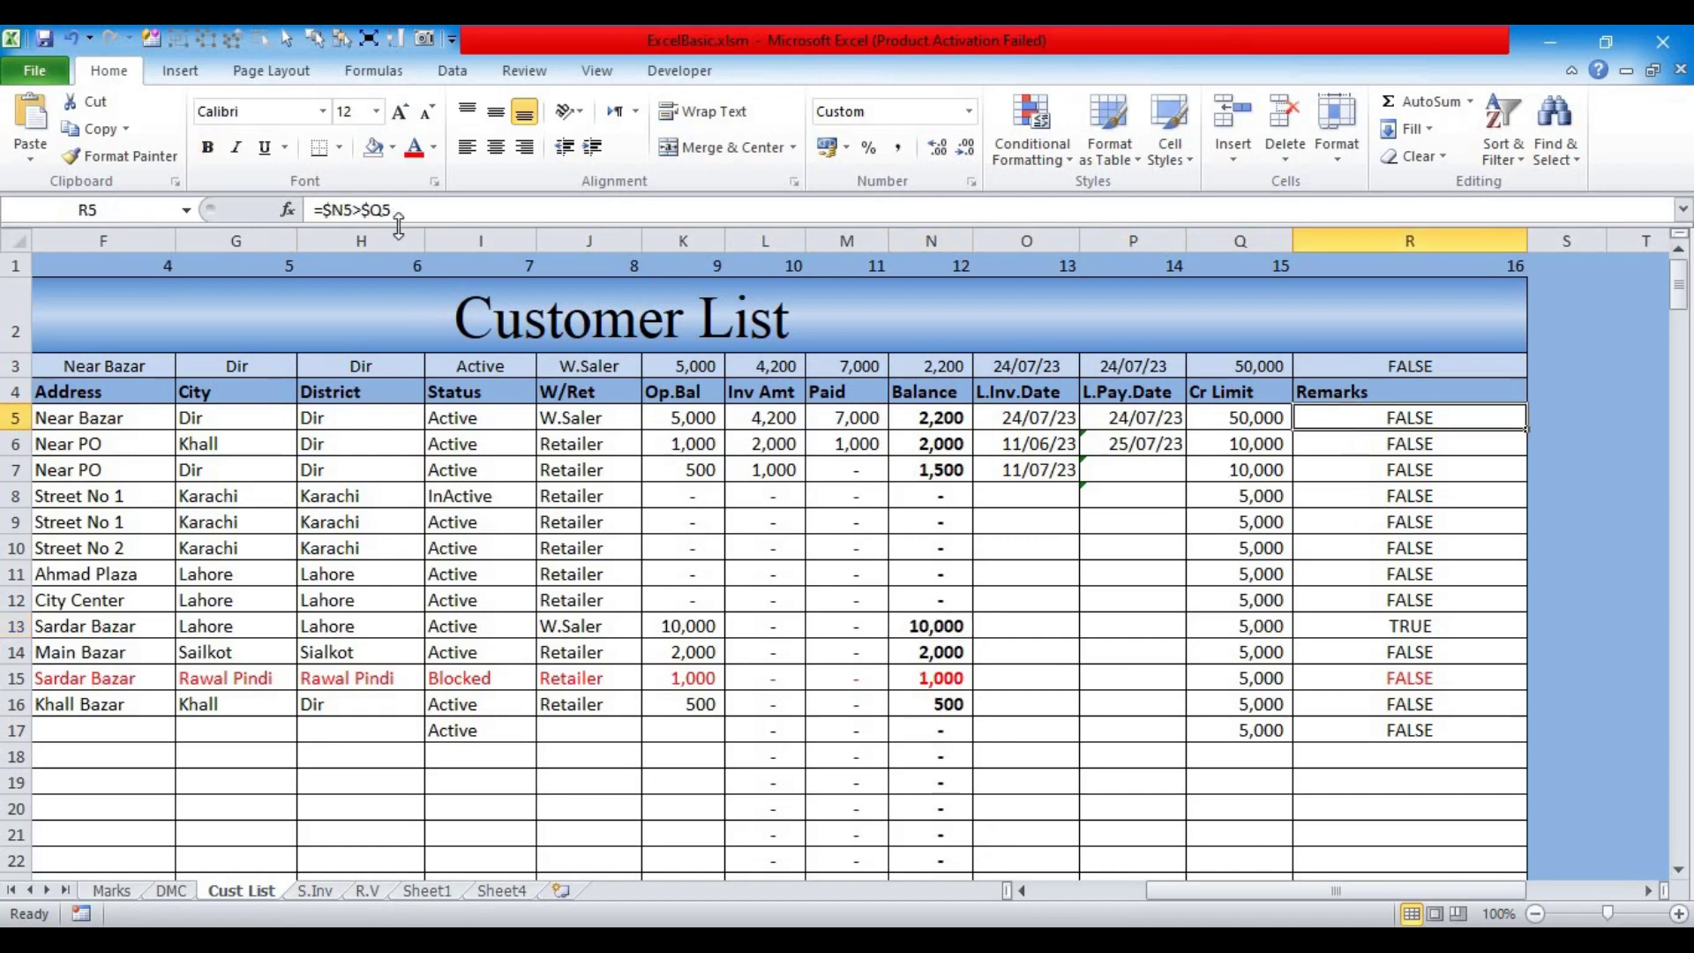
{"action": "left_click_drag", "start_coordinate": [395, 210], "coordinate": [243, 210]}
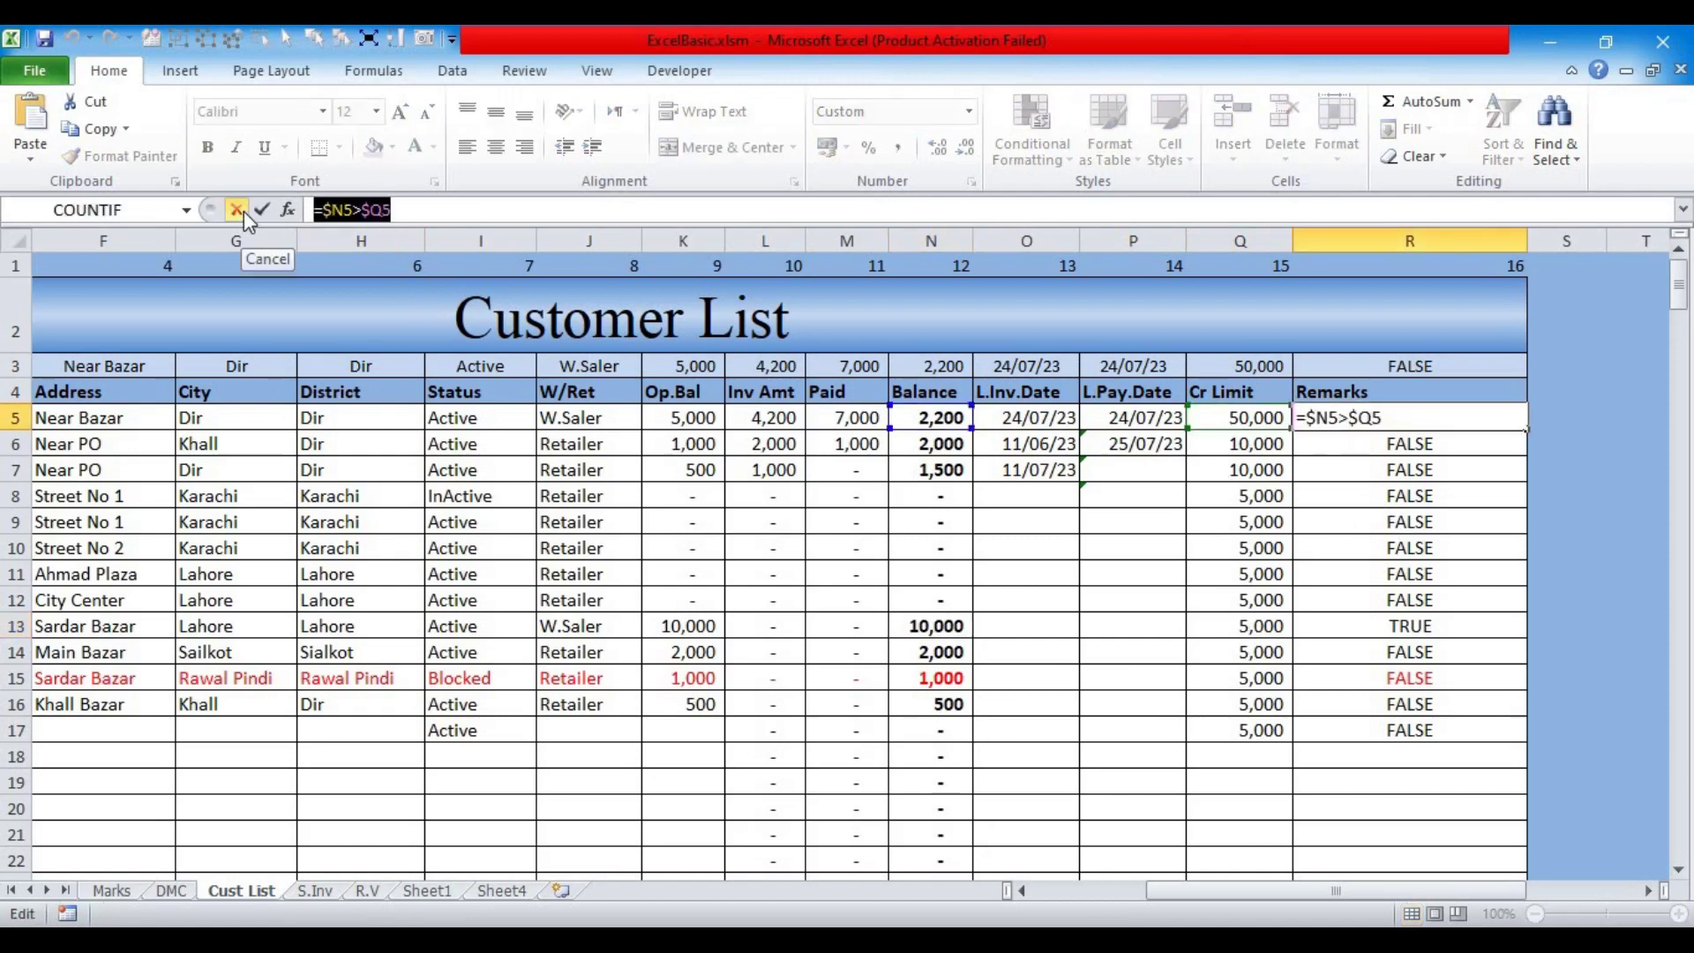
{"action": "left_click", "coordinate": [244, 210]}
{"action": "left_click_drag", "start_coordinate": [1324, 417], "coordinate": [1363, 756]}
{"action": "key", "text": "Delete"}
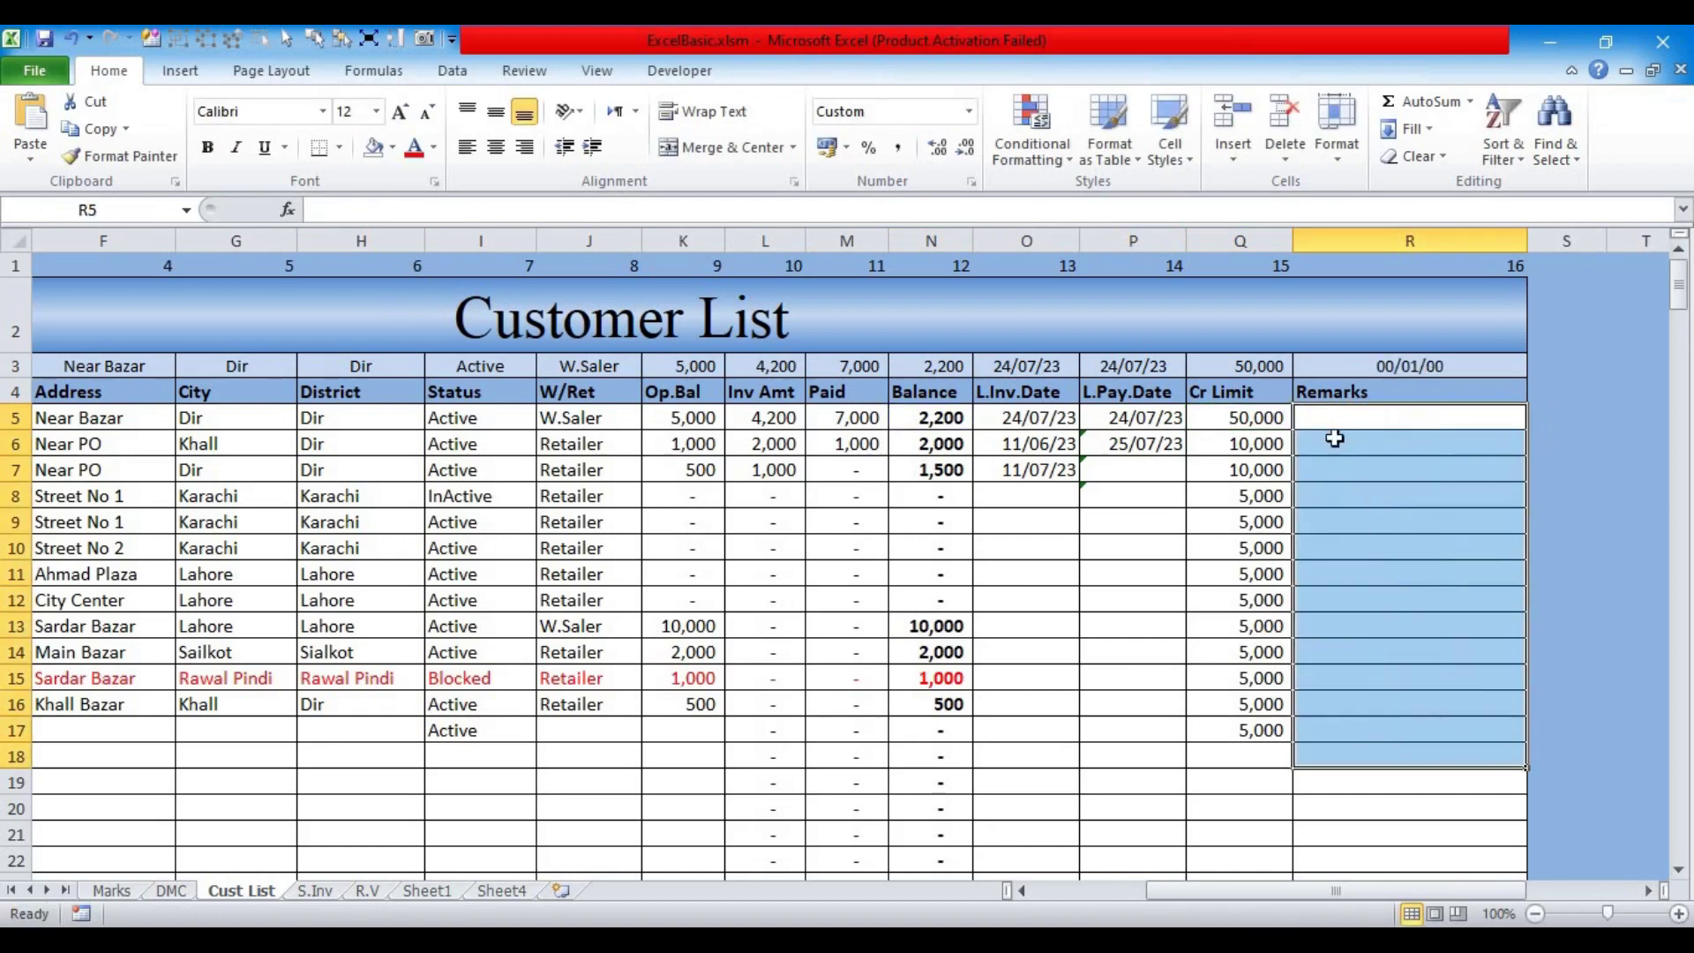
Step: Select the customer rows C5:R34 and open the Conditional Formatting menu
{"action": "left_click", "coordinate": [1334, 424]}
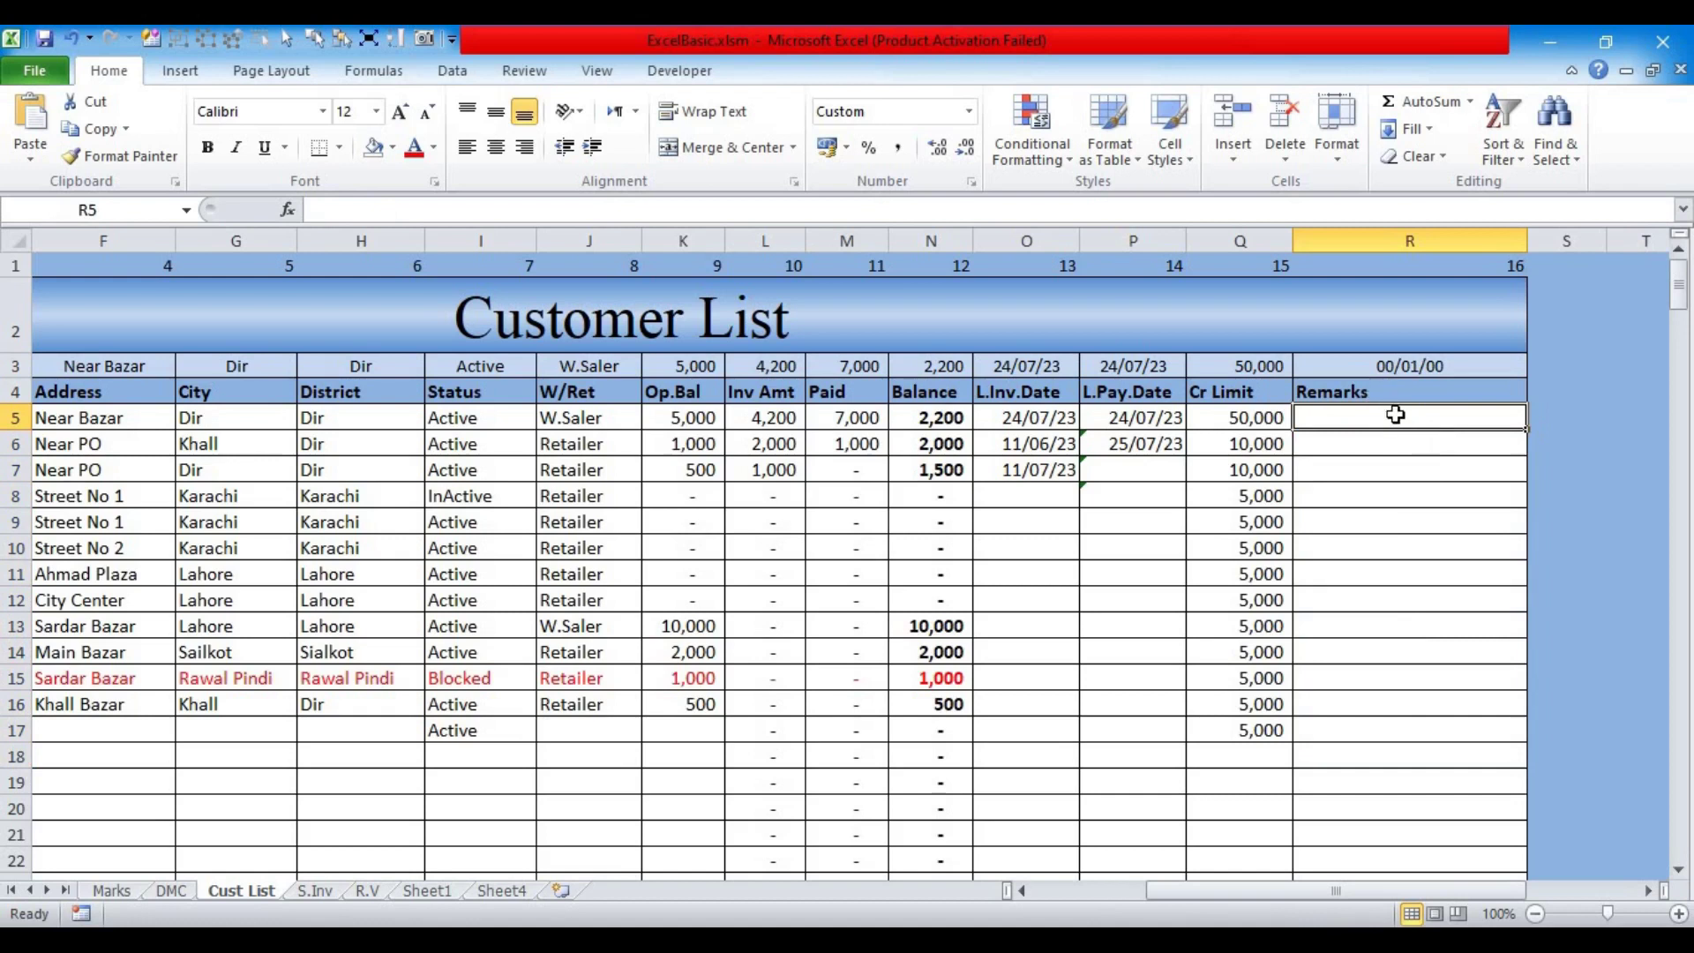
{"action": "key", "text": "shift+Left"}
{"action": "key", "text": "shift+Left"}
{"action": "key", "text": "shift+Left"}
{"action": "key", "text": "shift+Left"}
{"action": "key", "text": "shift+Left"}
{"action": "key", "text": "shift+Left"}
{"action": "key", "text": "shift+Left"}
{"action": "key", "text": "shift+Left"}
{"action": "key", "text": "shift+Left"}
{"action": "key", "text": "shift+Left"}
{"action": "key", "text": "shift+Left"}
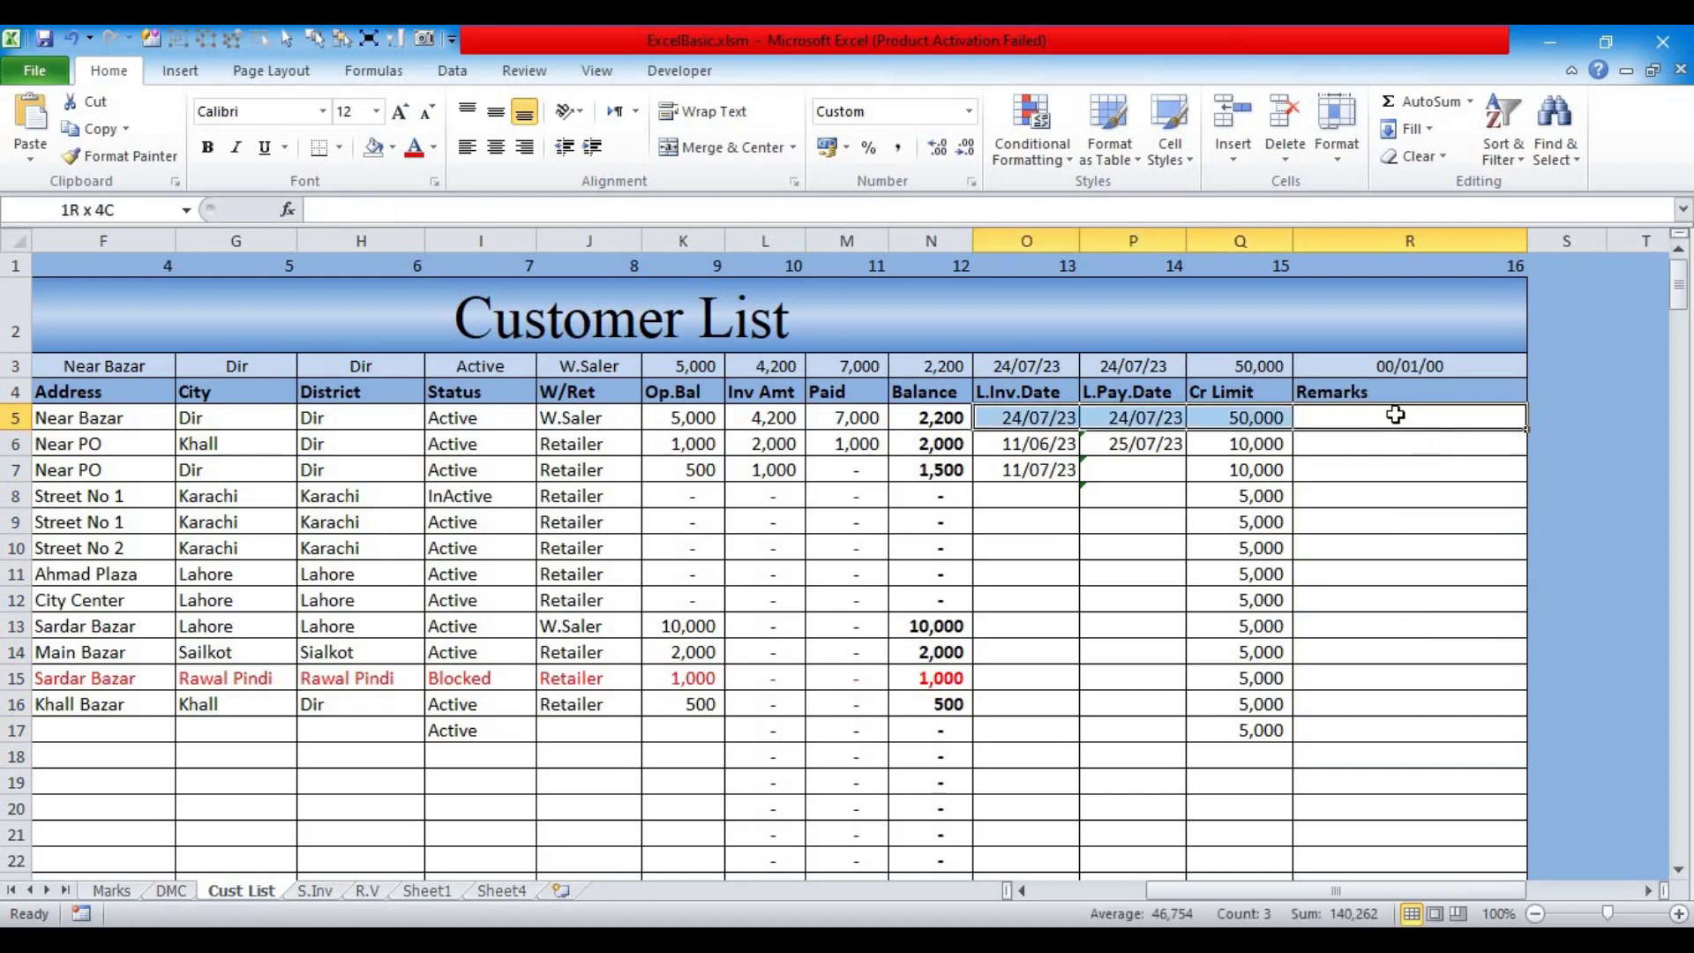
{"action": "key", "text": "shift+Left"}
{"action": "key", "text": "shift+Left"}
{"action": "key", "text": "shift+Left"}
{"action": "key", "text": "shift+Left"}
{"action": "key", "text": "shift+Left"}
{"action": "key", "text": "shift+Left"}
{"action": "key", "text": "shift+Right"}
{"action": "key", "text": "shift+Right"}
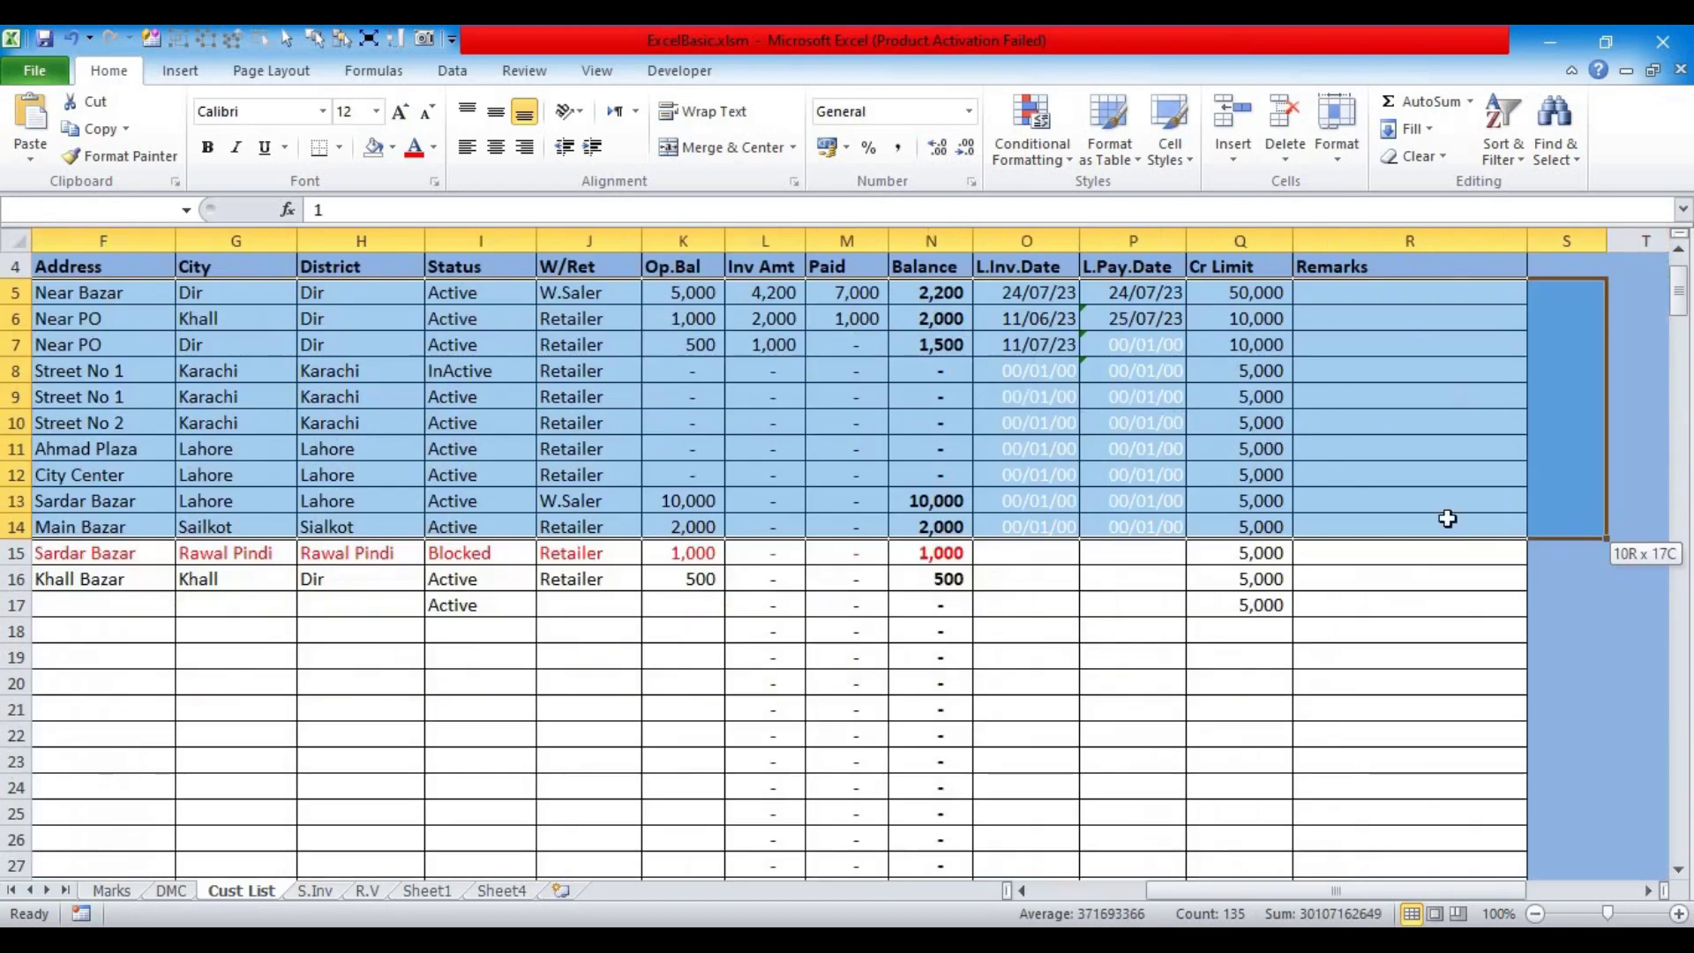
{"action": "left_click_drag", "start_coordinate": [1446, 518], "coordinate": [1036, 680]}
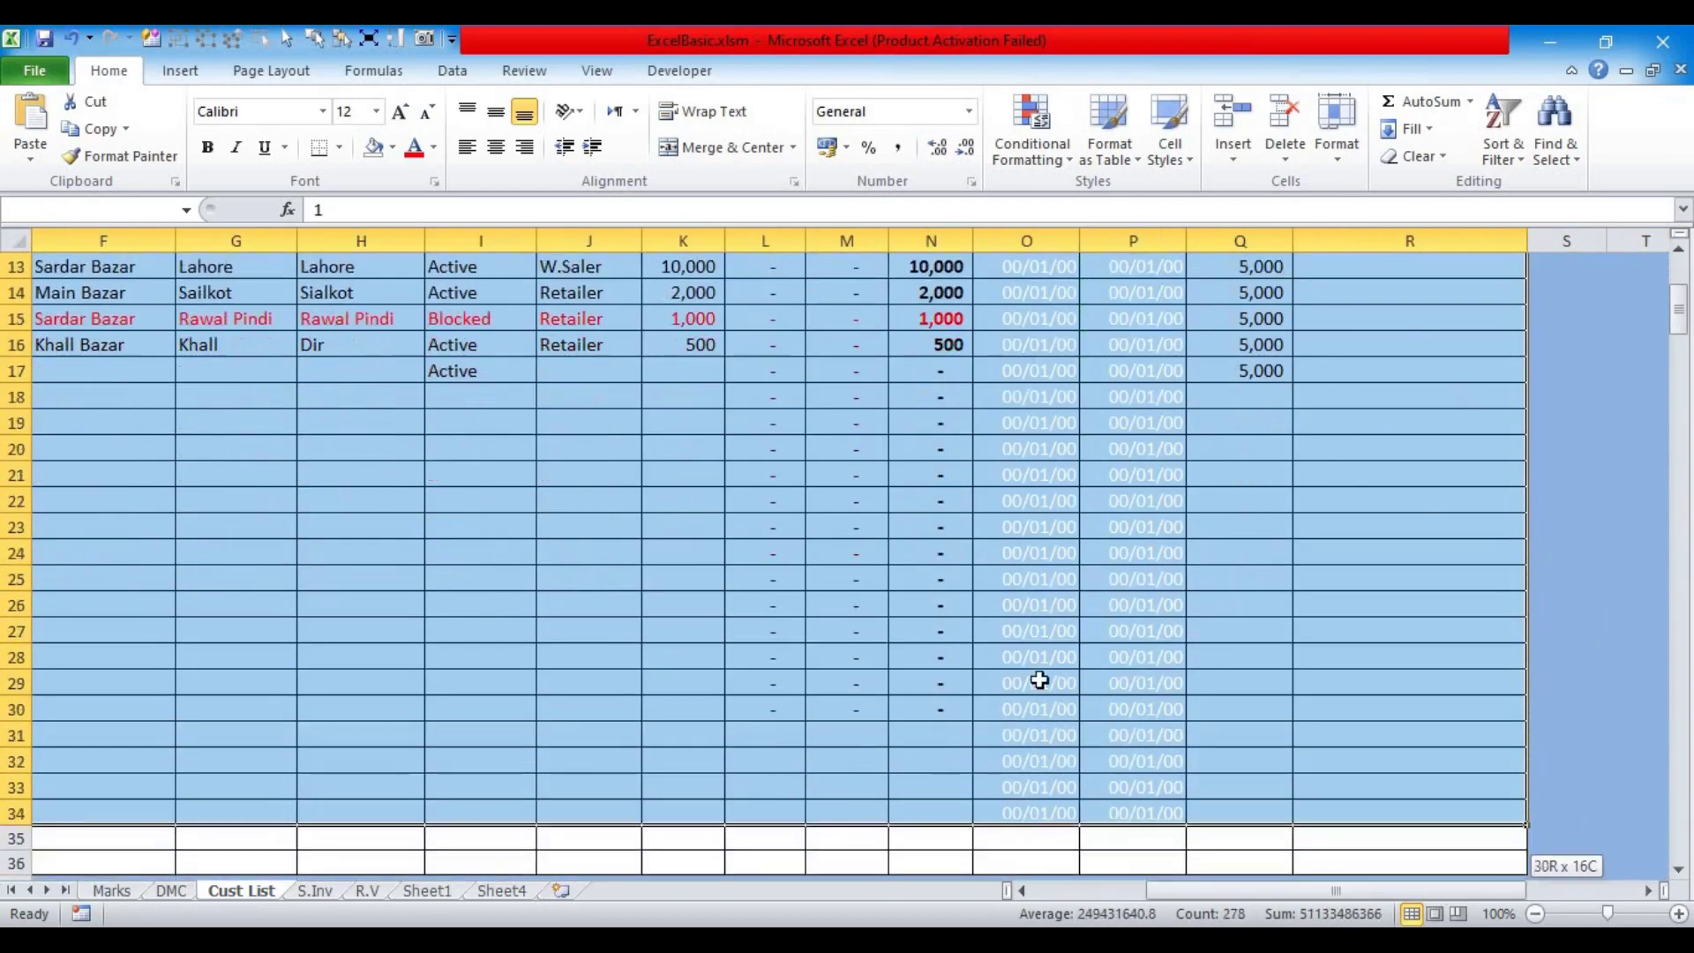
{"action": "scroll", "coordinate": [917, 545], "scroll_direction": "up", "scroll_amount": 4}
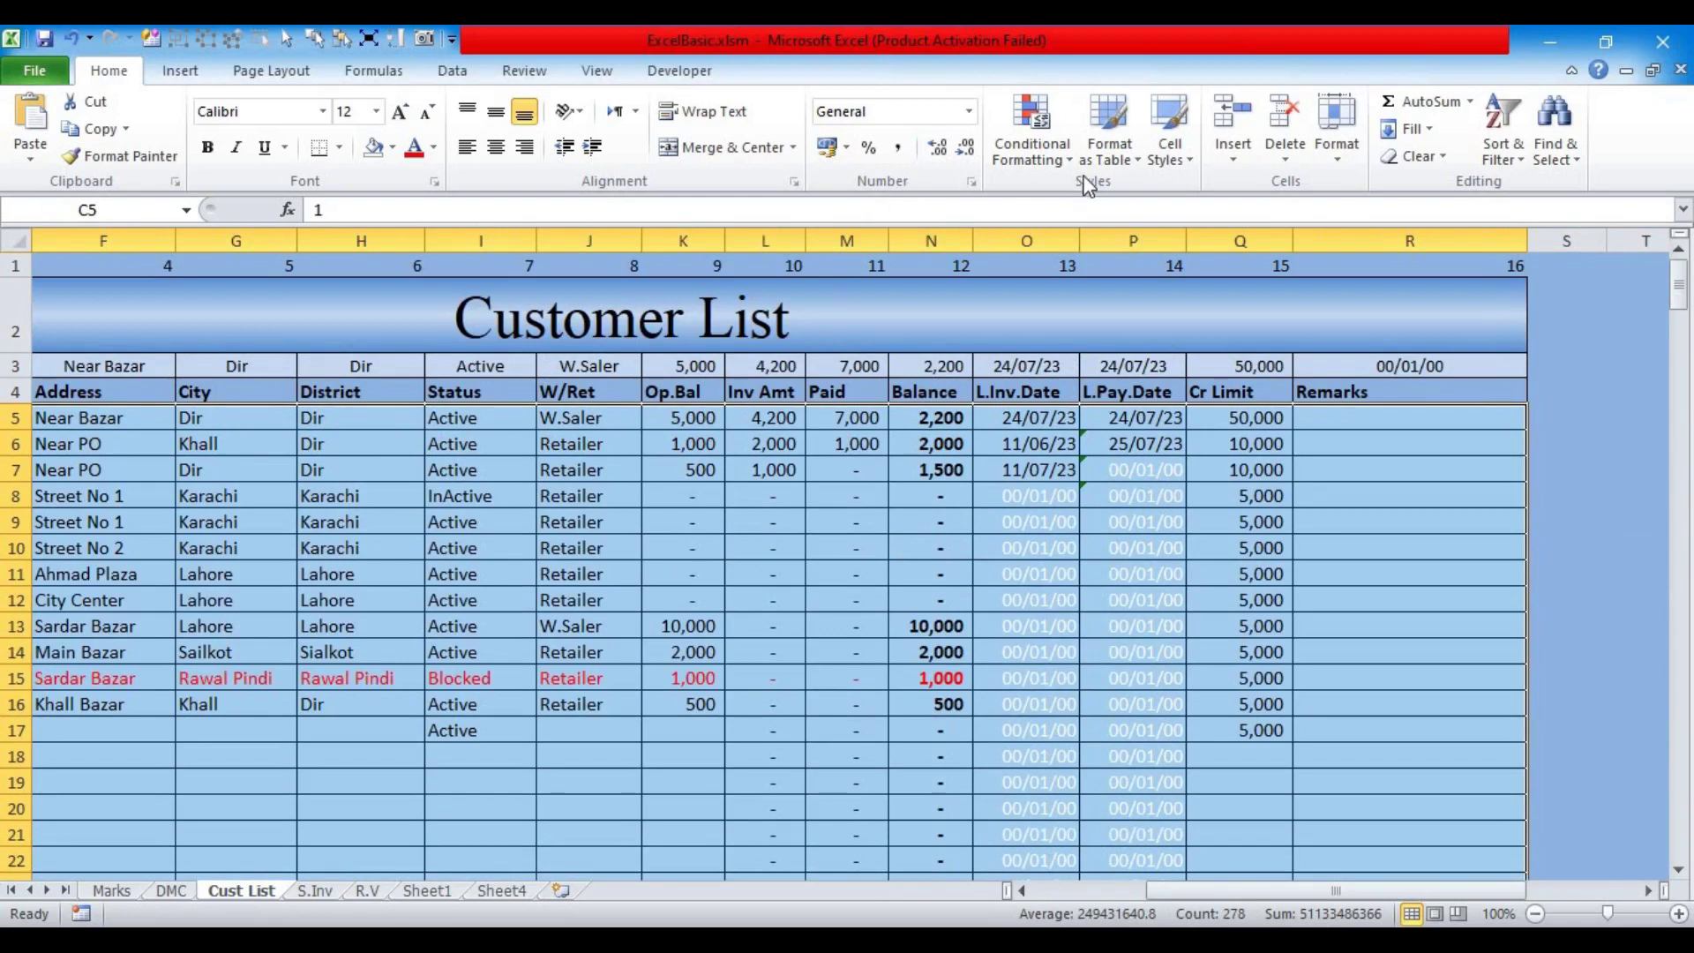
{"action": "left_click", "coordinate": [1031, 152]}
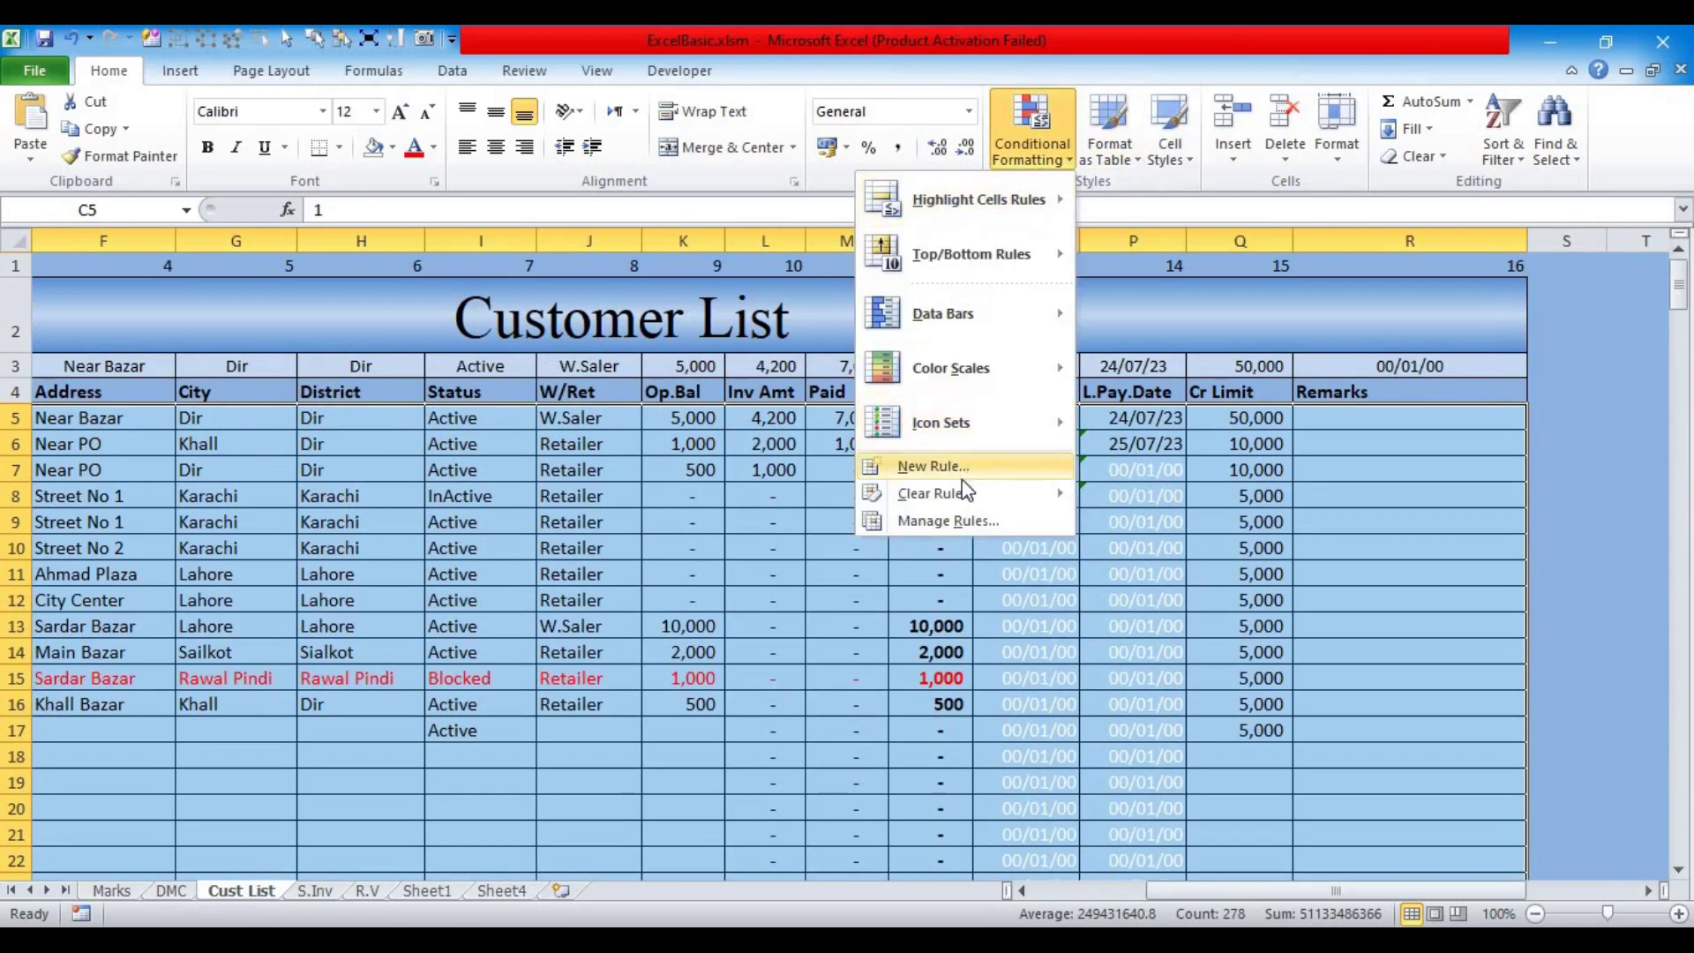
Step: Create a formula rule =$N5>$Q5 that sets the font colour to red
{"action": "left_click", "coordinate": [935, 466]}
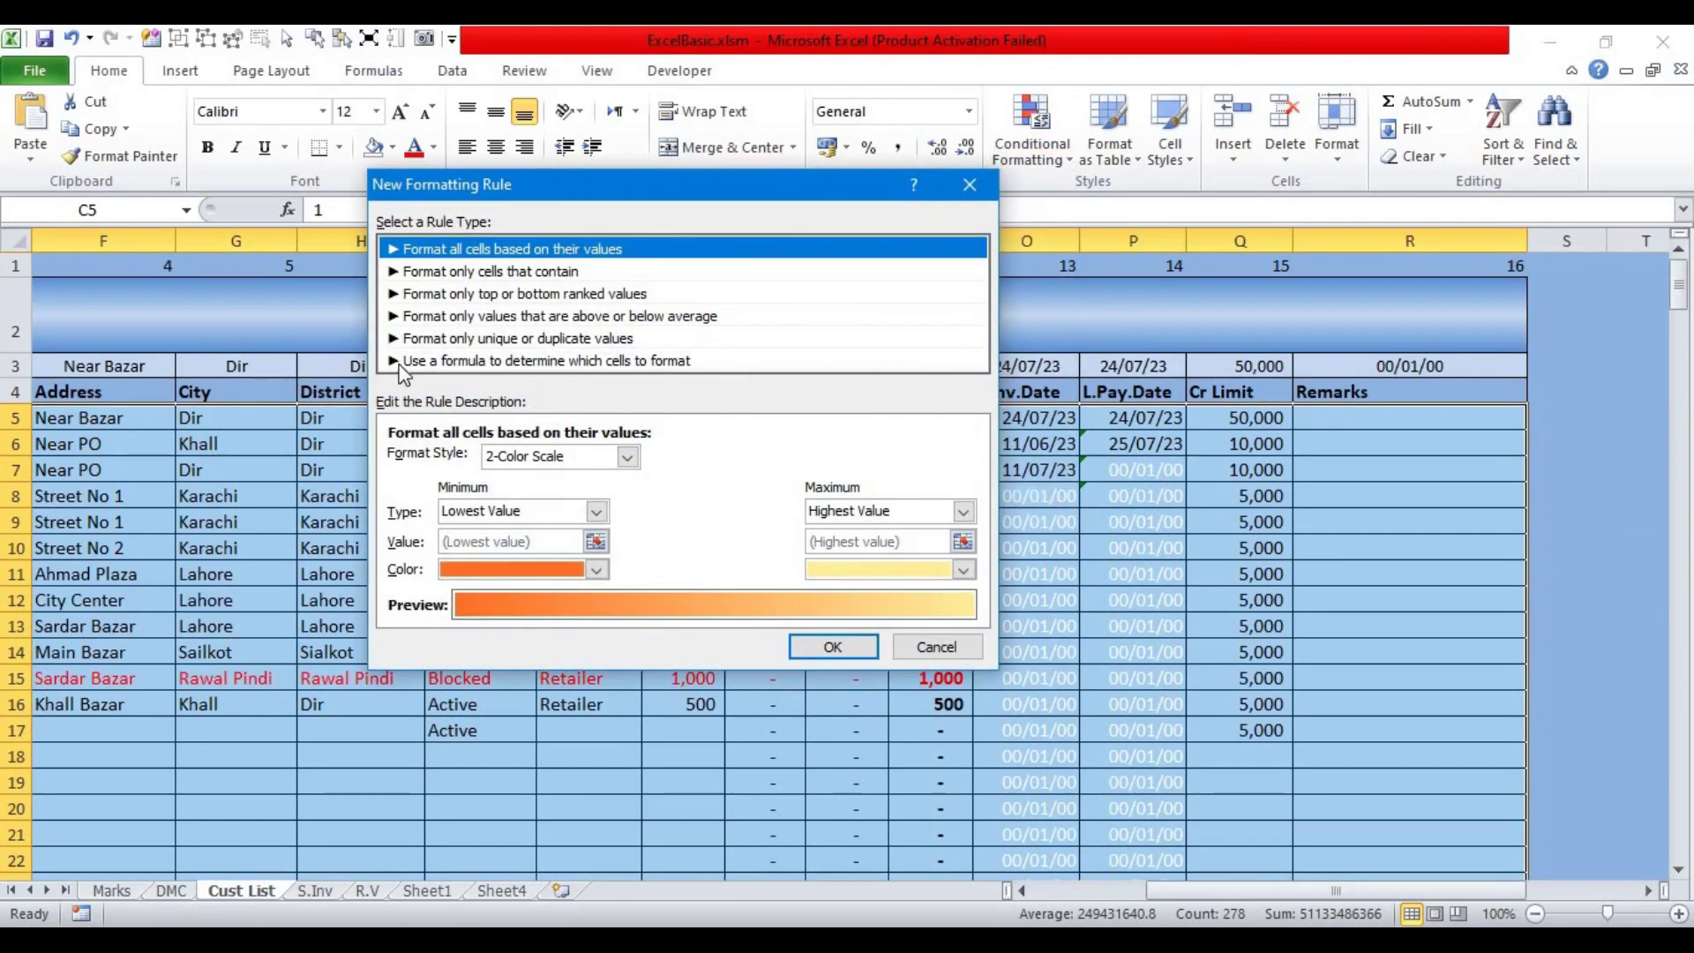
{"action": "left_click", "coordinate": [465, 363]}
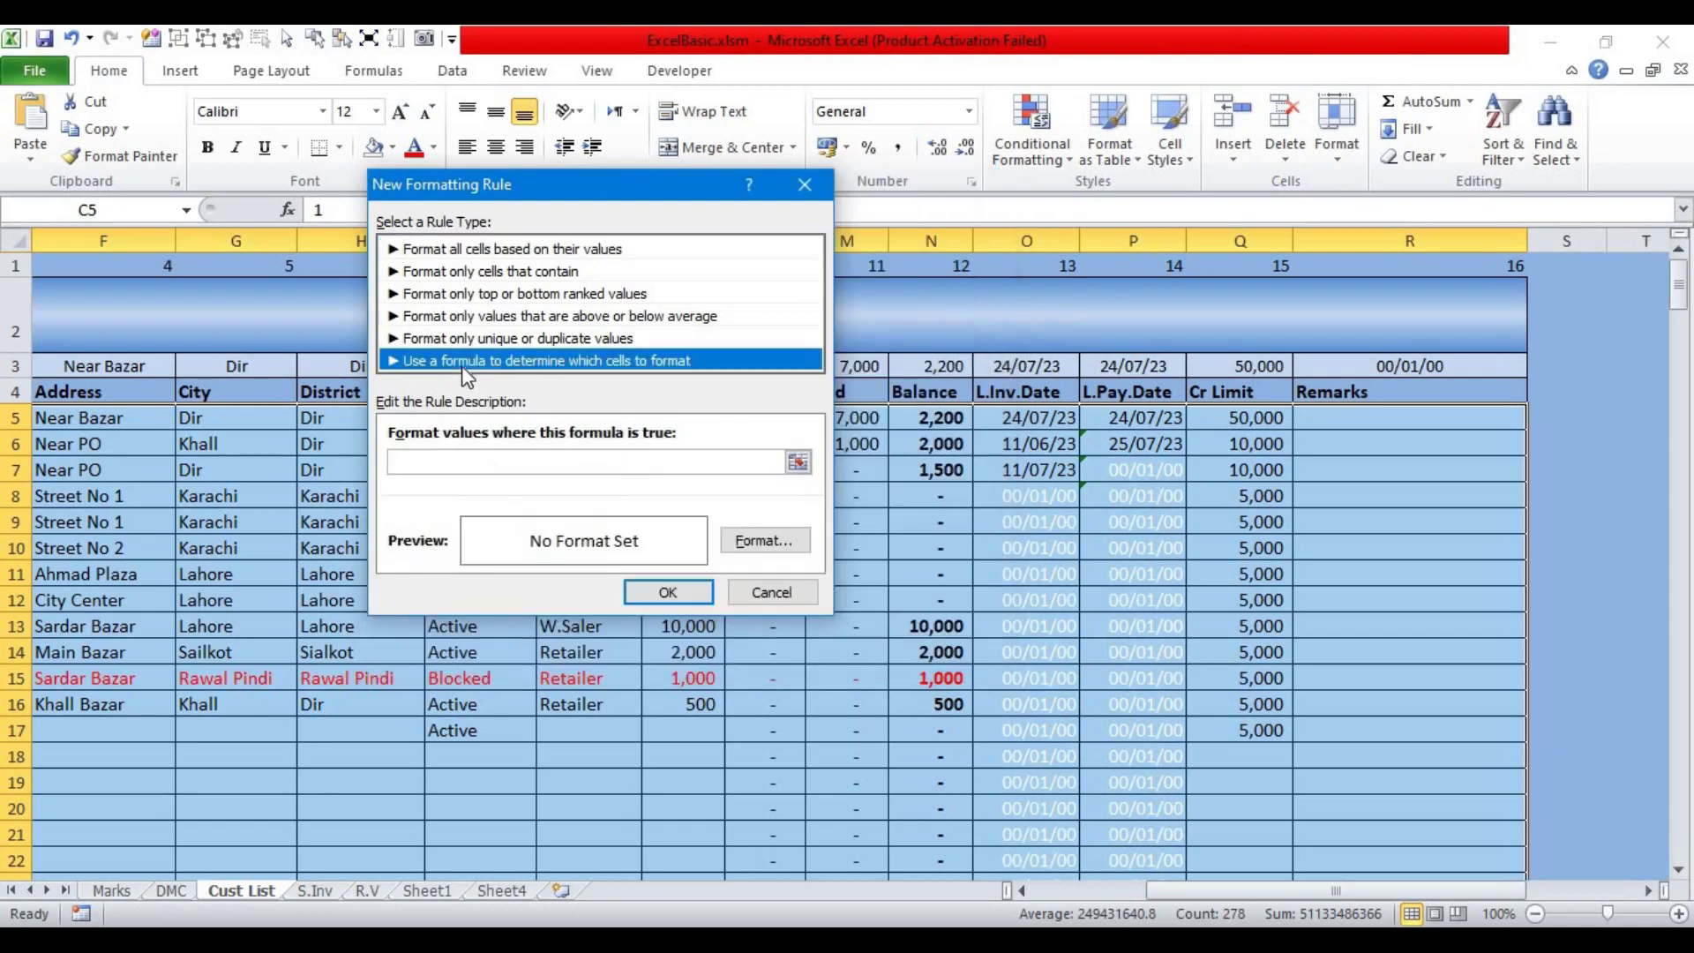
{"action": "left_click", "coordinate": [436, 460]}
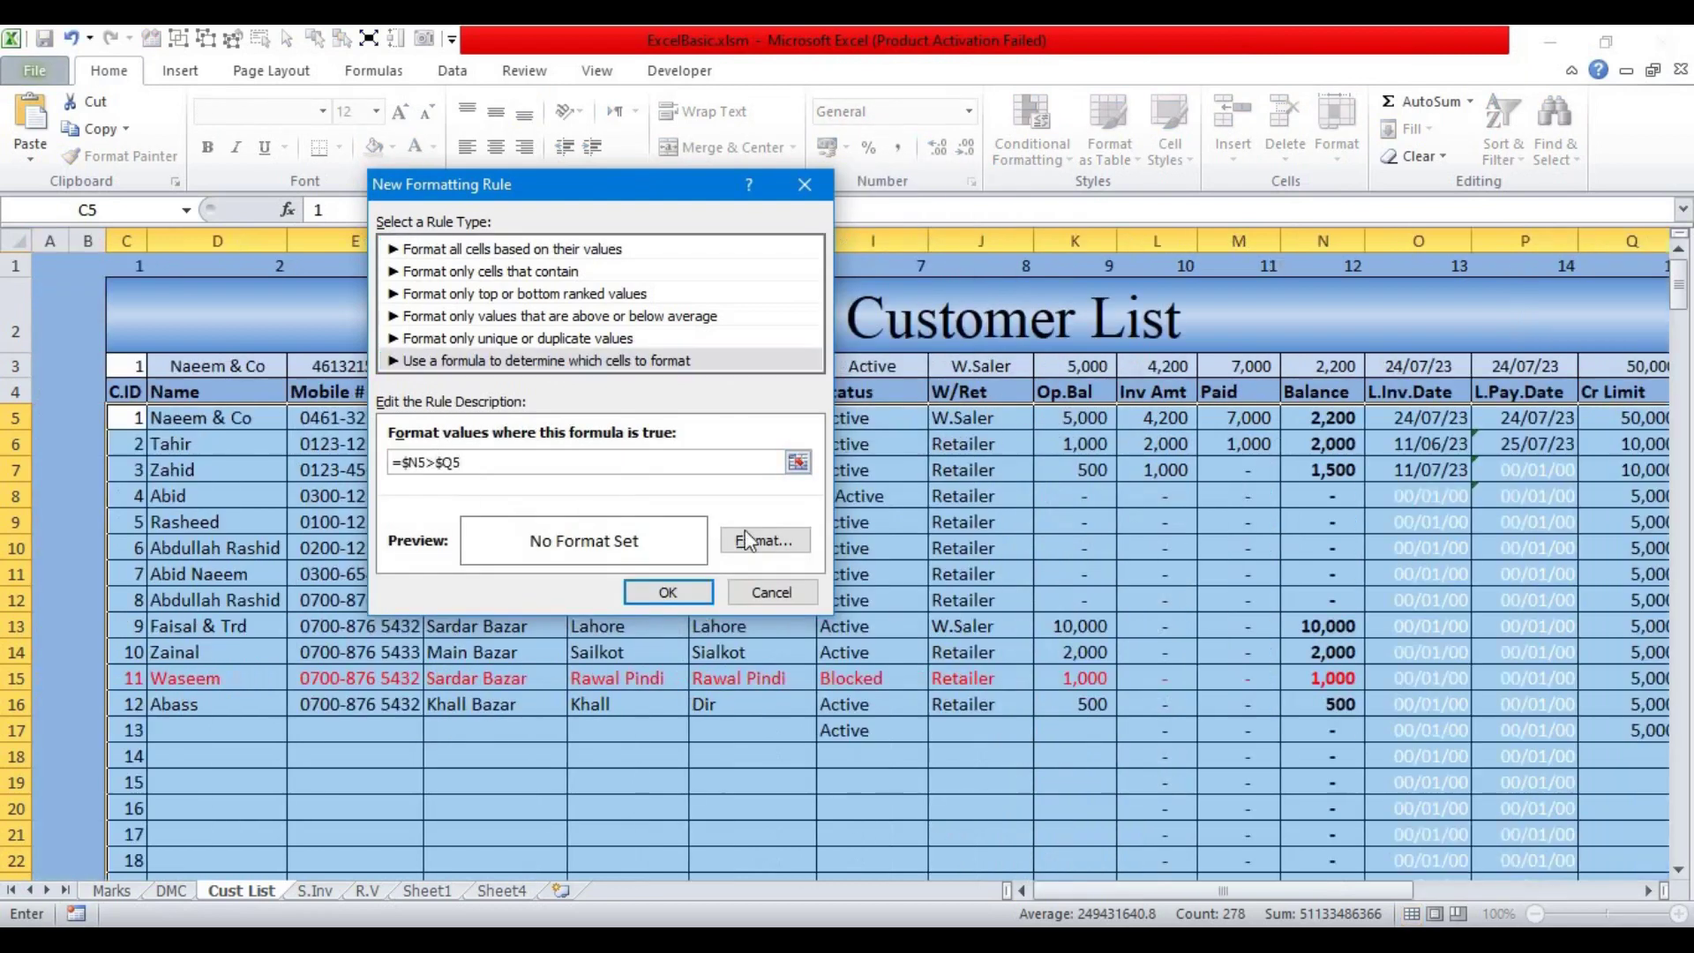
{"action": "left_click", "coordinate": [765, 540]}
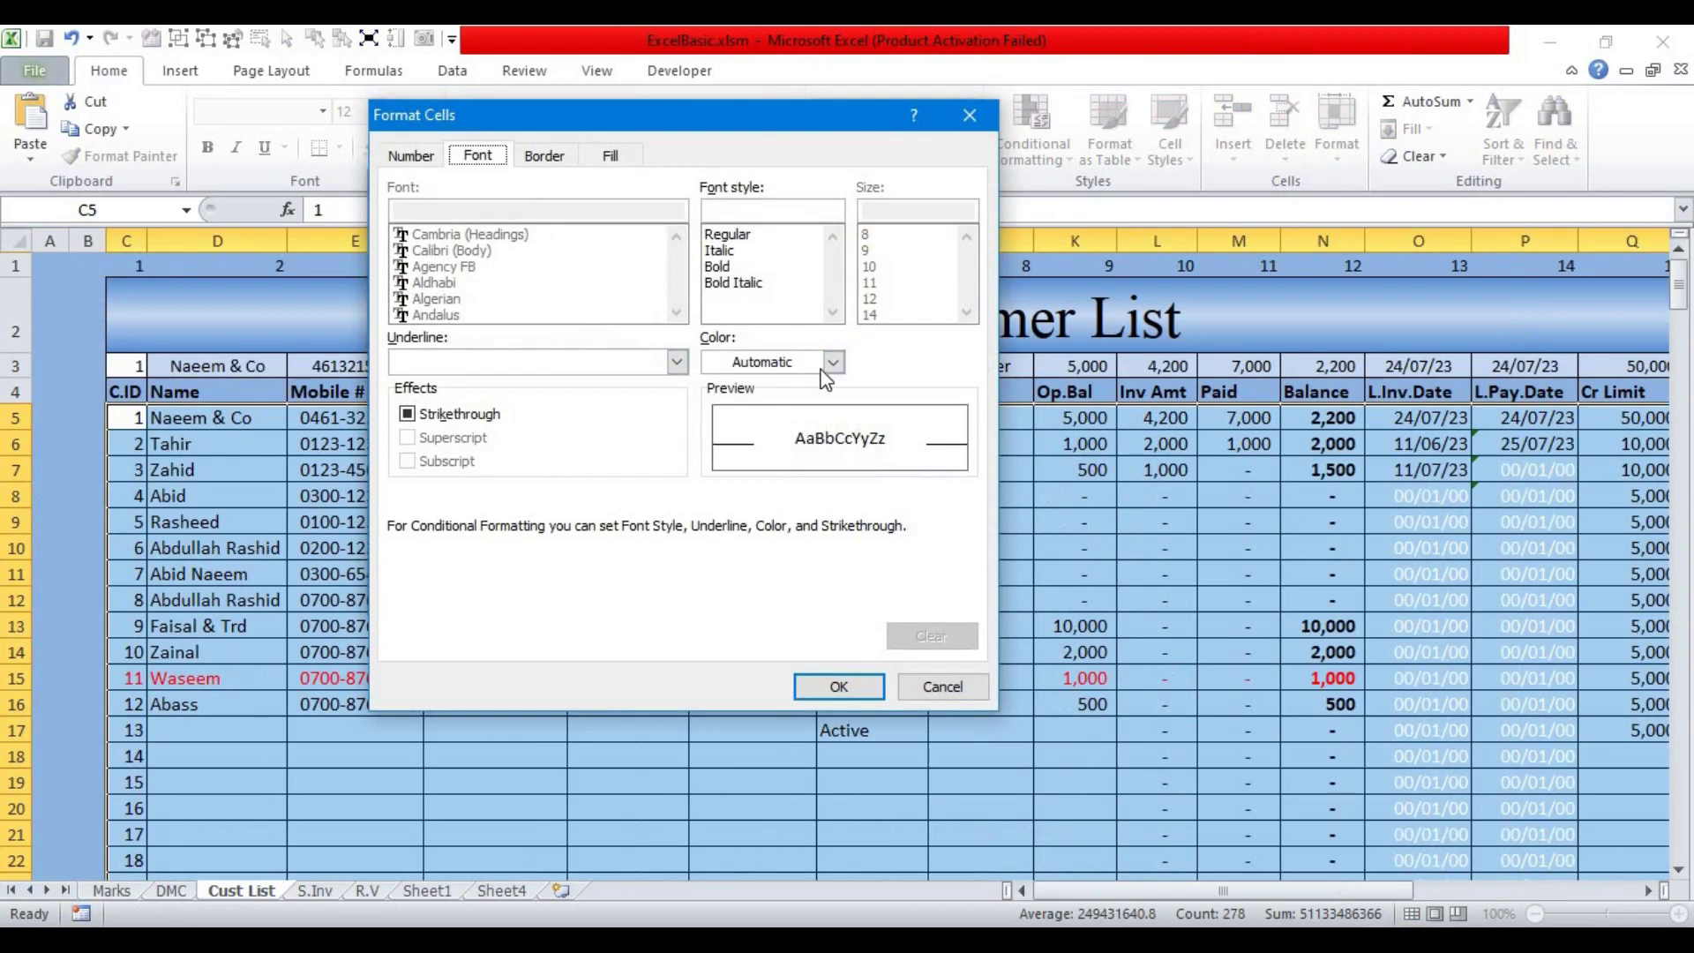
{"action": "left_click", "coordinate": [833, 361]}
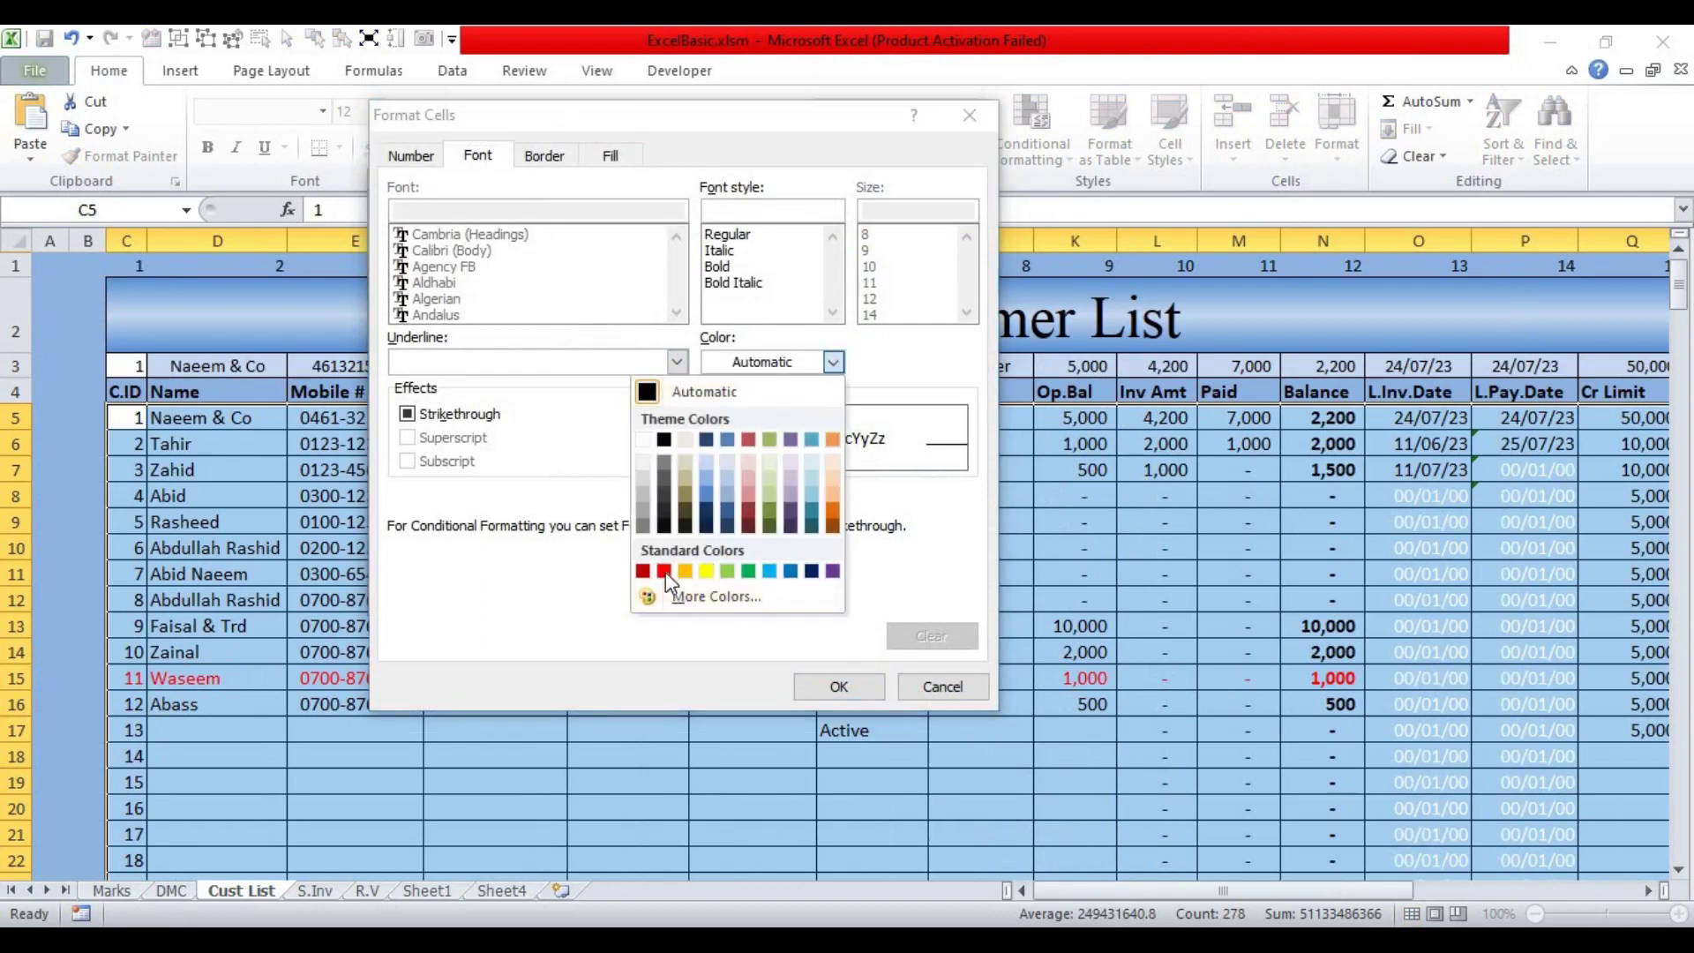
{"action": "left_click", "coordinate": [663, 571]}
{"action": "left_click", "coordinate": [835, 689]}
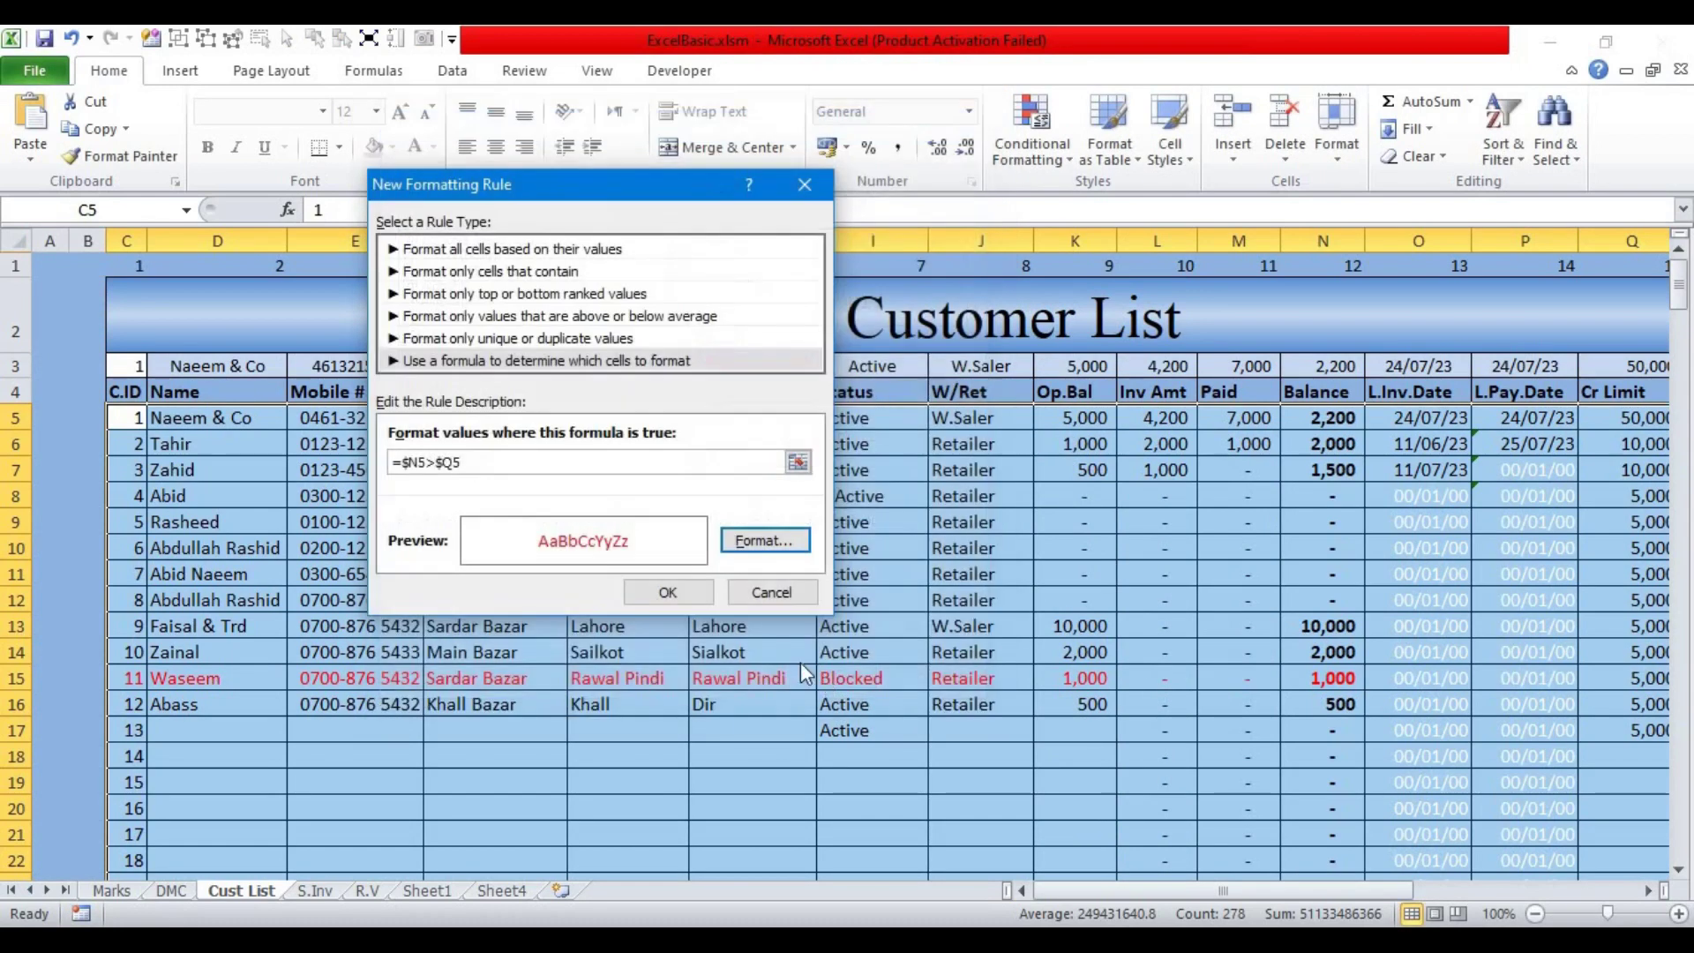
{"action": "left_click", "coordinate": [674, 596]}
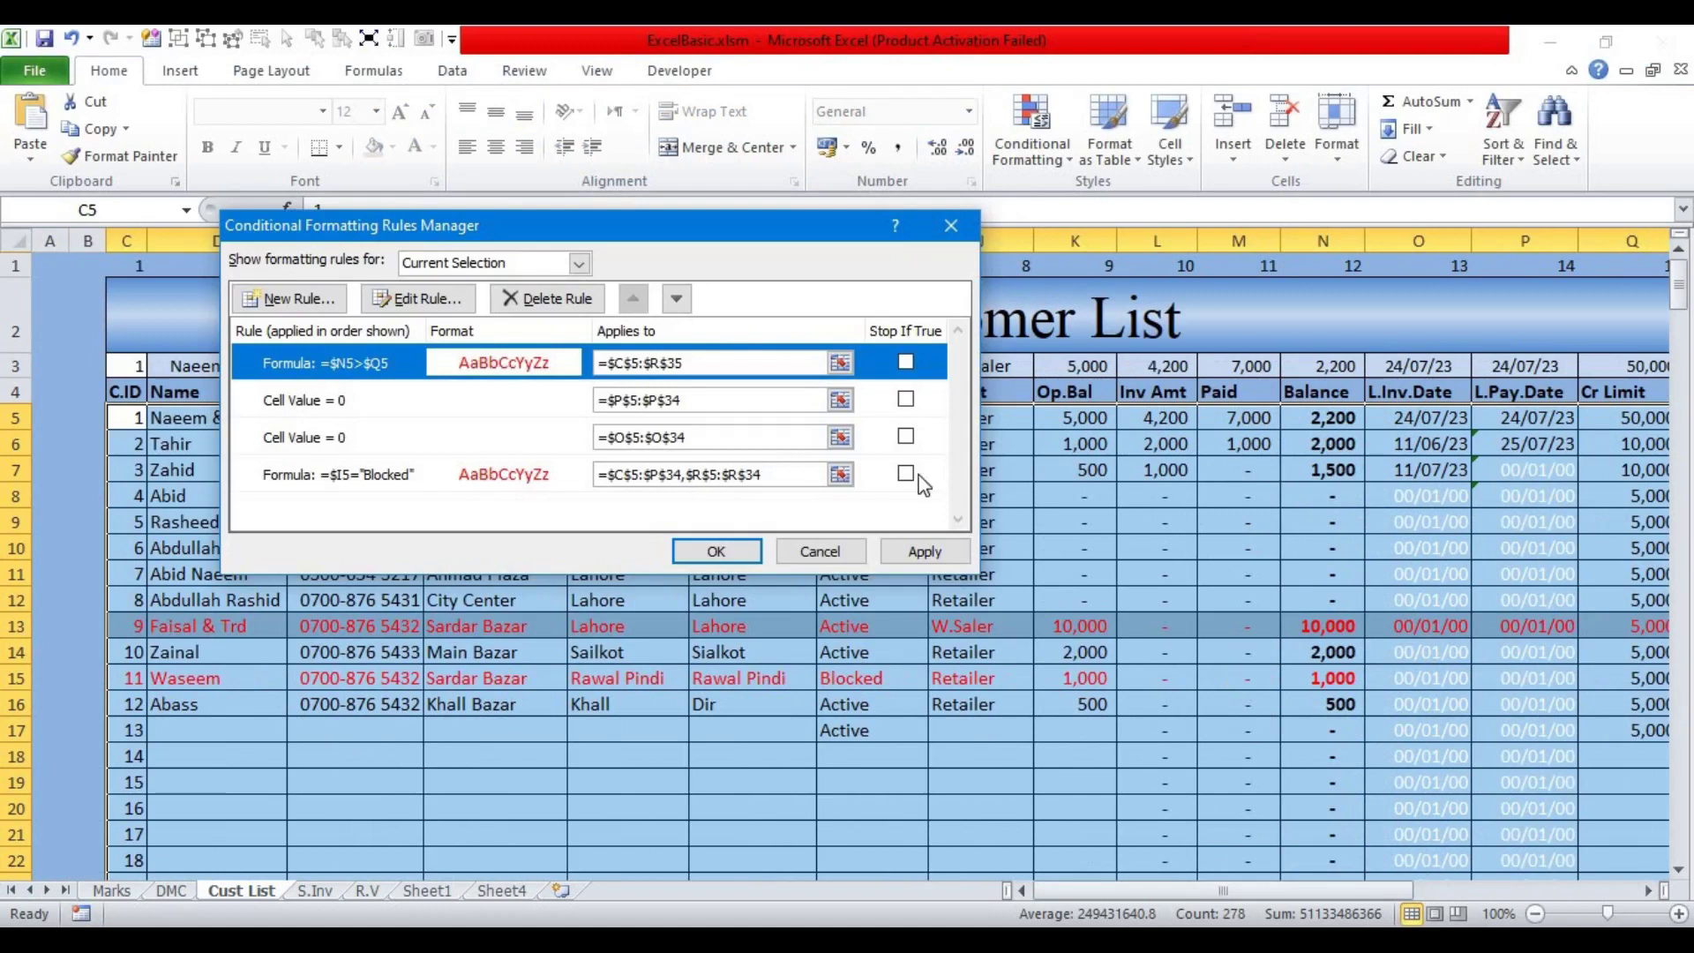
Step: Move the new rule to the bottom of the rule order and apply it
{"action": "left_click_drag", "start_coordinate": [776, 225], "coordinate": [932, 152]}
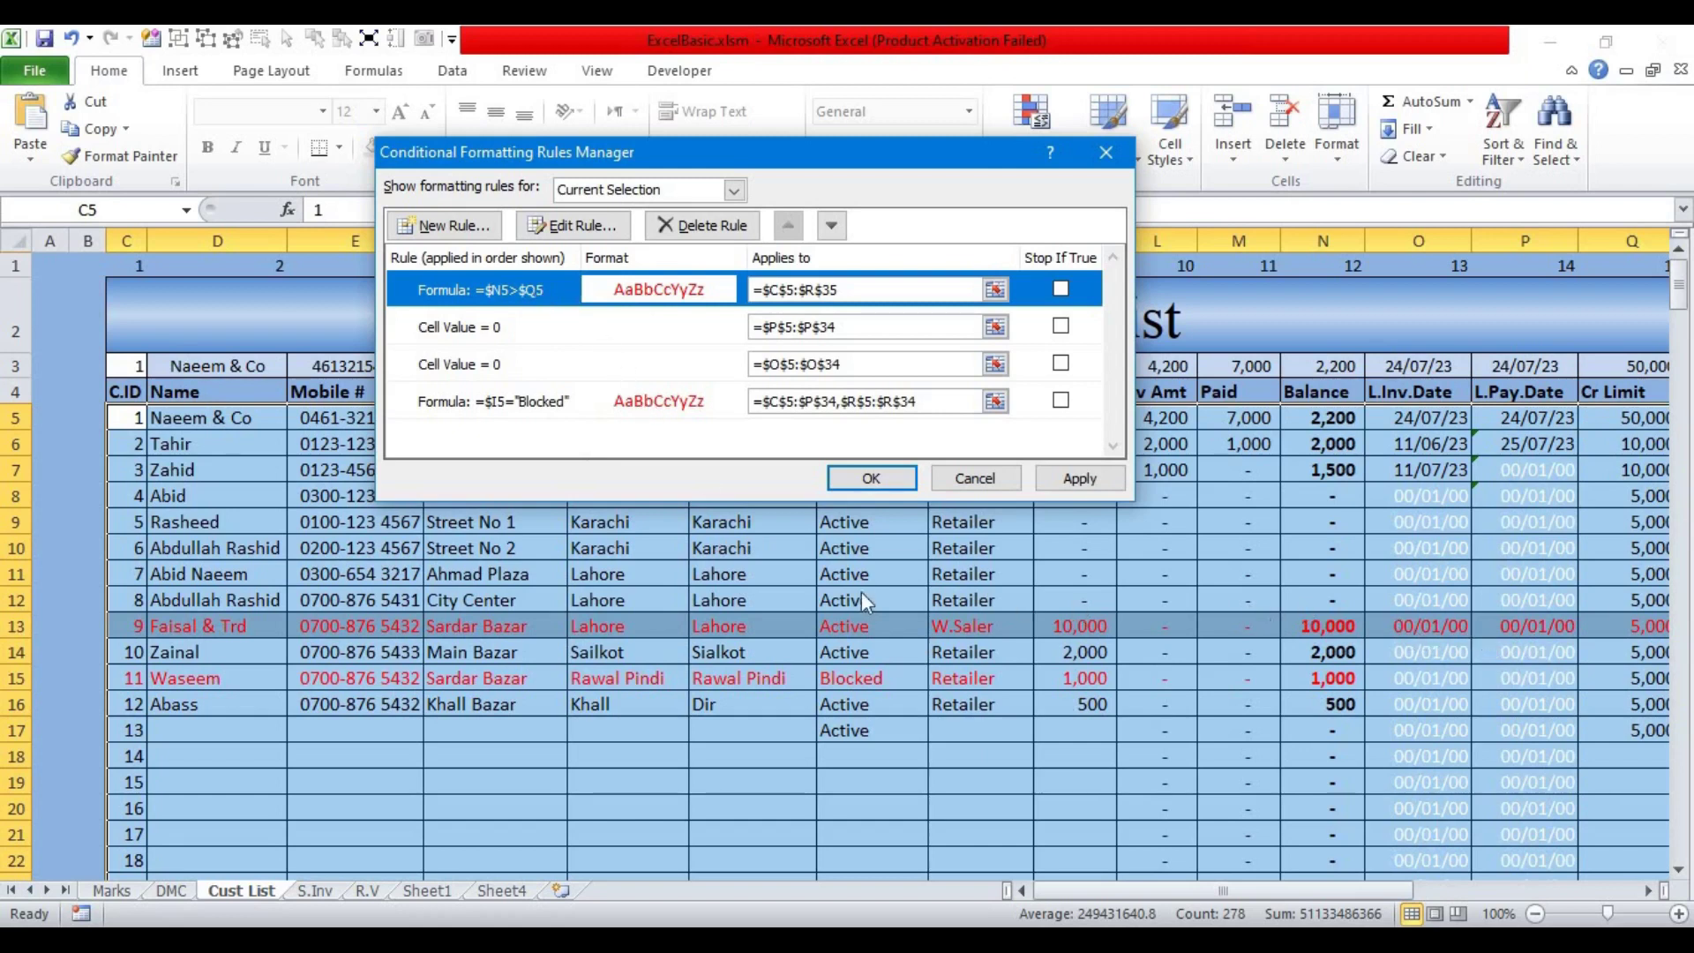
{"action": "left_click", "coordinate": [829, 229]}
{"action": "left_click", "coordinate": [830, 230]}
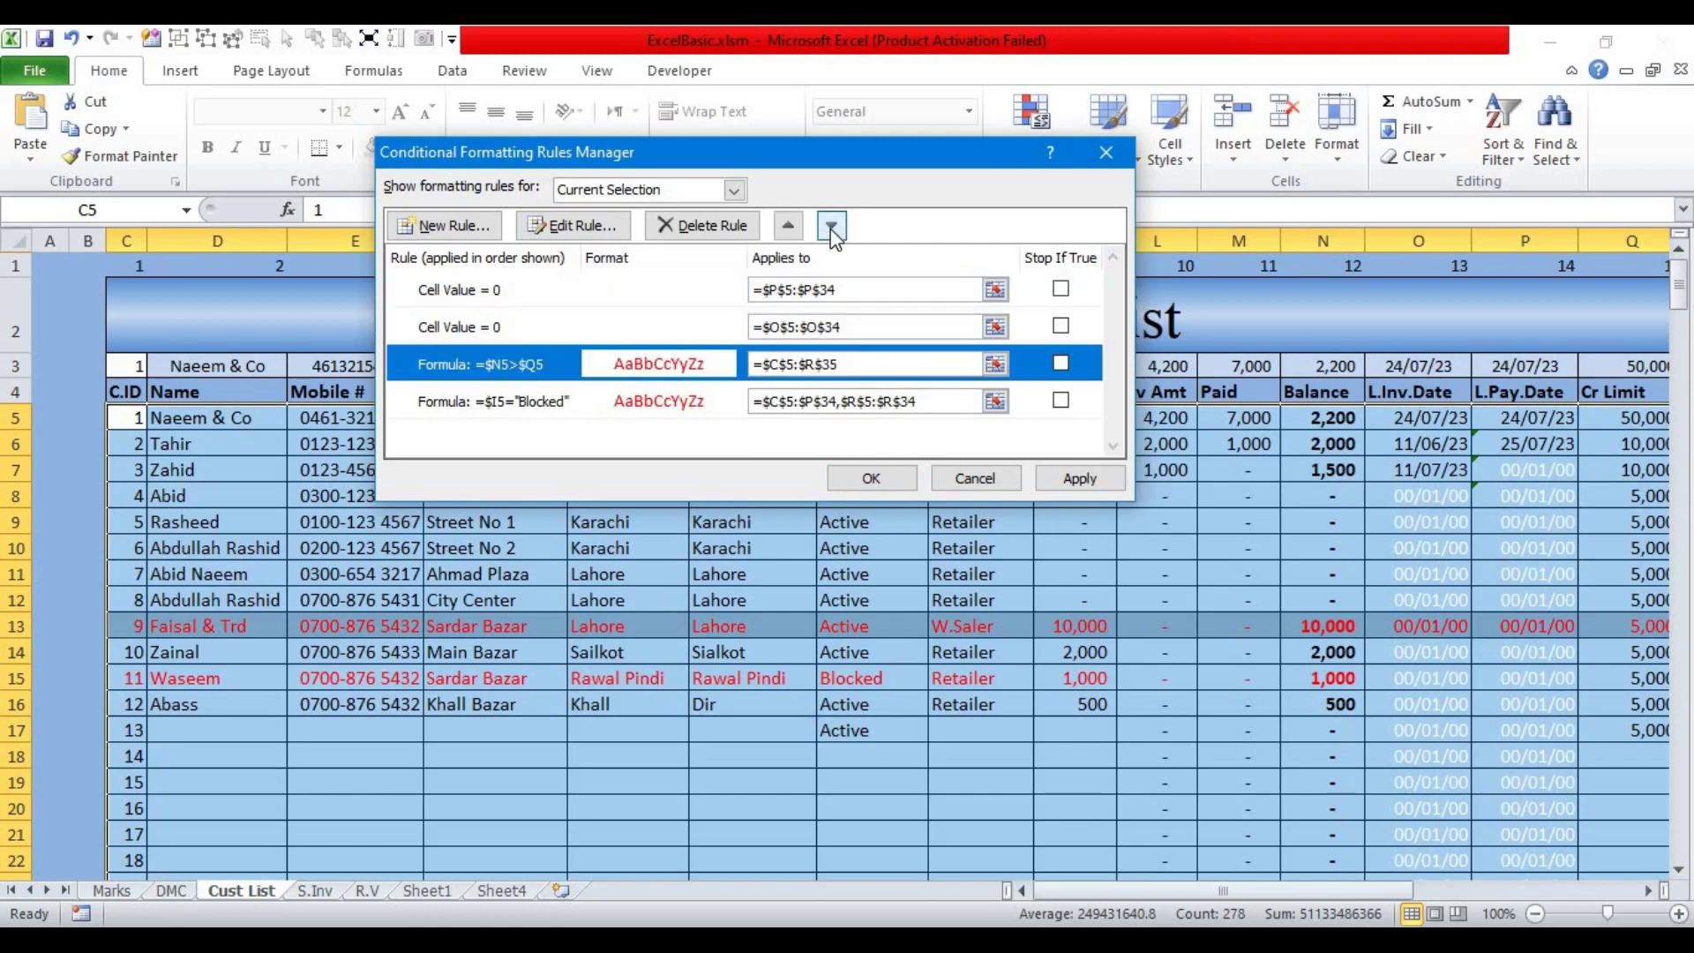
{"action": "left_click", "coordinate": [832, 227]}
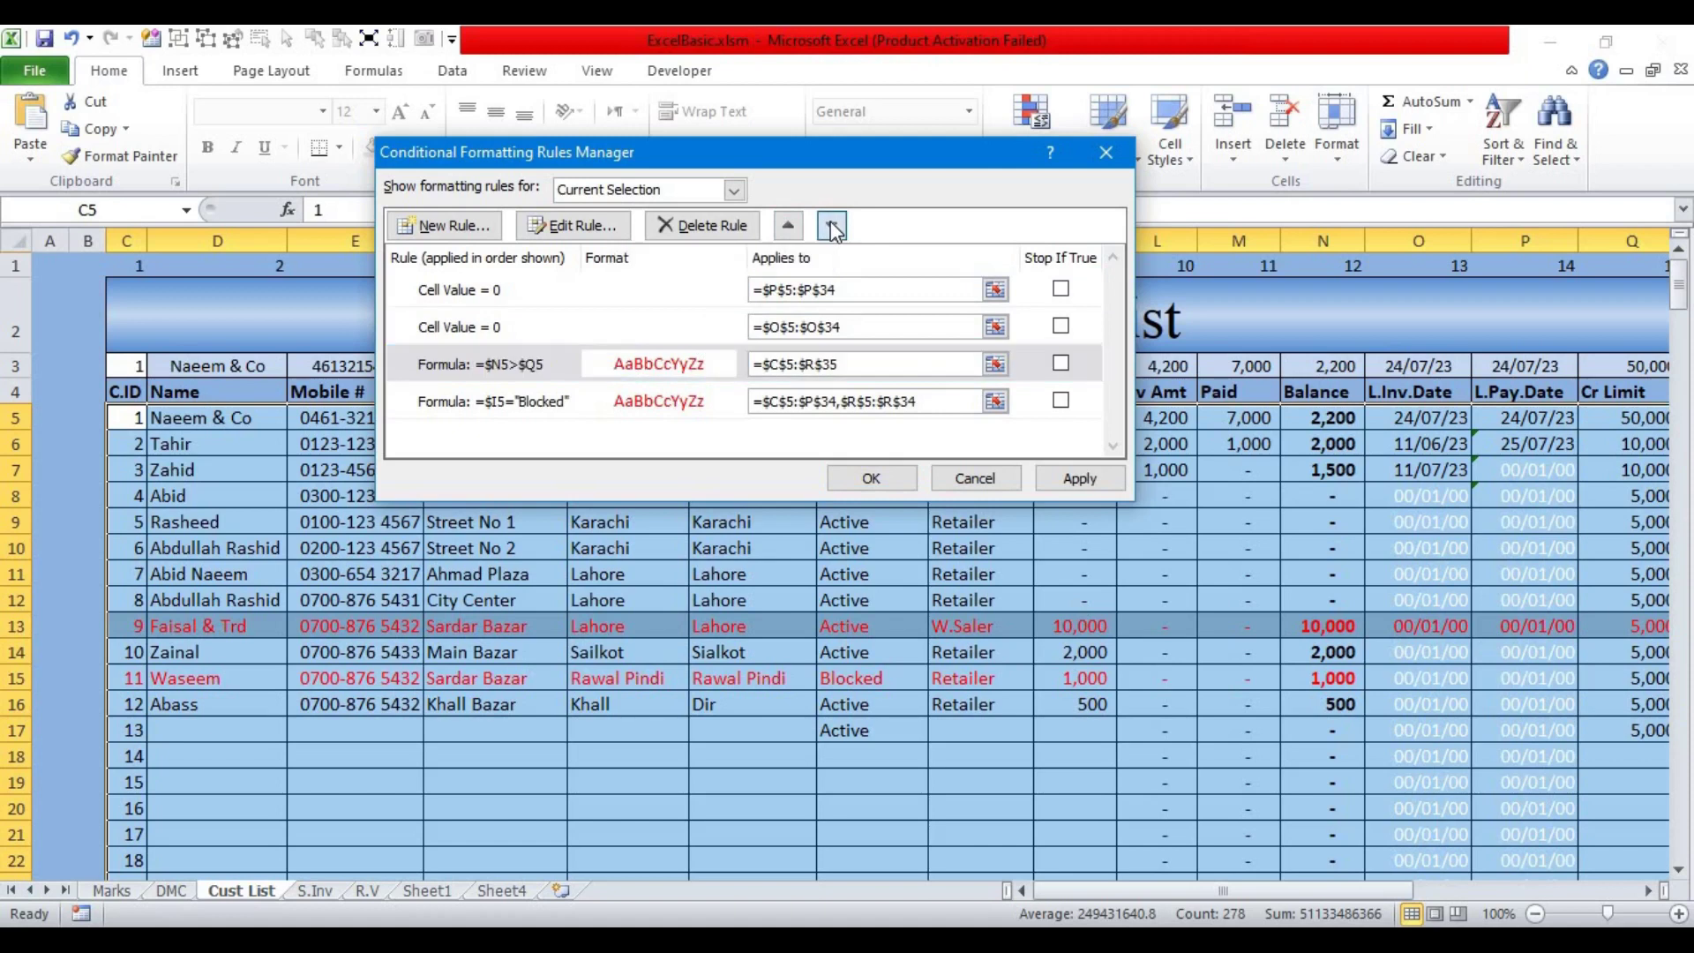
{"action": "left_click", "coordinate": [1079, 478]}
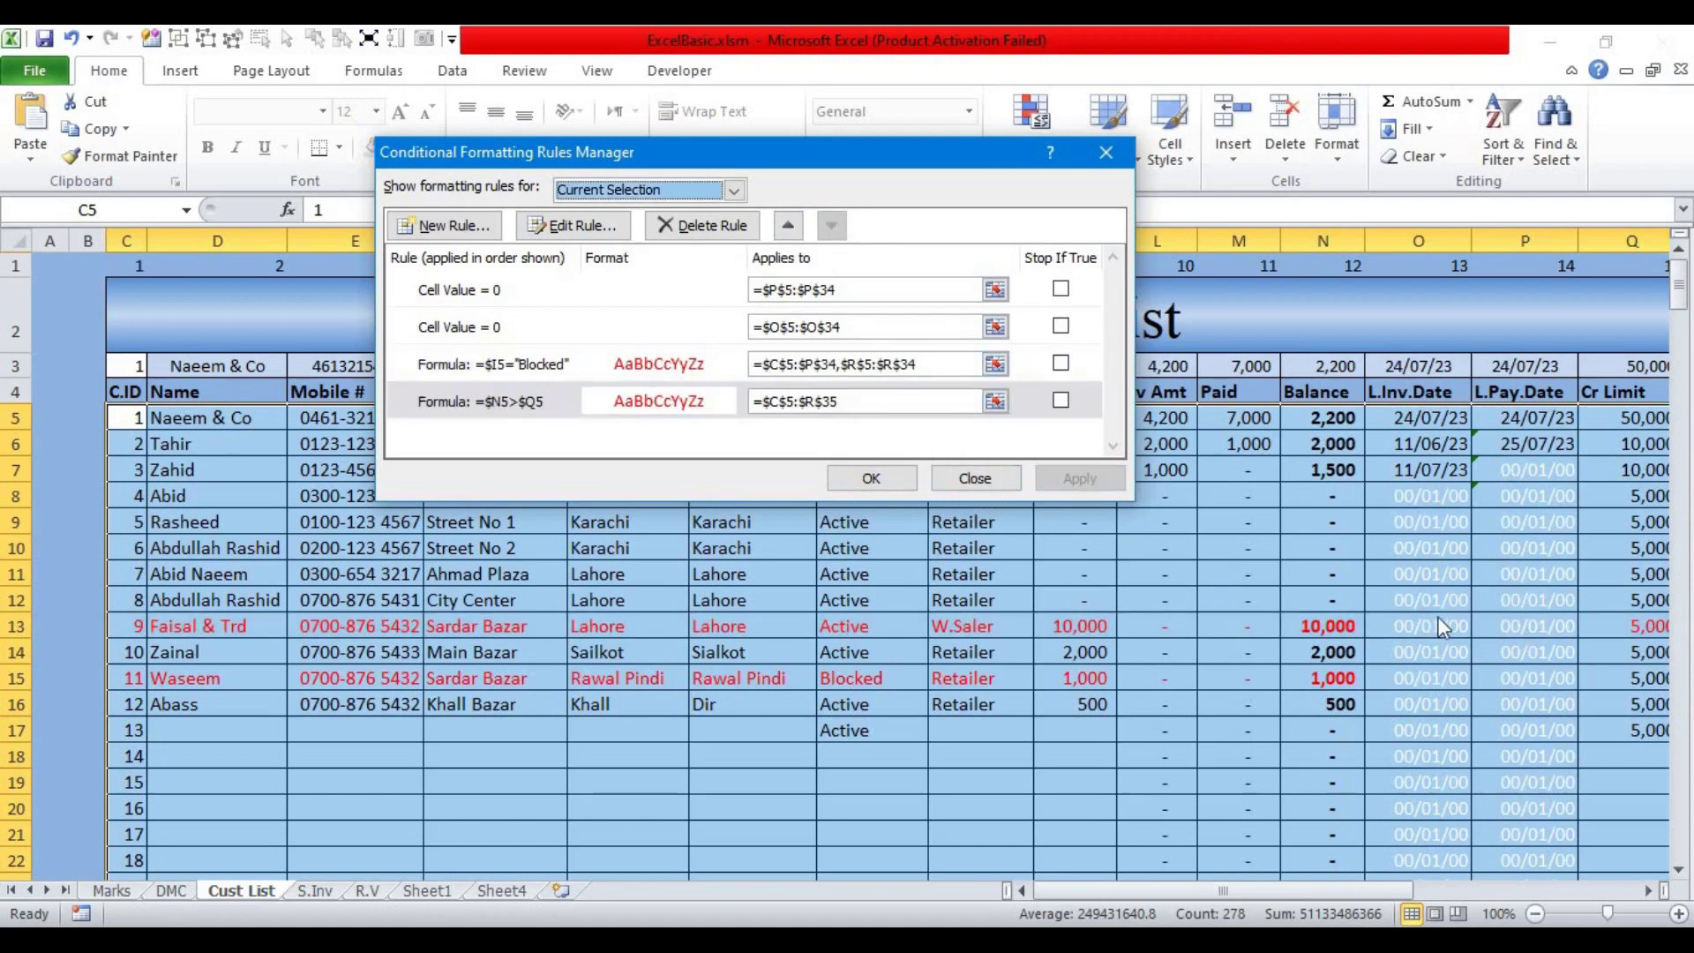
{"action": "left_click", "coordinate": [870, 478]}
Step: Clear the selection, view the Sale Invoices sheet, and return to Cust List
{"action": "left_click", "coordinate": [896, 654]}
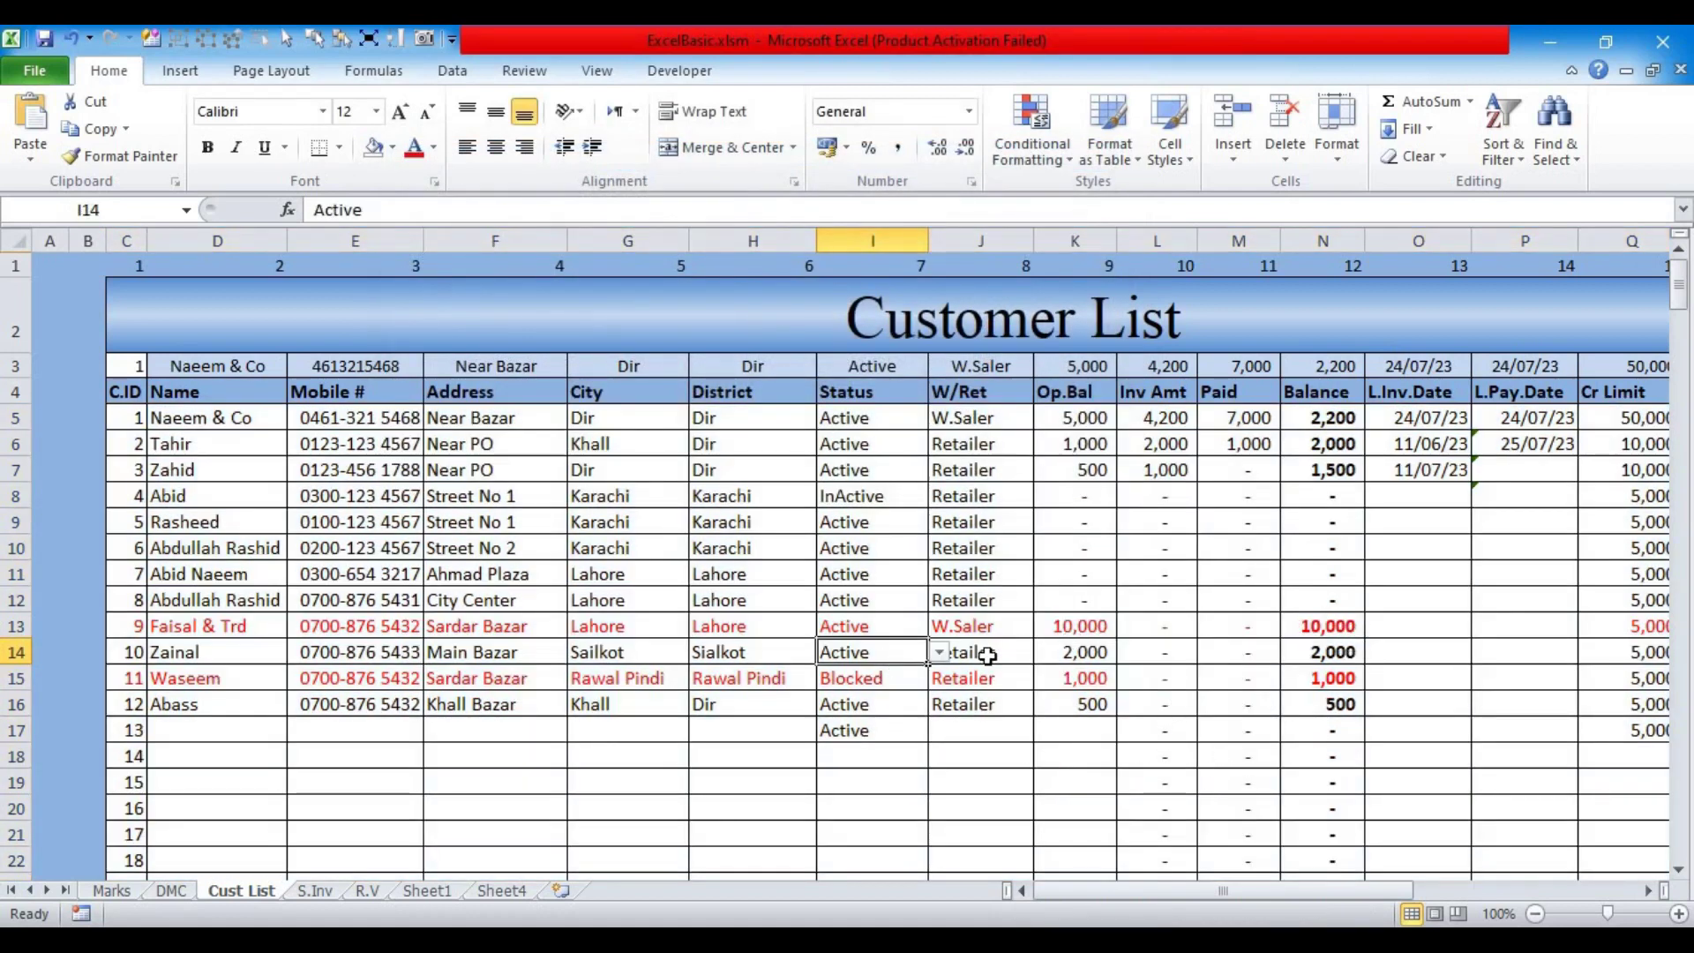
{"action": "left_click_drag", "start_coordinate": [1363, 893], "coordinate": [1147, 749]}
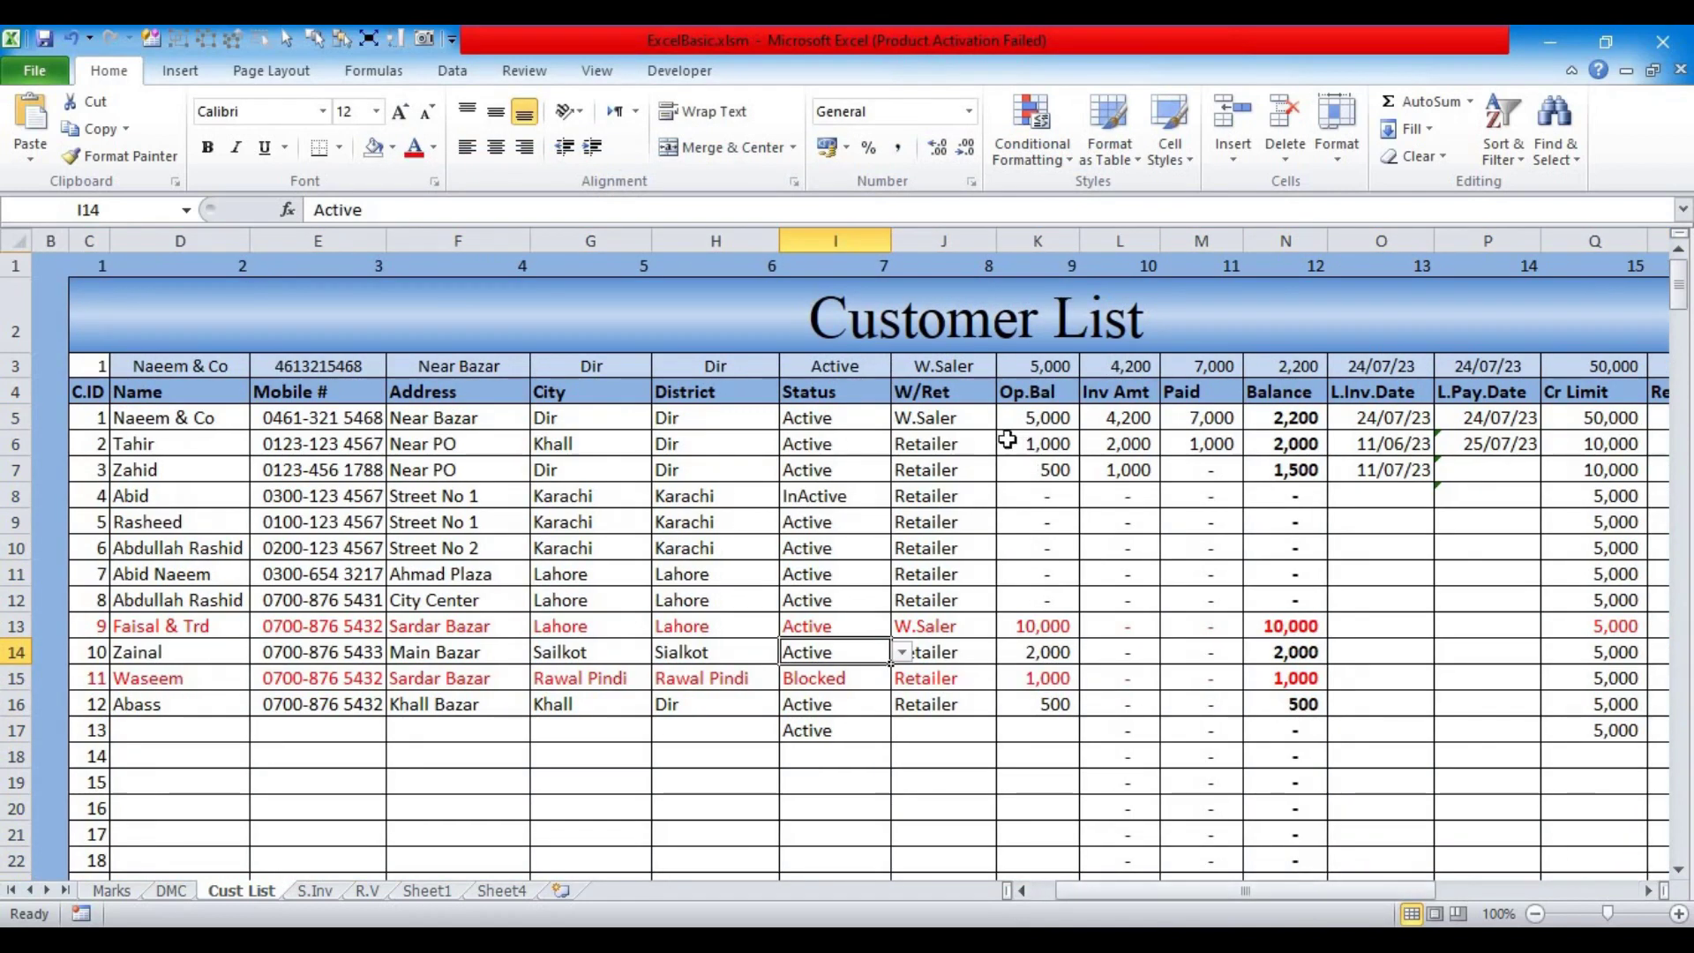
{"action": "left_click_drag", "start_coordinate": [1294, 892], "coordinate": [1339, 893]}
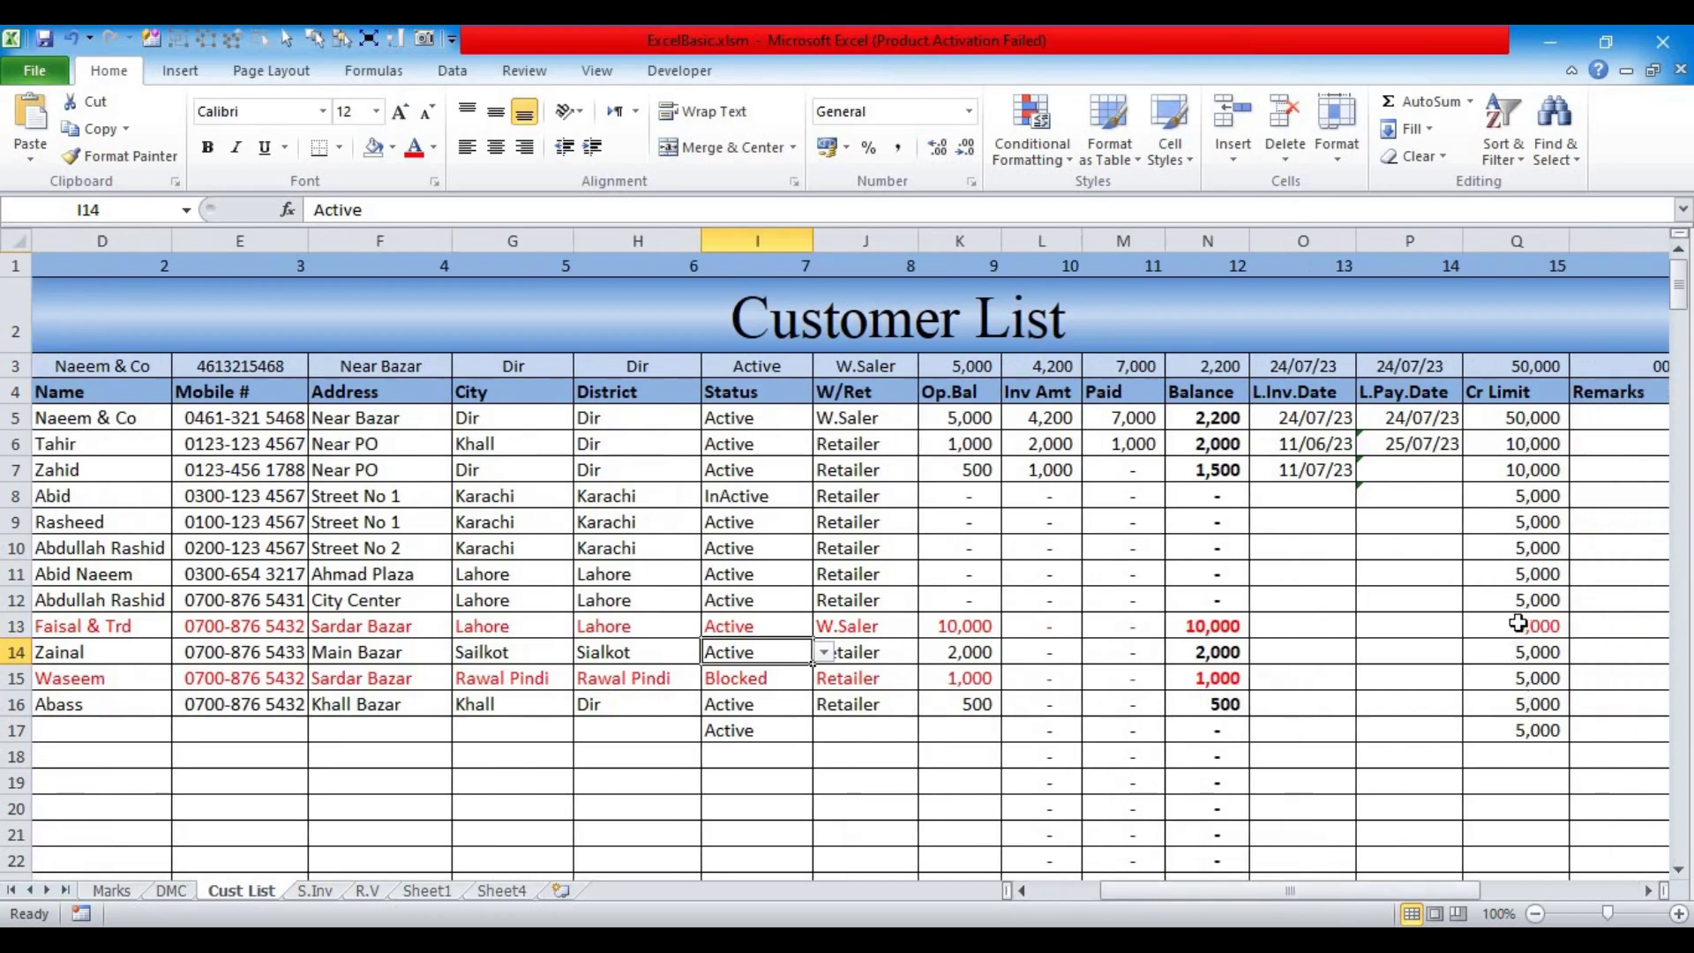
{"action": "mouse_move", "coordinate": [569, 940]}
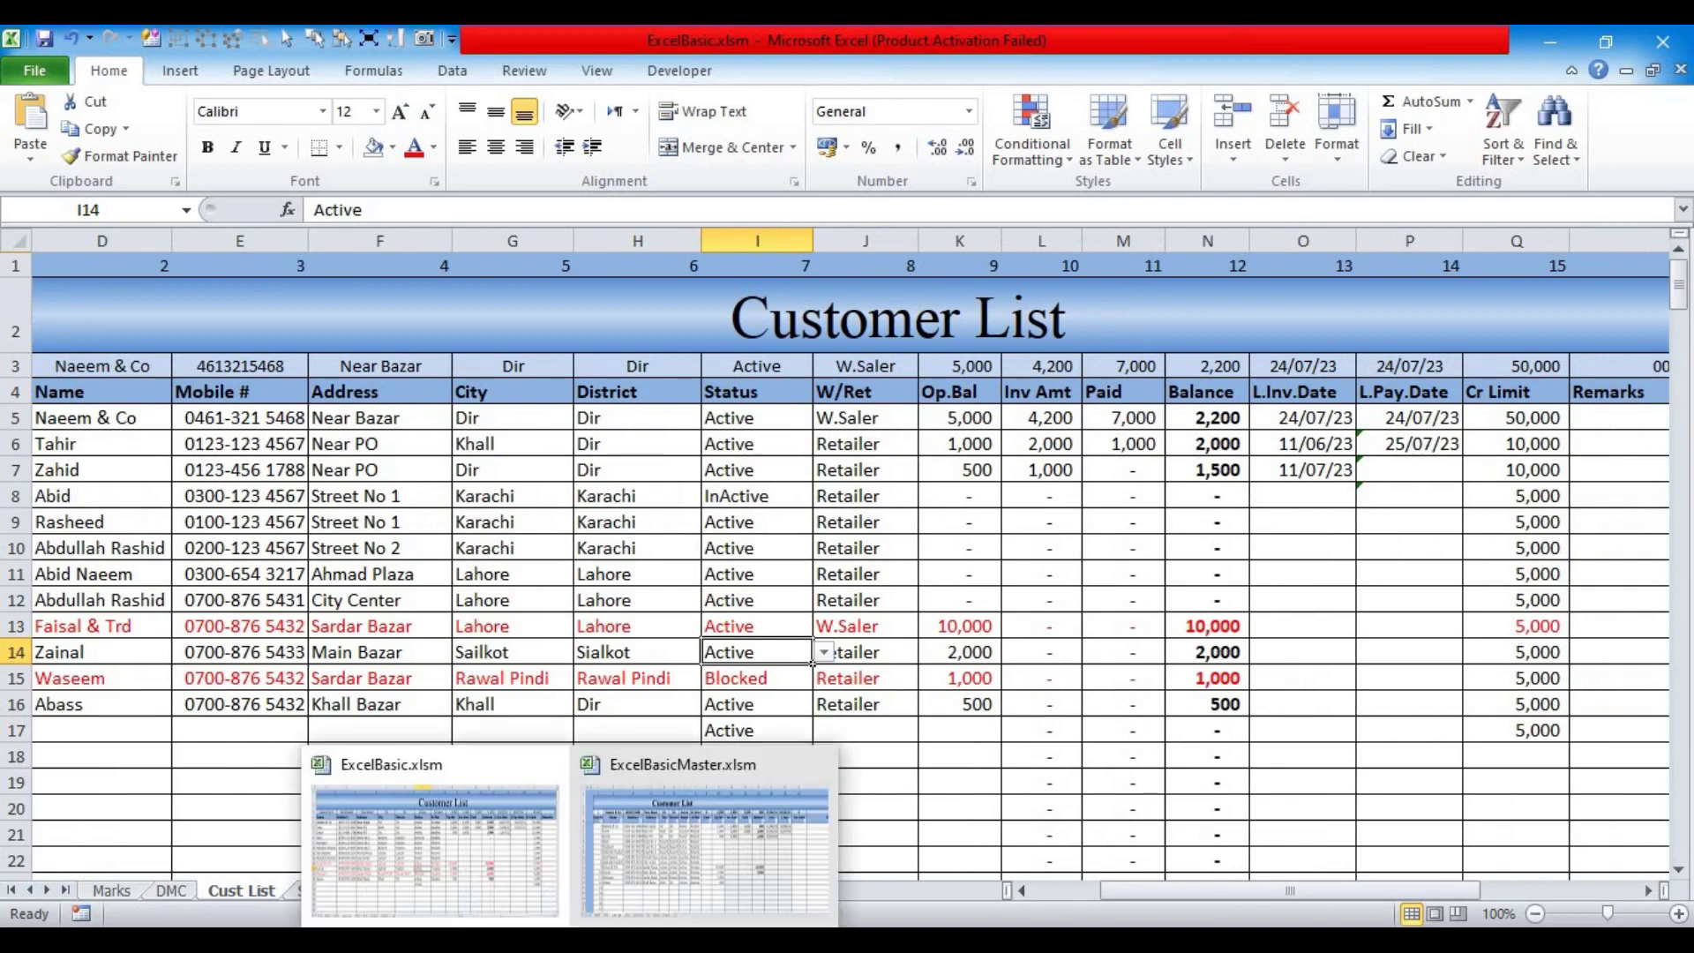
{"action": "left_click", "coordinate": [314, 890]}
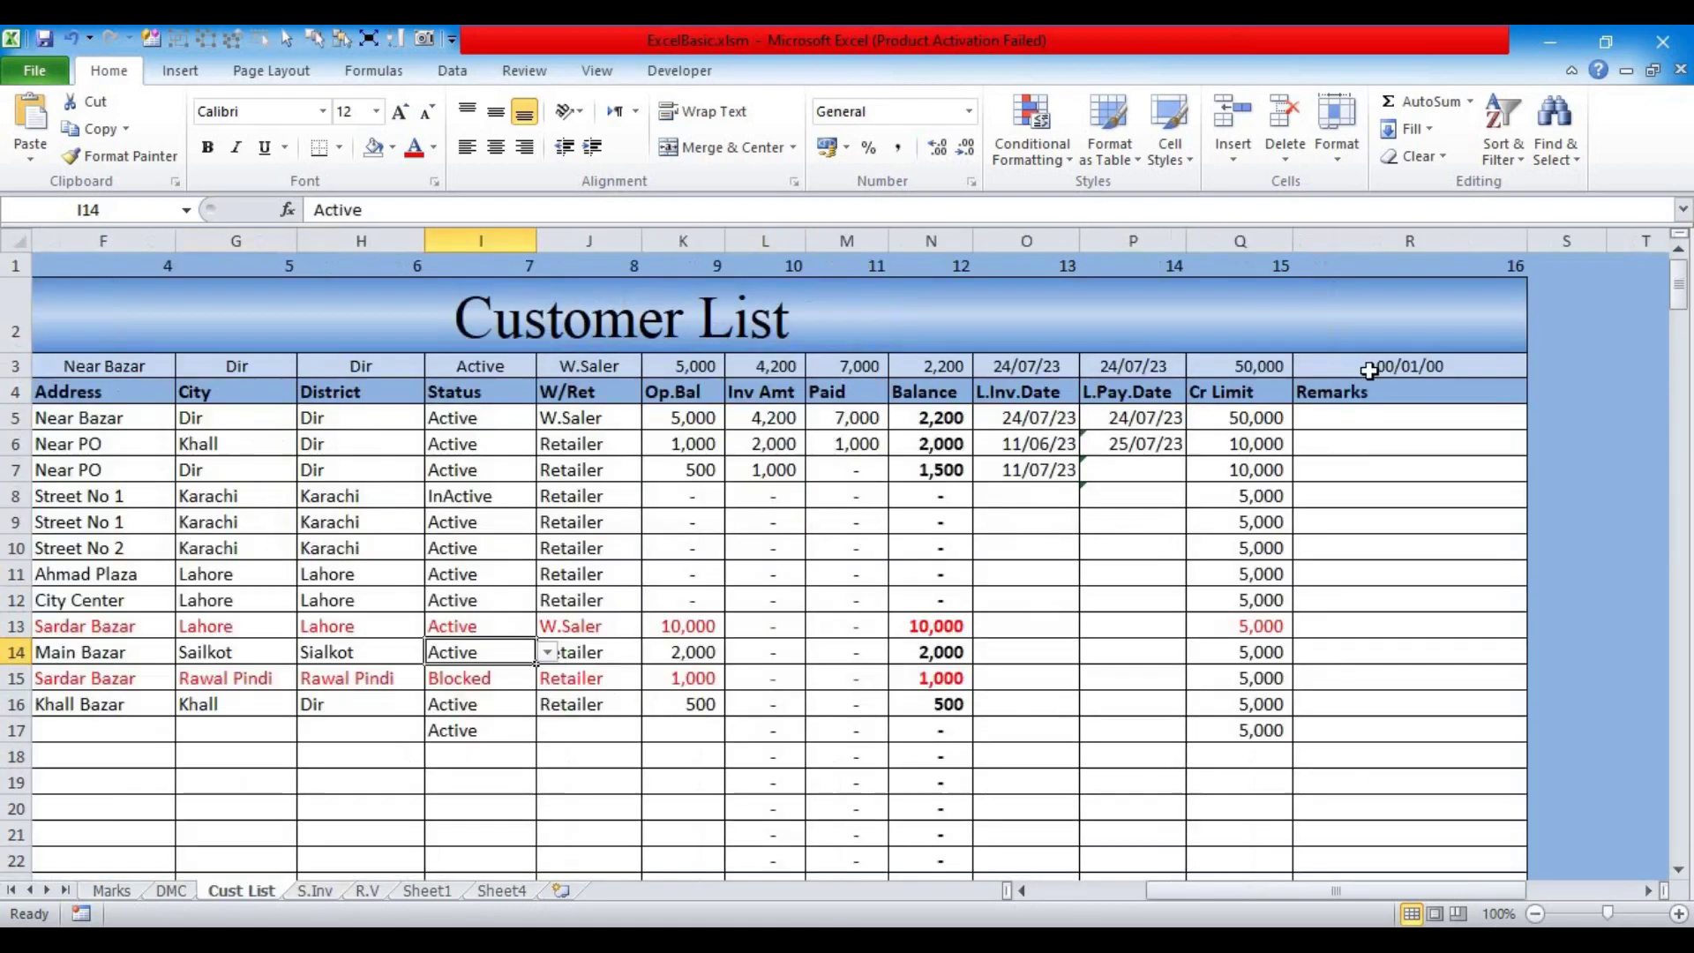
{"action": "key", "text": "ctrl+Page_Up"}
Step: Set the Remarks lookup cell R3 to General number format
{"action": "left_click", "coordinate": [1369, 367]}
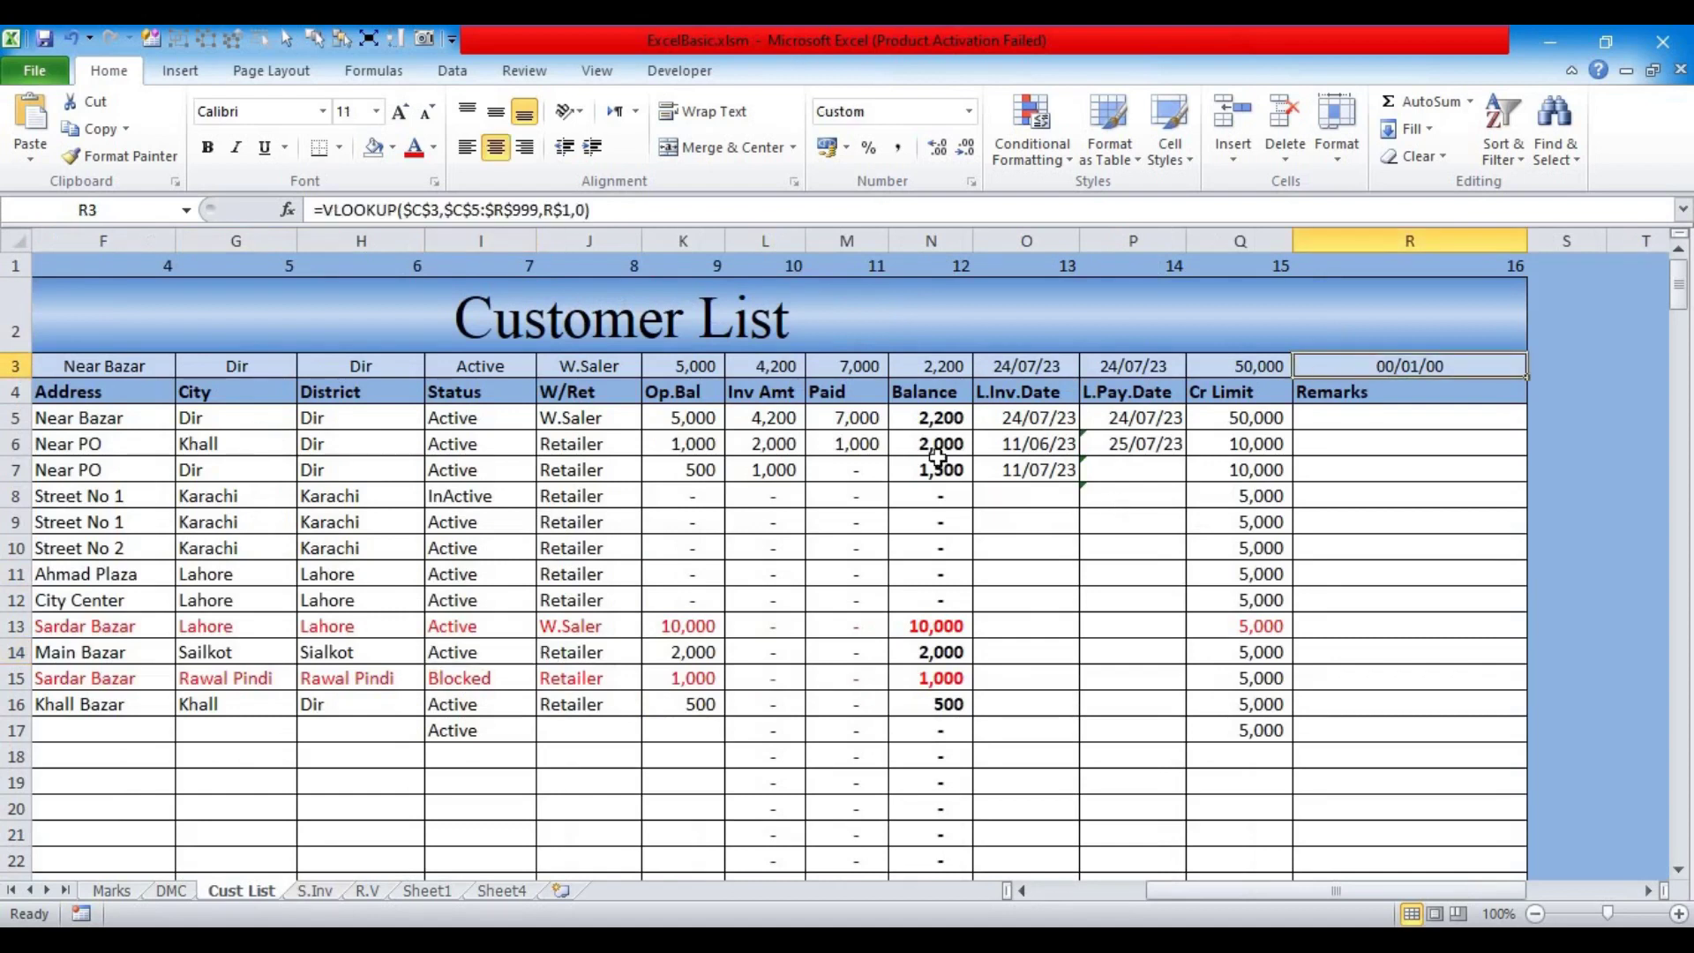
{"action": "left_click", "coordinate": [968, 111]}
{"action": "left_click", "coordinate": [854, 154]}
{"action": "left_click_drag", "start_coordinate": [1263, 890], "coordinate": [1048, 886]}
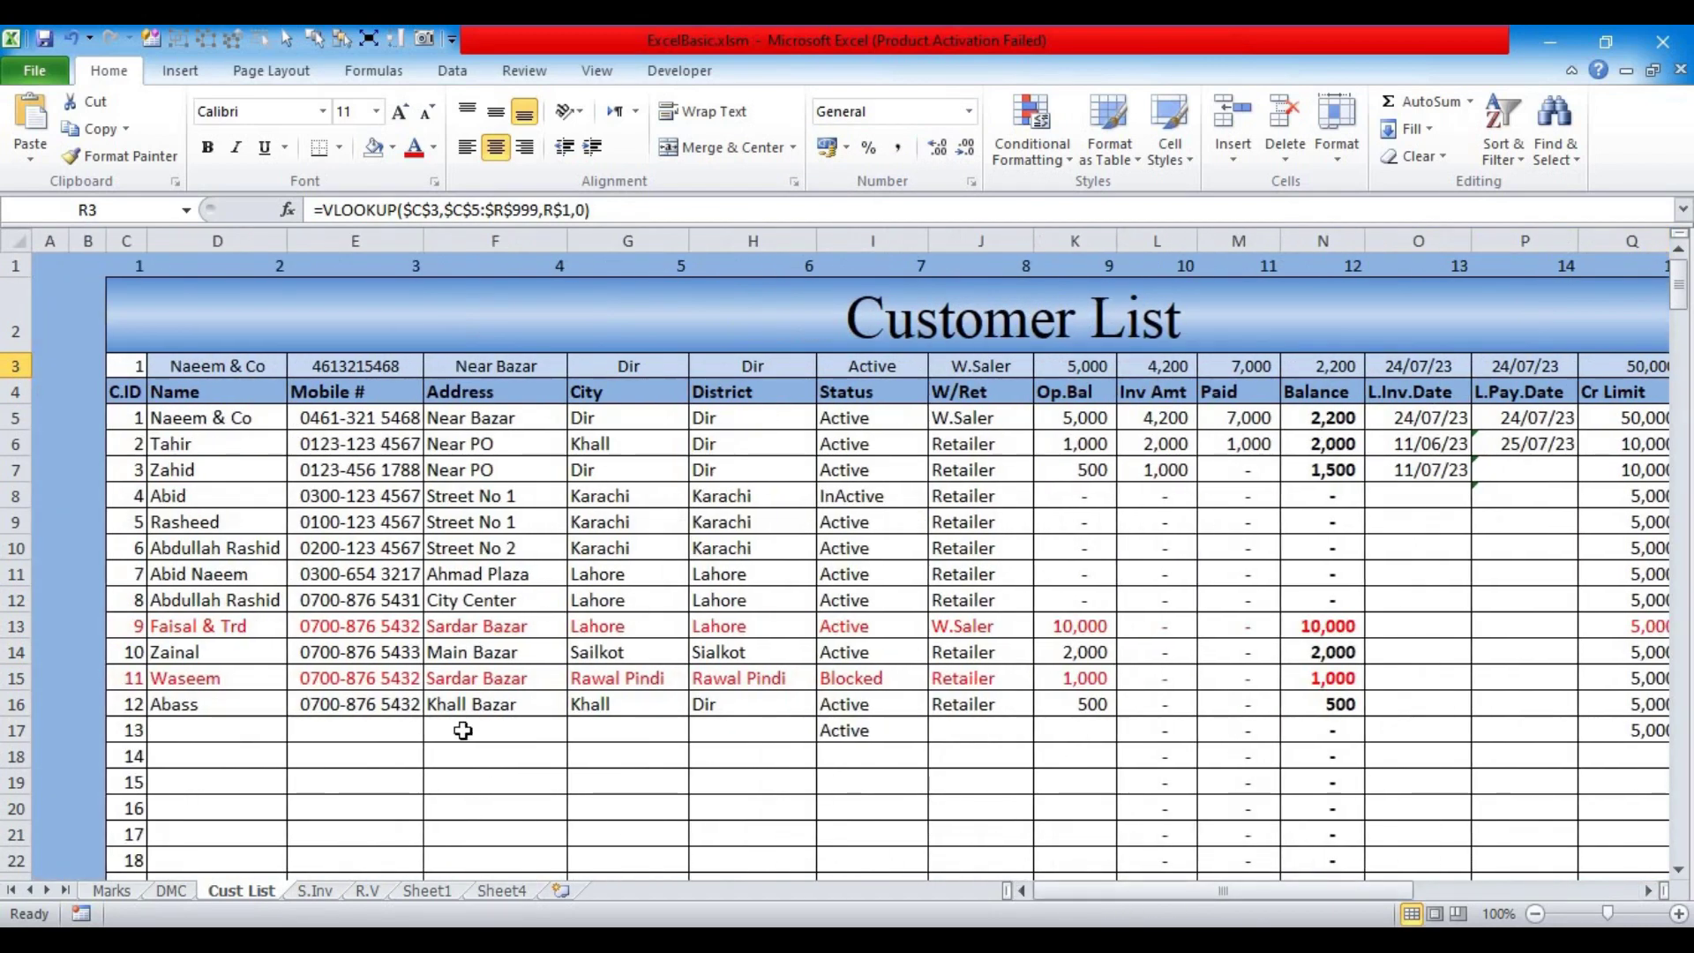